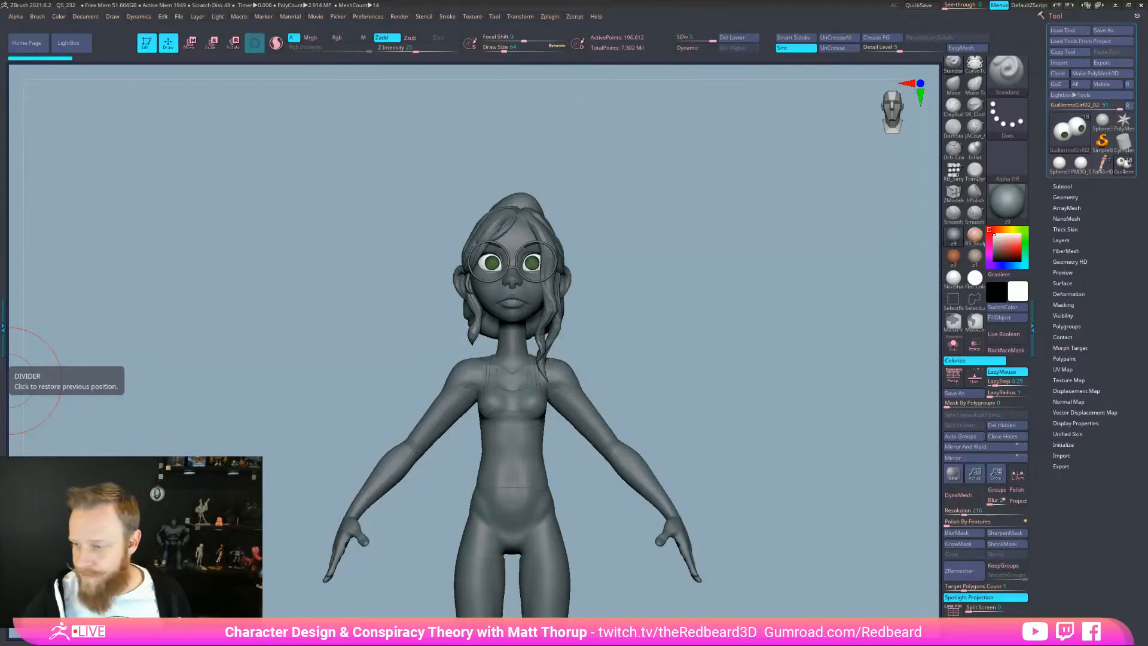
Orbit and zoom to frame the whole girl figure, lowering the music volume
{"action": "left_click_drag", "start_coordinate": [737, 432], "coordinate": [747, 433]}
{"action": "left_click_drag", "start_coordinate": [761, 520], "coordinate": [700, 484]}
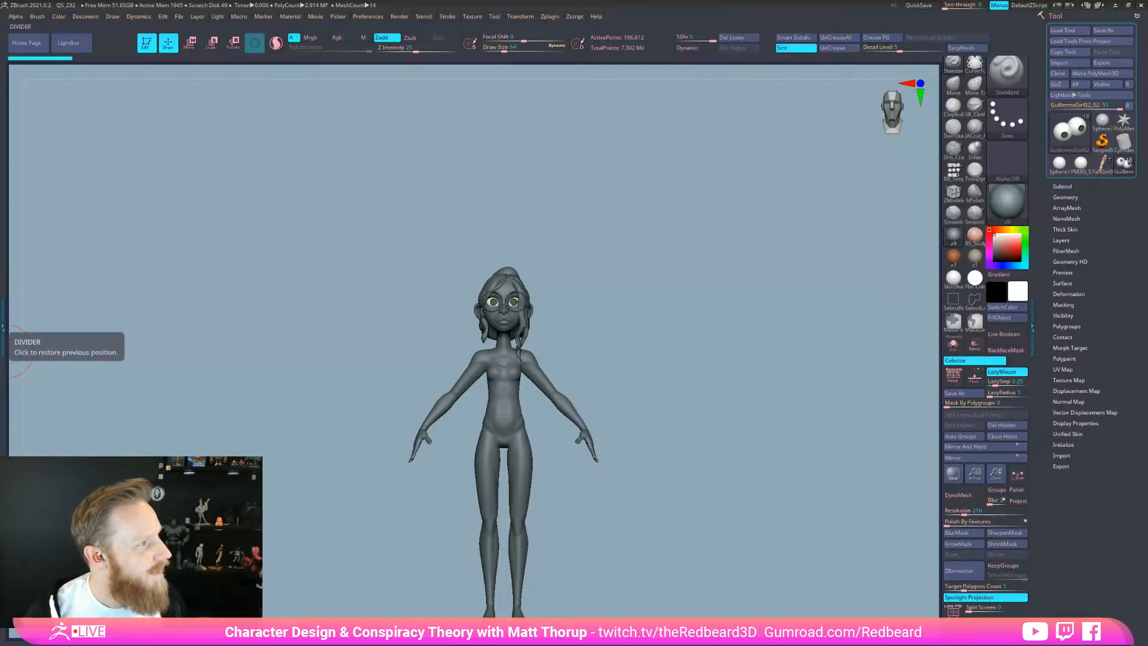
{"action": "left_click_drag", "start_coordinate": [697, 501], "coordinate": [698, 518]}
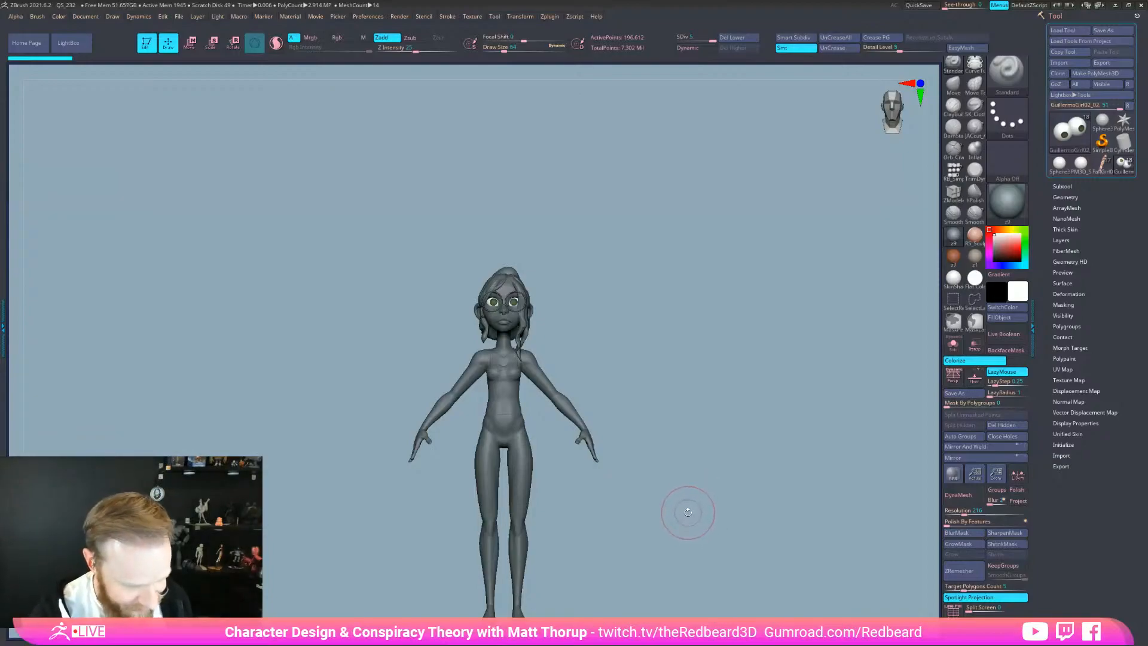
{"action": "left_click_drag", "start_coordinate": [680, 510], "coordinate": [735, 519], "text": "alt"}
{"action": "left_click_drag", "start_coordinate": [701, 305], "coordinate": [684, 397], "text": "alt"}
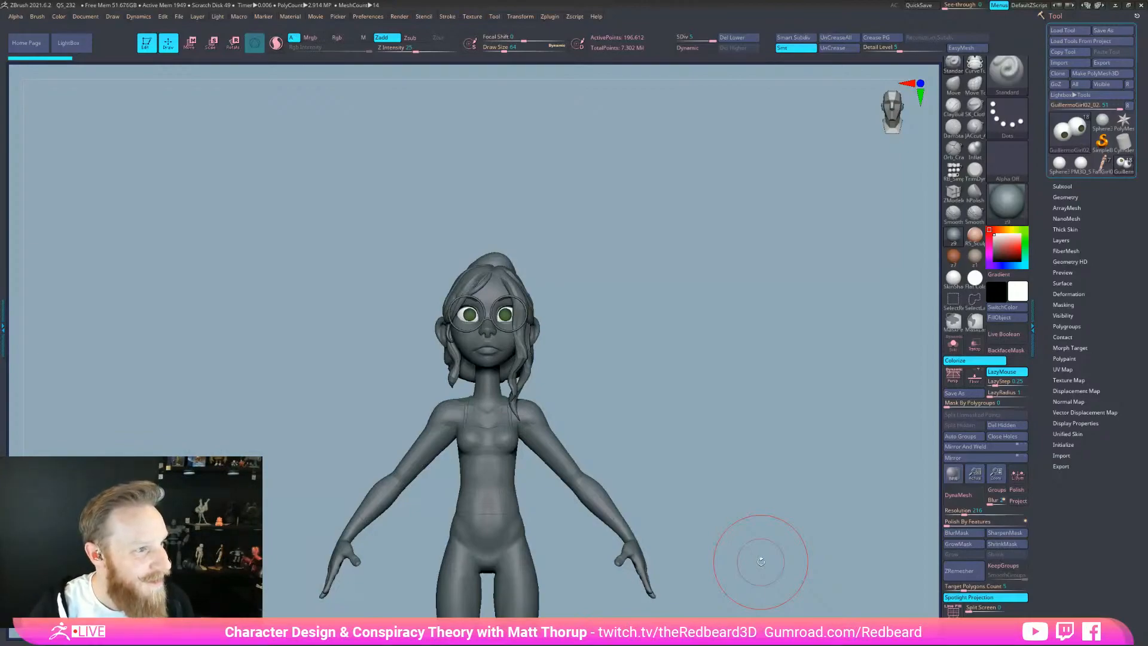
{"action": "mouse_move", "coordinate": [760, 561]}
{"action": "left_mouse_down"}
{"action": "mouse_move", "coordinate": [786, 546]}
{"action": "mouse_move", "coordinate": [785, 560]}
{"action": "left_mouse_up"}
{"action": "key", "text": "XF86AudioLowerVolume"}
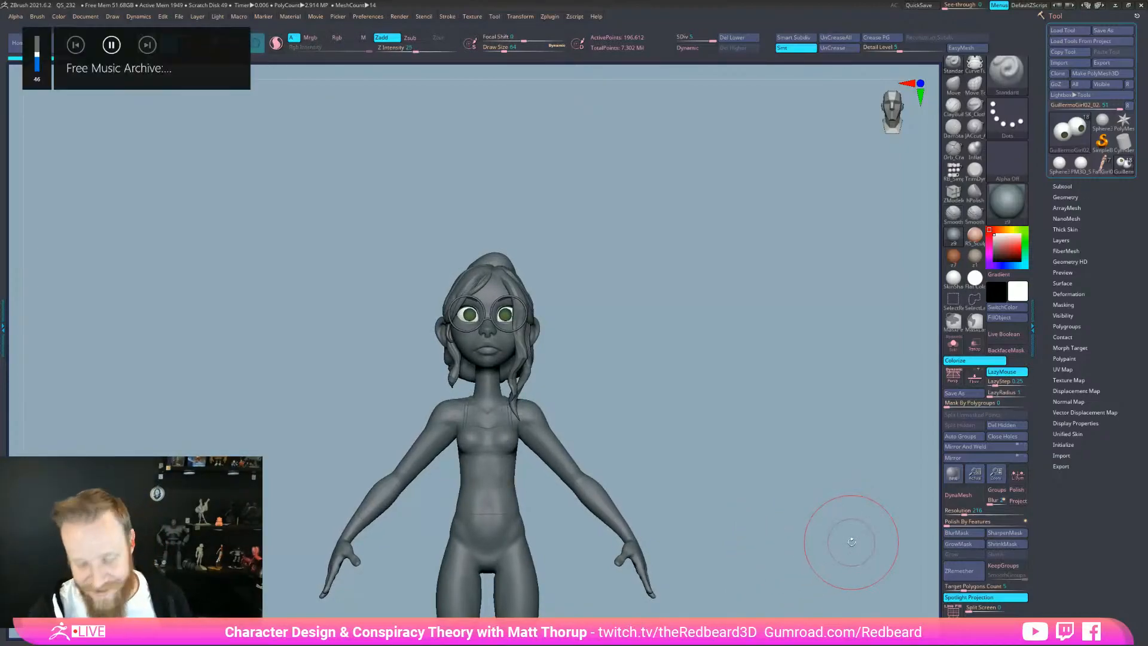
{"action": "key", "text": "XF86AudioLowerVolume"}
{"action": "key", "text": "XF86AudioLowerVolume"}
{"action": "key", "text": "XF86AudioLowerVolume"}
{"action": "key", "text": "XF86AudioLowerVolume"}
{"action": "left_click_drag", "start_coordinate": [819, 550], "coordinate": [730, 418]}
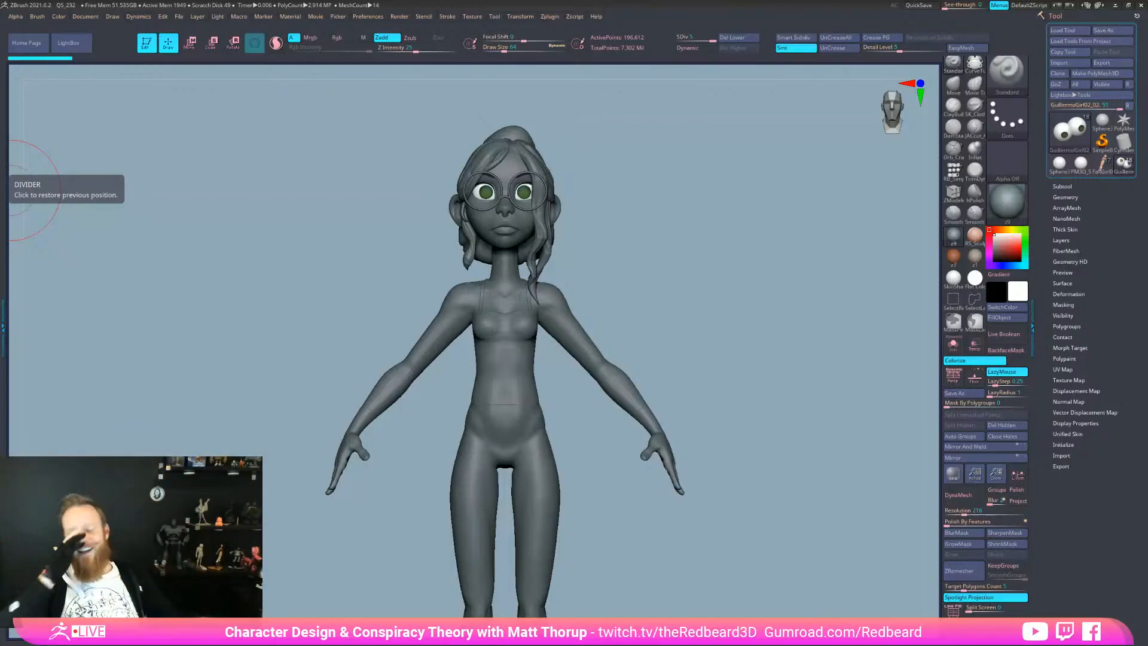
Bring the sculpt back to a front view framing the character and ponytail
{"action": "mouse_move", "coordinate": [715, 477]}
{"action": "left_mouse_down"}
{"action": "mouse_move", "coordinate": [755, 482]}
{"action": "mouse_move", "coordinate": [762, 559]}
{"action": "left_mouse_up"}
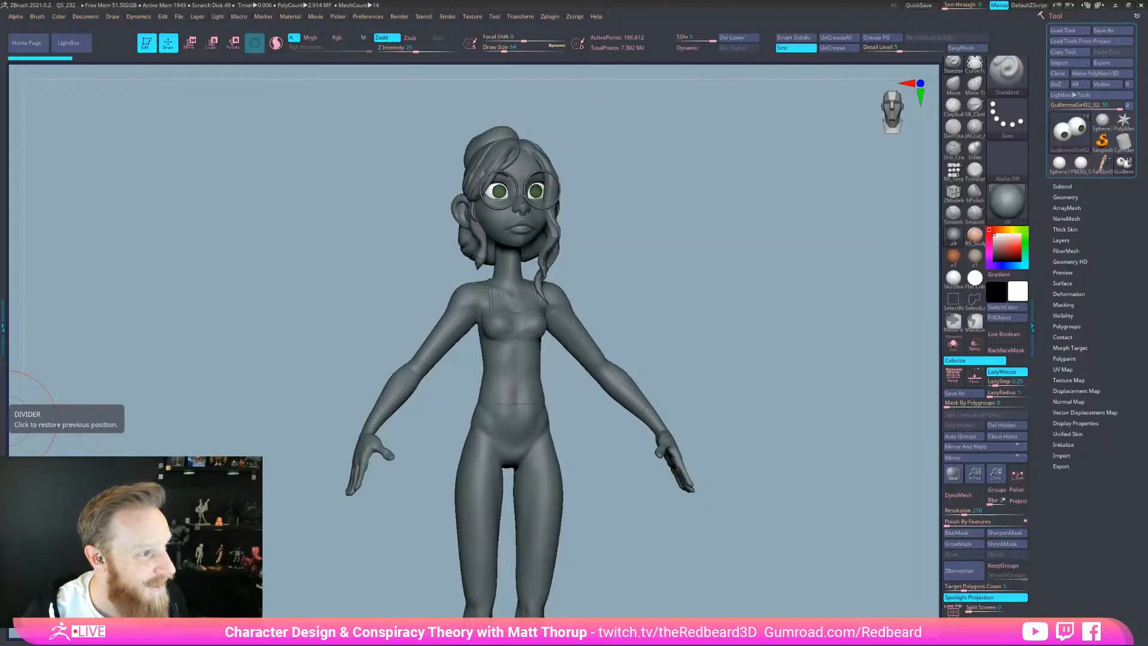
{"action": "mouse_move", "coordinate": [705, 562]}
{"action": "left_mouse_down"}
{"action": "mouse_move", "coordinate": [730, 568]}
{"action": "mouse_move", "coordinate": [702, 579]}
{"action": "left_mouse_up"}
{"action": "right_click", "coordinate": [702, 580]}
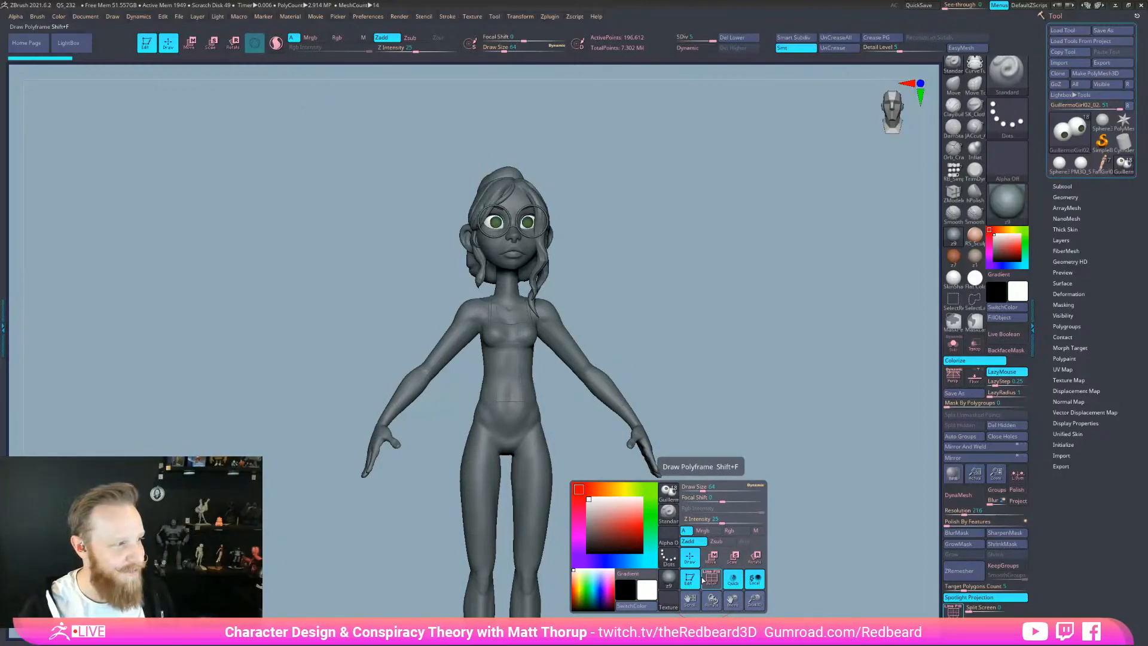
{"action": "mouse_move", "coordinate": [676, 364]}
{"action": "left_mouse_down"}
{"action": "mouse_move", "coordinate": [709, 364]}
{"action": "mouse_move", "coordinate": [718, 470]}
{"action": "left_mouse_up"}
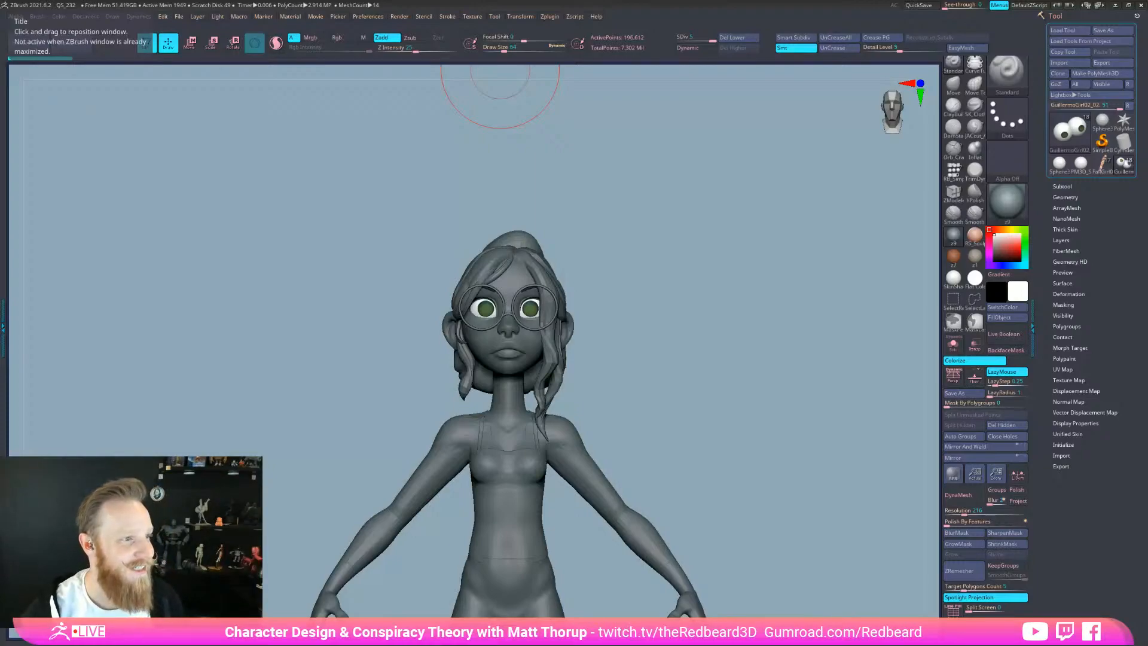
{"action": "left_click_drag", "start_coordinate": [743, 525], "coordinate": [730, 500]}
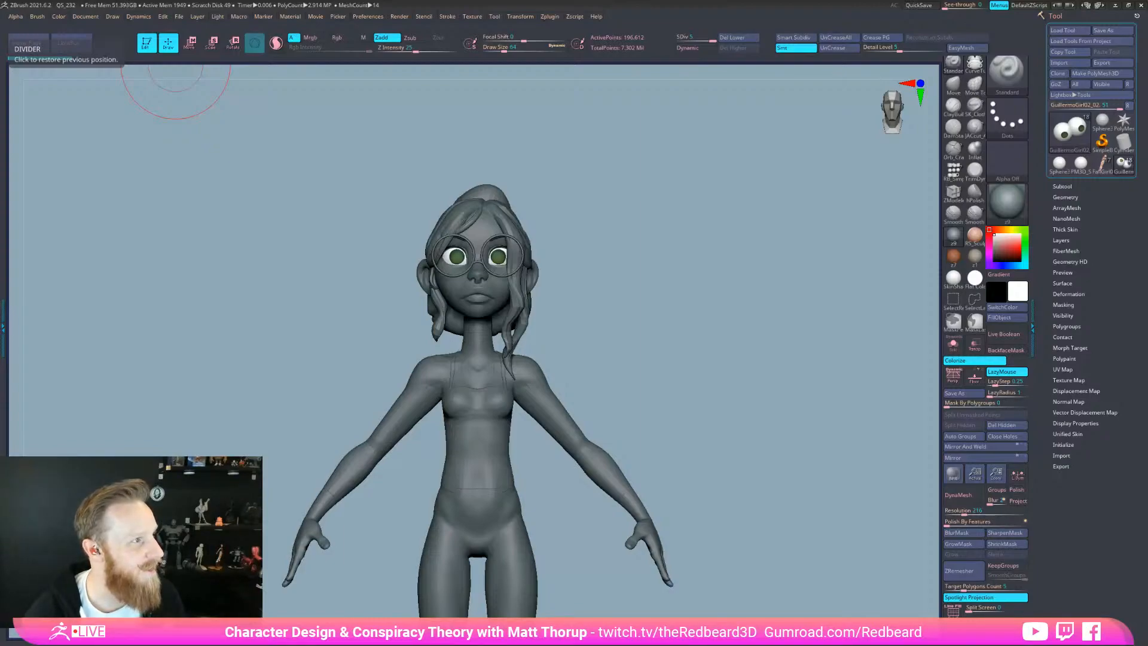
Launch Snipping Tool from Windows search ('sn') and start a new capture
{"action": "key", "text": "super"}
{"action": "type", "text": "sn"}
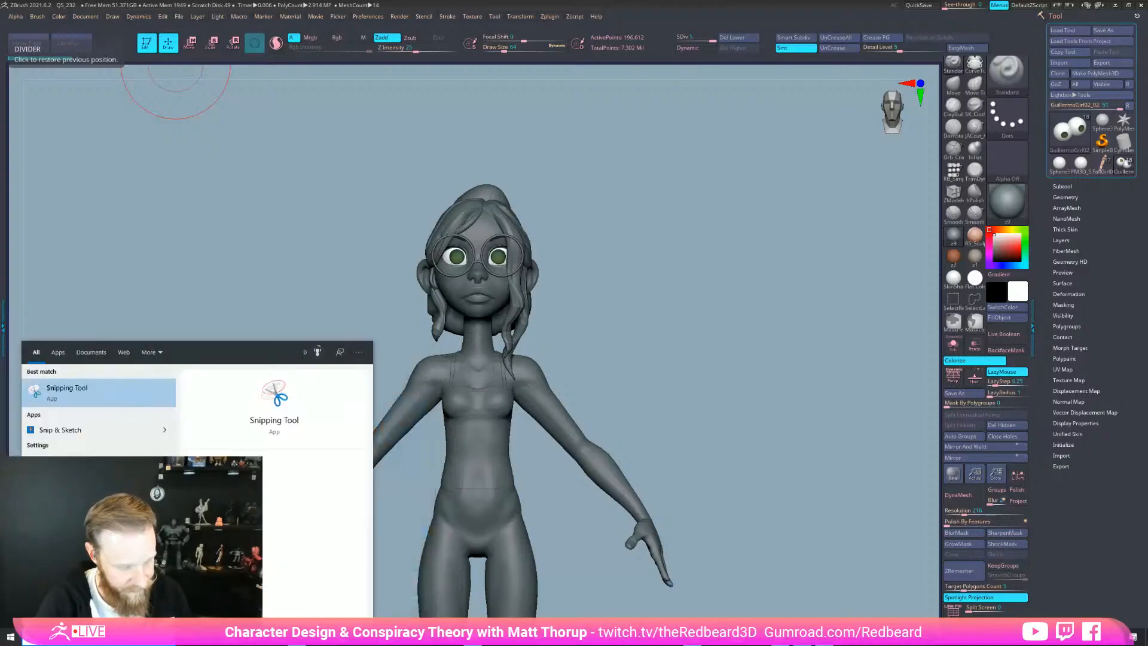
{"action": "key", "text": "Return"}
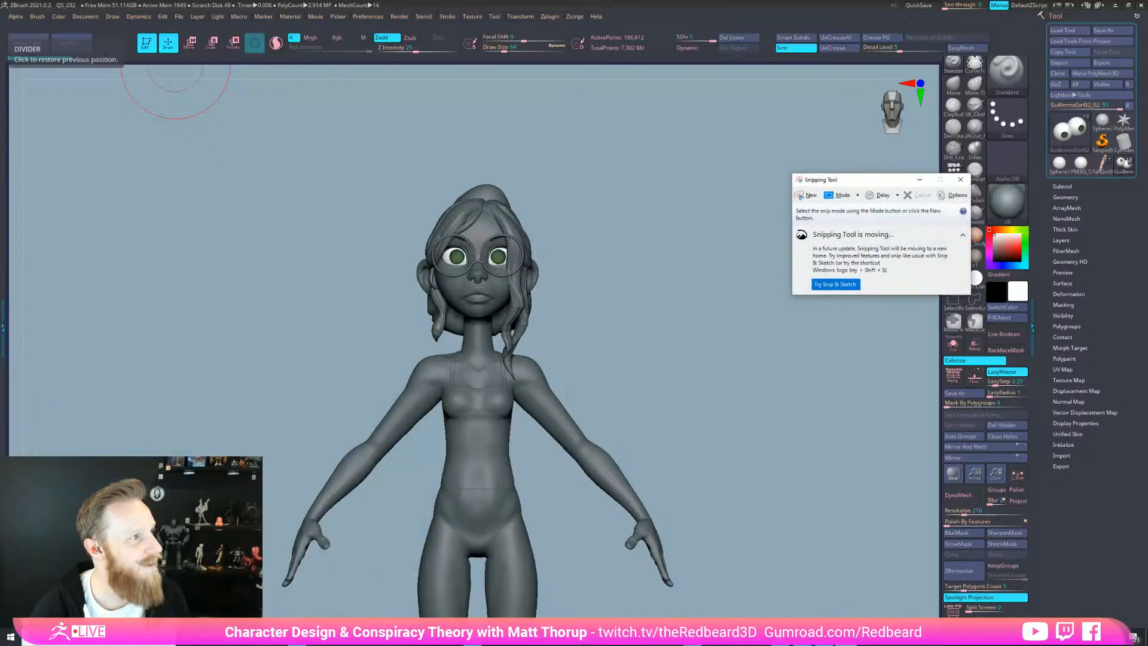
{"action": "left_click", "coordinate": [807, 195]}
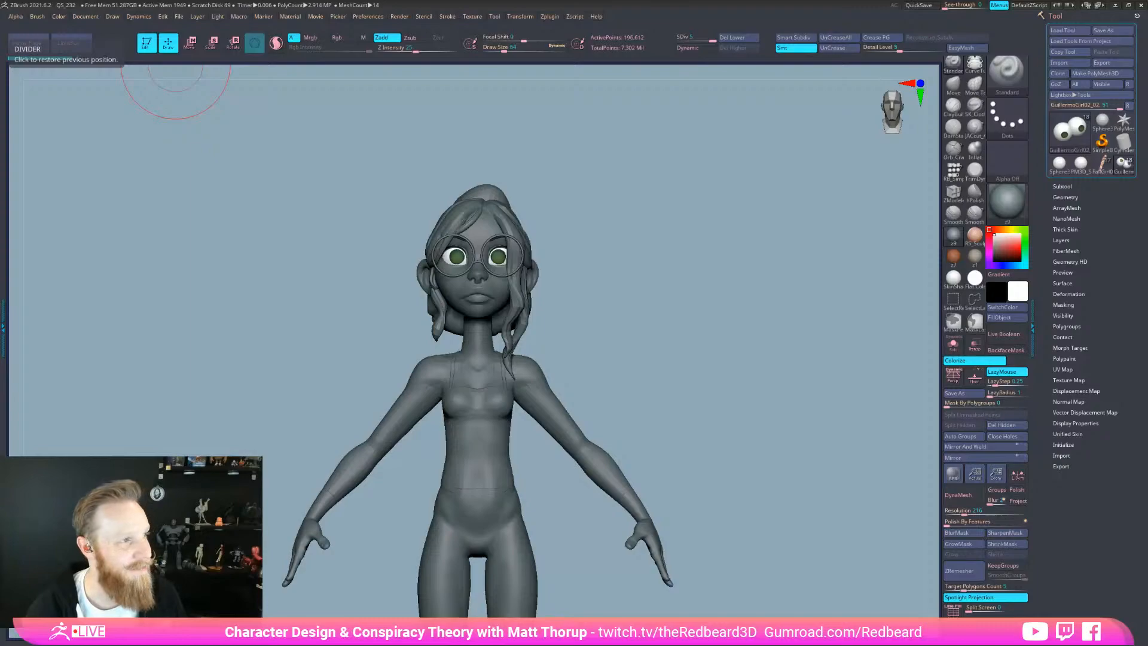
Raise the music volume and import the reference illustration through Texture > Import
{"action": "key", "text": "XF86AudioRaiseVolume"}
{"action": "key", "text": "XF86AudioRaiseVolume"}
{"action": "key", "text": "XF86AudioRaiseVolume"}
{"action": "key", "text": "XF86AudioRaiseVolume"}
{"action": "key", "text": "XF86AudioRaiseVolume"}
{"action": "key", "text": "XF86AudioRaiseVolume"}
{"action": "key", "text": "XF86AudioRaiseVolume"}
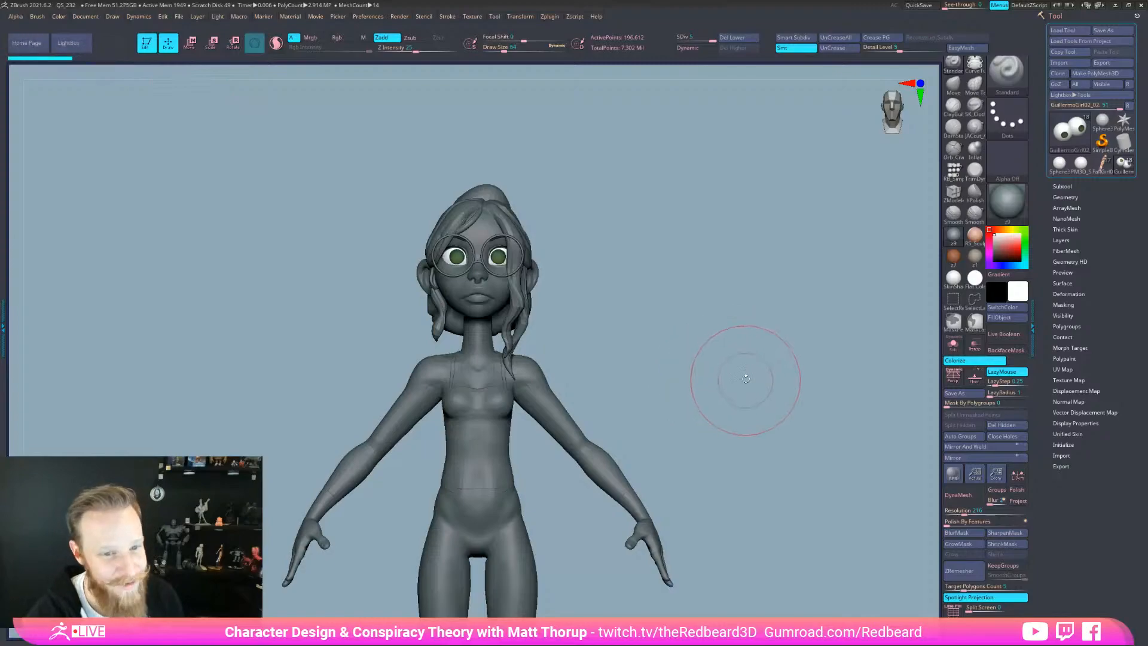
{"action": "left_click", "coordinate": [472, 16]}
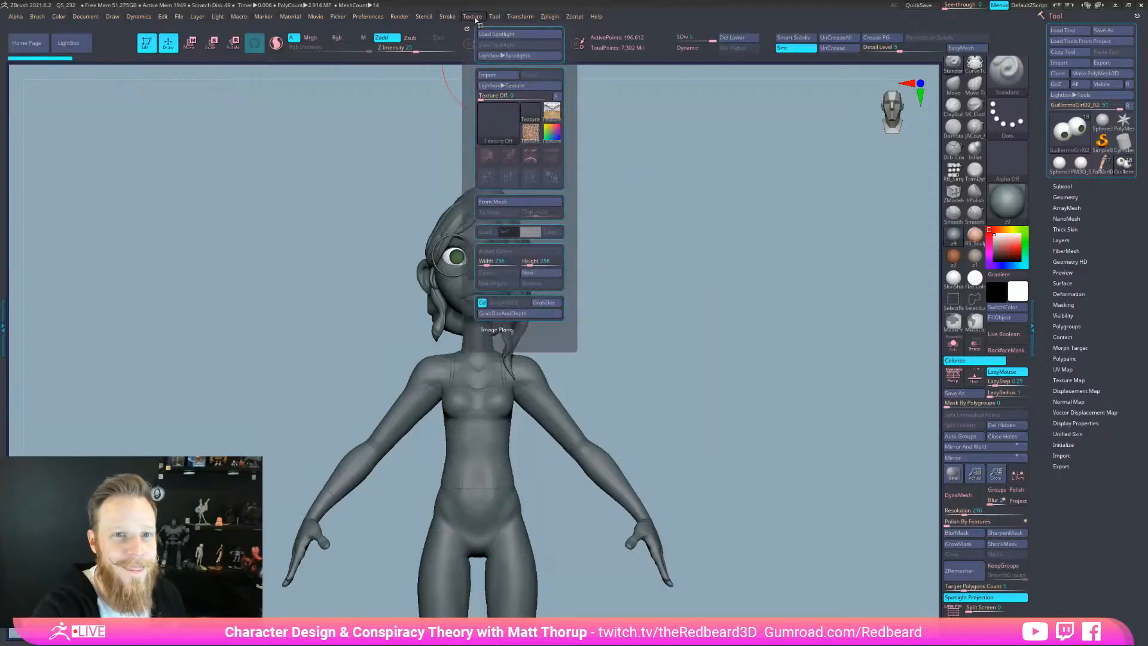
{"action": "left_click", "coordinate": [502, 77]}
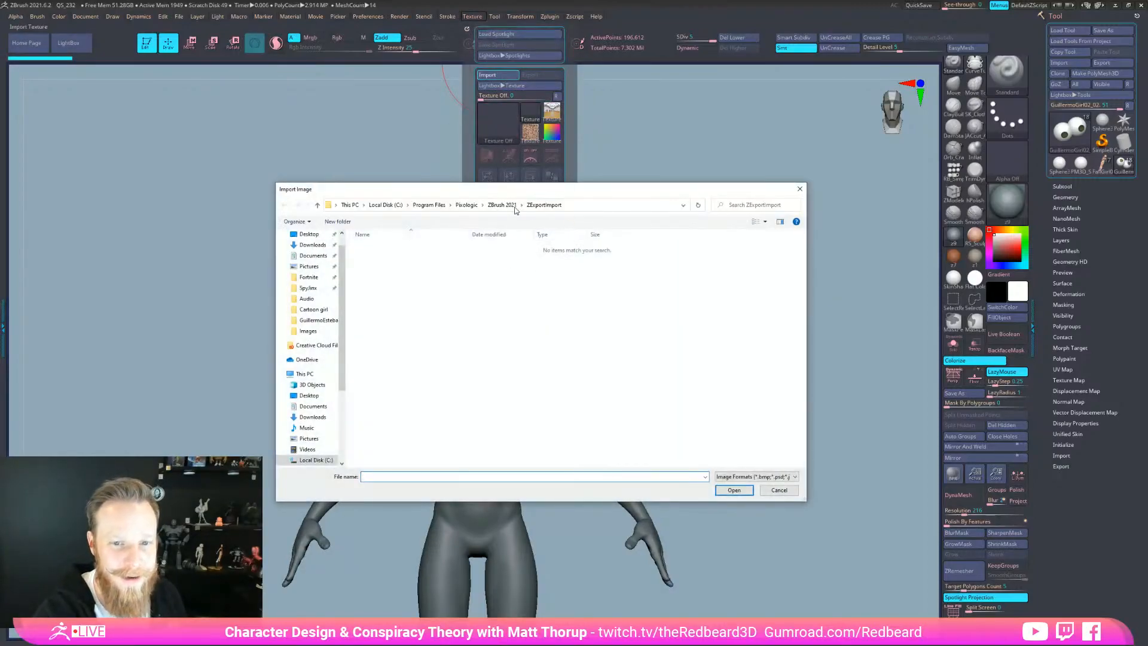
{"action": "left_click", "coordinate": [327, 323]}
{"action": "double_click", "coordinate": [377, 256]}
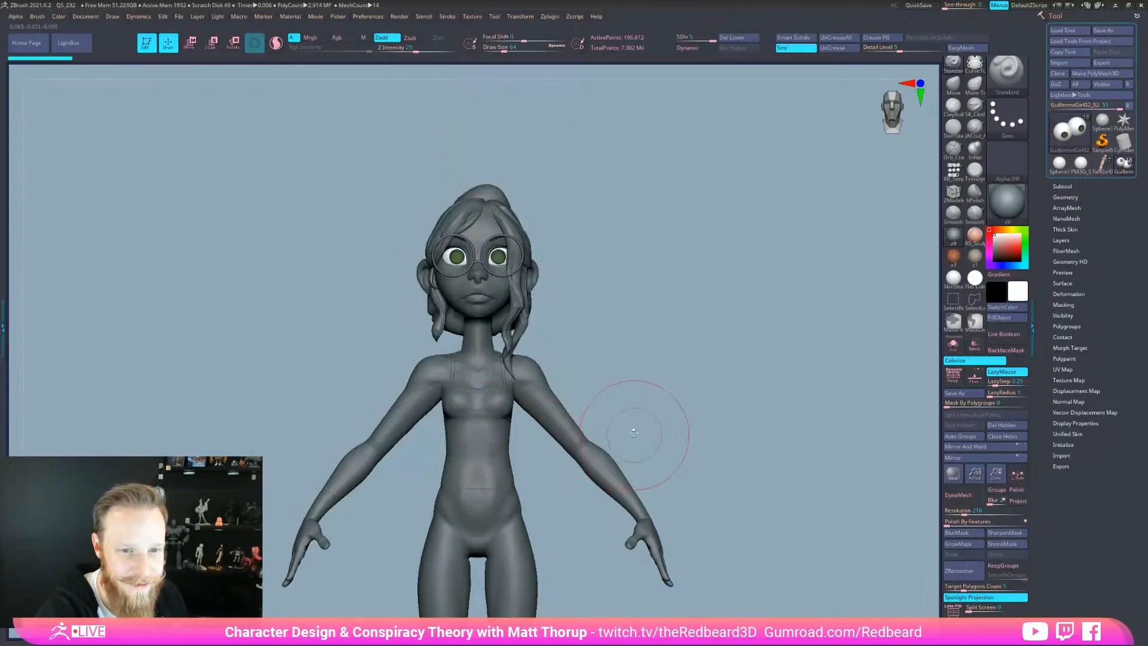
Make the imported illustration the current texture and add it to Spotlight
{"action": "left_click", "coordinate": [471, 16]}
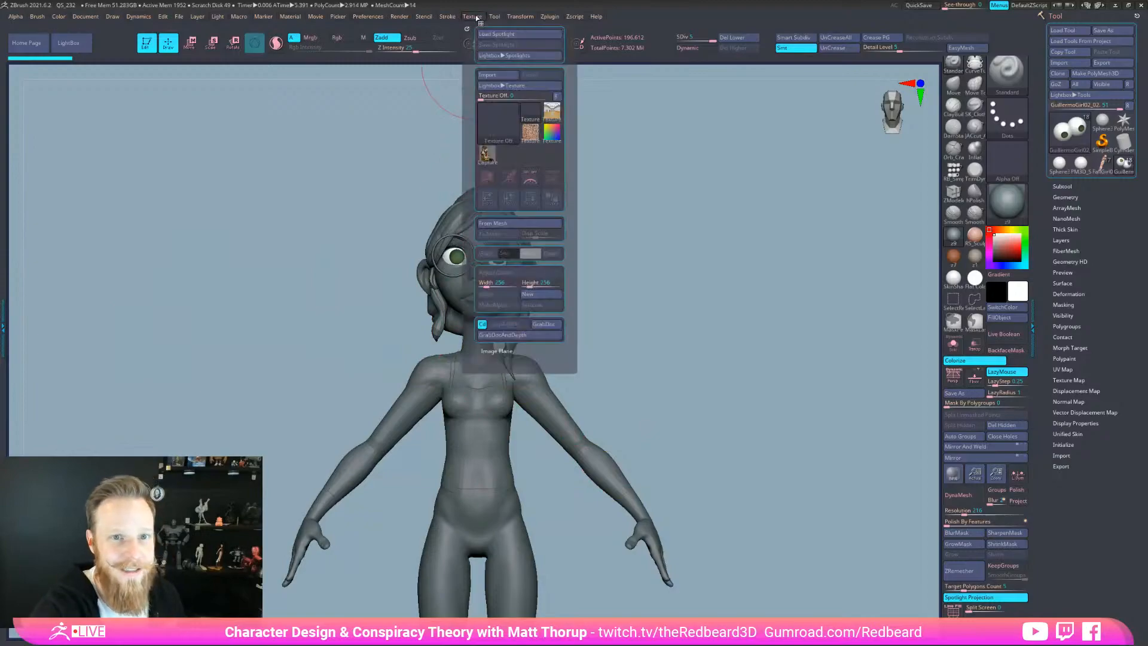
{"action": "left_click", "coordinate": [487, 154]}
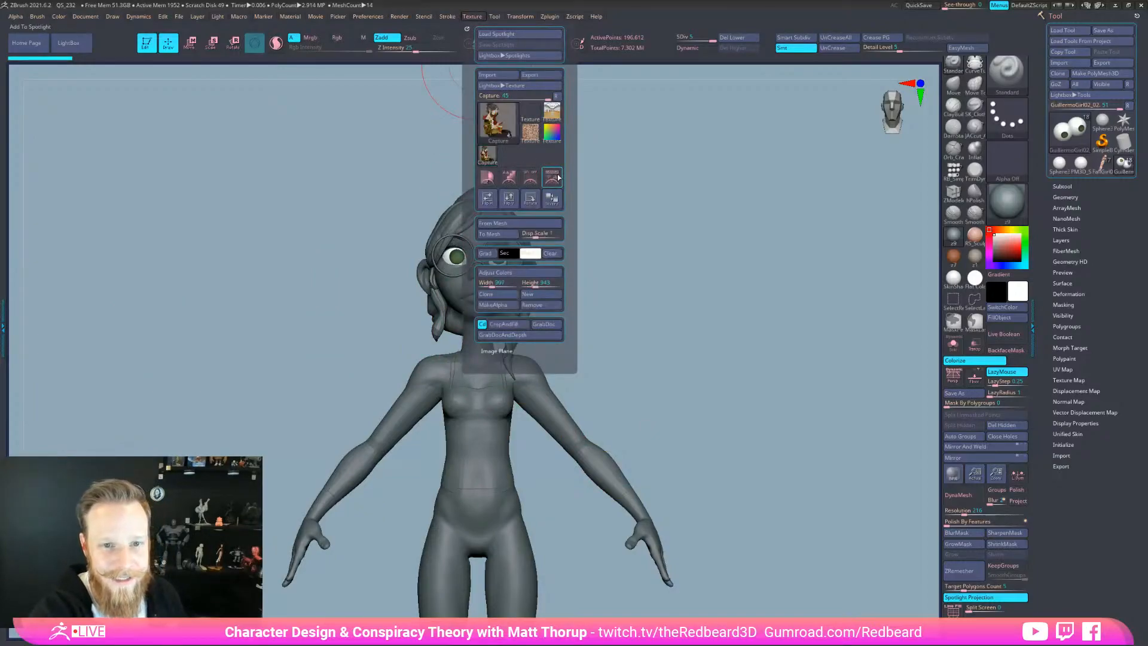
{"action": "left_click", "coordinate": [552, 177]}
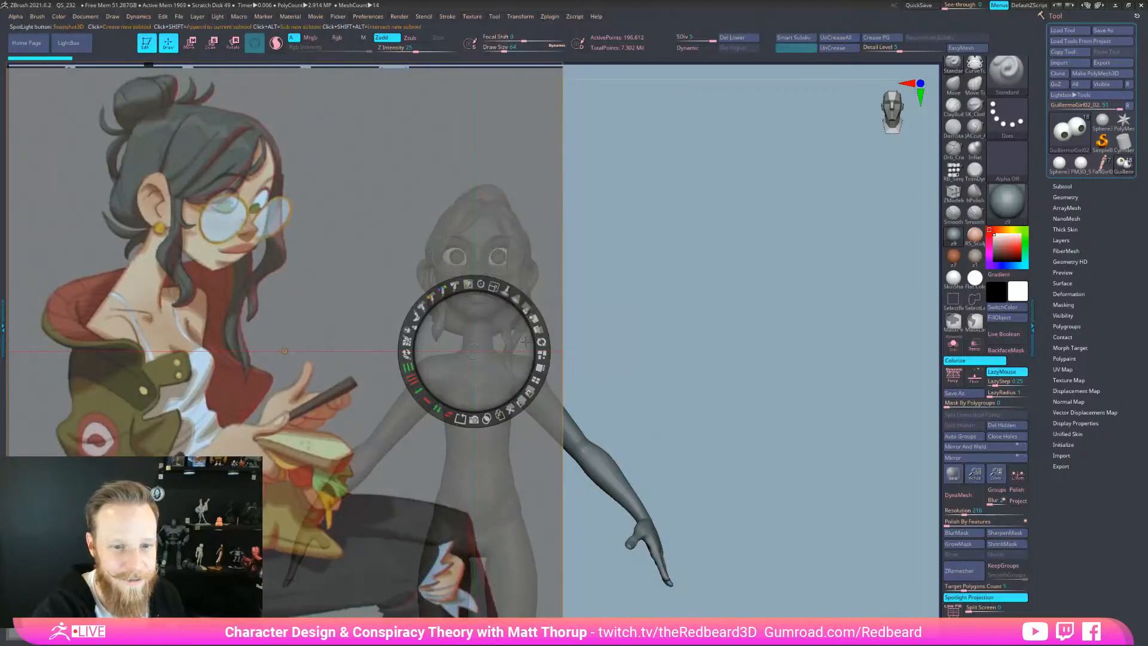
Scale the reference down into the top-left corner, set full opacity, and exit Spotlight with Z
{"action": "left_click_drag", "start_coordinate": [495, 284], "coordinate": [441, 291]}
{"action": "left_click_drag", "start_coordinate": [495, 348], "coordinate": [308, 254]}
{"action": "left_click_drag", "start_coordinate": [307, 192], "coordinate": [277, 195]}
{"action": "left_click_drag", "start_coordinate": [315, 244], "coordinate": [229, 171]}
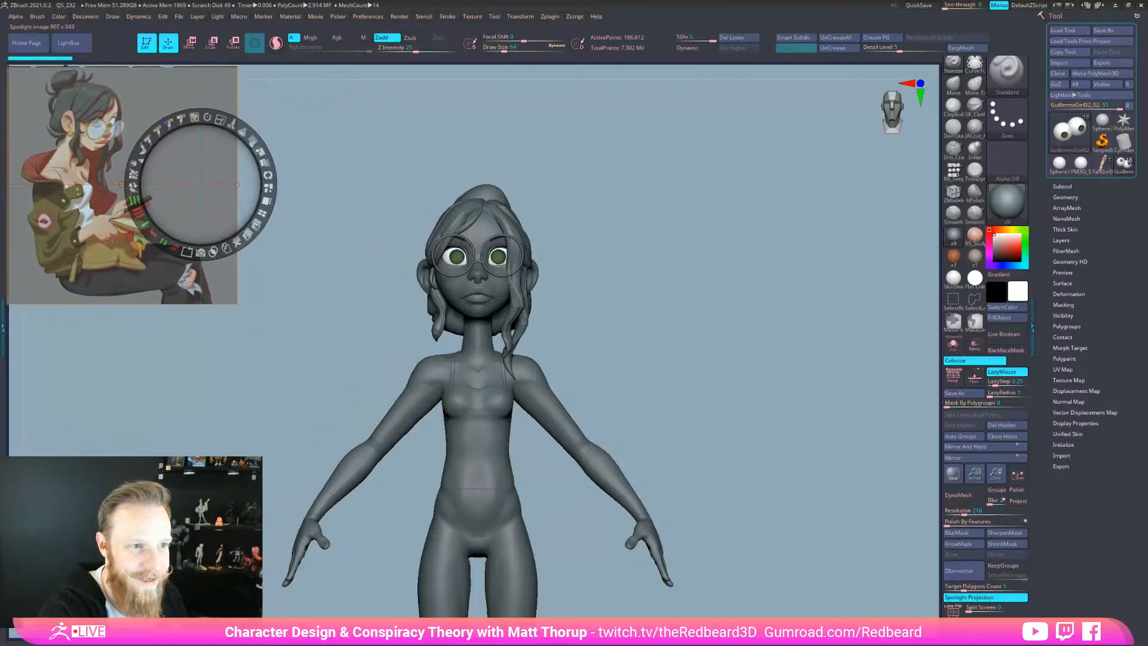
{"action": "left_click_drag", "start_coordinate": [221, 121], "coordinate": [216, 120]}
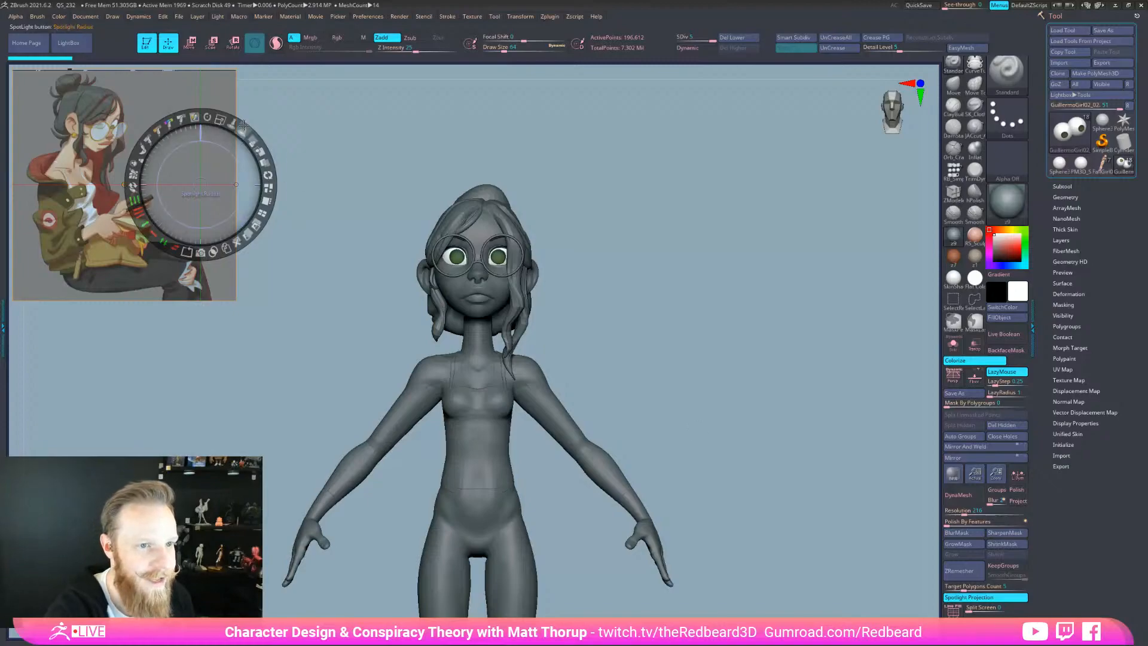
{"action": "left_click_drag", "start_coordinate": [251, 140], "coordinate": [264, 171]}
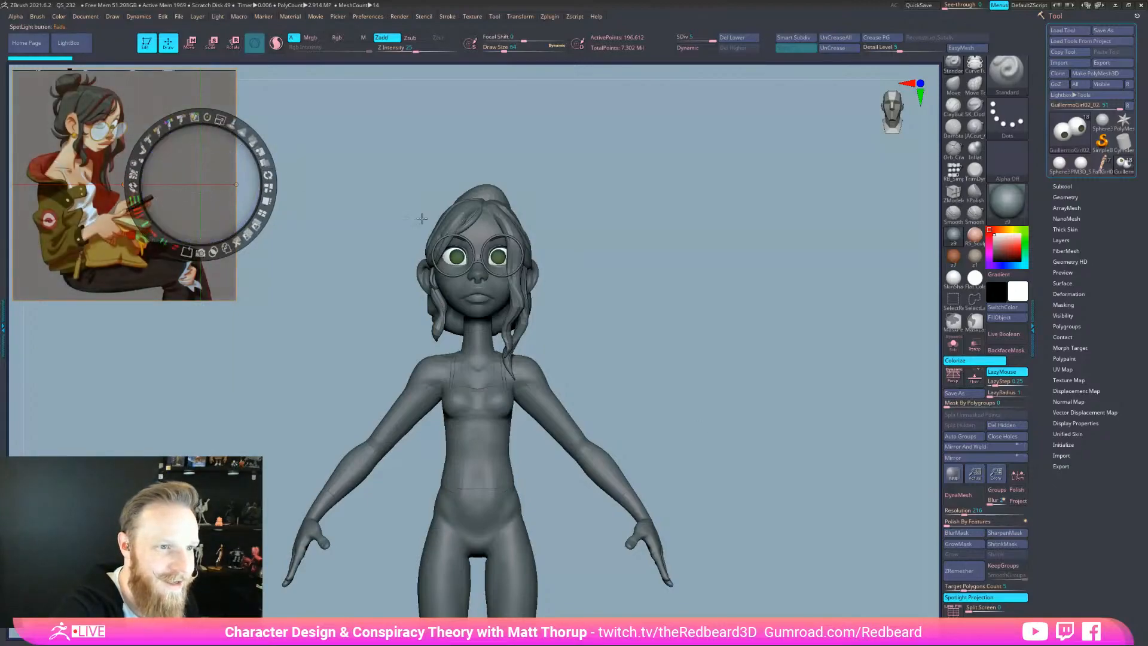
{"action": "key", "text": "z"}
{"action": "left_click_drag", "start_coordinate": [737, 531], "coordinate": [777, 548]}
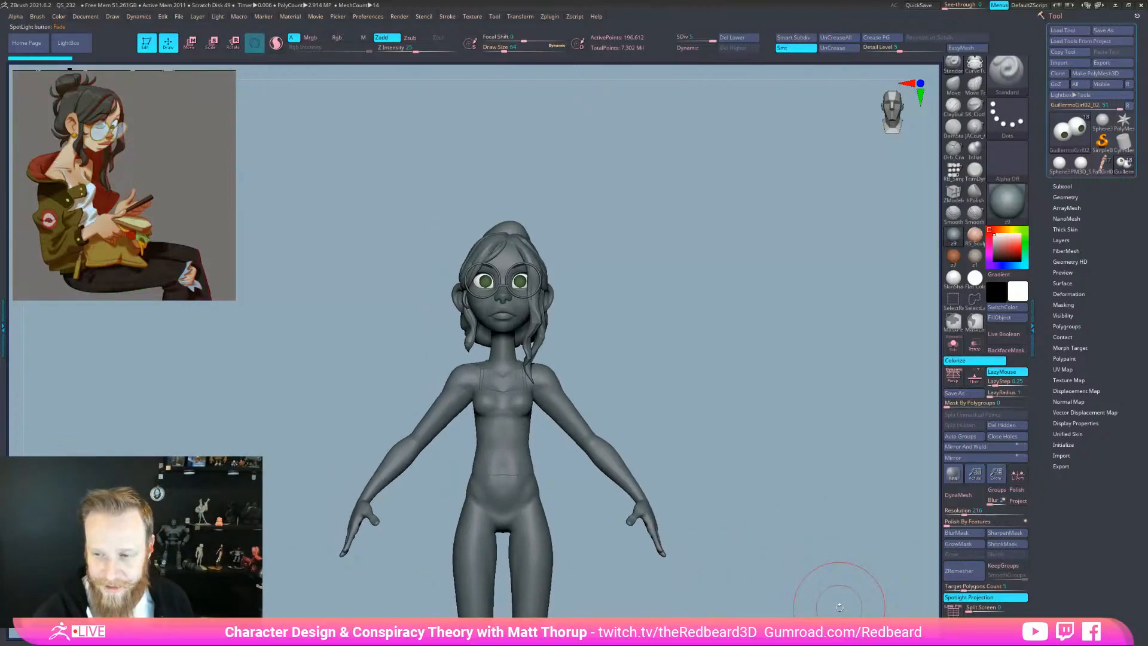
Turn off Spotlight and orbit around the figure to a rear three-quarter view of the hair
{"action": "left_click", "coordinate": [975, 599]}
{"action": "left_click_drag", "start_coordinate": [810, 548], "coordinate": [692, 475]}
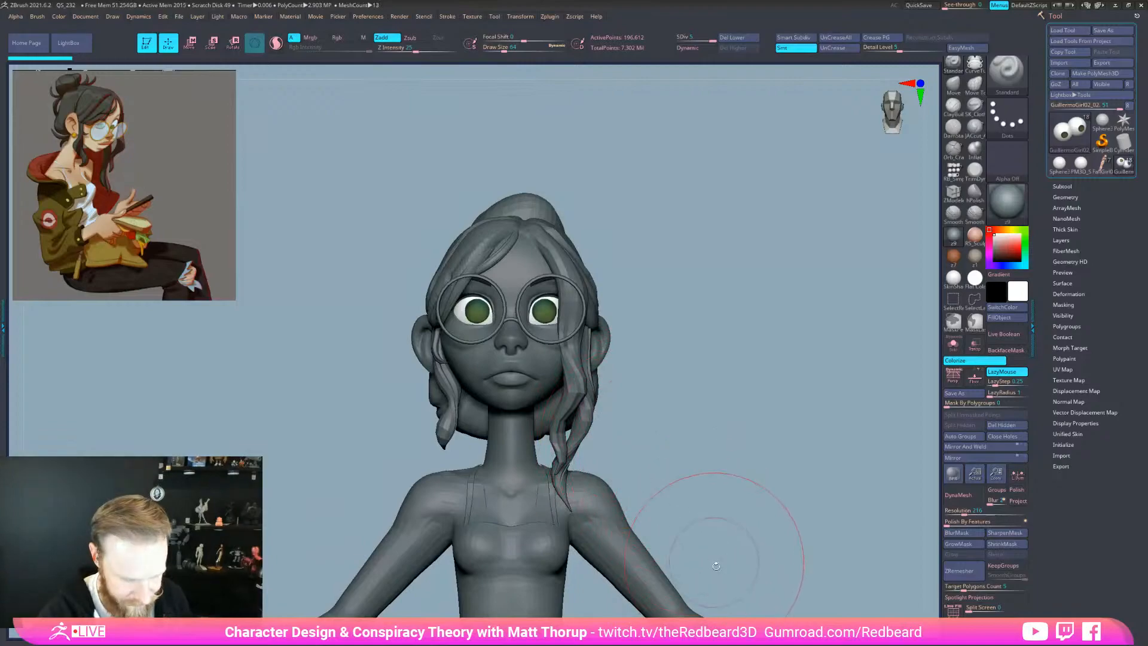
{"action": "key", "text": "XF86AudioLowerVolume"}
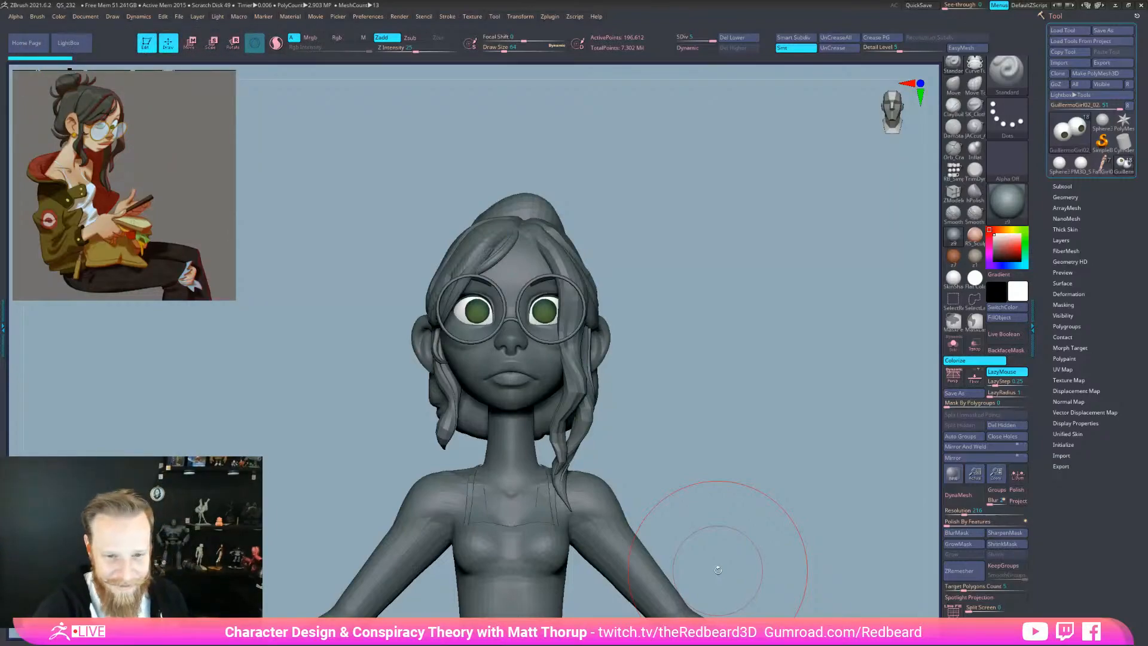
{"action": "left_click_drag", "start_coordinate": [724, 487], "coordinate": [676, 364]}
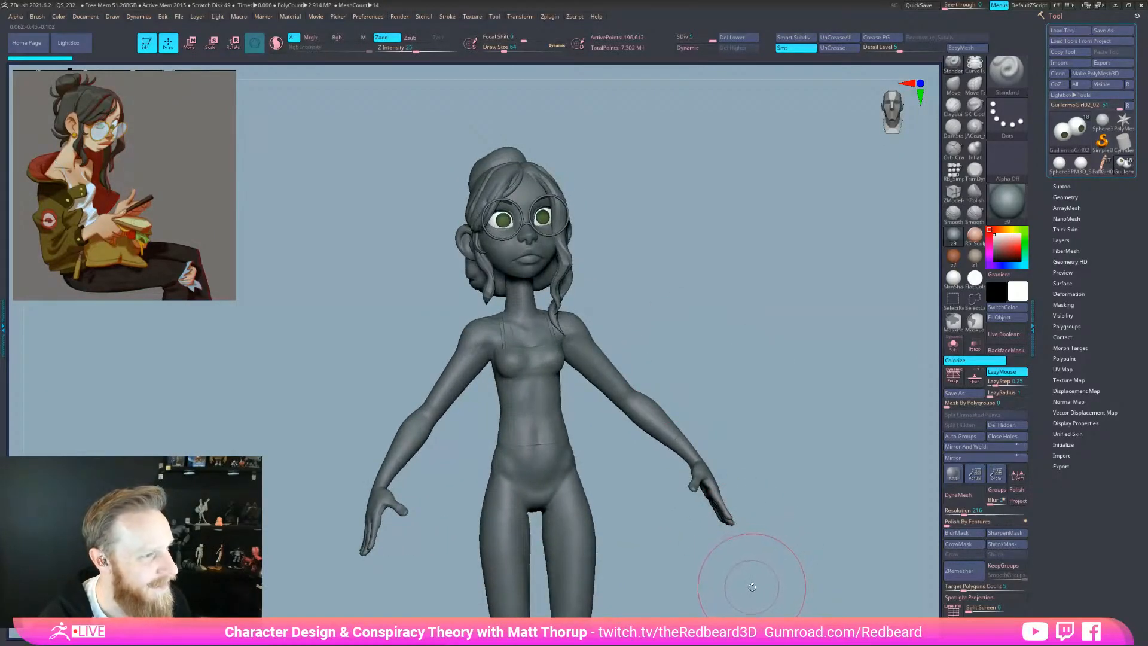
{"action": "left_click_drag", "start_coordinate": [753, 471], "coordinate": [756, 453], "text": "shift"}
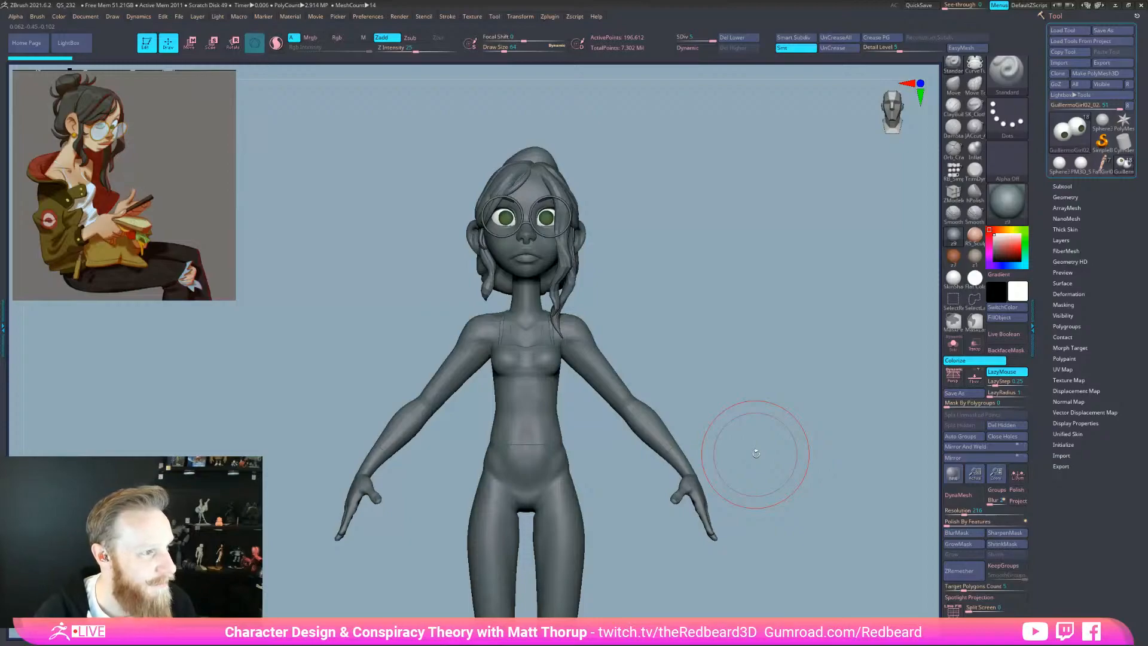
{"action": "left_click_drag", "start_coordinate": [688, 366], "coordinate": [715, 372]}
{"action": "left_click_drag", "start_coordinate": [710, 411], "coordinate": [660, 428], "text": "alt"}
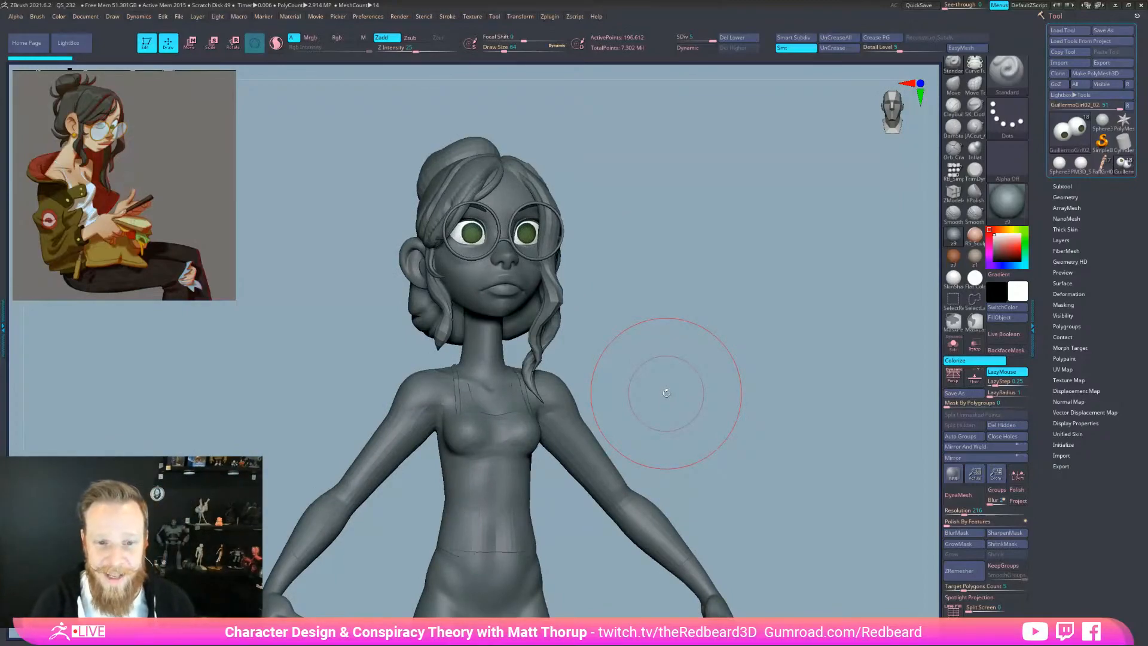
{"action": "left_click_drag", "start_coordinate": [667, 392], "coordinate": [690, 407], "text": "shift"}
{"action": "mouse_move", "coordinate": [604, 428]}
{"action": "left_mouse_down"}
{"action": "mouse_move", "coordinate": [679, 435]}
{"action": "mouse_move", "coordinate": [652, 444]}
{"action": "left_mouse_up"}
{"action": "mouse_move", "coordinate": [605, 479]}
{"action": "left_mouse_down"}
{"action": "mouse_move", "coordinate": [635, 464]}
{"action": "mouse_move", "coordinate": [637, 502]}
{"action": "left_mouse_up"}
Select the hair bun subtool and subdivide it twice with Ctrl+D
{"action": "left_click", "coordinate": [449, 275], "text": "alt"}
{"action": "key", "text": "ctrl+d"}
{"action": "left_click_drag", "start_coordinate": [704, 435], "coordinate": [694, 562]}
{"action": "key", "text": "ctrl+d"}
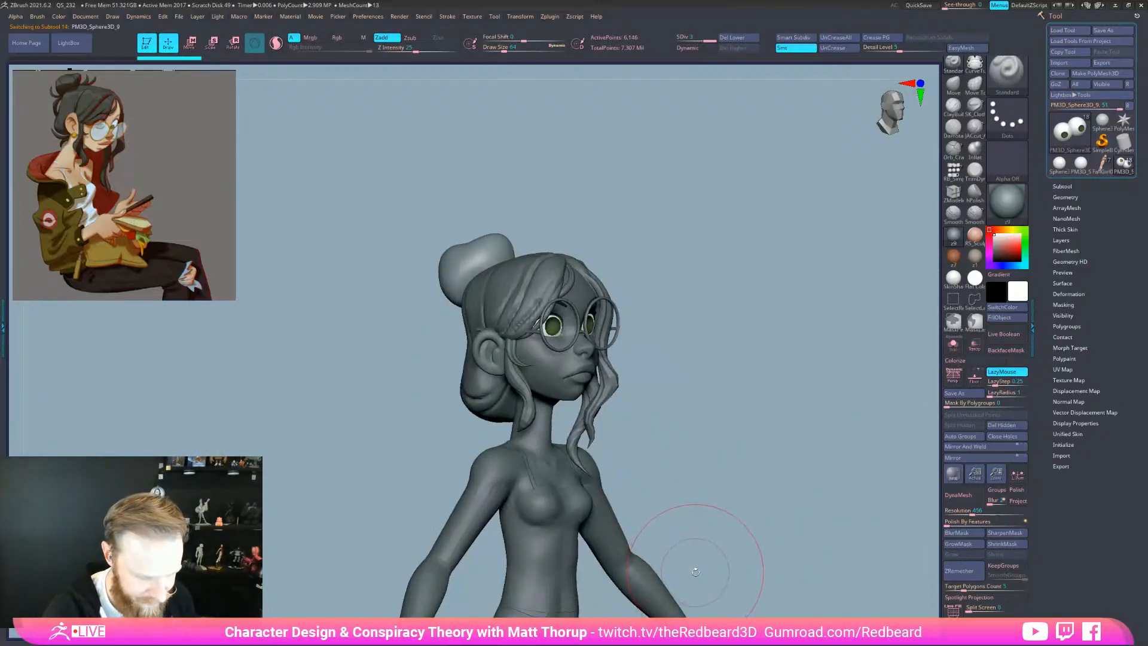
Choose the DC_KNIFE_sharp brush from the brush picker filtered by D
{"action": "key", "text": "b"}
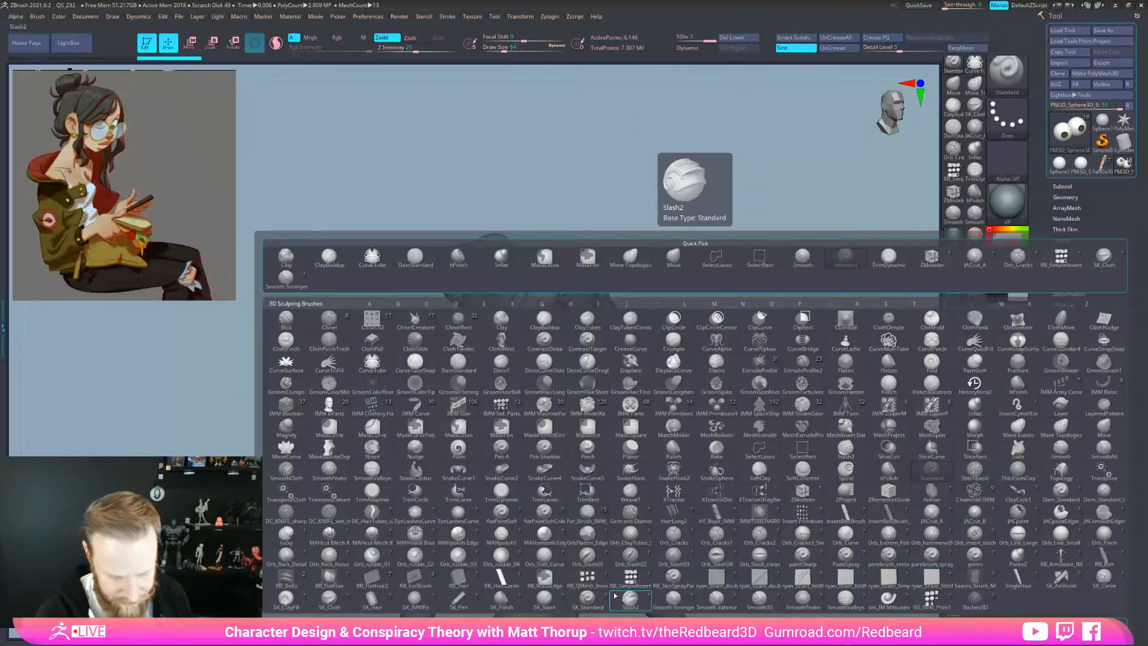
{"action": "key", "text": "d"}
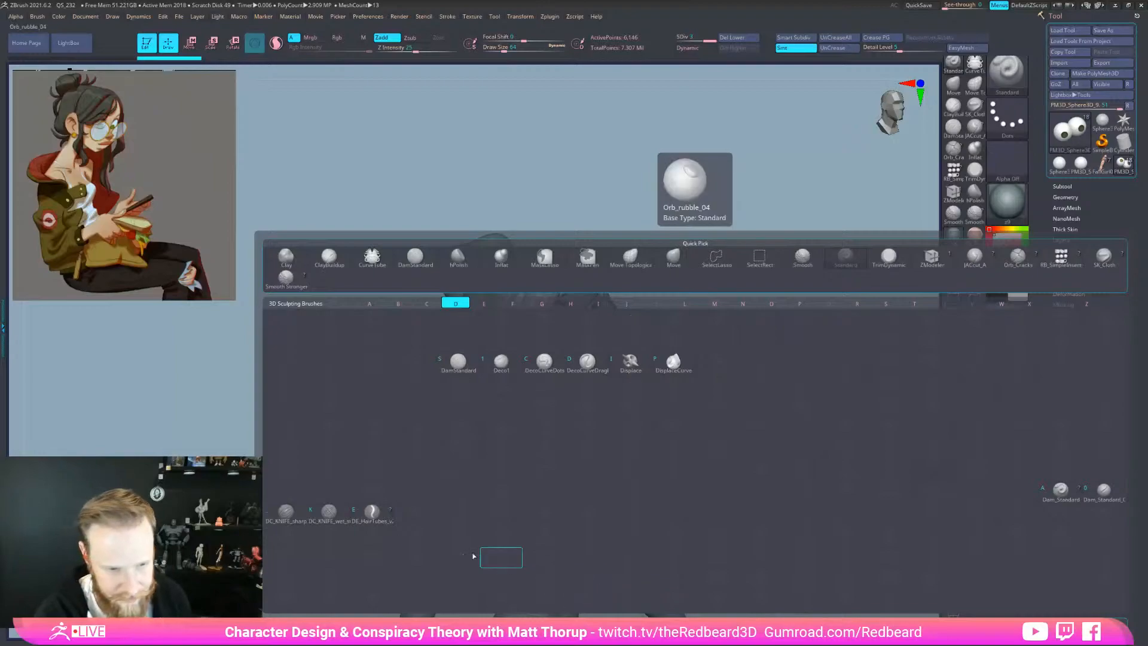
{"action": "left_click", "coordinate": [289, 509]}
Reduce the brush size to about 14 and carve a first crease down the bun's right side
{"action": "key", "text": "s"}
{"action": "left_click_drag", "start_coordinate": [504, 292], "coordinate": [494, 288]}
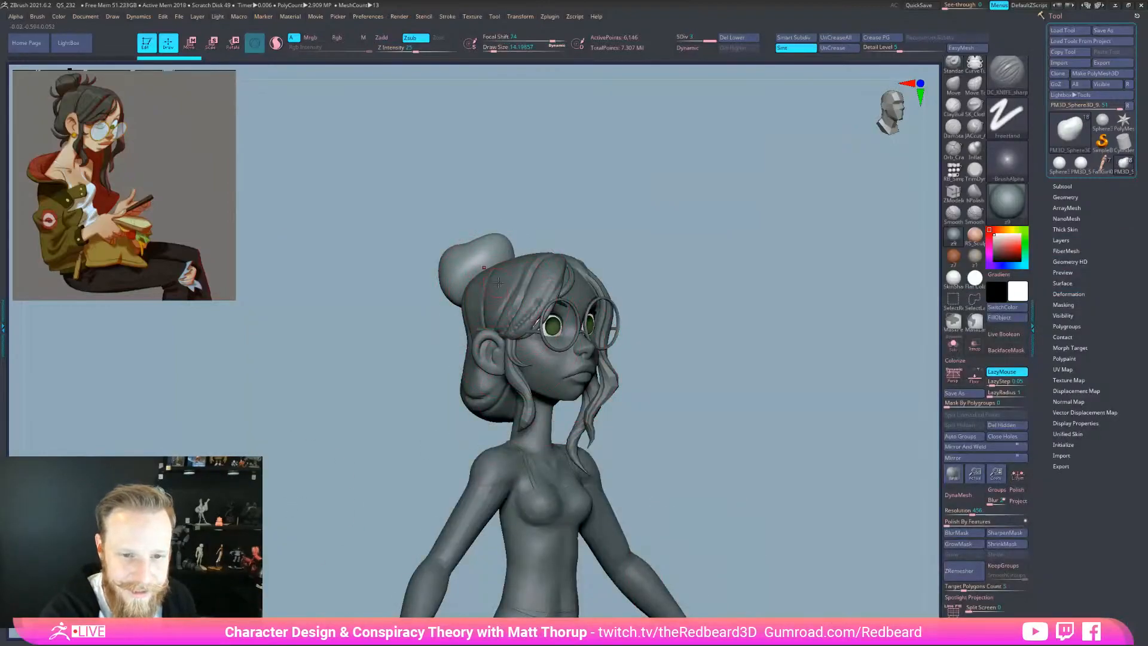
{"action": "mouse_move", "coordinate": [581, 207]}
{"action": "left_mouse_down"}
{"action": "mouse_move", "coordinate": [594, 251]}
{"action": "mouse_move", "coordinate": [586, 269]}
{"action": "mouse_move", "coordinate": [655, 257]}
{"action": "mouse_move", "coordinate": [658, 299]}
{"action": "mouse_move", "coordinate": [634, 252]}
{"action": "mouse_move", "coordinate": [519, 311]}
{"action": "left_mouse_up"}
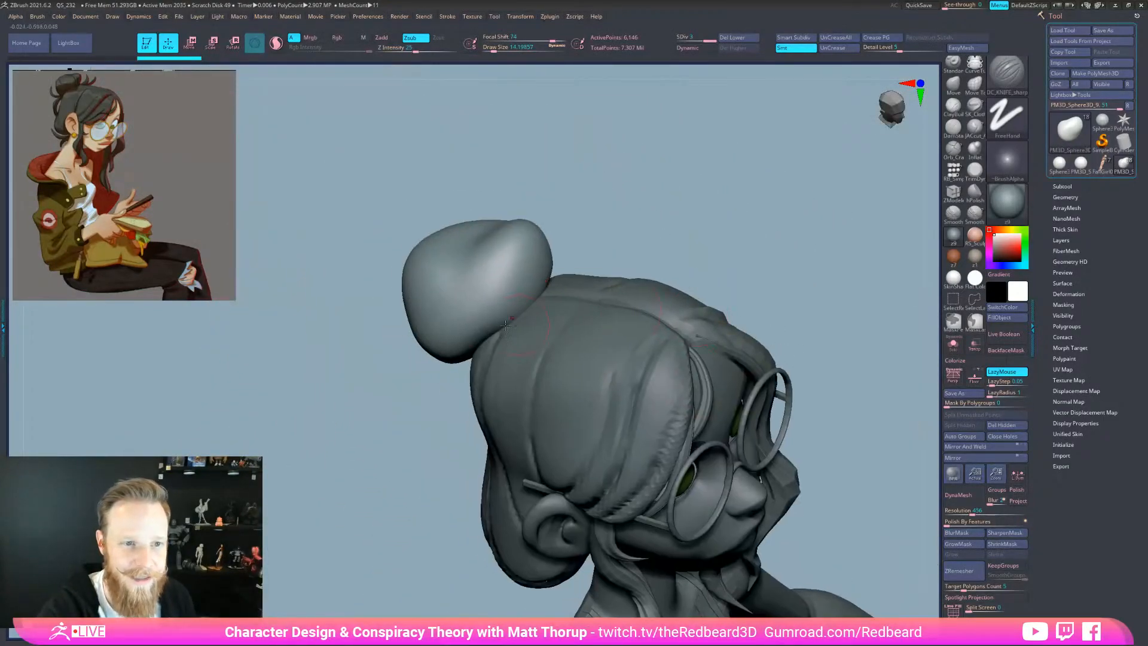
{"action": "left_click_drag", "start_coordinate": [483, 245], "coordinate": [506, 321]}
{"action": "mouse_move", "coordinate": [565, 245]}
{"action": "left_mouse_down"}
{"action": "mouse_move", "coordinate": [639, 205]}
{"action": "mouse_move", "coordinate": [600, 251]}
{"action": "mouse_move", "coordinate": [625, 281]}
{"action": "left_mouse_up"}
Solo the bun, then extend and deepen the crease with repeated strokes
{"action": "left_click", "coordinate": [953, 345]}
{"action": "mouse_move", "coordinate": [756, 320]}
{"action": "left_mouse_down"}
{"action": "mouse_move", "coordinate": [479, 324]}
{"action": "mouse_move", "coordinate": [460, 311]}
{"action": "left_mouse_up"}
{"action": "mouse_move", "coordinate": [573, 242]}
{"action": "left_mouse_down"}
{"action": "mouse_move", "coordinate": [600, 256]}
{"action": "mouse_move", "coordinate": [598, 275]}
{"action": "left_mouse_up"}
{"action": "left_click_drag", "start_coordinate": [529, 343], "coordinate": [570, 347], "text": "alt"}
{"action": "left_click_drag", "start_coordinate": [430, 287], "coordinate": [450, 355]}
{"action": "left_click_drag", "start_coordinate": [530, 353], "coordinate": [568, 320]}
{"action": "left_click_drag", "start_coordinate": [433, 242], "coordinate": [468, 338]}
{"action": "left_click_drag", "start_coordinate": [556, 353], "coordinate": [538, 311]}
{"action": "left_click_drag", "start_coordinate": [428, 251], "coordinate": [425, 224]}
{"action": "left_click_drag", "start_coordinate": [550, 342], "coordinate": [516, 335]}
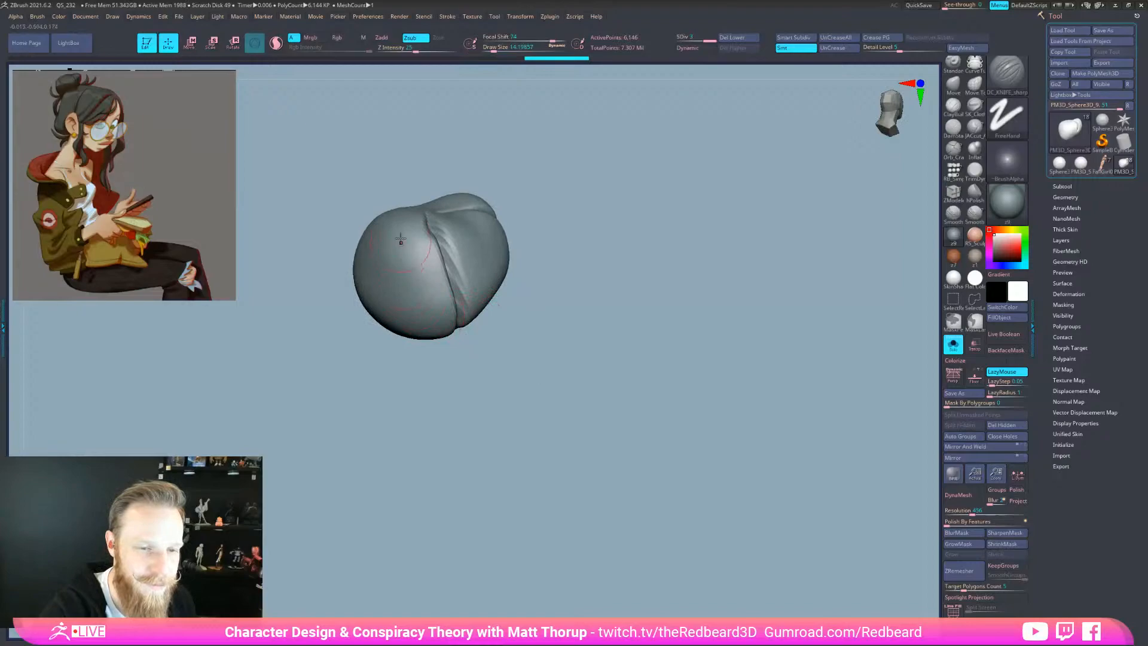
Carve a new vertical crease in the bun and deepen it
{"action": "left_click_drag", "start_coordinate": [441, 399], "coordinate": [439, 389]}
{"action": "left_click_drag", "start_coordinate": [413, 215], "coordinate": [428, 338]}
{"action": "left_click_drag", "start_coordinate": [454, 394], "coordinate": [449, 347]}
{"action": "left_click_drag", "start_coordinate": [398, 230], "coordinate": [432, 297]}
{"action": "left_click_drag", "start_coordinate": [466, 209], "coordinate": [505, 208]}
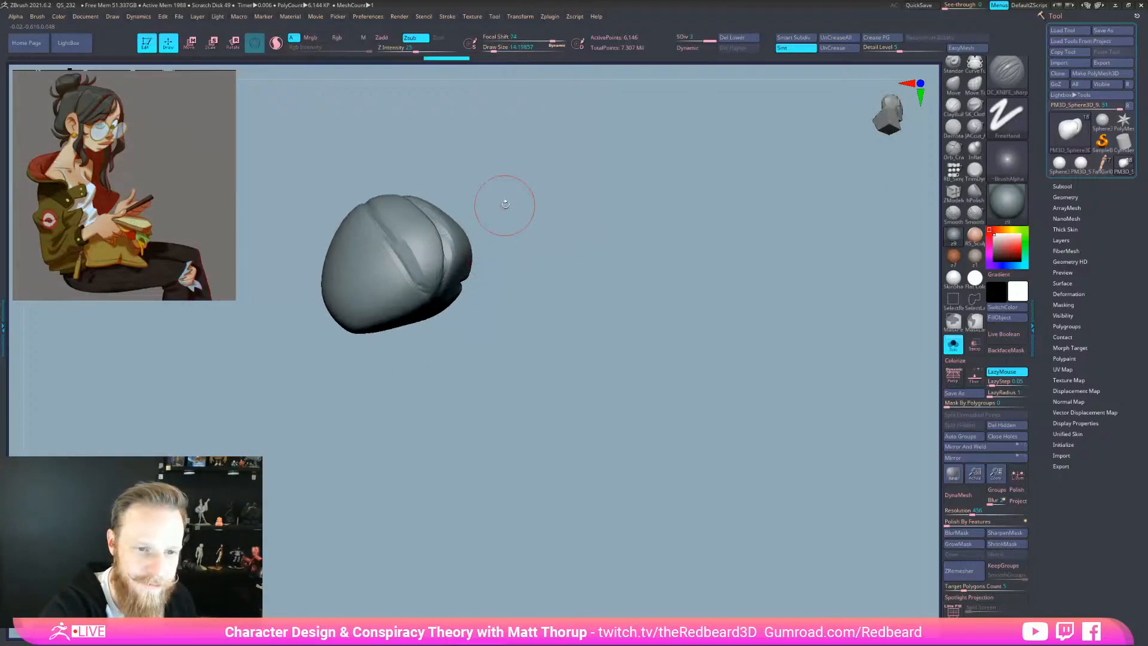
{"action": "left_click_drag", "start_coordinate": [760, 562], "coordinate": [748, 568]}
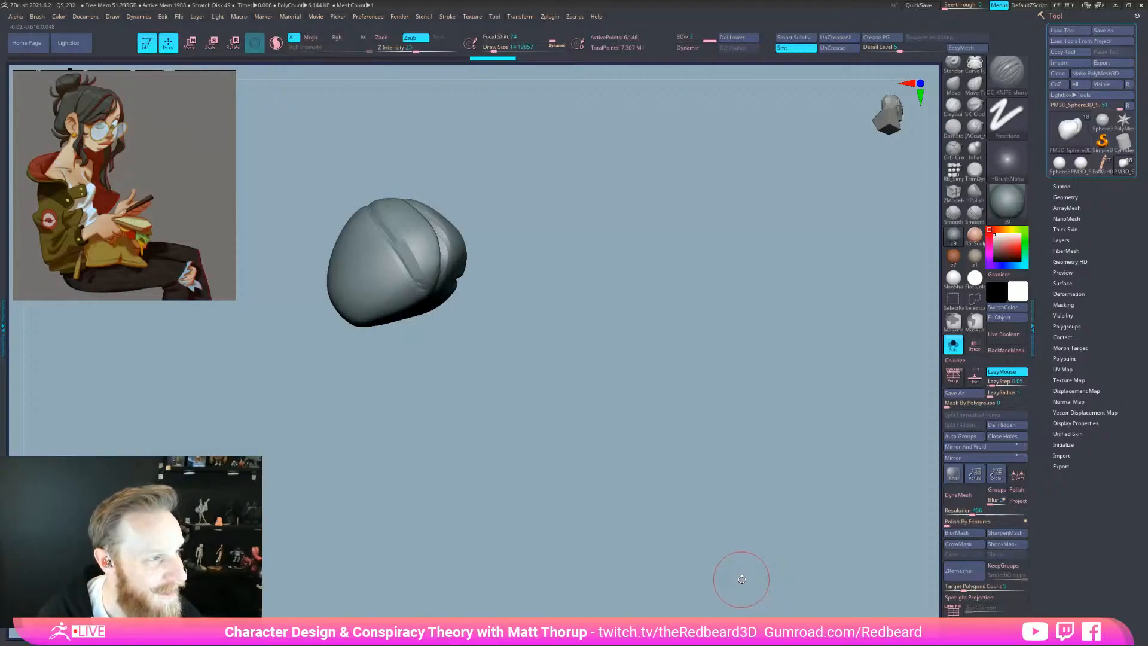
{"action": "mouse_move", "coordinate": [553, 394]}
{"action": "left_mouse_down"}
{"action": "mouse_move", "coordinate": [523, 362]}
{"action": "mouse_move", "coordinate": [469, 340]}
{"action": "mouse_move", "coordinate": [529, 359]}
{"action": "mouse_move", "coordinate": [589, 412]}
{"action": "mouse_move", "coordinate": [532, 367]}
{"action": "left_mouse_up"}
{"action": "mouse_move", "coordinate": [533, 165]}
{"action": "left_mouse_down"}
{"action": "mouse_move", "coordinate": [582, 212]}
{"action": "mouse_move", "coordinate": [585, 262]}
{"action": "left_mouse_up"}
Touch up the crease with a mask stroke and another knife stroke
{"action": "key", "text": "ctrl"}
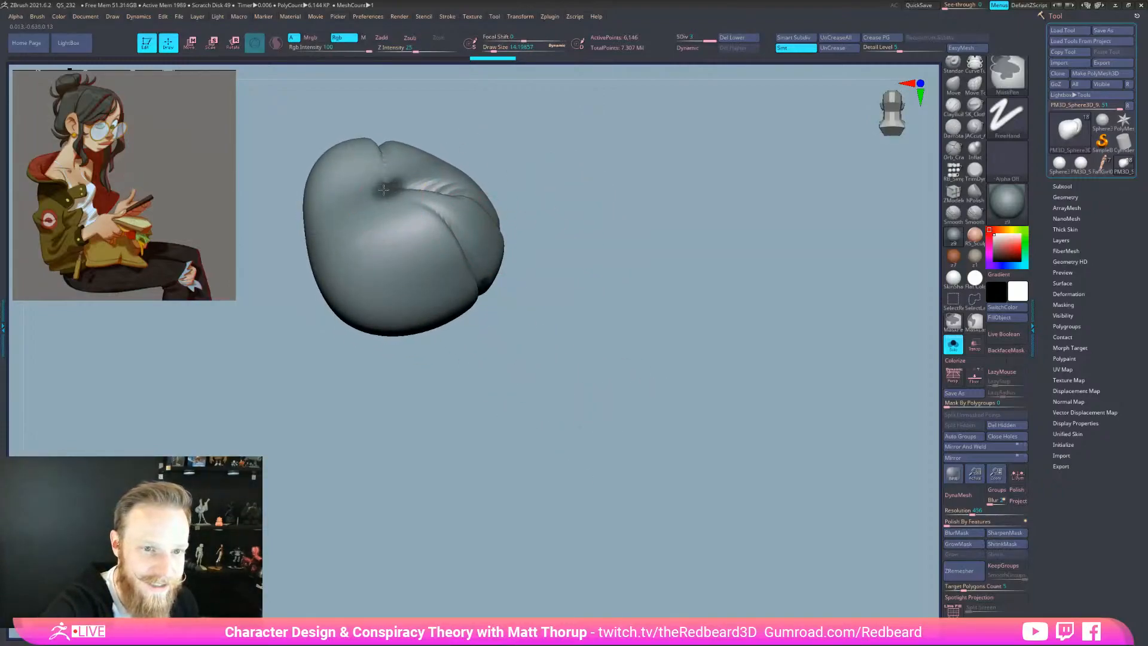
{"action": "left_click_drag", "start_coordinate": [385, 183], "coordinate": [382, 199], "text": "ctrl"}
{"action": "mouse_move", "coordinate": [582, 325]}
{"action": "left_mouse_down"}
{"action": "mouse_move", "coordinate": [529, 359]}
{"action": "mouse_move", "coordinate": [626, 407]}
{"action": "left_mouse_up"}
{"action": "key", "text": "ctrl"}
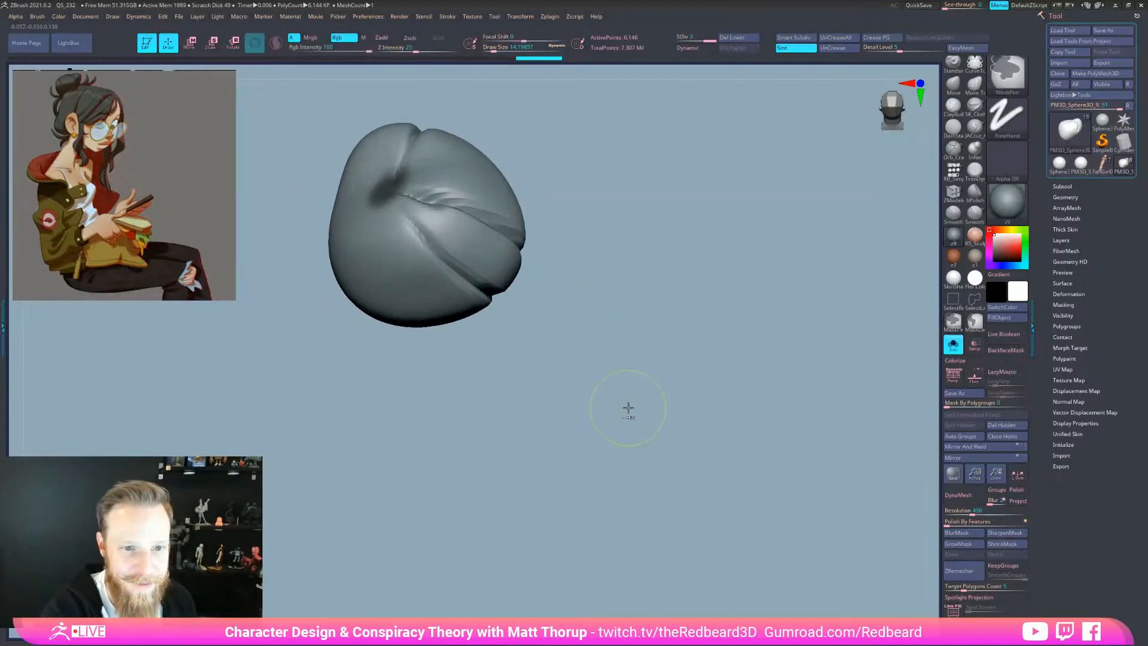
{"action": "left_click_drag", "start_coordinate": [395, 190], "coordinate": [396, 199]}
{"action": "mouse_move", "coordinate": [592, 193]}
{"action": "left_mouse_down"}
{"action": "mouse_move", "coordinate": [608, 246]}
{"action": "mouse_move", "coordinate": [687, 307]}
{"action": "left_mouse_up"}
Mask part of the bun, blur and invert the mask, and push the unmasked section inward with Move
{"action": "key", "text": "ctrl"}
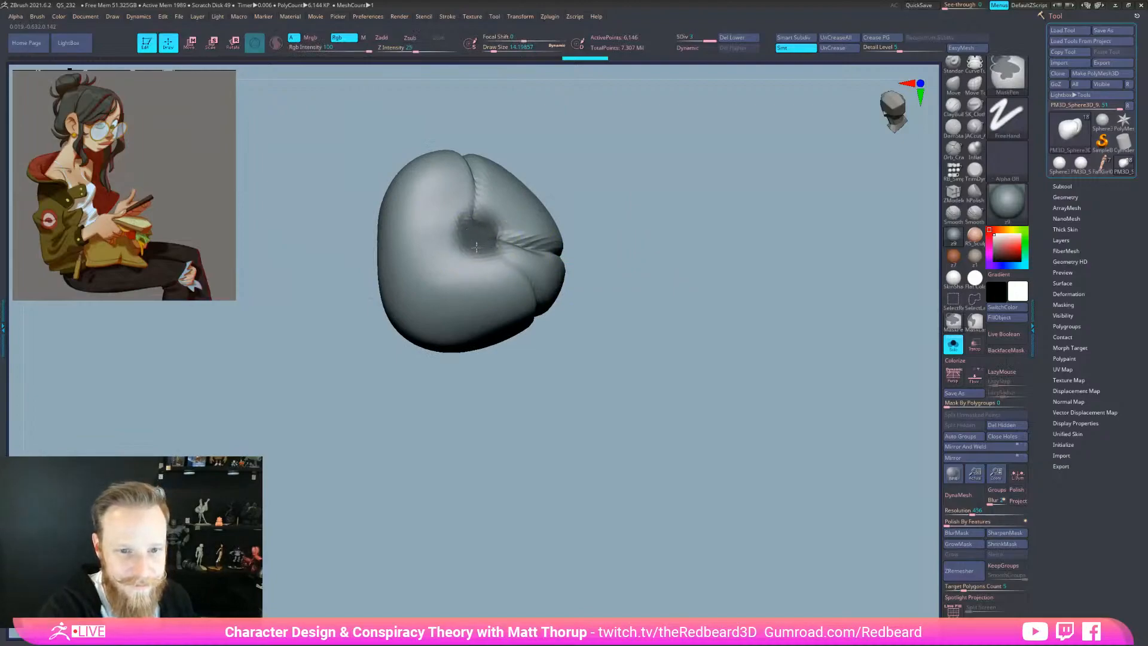
{"action": "left_click_drag", "start_coordinate": [472, 247], "coordinate": [482, 246], "text": "ctrl"}
{"action": "left_click", "coordinate": [964, 534]}
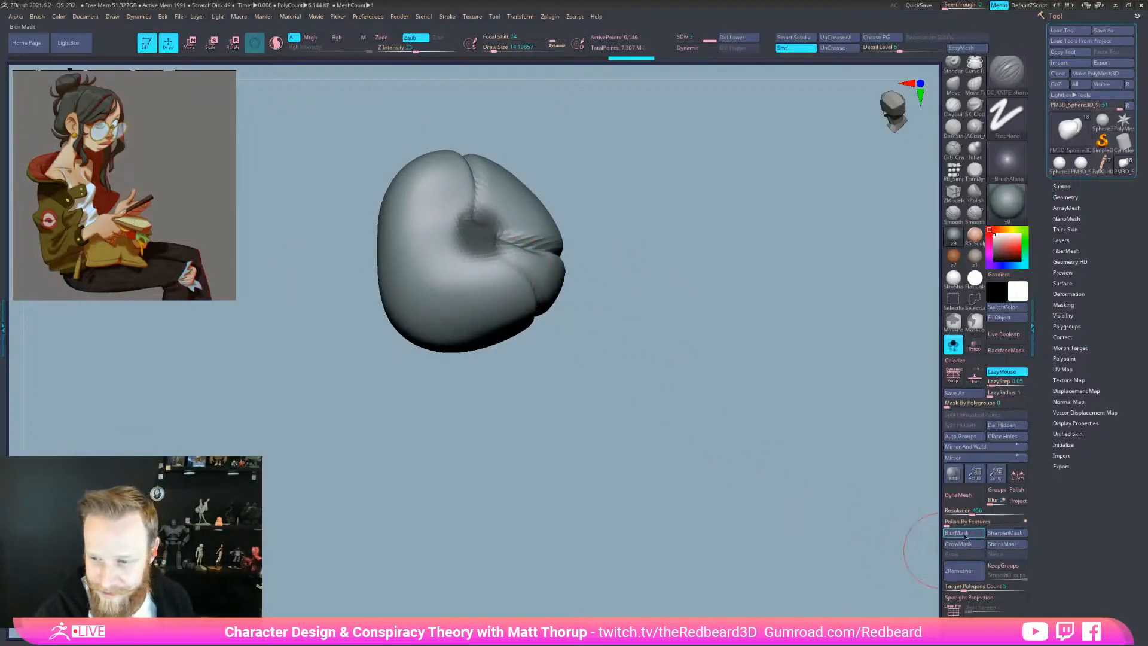
{"action": "left_click", "coordinate": [802, 560], "text": "ctrl"}
{"action": "key", "text": "w"}
{"action": "left_click_drag", "start_coordinate": [746, 582], "coordinate": [606, 384]}
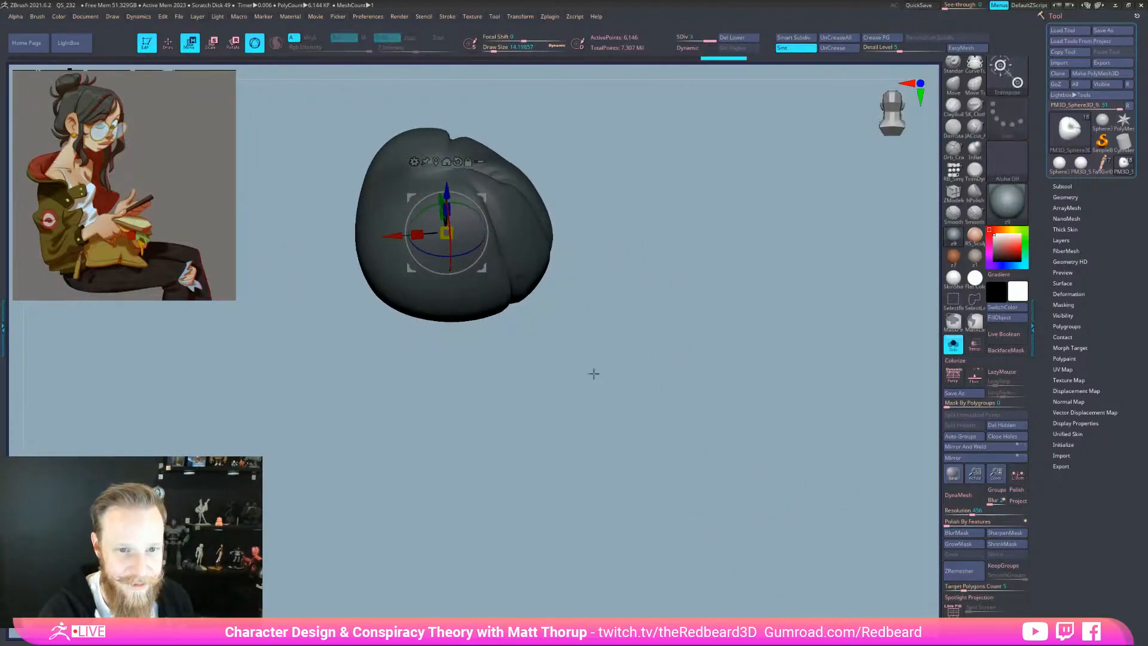
{"action": "left_click", "coordinate": [436, 161]}
{"action": "left_click_drag", "start_coordinate": [446, 123], "coordinate": [447, 145]}
{"action": "mouse_move", "coordinate": [556, 144]}
{"action": "left_mouse_down"}
{"action": "mouse_move", "coordinate": [574, 205]}
{"action": "mouse_move", "coordinate": [638, 231]}
{"action": "mouse_move", "coordinate": [636, 257]}
{"action": "mouse_move", "coordinate": [669, 322]}
{"action": "mouse_move", "coordinate": [602, 263]}
{"action": "left_mouse_up"}
{"action": "key", "text": "q"}
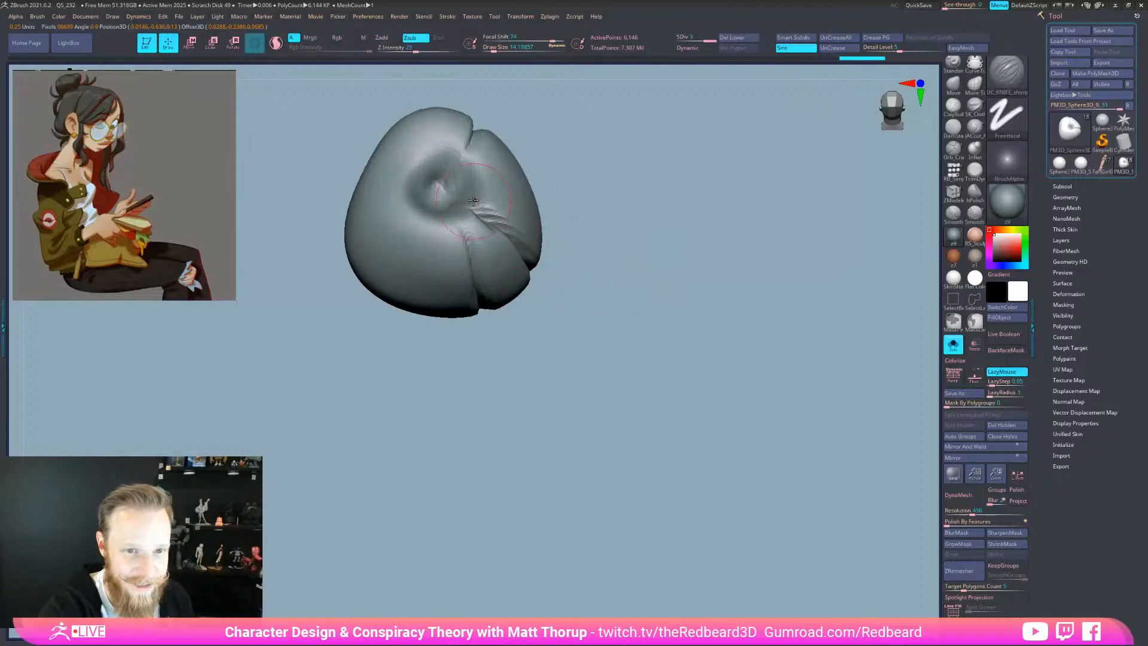
Switch to the Inflat brush and smooth the bun's surface
{"action": "key", "text": "b"}
{"action": "key", "text": "i"}
{"action": "key", "text": "n"}
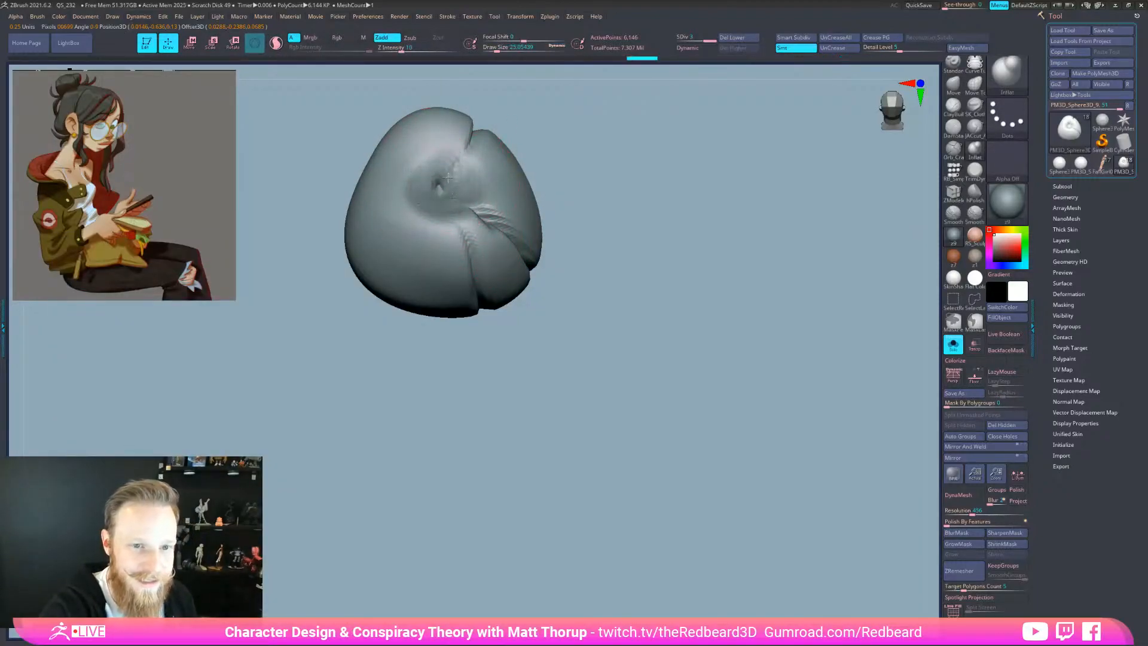
{"action": "left_click_drag", "start_coordinate": [610, 194], "coordinate": [578, 190]}
{"action": "key", "text": "shift"}
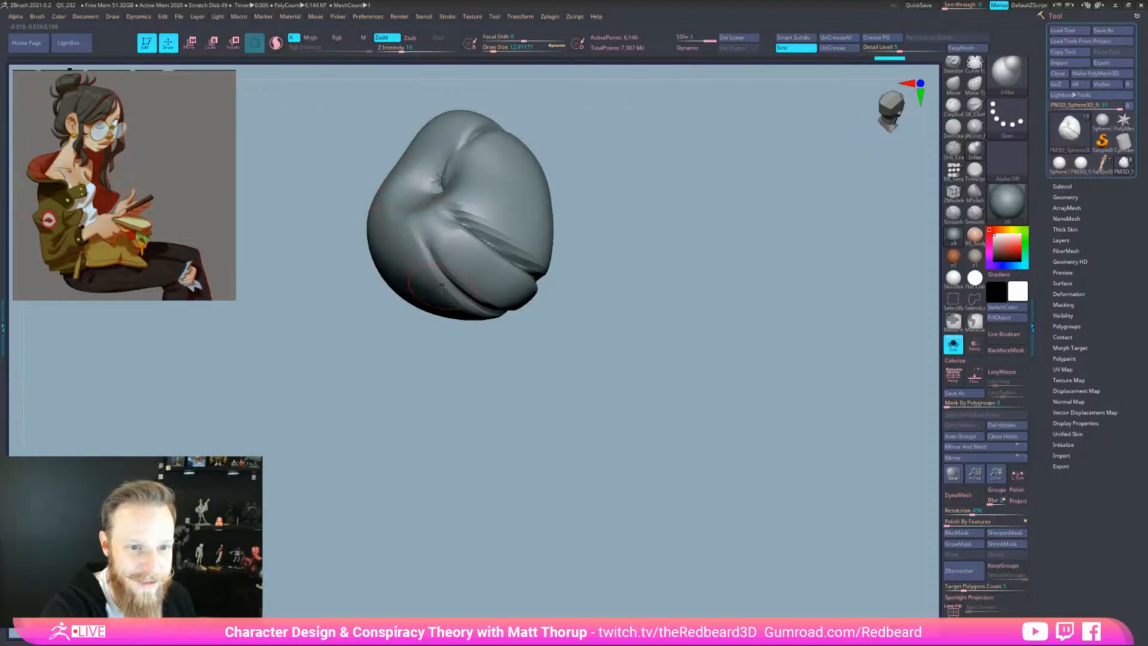
{"action": "mouse_move", "coordinate": [673, 510]}
{"action": "left_mouse_down"}
{"action": "mouse_move", "coordinate": [710, 532]}
{"action": "mouse_move", "coordinate": [694, 514]}
{"action": "mouse_move", "coordinate": [708, 531]}
{"action": "mouse_move", "coordinate": [604, 514]}
{"action": "mouse_move", "coordinate": [577, 484]}
{"action": "mouse_move", "coordinate": [671, 520]}
{"action": "left_mouse_up"}
Select DamStandard and carve sharp creases, including a long one up the bun's front
{"action": "key", "text": "b"}
{"action": "key", "text": "d"}
{"action": "key", "text": "s"}
{"action": "left_click_drag", "start_coordinate": [502, 407], "coordinate": [481, 361]}
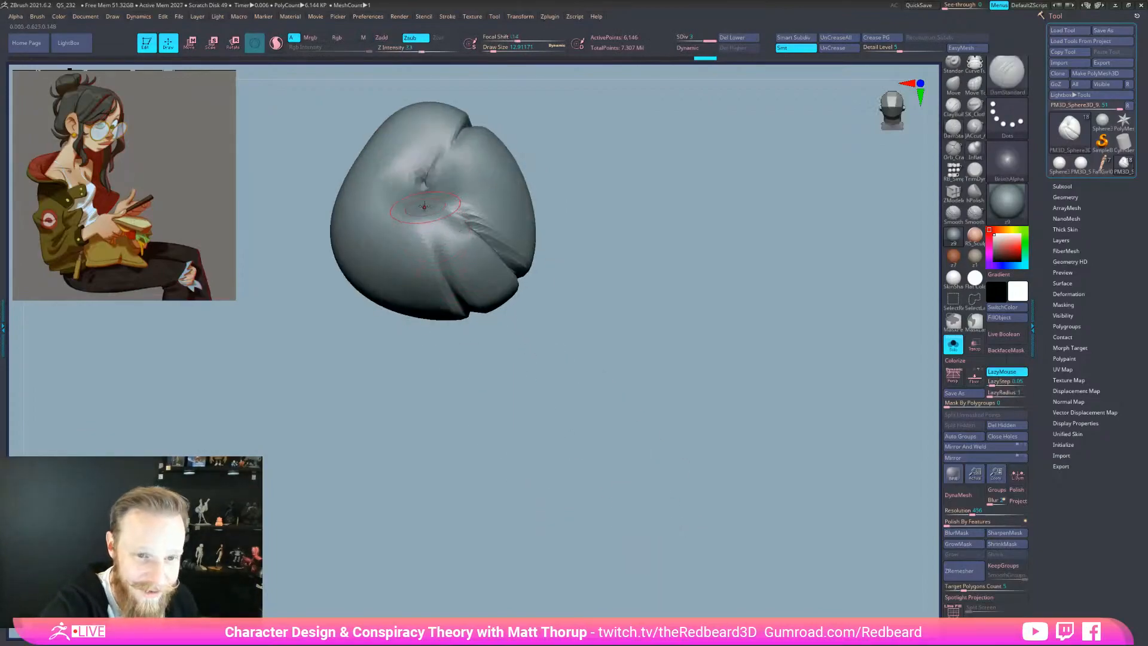
{"action": "left_click_drag", "start_coordinate": [426, 215], "coordinate": [454, 280]}
{"action": "left_click_drag", "start_coordinate": [467, 175], "coordinate": [486, 239]}
{"action": "left_click_drag", "start_coordinate": [580, 326], "coordinate": [515, 424]}
{"action": "left_click_drag", "start_coordinate": [559, 195], "coordinate": [577, 263]}
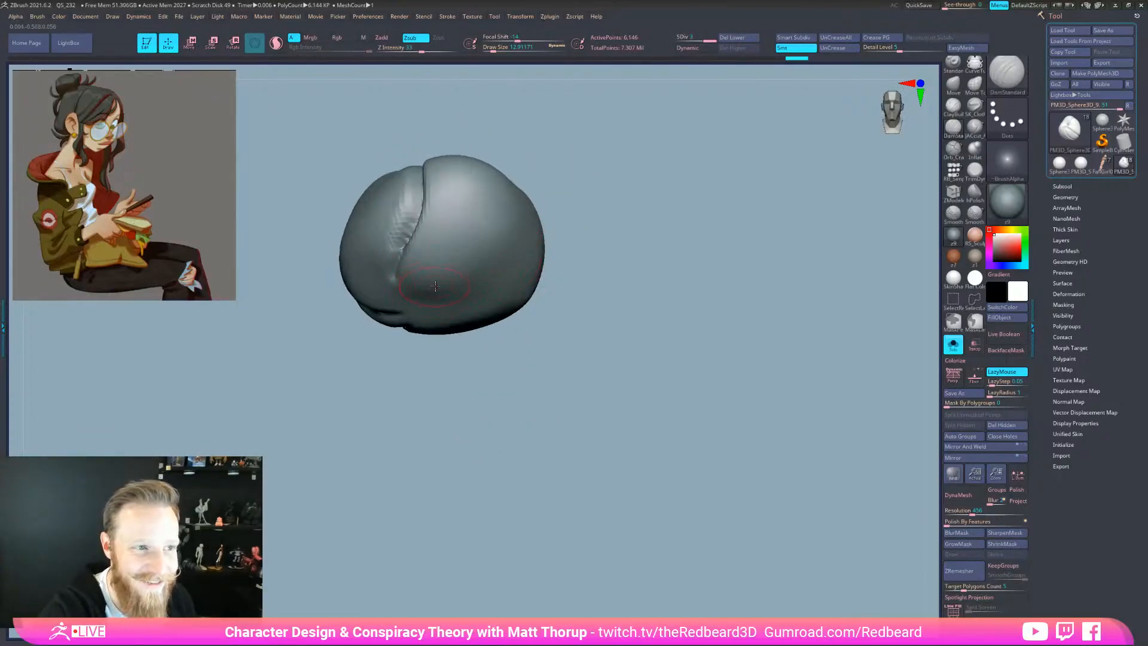
{"action": "left_click_drag", "start_coordinate": [426, 302], "coordinate": [456, 190]}
Add several short DamStandard creases along the bun's cleft and top groove
{"action": "mouse_move", "coordinate": [605, 292]}
{"action": "left_mouse_down"}
{"action": "mouse_move", "coordinate": [610, 318]}
{"action": "mouse_move", "coordinate": [569, 372]}
{"action": "left_mouse_up"}
{"action": "mouse_move", "coordinate": [518, 335]}
{"action": "left_mouse_down"}
{"action": "mouse_move", "coordinate": [538, 126]}
{"action": "mouse_move", "coordinate": [525, 235]}
{"action": "left_mouse_up"}
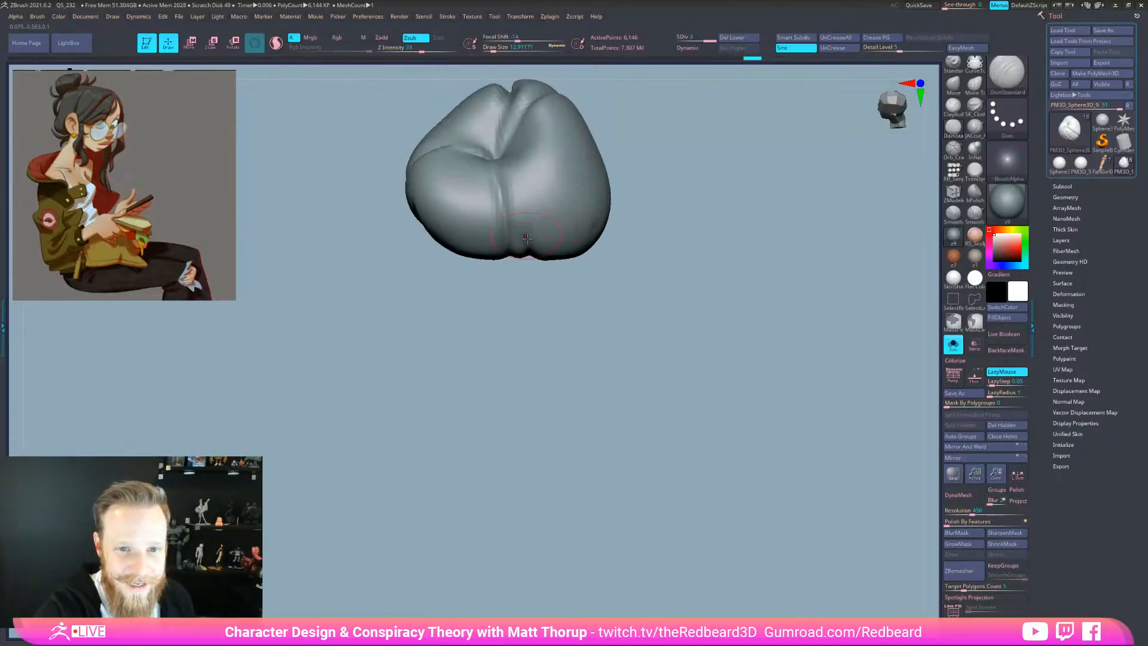
{"action": "left_click_drag", "start_coordinate": [568, 336], "coordinate": [601, 255]}
{"action": "left_click_drag", "start_coordinate": [553, 148], "coordinate": [548, 142]}
{"action": "mouse_move", "coordinate": [633, 258]}
{"action": "left_mouse_down"}
{"action": "mouse_move", "coordinate": [662, 253]}
{"action": "mouse_move", "coordinate": [687, 222]}
{"action": "left_mouse_up"}
{"action": "left_click_drag", "start_coordinate": [577, 180], "coordinate": [567, 206]}
{"action": "left_click_drag", "start_coordinate": [455, 239], "coordinate": [478, 158]}
{"action": "left_click_drag", "start_coordinate": [606, 222], "coordinate": [600, 182]}
{"action": "mouse_move", "coordinate": [605, 117]}
{"action": "left_mouse_down"}
{"action": "mouse_move", "coordinate": [607, 179]}
{"action": "mouse_move", "coordinate": [596, 125]}
{"action": "left_mouse_up"}
{"action": "mouse_move", "coordinate": [727, 426]}
{"action": "left_mouse_down", "text": "alt"}
{"action": "mouse_move", "coordinate": [714, 524]}
{"action": "mouse_move", "coordinate": [783, 563]}
{"action": "mouse_move", "coordinate": [700, 559]}
{"action": "mouse_move", "coordinate": [732, 540]}
{"action": "mouse_move", "coordinate": [725, 523]}
{"action": "mouse_move", "coordinate": [674, 543]}
{"action": "left_mouse_up", "text": "alt"}
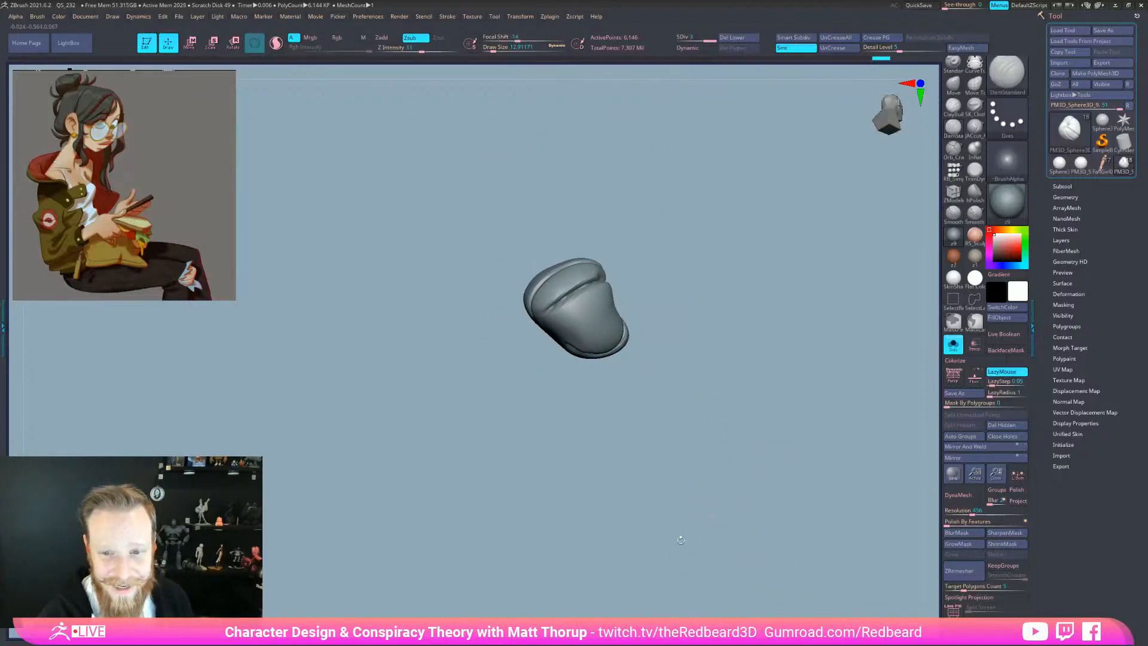
Toggle Solo off and on while orbiting the bun, ending with the full character in side view
{"action": "left_click", "coordinate": [953, 345]}
{"action": "mouse_move", "coordinate": [730, 519]}
{"action": "left_mouse_down"}
{"action": "mouse_move", "coordinate": [739, 541]}
{"action": "mouse_move", "coordinate": [776, 469]}
{"action": "mouse_move", "coordinate": [747, 432]}
{"action": "mouse_move", "coordinate": [822, 417]}
{"action": "left_mouse_up"}
{"action": "left_click_drag", "start_coordinate": [611, 179], "coordinate": [619, 220]}
{"action": "left_click", "coordinate": [953, 344]}
{"action": "left_click_drag", "start_coordinate": [786, 397], "coordinate": [634, 370]}
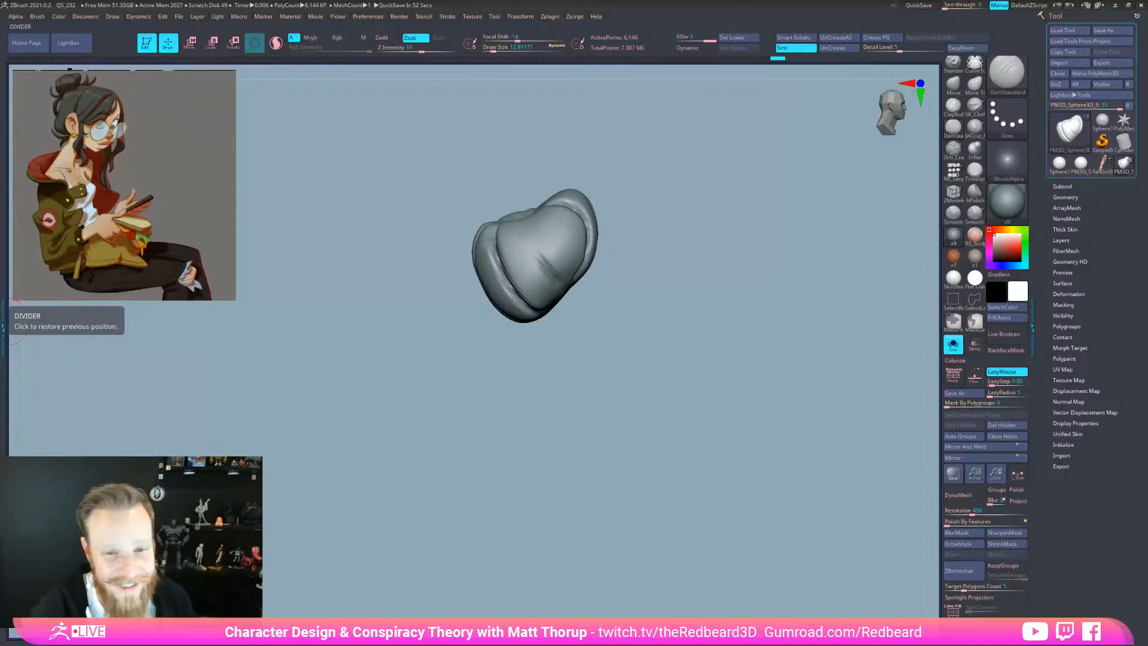
{"action": "mouse_move", "coordinate": [759, 527]}
{"action": "left_mouse_down"}
{"action": "mouse_move", "coordinate": [694, 503]}
{"action": "mouse_move", "coordinate": [614, 357]}
{"action": "left_mouse_up"}
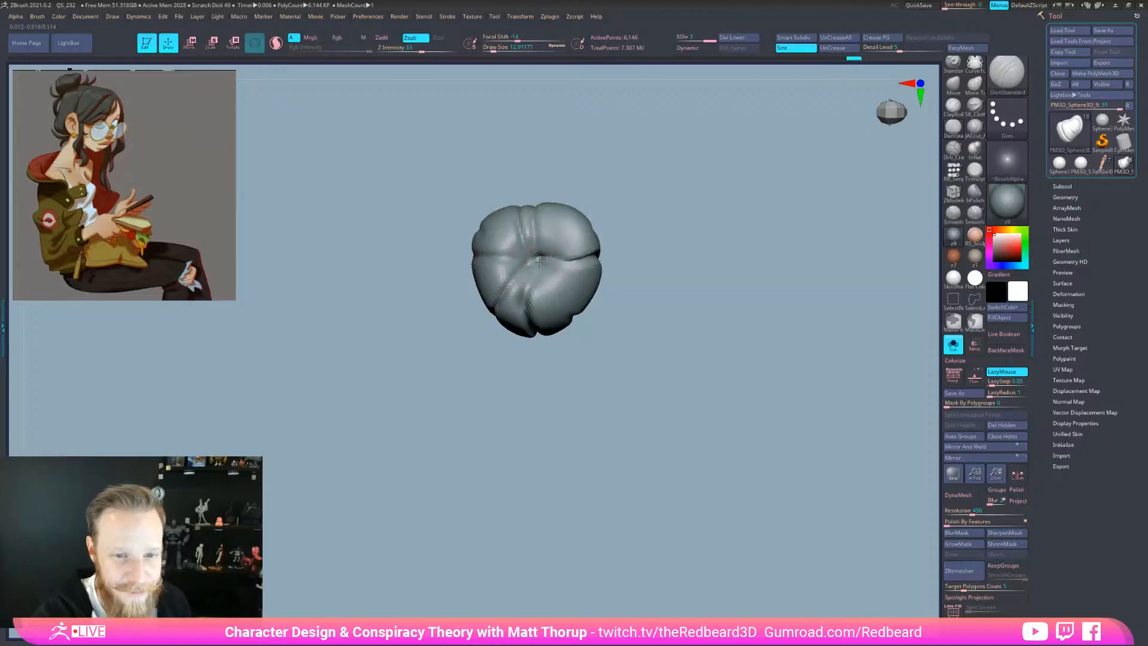
{"action": "mouse_move", "coordinate": [615, 351]}
{"action": "left_mouse_down"}
{"action": "mouse_move", "coordinate": [568, 333]}
{"action": "mouse_move", "coordinate": [636, 404]}
{"action": "mouse_move", "coordinate": [730, 448]}
{"action": "mouse_move", "coordinate": [691, 441]}
{"action": "left_mouse_up"}
{"action": "left_click", "coordinate": [953, 345]}
{"action": "left_click_drag", "start_coordinate": [802, 428], "coordinate": [784, 481]}
{"action": "key", "text": "b"}
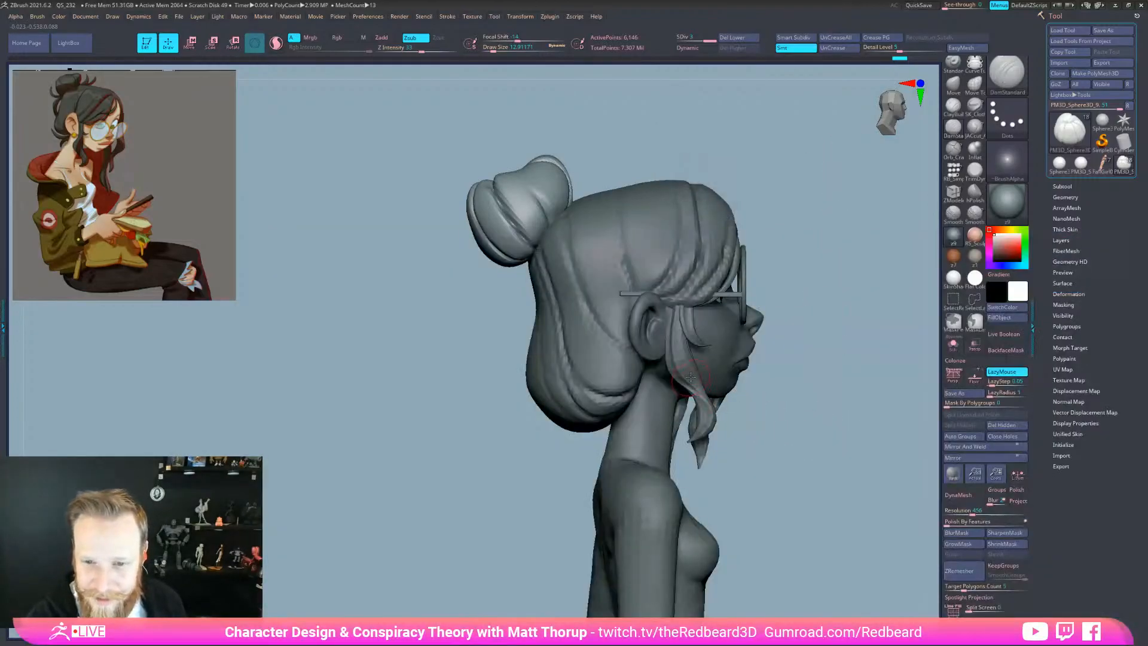
{"action": "left_click", "coordinate": [689, 373], "text": "alt"}
{"action": "mouse_move", "coordinate": [797, 512]}
{"action": "left_mouse_down"}
{"action": "mouse_move", "coordinate": [773, 540]}
{"action": "mouse_move", "coordinate": [814, 556]}
{"action": "mouse_move", "coordinate": [792, 561]}
{"action": "mouse_move", "coordinate": [849, 558]}
{"action": "mouse_move", "coordinate": [797, 559]}
{"action": "mouse_move", "coordinate": [815, 562]}
{"action": "mouse_move", "coordinate": [809, 550]}
{"action": "left_mouse_up"}
{"action": "key", "text": "shift+f"}
{"action": "key", "text": "shift+f"}
{"action": "key", "text": "shift+f"}
{"action": "key", "text": "shift+f"}
{"action": "key", "text": "b"}
{"action": "key", "text": "d"}
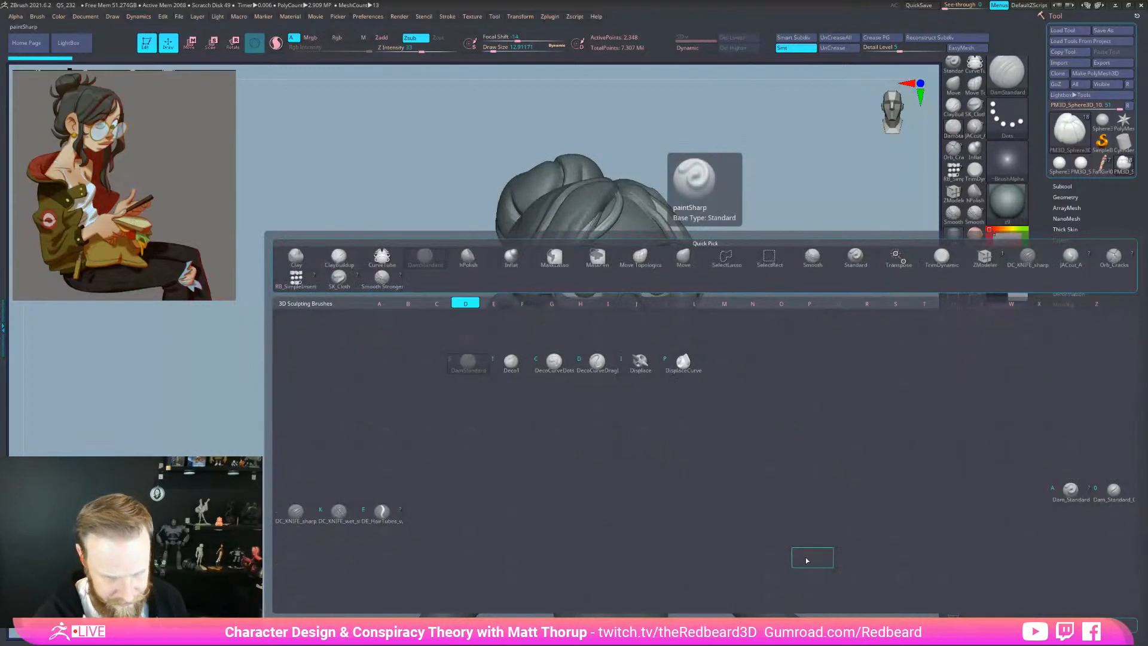
{"action": "key", "text": "e"}
{"action": "left_click_drag", "start_coordinate": [764, 436], "coordinate": [469, 387]}
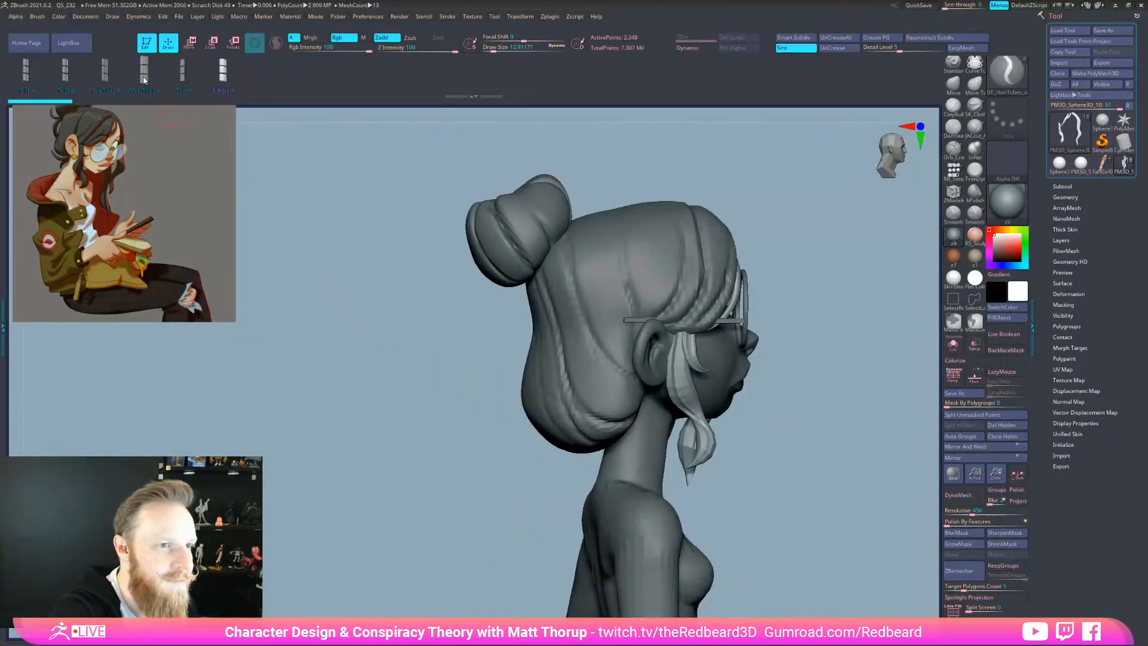
{"action": "left_click_drag", "start_coordinate": [410, 385], "coordinate": [525, 369]}
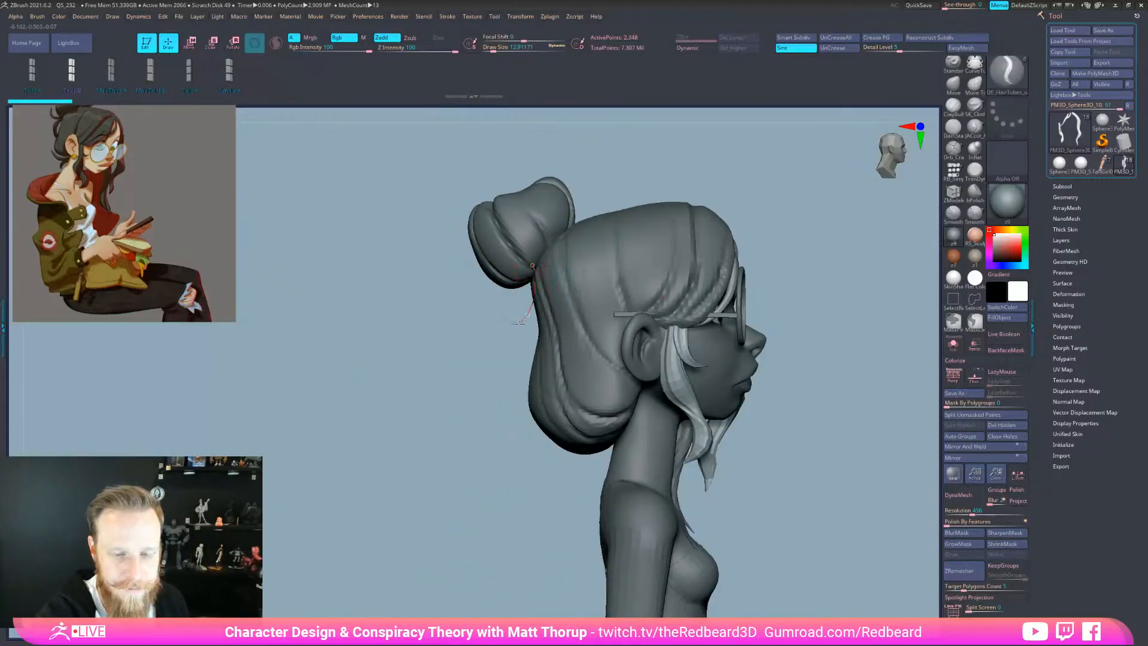
{"action": "left_click_drag", "start_coordinate": [522, 321], "coordinate": [458, 330]}
{"action": "left_click_drag", "start_coordinate": [506, 370], "coordinate": [498, 375]}
{"action": "mouse_move", "coordinate": [489, 318]}
{"action": "left_mouse_down", "text": "shift"}
{"action": "mouse_move", "coordinate": [504, 301]}
{"action": "mouse_move", "coordinate": [480, 314]}
{"action": "left_mouse_up", "text": "shift"}
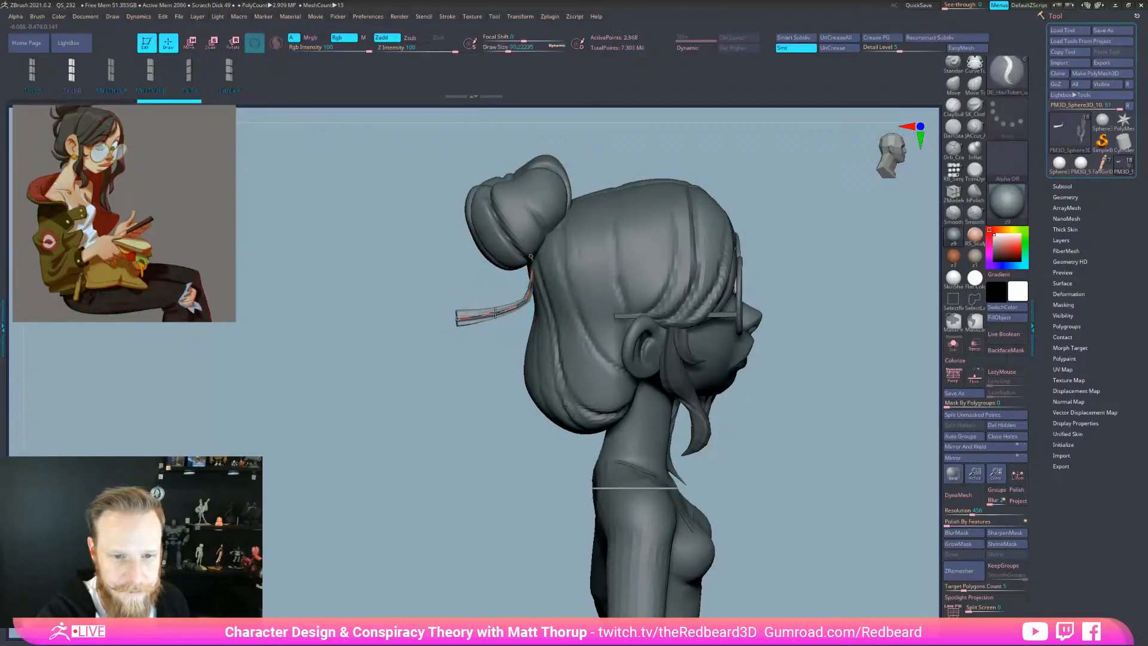
{"action": "key", "text": "s"}
{"action": "left_click_drag", "start_coordinate": [530, 252], "coordinate": [516, 252]}
{"action": "left_click_drag", "start_coordinate": [530, 254], "coordinate": [532, 252]}
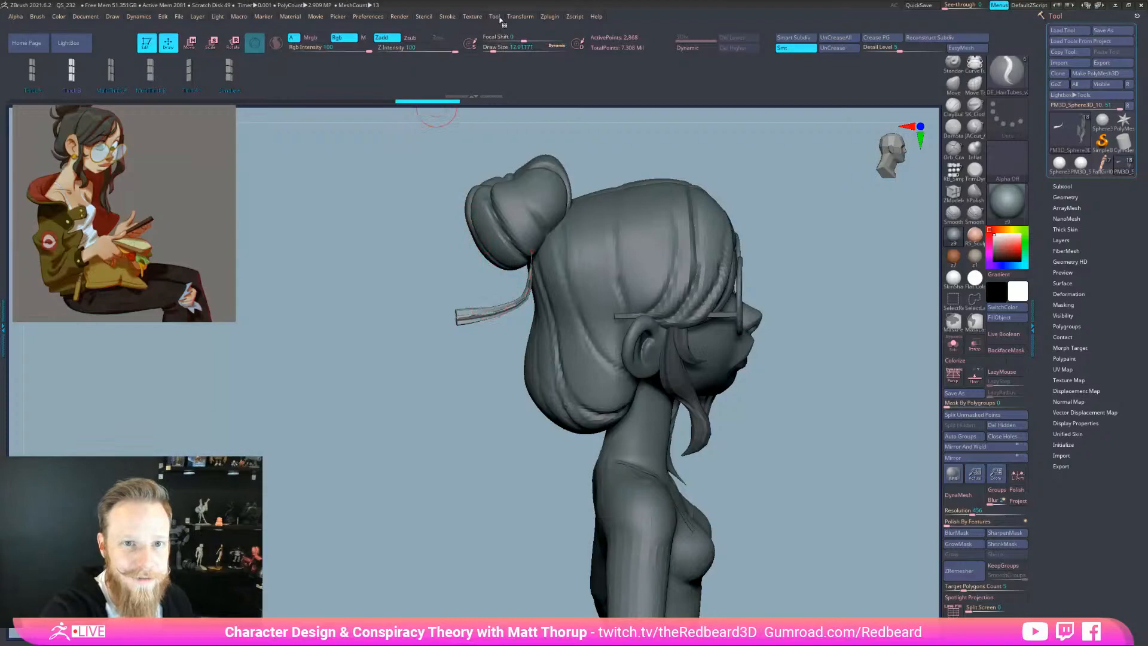
Open and close the Stroke menu and turn the head slightly toward the face
{"action": "left_click", "coordinate": [450, 20]}
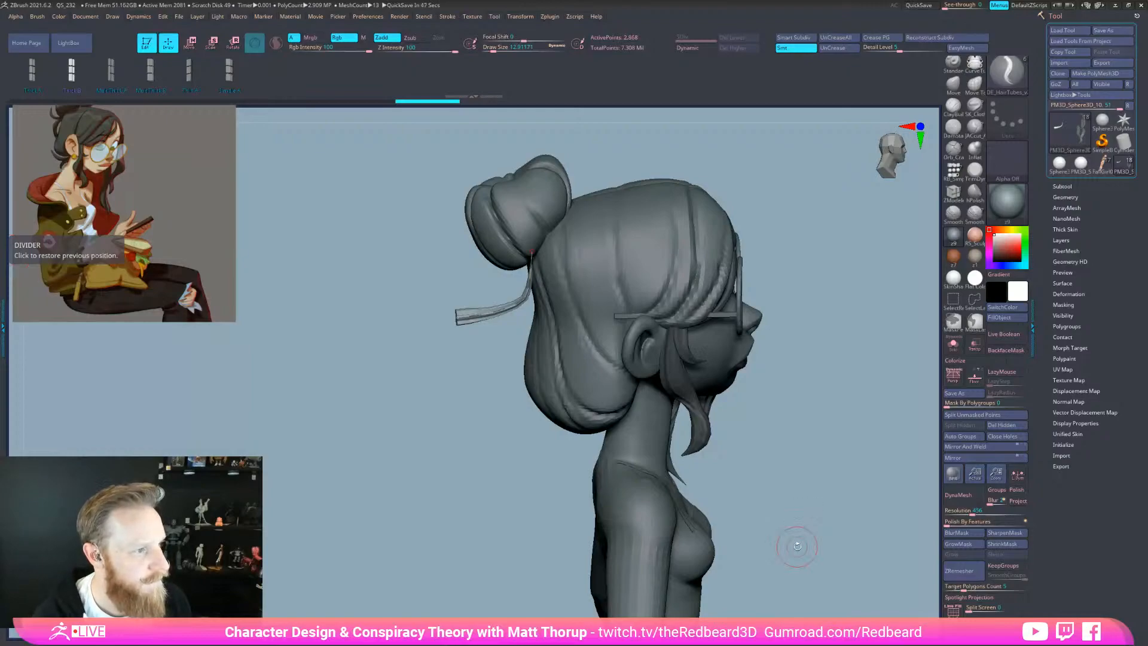
{"action": "left_click_drag", "start_coordinate": [796, 544], "coordinate": [791, 551]}
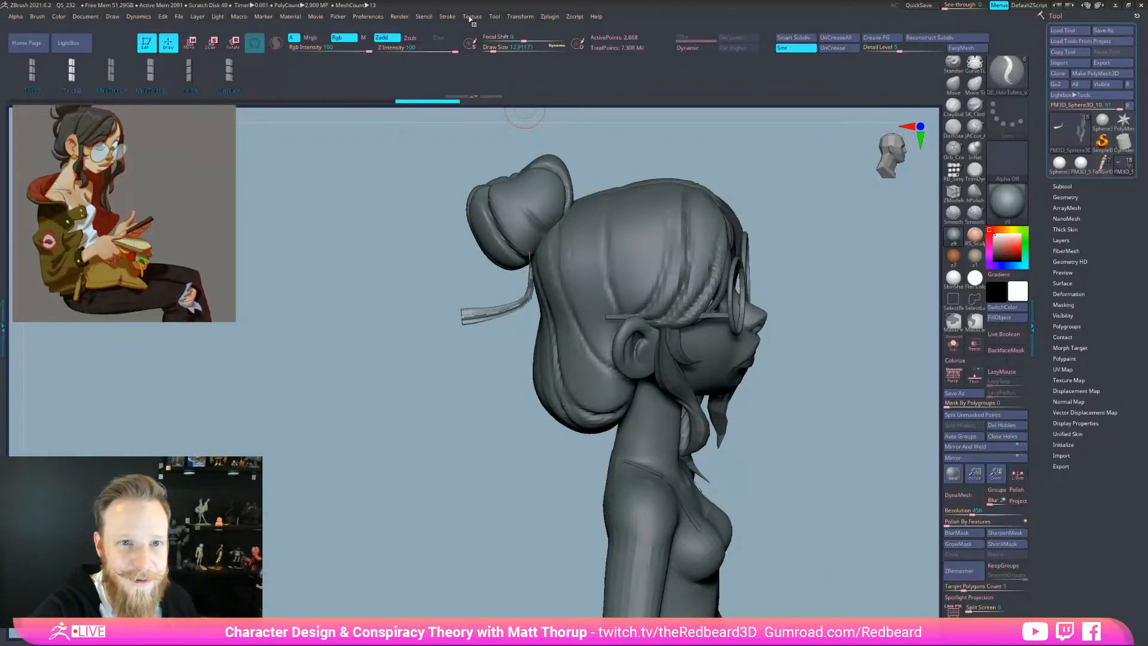
Flip the Curve Falloff under Stroke > Curve Modifiers to a falling taper
{"action": "left_click", "coordinate": [450, 17]}
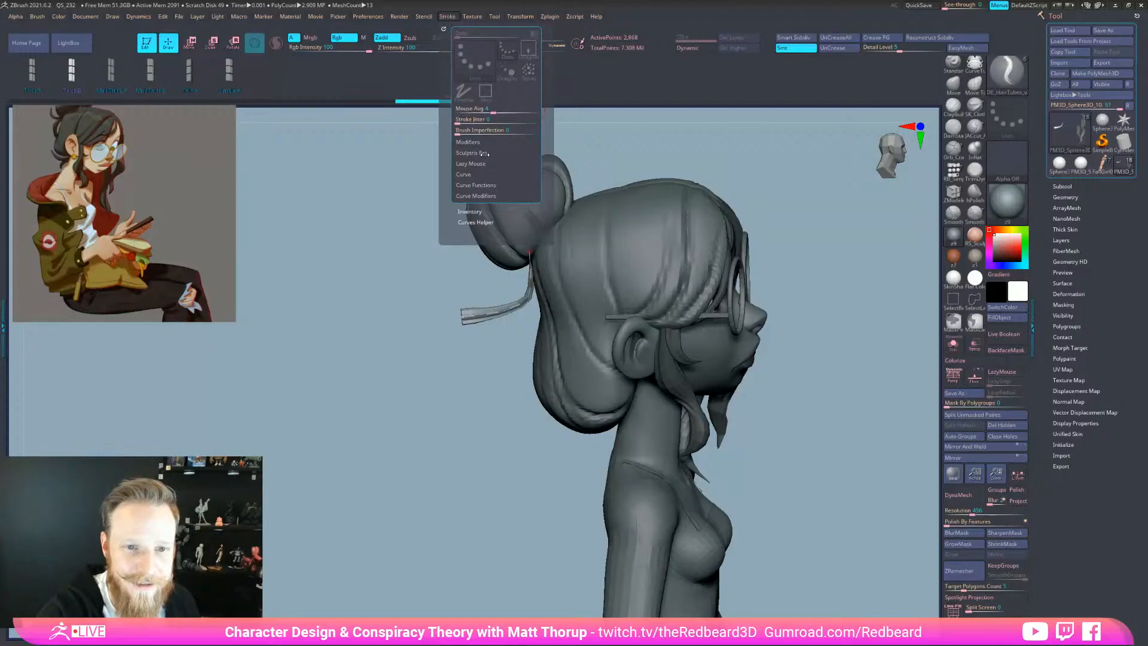
{"action": "left_click", "coordinate": [485, 197]}
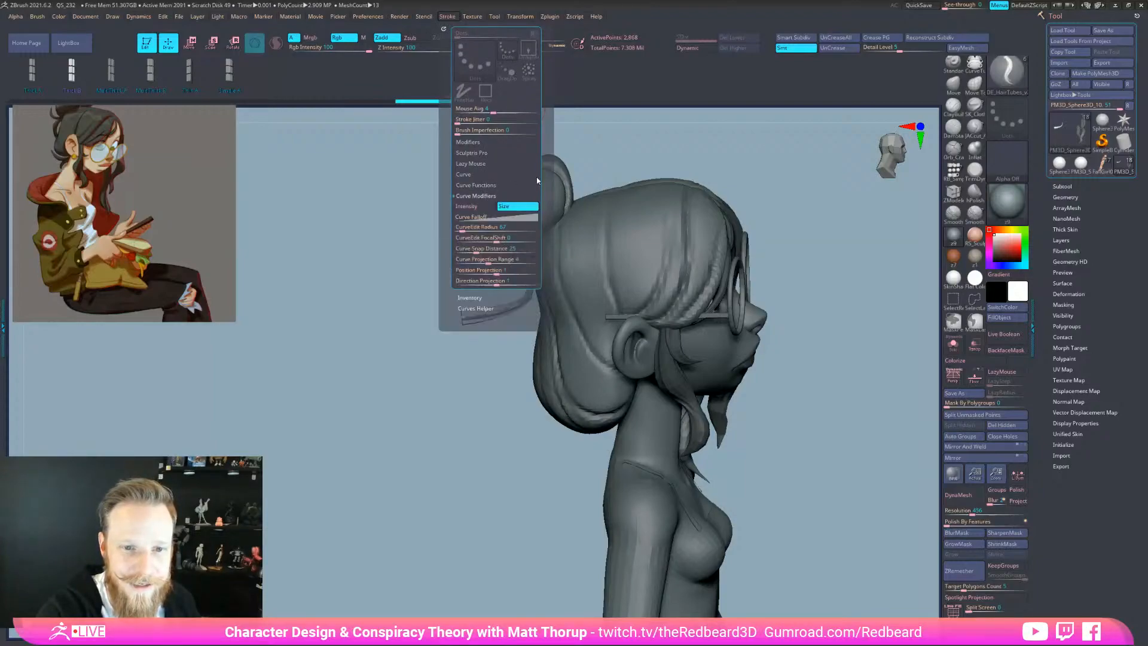
{"action": "left_click", "coordinate": [485, 217]}
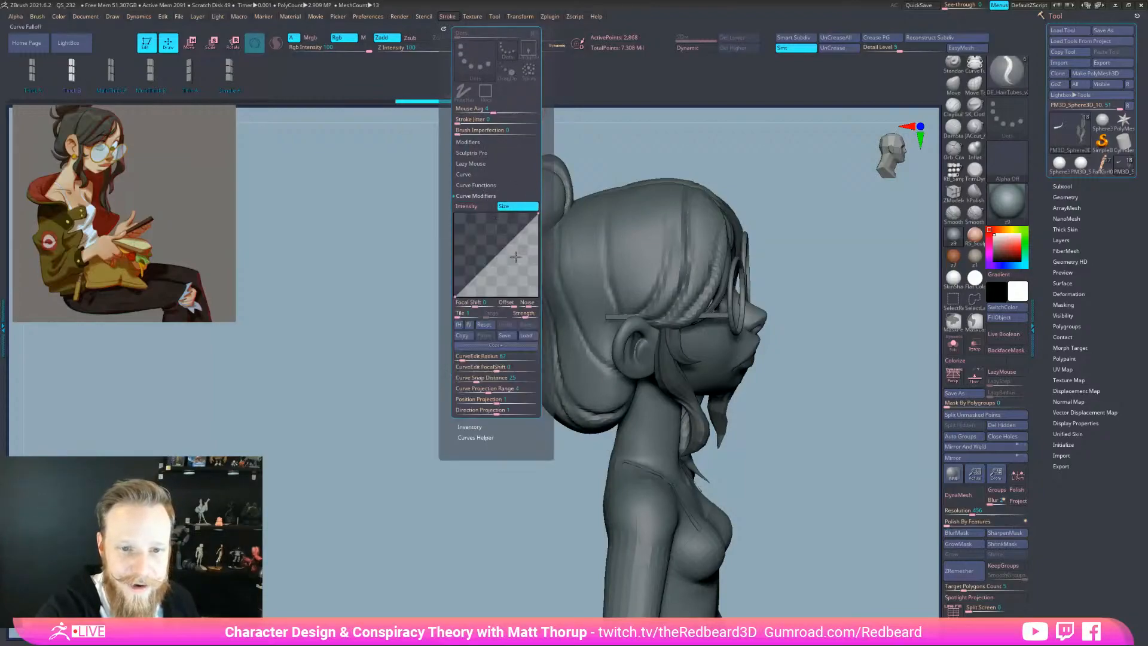
{"action": "left_click", "coordinate": [459, 324]}
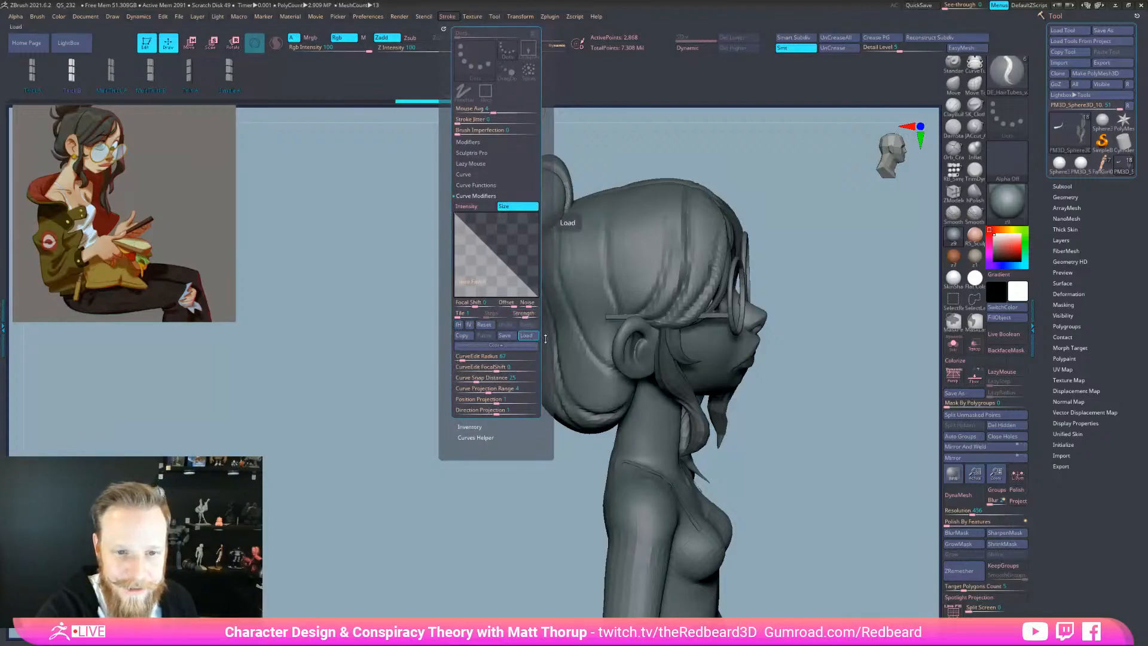
Test two hair strands near the bun, undo both, and dock the Stroke palette
{"action": "left_click_drag", "start_coordinate": [589, 263], "coordinate": [526, 526]}
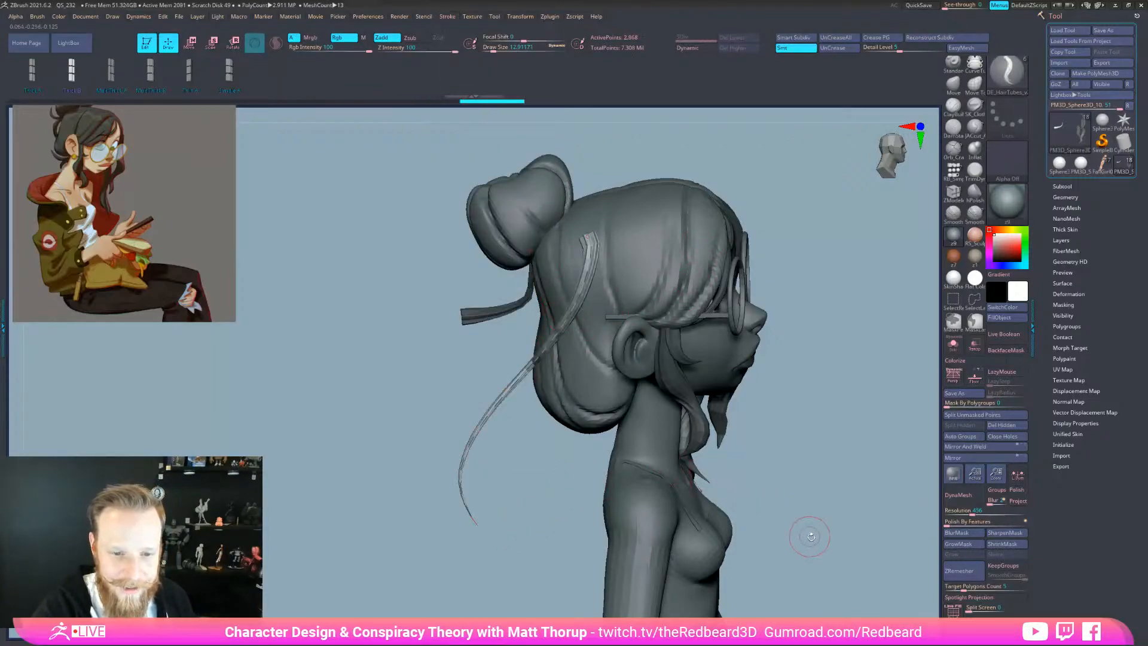
{"action": "left_click_drag", "start_coordinate": [802, 531], "coordinate": [837, 550]}
{"action": "key", "text": "ctrl+z"}
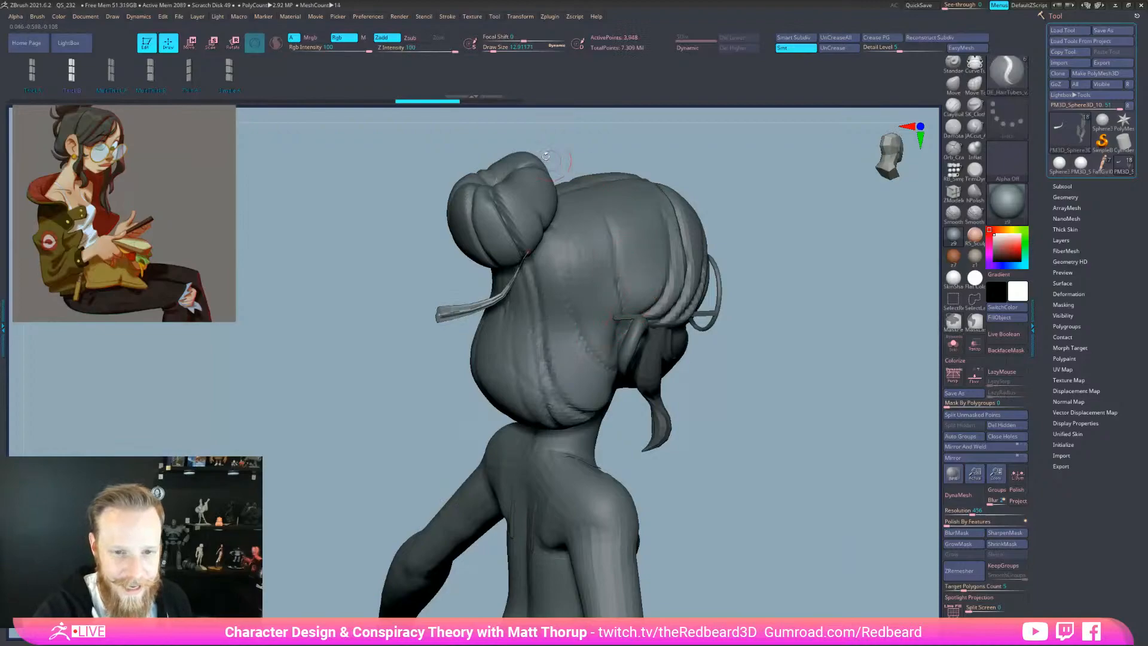
{"action": "left_click_drag", "start_coordinate": [570, 281], "coordinate": [427, 470]}
{"action": "key", "text": "ctrl+z"}
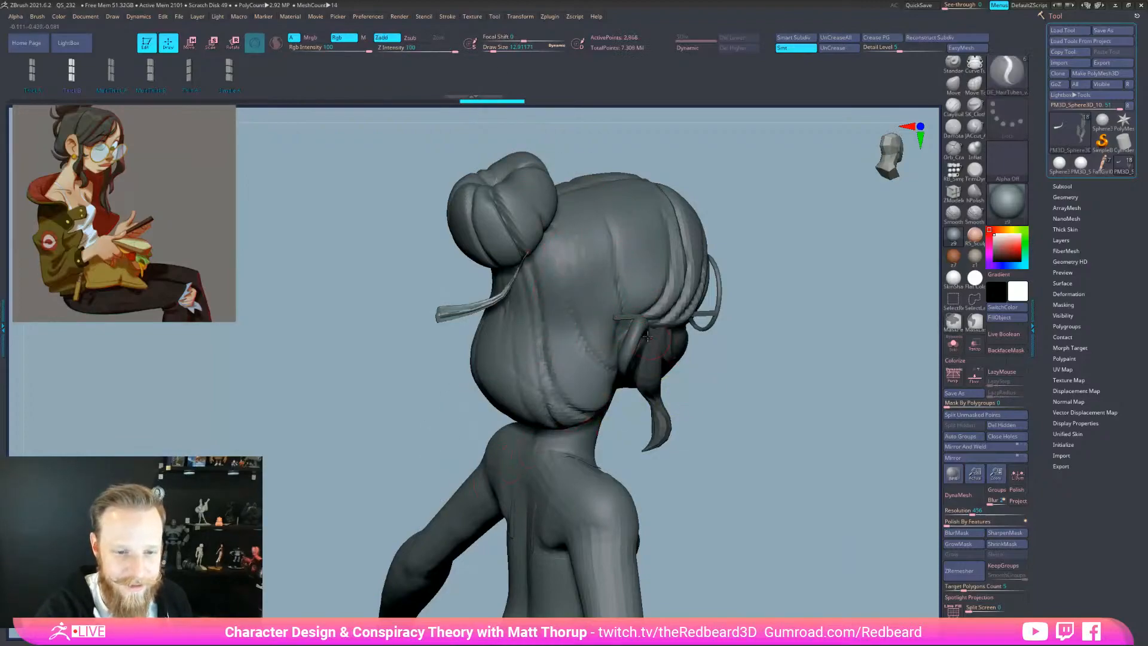
{"action": "mouse_move", "coordinate": [569, 18]}
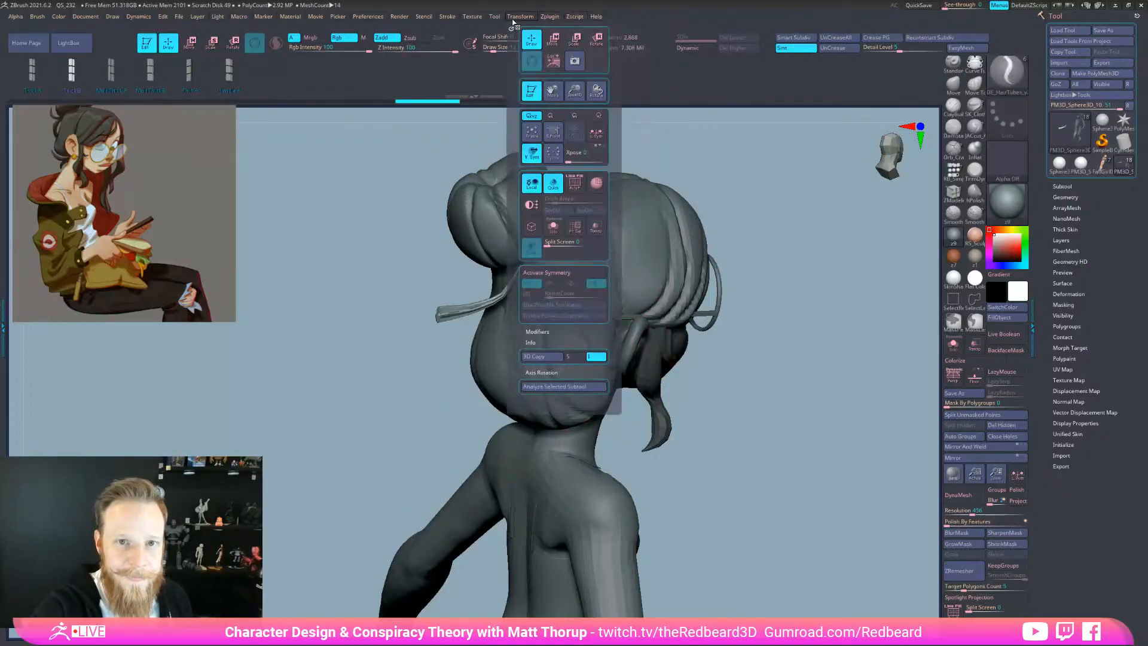
{"action": "left_click", "coordinate": [441, 29]}
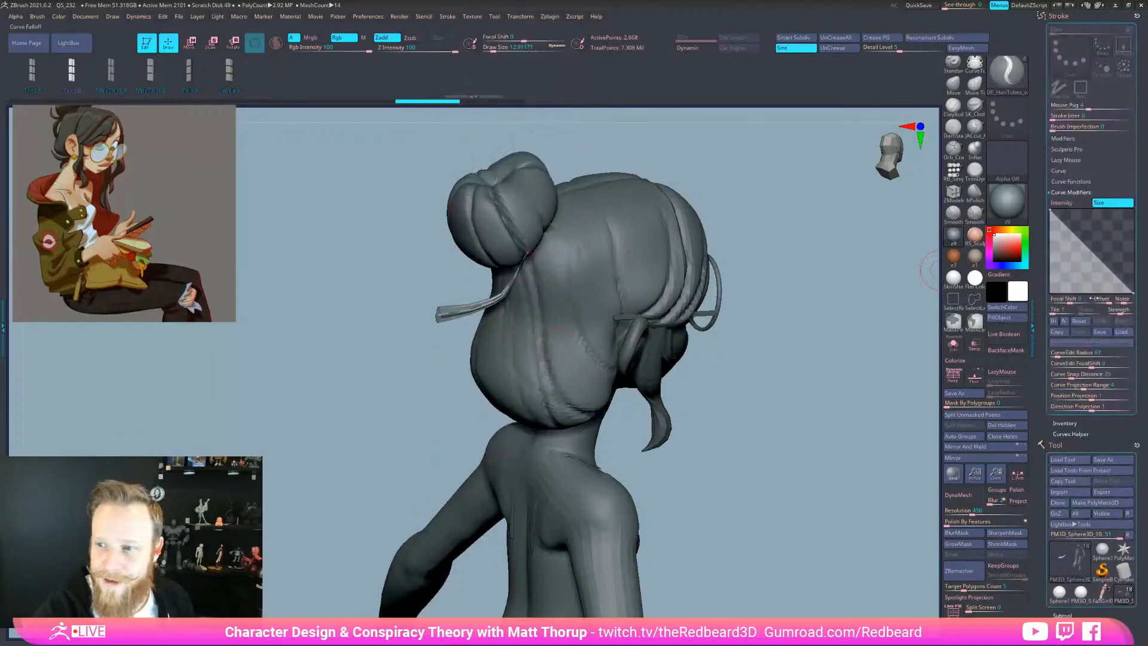
Bow the Curve Falloff convex with Focal Shift 53 and rebuild the hair tube along its curve
{"action": "left_click", "coordinate": [1073, 242]}
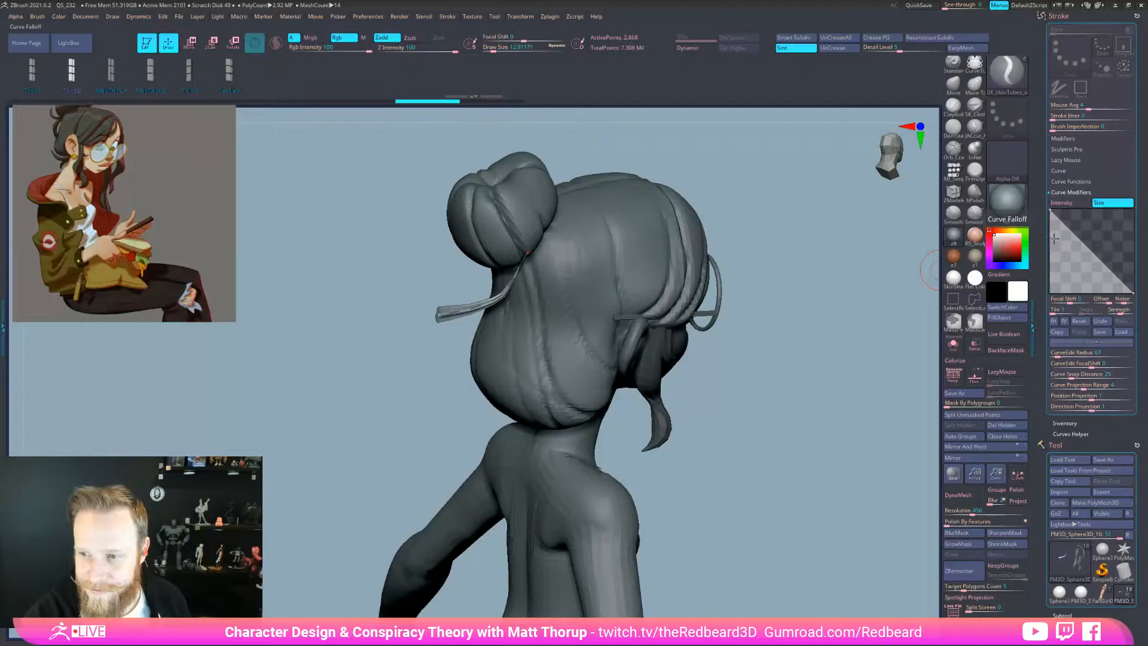
{"action": "left_click_drag", "start_coordinate": [1072, 302], "coordinate": [1083, 302]}
{"action": "left_click_drag", "start_coordinate": [806, 420], "coordinate": [774, 388]}
{"action": "left_click", "coordinate": [507, 297]}
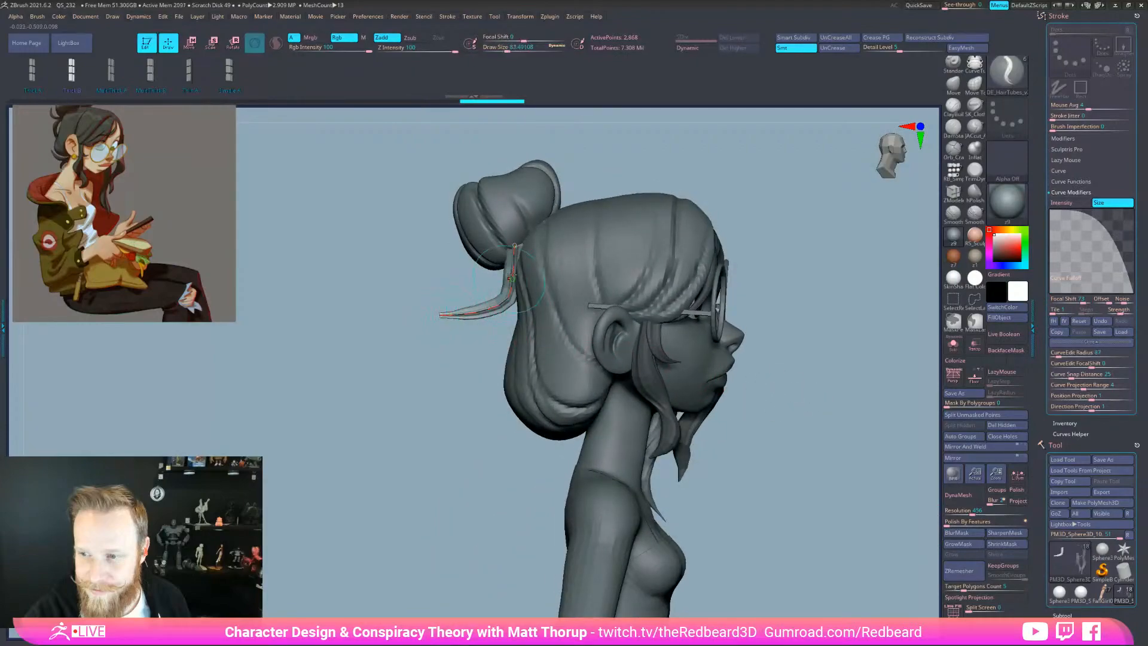
Drag the strand's root end to shorten it, ending in a rear three-quarter view
{"action": "left_click_drag", "start_coordinate": [514, 245], "coordinate": [513, 252]}
{"action": "left_click_drag", "start_coordinate": [476, 293], "coordinate": [501, 281]}
{"action": "right_click_drag", "start_coordinate": [499, 276], "coordinate": [503, 274]}
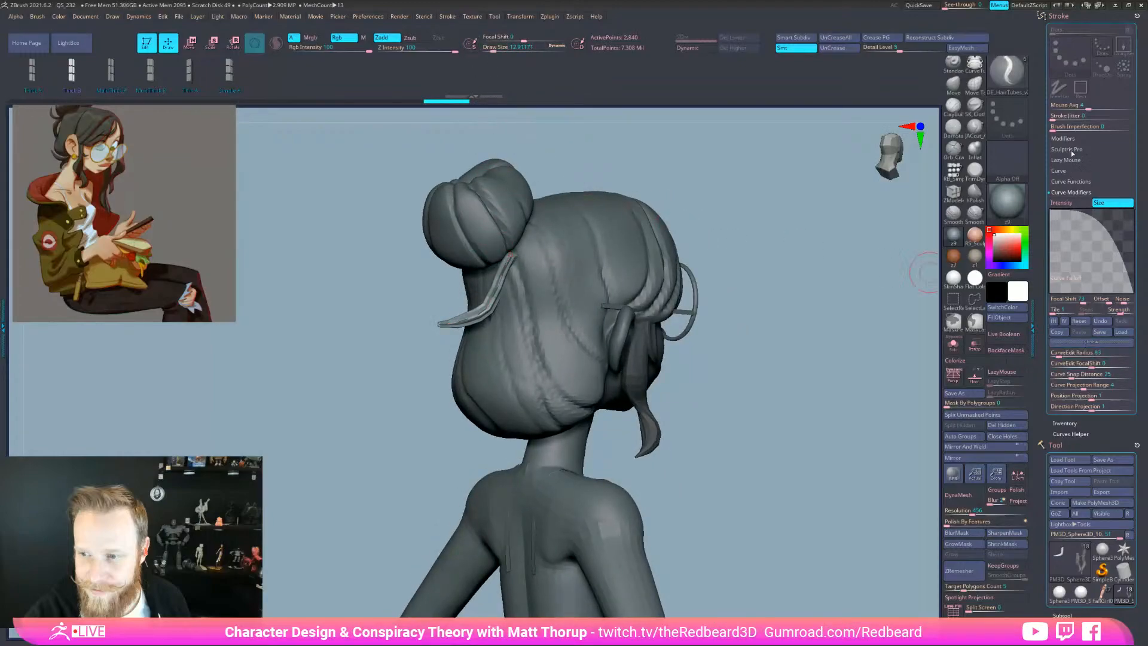
In the Curve options, move the strand's root along the bun and pull its tail into place
{"action": "left_click", "coordinate": [1070, 171]}
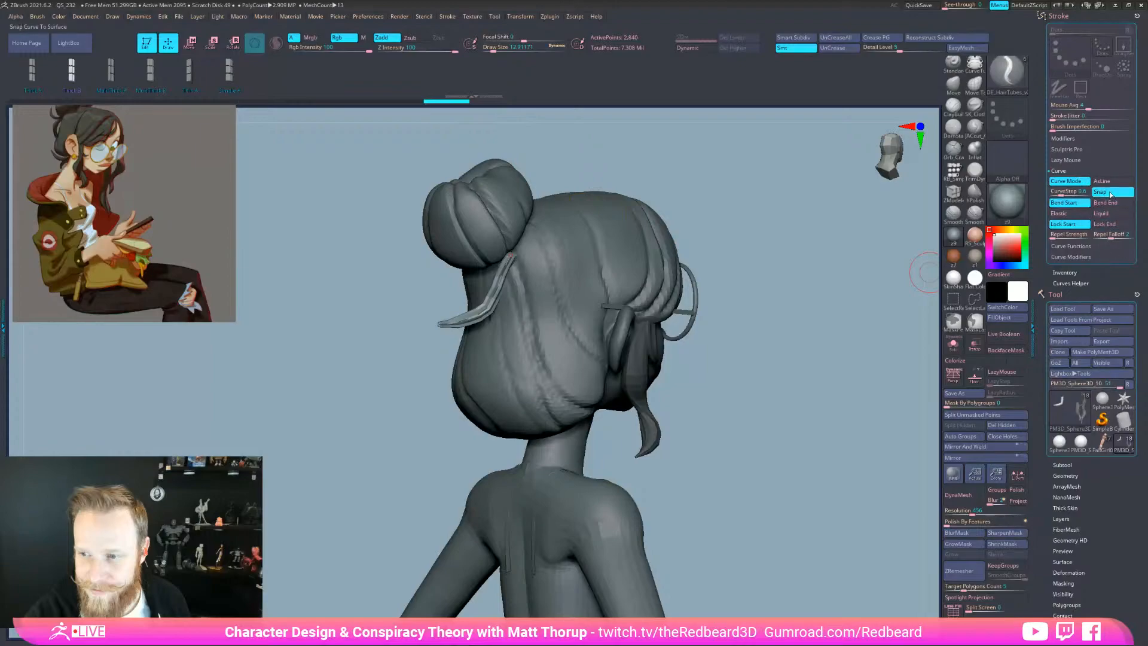
{"action": "mouse_move", "coordinate": [812, 568]}
{"action": "right_mouse_down"}
{"action": "mouse_move", "coordinate": [868, 550]}
{"action": "mouse_move", "coordinate": [825, 556]}
{"action": "right_mouse_up"}
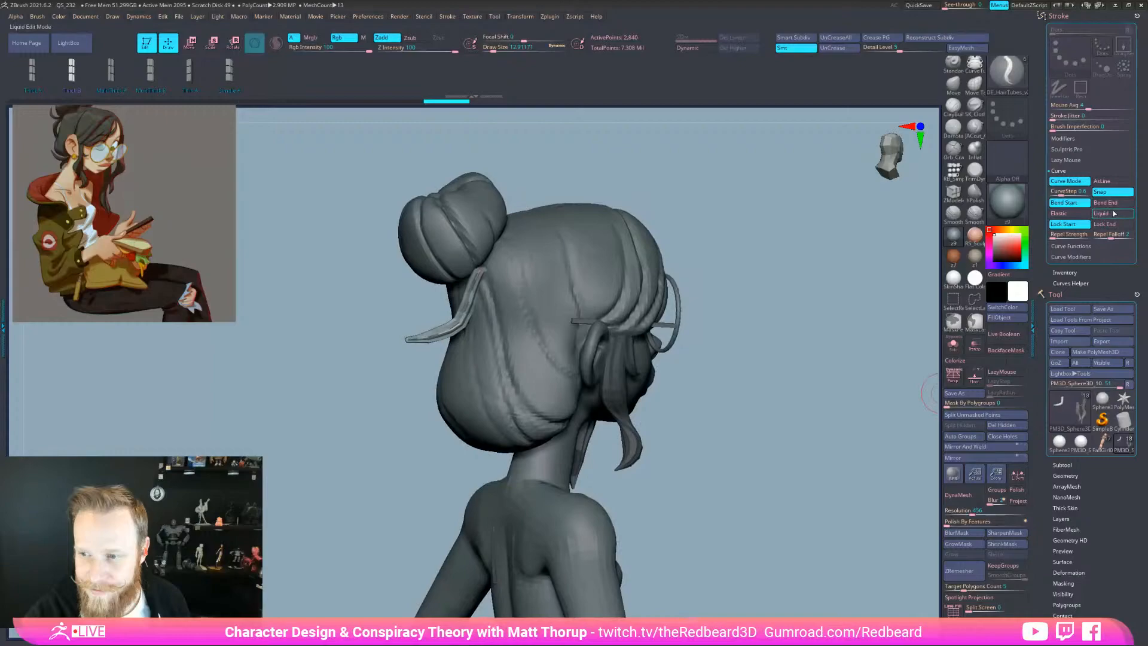
{"action": "left_click_drag", "start_coordinate": [482, 269], "coordinate": [466, 281]}
{"action": "left_click_drag", "start_coordinate": [413, 348], "coordinate": [382, 358]}
{"action": "mouse_move", "coordinate": [440, 333]}
{"action": "left_mouse_down"}
{"action": "mouse_move", "coordinate": [413, 332]}
{"action": "mouse_move", "coordinate": [438, 346]}
{"action": "mouse_move", "coordinate": [427, 348]}
{"action": "left_mouse_up"}
{"action": "left_click_drag", "start_coordinate": [718, 498], "coordinate": [779, 526]}
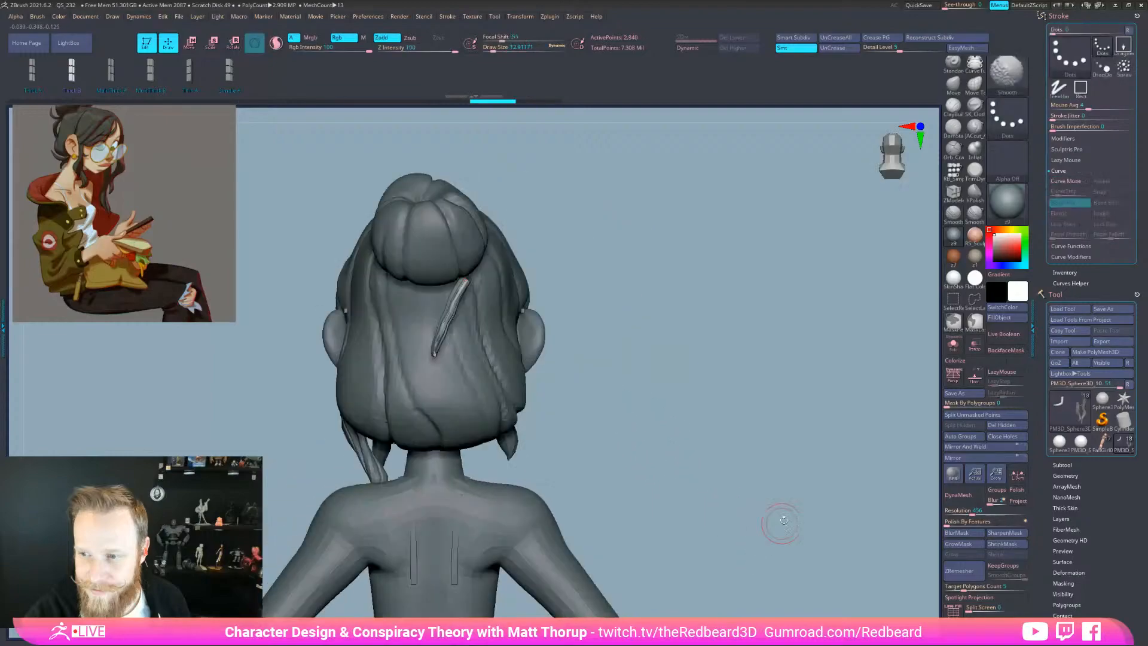
Turn off Bend Start, turn on Bend End, and pull the strand's top end onto the bun
{"action": "left_click", "coordinate": [1071, 203]}
{"action": "left_click", "coordinate": [1101, 203]}
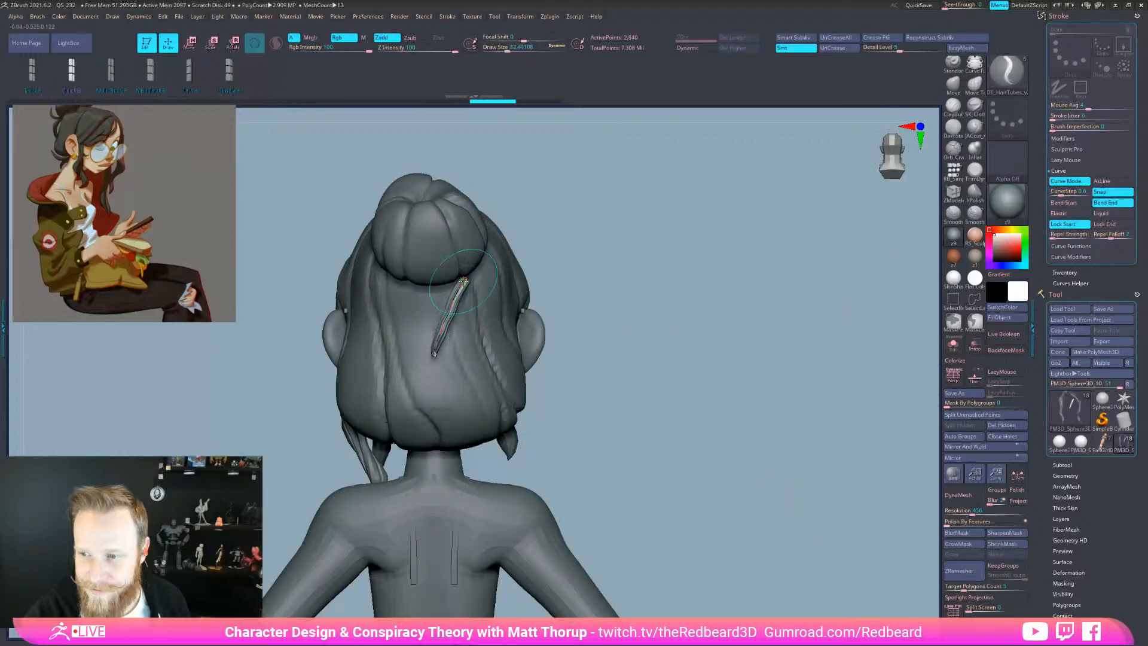
{"action": "left_click_drag", "start_coordinate": [449, 278], "coordinate": [465, 278]}
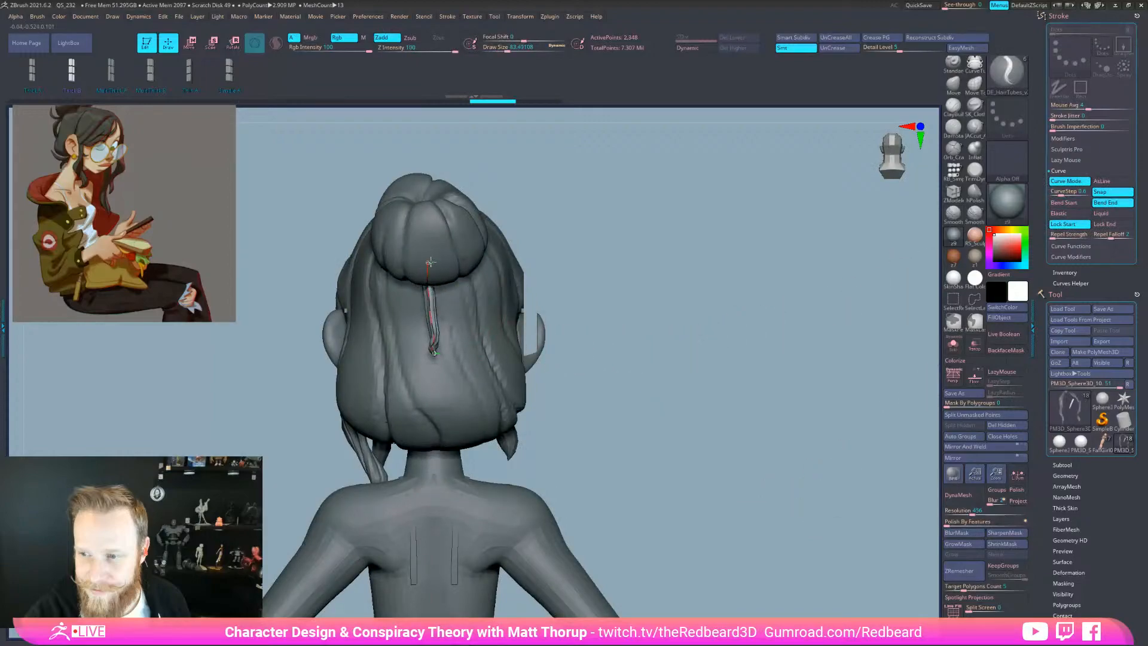
{"action": "left_click_drag", "start_coordinate": [730, 530], "coordinate": [566, 395]}
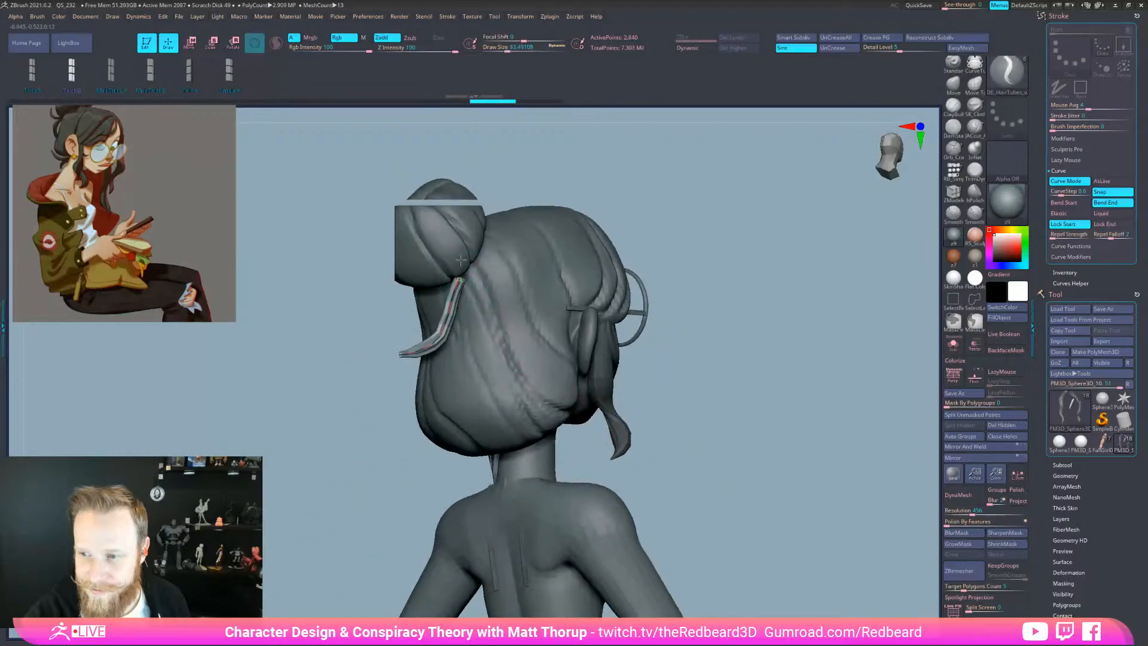
Raise Draw Size to thicken the strand, rebuild the tube, and shorten its curve
{"action": "key", "text": "s"}
{"action": "left_click_drag", "start_coordinate": [452, 303], "coordinate": [458, 303]}
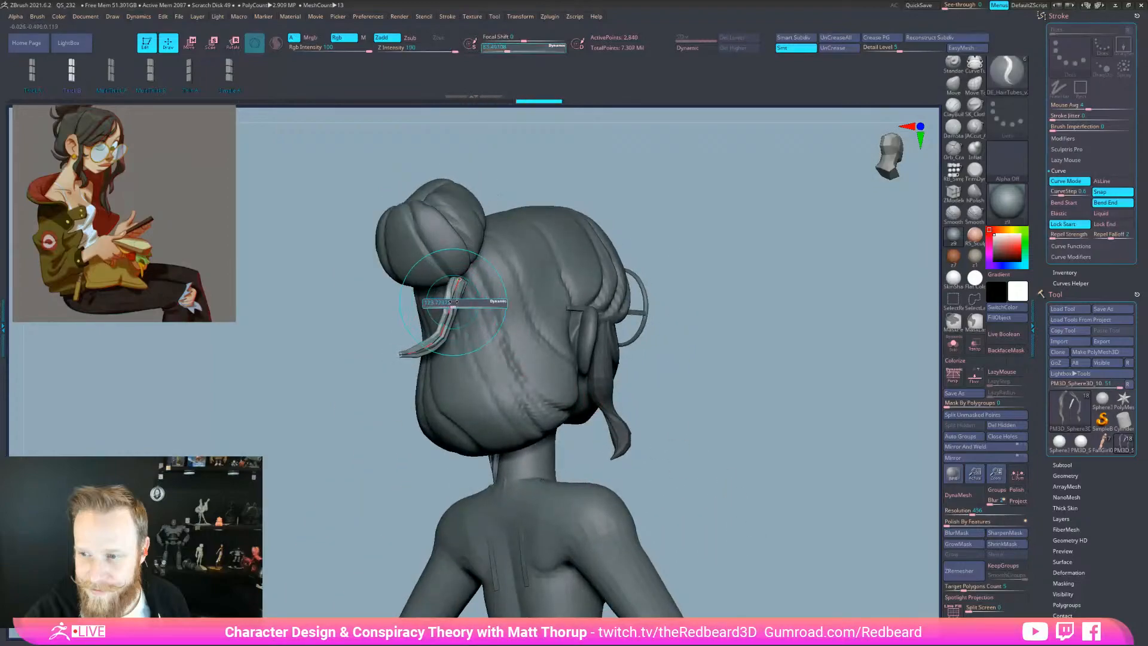
{"action": "left_click", "coordinate": [451, 305]}
{"action": "left_click", "coordinate": [449, 313]}
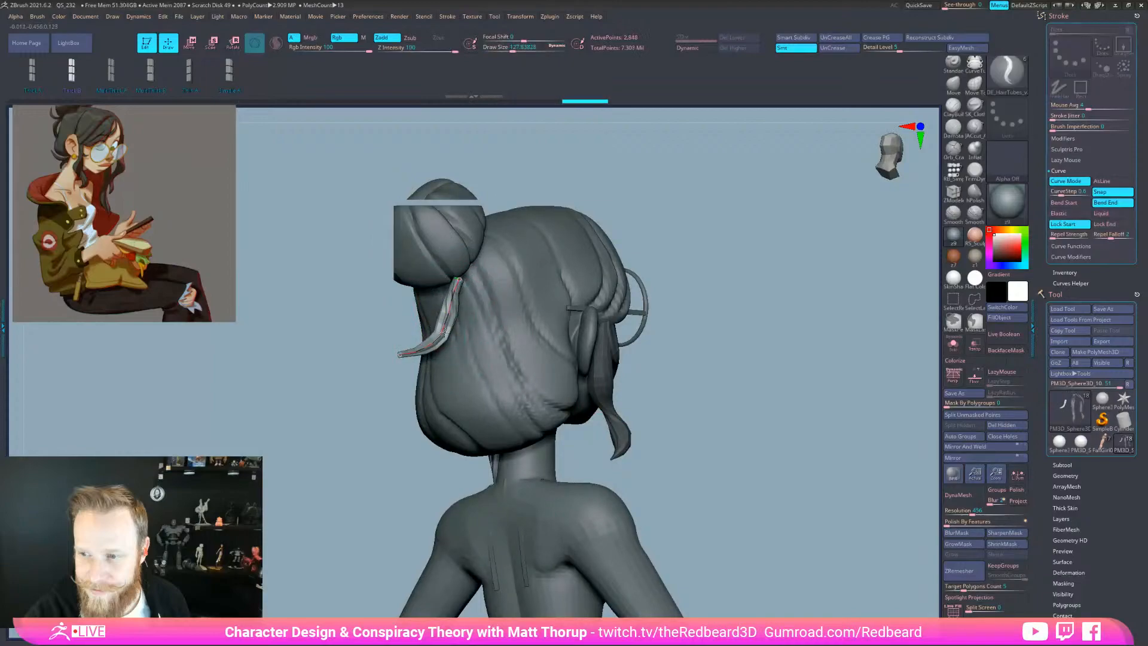
{"action": "left_click", "coordinate": [451, 328]}
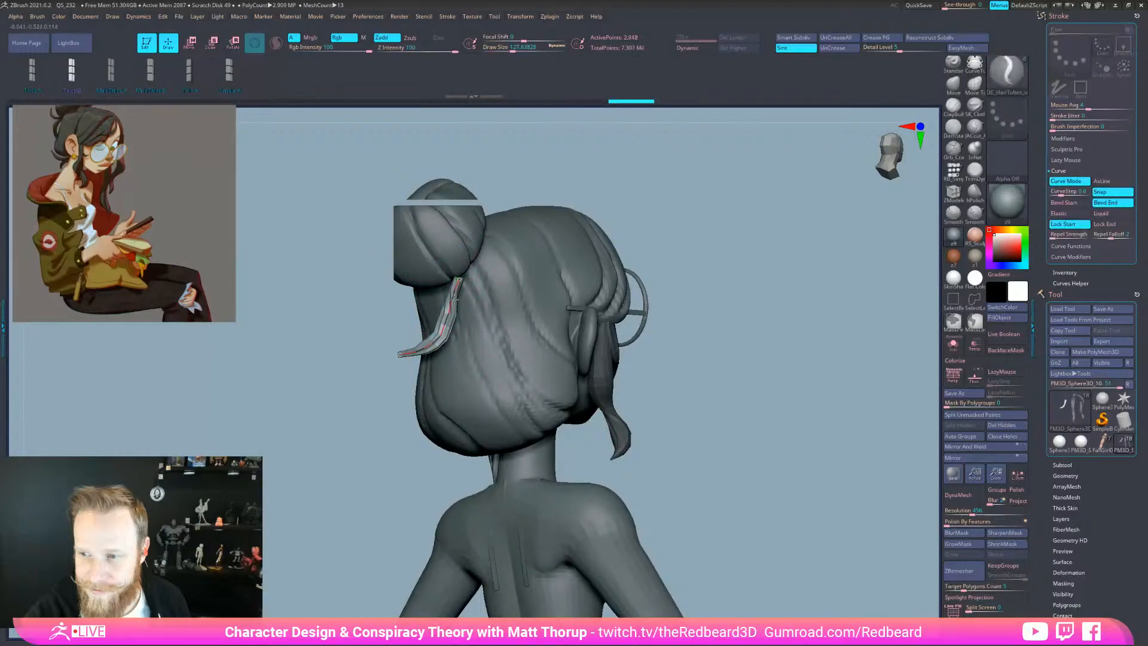
{"action": "left_click_drag", "start_coordinate": [434, 355], "coordinate": [459, 283], "text": "shift"}
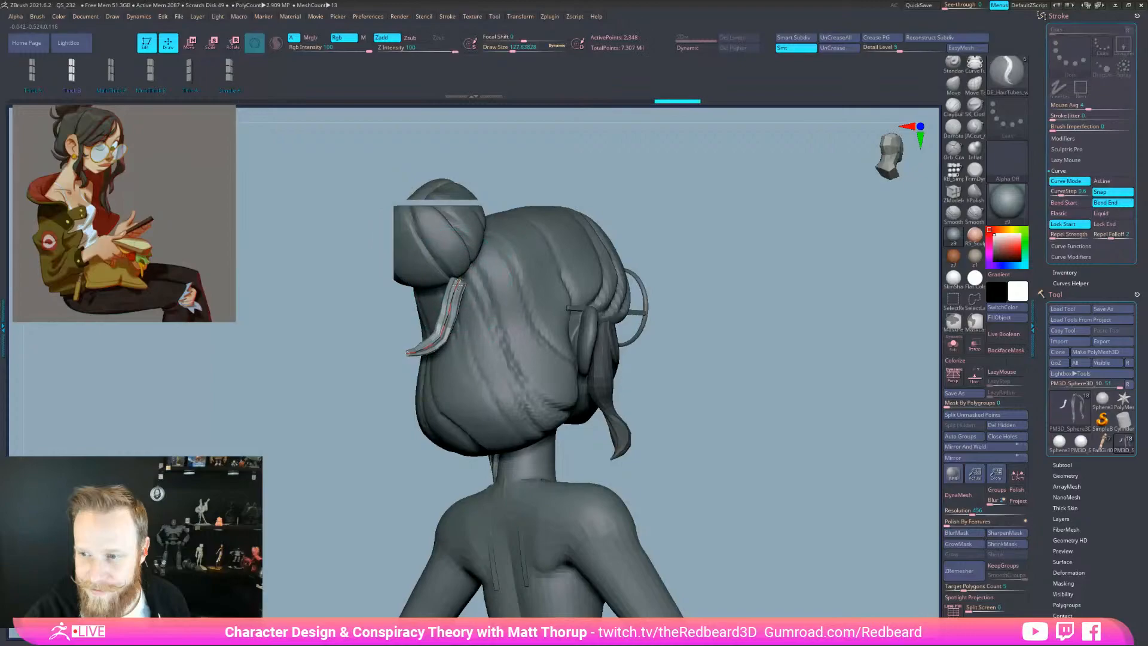
{"action": "left_click", "coordinate": [454, 302]}
{"action": "key", "text": "]"}
{"action": "key", "text": "]"}
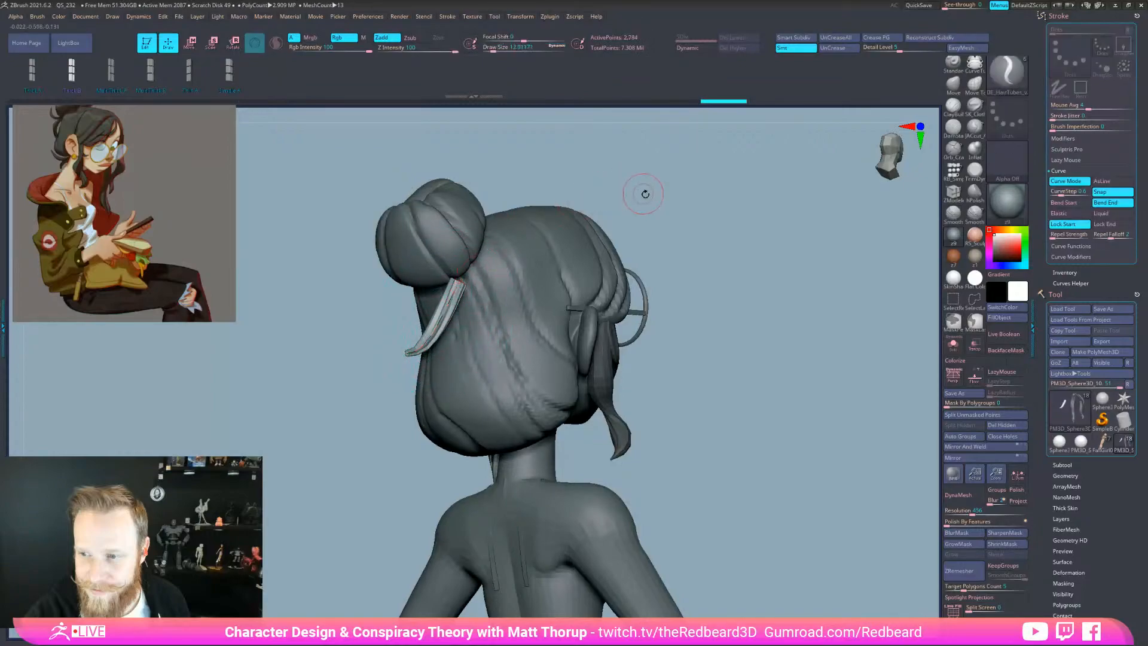
{"action": "left_click_drag", "start_coordinate": [642, 192], "coordinate": [687, 196]}
Adjust Draw Size, move the strand's start up and right, and reshape it near the tip
{"action": "key", "text": "s"}
{"action": "mouse_move", "coordinate": [456, 299]}
{"action": "left_mouse_down"}
{"action": "mouse_move", "coordinate": [433, 299]}
{"action": "mouse_move", "coordinate": [420, 279]}
{"action": "left_mouse_up"}
{"action": "left_click_drag", "start_coordinate": [589, 290], "coordinate": [701, 278]}
{"action": "key", "text": "s"}
{"action": "mouse_move", "coordinate": [446, 278]}
{"action": "left_mouse_down"}
{"action": "mouse_move", "coordinate": [466, 277]}
{"action": "mouse_move", "coordinate": [434, 281]}
{"action": "left_mouse_up"}
{"action": "key", "text": "s"}
{"action": "left_click_drag", "start_coordinate": [459, 320], "coordinate": [455, 320]}
{"action": "left_click_drag", "start_coordinate": [436, 280], "coordinate": [447, 270]}
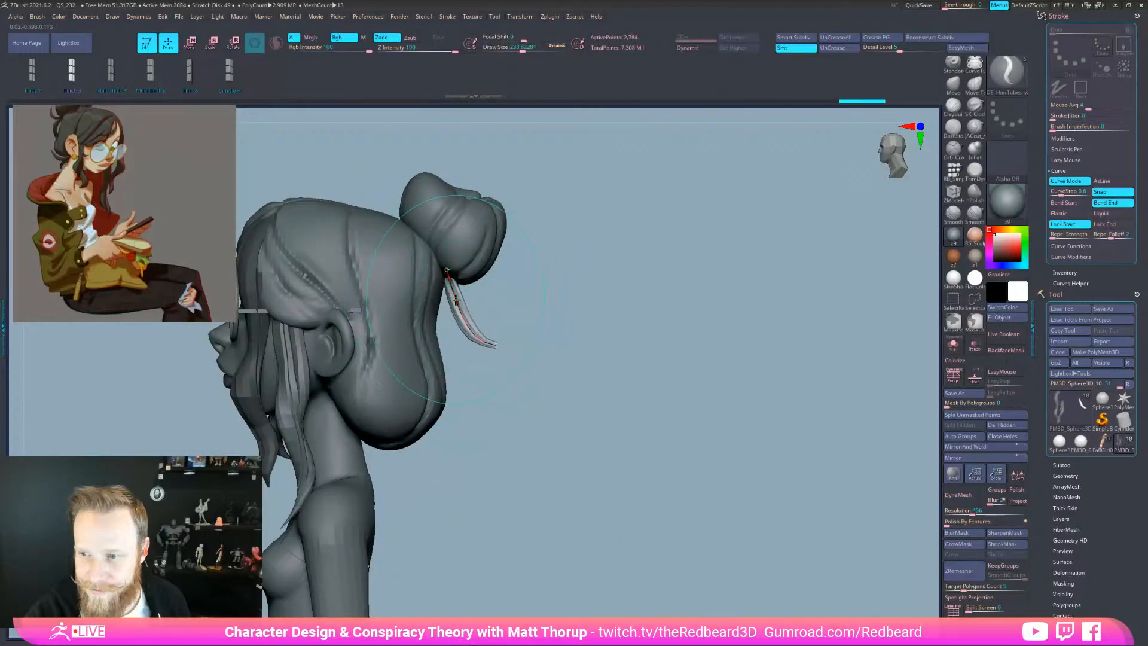
{"action": "left_click_drag", "start_coordinate": [461, 325], "coordinate": [488, 349]}
{"action": "key", "text": "s"}
{"action": "key", "text": "s"}
Switch the curve to Bend Start instead of Bend End and rebuild a thinner strand
{"action": "left_click", "coordinate": [1088, 207]}
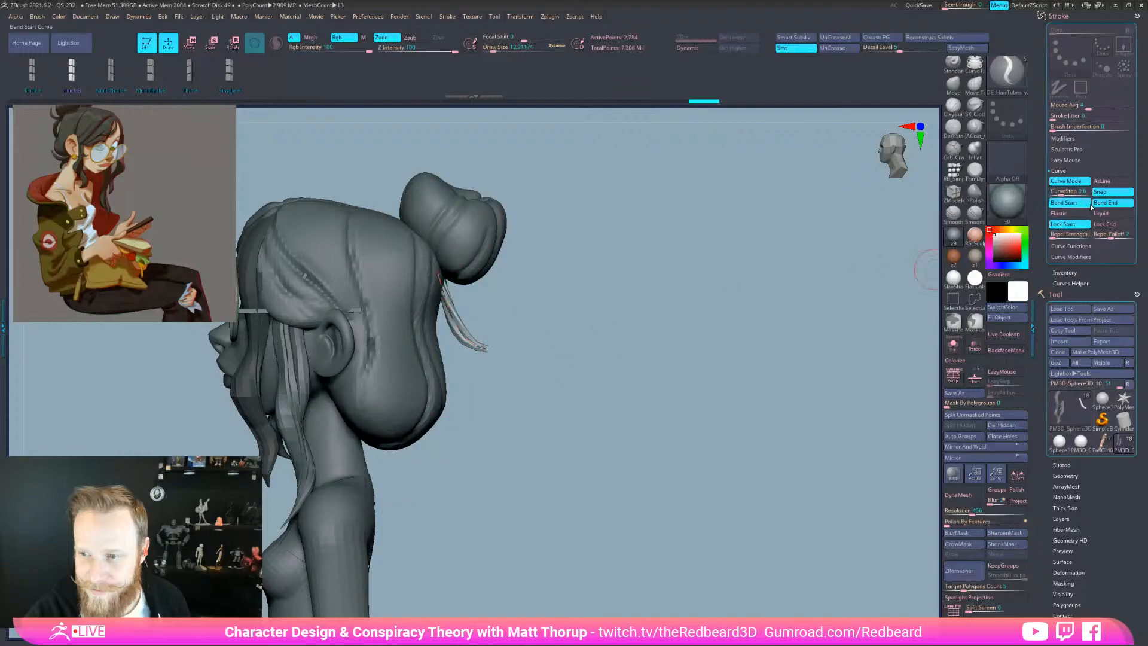
{"action": "left_click", "coordinate": [1099, 205]}
{"action": "key", "text": "s"}
{"action": "left_click_drag", "start_coordinate": [487, 344], "coordinate": [483, 344]}
{"action": "mouse_move", "coordinate": [486, 347]}
{"action": "left_mouse_down"}
{"action": "mouse_move", "coordinate": [516, 322]}
{"action": "mouse_move", "coordinate": [452, 290]}
{"action": "mouse_move", "coordinate": [457, 321]}
{"action": "mouse_move", "coordinate": [499, 321]}
{"action": "mouse_move", "coordinate": [470, 326]}
{"action": "left_mouse_up"}
{"action": "left_click", "coordinate": [475, 312]}
{"action": "key", "text": "s"}
{"action": "key", "text": "bracketleft"}
{"action": "key", "text": "s"}
{"action": "left_click", "coordinate": [494, 320]}
Turn on Elastic bending, then thicken the hair tube and adjust its curve
{"action": "left_click", "coordinate": [1059, 213]}
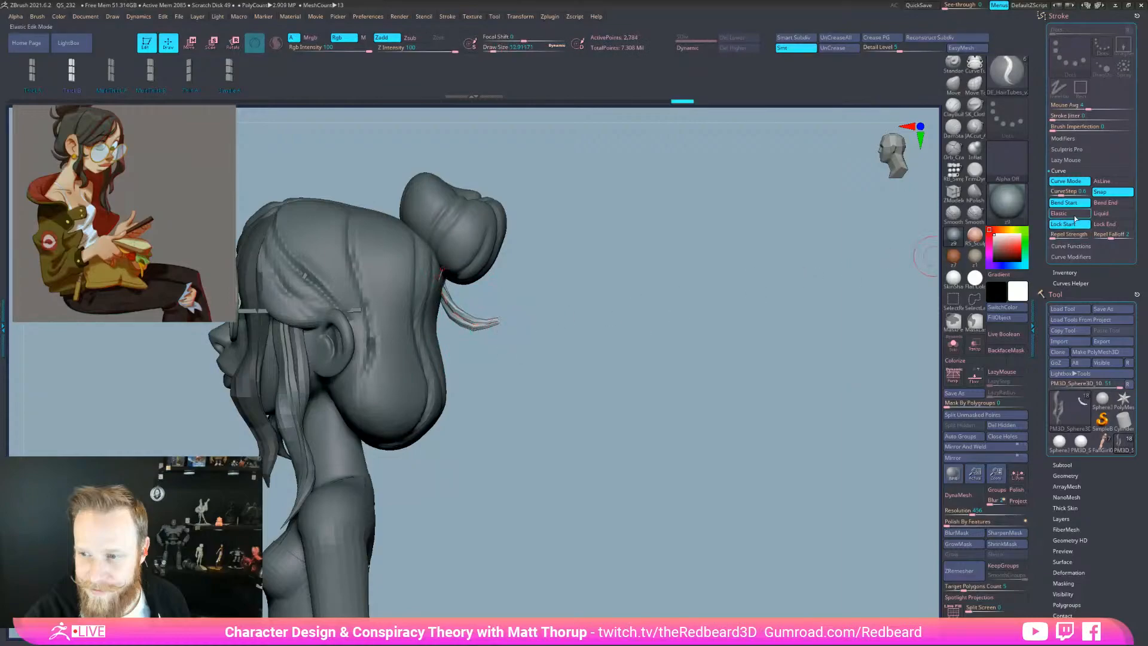
{"action": "key", "text": "bracketright"}
{"action": "mouse_move", "coordinate": [490, 317]}
{"action": "left_mouse_down"}
{"action": "mouse_move", "coordinate": [388, 336]}
{"action": "mouse_move", "coordinate": [500, 321]}
{"action": "mouse_move", "coordinate": [483, 321]}
{"action": "left_mouse_up"}
{"action": "key", "text": "s"}
{"action": "left_click", "coordinate": [506, 303]}
{"action": "left_click", "coordinate": [509, 300]}
Enlarge the strand thickness again, apply it, and orbit from side to back to check it
{"action": "left_click_drag", "start_coordinate": [645, 261], "coordinate": [744, 258]}
{"action": "left_click", "coordinate": [510, 299]}
{"action": "key", "text": "s"}
{"action": "left_click_drag", "start_coordinate": [508, 280], "coordinate": [522, 280]}
{"action": "left_click", "coordinate": [519, 317]}
{"action": "mouse_move", "coordinate": [710, 552]}
{"action": "left_mouse_down"}
{"action": "mouse_move", "coordinate": [736, 551]}
{"action": "mouse_move", "coordinate": [724, 562]}
{"action": "left_mouse_up"}
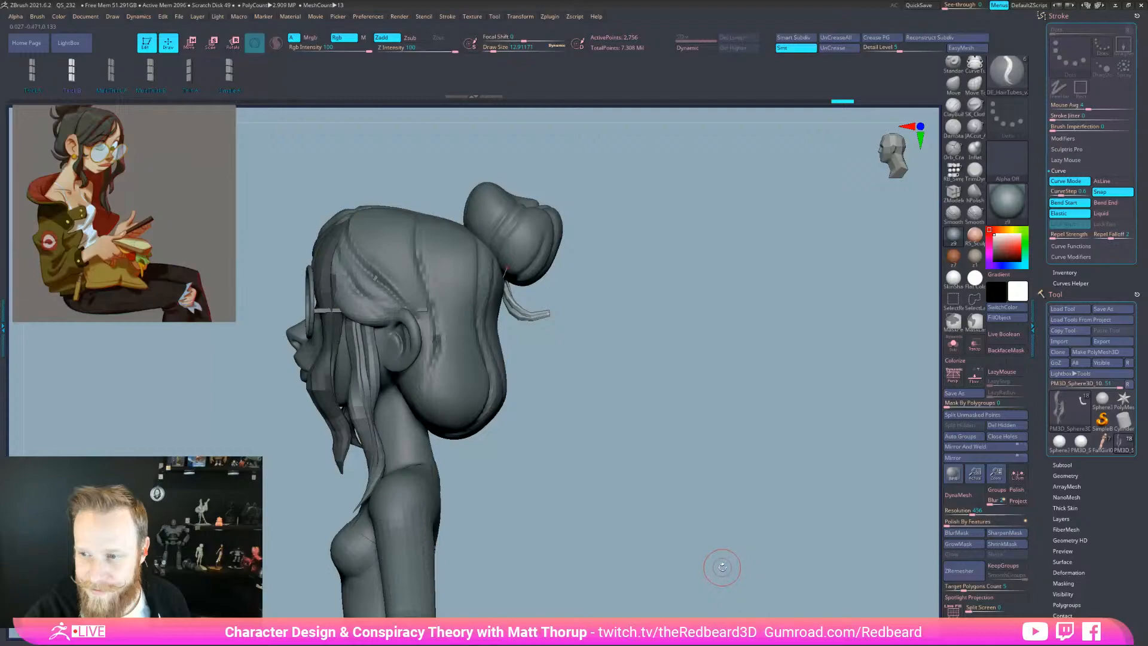
{"action": "left_click_drag", "start_coordinate": [722, 567], "coordinate": [751, 551]}
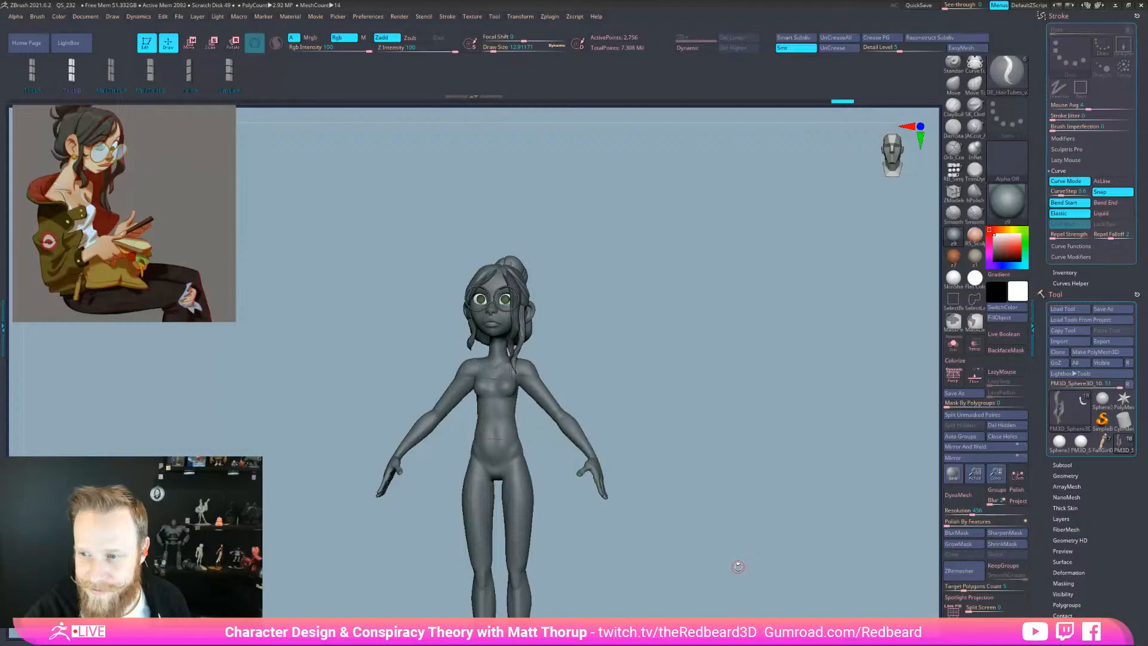
Answer Do Not Switch in the 2.5D prompt to keep the sculpt in 3D
{"action": "left_click_drag", "start_coordinate": [735, 561], "coordinate": [740, 572]}
{"action": "key", "text": "space"}
{"action": "left_click", "coordinate": [740, 574]}
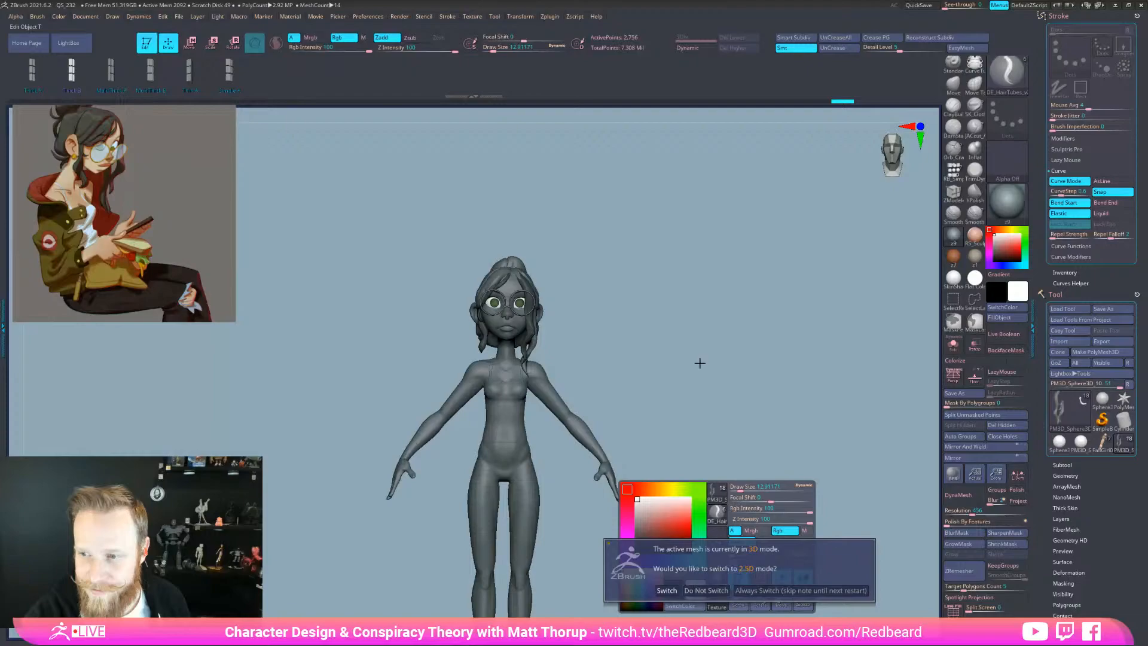
{"action": "left_click", "coordinate": [695, 592]}
Zoom in to a three-quarter view and reapply a thicker hair tube along the curve under the bun
{"action": "mouse_move", "coordinate": [681, 403]}
{"action": "left_mouse_down"}
{"action": "mouse_move", "coordinate": [656, 368]}
{"action": "mouse_move", "coordinate": [665, 351]}
{"action": "left_mouse_up"}
{"action": "mouse_move", "coordinate": [677, 303]}
{"action": "left_mouse_down", "text": "alt"}
{"action": "mouse_move", "coordinate": [698, 360]}
{"action": "mouse_move", "coordinate": [752, 410]}
{"action": "mouse_move", "coordinate": [532, 310]}
{"action": "mouse_move", "coordinate": [479, 323]}
{"action": "left_mouse_up", "text": "alt"}
{"action": "left_click", "coordinate": [496, 295]}
{"action": "left_click", "coordinate": [496, 296]}
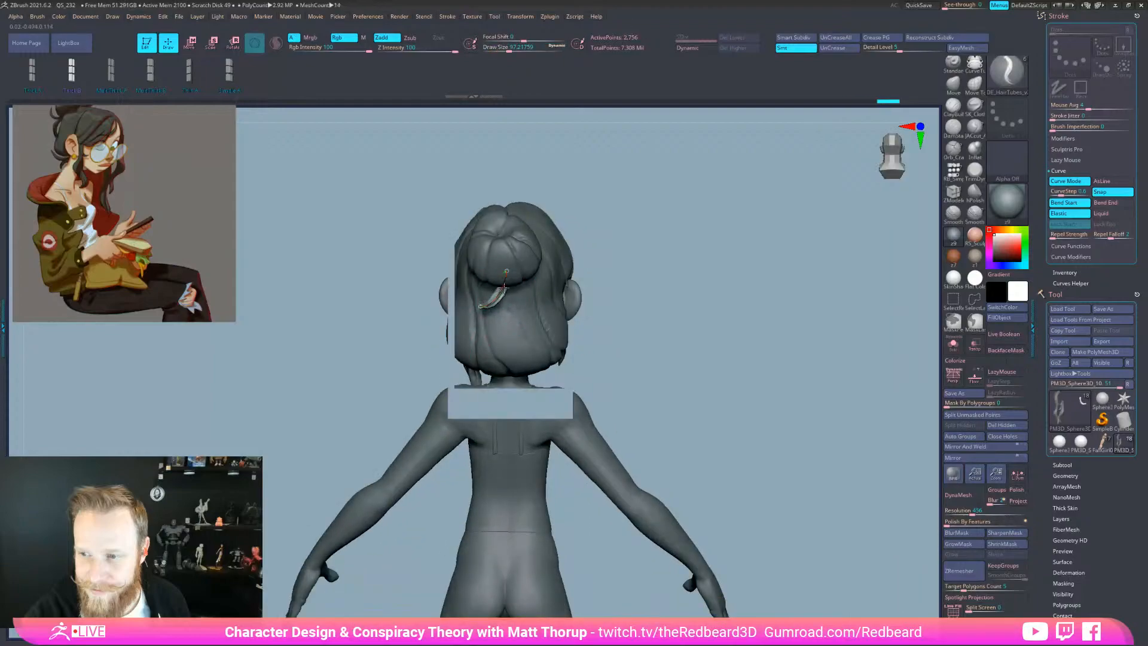
{"action": "left_click", "coordinate": [496, 295]}
Orbit between the side profile and back view, then select the hair curve on the head to edit
{"action": "mouse_move", "coordinate": [745, 224]}
{"action": "left_mouse_down"}
{"action": "mouse_move", "coordinate": [659, 217]}
{"action": "mouse_move", "coordinate": [598, 231]}
{"action": "left_mouse_up"}
{"action": "left_click_drag", "start_coordinate": [768, 345], "coordinate": [769, 466]}
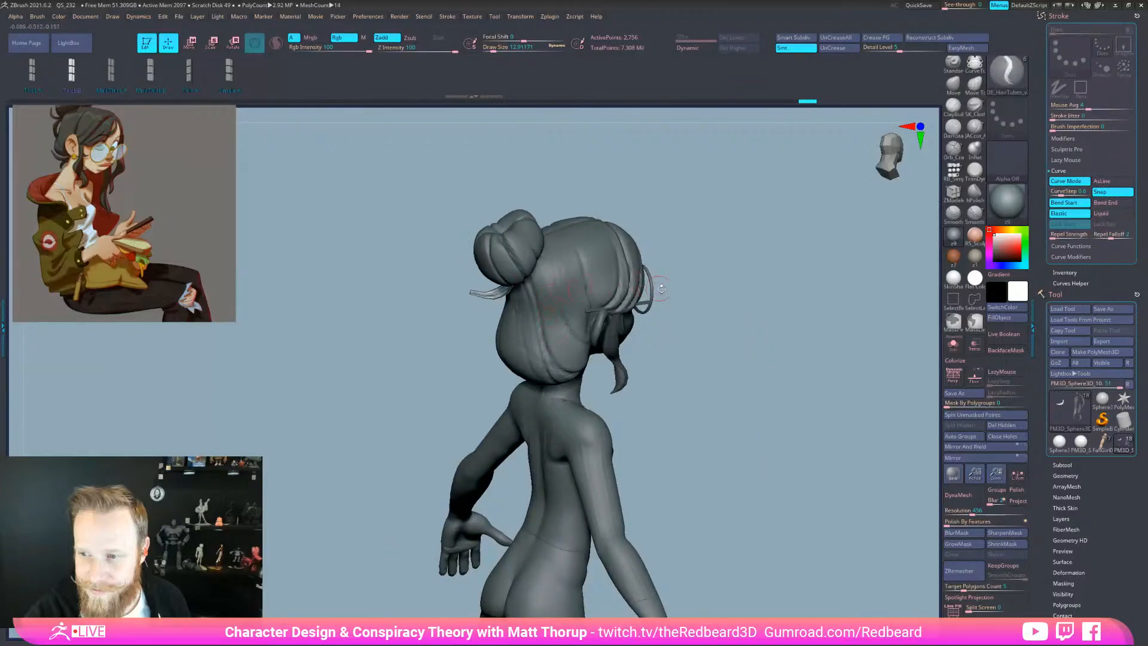
{"action": "left_click_drag", "start_coordinate": [671, 318], "coordinate": [681, 281]}
{"action": "left_click_drag", "start_coordinate": [692, 330], "coordinate": [657, 331]}
{"action": "left_click", "coordinate": [517, 323]}
Decline Dynamic Subdiv, then thin the strand and move its root downward
{"action": "key", "text": "d"}
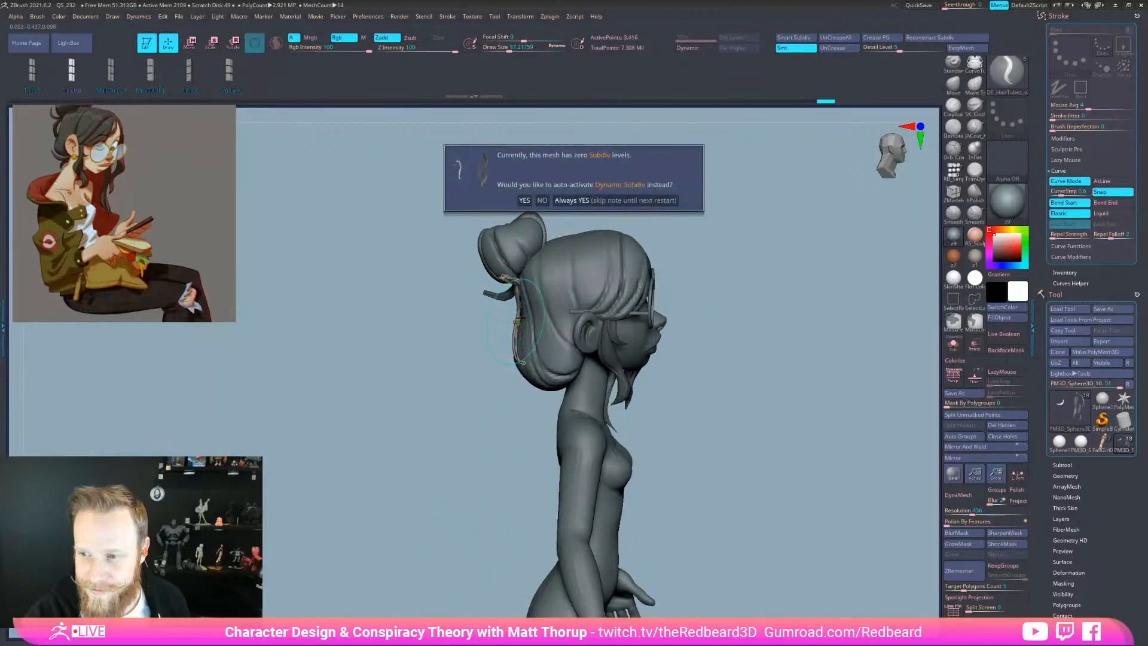
{"action": "left_click", "coordinate": [542, 200]}
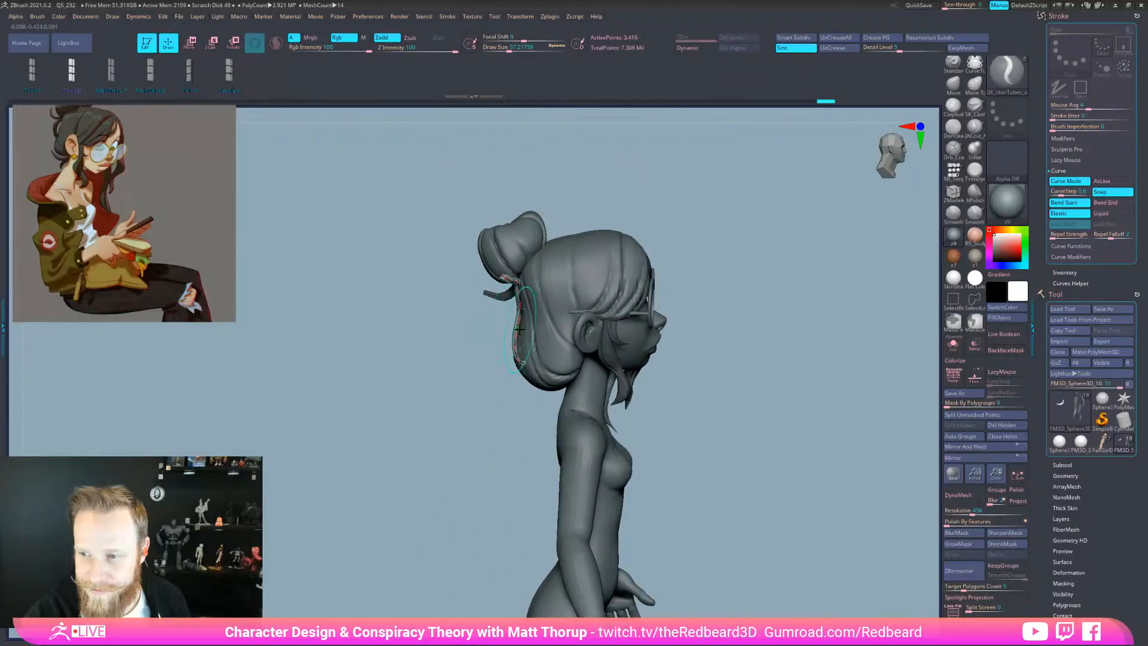
{"action": "left_click", "coordinate": [508, 276]}
{"action": "key", "text": "s"}
{"action": "left_click_drag", "start_coordinate": [511, 275], "coordinate": [509, 280]}
{"action": "key", "text": "s"}
{"action": "left_click", "coordinate": [509, 279]}
Undo and redo the strand edits, then thin the strand and shift its curve
{"action": "key", "text": "ctrl+z"}
{"action": "key", "text": "ctrl+z"}
{"action": "key", "text": "ctrl+z"}
{"action": "key", "text": "ctrl+z"}
{"action": "key", "text": "ctrl+z"}
{"action": "key", "text": "ctrl+z"}
{"action": "key", "text": "ctrl+z"}
{"action": "right_click_drag", "start_coordinate": [509, 278], "coordinate": [520, 278]}
{"action": "key", "text": "ctrl+shift+z"}
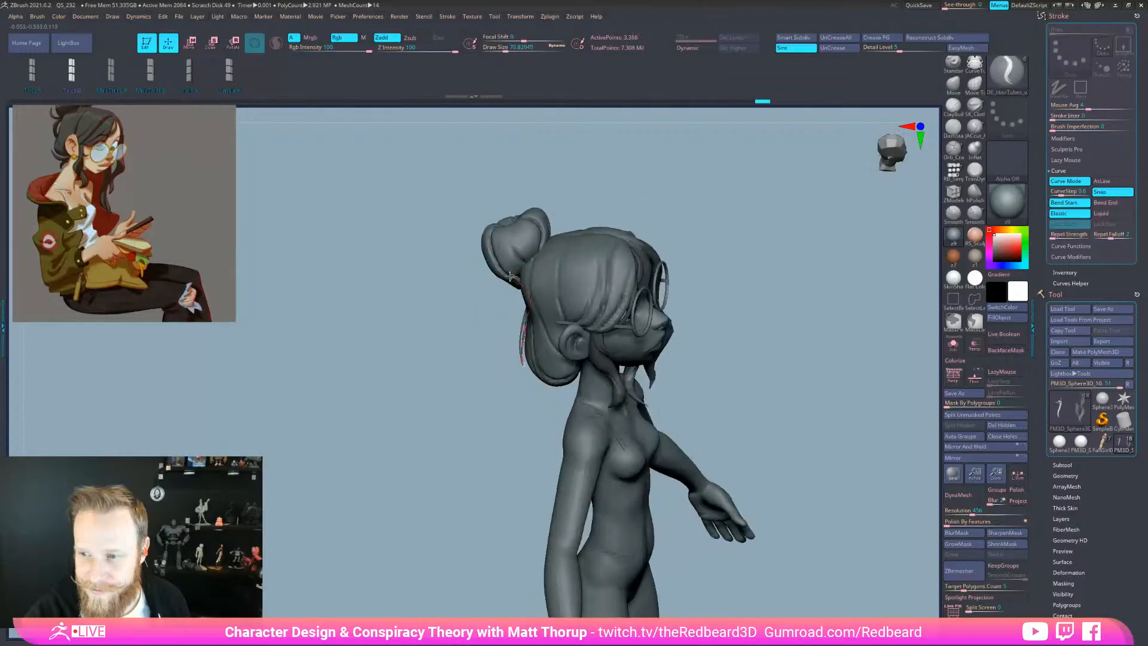
{"action": "key", "text": "s"}
{"action": "mouse_move", "coordinate": [511, 276]}
{"action": "left_mouse_down"}
{"action": "mouse_move", "coordinate": [522, 272]}
{"action": "mouse_move", "coordinate": [534, 297]}
{"action": "mouse_move", "coordinate": [509, 307]}
{"action": "left_mouse_up"}
Enable Bend End, thicken the strand, and reapply the hair tube to the curve
{"action": "left_click", "coordinate": [1106, 203]}
{"action": "key", "text": "s"}
{"action": "left_click", "coordinate": [529, 272]}
{"action": "mouse_move", "coordinate": [466, 358]}
{"action": "left_mouse_down"}
{"action": "mouse_move", "coordinate": [484, 361]}
{"action": "mouse_move", "coordinate": [511, 309]}
{"action": "left_mouse_up"}
{"action": "key", "text": "s"}
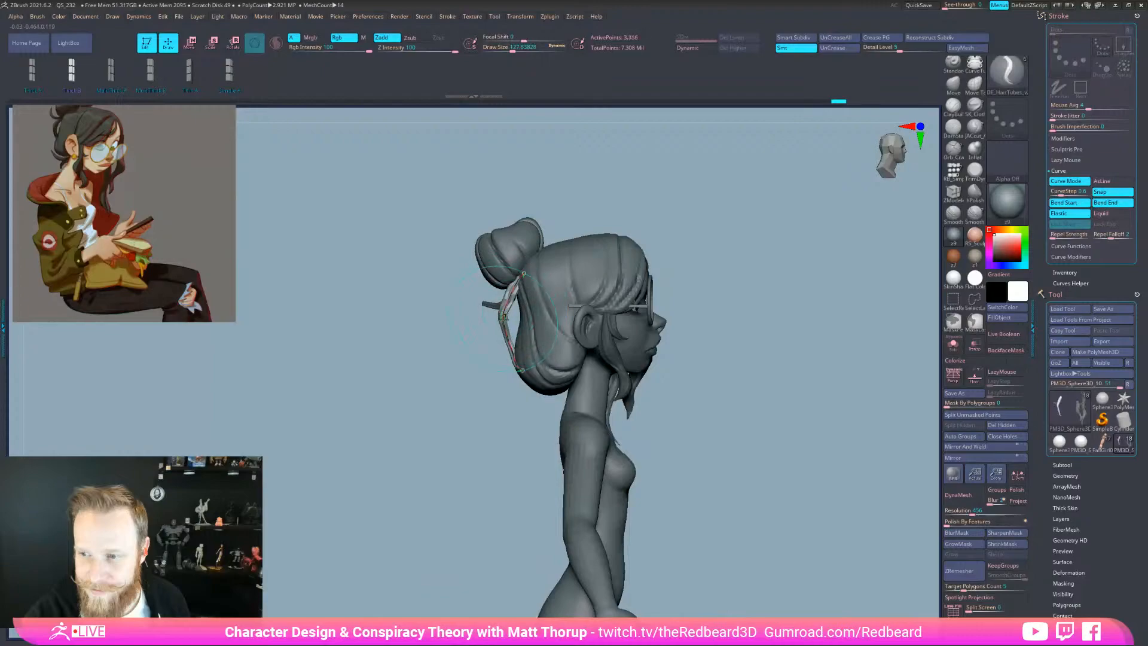
{"action": "left_click_drag", "start_coordinate": [469, 376], "coordinate": [526, 379]}
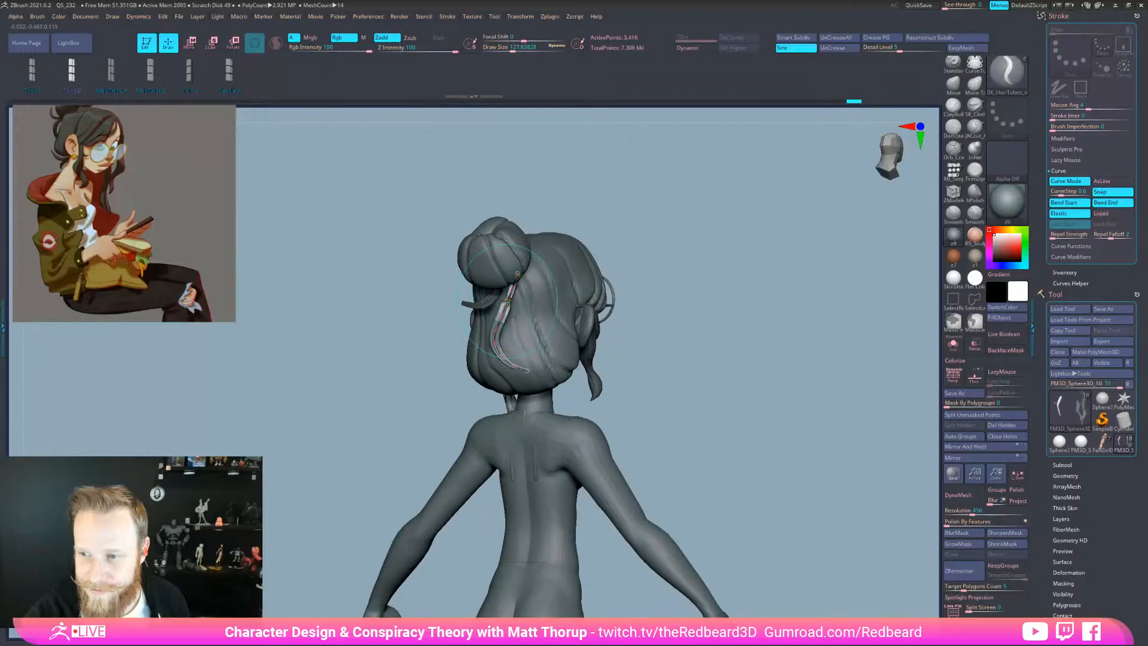
{"action": "left_click_drag", "start_coordinate": [636, 291], "coordinate": [690, 284]}
Bend the strand outward, enlarge its thickness, and reapply the hair tube along the curve
{"action": "left_click_drag", "start_coordinate": [499, 313], "coordinate": [508, 315]}
{"action": "left_click", "coordinate": [35, 72]}
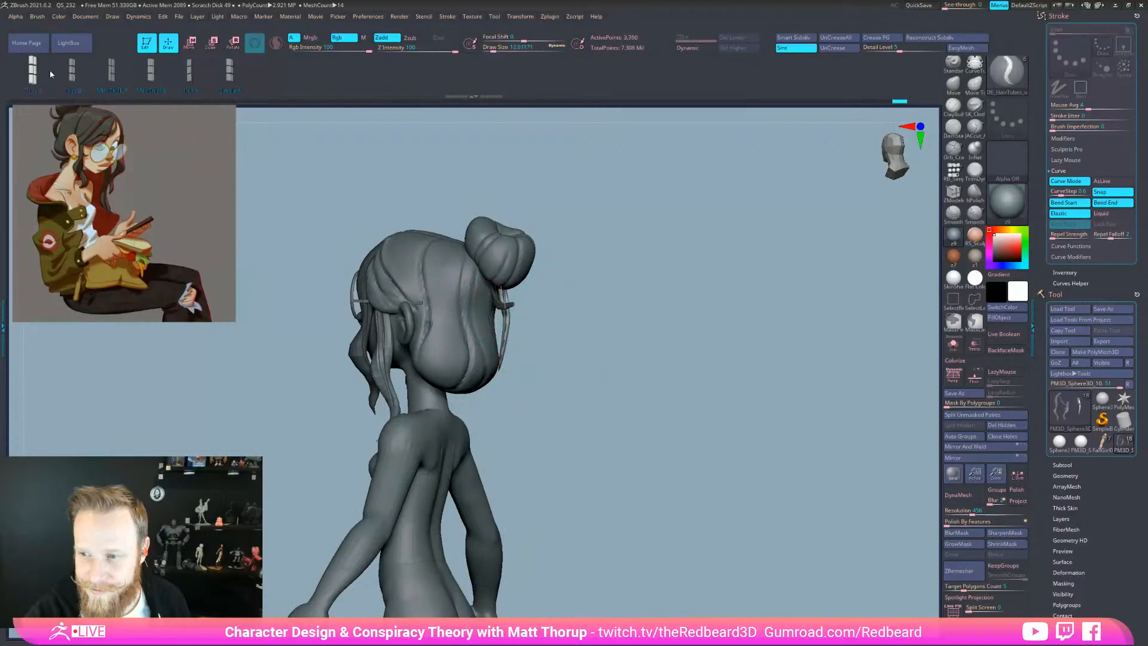
{"action": "left_click", "coordinate": [507, 312]}
{"action": "key", "text": "bracketright"}
{"action": "key", "text": "bracketright"}
{"action": "key", "text": "bracketright"}
{"action": "left_click", "coordinate": [510, 318]}
{"action": "left_click_drag", "start_coordinate": [705, 299], "coordinate": [601, 274]}
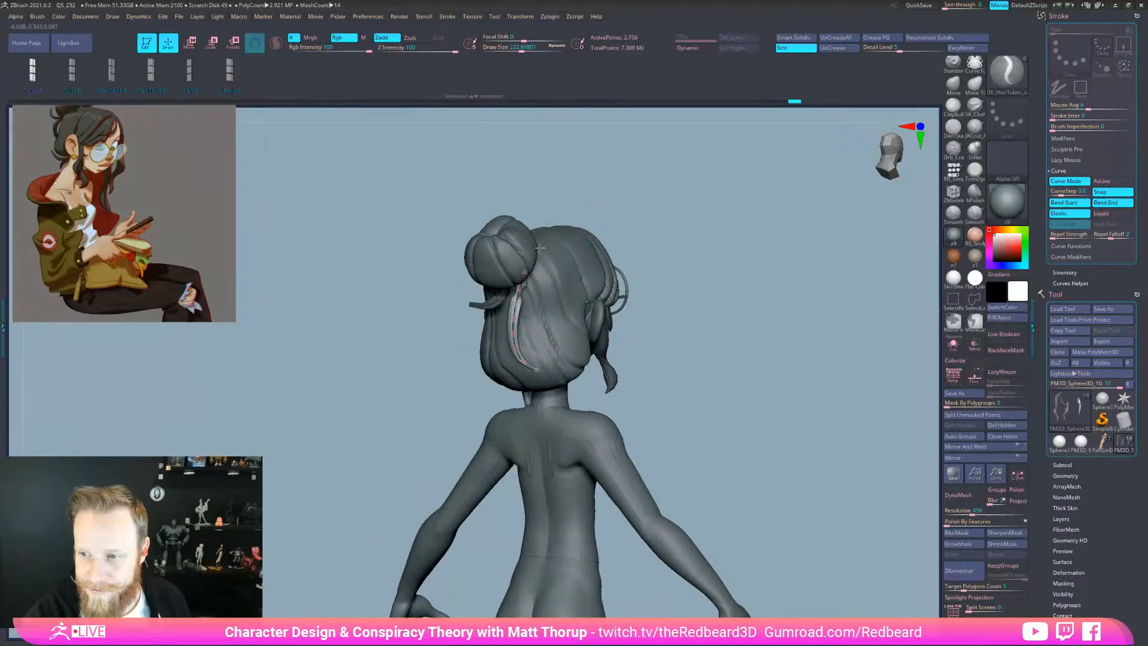
{"action": "left_click", "coordinate": [519, 291]}
Reshape the strand curve with an adjusted bend area, then zoom around the back of the head
{"action": "left_click_drag", "start_coordinate": [523, 280], "coordinate": [522, 299]}
{"action": "mouse_move", "coordinate": [688, 296]}
{"action": "left_mouse_down"}
{"action": "mouse_move", "coordinate": [519, 301]}
{"action": "mouse_move", "coordinate": [523, 348]}
{"action": "mouse_move", "coordinate": [502, 354]}
{"action": "mouse_move", "coordinate": [538, 388]}
{"action": "mouse_move", "coordinate": [579, 389]}
{"action": "mouse_move", "coordinate": [519, 375]}
{"action": "left_mouse_up"}
{"action": "key", "text": "bracketright"}
{"action": "key", "text": "bracketright"}
{"action": "key", "text": "bracketright"}
{"action": "key", "text": "bracketleft"}
{"action": "key", "text": "bracketleft"}
{"action": "key", "text": "bracketleft"}
{"action": "key", "text": "s"}
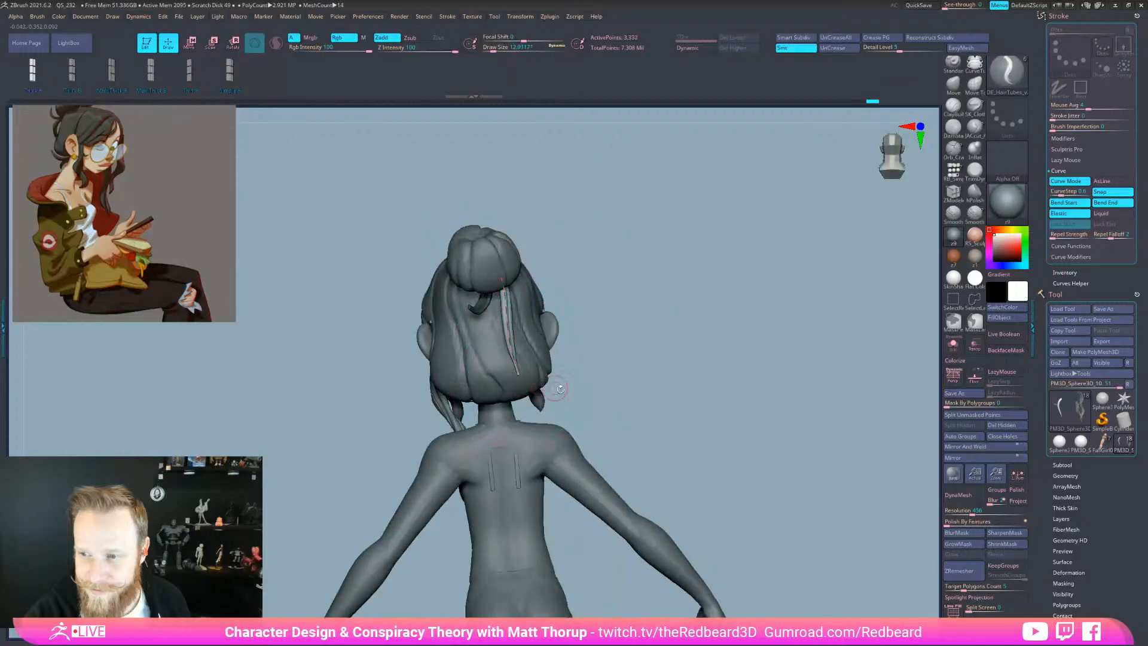
{"action": "left_click_drag", "start_coordinate": [658, 452], "coordinate": [730, 500], "text": "alt"}
{"action": "left_click_drag", "start_coordinate": [753, 554], "coordinate": [733, 560], "text": "alt"}
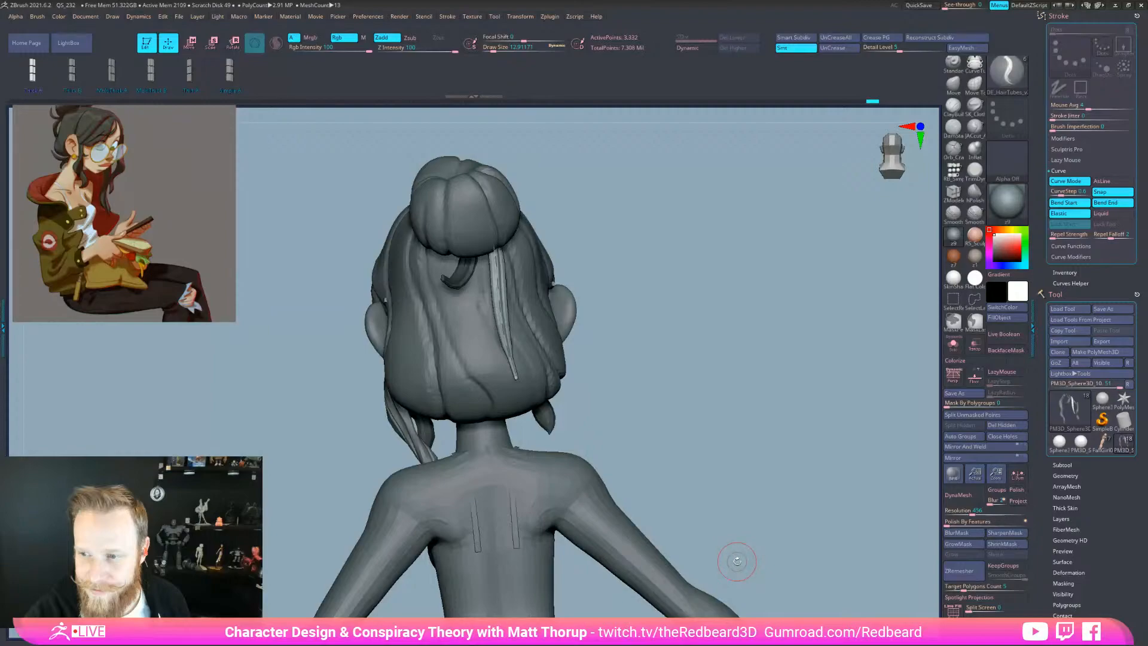
From the right profile, move the strand's lower end along the neck and nudge its upper end up
{"action": "left_click_drag", "start_coordinate": [740, 502], "coordinate": [559, 500]}
{"action": "left_click_drag", "start_coordinate": [523, 364], "coordinate": [545, 351]}
{"action": "mouse_move", "coordinate": [515, 314]}
{"action": "left_mouse_down"}
{"action": "mouse_move", "coordinate": [526, 255]}
{"action": "mouse_move", "coordinate": [517, 324]}
{"action": "left_mouse_up"}
{"action": "left_click_drag", "start_coordinate": [541, 231], "coordinate": [540, 227]}
{"action": "left_click_drag", "start_coordinate": [442, 287], "coordinate": [771, 318]}
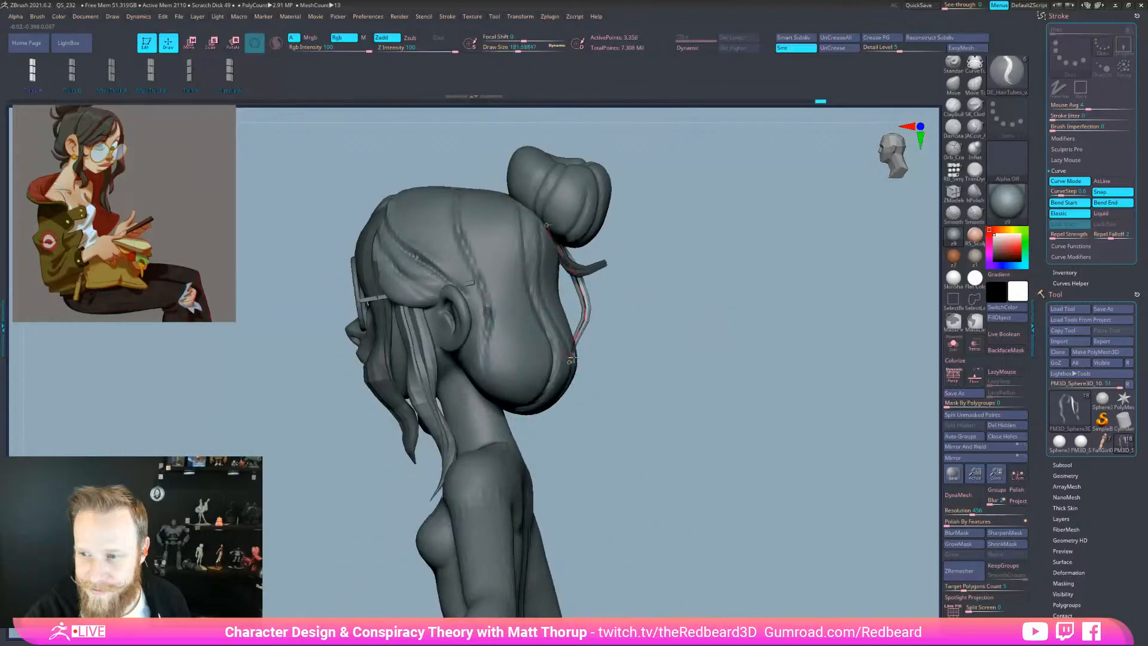
Shrink the bend area and fine-tune the strand's lower end from the back view
{"action": "key", "text": "bracketleft"}
{"action": "key", "text": "bracketleft"}
{"action": "left_click_drag", "start_coordinate": [688, 321], "coordinate": [584, 307]}
{"action": "mouse_move", "coordinate": [585, 309]}
{"action": "left_mouse_down"}
{"action": "mouse_move", "coordinate": [569, 317]}
{"action": "mouse_move", "coordinate": [573, 346]}
{"action": "left_mouse_up"}
{"action": "left_click_drag", "start_coordinate": [688, 341], "coordinate": [622, 343]}
{"action": "left_click_drag", "start_coordinate": [584, 347], "coordinate": [564, 356]}
{"action": "left_click_drag", "start_coordinate": [676, 354], "coordinate": [726, 356], "text": "shift"}
{"action": "mouse_move", "coordinate": [578, 362]}
{"action": "left_mouse_down"}
{"action": "mouse_move", "coordinate": [561, 373]}
{"action": "mouse_move", "coordinate": [564, 335]}
{"action": "left_mouse_up"}
{"action": "left_click_drag", "start_coordinate": [693, 326], "coordinate": [634, 325]}
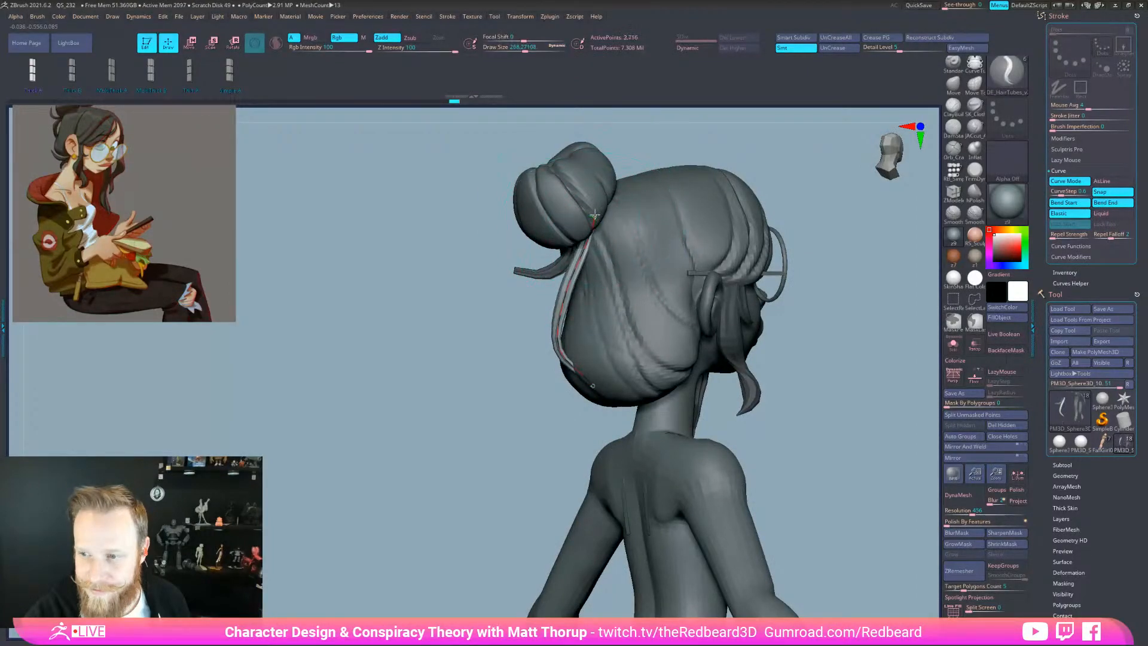
Reapply the hair tube along the curve, undo the oversized tubes, and zoom out to the figure
{"action": "left_click_drag", "start_coordinate": [804, 144], "coordinate": [720, 146]}
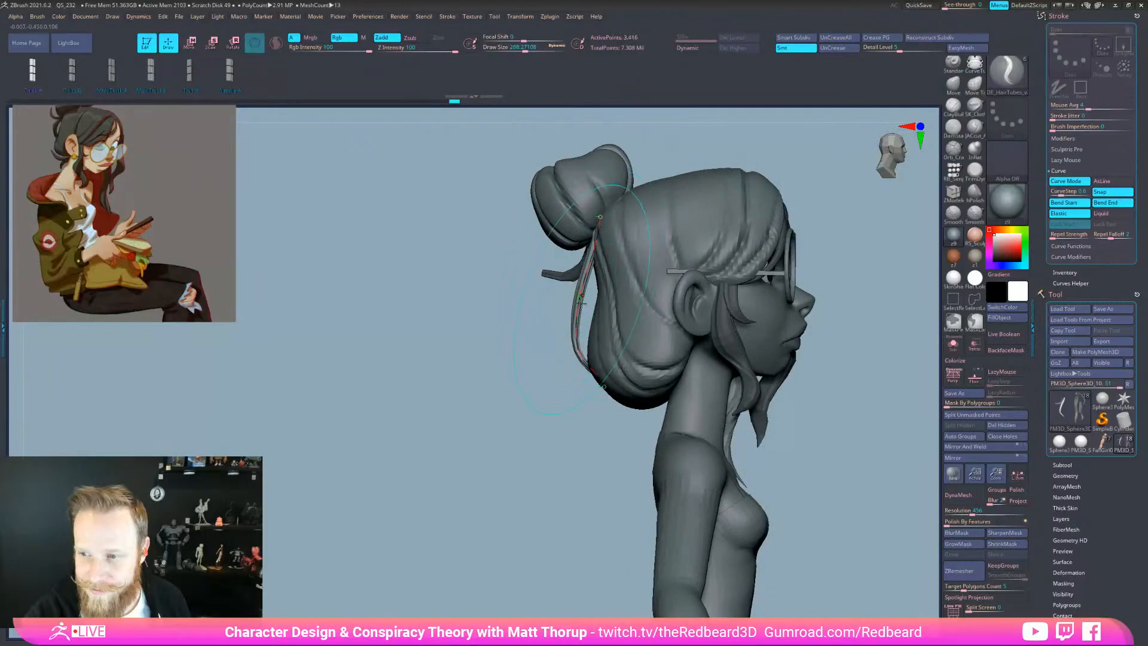
{"action": "left_click_drag", "start_coordinate": [551, 367], "coordinate": [598, 388]}
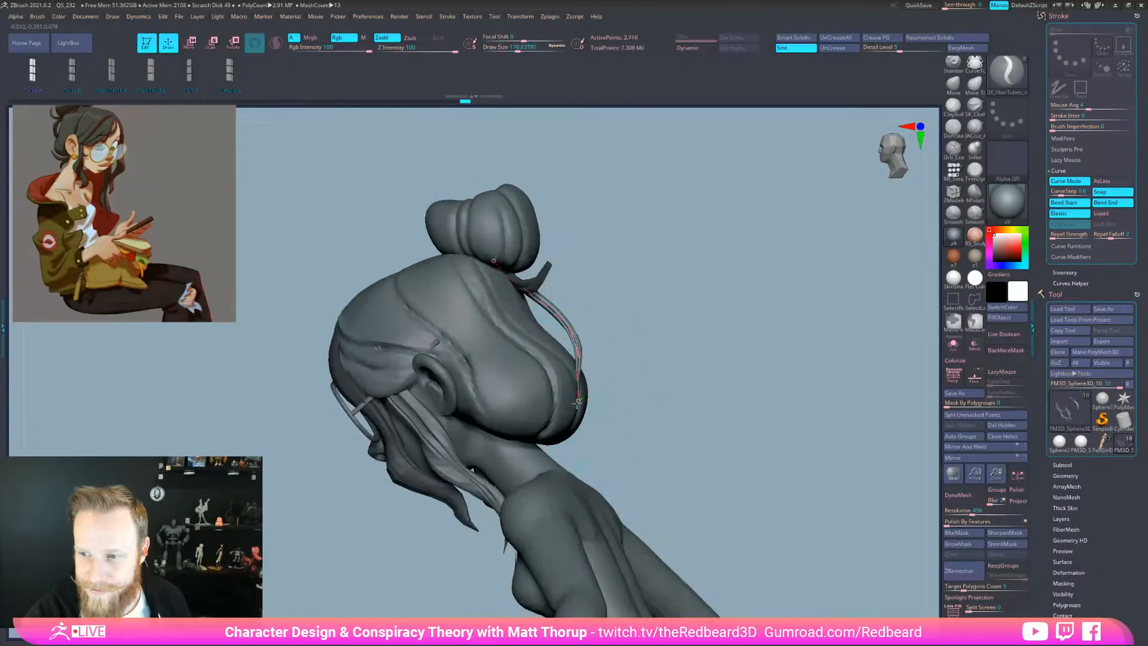
{"action": "left_click_drag", "start_coordinate": [697, 362], "coordinate": [583, 384]}
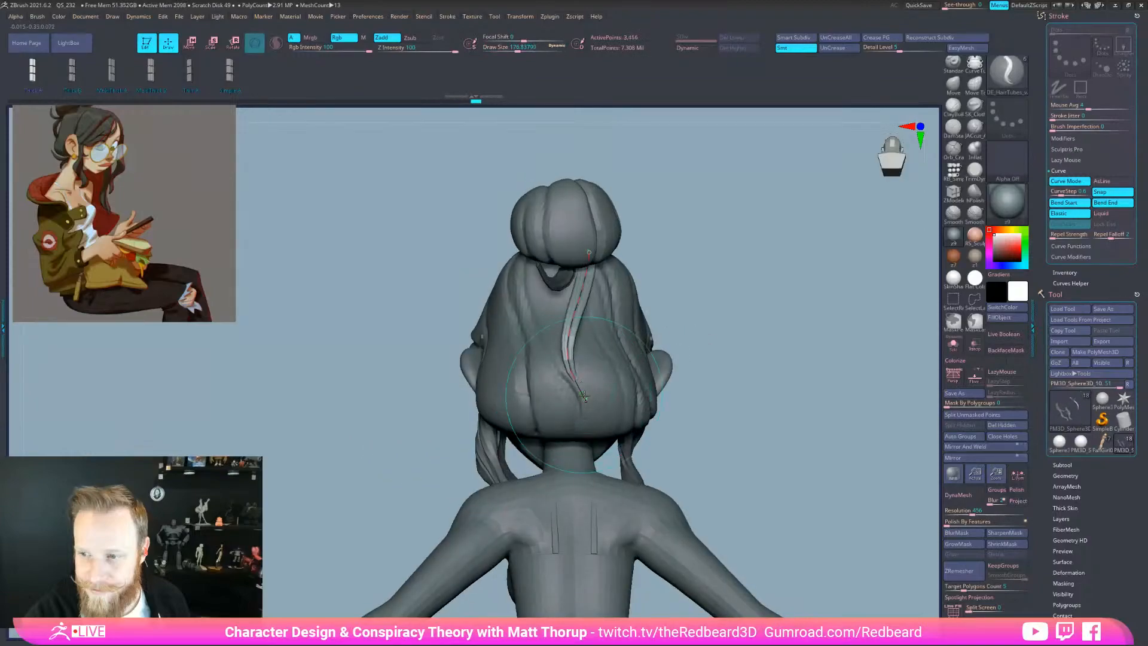
{"action": "left_click", "coordinate": [585, 399]}
{"action": "left_click", "coordinate": [610, 390]}
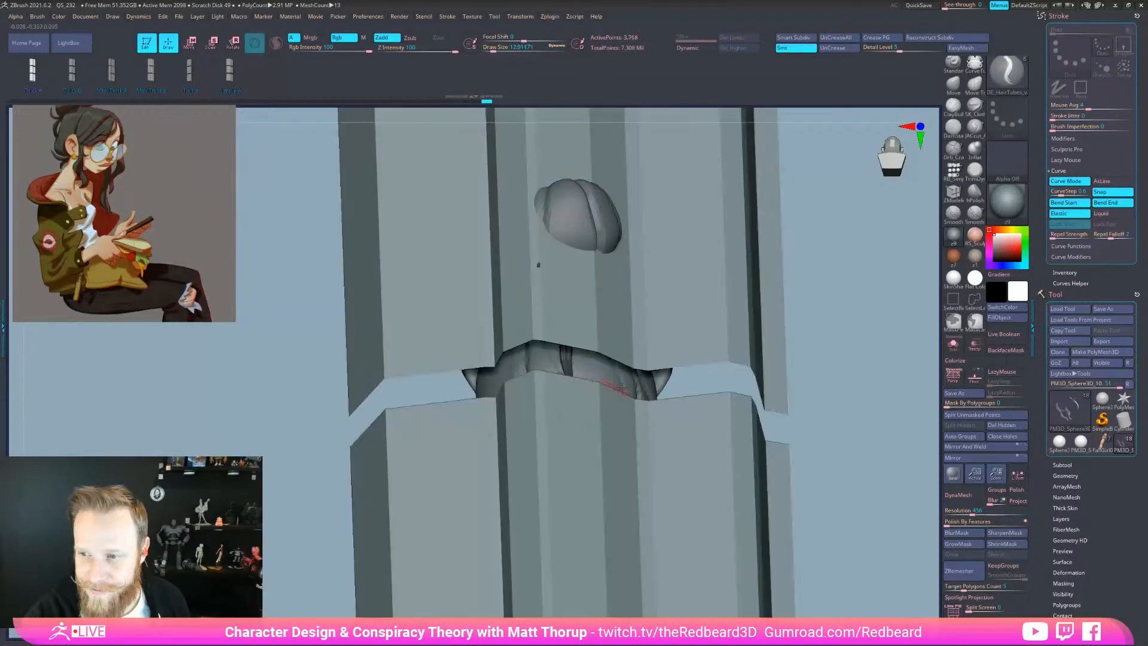
{"action": "key", "text": "ctrl+z"}
{"action": "left_click_drag", "start_coordinate": [841, 557], "coordinate": [788, 545], "text": "alt"}
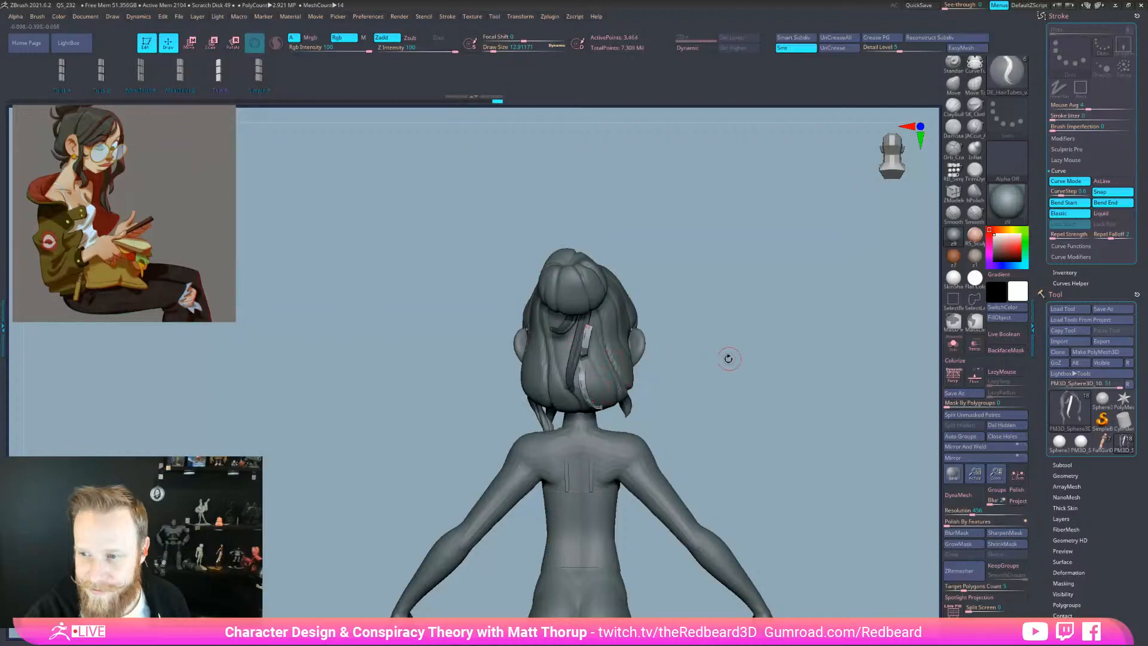
Thin the back hair strand tube to about 65 and stop the curve snapping to the surface
{"action": "left_click_drag", "start_coordinate": [727, 358], "coordinate": [633, 359]}
{"action": "key", "text": "s"}
{"action": "left_click", "coordinate": [584, 327]}
{"action": "left_click_drag", "start_coordinate": [583, 327], "coordinate": [579, 328]}
{"action": "key", "text": "s"}
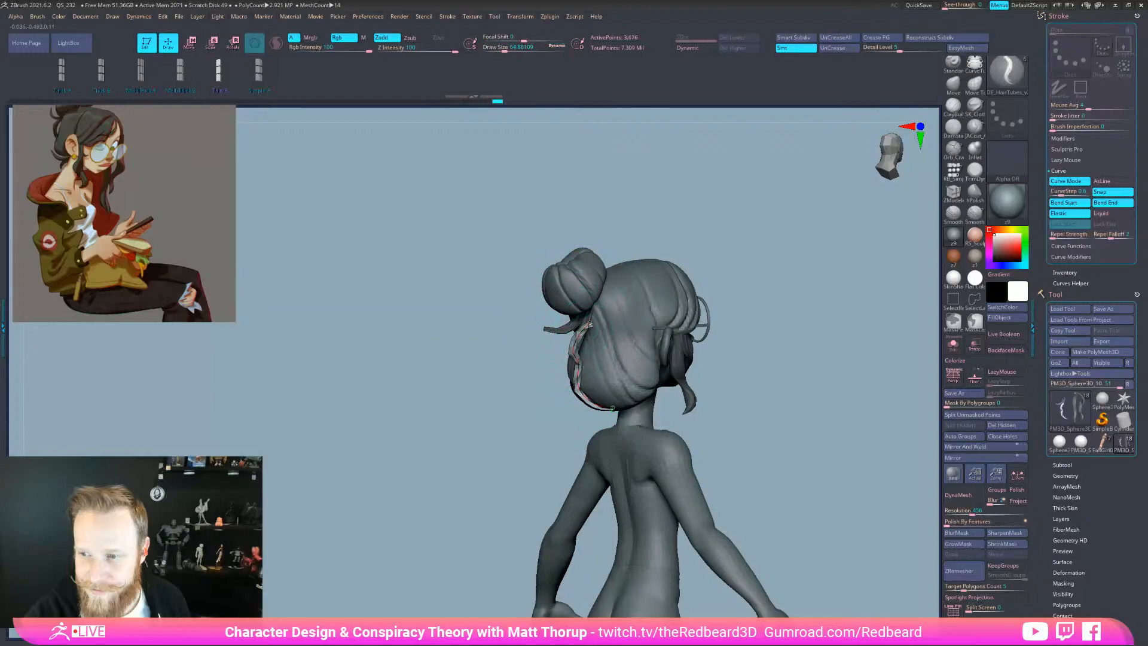
{"action": "left_click", "coordinate": [1124, 192]}
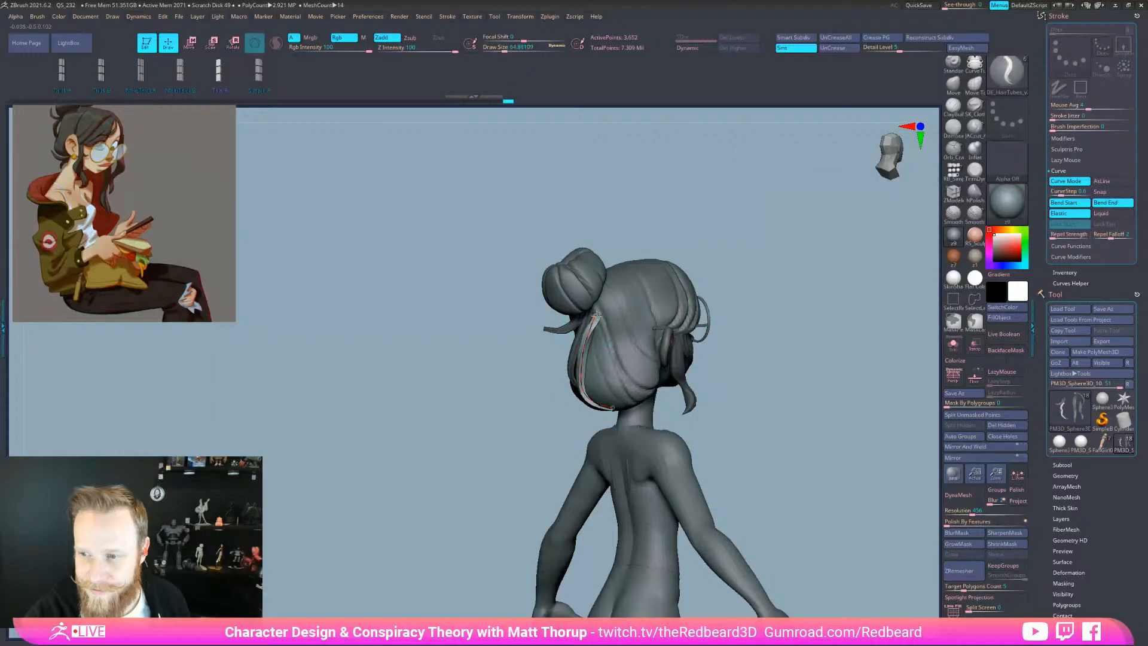
{"action": "right_click_drag", "start_coordinate": [619, 301], "coordinate": [705, 315]}
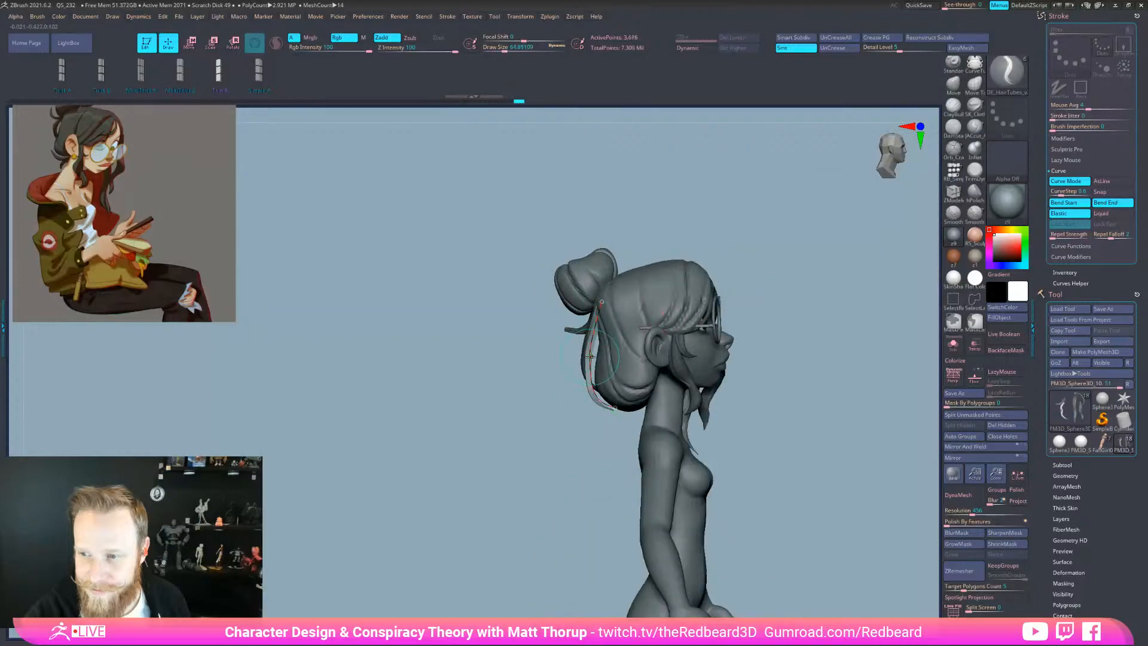
{"action": "key", "text": "s"}
{"action": "left_click_drag", "start_coordinate": [585, 440], "coordinate": [581, 440]}
{"action": "left_click", "coordinate": [594, 376]}
{"action": "right_click_drag", "start_coordinate": [588, 435], "coordinate": [606, 440]}
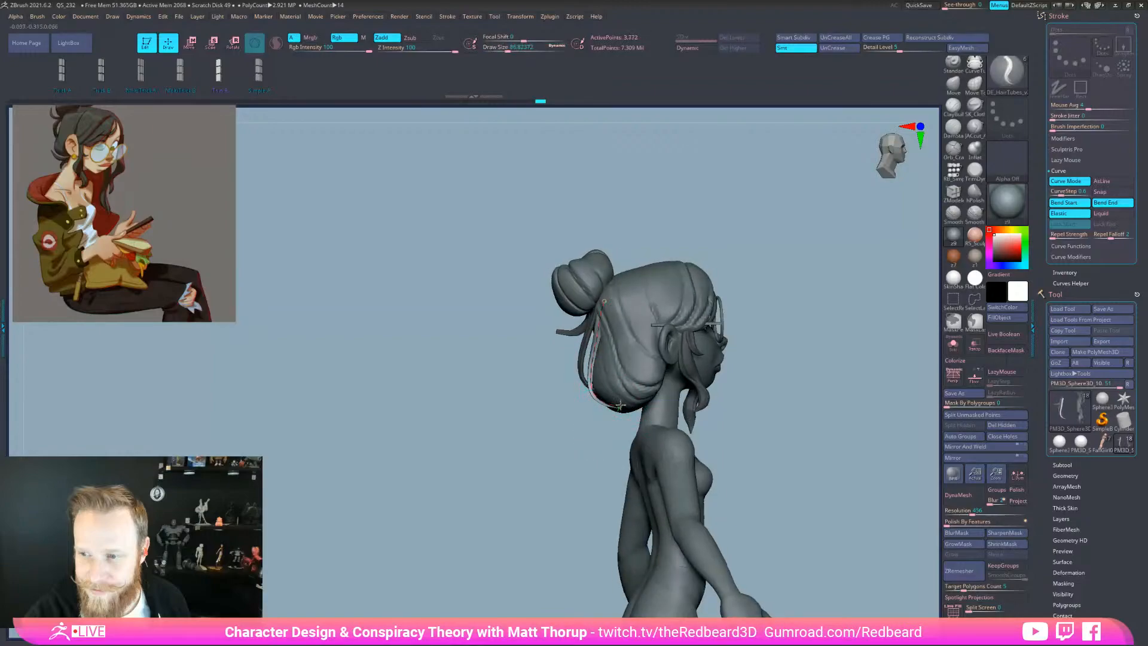
Reshape the strand curve: pull its middle leftward and its lower bend outward and down
{"action": "left_click_drag", "start_coordinate": [613, 385], "coordinate": [597, 361]}
{"action": "right_click_drag", "start_coordinate": [591, 369], "coordinate": [638, 410]}
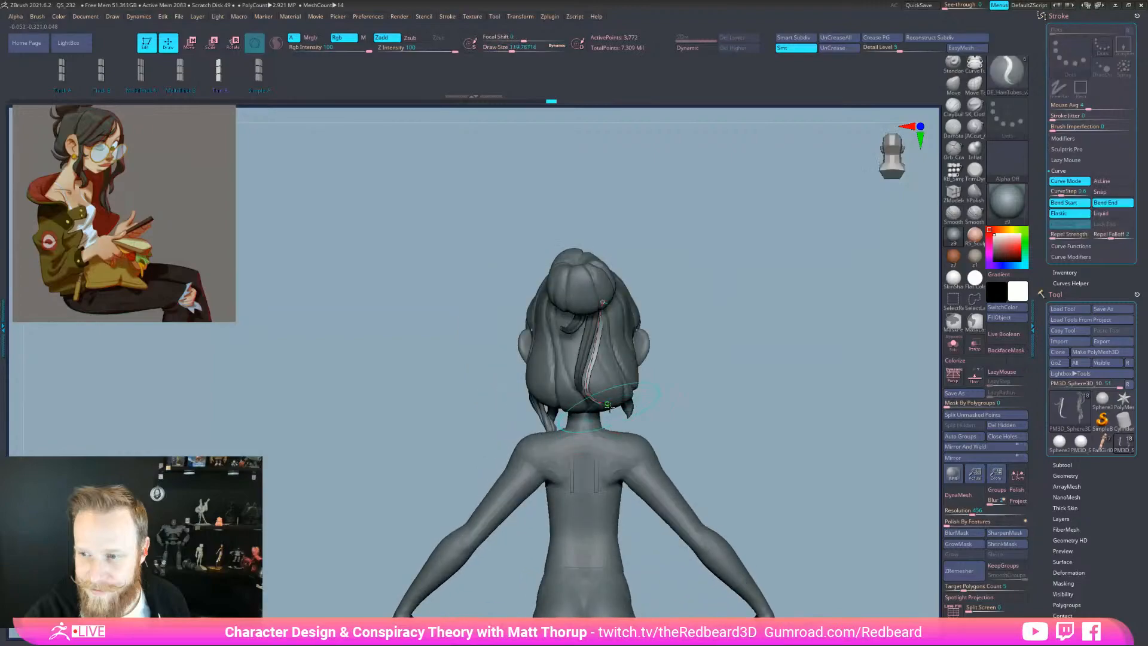
{"action": "left_click_drag", "start_coordinate": [706, 400], "coordinate": [709, 335]}
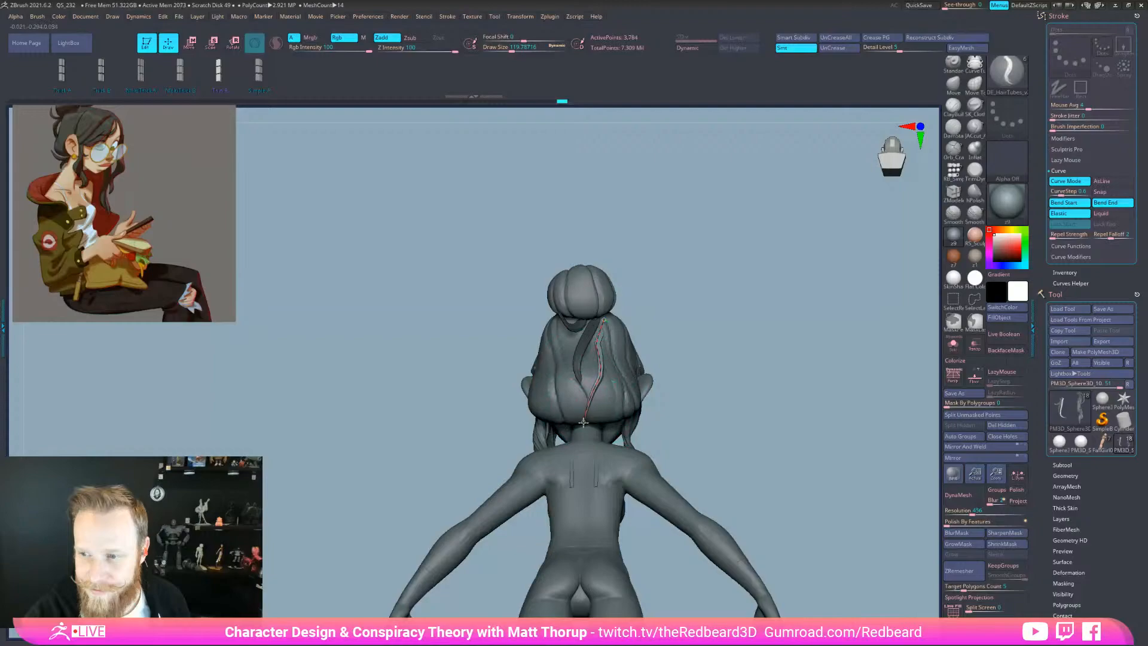
{"action": "left_click_drag", "start_coordinate": [599, 360], "coordinate": [592, 360]}
{"action": "left_click_drag", "start_coordinate": [663, 330], "coordinate": [598, 359]}
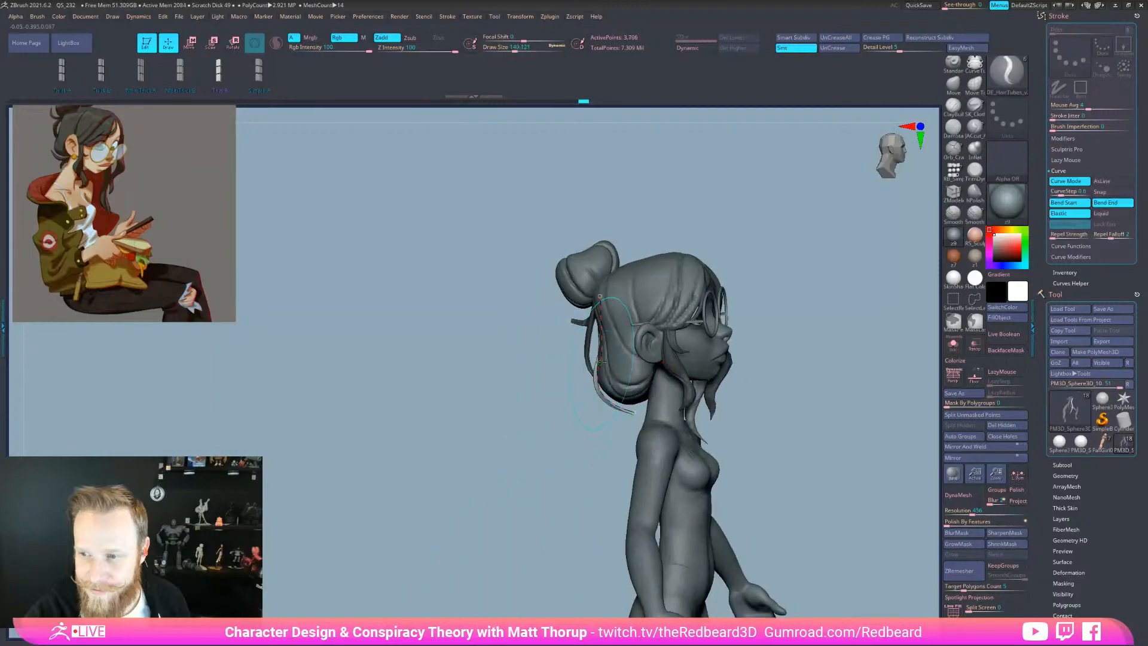
{"action": "key", "text": "bracketleft"}
{"action": "key", "text": "bracketleft"}
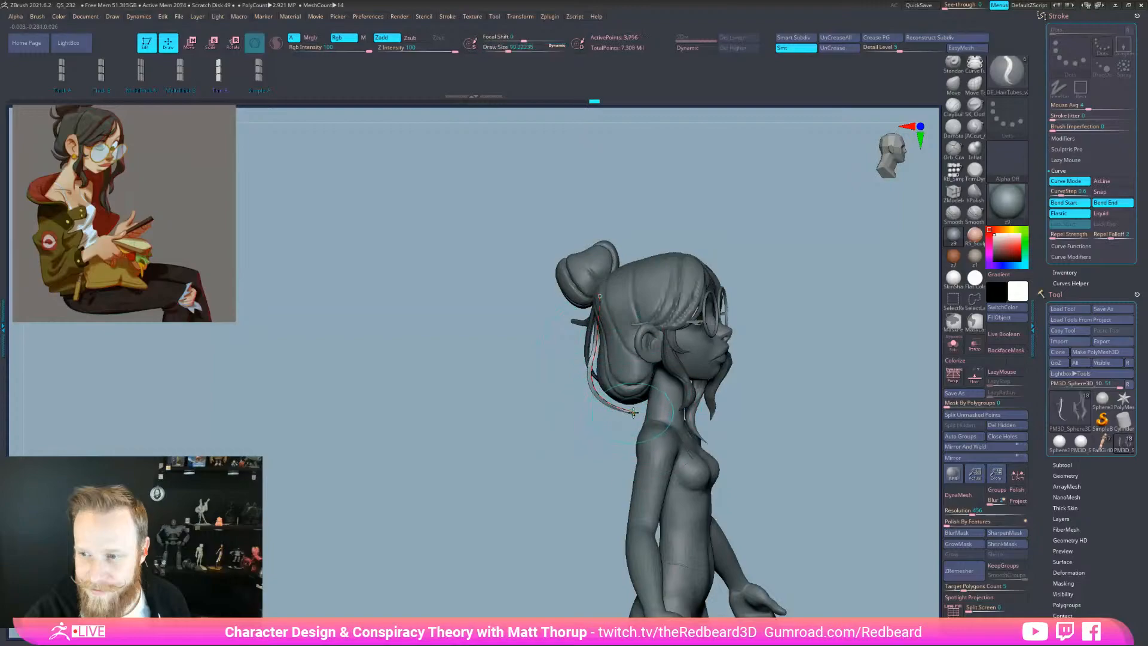
{"action": "key", "text": "s"}
{"action": "mouse_move", "coordinate": [594, 387]}
{"action": "left_mouse_down"}
{"action": "mouse_move", "coordinate": [669, 423]}
{"action": "mouse_move", "coordinate": [633, 421]}
{"action": "left_mouse_up"}
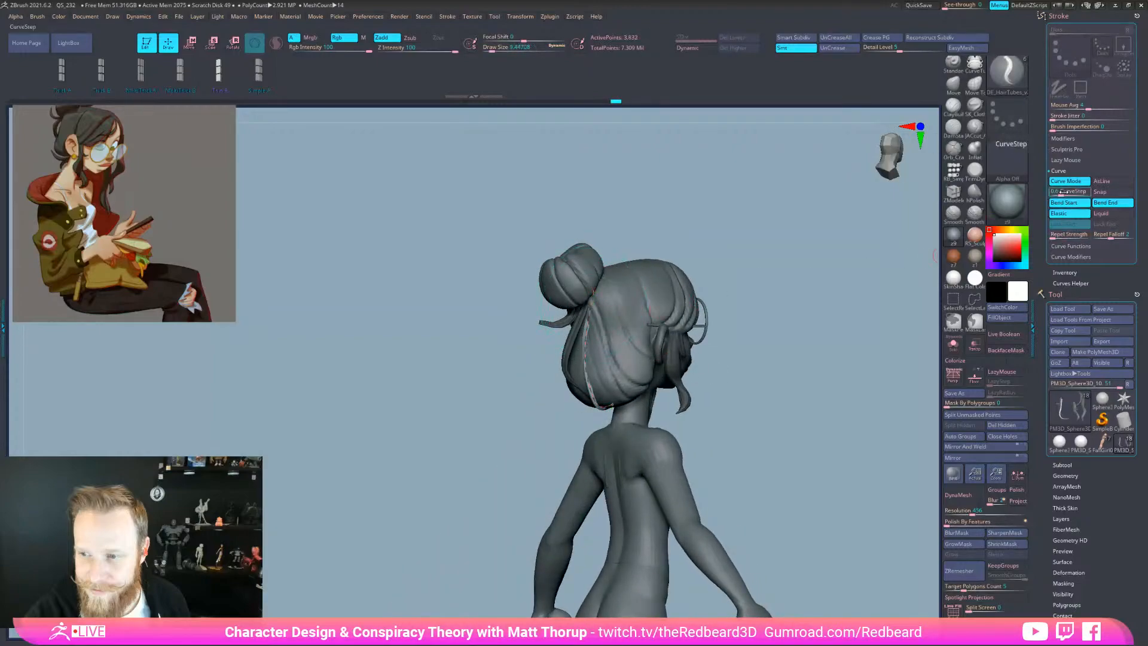
Increase CurveStep and regenerate the strand from its curve with the wider spacing
{"action": "left_click_drag", "start_coordinate": [1065, 192], "coordinate": [1065, 192]}
{"action": "left_click", "coordinate": [587, 363]}
{"action": "left_click_drag", "start_coordinate": [803, 333], "coordinate": [737, 334]}
{"action": "mouse_move", "coordinate": [545, 454]}
{"action": "left_mouse_down", "text": "alt"}
{"action": "mouse_move", "coordinate": [556, 453]}
{"action": "mouse_move", "coordinate": [560, 496]}
{"action": "left_mouse_up", "text": "alt"}
{"action": "left_click", "coordinate": [515, 49]}
{"action": "left_click", "coordinate": [585, 378]}
{"action": "left_click", "coordinate": [577, 378]}
Lower CurveStep again and rebuild the strand with the finer step
{"action": "left_click_drag", "start_coordinate": [536, 451], "coordinate": [682, 449]}
{"action": "left_click_drag", "start_coordinate": [635, 407], "coordinate": [666, 405]}
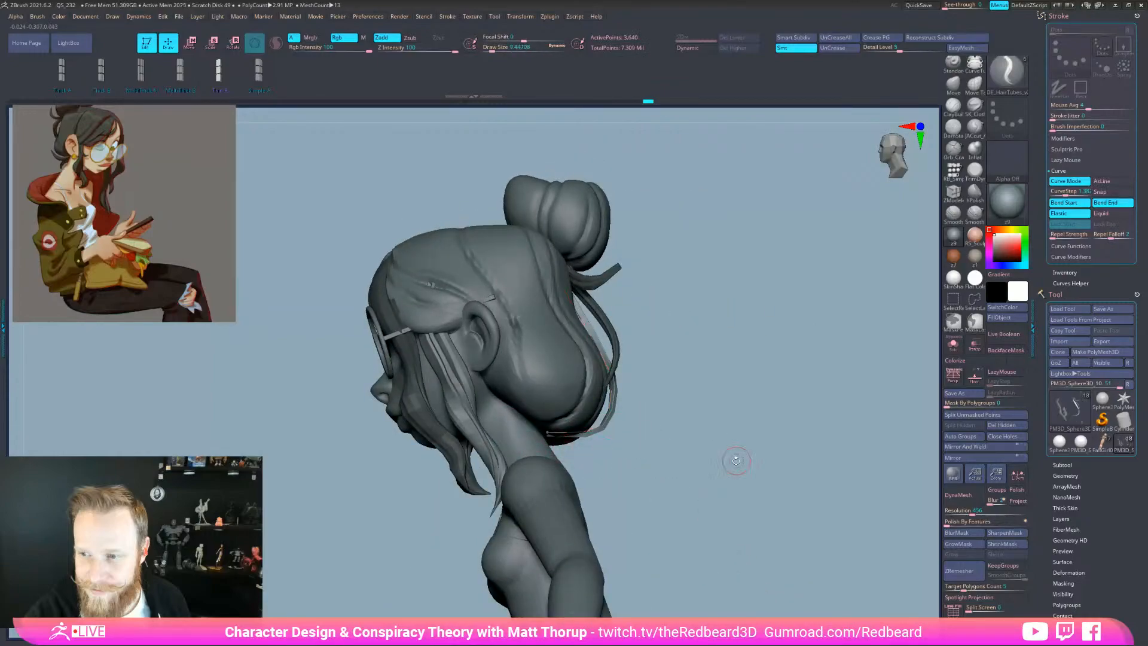
{"action": "left_click_drag", "start_coordinate": [762, 436], "coordinate": [805, 453]}
{"action": "left_click_drag", "start_coordinate": [799, 455], "coordinate": [726, 458]}
{"action": "left_click", "coordinate": [1059, 193]}
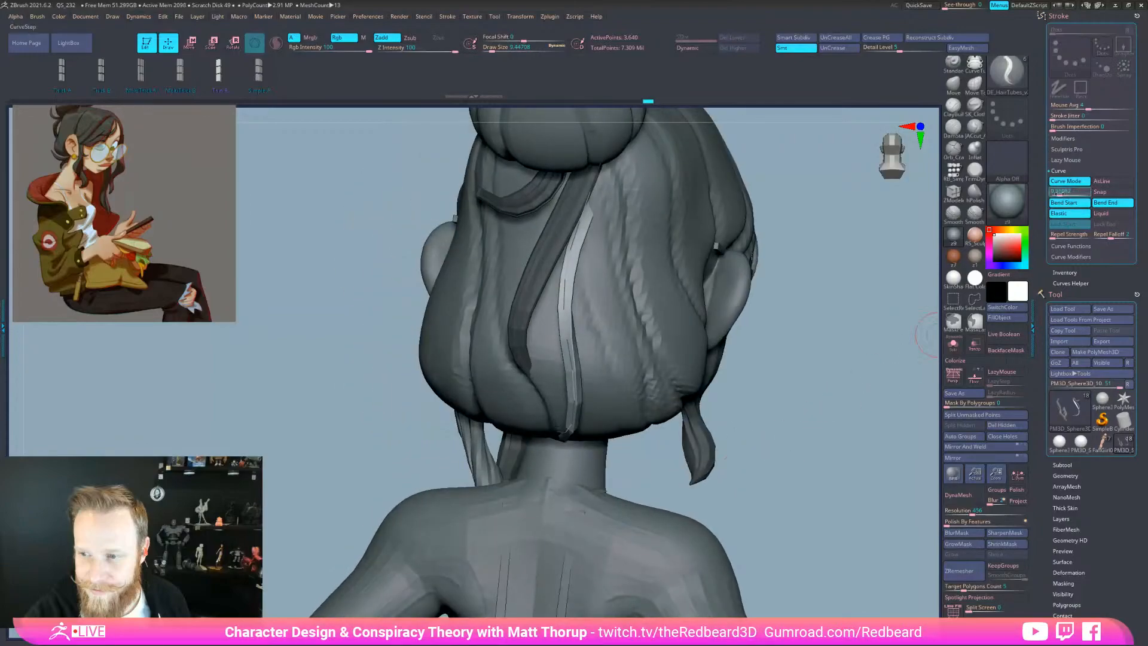
{"action": "left_click", "coordinate": [568, 352]}
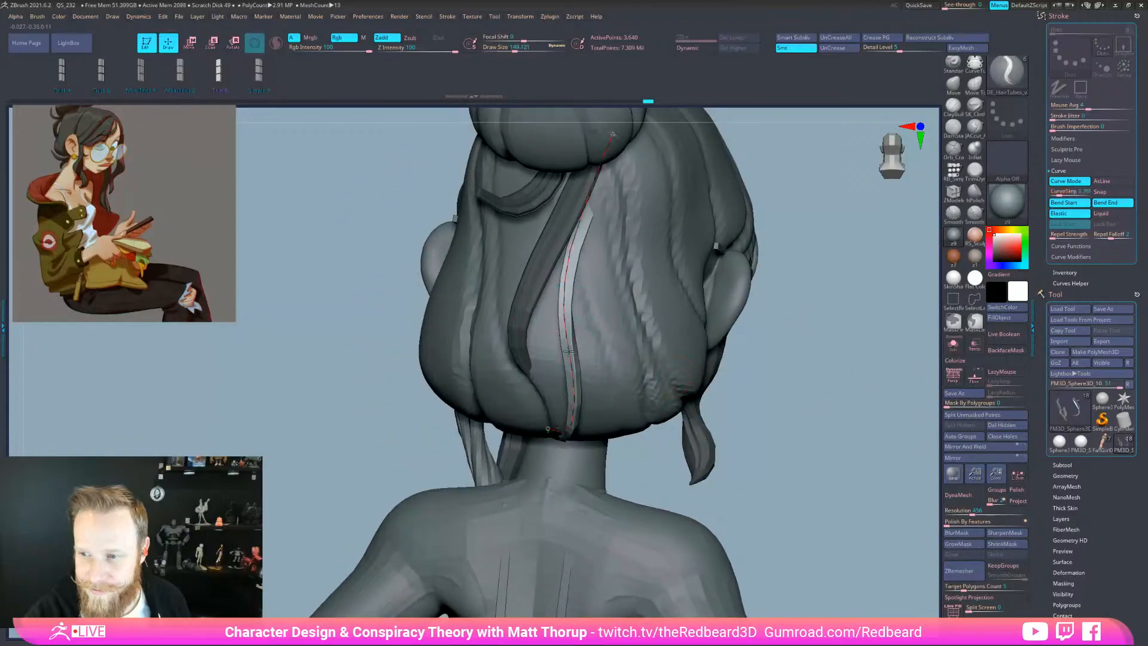
Turn on Solo, reduce CurveStep, and rebuild the pale strip with the new step
{"action": "left_click", "coordinate": [953, 344]}
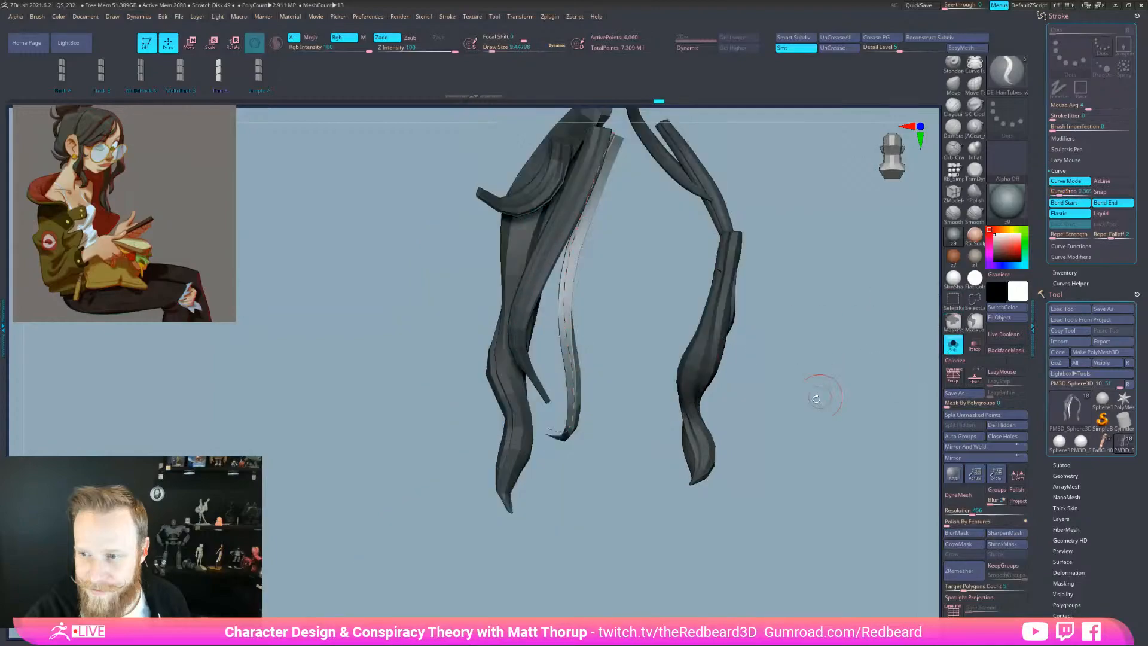
{"action": "left_click_drag", "start_coordinate": [816, 416], "coordinate": [664, 434]}
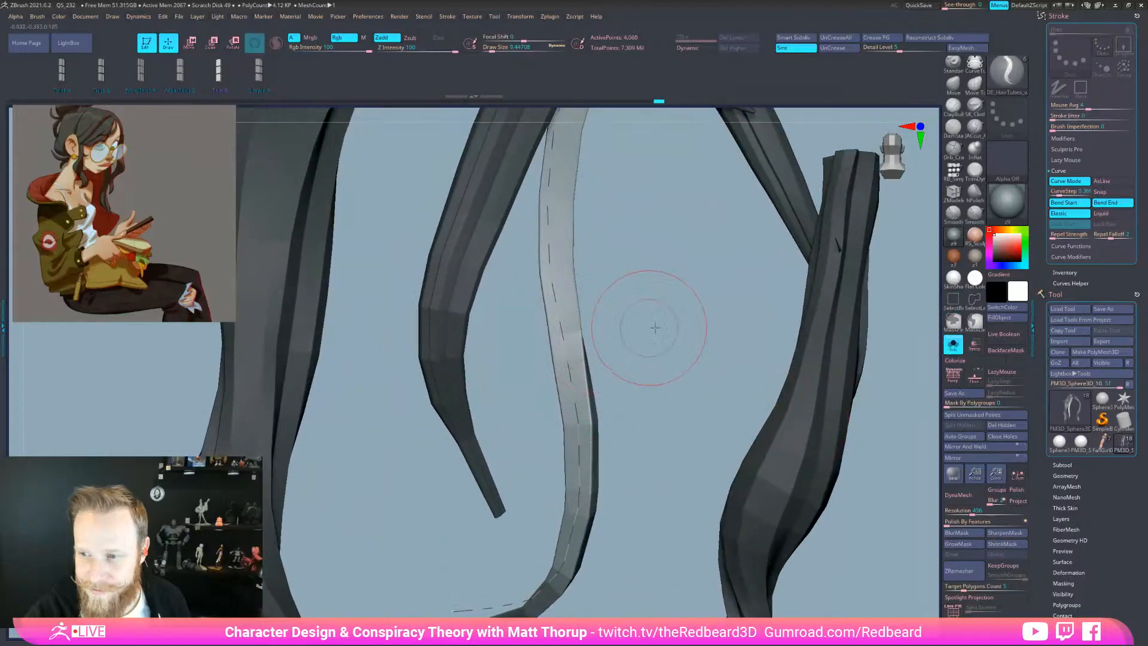
{"action": "left_click_drag", "start_coordinate": [666, 323], "coordinate": [697, 312]}
{"action": "left_click", "coordinate": [1056, 193]}
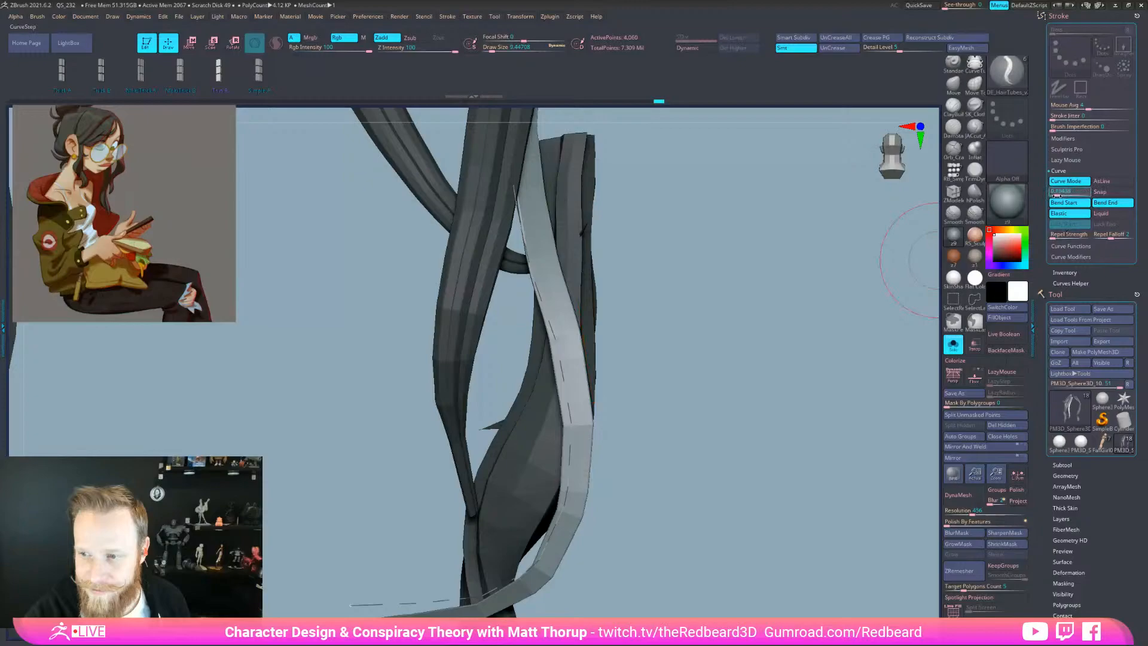
{"action": "left_click", "coordinate": [556, 338]}
Check the pale strand's segments with Polyframe, then rebuild it with fewer segments
{"action": "mouse_move", "coordinate": [605, 377]}
{"action": "left_mouse_down"}
{"action": "mouse_move", "coordinate": [639, 362]}
{"action": "mouse_move", "coordinate": [628, 351]}
{"action": "mouse_move", "coordinate": [614, 360]}
{"action": "left_mouse_up"}
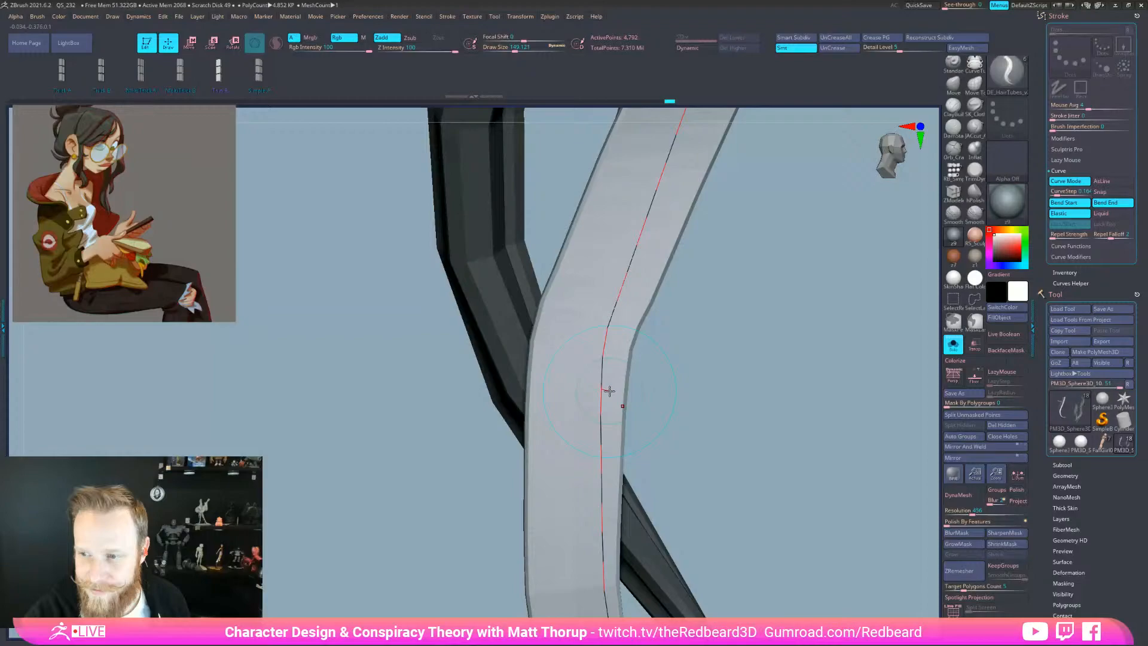
{"action": "key", "text": "shift+f"}
{"action": "left_click_drag", "start_coordinate": [644, 444], "coordinate": [652, 412], "text": "alt"}
{"action": "mouse_move", "coordinate": [697, 448]}
{"action": "left_mouse_down"}
{"action": "mouse_move", "coordinate": [774, 499]}
{"action": "mouse_move", "coordinate": [651, 523]}
{"action": "left_mouse_up"}
{"action": "left_click_drag", "start_coordinate": [664, 438], "coordinate": [659, 412]}
{"action": "key", "text": "shift+f"}
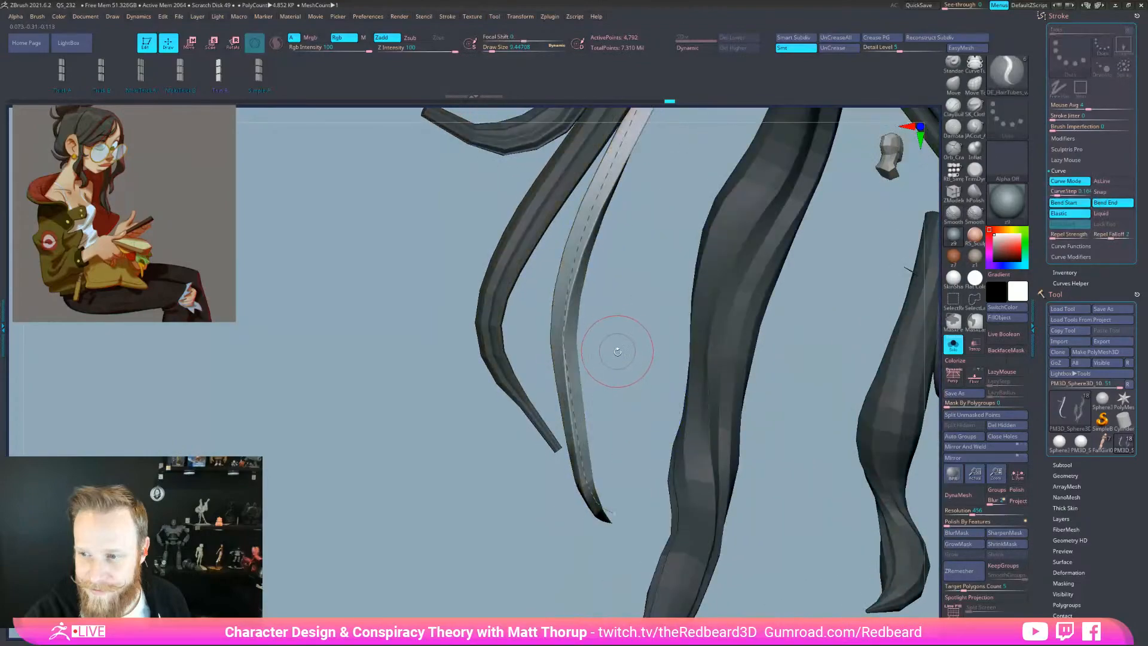
{"action": "left_click_drag", "start_coordinate": [616, 345], "coordinate": [589, 333]}
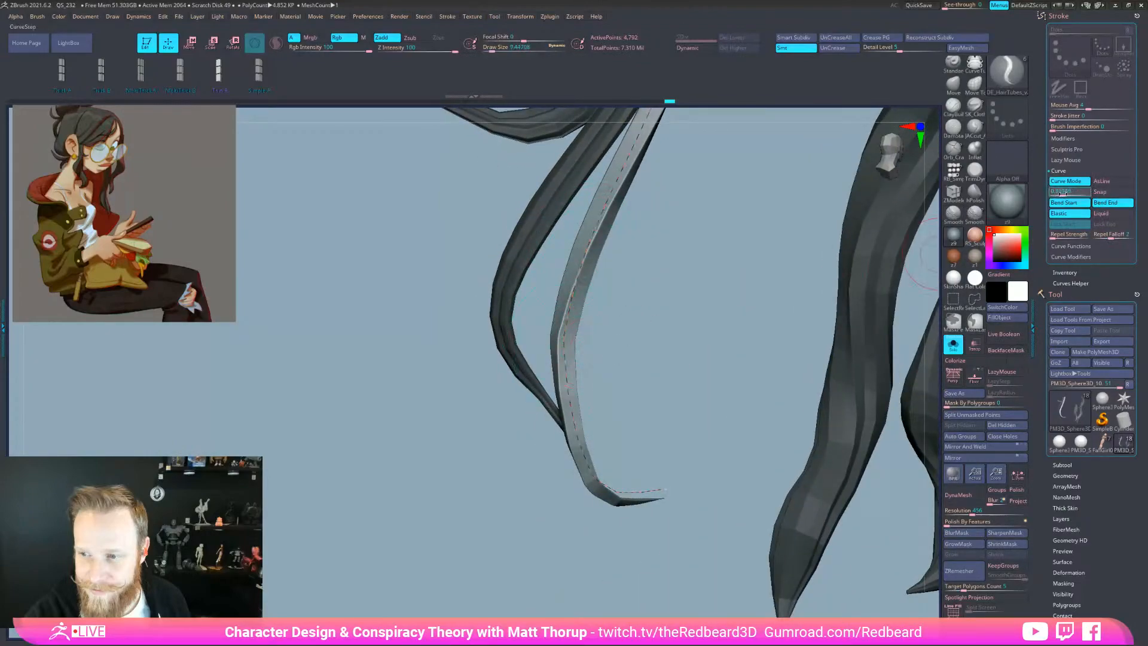
{"action": "left_click", "coordinate": [569, 313]}
{"action": "left_click_drag", "start_coordinate": [694, 353], "coordinate": [687, 562]}
Accept Dynamic Subdiv for the strands, then turn Solo off to show the whole model
{"action": "key", "text": "d"}
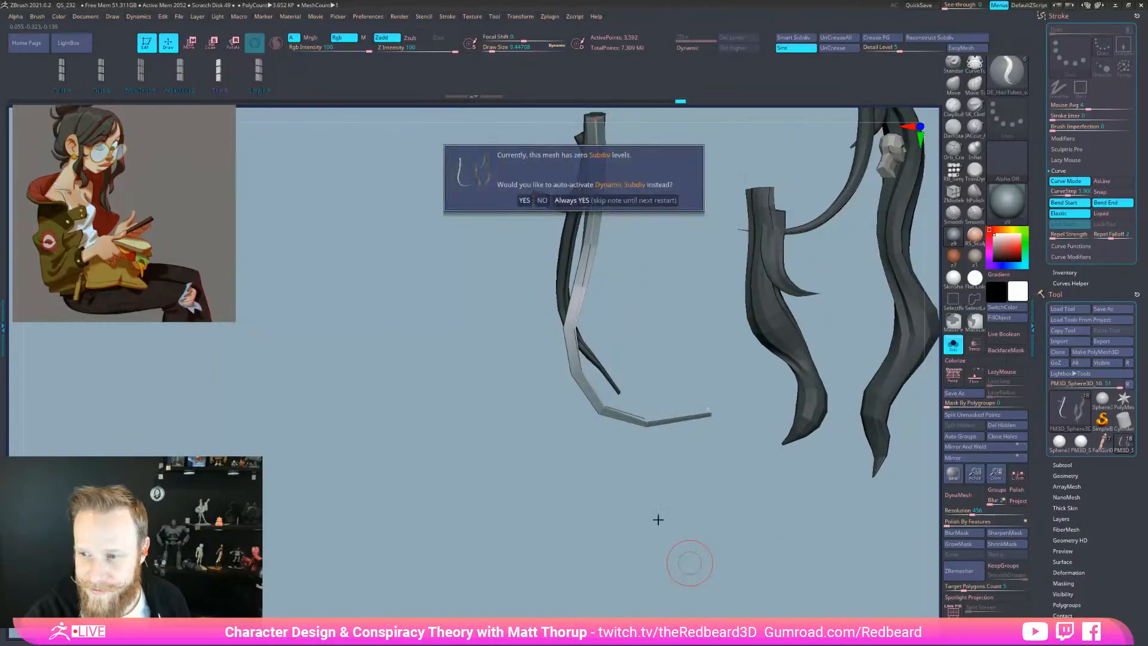
{"action": "left_click", "coordinate": [581, 201]}
{"action": "left_click_drag", "start_coordinate": [819, 501], "coordinate": [708, 502]}
{"action": "left_click_drag", "start_coordinate": [664, 460], "coordinate": [747, 457]}
{"action": "left_click_drag", "start_coordinate": [705, 525], "coordinate": [725, 558]}
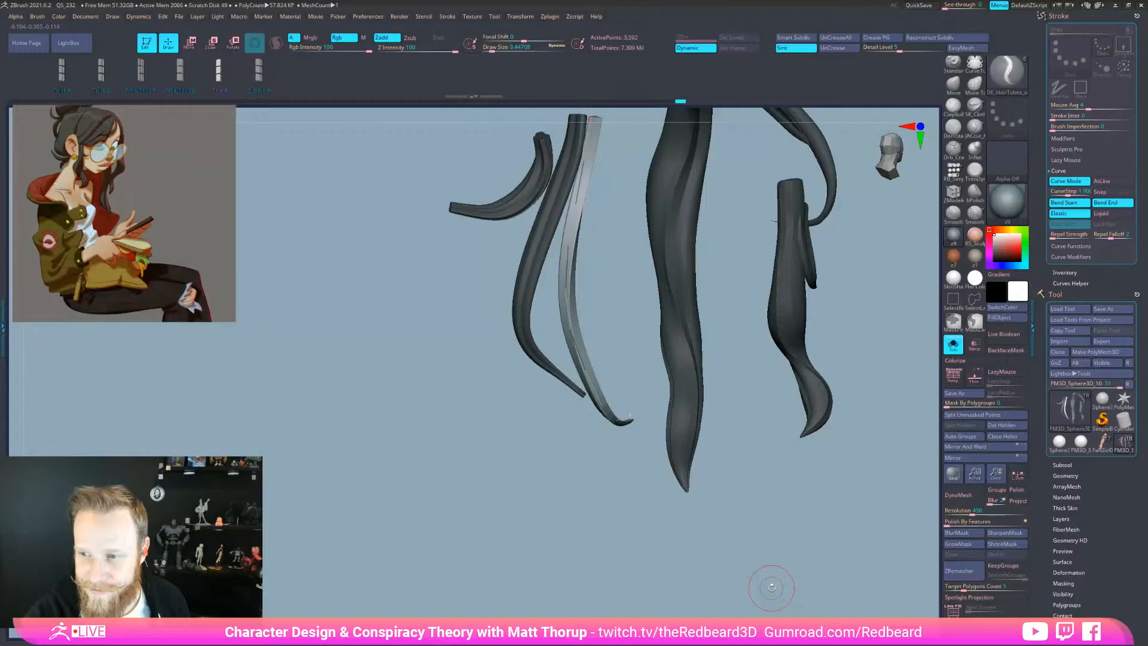
{"action": "left_click", "coordinate": [953, 344]}
Halve CurveStep to about 0.95, rebuild the bun strand, and turn Dynamic off
{"action": "left_click_drag", "start_coordinate": [837, 496], "coordinate": [583, 437]}
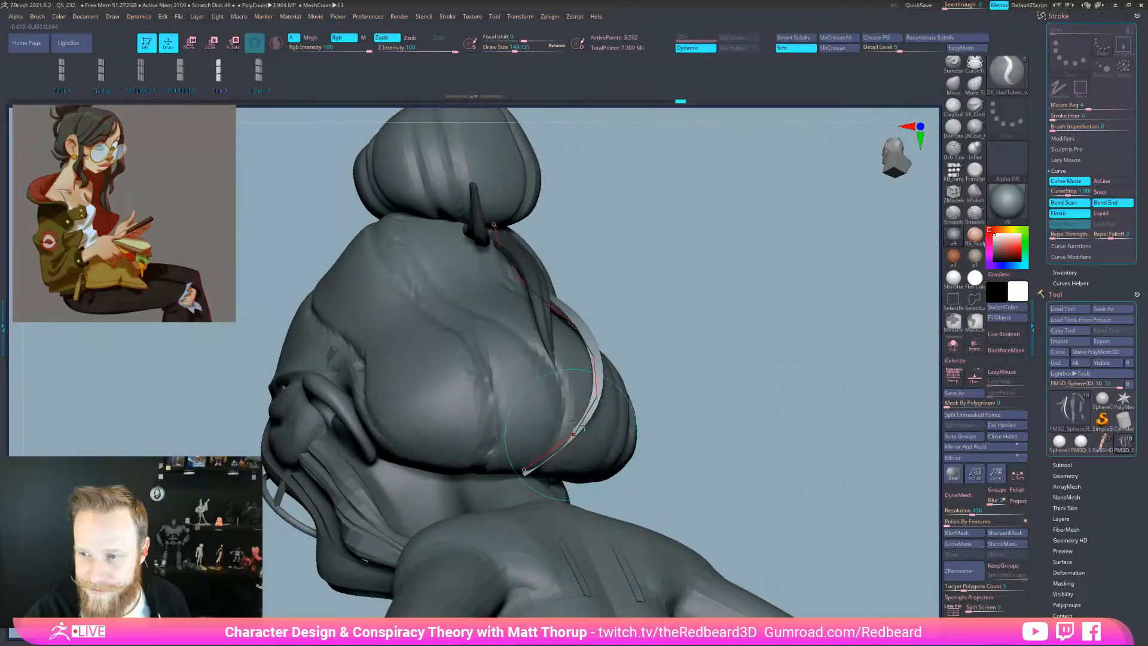
{"action": "left_click", "coordinate": [1063, 193]}
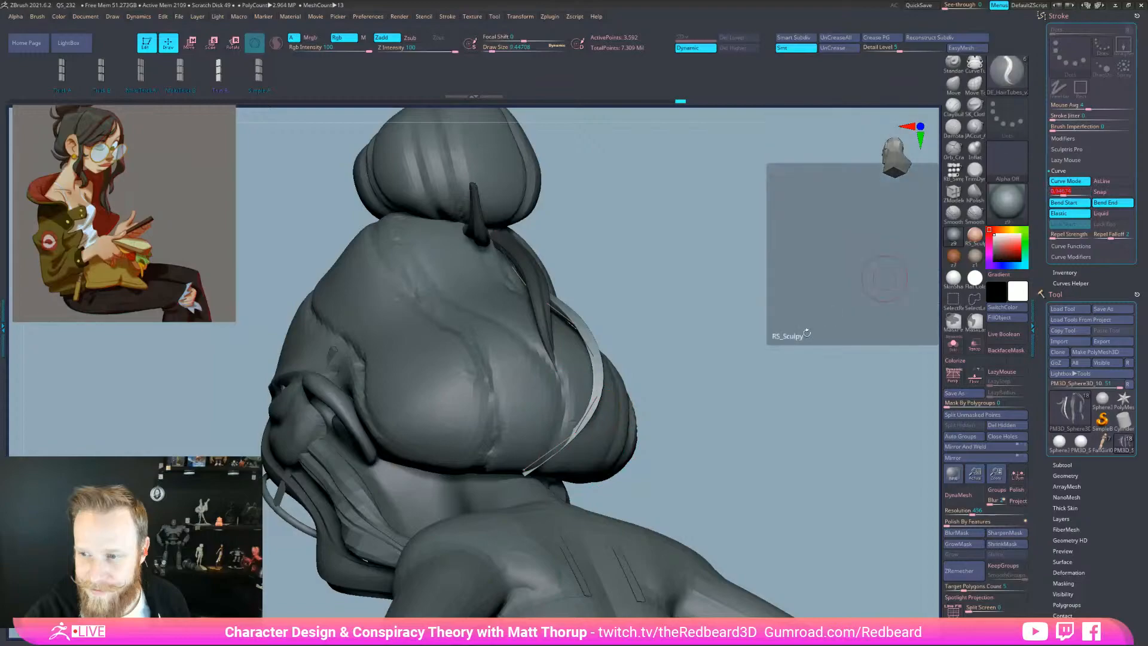
{"action": "left_click_drag", "start_coordinate": [829, 315], "coordinate": [641, 439]}
{"action": "left_click", "coordinate": [542, 475]}
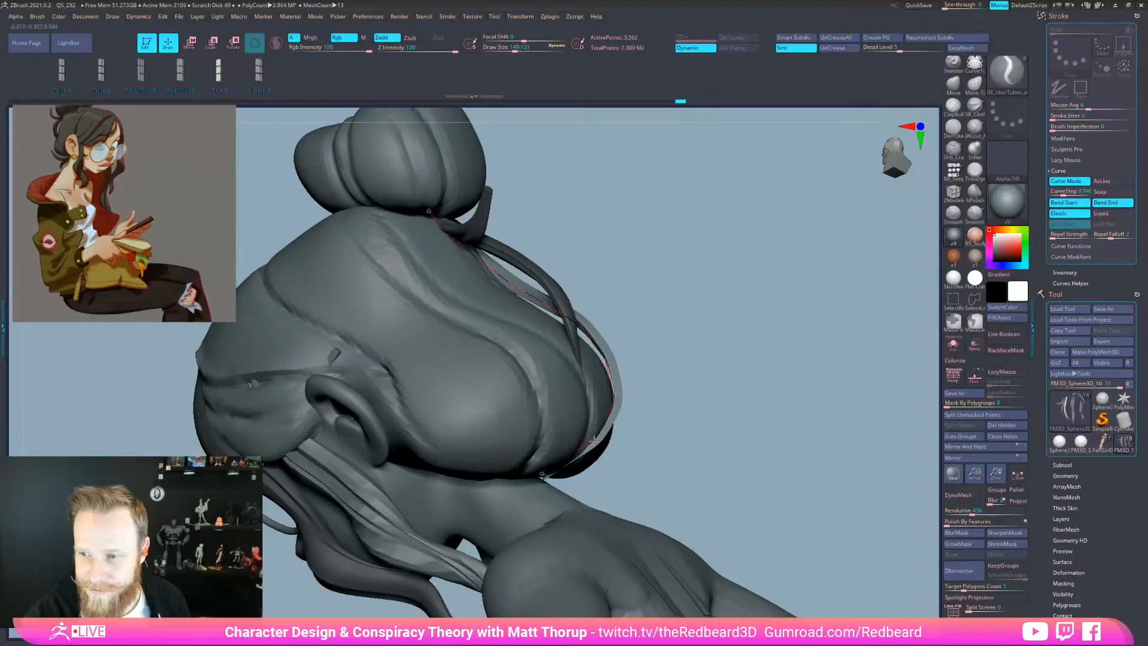
{"action": "left_click", "coordinate": [541, 476]}
{"action": "key", "text": "shift+d"}
{"action": "mouse_move", "coordinate": [788, 497]}
{"action": "left_mouse_down", "text": "alt"}
{"action": "mouse_move", "coordinate": [721, 444]}
{"action": "mouse_move", "coordinate": [712, 504]}
{"action": "mouse_move", "coordinate": [741, 488]}
{"action": "mouse_move", "coordinate": [663, 436]}
{"action": "left_mouse_up", "text": "alt"}
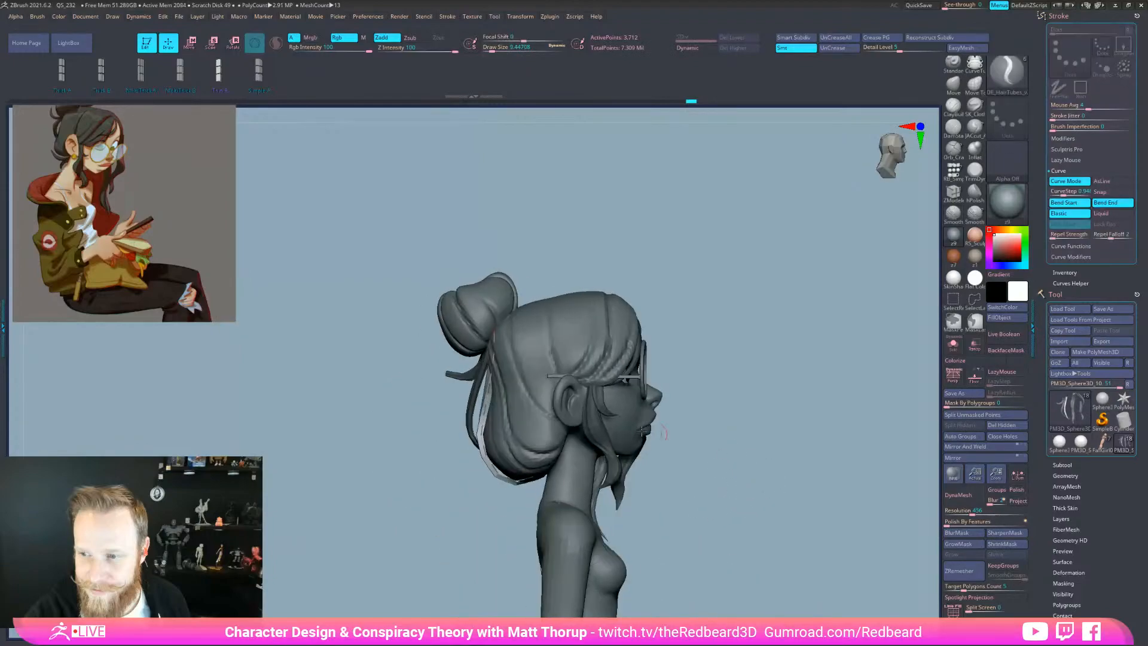
Enlarge Draw Size and drag the strand's curve near the bun, from behind, and at its end
{"action": "key", "text": "s"}
{"action": "left_click", "coordinate": [489, 383]}
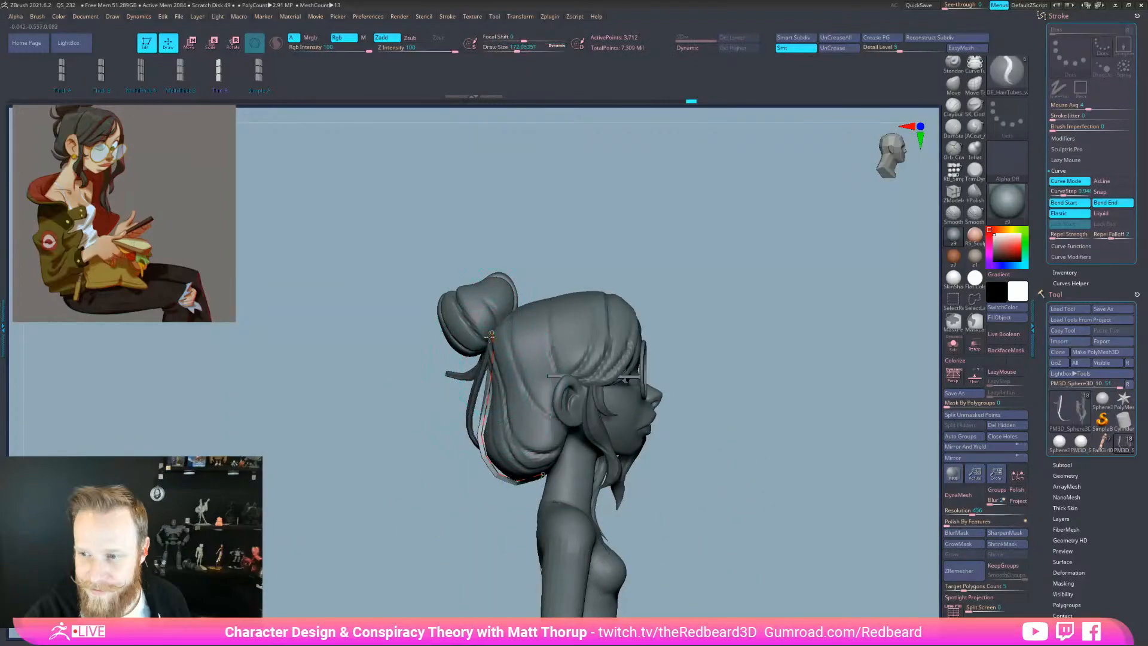
{"action": "left_click_drag", "start_coordinate": [486, 347], "coordinate": [490, 349]}
{"action": "left_click_drag", "start_coordinate": [682, 340], "coordinate": [777, 336]}
{"action": "left_click_drag", "start_coordinate": [692, 379], "coordinate": [665, 390]}
{"action": "left_click_drag", "start_coordinate": [477, 386], "coordinate": [479, 412]}
{"action": "left_click_drag", "start_coordinate": [663, 350], "coordinate": [562, 311]}
{"action": "left_click_drag", "start_coordinate": [593, 256], "coordinate": [562, 309]}
{"action": "left_click_drag", "start_coordinate": [499, 331], "coordinate": [501, 329]}
{"action": "left_click_drag", "start_coordinate": [681, 293], "coordinate": [808, 562]}
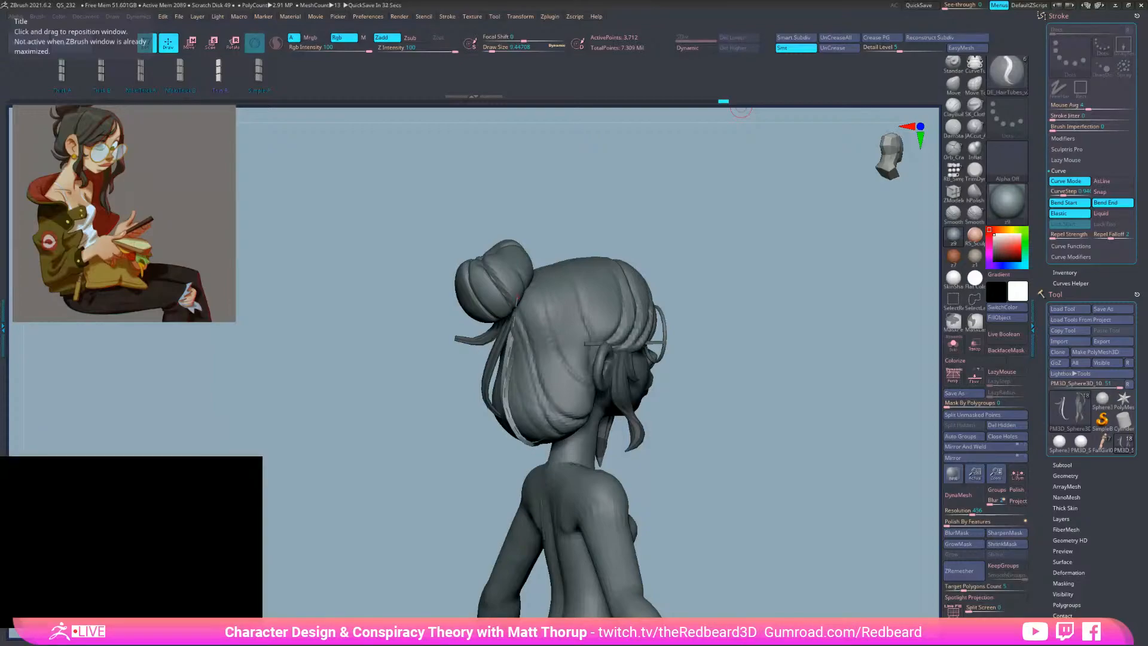
Select the RB_Hair brush from the brush library filtered by R
{"action": "left_click_drag", "start_coordinate": [768, 536], "coordinate": [751, 504]}
{"action": "mouse_move", "coordinate": [756, 413]}
{"action": "left_mouse_down", "text": "shift"}
{"action": "mouse_move", "coordinate": [725, 410]}
{"action": "mouse_move", "coordinate": [741, 420]}
{"action": "mouse_move", "coordinate": [757, 482]}
{"action": "left_mouse_up", "text": "shift"}
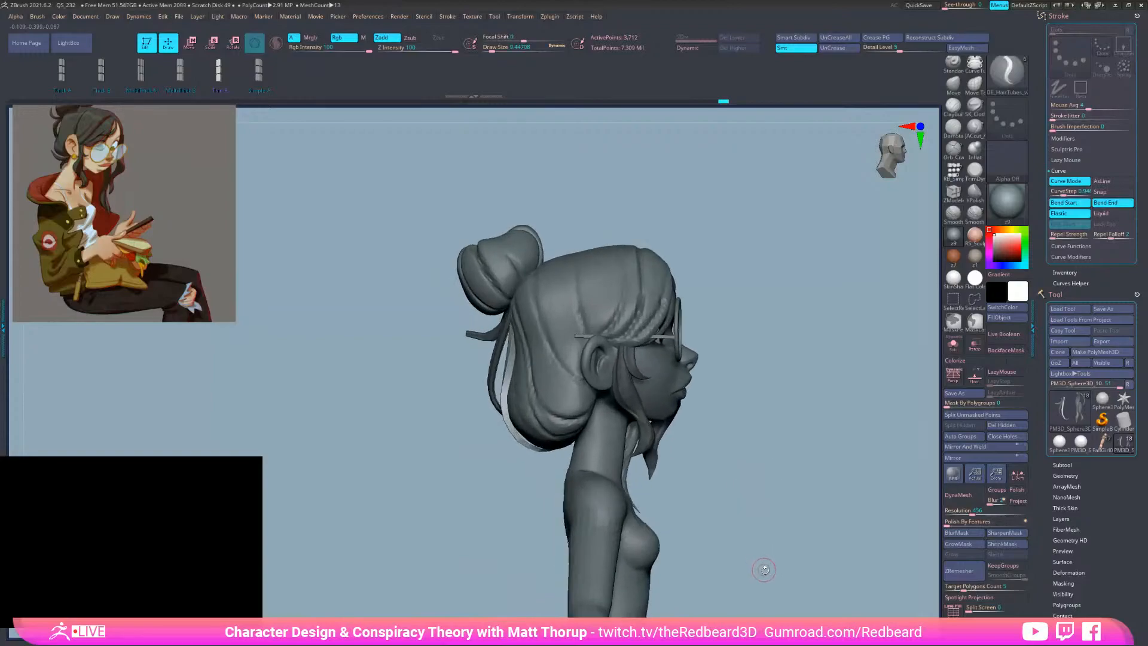
{"action": "left_click_drag", "start_coordinate": [764, 569], "coordinate": [775, 567]}
{"action": "key", "text": "b"}
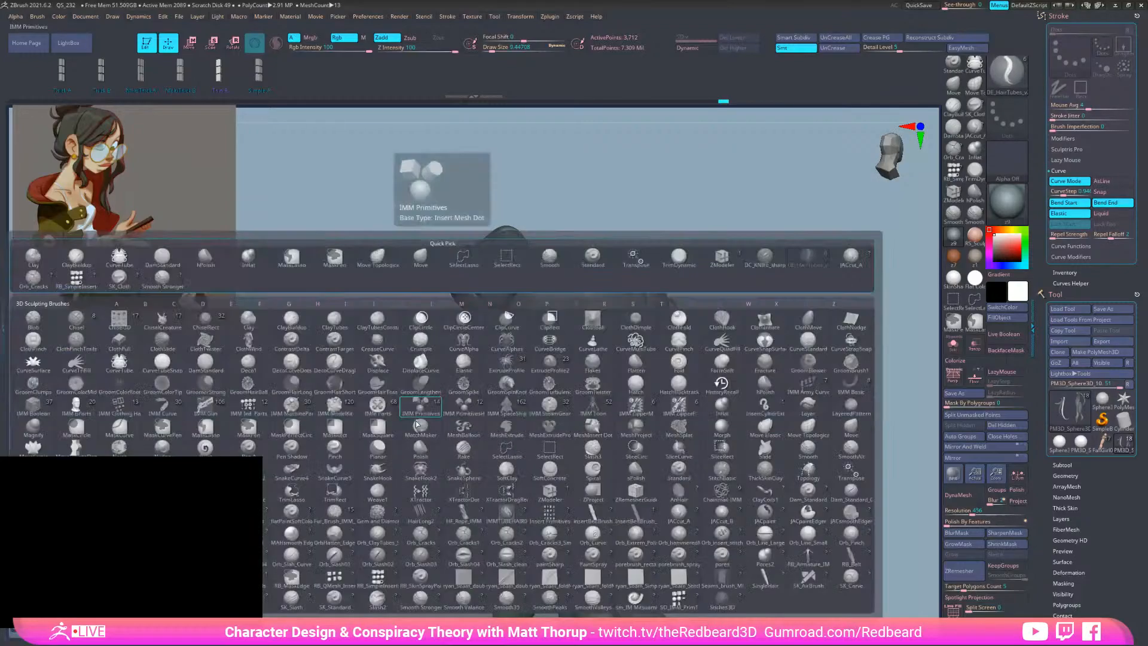
{"action": "key", "text": "r"}
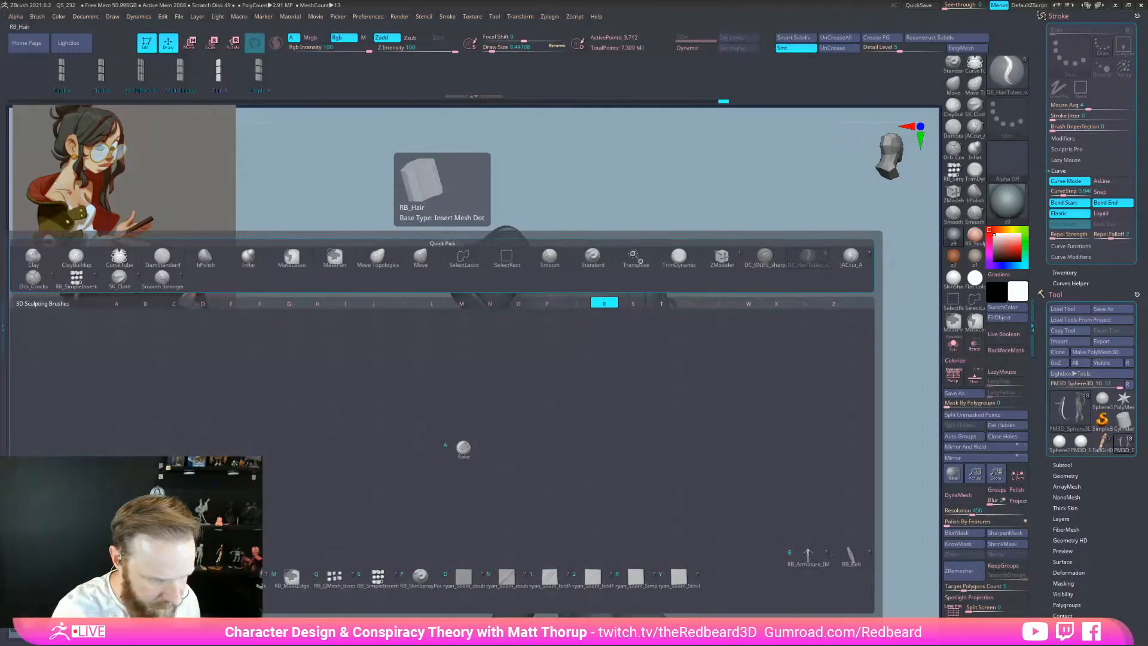
{"action": "left_click", "coordinate": [205, 578]}
Draw a new hair strand curve at the nape of the neck
{"action": "mouse_move", "coordinate": [687, 498]}
{"action": "left_mouse_down"}
{"action": "mouse_move", "coordinate": [712, 515]}
{"action": "mouse_move", "coordinate": [851, 479]}
{"action": "mouse_move", "coordinate": [753, 495]}
{"action": "mouse_move", "coordinate": [744, 431]}
{"action": "mouse_move", "coordinate": [620, 426]}
{"action": "left_mouse_up"}
{"action": "left_click_drag", "start_coordinate": [549, 457], "coordinate": [550, 460]}
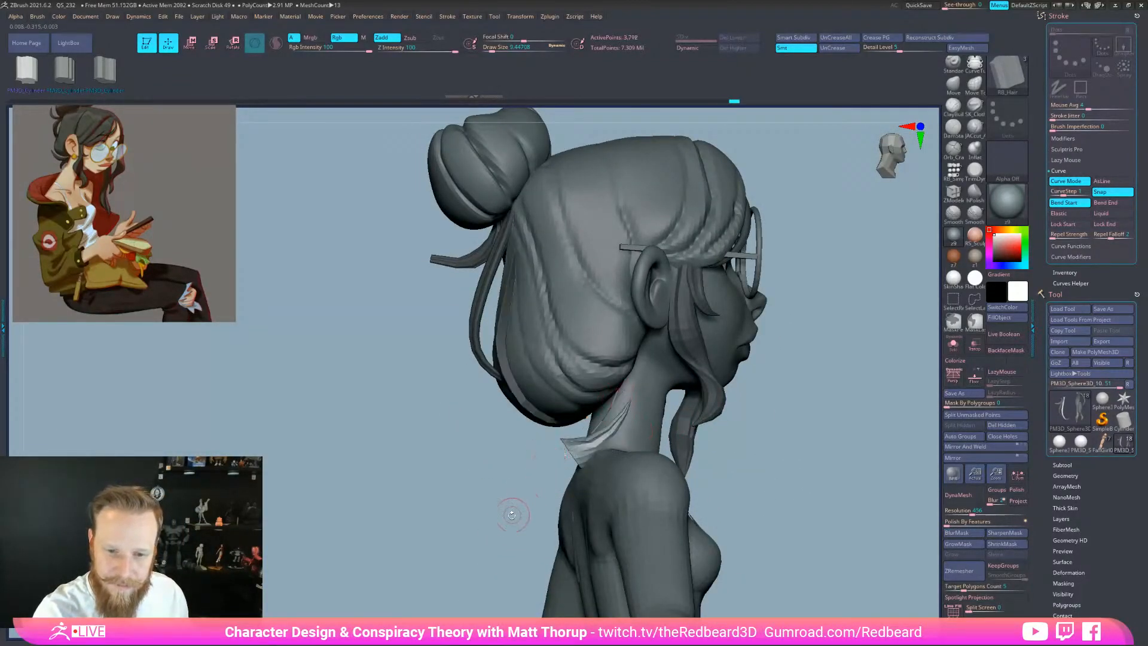
{"action": "left_click_drag", "start_coordinate": [514, 514], "coordinate": [625, 501]}
{"action": "left_click_drag", "start_coordinate": [784, 464], "coordinate": [799, 579]}
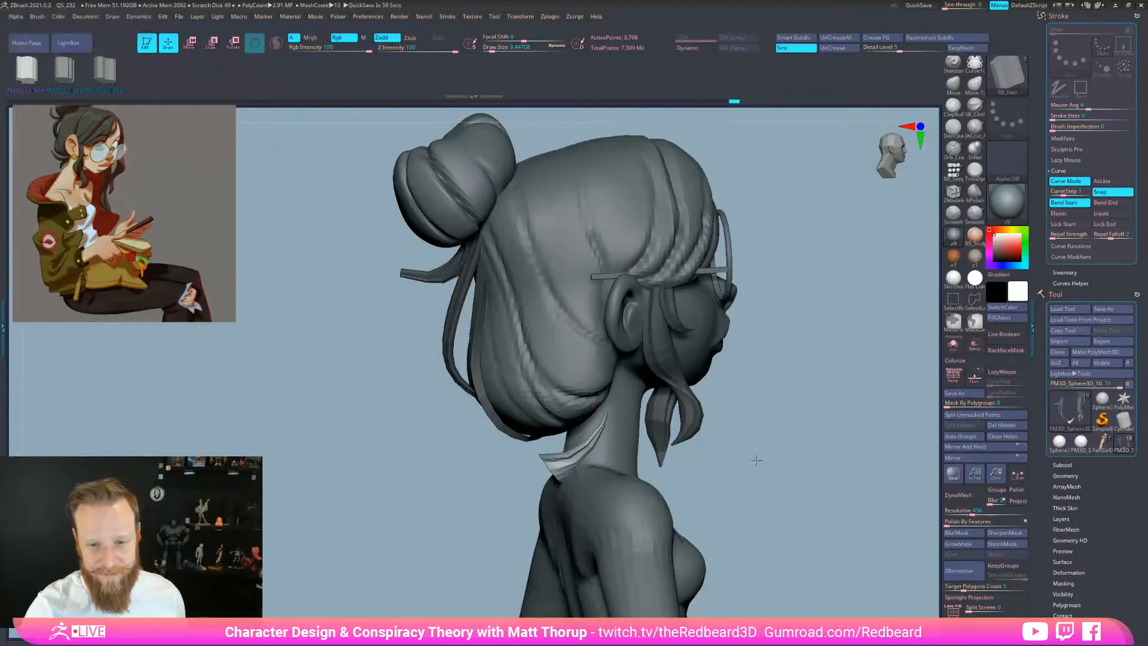
{"action": "left_click_drag", "start_coordinate": [755, 461], "coordinate": [651, 436]}
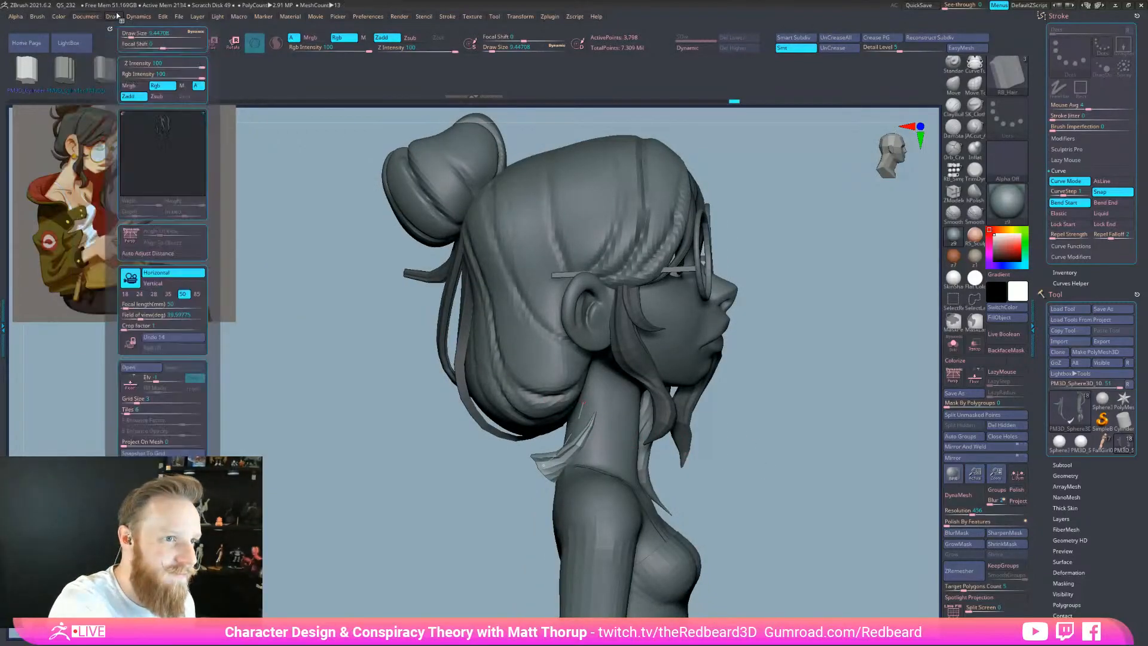
Lower the RB_Hair brush Imbed in the Depth settings from 74 to 7
{"action": "left_click", "coordinate": [58, 16]}
{"action": "mouse_move", "coordinate": [37, 16]}
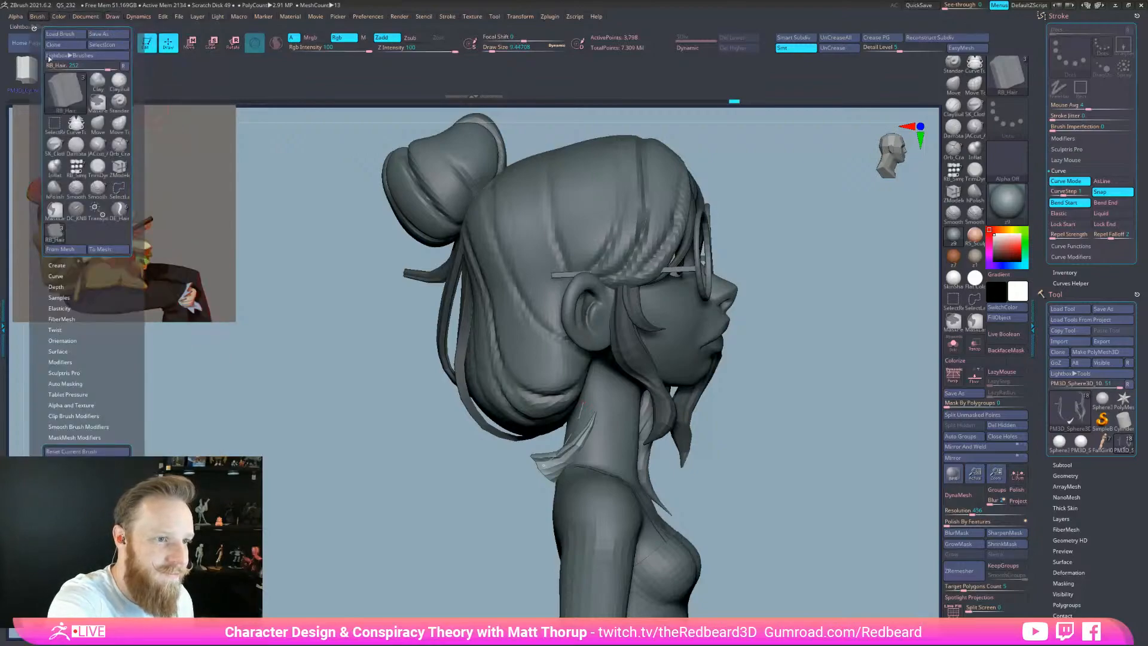
{"action": "left_click", "coordinate": [72, 285]}
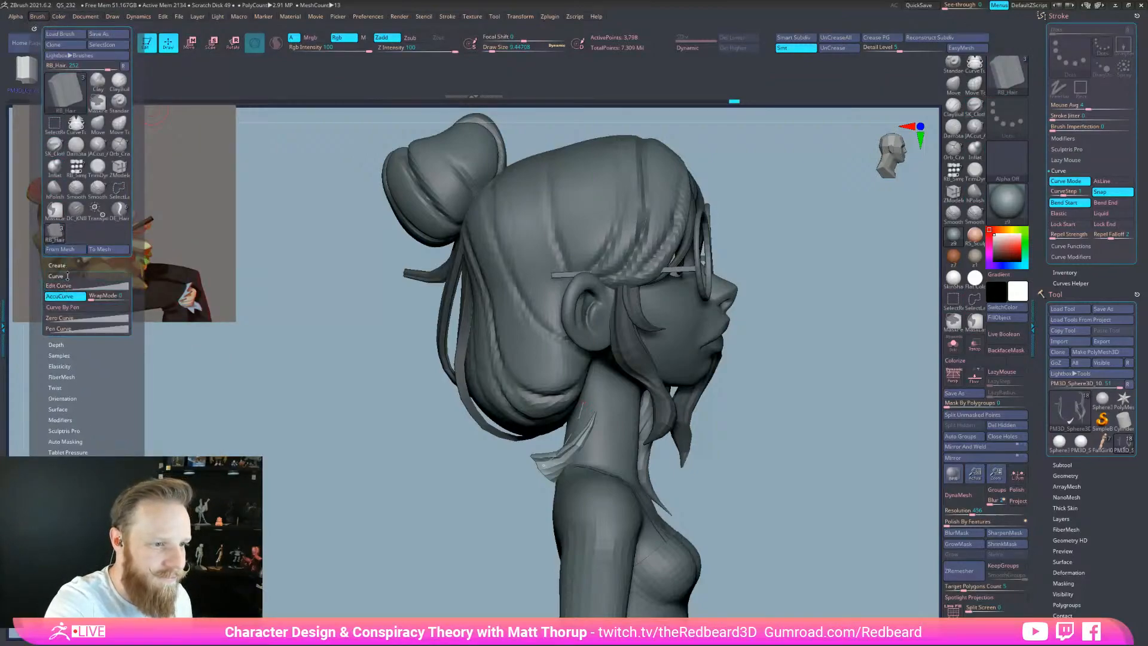
{"action": "left_click", "coordinate": [72, 286]}
{"action": "left_click", "coordinate": [73, 286]}
{"action": "left_click_drag", "start_coordinate": [67, 298], "coordinate": [68, 312]}
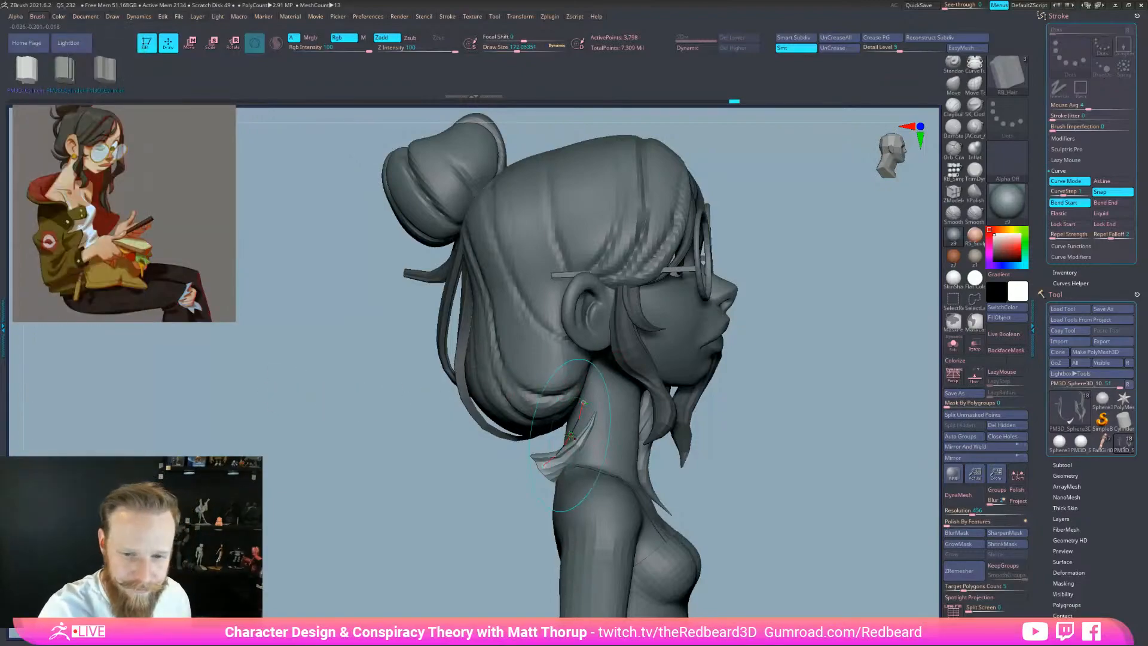
{"action": "left_click_drag", "start_coordinate": [722, 427], "coordinate": [772, 459]}
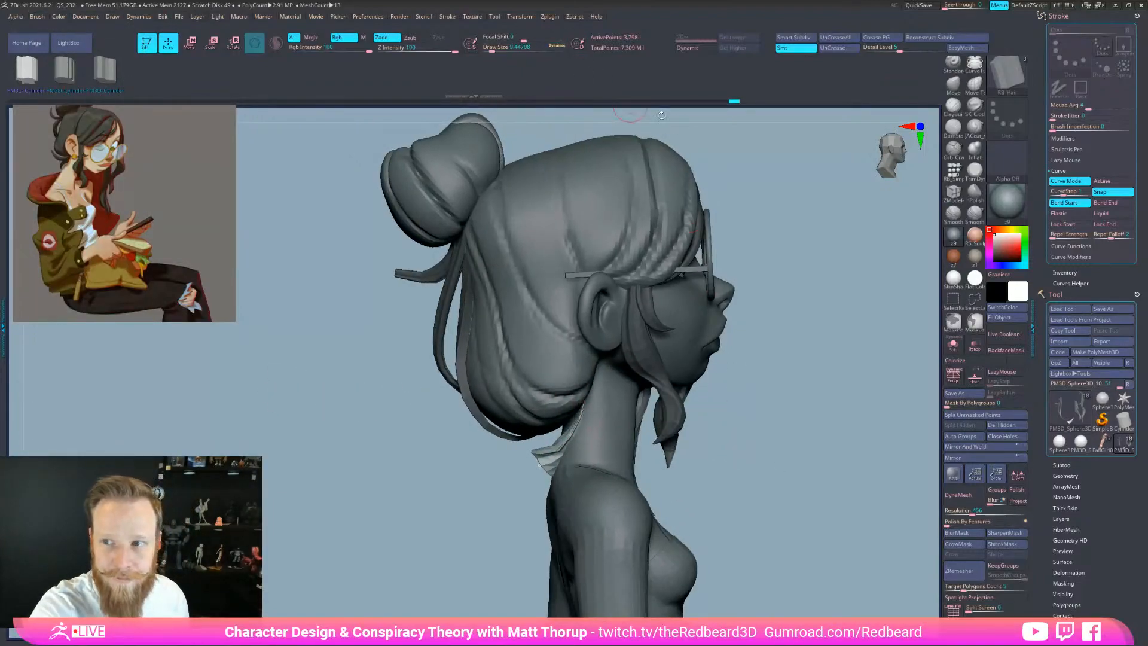
Bend the curve falloff graph so the strand tapers, and apply it to the strand
{"action": "left_click", "coordinate": [1094, 256]}
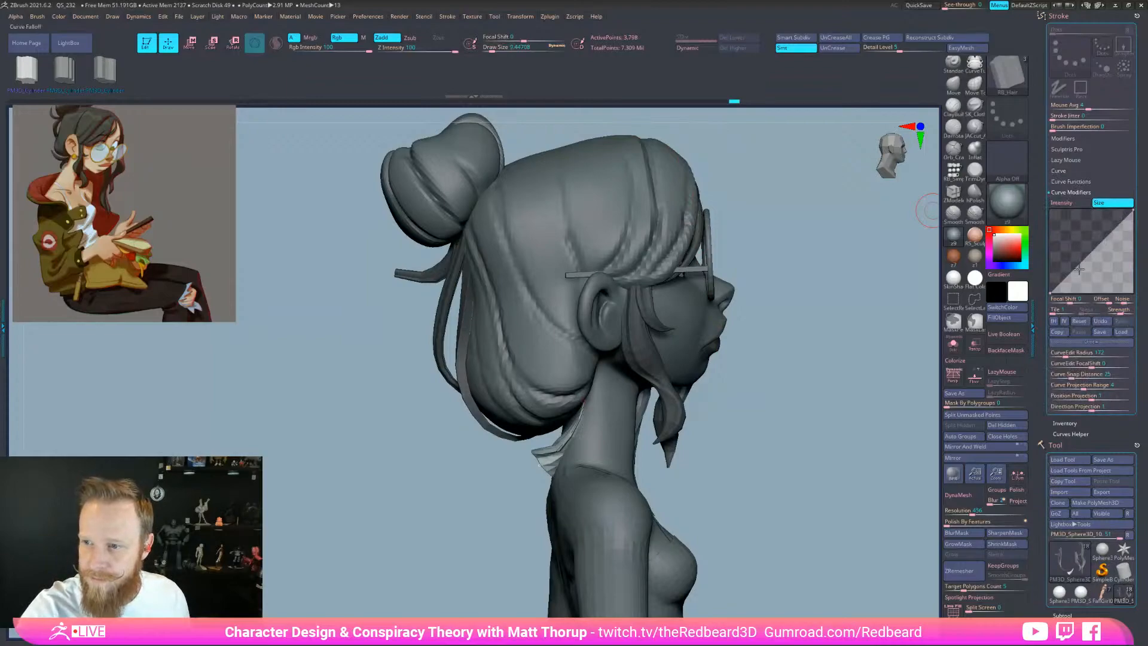
{"action": "left_click", "coordinate": [1063, 321]}
{"action": "left_click_drag", "start_coordinate": [1070, 299], "coordinate": [1078, 300]}
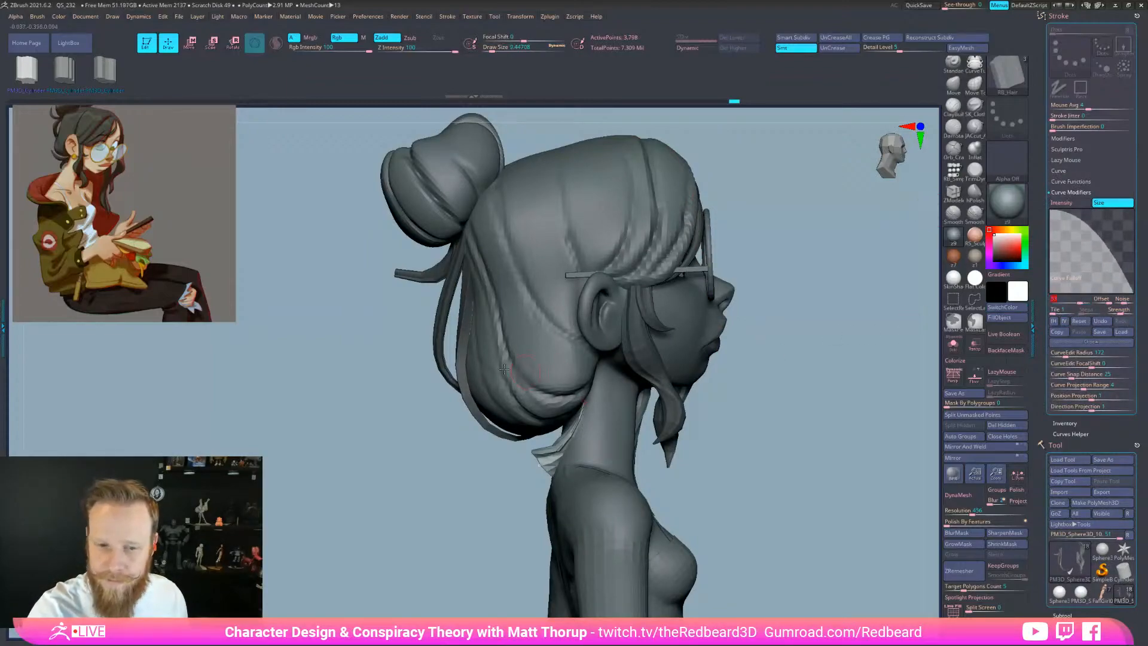
{"action": "left_click", "coordinate": [565, 444]}
Make the strand thinner, tuck its root under the hair, and pull its tip down and out
{"action": "key", "text": "s"}
{"action": "left_click_drag", "start_coordinate": [585, 404], "coordinate": [580, 379]}
{"action": "left_click_drag", "start_coordinate": [540, 464], "coordinate": [538, 441]}
{"action": "key", "text": "s"}
{"action": "left_click_drag", "start_coordinate": [540, 442], "coordinate": [505, 476]}
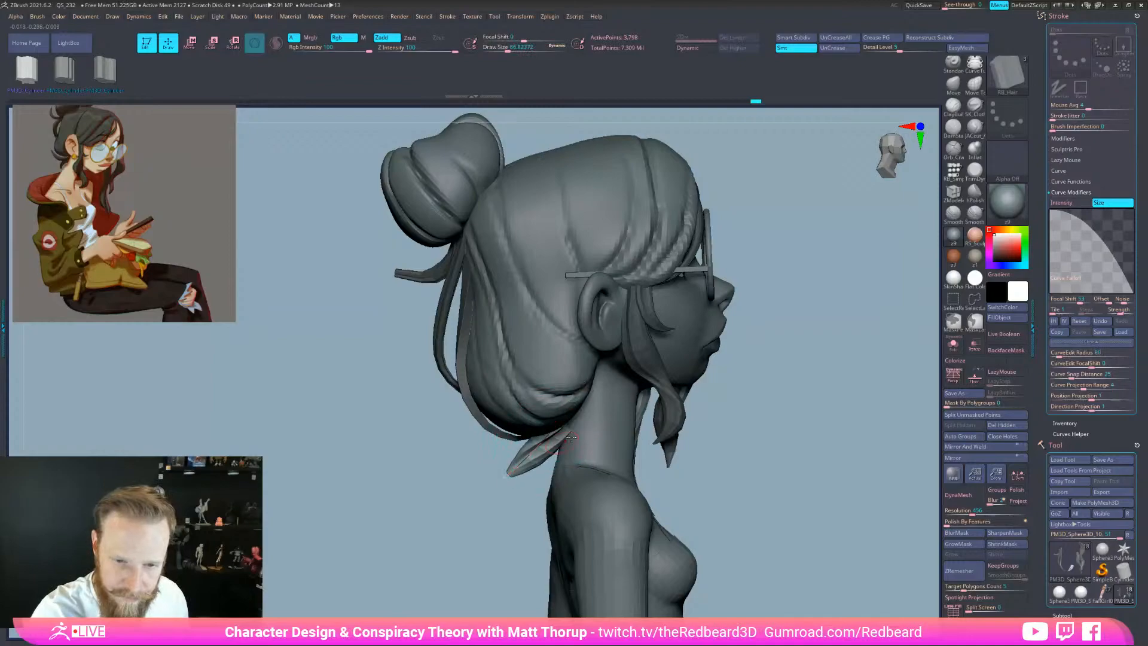
{"action": "left_click", "coordinate": [1059, 170]}
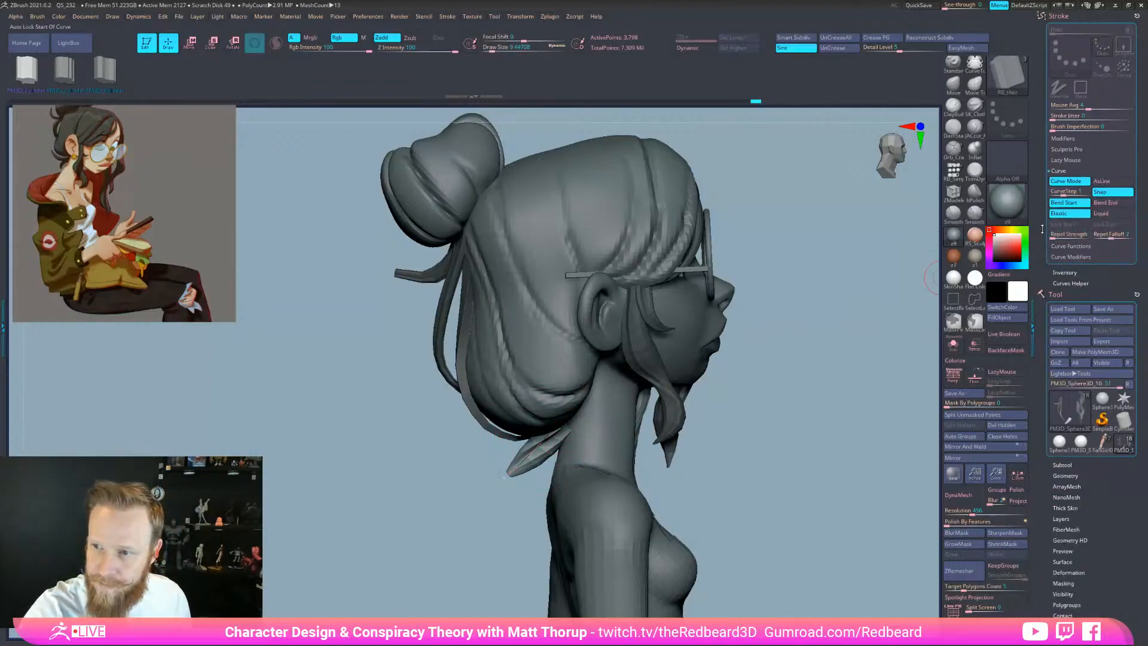
Lift the nape strand's root under the hair and pull its tip down, Draw Size back at 9.4
{"action": "left_click_drag", "start_coordinate": [562, 417], "coordinate": [576, 386]}
{"action": "left_click_drag", "start_coordinate": [537, 430], "coordinate": [502, 478]}
{"action": "right_click_drag", "start_coordinate": [478, 484], "coordinate": [549, 495]}
{"action": "key", "text": "s"}
{"action": "left_click", "coordinate": [546, 418]}
{"action": "left_click_drag", "start_coordinate": [537, 426], "coordinate": [556, 436]}
{"action": "key", "text": "s"}
{"action": "left_click", "coordinate": [477, 487]}
Reshape the nape strand at Draw Size about 100, then 80, nudging its middle left
{"action": "right_click_drag", "start_coordinate": [734, 460], "coordinate": [663, 458]}
{"action": "key", "text": "s"}
{"action": "left_click", "coordinate": [645, 390]}
{"action": "left_click_drag", "start_coordinate": [638, 397], "coordinate": [627, 387]}
{"action": "key", "text": "s"}
{"action": "left_click", "coordinate": [605, 429]}
{"action": "left_click_drag", "start_coordinate": [593, 455], "coordinate": [550, 482]}
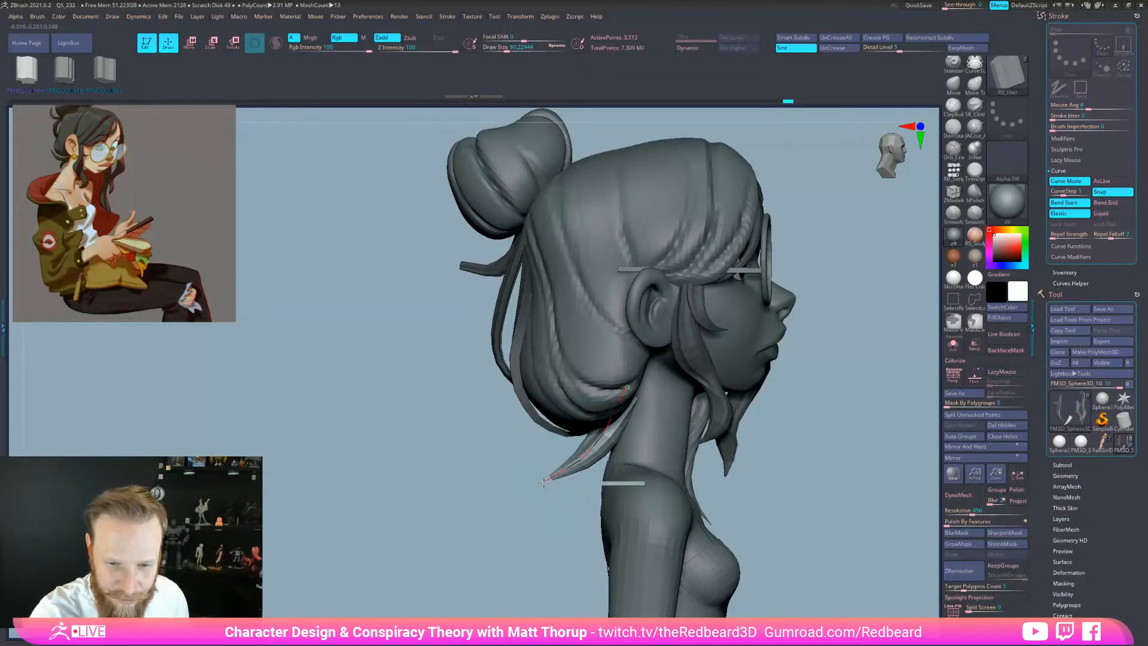
Rebuild the strand at a smaller size, then raise its root and lower its tip slightly
{"action": "mouse_move", "coordinate": [560, 519]}
{"action": "right_mouse_down", "text": "shift"}
{"action": "mouse_move", "coordinate": [809, 541]}
{"action": "mouse_move", "coordinate": [763, 505]}
{"action": "right_mouse_up", "text": "shift"}
{"action": "key", "text": "s"}
{"action": "left_click", "coordinate": [761, 505]}
{"action": "left_click", "coordinate": [583, 473]}
{"action": "right_click_drag", "start_coordinate": [867, 446], "coordinate": [681, 436]}
{"action": "left_click_drag", "start_coordinate": [600, 437], "coordinate": [604, 438]}
{"action": "left_click_drag", "start_coordinate": [626, 390], "coordinate": [623, 384]}
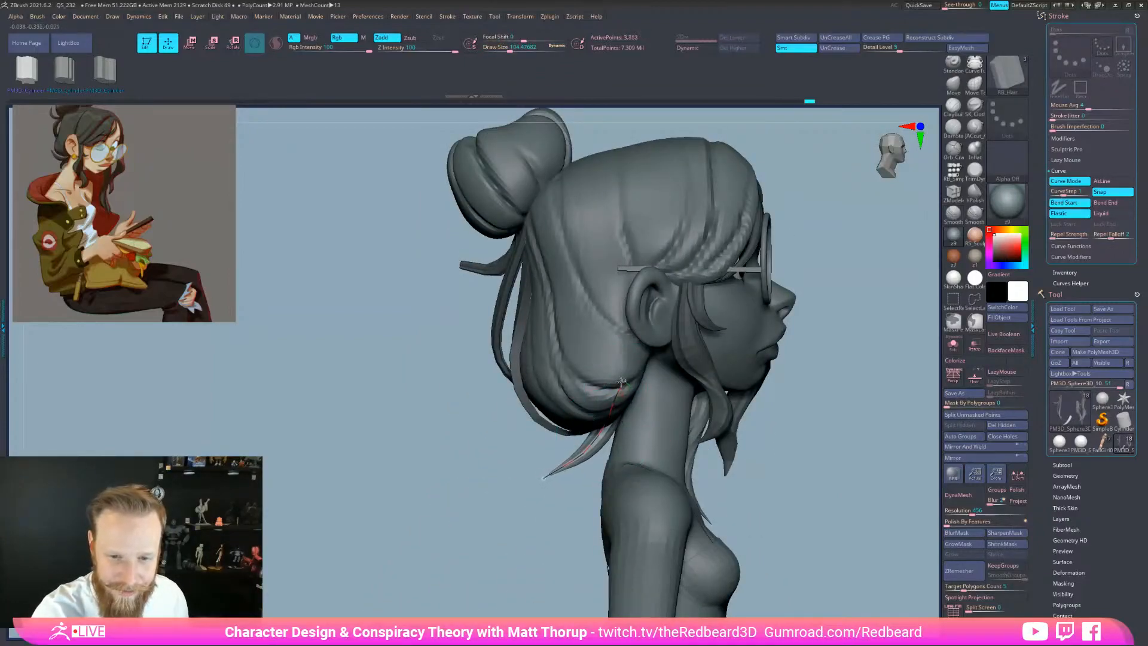
{"action": "left_click_drag", "start_coordinate": [565, 465], "coordinate": [566, 471]}
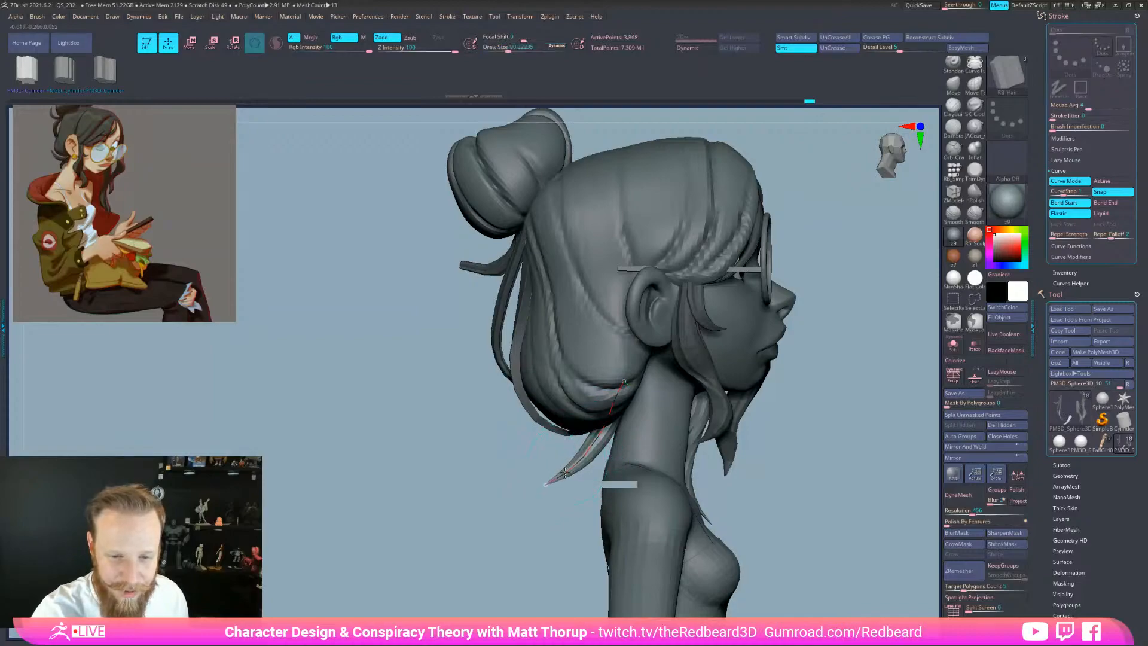
Redraw the nape strand along its curve, nudge it left, and rebuild at size about 124
{"action": "left_click_drag", "start_coordinate": [550, 514], "coordinate": [694, 515]}
{"action": "left_click_drag", "start_coordinate": [571, 447], "coordinate": [577, 461]}
{"action": "left_click_drag", "start_coordinate": [681, 464], "coordinate": [541, 476]}
{"action": "left_click_drag", "start_coordinate": [548, 518], "coordinate": [688, 516]}
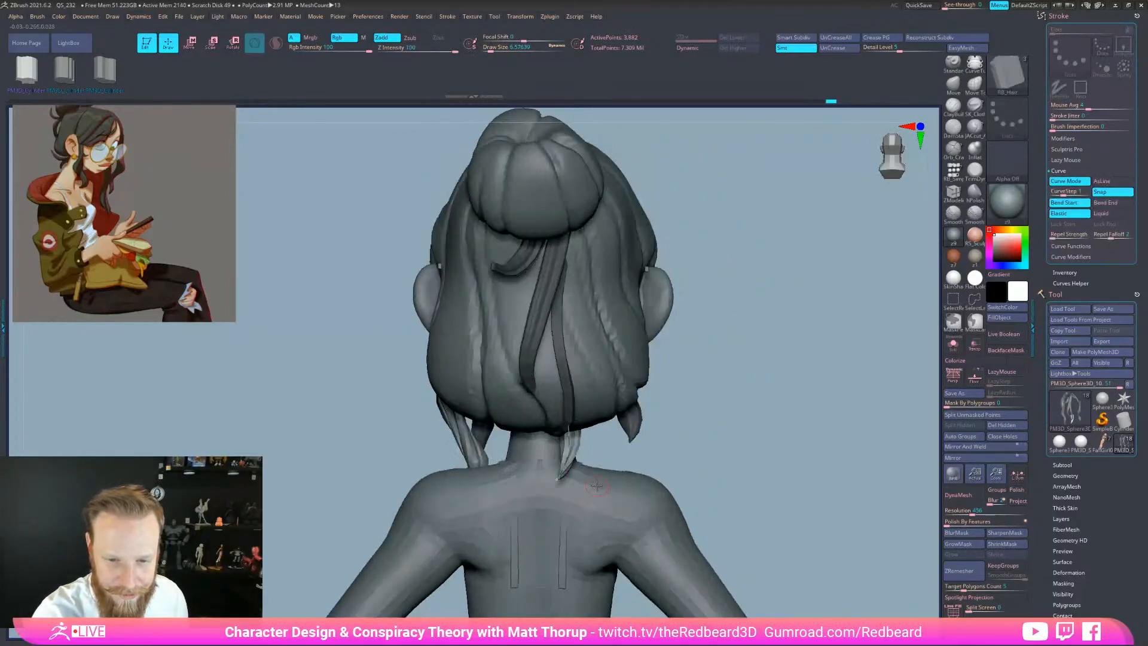
{"action": "key", "text": "s"}
{"action": "left_click_drag", "start_coordinate": [569, 456], "coordinate": [575, 457]}
{"action": "left_click", "coordinate": [575, 456]}
{"action": "left_click_drag", "start_coordinate": [562, 387], "coordinate": [557, 389]}
{"action": "key", "text": "s"}
{"action": "left_click_drag", "start_coordinate": [573, 450], "coordinate": [567, 450]}
{"action": "left_click", "coordinate": [572, 446]}
Enlarge the strand size to about 228 and check the neck from the back and right side
{"action": "left_click_drag", "start_coordinate": [652, 441], "coordinate": [604, 412]}
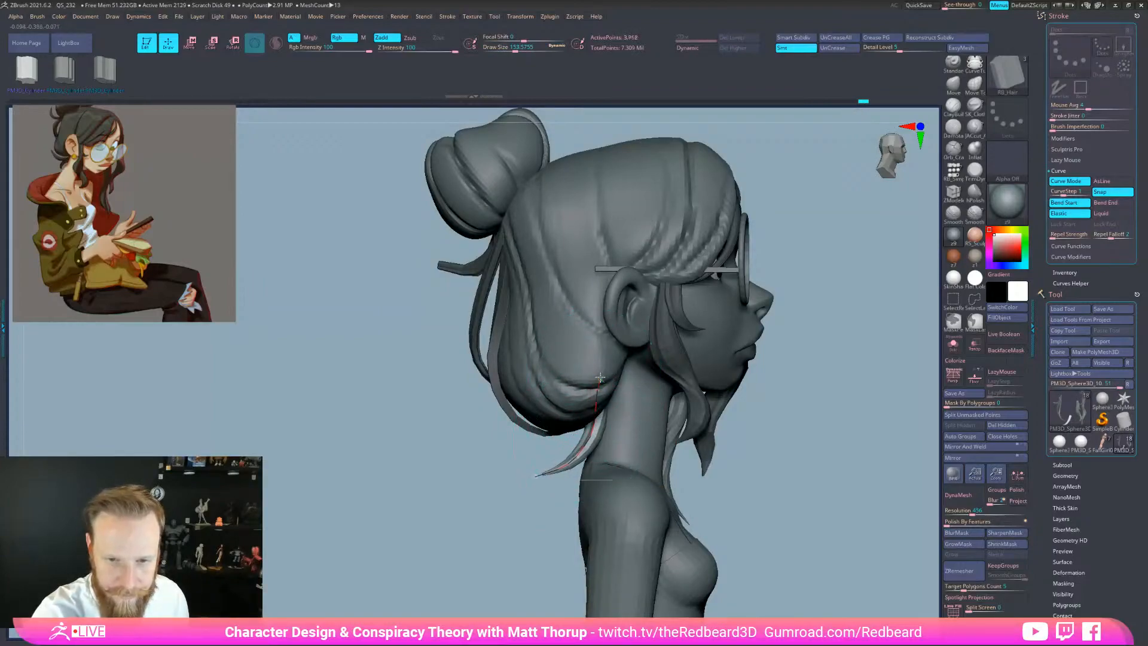
{"action": "left_click_drag", "start_coordinate": [604, 374], "coordinate": [604, 378]}
{"action": "left_click_drag", "start_coordinate": [508, 482], "coordinate": [628, 477]}
{"action": "key", "text": "s"}
{"action": "left_click_drag", "start_coordinate": [561, 399], "coordinate": [579, 376]}
{"action": "left_click_drag", "start_coordinate": [641, 414], "coordinate": [658, 565]}
{"action": "left_click_drag", "start_coordinate": [764, 522], "coordinate": [801, 513], "text": "alt"}
Switch the strand to the third cylinder mesh, try nape strands, and undo both attempts
{"action": "left_click", "coordinate": [106, 71]}
{"action": "mouse_move", "coordinate": [711, 465]}
{"action": "left_mouse_down"}
{"action": "mouse_move", "coordinate": [853, 470]}
{"action": "mouse_move", "coordinate": [710, 453]}
{"action": "left_mouse_up"}
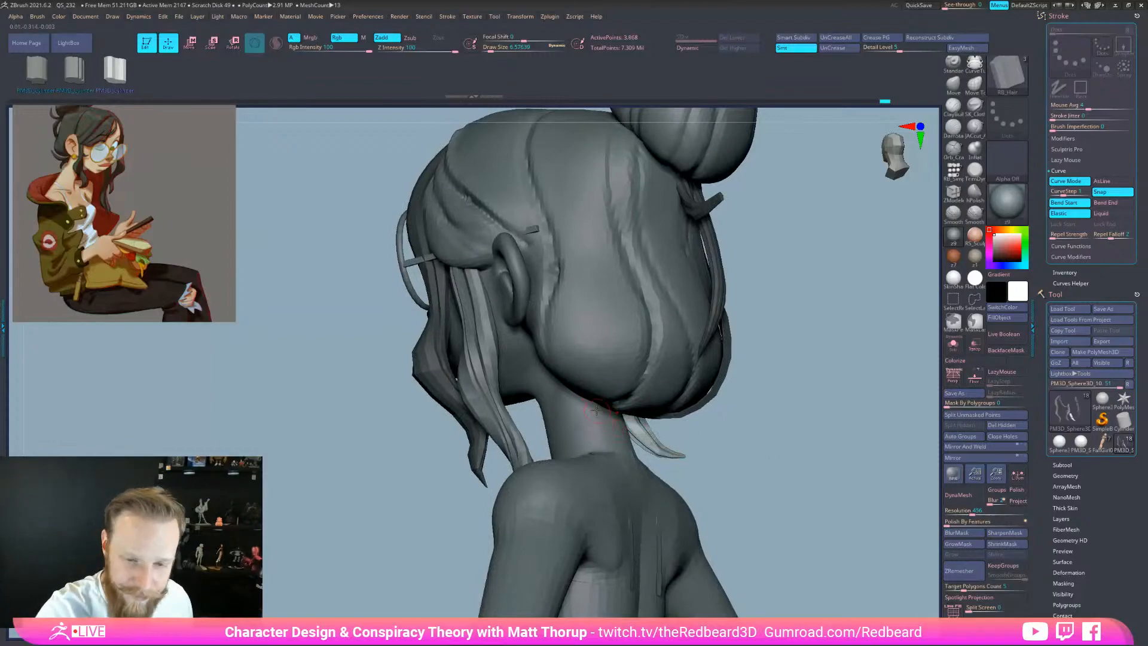
{"action": "left_click_drag", "start_coordinate": [649, 432], "coordinate": [706, 472]}
{"action": "mouse_move", "coordinate": [802, 467]}
{"action": "left_mouse_down"}
{"action": "mouse_move", "coordinate": [785, 476]}
{"action": "mouse_move", "coordinate": [840, 479]}
{"action": "left_mouse_up"}
{"action": "left_click_drag", "start_coordinate": [725, 404], "coordinate": [734, 443]}
{"action": "left_click_drag", "start_coordinate": [712, 434], "coordinate": [632, 388]}
{"action": "mouse_move", "coordinate": [755, 465]}
{"action": "left_mouse_down"}
{"action": "mouse_move", "coordinate": [678, 457]}
{"action": "mouse_move", "coordinate": [780, 444]}
{"action": "mouse_move", "coordinate": [701, 436]}
{"action": "mouse_move", "coordinate": [772, 434]}
{"action": "mouse_move", "coordinate": [688, 440]}
{"action": "left_mouse_up"}
{"action": "key", "text": "ctrl+z"}
{"action": "key", "text": "ctrl+z"}
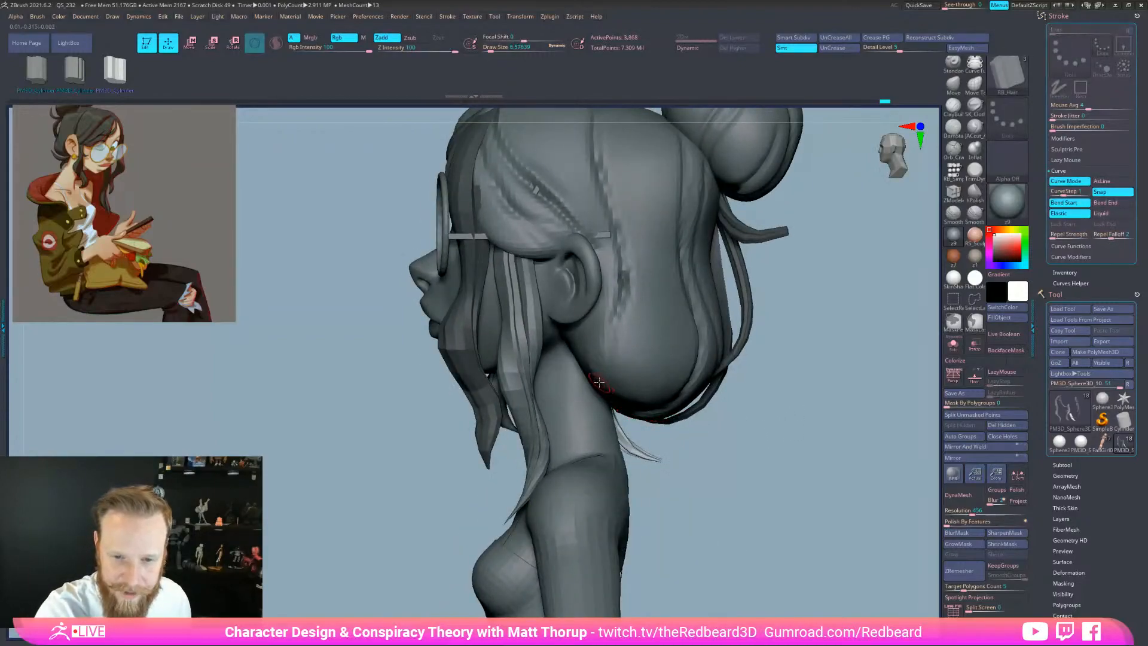
{"action": "left_click_drag", "start_coordinate": [593, 392], "coordinate": [624, 421]}
{"action": "mouse_move", "coordinate": [703, 445]}
{"action": "left_mouse_down"}
{"action": "mouse_move", "coordinate": [667, 449]}
{"action": "mouse_move", "coordinate": [798, 458]}
{"action": "left_mouse_up"}
{"action": "key", "text": "ctrl+z"}
Move the neck strand up under the bun and straighten its hooked tip at size 5
{"action": "left_click_drag", "start_coordinate": [594, 414], "coordinate": [585, 385]}
{"action": "key", "text": "["}
{"action": "left_click_drag", "start_coordinate": [649, 478], "coordinate": [618, 428]}
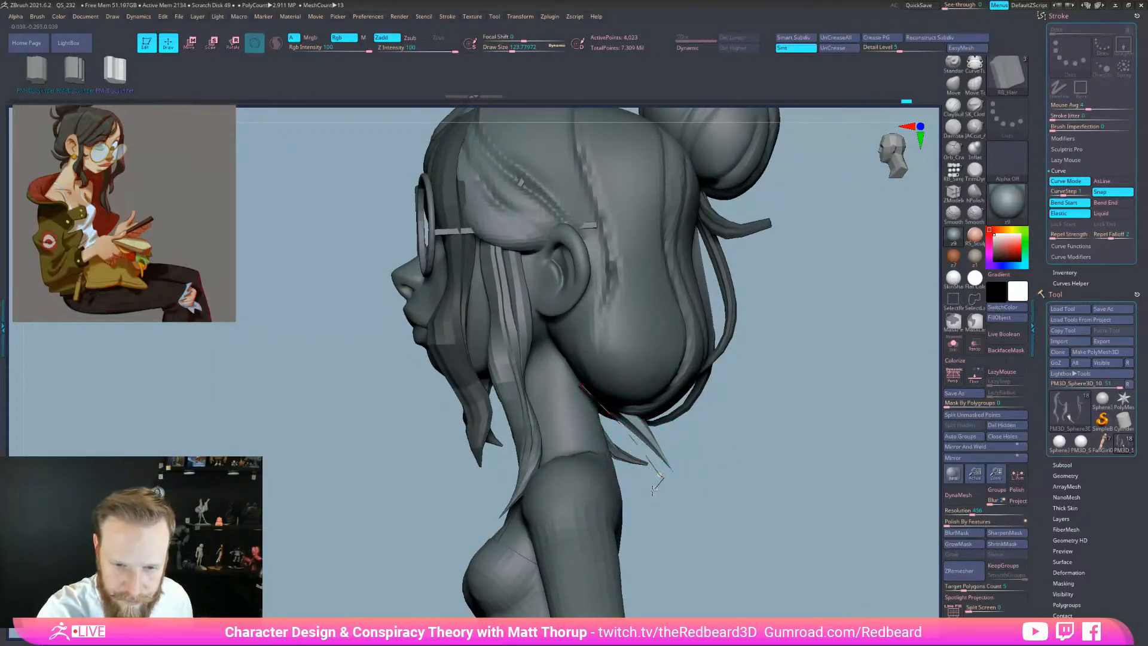
{"action": "left_click_drag", "start_coordinate": [656, 487], "coordinate": [636, 466]}
{"action": "key", "text": "s"}
{"action": "mouse_move", "coordinate": [735, 450]}
{"action": "left_mouse_down"}
{"action": "mouse_move", "coordinate": [719, 464]}
{"action": "mouse_move", "coordinate": [740, 461]}
{"action": "mouse_move", "coordinate": [726, 460]}
{"action": "left_mouse_up"}
{"action": "left_click", "coordinate": [641, 473]}
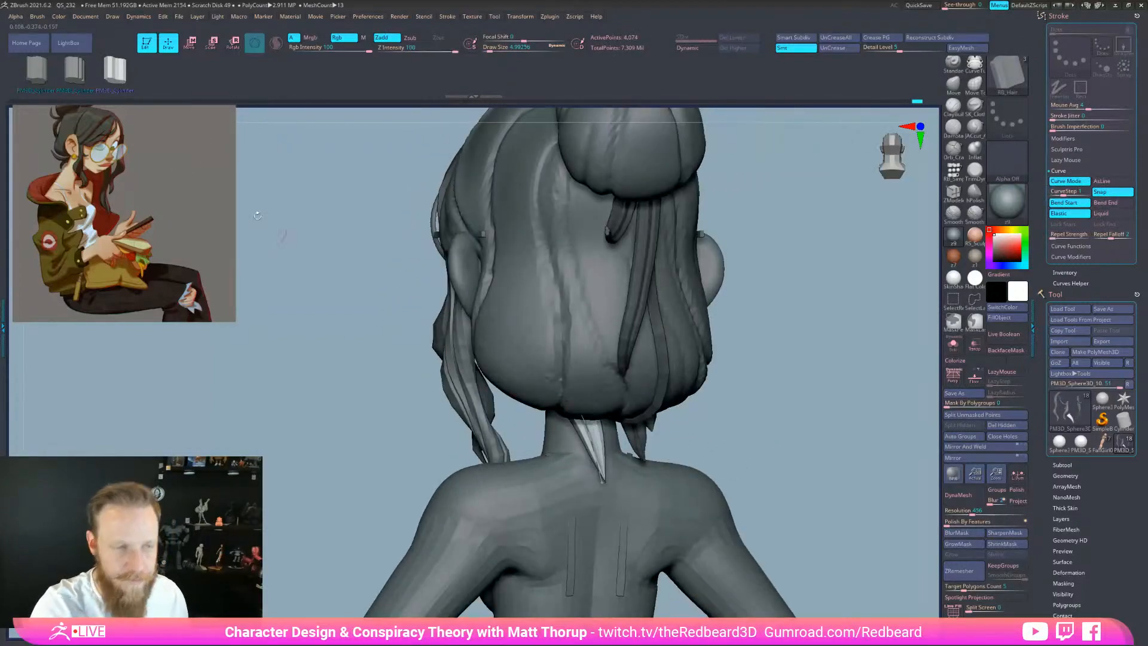
Refresh the neck strand and slide it to the right
{"action": "left_click", "coordinate": [37, 16]}
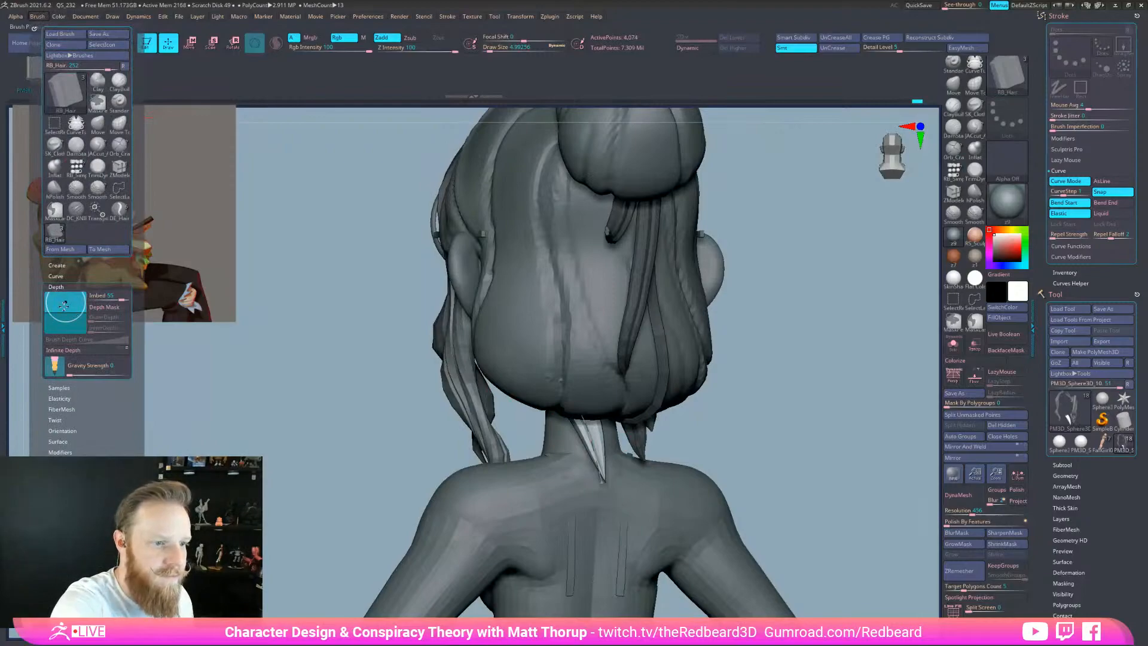
{"action": "left_click", "coordinate": [592, 439]}
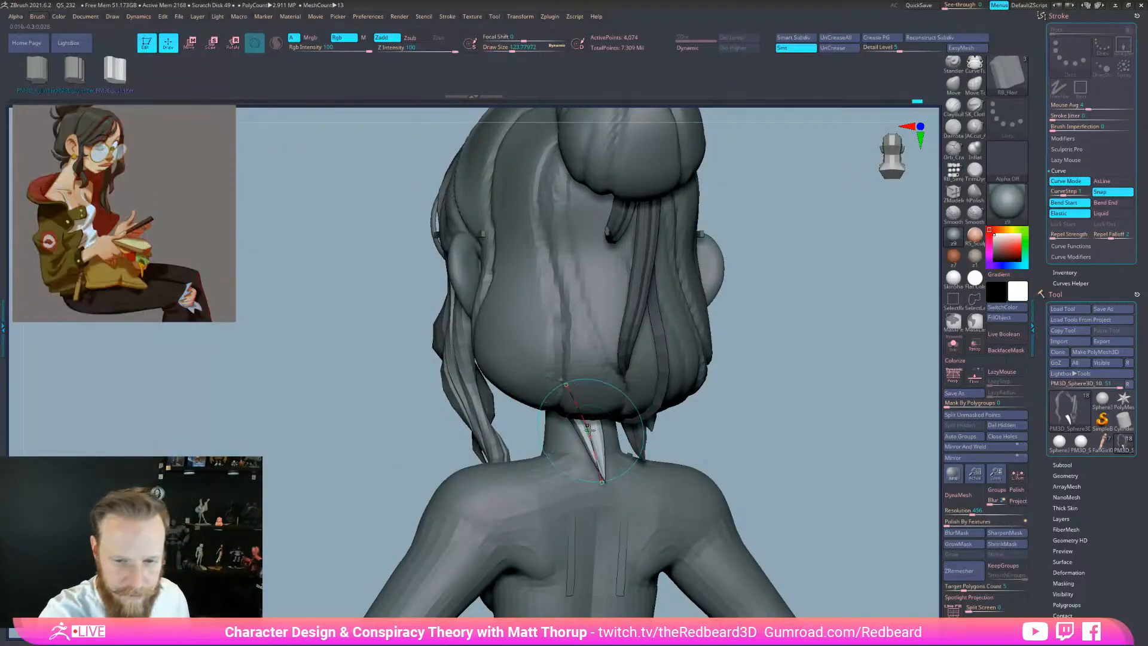
{"action": "left_click_drag", "start_coordinate": [781, 451], "coordinate": [732, 452]}
{"action": "left_click_drag", "start_coordinate": [598, 456], "coordinate": [623, 459]}
Rebuild the neck strand thinner at a brush size of about 149
{"action": "left_click_drag", "start_coordinate": [711, 429], "coordinate": [753, 430], "text": "shift"}
{"action": "key", "text": "s"}
{"action": "left_click_drag", "start_coordinate": [525, 433], "coordinate": [526, 431]}
{"action": "key", "text": "ctrl+z"}
{"action": "key", "text": "s"}
{"action": "left_click", "coordinate": [527, 425]}
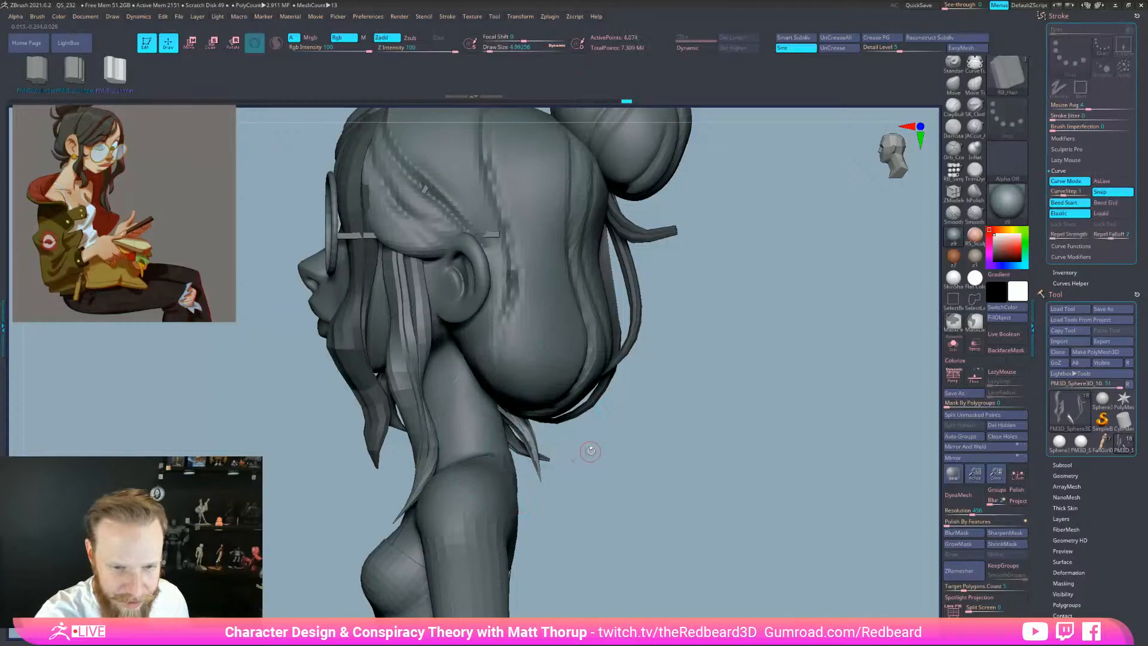
{"action": "key", "text": "ctrl+z"}
{"action": "left_click_drag", "start_coordinate": [669, 413], "coordinate": [674, 452], "text": "alt"}
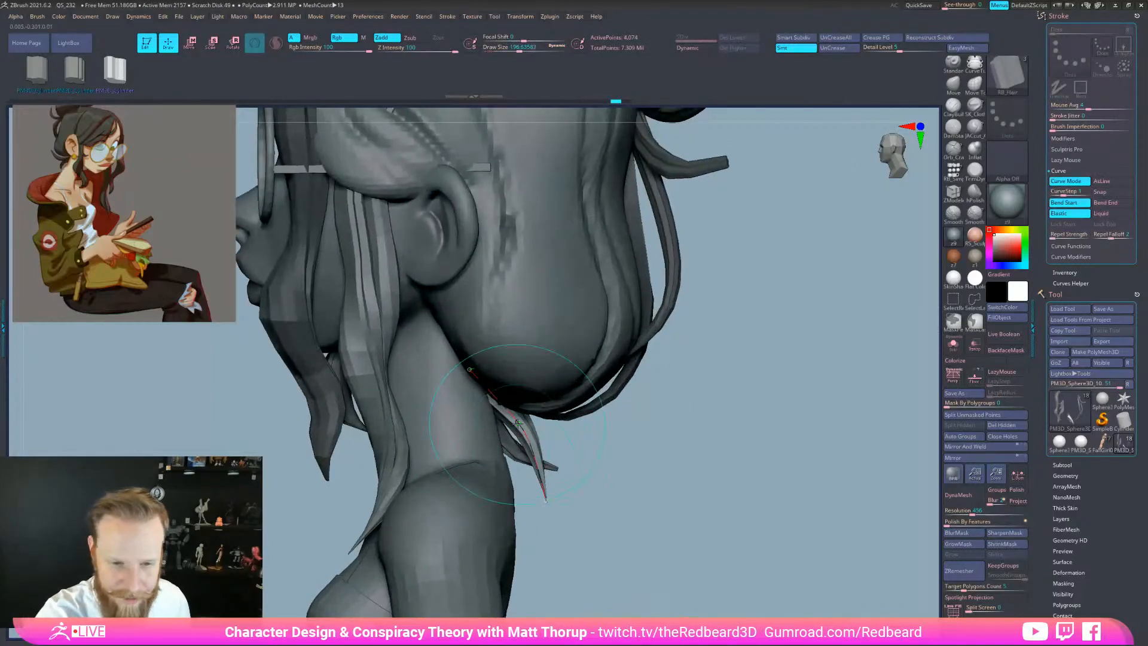
{"action": "key", "text": "s"}
{"action": "left_click_drag", "start_coordinate": [525, 448], "coordinate": [521, 449]}
{"action": "left_click", "coordinate": [527, 437]}
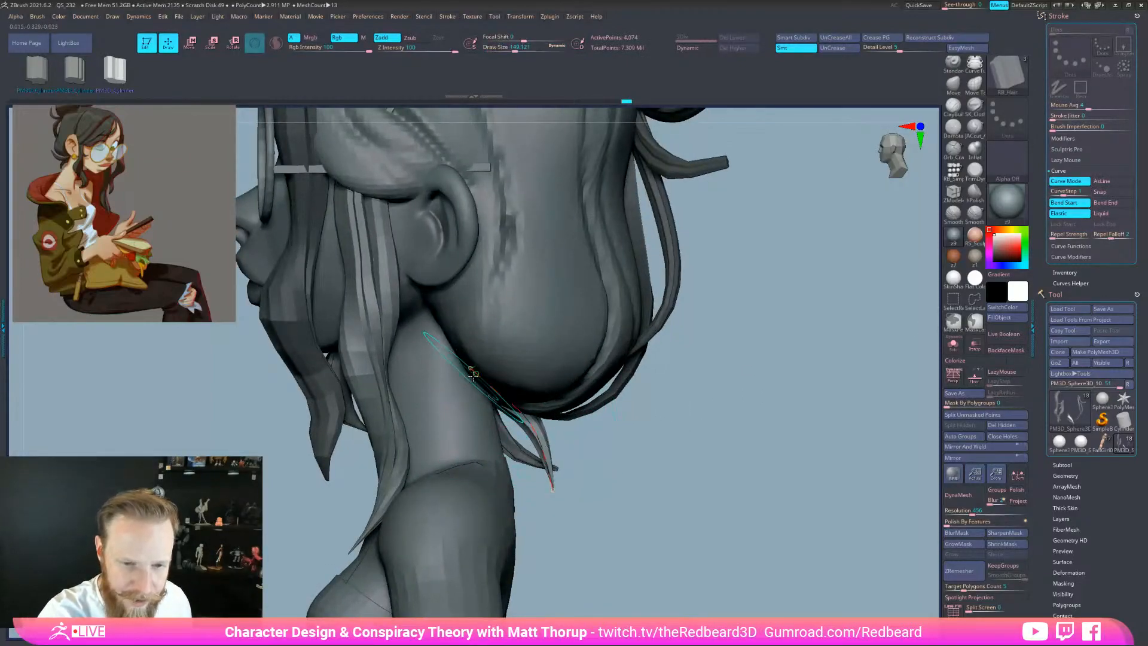
Move the strand's root up and left, shift its tip right, and raise it
{"action": "left_click_drag", "start_coordinate": [468, 368], "coordinate": [465, 364]}
{"action": "left_click_drag", "start_coordinate": [611, 420], "coordinate": [515, 439]}
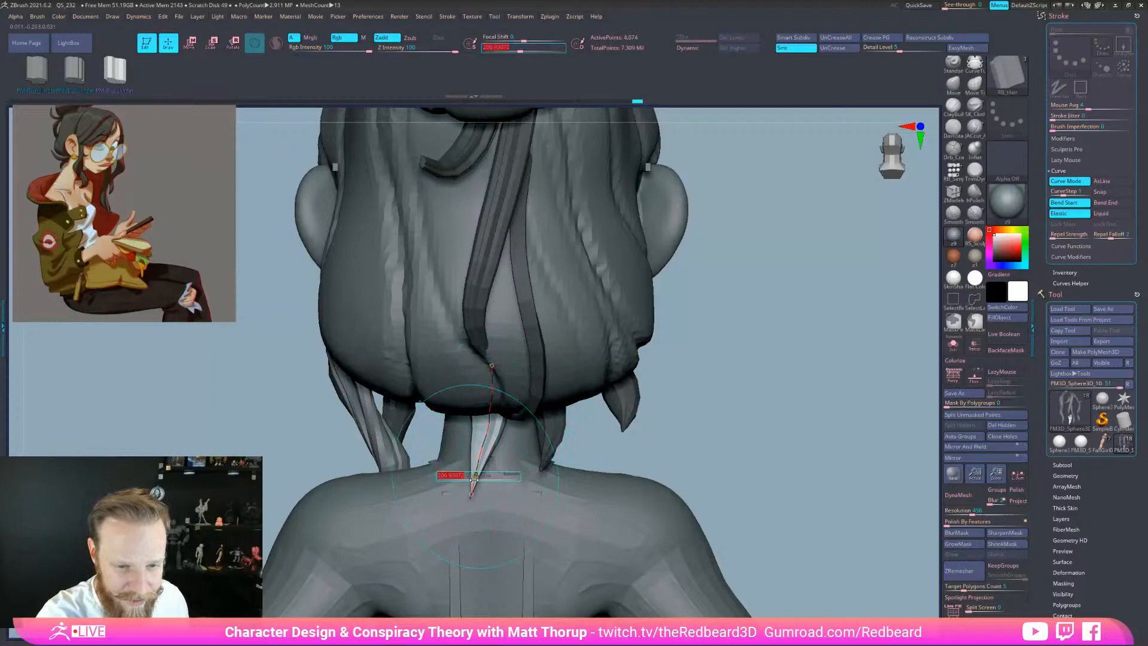
{"action": "left_click_drag", "start_coordinate": [472, 495], "coordinate": [482, 494]}
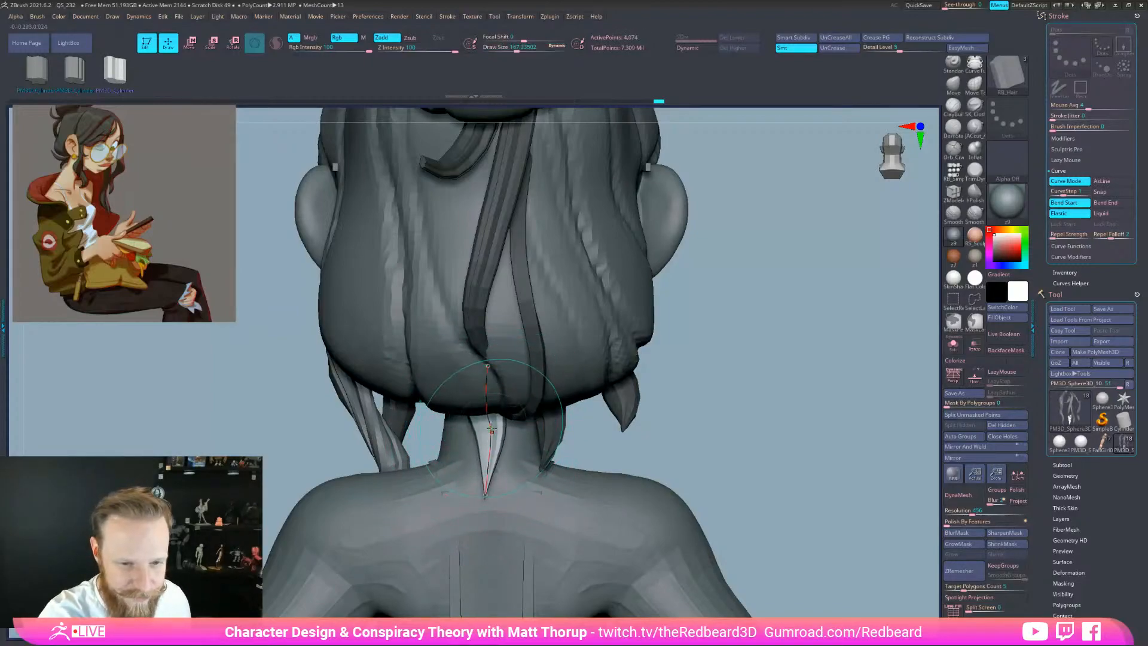
{"action": "left_click_drag", "start_coordinate": [714, 438], "coordinate": [586, 437]}
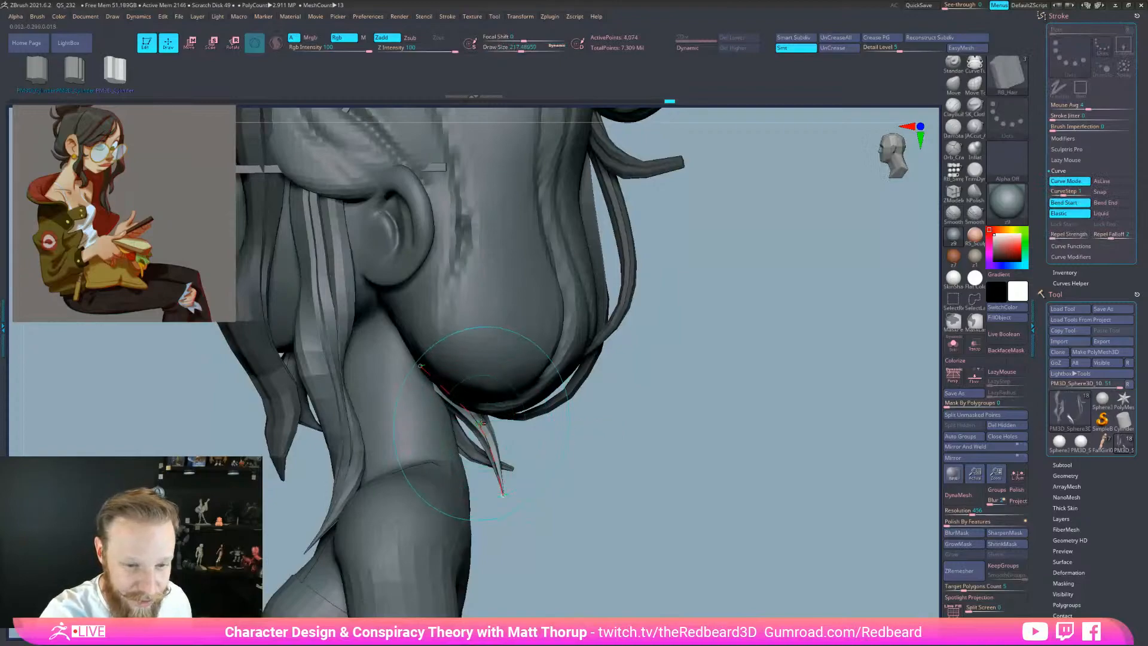
{"action": "mouse_move", "coordinate": [529, 454]}
{"action": "left_mouse_down"}
{"action": "mouse_move", "coordinate": [602, 459]}
{"action": "mouse_move", "coordinate": [532, 457]}
{"action": "left_mouse_up"}
{"action": "key", "text": "s"}
{"action": "left_click_drag", "start_coordinate": [433, 377], "coordinate": [423, 354]}
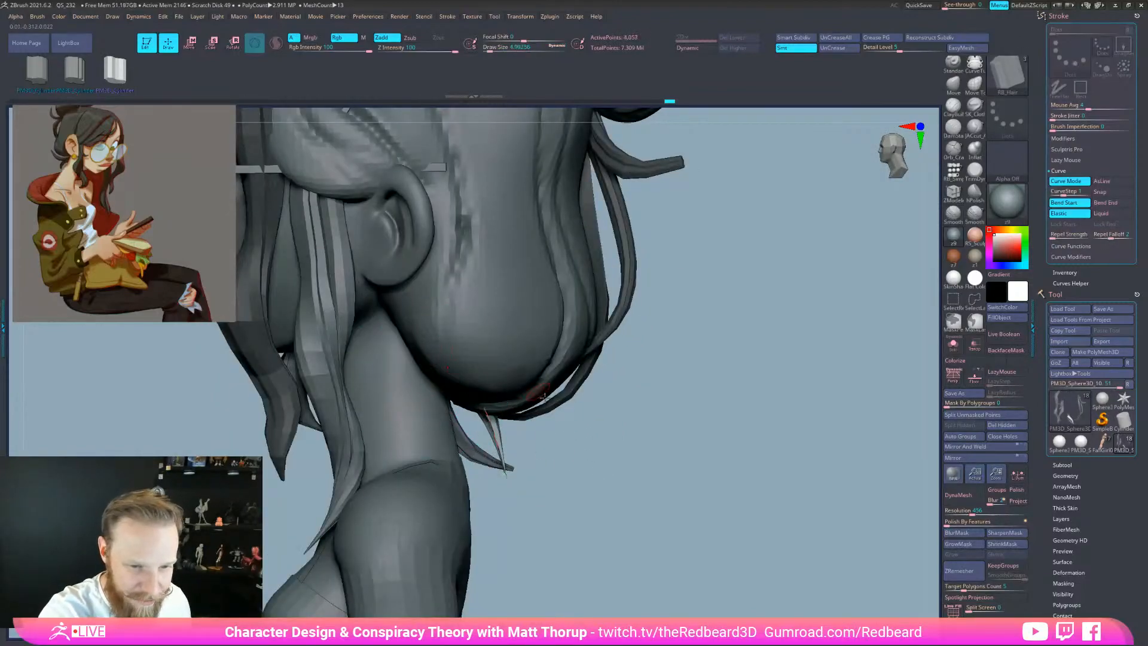
{"action": "left_click_drag", "start_coordinate": [718, 544], "coordinate": [800, 573]}
{"action": "left_click_drag", "start_coordinate": [722, 436], "coordinate": [597, 468]}
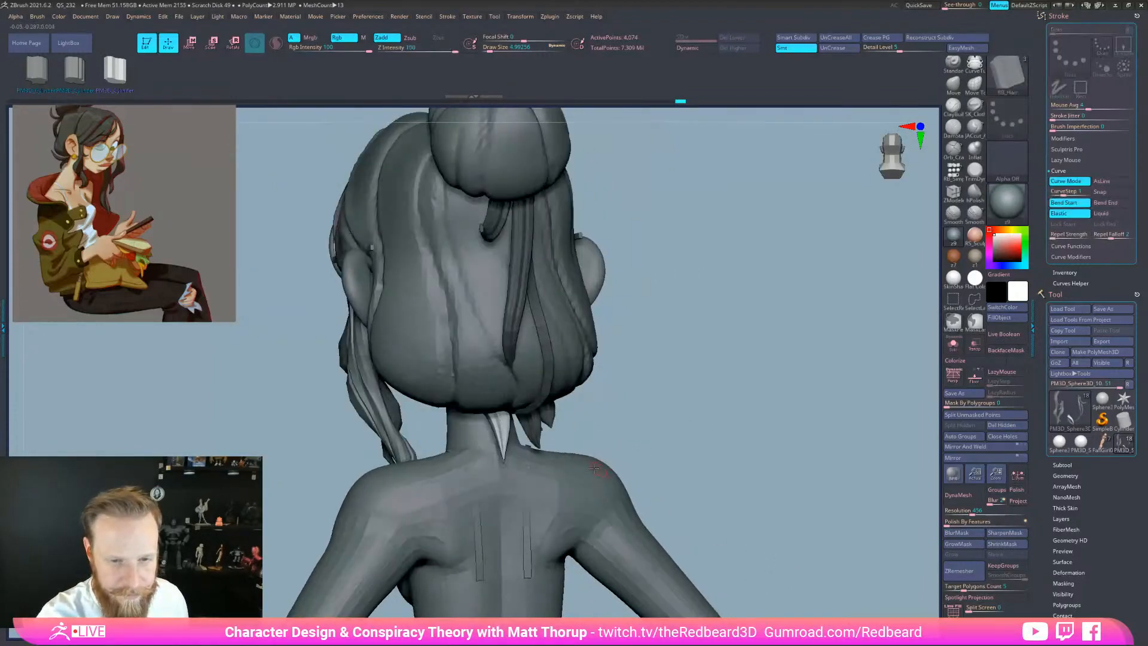
Switch to the second strand mesh and draw a flat hair strip under the head
{"action": "left_click", "coordinate": [72, 81]}
{"action": "mouse_move", "coordinate": [636, 264]}
{"action": "left_mouse_down"}
{"action": "mouse_move", "coordinate": [744, 359]}
{"action": "mouse_move", "coordinate": [729, 374]}
{"action": "left_mouse_up"}
{"action": "mouse_move", "coordinate": [718, 413]}
{"action": "left_mouse_down", "text": "alt"}
{"action": "mouse_move", "coordinate": [734, 419]}
{"action": "mouse_move", "coordinate": [721, 444]}
{"action": "left_mouse_up", "text": "alt"}
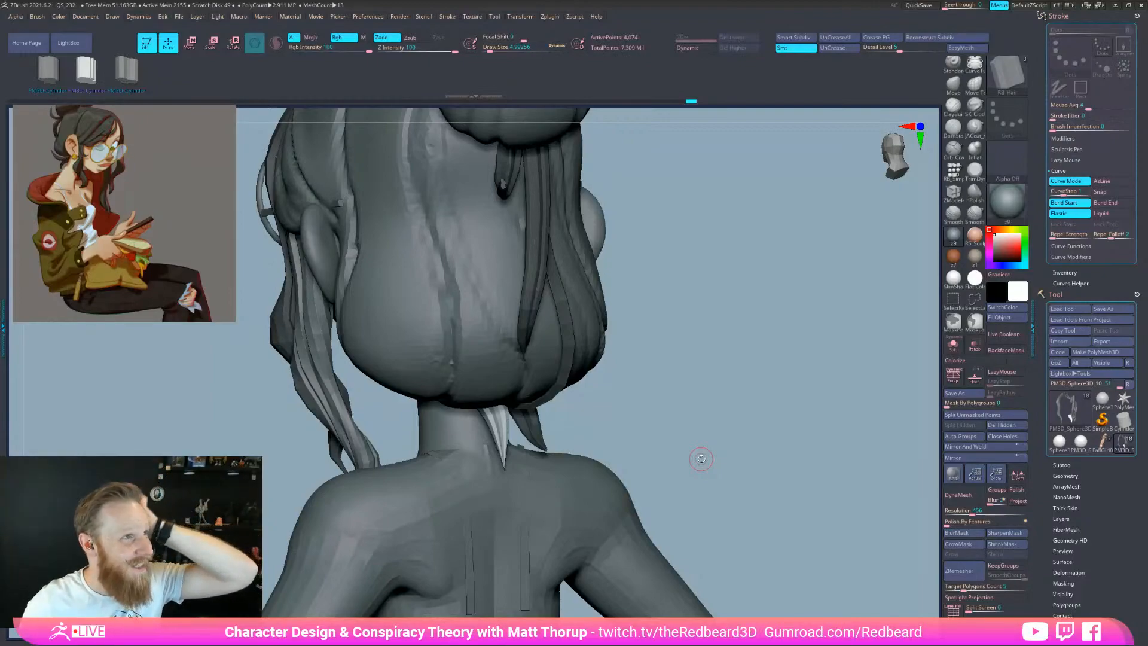
{"action": "left_click_drag", "start_coordinate": [701, 459], "coordinate": [505, 326]}
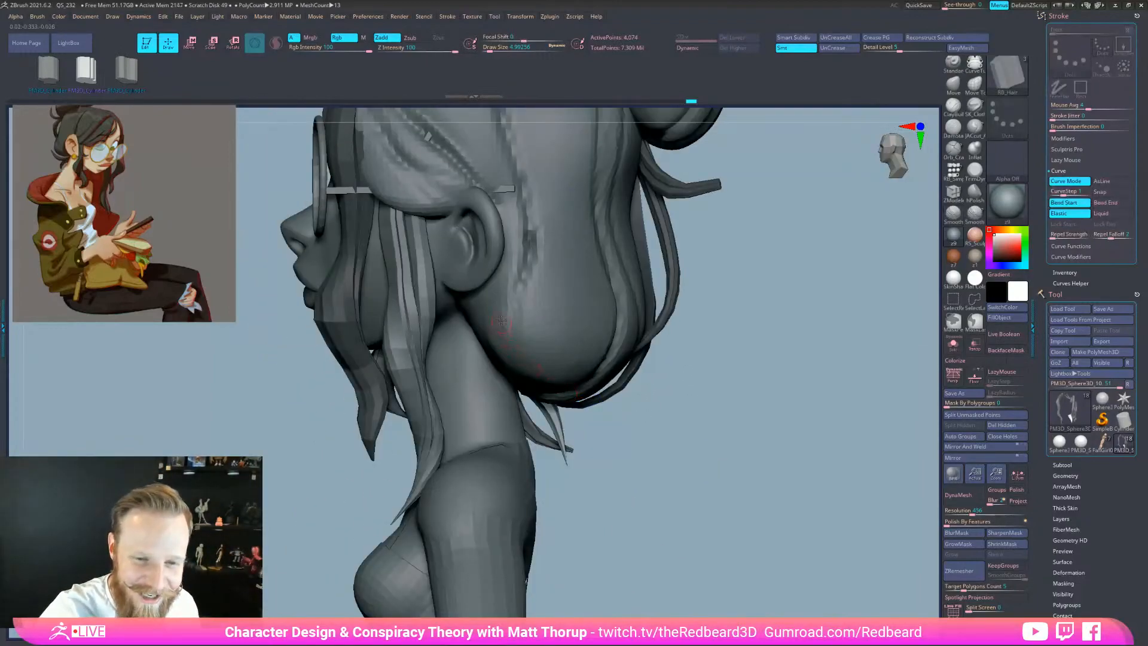
{"action": "mouse_move", "coordinate": [582, 392]}
{"action": "left_mouse_down"}
{"action": "mouse_move", "coordinate": [560, 395]}
{"action": "mouse_move", "coordinate": [581, 420]}
{"action": "left_mouse_up"}
{"action": "key", "text": "s"}
Enlarge the brush, tuck the strip's strands under the bun, and reshape the neck strand
{"action": "left_click_drag", "start_coordinate": [664, 353], "coordinate": [756, 308]}
{"action": "key", "text": "s"}
{"action": "mouse_move", "coordinate": [709, 346]}
{"action": "left_mouse_down"}
{"action": "mouse_move", "coordinate": [651, 361]}
{"action": "mouse_move", "coordinate": [644, 307]}
{"action": "left_mouse_up"}
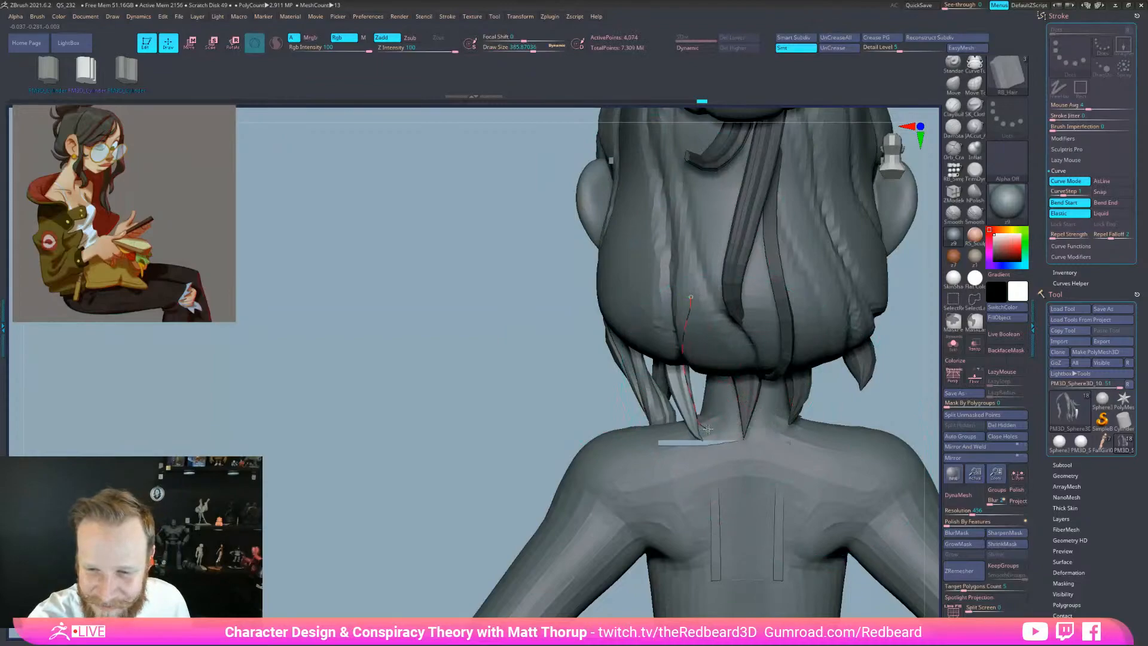
{"action": "left_click_drag", "start_coordinate": [589, 436], "coordinate": [585, 439]}
{"action": "left_click_drag", "start_coordinate": [773, 380], "coordinate": [785, 301]}
{"action": "left_click_drag", "start_coordinate": [889, 439], "coordinate": [857, 445]}
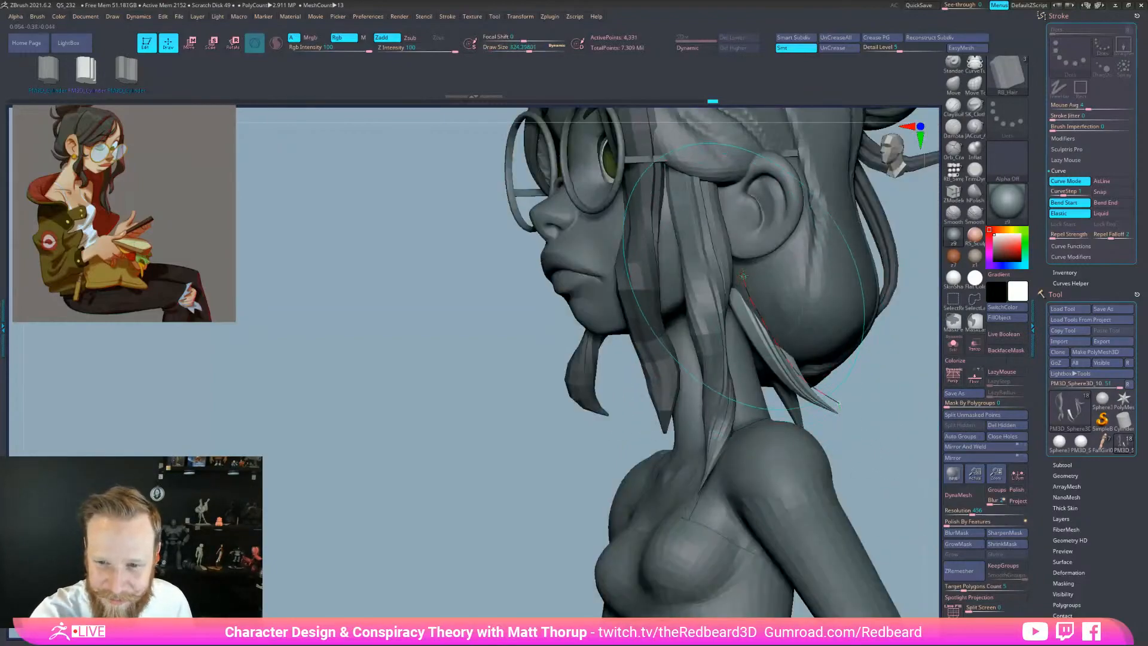
{"action": "left_click_drag", "start_coordinate": [819, 366], "coordinate": [854, 402]}
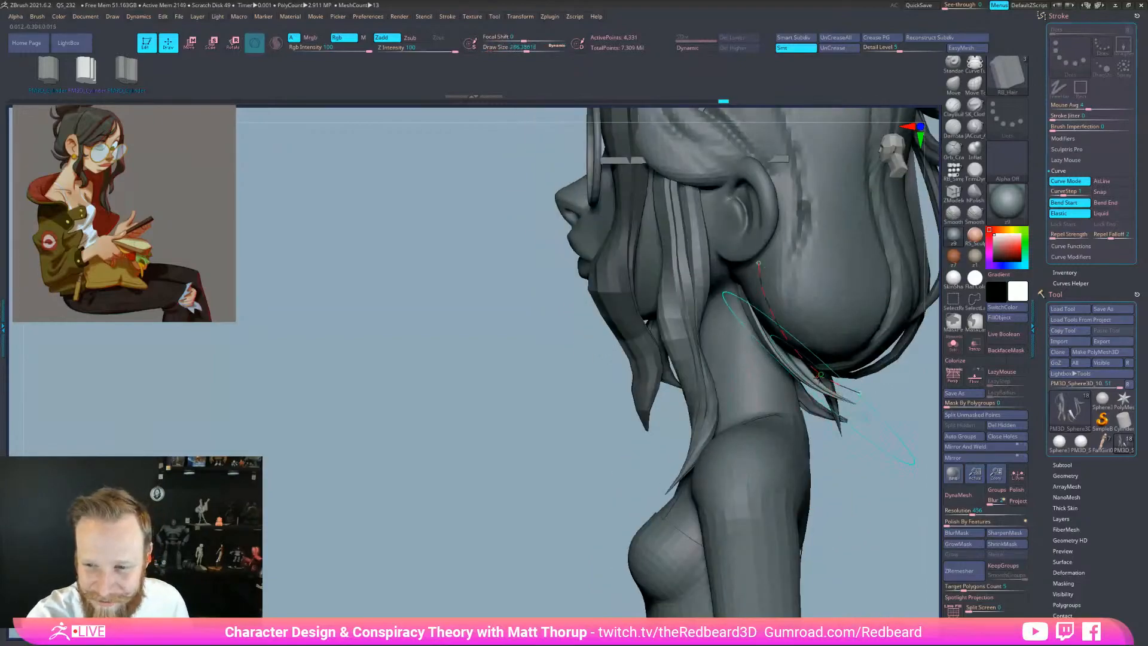
Set the hair brush Imbed depth to 2, discard the neck strand, and thicken it
{"action": "left_click", "coordinate": [37, 16]}
{"action": "left_click_drag", "start_coordinate": [65, 311], "coordinate": [66, 314]}
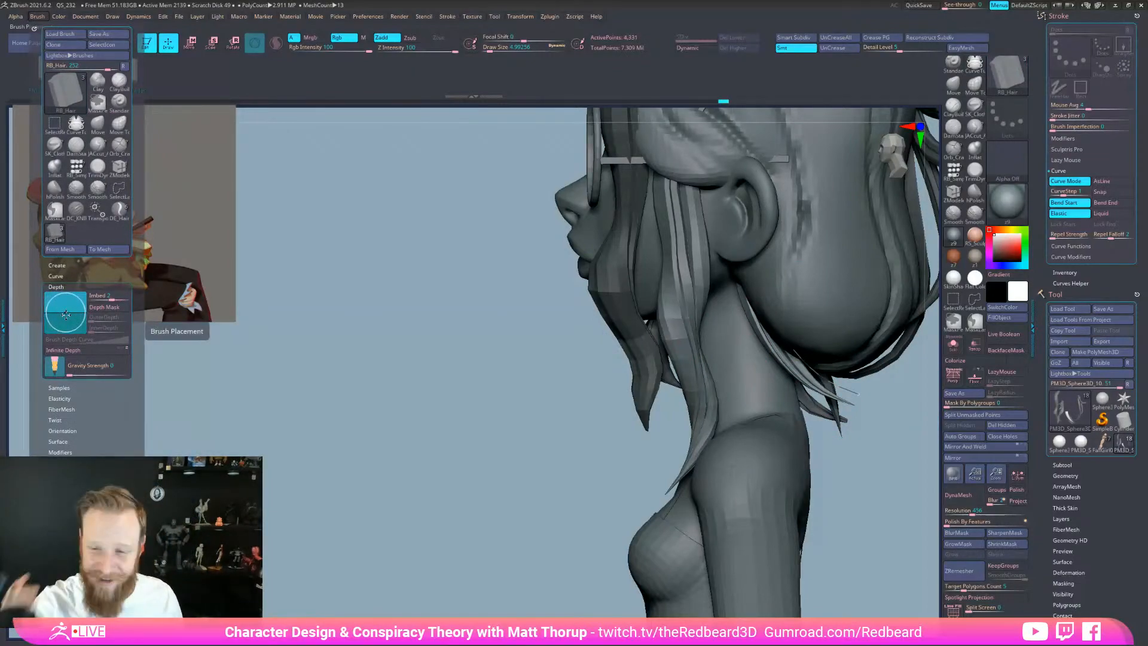
{"action": "key", "text": "ctrl+z"}
{"action": "mouse_move", "coordinate": [882, 469]}
{"action": "left_mouse_down"}
{"action": "mouse_move", "coordinate": [849, 466]}
{"action": "mouse_move", "coordinate": [886, 468]}
{"action": "left_mouse_up"}
{"action": "key", "text": "s"}
{"action": "left_click", "coordinate": [785, 337]}
{"action": "left_click", "coordinate": [782, 349]}
Redraw the strand curve from beside the ear down the nape at a larger size
{"action": "left_click_drag", "start_coordinate": [748, 259], "coordinate": [743, 248]}
{"action": "left_click_drag", "start_coordinate": [887, 413], "coordinate": [904, 442]}
{"action": "key", "text": "ctrl+z"}
{"action": "mouse_move", "coordinate": [746, 250]}
{"action": "left_mouse_down"}
{"action": "mouse_move", "coordinate": [859, 408]}
{"action": "mouse_move", "coordinate": [808, 386]}
{"action": "left_mouse_up"}
{"action": "key", "text": "s"}
{"action": "left_click", "coordinate": [838, 400]}
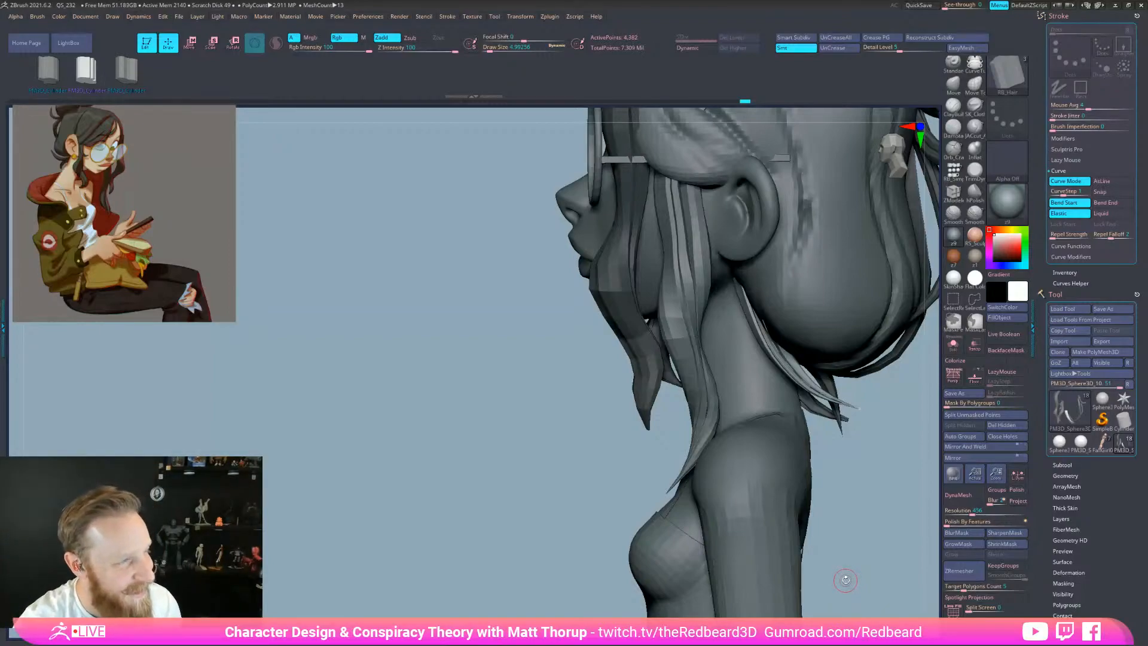
Update the strand along its curve, then undo an oversized strand at the back of the head
{"action": "left_click_drag", "start_coordinate": [845, 580], "coordinate": [871, 577]}
{"action": "left_click", "coordinate": [748, 248]}
{"action": "left_click_drag", "start_coordinate": [899, 412], "coordinate": [885, 414]}
{"action": "left_click_drag", "start_coordinate": [892, 500], "coordinate": [709, 506], "text": "alt"}
{"action": "mouse_move", "coordinate": [815, 508]}
{"action": "left_mouse_down", "text": "shift"}
{"action": "mouse_move", "coordinate": [764, 485]}
{"action": "mouse_move", "coordinate": [792, 495]}
{"action": "left_mouse_up", "text": "shift"}
{"action": "key", "text": "space"}
{"action": "left_click_drag", "start_coordinate": [804, 388], "coordinate": [834, 353], "text": "alt"}
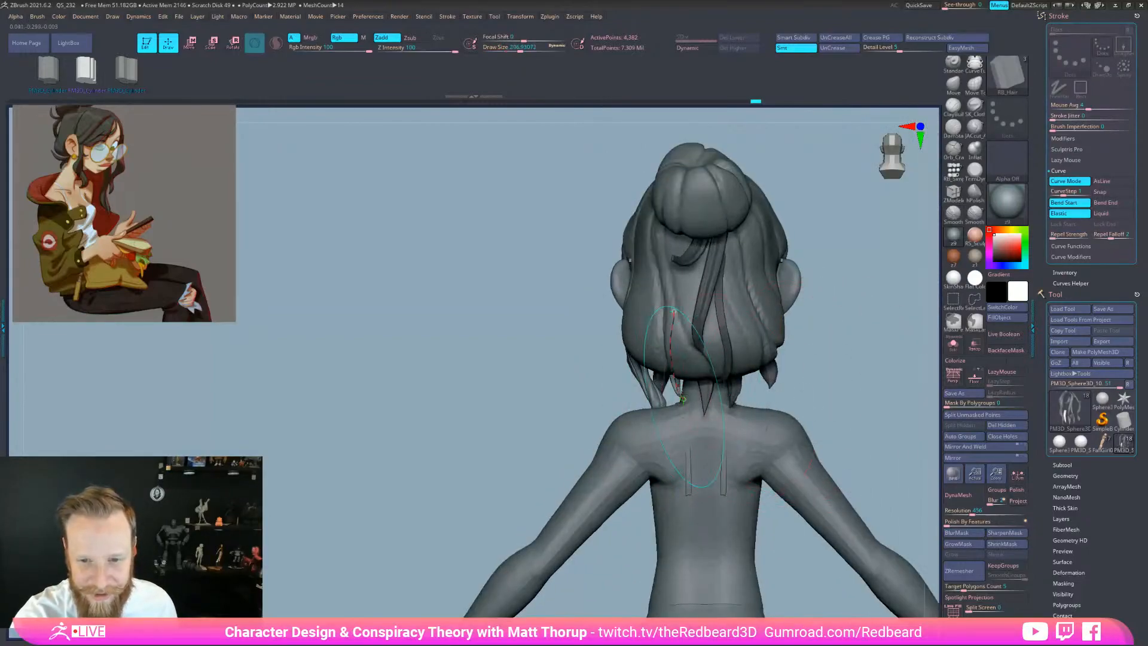
{"action": "left_click_drag", "start_coordinate": [673, 311], "coordinate": [683, 402]}
{"action": "key", "text": "ctrl+z"}
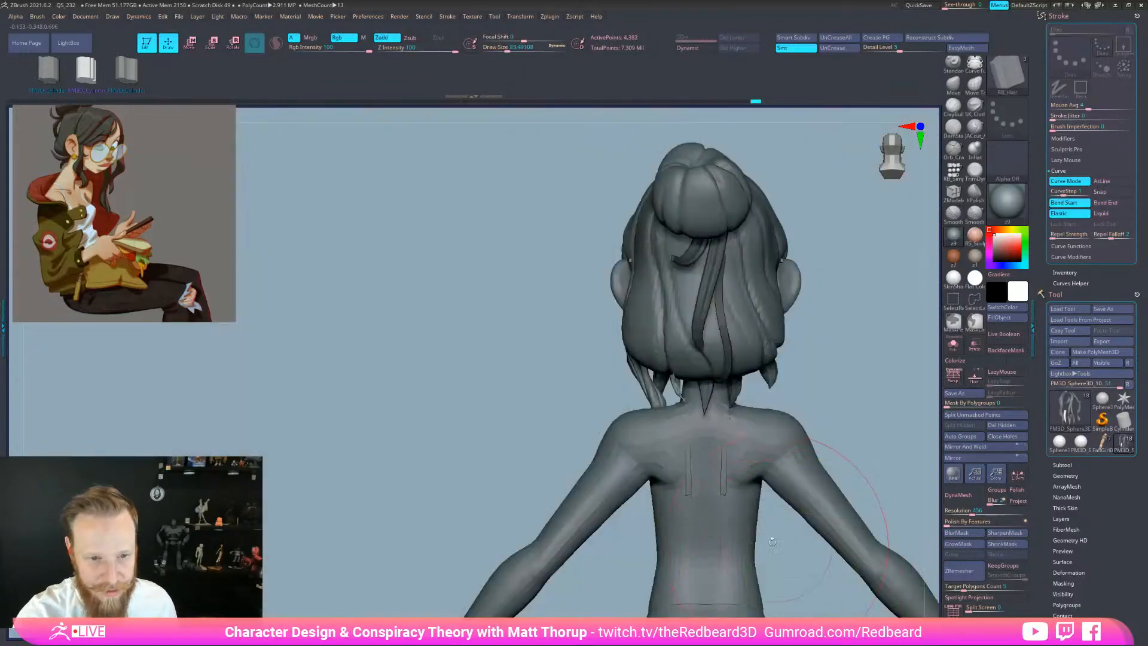
Pull the strand's end down onto the neck and regenerate it thinner
{"action": "key", "text": "s"}
{"action": "left_click_drag", "start_coordinate": [607, 412], "coordinate": [595, 408]}
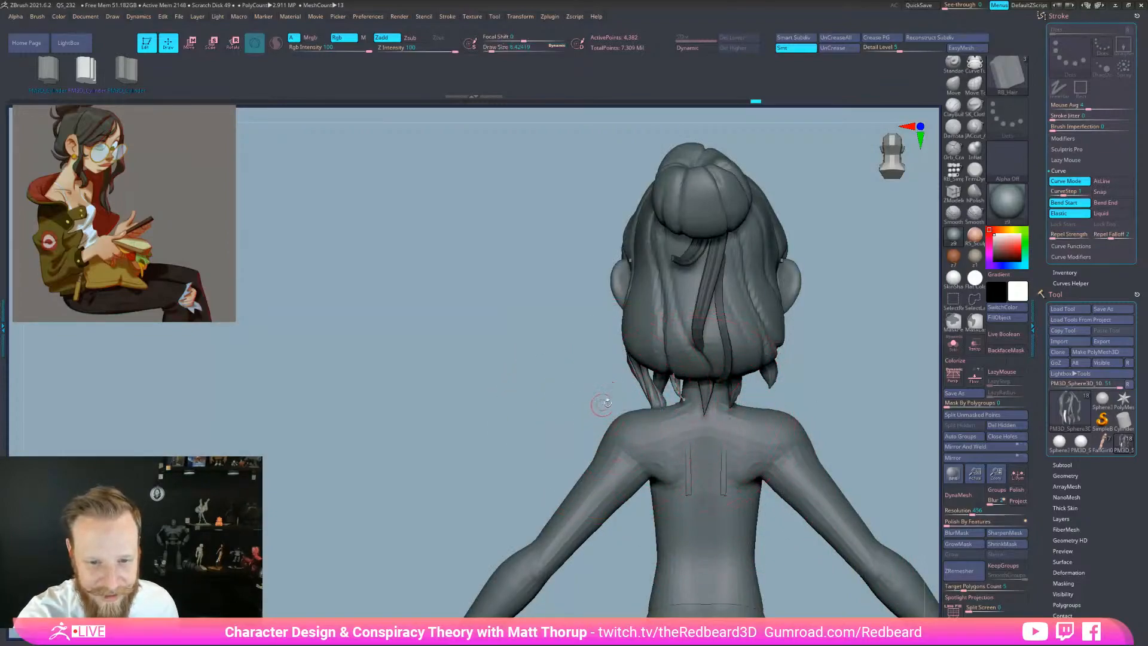
{"action": "left_click_drag", "start_coordinate": [674, 380], "coordinate": [683, 397]}
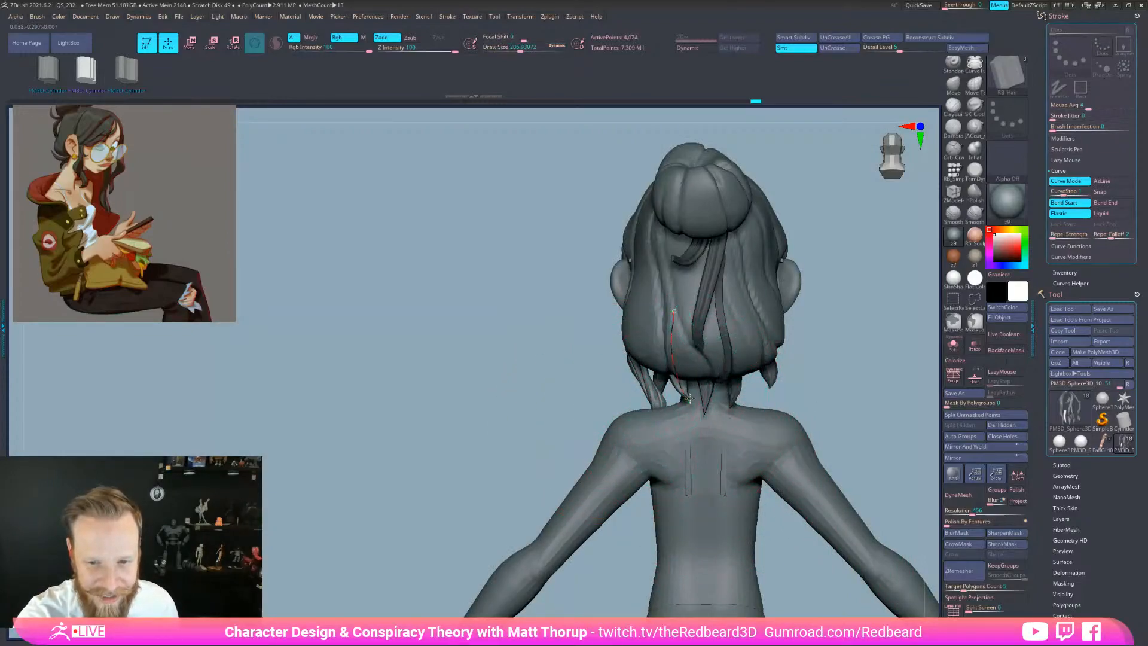
{"action": "key", "text": "s"}
{"action": "left_click", "coordinate": [693, 397]}
{"action": "left_click", "coordinate": [690, 392]}
{"action": "key", "text": "s"}
{"action": "left_click", "coordinate": [688, 397]}
Shrink the brush size to about 5 to thin the strand and release the curve
{"action": "left_click_drag", "start_coordinate": [784, 392], "coordinate": [826, 410]}
{"action": "key", "text": "s"}
{"action": "left_click", "coordinate": [756, 389]}
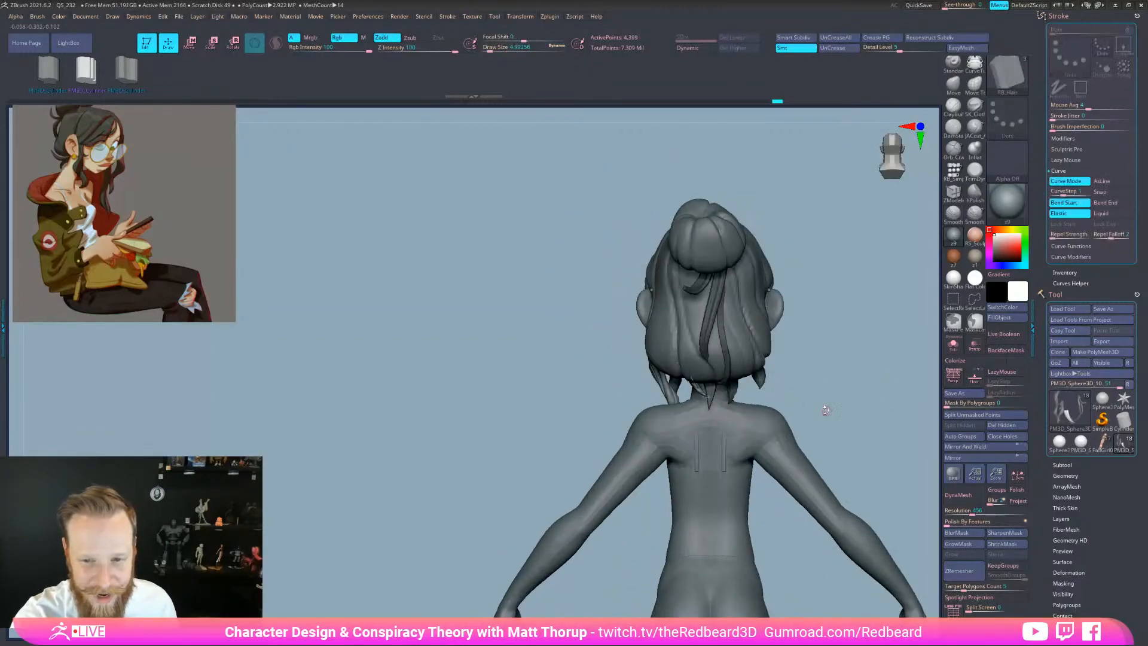
{"action": "key", "text": "s"}
{"action": "left_click", "coordinate": [786, 378]}
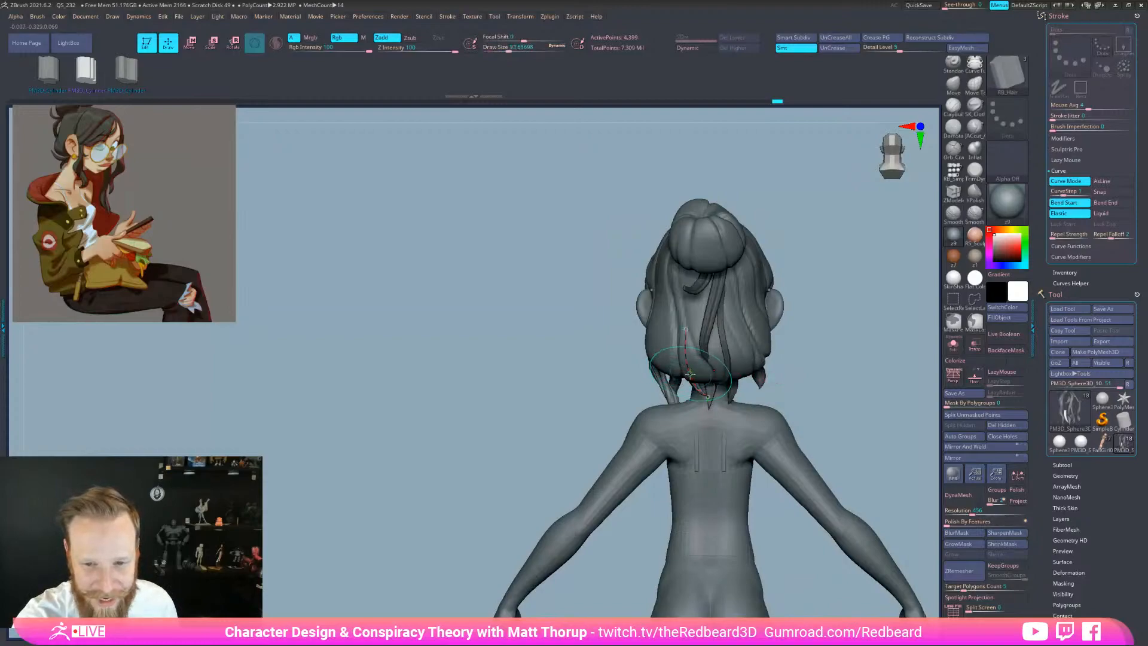
Orbit the model through front, side, back and both profiles to check the hair
{"action": "left_click_drag", "start_coordinate": [849, 445], "coordinate": [846, 589]}
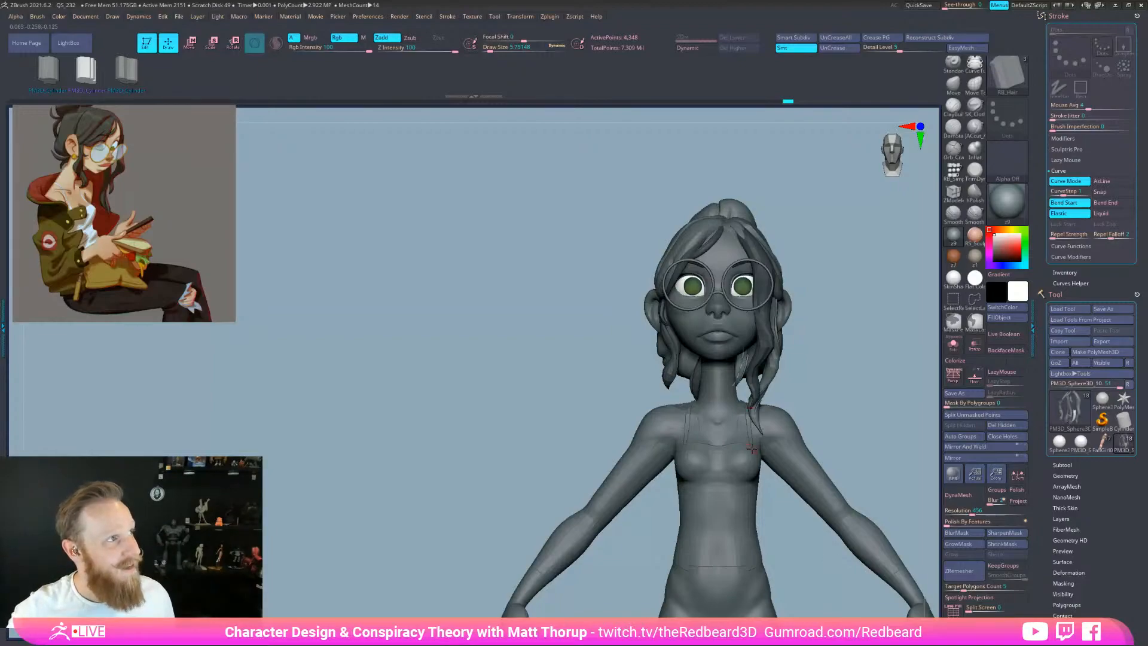
{"action": "left_click_drag", "start_coordinate": [831, 407], "coordinate": [915, 408]}
{"action": "left_click_drag", "start_coordinate": [690, 441], "coordinate": [698, 478]}
{"action": "left_click_drag", "start_coordinate": [810, 413], "coordinate": [849, 414]}
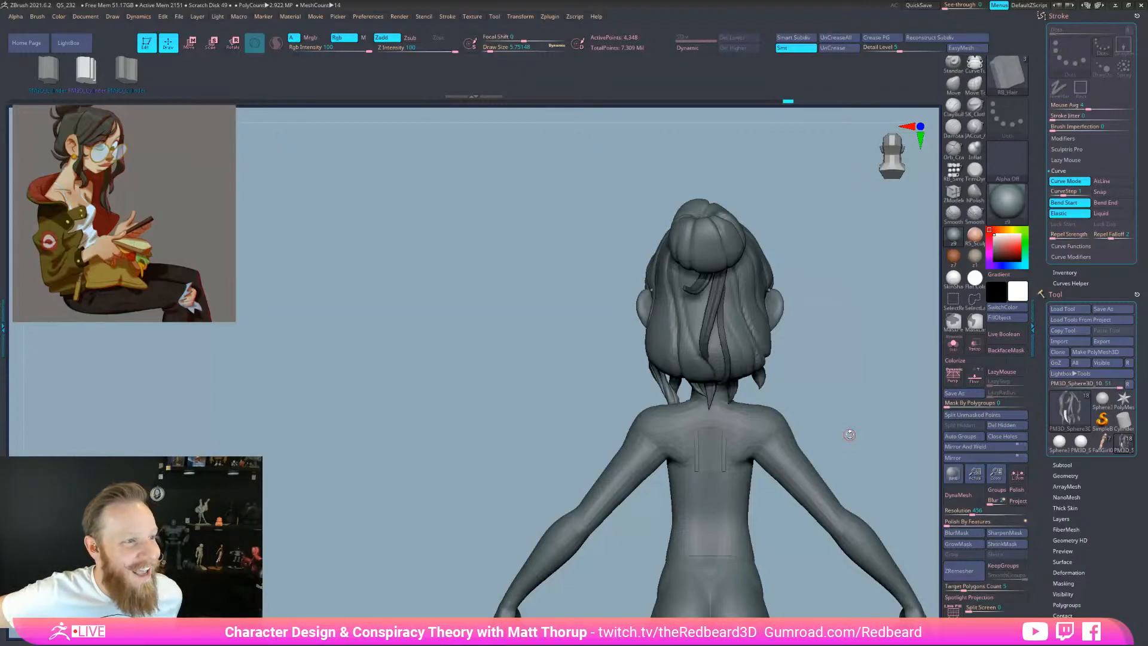
{"action": "mouse_move", "coordinate": [850, 435]}
{"action": "left_mouse_down"}
{"action": "mouse_move", "coordinate": [833, 386]}
{"action": "mouse_move", "coordinate": [818, 400]}
{"action": "mouse_move", "coordinate": [820, 384]}
{"action": "left_mouse_up"}
{"action": "right_click_drag", "start_coordinate": [799, 408], "coordinate": [801, 406]}
{"action": "right_click_drag", "start_coordinate": [813, 325], "coordinate": [803, 482]}
{"action": "right_click_drag", "start_coordinate": [800, 589], "coordinate": [900, 536]}
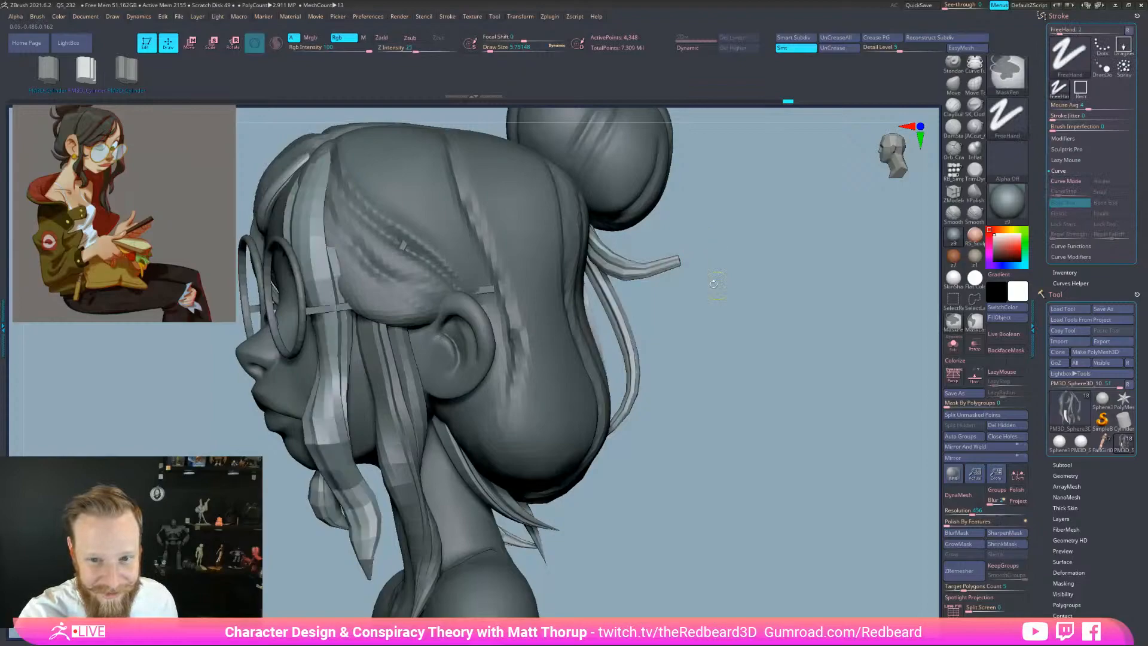
With Move Topological, pull the hair tip beside the bun slightly up and right
{"action": "key", "text": "s"}
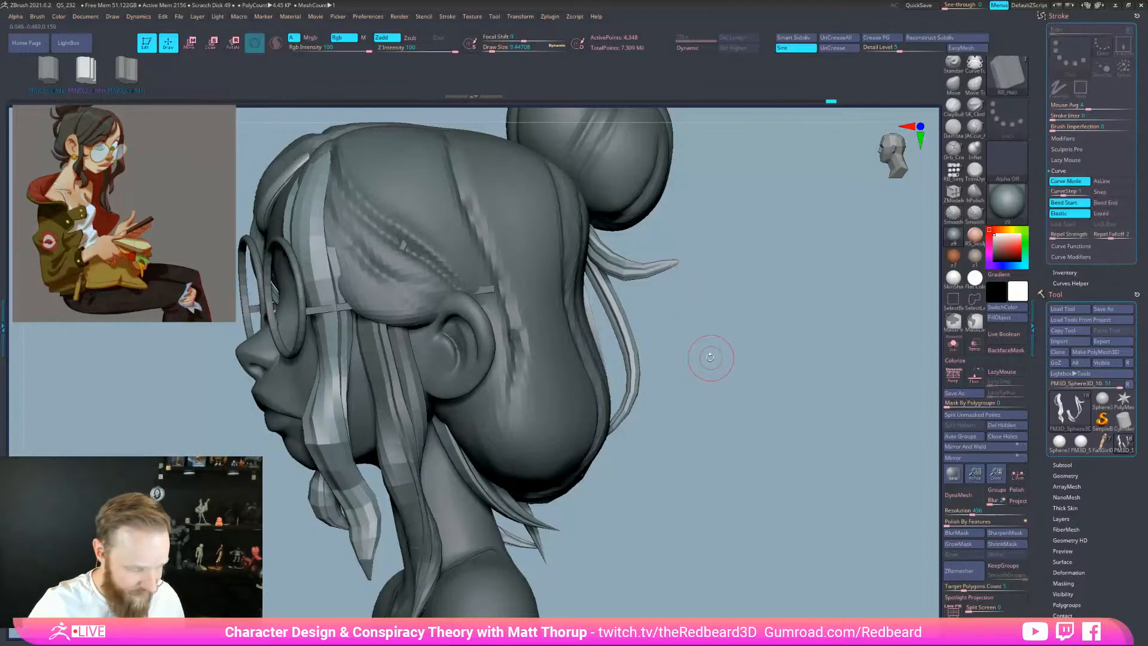
{"action": "key", "text": "b"}
{"action": "key", "text": "m"}
{"action": "key", "text": "t"}
{"action": "key", "text": "s"}
{"action": "left_click_drag", "start_coordinate": [679, 241], "coordinate": [684, 235]}
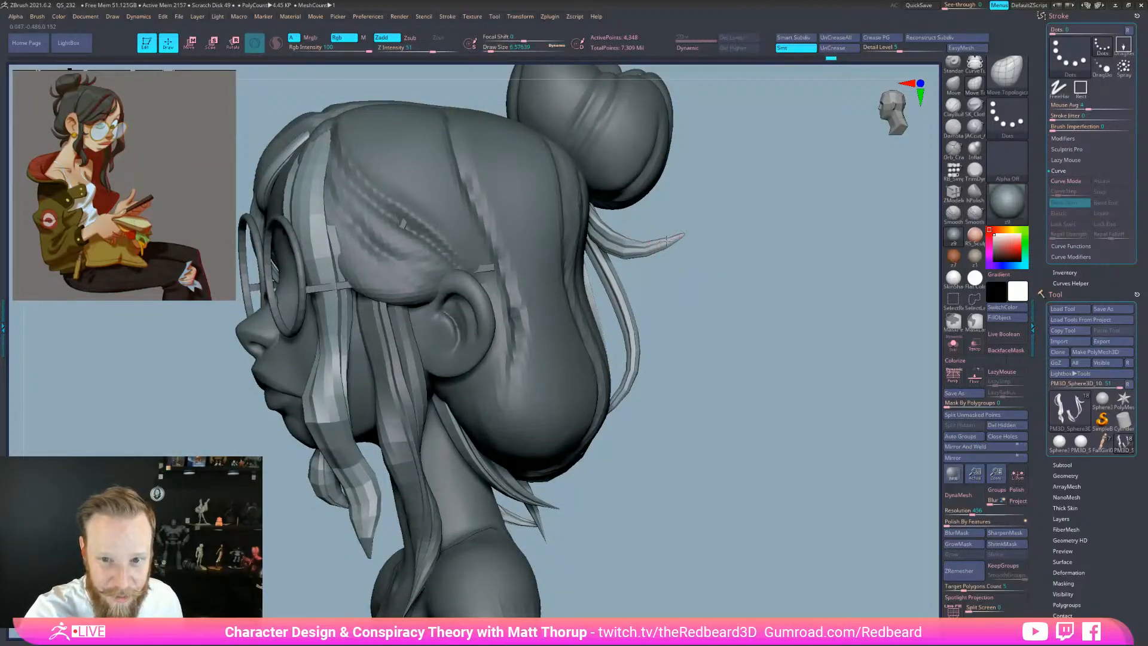
{"action": "key", "text": "bracketleft"}
{"action": "key", "text": "bracketright"}
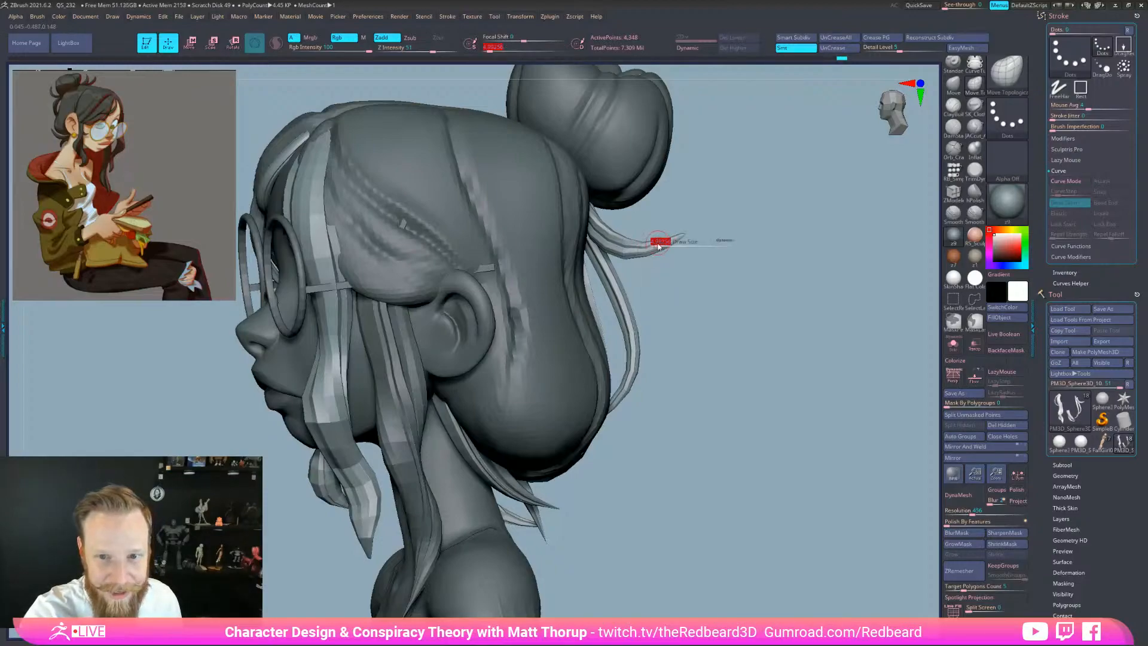
Switch back to the RB_Hair curve brush using the B, R brush picker
{"action": "left_click_drag", "start_coordinate": [744, 243], "coordinate": [810, 574]}
{"action": "key", "text": "space"}
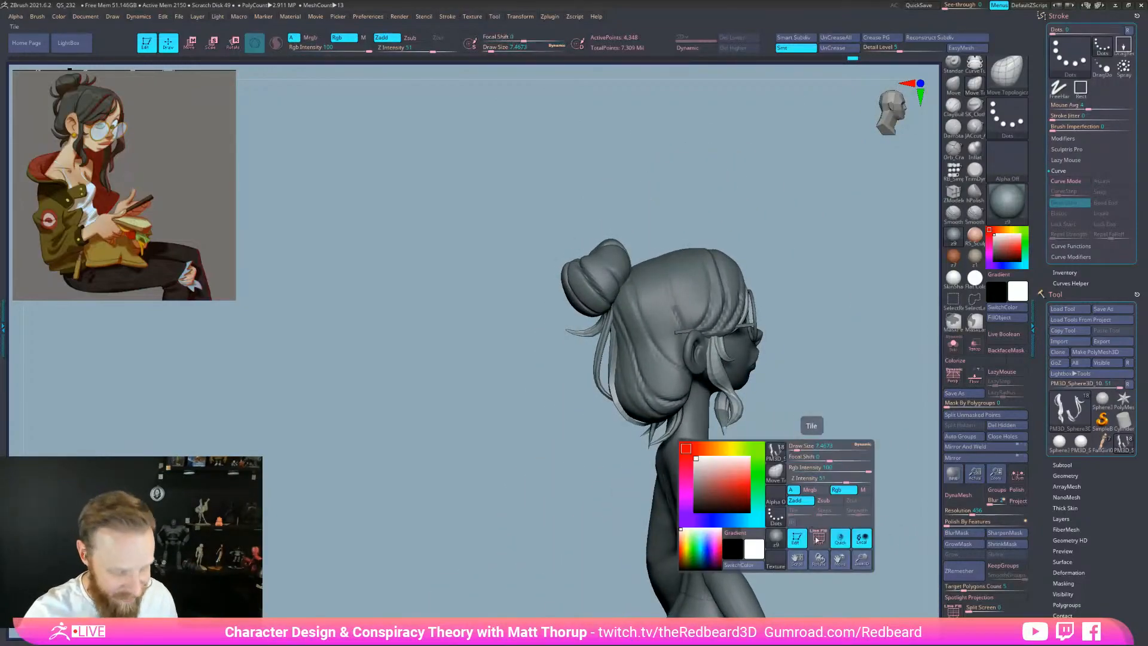
{"action": "key", "text": "b"}
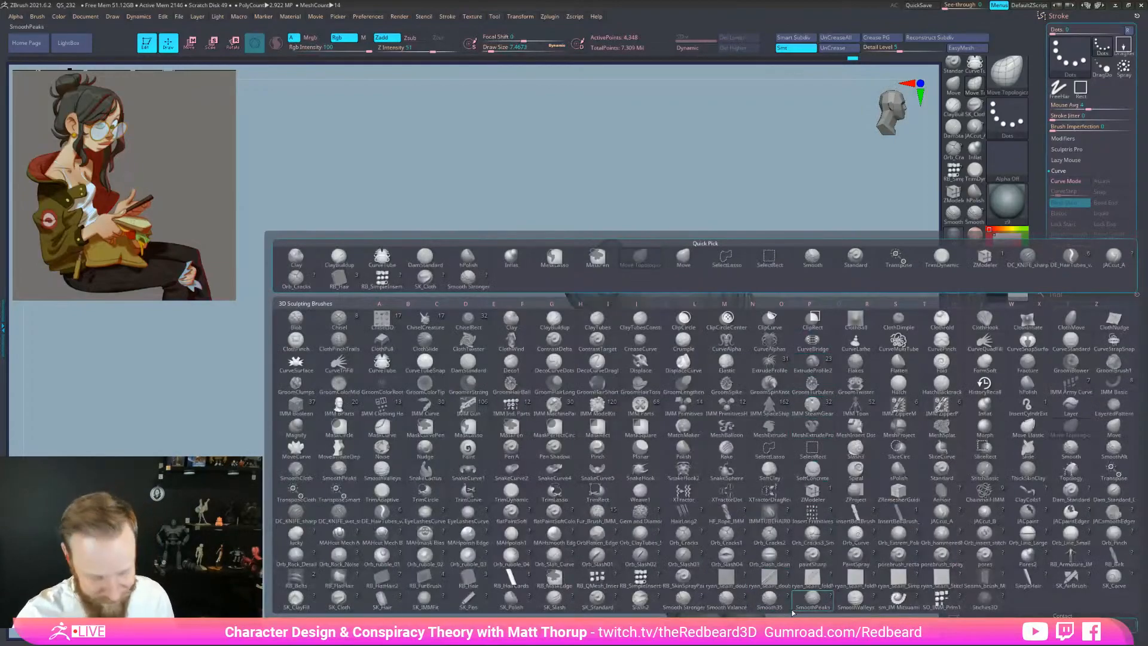
{"action": "key", "text": "r"}
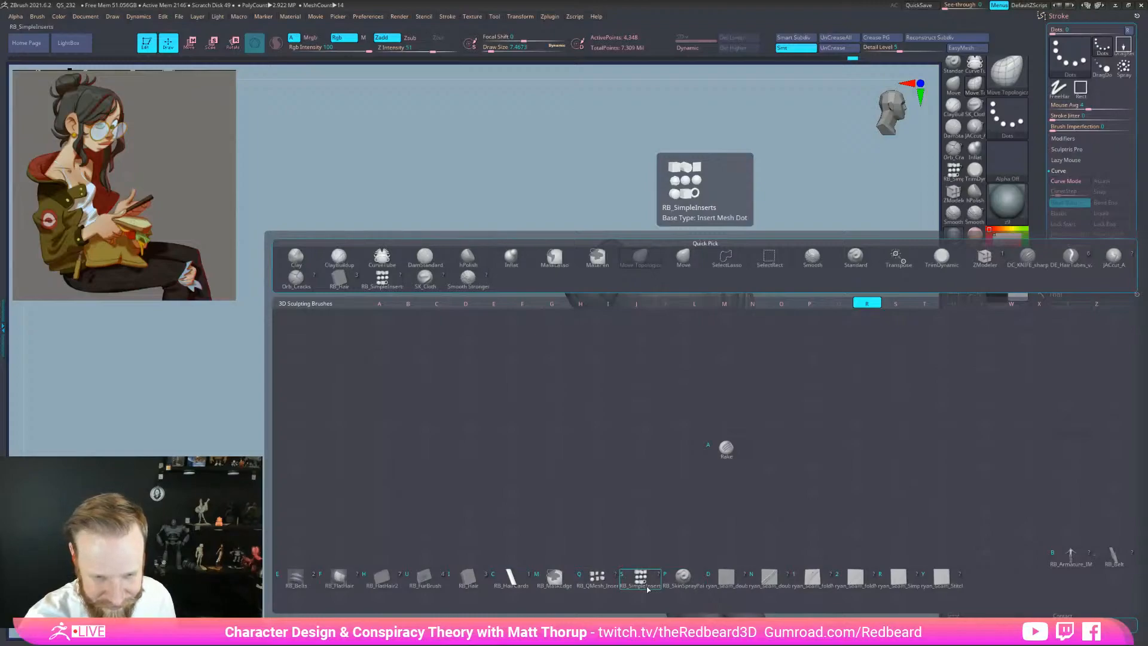
{"action": "left_click", "coordinate": [598, 577]}
{"action": "mouse_move", "coordinate": [811, 337]}
{"action": "left_mouse_down"}
{"action": "mouse_move", "coordinate": [727, 185]}
{"action": "mouse_move", "coordinate": [657, 273]}
{"action": "mouse_move", "coordinate": [687, 299]}
{"action": "mouse_move", "coordinate": [718, 281]}
{"action": "mouse_move", "coordinate": [654, 289]}
{"action": "mouse_move", "coordinate": [588, 355]}
{"action": "left_mouse_up"}
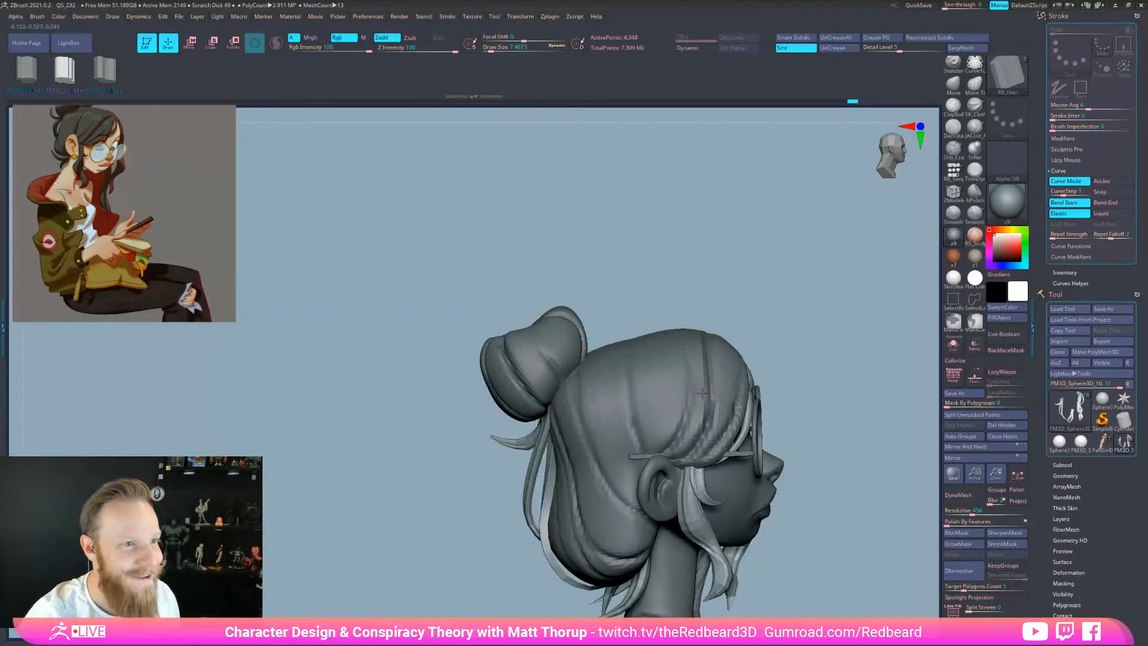
Move the Spotlight reference image down slightly and turn on Dynamic subdiv
{"action": "key", "text": "z"}
{"action": "left_click_drag", "start_coordinate": [189, 243], "coordinate": [185, 277]}
{"action": "key", "text": "z"}
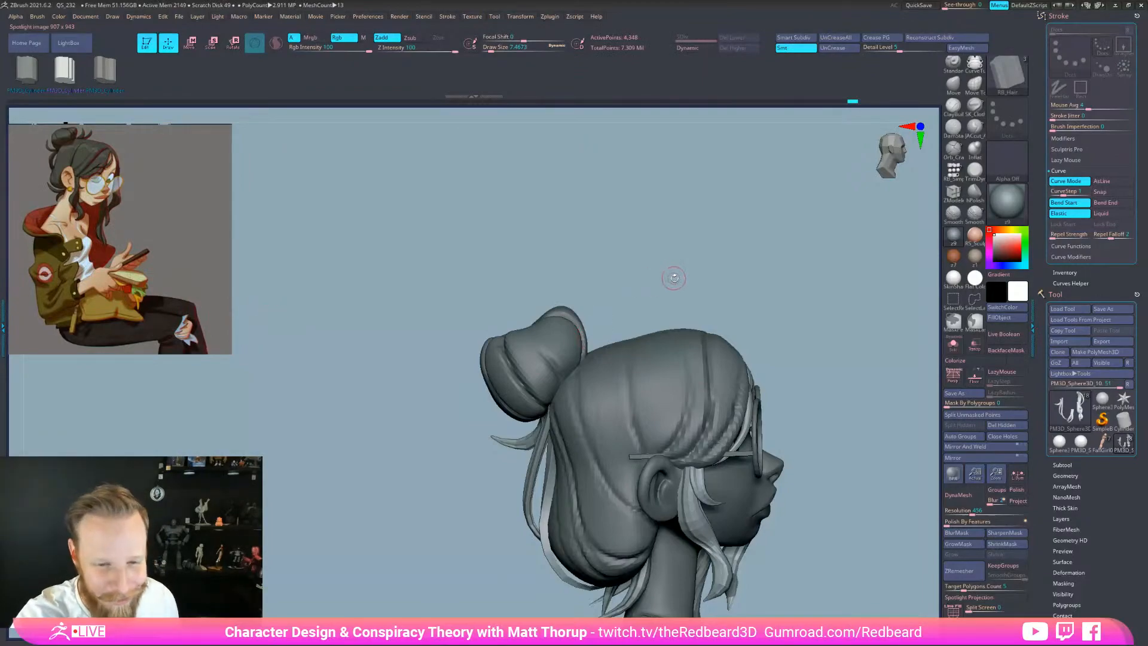
{"action": "mouse_move", "coordinate": [703, 253]}
{"action": "left_mouse_down"}
{"action": "mouse_move", "coordinate": [658, 317]}
{"action": "mouse_move", "coordinate": [556, 408]}
{"action": "left_mouse_up"}
{"action": "key", "text": "d"}
{"action": "left_click_drag", "start_coordinate": [607, 357], "coordinate": [674, 287]}
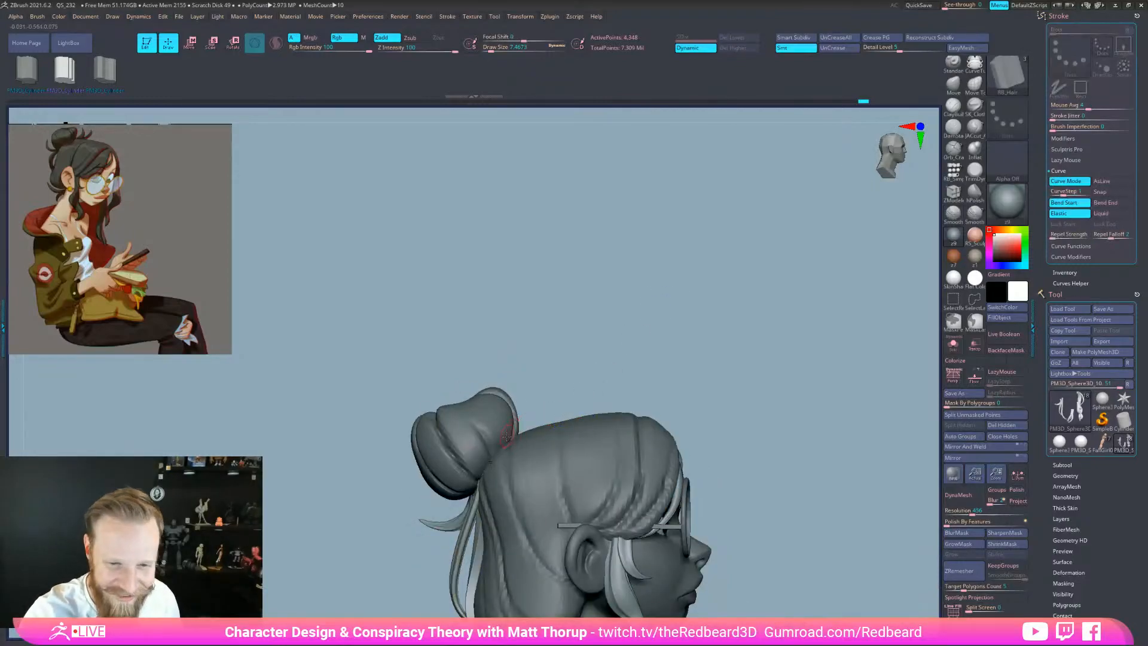
{"action": "mouse_move", "coordinate": [589, 378]}
{"action": "left_mouse_down"}
{"action": "mouse_move", "coordinate": [546, 393]}
{"action": "mouse_move", "coordinate": [531, 413]}
{"action": "mouse_move", "coordinate": [543, 382]}
{"action": "mouse_move", "coordinate": [646, 353]}
{"action": "mouse_move", "coordinate": [661, 360]}
{"action": "left_mouse_up"}
Draw a hair tuft beside the bun and fine-tune its thickness
{"action": "key", "text": "s"}
{"action": "left_click", "coordinate": [626, 368]}
{"action": "left_click", "coordinate": [534, 413]}
{"action": "mouse_move", "coordinate": [584, 379]}
{"action": "left_mouse_down"}
{"action": "mouse_move", "coordinate": [559, 364]}
{"action": "mouse_move", "coordinate": [573, 396]}
{"action": "mouse_move", "coordinate": [616, 395]}
{"action": "mouse_move", "coordinate": [557, 405]}
{"action": "mouse_move", "coordinate": [646, 381]}
{"action": "left_mouse_up"}
{"action": "key", "text": "s"}
{"action": "left_click", "coordinate": [569, 397]}
{"action": "left_click", "coordinate": [535, 412]}
Enlarge the brush and pull the tuft's tip outward beside the bun
{"action": "key", "text": "s"}
{"action": "left_click", "coordinate": [534, 411]}
{"action": "mouse_move", "coordinate": [539, 432]}
{"action": "left_mouse_down"}
{"action": "mouse_move", "coordinate": [565, 426]}
{"action": "mouse_move", "coordinate": [556, 434]}
{"action": "left_mouse_up"}
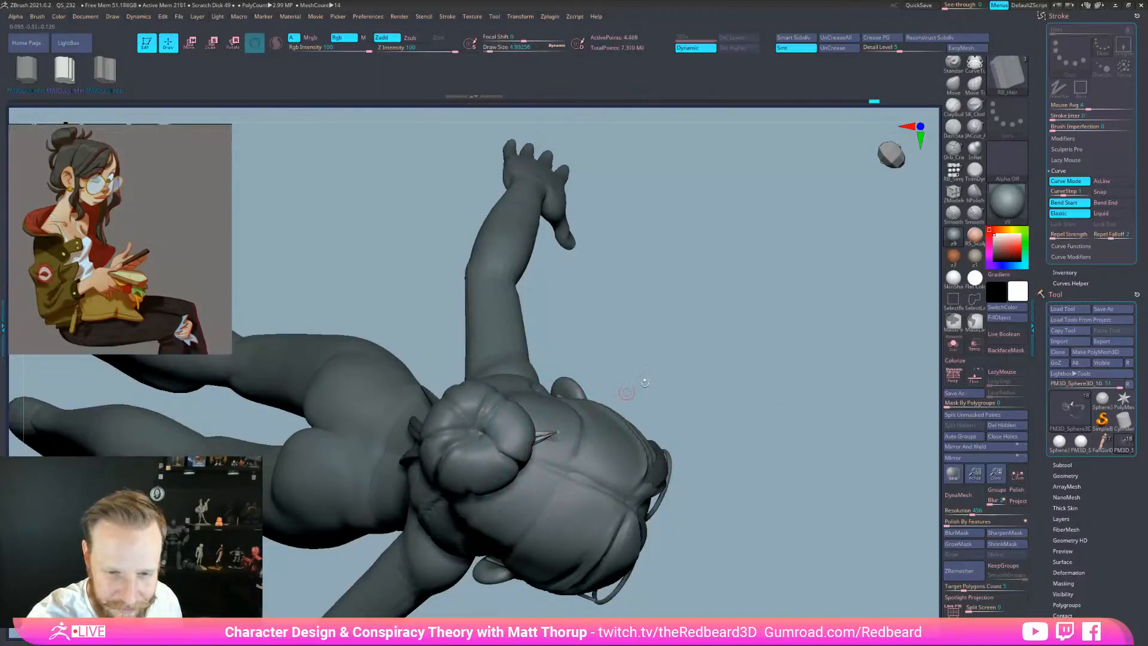
{"action": "left_click_drag", "start_coordinate": [626, 387], "coordinate": [704, 268]}
{"action": "left_click_drag", "start_coordinate": [613, 387], "coordinate": [565, 434]}
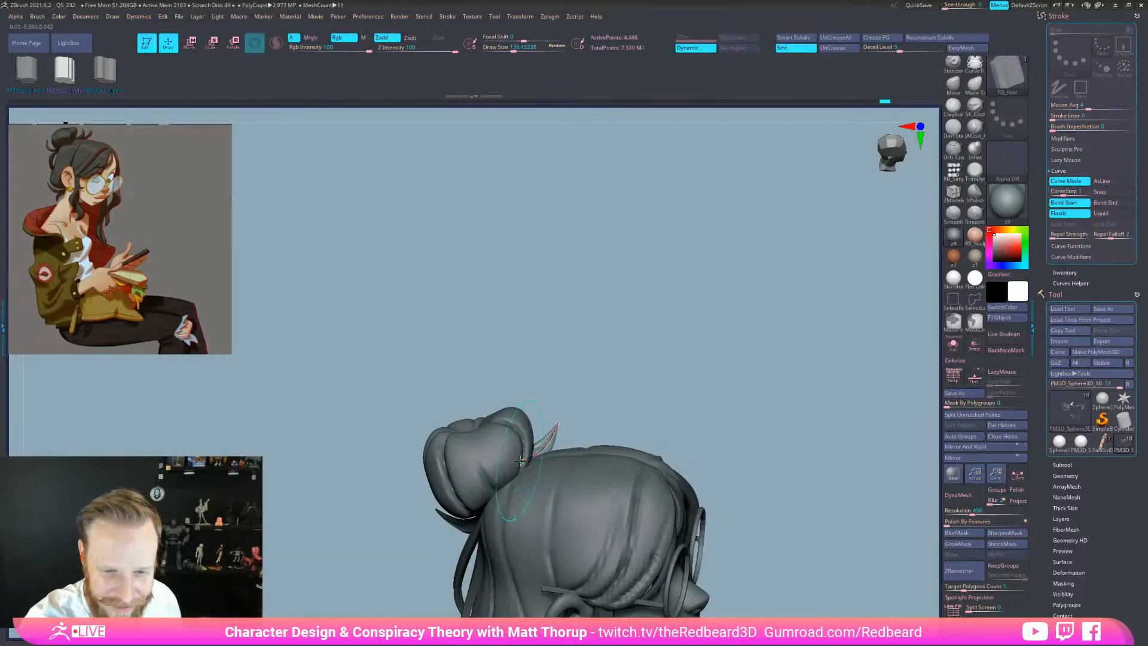
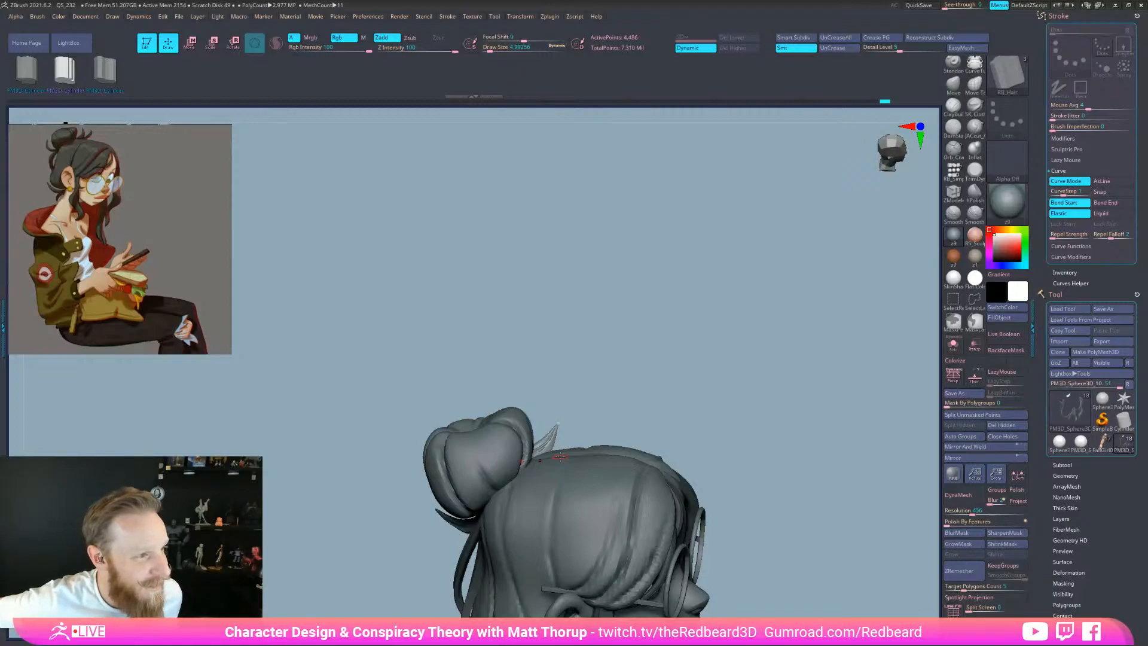
Reshape the new hair strand's curve near the bun from a tilted three-quarter view
{"action": "left_click_drag", "start_coordinate": [665, 365], "coordinate": [655, 390]}
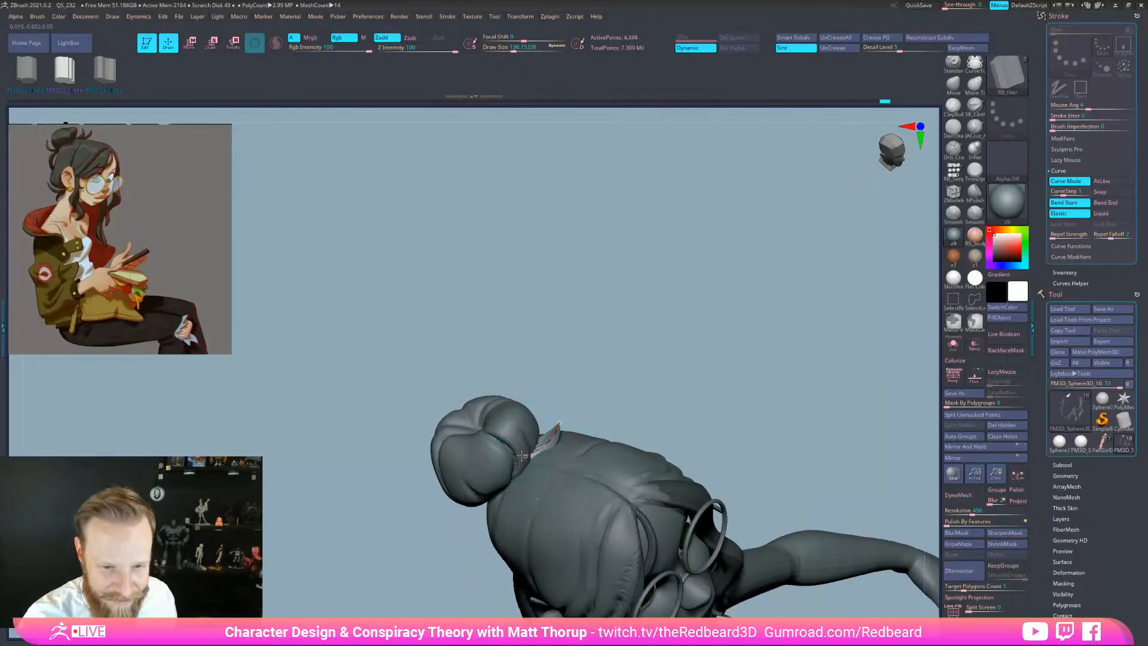
{"action": "left_click", "coordinate": [561, 415]}
{"action": "mouse_move", "coordinate": [635, 337]}
{"action": "left_mouse_down"}
{"action": "mouse_move", "coordinate": [753, 387]}
{"action": "mouse_move", "coordinate": [751, 413]}
{"action": "mouse_move", "coordinate": [787, 386]}
{"action": "mouse_move", "coordinate": [761, 398]}
{"action": "left_mouse_up"}
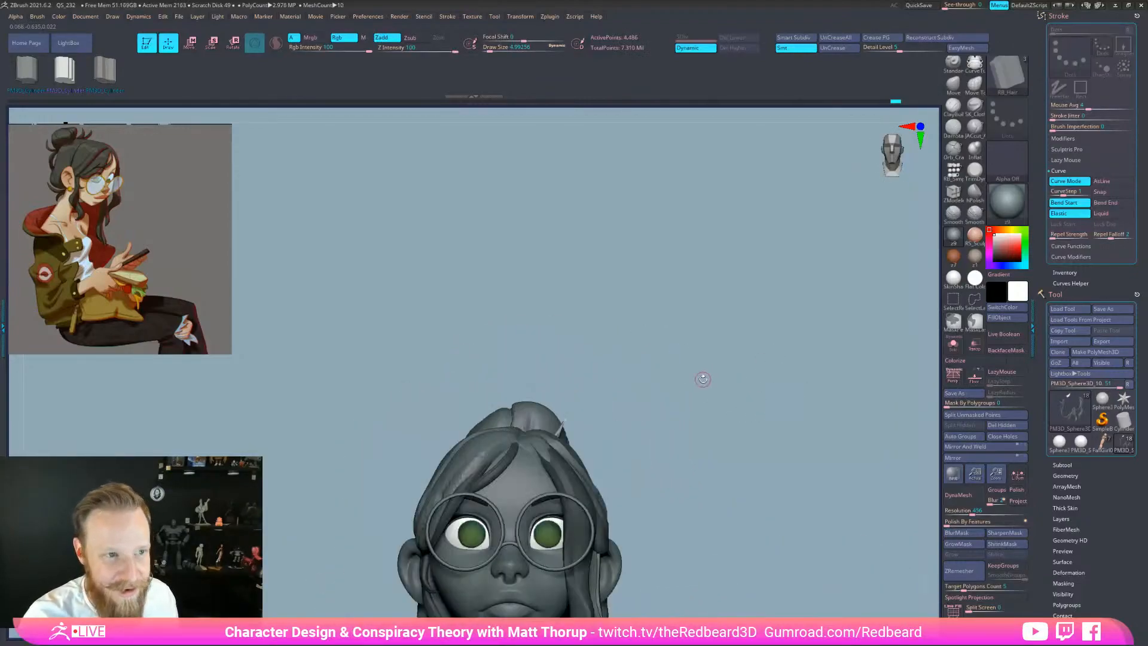
{"action": "left_click_drag", "start_coordinate": [704, 376], "coordinate": [589, 472]}
{"action": "left_click_drag", "start_coordinate": [635, 372], "coordinate": [658, 413]}
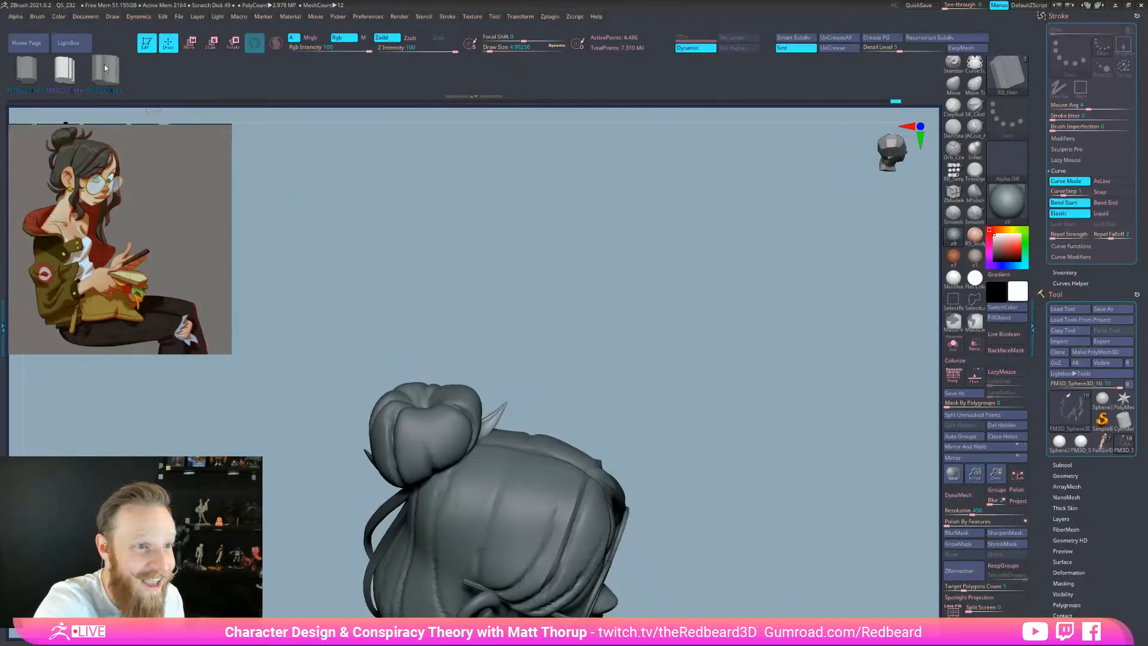
{"action": "left_click", "coordinate": [117, 76]}
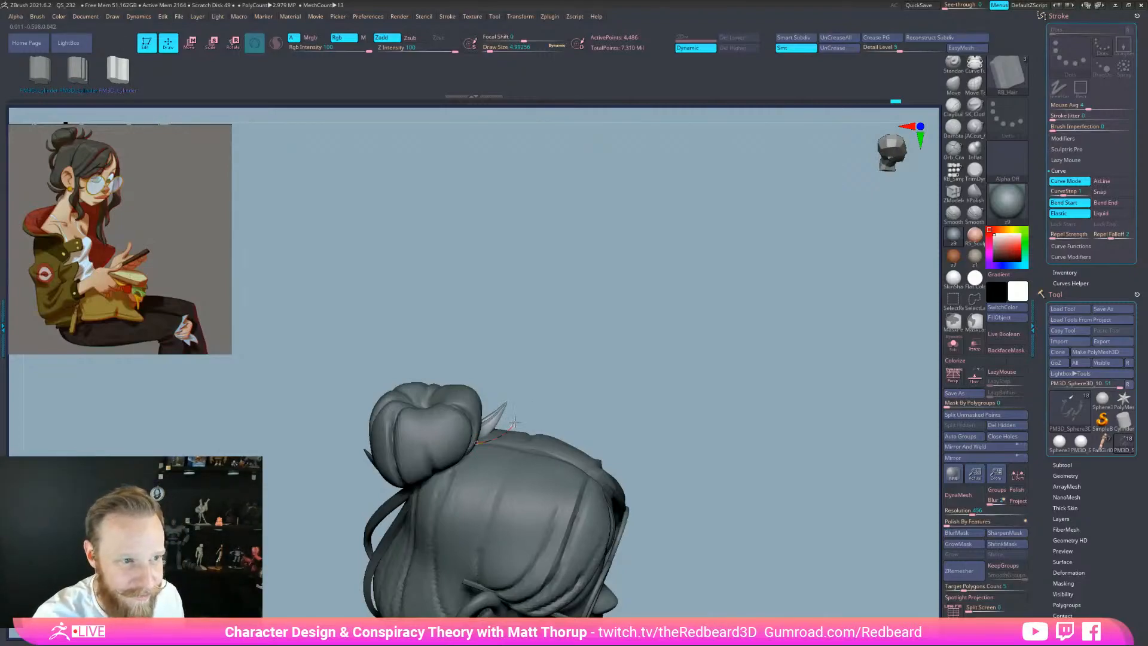
Pull the strand's base into the bun and stretch its tip outward
{"action": "left_click_drag", "start_coordinate": [561, 407], "coordinate": [534, 407]}
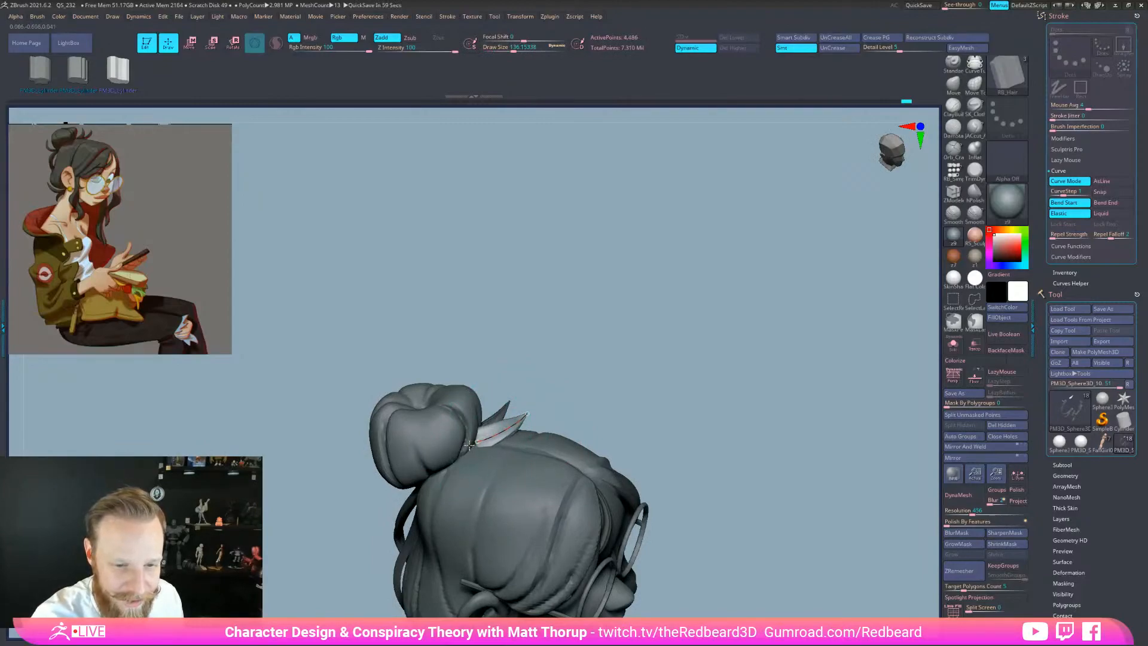
{"action": "left_click_drag", "start_coordinate": [664, 399], "coordinate": [628, 397]}
{"action": "left_click_drag", "start_coordinate": [474, 441], "coordinate": [463, 443]}
{"action": "mouse_move", "coordinate": [524, 402]}
{"action": "left_mouse_down"}
{"action": "mouse_move", "coordinate": [527, 466]}
{"action": "mouse_move", "coordinate": [517, 402]}
{"action": "mouse_move", "coordinate": [526, 407]}
{"action": "left_mouse_up"}
{"action": "key", "text": "bracketleft"}
{"action": "key", "text": "bracketleft"}
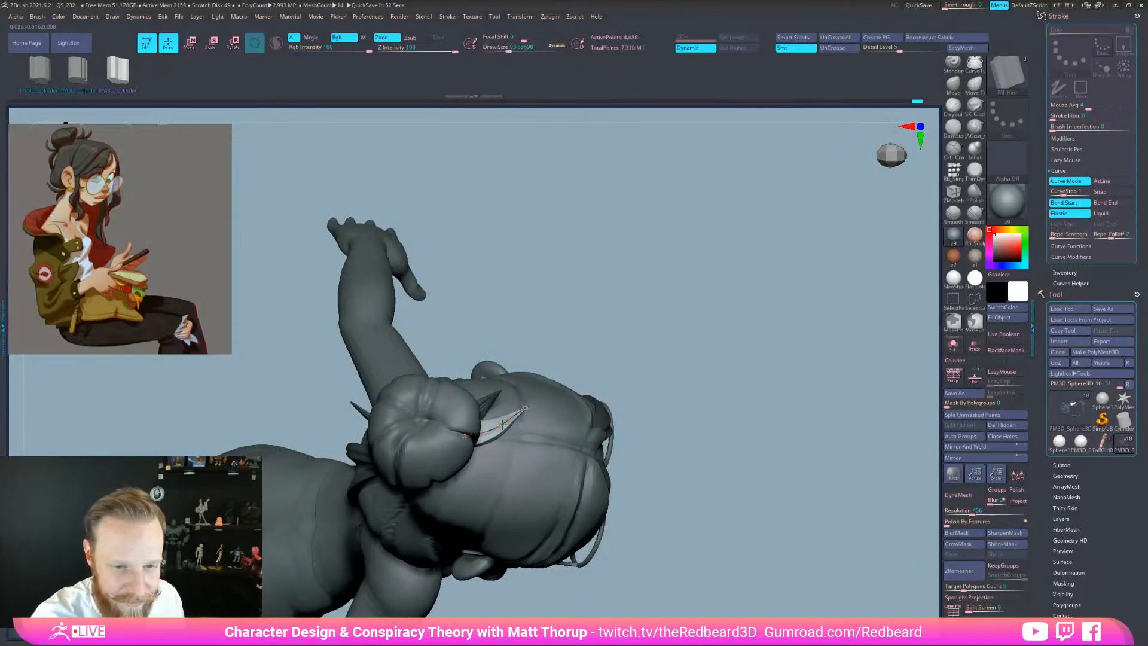
Commit the strand curve and widen it at a Draw Size of about 104
{"action": "left_click_drag", "start_coordinate": [696, 350], "coordinate": [688, 352]}
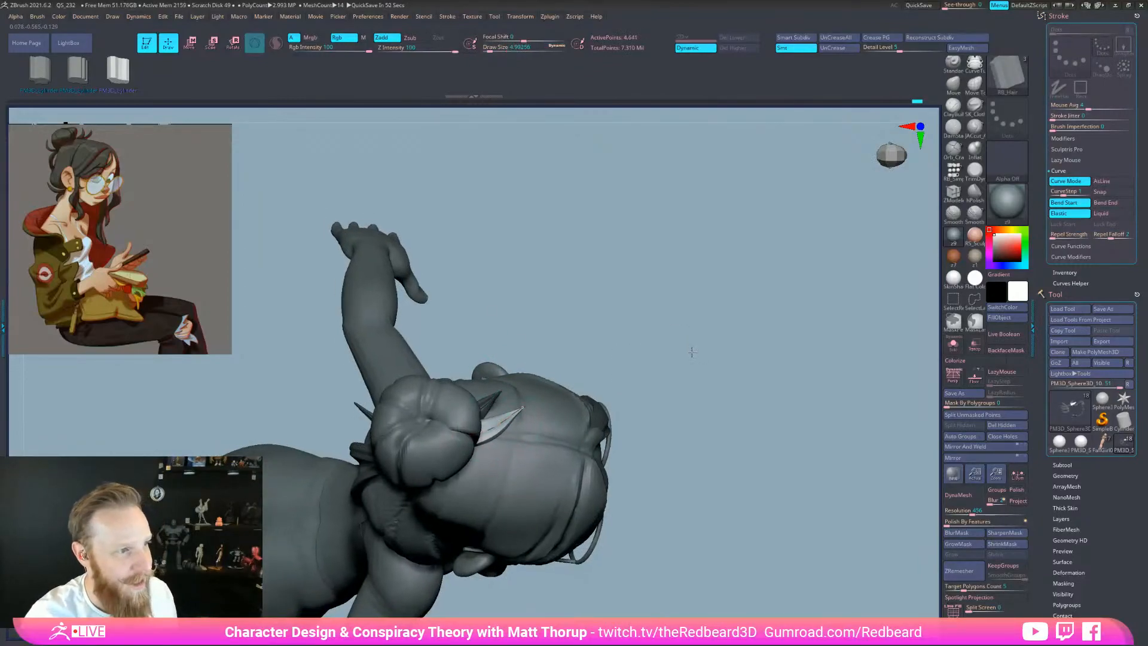
{"action": "key", "text": "space"}
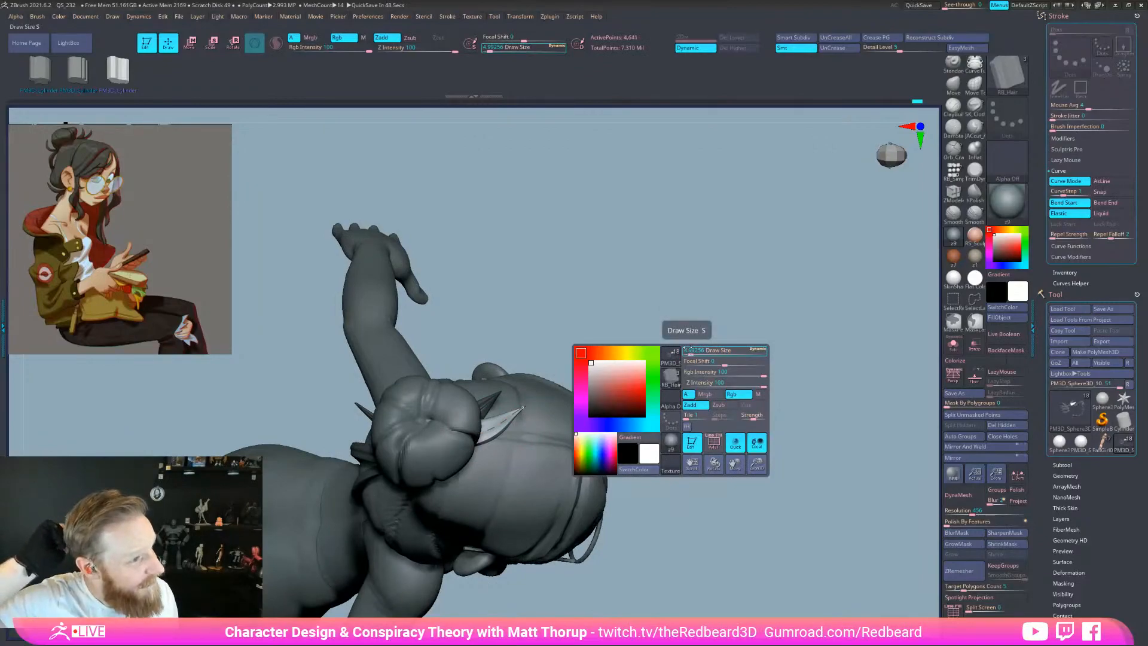
{"action": "mouse_move", "coordinate": [687, 350]}
{"action": "left_mouse_down"}
{"action": "mouse_move", "coordinate": [674, 274]}
{"action": "mouse_move", "coordinate": [679, 289]}
{"action": "mouse_move", "coordinate": [760, 301]}
{"action": "mouse_move", "coordinate": [712, 263]}
{"action": "mouse_move", "coordinate": [608, 341]}
{"action": "mouse_move", "coordinate": [587, 379]}
{"action": "mouse_move", "coordinate": [535, 417]}
{"action": "left_mouse_up"}
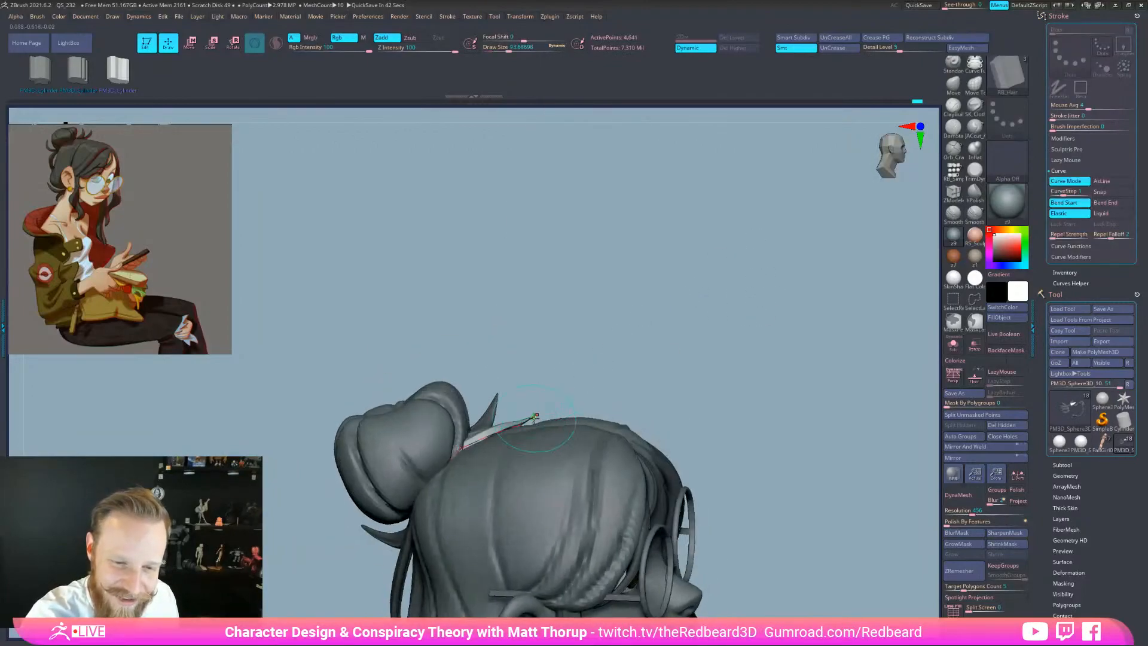
{"action": "key", "text": "shift+d"}
{"action": "key", "text": "s"}
{"action": "left_click_drag", "start_coordinate": [487, 435], "coordinate": [488, 436]}
{"action": "left_click", "coordinate": [469, 445]}
{"action": "key", "text": "s"}
Refine the strand's curve and thicken it at a Draw Size of about 132, then 120
{"action": "mouse_move", "coordinate": [595, 357]}
{"action": "left_mouse_down"}
{"action": "mouse_move", "coordinate": [580, 385]}
{"action": "mouse_move", "coordinate": [594, 343]}
{"action": "left_mouse_up"}
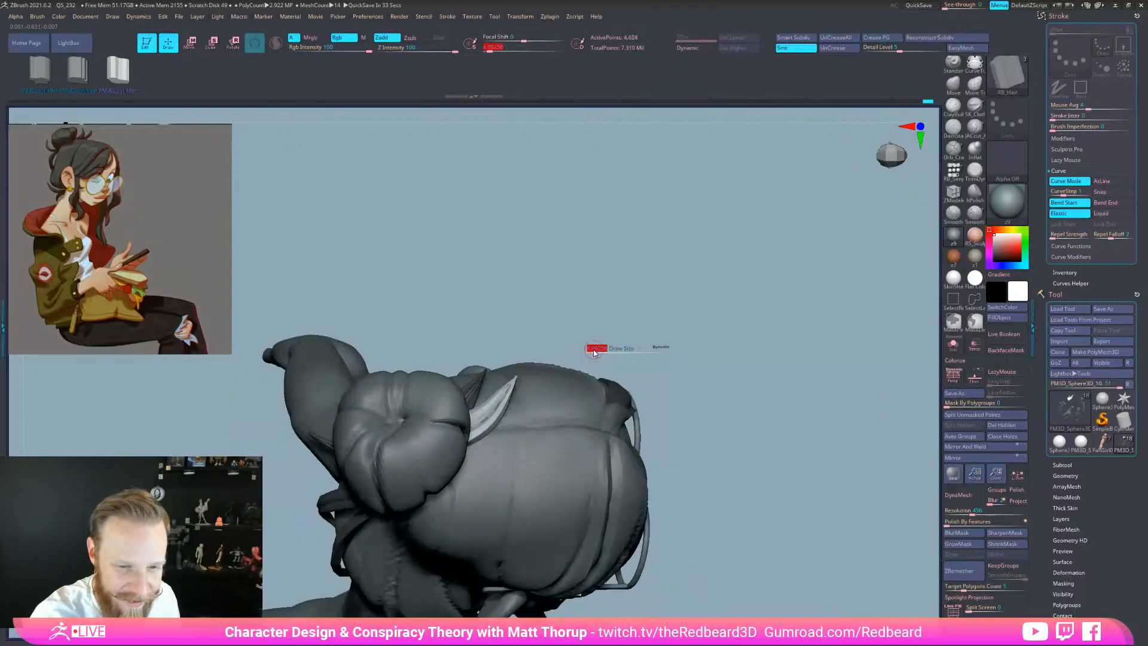
{"action": "left_click", "coordinate": [518, 392]}
{"action": "key", "text": "s"}
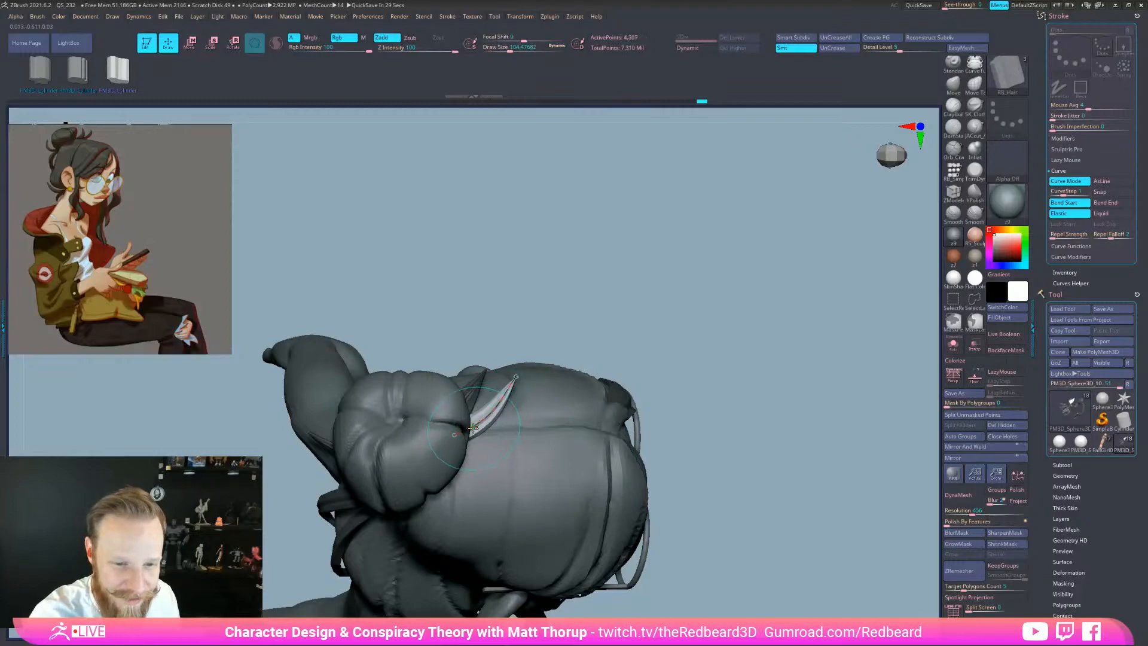
{"action": "left_click_drag", "start_coordinate": [577, 317], "coordinate": [622, 348]}
{"action": "key", "text": "]"}
{"action": "key", "text": "]"}
{"action": "left_click", "coordinate": [447, 381]}
{"action": "key", "text": "["}
Turn to a three-quarter head view and switch to the Move brush (BMV)
{"action": "left_click_drag", "start_coordinate": [708, 321], "coordinate": [642, 257]}
{"action": "left_click_drag", "start_coordinate": [630, 370], "coordinate": [525, 402]}
{"action": "mouse_move", "coordinate": [686, 401]}
{"action": "left_mouse_down"}
{"action": "mouse_move", "coordinate": [736, 392]}
{"action": "mouse_move", "coordinate": [686, 427]}
{"action": "mouse_move", "coordinate": [802, 428]}
{"action": "mouse_move", "coordinate": [753, 506]}
{"action": "mouse_move", "coordinate": [774, 487]}
{"action": "mouse_move", "coordinate": [743, 423]}
{"action": "mouse_move", "coordinate": [702, 395]}
{"action": "left_mouse_up"}
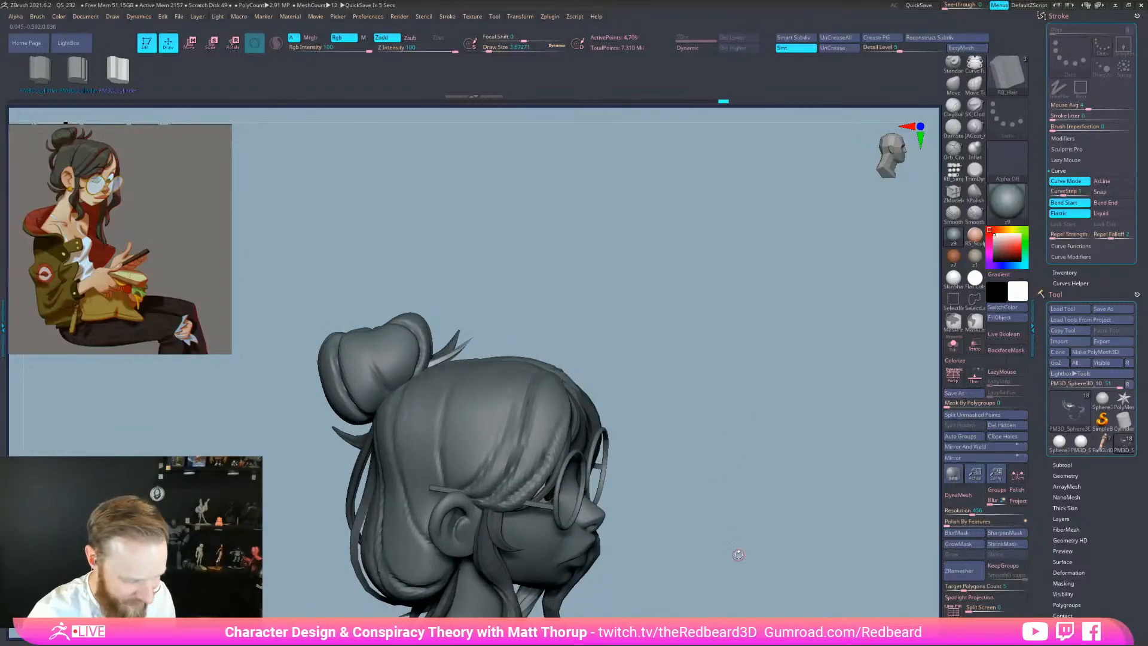
{"action": "key", "text": "b"}
{"action": "key", "text": "m"}
{"action": "key", "text": "v"}
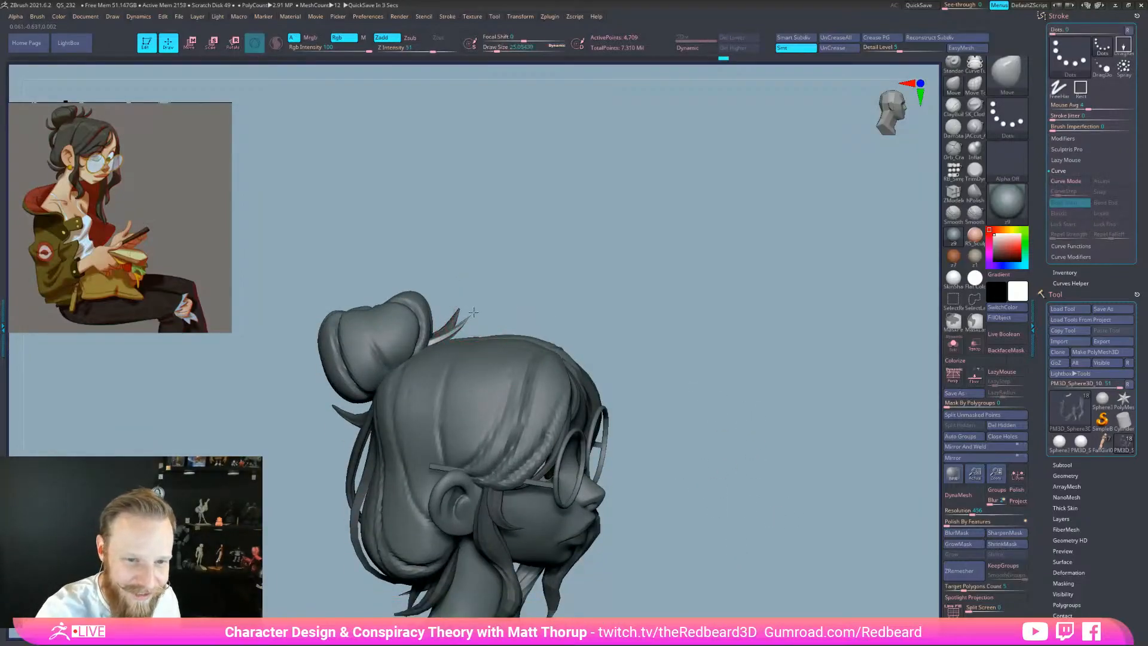
Nudge the new strand beside the bun with the Move brush at about size 15
{"action": "key", "text": "bracketright"}
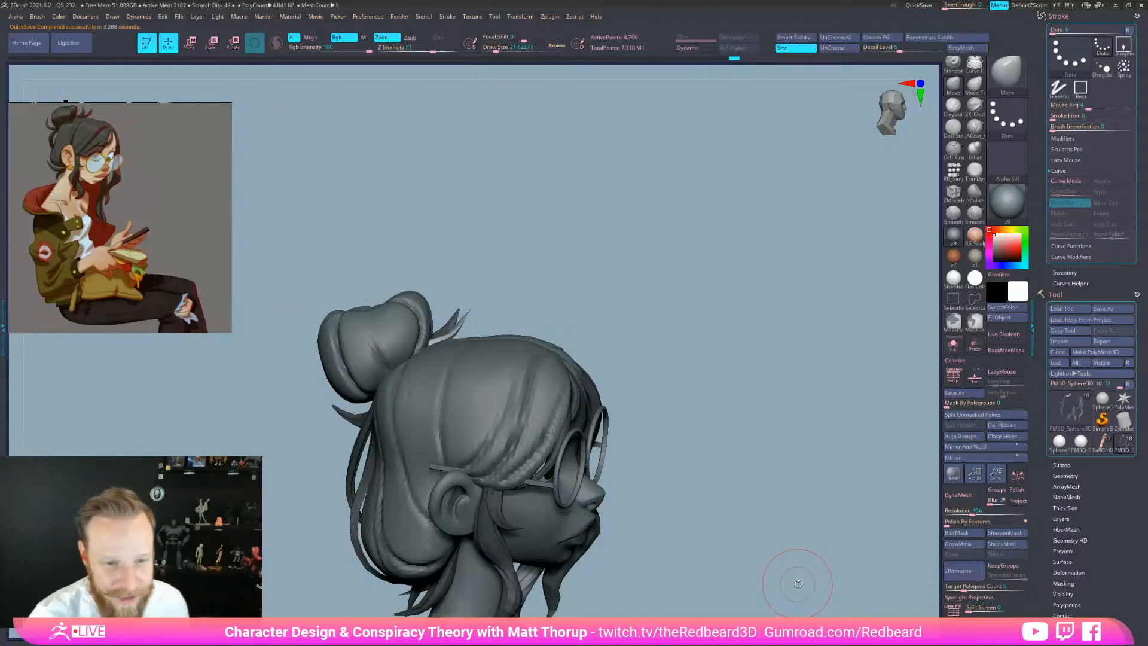
{"action": "mouse_move", "coordinate": [623, 318]}
{"action": "left_mouse_down"}
{"action": "mouse_move", "coordinate": [509, 332]}
{"action": "mouse_move", "coordinate": [468, 324]}
{"action": "mouse_move", "coordinate": [478, 309]}
{"action": "mouse_move", "coordinate": [559, 295]}
{"action": "mouse_move", "coordinate": [528, 321]}
{"action": "mouse_move", "coordinate": [520, 300]}
{"action": "mouse_move", "coordinate": [467, 318]}
{"action": "mouse_move", "coordinate": [495, 295]}
{"action": "left_mouse_up"}
{"action": "key", "text": "s"}
{"action": "key", "text": "s"}
{"action": "left_click", "coordinate": [466, 324]}
{"action": "key", "text": "s"}
{"action": "key", "text": "s"}
{"action": "key", "text": "s"}
{"action": "left_click_drag", "start_coordinate": [471, 317], "coordinate": [476, 307]}
{"action": "key", "text": "s"}
{"action": "key", "text": "s"}
{"action": "key", "text": "s"}
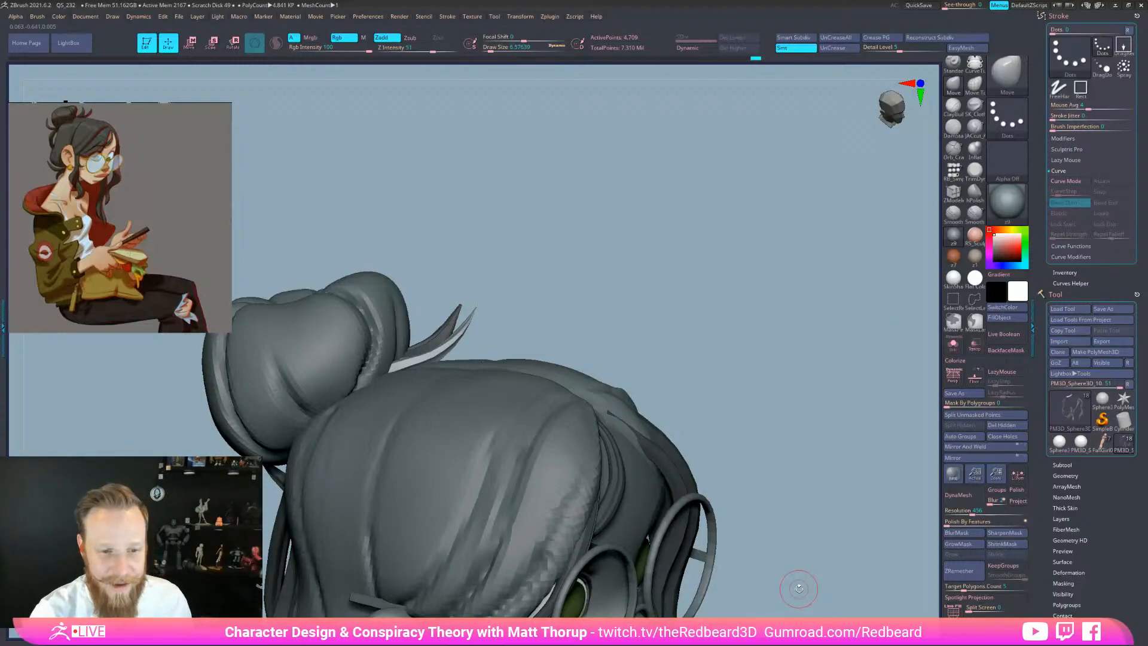
Adjust the strand from front and top views at Move brush sizes about 31, 54 and 12
{"action": "left_click_drag", "start_coordinate": [672, 382], "coordinate": [660, 355]}
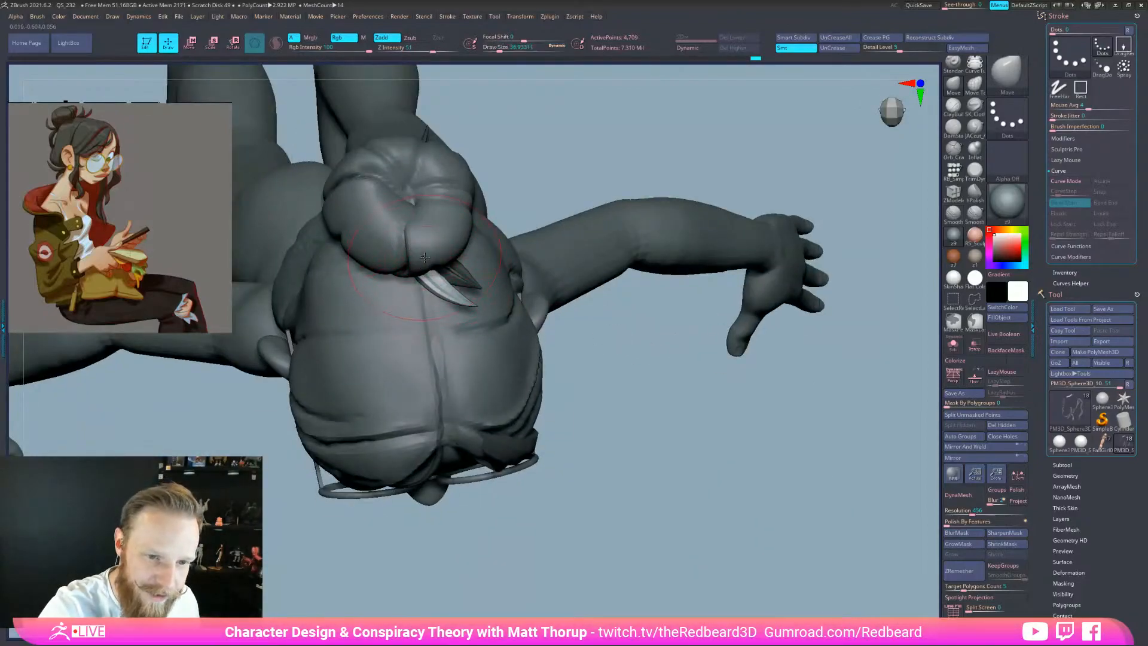
{"action": "key", "text": "bracketleft"}
{"action": "key", "text": "bracketleft"}
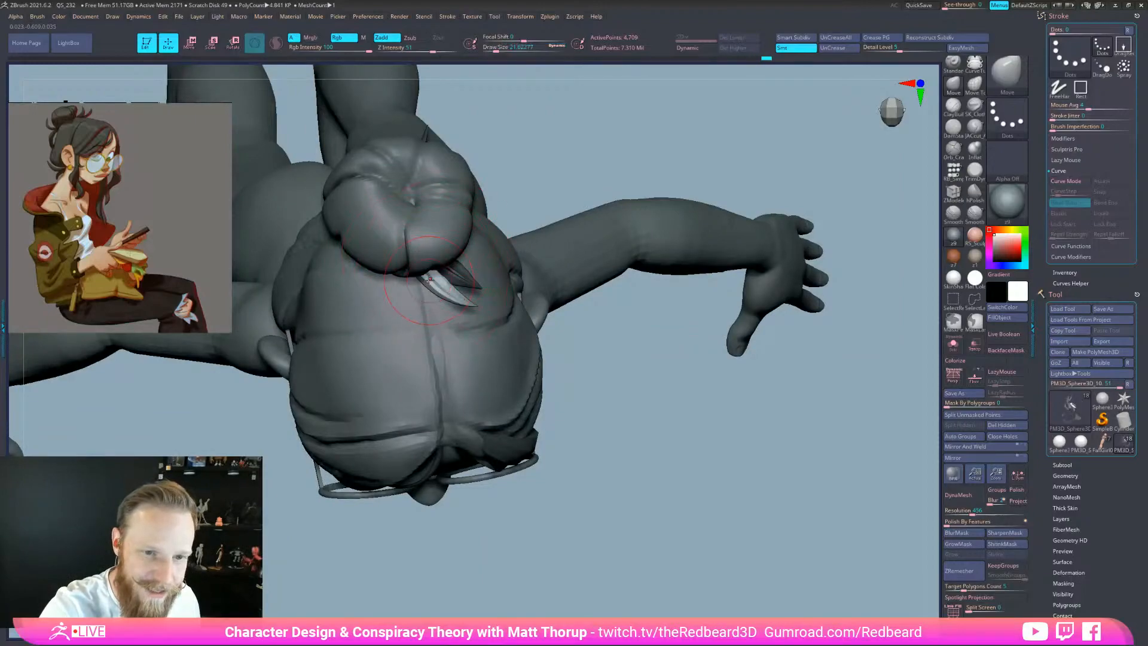
{"action": "key", "text": "bracketright"}
{"action": "left_click_drag", "start_coordinate": [616, 119], "coordinate": [587, 159]}
{"action": "left_click_drag", "start_coordinate": [572, 219], "coordinate": [645, 392]}
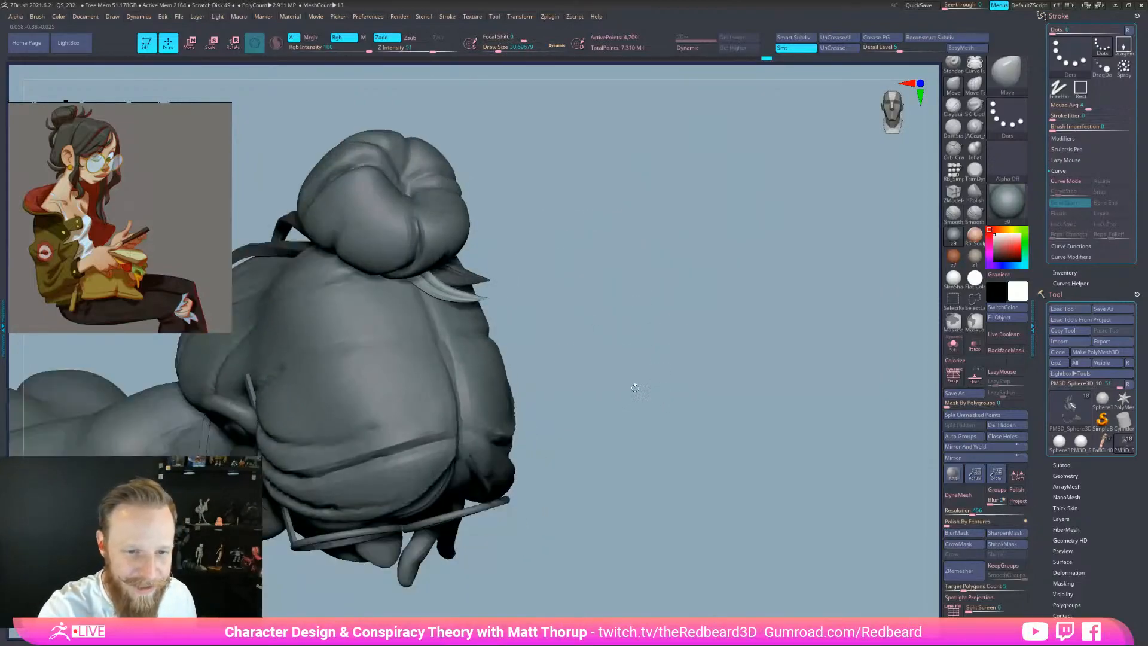
{"action": "left_click_drag", "start_coordinate": [447, 294], "coordinate": [452, 294]}
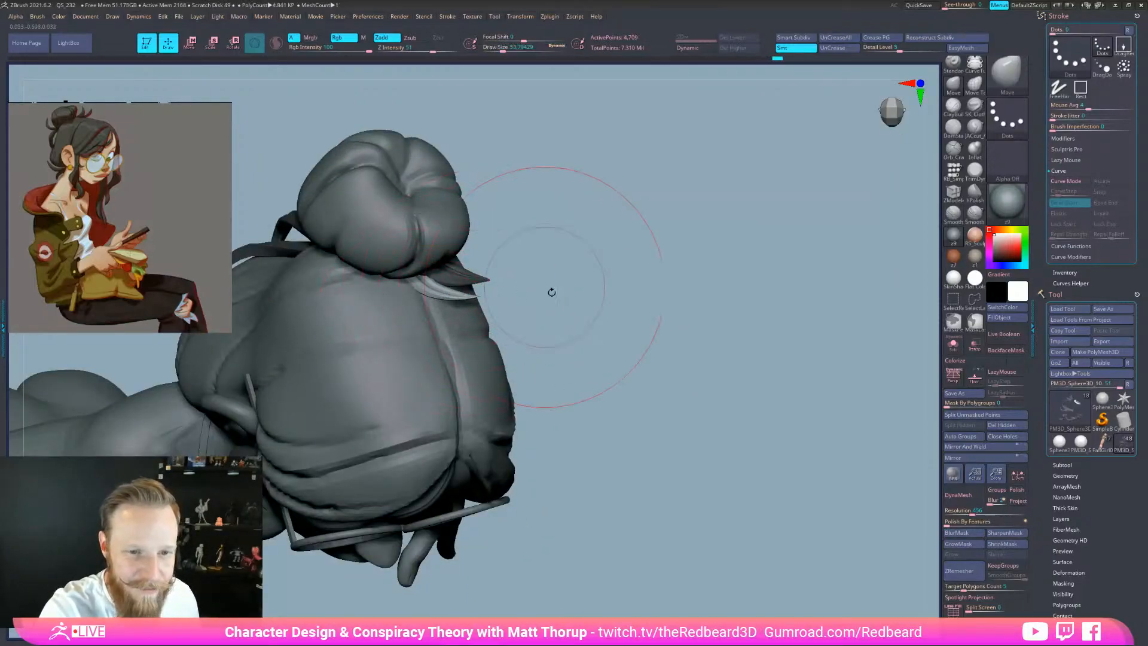
{"action": "left_click_drag", "start_coordinate": [551, 291], "coordinate": [549, 328]}
{"action": "key", "text": "s"}
{"action": "left_click_drag", "start_coordinate": [471, 299], "coordinate": [460, 299]}
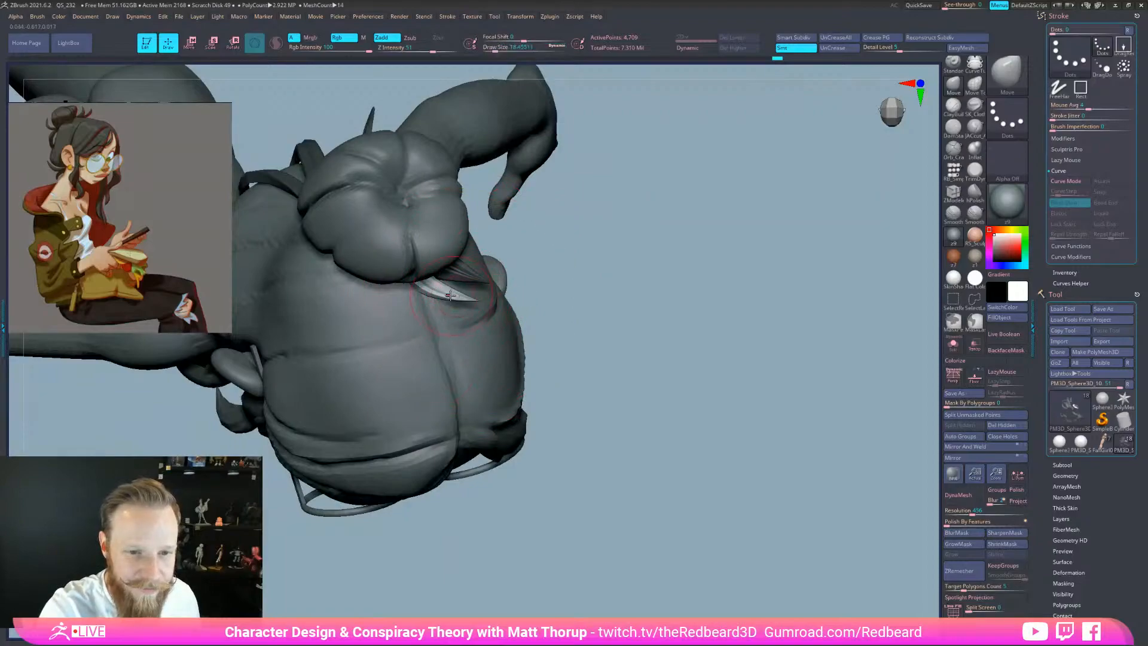
{"action": "mouse_move", "coordinate": [590, 286]}
{"action": "left_mouse_down", "text": "shift"}
{"action": "mouse_move", "coordinate": [595, 236]}
{"action": "mouse_move", "coordinate": [639, 179]}
{"action": "mouse_move", "coordinate": [590, 262]}
{"action": "mouse_move", "coordinate": [542, 261]}
{"action": "mouse_move", "coordinate": [684, 269]}
{"action": "mouse_move", "coordinate": [607, 307]}
{"action": "mouse_move", "coordinate": [597, 299]}
{"action": "left_mouse_up", "text": "shift"}
Orbit around the head and arm, setting the brush size to about 31
{"action": "key", "text": "s"}
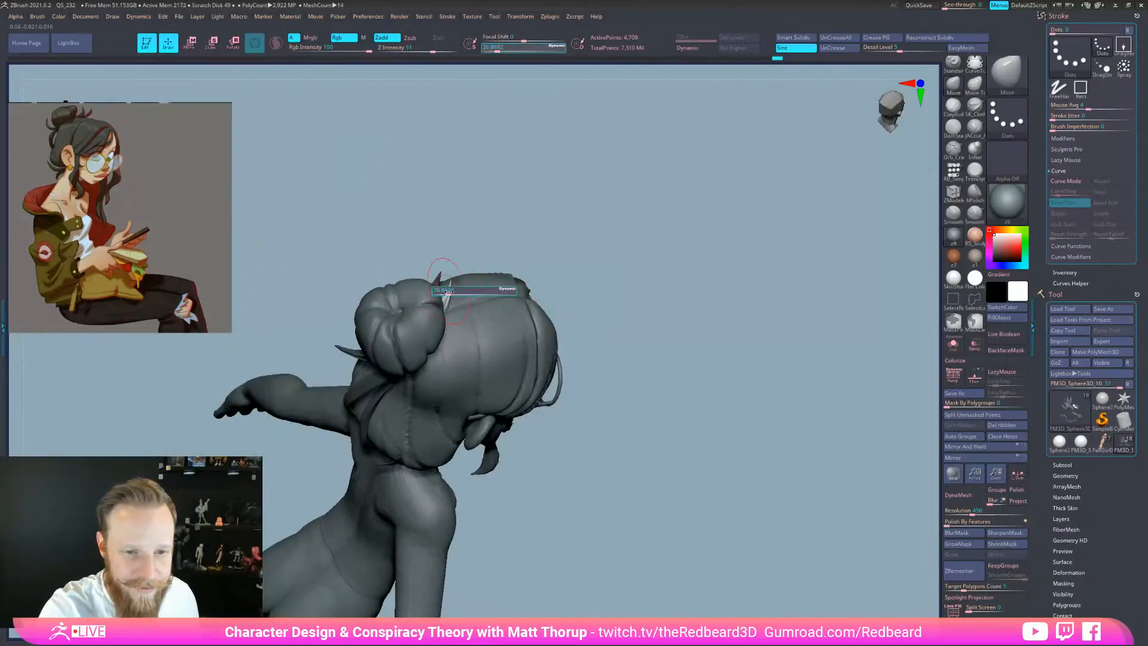
{"action": "key", "text": "e"}
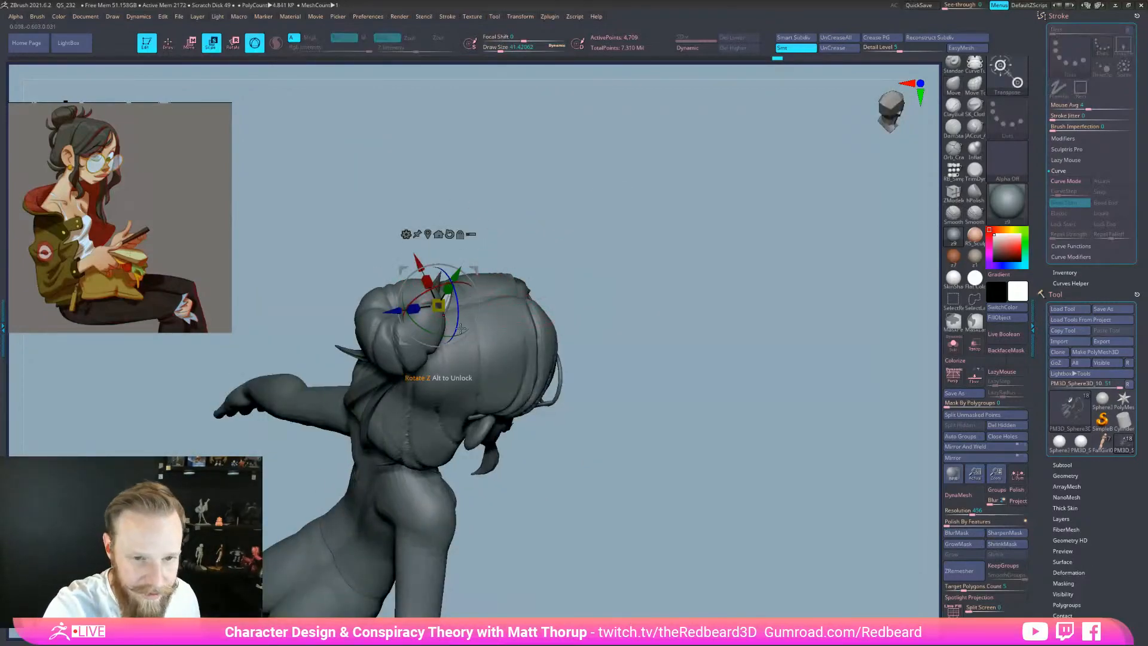
{"action": "mouse_move", "coordinate": [609, 258]}
{"action": "left_mouse_down"}
{"action": "mouse_move", "coordinate": [574, 217]}
{"action": "mouse_move", "coordinate": [570, 278]}
{"action": "left_mouse_up"}
{"action": "key", "text": "q"}
{"action": "right_click_drag", "start_coordinate": [434, 312], "coordinate": [506, 281]}
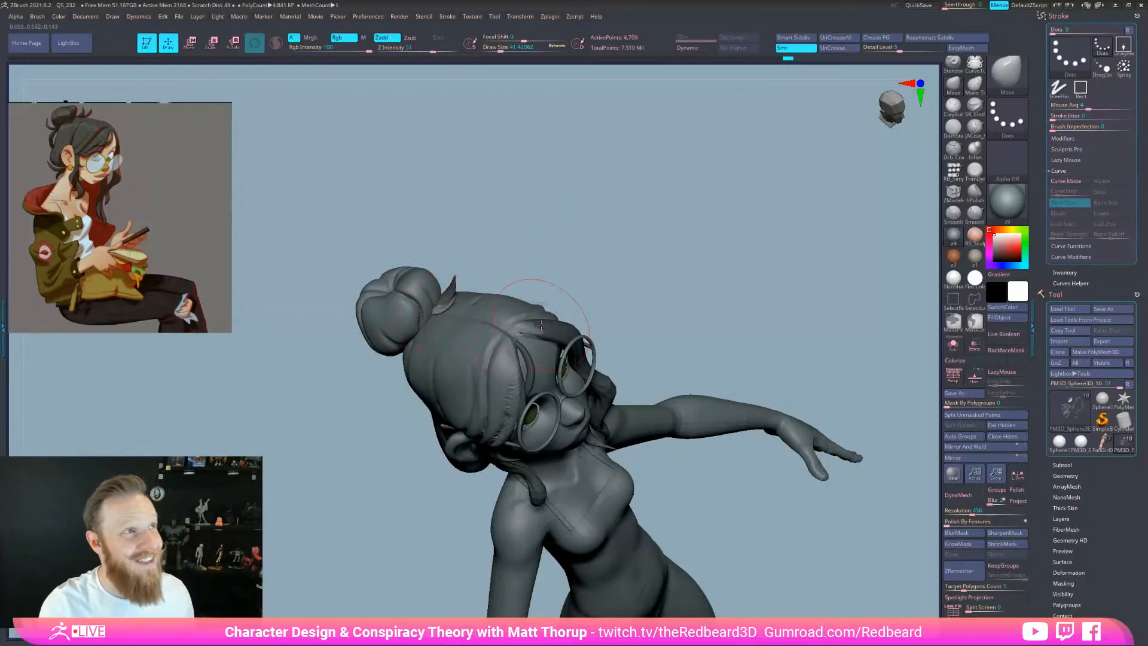
{"action": "mouse_move", "coordinate": [607, 232]}
{"action": "left_mouse_down"}
{"action": "mouse_move", "coordinate": [730, 197]}
{"action": "mouse_move", "coordinate": [689, 148]}
{"action": "left_mouse_up"}
{"action": "key", "text": "s"}
{"action": "left_click_drag", "start_coordinate": [443, 314], "coordinate": [440, 314]}
{"action": "left_click_drag", "start_coordinate": [554, 240], "coordinate": [525, 224]}
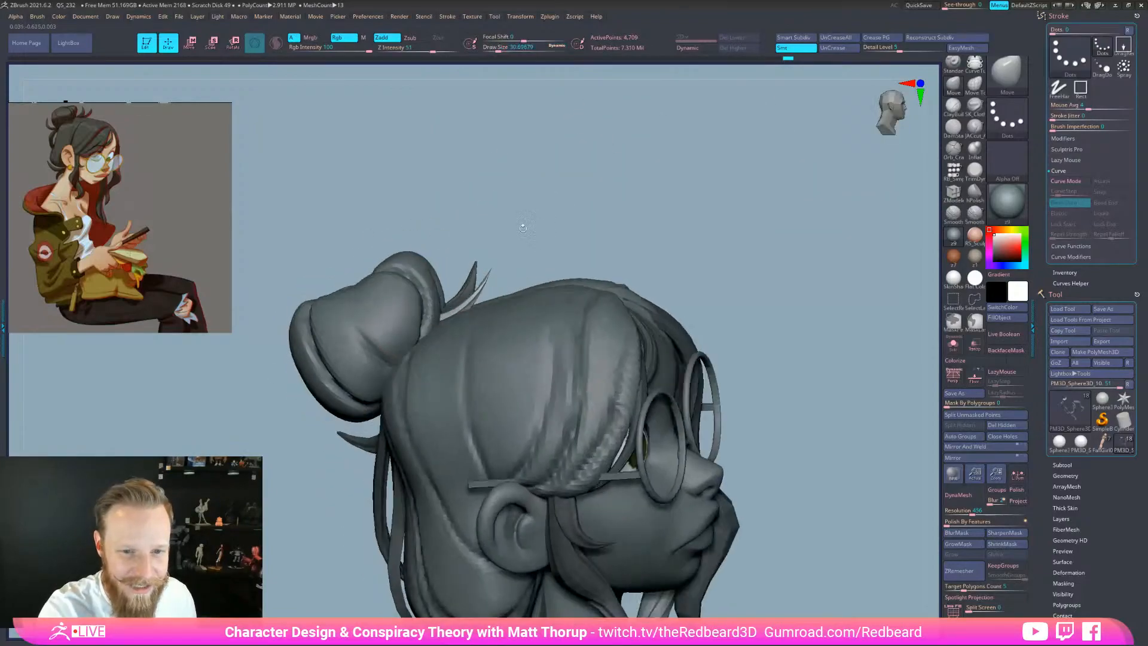
Switch to the Inflat brush and briefly preview the smoothed subdivision
{"action": "key", "text": "b"}
{"action": "key", "text": "i"}
{"action": "key", "text": "n"}
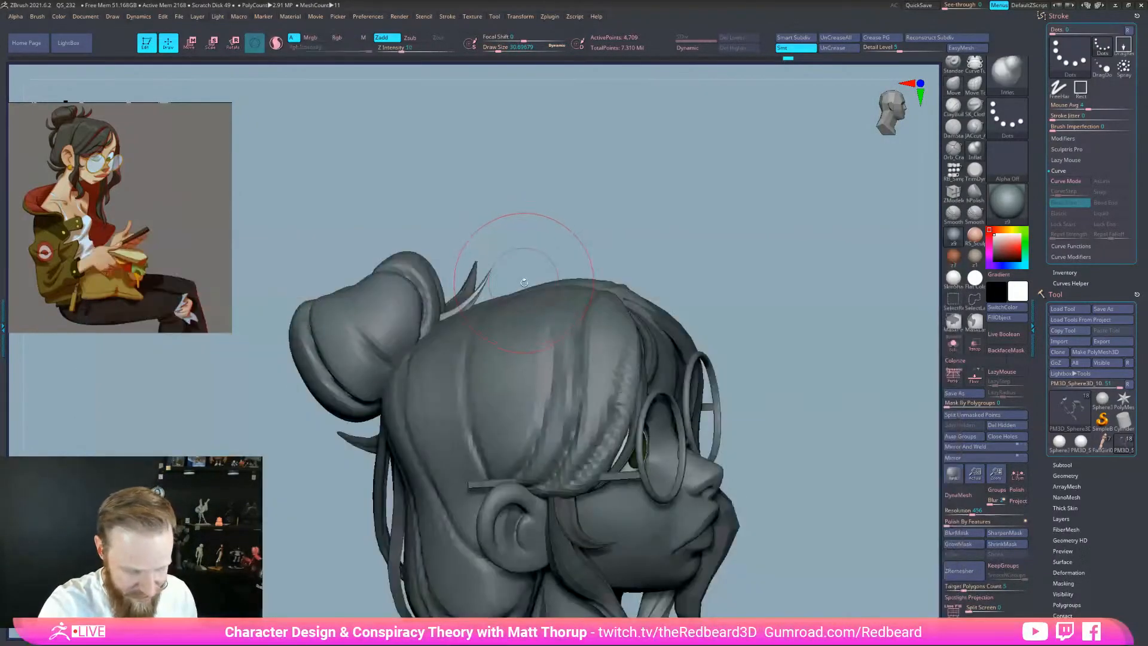
{"action": "key", "text": "d"}
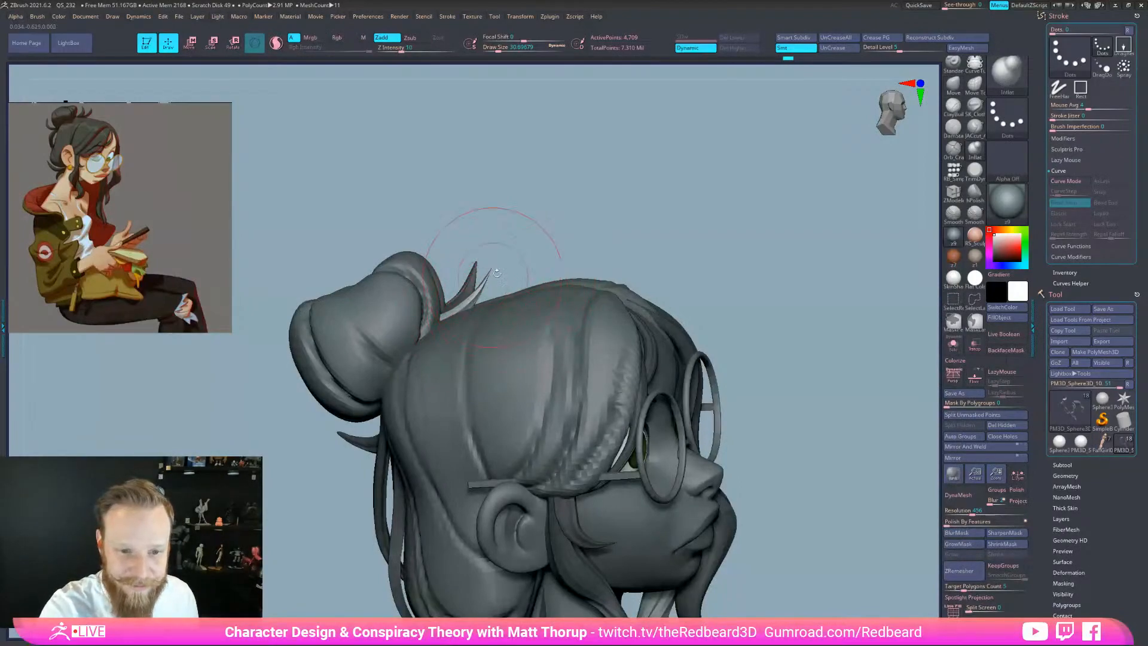
{"action": "left_click_drag", "start_coordinate": [547, 218], "coordinate": [567, 249]}
{"action": "key", "text": "shift+d"}
Zoom out and spin the sculpt, then close in on the face and bun
{"action": "left_click_drag", "start_coordinate": [849, 532], "coordinate": [771, 577], "text": "alt"}
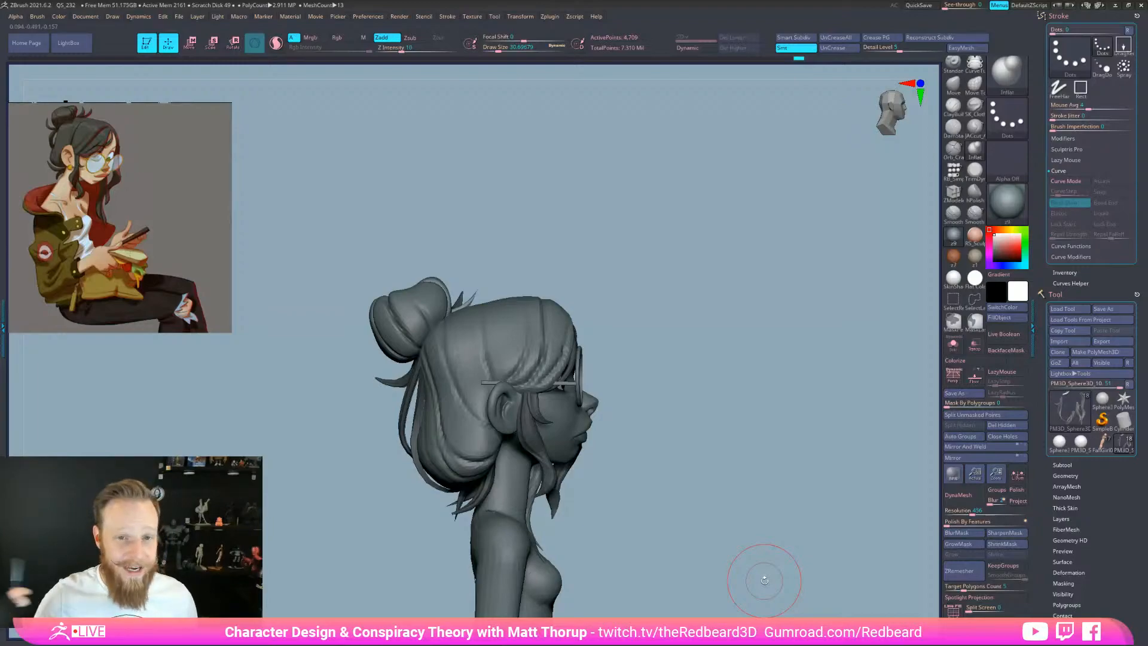
{"action": "mouse_move", "coordinate": [764, 580]}
{"action": "left_mouse_down"}
{"action": "mouse_move", "coordinate": [712, 425]}
{"action": "mouse_move", "coordinate": [756, 562]}
{"action": "left_mouse_up"}
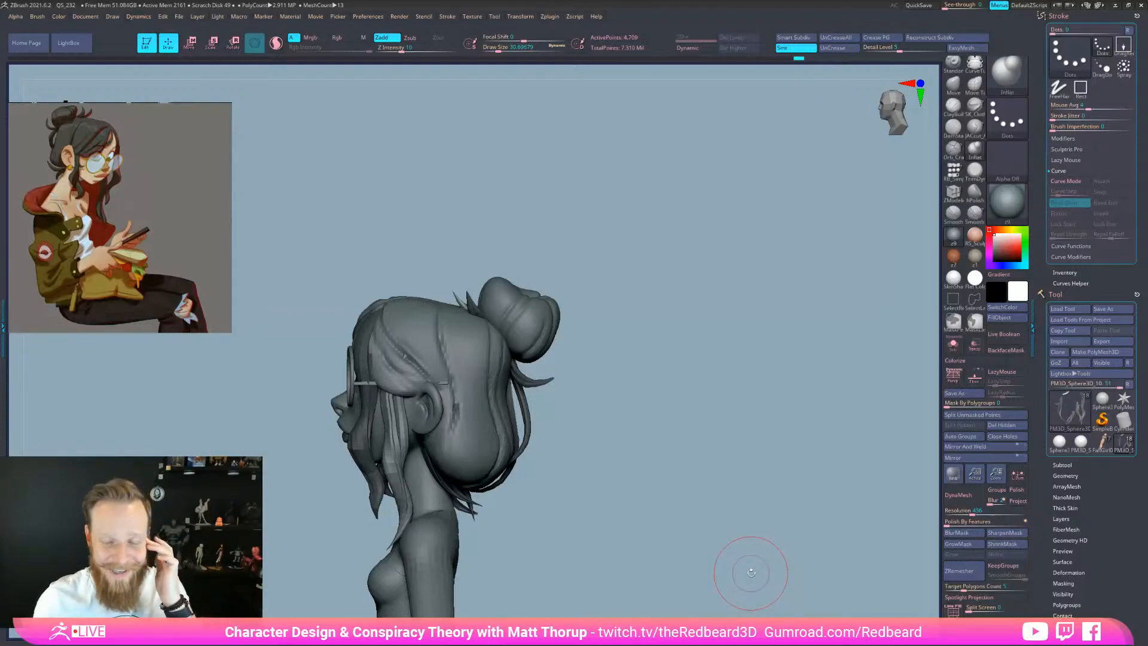
{"action": "left_click_drag", "start_coordinate": [681, 469], "coordinate": [738, 476]}
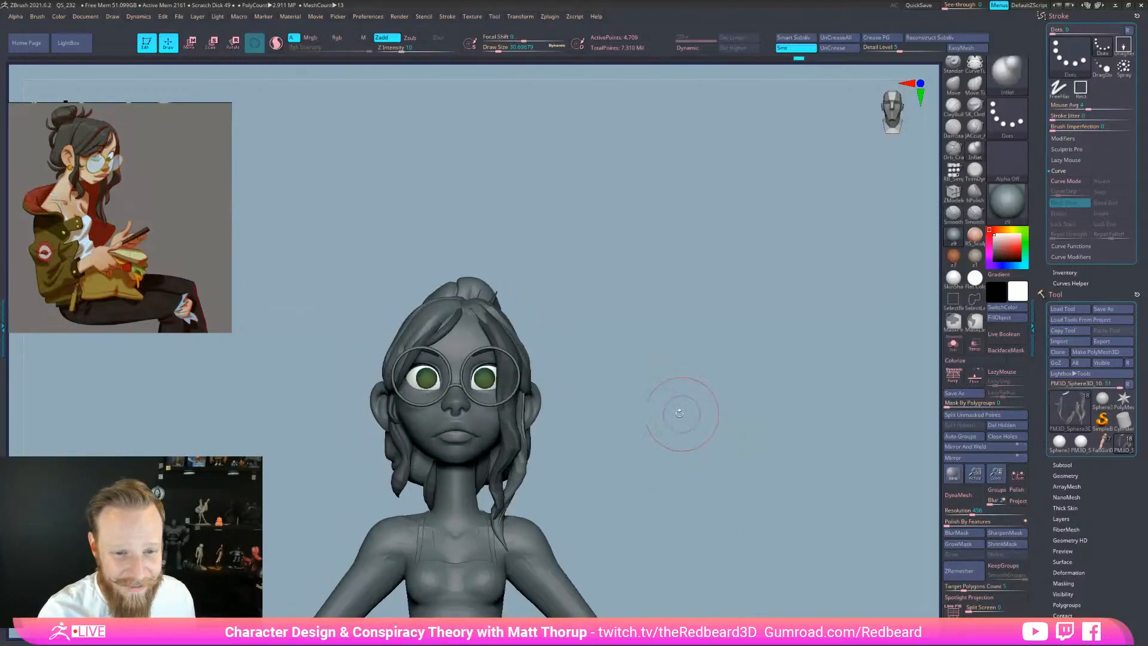
{"action": "left_click_drag", "start_coordinate": [684, 413], "coordinate": [723, 418], "text": "alt"}
{"action": "mouse_move", "coordinate": [649, 335]}
{"action": "left_mouse_down"}
{"action": "mouse_move", "coordinate": [702, 425]}
{"action": "mouse_move", "coordinate": [707, 392]}
{"action": "mouse_move", "coordinate": [692, 394]}
{"action": "left_mouse_up"}
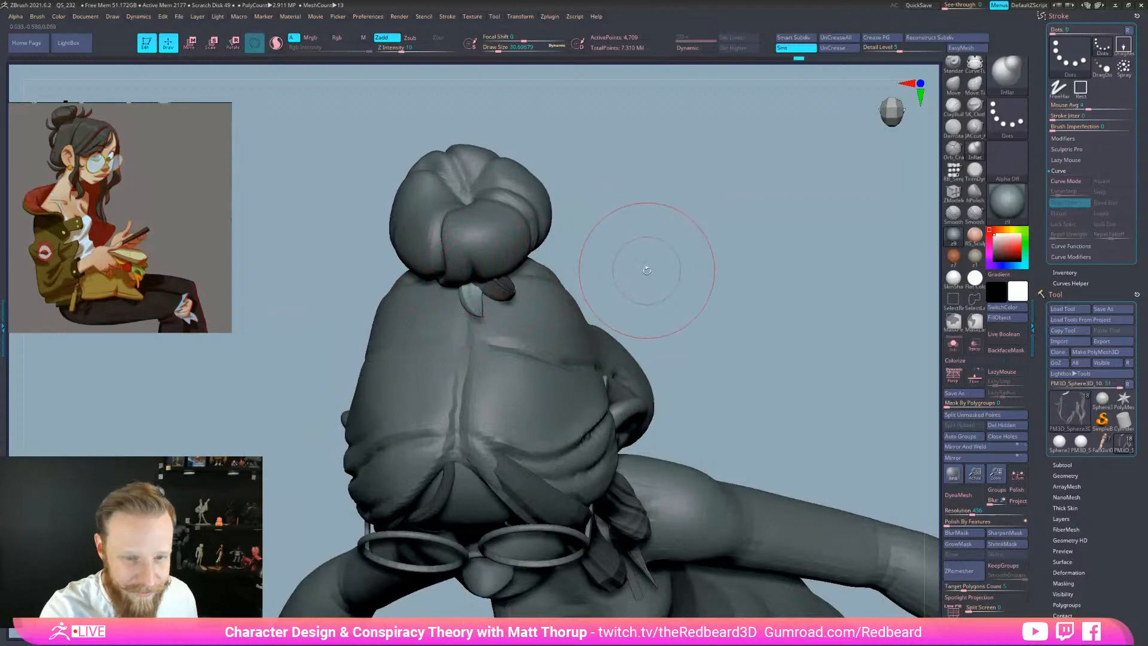
With the Move brush at about size 37, pull the small strand's base left
{"action": "key", "text": "b"}
{"action": "key", "text": "m"}
{"action": "key", "text": "v"}
{"action": "mouse_move", "coordinate": [652, 243]}
{"action": "left_mouse_down"}
{"action": "mouse_move", "coordinate": [661, 231]}
{"action": "mouse_move", "coordinate": [649, 238]}
{"action": "mouse_move", "coordinate": [647, 194]}
{"action": "left_mouse_up"}
{"action": "key", "text": "s"}
{"action": "left_click_drag", "start_coordinate": [460, 290], "coordinate": [462, 289]}
{"action": "left_click_drag", "start_coordinate": [463, 288], "coordinate": [453, 287]}
Nudge the strand's root down-left at brush size 22 and view the whole figure
{"action": "left_click_drag", "start_coordinate": [660, 221], "coordinate": [603, 206]}
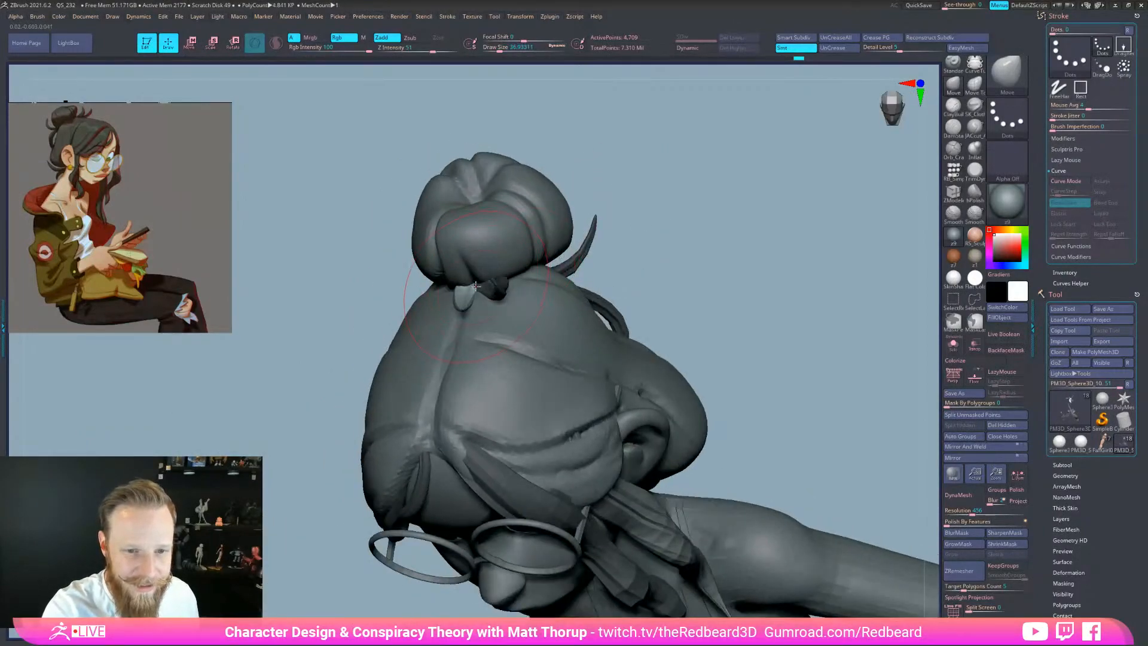
{"action": "mouse_move", "coordinate": [676, 227]}
{"action": "left_mouse_down"}
{"action": "mouse_move", "coordinate": [713, 257]}
{"action": "mouse_move", "coordinate": [635, 259]}
{"action": "mouse_move", "coordinate": [619, 191]}
{"action": "mouse_move", "coordinate": [630, 215]}
{"action": "mouse_move", "coordinate": [676, 240]}
{"action": "left_mouse_up"}
{"action": "key", "text": "["}
{"action": "left_click_drag", "start_coordinate": [463, 289], "coordinate": [458, 293]}
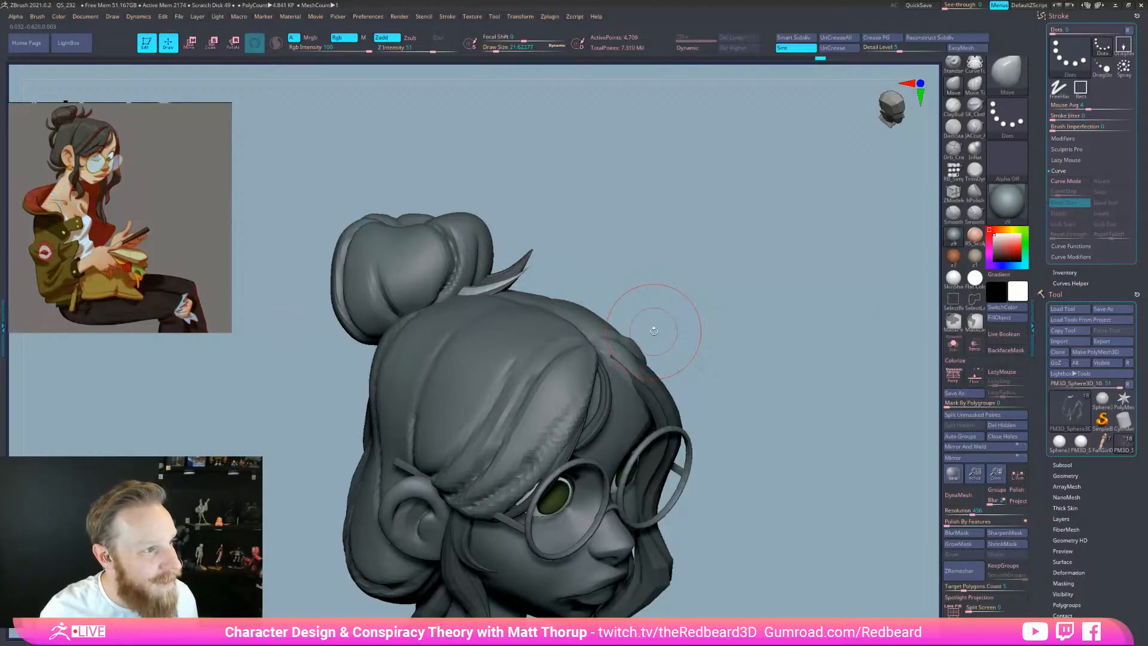
{"action": "mouse_move", "coordinate": [654, 331]}
{"action": "left_mouse_down"}
{"action": "mouse_move", "coordinate": [730, 341]}
{"action": "mouse_move", "coordinate": [679, 359]}
{"action": "mouse_move", "coordinate": [700, 326]}
{"action": "mouse_move", "coordinate": [665, 354]}
{"action": "mouse_move", "coordinate": [687, 353]}
{"action": "mouse_move", "coordinate": [636, 361]}
{"action": "mouse_move", "coordinate": [698, 385]}
{"action": "mouse_move", "coordinate": [716, 461]}
{"action": "mouse_move", "coordinate": [784, 457]}
{"action": "mouse_move", "coordinate": [694, 476]}
{"action": "mouse_move", "coordinate": [712, 402]}
{"action": "mouse_move", "coordinate": [672, 434]}
{"action": "left_mouse_up"}
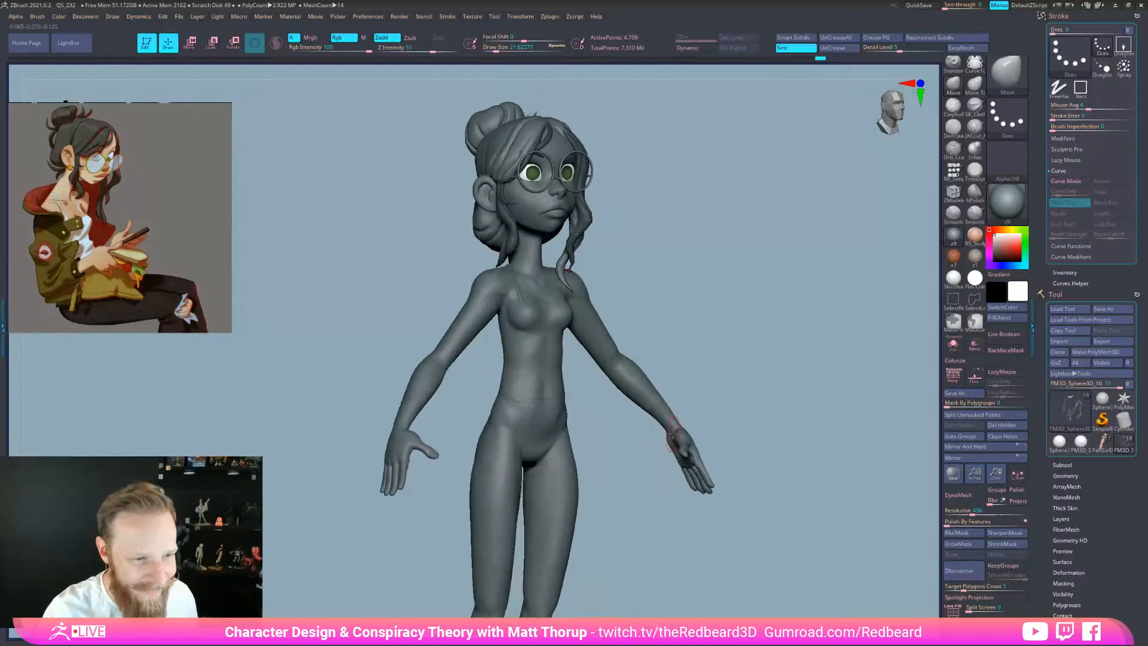
Select the jacket subtool, toggle Solo and PolyF, and frame the jacket
{"action": "left_click", "coordinate": [499, 483], "text": "alt"}
{"action": "mouse_move", "coordinate": [651, 550]}
{"action": "left_mouse_down"}
{"action": "mouse_move", "coordinate": [628, 548]}
{"action": "mouse_move", "coordinate": [682, 592]}
{"action": "left_mouse_up"}
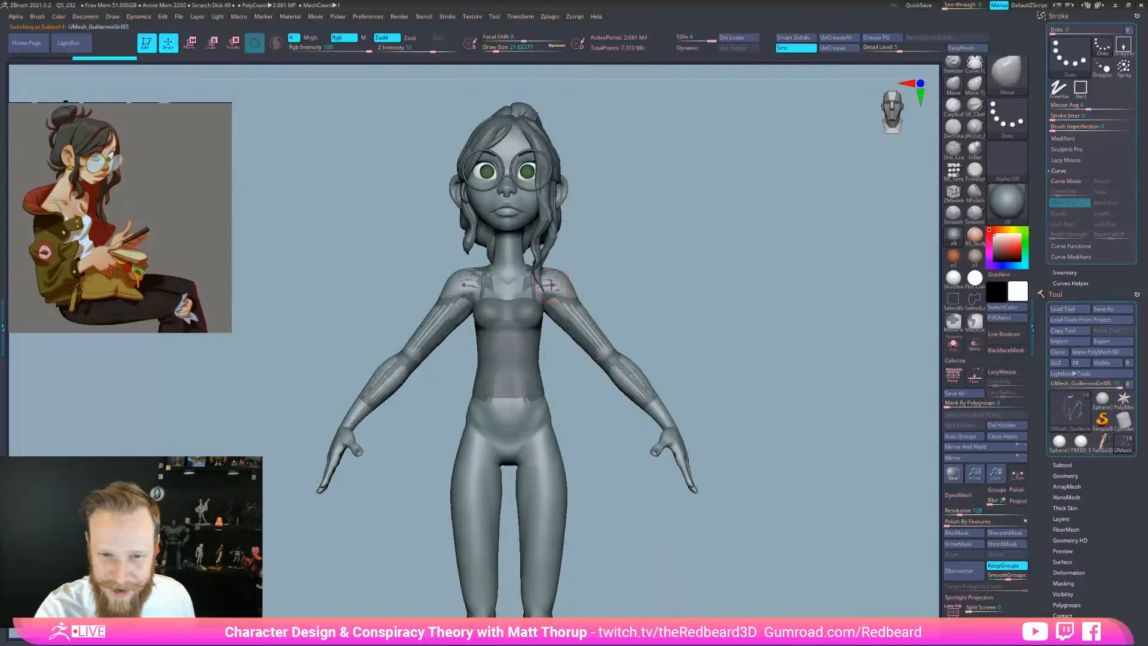
{"action": "left_click", "coordinate": [537, 324], "text": "alt"}
{"action": "left_click", "coordinate": [953, 345]}
{"action": "left_click_drag", "start_coordinate": [845, 411], "coordinate": [747, 562]}
{"action": "key", "text": "shift+f"}
{"action": "key", "text": "shift+f"}
{"action": "key", "text": "shift+f"}
{"action": "left_click", "coordinate": [953, 345]}
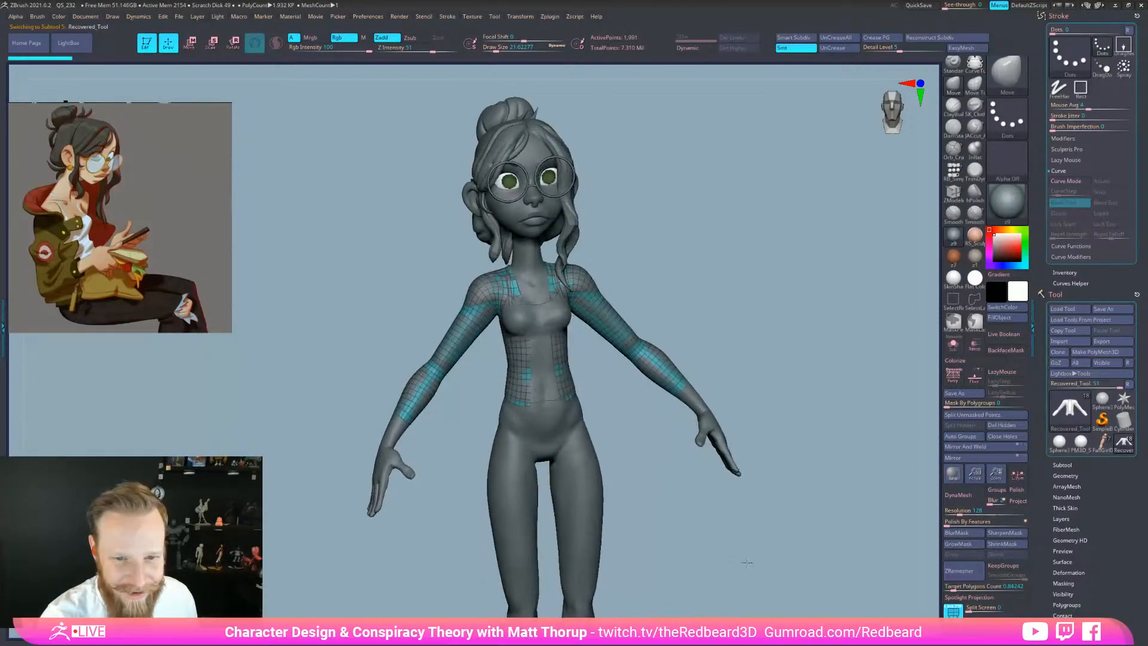
{"action": "left_click", "coordinate": [953, 345]}
{"action": "key", "text": "f"}
{"action": "left_click_drag", "start_coordinate": [787, 319], "coordinate": [808, 385], "text": "alt"}
{"action": "left_click_drag", "start_coordinate": [733, 302], "coordinate": [789, 325]}
{"action": "left_click", "coordinate": [953, 344]}
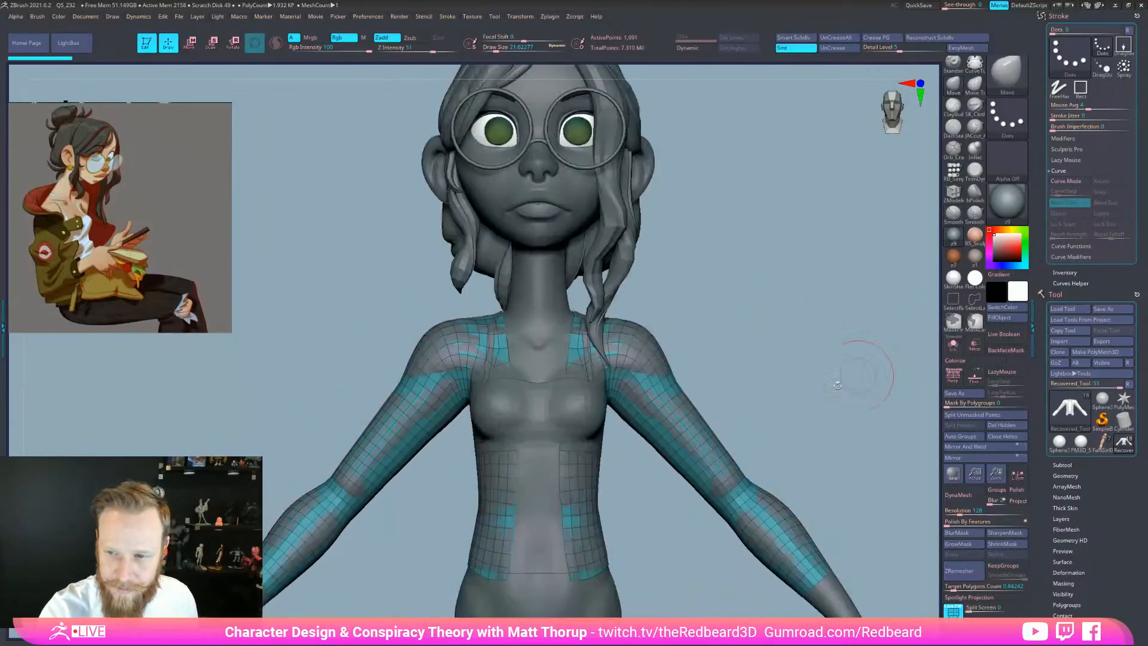
Pull the jacket's shoulder and upper arm outward at brush size about 104
{"action": "key", "text": "s"}
{"action": "left_click_drag", "start_coordinate": [635, 329], "coordinate": [645, 329]}
{"action": "left_click_drag", "start_coordinate": [635, 340], "coordinate": [643, 331]}
{"action": "mouse_move", "coordinate": [678, 416]}
{"action": "left_mouse_down"}
{"action": "mouse_move", "coordinate": [688, 410]}
{"action": "mouse_move", "coordinate": [711, 490]}
{"action": "mouse_move", "coordinate": [791, 574]}
{"action": "left_mouse_up"}
Swell the jacket sleeves along the arms with the Inflat brush
{"action": "key", "text": "b"}
{"action": "key", "text": "i"}
{"action": "key", "text": "n"}
{"action": "mouse_move", "coordinate": [840, 543]}
{"action": "left_mouse_down", "text": "alt"}
{"action": "mouse_move", "coordinate": [800, 482]}
{"action": "mouse_move", "coordinate": [741, 508]}
{"action": "mouse_move", "coordinate": [611, 378]}
{"action": "left_mouse_up", "text": "alt"}
{"action": "left_click_drag", "start_coordinate": [754, 362], "coordinate": [646, 365]}
Push the jacket's front torso panels out of the body, then reduce the brush to 74
{"action": "left_click_drag", "start_coordinate": [726, 428], "coordinate": [802, 418]}
{"action": "mouse_move", "coordinate": [555, 479]}
{"action": "left_mouse_down"}
{"action": "mouse_move", "coordinate": [565, 398]}
{"action": "mouse_move", "coordinate": [547, 396]}
{"action": "left_mouse_up"}
{"action": "left_click_drag", "start_coordinate": [637, 419], "coordinate": [708, 353]}
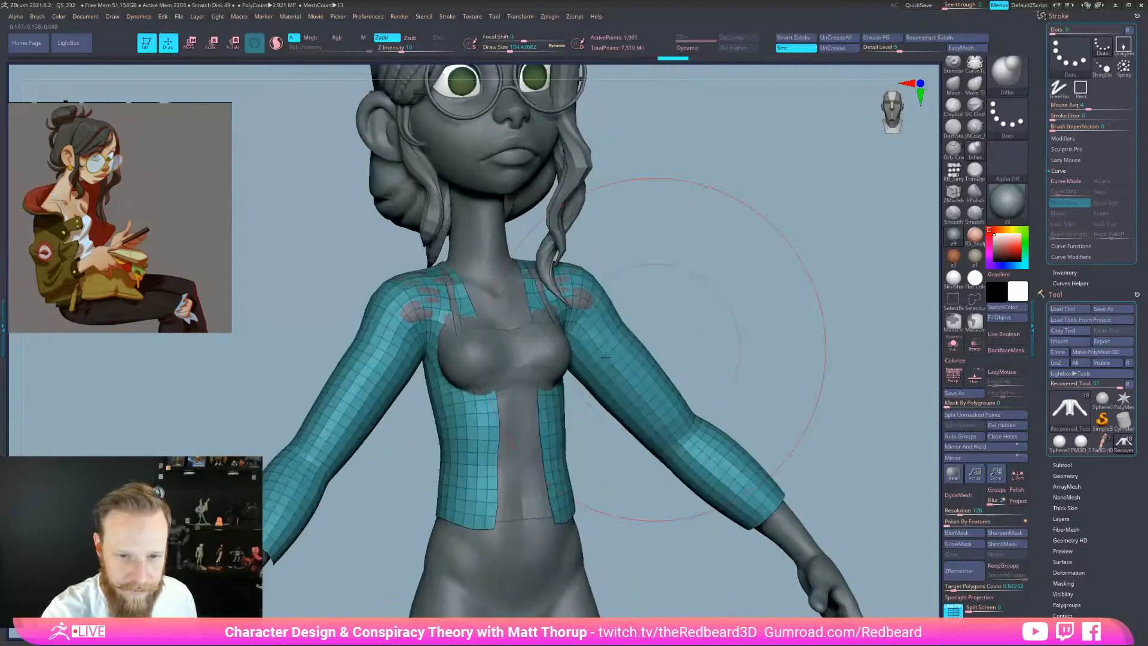
{"action": "key", "text": "s"}
{"action": "left_click_drag", "start_coordinate": [558, 353], "coordinate": [552, 353]}
{"action": "mouse_move", "coordinate": [604, 412]}
{"action": "left_mouse_down"}
{"action": "mouse_move", "coordinate": [717, 316]}
{"action": "mouse_move", "coordinate": [679, 363]}
{"action": "left_mouse_up"}
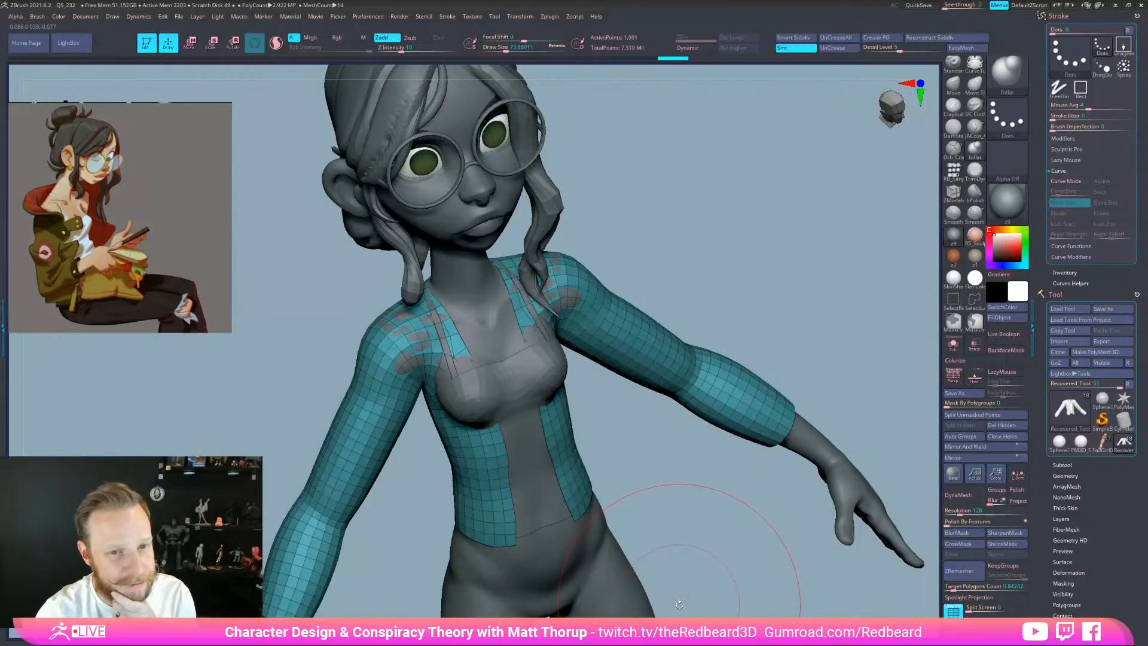
Pull the jacket's front panels over the chest with the Move brush at size 37
{"action": "left_click_drag", "start_coordinate": [751, 578], "coordinate": [753, 570], "text": "shift"}
{"action": "left_click_drag", "start_coordinate": [746, 386], "coordinate": [723, 345]}
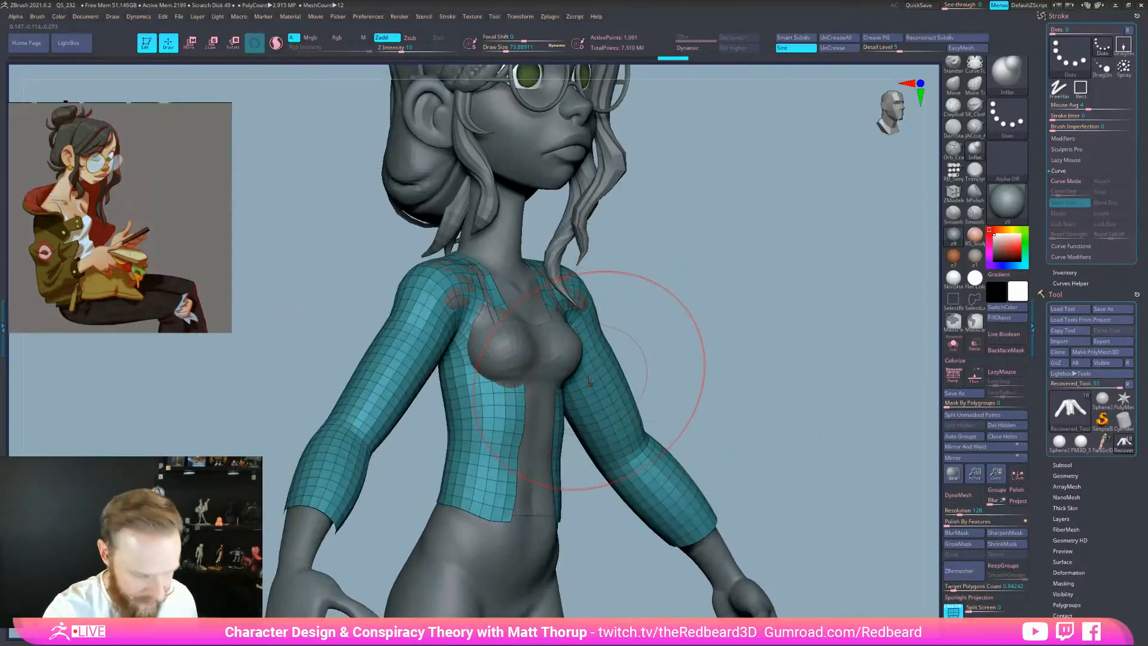
{"action": "key", "text": "b"}
{"action": "key", "text": "m"}
{"action": "key", "text": "v"}
{"action": "key", "text": "bracketleft"}
{"action": "key", "text": "bracketleft"}
{"action": "left_click_drag", "start_coordinate": [562, 372], "coordinate": [580, 348]}
{"action": "left_click_drag", "start_coordinate": [657, 334], "coordinate": [658, 342]}
{"action": "left_click_drag", "start_coordinate": [577, 352], "coordinate": [582, 353]}
{"action": "left_click_drag", "start_coordinate": [643, 328], "coordinate": [578, 324]}
{"action": "key", "text": "s"}
{"action": "left_click_drag", "start_coordinate": [582, 325], "coordinate": [578, 321]}
Pull the jacket's lower sides and hem outward and shape its front and back edges
{"action": "mouse_move", "coordinate": [606, 481]}
{"action": "left_mouse_down"}
{"action": "mouse_move", "coordinate": [612, 423]}
{"action": "mouse_move", "coordinate": [600, 412]}
{"action": "left_mouse_up"}
{"action": "left_click_drag", "start_coordinate": [490, 387], "coordinate": [495, 384]}
{"action": "mouse_move", "coordinate": [795, 308]}
{"action": "left_mouse_down"}
{"action": "mouse_move", "coordinate": [679, 313]}
{"action": "mouse_move", "coordinate": [626, 352]}
{"action": "mouse_move", "coordinate": [579, 418]}
{"action": "left_mouse_up"}
{"action": "key", "text": "s"}
{"action": "key", "text": "s"}
{"action": "mouse_move", "coordinate": [579, 487]}
{"action": "left_mouse_down"}
{"action": "mouse_move", "coordinate": [569, 490]}
{"action": "mouse_move", "coordinate": [567, 459]}
{"action": "left_mouse_up"}
{"action": "left_click_drag", "start_coordinate": [502, 481], "coordinate": [609, 520]}
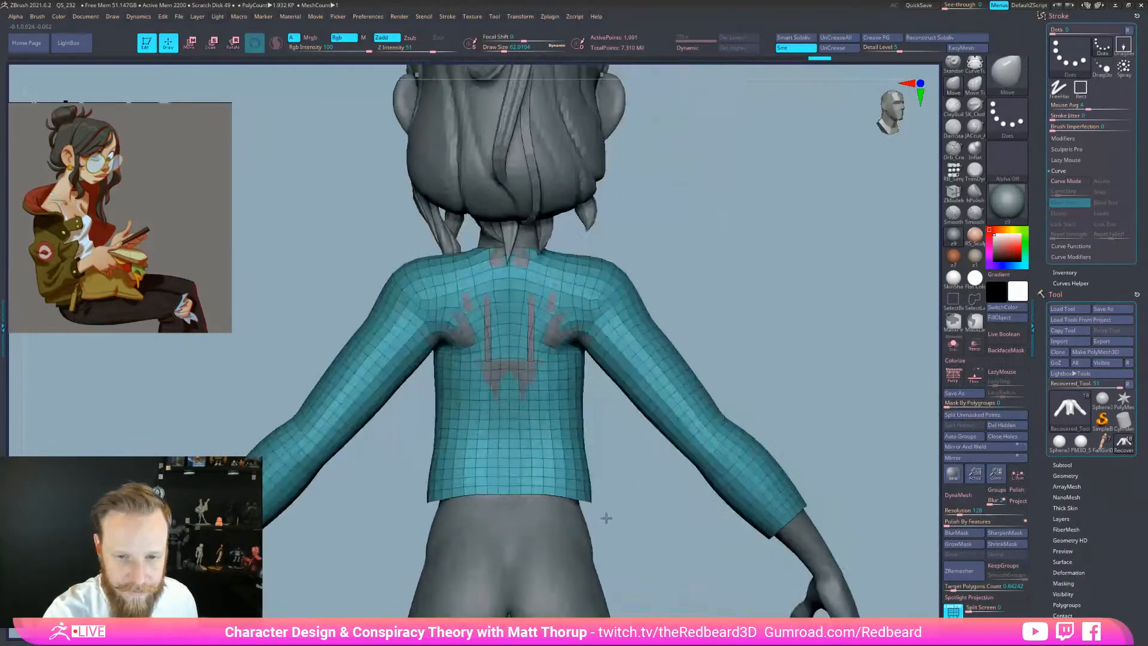
{"action": "left_click_drag", "start_coordinate": [586, 444], "coordinate": [583, 409]}
{"action": "mouse_move", "coordinate": [588, 497]}
{"action": "left_mouse_down"}
{"action": "mouse_move", "coordinate": [634, 504]}
{"action": "mouse_move", "coordinate": [584, 474]}
{"action": "mouse_move", "coordinate": [674, 453]}
{"action": "mouse_move", "coordinate": [577, 514]}
{"action": "left_mouse_up"}
{"action": "left_click_drag", "start_coordinate": [574, 471], "coordinate": [557, 468]}
{"action": "left_click_drag", "start_coordinate": [622, 458], "coordinate": [629, 458]}
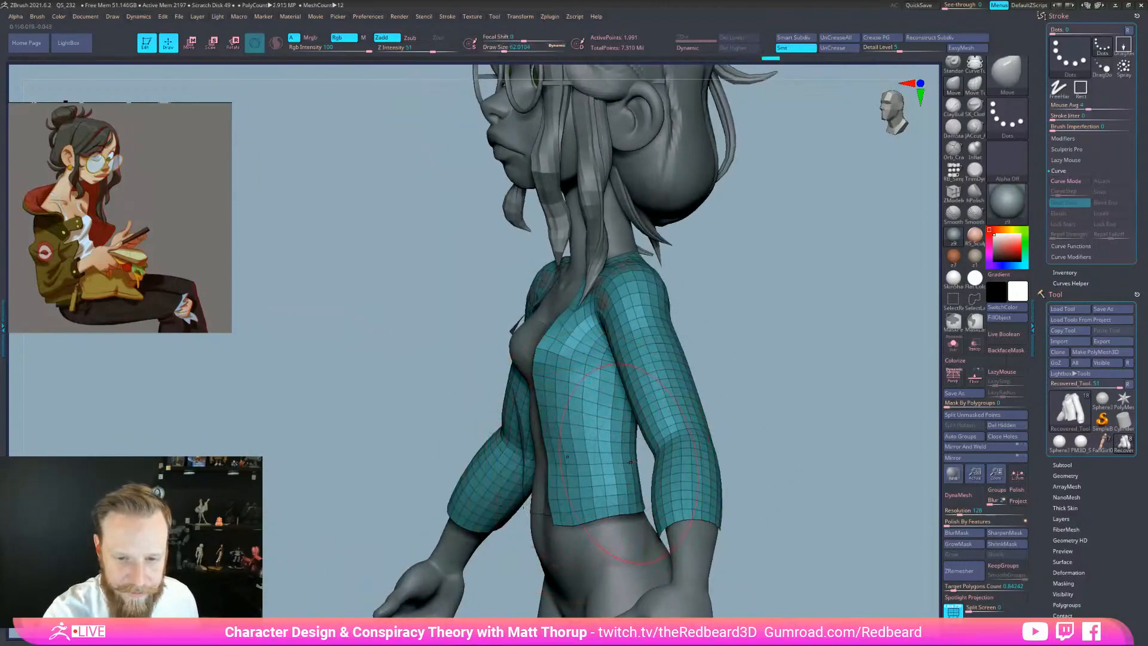
Reshape the jacket's lower back and shoulders with the Move brush at about size 56
{"action": "left_click_drag", "start_coordinate": [816, 439], "coordinate": [742, 432]}
{"action": "mouse_move", "coordinate": [759, 475]}
{"action": "left_mouse_down"}
{"action": "mouse_move", "coordinate": [697, 464]}
{"action": "mouse_move", "coordinate": [688, 472]}
{"action": "left_mouse_up"}
{"action": "left_click_drag", "start_coordinate": [709, 381], "coordinate": [719, 382]}
{"action": "left_click_drag", "start_coordinate": [753, 433], "coordinate": [807, 428]}
{"action": "key", "text": "s"}
{"action": "left_click_drag", "start_coordinate": [741, 278], "coordinate": [730, 280]}
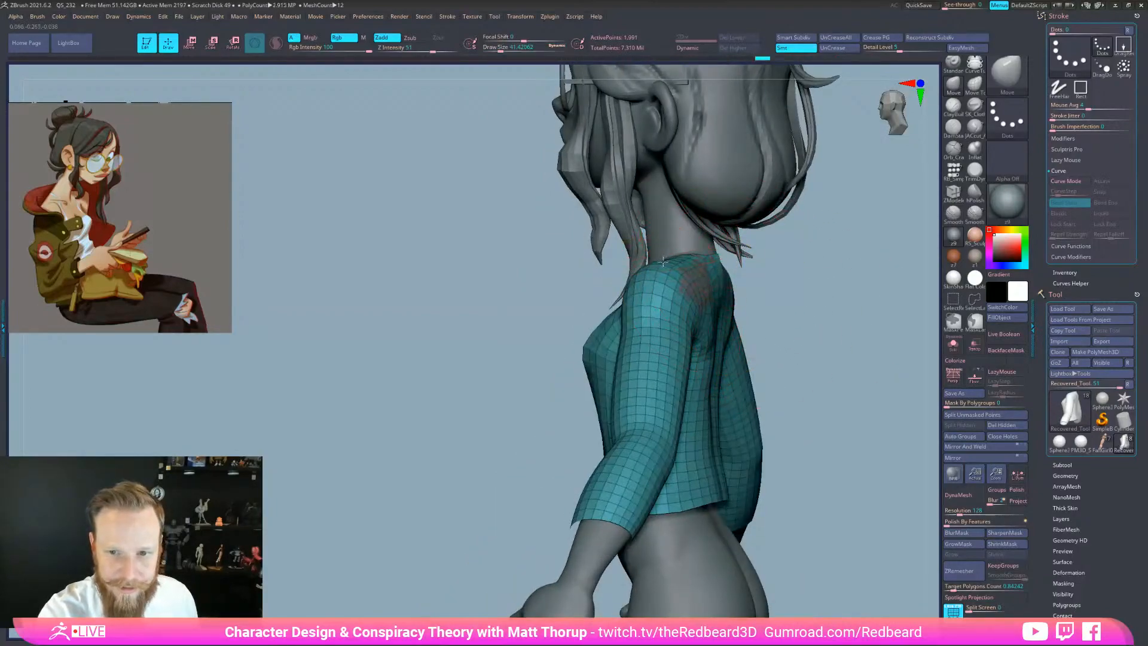
{"action": "key", "text": "s"}
{"action": "left_click_drag", "start_coordinate": [696, 289], "coordinate": [699, 288]}
{"action": "mouse_move", "coordinate": [783, 316]}
{"action": "left_mouse_down"}
{"action": "mouse_move", "coordinate": [831, 320]}
{"action": "mouse_move", "coordinate": [768, 345]}
{"action": "left_mouse_up"}
{"action": "left_click_drag", "start_coordinate": [695, 295], "coordinate": [693, 295]}
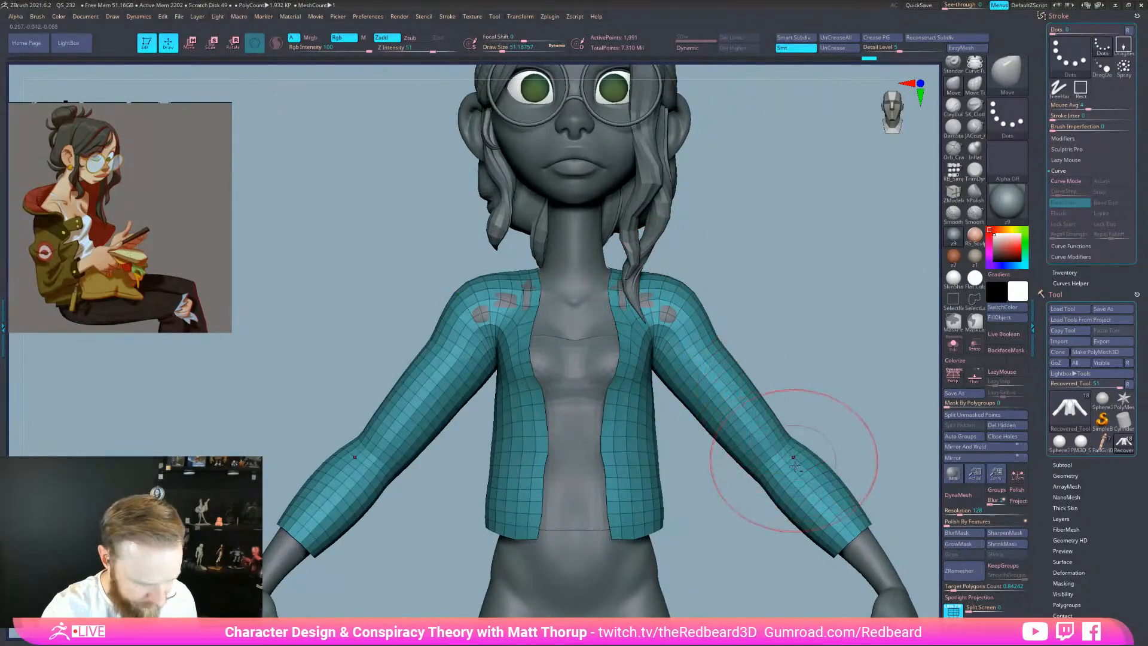
Switch to the Standard brush at about size 31 and inspect the sleeves from behind
{"action": "key", "text": "b"}
{"action": "key", "text": "s"}
{"action": "key", "text": "t"}
{"action": "left_click_drag", "start_coordinate": [792, 342], "coordinate": [700, 385]}
{"action": "key", "text": "s"}
{"action": "left_click_drag", "start_coordinate": [744, 372], "coordinate": [739, 372]}
{"action": "left_click_drag", "start_coordinate": [837, 299], "coordinate": [747, 353]}
{"action": "mouse_move", "coordinate": [757, 452]}
{"action": "left_mouse_down"}
{"action": "mouse_move", "coordinate": [608, 462]}
{"action": "mouse_move", "coordinate": [616, 397]}
{"action": "mouse_move", "coordinate": [637, 389]}
{"action": "left_mouse_up"}
{"action": "mouse_move", "coordinate": [678, 523]}
{"action": "left_mouse_down"}
{"action": "mouse_move", "coordinate": [681, 436]}
{"action": "mouse_move", "coordinate": [615, 425]}
{"action": "mouse_move", "coordinate": [635, 442]}
{"action": "mouse_move", "coordinate": [649, 422]}
{"action": "mouse_move", "coordinate": [736, 413]}
{"action": "left_mouse_up"}
{"action": "key", "text": "s"}
{"action": "mouse_move", "coordinate": [629, 421]}
{"action": "left_mouse_down"}
{"action": "mouse_move", "coordinate": [643, 414]}
{"action": "mouse_move", "coordinate": [658, 436]}
{"action": "left_mouse_up"}
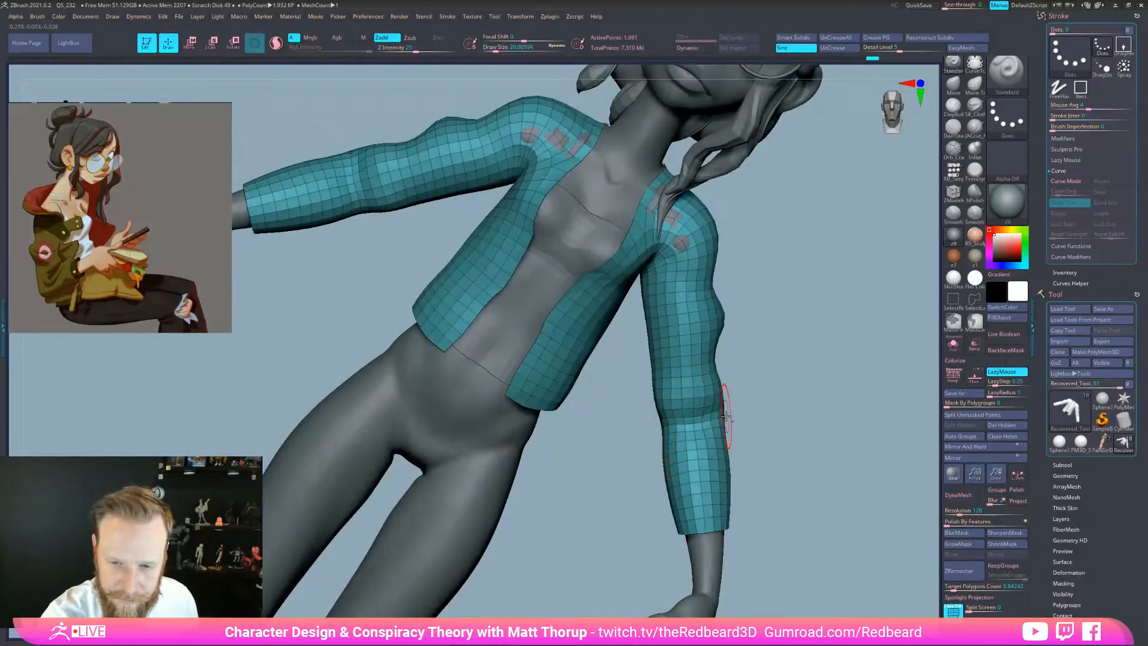
{"action": "mouse_move", "coordinate": [779, 447]}
{"action": "left_mouse_down"}
{"action": "mouse_move", "coordinate": [697, 460]}
{"action": "mouse_move", "coordinate": [712, 444]}
{"action": "mouse_move", "coordinate": [650, 494]}
{"action": "mouse_move", "coordinate": [693, 263]}
{"action": "left_mouse_up"}
{"action": "left_click_drag", "start_coordinate": [729, 367], "coordinate": [702, 323]}
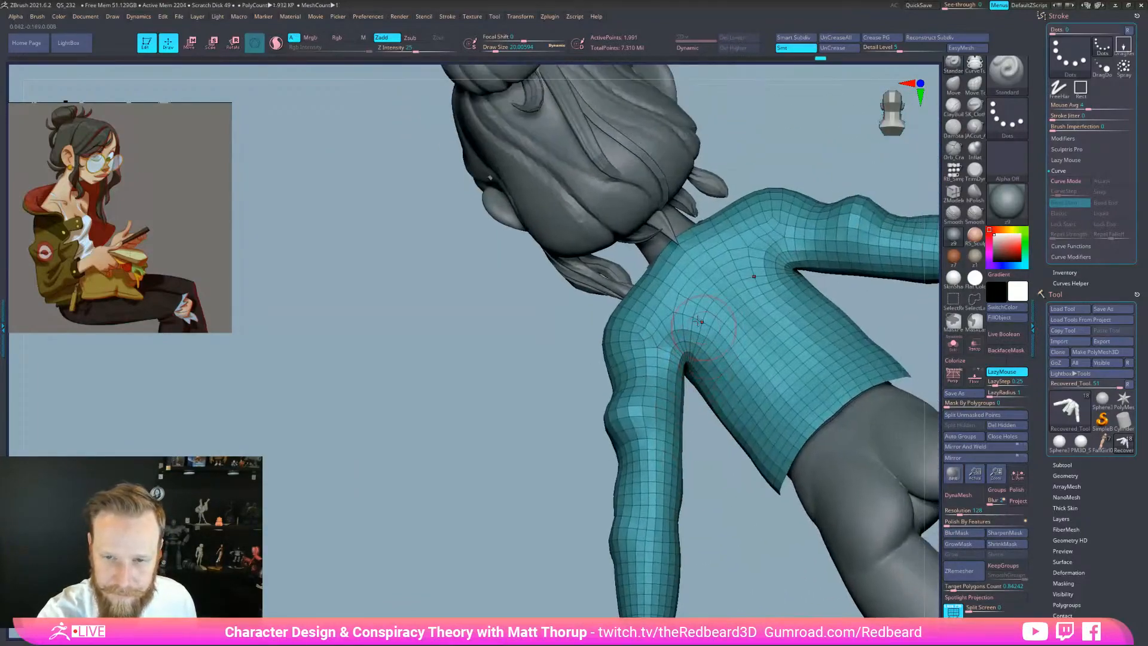
{"action": "left_click_drag", "start_coordinate": [686, 457], "coordinate": [807, 484]}
{"action": "left_click_drag", "start_coordinate": [695, 504], "coordinate": [698, 479], "text": "alt"}
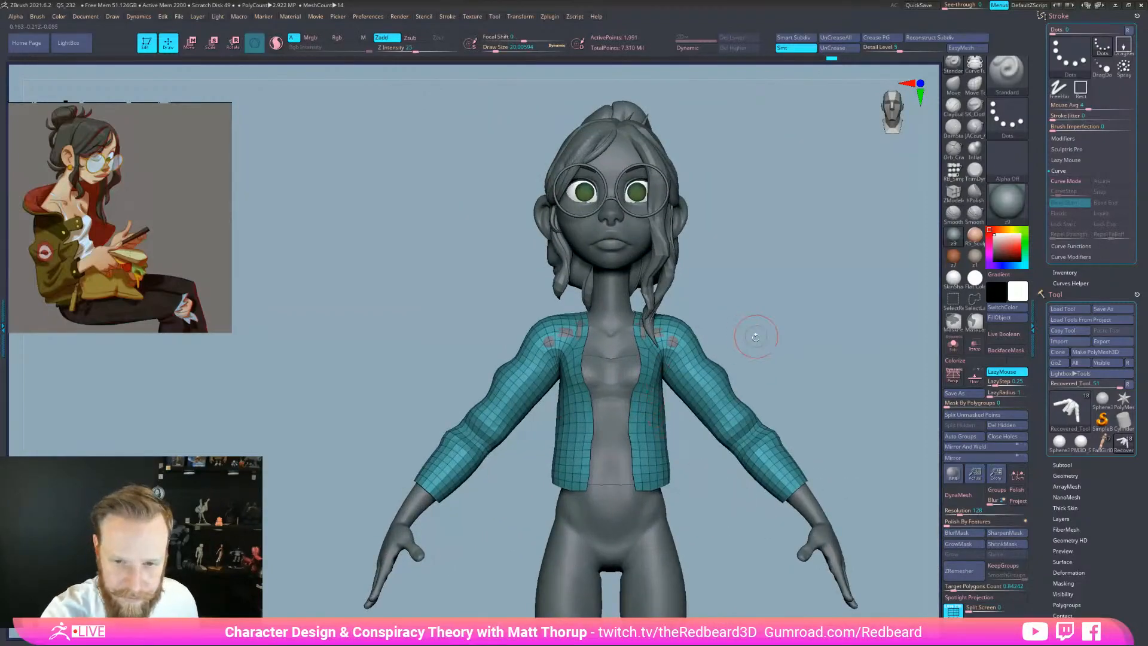
Mask both jacket sleeves using the MaskLasso
{"action": "mouse_move", "coordinate": [787, 317]}
{"action": "left_mouse_down", "text": "ctrl"}
{"action": "mouse_move", "coordinate": [685, 292]}
{"action": "mouse_move", "coordinate": [661, 412]}
{"action": "left_mouse_up", "text": "ctrl"}
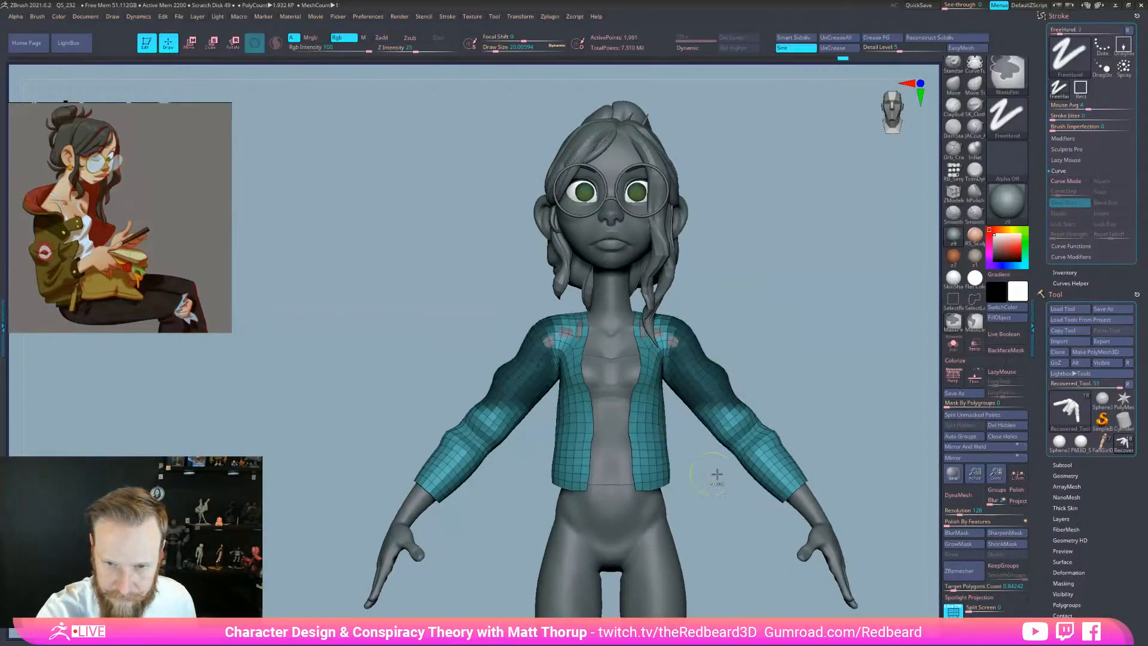
{"action": "left_click", "coordinate": [975, 322]}
{"action": "left_click", "coordinate": [979, 339]}
{"action": "mouse_move", "coordinate": [825, 390]}
{"action": "left_mouse_down"}
{"action": "mouse_move", "coordinate": [733, 352]}
{"action": "mouse_move", "coordinate": [758, 329]}
{"action": "mouse_move", "coordinate": [666, 298]}
{"action": "mouse_move", "coordinate": [672, 400]}
{"action": "mouse_move", "coordinate": [891, 418]}
{"action": "mouse_move", "coordinate": [837, 334]}
{"action": "left_mouse_up"}
{"action": "left_click_drag", "start_coordinate": [763, 548], "coordinate": [759, 571]}
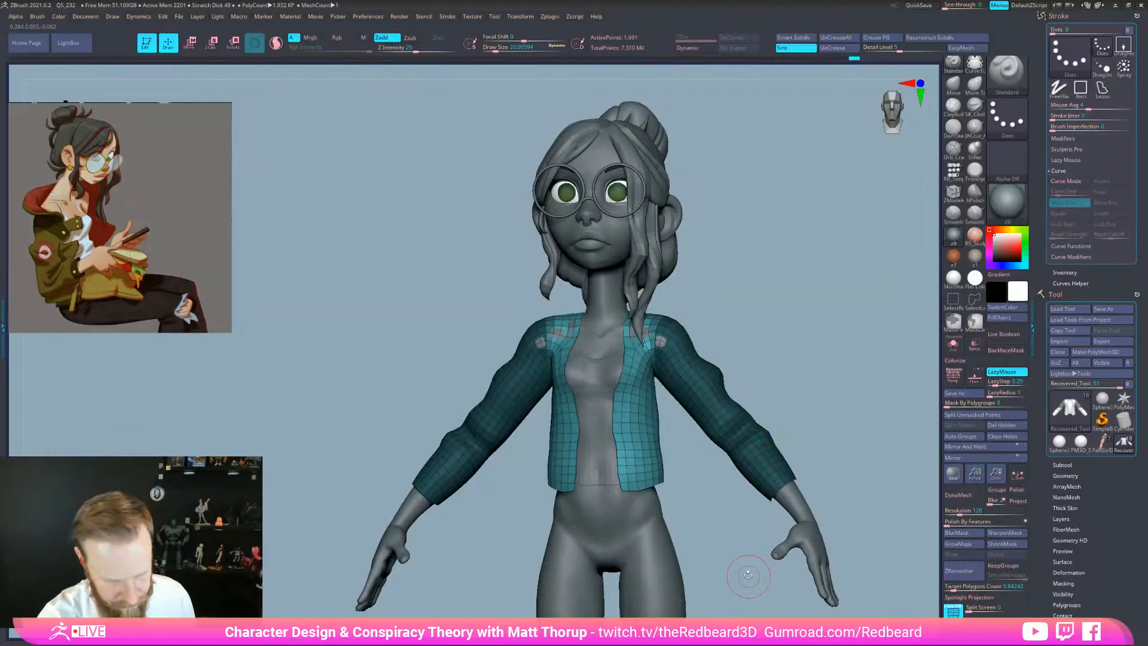
Smooth the jacket's collar and shoulders with the Move brush at size 62, undoing one bad stroke
{"action": "key", "text": "b"}
{"action": "key", "text": "m"}
{"action": "key", "text": "v"}
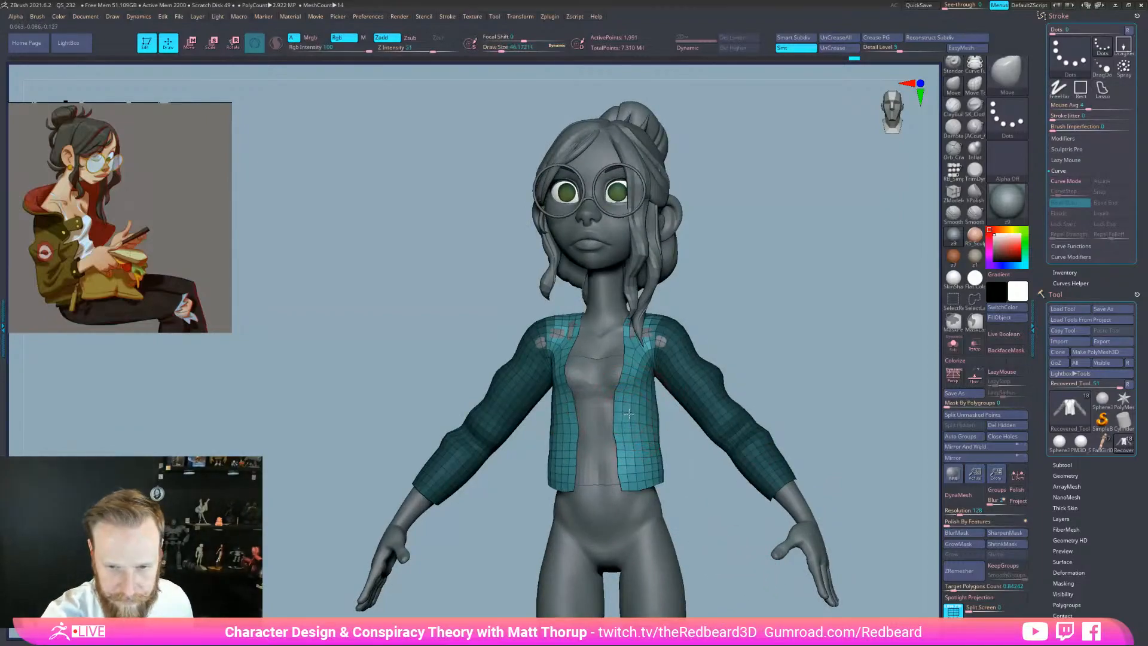
{"action": "left_click_drag", "start_coordinate": [720, 329], "coordinate": [685, 326]}
{"action": "mouse_move", "coordinate": [640, 342]}
{"action": "left_mouse_down"}
{"action": "mouse_move", "coordinate": [632, 330]}
{"action": "mouse_move", "coordinate": [738, 319]}
{"action": "left_mouse_up"}
{"action": "key", "text": "bracketright"}
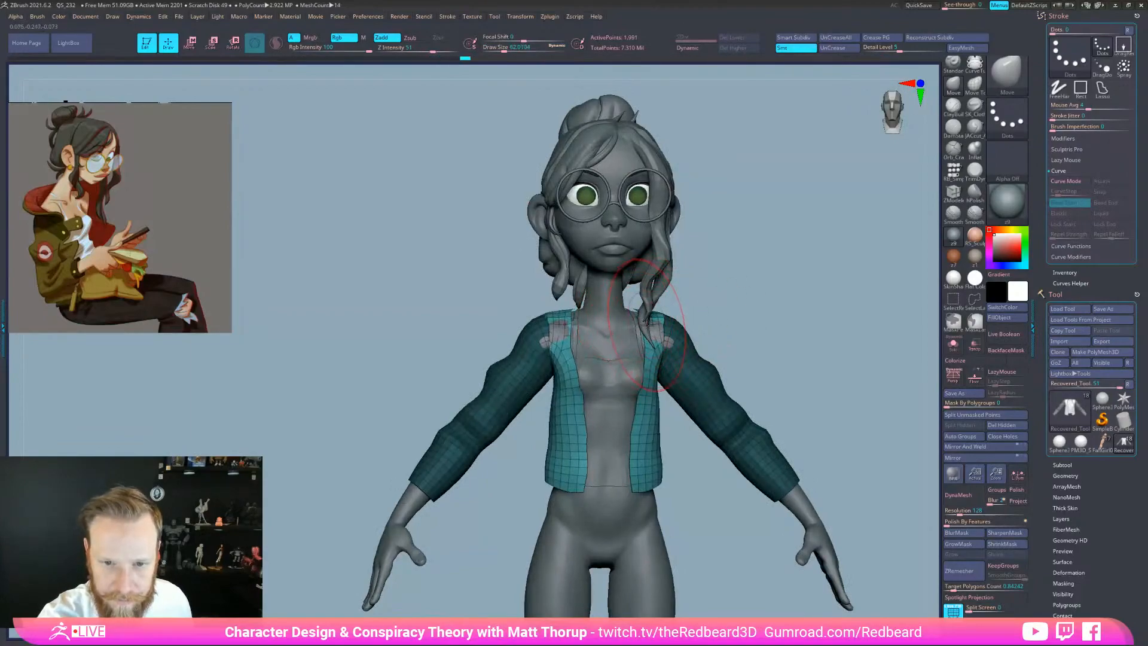
{"action": "left_click_drag", "start_coordinate": [652, 321], "coordinate": [646, 329], "text": "shift"}
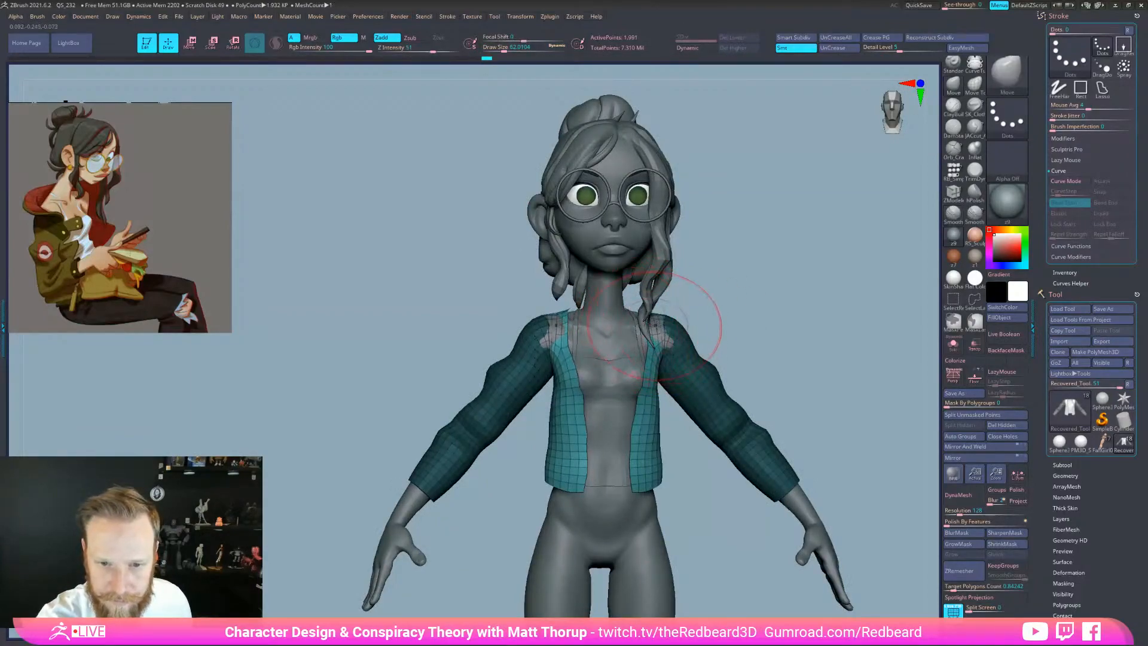
{"action": "mouse_move", "coordinate": [706, 307]}
{"action": "right_mouse_down", "text": "ctrl"}
{"action": "mouse_move", "coordinate": [782, 310]}
{"action": "mouse_move", "coordinate": [756, 315]}
{"action": "mouse_move", "coordinate": [768, 320]}
{"action": "right_mouse_up", "text": "ctrl"}
{"action": "key", "text": "ctrl+z"}
{"action": "left_click", "coordinate": [663, 332], "text": "ctrl"}
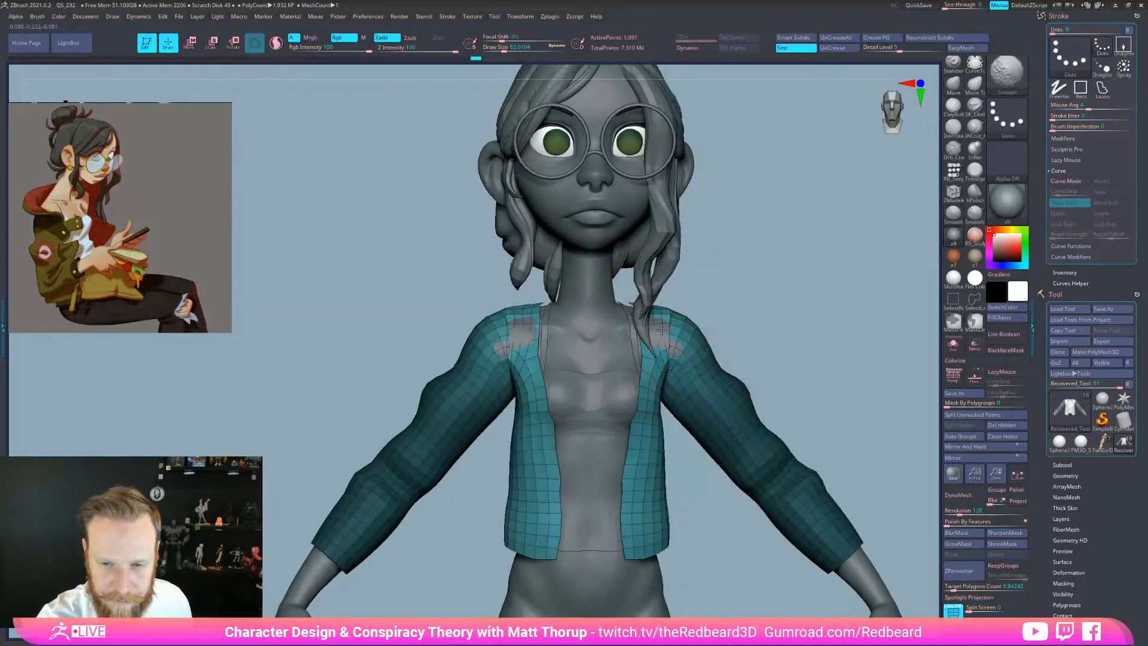
{"action": "left_click_drag", "start_coordinate": [662, 332], "coordinate": [665, 329], "text": "shift"}
Smooth the shoulders again and pull the jacket's shoulder and front edges outward
{"action": "right_click_drag", "start_coordinate": [751, 317], "coordinate": [781, 317]}
{"action": "left_click_drag", "start_coordinate": [664, 330], "coordinate": [641, 328], "text": "shift"}
{"action": "key", "text": "s"}
{"action": "left_click_drag", "start_coordinate": [648, 327], "coordinate": [654, 326]}
{"action": "right_click_drag", "start_coordinate": [715, 395], "coordinate": [665, 396]}
{"action": "left_click_drag", "start_coordinate": [663, 422], "coordinate": [657, 435]}
{"action": "right_click_drag", "start_coordinate": [759, 503], "coordinate": [729, 497]}
{"action": "left_click_drag", "start_coordinate": [669, 473], "coordinate": [678, 474]}
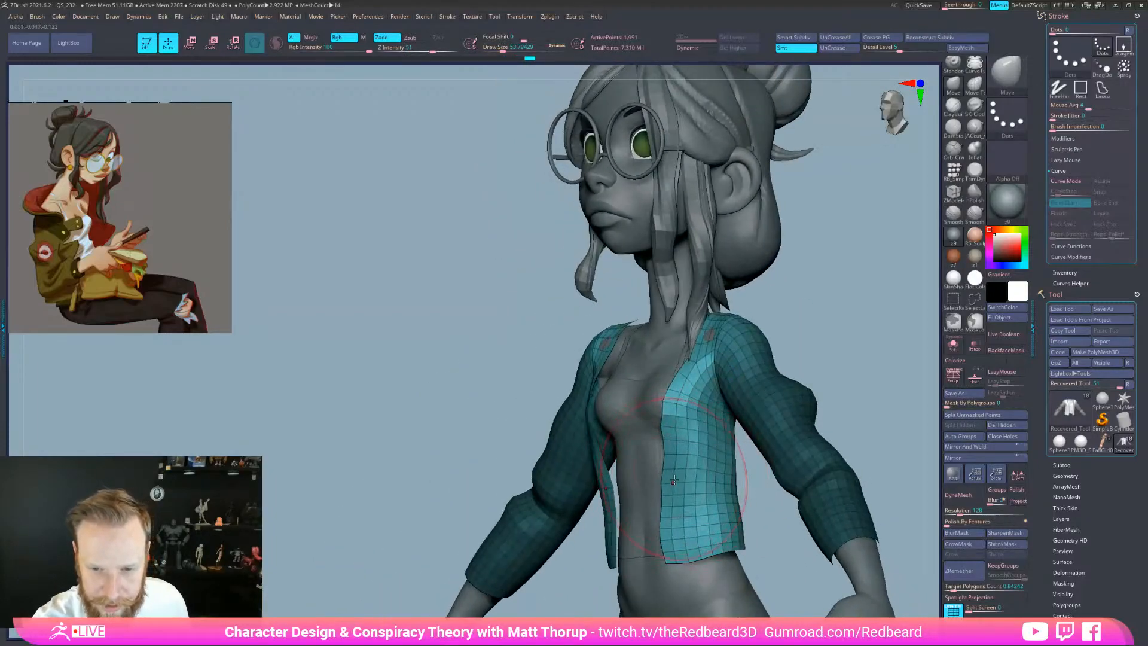
Nudge the jacket's front edges and side at brush size 62
{"action": "mouse_move", "coordinate": [711, 551]}
{"action": "right_mouse_down"}
{"action": "mouse_move", "coordinate": [747, 559]}
{"action": "mouse_move", "coordinate": [723, 561]}
{"action": "right_mouse_up"}
{"action": "key", "text": "s"}
{"action": "left_click_drag", "start_coordinate": [675, 501], "coordinate": [677, 501]}
{"action": "left_click_drag", "start_coordinate": [675, 506], "coordinate": [690, 510]}
{"action": "right_click_drag", "start_coordinate": [738, 553], "coordinate": [837, 557]}
{"action": "right_click_drag", "start_coordinate": [621, 536], "coordinate": [581, 533]}
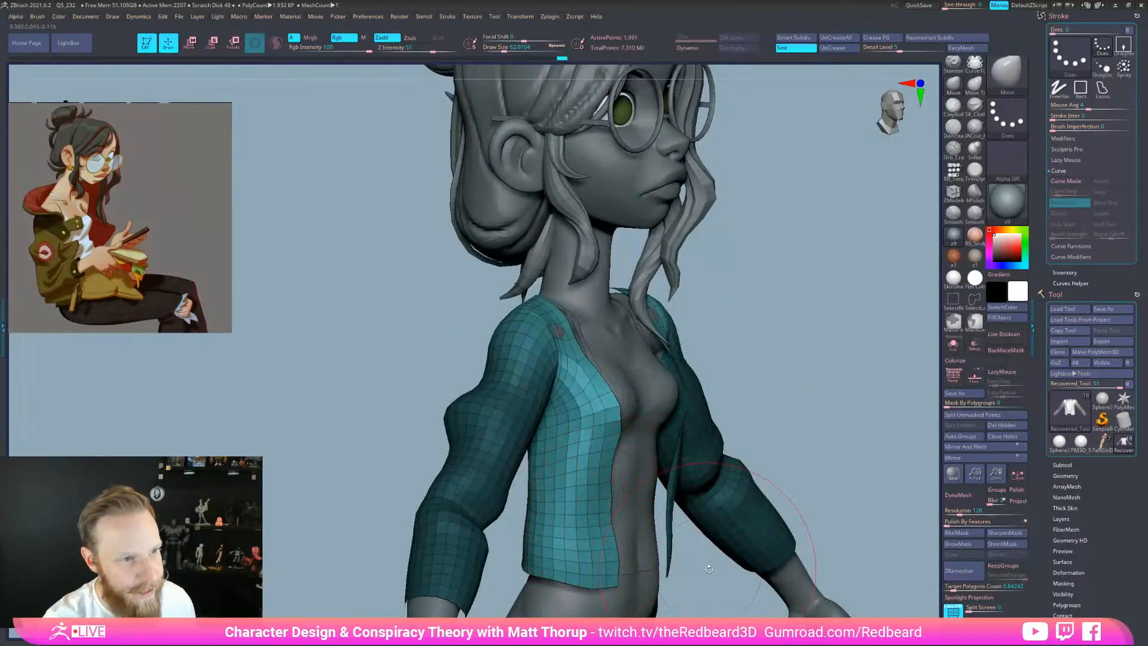
{"action": "right_click_drag", "start_coordinate": [795, 519], "coordinate": [784, 399], "text": "alt"}
{"action": "key", "text": "space"}
{"action": "left_click_drag", "start_coordinate": [792, 412], "coordinate": [782, 413]}
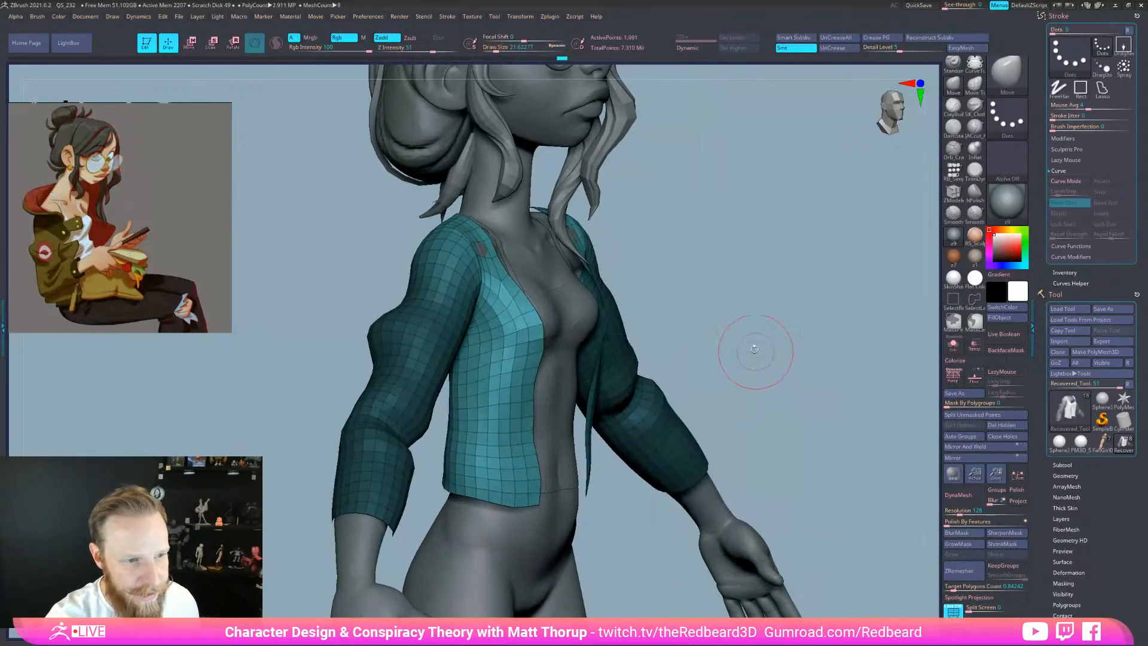
{"action": "right_click_drag", "start_coordinate": [746, 352], "coordinate": [645, 390]}
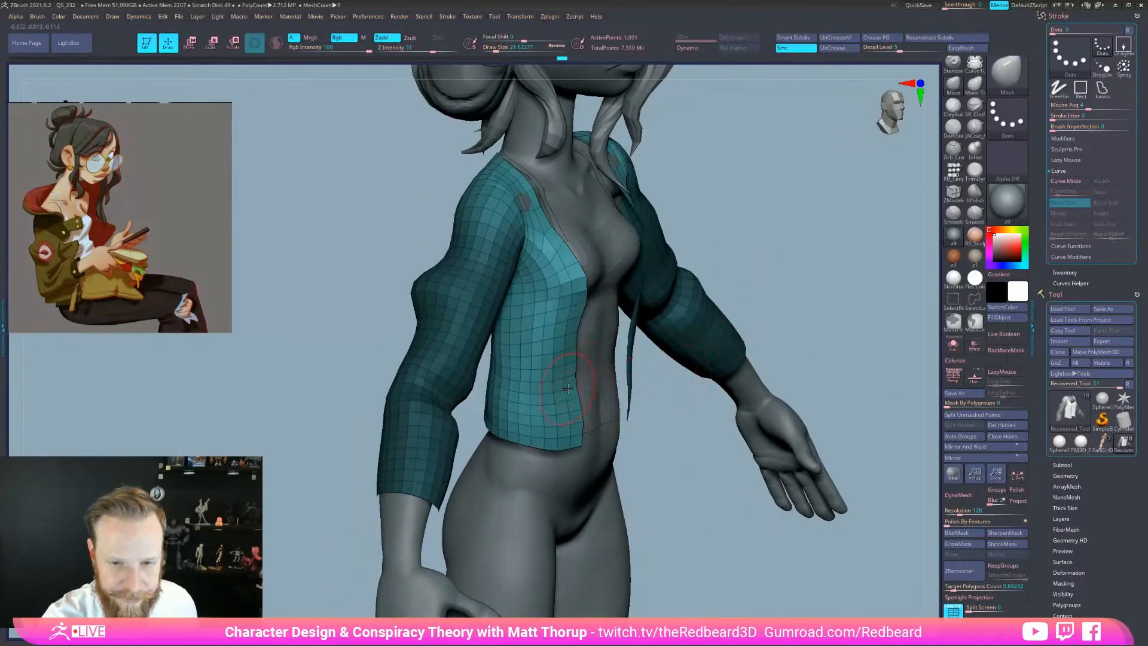
{"action": "key", "text": "s"}
{"action": "left_click_drag", "start_coordinate": [566, 335], "coordinate": [579, 342]}
{"action": "key", "text": "s"}
{"action": "left_click_drag", "start_coordinate": [496, 396], "coordinate": [489, 393]}
{"action": "mouse_move", "coordinate": [598, 458]}
{"action": "right_mouse_down"}
{"action": "mouse_move", "coordinate": [720, 505]}
{"action": "mouse_move", "coordinate": [801, 507]}
{"action": "right_mouse_up"}
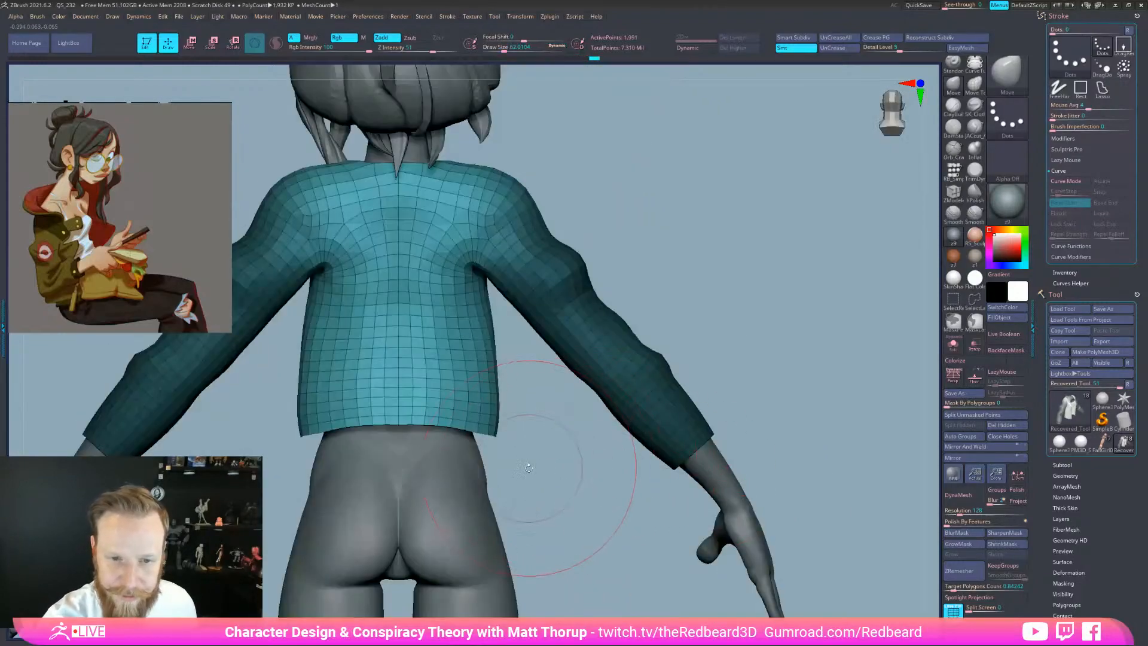
At brush size about 74, push the jacket's sides below the armpits outward
{"action": "key", "text": "s"}
{"action": "left_click_drag", "start_coordinate": [478, 419], "coordinate": [481, 418]}
{"action": "left_click_drag", "start_coordinate": [489, 393], "coordinate": [480, 398]}
{"action": "left_click_drag", "start_coordinate": [489, 325], "coordinate": [496, 323]}
{"action": "mouse_move", "coordinate": [627, 528]}
{"action": "right_mouse_down", "text": "alt"}
{"action": "mouse_move", "coordinate": [673, 556]}
{"action": "mouse_move", "coordinate": [676, 573]}
{"action": "right_mouse_up", "text": "alt"}
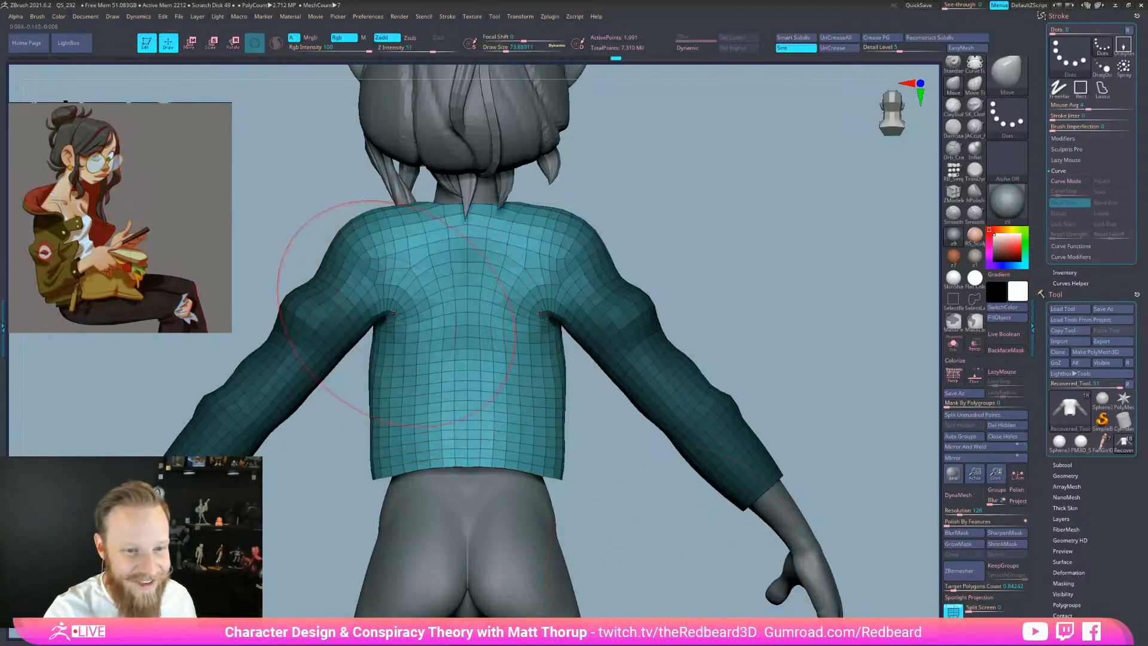
Clear the sleeve mask and pull the sleeve undersides outward at brush size 31
{"action": "key", "text": "s"}
{"action": "left_click_drag", "start_coordinate": [398, 316], "coordinate": [394, 311]}
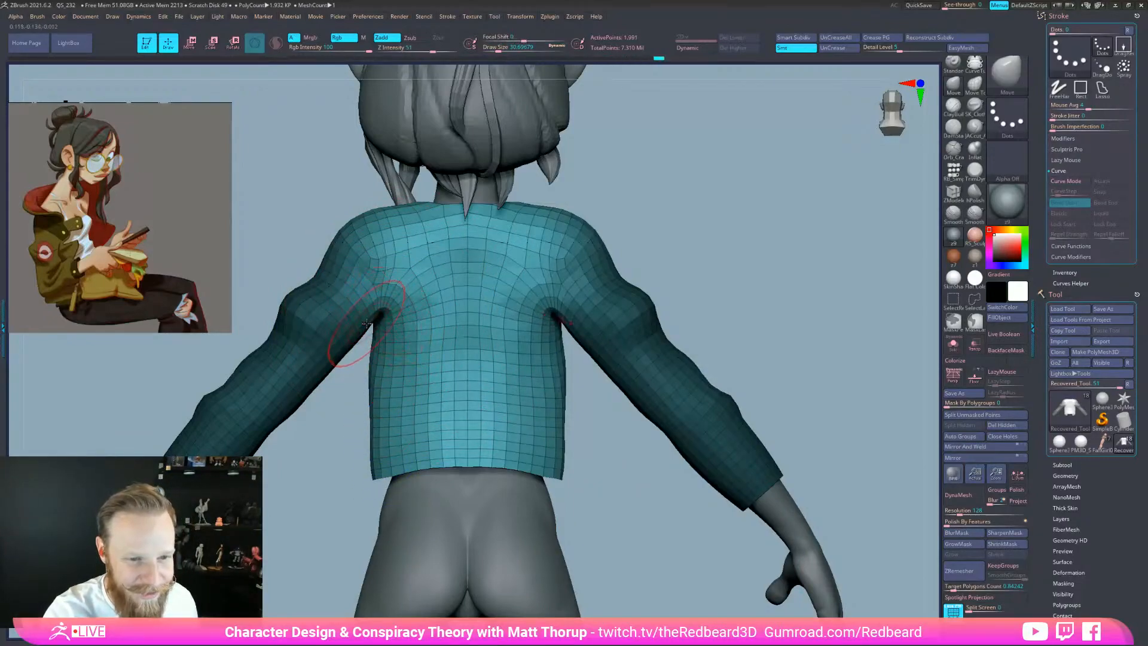
{"action": "left_click_drag", "start_coordinate": [326, 417], "coordinate": [336, 428], "text": "ctrl"}
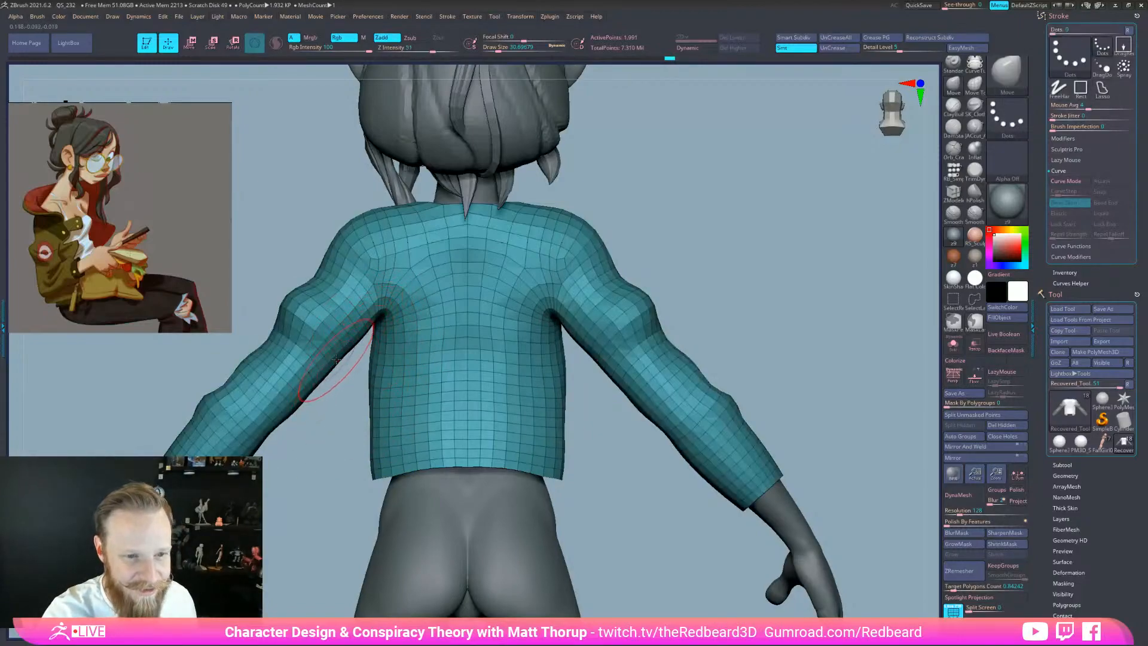
{"action": "left_click_drag", "start_coordinate": [287, 416], "coordinate": [292, 419]}
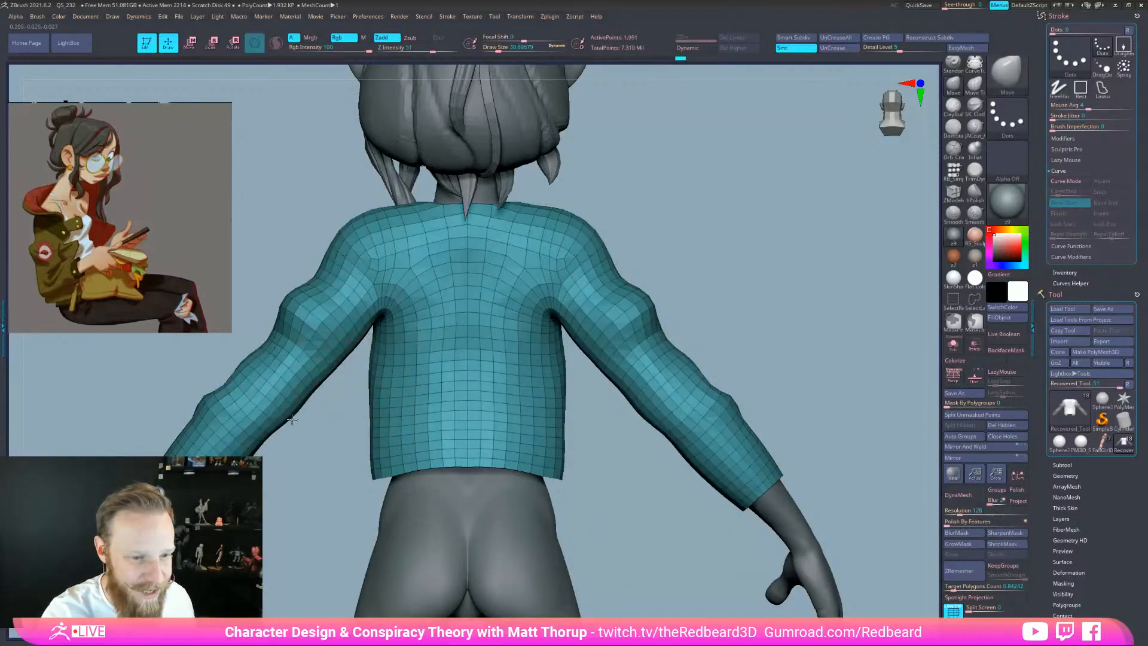
{"action": "left_click_drag", "start_coordinate": [244, 467], "coordinate": [249, 471]}
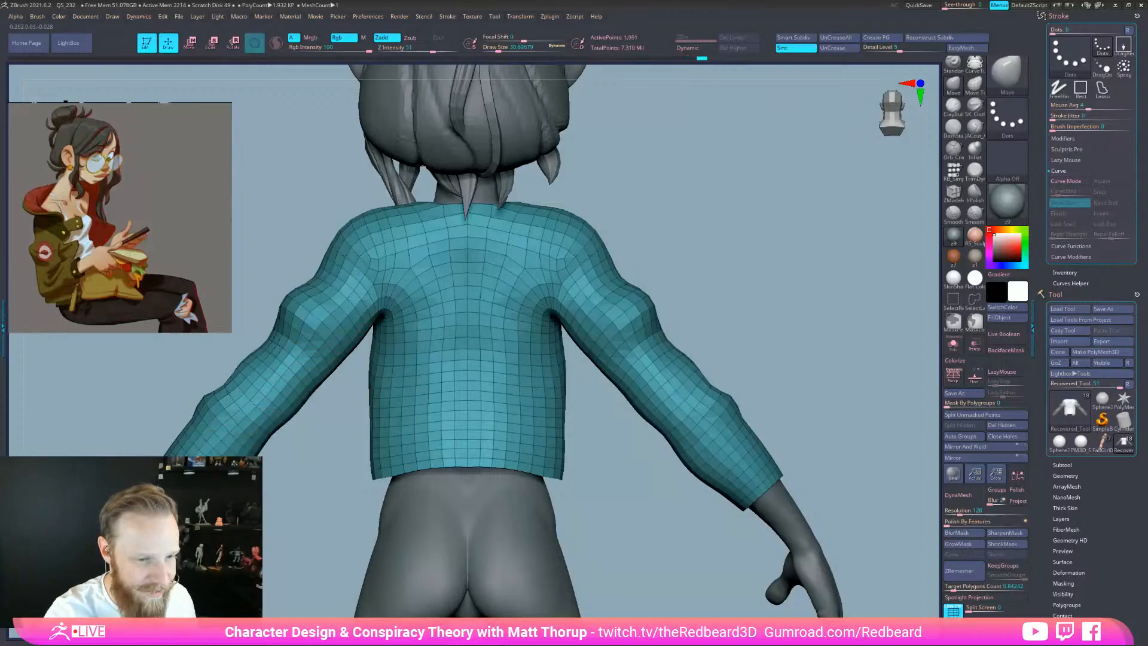
Sculpt folds near the elbow and under the upper sleeve with the Standard brush
{"action": "mouse_move", "coordinate": [679, 449]}
{"action": "left_mouse_down"}
{"action": "mouse_move", "coordinate": [742, 479]}
{"action": "mouse_move", "coordinate": [688, 504]}
{"action": "mouse_move", "coordinate": [660, 481]}
{"action": "mouse_move", "coordinate": [687, 496]}
{"action": "mouse_move", "coordinate": [737, 480]}
{"action": "left_mouse_up"}
{"action": "key", "text": "b"}
{"action": "key", "text": "d"}
{"action": "key", "text": "s"}
{"action": "key", "text": "b"}
{"action": "key", "text": "s"}
{"action": "key", "text": "t"}
{"action": "mouse_move", "coordinate": [724, 429]}
{"action": "left_mouse_down"}
{"action": "mouse_move", "coordinate": [689, 426]}
{"action": "mouse_move", "coordinate": [710, 432]}
{"action": "left_mouse_up"}
{"action": "mouse_move", "coordinate": [730, 450]}
{"action": "left_mouse_down"}
{"action": "mouse_move", "coordinate": [746, 436]}
{"action": "mouse_move", "coordinate": [710, 457]}
{"action": "mouse_move", "coordinate": [642, 469]}
{"action": "left_mouse_up"}
{"action": "key", "text": "s"}
{"action": "mouse_move", "coordinate": [647, 413]}
{"action": "left_mouse_down"}
{"action": "mouse_move", "coordinate": [681, 421]}
{"action": "mouse_move", "coordinate": [680, 461]}
{"action": "left_mouse_up"}
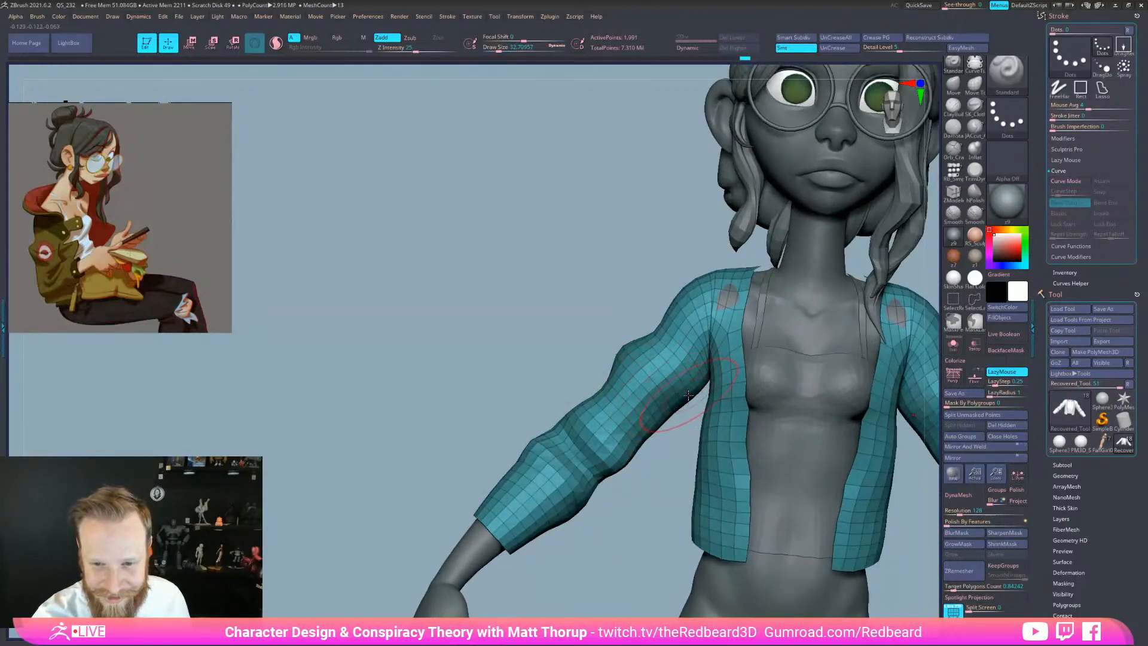
Shrink the brush to about 23 and review the whole figure from front and side
{"action": "key", "text": "s"}
{"action": "left_click_drag", "start_coordinate": [689, 395], "coordinate": [673, 395]}
{"action": "mouse_move", "coordinate": [661, 475]}
{"action": "left_mouse_down"}
{"action": "mouse_move", "coordinate": [616, 496]}
{"action": "mouse_move", "coordinate": [575, 562]}
{"action": "mouse_move", "coordinate": [554, 539]}
{"action": "mouse_move", "coordinate": [576, 562]}
{"action": "left_mouse_up"}
{"action": "mouse_move", "coordinate": [518, 521]}
{"action": "left_mouse_down"}
{"action": "mouse_move", "coordinate": [545, 508]}
{"action": "mouse_move", "coordinate": [543, 520]}
{"action": "mouse_move", "coordinate": [574, 532]}
{"action": "mouse_move", "coordinate": [716, 573]}
{"action": "left_mouse_up"}
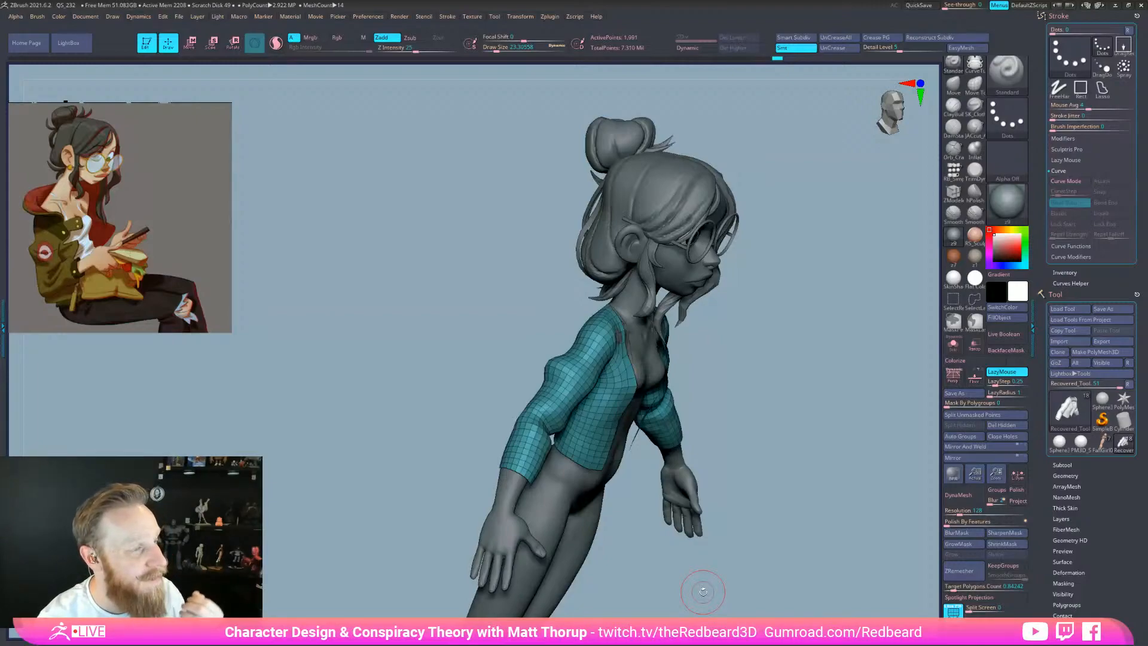
{"action": "mouse_move", "coordinate": [675, 589]}
{"action": "left_mouse_down"}
{"action": "mouse_move", "coordinate": [661, 584]}
{"action": "mouse_move", "coordinate": [684, 585]}
{"action": "left_mouse_up"}
{"action": "left_click_drag", "start_coordinate": [723, 531], "coordinate": [757, 527], "text": "alt"}
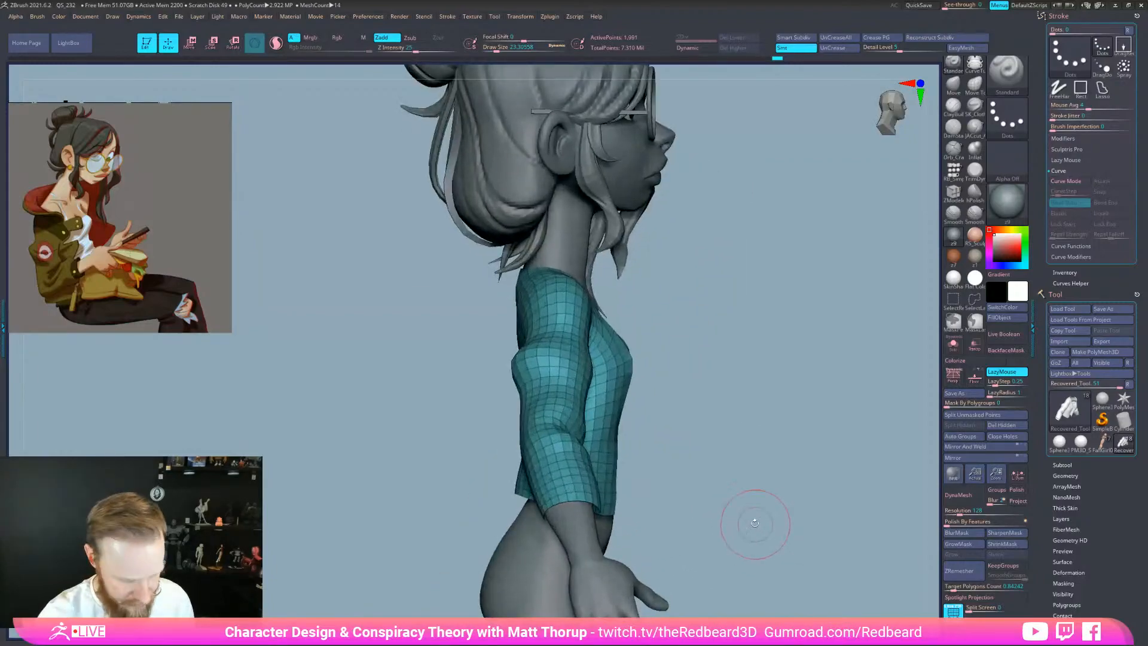
Pull the jacket's back shoulder and upper back outward with the Move brush
{"action": "key", "text": "b"}
{"action": "key", "text": "m"}
{"action": "key", "text": "v"}
{"action": "left_click_drag", "start_coordinate": [526, 298], "coordinate": [515, 318]}
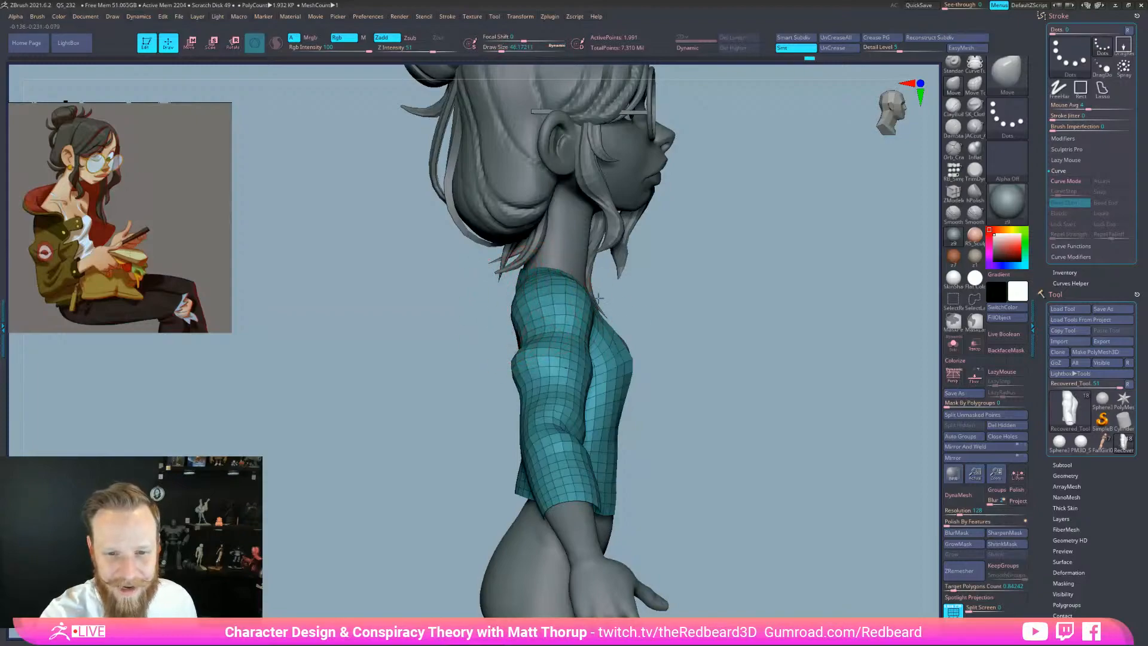
{"action": "left_click_drag", "start_coordinate": [665, 295], "coordinate": [693, 292]}
{"action": "left_click_drag", "start_coordinate": [504, 304], "coordinate": [495, 311]}
{"action": "left_click_drag", "start_coordinate": [655, 290], "coordinate": [726, 290]}
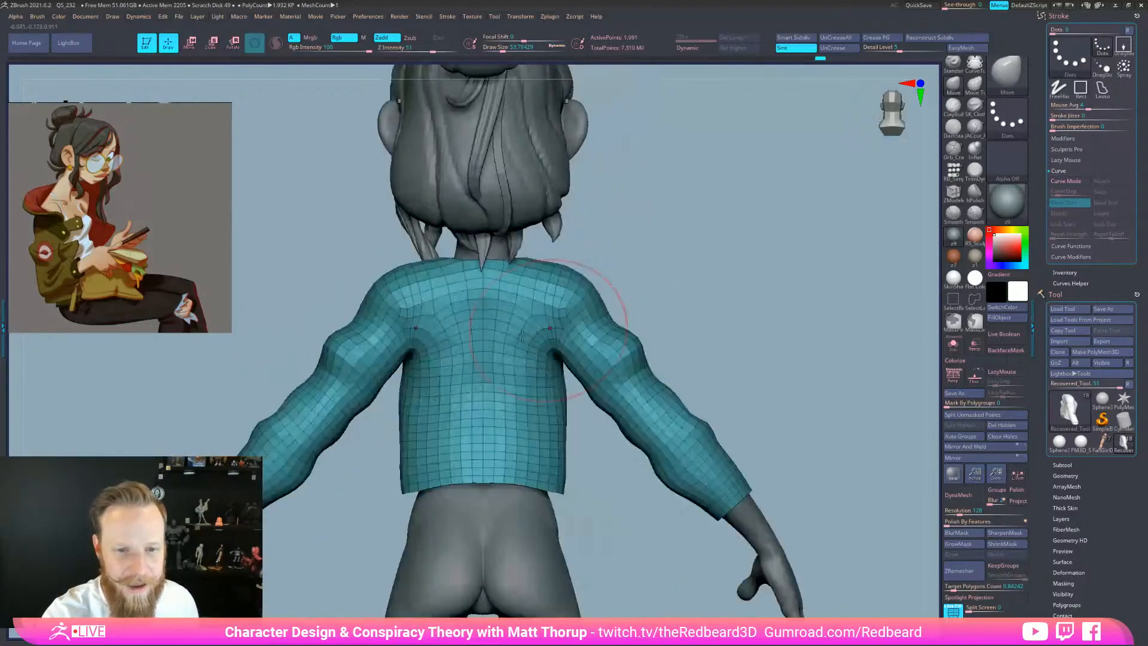
Pull the jacket's lower back and back hem down and outward, and reshape the front hem
{"action": "left_click_drag", "start_coordinate": [482, 344], "coordinate": [482, 353]}
{"action": "left_click_drag", "start_coordinate": [684, 284], "coordinate": [646, 302]}
{"action": "left_click_drag", "start_coordinate": [492, 407], "coordinate": [487, 396]}
{"action": "left_click_drag", "start_coordinate": [639, 316], "coordinate": [657, 317]}
{"action": "left_click_drag", "start_coordinate": [475, 456], "coordinate": [477, 464]}
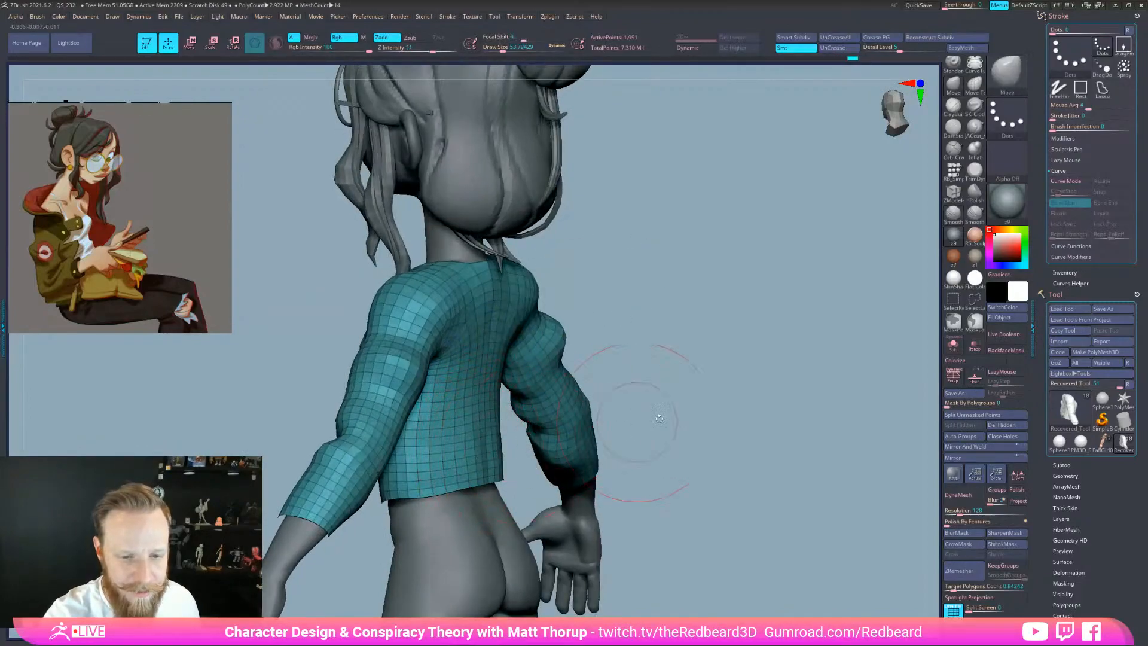
{"action": "left_click_drag", "start_coordinate": [635, 423], "coordinate": [620, 440]}
{"action": "key", "text": "bracketright"}
{"action": "key", "text": "bracketright"}
{"action": "key", "text": "bracketright"}
{"action": "key", "text": "bracketright"}
{"action": "left_click_drag", "start_coordinate": [476, 468], "coordinate": [483, 487]}
{"action": "left_click_drag", "start_coordinate": [384, 480], "coordinate": [382, 492]}
{"action": "key", "text": "bracketleft"}
{"action": "key", "text": "bracketleft"}
{"action": "key", "text": "bracketleft"}
Mask both sleeves so later Move strokes leave them untouched
{"action": "mouse_move", "coordinate": [533, 363]}
{"action": "left_mouse_down"}
{"action": "mouse_move", "coordinate": [597, 357]}
{"action": "mouse_move", "coordinate": [580, 321]}
{"action": "left_mouse_up"}
{"action": "mouse_move", "coordinate": [508, 243]}
{"action": "left_mouse_down", "text": "ctrl"}
{"action": "mouse_move", "coordinate": [442, 474]}
{"action": "mouse_move", "coordinate": [710, 546]}
{"action": "mouse_move", "coordinate": [712, 532]}
{"action": "left_mouse_up", "text": "ctrl"}
{"action": "left_click_drag", "start_coordinate": [623, 361], "coordinate": [577, 362]}
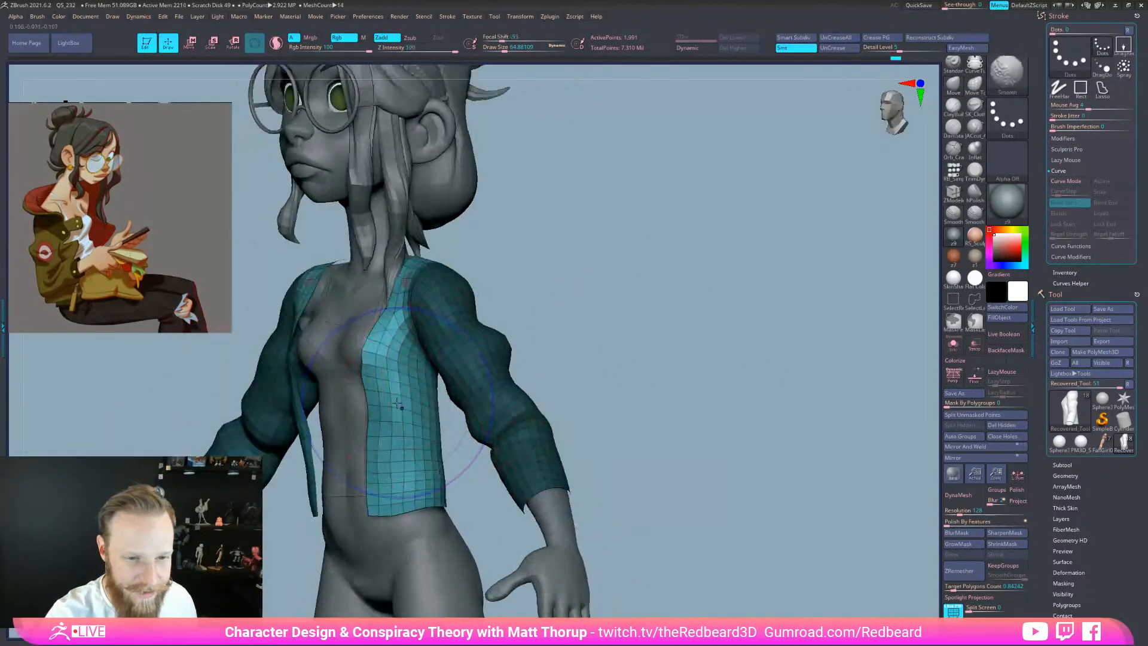
With a smaller brush (about 17–35), shift the jacket's front edge right and nudge its side edge
{"action": "key", "text": "s"}
{"action": "mouse_move", "coordinate": [371, 360]}
{"action": "left_mouse_down"}
{"action": "mouse_move", "coordinate": [380, 353]}
{"action": "mouse_move", "coordinate": [370, 352]}
{"action": "mouse_move", "coordinate": [373, 364]}
{"action": "left_mouse_up"}
{"action": "key", "text": "s"}
{"action": "key", "text": "s"}
{"action": "key", "text": "s"}
{"action": "left_click_drag", "start_coordinate": [373, 409], "coordinate": [374, 461]}
{"action": "key", "text": "s"}
{"action": "left_click_drag", "start_coordinate": [371, 465], "coordinate": [377, 464]}
{"action": "mouse_move", "coordinate": [454, 501]}
{"action": "left_mouse_down"}
{"action": "mouse_move", "coordinate": [483, 520]}
{"action": "mouse_move", "coordinate": [384, 436]}
{"action": "mouse_move", "coordinate": [385, 493]}
{"action": "left_mouse_up"}
{"action": "left_click_drag", "start_coordinate": [460, 496], "coordinate": [497, 484]}
From side profile, pull the lower front edge out, push the waist in, and bring the chest edge forward
{"action": "key", "text": "s"}
{"action": "mouse_move", "coordinate": [421, 435]}
{"action": "left_mouse_down"}
{"action": "mouse_move", "coordinate": [403, 444]}
{"action": "mouse_move", "coordinate": [417, 489]}
{"action": "mouse_move", "coordinate": [411, 443]}
{"action": "left_mouse_up"}
{"action": "key", "text": "s"}
{"action": "left_click_drag", "start_coordinate": [531, 350], "coordinate": [500, 350], "text": "shift"}
{"action": "left_click_drag", "start_coordinate": [610, 347], "coordinate": [669, 345], "text": "alt"}
{"action": "key", "text": "s"}
{"action": "mouse_move", "coordinate": [449, 445]}
{"action": "left_mouse_down"}
{"action": "mouse_move", "coordinate": [431, 457]}
{"action": "mouse_move", "coordinate": [444, 490]}
{"action": "left_mouse_up"}
{"action": "key", "text": "s"}
{"action": "left_click_drag", "start_coordinate": [439, 413], "coordinate": [445, 411]}
Orbit around to a rear three-quarter view and nudge the jacket hem with a brush of about 62
{"action": "key", "text": "s"}
{"action": "left_click_drag", "start_coordinate": [442, 349], "coordinate": [447, 348]}
{"action": "left_click_drag", "start_coordinate": [447, 341], "coordinate": [442, 339]}
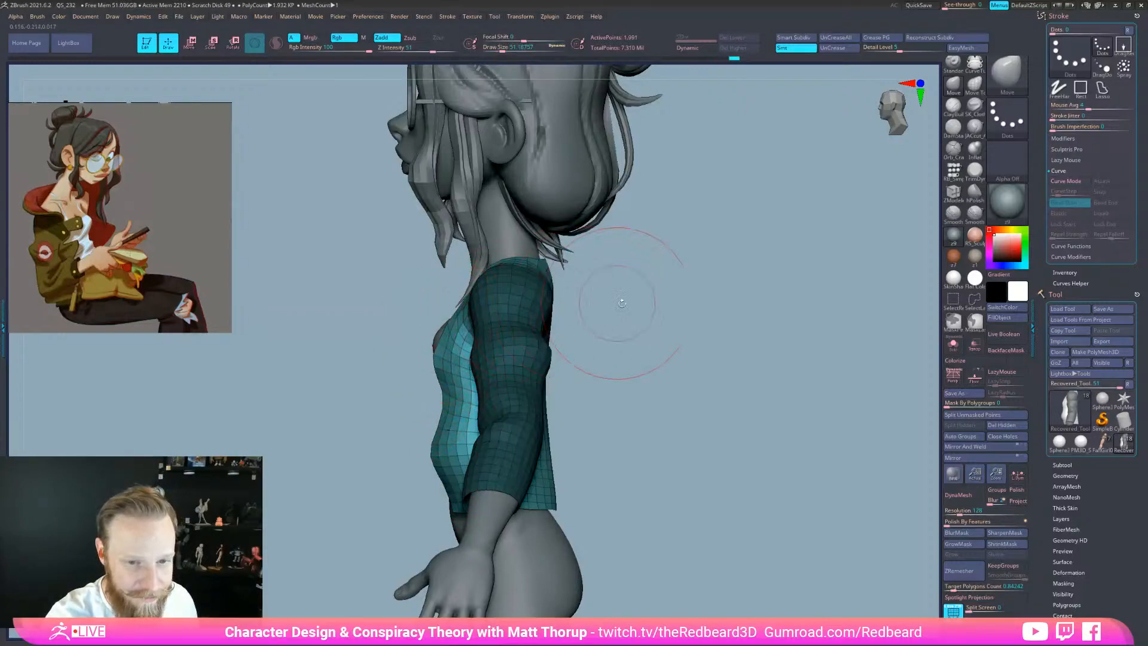
{"action": "left_click_drag", "start_coordinate": [613, 302], "coordinate": [448, 295], "text": "shift"}
{"action": "left_click_drag", "start_coordinate": [533, 268], "coordinate": [437, 263]}
{"action": "left_click_drag", "start_coordinate": [587, 253], "coordinate": [449, 262]}
{"action": "key", "text": "s"}
{"action": "left_click_drag", "start_coordinate": [537, 265], "coordinate": [535, 266]}
{"action": "left_click_drag", "start_coordinate": [644, 236], "coordinate": [769, 247]}
{"action": "left_click_drag", "start_coordinate": [661, 436], "coordinate": [595, 442]}
{"action": "key", "text": "s"}
{"action": "left_click_drag", "start_coordinate": [532, 464], "coordinate": [535, 464]}
{"action": "key", "text": "s"}
{"action": "left_click_drag", "start_coordinate": [510, 501], "coordinate": [513, 492]}
{"action": "left_click_drag", "start_coordinate": [646, 449], "coordinate": [601, 503], "text": "shift"}
{"action": "key", "text": "s"}
{"action": "left_click_drag", "start_coordinate": [633, 453], "coordinate": [610, 453]}
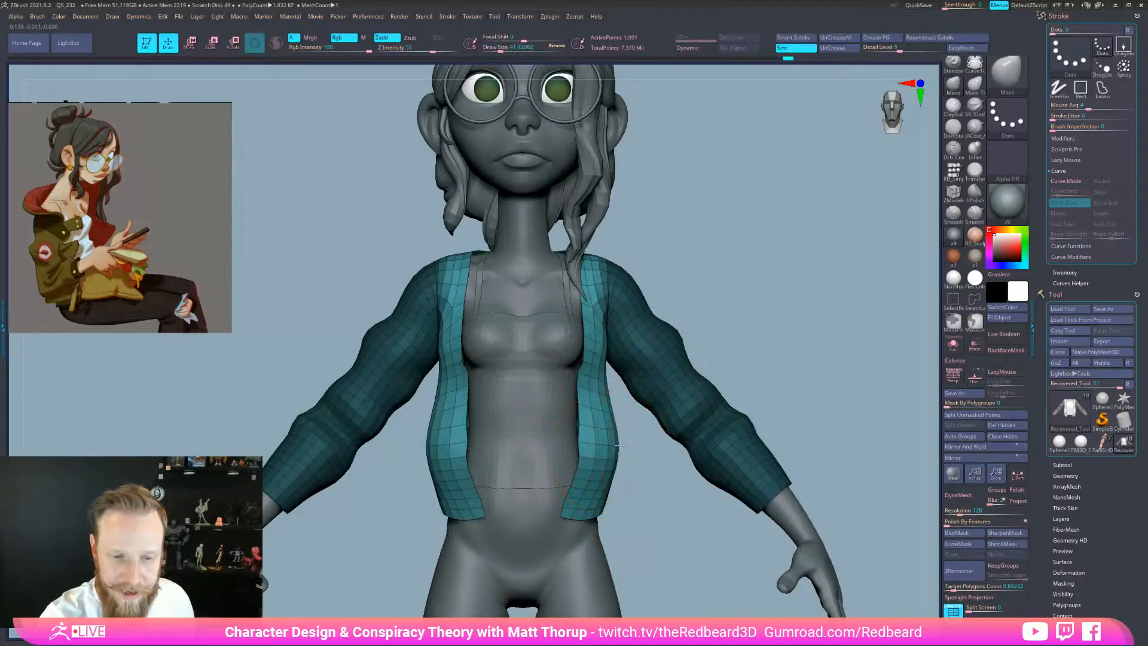
Smooth the jacket, nudge its front edge, and pull the back edge outward with a brush of about 77
{"action": "left_click_drag", "start_coordinate": [728, 299], "coordinate": [575, 360]}
{"action": "key", "text": "shift"}
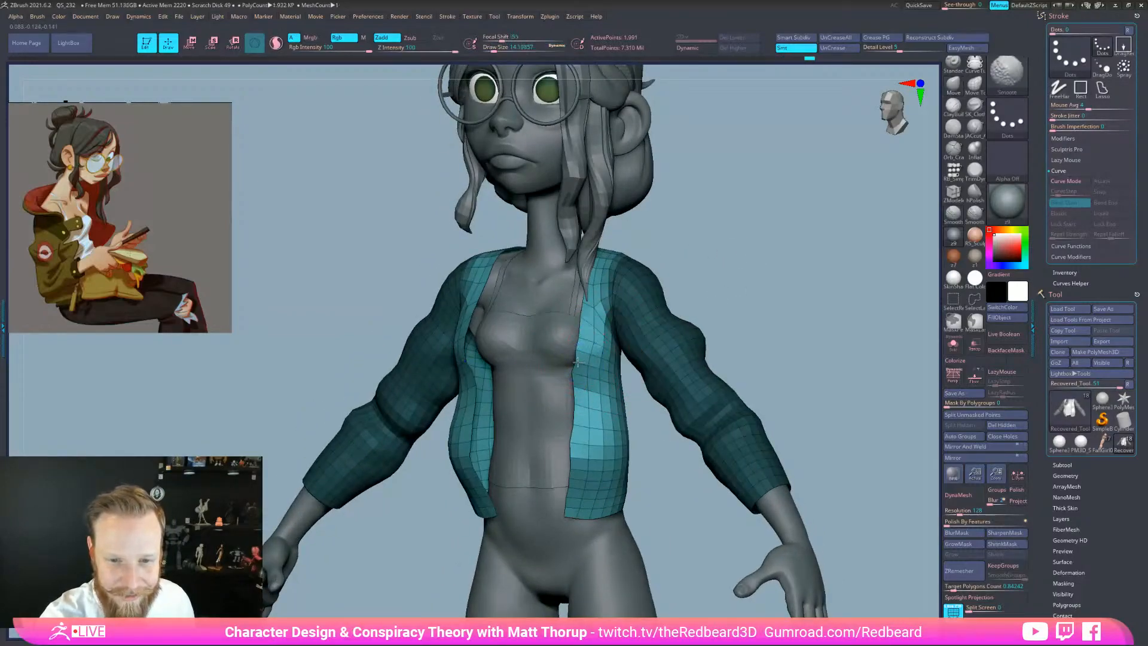
{"action": "left_click_drag", "start_coordinate": [726, 299], "coordinate": [873, 308]}
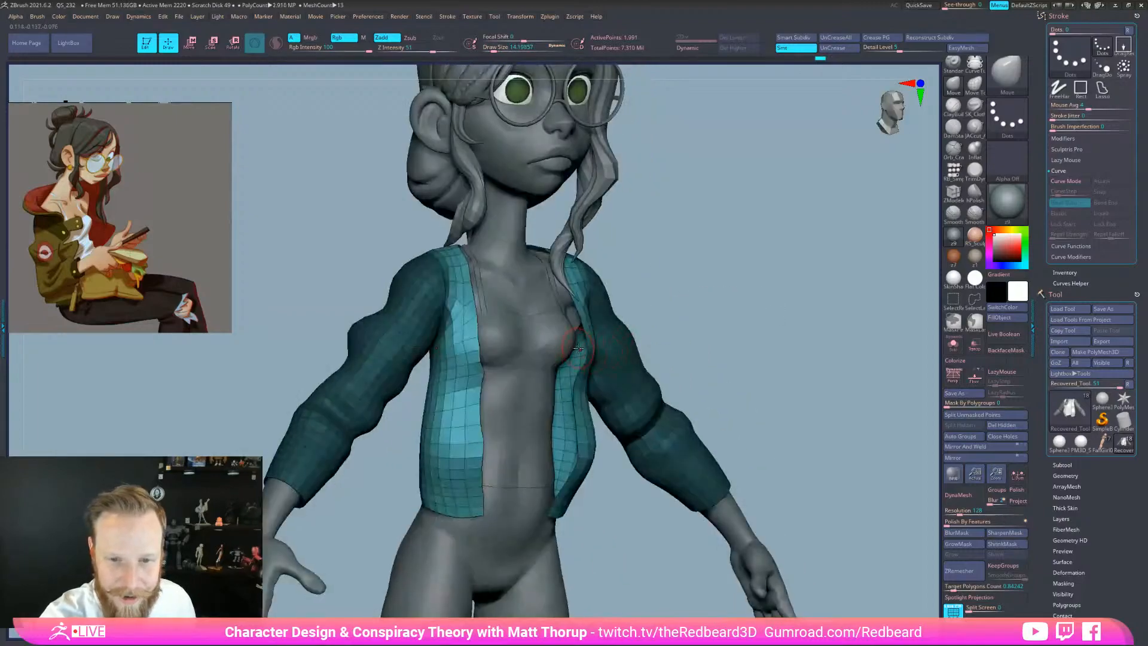
{"action": "mouse_move", "coordinate": [728, 324]}
{"action": "left_mouse_down"}
{"action": "mouse_move", "coordinate": [591, 351]}
{"action": "mouse_move", "coordinate": [661, 347]}
{"action": "left_mouse_up"}
{"action": "left_click_drag", "start_coordinate": [611, 407], "coordinate": [599, 407]}
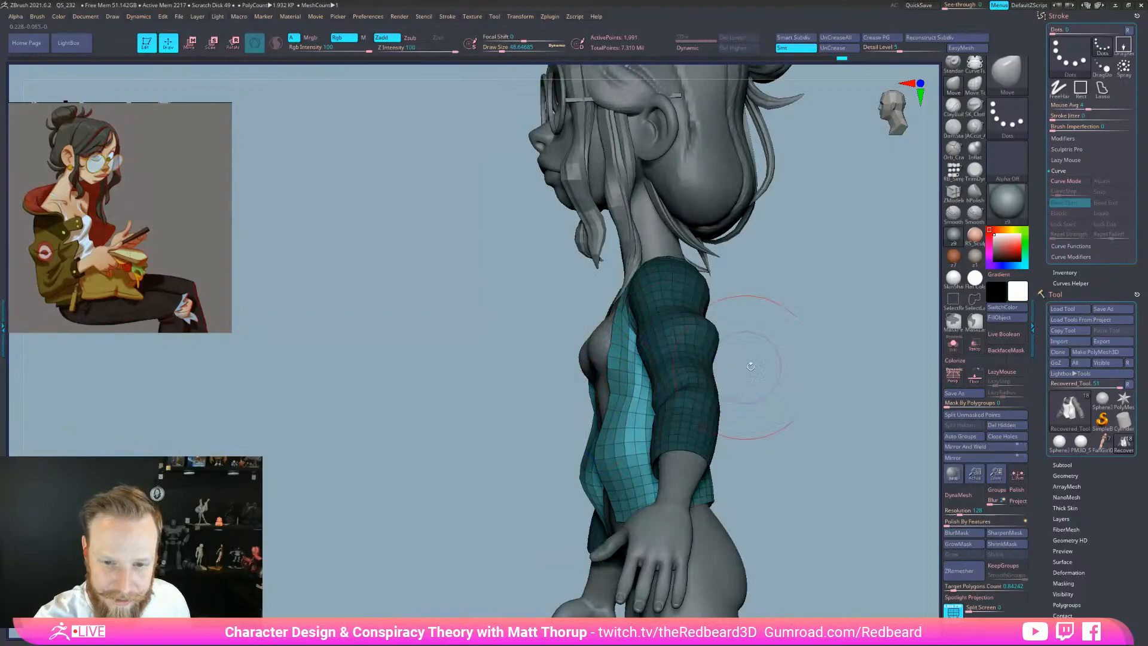
{"action": "left_click_drag", "start_coordinate": [741, 392], "coordinate": [805, 391]}
{"action": "left_click_drag", "start_coordinate": [795, 449], "coordinate": [715, 453]}
{"action": "key", "text": "s"}
{"action": "left_click_drag", "start_coordinate": [719, 441], "coordinate": [742, 437]}
{"action": "left_click_drag", "start_coordinate": [723, 412], "coordinate": [732, 413]}
{"action": "mouse_move", "coordinate": [799, 383]}
{"action": "left_mouse_down"}
{"action": "mouse_move", "coordinate": [720, 371]}
{"action": "mouse_move", "coordinate": [750, 345]}
{"action": "left_mouse_up"}
{"action": "left_click_drag", "start_coordinate": [872, 336], "coordinate": [777, 334], "text": "shift"}
From the front, reshape the jacket's front edges and hem with a Move brush of about 80
{"action": "left_click_drag", "start_coordinate": [583, 329], "coordinate": [675, 464], "text": "alt"}
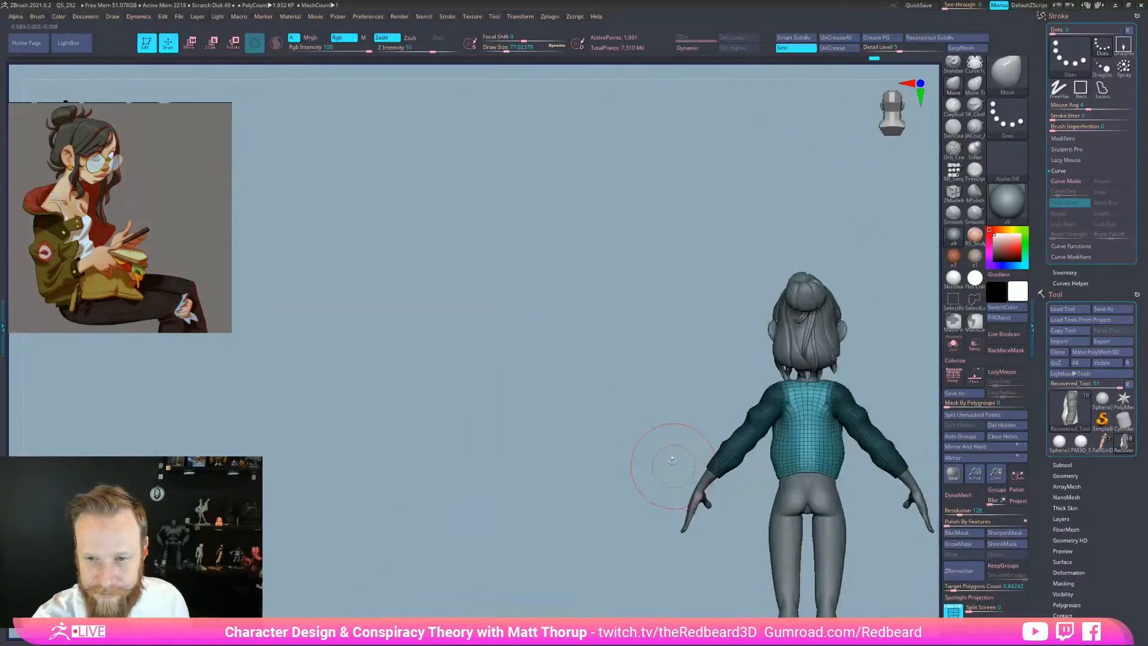
{"action": "key", "text": "s"}
{"action": "left_click_drag", "start_coordinate": [782, 432], "coordinate": [785, 425]}
{"action": "key", "text": "s"}
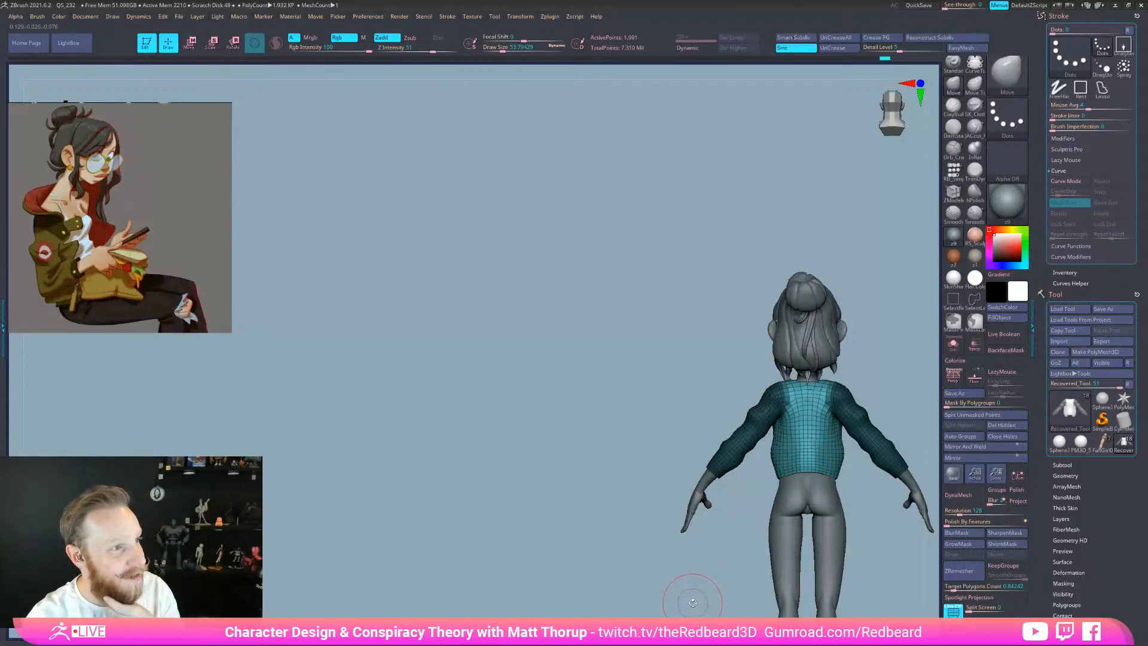
{"action": "mouse_move", "coordinate": [697, 581]}
{"action": "left_mouse_down"}
{"action": "mouse_move", "coordinate": [859, 559]}
{"action": "mouse_move", "coordinate": [811, 564]}
{"action": "left_mouse_up"}
{"action": "key", "text": "space"}
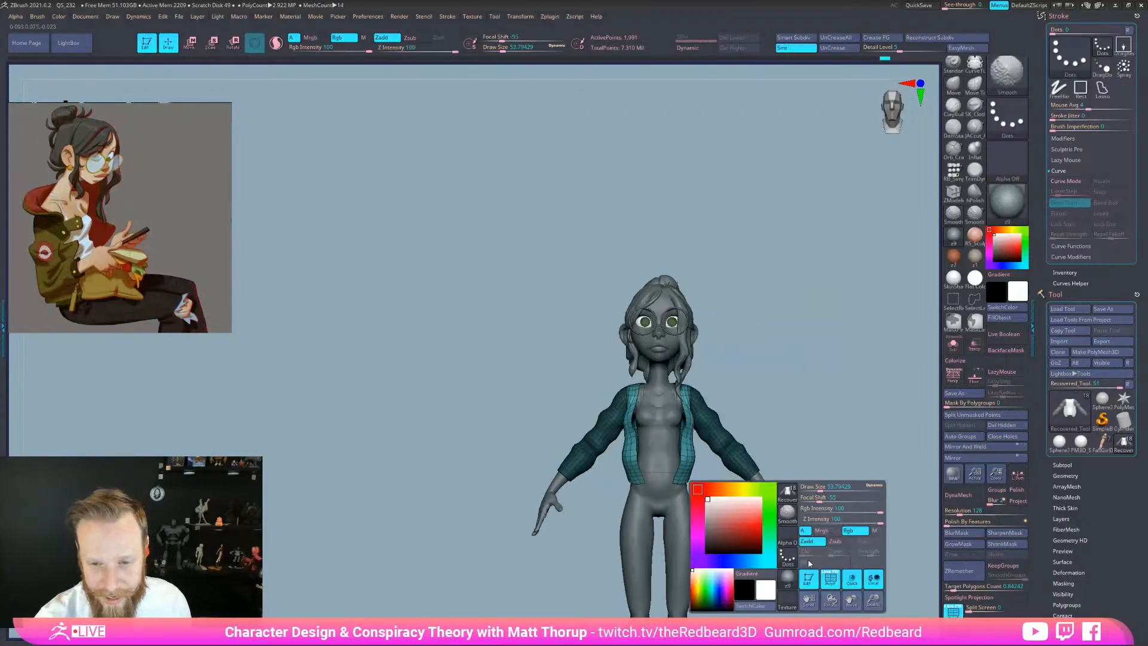
{"action": "mouse_move", "coordinate": [807, 465]}
{"action": "left_mouse_down", "text": "alt"}
{"action": "mouse_move", "coordinate": [795, 460]}
{"action": "mouse_move", "coordinate": [852, 461]}
{"action": "left_mouse_up", "text": "alt"}
{"action": "key", "text": "bracketright"}
{"action": "key", "text": "s"}
{"action": "left_click_drag", "start_coordinate": [695, 462], "coordinate": [691, 461]}
{"action": "left_click_drag", "start_coordinate": [695, 450], "coordinate": [689, 452]}
{"action": "left_click_drag", "start_coordinate": [691, 522], "coordinate": [699, 506]}
Build up volume on the jacket's lower back with ClayBuildup at about size 25
{"action": "left_click_drag", "start_coordinate": [837, 461], "coordinate": [763, 463]}
{"action": "key", "text": "bracketleft"}
{"action": "key", "text": "bracketleft"}
{"action": "key", "text": "bracketleft"}
{"action": "key", "text": "bracketleft"}
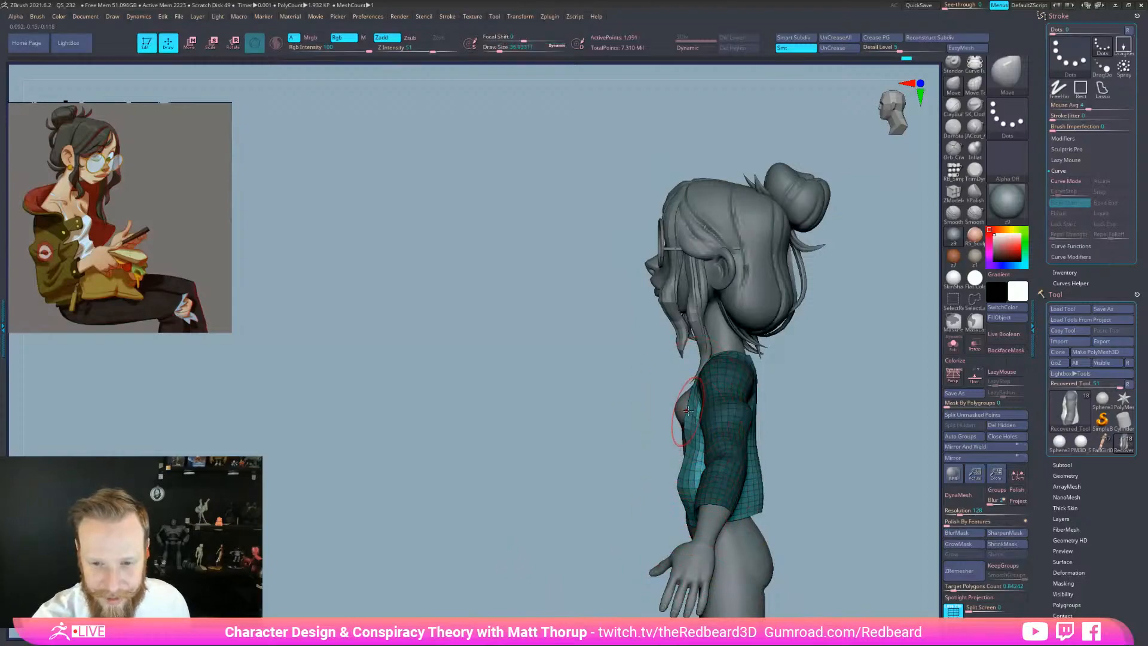
{"action": "left_click_drag", "start_coordinate": [828, 421], "coordinate": [756, 432]}
{"action": "key", "text": "b"}
{"action": "key", "text": "c"}
{"action": "key", "text": "b"}
{"action": "mouse_move", "coordinate": [742, 491]}
{"action": "left_mouse_down"}
{"action": "mouse_move", "coordinate": [712, 486]}
{"action": "mouse_move", "coordinate": [717, 499]}
{"action": "mouse_move", "coordinate": [736, 416]}
{"action": "mouse_move", "coordinate": [734, 480]}
{"action": "left_mouse_up"}
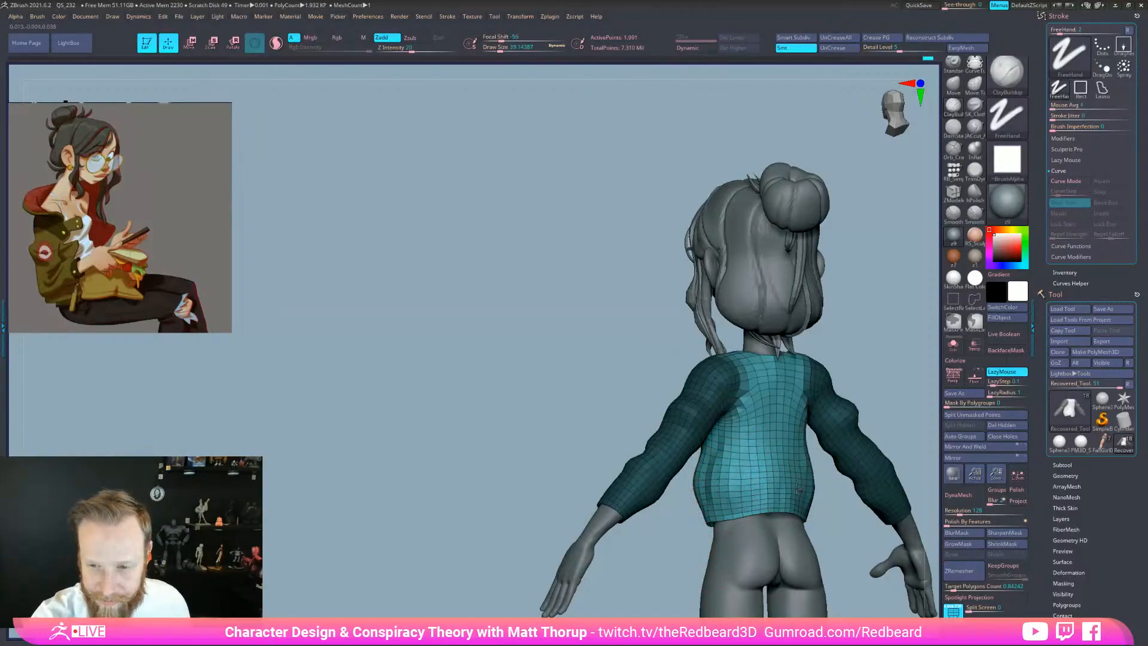
{"action": "mouse_move", "coordinate": [721, 479]}
{"action": "left_mouse_down"}
{"action": "mouse_move", "coordinate": [696, 522]}
{"action": "mouse_move", "coordinate": [762, 568]}
{"action": "mouse_move", "coordinate": [811, 578]}
{"action": "left_mouse_up"}
Return to the Move brush and shift both jacket front edges slightly
{"action": "key", "text": "b"}
{"action": "key", "text": "m"}
{"action": "key", "text": "v"}
{"action": "mouse_move", "coordinate": [849, 542]}
{"action": "left_mouse_down"}
{"action": "mouse_move", "coordinate": [835, 549]}
{"action": "mouse_move", "coordinate": [764, 522]}
{"action": "left_mouse_up"}
{"action": "left_click_drag", "start_coordinate": [716, 445], "coordinate": [712, 446]}
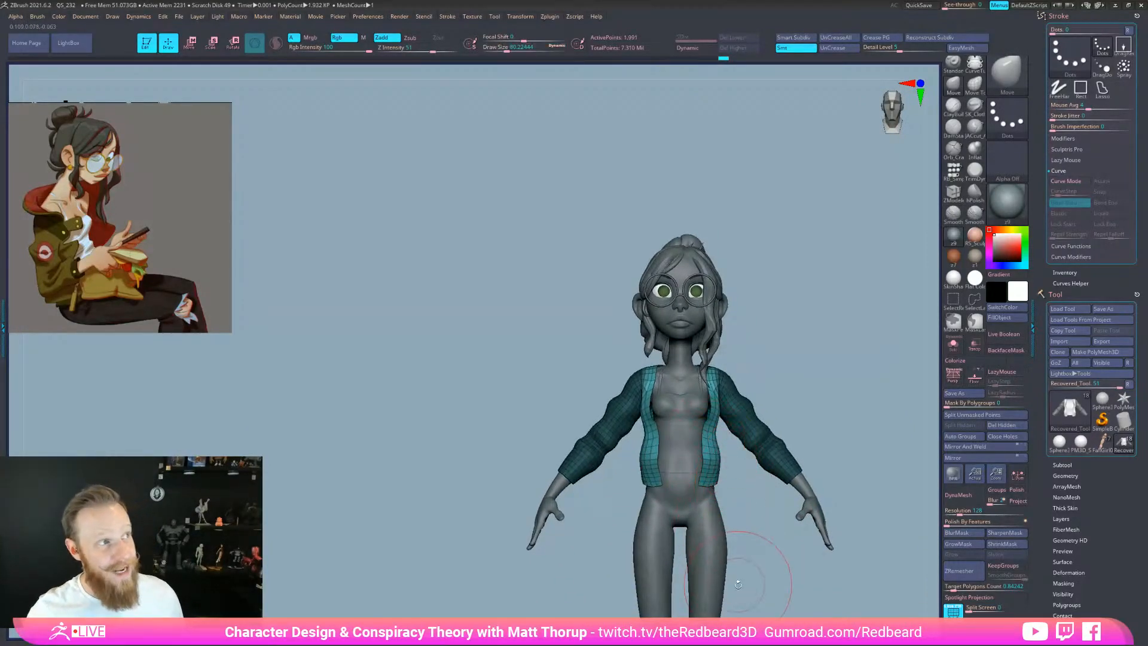
Zoom in on the jacket front and check it from three-quarter and front views, brush around 16–35
{"action": "left_click_drag", "start_coordinate": [748, 498], "coordinate": [726, 491]}
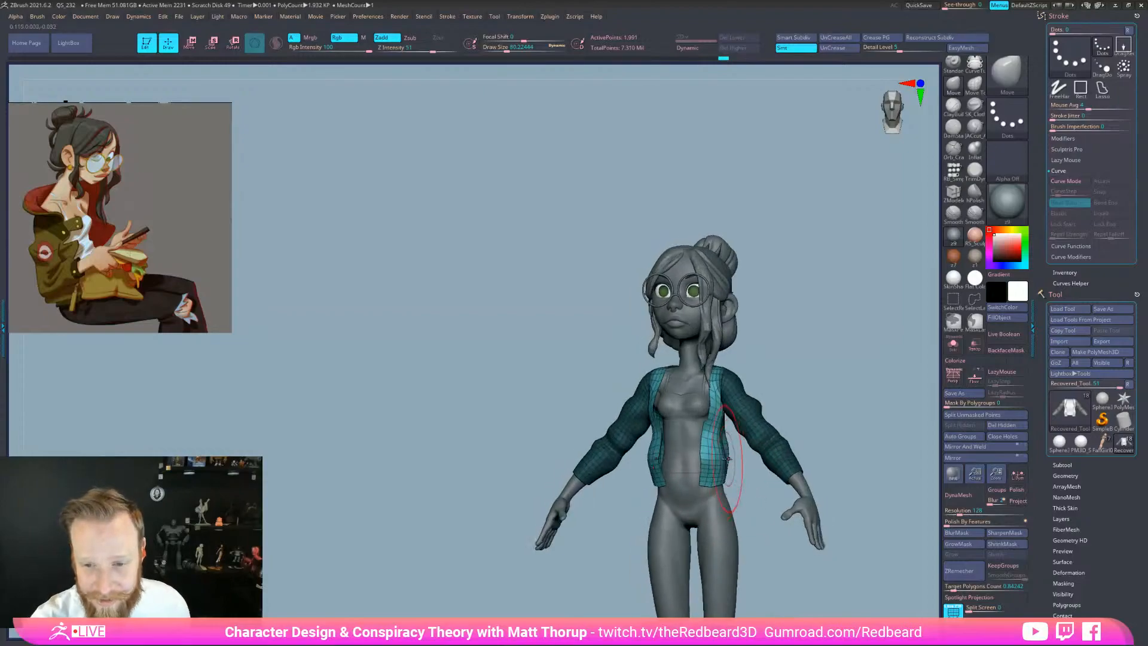
{"action": "mouse_move", "coordinate": [798, 360]}
{"action": "left_mouse_down", "text": "alt"}
{"action": "mouse_move", "coordinate": [830, 361]}
{"action": "mouse_move", "coordinate": [861, 386]}
{"action": "left_mouse_up", "text": "alt"}
{"action": "key", "text": "s"}
{"action": "left_click_drag", "start_coordinate": [713, 352], "coordinate": [704, 352]}
{"action": "left_click_drag", "start_coordinate": [769, 387], "coordinate": [689, 405]}
{"action": "key", "text": "s"}
{"action": "key", "text": "s"}
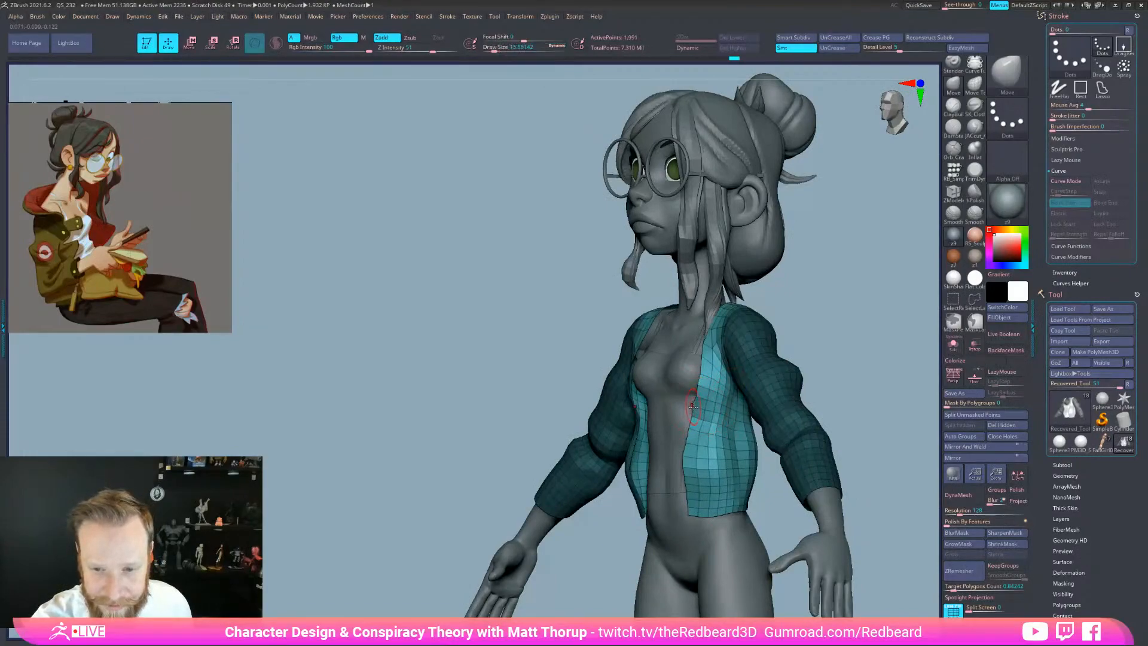
{"action": "left_click_drag", "start_coordinate": [842, 357], "coordinate": [903, 350]}
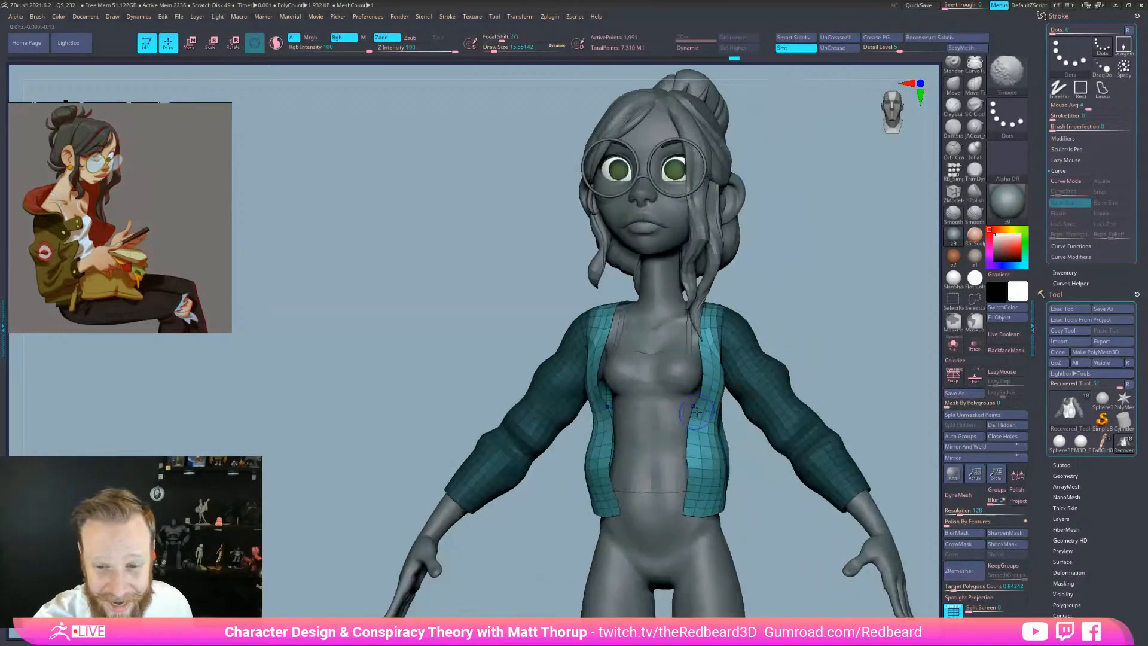
{"action": "mouse_move", "coordinate": [807, 519]}
{"action": "left_mouse_down"}
{"action": "mouse_move", "coordinate": [790, 522]}
{"action": "mouse_move", "coordinate": [751, 477]}
{"action": "left_mouse_up"}
{"action": "key", "text": "s"}
{"action": "mouse_move", "coordinate": [708, 387]}
{"action": "left_mouse_down"}
{"action": "mouse_move", "coordinate": [717, 385]}
{"action": "mouse_move", "coordinate": [708, 378]}
{"action": "left_mouse_up"}
Inspect the chest edge from front and right-profile views, settling the brush at about 33
{"action": "left_click_drag", "start_coordinate": [741, 452], "coordinate": [700, 383]}
{"action": "key", "text": "s"}
{"action": "left_click_drag", "start_coordinate": [804, 352], "coordinate": [856, 329], "text": "shift"}
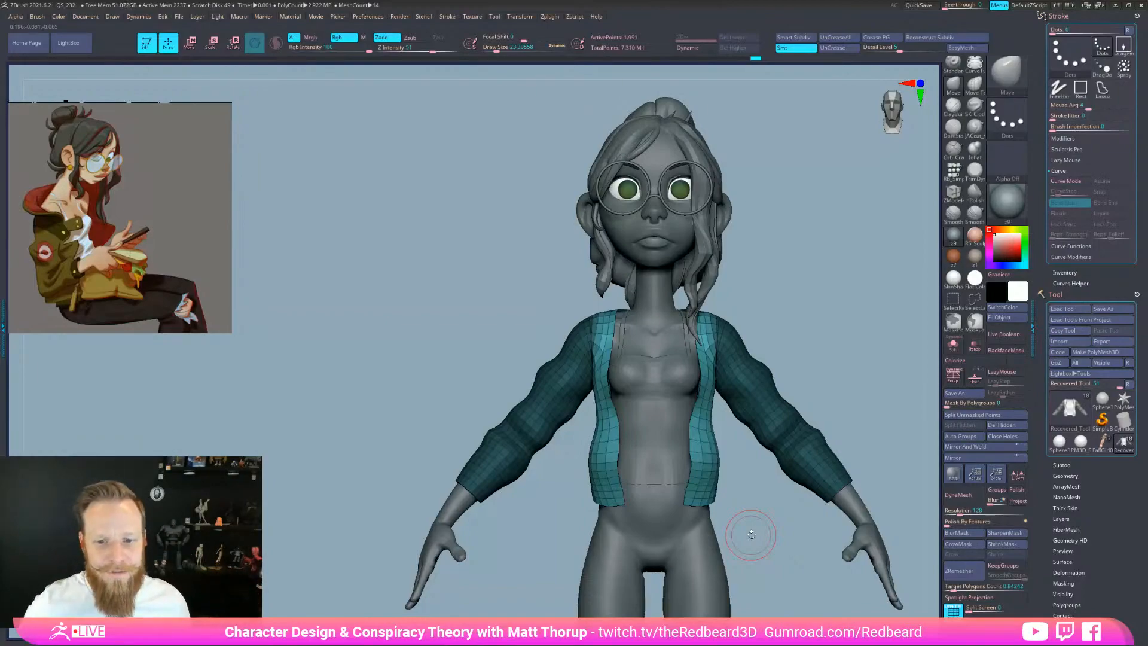
{"action": "mouse_move", "coordinate": [837, 311]}
{"action": "left_mouse_down"}
{"action": "mouse_move", "coordinate": [744, 310]}
{"action": "mouse_move", "coordinate": [815, 297]}
{"action": "mouse_move", "coordinate": [708, 342]}
{"action": "left_mouse_up"}
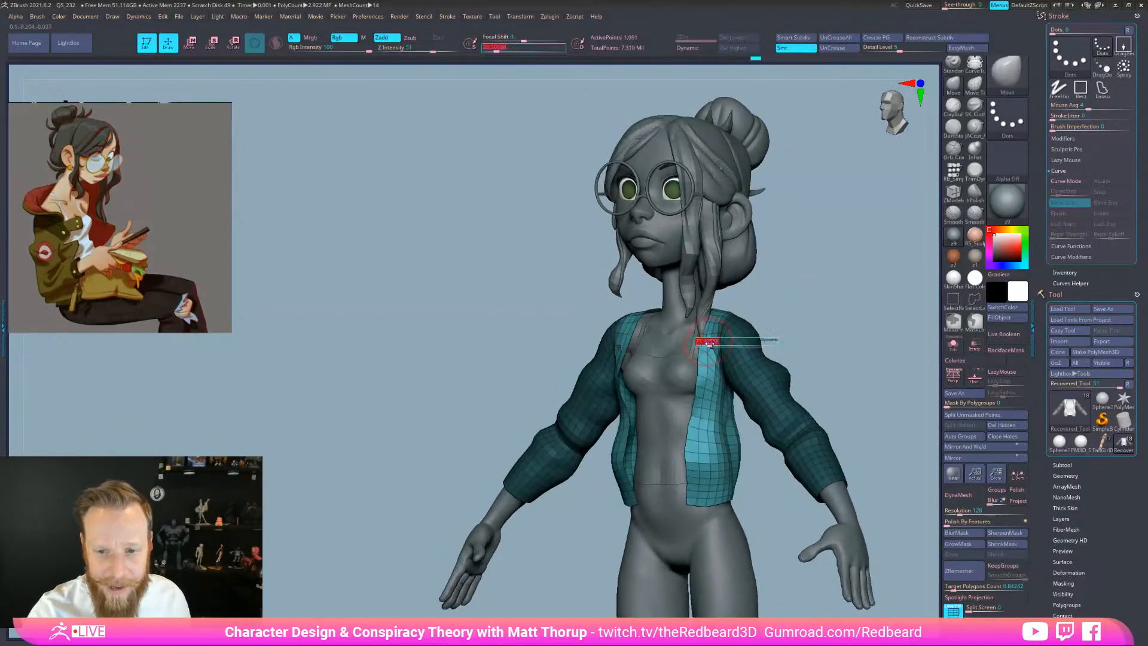
{"action": "key", "text": "bracketright"}
{"action": "mouse_move", "coordinate": [772, 319]}
{"action": "left_mouse_down"}
{"action": "mouse_move", "coordinate": [815, 321]}
{"action": "mouse_move", "coordinate": [816, 342]}
{"action": "left_mouse_up"}
{"action": "key", "text": "bracketleft"}
{"action": "key", "text": "bracketleft"}
{"action": "left_click_drag", "start_coordinate": [855, 394], "coordinate": [813, 411]}
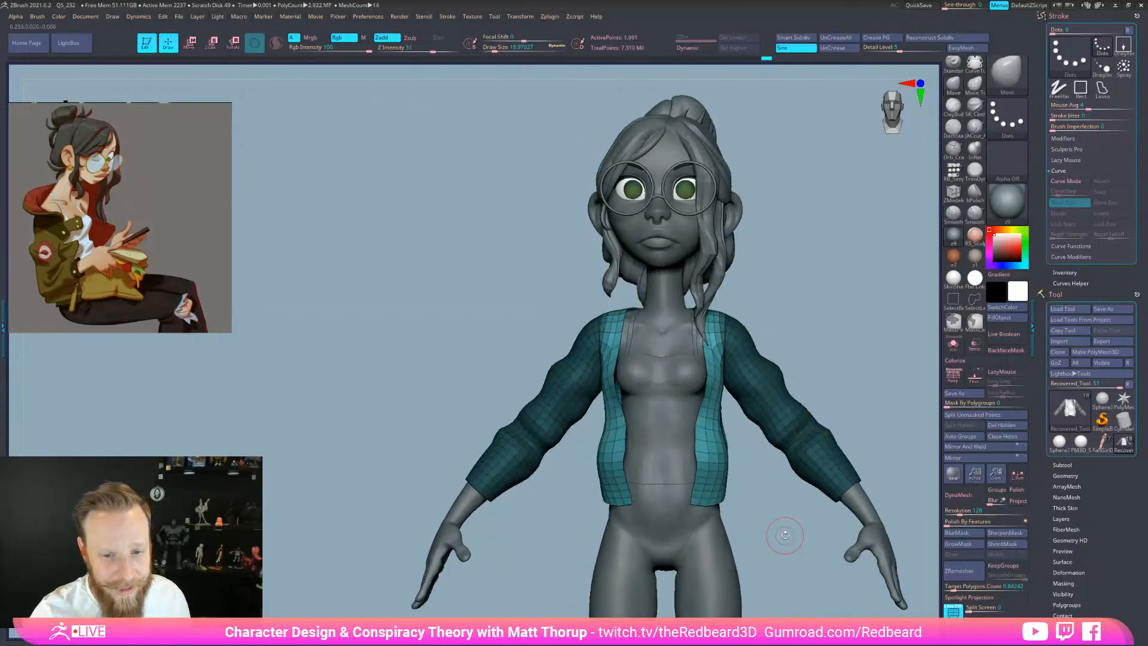
{"action": "mouse_move", "coordinate": [743, 456]}
{"action": "left_mouse_down"}
{"action": "mouse_move", "coordinate": [758, 469]}
{"action": "mouse_move", "coordinate": [749, 468]}
{"action": "left_mouse_up"}
{"action": "key", "text": "bracketright"}
{"action": "left_click_drag", "start_coordinate": [572, 531], "coordinate": [590, 445], "text": "shift"}
{"action": "key", "text": "bracketright"}
{"action": "key", "text": "bracketright"}
{"action": "key", "text": "bracketright"}
{"action": "key", "text": "bracketright"}
{"action": "key", "text": "bracketright"}
{"action": "key", "text": "bracketright"}
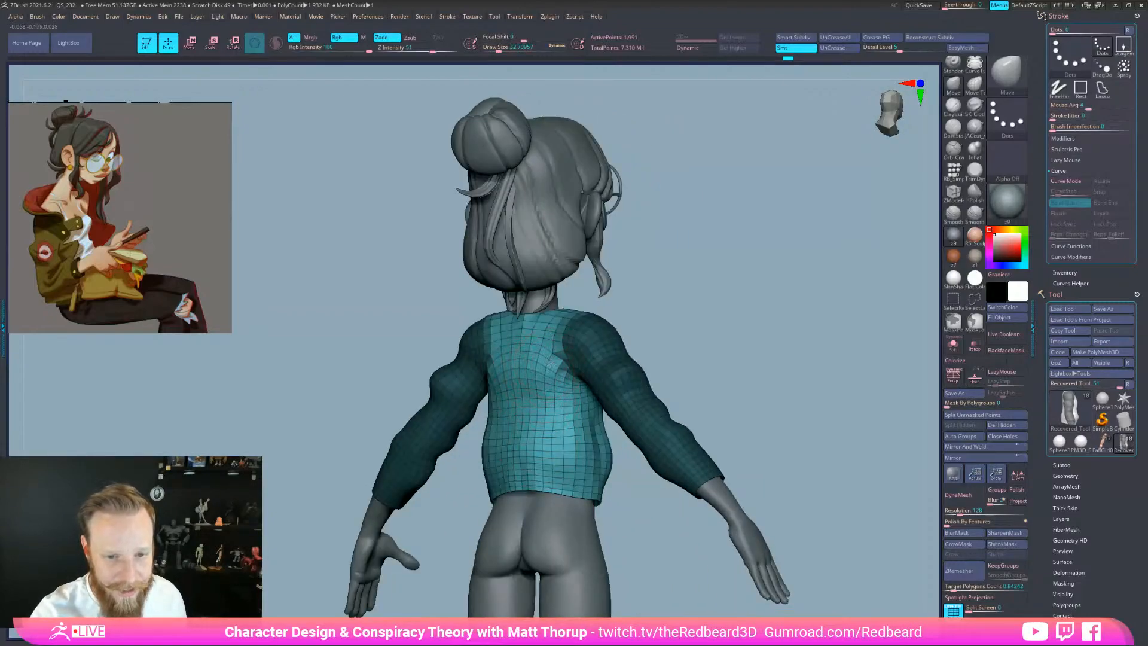
Smooth the jacket front, adjusting the brush between sizes 14 and 44
{"action": "left_click_drag", "start_coordinate": [664, 305], "coordinate": [541, 326], "text": "shift"}
{"action": "key", "text": "bracketleft"}
{"action": "key", "text": "bracketleft"}
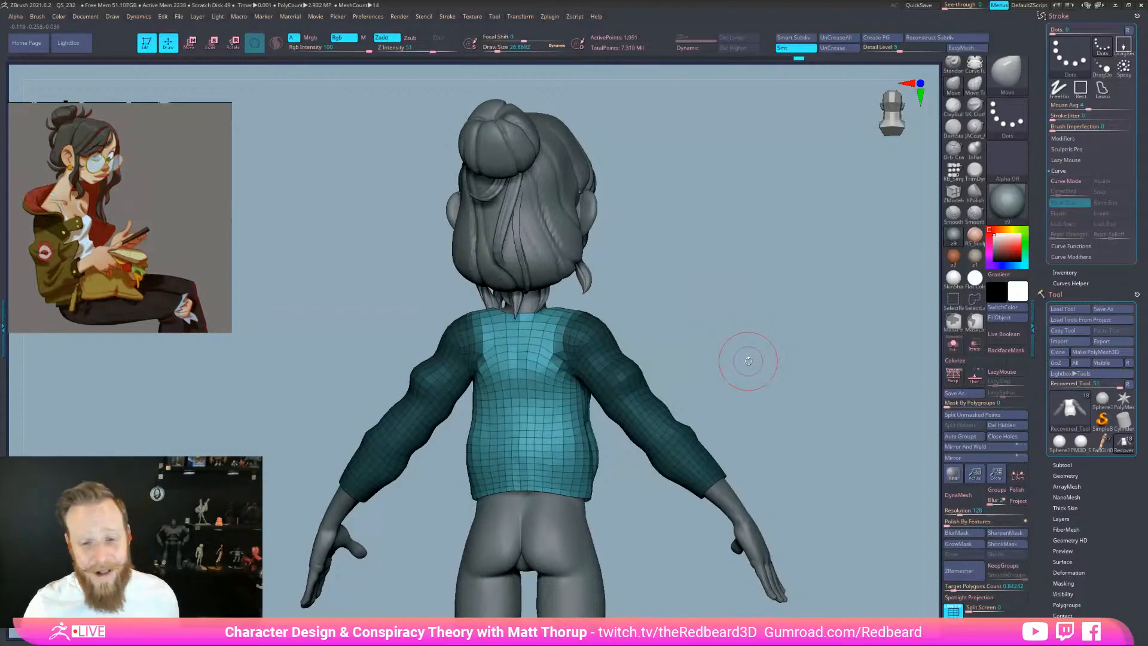
{"action": "left_click_drag", "start_coordinate": [748, 361], "coordinate": [648, 551]}
{"action": "key", "text": "bracketright"}
{"action": "key", "text": "bracketright"}
{"action": "key", "text": "bracketright"}
{"action": "key", "text": "bracketright"}
{"action": "key", "text": "bracketright"}
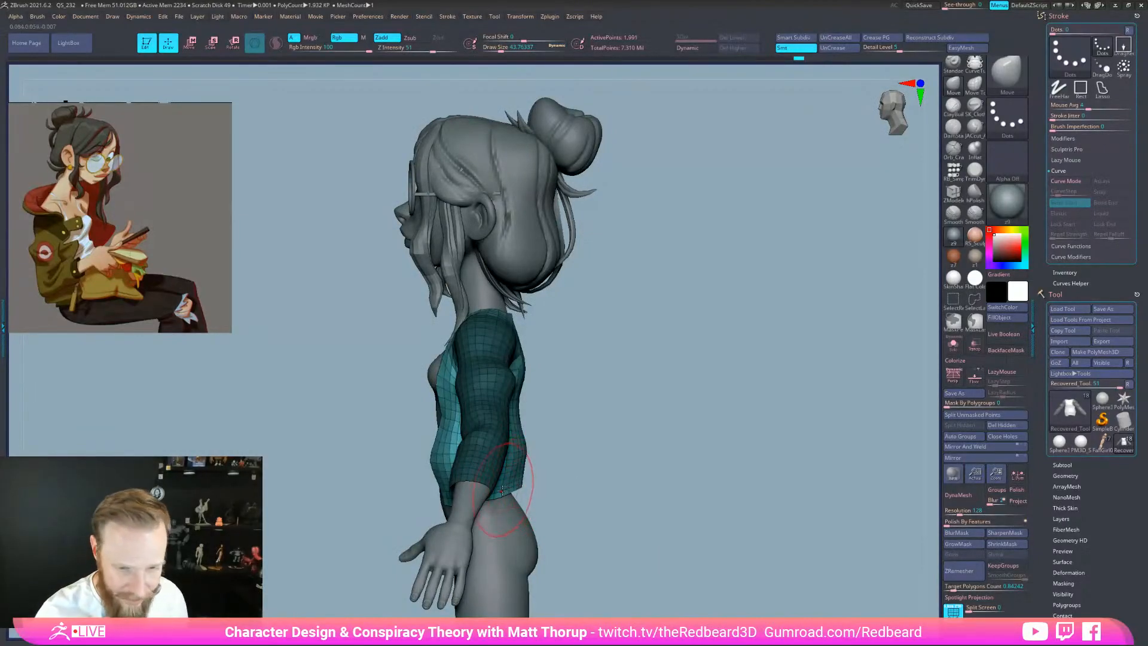
{"action": "right_click_drag", "start_coordinate": [504, 490], "coordinate": [594, 464]}
{"action": "key", "text": "s"}
{"action": "left_click", "coordinate": [508, 501]}
{"action": "right_click_drag", "start_coordinate": [504, 498], "coordinate": [471, 506]}
{"action": "right_click_drag", "start_coordinate": [546, 500], "coordinate": [585, 520], "text": "shift"}
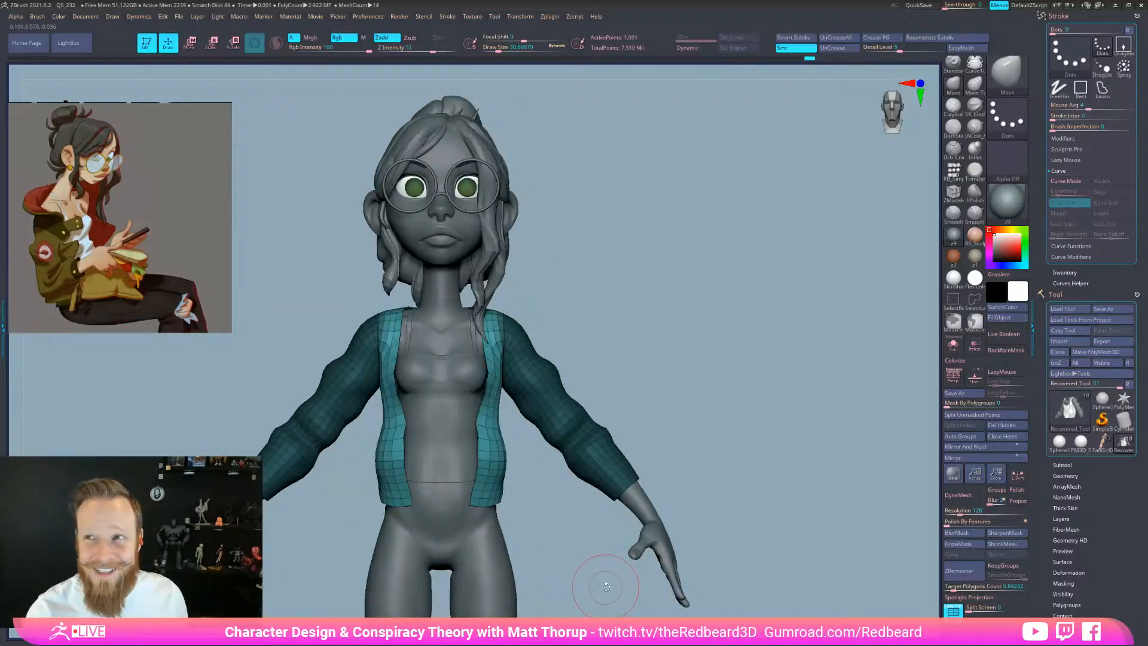
{"action": "right_click_drag", "start_coordinate": [528, 465], "coordinate": [484, 461]}
{"action": "key", "text": "s"}
{"action": "left_click", "coordinate": [476, 425]}
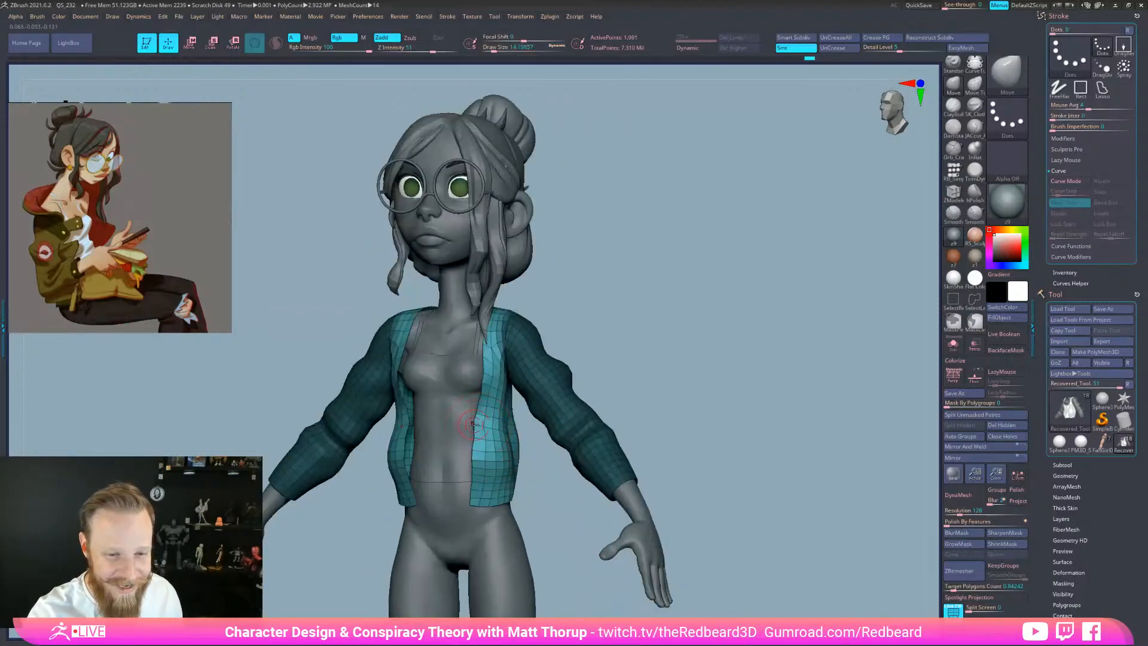
{"action": "right_click_drag", "start_coordinate": [632, 362], "coordinate": [684, 371]}
{"action": "key", "text": "s"}
{"action": "left_click_drag", "start_coordinate": [492, 379], "coordinate": [492, 412], "text": "shift"}
{"action": "right_click_drag", "start_coordinate": [515, 406], "coordinate": [494, 400]}
{"action": "key", "text": "bracketright"}
{"action": "left_click_drag", "start_coordinate": [495, 407], "coordinate": [497, 431], "text": "shift"}
Nudge the jacket's back hem into place with the Move brush at size 51
{"action": "right_click_drag", "start_coordinate": [505, 435], "coordinate": [610, 514]}
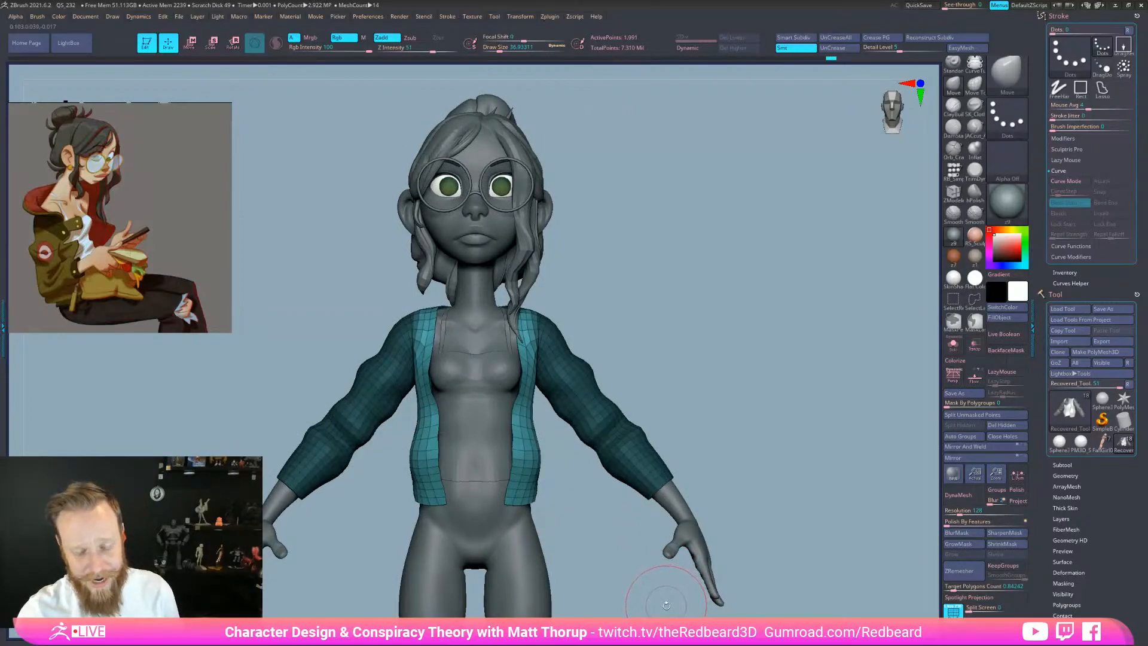
{"action": "right_click_drag", "start_coordinate": [684, 460], "coordinate": [546, 384]}
{"action": "right_click_drag", "start_coordinate": [481, 474], "coordinate": [704, 576]}
{"action": "right_click_drag", "start_coordinate": [559, 456], "coordinate": [547, 478]}
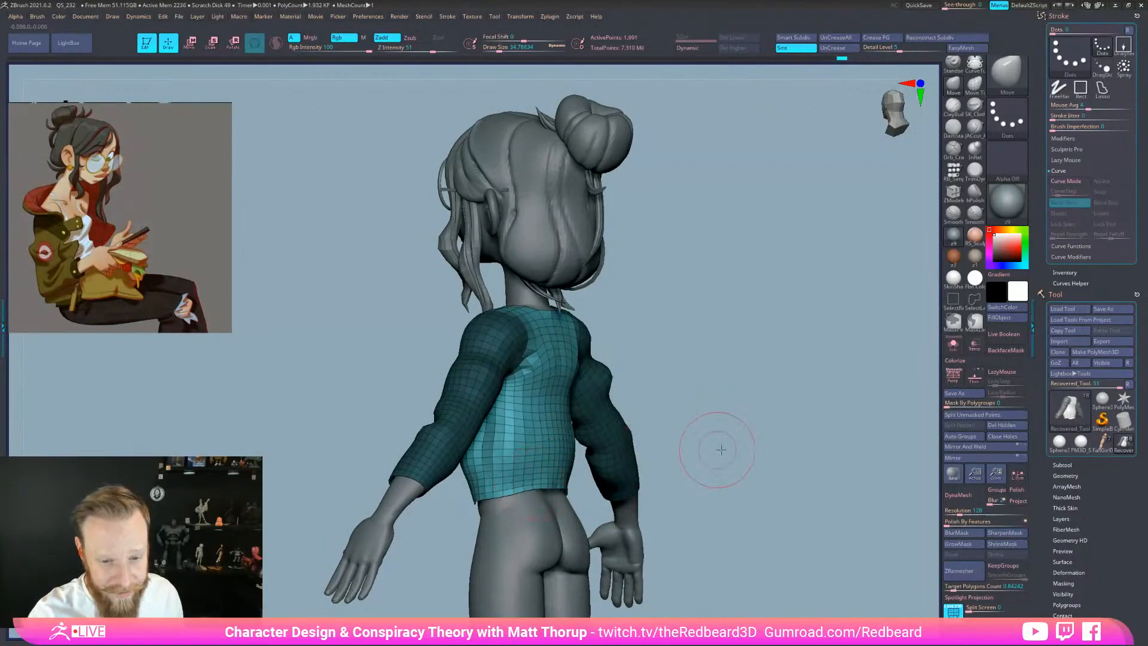
{"action": "right_click_drag", "start_coordinate": [720, 449], "coordinate": [554, 486]}
{"action": "left_click_drag", "start_coordinate": [577, 483], "coordinate": [548, 485]}
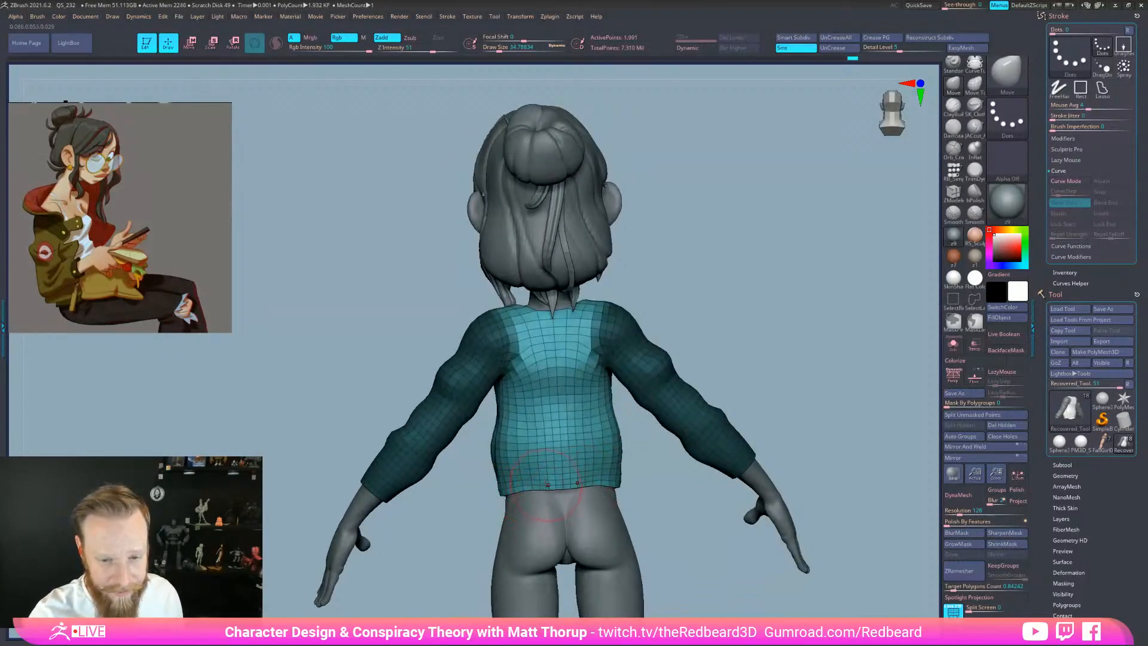
{"action": "right_click_drag", "start_coordinate": [660, 515], "coordinate": [717, 545]}
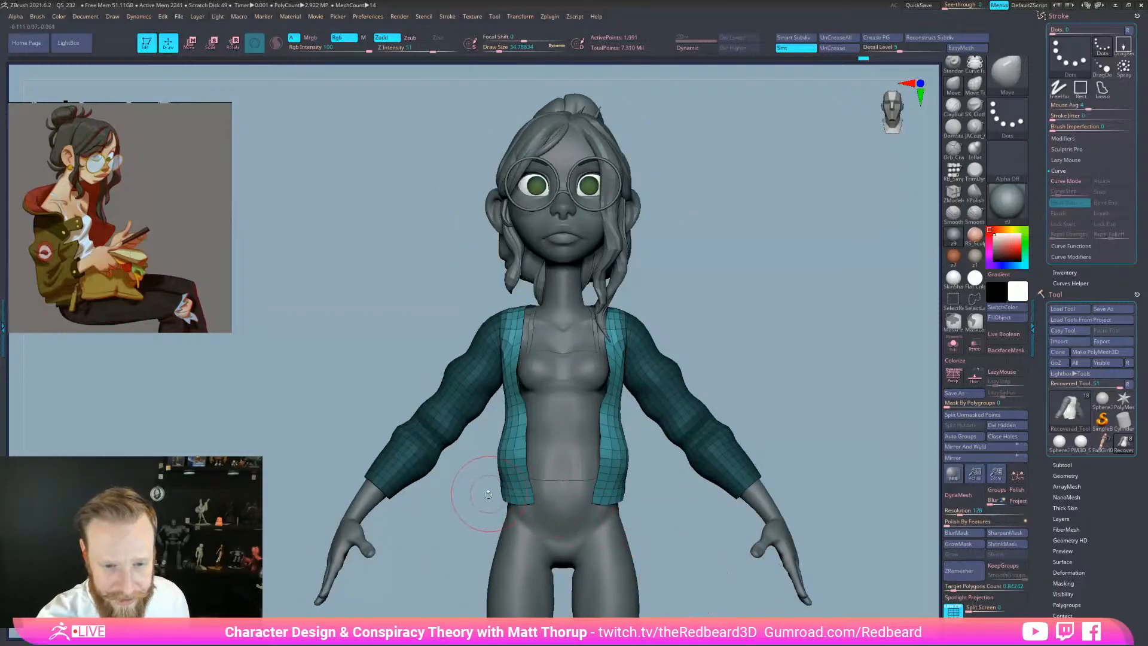
{"action": "key", "text": "]"}
{"action": "left_click_drag", "start_coordinate": [507, 501], "coordinate": [517, 496]}
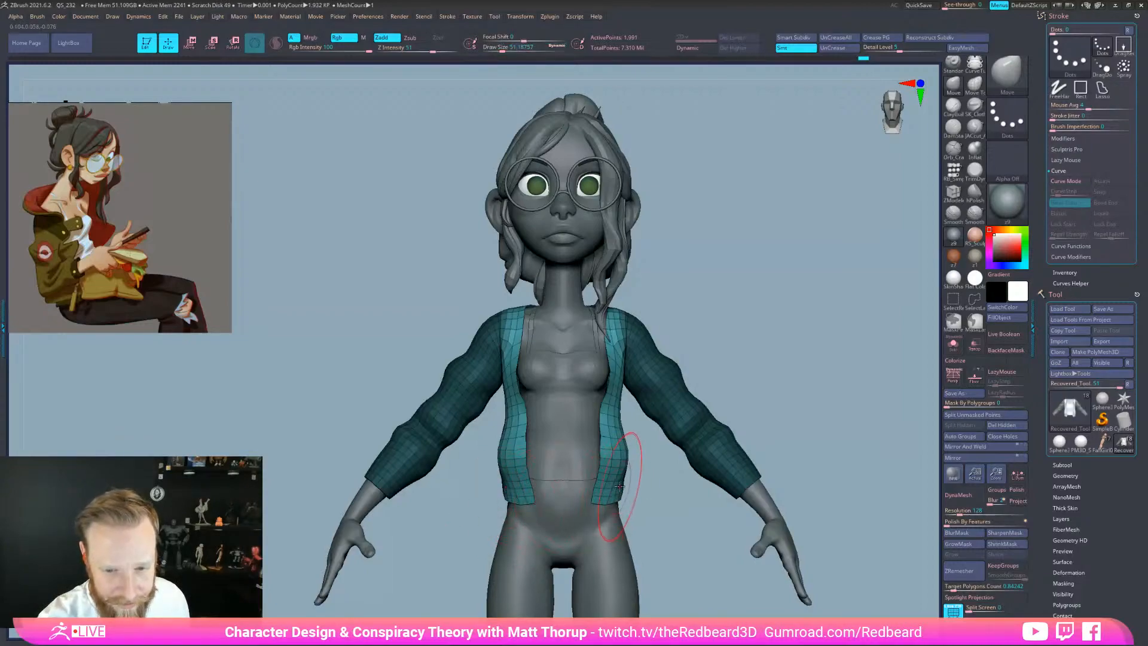
{"action": "right_click_drag", "start_coordinate": [622, 483], "coordinate": [818, 568]}
{"action": "right_click_drag", "start_coordinate": [817, 568], "coordinate": [756, 492]}
Turn on Solo to isolate the jacket and clear its mask
{"action": "left_click", "coordinate": [955, 350]}
{"action": "right_click_drag", "start_coordinate": [493, 519], "coordinate": [530, 512]}
{"action": "key", "text": "ctrl+shift"}
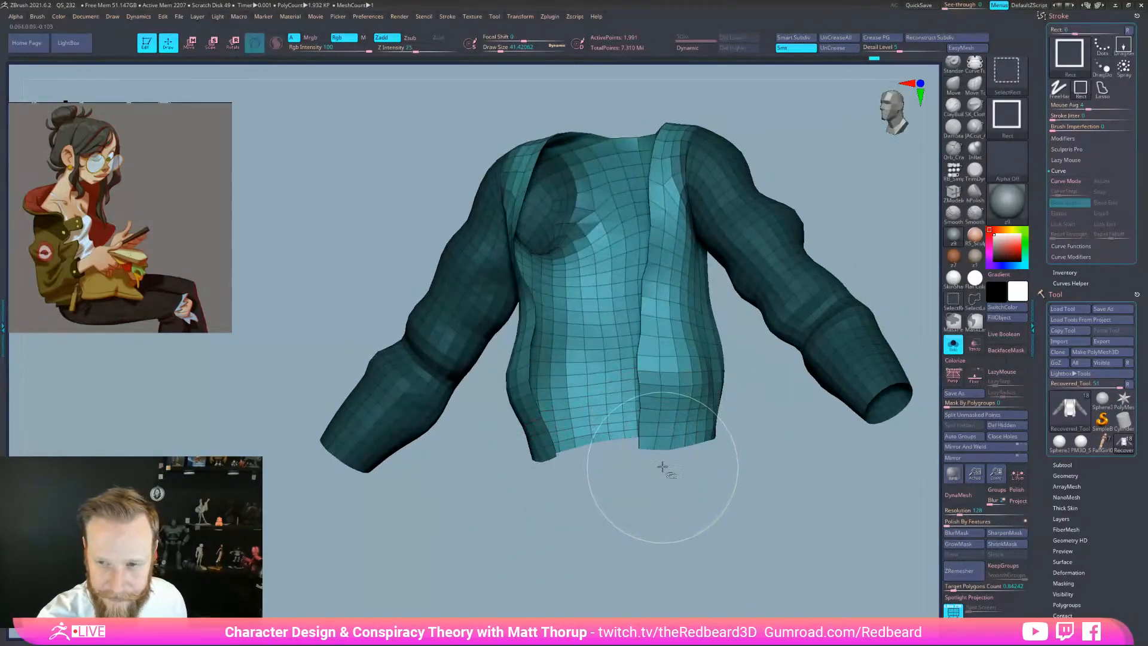
{"action": "left_click_drag", "start_coordinate": [676, 489], "coordinate": [741, 514], "text": "ctrl"}
Switch the selection brush from SelectRect to SelectLasso
{"action": "left_click", "coordinate": [979, 304]}
{"action": "left_click", "coordinate": [950, 320]}
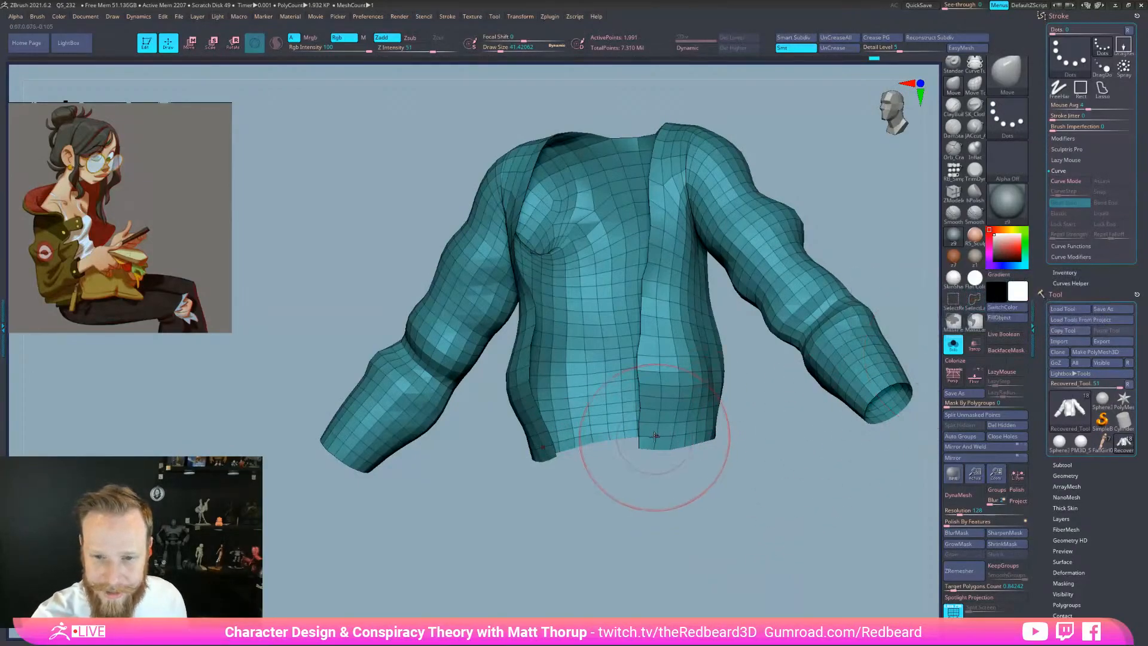
{"action": "mouse_move", "coordinate": [691, 512]}
{"action": "left_mouse_down"}
{"action": "mouse_move", "coordinate": [734, 556]}
{"action": "mouse_move", "coordinate": [779, 558]}
{"action": "left_mouse_up"}
{"action": "key", "text": "ctrl+shift"}
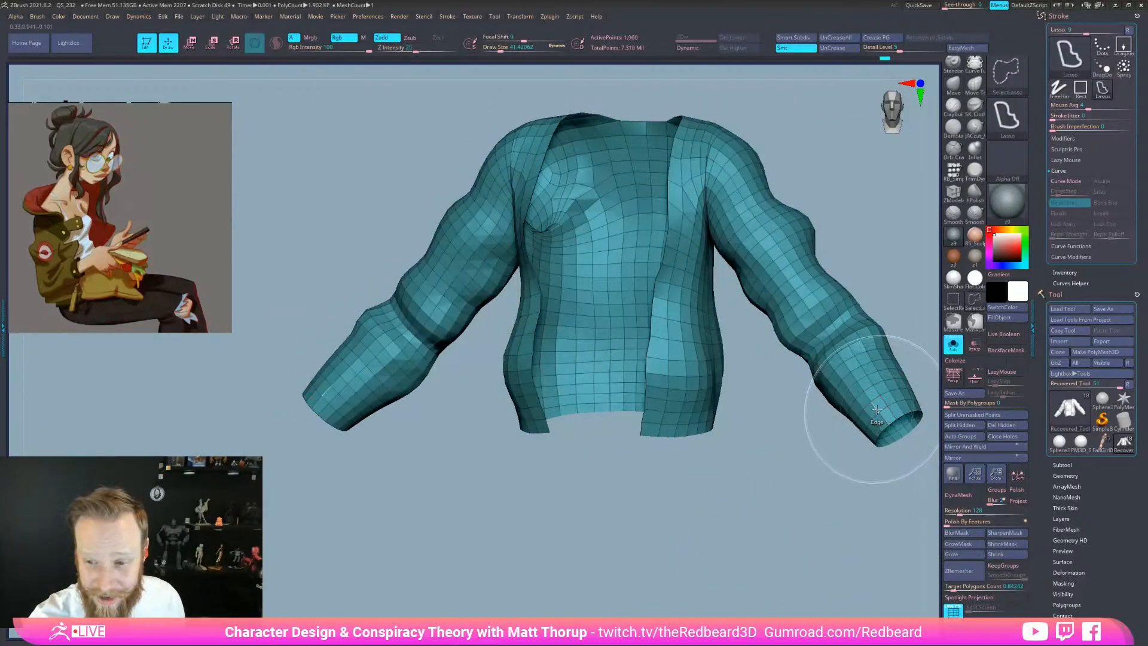
Put both sleeve-cuff rings and the bottom-hem ring into one new dark-blue polygroup
{"action": "left_click", "coordinate": [877, 411], "text": "ctrl+shift"}
{"action": "left_click", "coordinate": [887, 424], "text": "ctrl+shift"}
{"action": "left_click", "coordinate": [845, 491], "text": "ctrl+shift"}
{"action": "left_click_drag", "start_coordinate": [815, 559], "coordinate": [816, 571]}
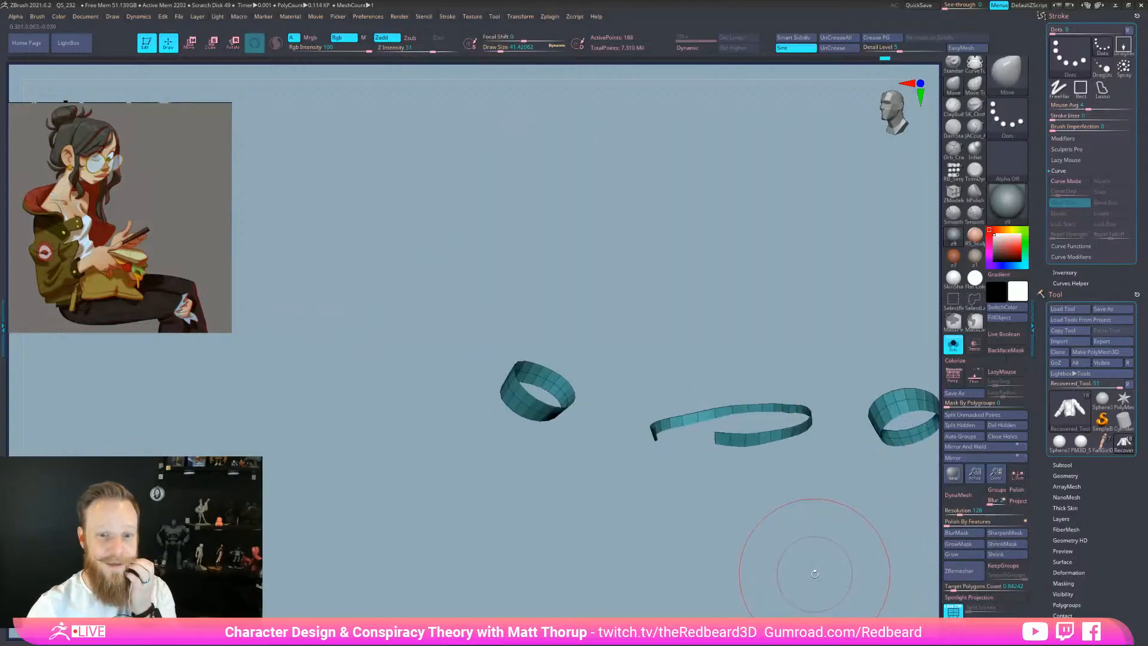
{"action": "left_click_drag", "start_coordinate": [817, 574], "coordinate": [812, 578]}
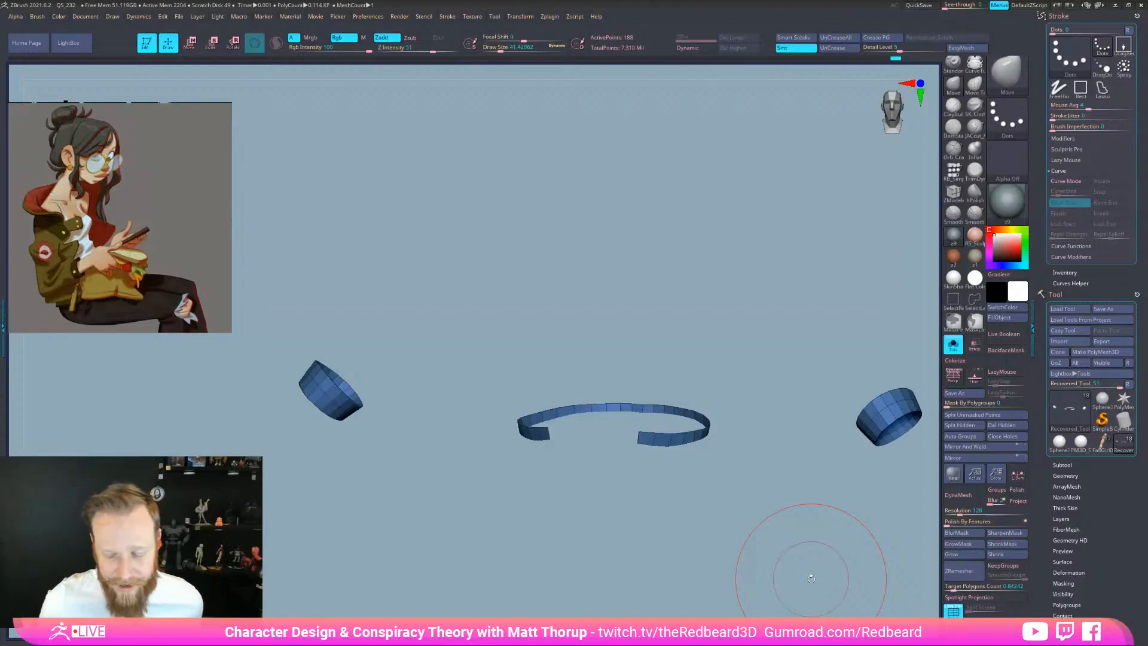
{"action": "left_click_drag", "start_coordinate": [812, 578], "coordinate": [718, 559]}
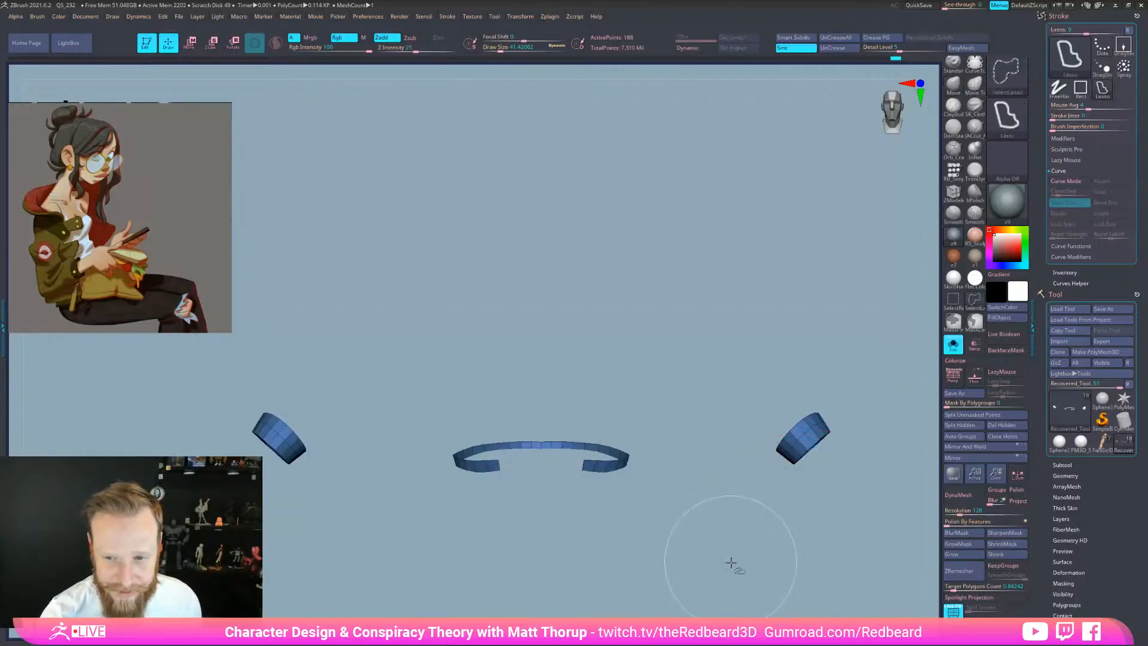
{"action": "left_click", "coordinate": [731, 562], "text": "ctrl+shift"}
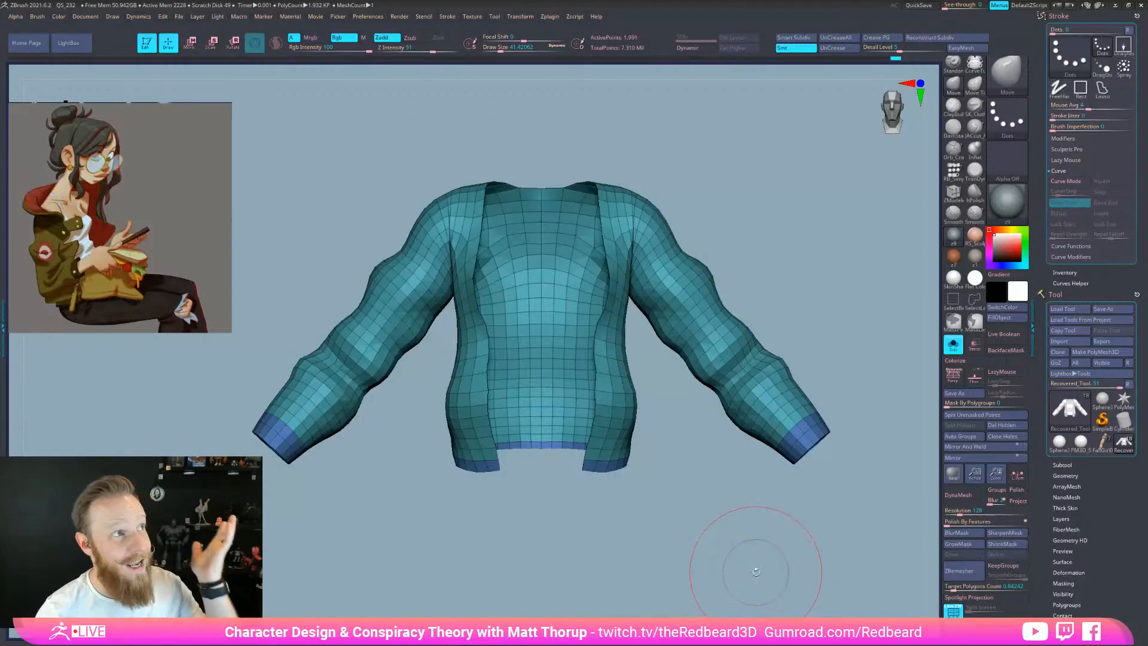
{"action": "left_click_drag", "start_coordinate": [724, 561], "coordinate": [753, 573]}
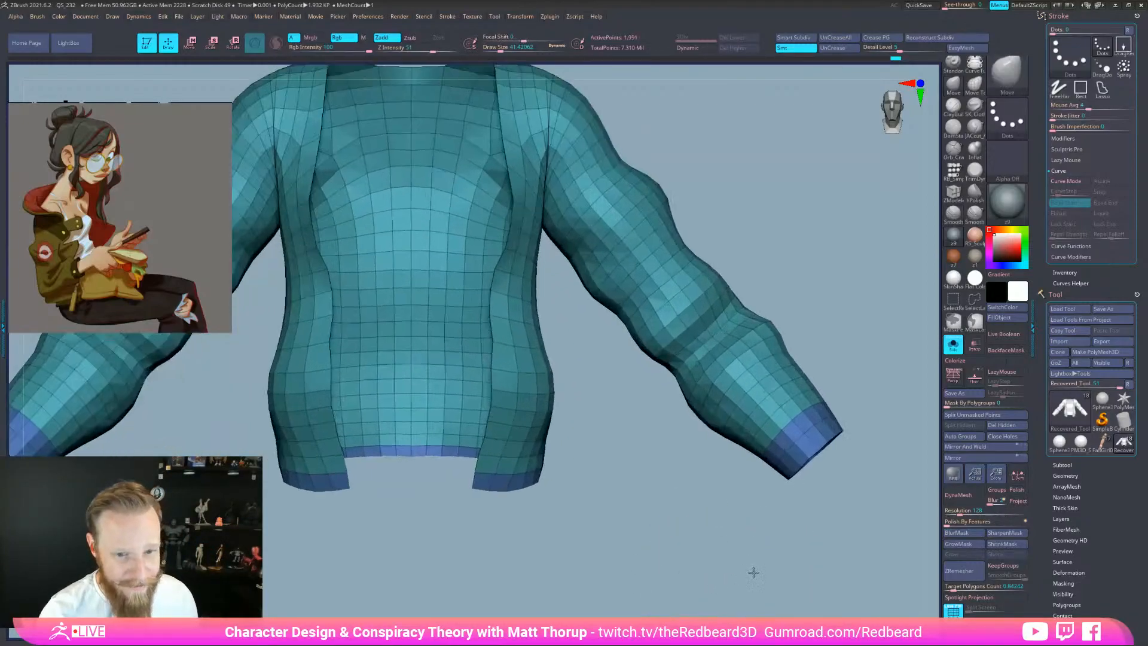
{"action": "left_click", "coordinate": [526, 482], "text": "ctrl+shift"}
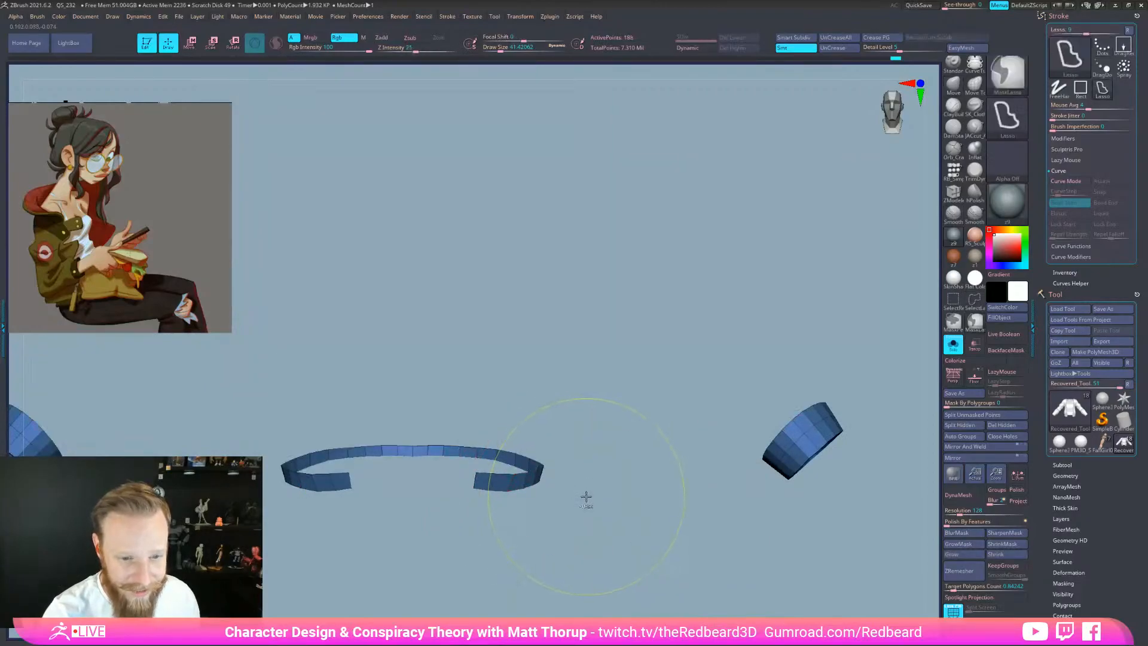
Sculpt the jacket cuffs with the Standard brush at size 20
{"action": "left_click", "coordinate": [586, 493], "text": "ctrl+shift"}
{"action": "key", "text": "["}
{"action": "key", "text": "["}
{"action": "left_click_drag", "start_coordinate": [680, 491], "coordinate": [666, 500]}
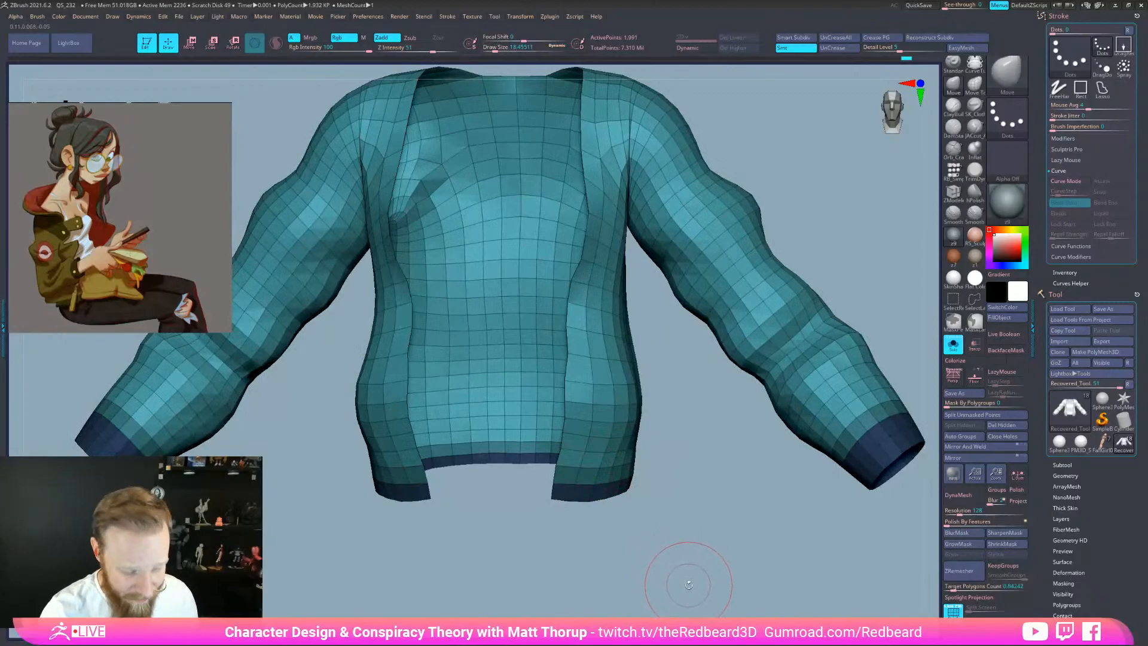
{"action": "key", "text": "b"}
{"action": "key", "text": "s"}
{"action": "key", "text": "t"}
{"action": "mouse_move", "coordinate": [696, 564]}
{"action": "left_mouse_down"}
{"action": "mouse_move", "coordinate": [631, 505]}
{"action": "mouse_move", "coordinate": [674, 464]}
{"action": "mouse_move", "coordinate": [628, 463]}
{"action": "left_mouse_up"}
{"action": "key", "text": "s"}
{"action": "left_click", "coordinate": [565, 469]}
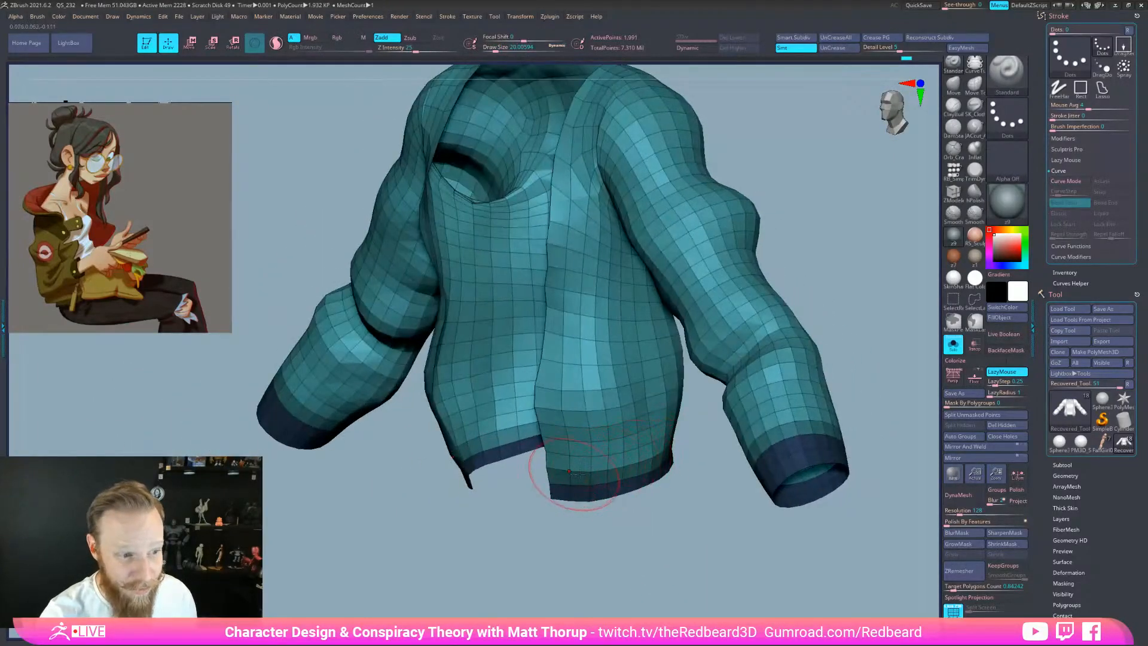
{"action": "left_click_drag", "start_coordinate": [705, 436], "coordinate": [655, 472]}
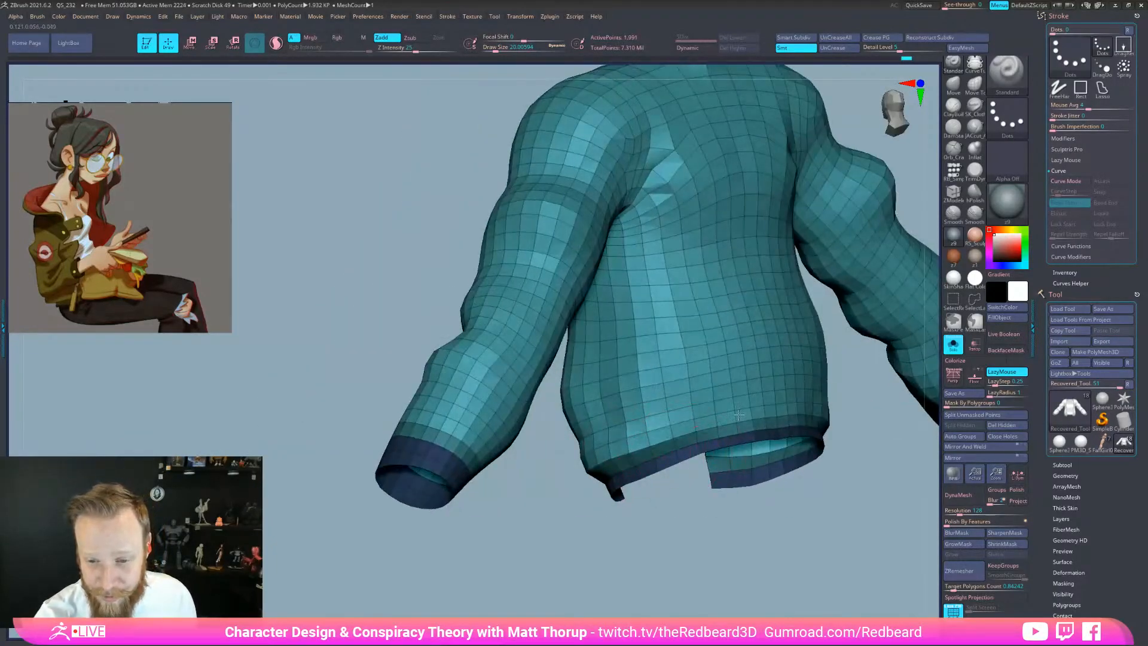
{"action": "left_click_drag", "start_coordinate": [717, 420], "coordinate": [673, 444]}
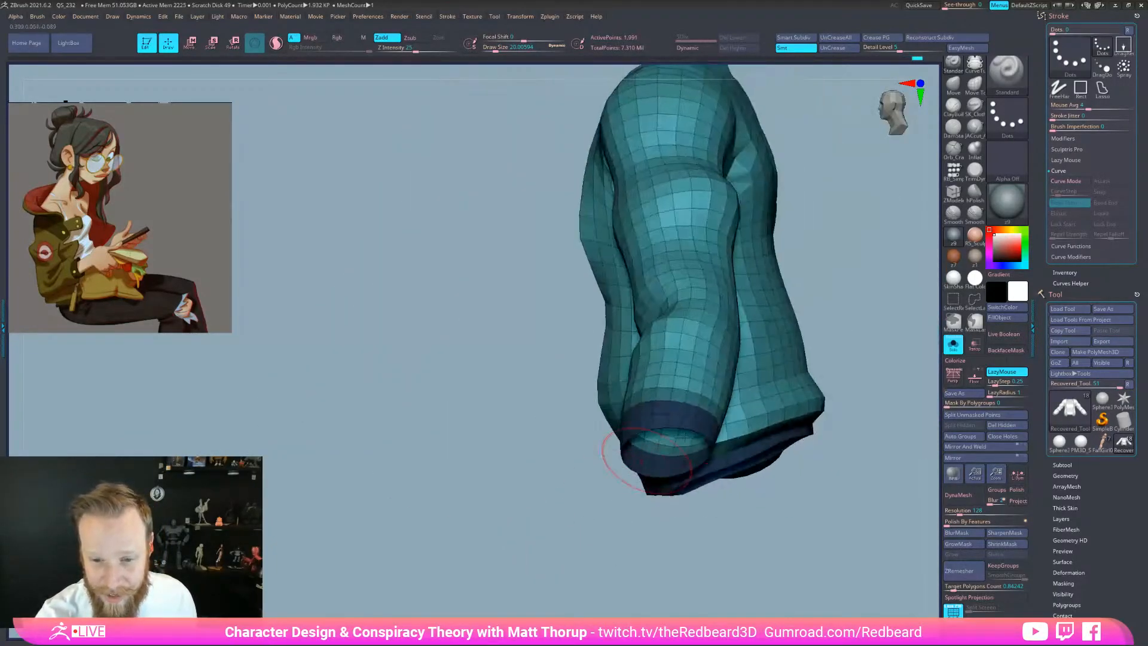
{"action": "mouse_move", "coordinate": [610, 505]}
{"action": "left_mouse_down"}
{"action": "mouse_move", "coordinate": [678, 532]}
{"action": "mouse_move", "coordinate": [684, 472]}
{"action": "mouse_move", "coordinate": [632, 473]}
{"action": "left_mouse_up"}
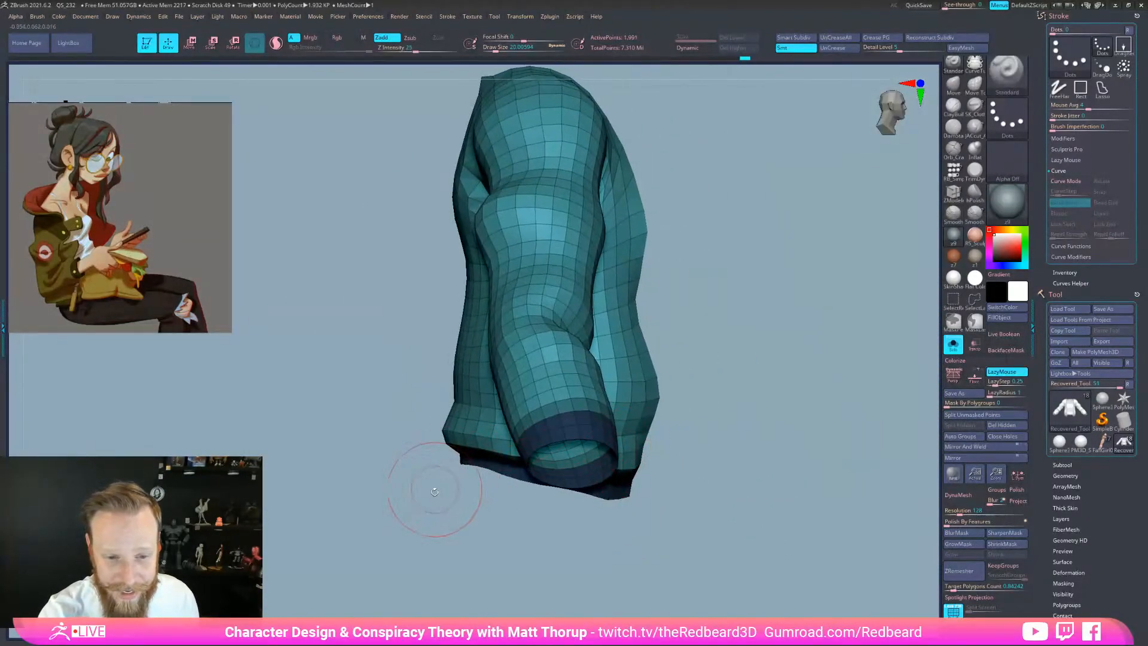
{"action": "left_click_drag", "start_coordinate": [435, 488], "coordinate": [566, 458]}
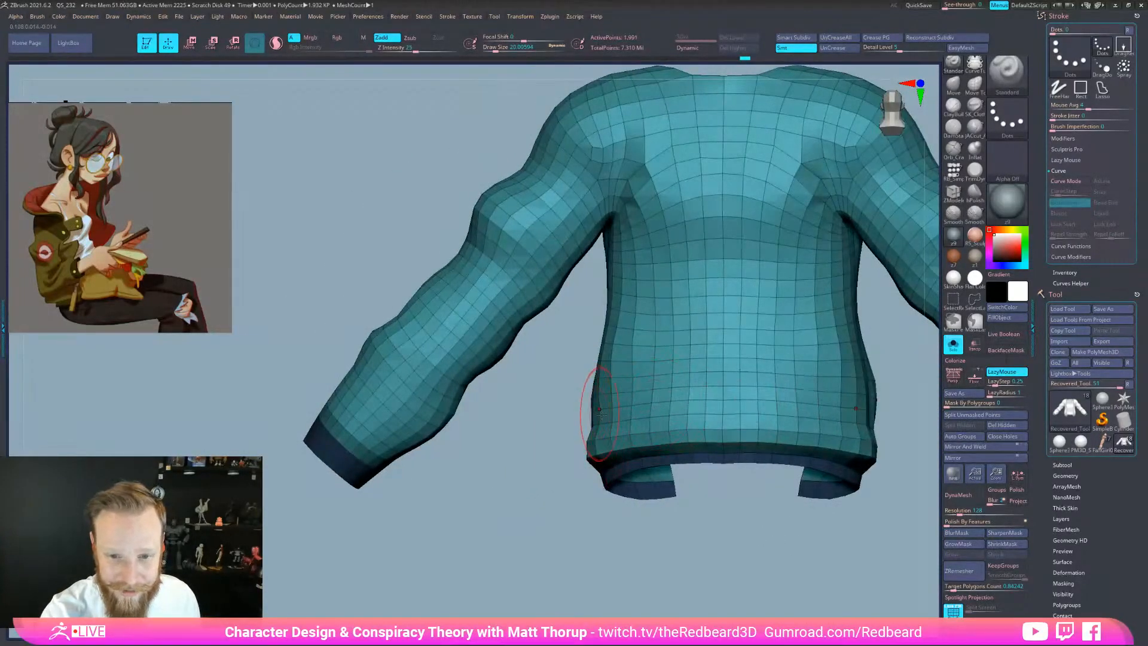
Pull the jacket sides and lapel edges inward with the Move brush at size 33
{"action": "key", "text": "b"}
{"action": "key", "text": "m"}
{"action": "key", "text": "v"}
{"action": "left_click_drag", "start_coordinate": [548, 433], "coordinate": [647, 453]}
{"action": "left_click_drag", "start_coordinate": [598, 410], "coordinate": [586, 407]}
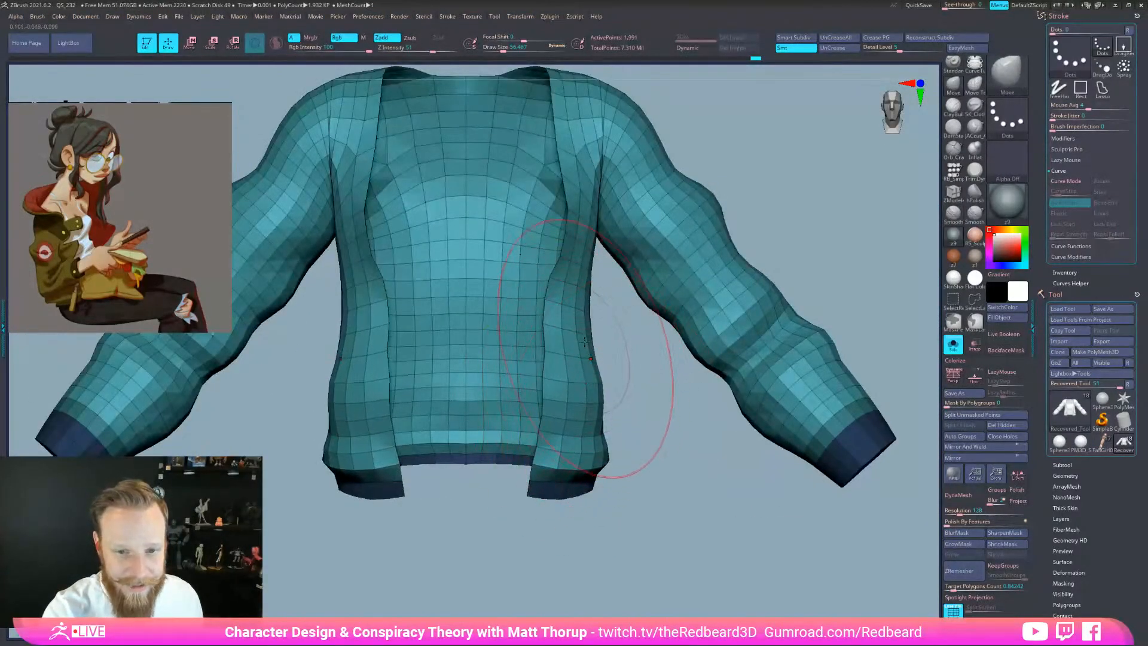
{"action": "key", "text": "s"}
{"action": "left_click_drag", "start_coordinate": [582, 229], "coordinate": [581, 229]}
{"action": "left_click_drag", "start_coordinate": [562, 150], "coordinate": [556, 149]}
{"action": "mouse_move", "coordinate": [623, 443]}
{"action": "left_mouse_down"}
{"action": "mouse_move", "coordinate": [702, 477]}
{"action": "mouse_move", "coordinate": [652, 447]}
{"action": "left_mouse_up"}
{"action": "mouse_move", "coordinate": [653, 447]}
{"action": "left_mouse_down", "text": "alt"}
{"action": "mouse_move", "coordinate": [654, 556]}
{"action": "mouse_move", "coordinate": [627, 478]}
{"action": "left_mouse_up", "text": "alt"}
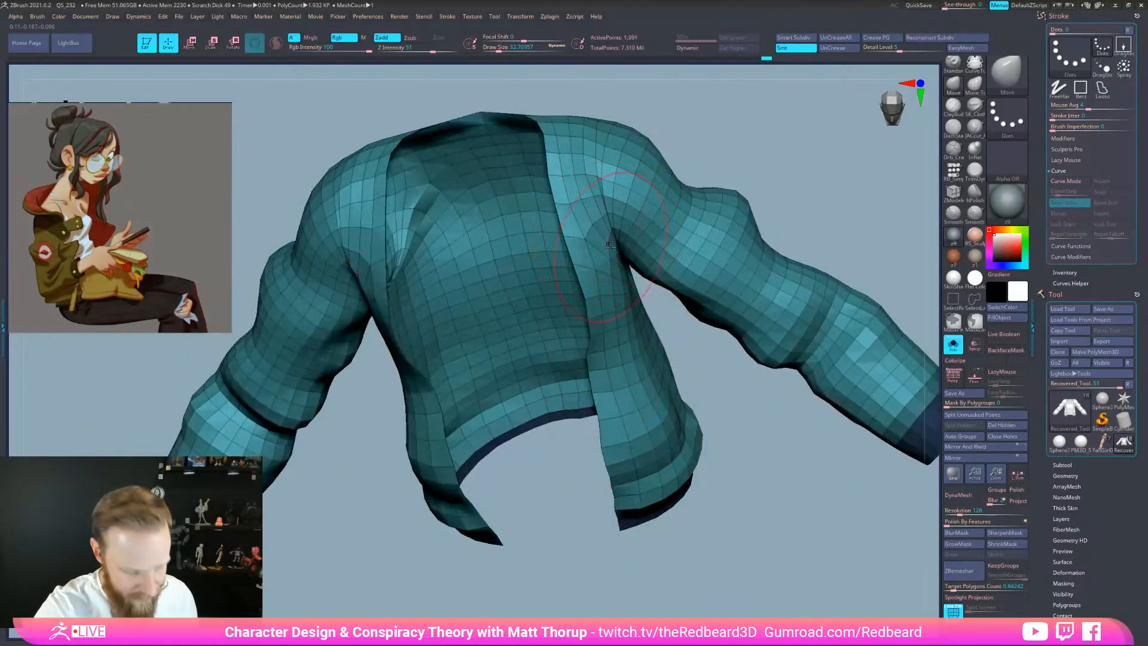
Build up the chest and shoulders with ClayBuildup, smooth them, and turn Solo off
{"action": "key", "text": "b"}
{"action": "key", "text": "c"}
{"action": "key", "text": "b"}
{"action": "mouse_move", "coordinate": [595, 213]}
{"action": "left_mouse_down"}
{"action": "mouse_move", "coordinate": [589, 191]}
{"action": "mouse_move", "coordinate": [600, 202]}
{"action": "mouse_move", "coordinate": [605, 182]}
{"action": "left_mouse_up"}
{"action": "left_click_drag", "start_coordinate": [697, 142], "coordinate": [743, 128], "text": "shift"}
{"action": "mouse_move", "coordinate": [777, 173]}
{"action": "left_mouse_down", "text": "alt"}
{"action": "mouse_move", "coordinate": [687, 144]}
{"action": "mouse_move", "coordinate": [689, 267]}
{"action": "mouse_move", "coordinate": [635, 263]}
{"action": "left_mouse_up", "text": "alt"}
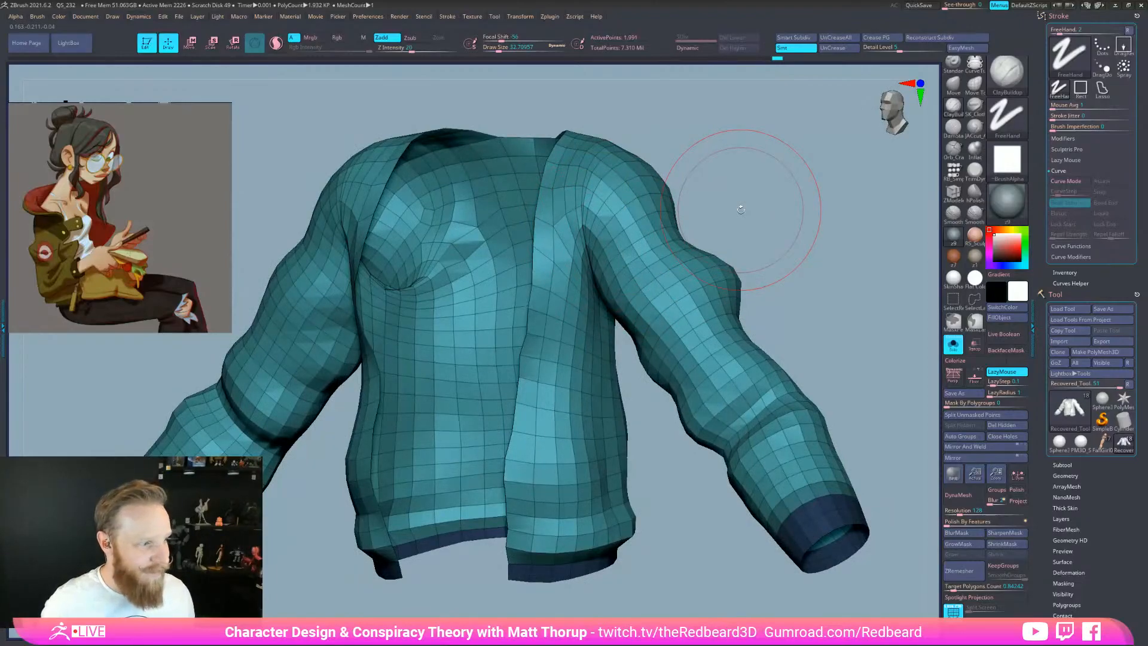
{"action": "left_click_drag", "start_coordinate": [730, 562], "coordinate": [737, 538], "text": "shift"}
{"action": "left_click", "coordinate": [951, 347]}
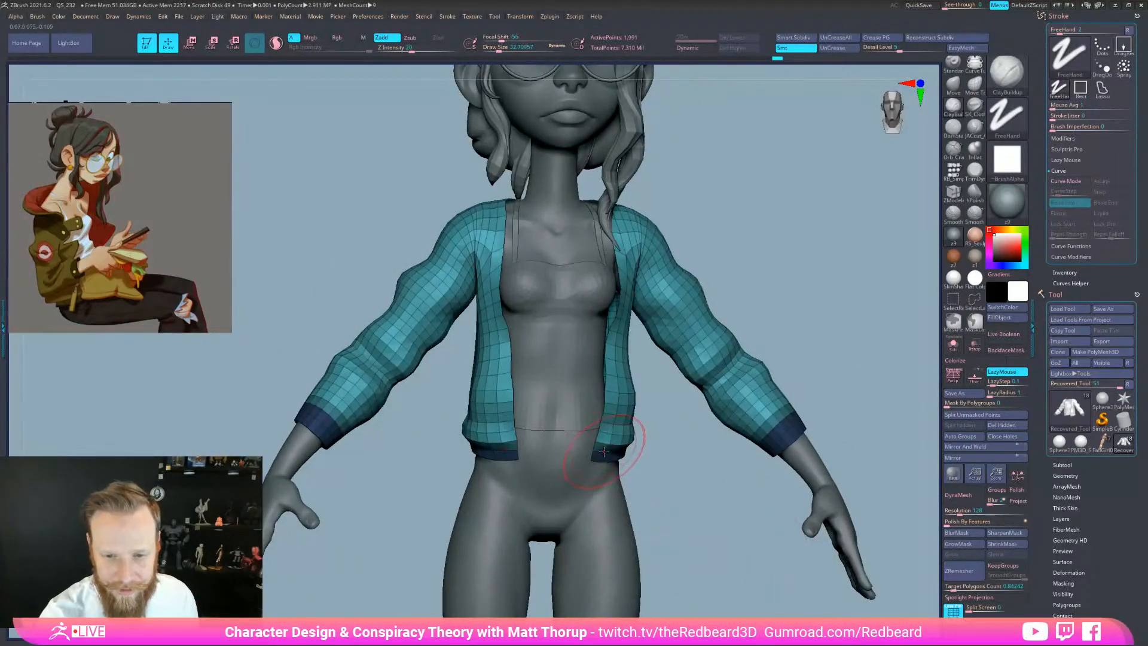
Pull out the lower sleeves near the cuffs with the Move brush at size 54
{"action": "mouse_move", "coordinate": [658, 464]}
{"action": "left_mouse_down"}
{"action": "mouse_move", "coordinate": [642, 449]}
{"action": "mouse_move", "coordinate": [669, 473]}
{"action": "mouse_move", "coordinate": [704, 467]}
{"action": "left_mouse_up"}
{"action": "key", "text": "space"}
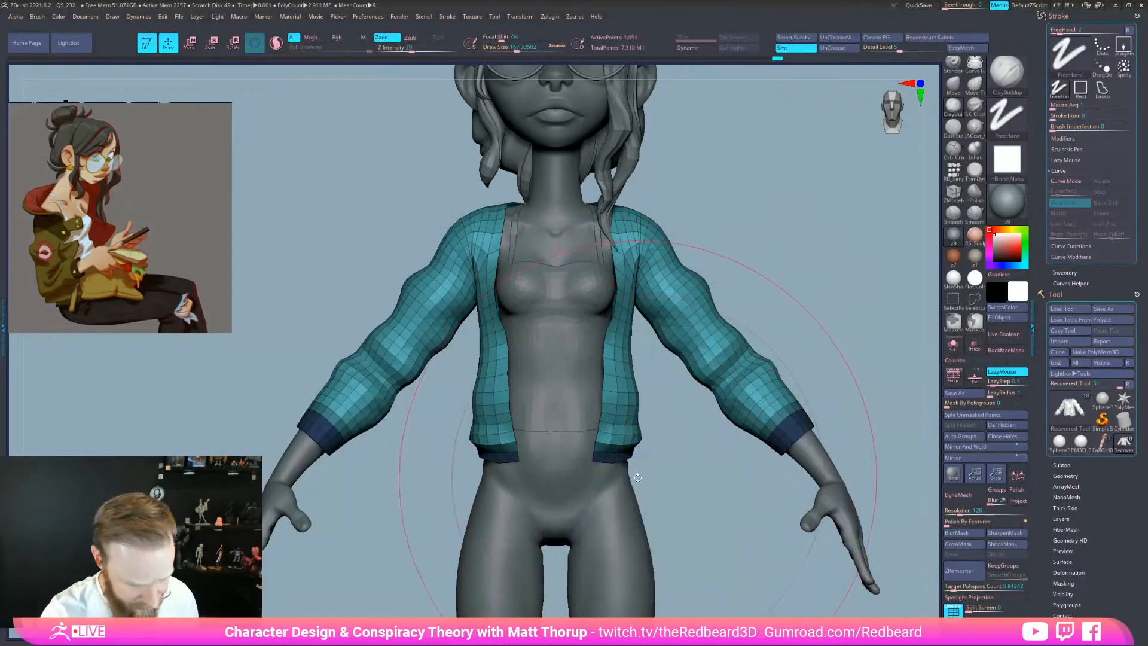
{"action": "key", "text": "b"}
{"action": "key", "text": "m"}
{"action": "key", "text": "v"}
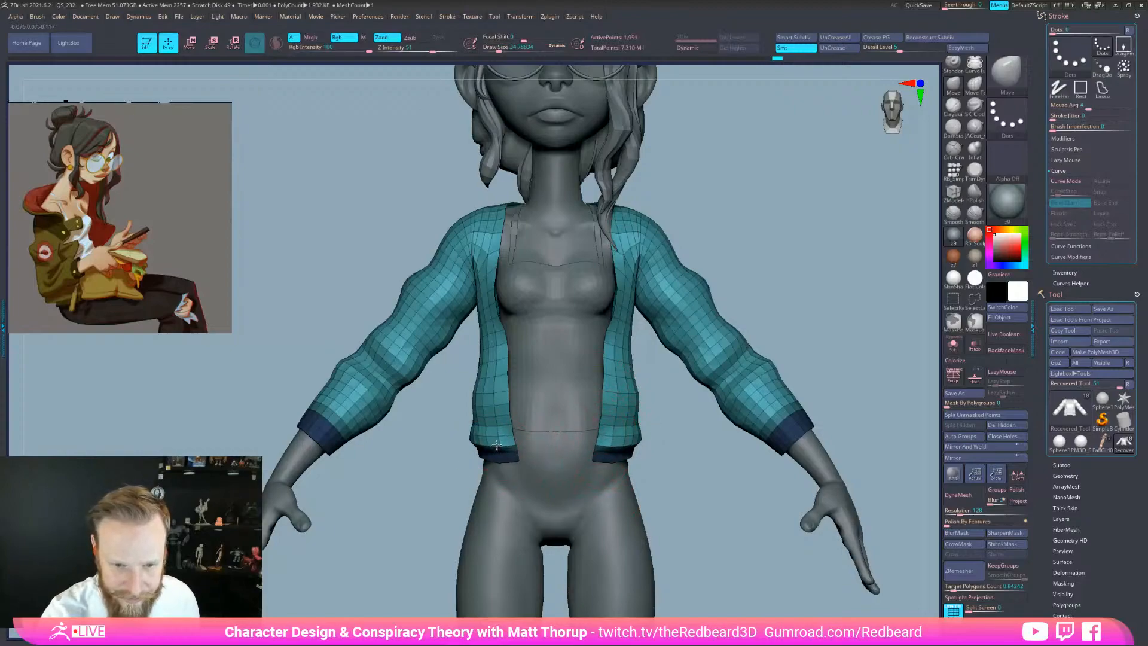
{"action": "left_click_drag", "start_coordinate": [668, 472], "coordinate": [808, 475]}
{"action": "left_click_drag", "start_coordinate": [614, 443], "coordinate": [446, 453]}
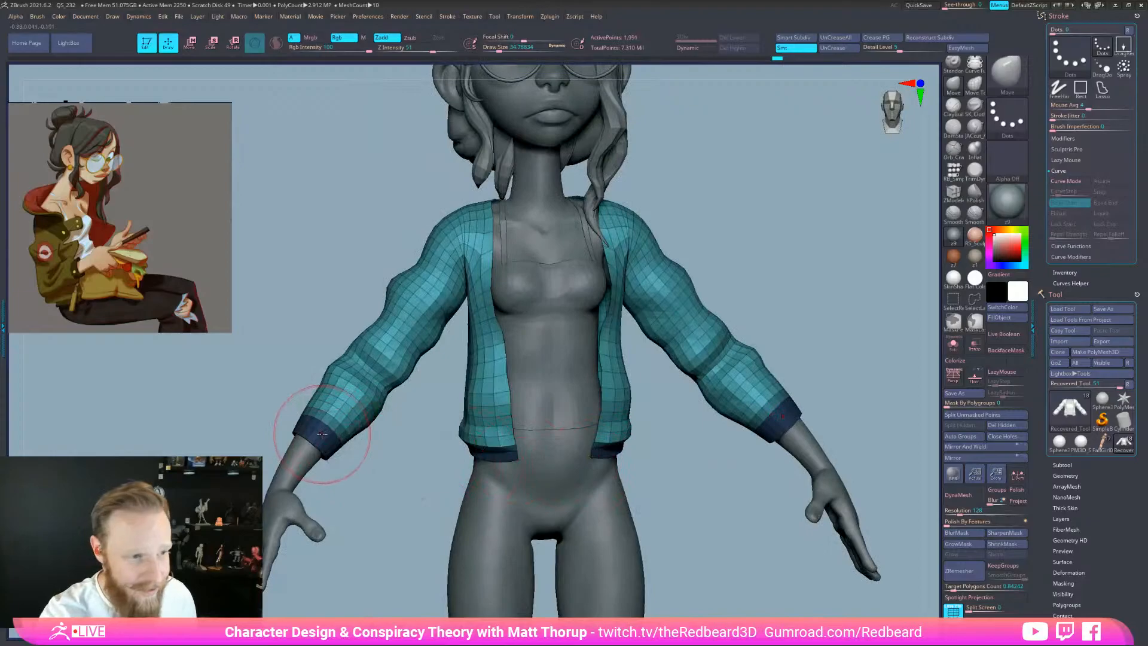
{"action": "key", "text": "s"}
{"action": "left_click_drag", "start_coordinate": [336, 436], "coordinate": [359, 433]}
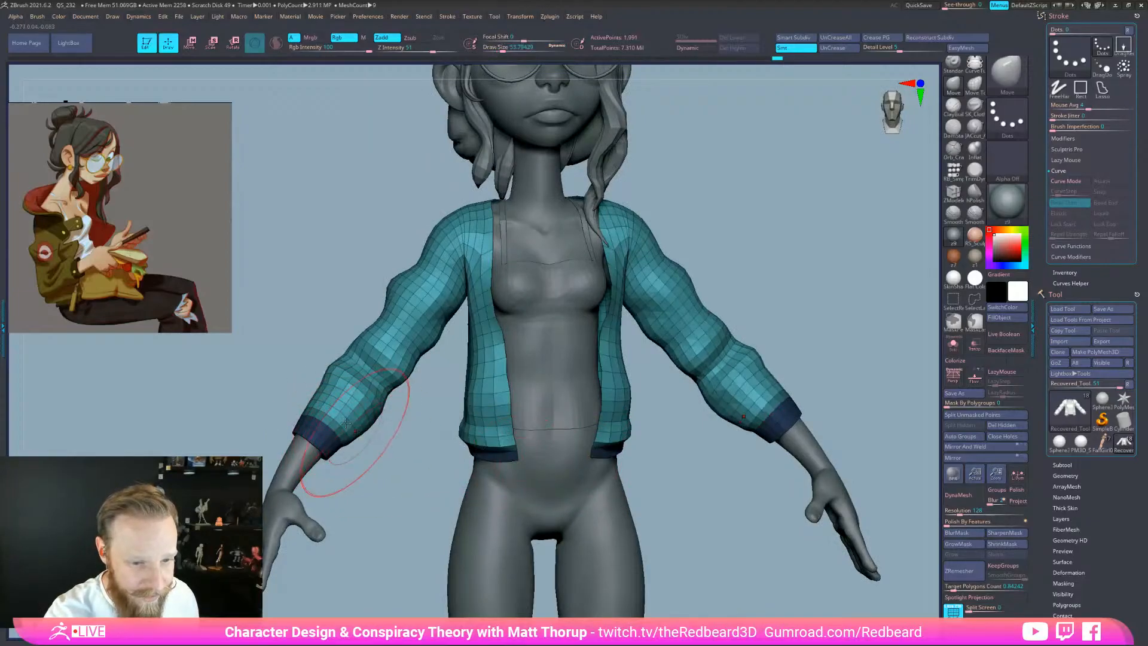
Puff out the jacket sleeves with the Inflate brush at size 39
{"action": "key", "text": "b"}
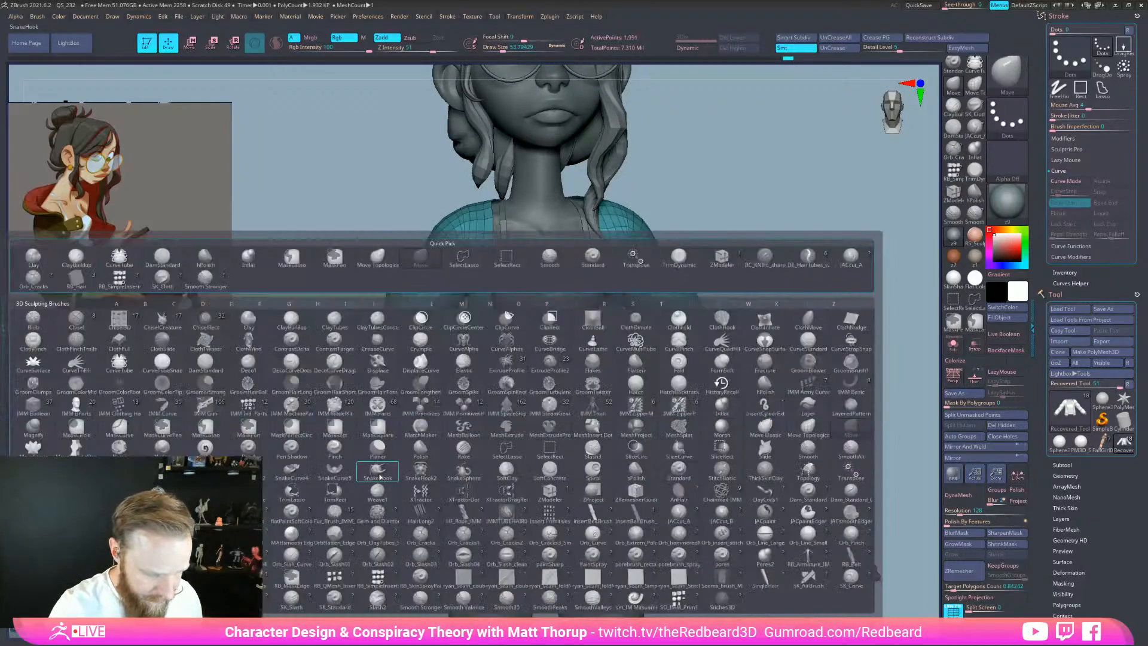
{"action": "key", "text": "i"}
{"action": "key", "text": "n"}
{"action": "left_click_drag", "start_coordinate": [351, 481], "coordinate": [257, 386]}
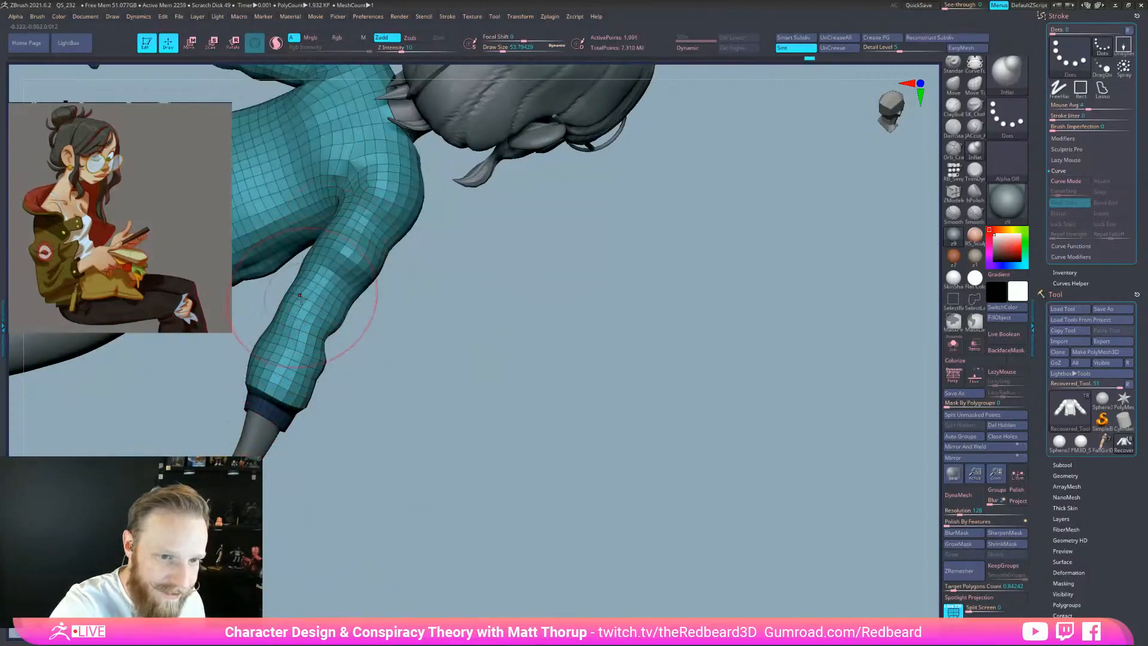
{"action": "left_click_drag", "start_coordinate": [427, 342], "coordinate": [329, 380]}
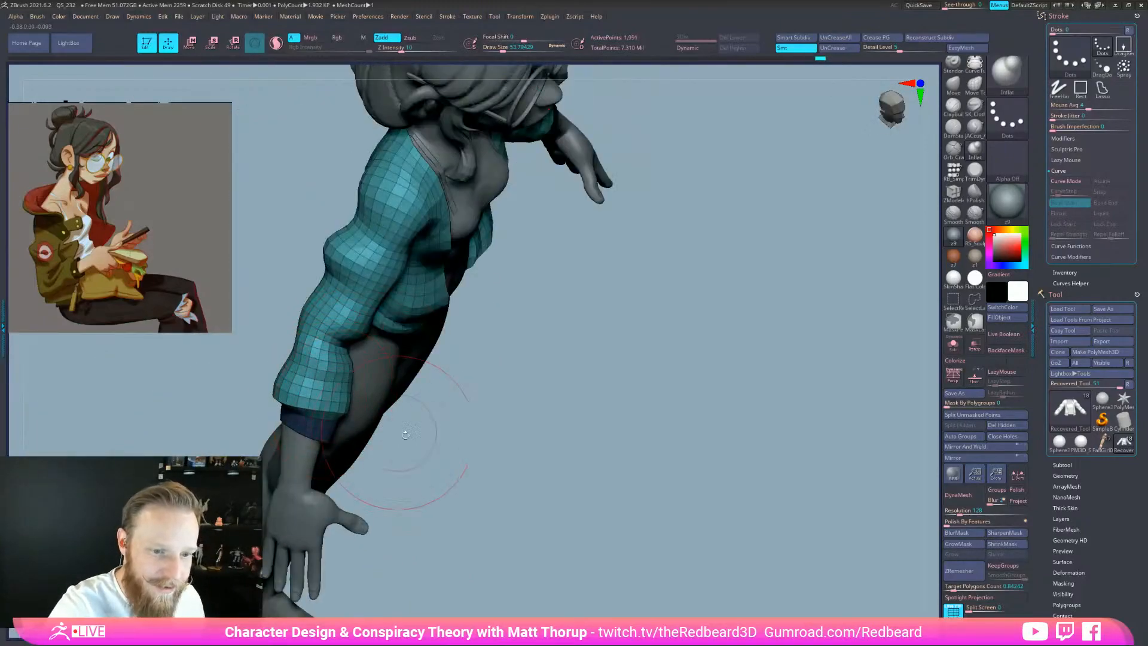
{"action": "left_click_drag", "start_coordinate": [390, 442], "coordinate": [365, 417]}
{"action": "left_click_drag", "start_coordinate": [552, 419], "coordinate": [397, 410]}
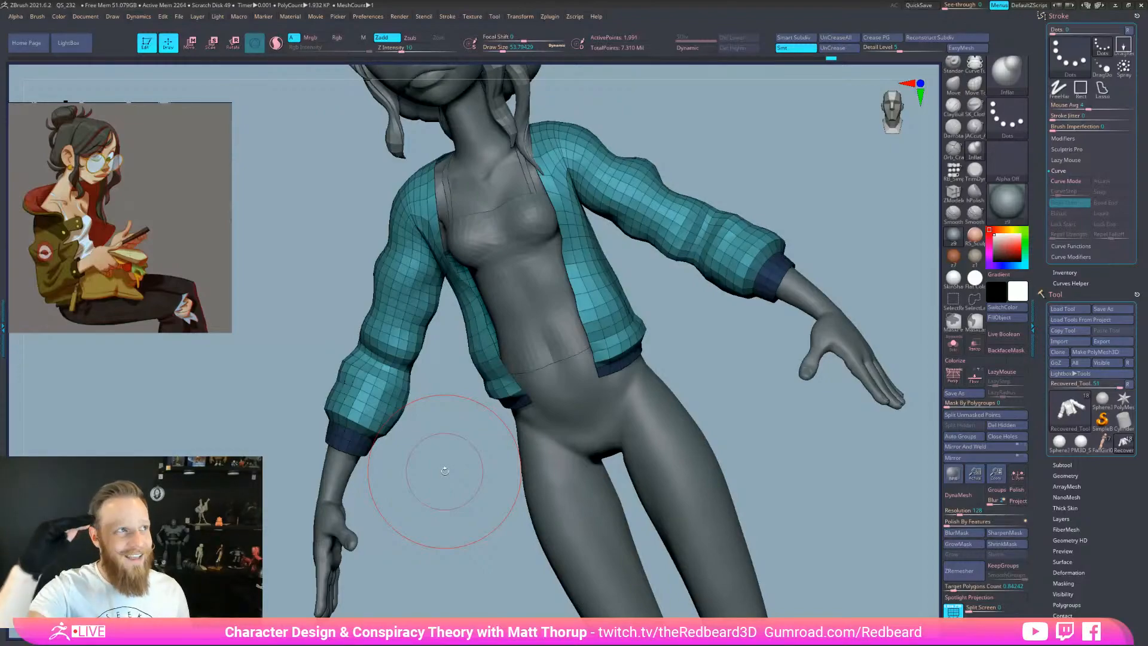
{"action": "left_click_drag", "start_coordinate": [445, 471], "coordinate": [465, 516]}
{"action": "key", "text": "s"}
{"action": "left_click_drag", "start_coordinate": [435, 273], "coordinate": [432, 274]}
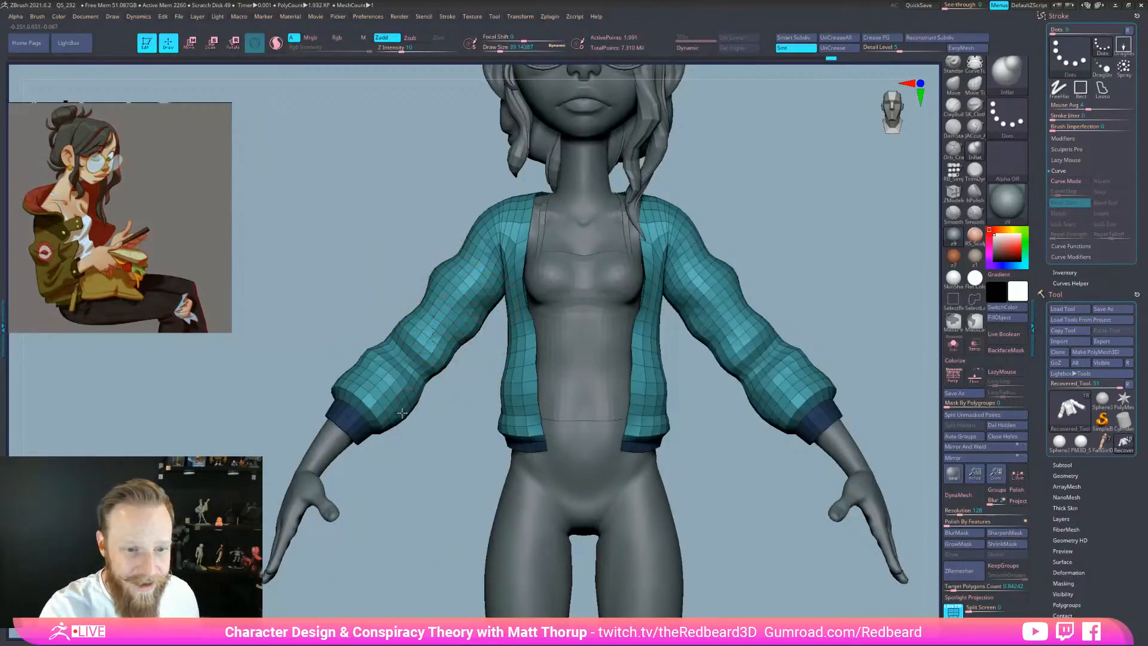
{"action": "mouse_move", "coordinate": [394, 458]}
{"action": "left_mouse_down"}
{"action": "mouse_move", "coordinate": [384, 462]}
{"action": "mouse_move", "coordinate": [388, 428]}
{"action": "mouse_move", "coordinate": [402, 421]}
{"action": "mouse_move", "coordinate": [584, 411]}
{"action": "mouse_move", "coordinate": [538, 393]}
{"action": "left_mouse_up"}
Push the back of the shoulders outward with the Move brush at size 51
{"action": "key", "text": "b"}
{"action": "key", "text": "m"}
{"action": "key", "text": "v"}
{"action": "key", "text": "s"}
{"action": "key", "text": "s"}
{"action": "left_click_drag", "start_coordinate": [592, 353], "coordinate": [568, 256]}
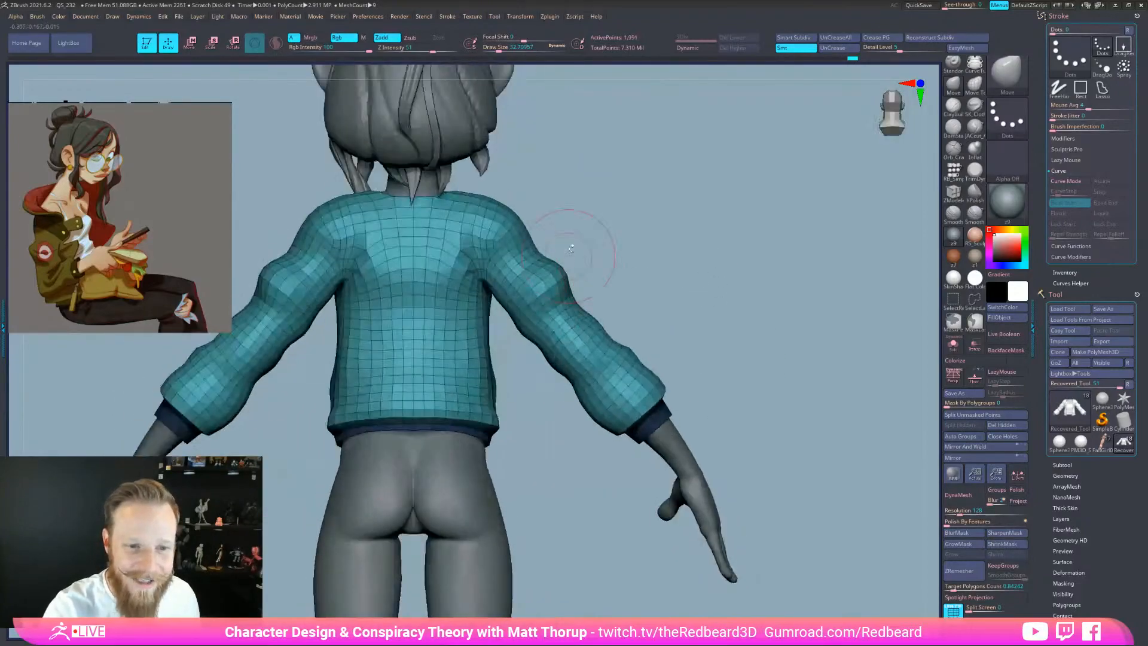
{"action": "left_click_drag", "start_coordinate": [477, 249], "coordinate": [493, 248]}
{"action": "key", "text": "s"}
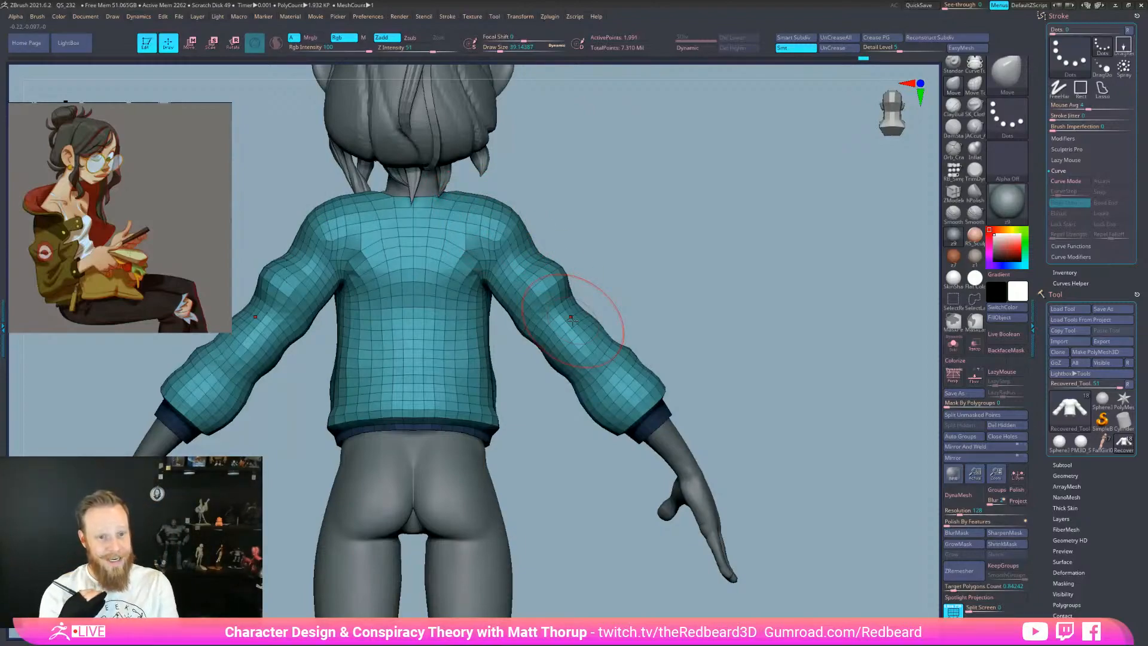
Isolate the jacket again with Solo
{"action": "left_click_drag", "start_coordinate": [562, 419], "coordinate": [669, 449]}
{"action": "mouse_move", "coordinate": [691, 513]}
{"action": "left_mouse_down", "text": "alt"}
{"action": "mouse_move", "coordinate": [643, 407]}
{"action": "mouse_move", "coordinate": [597, 483]}
{"action": "mouse_move", "coordinate": [607, 477]}
{"action": "left_mouse_up", "text": "alt"}
{"action": "left_click_drag", "start_coordinate": [722, 372], "coordinate": [772, 354]}
{"action": "left_click", "coordinate": [953, 344]}
{"action": "left_click_drag", "start_coordinate": [857, 353], "coordinate": [789, 394], "text": "alt"}
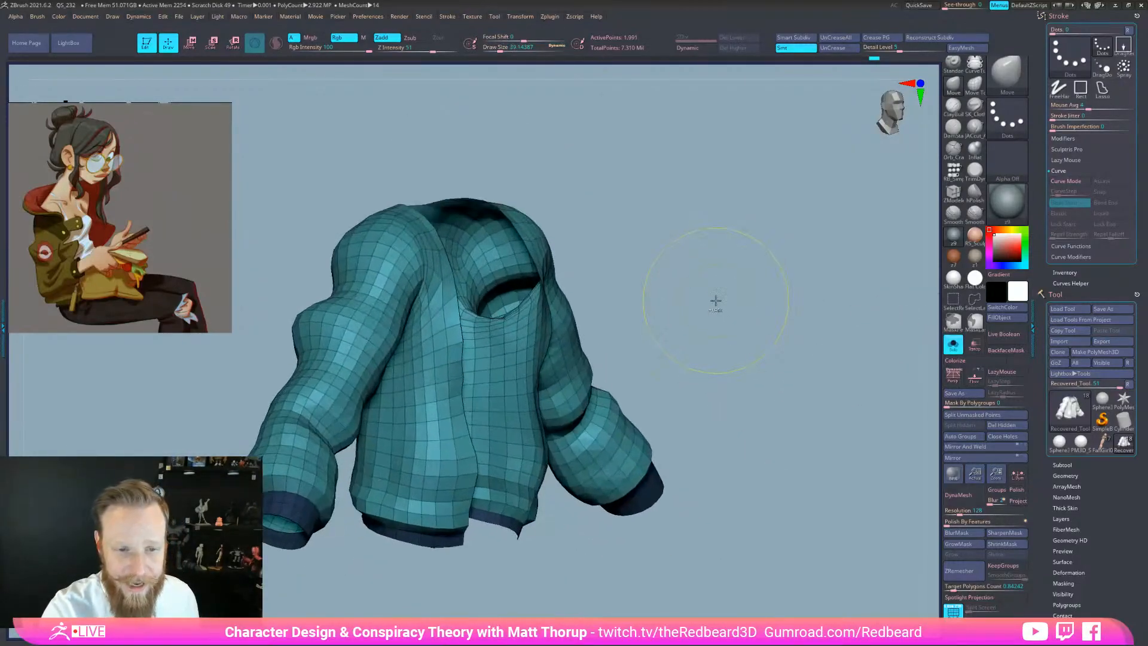
{"action": "left_click_drag", "start_coordinate": [719, 304], "coordinate": [785, 461], "text": "ctrl"}
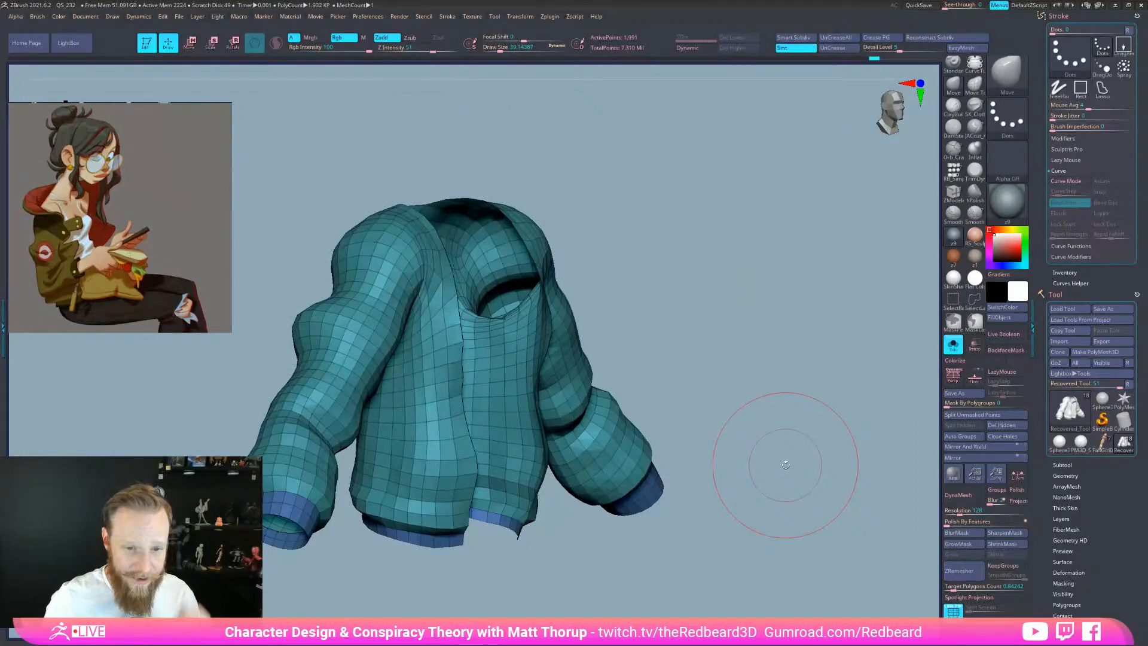
{"action": "left_click_drag", "start_coordinate": [785, 464], "coordinate": [714, 588]}
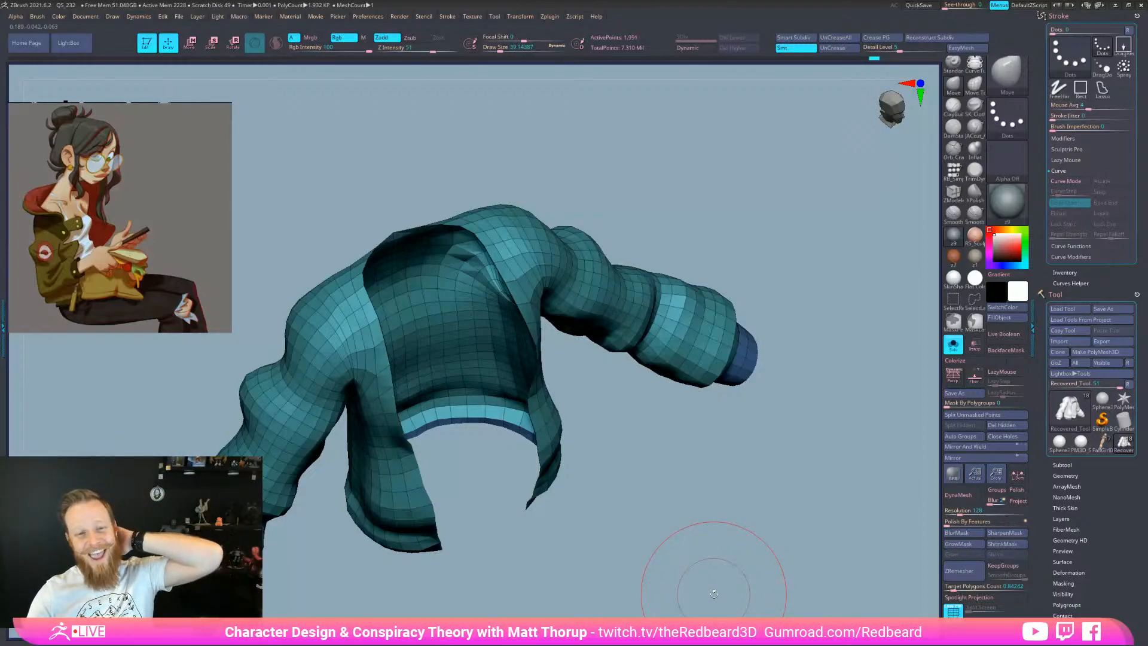
{"action": "left_click", "coordinate": [954, 347]}
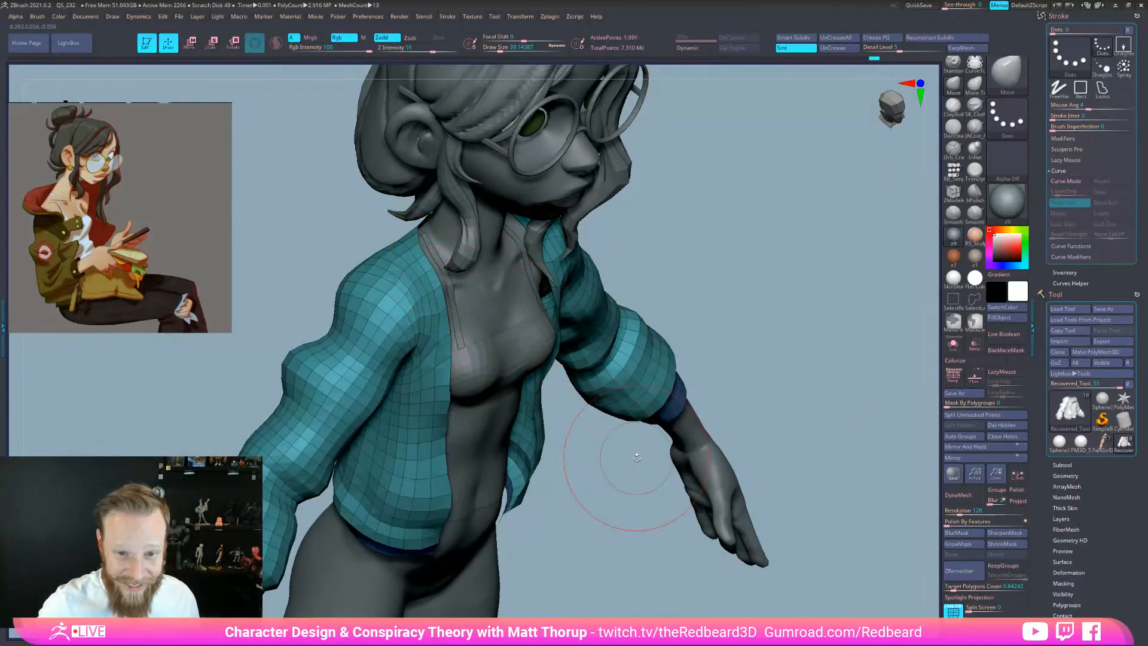
{"action": "left_click_drag", "start_coordinate": [672, 569], "coordinate": [664, 577], "text": "shift"}
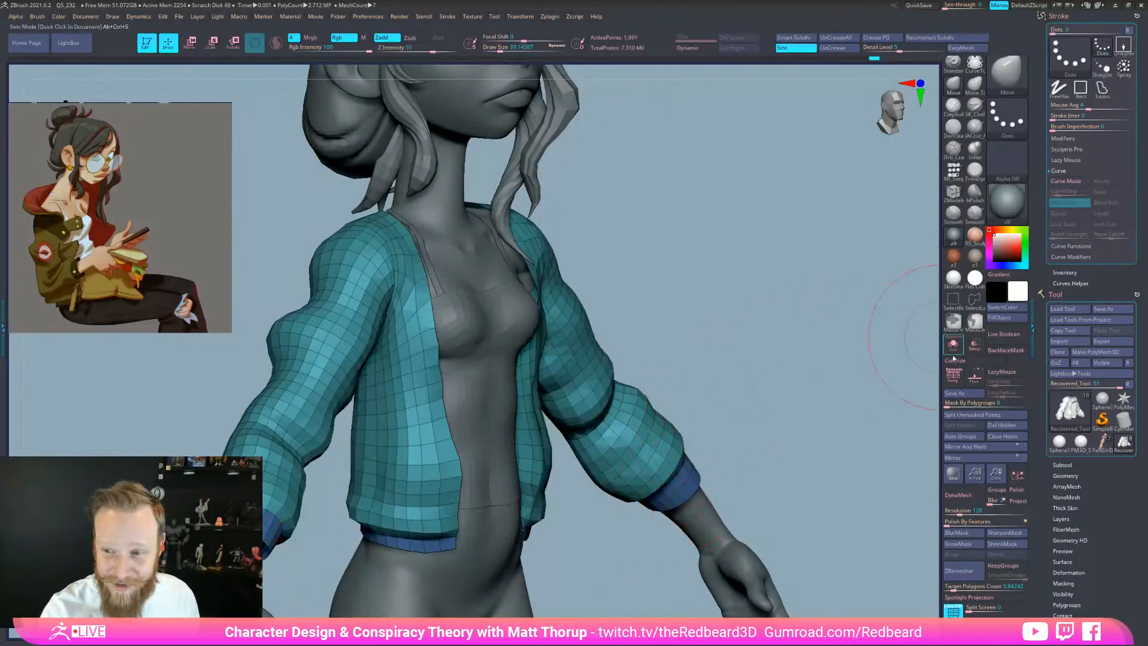
{"action": "left_click", "coordinate": [954, 345]}
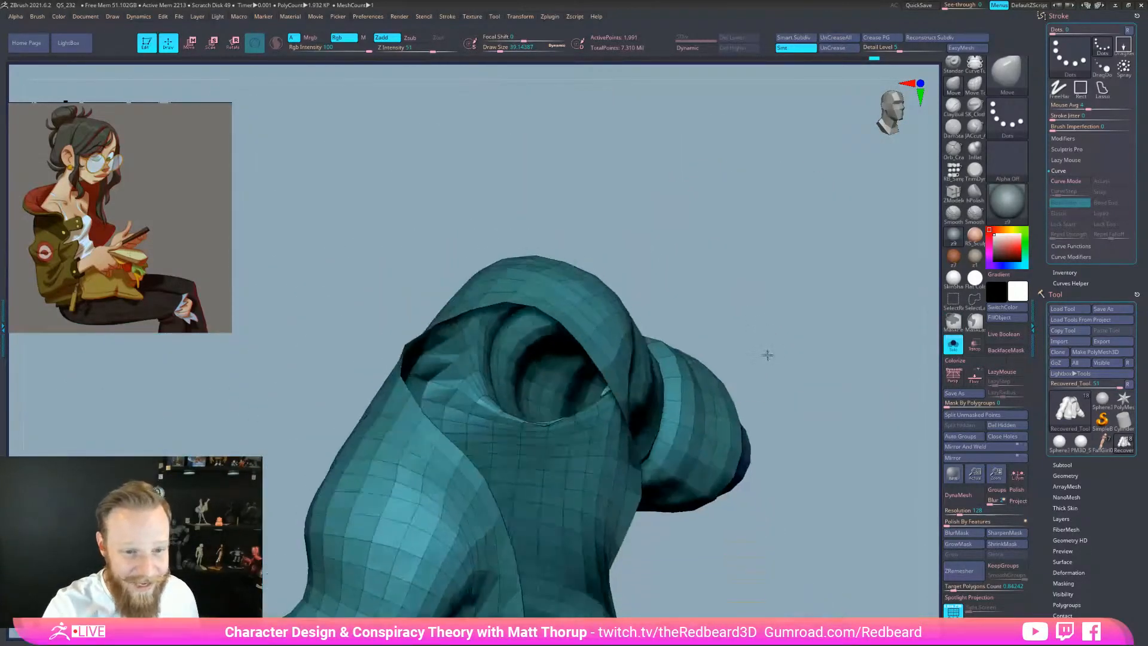
Switch to ZModeler and set the Edge action to Extrude
{"action": "left_click_drag", "start_coordinate": [768, 354], "coordinate": [456, 485]}
{"action": "key", "text": "b"}
{"action": "key", "text": "z"}
{"action": "key", "text": "m"}
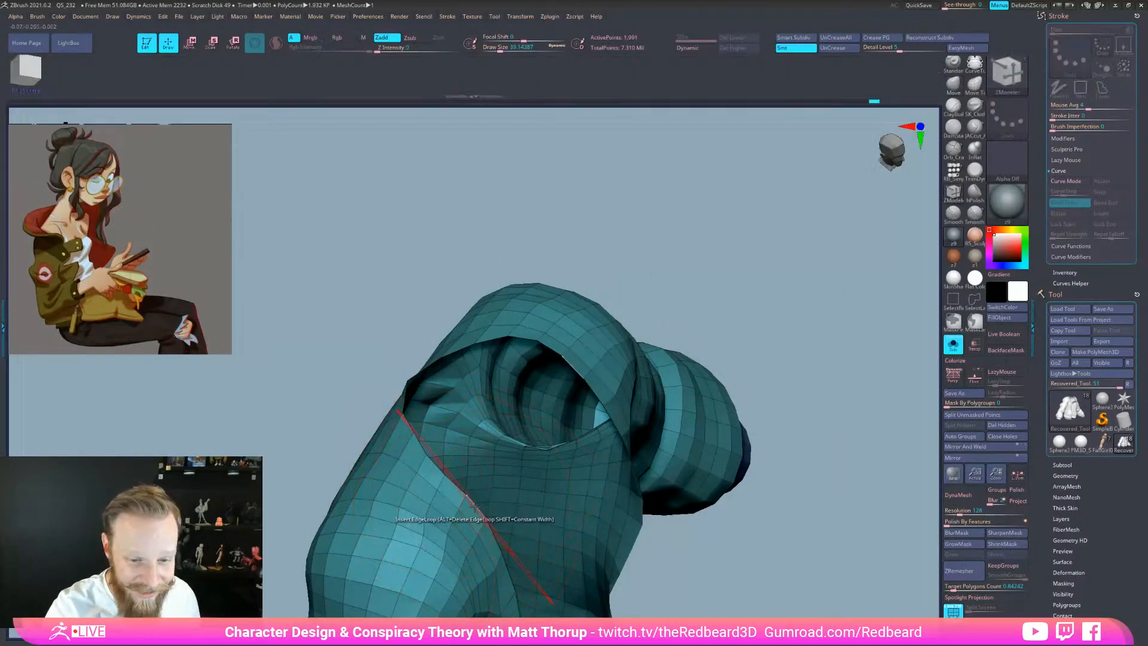
{"action": "key", "text": "space"}
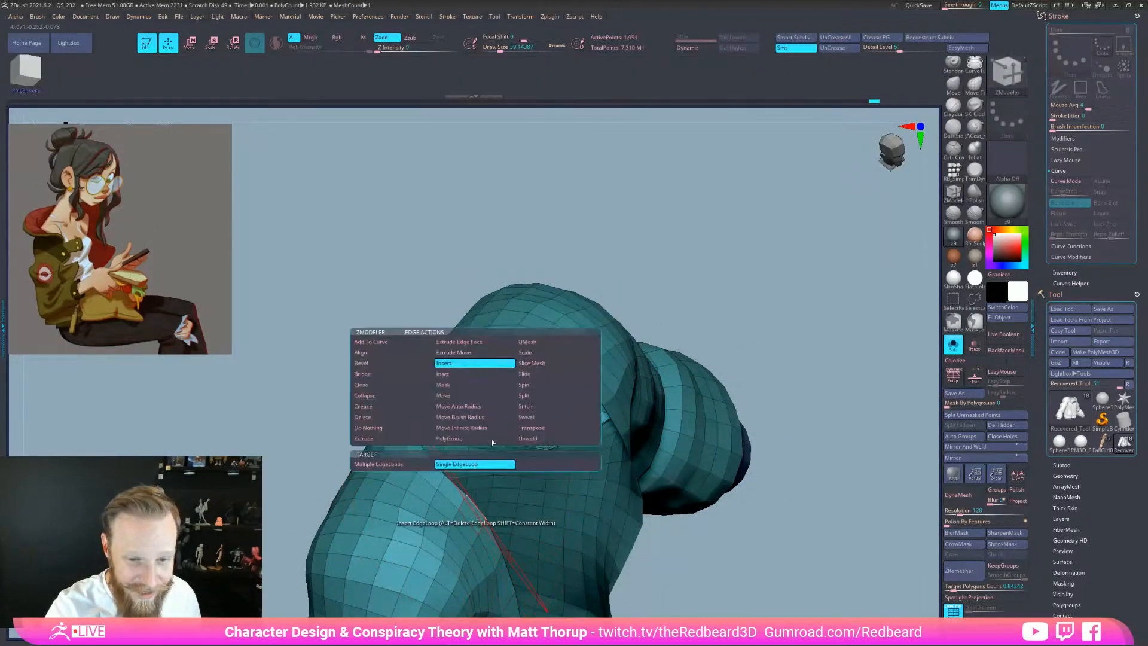
{"action": "left_click", "coordinate": [377, 441]}
Extrude a row of stand-up collar flaps from the jacket's neck edge
{"action": "left_click_drag", "start_coordinate": [650, 263], "coordinate": [629, 269], "text": "alt"}
{"action": "left_click_drag", "start_coordinate": [374, 254], "coordinate": [463, 201]}
{"action": "left_click_drag", "start_coordinate": [294, 347], "coordinate": [284, 337]}
{"action": "left_click_drag", "start_coordinate": [394, 238], "coordinate": [334, 267]}
{"action": "left_click_drag", "start_coordinate": [256, 368], "coordinate": [252, 358]}
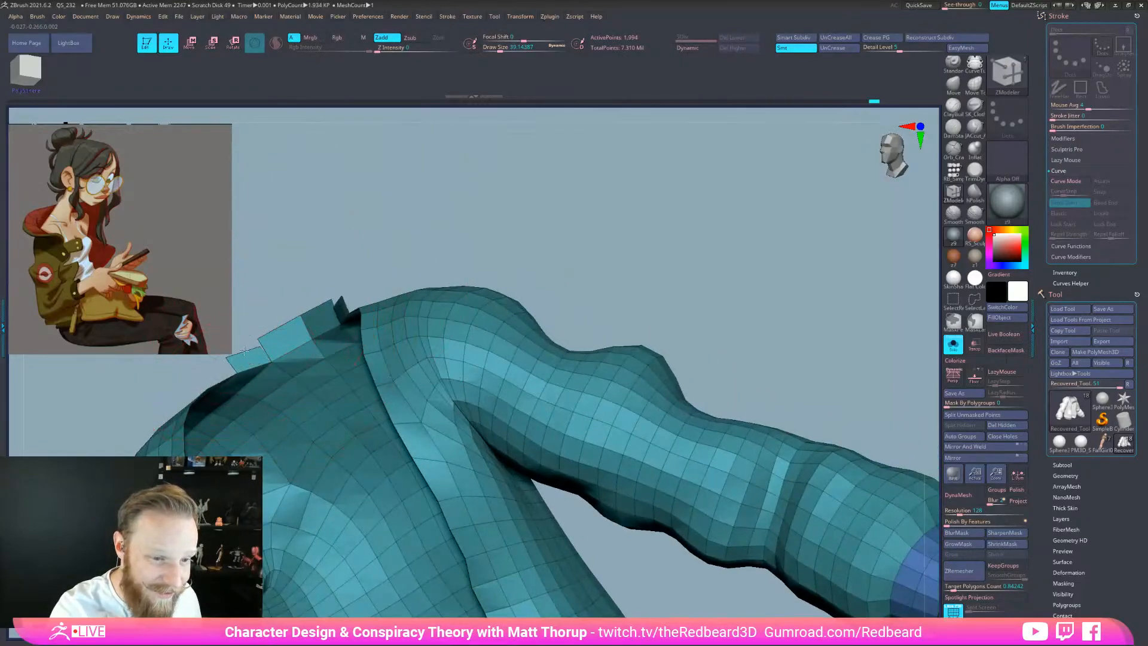
{"action": "left_click_drag", "start_coordinate": [462, 213], "coordinate": [384, 256]}
{"action": "left_click_drag", "start_coordinate": [330, 349], "coordinate": [334, 345]}
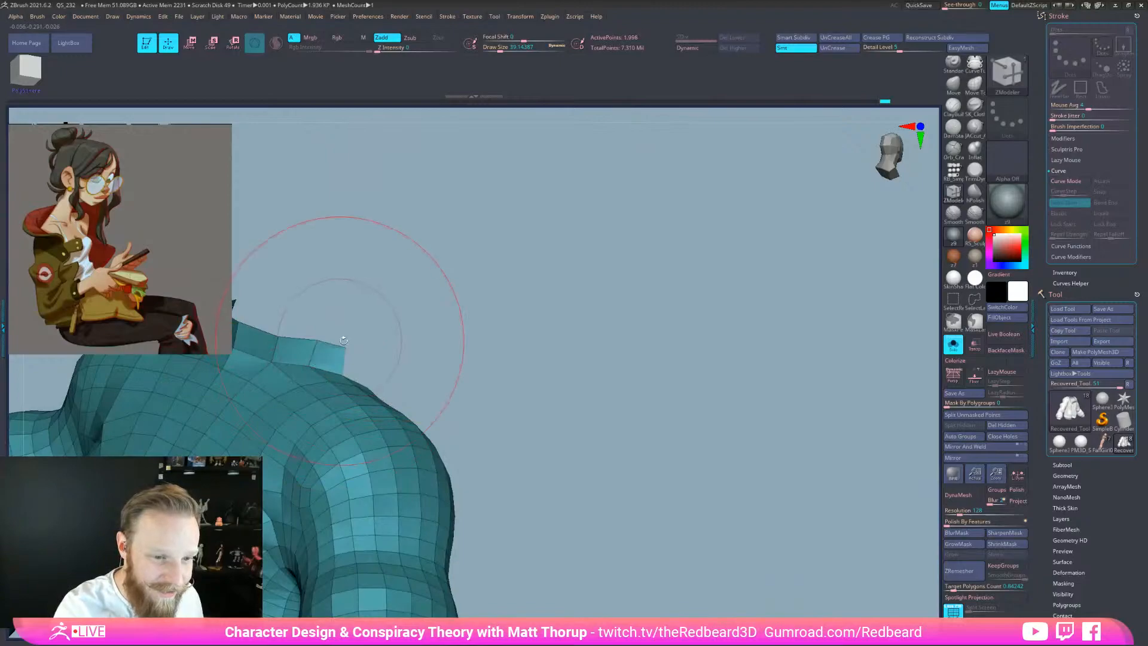
{"action": "left_click_drag", "start_coordinate": [469, 276], "coordinate": [422, 348]}
{"action": "left_click_drag", "start_coordinate": [357, 381], "coordinate": [382, 370]}
{"action": "left_click_drag", "start_coordinate": [532, 350], "coordinate": [483, 362]}
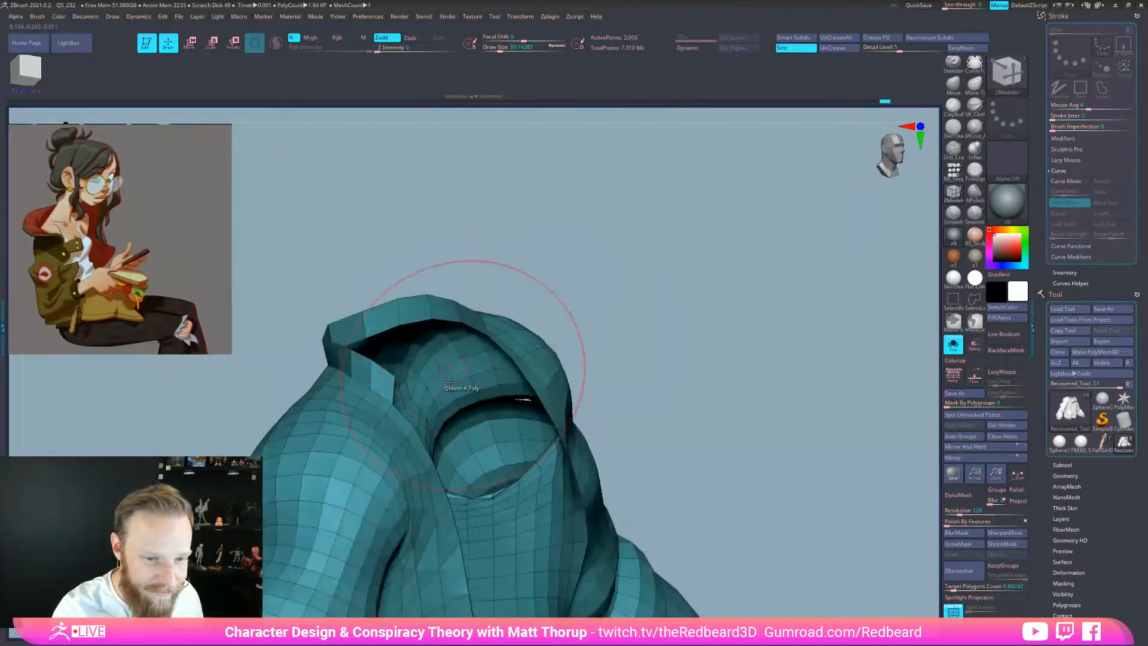
{"action": "left_click_drag", "start_coordinate": [405, 415], "coordinate": [409, 388]}
{"action": "mouse_move", "coordinate": [671, 297]}
{"action": "left_mouse_down"}
{"action": "mouse_move", "coordinate": [719, 386]}
{"action": "mouse_move", "coordinate": [692, 384]}
{"action": "mouse_move", "coordinate": [793, 439]}
{"action": "mouse_move", "coordinate": [805, 570]}
{"action": "mouse_move", "coordinate": [871, 551]}
{"action": "mouse_move", "coordinate": [748, 389]}
{"action": "left_mouse_up"}
Lasso-mask the jacket body below the new collar
{"action": "key", "text": "ctrl"}
{"action": "mouse_move", "coordinate": [439, 532]}
{"action": "left_mouse_down", "text": "ctrl"}
{"action": "mouse_move", "coordinate": [443, 358]}
{"action": "mouse_move", "coordinate": [514, 308]}
{"action": "mouse_move", "coordinate": [607, 364]}
{"action": "mouse_move", "coordinate": [550, 617]}
{"action": "mouse_move", "coordinate": [529, 616]}
{"action": "left_mouse_up", "text": "ctrl"}
{"action": "left_click_drag", "start_coordinate": [704, 489], "coordinate": [754, 500], "text": "alt"}
{"action": "key", "text": "b"}
{"action": "key", "text": "m"}
{"action": "key", "text": "v"}
{"action": "key", "text": "s"}
{"action": "left_click_drag", "start_coordinate": [449, 257], "coordinate": [455, 257]}
{"action": "left_click_drag", "start_coordinate": [508, 242], "coordinate": [450, 251]}
{"action": "left_click_drag", "start_coordinate": [579, 248], "coordinate": [568, 251], "text": "shift"}
Pull the collar's left corner out and down with a 28.75 Move brush, refining the rim
{"action": "left_click_drag", "start_coordinate": [456, 267], "coordinate": [451, 260]}
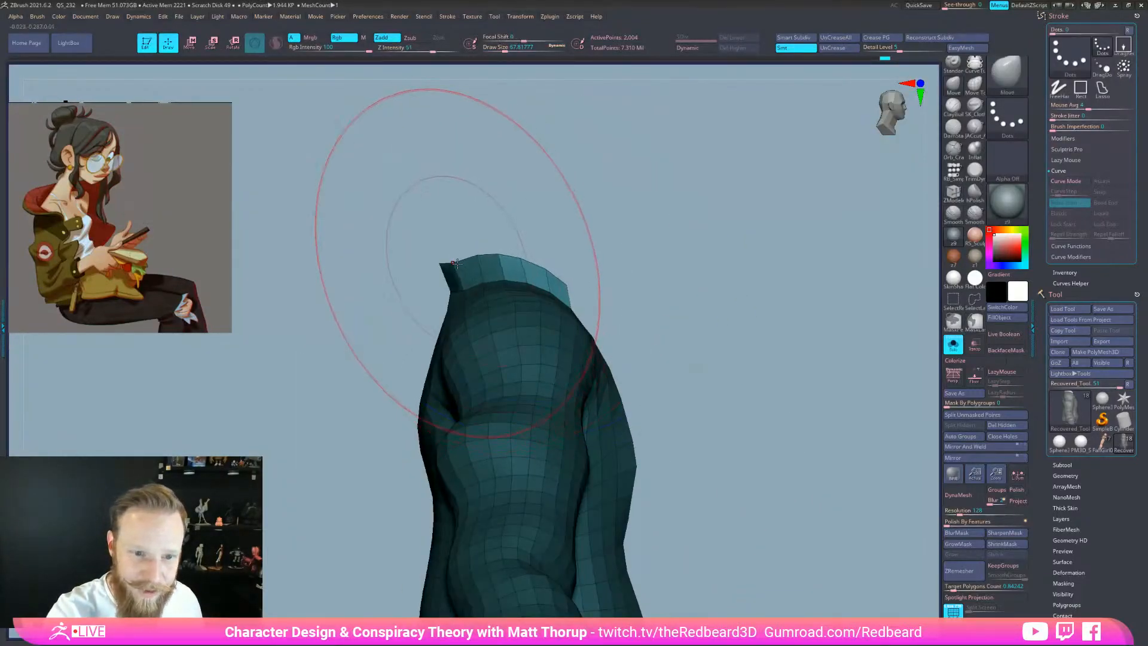
{"action": "key", "text": "s"}
{"action": "left_click_drag", "start_coordinate": [527, 266], "coordinate": [530, 264]}
{"action": "key", "text": "s"}
{"action": "left_click_drag", "start_coordinate": [444, 263], "coordinate": [438, 264]}
{"action": "mouse_move", "coordinate": [439, 262]}
{"action": "left_mouse_down"}
{"action": "mouse_move", "coordinate": [429, 272]}
{"action": "mouse_move", "coordinate": [475, 248]}
{"action": "left_mouse_up"}
{"action": "left_click_drag", "start_coordinate": [568, 288], "coordinate": [572, 289]}
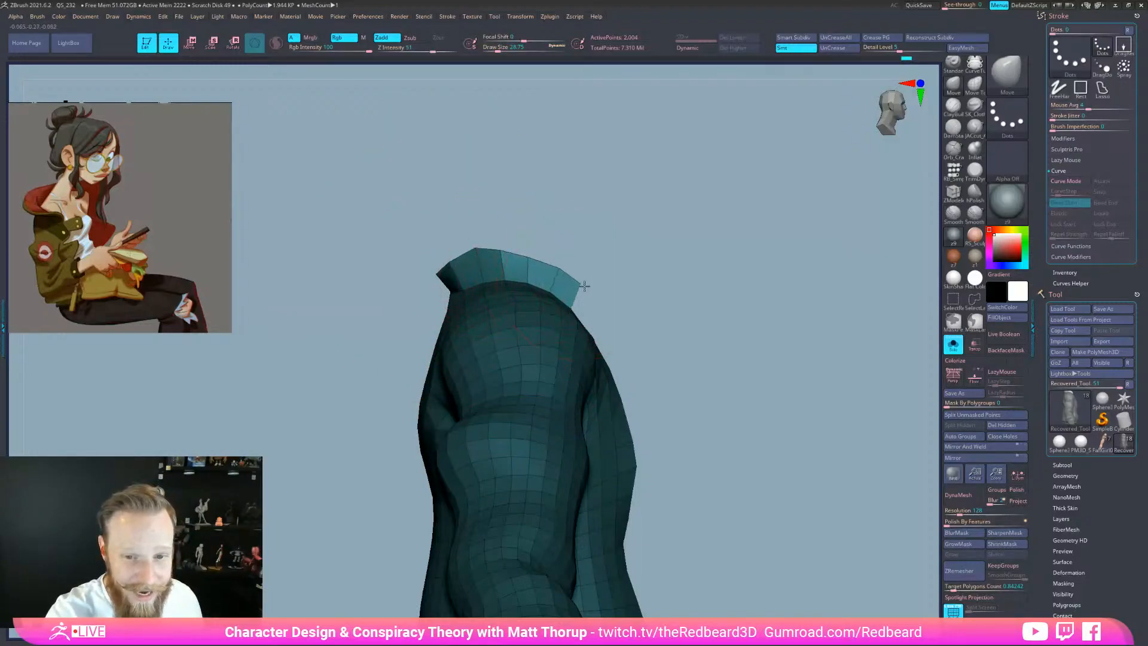
{"action": "key", "text": "s"}
{"action": "left_click_drag", "start_coordinate": [475, 258], "coordinate": [454, 262]}
Shape the collar rim and spikes from back and front with a 25.05 brush
{"action": "left_click_drag", "start_coordinate": [604, 247], "coordinate": [694, 252]}
{"action": "key", "text": "s"}
{"action": "left_click_drag", "start_coordinate": [445, 263], "coordinate": [449, 262]}
{"action": "left_click_drag", "start_coordinate": [463, 256], "coordinate": [474, 252]}
{"action": "left_click_drag", "start_coordinate": [536, 224], "coordinate": [550, 248]}
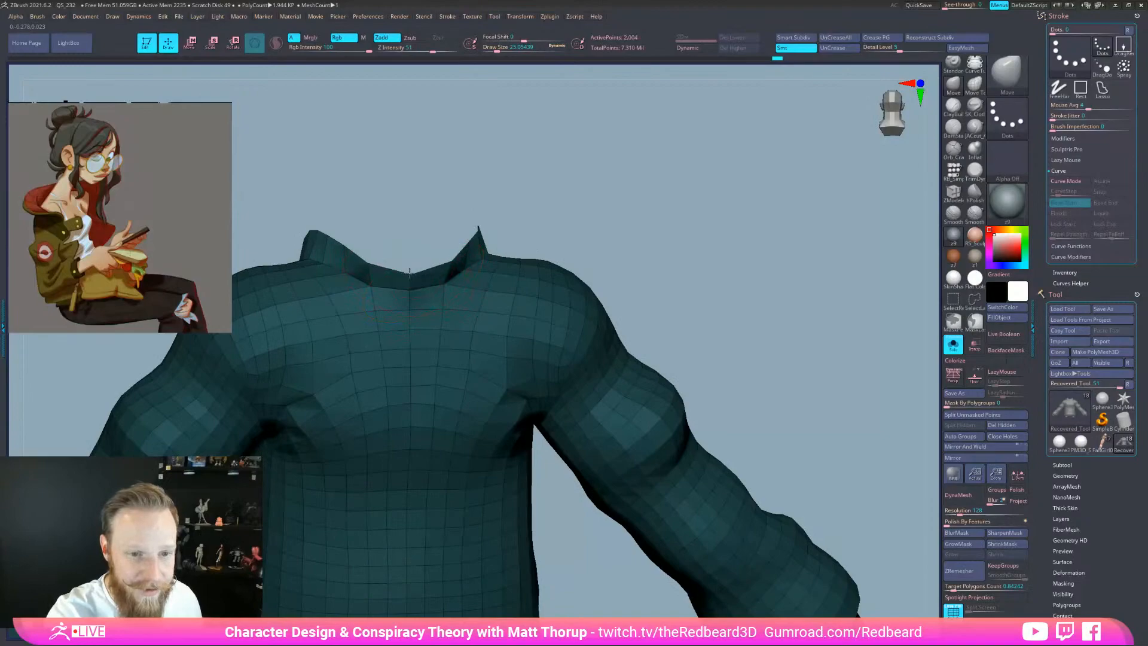
{"action": "mouse_move", "coordinate": [566, 195]}
{"action": "left_mouse_down"}
{"action": "mouse_move", "coordinate": [458, 254]}
{"action": "mouse_move", "coordinate": [492, 236]}
{"action": "mouse_move", "coordinate": [510, 200]}
{"action": "left_mouse_up"}
{"action": "left_click_drag", "start_coordinate": [538, 164], "coordinate": [527, 198]}
{"action": "left_click_drag", "start_coordinate": [504, 199], "coordinate": [508, 198]}
{"action": "left_click_drag", "start_coordinate": [562, 172], "coordinate": [608, 156]}
{"action": "left_click_drag", "start_coordinate": [643, 207], "coordinate": [687, 298], "text": "alt"}
{"action": "mouse_move", "coordinate": [687, 298]}
{"action": "left_mouse_down"}
{"action": "mouse_move", "coordinate": [764, 287]}
{"action": "mouse_move", "coordinate": [687, 359]}
{"action": "mouse_move", "coordinate": [773, 319]}
{"action": "left_mouse_up"}
Refine the collar rim, edge and corner from the side at brush sizes 14.2 and 28.75
{"action": "key", "text": "s"}
{"action": "left_click_drag", "start_coordinate": [558, 312], "coordinate": [552, 311]}
{"action": "left_click_drag", "start_coordinate": [549, 315], "coordinate": [570, 313]}
{"action": "mouse_move", "coordinate": [647, 280]}
{"action": "left_mouse_down"}
{"action": "mouse_move", "coordinate": [531, 302]}
{"action": "mouse_move", "coordinate": [725, 305]}
{"action": "mouse_move", "coordinate": [679, 316]}
{"action": "mouse_move", "coordinate": [691, 312]}
{"action": "left_mouse_up"}
{"action": "key", "text": "s"}
{"action": "mouse_move", "coordinate": [714, 300]}
{"action": "left_mouse_down"}
{"action": "mouse_move", "coordinate": [739, 312]}
{"action": "mouse_move", "coordinate": [804, 295]}
{"action": "left_mouse_up"}
{"action": "key", "text": "s"}
{"action": "left_click_drag", "start_coordinate": [671, 352], "coordinate": [669, 352]}
{"action": "left_click_drag", "start_coordinate": [670, 345], "coordinate": [661, 341]}
{"action": "left_click_drag", "start_coordinate": [596, 312], "coordinate": [573, 321]}
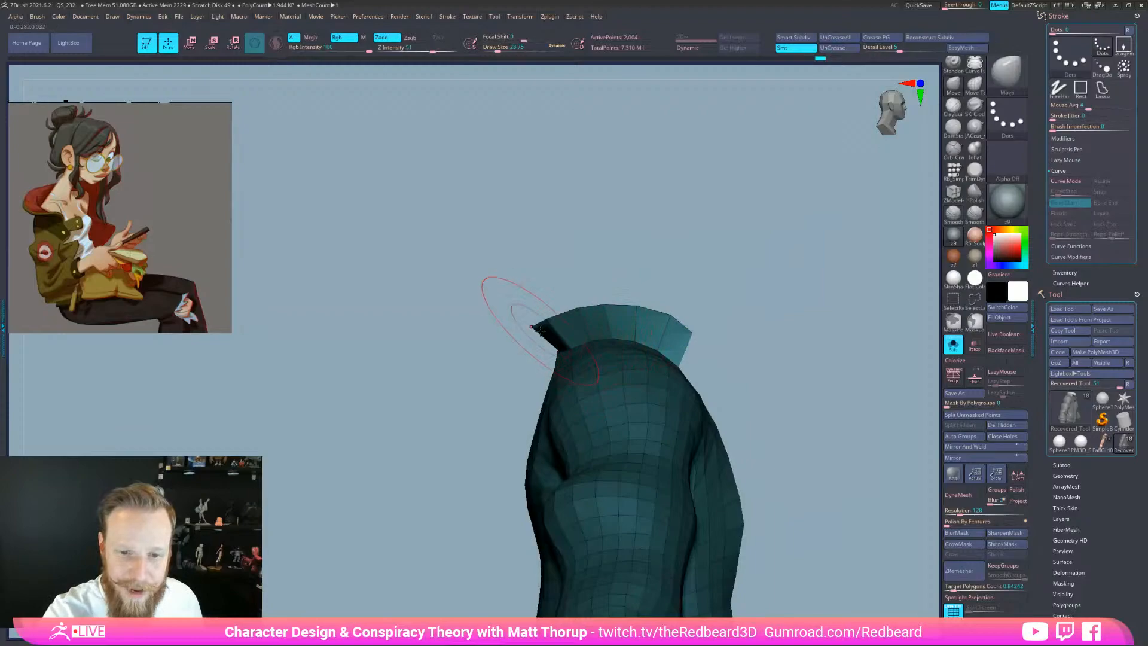
{"action": "left_click_drag", "start_coordinate": [562, 324], "coordinate": [693, 319]}
Pull a collar corner upward with a size-20 brush and check it from several angles
{"action": "key", "text": "s"}
{"action": "left_click_drag", "start_coordinate": [502, 330], "coordinate": [495, 330]}
{"action": "left_click_drag", "start_coordinate": [650, 302], "coordinate": [621, 273]}
{"action": "left_click_drag", "start_coordinate": [669, 263], "coordinate": [655, 335]}
{"action": "left_click_drag", "start_coordinate": [712, 263], "coordinate": [813, 448]}
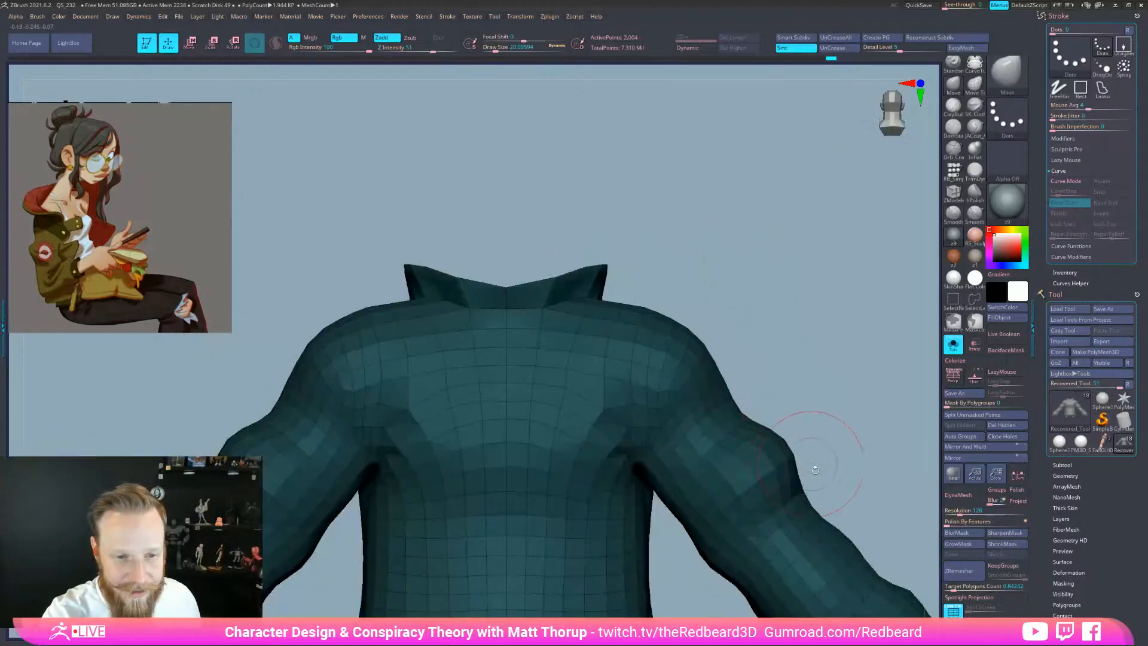
{"action": "left_click_drag", "start_coordinate": [810, 366], "coordinate": [724, 479]}
{"action": "left_click_drag", "start_coordinate": [459, 370], "coordinate": [506, 341]}
Insert an extra edge loop into the collar with ZModeler
{"action": "key", "text": "b"}
{"action": "key", "text": "z"}
{"action": "key", "text": "m"}
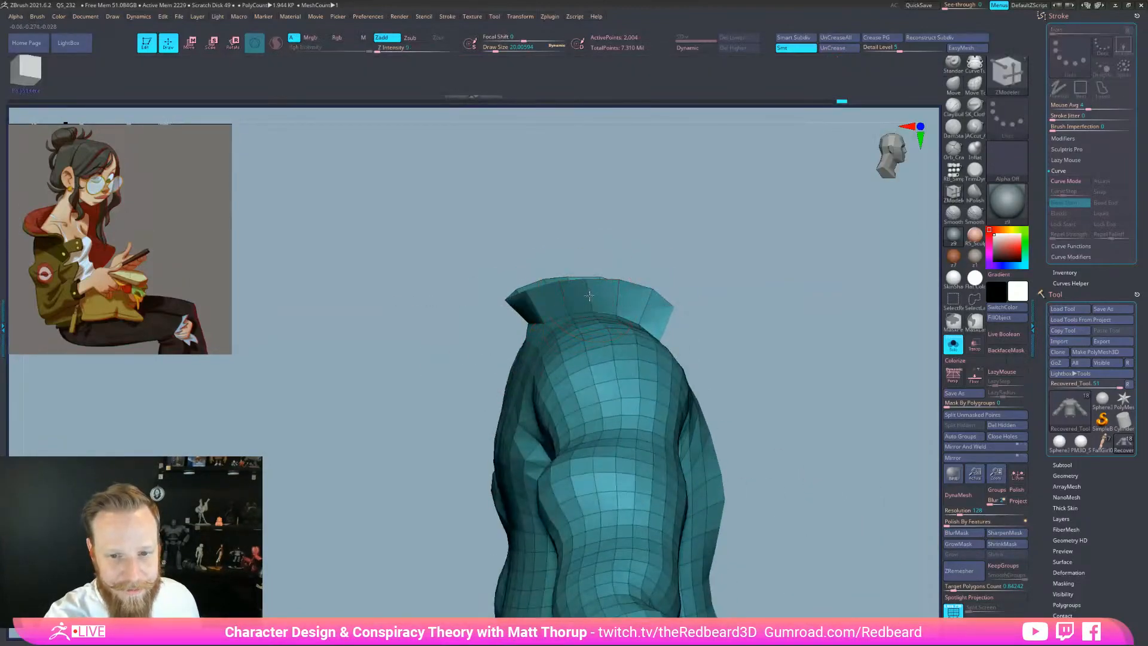
{"action": "key", "text": "space"}
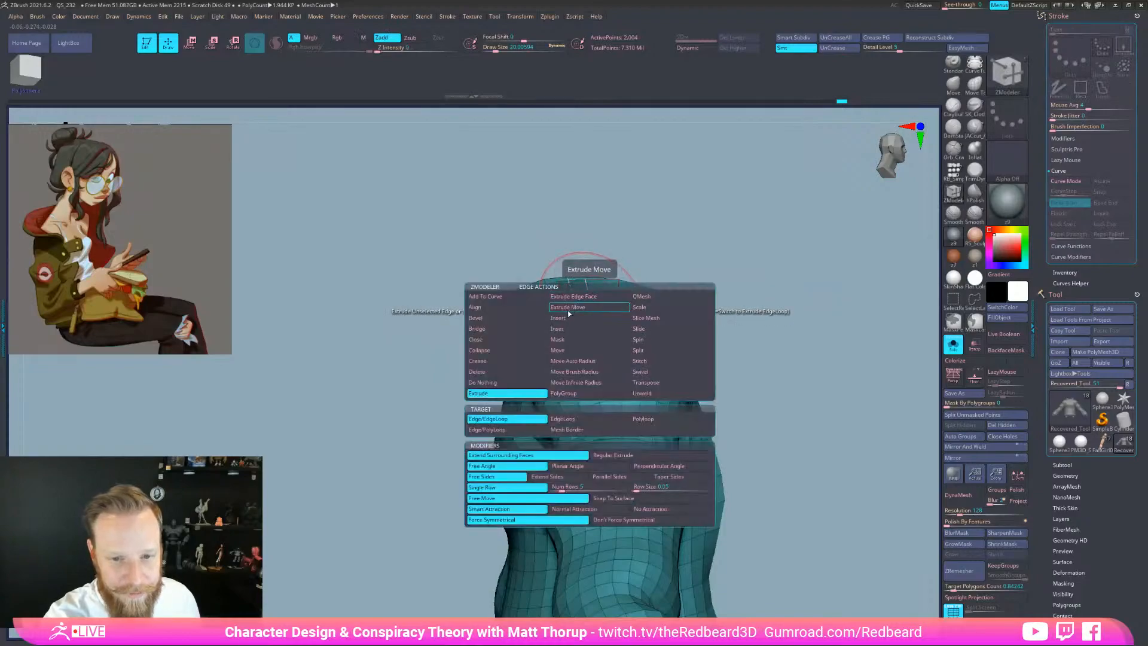
{"action": "left_click", "coordinate": [573, 318]}
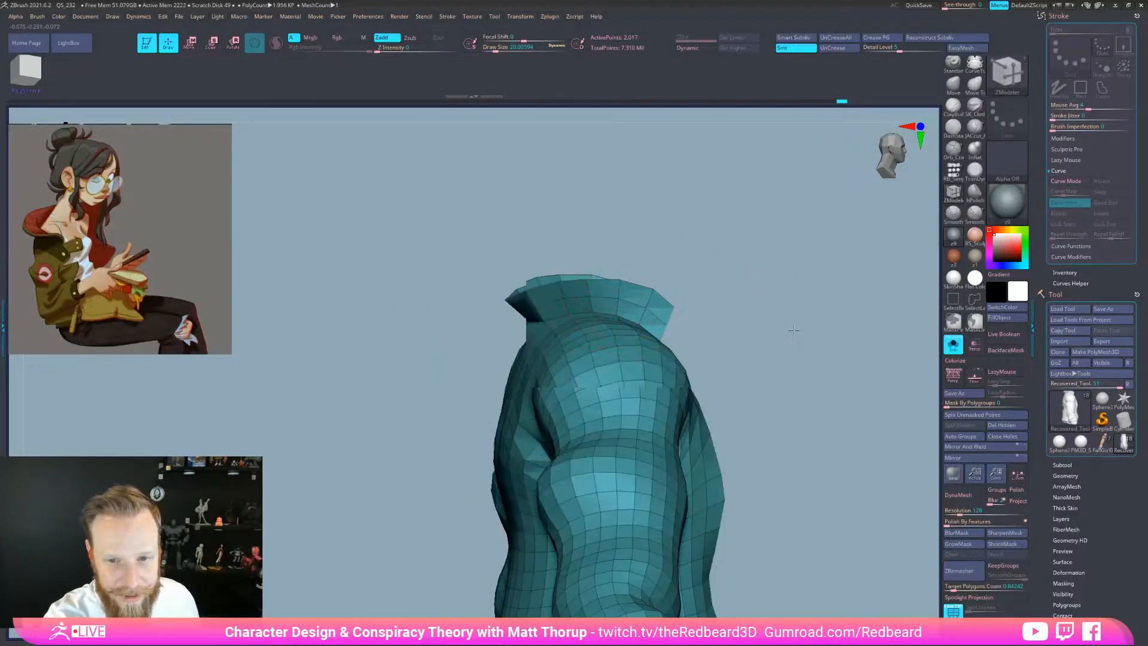
{"action": "left_click_drag", "start_coordinate": [787, 316], "coordinate": [821, 336], "text": "shift"}
Reshape the collar tips symmetrically with a 15.55 Move brush, then turn Solo off
{"action": "key", "text": "b"}
{"action": "key", "text": "m"}
{"action": "key", "text": "v"}
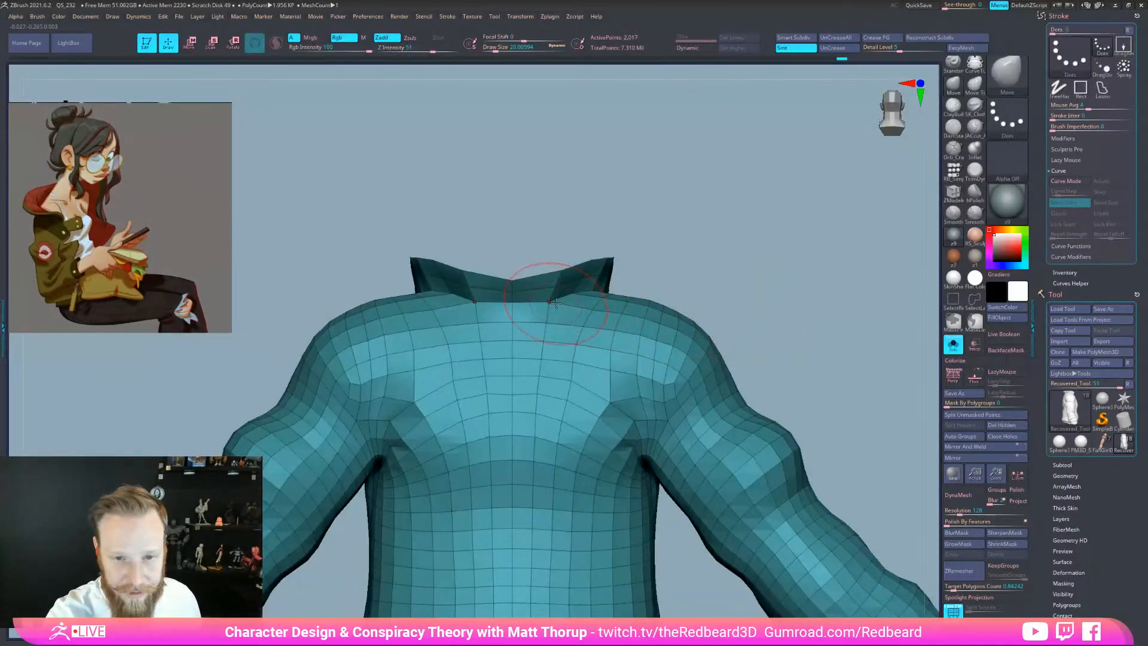
{"action": "key", "text": "s"}
{"action": "left_click", "coordinate": [585, 283]}
{"action": "left_click_drag", "start_coordinate": [673, 264], "coordinate": [642, 263]}
{"action": "left_click_drag", "start_coordinate": [652, 261], "coordinate": [649, 270]}
{"action": "mouse_move", "coordinate": [634, 263]}
{"action": "left_mouse_down"}
{"action": "mouse_move", "coordinate": [620, 265]}
{"action": "mouse_move", "coordinate": [771, 341]}
{"action": "left_mouse_up"}
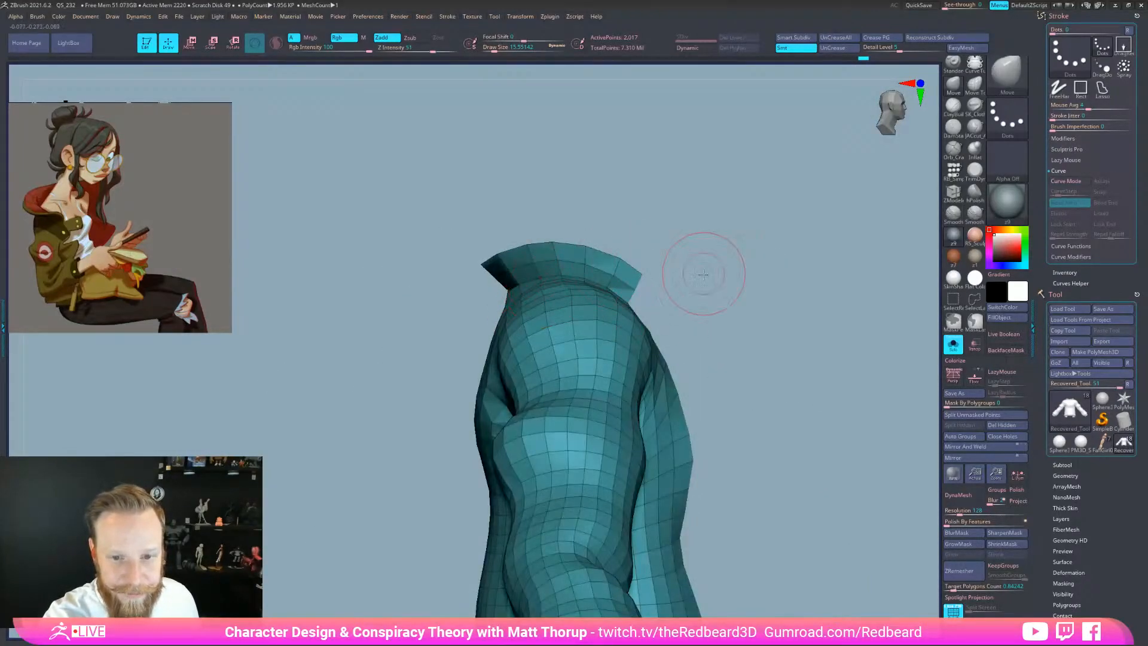
{"action": "left_click_drag", "start_coordinate": [654, 244], "coordinate": [729, 326]}
{"action": "left_click_drag", "start_coordinate": [763, 287], "coordinate": [615, 338], "text": "alt"}
{"action": "left_click_drag", "start_coordinate": [726, 533], "coordinate": [755, 567]}
{"action": "left_click", "coordinate": [953, 345]}
{"action": "left_click_drag", "start_coordinate": [826, 553], "coordinate": [766, 381]}
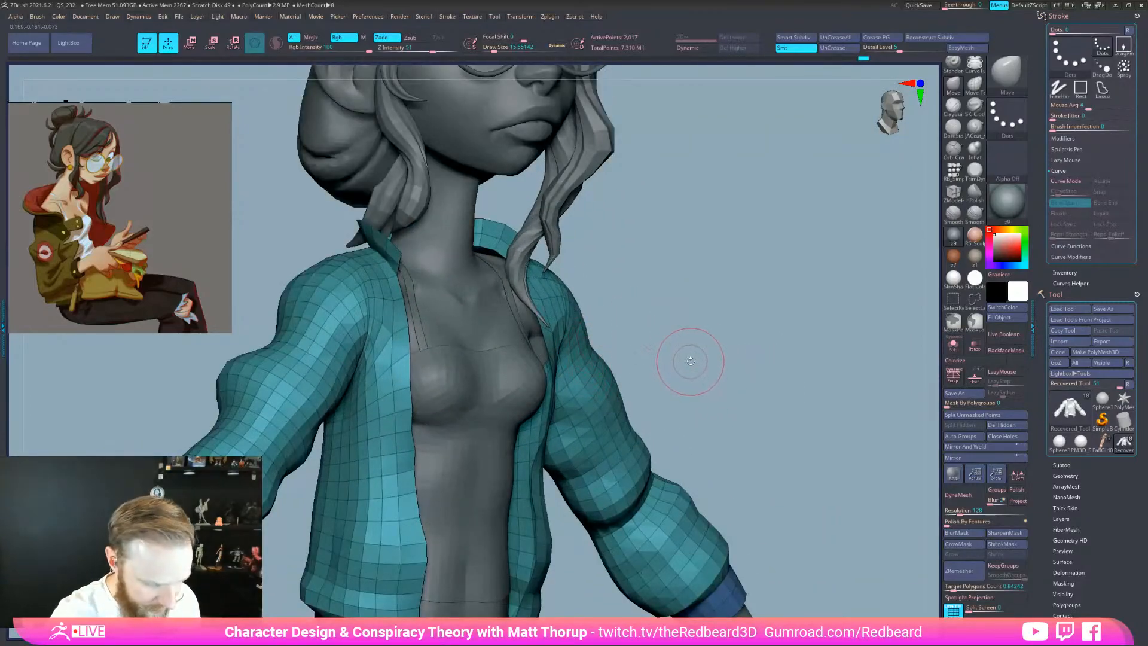
With ZModeler's Edge action set to Do Nothing, extrude a lapel flap at the chest
{"action": "key", "text": "super"}
{"action": "left_click", "coordinate": [645, 242]}
{"action": "mouse_move", "coordinate": [681, 274]}
{"action": "left_mouse_down"}
{"action": "mouse_move", "coordinate": [707, 282]}
{"action": "mouse_move", "coordinate": [694, 275]}
{"action": "left_mouse_up"}
{"action": "key", "text": "b"}
{"action": "key", "text": "z"}
{"action": "key", "text": "m"}
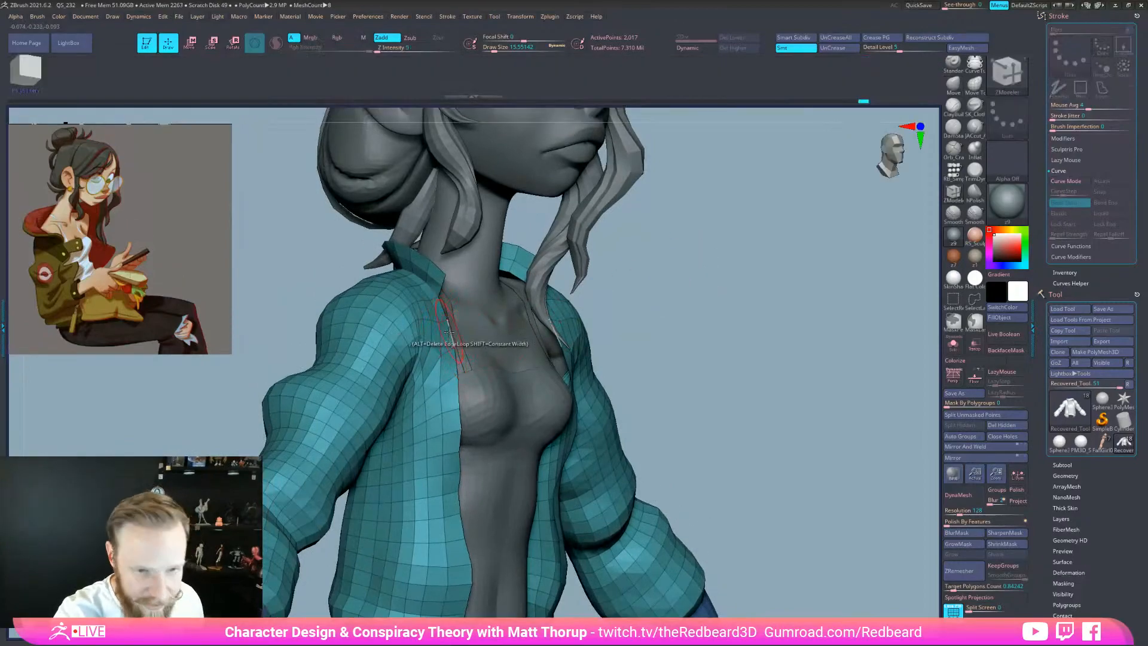
{"action": "key", "text": "space"}
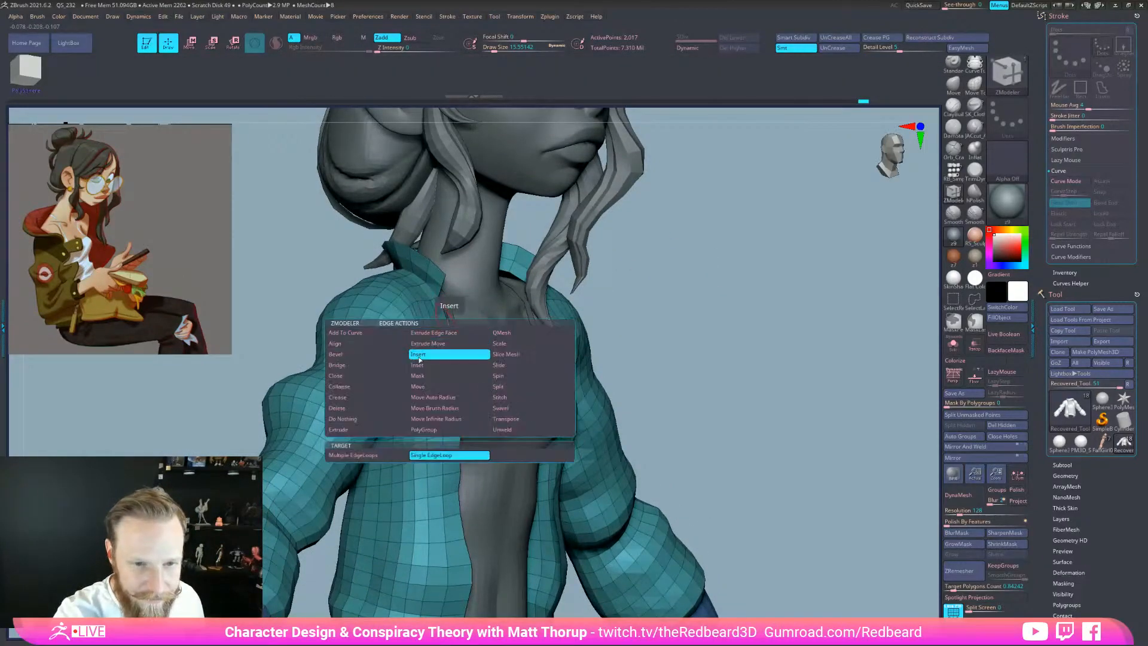
{"action": "left_click", "coordinate": [354, 422]}
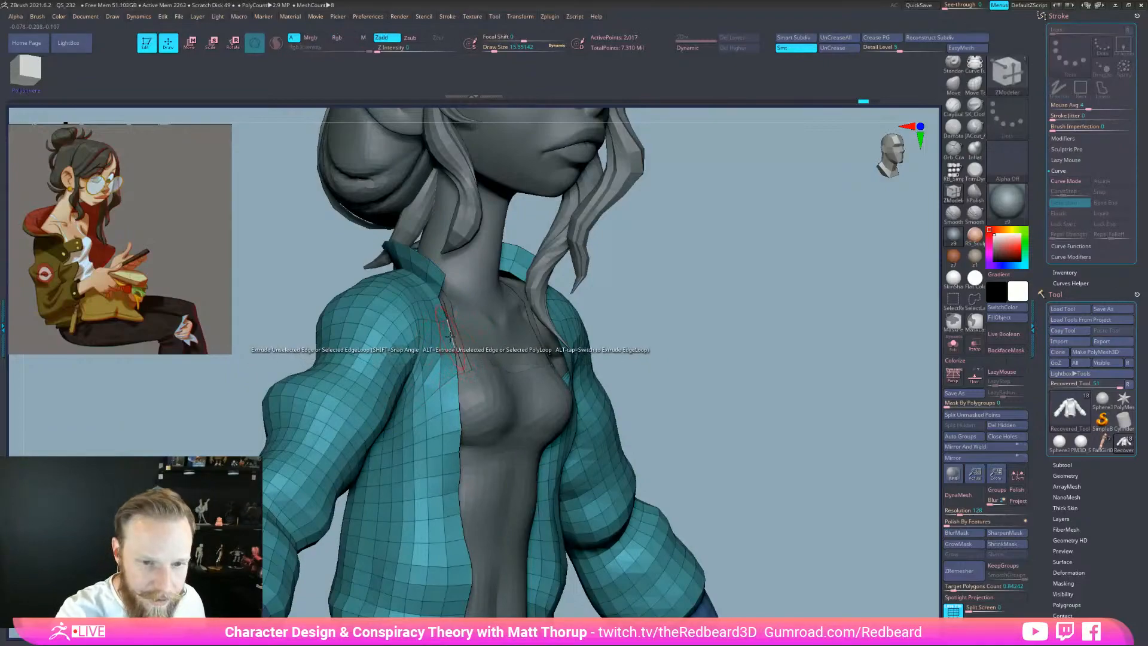
{"action": "left_click_drag", "start_coordinate": [483, 329], "coordinate": [495, 347]}
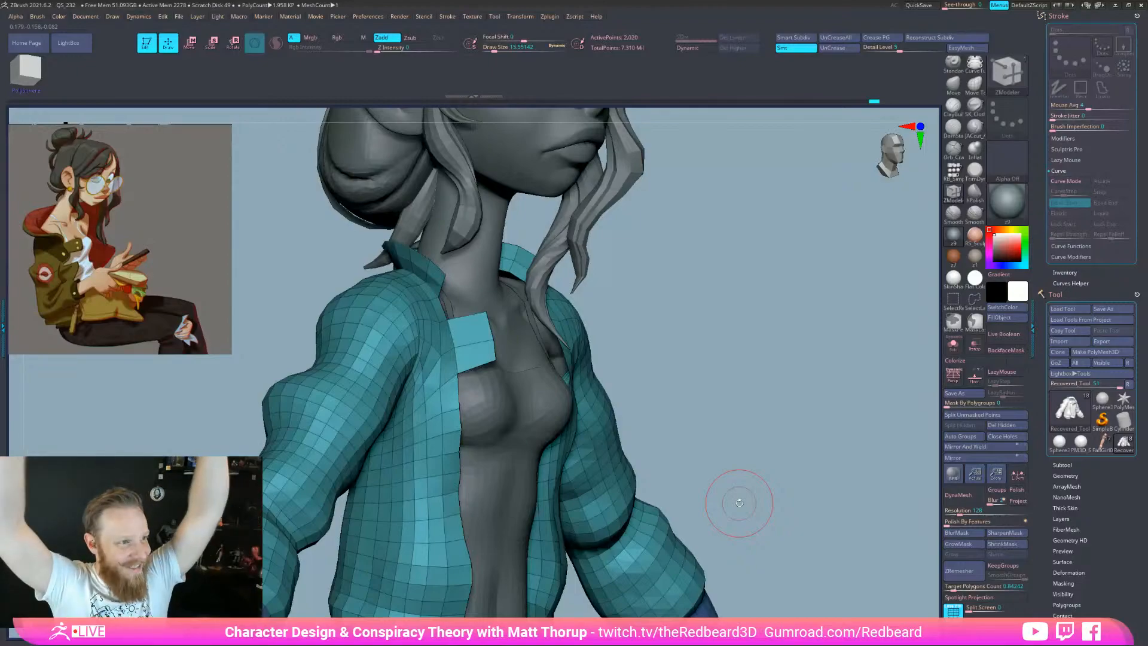
Pull the lapel flap's corners into shape with the Move brush at sizes 8.42, 14.11 and 32.7
{"action": "left_click_drag", "start_coordinate": [801, 491], "coordinate": [813, 536]}
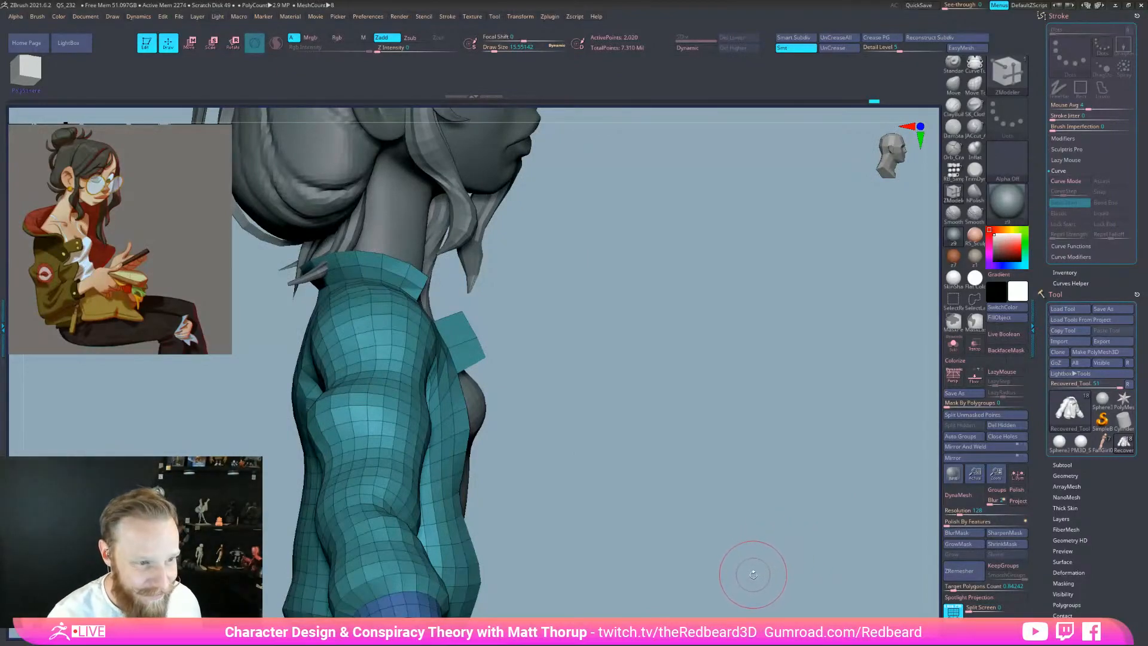
{"action": "key", "text": "b"}
{"action": "key", "text": "m"}
{"action": "key", "text": "v"}
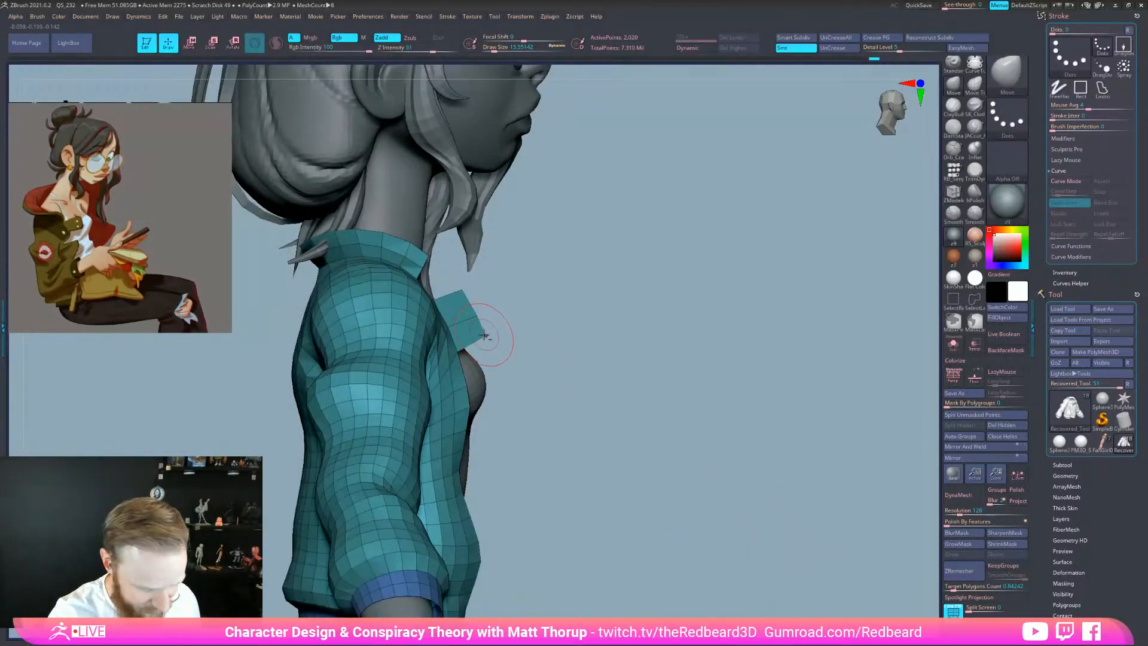
{"action": "mouse_move", "coordinate": [485, 334]}
{"action": "left_mouse_down"}
{"action": "mouse_move", "coordinate": [494, 339]}
{"action": "mouse_move", "coordinate": [501, 309]}
{"action": "mouse_move", "coordinate": [476, 296]}
{"action": "mouse_move", "coordinate": [426, 322]}
{"action": "mouse_move", "coordinate": [495, 314]}
{"action": "mouse_move", "coordinate": [479, 297]}
{"action": "left_mouse_up"}
{"action": "key", "text": "s"}
{"action": "key", "text": "s"}
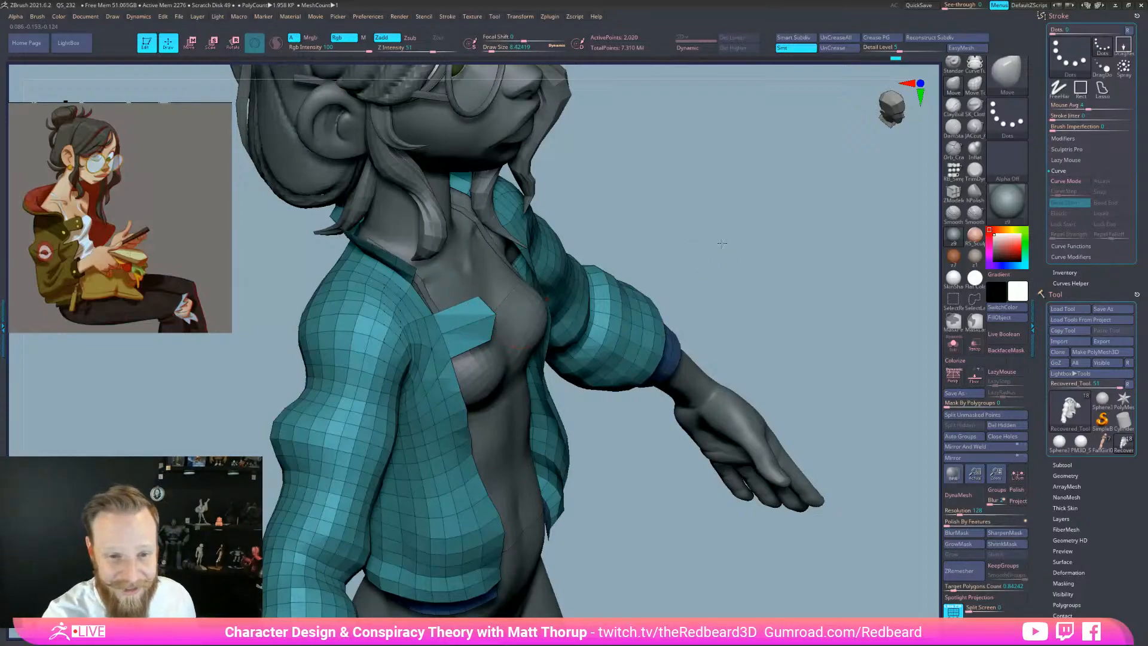
{"action": "left_click_drag", "start_coordinate": [720, 248], "coordinate": [745, 248], "text": "shift"}
{"action": "key", "text": "s"}
{"action": "left_click_drag", "start_coordinate": [485, 331], "coordinate": [488, 332]}
{"action": "left_click_drag", "start_coordinate": [577, 309], "coordinate": [496, 308]}
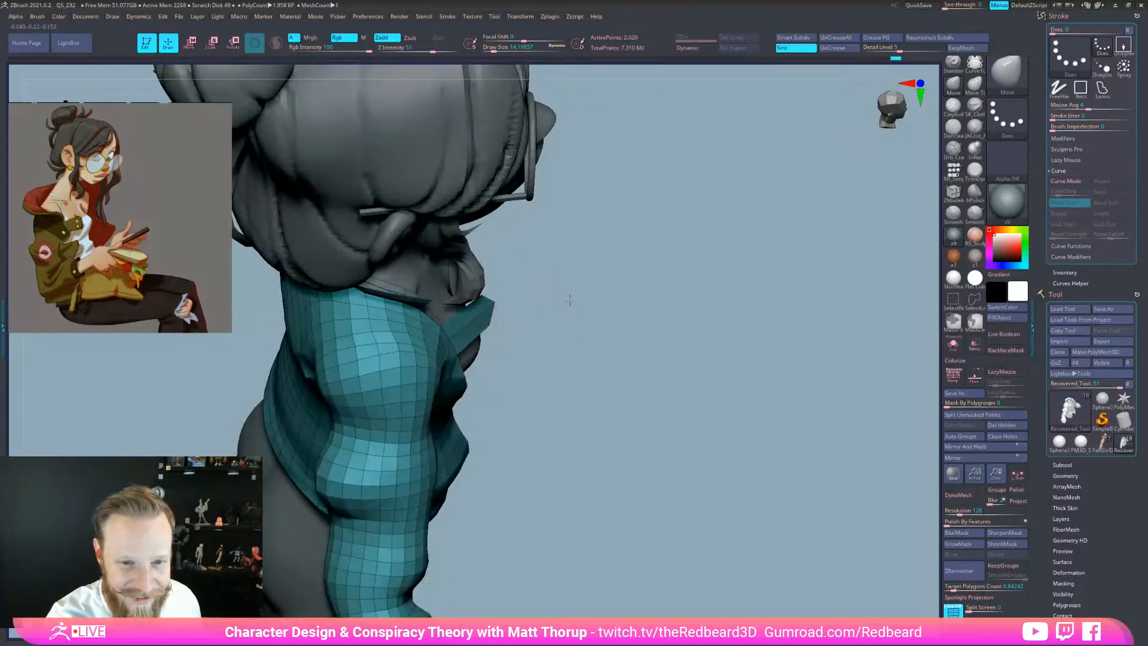
{"action": "left_click_drag", "start_coordinate": [568, 302], "coordinate": [610, 306]}
{"action": "key", "text": "s"}
{"action": "left_click_drag", "start_coordinate": [488, 316], "coordinate": [491, 322]}
{"action": "left_click_drag", "start_coordinate": [657, 348], "coordinate": [627, 372]}
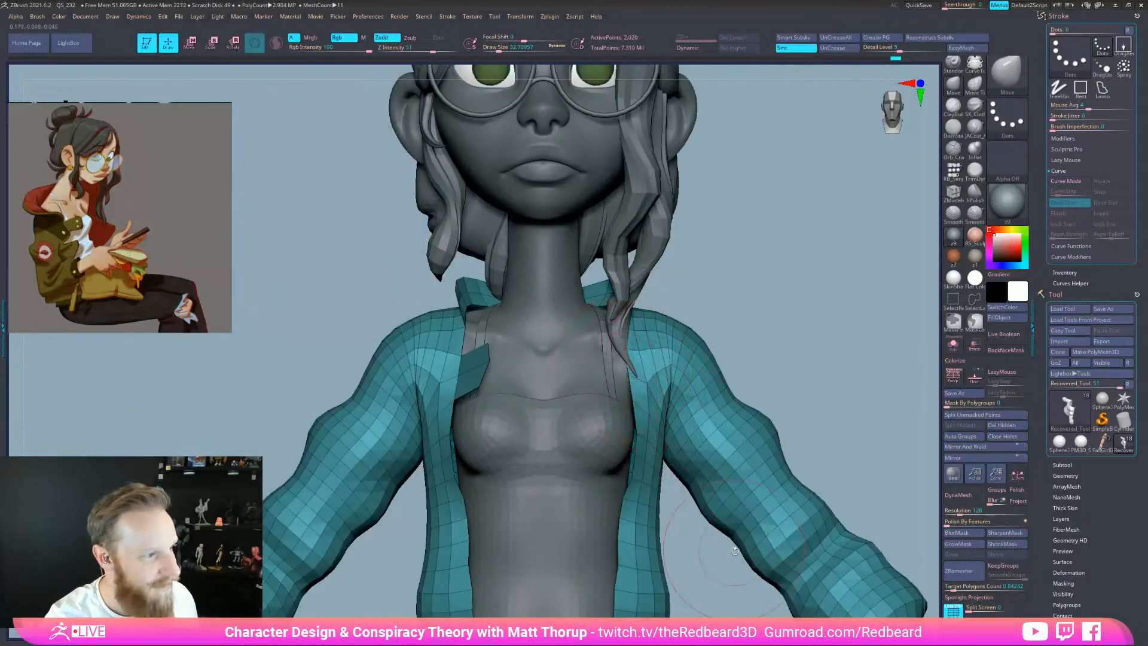
Select the jacket subtool, orbit to a right profile, and place the Chrome reference window mid-screen
{"action": "left_click", "coordinate": [726, 587], "text": "alt"}
{"action": "left_click_drag", "start_coordinate": [790, 317], "coordinate": [760, 328]}
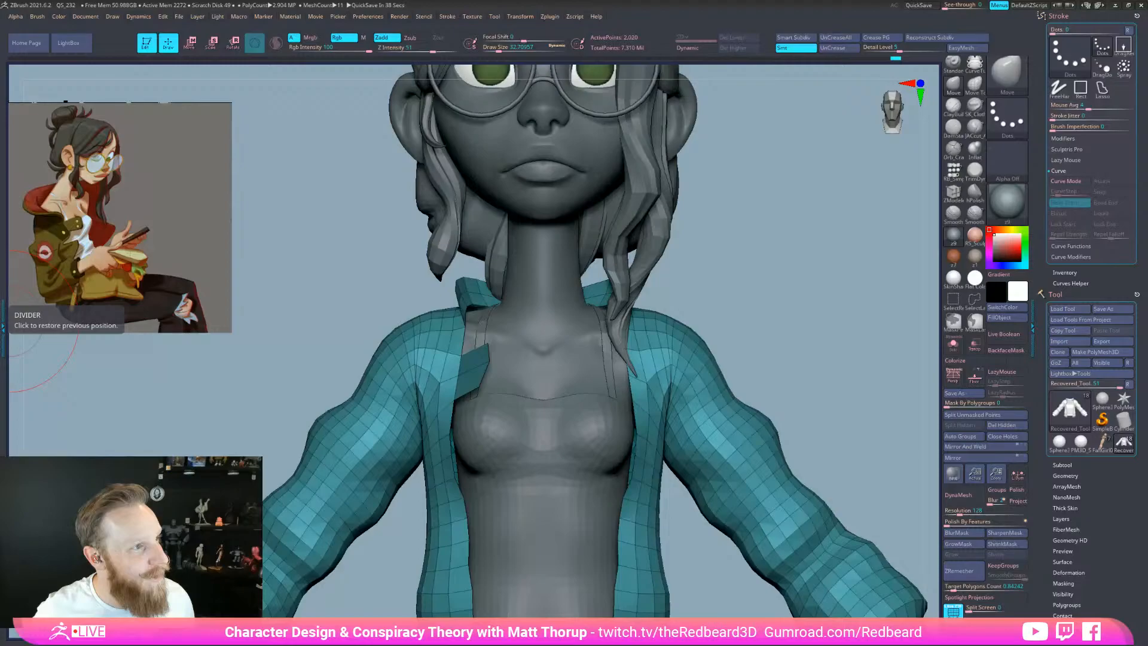
{"action": "mouse_move", "coordinate": [769, 274]}
{"action": "left_mouse_down"}
{"action": "mouse_move", "coordinate": [786, 293]}
{"action": "mouse_move", "coordinate": [772, 555]}
{"action": "mouse_move", "coordinate": [815, 570]}
{"action": "mouse_move", "coordinate": [763, 571]}
{"action": "left_mouse_up"}
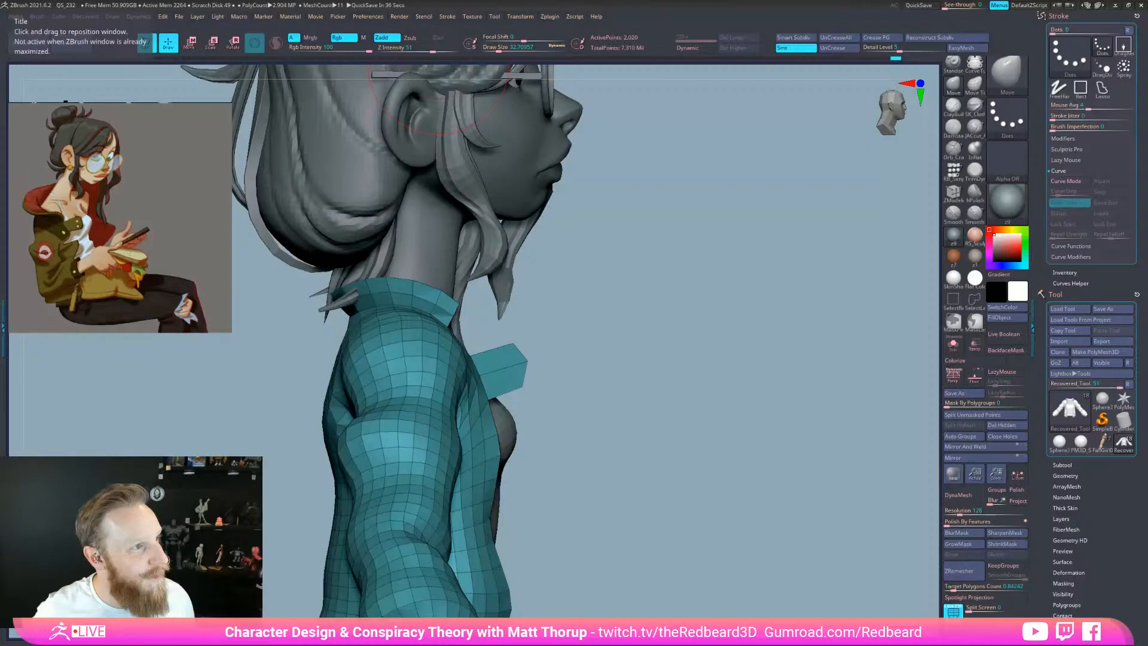
{"action": "left_click_drag", "start_coordinate": [0, 60], "coordinate": [628, 29]}
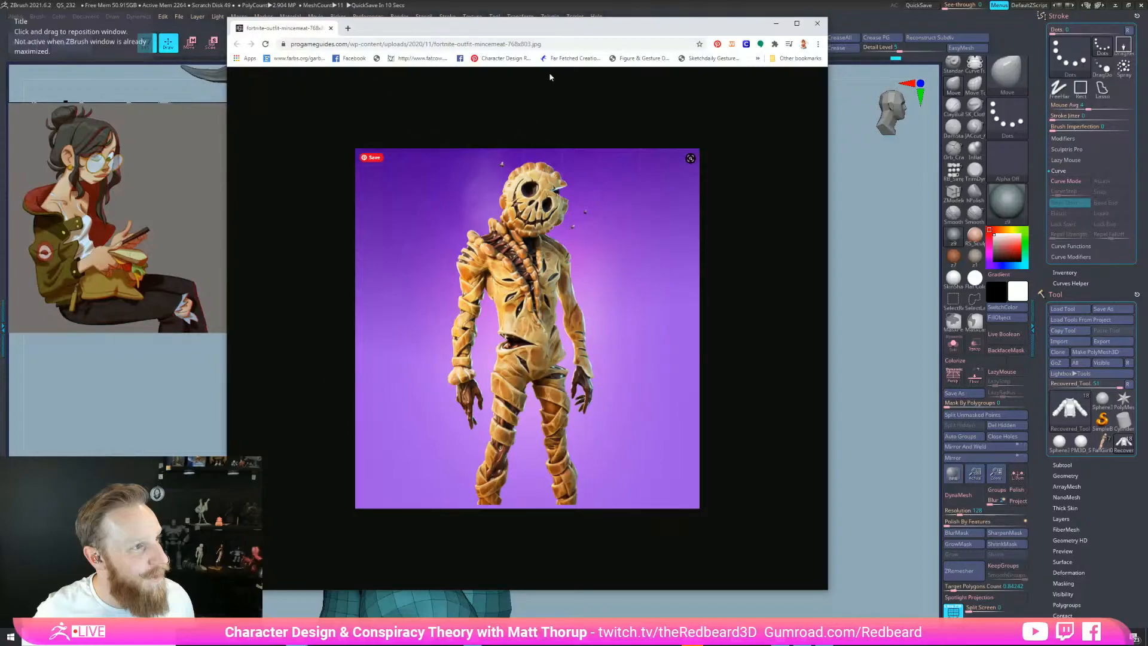
Close the Fortnite outfit image window and drag the Instagram profile window over the sculpt
{"action": "left_click", "coordinate": [332, 29]}
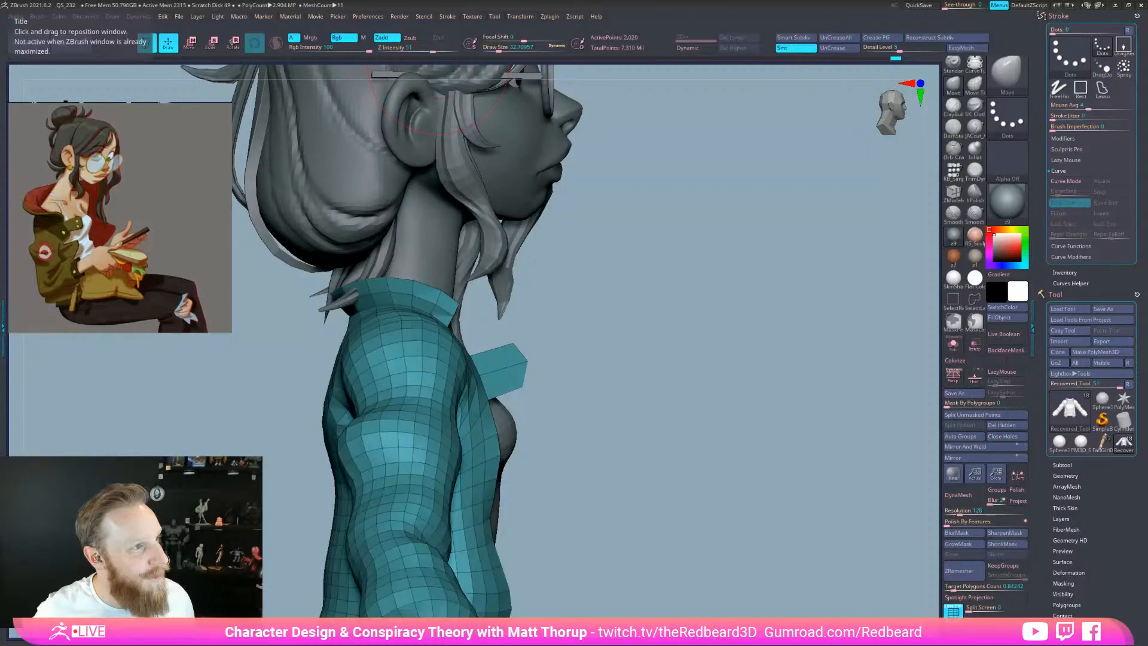
{"action": "left_click_drag", "start_coordinate": [1, 120], "coordinate": [616, 46]}
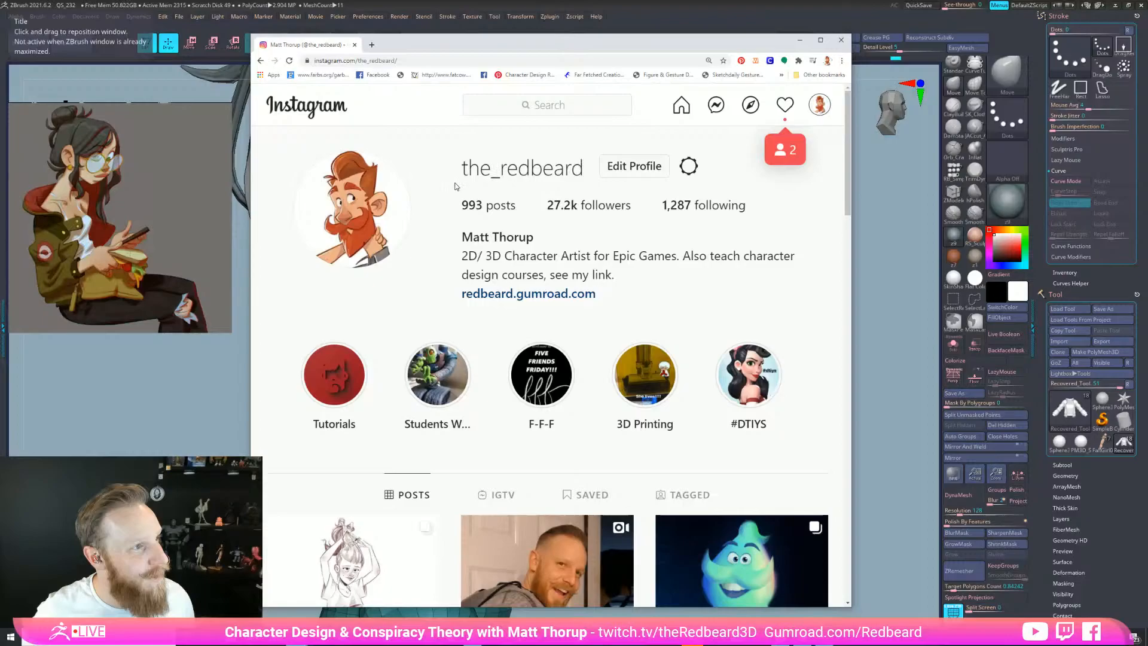
Browse the profile grid, opening the Top 9 for 2020 post and stepping through six posts
{"action": "scroll", "coordinate": [625, 374], "scroll_direction": "down", "scroll_amount": 8}
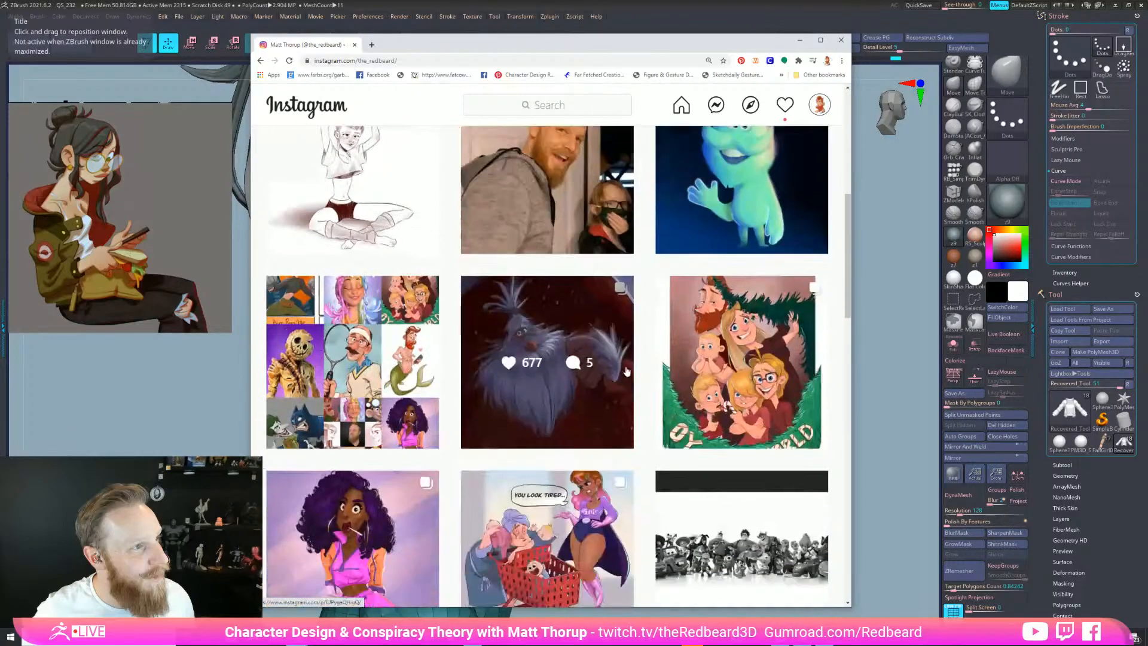
{"action": "scroll", "coordinate": [625, 373], "scroll_direction": "down", "scroll_amount": 9}
{"action": "scroll", "coordinate": [614, 369], "scroll_direction": "up", "scroll_amount": 4}
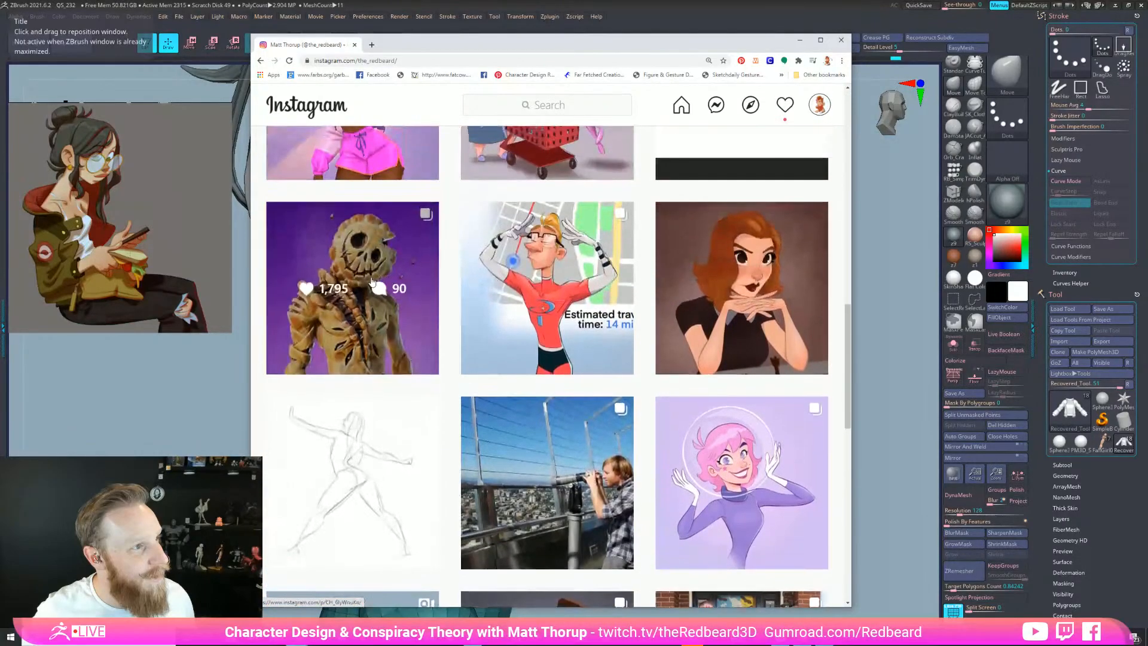
{"action": "scroll", "coordinate": [614, 367], "scroll_direction": "up", "scroll_amount": 10}
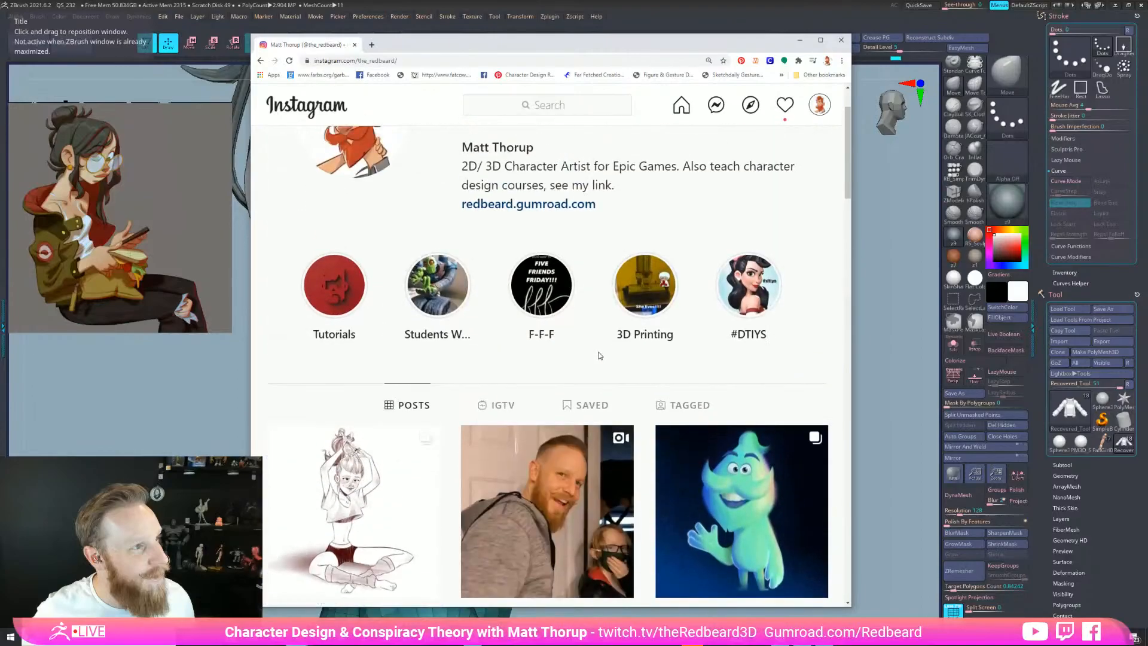
{"action": "scroll", "coordinate": [598, 356], "scroll_direction": "up", "scroll_amount": 2}
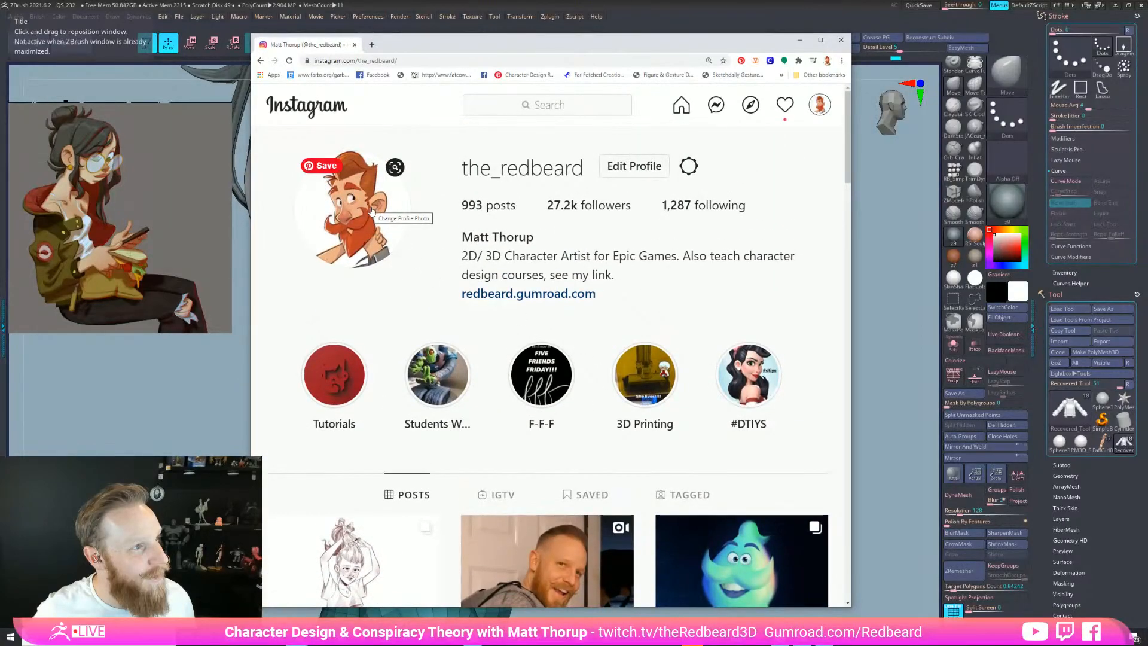
{"action": "scroll", "coordinate": [456, 290], "scroll_direction": "down", "scroll_amount": 2}
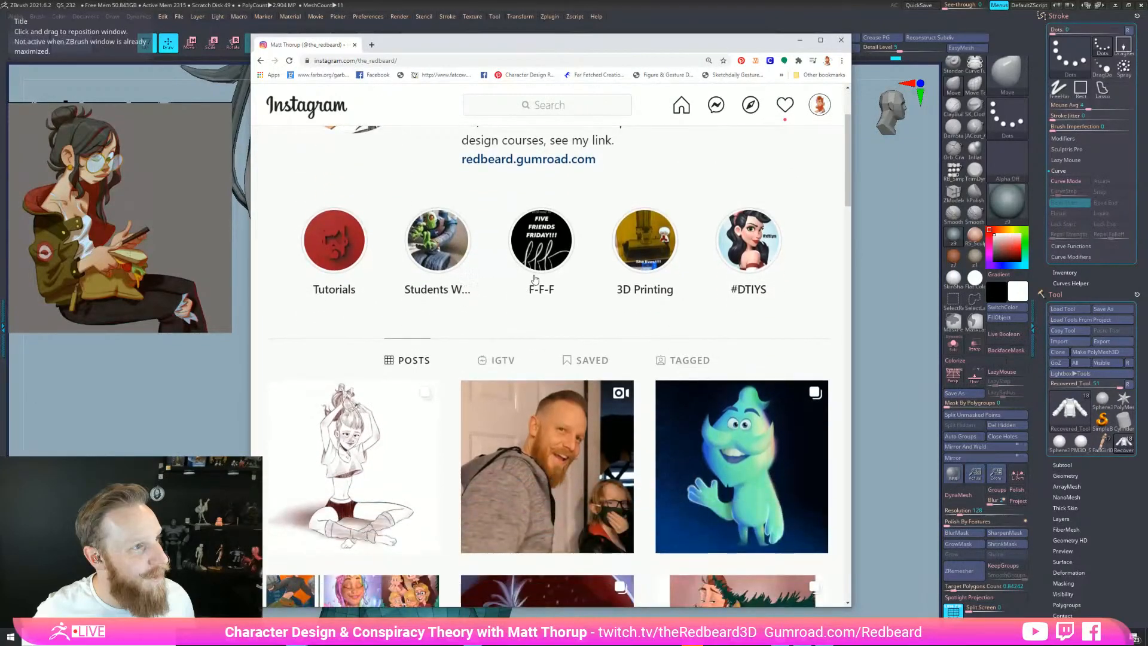
{"action": "scroll", "coordinate": [534, 279], "scroll_direction": "down", "scroll_amount": 4}
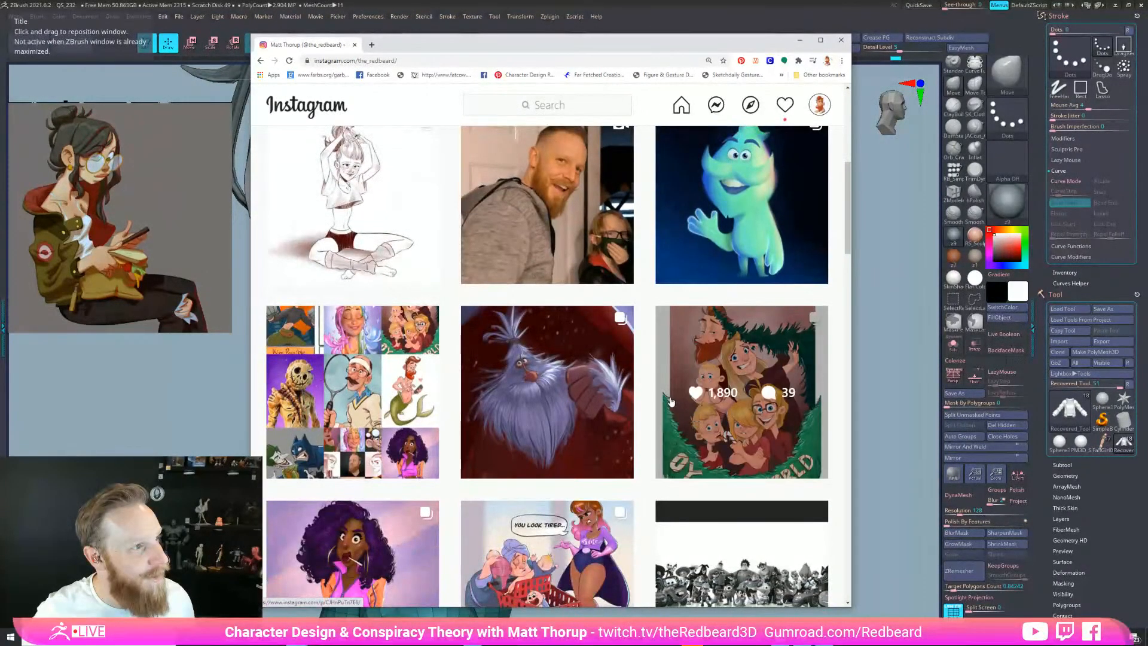
{"action": "left_click", "coordinate": [413, 383]}
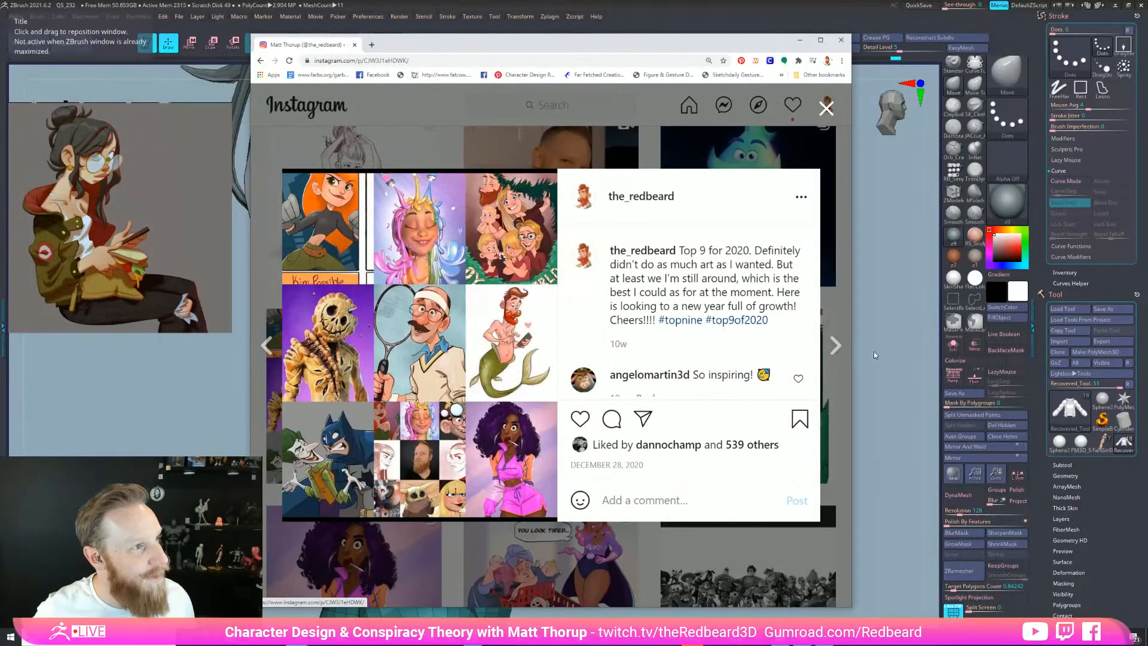
{"action": "left_click", "coordinate": [837, 347]}
{"action": "left_click", "coordinate": [837, 346]}
{"action": "left_click", "coordinate": [837, 347]}
{"action": "left_click", "coordinate": [837, 346]}
{"action": "left_click", "coordinate": [837, 347]}
{"action": "left_click", "coordinate": [837, 346]}
{"action": "left_click", "coordinate": [473, 136]}
View the mermaid illustration post, then close the browser to return to ZBrush
{"action": "scroll", "coordinate": [616, 323], "scroll_direction": "down", "scroll_amount": 10}
{"action": "scroll", "coordinate": [615, 323], "scroll_direction": "down", "scroll_amount": 15}
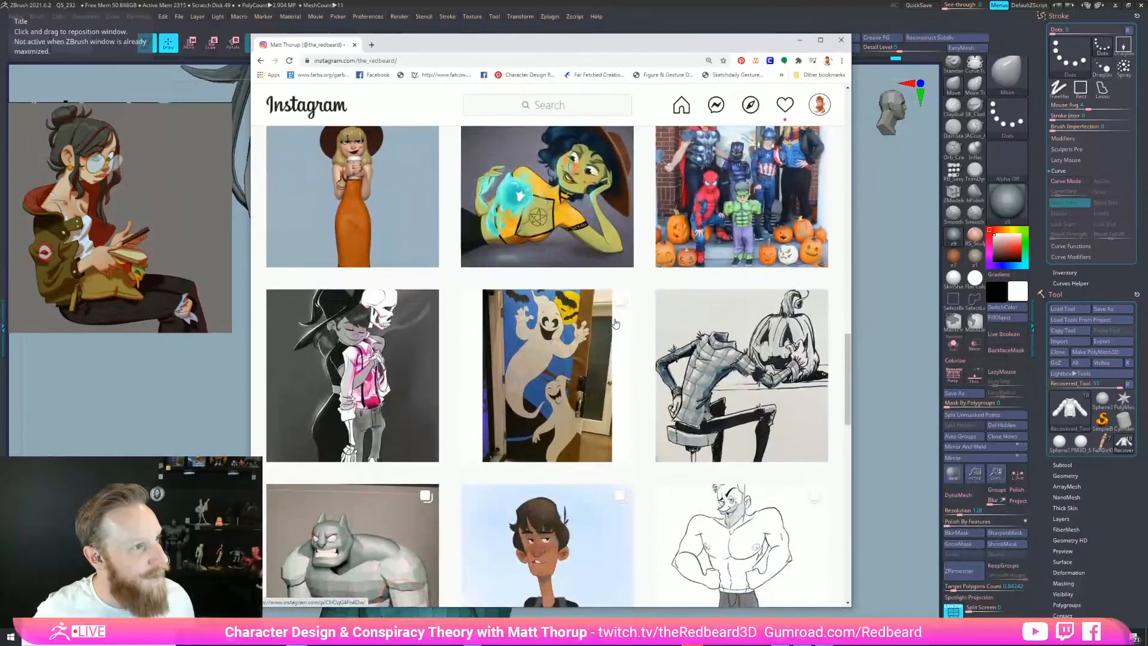
{"action": "scroll", "coordinate": [660, 338], "scroll_direction": "down", "scroll_amount": 3}
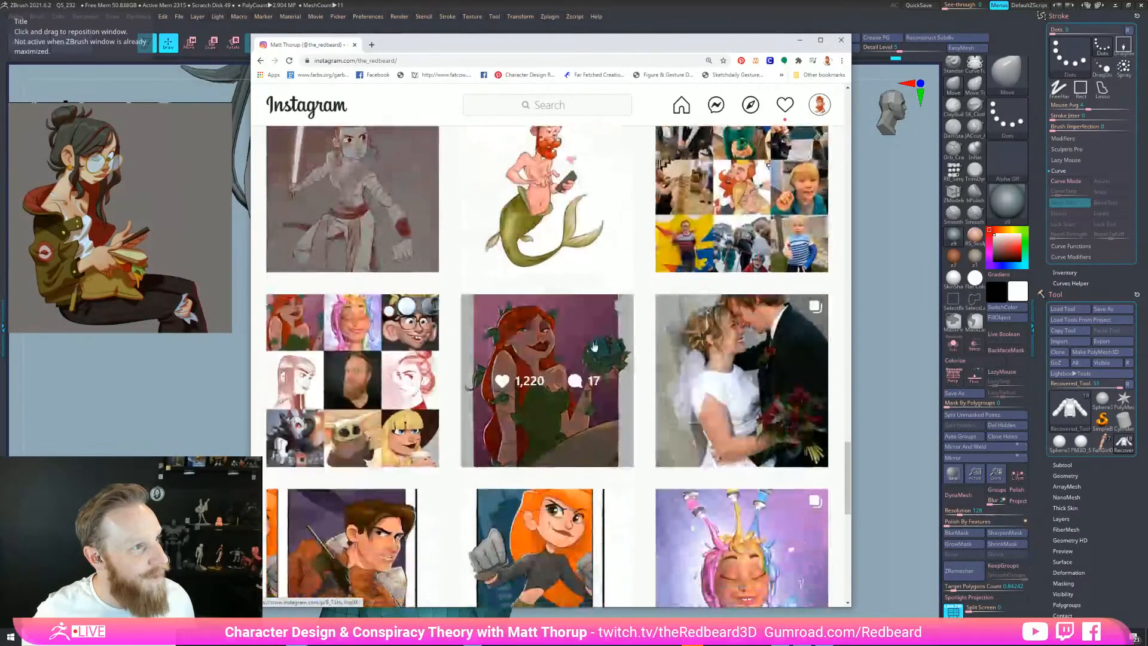
{"action": "left_click", "coordinate": [576, 199]}
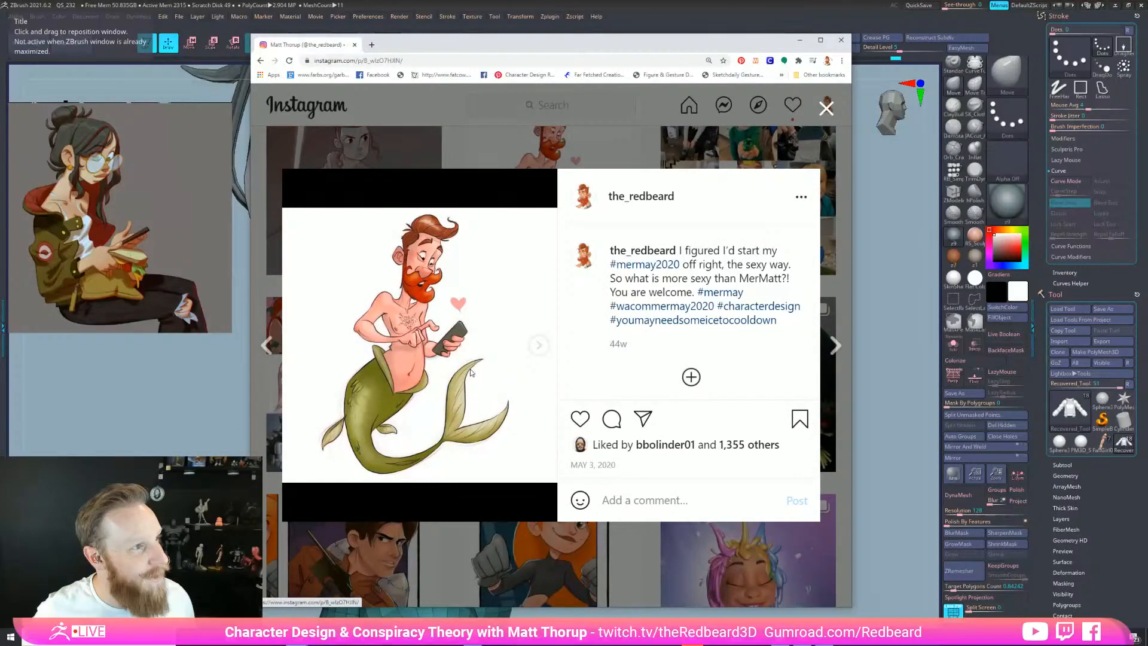
{"action": "left_click", "coordinate": [826, 108]}
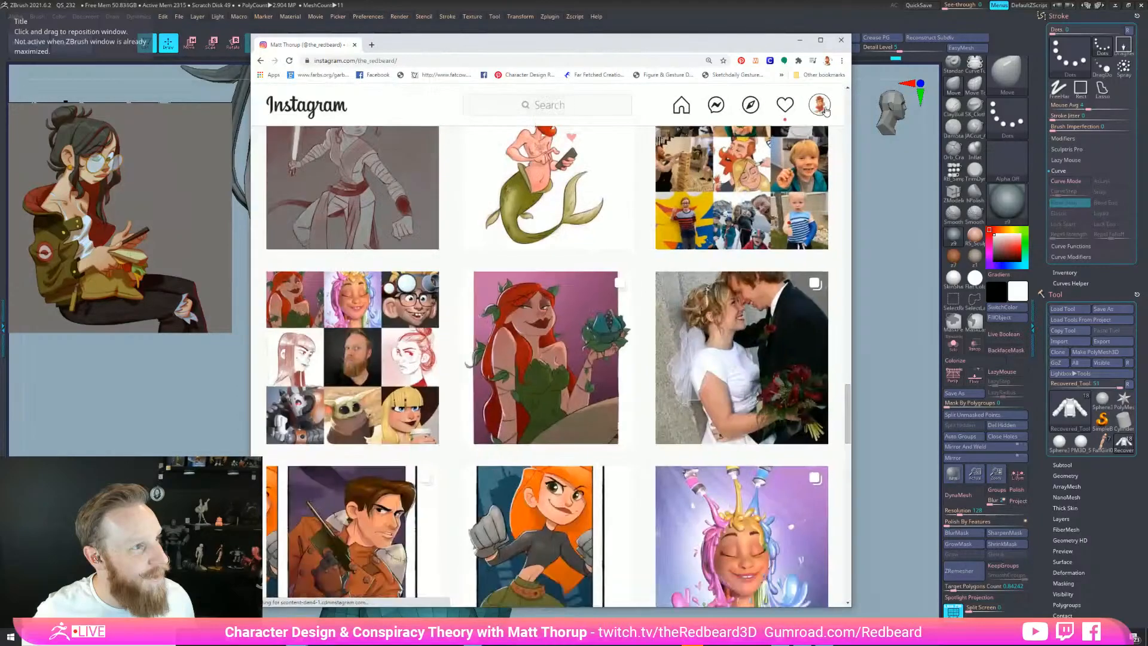
{"action": "scroll", "coordinate": [598, 180], "scroll_direction": "down", "scroll_amount": 10}
{"action": "scroll", "coordinate": [603, 193], "scroll_direction": "up", "scroll_amount": 5}
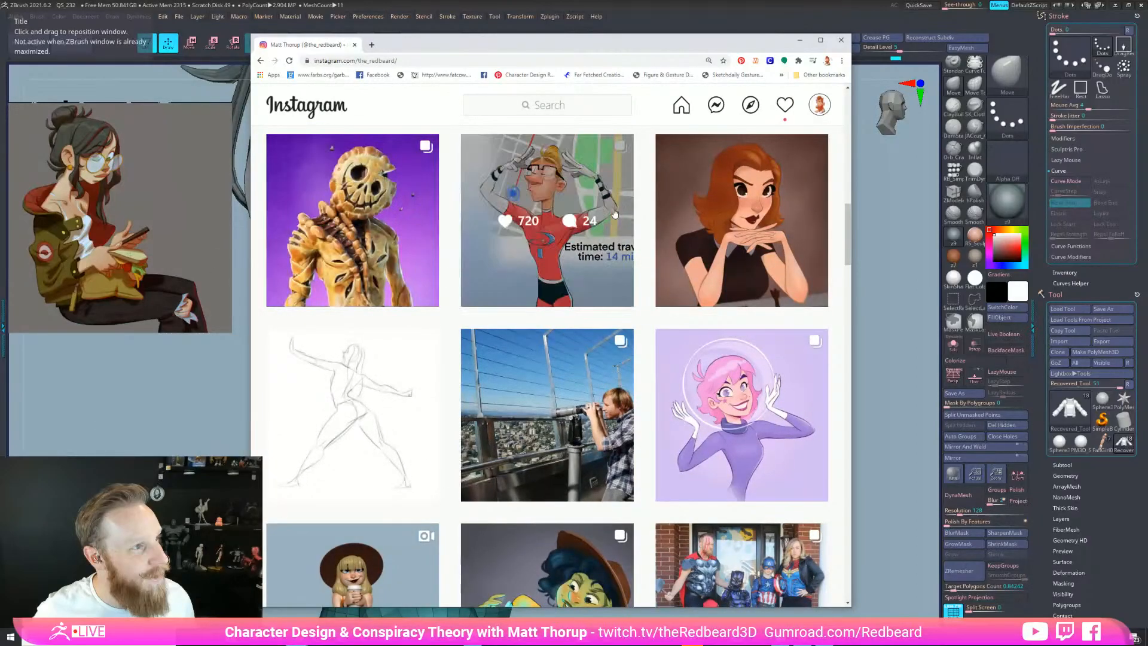
{"action": "left_click", "coordinate": [840, 40]}
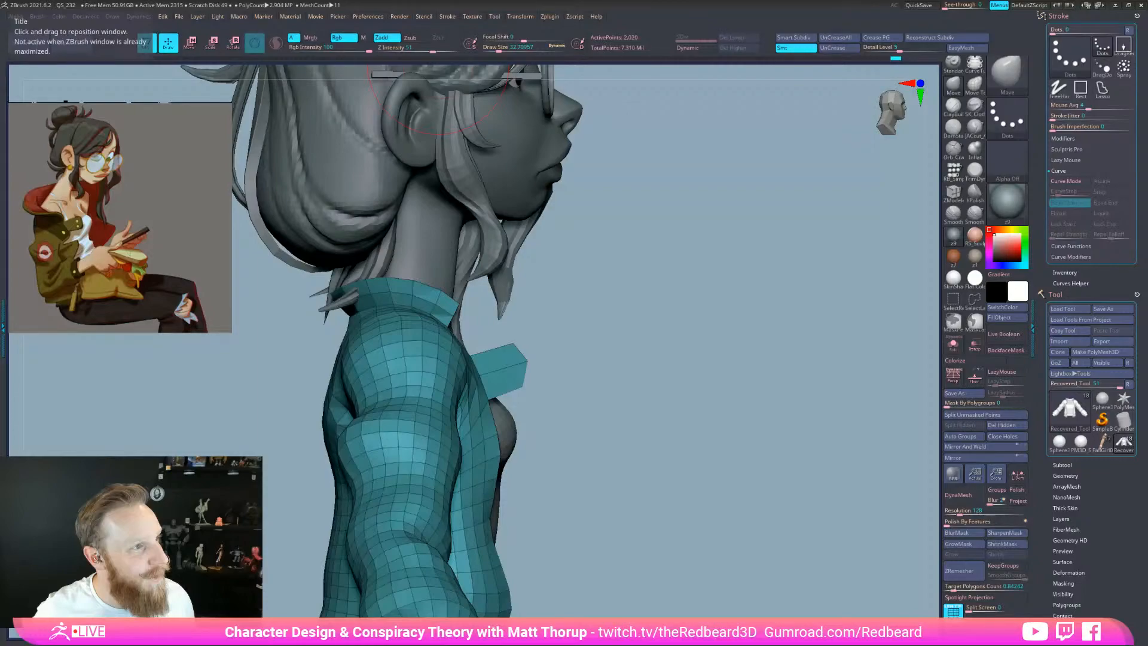
Insert an edge loop across the chest strip with ZModeler, then return to a size-11.7 Move brush
{"action": "left_click_drag", "start_coordinate": [683, 439], "coordinate": [577, 371]}
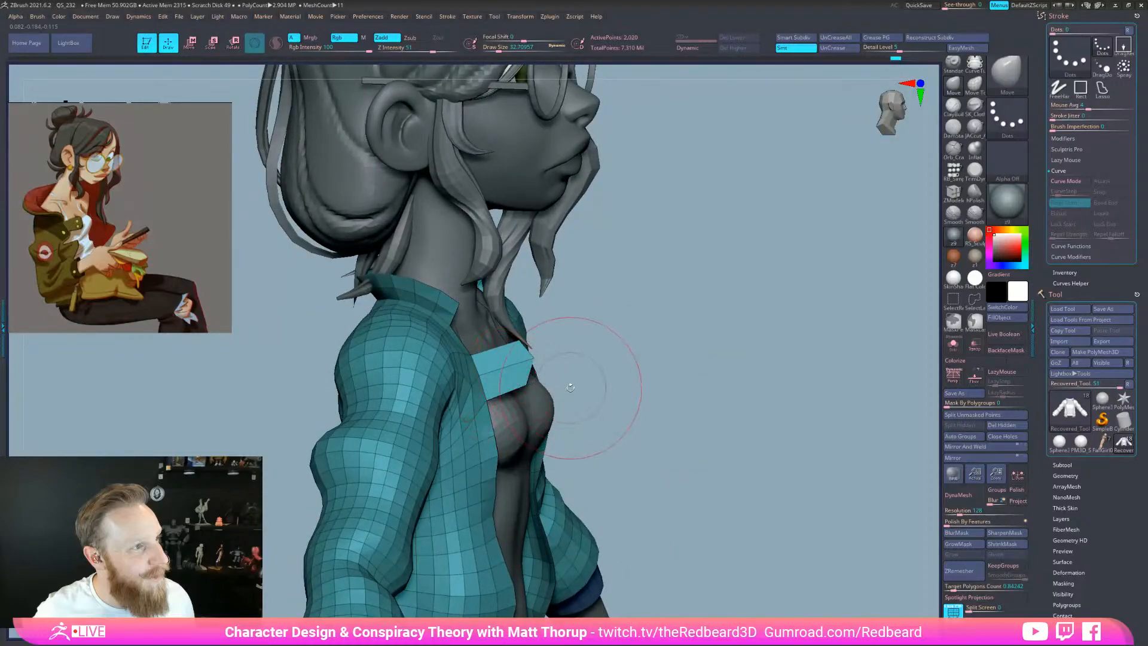
{"action": "key", "text": "b"}
{"action": "key", "text": "z"}
{"action": "key", "text": "m"}
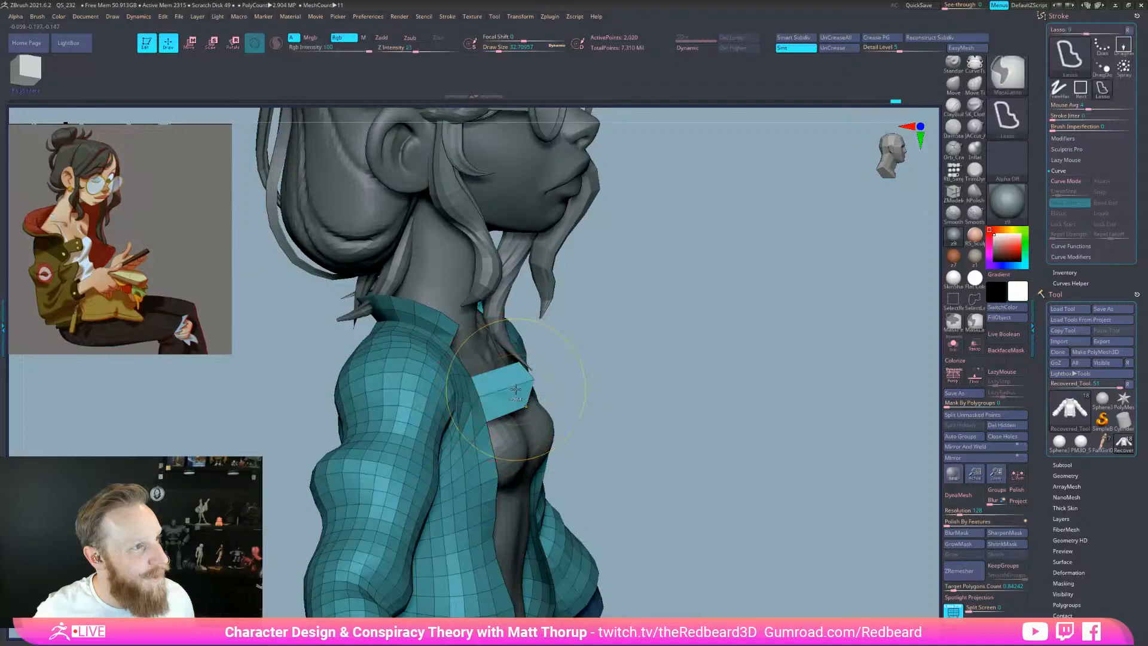
{"action": "key", "text": "space"}
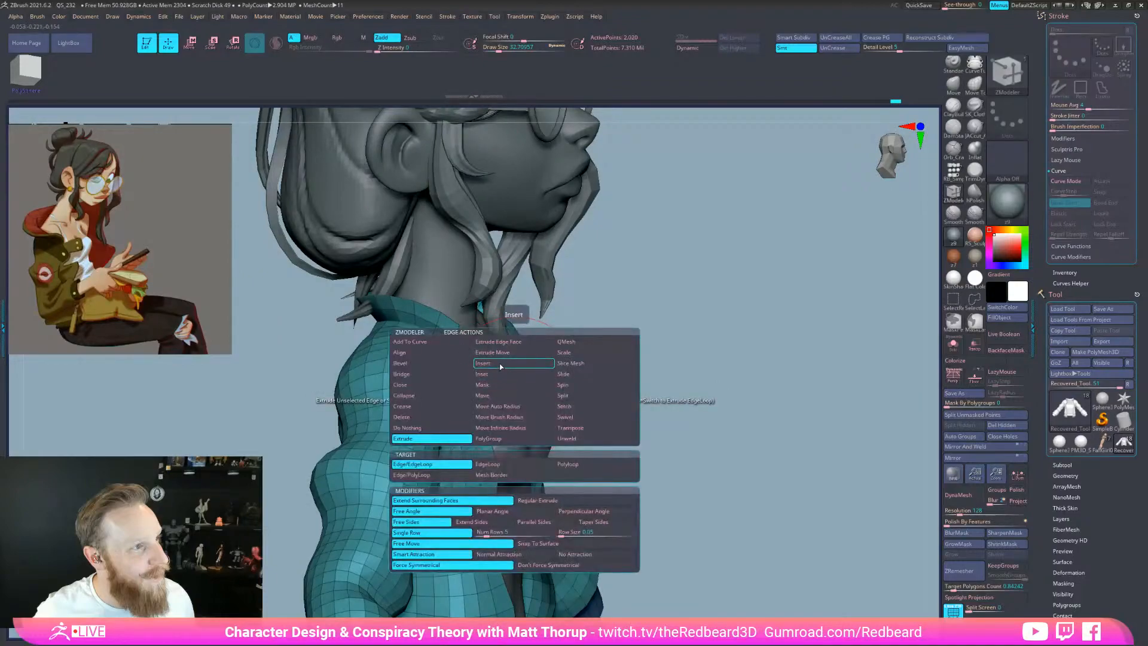
{"action": "left_click", "coordinate": [501, 367]}
{"action": "key", "text": "b"}
{"action": "key", "text": "m"}
{"action": "key", "text": "v"}
{"action": "key", "text": "s"}
{"action": "left_click_drag", "start_coordinate": [512, 390], "coordinate": [516, 389]}
{"action": "key", "text": "s"}
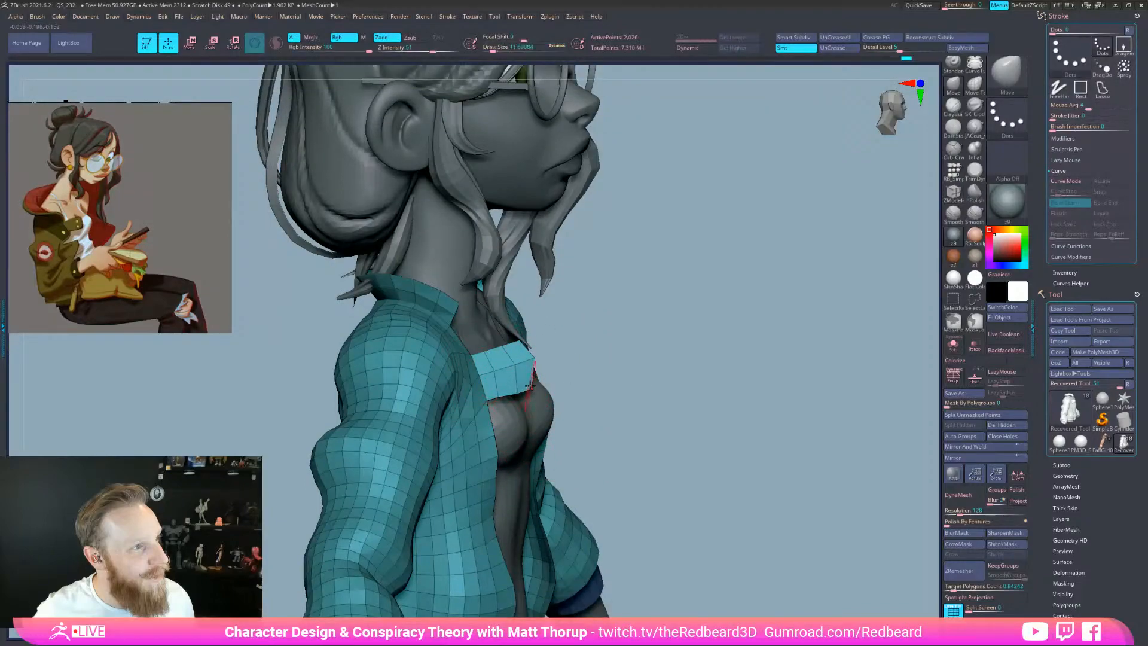
Solo the jacket and Ctrl-lasso mask the protruding flap
{"action": "left_click_drag", "start_coordinate": [587, 341], "coordinate": [652, 363]}
{"action": "left_click", "coordinate": [953, 345]}
{"action": "mouse_move", "coordinate": [736, 400]}
{"action": "left_mouse_down"}
{"action": "mouse_move", "coordinate": [704, 429]}
{"action": "mouse_move", "coordinate": [655, 388]}
{"action": "mouse_move", "coordinate": [664, 419]}
{"action": "left_mouse_up"}
{"action": "mouse_move", "coordinate": [606, 306]}
{"action": "left_mouse_down", "text": "ctrl"}
{"action": "mouse_move", "coordinate": [479, 361]}
{"action": "mouse_move", "coordinate": [591, 463]}
{"action": "left_mouse_up", "text": "ctrl"}
{"action": "left_click_drag", "start_coordinate": [683, 453], "coordinate": [641, 463]}
Invert the mask and rotate the chest flap with the Transpose gizmo into an angled tab
{"action": "left_click_drag", "start_coordinate": [474, 361], "coordinate": [604, 347], "text": "ctrl"}
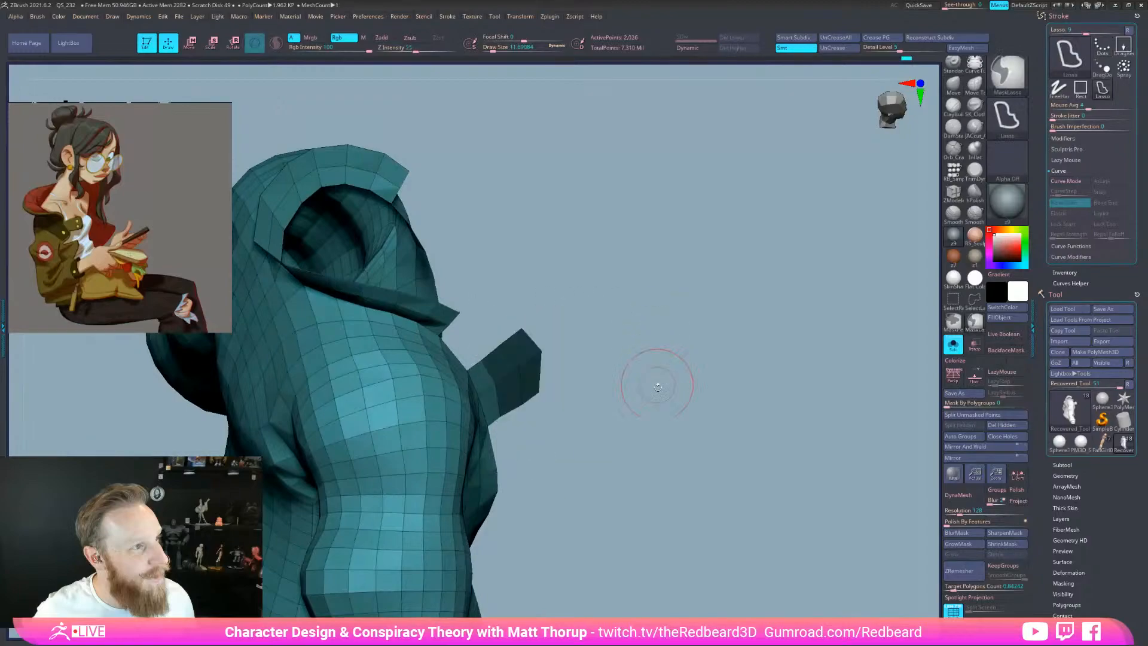
{"action": "left_click", "coordinate": [674, 461], "text": "ctrl"}
{"action": "left_click_drag", "start_coordinate": [676, 462], "coordinate": [716, 520]}
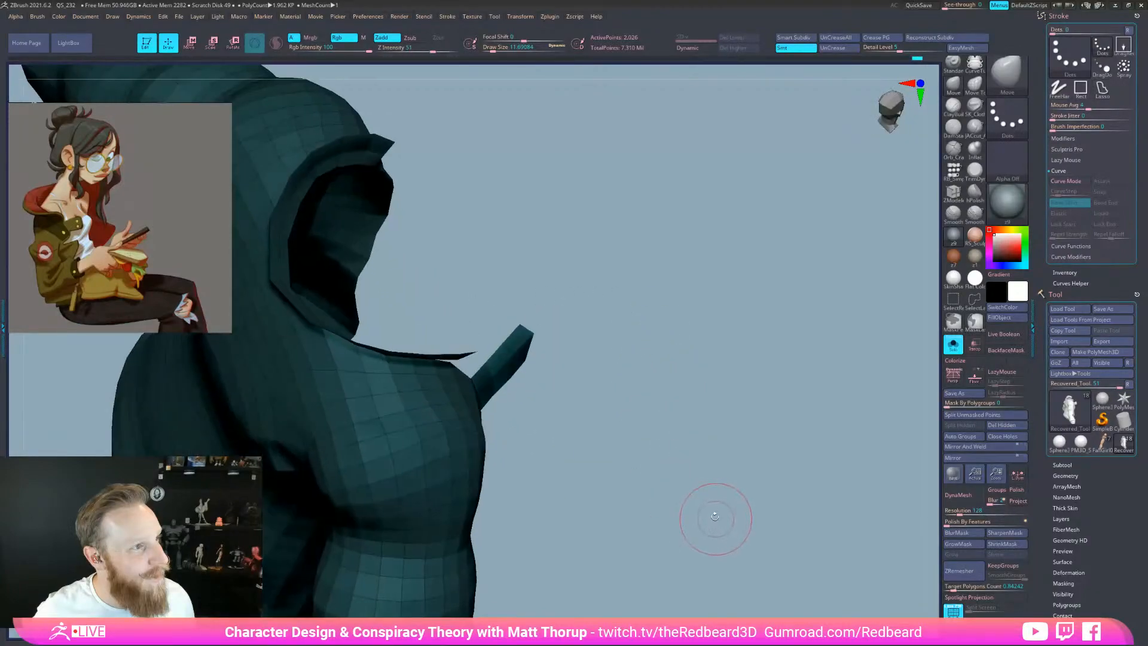
{"action": "key", "text": "e"}
{"action": "left_click", "coordinate": [485, 386]}
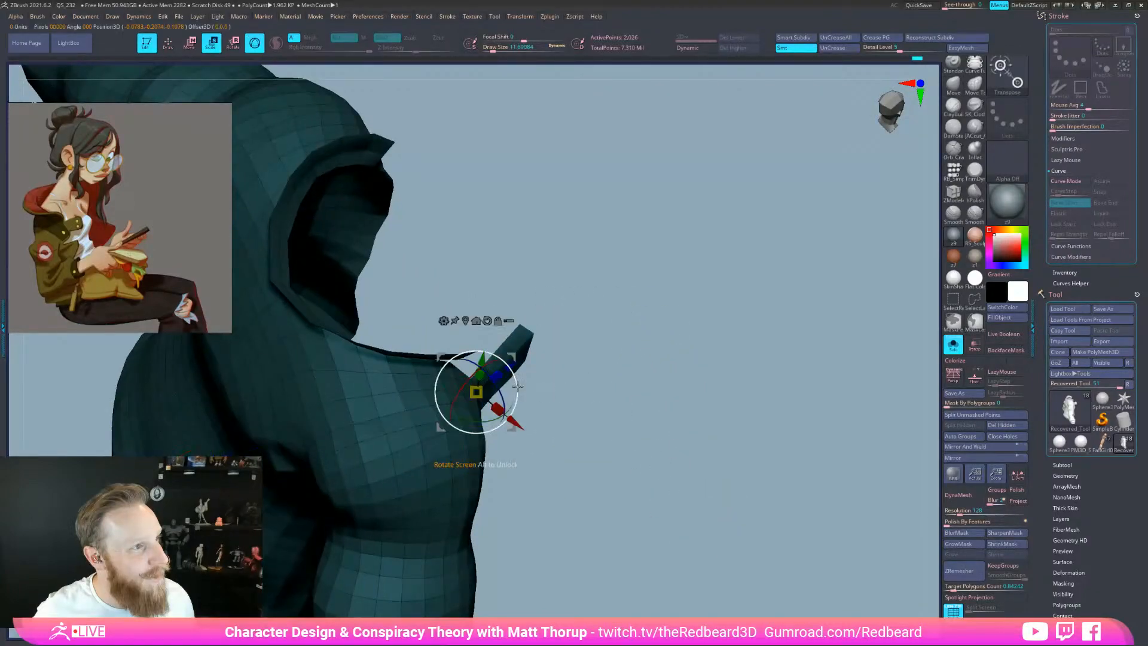
{"action": "left_click_drag", "start_coordinate": [555, 404], "coordinate": [514, 413]}
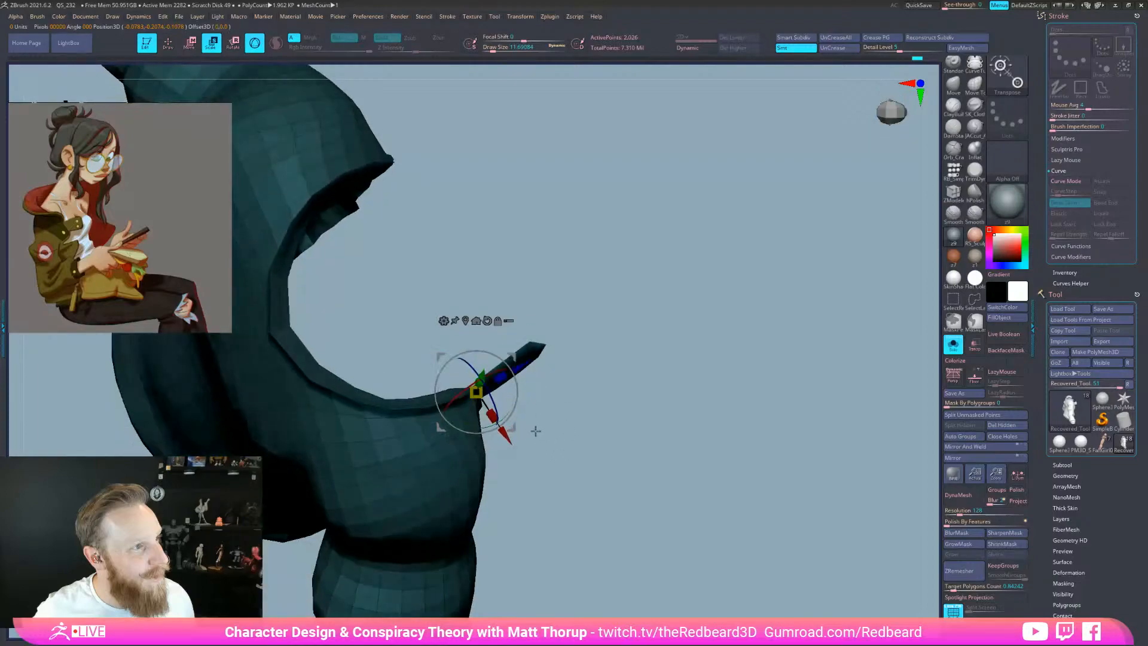
{"action": "left_click_drag", "start_coordinate": [568, 383], "coordinate": [532, 402]}
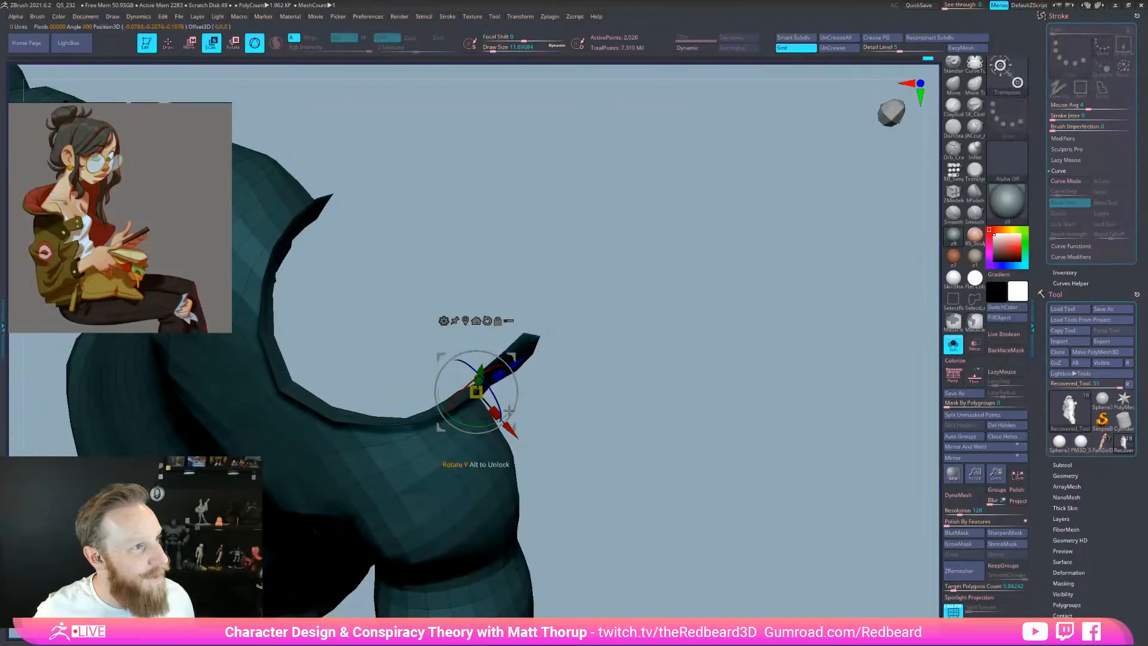
Clear the mask and turn Solo off to show the whole character
{"action": "key", "text": "q"}
{"action": "mouse_move", "coordinate": [643, 447]}
{"action": "left_mouse_down", "text": "ctrl"}
{"action": "mouse_move", "coordinate": [684, 474]}
{"action": "mouse_move", "coordinate": [753, 407]}
{"action": "mouse_move", "coordinate": [550, 425]}
{"action": "mouse_move", "coordinate": [792, 397]}
{"action": "mouse_move", "coordinate": [819, 418]}
{"action": "mouse_move", "coordinate": [742, 428]}
{"action": "left_mouse_up", "text": "ctrl"}
{"action": "left_click", "coordinate": [953, 345]}
{"action": "mouse_move", "coordinate": [741, 428]}
{"action": "left_mouse_down"}
{"action": "mouse_move", "coordinate": [789, 458]}
{"action": "mouse_move", "coordinate": [751, 551]}
{"action": "mouse_move", "coordinate": [639, 583]}
{"action": "mouse_move", "coordinate": [626, 576]}
{"action": "mouse_move", "coordinate": [685, 548]}
{"action": "left_mouse_up"}
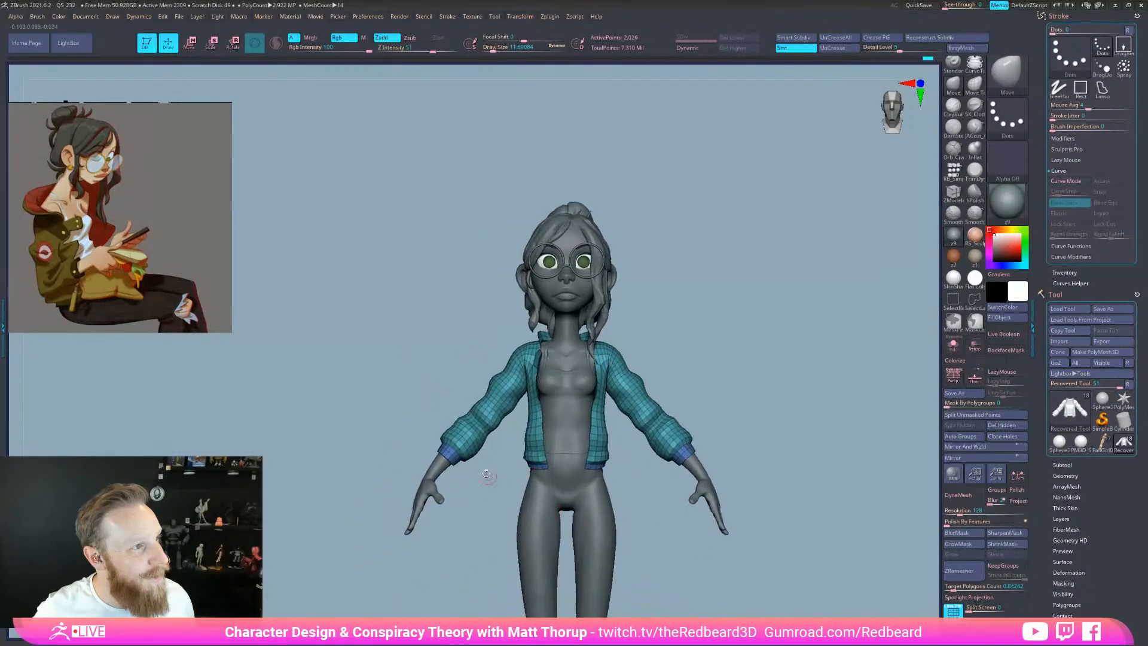
{"action": "left_click", "coordinate": [452, 456], "text": "ctrl+shift"}
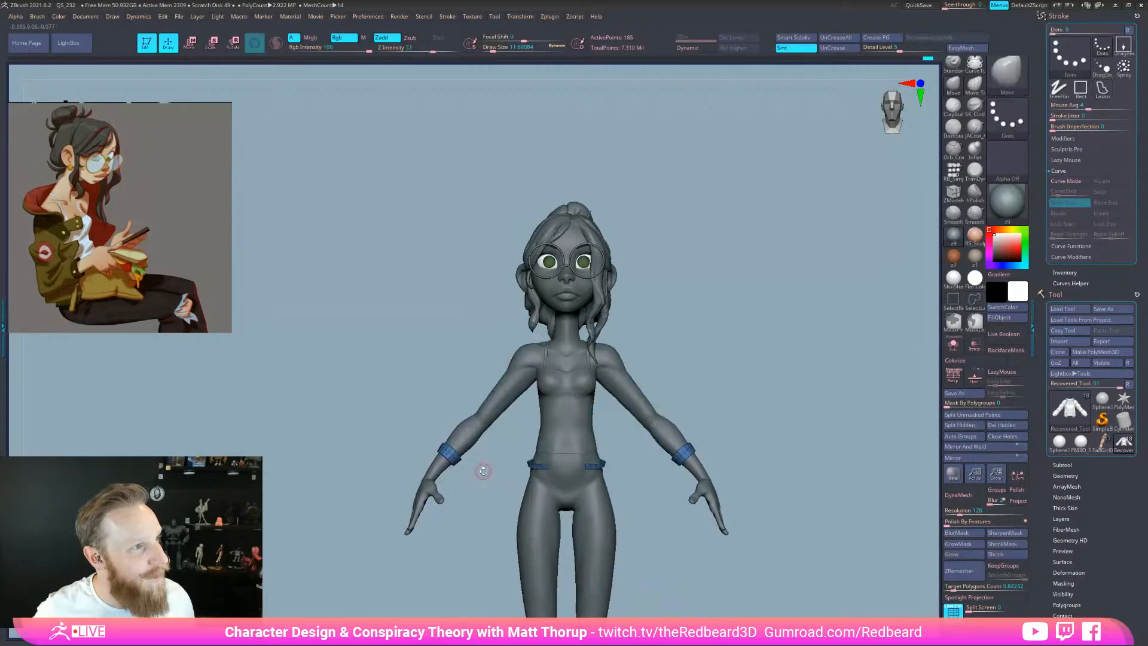
{"action": "key", "text": "XF86AudioLowerVolume"}
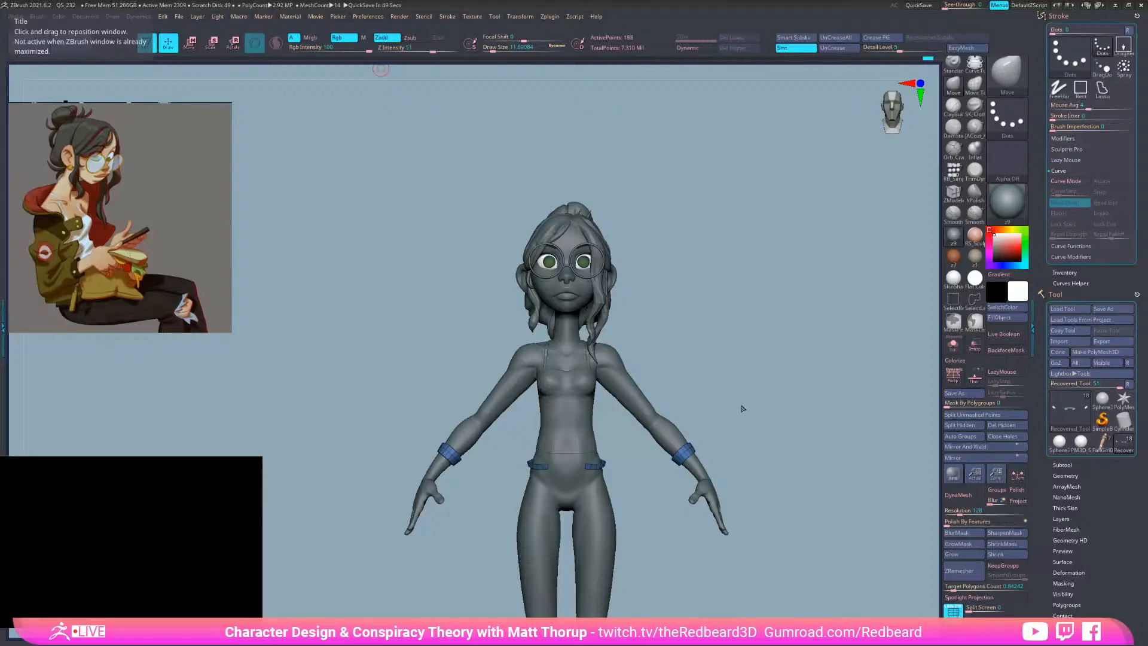
{"action": "mouse_move", "coordinate": [751, 461]}
{"action": "left_mouse_down"}
{"action": "mouse_move", "coordinate": [769, 471]}
{"action": "mouse_move", "coordinate": [745, 553]}
{"action": "mouse_move", "coordinate": [687, 556]}
{"action": "left_mouse_up"}
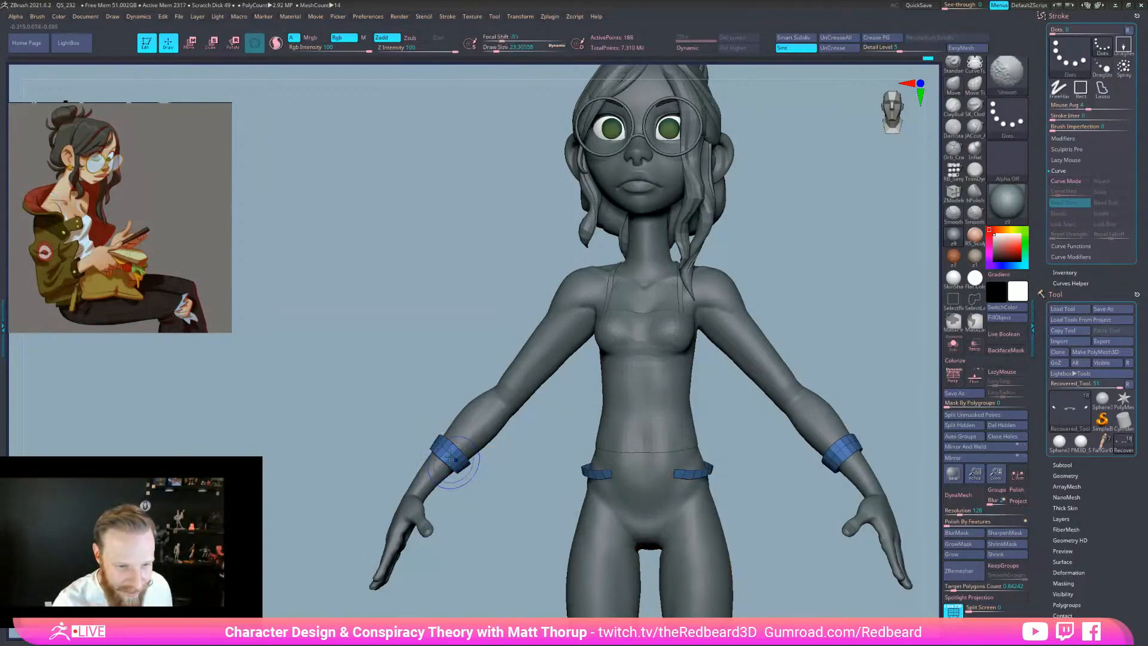
{"action": "left_click_drag", "start_coordinate": [484, 500], "coordinate": [501, 497]}
{"action": "mouse_move", "coordinate": [390, 441]}
{"action": "left_mouse_down"}
{"action": "mouse_move", "coordinate": [446, 472]}
{"action": "mouse_move", "coordinate": [404, 444]}
{"action": "left_mouse_up"}
{"action": "left_click_drag", "start_coordinate": [476, 403], "coordinate": [541, 472]}
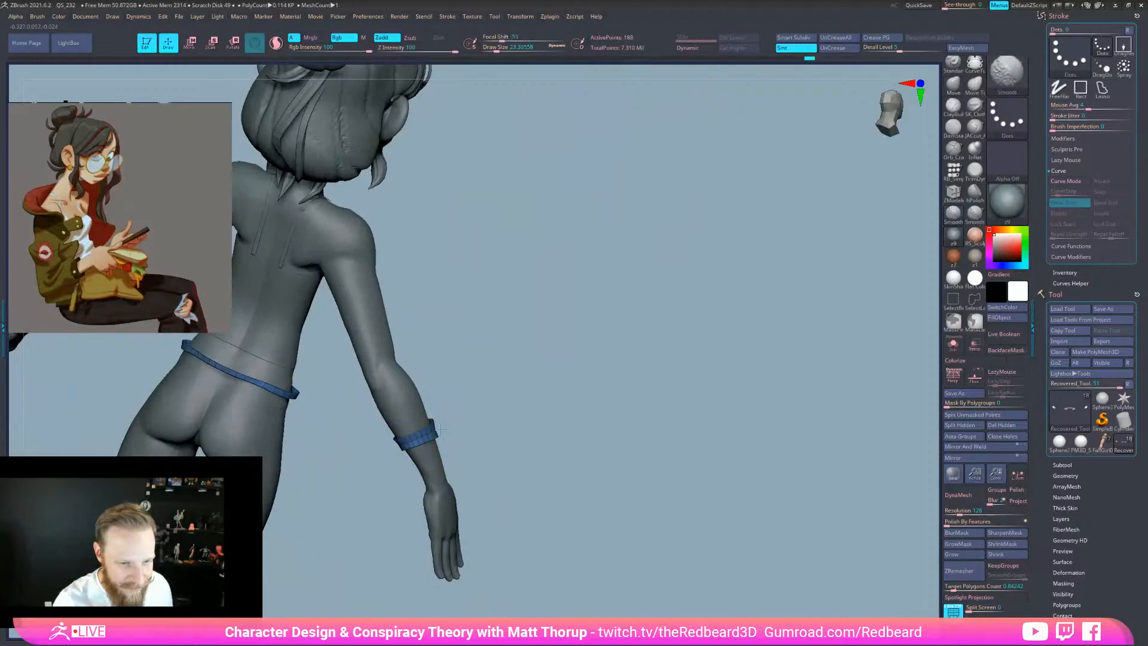
{"action": "left_click_drag", "start_coordinate": [598, 497], "coordinate": [671, 555]}
{"action": "left_click", "coordinate": [743, 554], "text": "ctrl+shift"}
{"action": "left_click_drag", "start_coordinate": [741, 571], "coordinate": [704, 574]}
{"action": "right_click", "coordinate": [703, 576]}
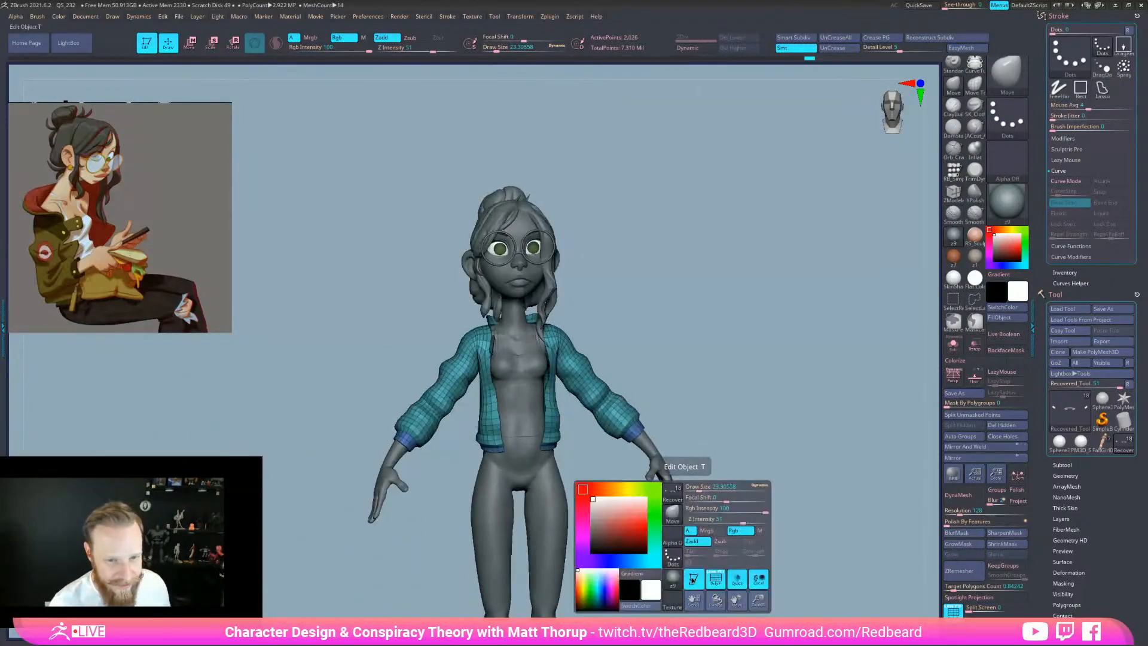
{"action": "left_click", "coordinate": [695, 578]}
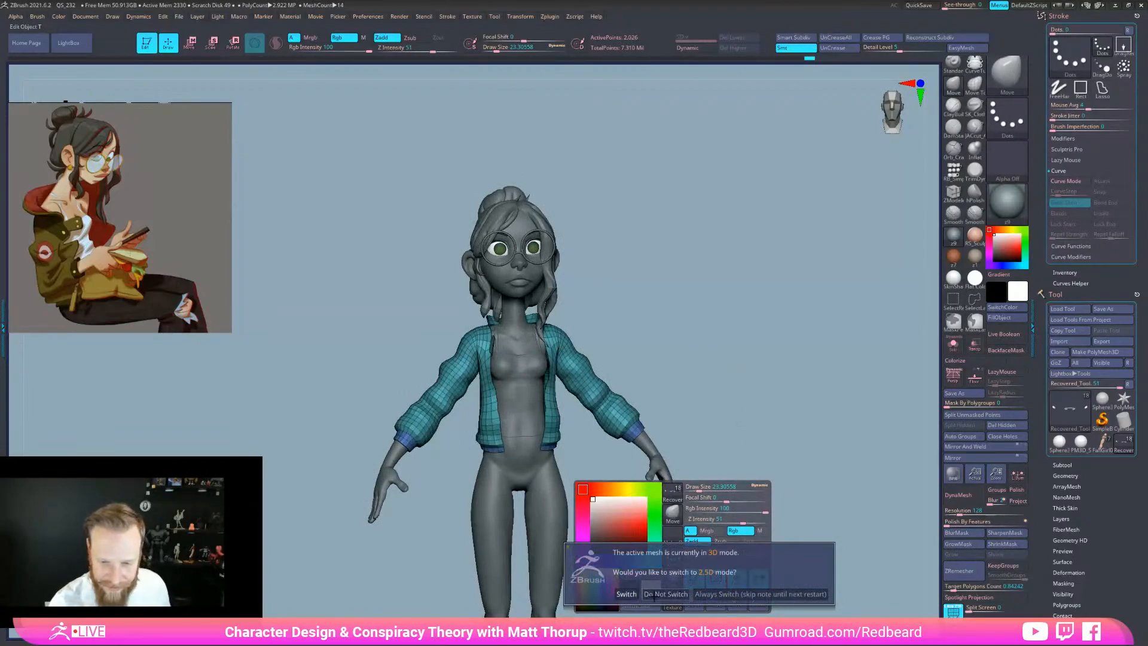
{"action": "left_click", "coordinate": [662, 594]}
{"action": "left_click_drag", "start_coordinate": [679, 356], "coordinate": [761, 328], "text": "alt"}
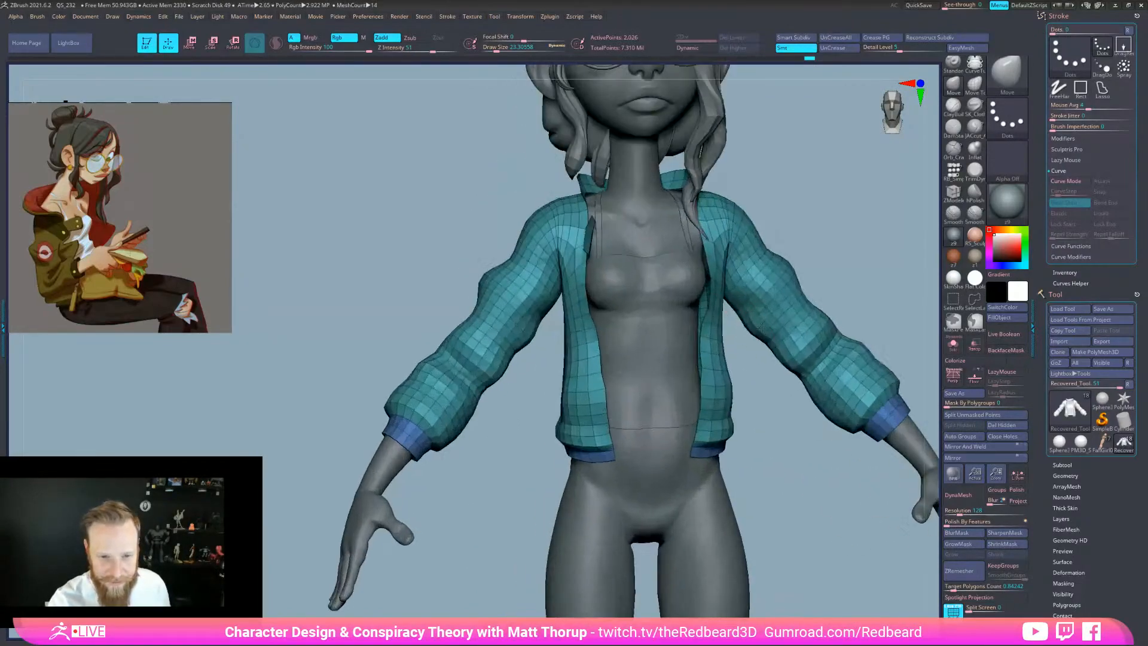
Select the Extract1 tube top, enlarge the Move brush, and drag the top's upper edge down
{"action": "left_click", "coordinate": [648, 313], "text": "alt"}
{"action": "mouse_move", "coordinate": [756, 423]}
{"action": "left_mouse_down", "text": "alt"}
{"action": "mouse_move", "coordinate": [758, 498]}
{"action": "mouse_move", "coordinate": [776, 457]}
{"action": "left_mouse_up", "text": "alt"}
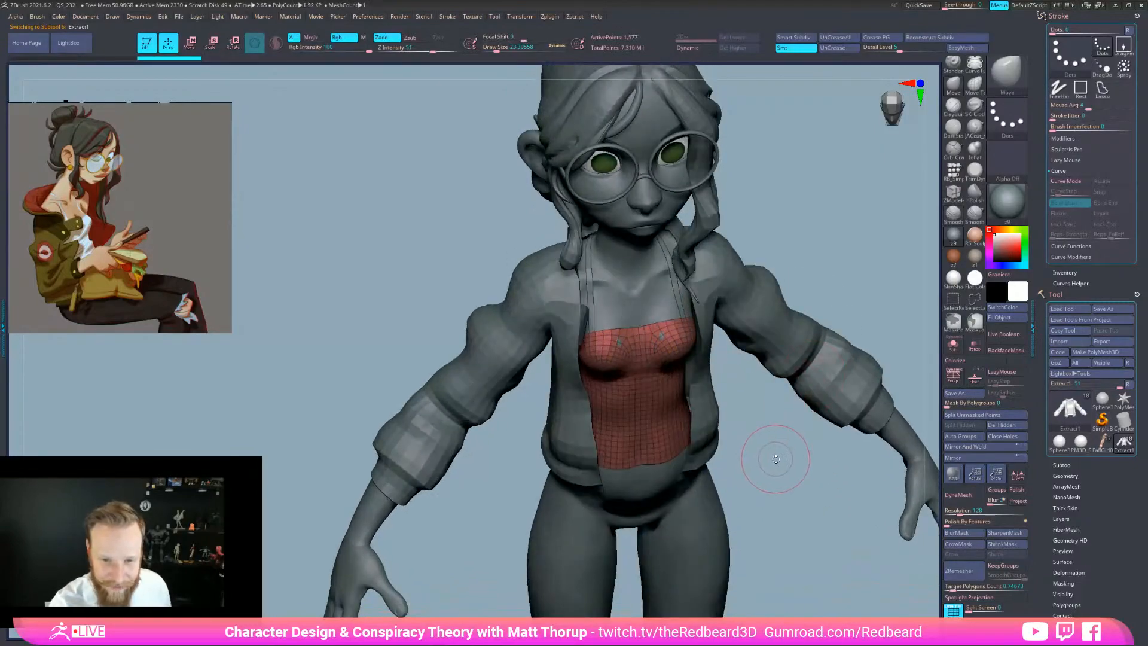
{"action": "key", "text": "s"}
{"action": "left_click", "coordinate": [626, 343]}
{"action": "mouse_move", "coordinate": [724, 362]}
{"action": "left_mouse_down"}
{"action": "mouse_move", "coordinate": [742, 397]}
{"action": "mouse_move", "coordinate": [702, 410]}
{"action": "mouse_move", "coordinate": [718, 461]}
{"action": "left_mouse_up"}
{"action": "key", "text": "space"}
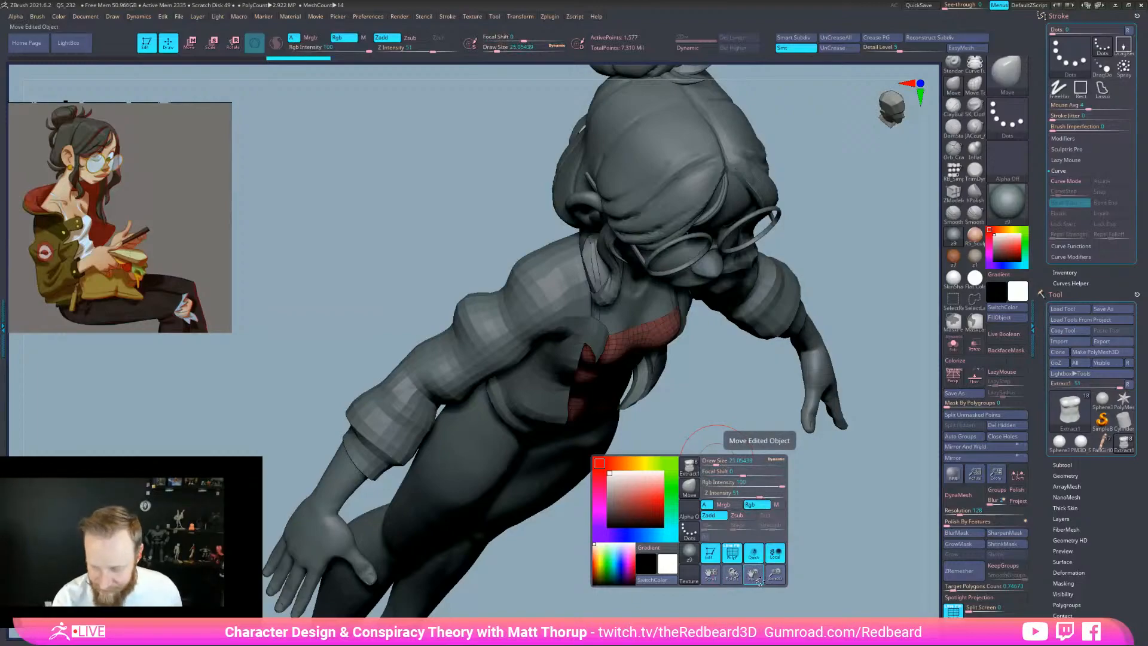
{"action": "left_click_drag", "start_coordinate": [831, 505], "coordinate": [789, 533]}
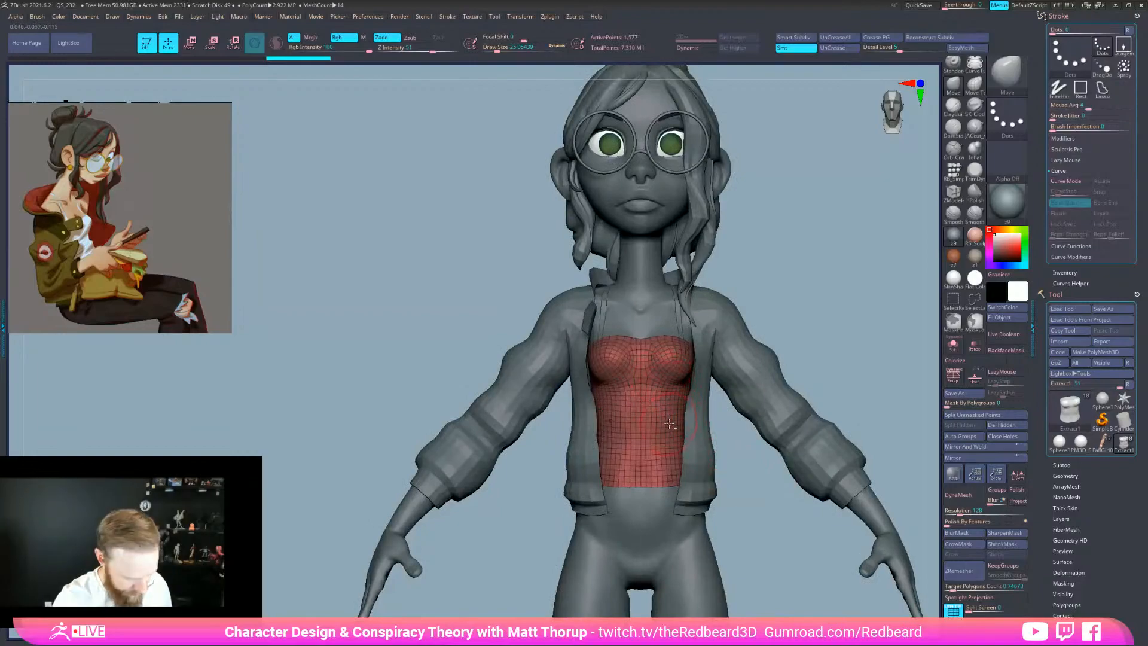
{"action": "key", "text": "]"}
{"action": "left_click_drag", "start_coordinate": [620, 336], "coordinate": [595, 343]}
{"action": "key", "text": "["}
{"action": "left_click_drag", "start_coordinate": [763, 469], "coordinate": [714, 507]}
{"action": "key", "text": "shift+f"}
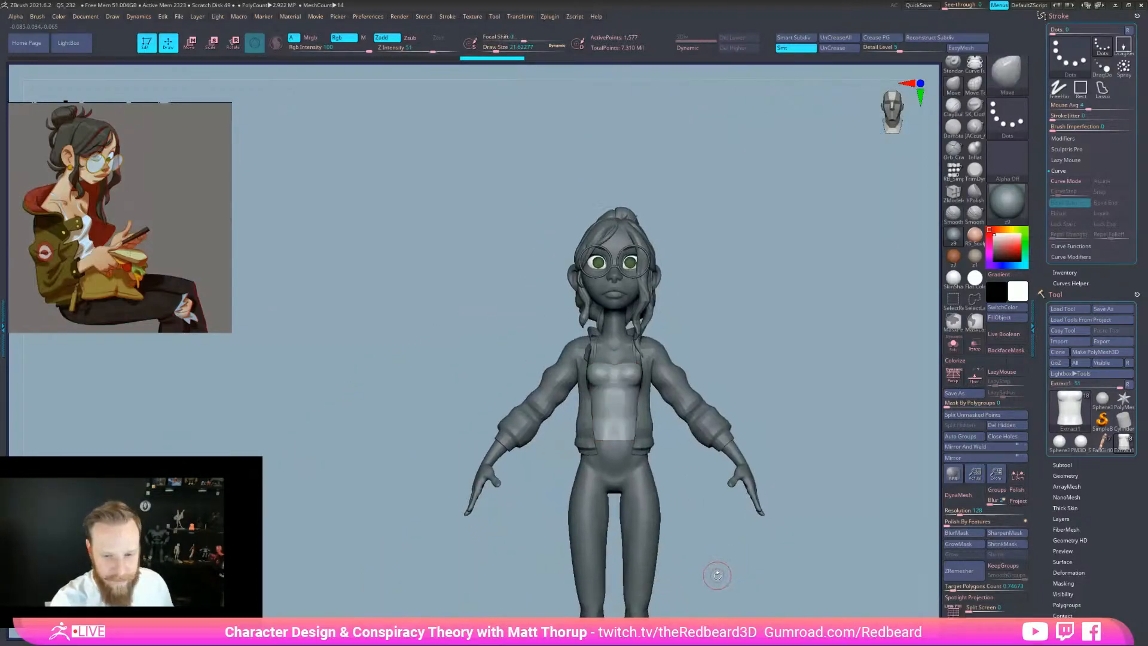
{"action": "left_click_drag", "start_coordinate": [770, 577], "coordinate": [812, 583]}
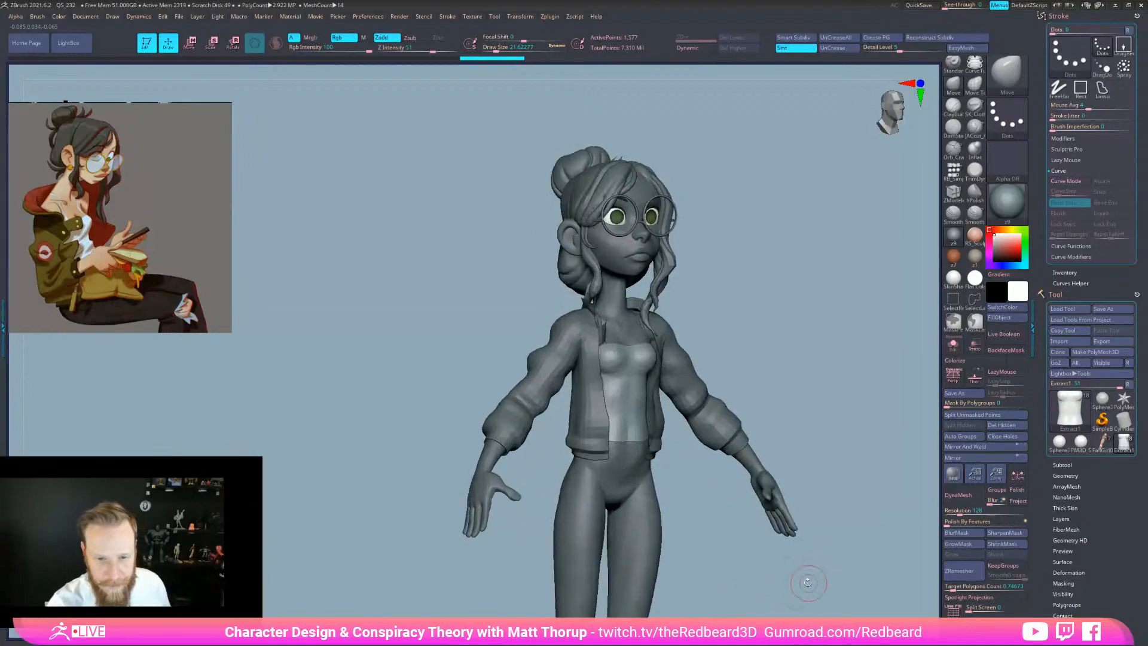
{"action": "key", "text": "s"}
{"action": "left_click_drag", "start_coordinate": [715, 427], "coordinate": [724, 427]}
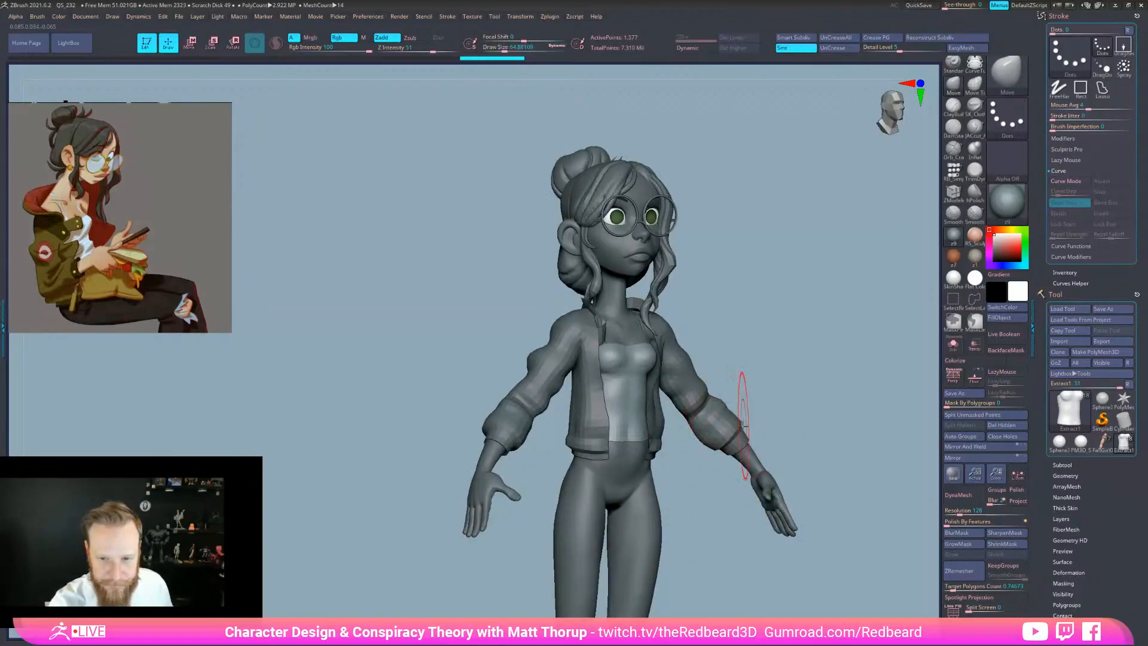
{"action": "left_click", "coordinate": [740, 428], "text": "alt"}
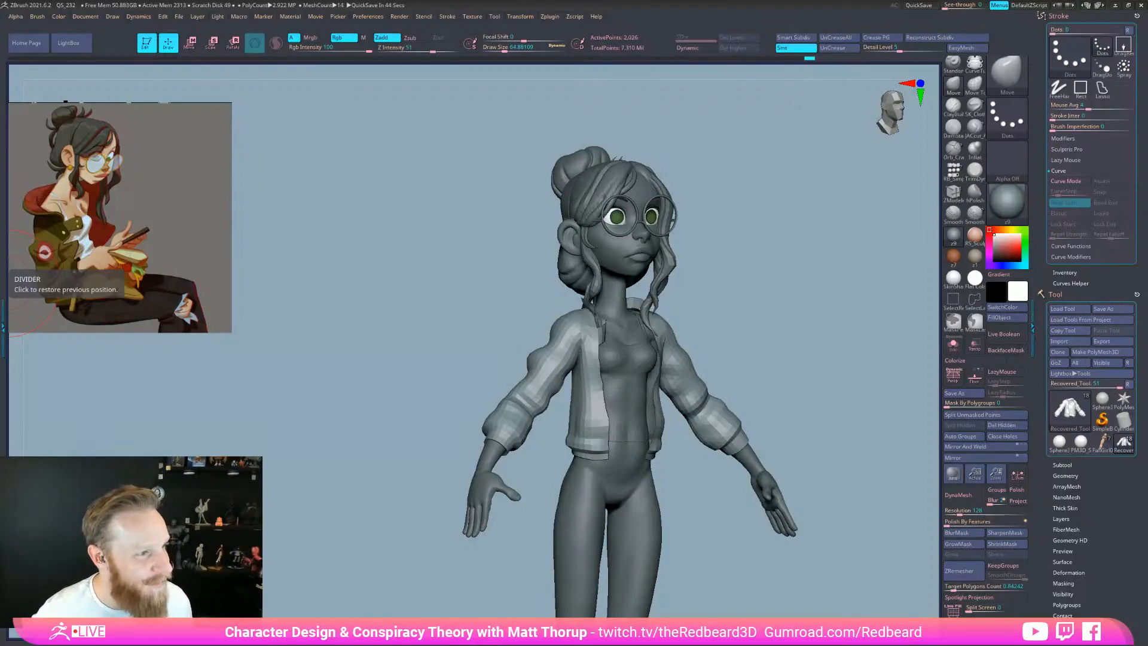
{"action": "left_click_drag", "start_coordinate": [725, 558], "coordinate": [748, 571]}
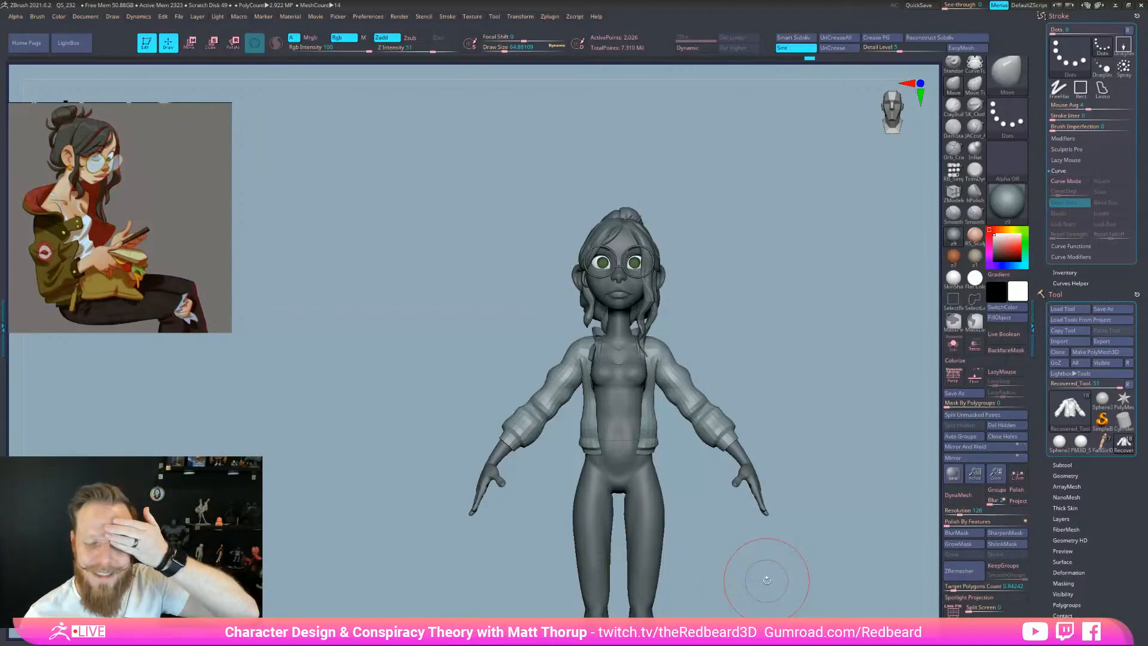
{"action": "mouse_move", "coordinate": [767, 580]}
{"action": "left_mouse_down"}
{"action": "mouse_move", "coordinate": [807, 581]}
{"action": "mouse_move", "coordinate": [741, 579]}
{"action": "mouse_move", "coordinate": [759, 547]}
{"action": "left_mouse_up"}
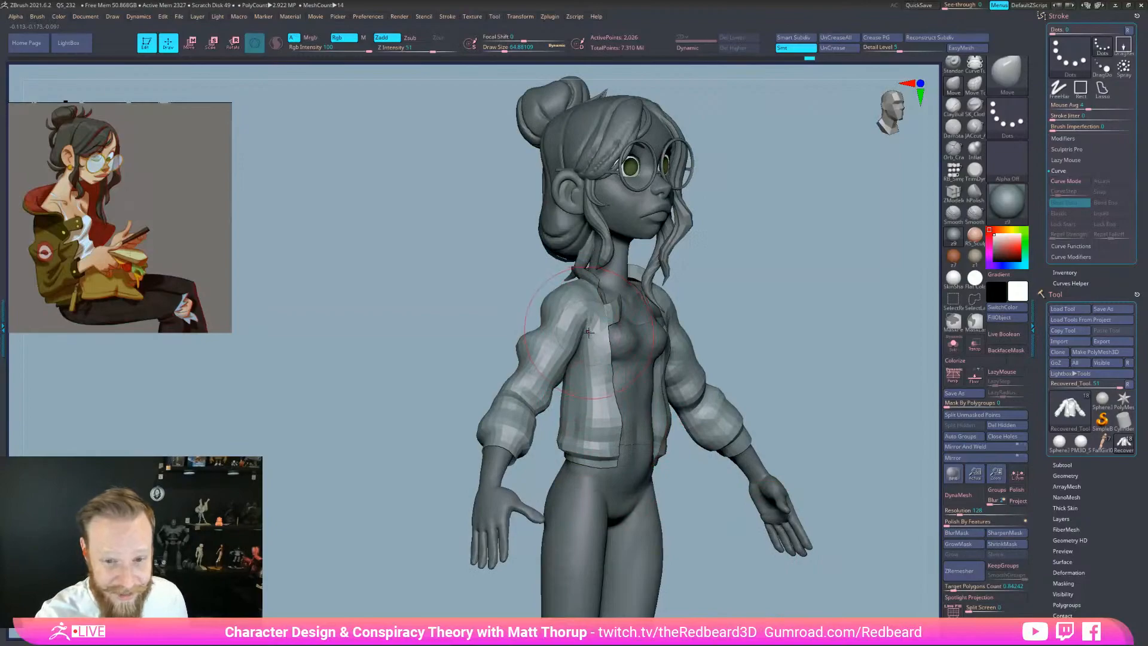
{"action": "key", "text": "s"}
{"action": "left_click_drag", "start_coordinate": [588, 333], "coordinate": [585, 333]}
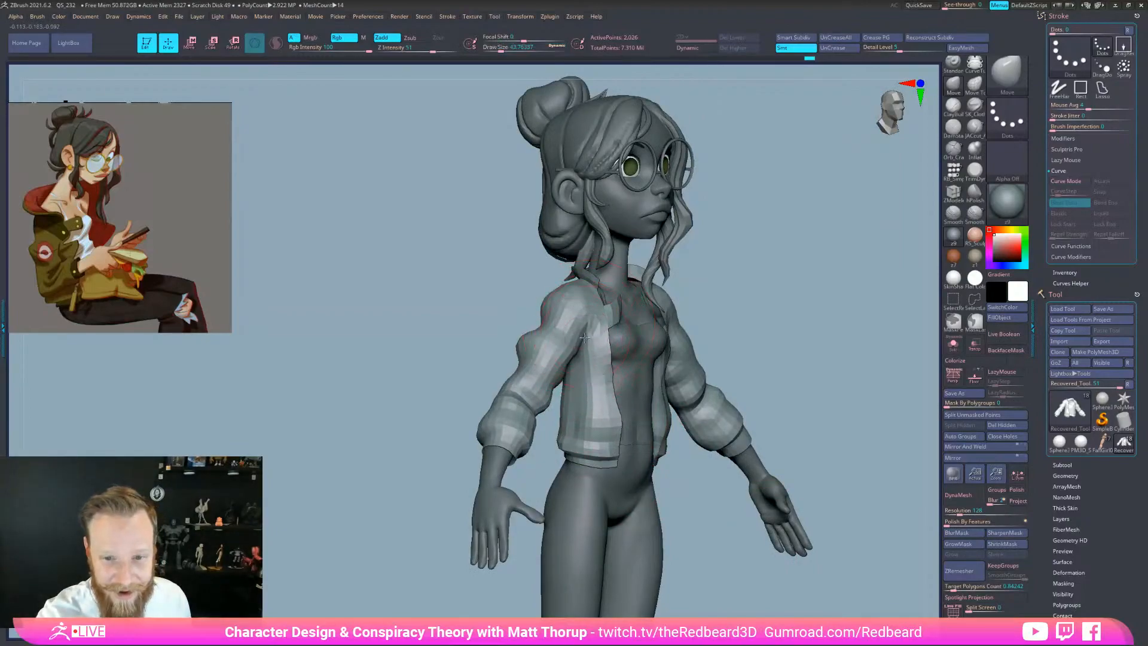
{"action": "left_click_drag", "start_coordinate": [693, 302], "coordinate": [712, 296]}
{"action": "left_click_drag", "start_coordinate": [538, 446], "coordinate": [631, 435]}
{"action": "key", "text": "ctrl+z"}
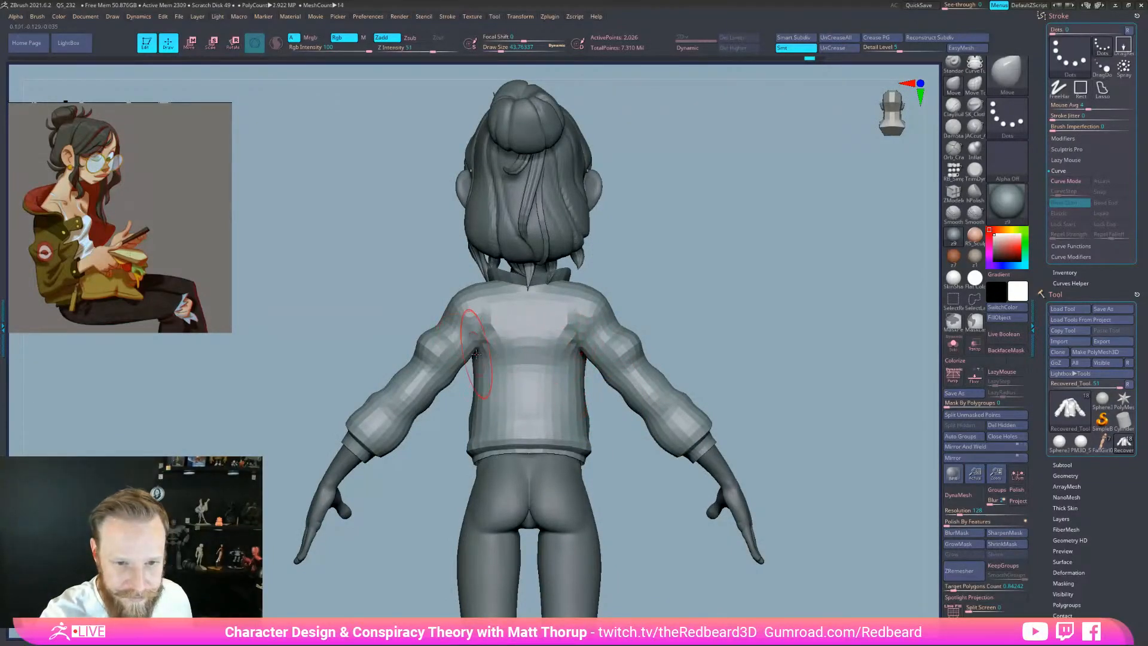
{"action": "left_click_drag", "start_coordinate": [436, 448], "coordinate": [518, 429]}
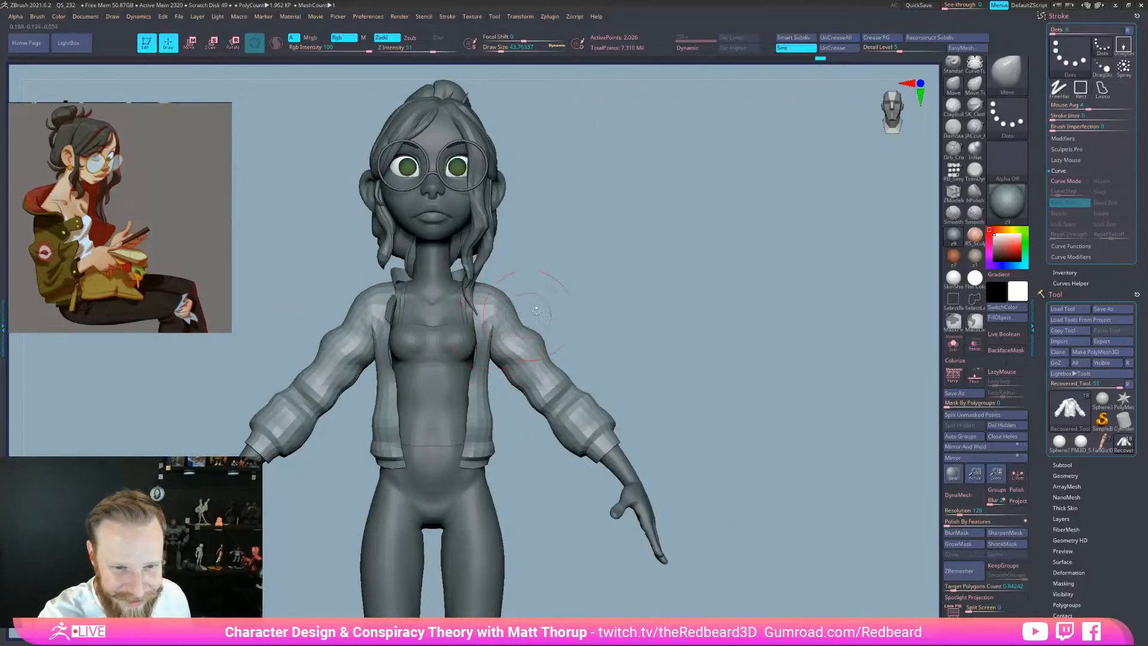
{"action": "key", "text": "s"}
{"action": "left_click_drag", "start_coordinate": [494, 338], "coordinate": [489, 339]}
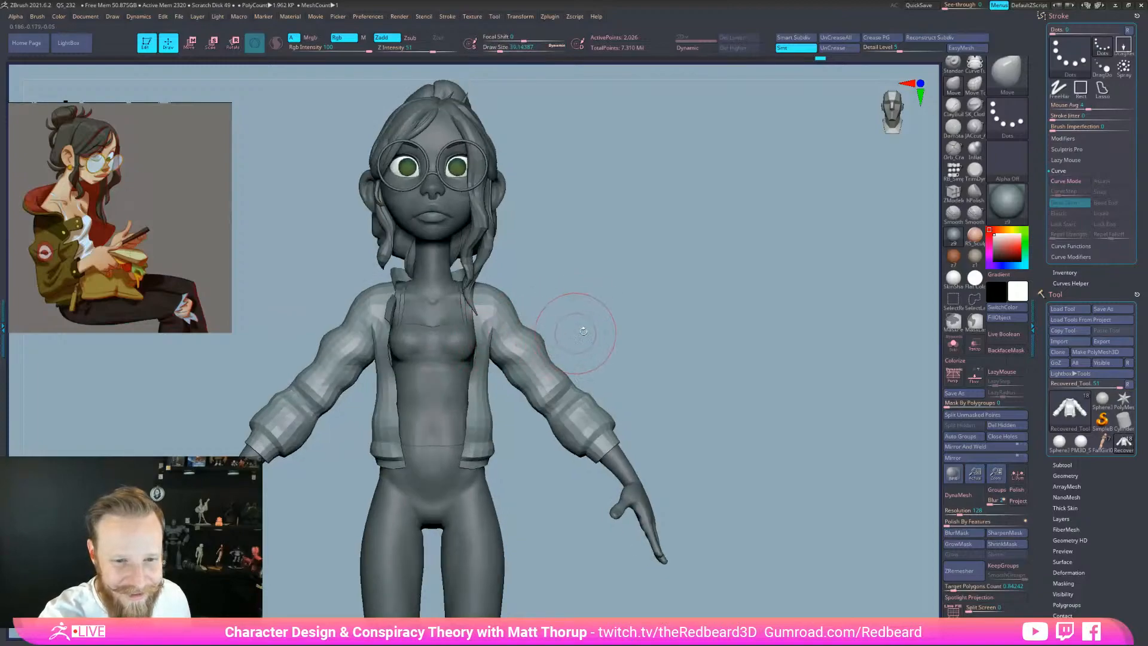
{"action": "right_click_drag", "start_coordinate": [751, 494], "coordinate": [687, 555], "text": "ctrl"}
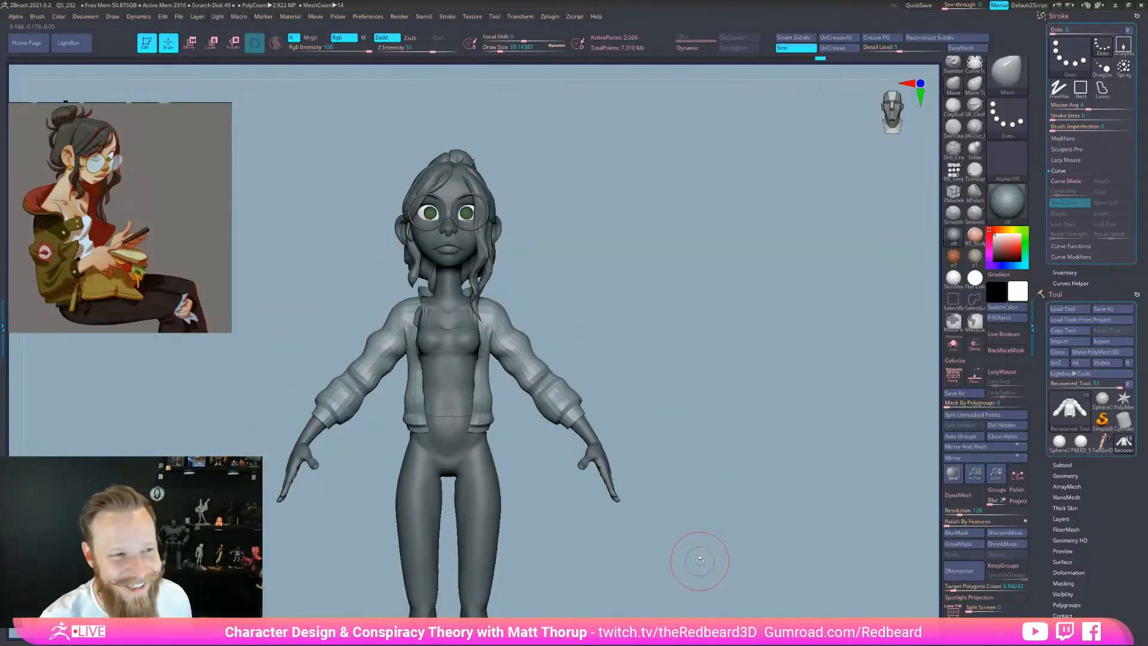
{"action": "key", "text": "space"}
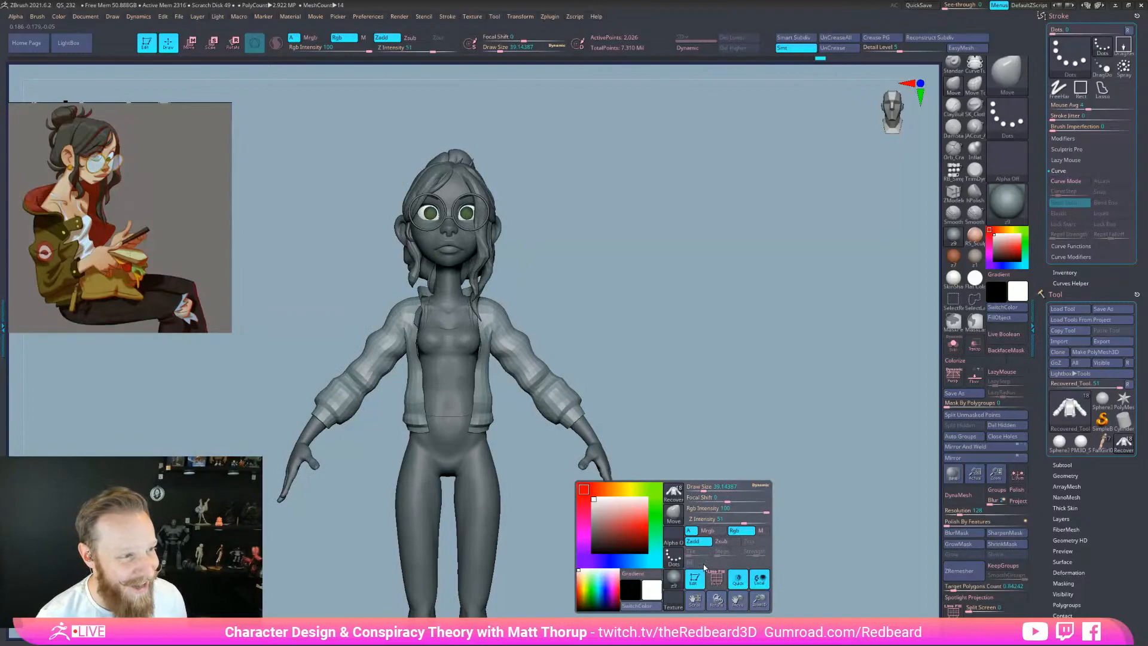
{"action": "right_click_drag", "start_coordinate": [715, 379], "coordinate": [771, 358]}
{"action": "mouse_move", "coordinate": [772, 357]}
{"action": "right_mouse_down"}
{"action": "mouse_move", "coordinate": [760, 370]}
{"action": "mouse_move", "coordinate": [419, 430]}
{"action": "right_mouse_up"}
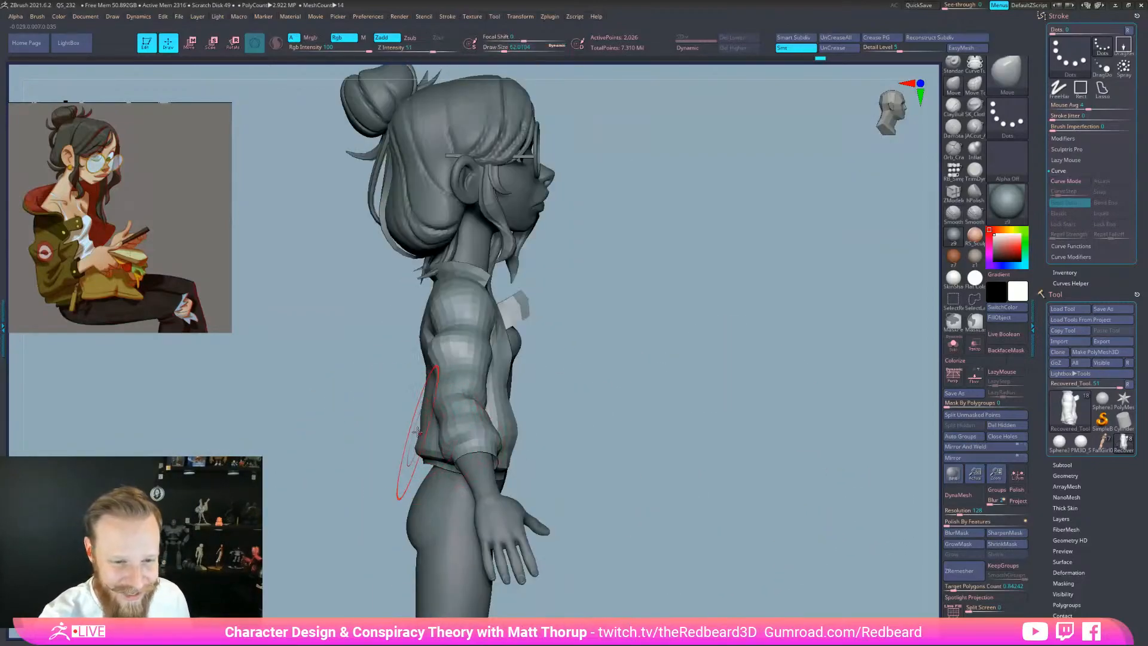
{"action": "mouse_move", "coordinate": [550, 418]}
{"action": "right_mouse_down"}
{"action": "mouse_move", "coordinate": [487, 431]}
{"action": "mouse_move", "coordinate": [550, 493]}
{"action": "mouse_move", "coordinate": [687, 504]}
{"action": "mouse_move", "coordinate": [720, 520]}
{"action": "mouse_move", "coordinate": [607, 486]}
{"action": "mouse_move", "coordinate": [610, 515]}
{"action": "right_mouse_up"}
{"action": "key", "text": "s"}
{"action": "left_click_drag", "start_coordinate": [585, 414], "coordinate": [573, 429]}
{"action": "key", "text": "s"}
{"action": "mouse_move", "coordinate": [589, 424]}
{"action": "right_mouse_down"}
{"action": "mouse_move", "coordinate": [581, 432]}
{"action": "mouse_move", "coordinate": [786, 394]}
{"action": "mouse_move", "coordinate": [710, 414]}
{"action": "right_mouse_up"}
{"action": "right_click_drag", "start_coordinate": [605, 538], "coordinate": [730, 461]}
{"action": "left_click", "coordinate": [560, 528], "text": "alt"}
{"action": "key", "text": "shift+f"}
{"action": "key", "text": "shift+f"}
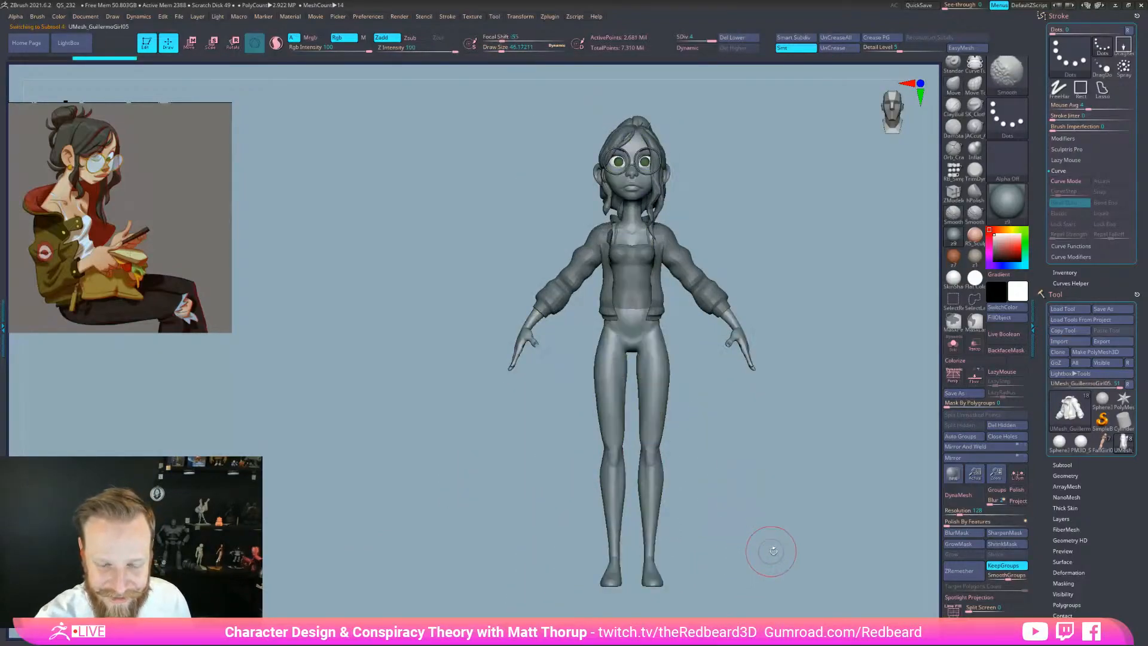
Solo the body, hide the arms with SelectLasso, and mask the hips and legs
{"action": "right_click_drag", "start_coordinate": [764, 551], "coordinate": [738, 541], "text": "shift"}
{"action": "left_click", "coordinate": [954, 345]}
{"action": "mouse_move", "coordinate": [758, 438]}
{"action": "right_mouse_down"}
{"action": "mouse_move", "coordinate": [812, 448]}
{"action": "mouse_move", "coordinate": [792, 471]}
{"action": "mouse_move", "coordinate": [738, 477]}
{"action": "mouse_move", "coordinate": [753, 546]}
{"action": "mouse_move", "coordinate": [774, 543]}
{"action": "mouse_move", "coordinate": [715, 470]}
{"action": "right_mouse_up"}
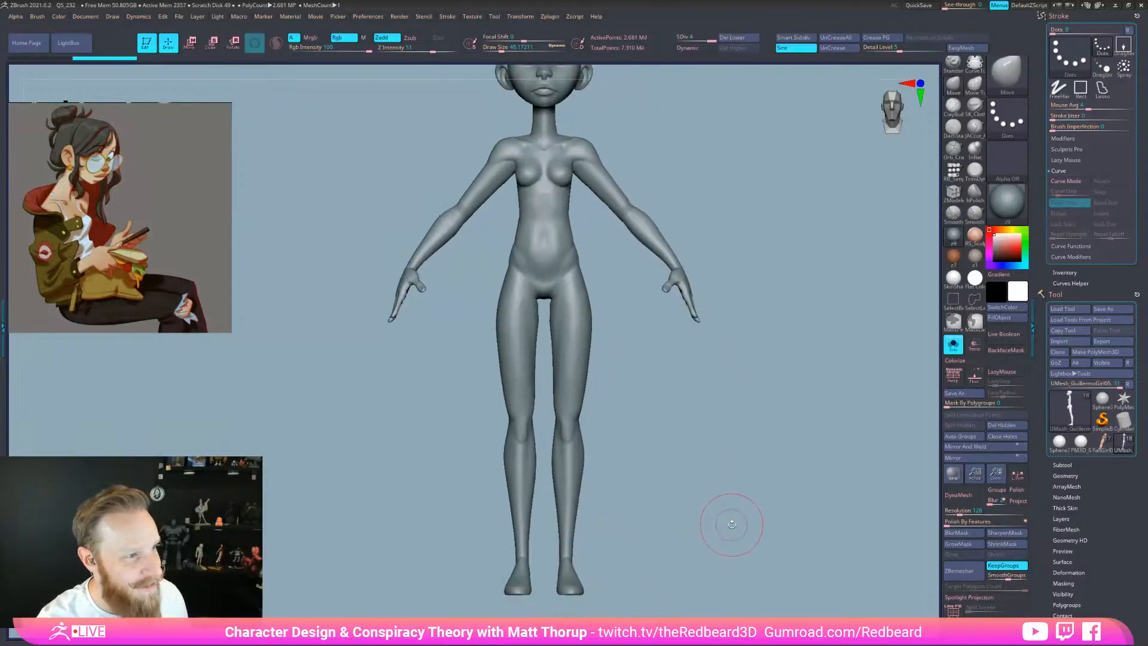
{"action": "key", "text": "ctrl+shift"}
{"action": "mouse_move", "coordinate": [740, 182]}
{"action": "left_mouse_down", "text": "ctrl+shift"}
{"action": "mouse_move", "coordinate": [586, 269]}
{"action": "mouse_move", "coordinate": [783, 548]}
{"action": "mouse_move", "coordinate": [794, 505]}
{"action": "mouse_move", "coordinate": [709, 480]}
{"action": "left_mouse_up", "text": "ctrl+shift"}
{"action": "key", "text": "ctrl"}
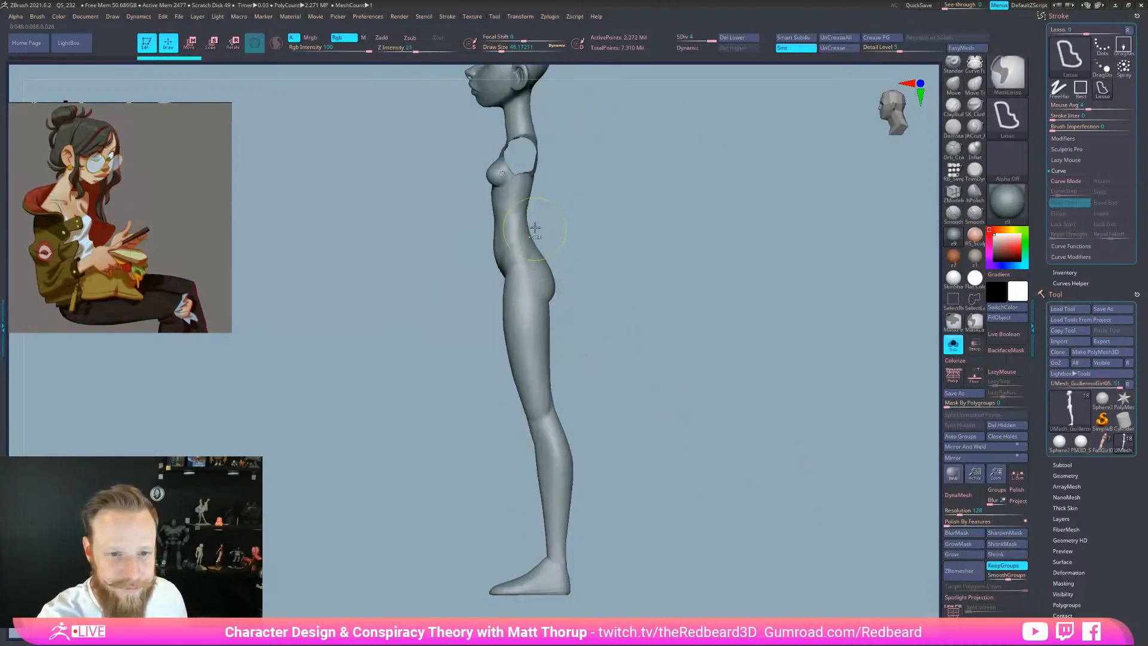
{"action": "mouse_move", "coordinate": [575, 217]}
{"action": "left_mouse_down", "text": "ctrl"}
{"action": "mouse_move", "coordinate": [446, 281]}
{"action": "mouse_move", "coordinate": [484, 565]}
{"action": "mouse_move", "coordinate": [539, 543]}
{"action": "mouse_move", "coordinate": [642, 359]}
{"action": "mouse_move", "coordinate": [598, 222]}
{"action": "left_mouse_up", "text": "ctrl"}
{"action": "mouse_move", "coordinate": [743, 527]}
{"action": "left_mouse_down", "text": "shift"}
{"action": "mouse_move", "coordinate": [712, 558]}
{"action": "mouse_move", "coordinate": [758, 552]}
{"action": "left_mouse_up", "text": "shift"}
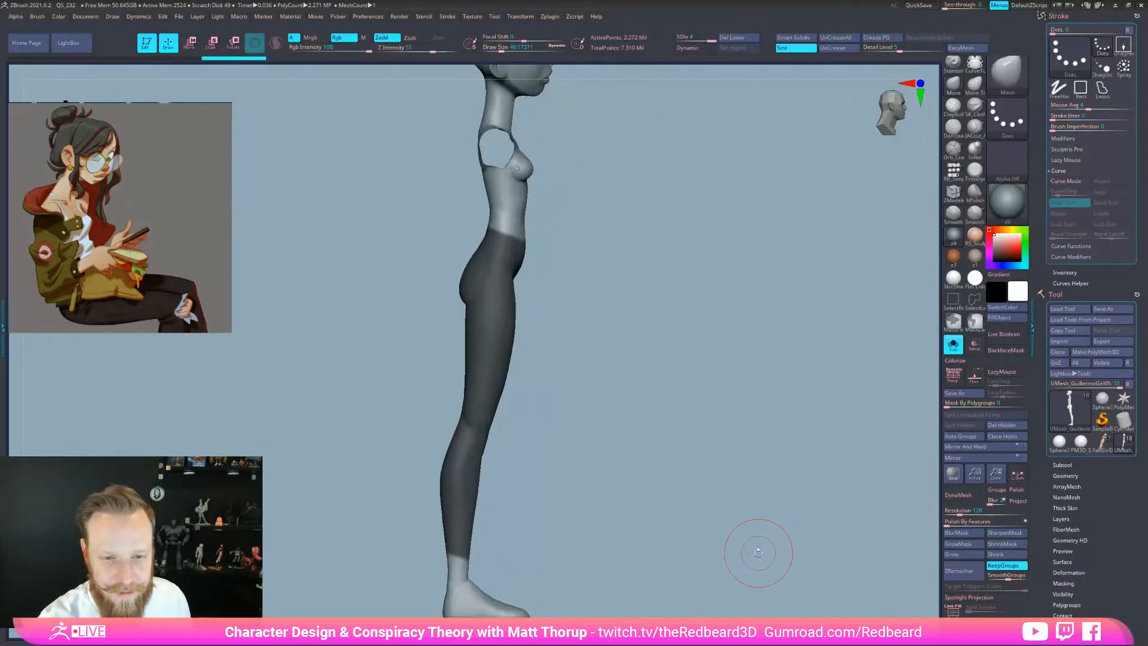
Extract the masked hips and legs as a leggings mesh, accept it, and clear the mask
{"action": "left_click", "coordinate": [1072, 464]}
{"action": "scroll", "coordinate": [1140, 450], "scroll_direction": "down", "scroll_amount": 5}
{"action": "left_click_drag", "start_coordinate": [1140, 450], "coordinate": [1140, 453]}
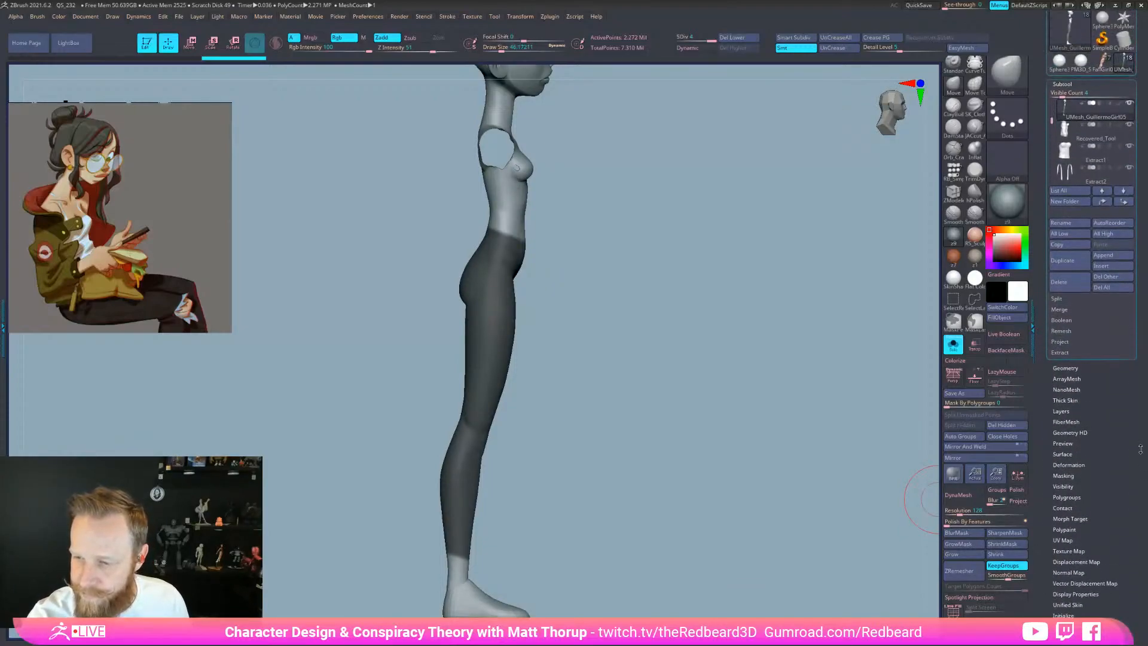
{"action": "left_click", "coordinate": [1060, 353]}
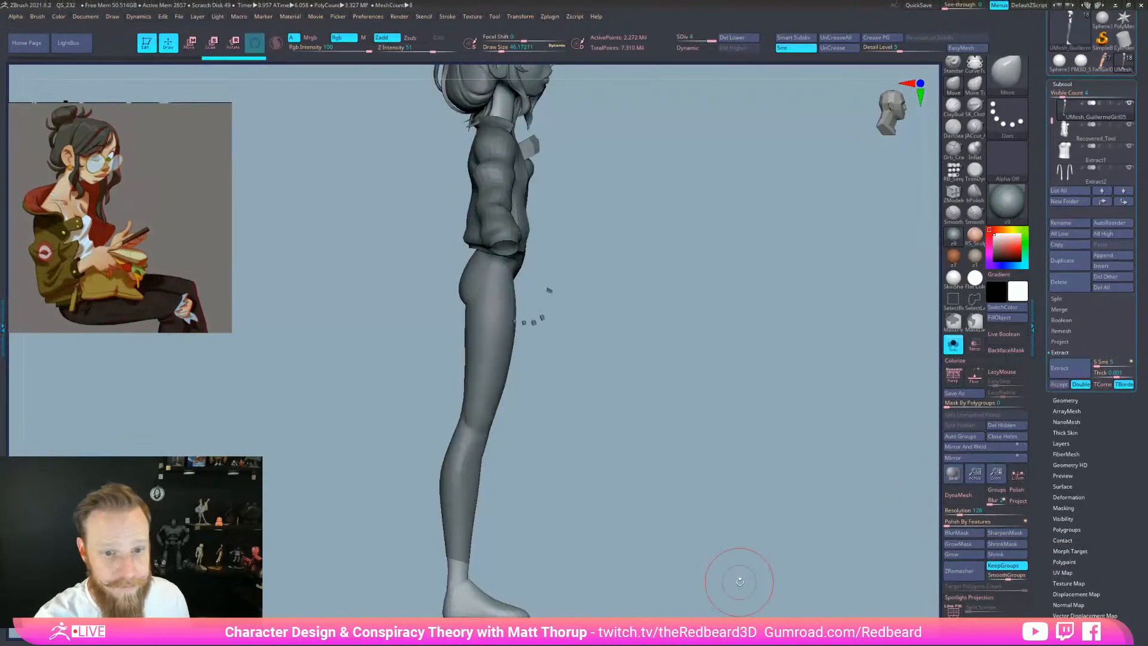
{"action": "left_click", "coordinate": [1059, 383]}
{"action": "left_click_drag", "start_coordinate": [755, 525], "coordinate": [724, 533]}
{"action": "left_click_drag", "start_coordinate": [700, 445], "coordinate": [746, 461], "text": "ctrl"}
{"action": "key", "text": "shift+f"}
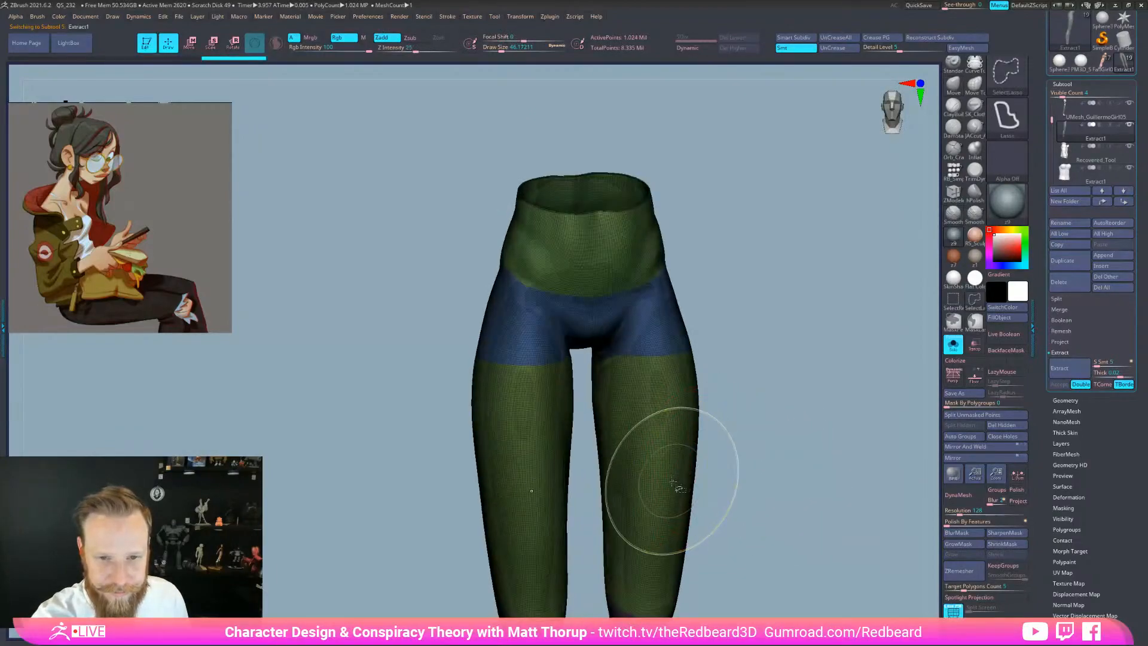
Isolate and hide individual leggings polygroups to inspect the hips and legs
{"action": "left_click", "coordinate": [744, 436], "text": "ctrl+shift"}
{"action": "left_click", "coordinate": [951, 303], "text": "ctrl+shift"}
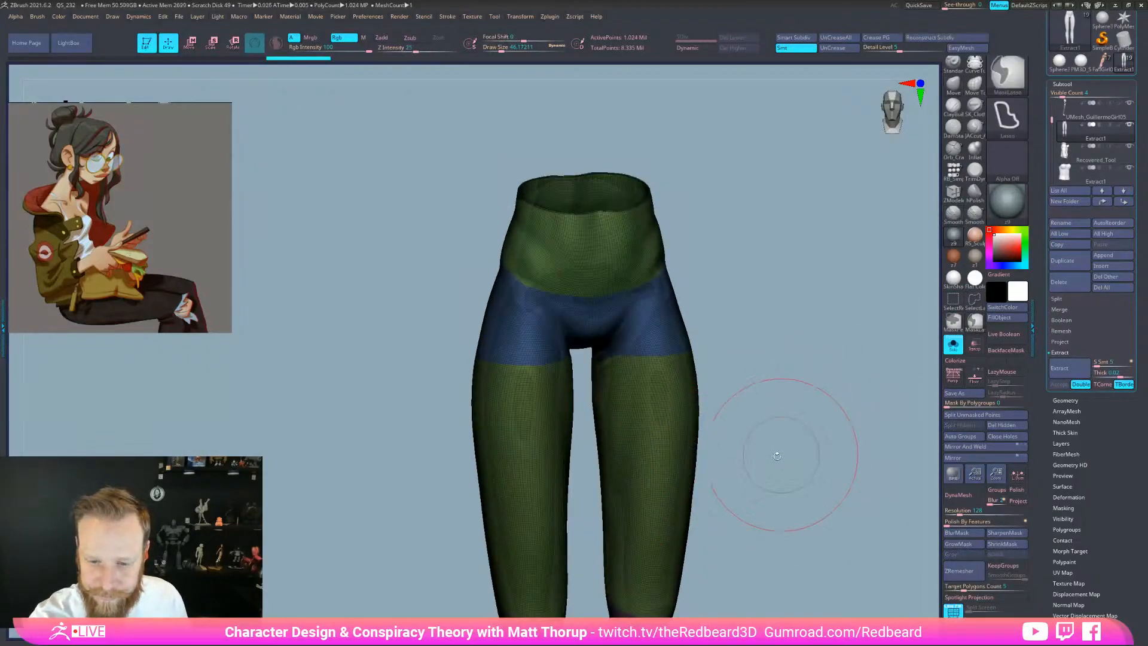
{"action": "left_click", "coordinate": [672, 469], "text": "ctrl+shift"}
{"action": "left_click_drag", "start_coordinate": [748, 298], "coordinate": [755, 302], "text": "ctrl+shift"}
{"action": "left_click", "coordinate": [670, 340], "text": "ctrl+shift"}
{"action": "left_click", "coordinate": [630, 281], "text": "ctrl+shift"}
{"action": "left_click", "coordinate": [677, 354], "text": "ctrl+shift"}
{"action": "left_click_drag", "start_coordinate": [758, 524], "coordinate": [756, 398], "text": "alt"}
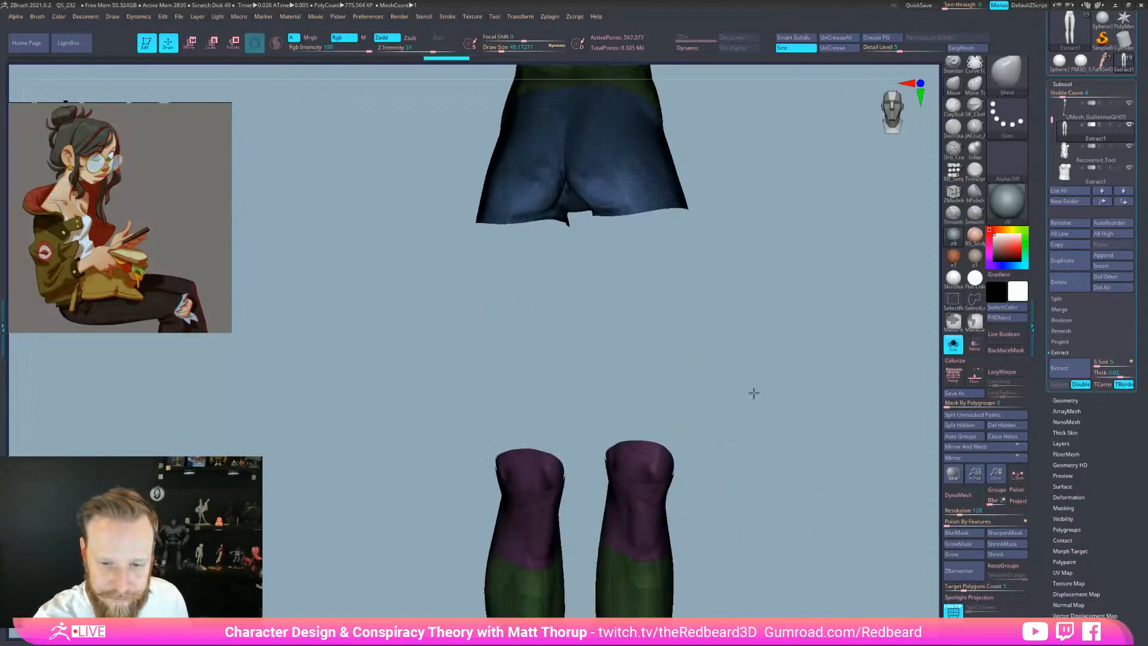
{"action": "left_click", "coordinate": [664, 479], "text": "ctrl+shift"}
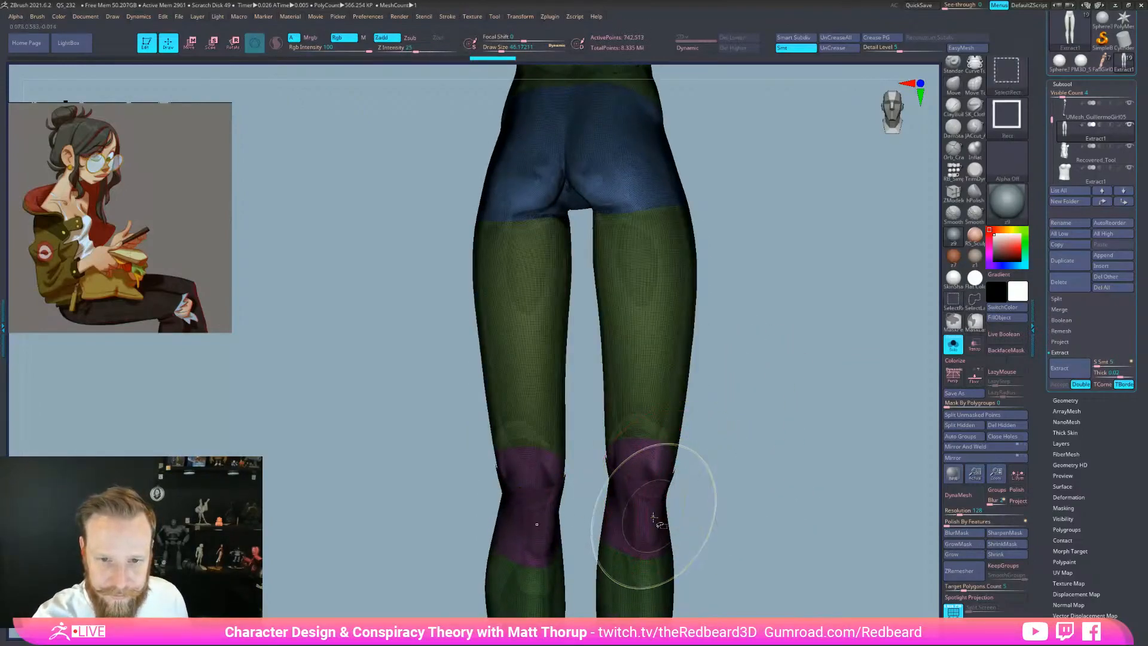
Hide the overlapping lower-leg and ankle cap groups, then delete the hidden parts
{"action": "left_click", "coordinate": [648, 575], "text": "ctrl+shift"}
{"action": "left_click_drag", "start_coordinate": [755, 580], "coordinate": [758, 327], "text": "alt"}
{"action": "mouse_move", "coordinate": [741, 508]}
{"action": "left_mouse_down"}
{"action": "mouse_move", "coordinate": [767, 490]}
{"action": "mouse_move", "coordinate": [756, 494]}
{"action": "left_mouse_up"}
{"action": "left_click", "coordinate": [630, 538], "text": "ctrl+shift"}
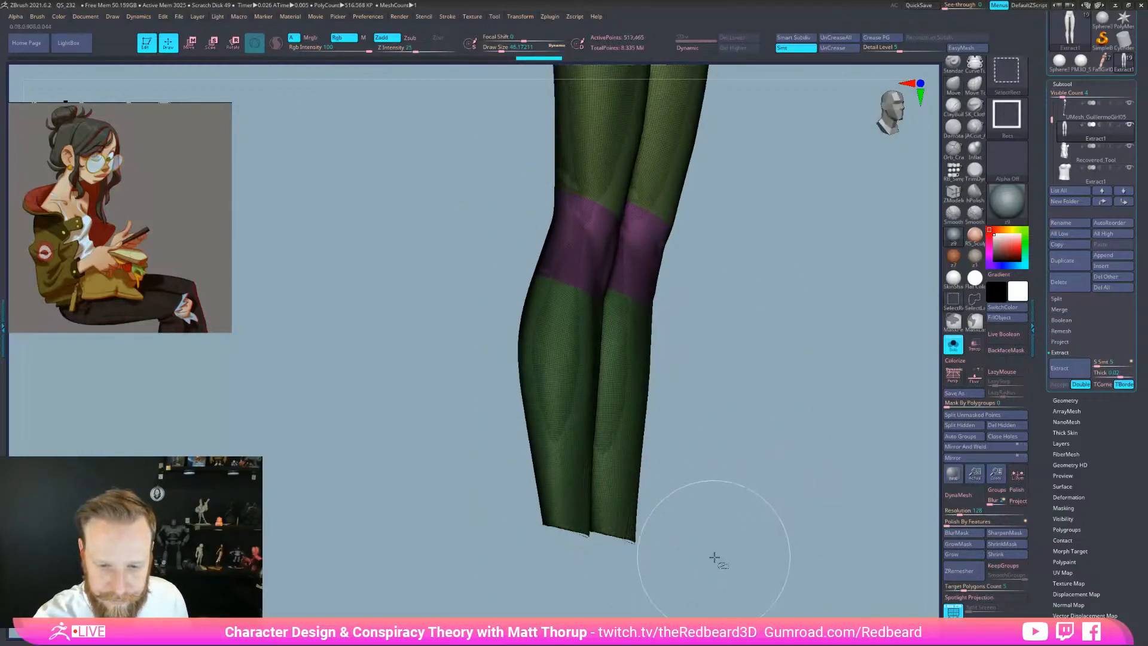
{"action": "key", "text": "ctrl+shift+s"}
{"action": "left_click_drag", "start_coordinate": [820, 564], "coordinate": [767, 547], "text": "alt"}
{"action": "key", "text": "shift+f"}
{"action": "left_click", "coordinate": [1012, 428]}
Check the leggings' wireframe and isolate the small hem group to inspect the lower leg
{"action": "key", "text": "shift+f"}
{"action": "left_click_drag", "start_coordinate": [856, 583], "coordinate": [774, 579]}
{"action": "key", "text": "shift+f"}
{"action": "key", "text": "shift+f"}
{"action": "key", "text": "shift+f"}
{"action": "key", "text": "shift+f"}
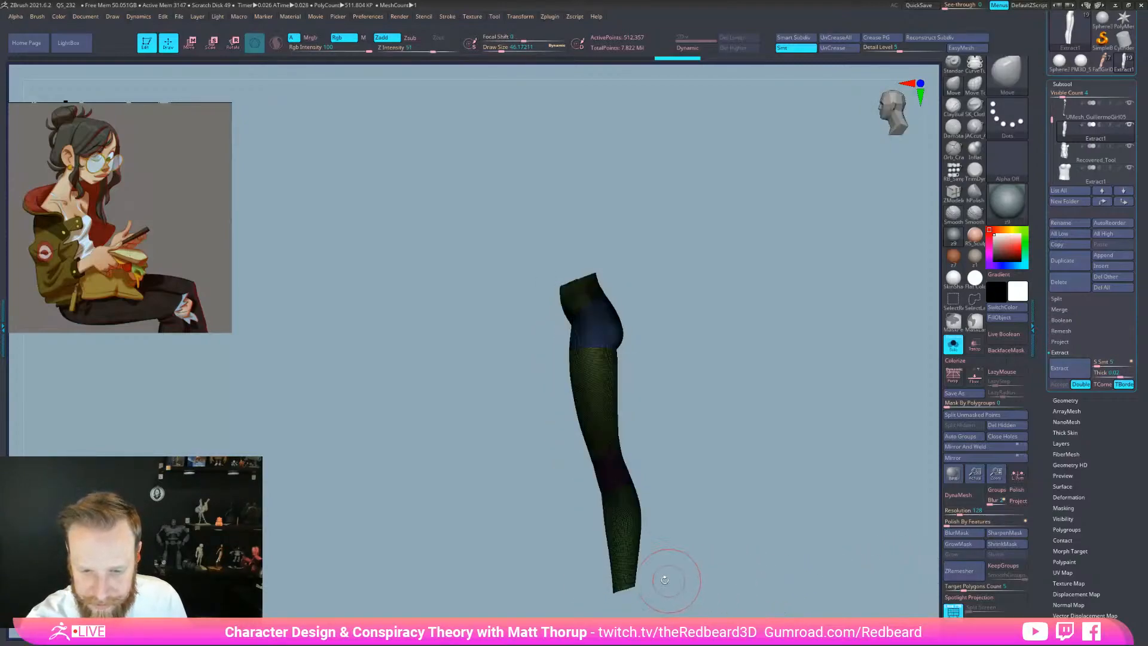
{"action": "left_click", "coordinate": [950, 610]}
{"action": "left_click_drag", "start_coordinate": [721, 568], "coordinate": [668, 483], "text": "alt"}
{"action": "left_click", "coordinate": [627, 509], "text": "ctrl+shift"}
{"action": "left_click", "coordinate": [625, 479], "text": "ctrl+shift"}
{"action": "left_click_drag", "start_coordinate": [700, 519], "coordinate": [776, 548], "text": "ctrl+shift"}
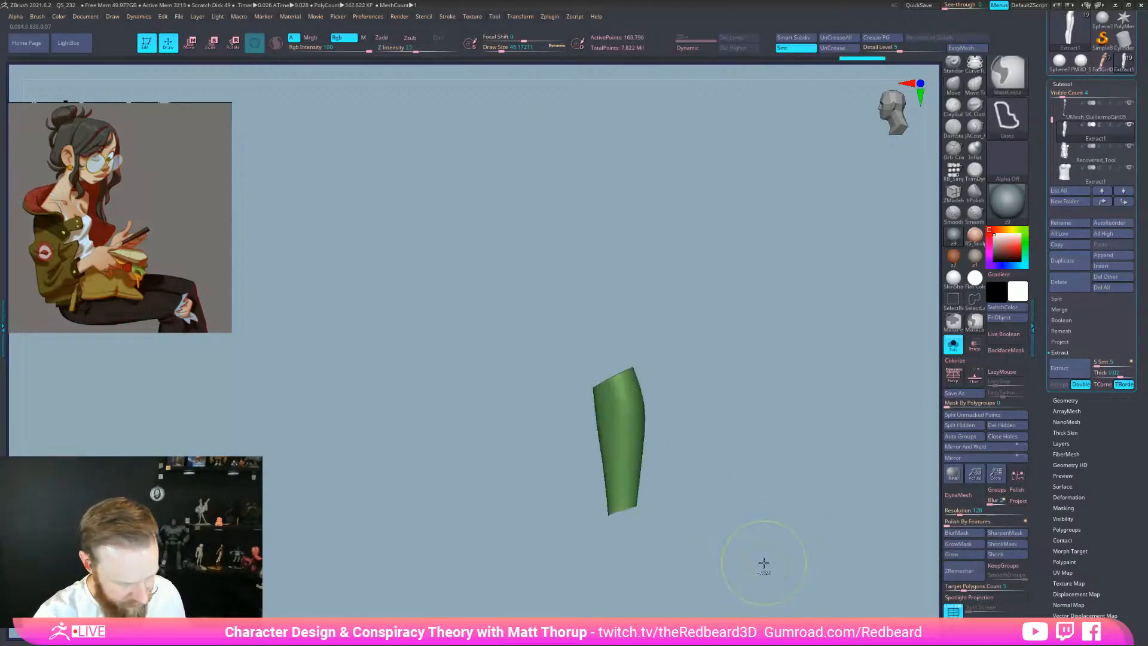
{"action": "key", "text": "shift+f"}
{"action": "left_click", "coordinate": [743, 543], "text": "ctrl+shift"}
Review the leggings from front and side with wireframe and polygroup colours
{"action": "left_click_drag", "start_coordinate": [721, 487], "coordinate": [677, 531]}
{"action": "left_click_drag", "start_coordinate": [744, 563], "coordinate": [711, 577]}
{"action": "key", "text": "shift+f"}
{"action": "key", "text": "shift+f"}
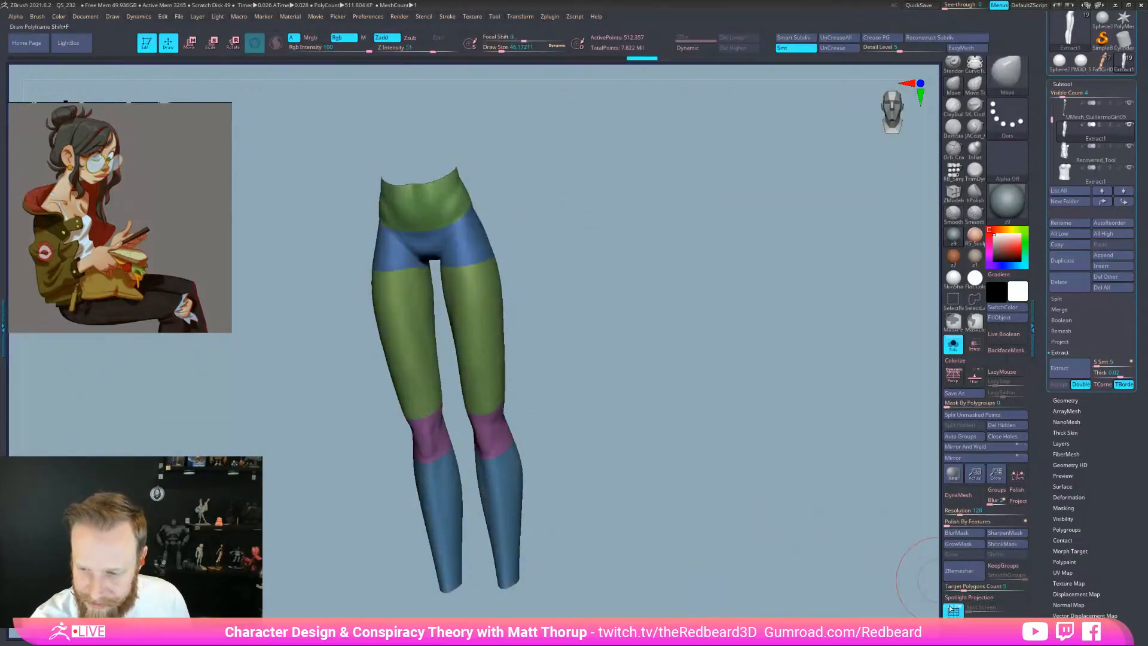
{"action": "left_click", "coordinate": [953, 610]}
{"action": "left_click_drag", "start_coordinate": [873, 574], "coordinate": [731, 383]}
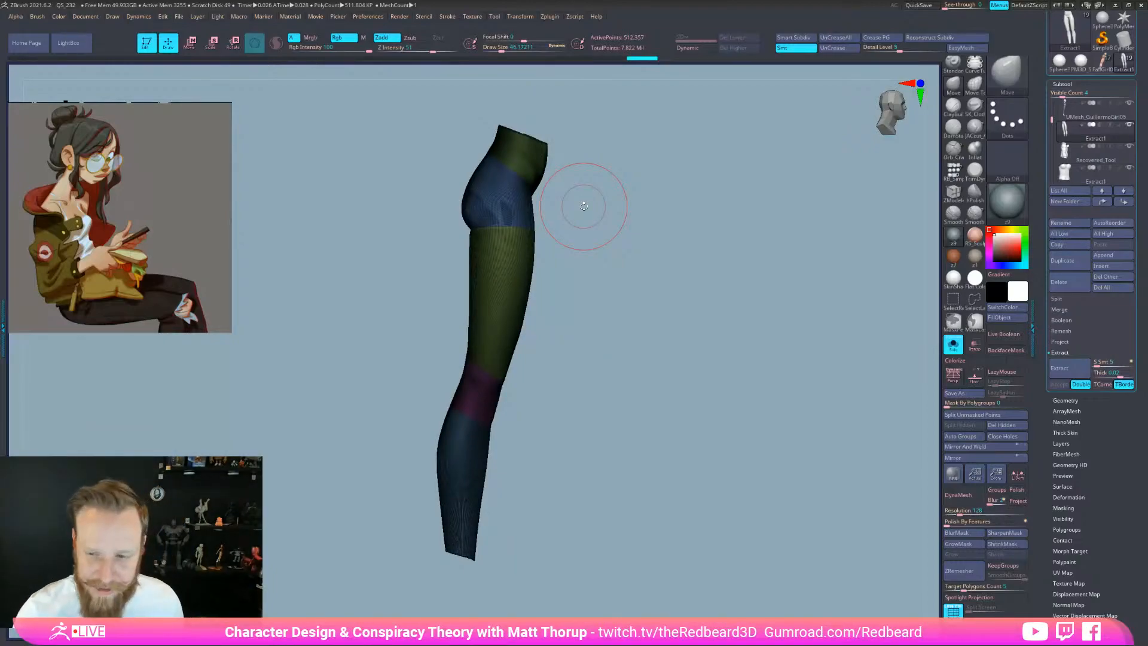
{"action": "mouse_move", "coordinate": [825, 583]}
{"action": "left_mouse_down"}
{"action": "mouse_move", "coordinate": [757, 579]}
{"action": "mouse_move", "coordinate": [831, 576]}
{"action": "left_mouse_up"}
{"action": "key", "text": "shift+f"}
{"action": "key", "text": "shift+f"}
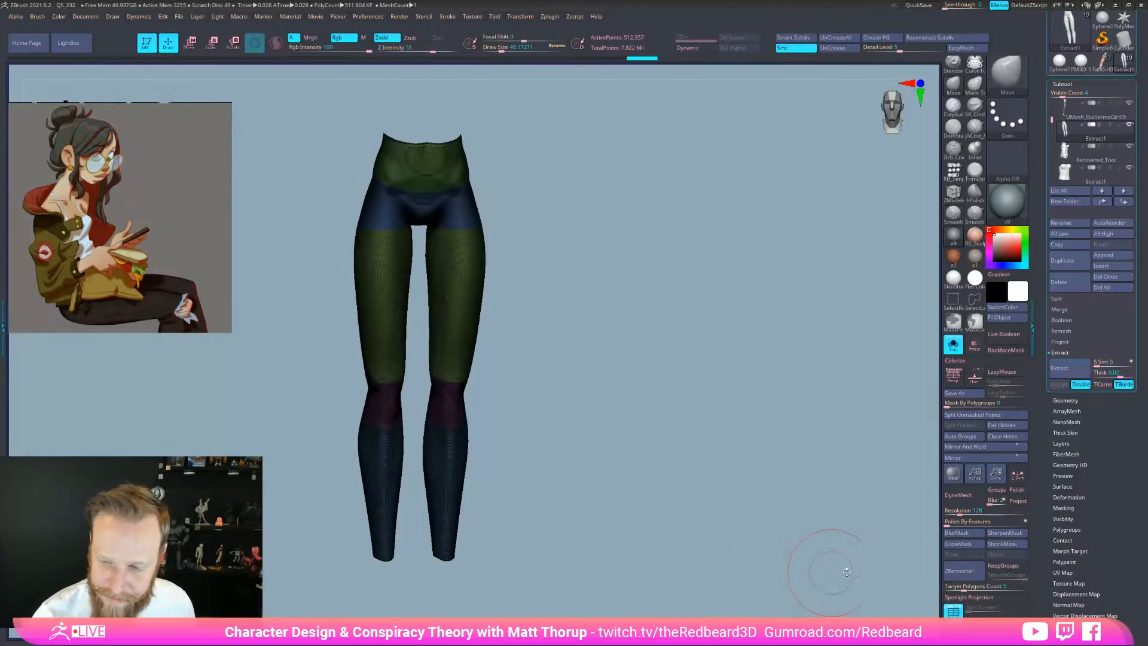
Set ZRemesher target polygons to 1.16908, abort the first remesh, and enable KeepGroups
{"action": "left_click", "coordinate": [955, 589]}
{"action": "left_click", "coordinate": [955, 589]}
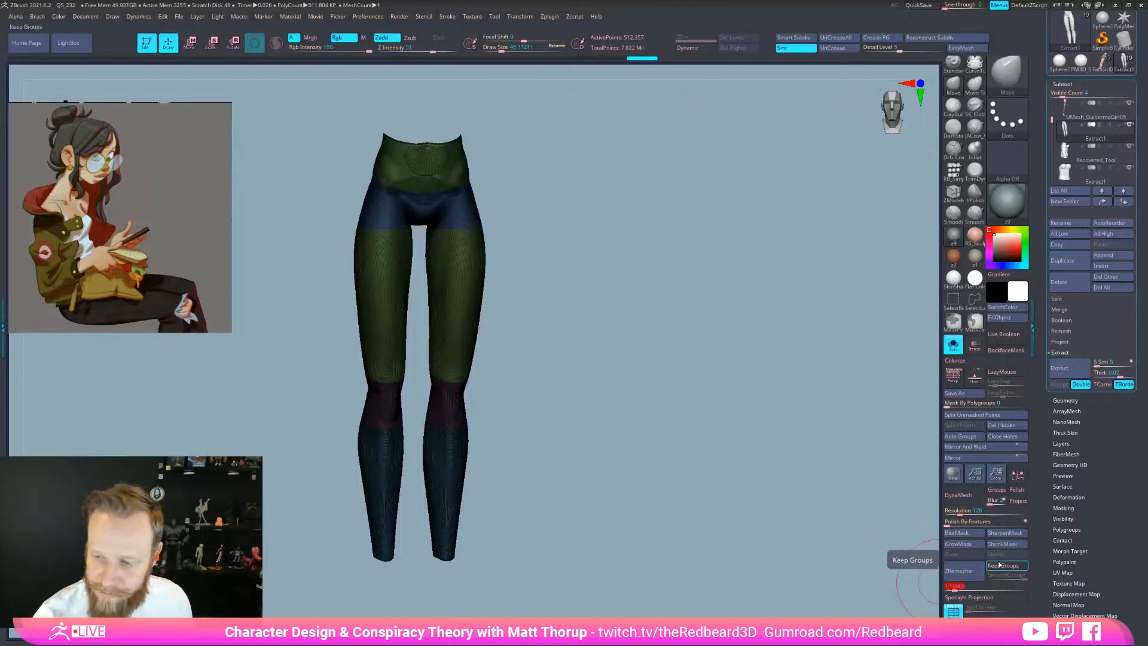
{"action": "left_click", "coordinate": [962, 571]}
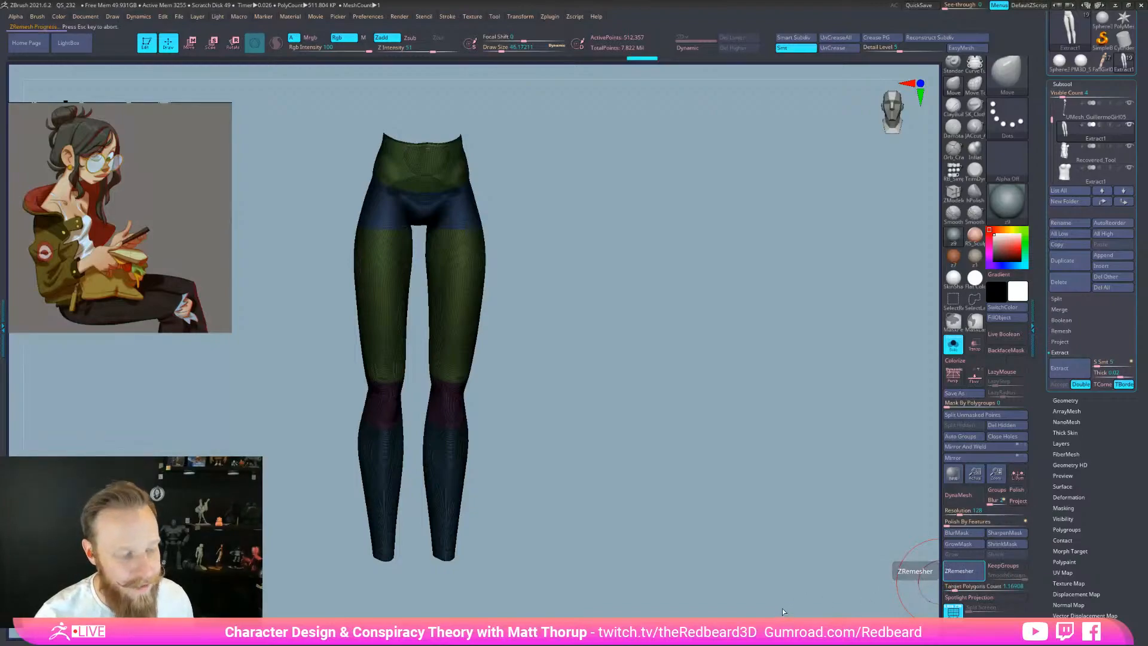
{"action": "key", "text": "Escape"}
{"action": "left_click", "coordinate": [1003, 566]}
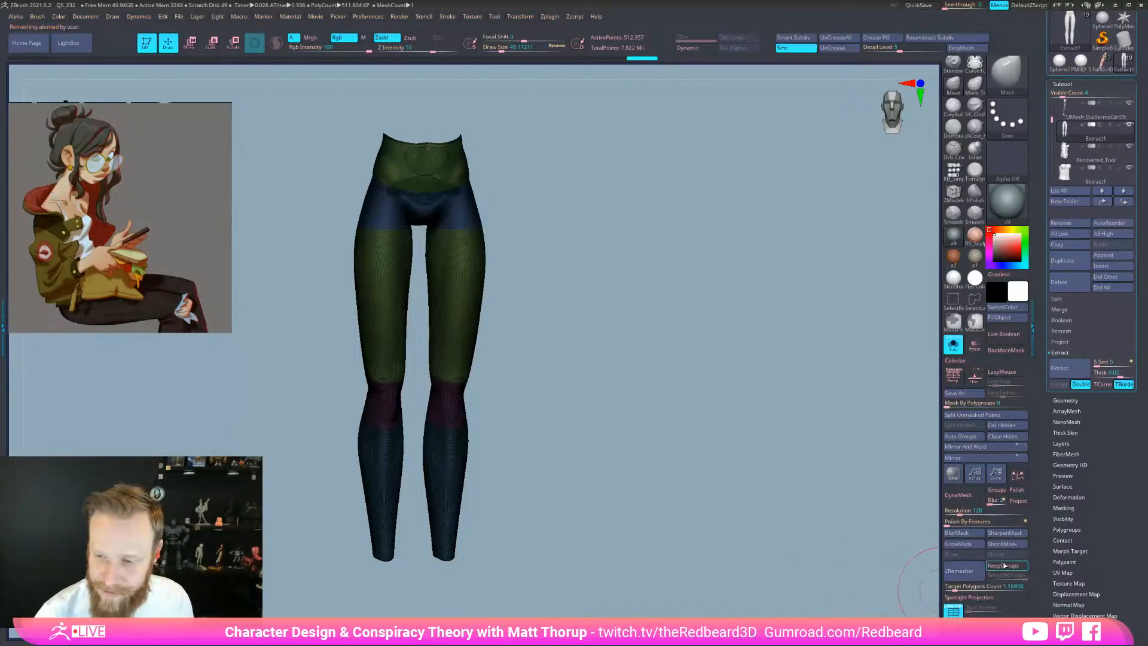
Save the tool under a new file name with version number 6
{"action": "left_click_drag", "start_coordinate": [1138, 161], "coordinate": [1139, 229]}
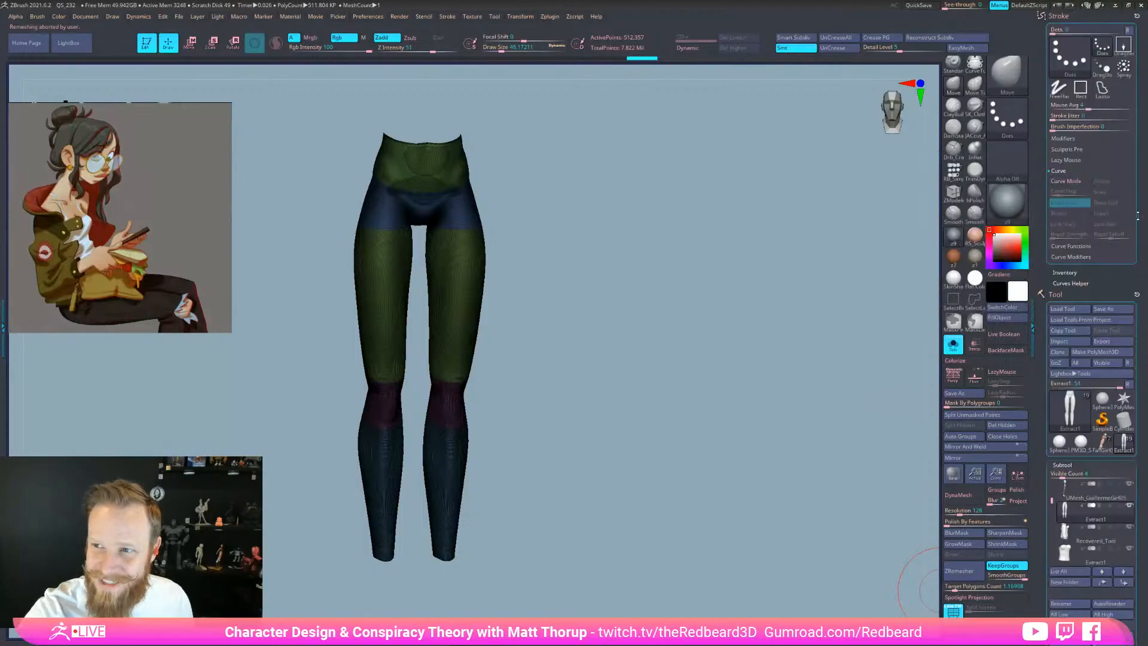
{"action": "key", "text": "ctrl+s"}
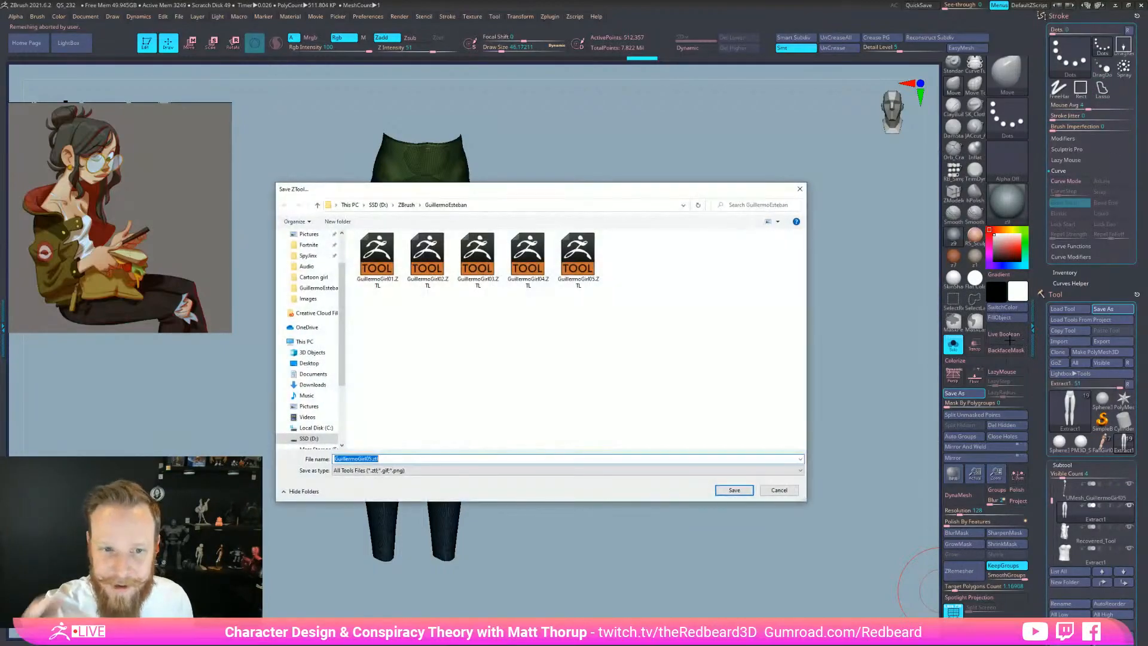
{"action": "left_click_drag", "start_coordinate": [370, 458], "coordinate": [487, 477]}
{"action": "type", "text": "6"}
{"action": "key", "text": "Return"}
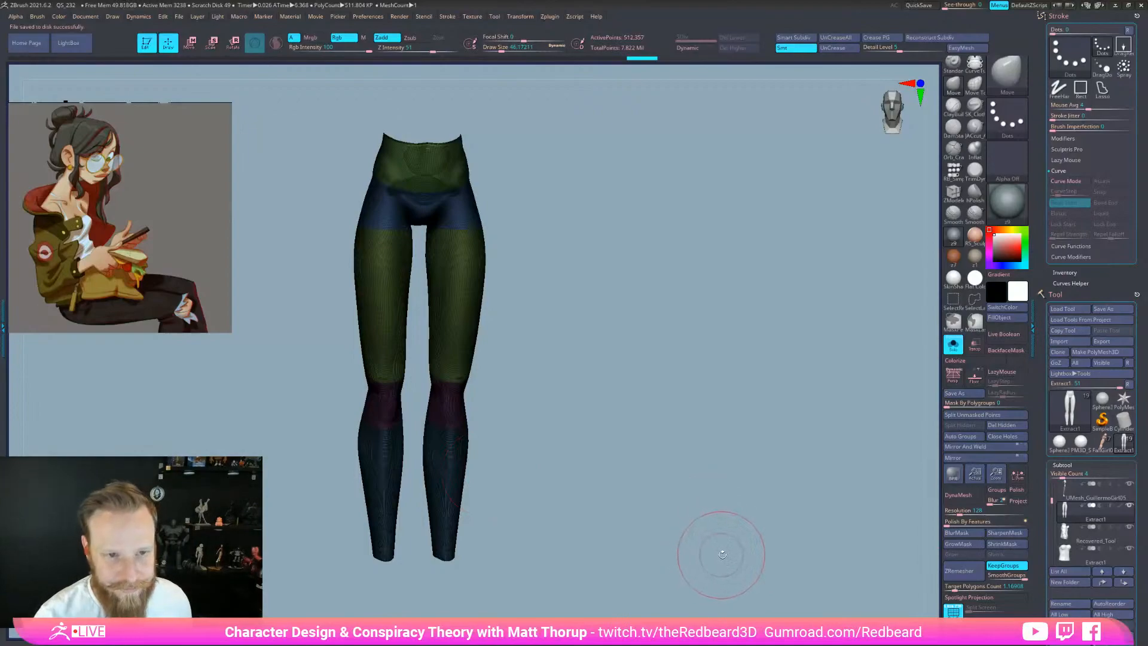
Raise SmoothGroups to 0.42307 and ZRemesh the leggings
{"action": "left_click_drag", "start_coordinate": [741, 562], "coordinate": [763, 564]}
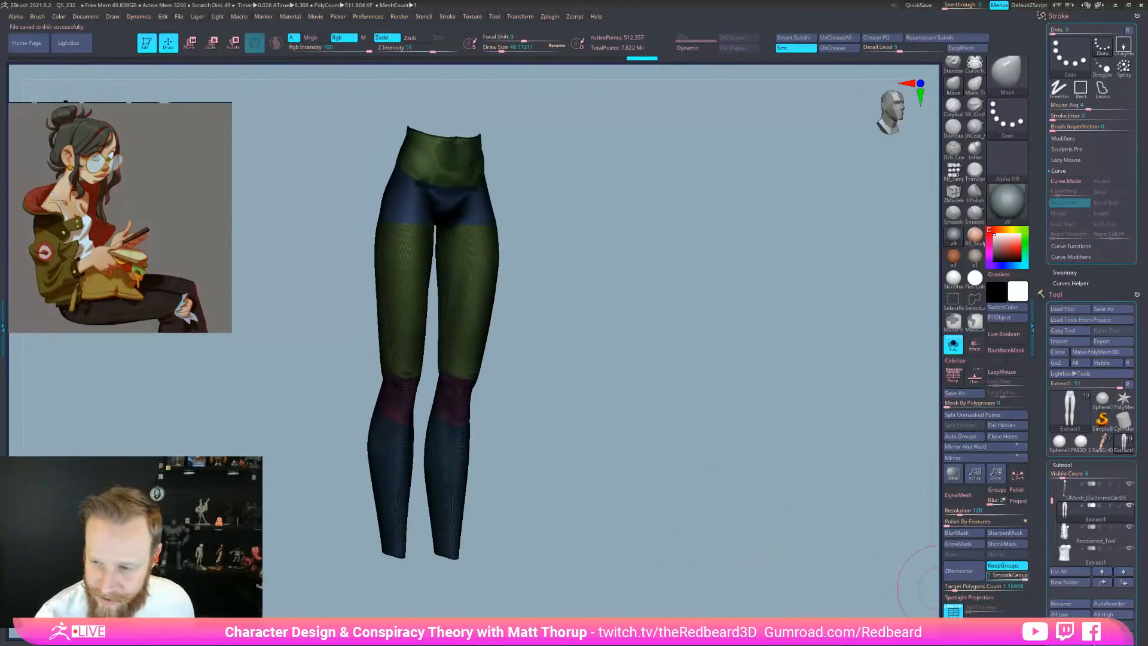
{"action": "left_click", "coordinate": [1001, 576]}
{"action": "left_click", "coordinate": [1004, 578]}
{"action": "left_click", "coordinate": [961, 572]}
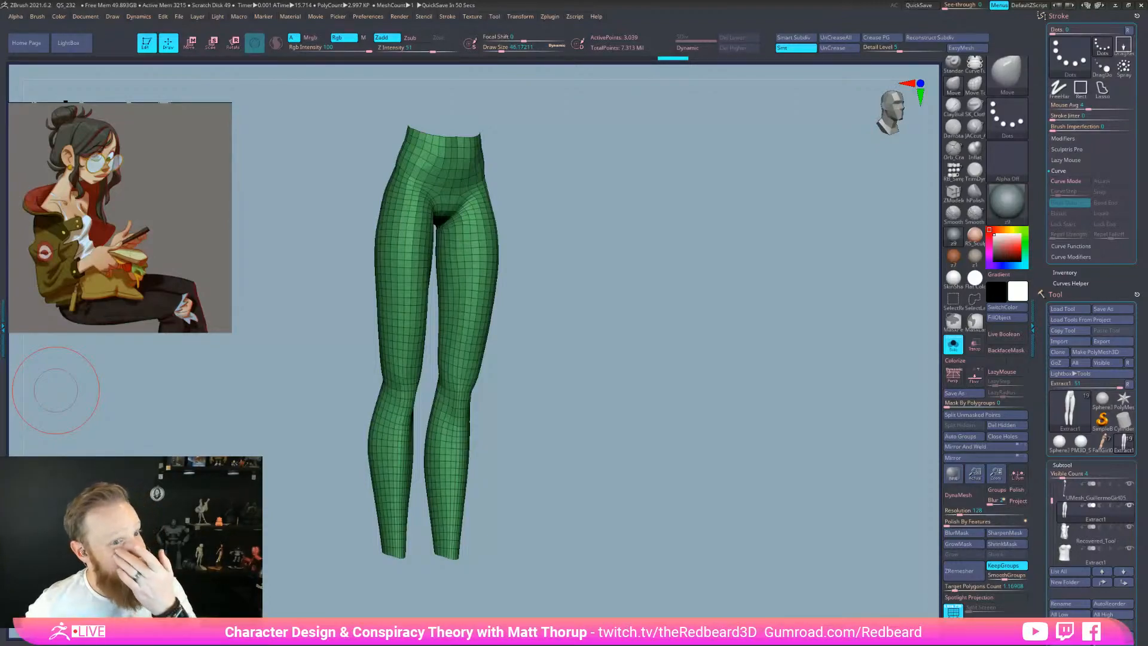
Test the remeshed leggings with a Move stroke, then undo back to the dense mesh
{"action": "left_click_drag", "start_coordinate": [602, 252], "coordinate": [629, 341]}
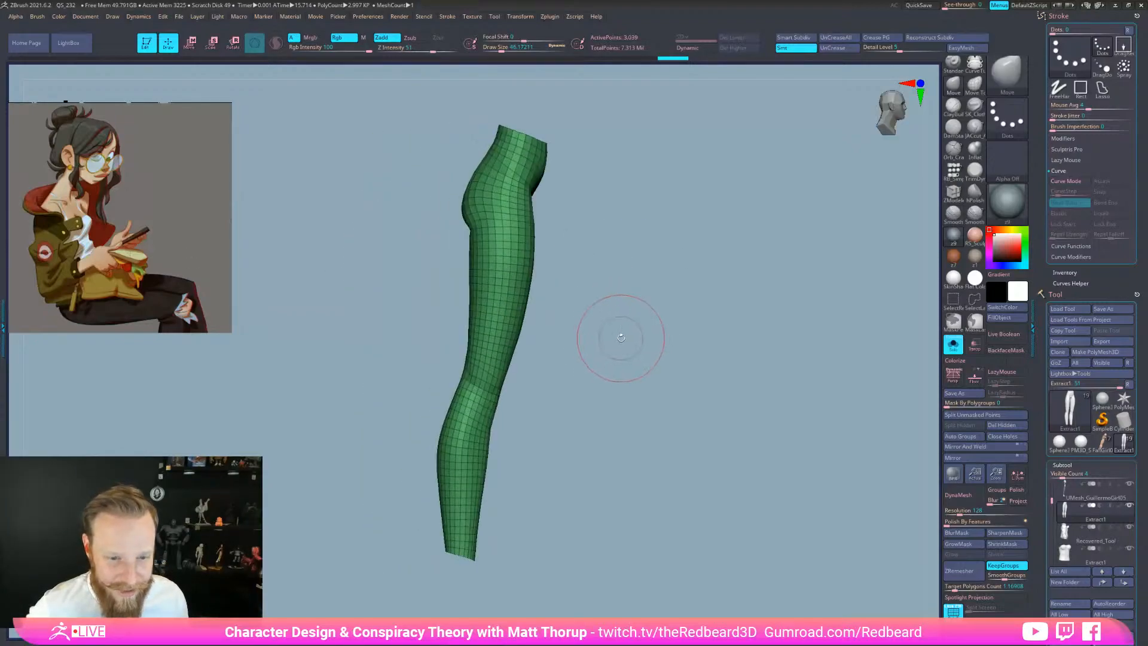
{"action": "left_click_drag", "start_coordinate": [526, 294], "coordinate": [471, 290]}
{"action": "key", "text": "ctrl+z"}
{"action": "left_click_drag", "start_coordinate": [666, 313], "coordinate": [611, 308]}
{"action": "mouse_move", "coordinate": [400, 251]}
{"action": "left_mouse_down"}
{"action": "mouse_move", "coordinate": [509, 267]}
{"action": "mouse_move", "coordinate": [534, 257]}
{"action": "mouse_move", "coordinate": [531, 246]}
{"action": "left_mouse_up"}
{"action": "key", "text": "ctrl+z"}
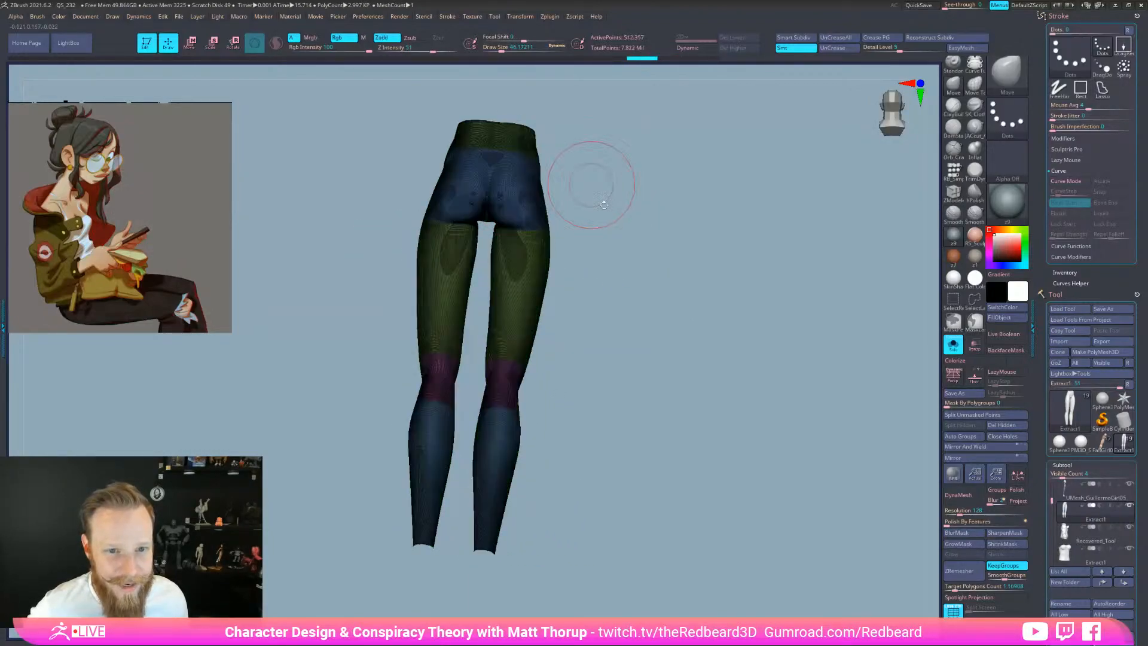
{"action": "left_click_drag", "start_coordinate": [594, 185], "coordinate": [636, 218], "text": "shift"}
{"action": "key", "text": "shift+f"}
{"action": "key", "text": "shift+f"}
{"action": "key", "text": "shift+f"}
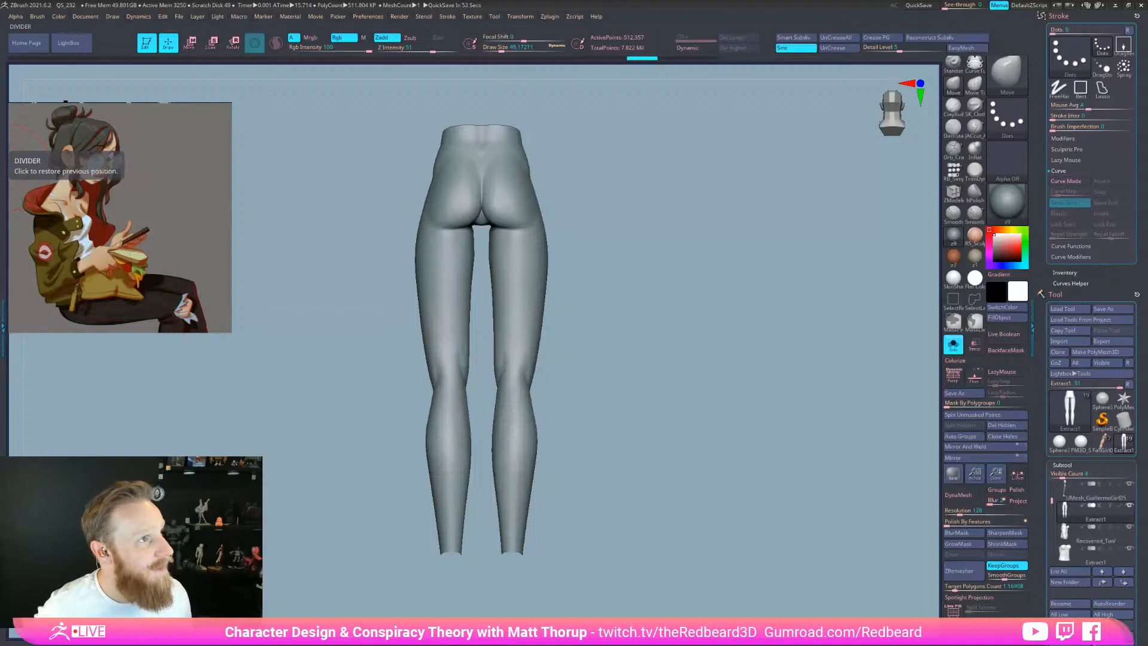
Bring up the artist's Instagram profile and view the red-sweater girl and sunglasses man posts
{"action": "left_click_drag", "start_coordinate": [0, 85], "coordinate": [713, 54]}
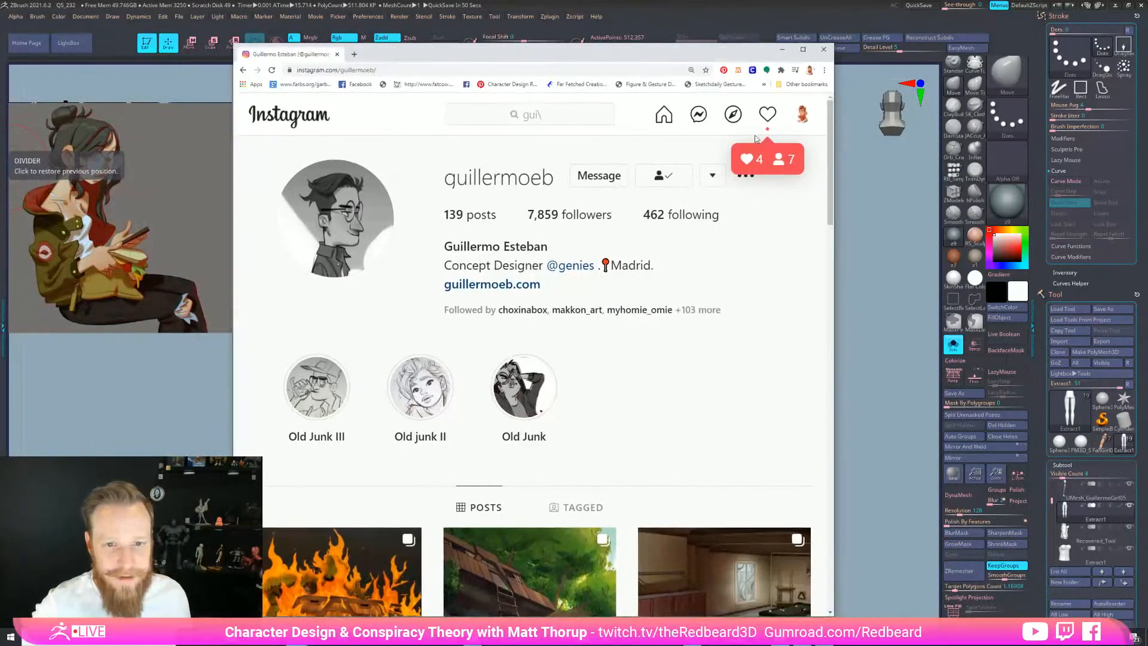
{"action": "scroll", "coordinate": [710, 406], "scroll_direction": "down", "scroll_amount": 1}
{"action": "scroll", "coordinate": [710, 406], "scroll_direction": "up", "scroll_amount": 1}
{"action": "scroll", "coordinate": [640, 348], "scroll_direction": "down", "scroll_amount": 6}
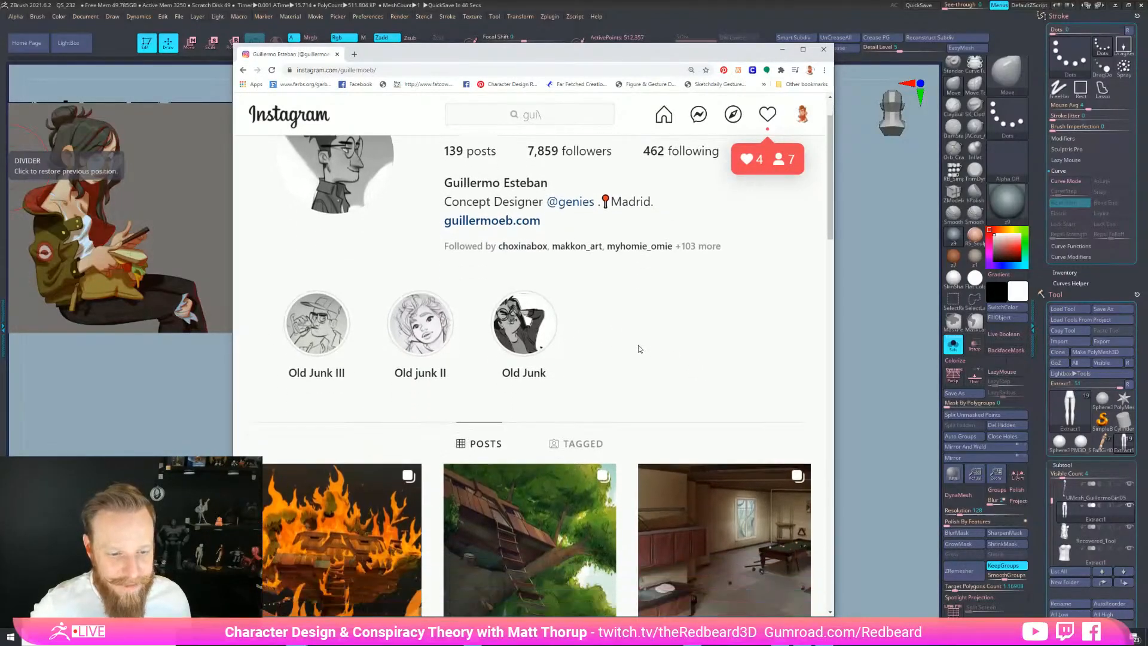
{"action": "scroll", "coordinate": [638, 345], "scroll_direction": "down", "scroll_amount": 7}
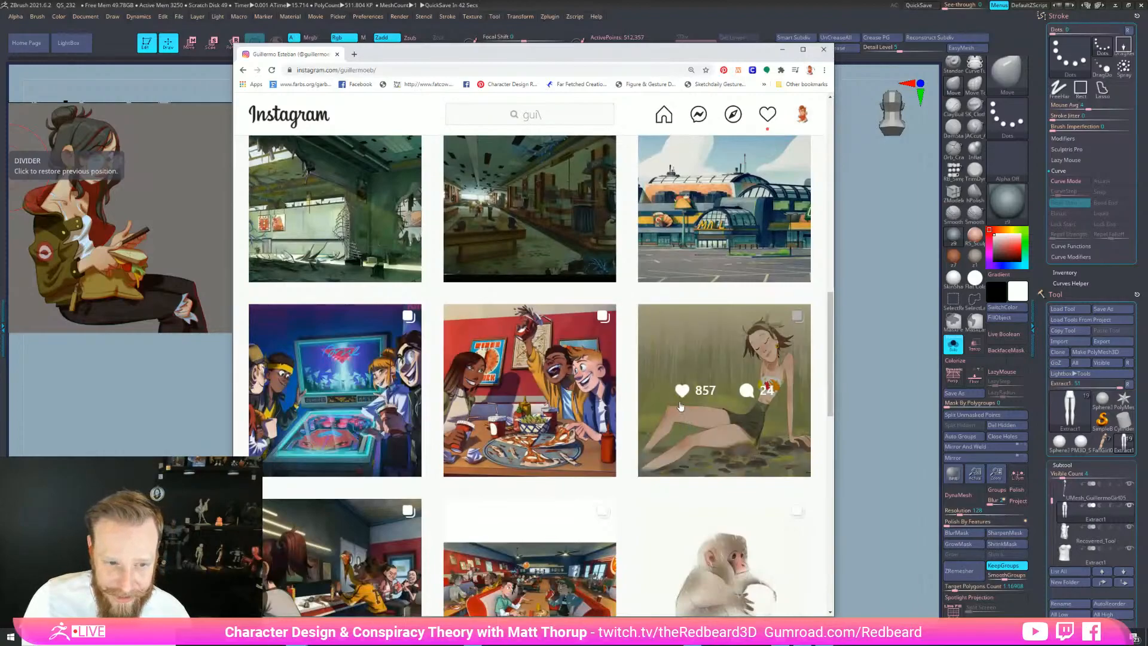
{"action": "scroll", "coordinate": [677, 397], "scroll_direction": "down", "scroll_amount": 5}
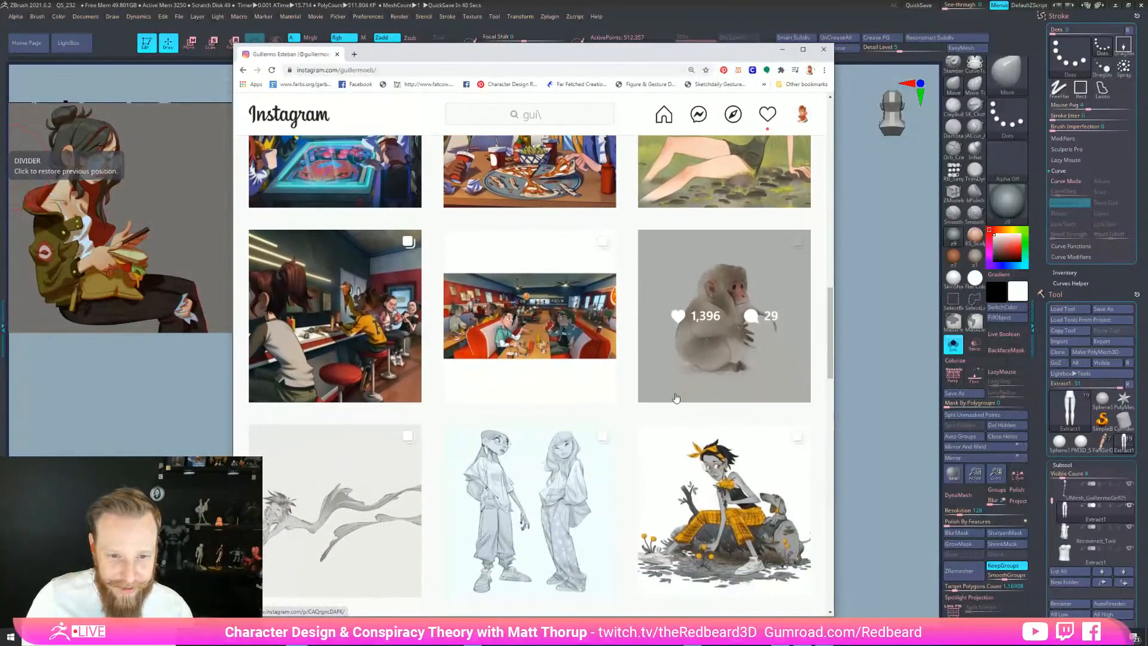
{"action": "scroll", "coordinate": [675, 397], "scroll_direction": "down", "scroll_amount": 4}
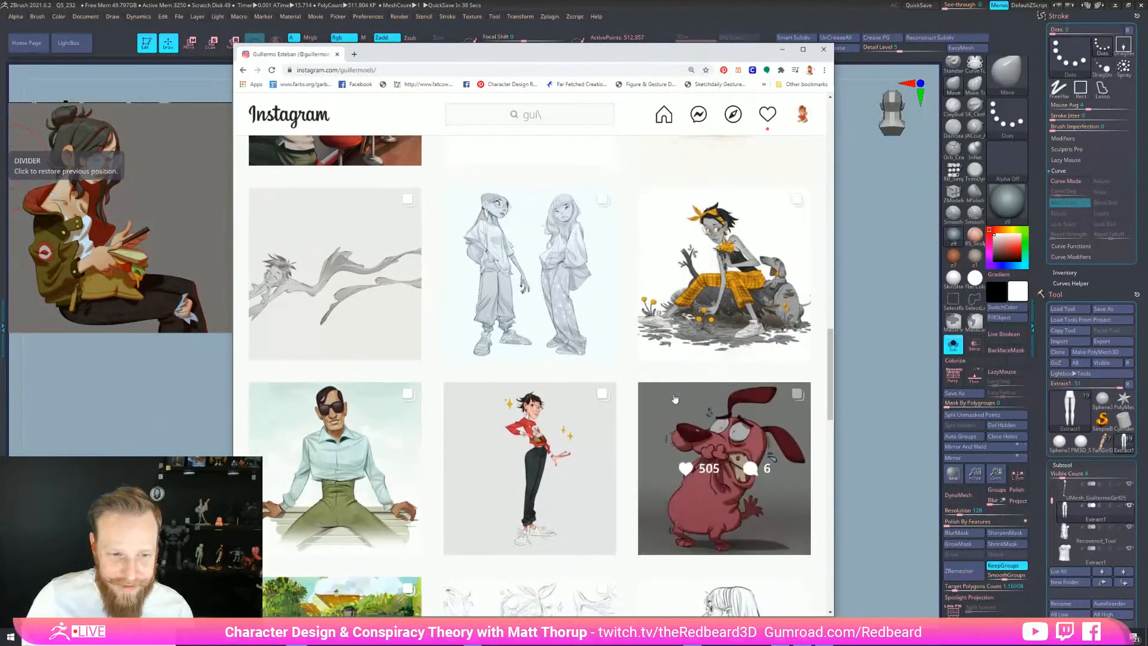
{"action": "scroll", "coordinate": [675, 398], "scroll_direction": "down", "scroll_amount": 2}
{"action": "left_click", "coordinate": [537, 342]}
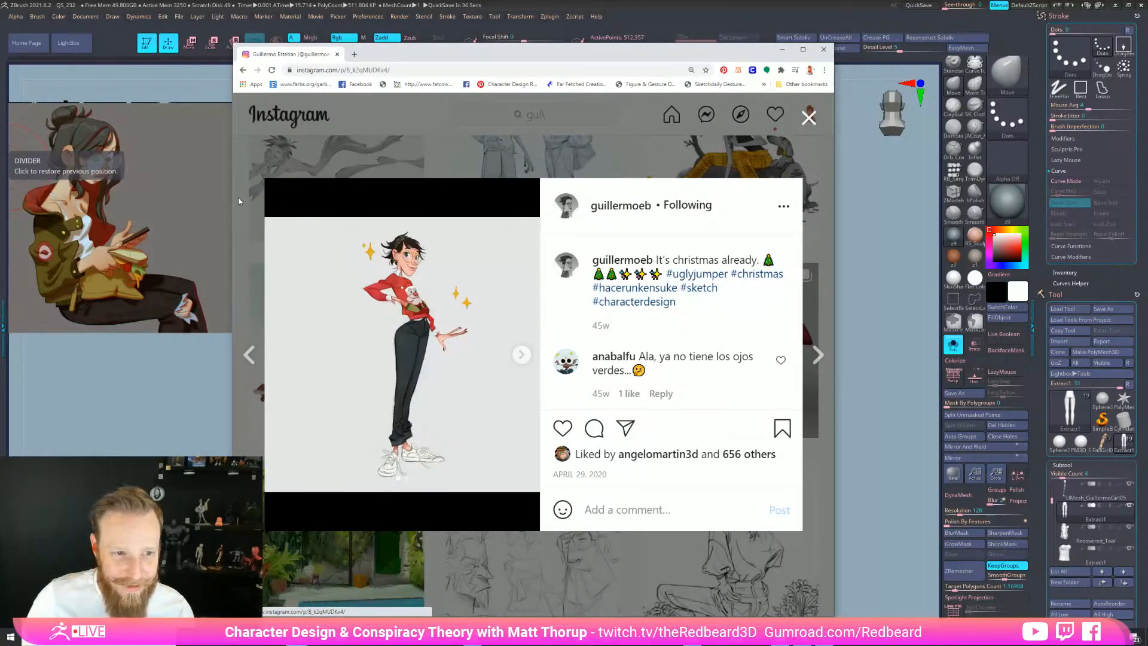
{"action": "left_click", "coordinate": [253, 200]}
{"action": "left_click", "coordinate": [356, 321]}
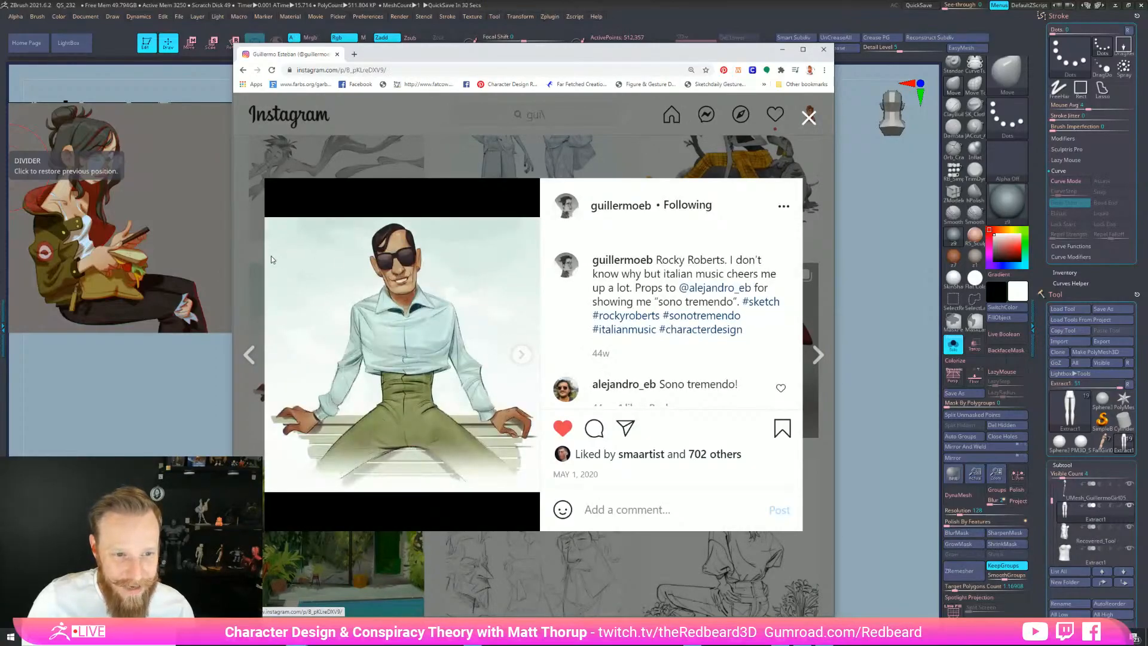
{"action": "left_click", "coordinate": [250, 267]}
Scroll further down and view the armchair sketch and girl-with-sandwich posts
{"action": "scroll", "coordinate": [559, 325], "scroll_direction": "down", "scroll_amount": 5}
{"action": "scroll", "coordinate": [670, 352], "scroll_direction": "down", "scroll_amount": 1}
{"action": "scroll", "coordinate": [671, 353], "scroll_direction": "down", "scroll_amount": 4}
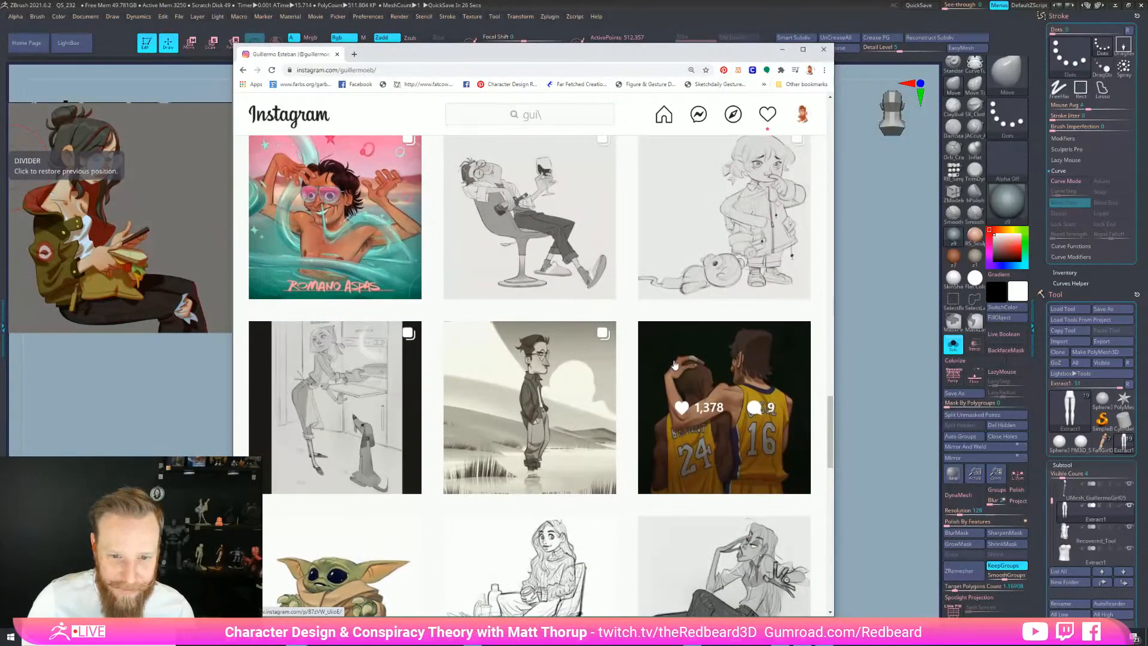
{"action": "scroll", "coordinate": [673, 364], "scroll_direction": "down", "scroll_amount": 2}
{"action": "scroll", "coordinate": [711, 374], "scroll_direction": "down", "scroll_amount": 3}
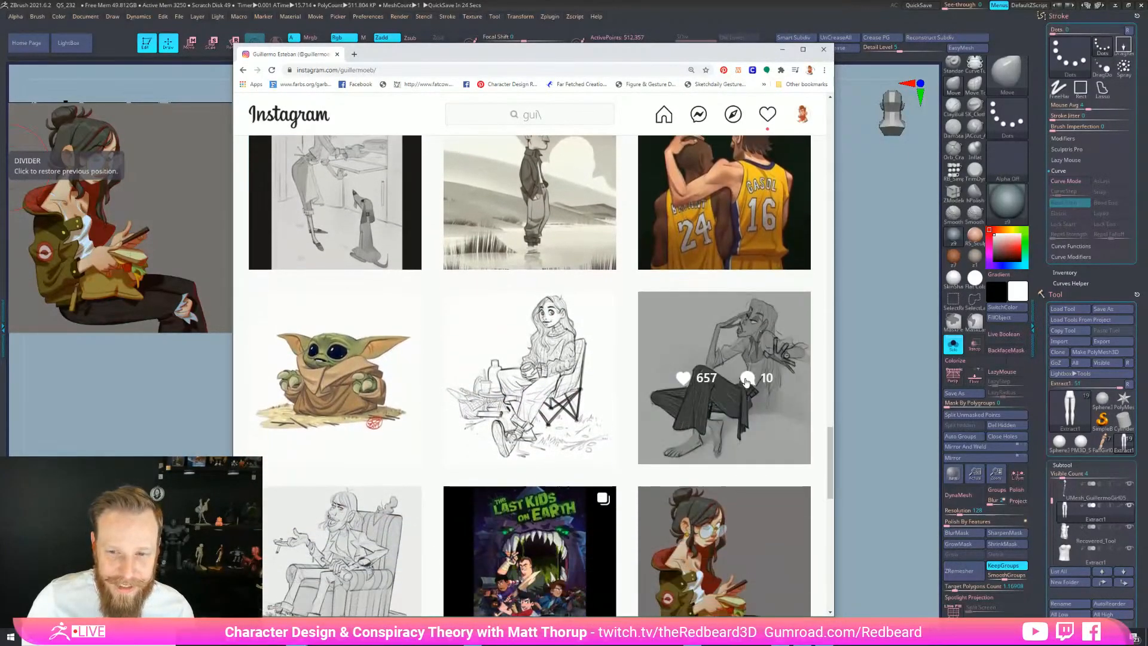
{"action": "scroll", "coordinate": [751, 388], "scroll_direction": "down", "scroll_amount": 2}
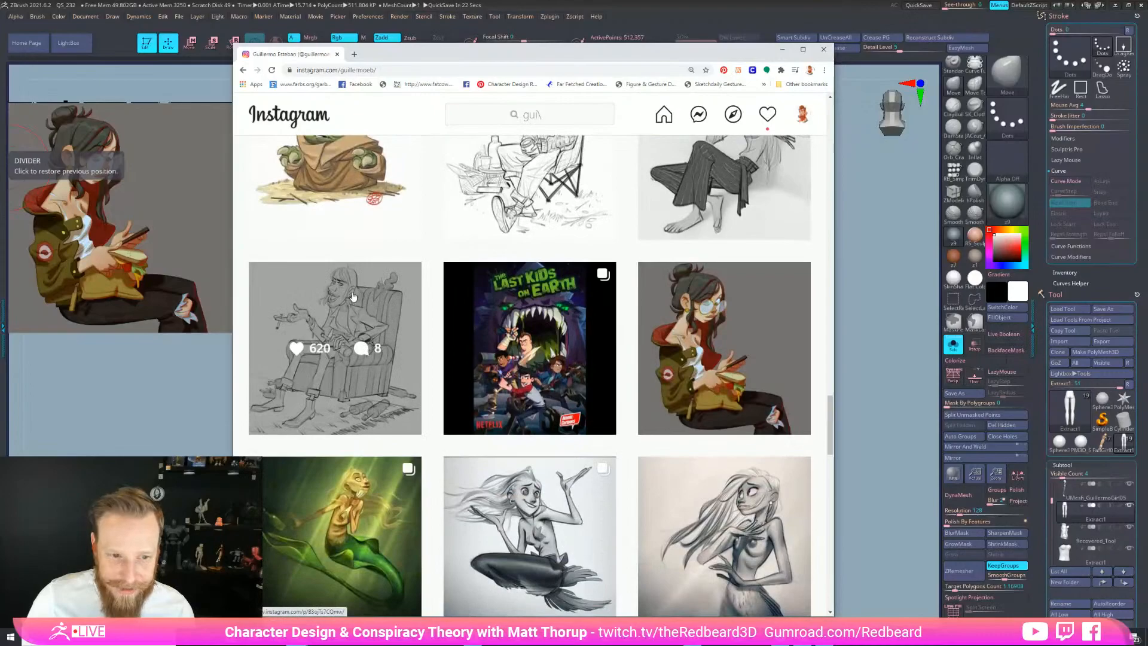
{"action": "left_click", "coordinate": [356, 302]}
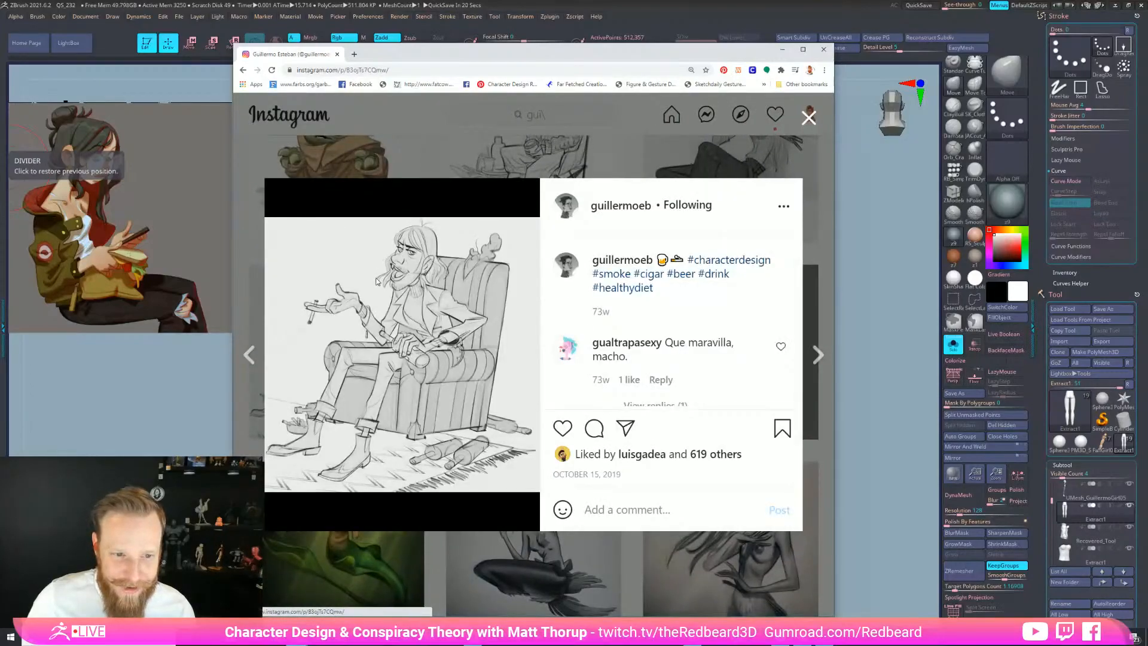
{"action": "left_click", "coordinate": [247, 268]}
{"action": "left_click", "coordinate": [672, 285]}
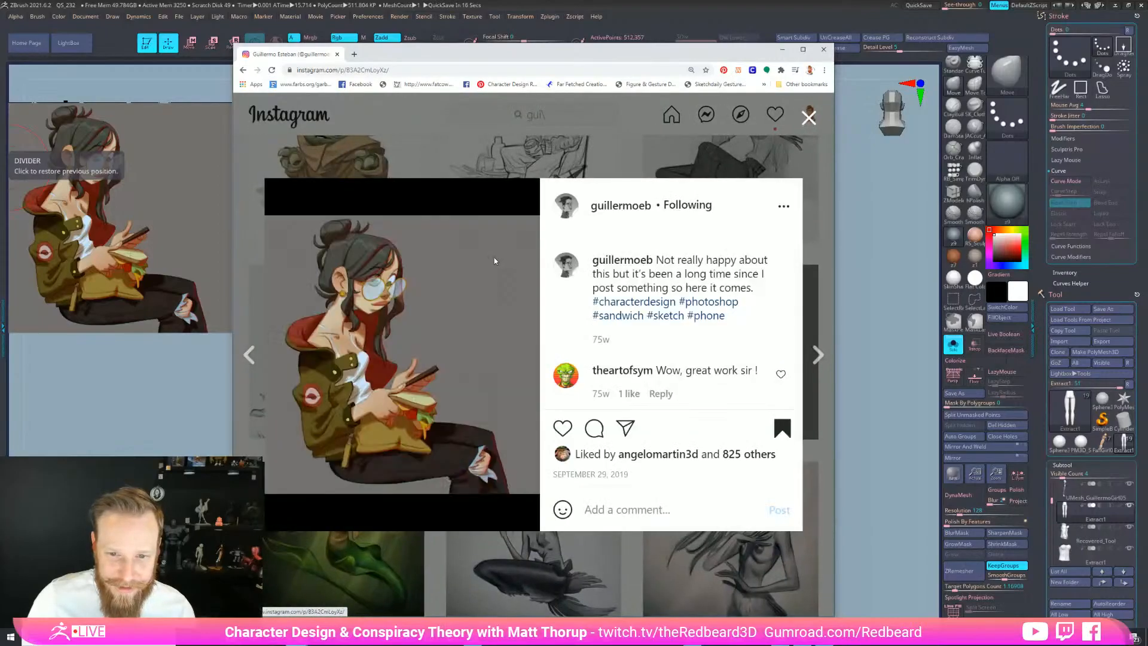
{"action": "left_click", "coordinate": [249, 226]}
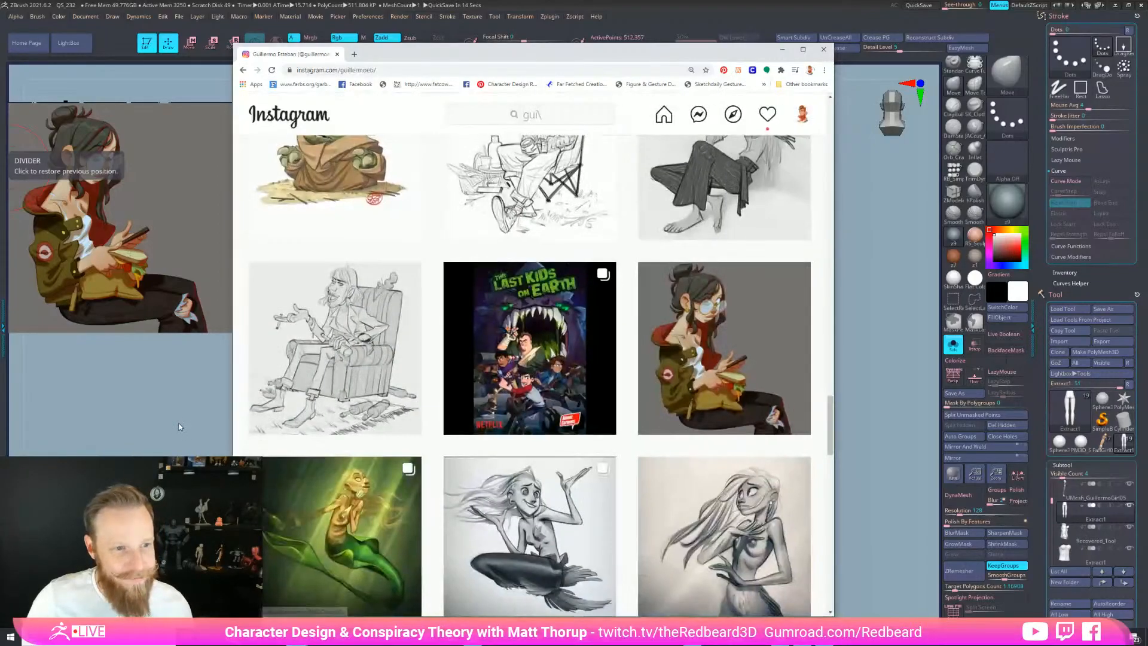
Minimize the browser and smooth the crease under the leggings' buttocks
{"action": "left_click", "coordinate": [785, 52]}
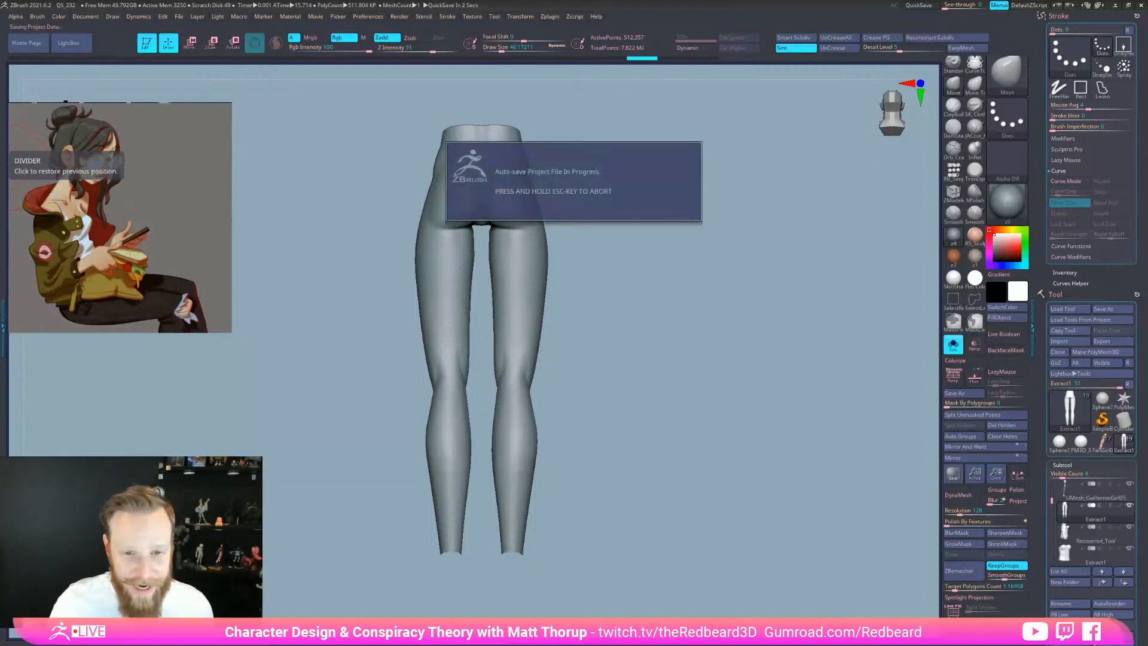
{"action": "mouse_move", "coordinate": [679, 540]}
{"action": "left_mouse_down"}
{"action": "mouse_move", "coordinate": [709, 538]}
{"action": "mouse_move", "coordinate": [671, 526]}
{"action": "left_mouse_up"}
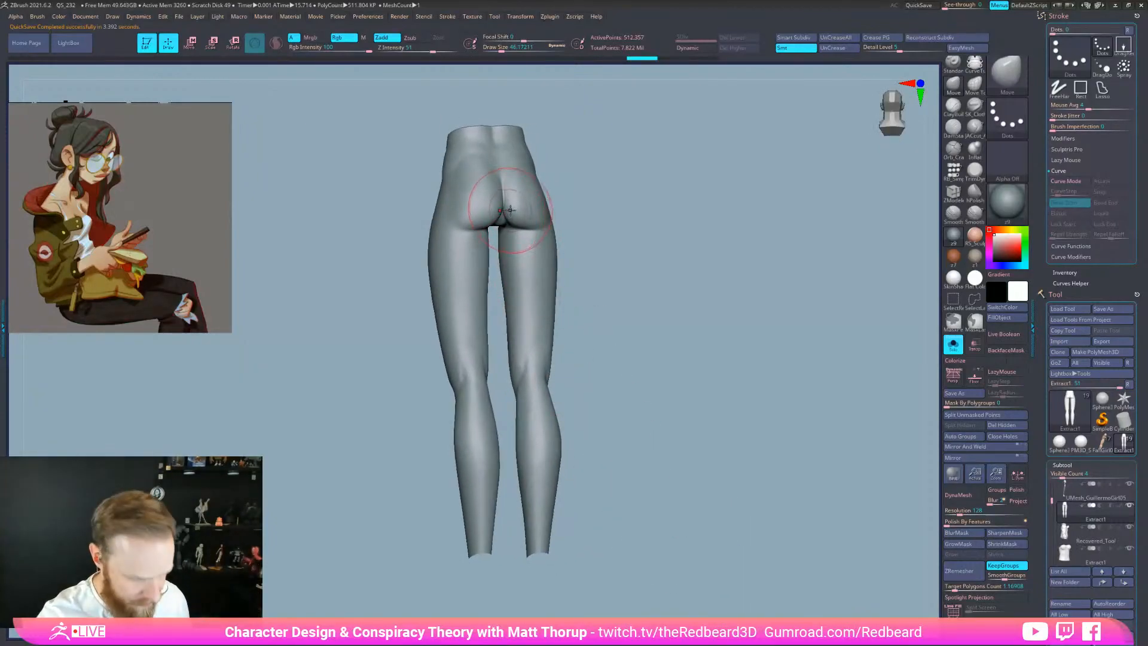
{"action": "mouse_move", "coordinate": [625, 223]}
{"action": "left_mouse_down", "text": "alt"}
{"action": "mouse_move", "coordinate": [694, 205]}
{"action": "mouse_move", "coordinate": [686, 327]}
{"action": "mouse_move", "coordinate": [730, 448]}
{"action": "mouse_move", "coordinate": [767, 478]}
{"action": "mouse_move", "coordinate": [813, 558]}
{"action": "left_mouse_up", "text": "alt"}
{"action": "key", "text": "shift+f"}
{"action": "key", "text": "shift+f"}
{"action": "mouse_move", "coordinate": [589, 395]}
{"action": "left_mouse_down", "text": "shift"}
{"action": "mouse_move", "coordinate": [579, 401]}
{"action": "mouse_move", "coordinate": [579, 318]}
{"action": "left_mouse_up", "text": "shift"}
Smooth the buttock crease and right hip from behind, then soften the groin crease
{"action": "left_click_drag", "start_coordinate": [783, 470], "coordinate": [757, 394]}
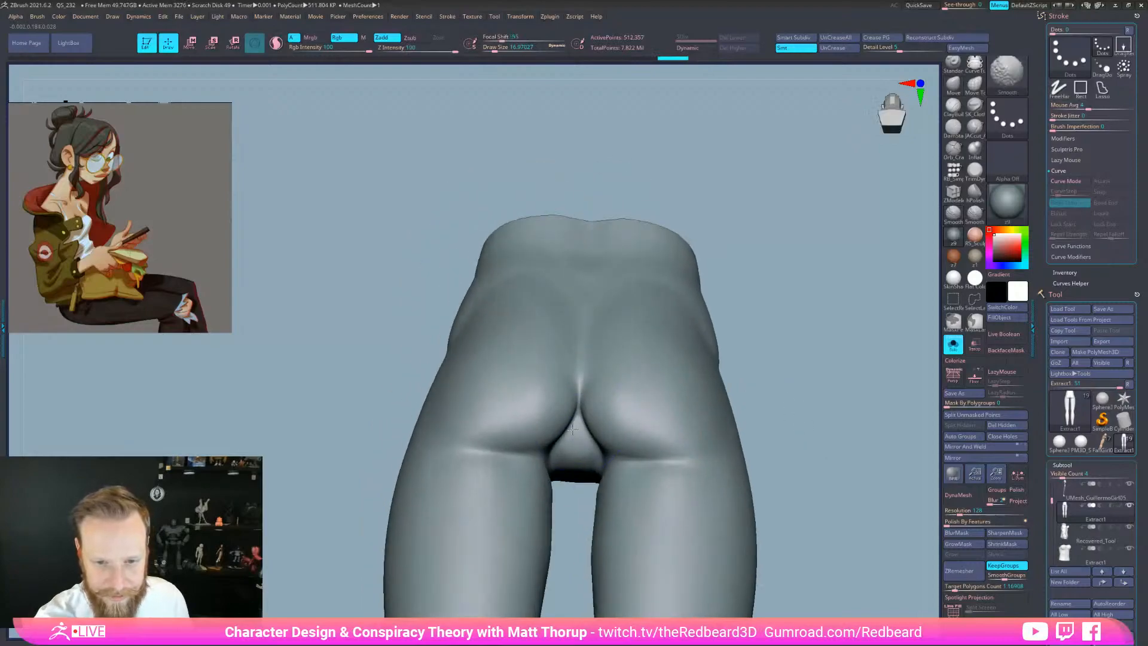
{"action": "left_click_drag", "start_coordinate": [546, 428], "coordinate": [554, 444], "text": "shift"}
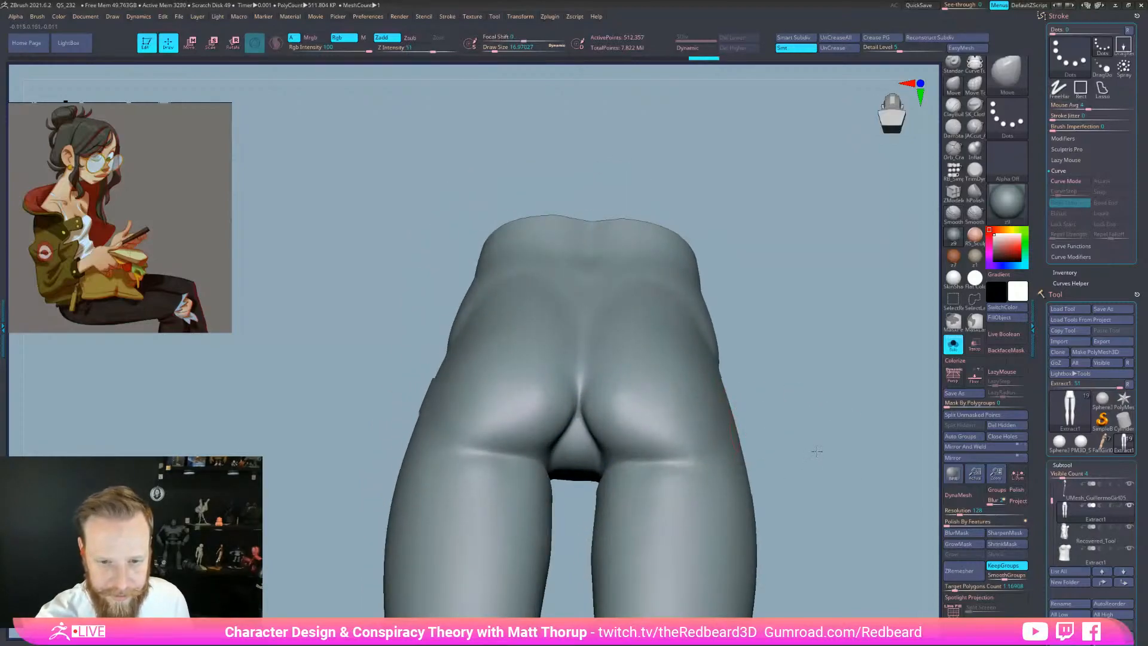
{"action": "left_click_drag", "start_coordinate": [815, 449], "coordinate": [815, 504]}
{"action": "left_click_drag", "start_coordinate": [611, 432], "coordinate": [626, 420], "text": "shift"}
{"action": "left_click_drag", "start_coordinate": [784, 428], "coordinate": [939, 425]}
{"action": "left_click_drag", "start_coordinate": [716, 415], "coordinate": [713, 378], "text": "shift"}
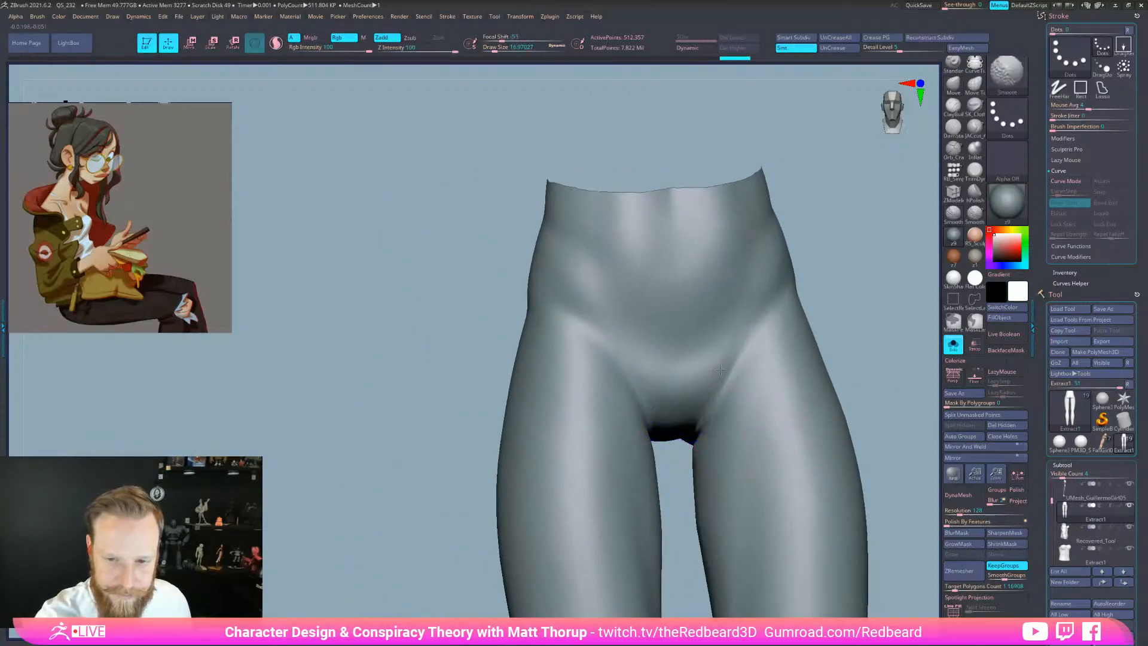
{"action": "mouse_move", "coordinate": [802, 456]}
{"action": "right_mouse_down", "text": "ctrl"}
{"action": "mouse_move", "coordinate": [808, 466]}
{"action": "mouse_move", "coordinate": [754, 446]}
{"action": "right_mouse_up", "text": "ctrl"}
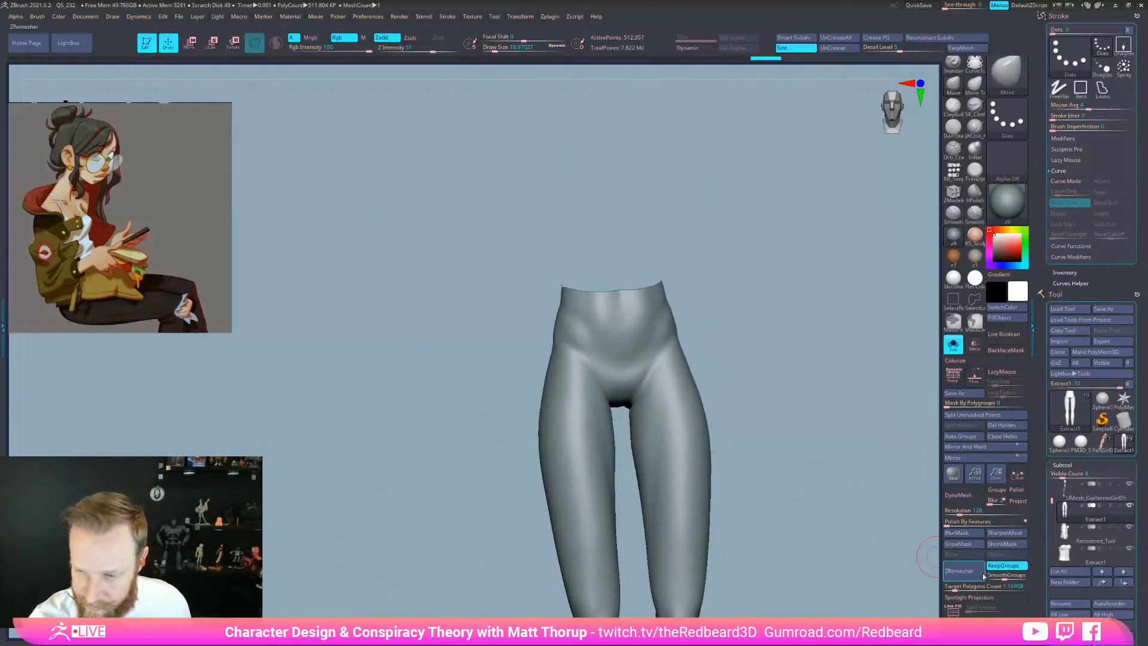
Remesh the leggings again and inspect the new polygroup wireframe
{"action": "key", "text": "shift"}
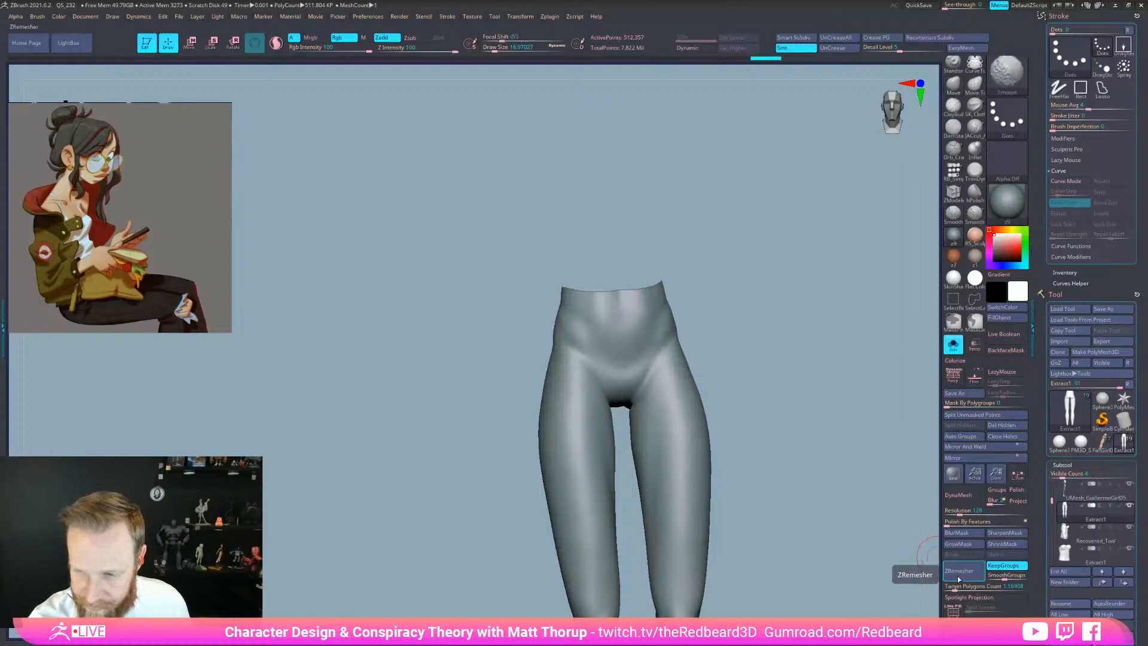
{"action": "left_click", "coordinate": [960, 574]}
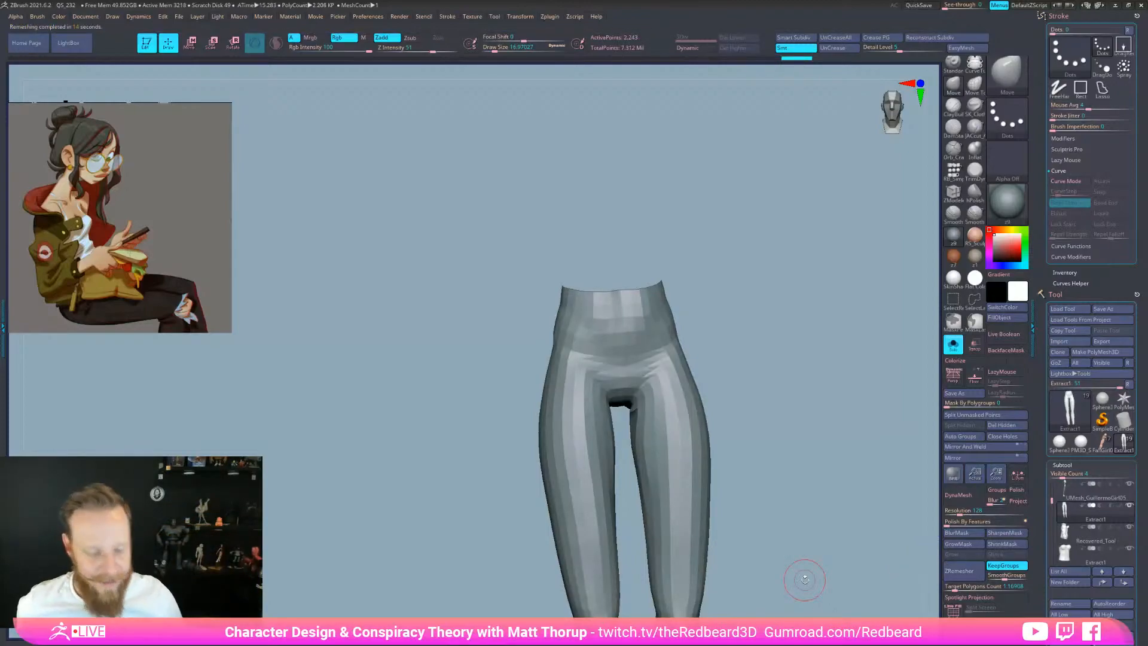
{"action": "key", "text": "shift+f"}
{"action": "left_click_drag", "start_coordinate": [792, 532], "coordinate": [808, 598]}
{"action": "key", "text": "shift+f"}
{"action": "key", "text": "shift+f"}
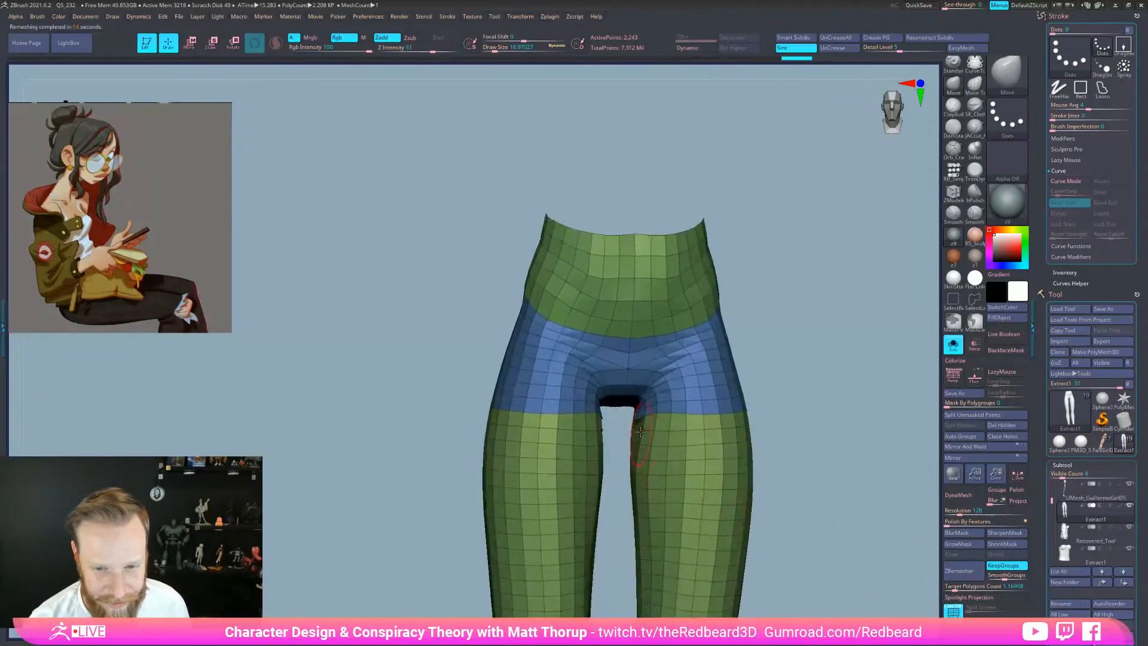
Move and smooth the leggings' inner thighs into shape
{"action": "left_click_drag", "start_coordinate": [630, 432], "coordinate": [645, 426]}
{"action": "right_click_drag", "start_coordinate": [645, 426], "coordinate": [643, 418], "text": "shift"}
{"action": "left_click_drag", "start_coordinate": [643, 418], "coordinate": [655, 412], "text": "shift"}
{"action": "mouse_move", "coordinate": [802, 423]}
{"action": "left_mouse_down"}
{"action": "mouse_move", "coordinate": [797, 376]}
{"action": "mouse_move", "coordinate": [799, 458]}
{"action": "mouse_move", "coordinate": [779, 454]}
{"action": "mouse_move", "coordinate": [902, 513]}
{"action": "left_mouse_up"}
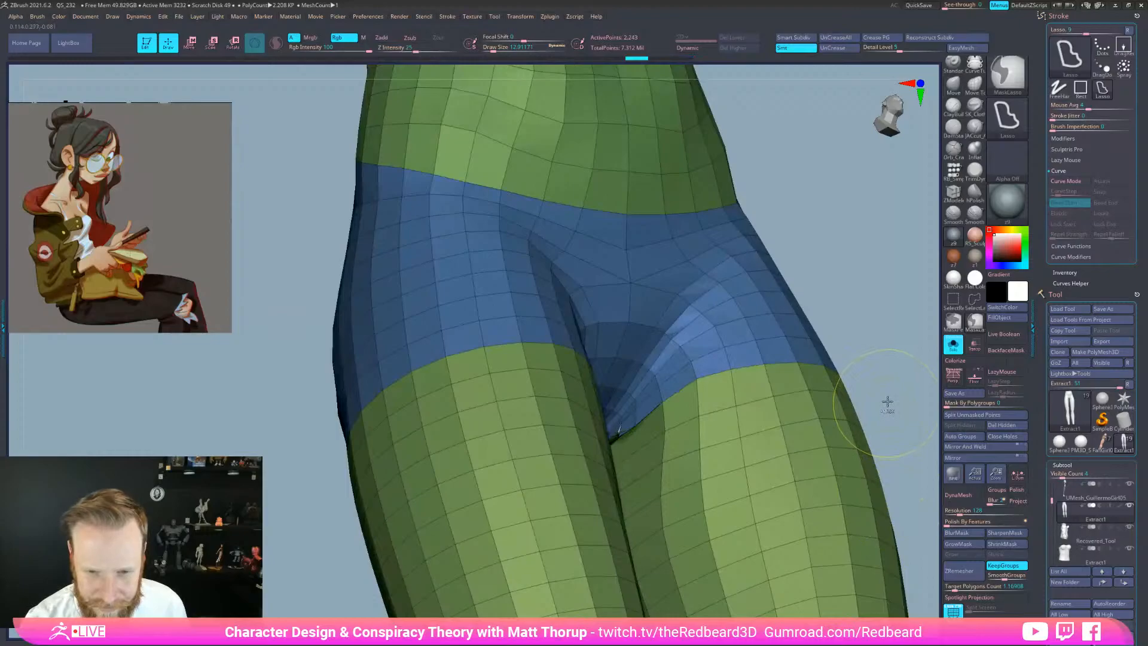
Subdivide the leggings to about 512,000 points, smooth the crotch, and isolate the blue hip polygroup
{"action": "key", "text": "ctrl+d"}
{"action": "key", "text": "ctrl+d"}
{"action": "key", "text": "ctrl+d"}
{"action": "key", "text": "ctrl+d"}
{"action": "left_click_drag", "start_coordinate": [884, 386], "coordinate": [752, 424]}
{"action": "left_click_drag", "start_coordinate": [628, 438], "coordinate": [632, 422], "text": "shift"}
{"action": "mouse_move", "coordinate": [833, 317]}
{"action": "left_mouse_down"}
{"action": "mouse_move", "coordinate": [931, 372]}
{"action": "mouse_move", "coordinate": [914, 334]}
{"action": "left_mouse_up"}
{"action": "mouse_move", "coordinate": [622, 425]}
{"action": "left_mouse_down", "text": "shift"}
{"action": "mouse_move", "coordinate": [625, 440]}
{"action": "mouse_move", "coordinate": [514, 530]}
{"action": "mouse_move", "coordinate": [577, 508]}
{"action": "left_mouse_up", "text": "shift"}
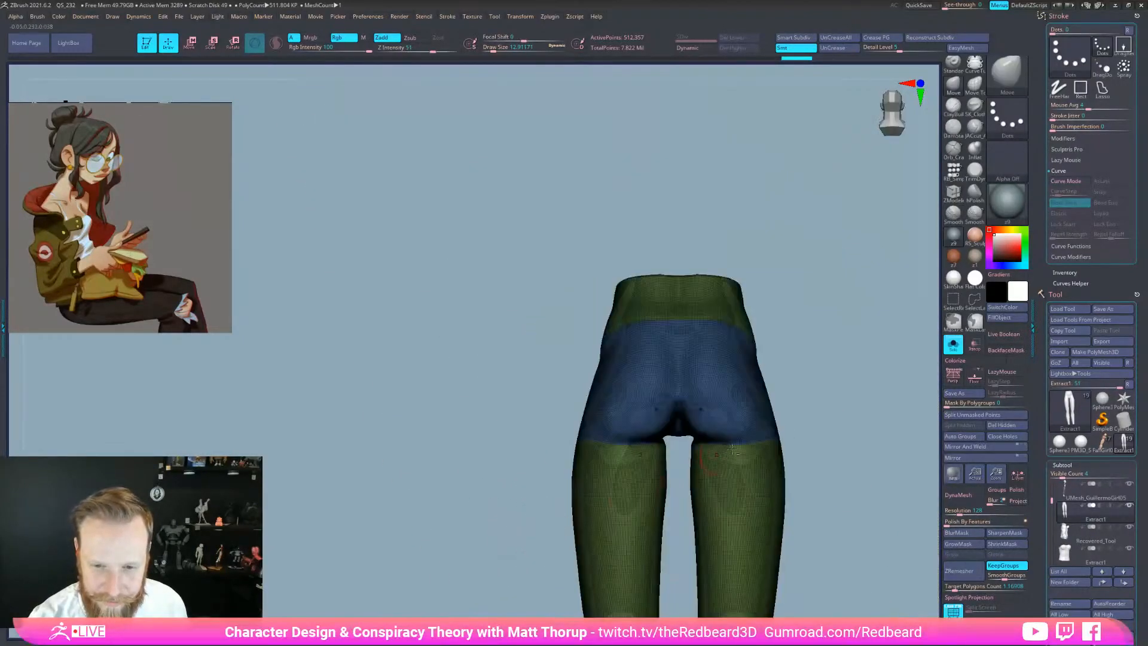
{"action": "left_click_drag", "start_coordinate": [692, 468], "coordinate": [761, 415]}
{"action": "left_click", "coordinate": [736, 400], "text": "ctrl+shift"}
{"action": "left_click", "coordinate": [790, 423], "text": "ctrl+shift"}
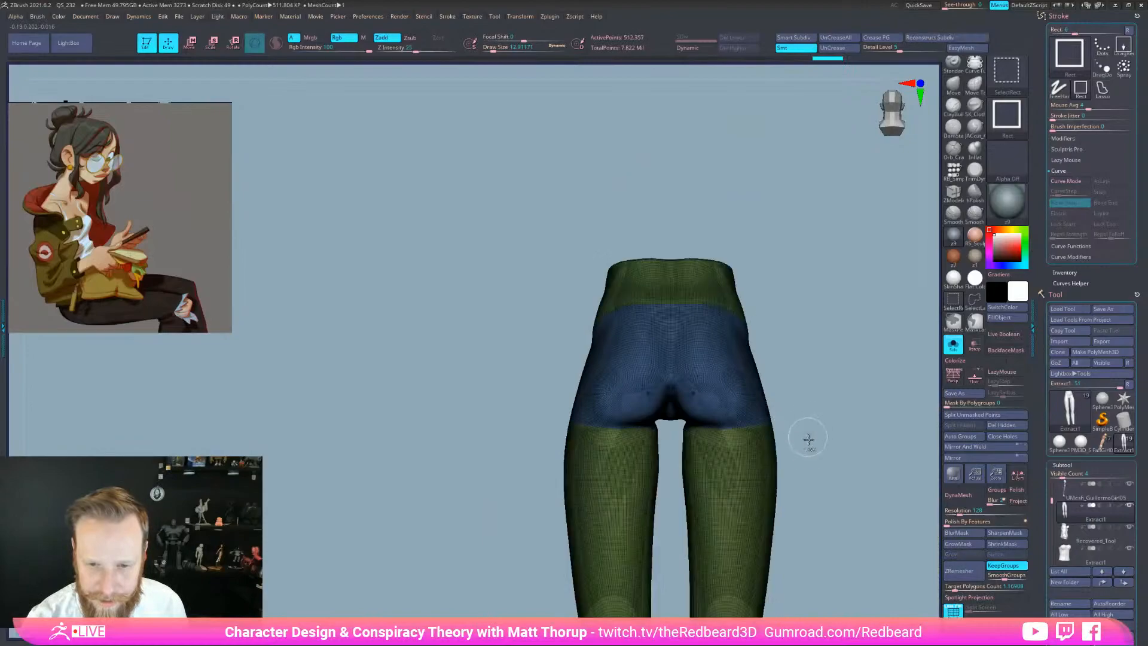
ZRemesh the leggings into even quads of about 2,489 points and preview them with Dynamic subdivision
{"action": "left_click", "coordinate": [959, 570]}
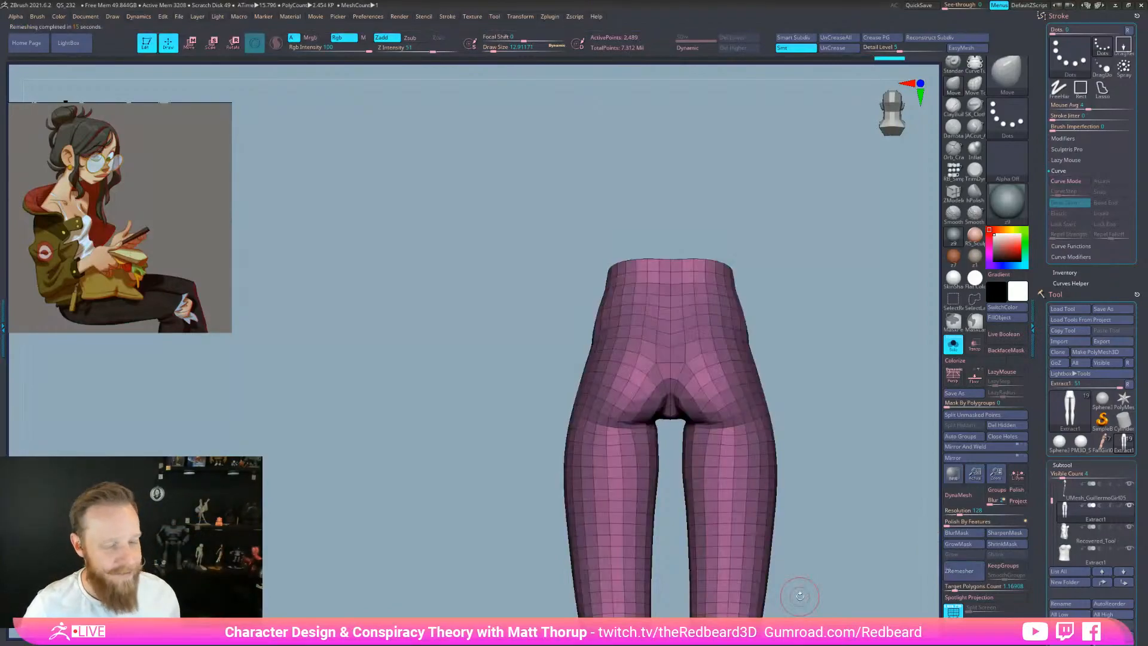
{"action": "left_click_drag", "start_coordinate": [838, 579], "coordinate": [849, 579]}
{"action": "left_click_drag", "start_coordinate": [791, 500], "coordinate": [788, 452], "text": "alt"}
{"action": "key", "text": "d"}
{"action": "key", "text": "shift+d"}
Enlarge the Draw Size and inspect the remeshed leggings from the back and three-quarter view
{"action": "left_click_drag", "start_coordinate": [837, 516], "coordinate": [788, 477]}
{"action": "key", "text": "s"}
{"action": "left_click_drag", "start_coordinate": [644, 414], "coordinate": [648, 413]}
{"action": "left_click_drag", "start_coordinate": [804, 409], "coordinate": [762, 405]}
{"action": "key", "text": "s"}
{"action": "left_click_drag", "start_coordinate": [649, 414], "coordinate": [657, 414]}
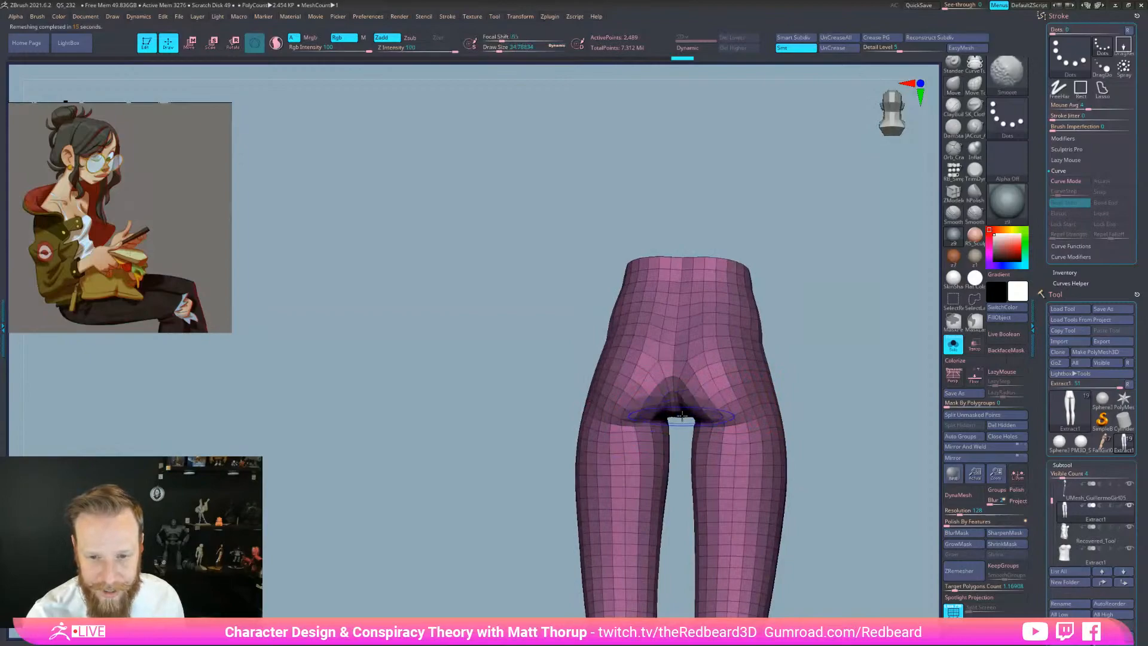
{"action": "key", "text": "d"}
{"action": "left_click_drag", "start_coordinate": [837, 567], "coordinate": [762, 548]}
{"action": "key", "text": "shift+d"}
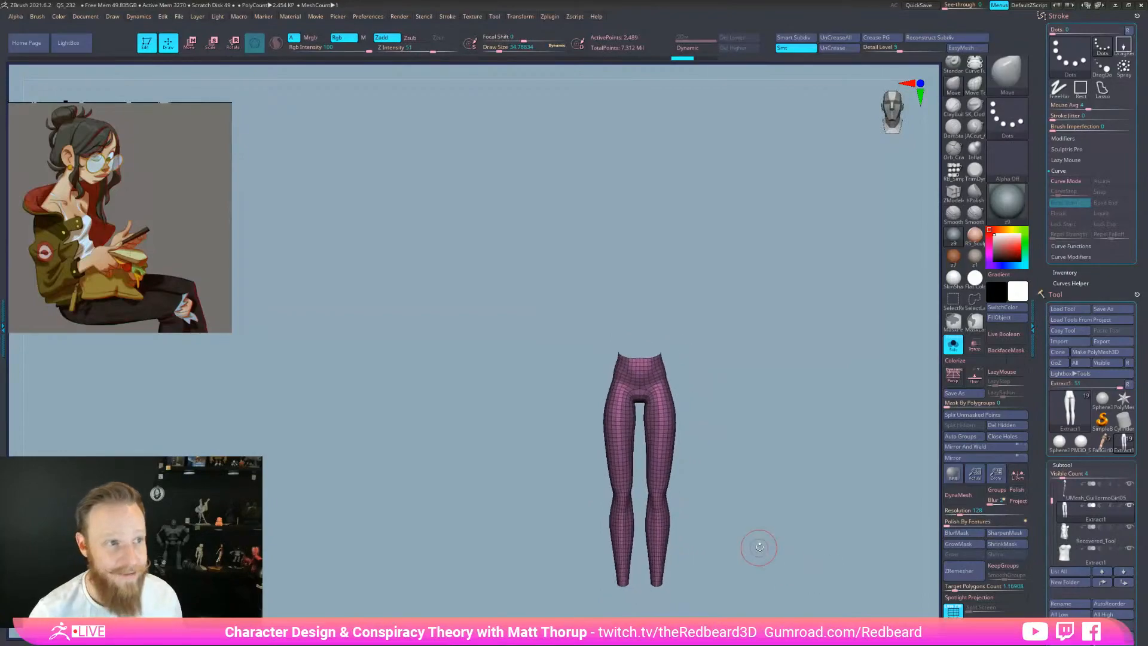
Turn Solo off to show the full character and make the body the active subtool
{"action": "left_click", "coordinate": [39, 17]}
{"action": "left_click", "coordinate": [71, 495]}
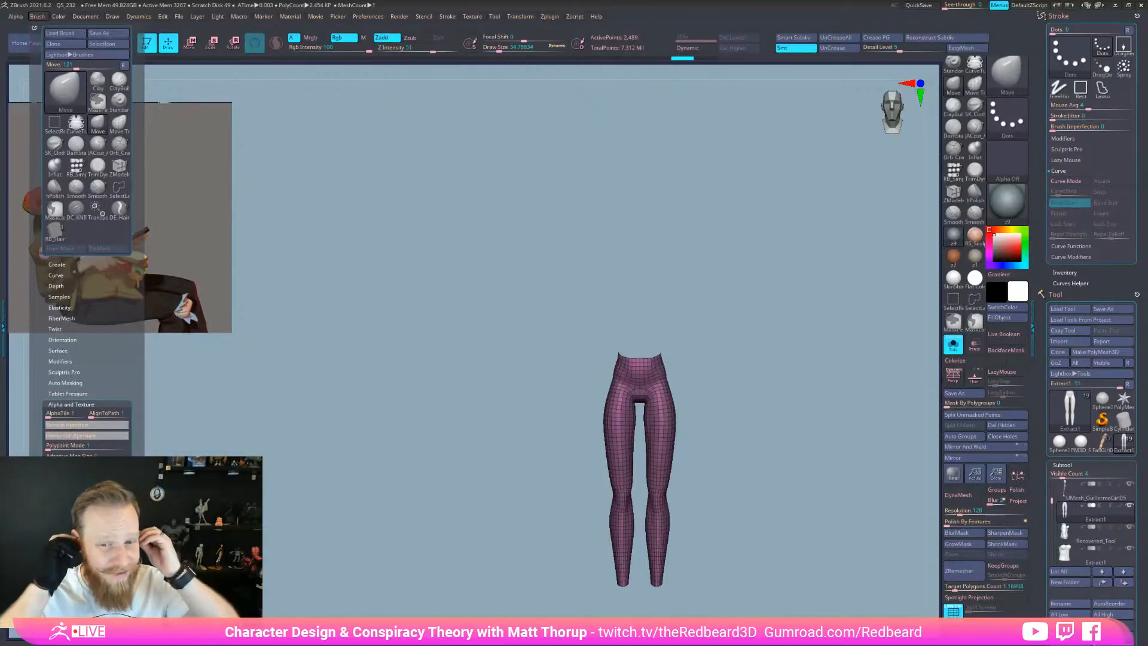
{"action": "left_click", "coordinate": [953, 345]}
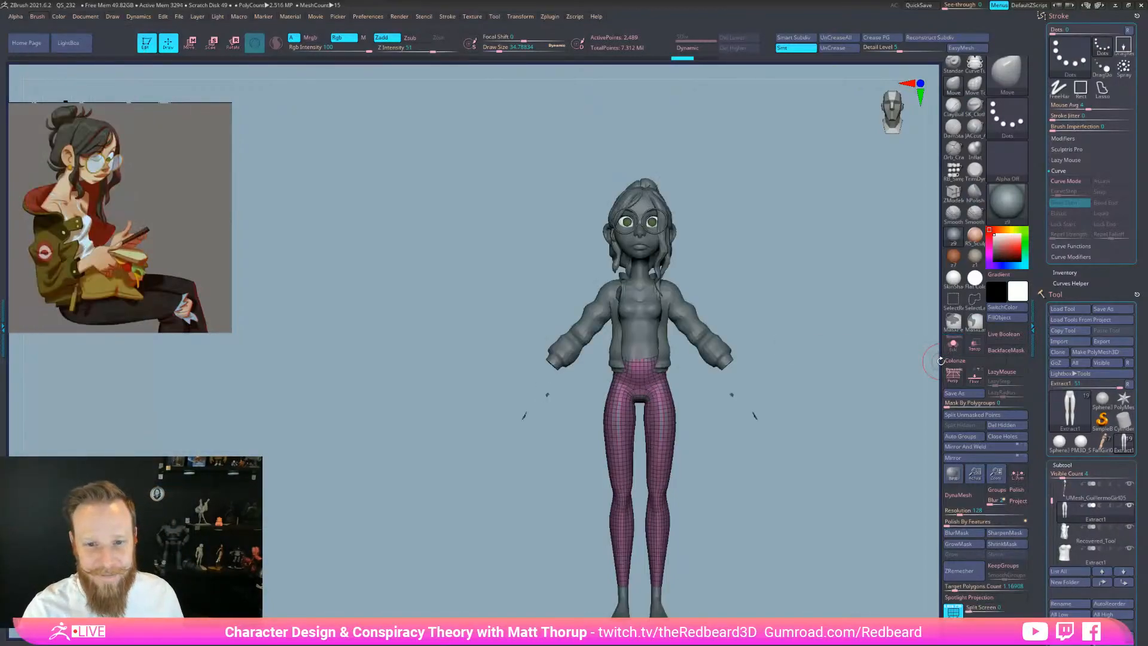
{"action": "left_click", "coordinate": [639, 253], "text": "alt"}
Hide the wireframe, frame the upper body, and turn Solo back on to isolate the bare body
{"action": "left_click_drag", "start_coordinate": [769, 264], "coordinate": [788, 301], "text": "alt"}
{"action": "key", "text": "shift+f"}
{"action": "left_click_drag", "start_coordinate": [790, 400], "coordinate": [794, 428], "text": "alt"}
{"action": "left_click_drag", "start_coordinate": [878, 321], "coordinate": [876, 479], "text": "alt"}
{"action": "left_click_drag", "start_coordinate": [801, 561], "coordinate": [825, 603], "text": "alt"}
{"action": "left_click_drag", "start_coordinate": [777, 375], "coordinate": [758, 508], "text": "alt"}
{"action": "left_click", "coordinate": [953, 345]}
Unhide the hidden body parts and apply the white SkinShade4 material
{"action": "left_click_drag", "start_coordinate": [800, 563], "coordinate": [773, 560]}
{"action": "left_click", "coordinate": [796, 569], "text": "ctrl+shift"}
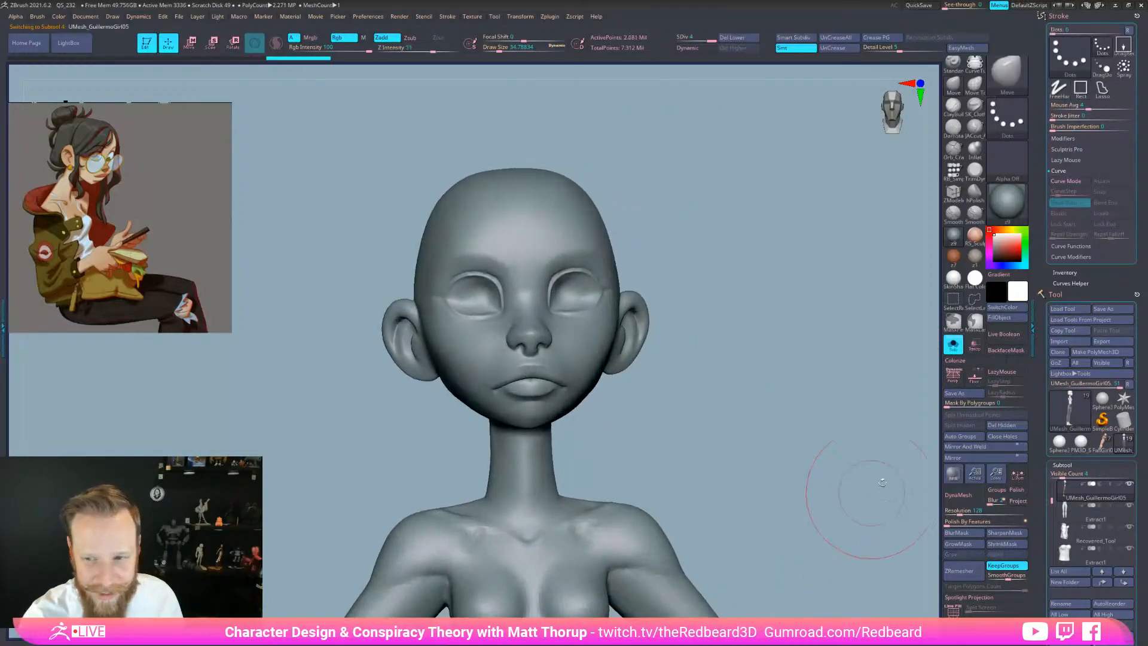
{"action": "left_click", "coordinate": [953, 279]}
{"action": "mouse_move", "coordinate": [805, 433]}
{"action": "left_mouse_down"}
{"action": "mouse_move", "coordinate": [841, 435]}
{"action": "mouse_move", "coordinate": [843, 418]}
{"action": "mouse_move", "coordinate": [789, 436]}
{"action": "mouse_move", "coordinate": [798, 422]}
{"action": "left_mouse_up"}
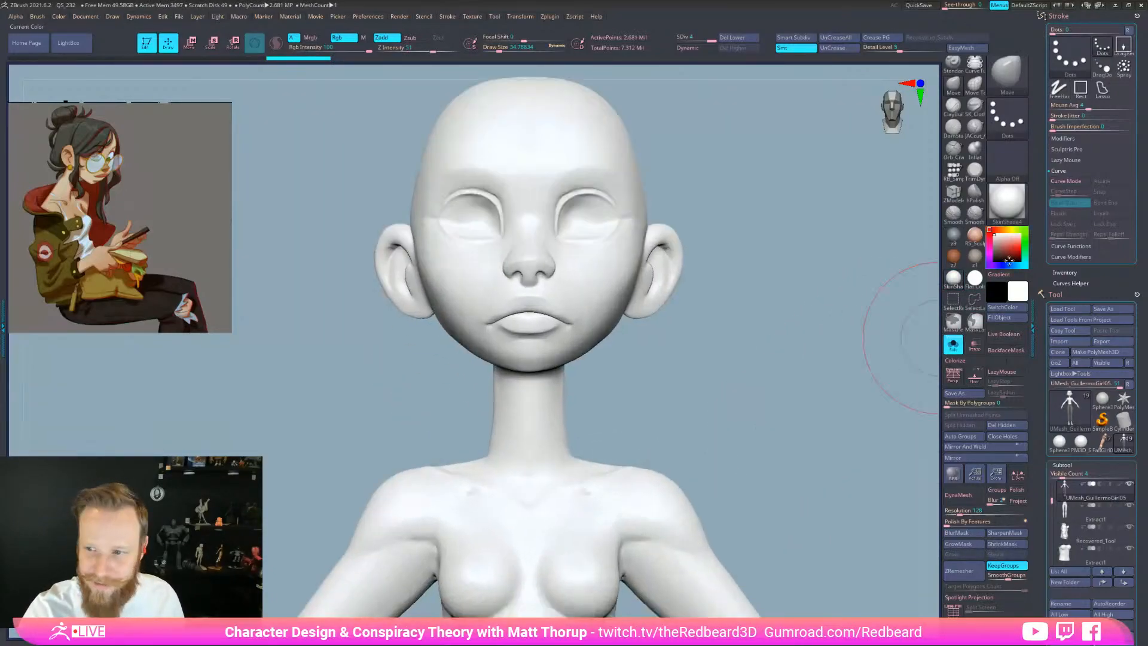
{"action": "left_click_drag", "start_coordinate": [815, 351], "coordinate": [725, 429]}
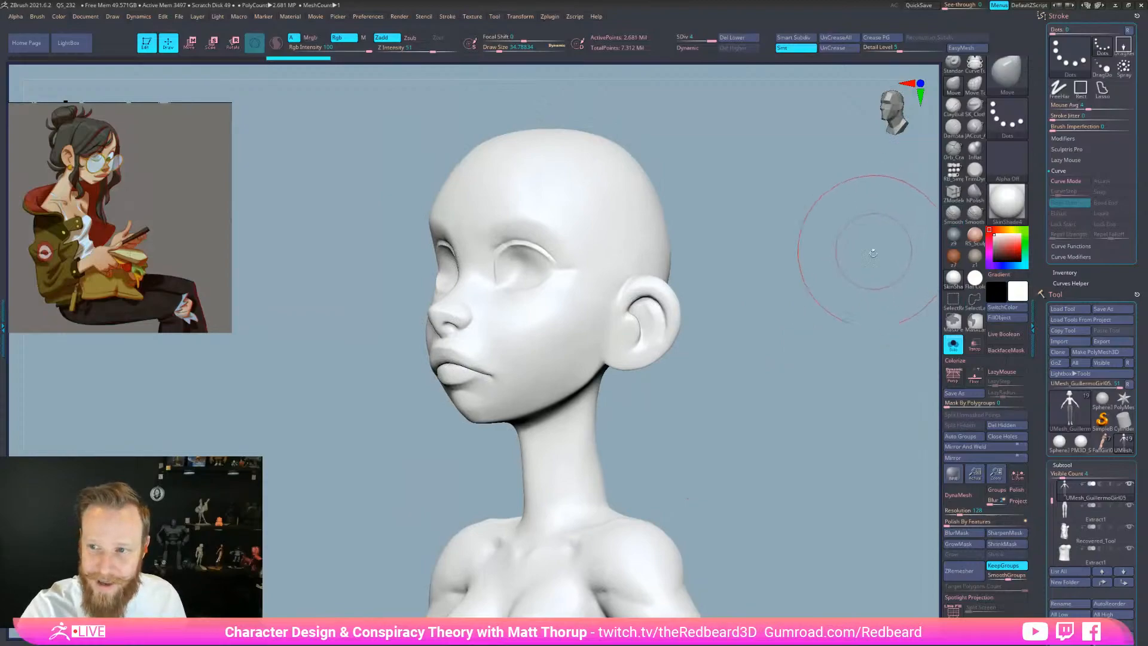
Switch to the SK_Pen brush and fill the body with a test red colour
{"action": "key", "text": "b"}
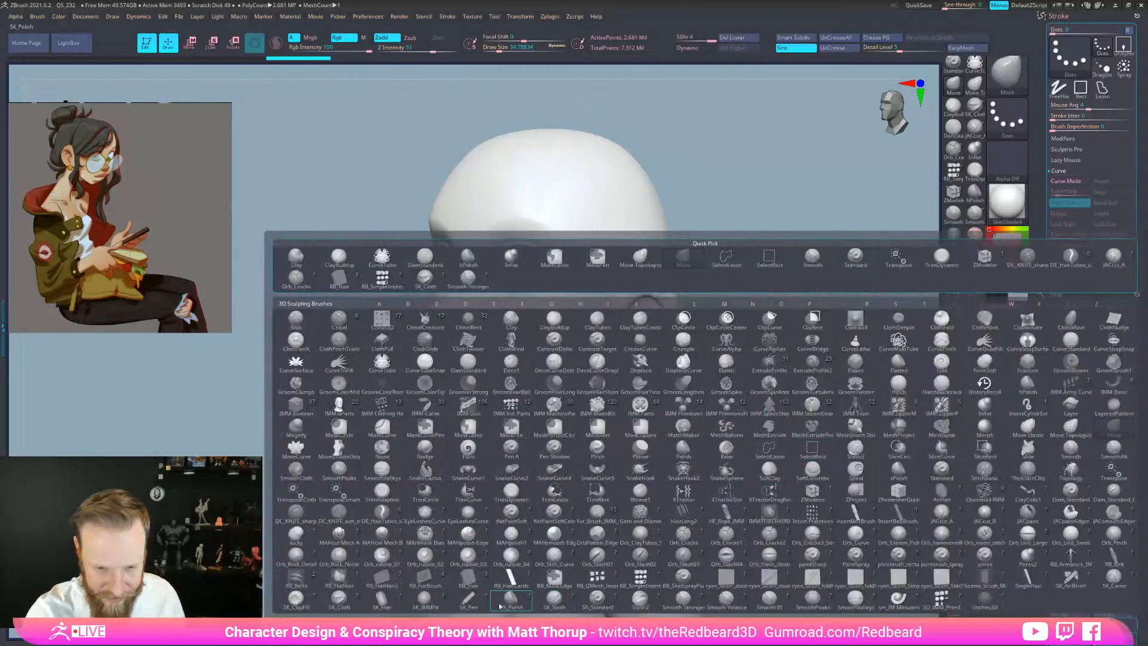
{"action": "left_click", "coordinate": [468, 598]}
{"action": "left_click", "coordinate": [1009, 247]}
{"action": "left_click", "coordinate": [1007, 317]}
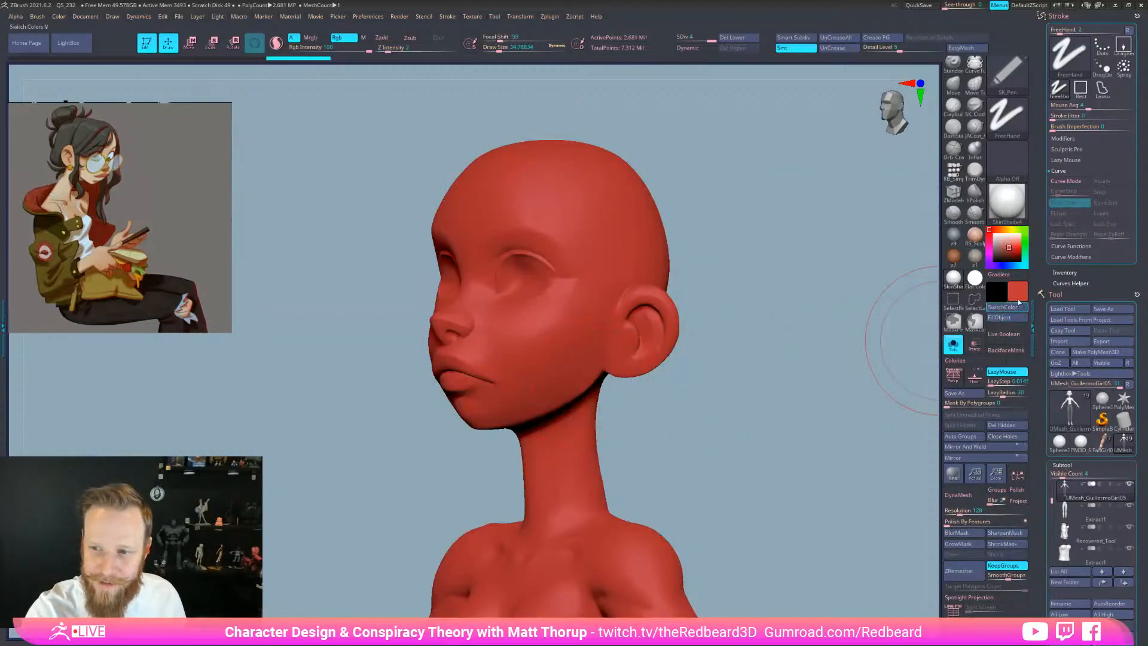
Refill the whole head and body with a light peach colour
{"action": "left_click", "coordinate": [1004, 229]}
{"action": "left_click", "coordinate": [1018, 291]}
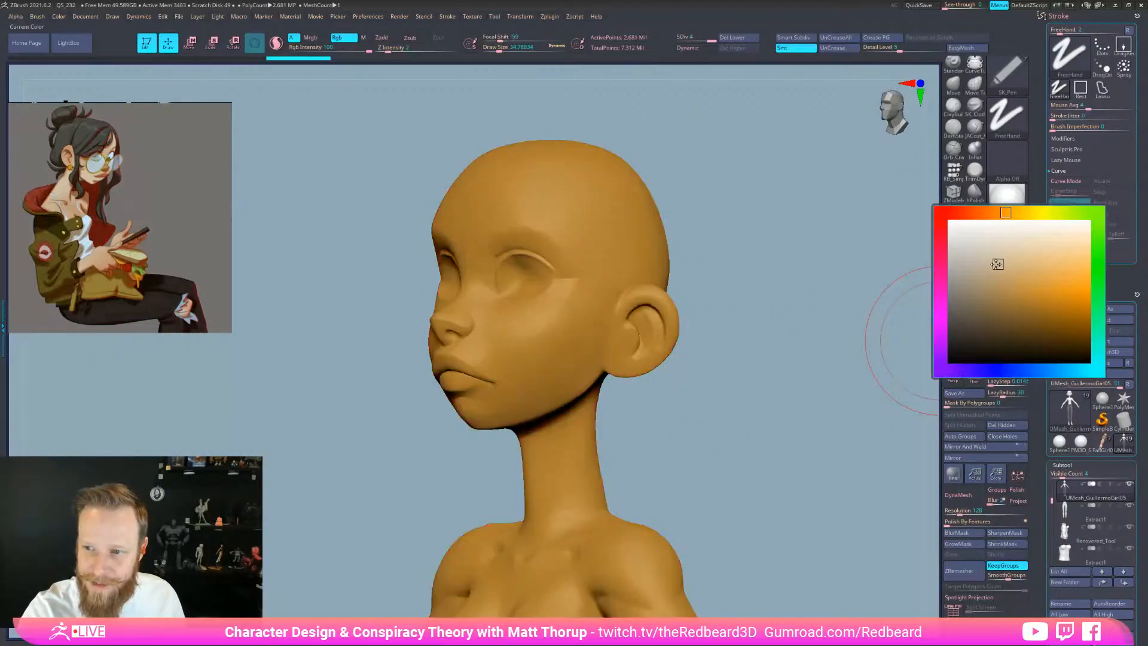
{"action": "left_click", "coordinate": [1017, 287]}
{"action": "left_click", "coordinate": [966, 209]}
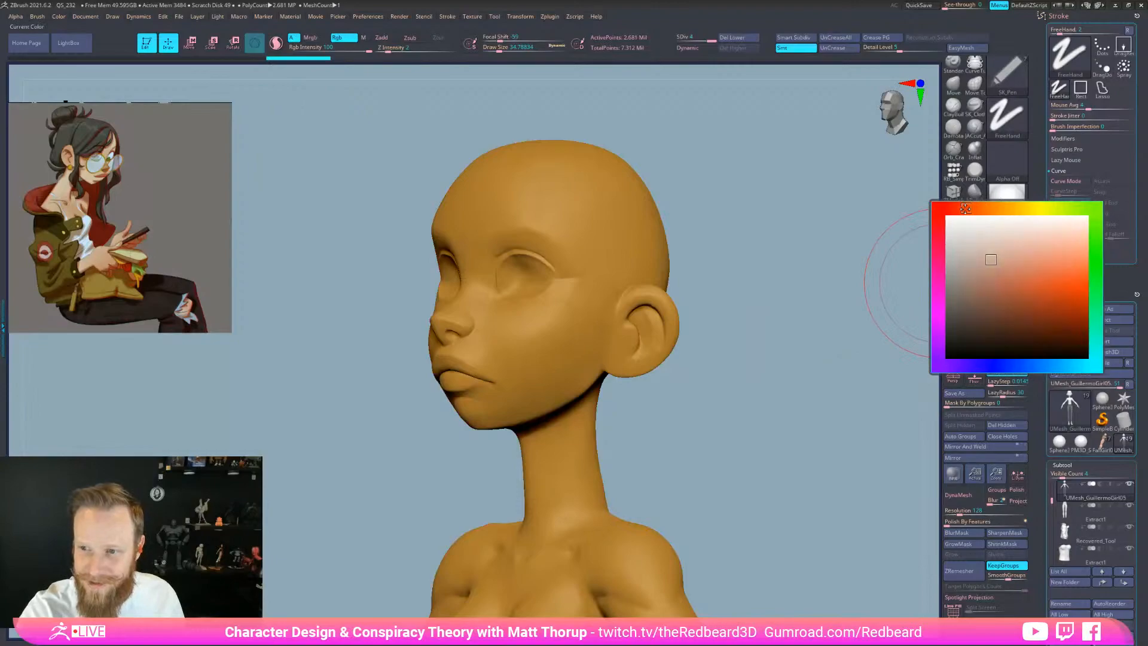
{"action": "left_click", "coordinate": [1054, 244]}
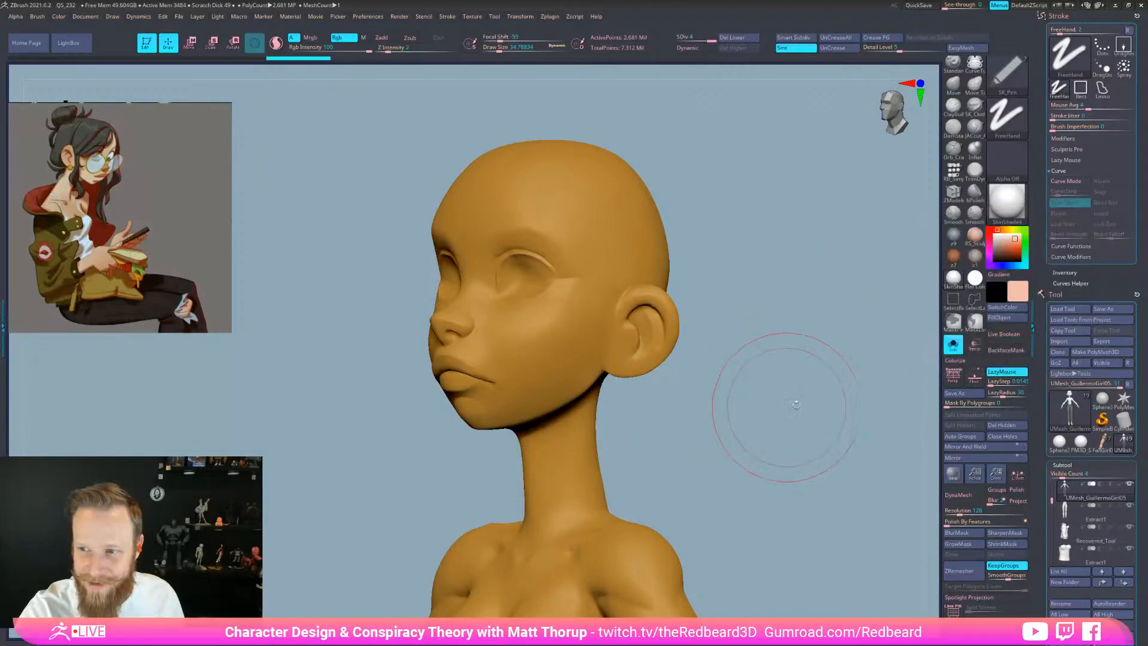
{"action": "left_click", "coordinate": [1007, 317]}
{"action": "mouse_move", "coordinate": [807, 447]}
{"action": "left_mouse_down"}
{"action": "mouse_move", "coordinate": [831, 547]}
{"action": "mouse_move", "coordinate": [787, 564]}
{"action": "mouse_move", "coordinate": [802, 565]}
{"action": "left_mouse_up"}
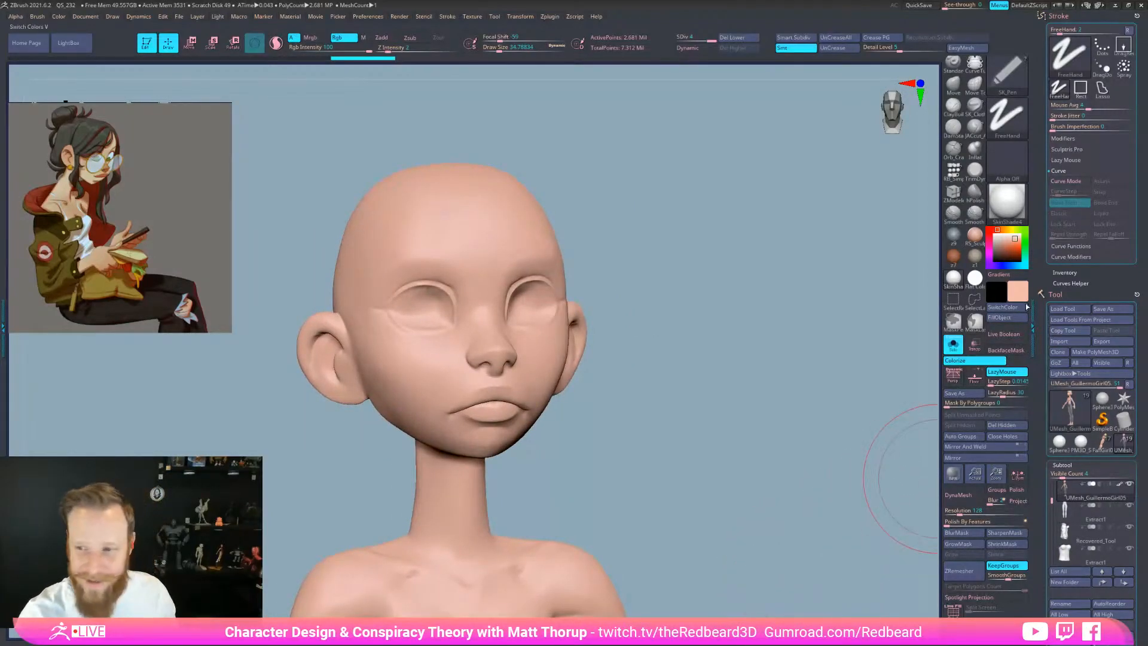
Fine-tune the skin shade and its hue in the colour picker
{"action": "left_click", "coordinate": [1016, 246]}
{"action": "left_click", "coordinate": [1035, 245]}
{"action": "left_click_drag", "start_coordinate": [978, 213], "coordinate": [985, 213]}
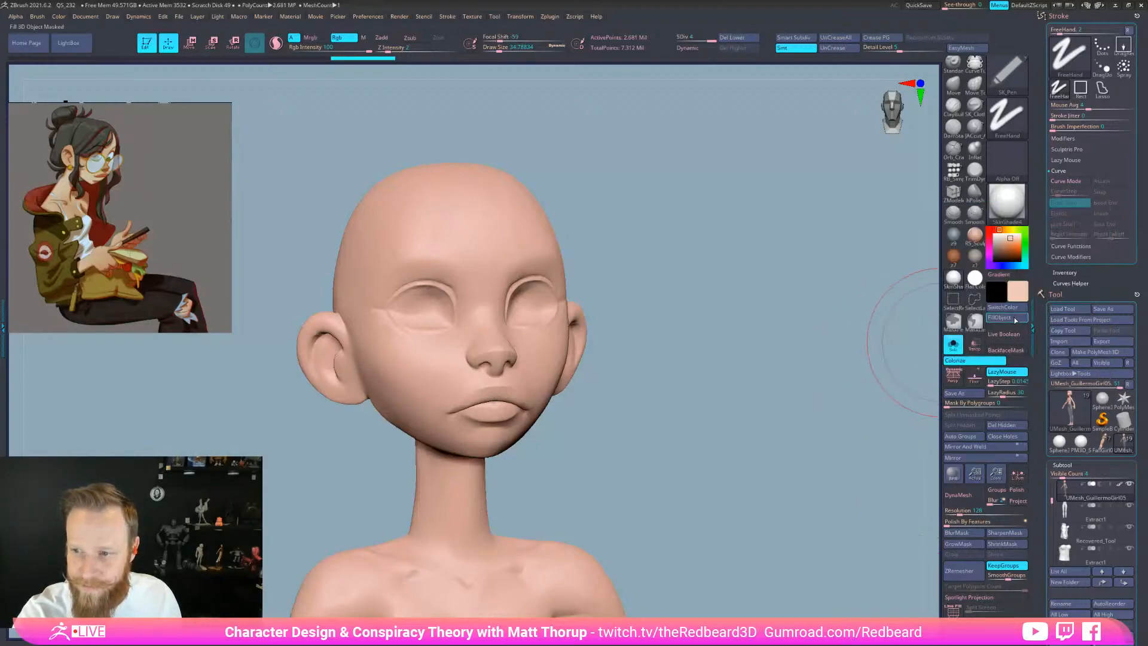
{"action": "left_click_drag", "start_coordinate": [846, 410], "coordinate": [789, 477]}
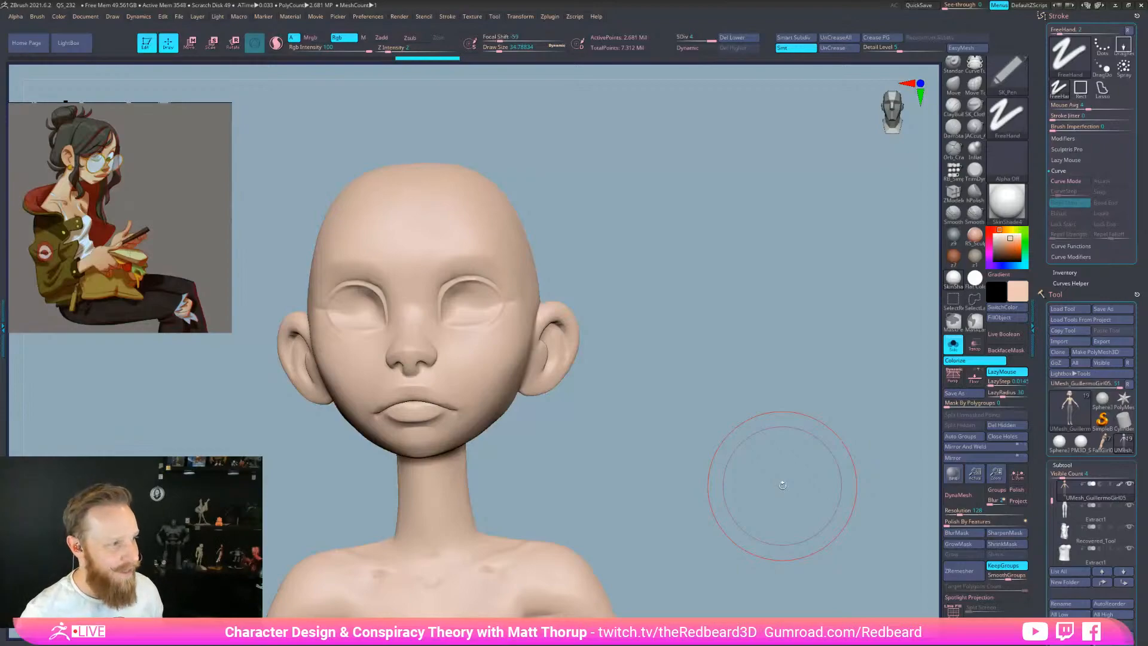
Test solid red blush circles on the cheeks, then undo them
{"action": "mouse_move", "coordinate": [1016, 257]}
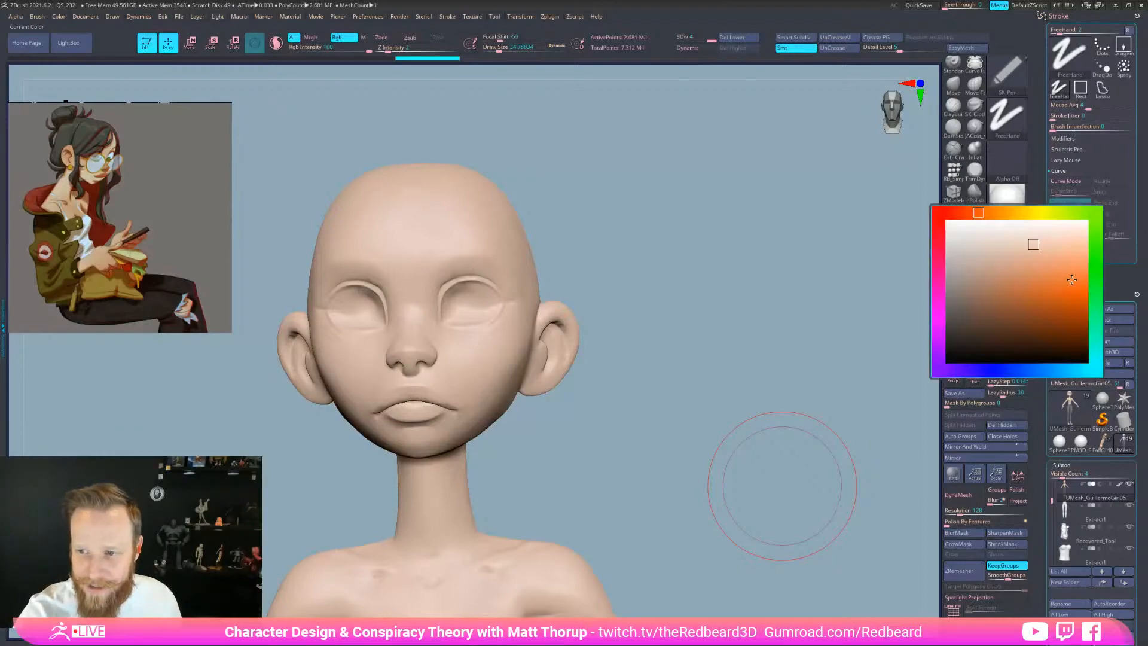
{"action": "left_click_drag", "start_coordinate": [966, 210], "coordinate": [955, 213]}
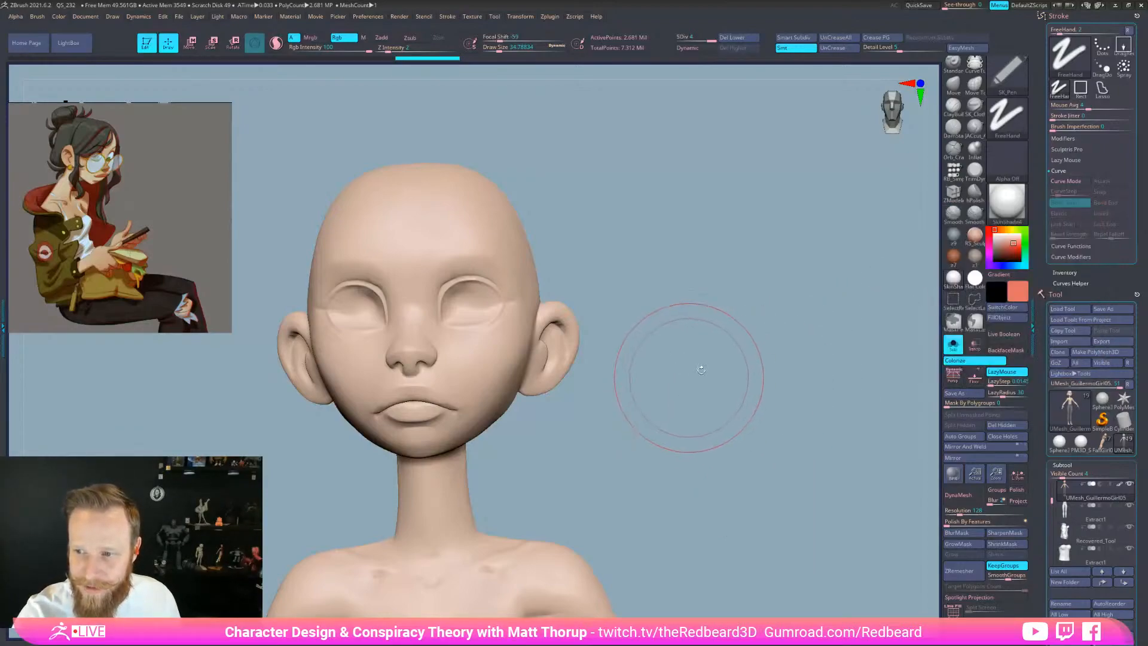
{"action": "left_click_drag", "start_coordinate": [692, 371], "coordinate": [525, 371]}
{"action": "left_click_drag", "start_coordinate": [389, 375], "coordinate": [442, 336]}
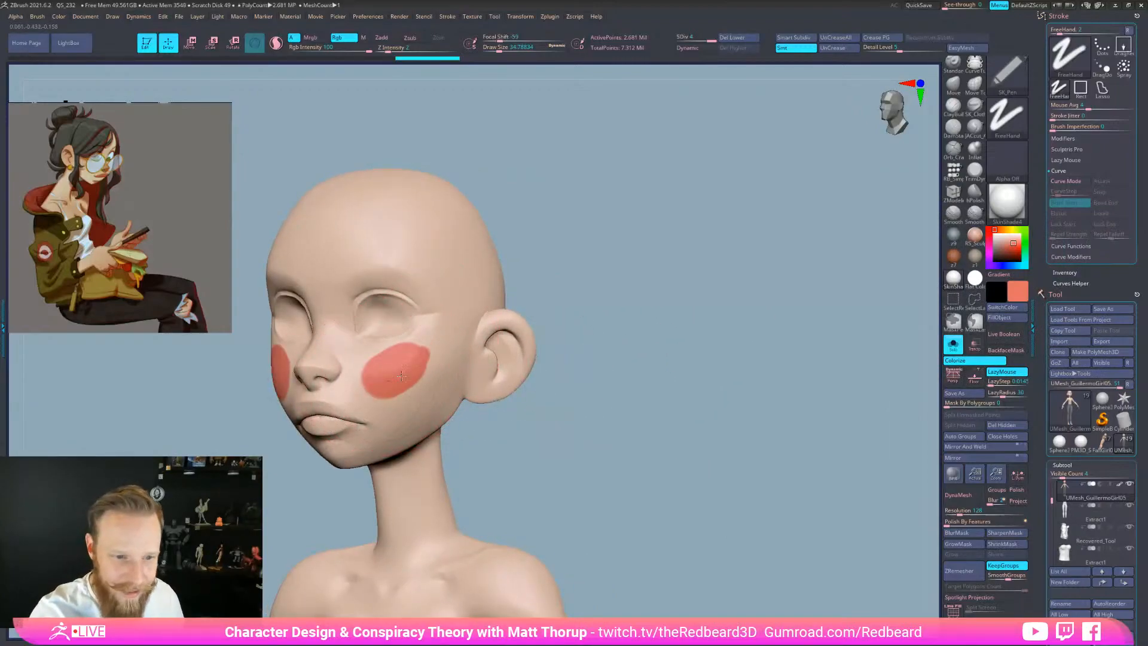
{"action": "key", "text": "ctrl+z"}
{"action": "key", "text": "ctrl+z"}
{"action": "key", "text": "b"}
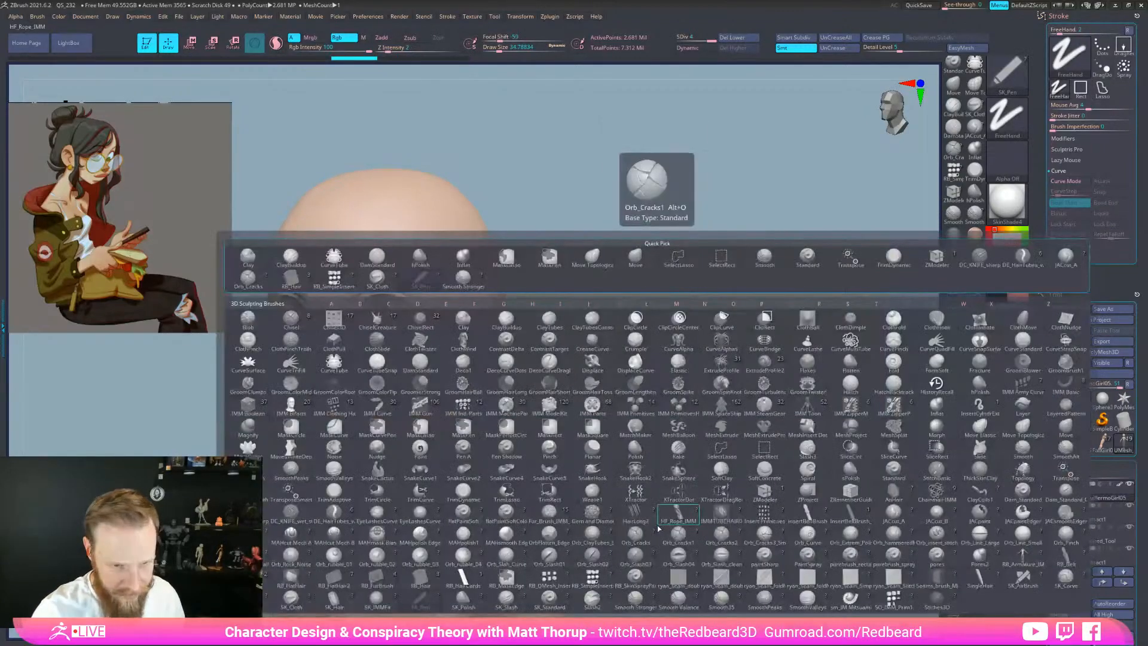
{"action": "key", "text": "m"}
{"action": "key", "text": "l"}
{"action": "key", "text": "ctrl+z"}
Airbrush soft blush across both cheeks with SK_AirBrush and check it from different angles
{"action": "mouse_move", "coordinate": [387, 384]}
{"action": "left_mouse_down"}
{"action": "mouse_move", "coordinate": [448, 321]}
{"action": "mouse_move", "coordinate": [362, 390]}
{"action": "mouse_move", "coordinate": [376, 396]}
{"action": "mouse_move", "coordinate": [354, 367]}
{"action": "left_mouse_up"}
{"action": "left_click_drag", "start_coordinate": [644, 484], "coordinate": [797, 478], "text": "alt"}
{"action": "mouse_move", "coordinate": [756, 559]}
{"action": "left_mouse_down"}
{"action": "mouse_move", "coordinate": [777, 559]}
{"action": "mouse_move", "coordinate": [754, 559]}
{"action": "left_mouse_up"}
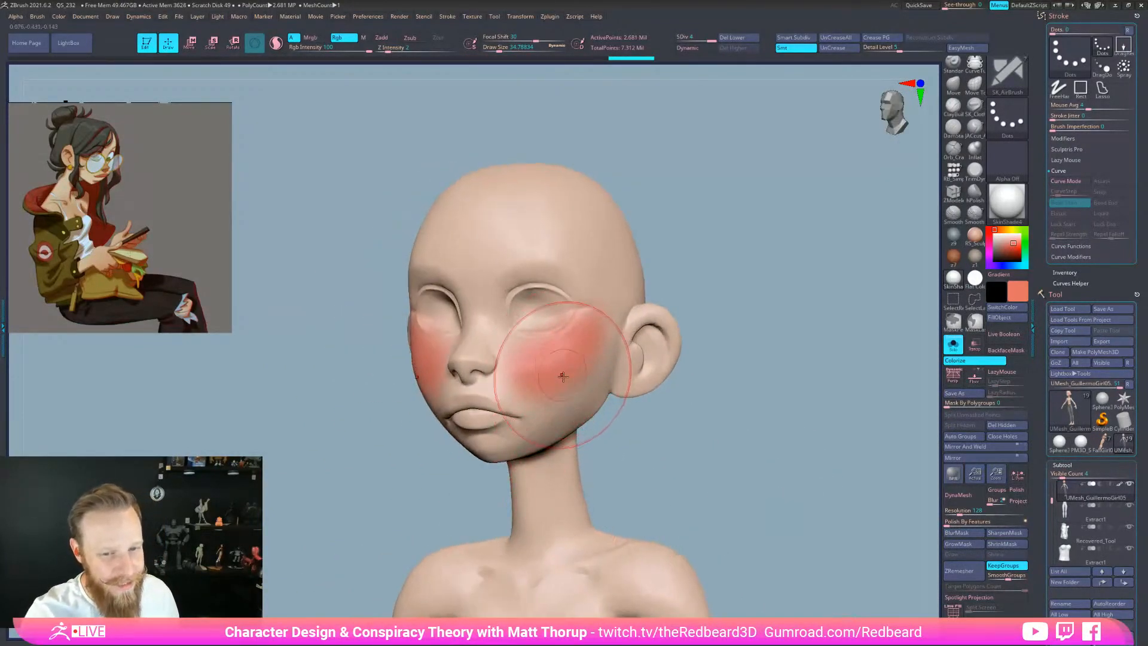
{"action": "key", "text": "ctrl"}
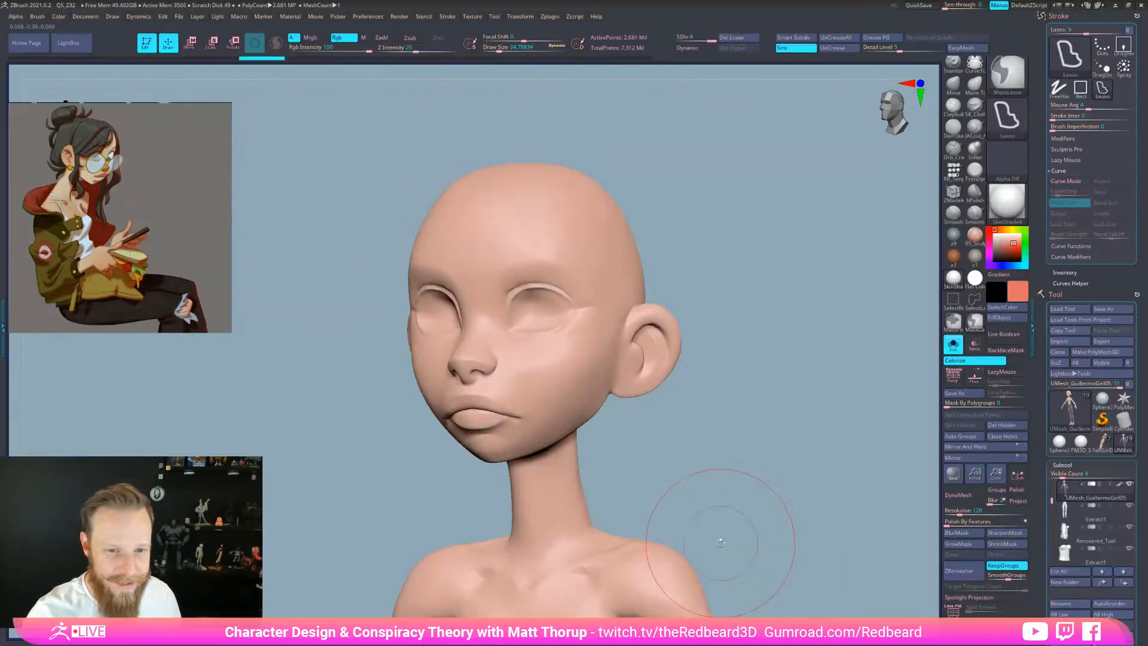
Open the Brush menu to check its Polypaint Mode option
{"action": "left_click", "coordinate": [37, 17]}
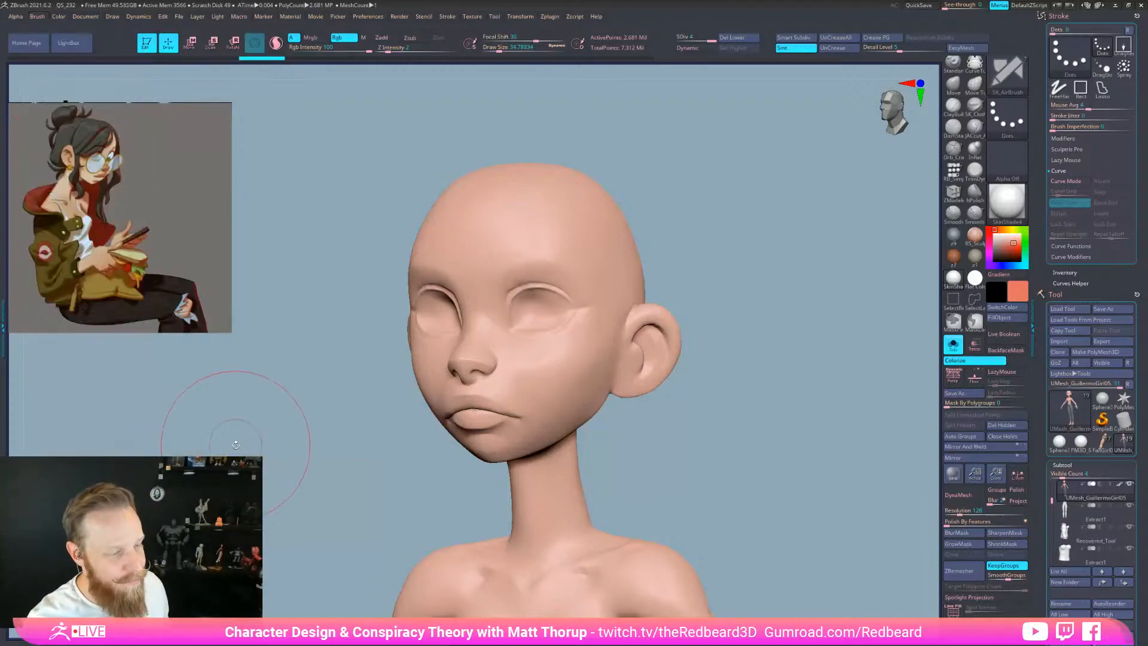
{"action": "left_click", "coordinate": [33, 17]}
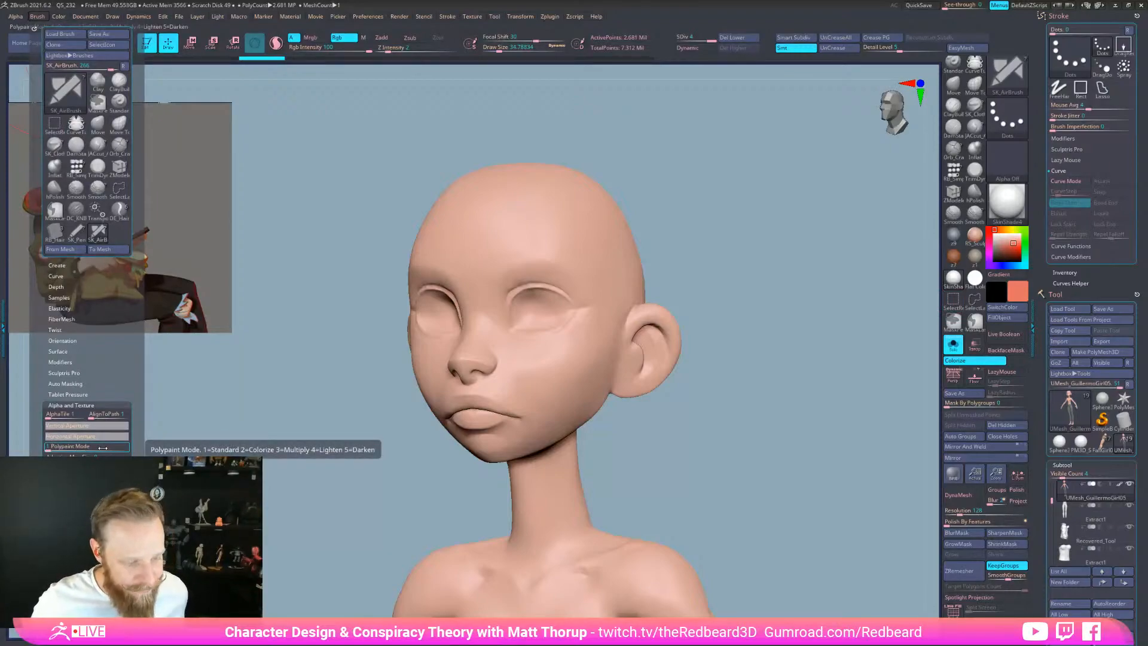
{"action": "key", "text": "ctrl"}
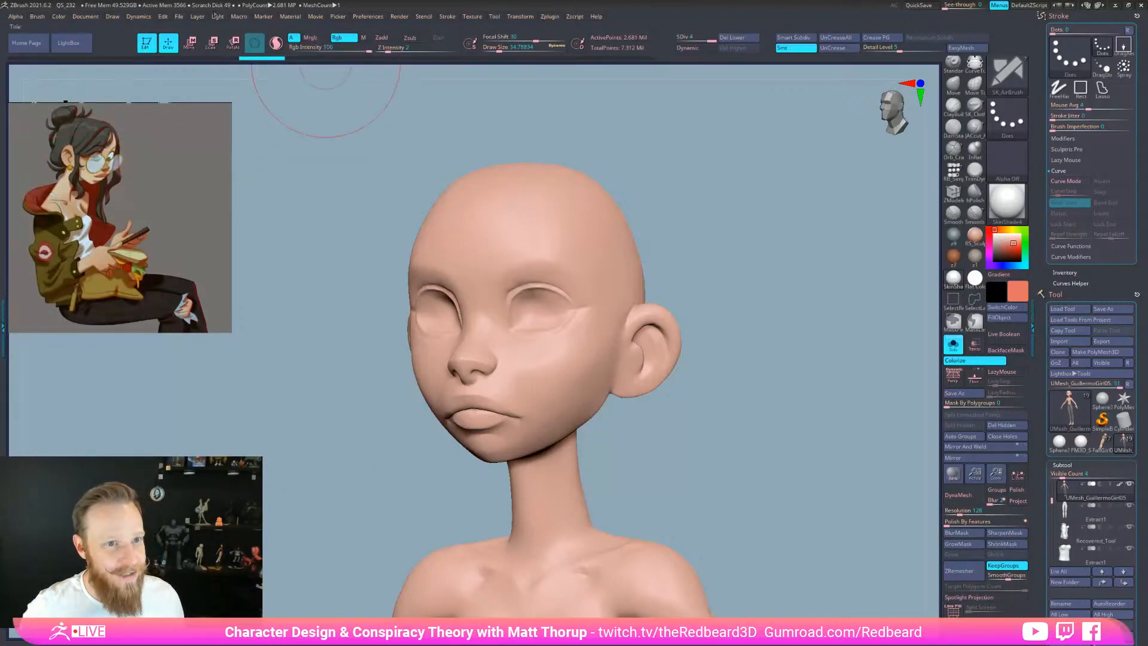
{"action": "left_click", "coordinate": [37, 16]}
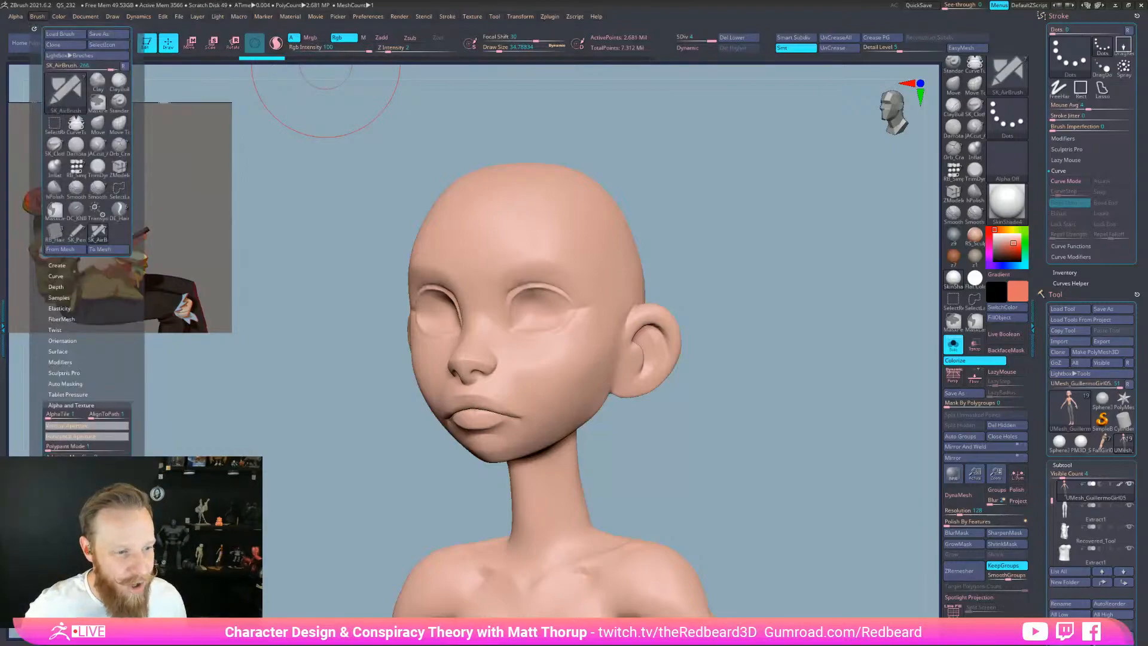
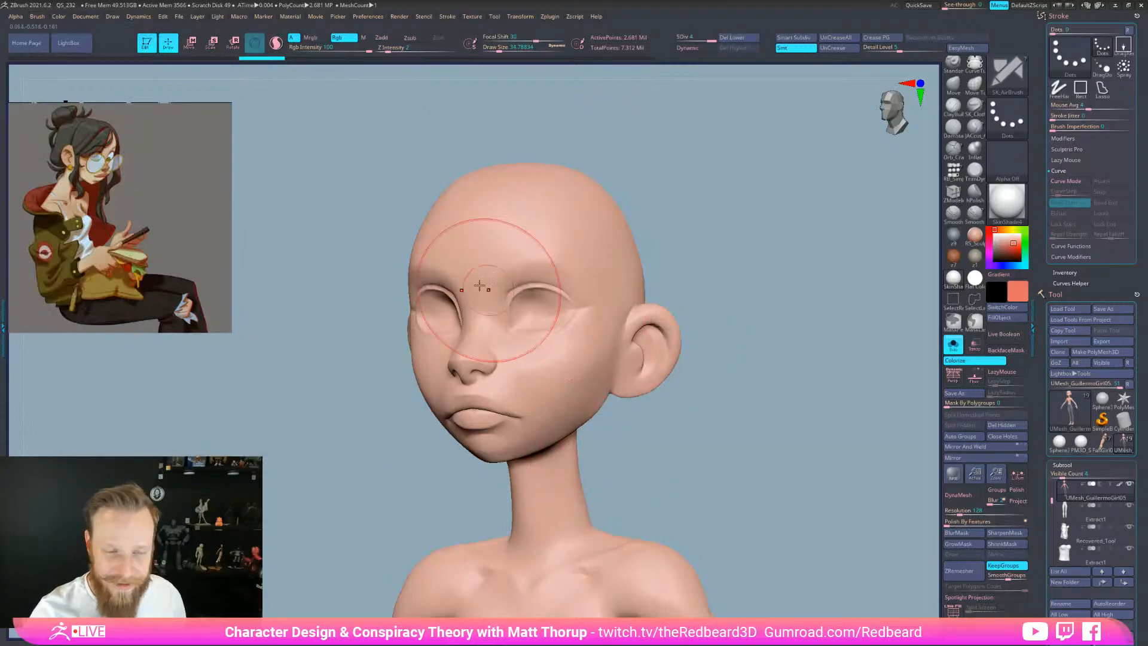
Choose a dark shade in the larger colour picker for eye shading
{"action": "left_click", "coordinate": [60, 16]}
{"action": "mouse_move", "coordinate": [87, 20]}
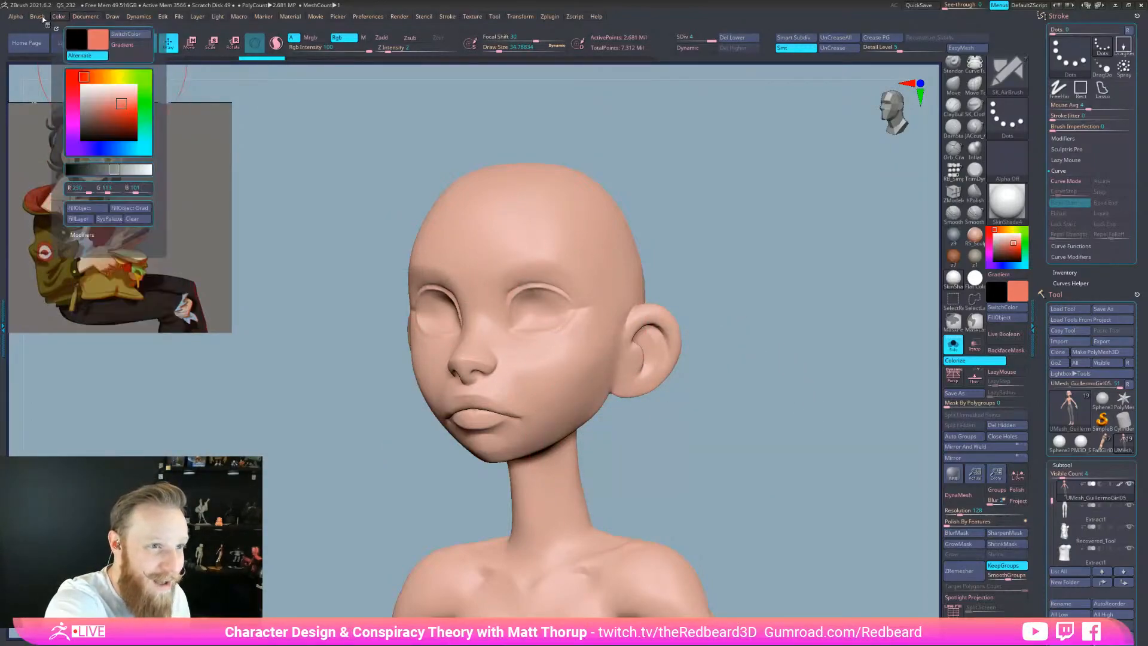
{"action": "mouse_move", "coordinate": [38, 17]}
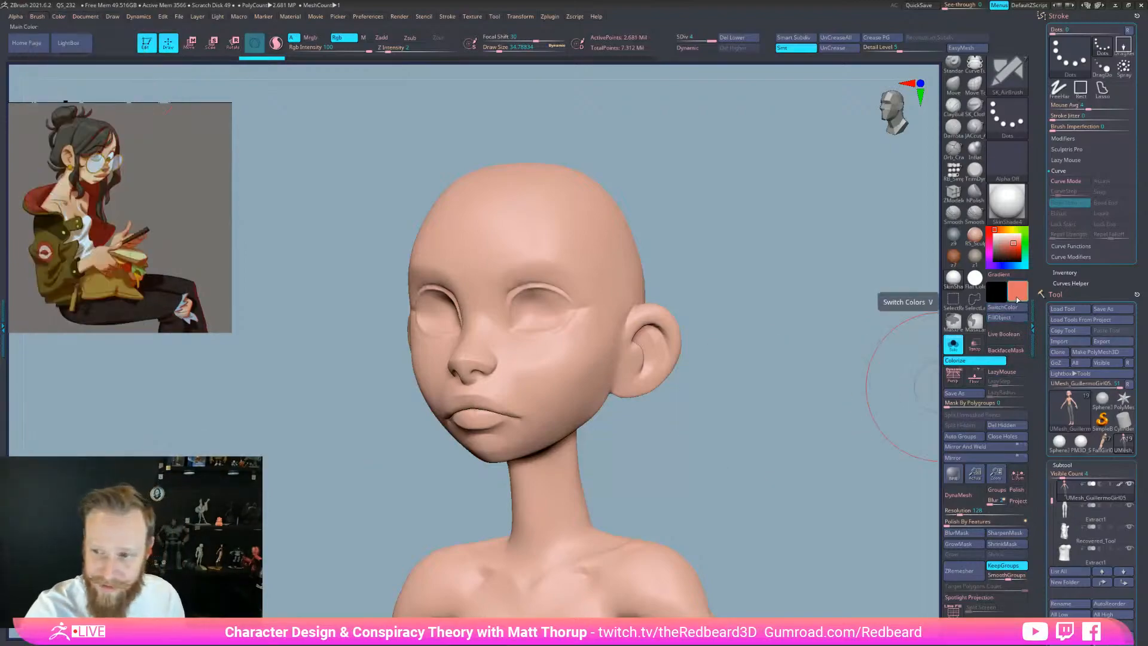
{"action": "left_click", "coordinate": [1018, 293]}
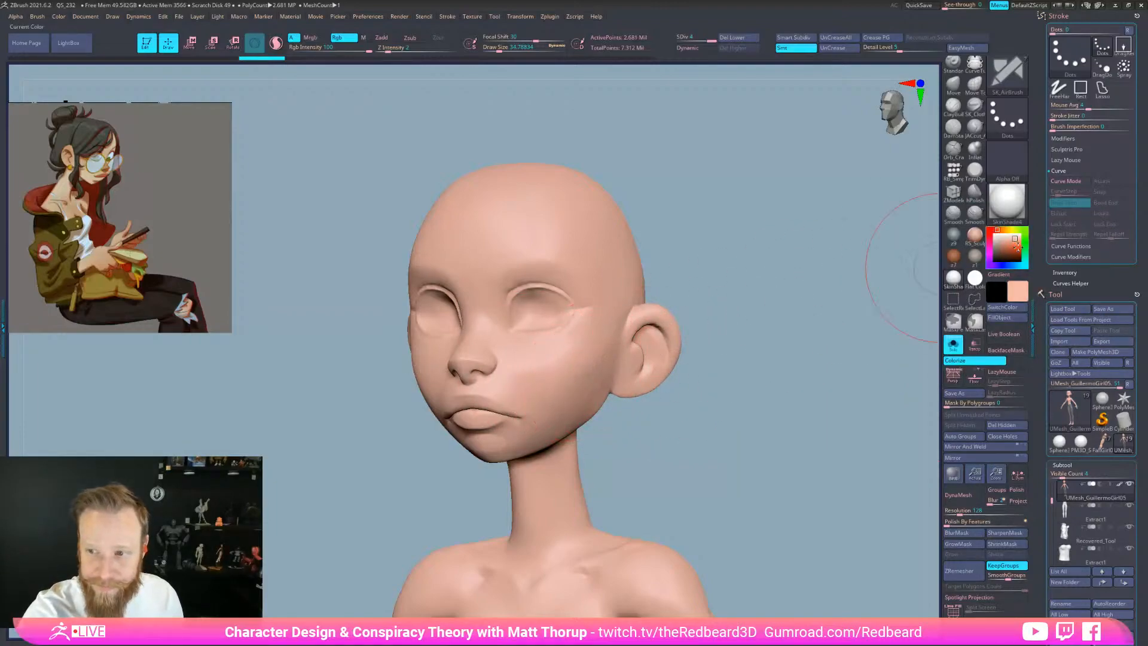
{"action": "left_click", "coordinate": [1028, 291]}
Airbrush dark tones into both eye sockets at Draw Size about 18, viewed in Flat Color
{"action": "mouse_move", "coordinate": [518, 320]}
{"action": "left_mouse_down"}
{"action": "mouse_move", "coordinate": [509, 312]}
{"action": "mouse_move", "coordinate": [563, 296]}
{"action": "left_mouse_up"}
{"action": "key", "text": "s"}
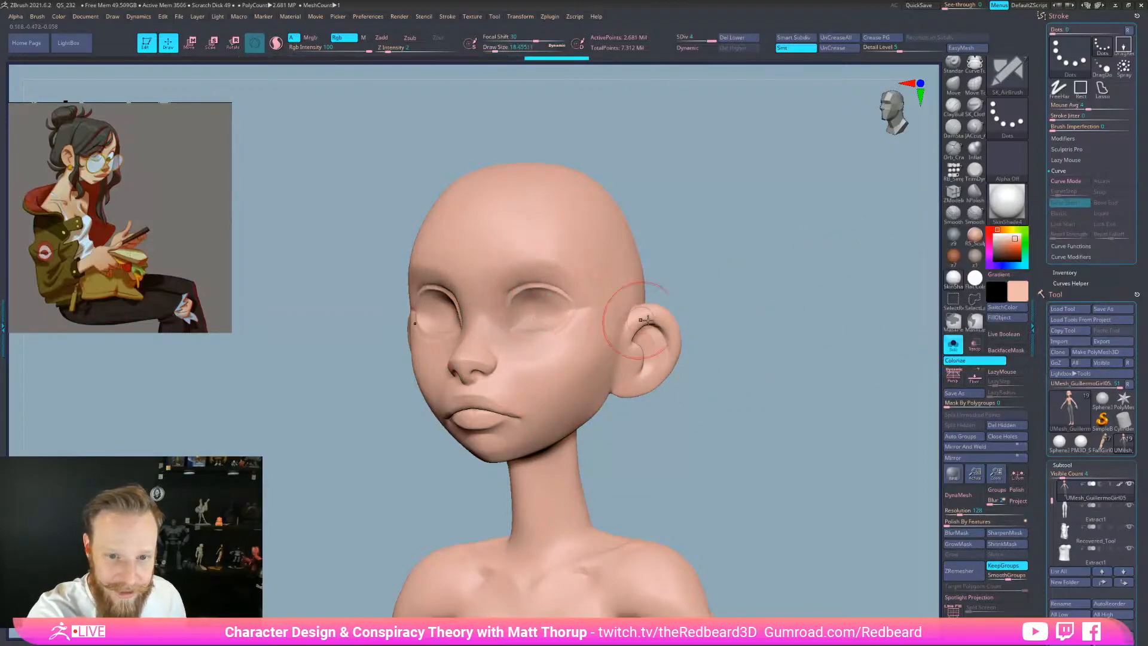
{"action": "left_click_drag", "start_coordinate": [700, 346], "coordinate": [701, 374], "text": "alt"}
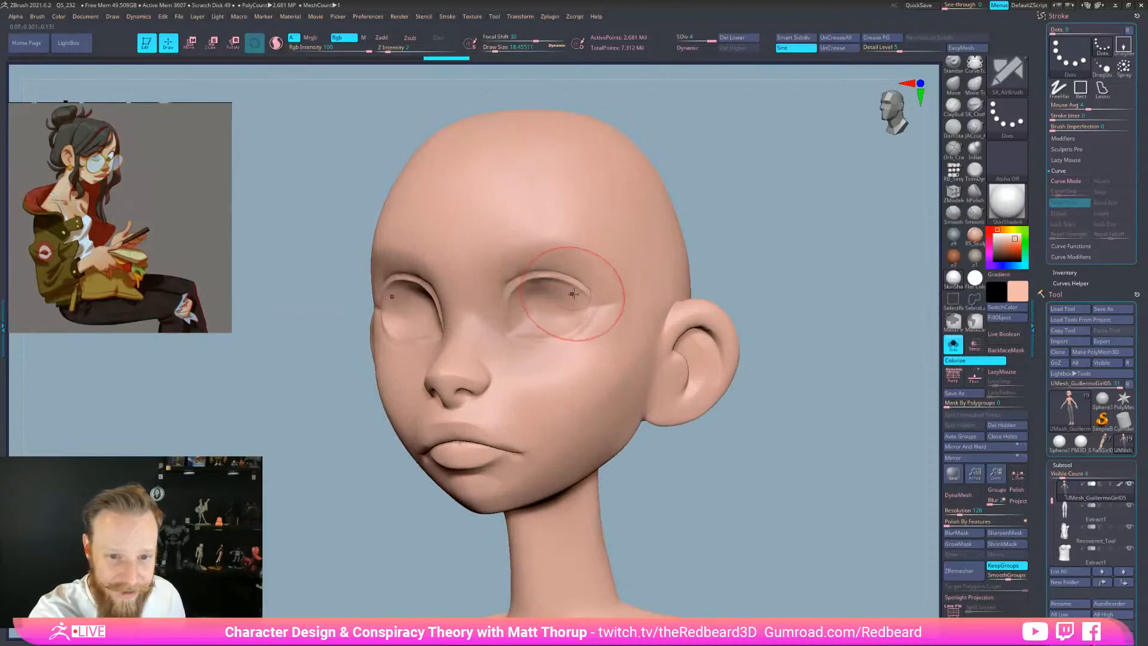
{"action": "left_click", "coordinate": [979, 281]}
{"action": "left_click_drag", "start_coordinate": [834, 374], "coordinate": [810, 431], "text": "alt"}
{"action": "mouse_move", "coordinate": [544, 321]}
{"action": "left_mouse_down"}
{"action": "mouse_move", "coordinate": [562, 298]}
{"action": "mouse_move", "coordinate": [509, 311]}
{"action": "left_mouse_up"}
{"action": "mouse_move", "coordinate": [837, 305]}
{"action": "left_mouse_down"}
{"action": "mouse_move", "coordinate": [769, 330]}
{"action": "mouse_move", "coordinate": [794, 397]}
{"action": "mouse_move", "coordinate": [867, 395]}
{"action": "left_mouse_up"}
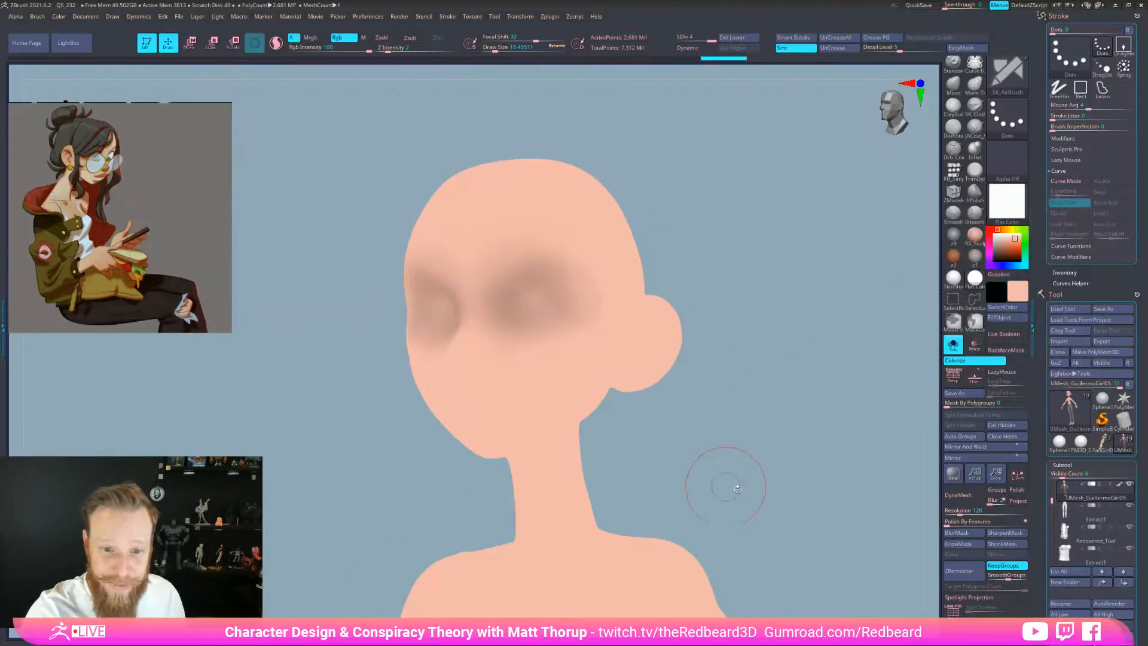
Undo the dark eye shading, return to the SkinShade material and pick a redder colour
{"action": "key", "text": "ctrl"}
{"action": "key", "text": "ctrl+z"}
{"action": "key", "text": "ctrl+z"}
{"action": "key", "text": "ctrl+z"}
{"action": "key", "text": "ctrl+z"}
{"action": "key", "text": "ctrl+z"}
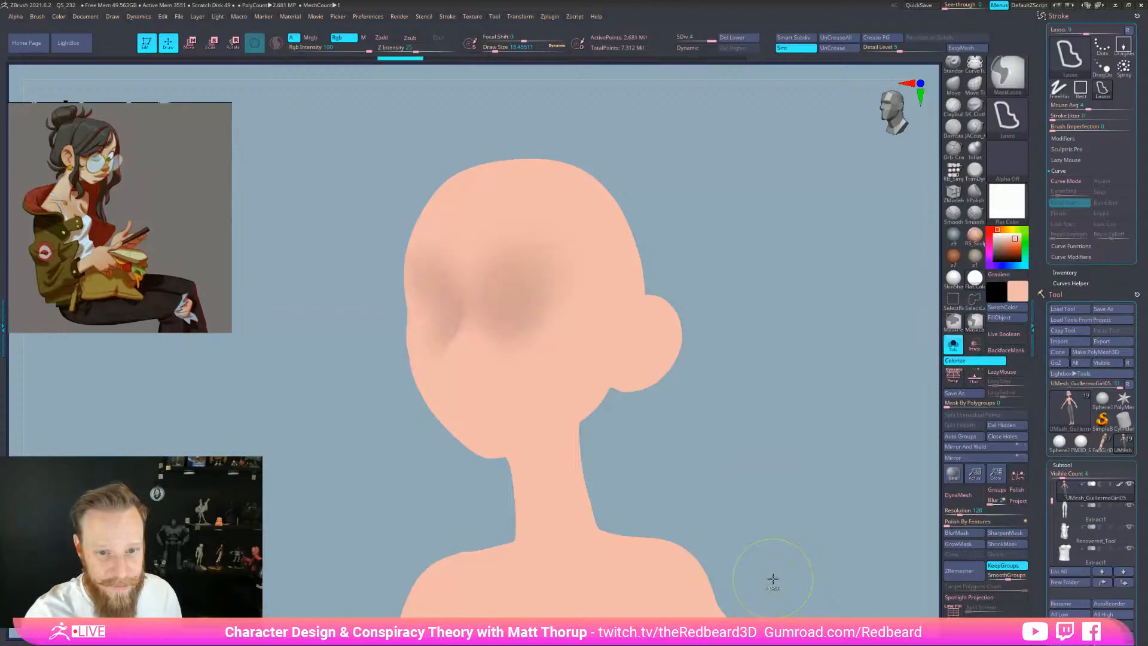
{"action": "key", "text": "ctrl+z"}
{"action": "key", "text": "ctrl+shift+z"}
{"action": "key", "text": "ctrl+z"}
{"action": "key", "text": "ctrl+z"}
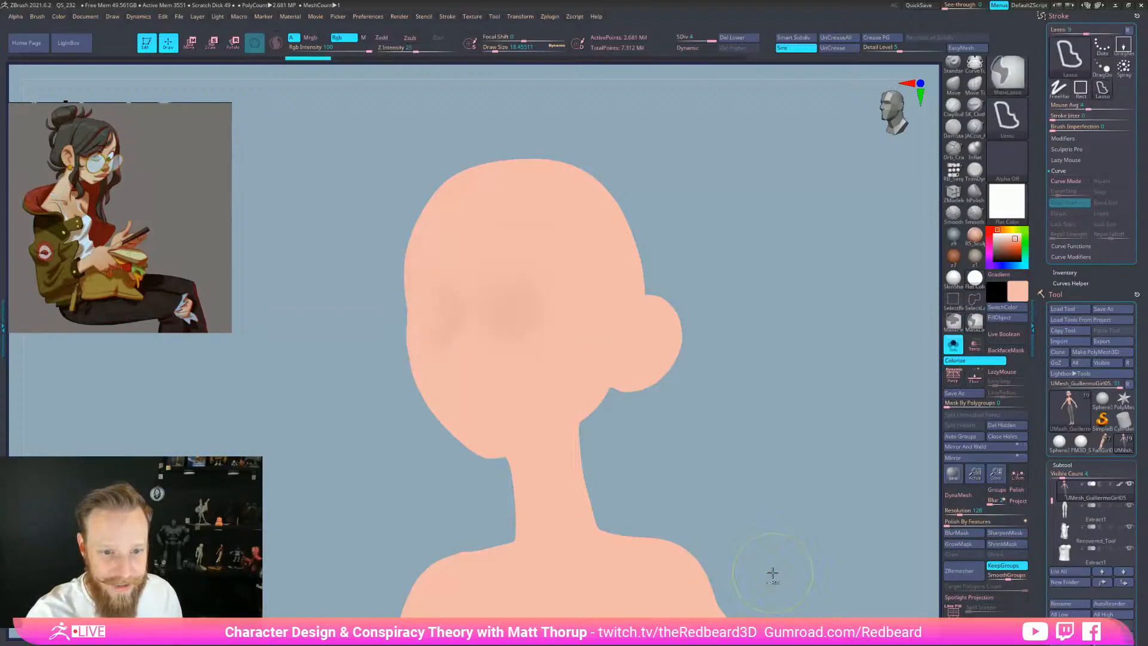
{"action": "left_click", "coordinate": [961, 280]}
{"action": "mouse_move", "coordinate": [977, 218]}
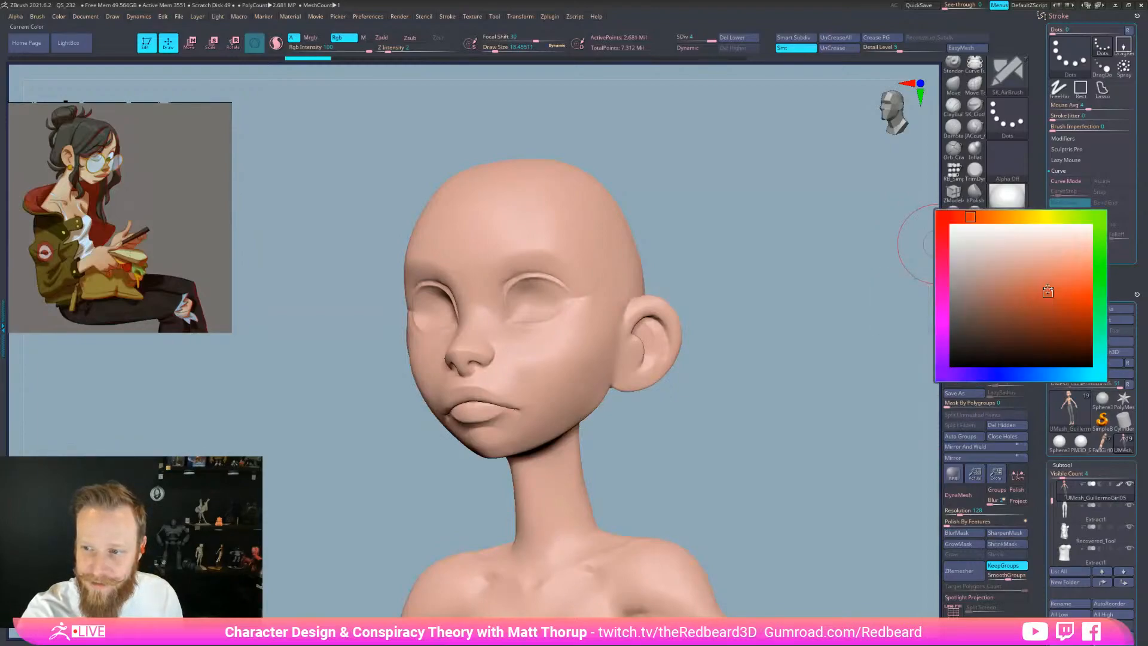
{"action": "left_click_drag", "start_coordinate": [977, 217], "coordinate": [964, 216]}
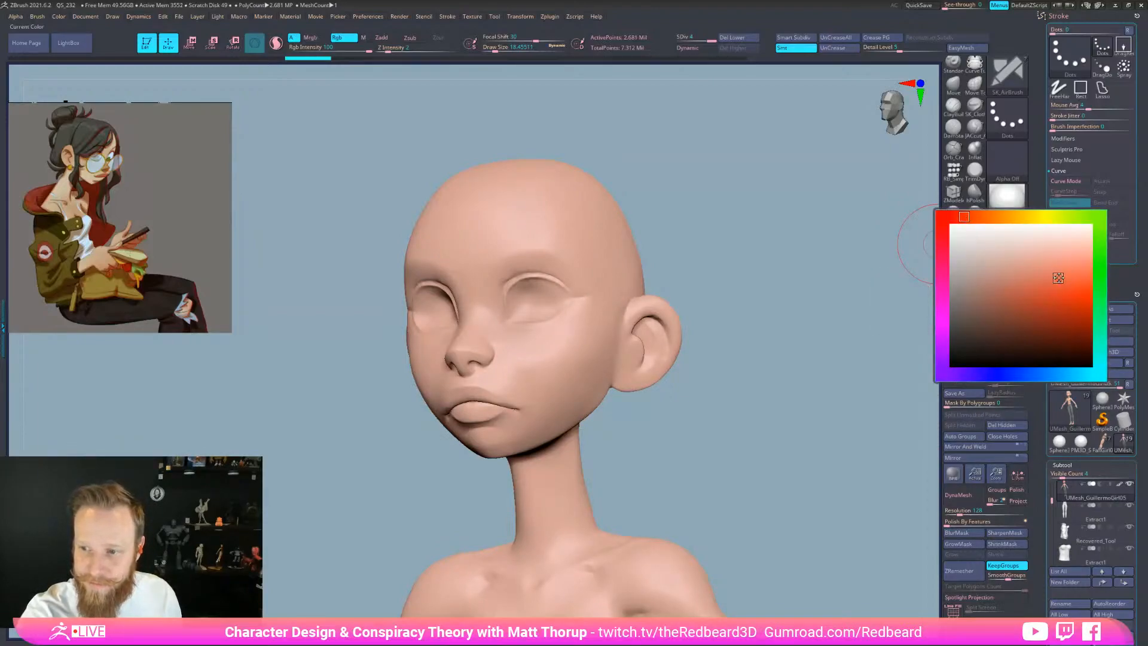
Airbrush a soft red blush onto the cheeks at Draw Size about 20
{"action": "key", "text": "s"}
{"action": "left_click_drag", "start_coordinate": [542, 351], "coordinate": [545, 351]}
{"action": "left_click_drag", "start_coordinate": [596, 322], "coordinate": [555, 353]}
{"action": "key", "text": "s"}
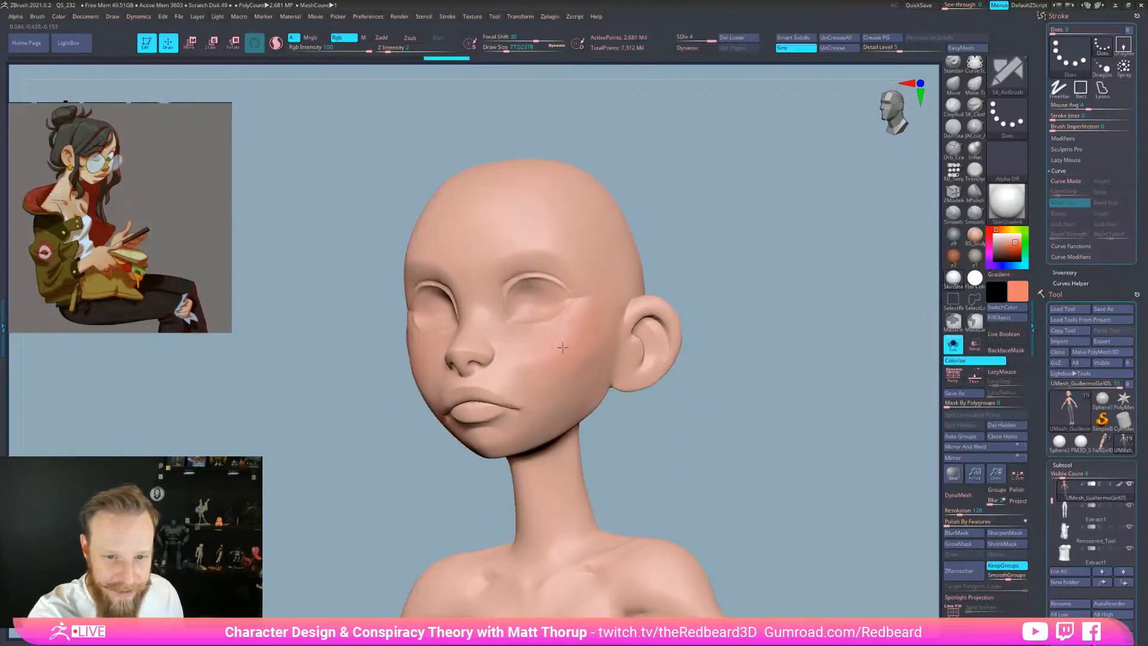
{"action": "left_click_drag", "start_coordinate": [688, 375], "coordinate": [742, 376]}
{"action": "key", "text": "s"}
{"action": "left_click_drag", "start_coordinate": [483, 361], "coordinate": [472, 362]}
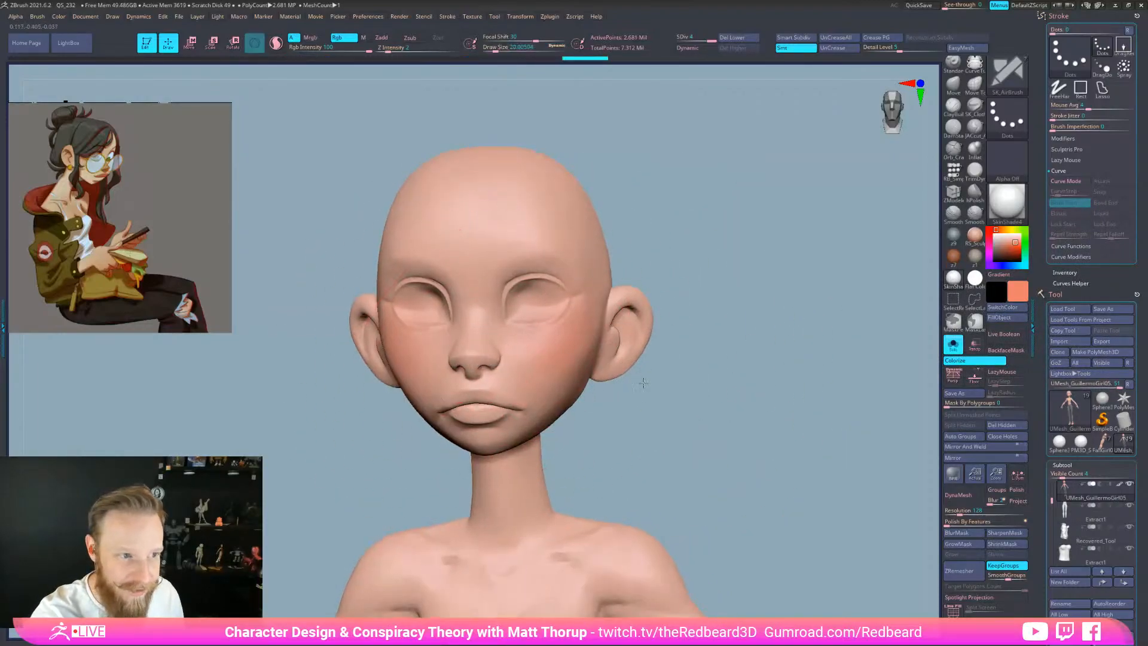
{"action": "left_click_drag", "start_coordinate": [644, 383], "coordinate": [635, 427], "text": "alt"}
Paint red over the nose tip and into the nostril, using sizes 31 and 6.6
{"action": "mouse_move", "coordinate": [444, 359]}
{"action": "left_mouse_down"}
{"action": "mouse_move", "coordinate": [418, 344]}
{"action": "mouse_move", "coordinate": [416, 364]}
{"action": "left_mouse_up"}
{"action": "key", "text": "s"}
{"action": "mouse_move", "coordinate": [438, 347]}
{"action": "left_mouse_down"}
{"action": "mouse_move", "coordinate": [424, 356]}
{"action": "mouse_move", "coordinate": [435, 354]}
{"action": "left_mouse_up"}
{"action": "left_click_drag", "start_coordinate": [658, 421], "coordinate": [637, 422]}
{"action": "left_click_drag", "start_coordinate": [464, 377], "coordinate": [448, 366], "text": "shift"}
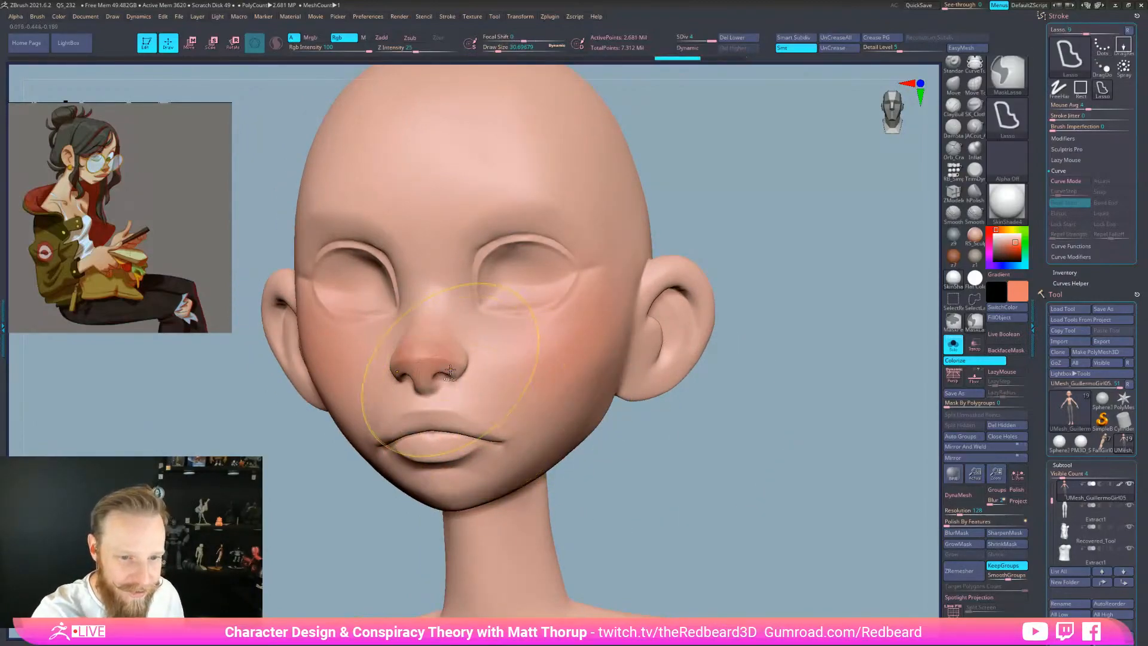
{"action": "key", "text": "s"}
{"action": "left_click_drag", "start_coordinate": [443, 378], "coordinate": [436, 378]}
{"action": "left_click_drag", "start_coordinate": [683, 418], "coordinate": [624, 389]}
{"action": "left_click_drag", "start_coordinate": [436, 365], "coordinate": [430, 361]}
{"action": "key", "text": "s"}
{"action": "mouse_move", "coordinate": [425, 422]}
{"action": "left_mouse_down"}
{"action": "mouse_move", "coordinate": [443, 421]}
{"action": "mouse_move", "coordinate": [410, 424]}
{"action": "mouse_move", "coordinate": [445, 412]}
{"action": "left_mouse_up"}
Add red to both lips, inside the ear and into the eye sockets
{"action": "left_click_drag", "start_coordinate": [445, 433], "coordinate": [425, 441]}
{"action": "left_click_drag", "start_coordinate": [768, 367], "coordinate": [790, 405]}
{"action": "key", "text": "s"}
{"action": "mouse_move", "coordinate": [714, 360]}
{"action": "left_mouse_down"}
{"action": "mouse_move", "coordinate": [730, 362]}
{"action": "mouse_move", "coordinate": [717, 371]}
{"action": "left_mouse_up"}
{"action": "left_click_drag", "start_coordinate": [860, 455], "coordinate": [761, 476]}
{"action": "mouse_move", "coordinate": [624, 292]}
{"action": "left_mouse_down"}
{"action": "mouse_move", "coordinate": [661, 294]}
{"action": "mouse_move", "coordinate": [628, 307]}
{"action": "left_mouse_up"}
{"action": "mouse_move", "coordinate": [832, 400]}
{"action": "left_mouse_down"}
{"action": "mouse_move", "coordinate": [789, 430]}
{"action": "mouse_move", "coordinate": [740, 431]}
{"action": "mouse_move", "coordinate": [761, 397]}
{"action": "mouse_move", "coordinate": [772, 414]}
{"action": "left_mouse_up"}
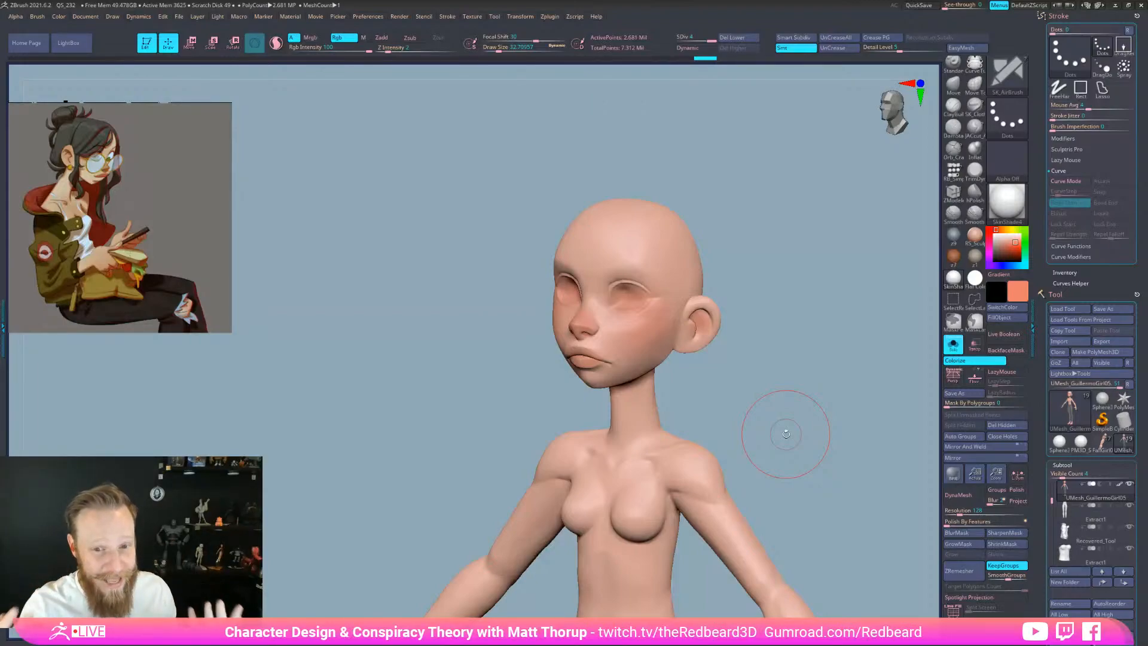
Turn Solo off to show the whole character with hair and glasses
{"action": "left_click_drag", "start_coordinate": [759, 369], "coordinate": [777, 366]}
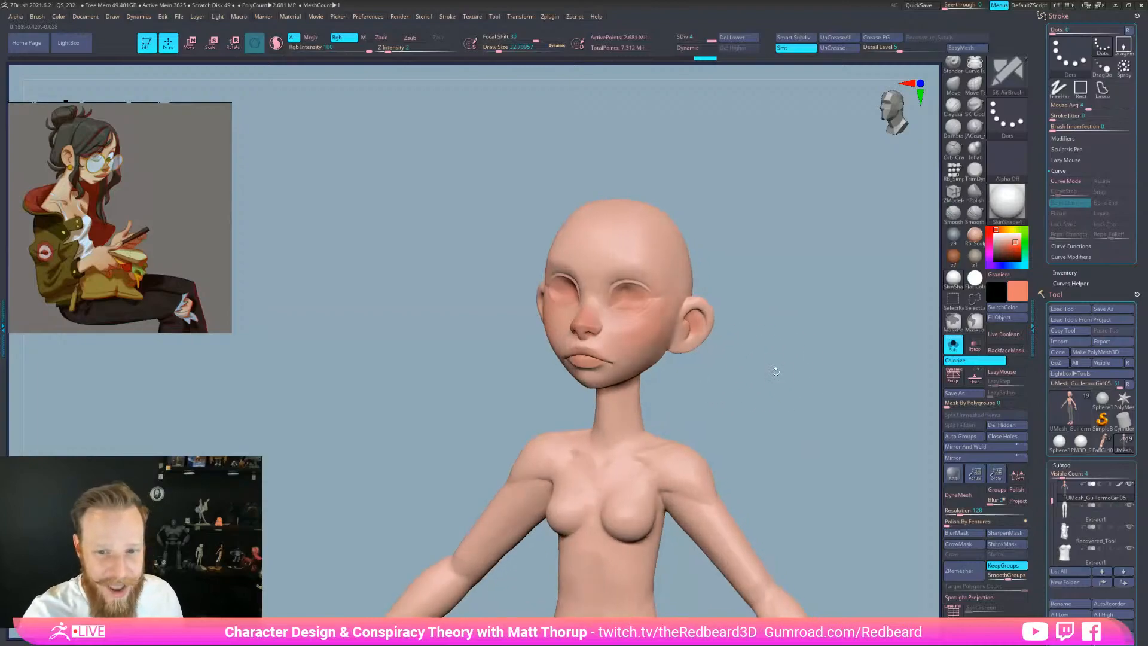
{"action": "right_click", "coordinate": [776, 359]}
{"action": "left_click", "coordinate": [774, 354]}
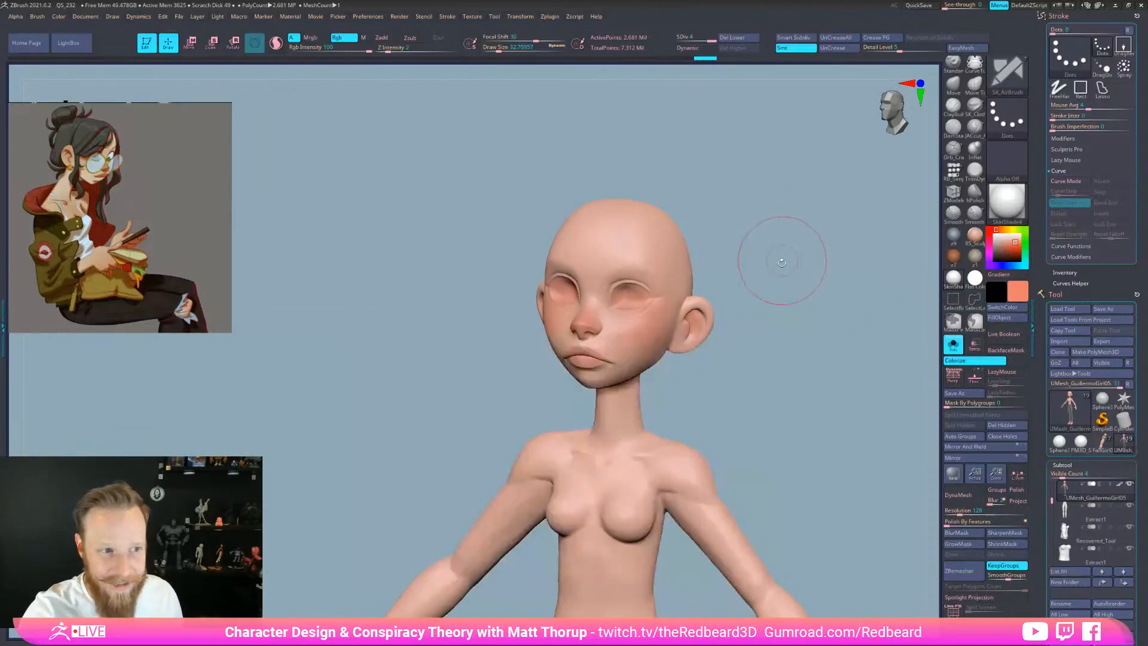
{"action": "right_click_drag", "start_coordinate": [782, 257], "coordinate": [809, 304], "text": "ctrl"}
{"action": "left_click", "coordinate": [1024, 292]}
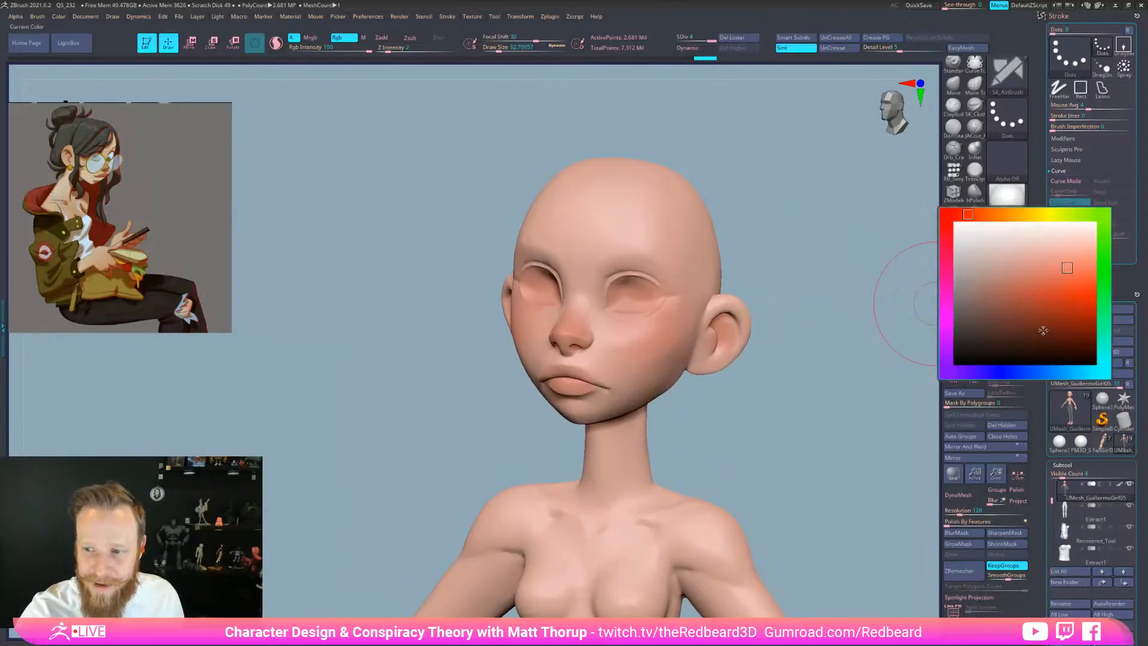
{"action": "left_click", "coordinate": [953, 345]}
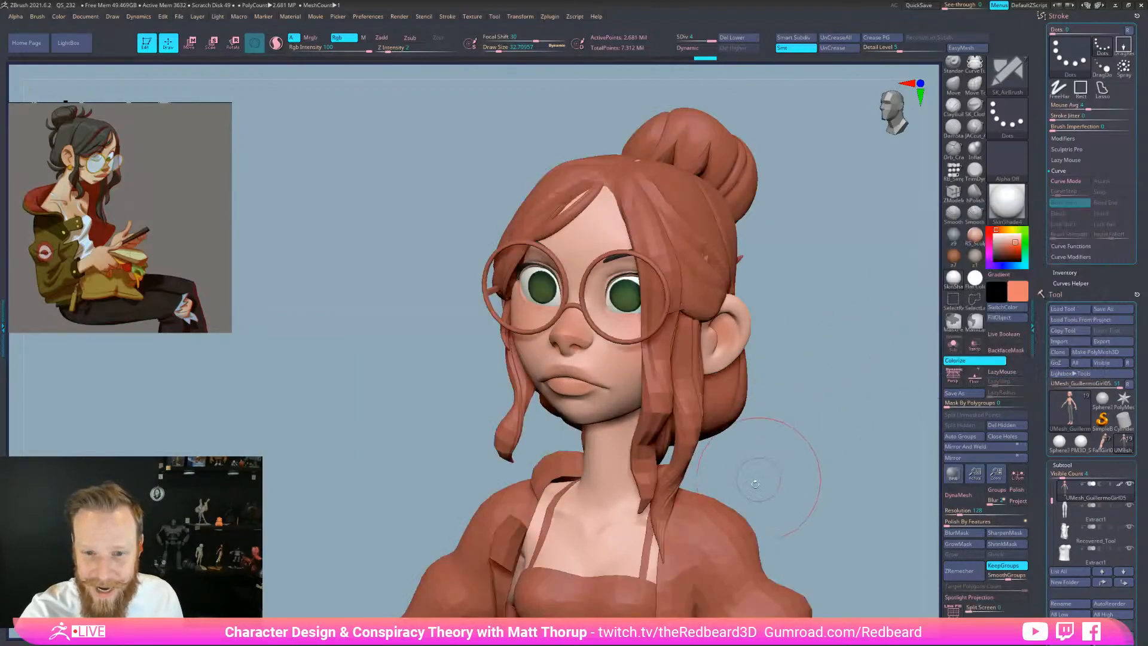
Pick a medium purple and airbrush it over both cheeks, then turn Solo back on
{"action": "left_click", "coordinate": [1023, 293]}
{"action": "left_click", "coordinate": [944, 354]}
{"action": "left_click", "coordinate": [1037, 332]}
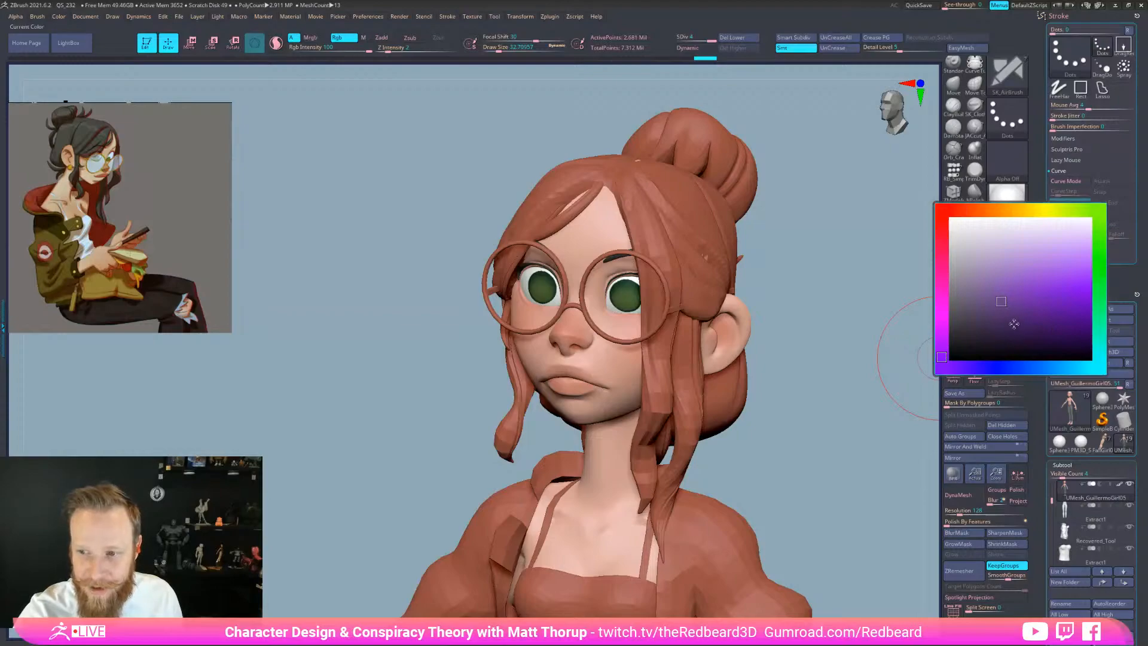
{"action": "left_click", "coordinate": [989, 315]}
{"action": "left_click", "coordinate": [1017, 295]}
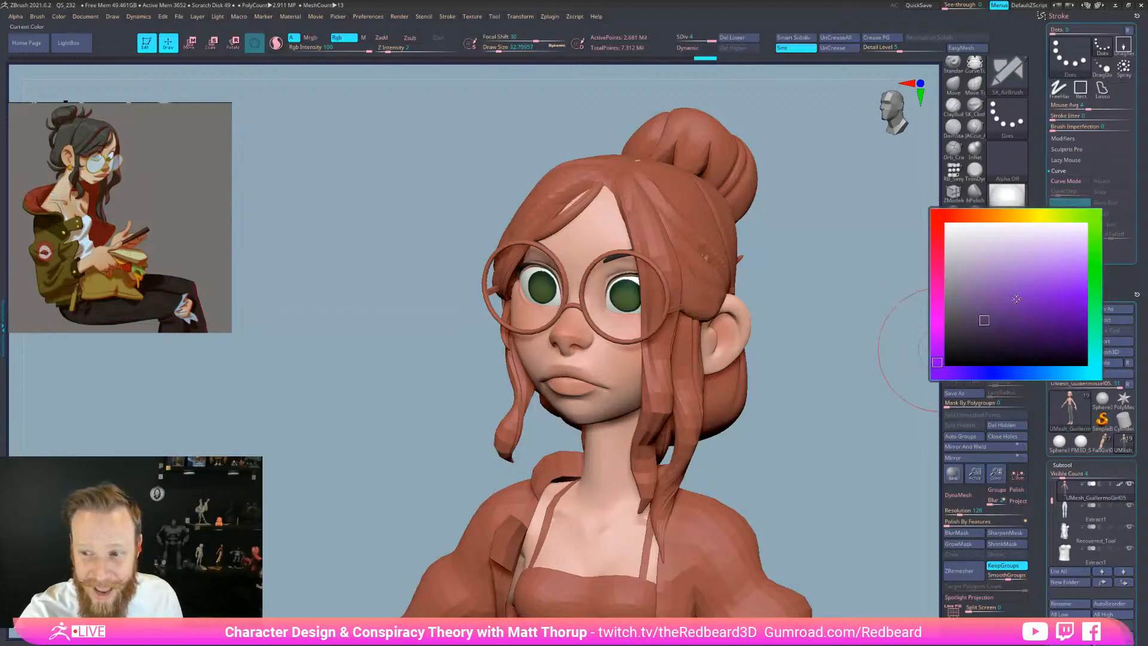
{"action": "left_click_drag", "start_coordinate": [787, 418], "coordinate": [931, 366]}
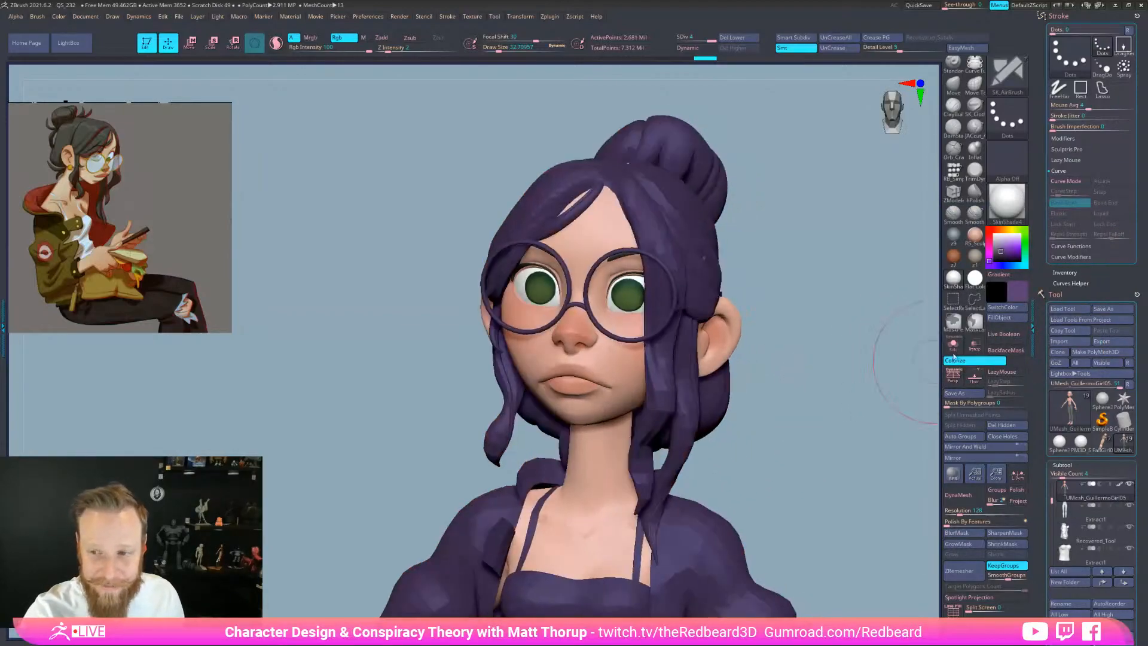
{"action": "left_click_drag", "start_coordinate": [618, 363], "coordinate": [613, 367]}
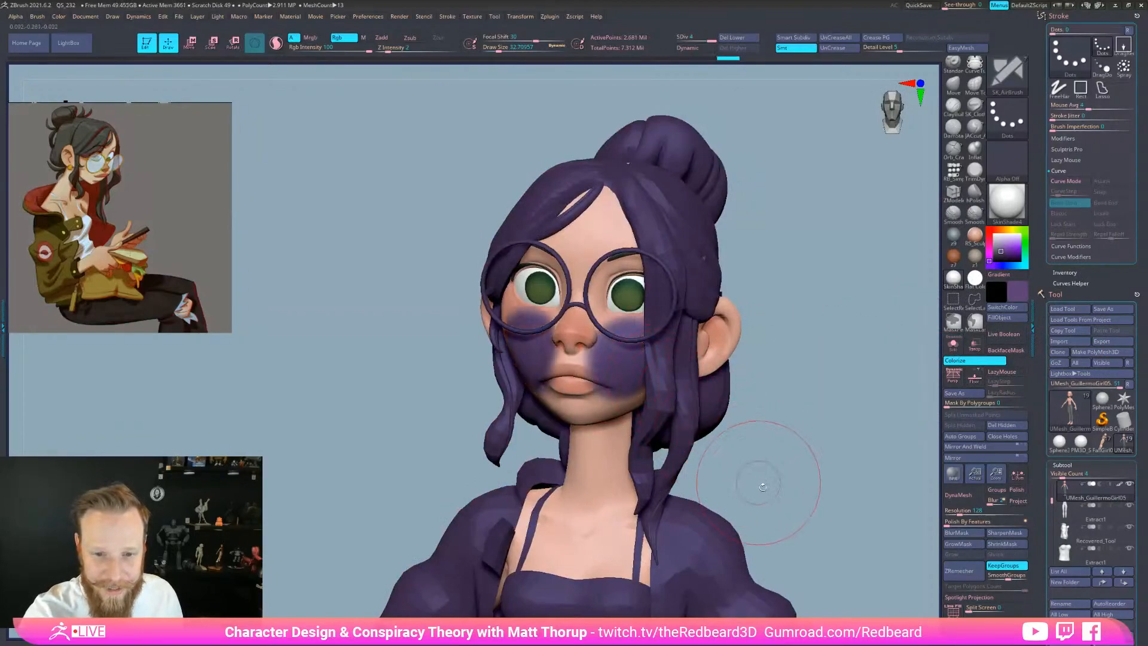
{"action": "left_click", "coordinate": [953, 345]}
Undo the purple cheek blush and set a Brush menu value to 3
{"action": "left_click_drag", "start_coordinate": [840, 386], "coordinate": [835, 530], "text": "alt"}
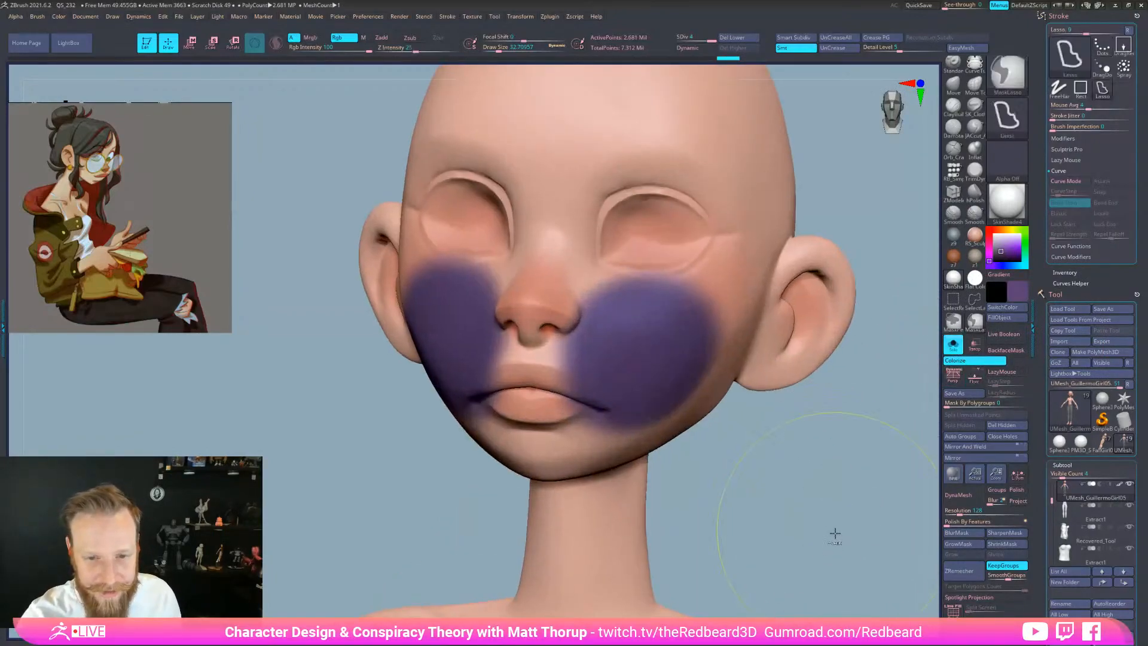
{"action": "key", "text": "ctrl+z"}
{"action": "left_click", "coordinate": [40, 18]}
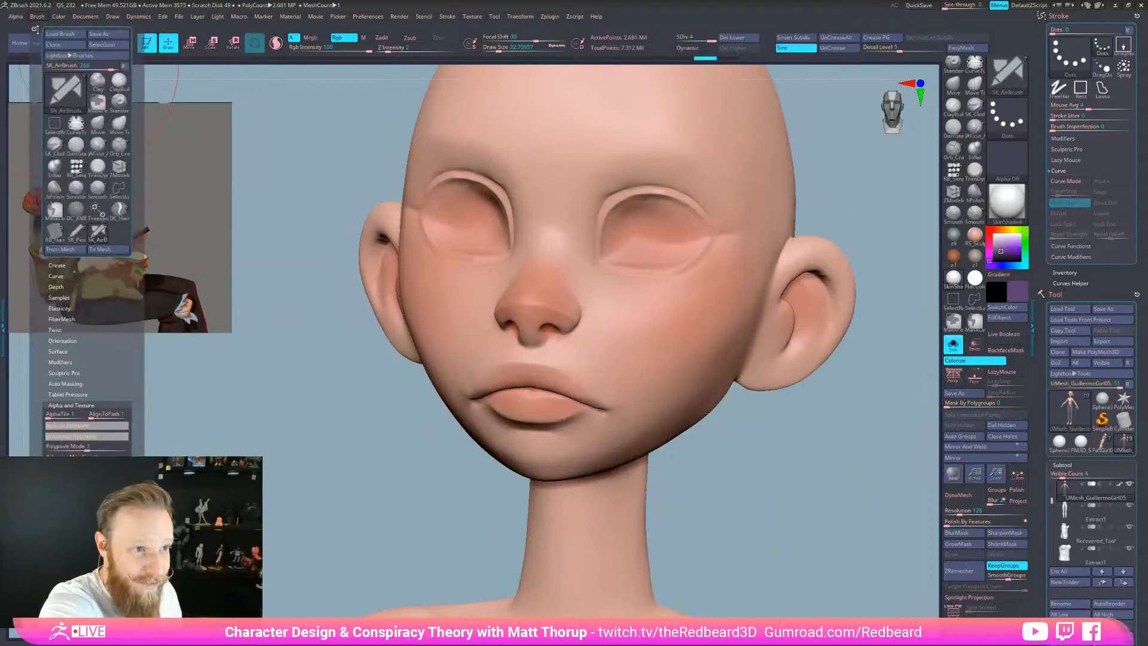
{"action": "key", "text": "Return"}
{"action": "left_click_drag", "start_coordinate": [785, 459], "coordinate": [752, 523], "text": "alt"}
{"action": "key", "text": "bracketleft"}
Paint purple along the upper eyelids and down the cheek, viewed in flat colour
{"action": "mouse_move", "coordinate": [684, 290]}
{"action": "left_mouse_down"}
{"action": "mouse_move", "coordinate": [664, 270]}
{"action": "mouse_move", "coordinate": [604, 263]}
{"action": "mouse_move", "coordinate": [688, 314]}
{"action": "mouse_move", "coordinate": [646, 362]}
{"action": "left_mouse_up"}
{"action": "mouse_move", "coordinate": [705, 327]}
{"action": "left_mouse_down"}
{"action": "mouse_move", "coordinate": [639, 408]}
{"action": "mouse_move", "coordinate": [642, 443]}
{"action": "left_mouse_up"}
{"action": "mouse_move", "coordinate": [687, 508]}
{"action": "left_mouse_down"}
{"action": "mouse_move", "coordinate": [797, 494]}
{"action": "mouse_move", "coordinate": [859, 561]}
{"action": "left_mouse_up"}
{"action": "key", "text": "2"}
{"action": "left_click_drag", "start_coordinate": [633, 429], "coordinate": [730, 286]}
{"action": "mouse_move", "coordinate": [730, 287]}
{"action": "left_mouse_down"}
{"action": "mouse_move", "coordinate": [625, 461]}
{"action": "mouse_move", "coordinate": [651, 466]}
{"action": "mouse_move", "coordinate": [667, 444]}
{"action": "left_mouse_up"}
{"action": "key", "text": "s"}
Deepen purple below the cheekbone at size about 25, then undo those strokes
{"action": "left_click", "coordinate": [37, 16]}
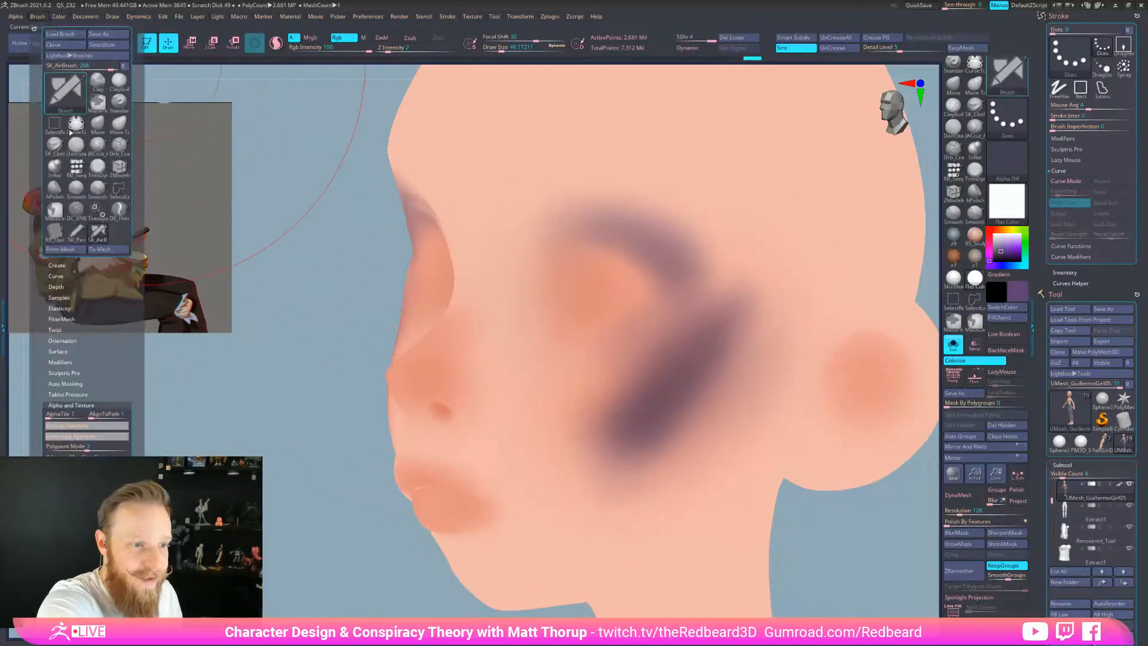
{"action": "key", "text": "s"}
{"action": "mouse_move", "coordinate": [604, 376]}
{"action": "left_mouse_down"}
{"action": "mouse_move", "coordinate": [551, 456]}
{"action": "mouse_move", "coordinate": [628, 320]}
{"action": "mouse_move", "coordinate": [598, 472]}
{"action": "mouse_move", "coordinate": [578, 466]}
{"action": "mouse_move", "coordinate": [589, 477]}
{"action": "left_mouse_up"}
{"action": "mouse_move", "coordinate": [871, 530]}
{"action": "left_mouse_down"}
{"action": "mouse_move", "coordinate": [898, 563]}
{"action": "mouse_move", "coordinate": [886, 556]}
{"action": "left_mouse_up"}
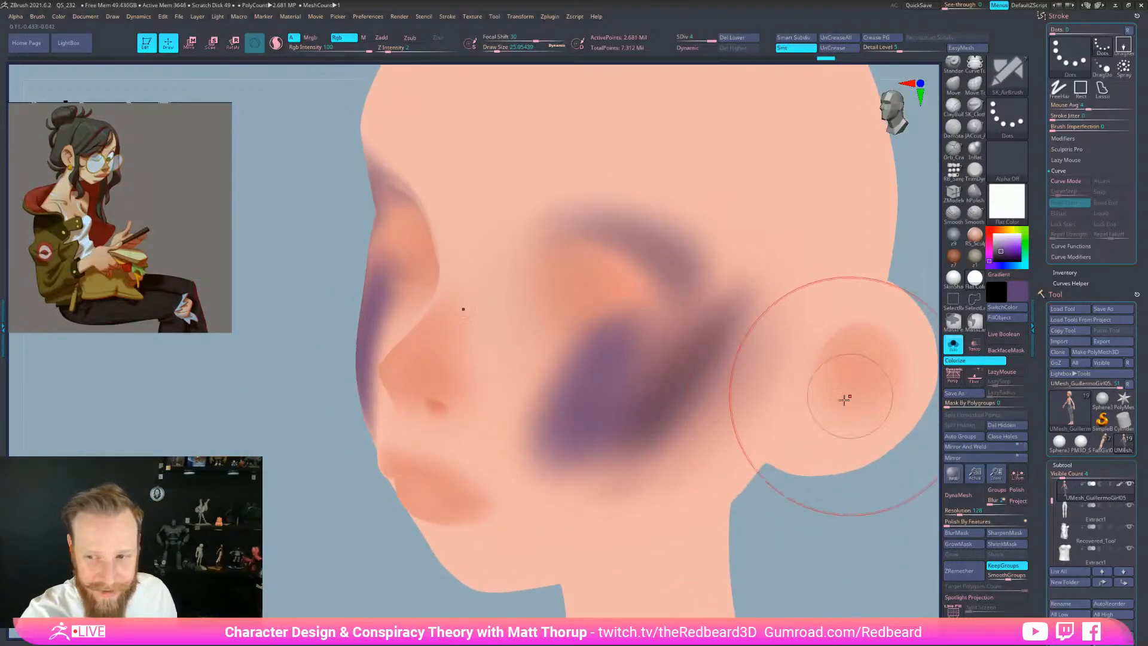
{"action": "mouse_move", "coordinate": [577, 339]}
{"action": "left_mouse_down"}
{"action": "mouse_move", "coordinate": [540, 425]}
{"action": "mouse_move", "coordinate": [556, 419]}
{"action": "mouse_move", "coordinate": [548, 457]}
{"action": "mouse_move", "coordinate": [586, 390]}
{"action": "mouse_move", "coordinate": [580, 416]}
{"action": "left_mouse_up"}
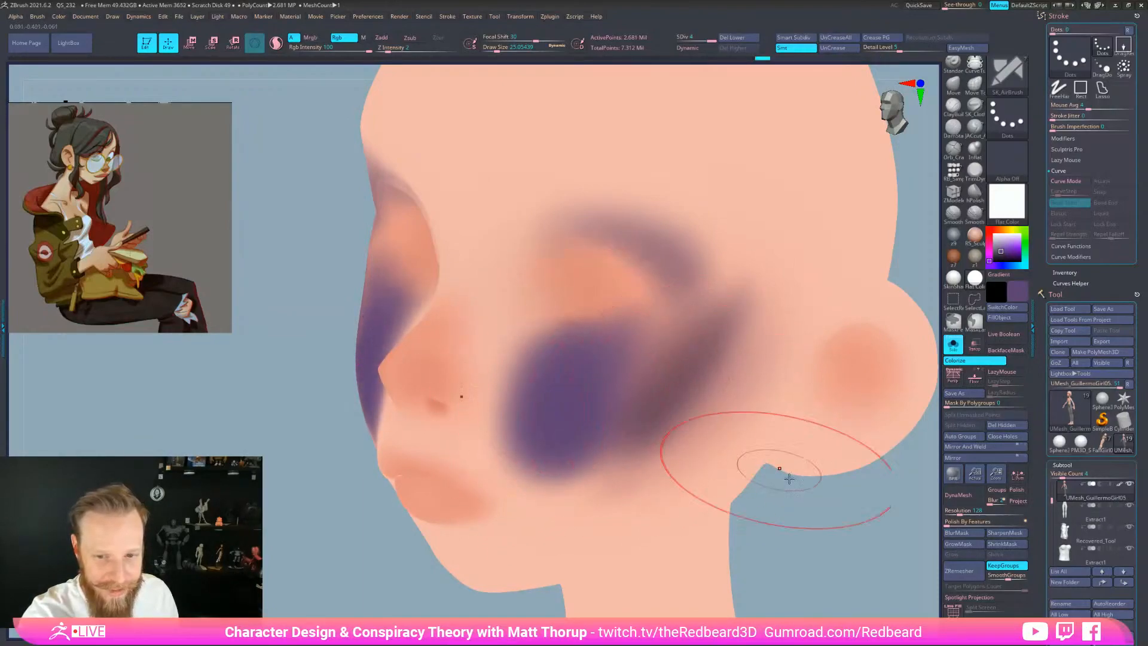
{"action": "left_click_drag", "start_coordinate": [828, 508], "coordinate": [785, 493]}
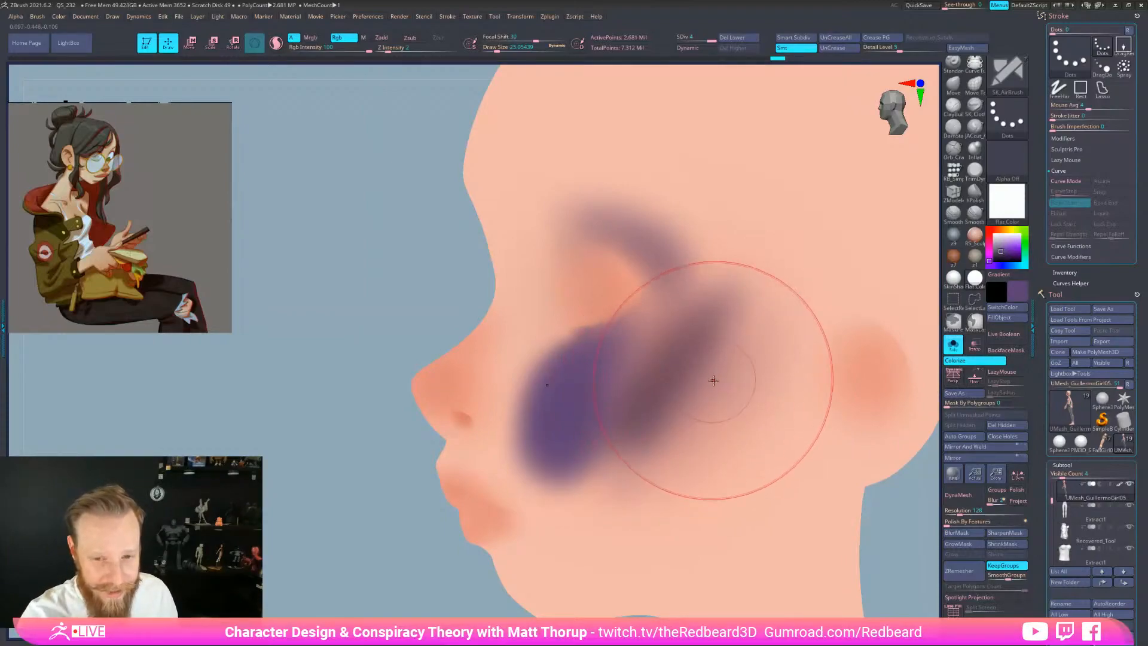
{"action": "left_click_drag", "start_coordinate": [887, 565], "coordinate": [923, 562]}
{"action": "key", "text": "ctrl+z"}
{"action": "key", "text": "ctrl+z"}
{"action": "key", "text": "ctrl+z"}
{"action": "key", "text": "ctrl+z"}
{"action": "key", "text": "ctrl+z"}
{"action": "key", "text": "ctrl+z"}
{"action": "key", "text": "ctrl+z"}
{"action": "key", "text": "ctrl+z"}
{"action": "key", "text": "ctrl+z"}
{"action": "key", "text": "ctrl+z"}
{"action": "key", "text": "ctrl+z"}
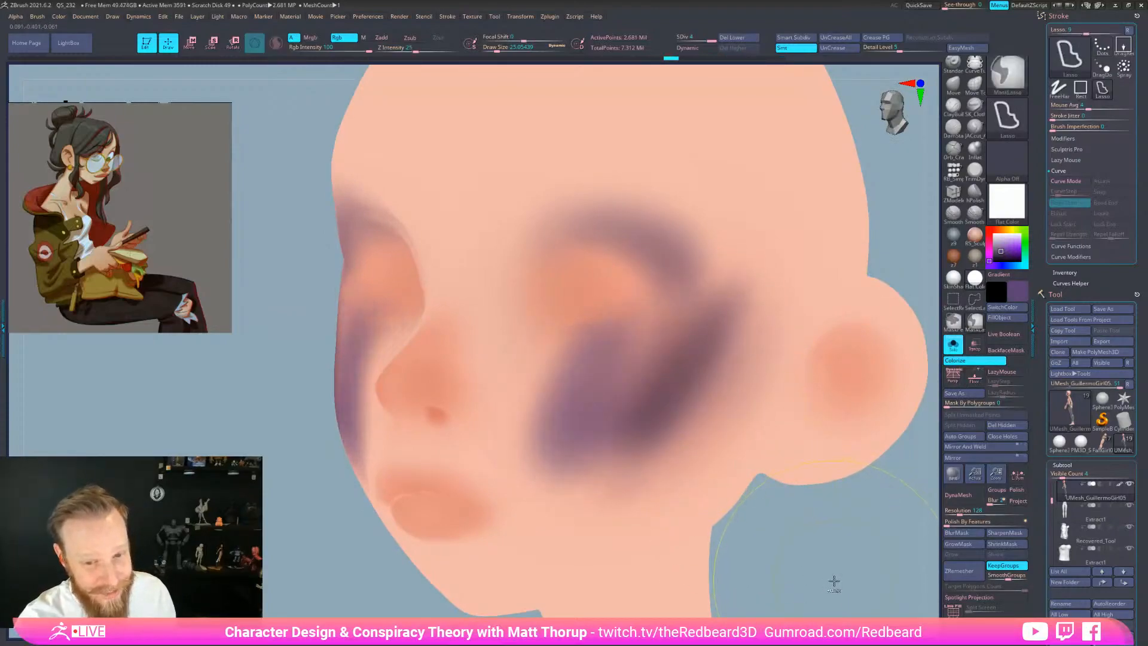
Try dark purple in the eye socket and over the nose and cheek, undoing each
{"action": "mouse_move", "coordinate": [675, 287]}
{"action": "left_mouse_down"}
{"action": "mouse_move", "coordinate": [568, 254]}
{"action": "mouse_move", "coordinate": [634, 257]}
{"action": "mouse_move", "coordinate": [604, 251]}
{"action": "mouse_move", "coordinate": [538, 269]}
{"action": "mouse_move", "coordinate": [613, 235]}
{"action": "mouse_move", "coordinate": [591, 333]}
{"action": "left_mouse_up"}
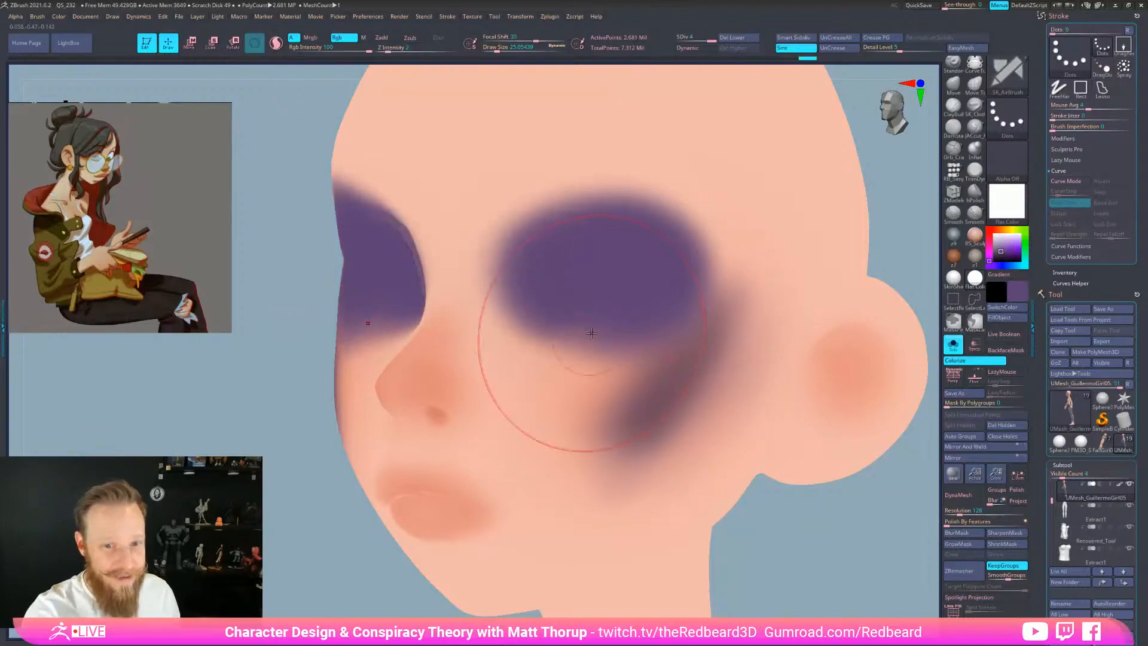
{"action": "key", "text": "ctrl+z"}
{"action": "key", "text": "ctrl+z"}
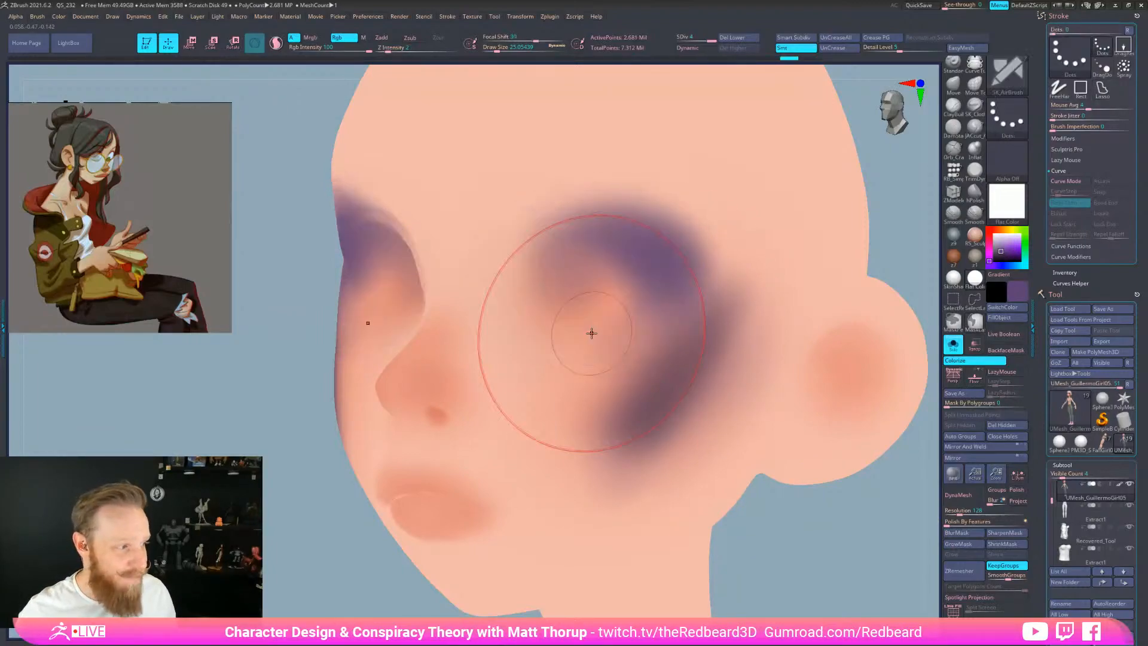
{"action": "key", "text": "ctrl+z"}
{"action": "key", "text": "ctrl+z"}
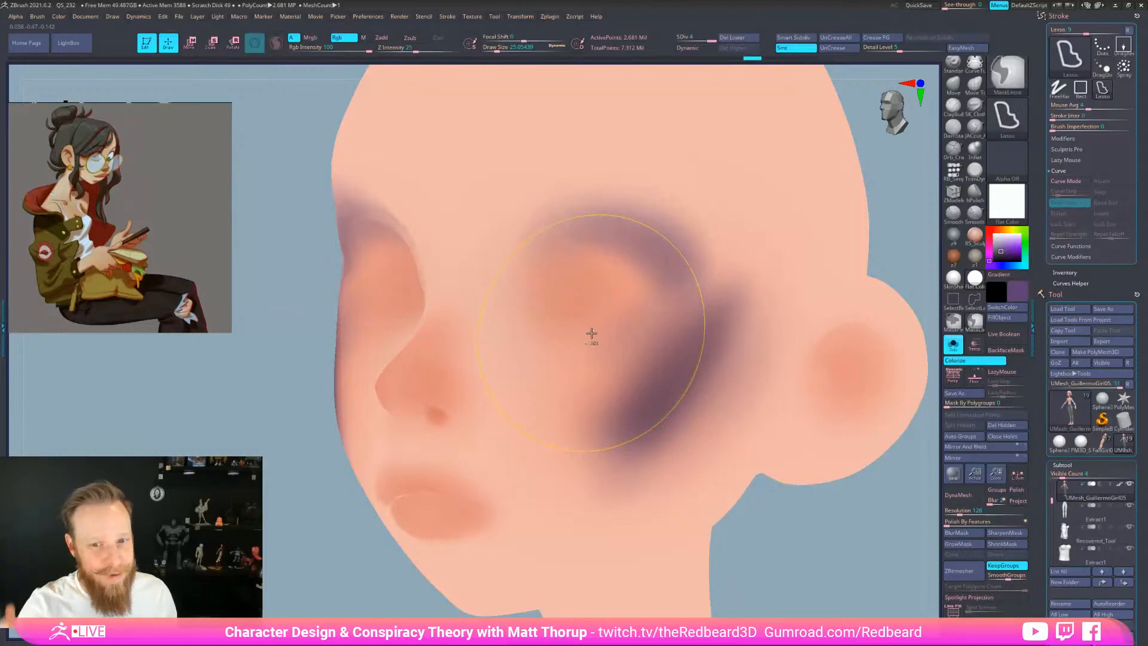
{"action": "left_click", "coordinate": [37, 16]}
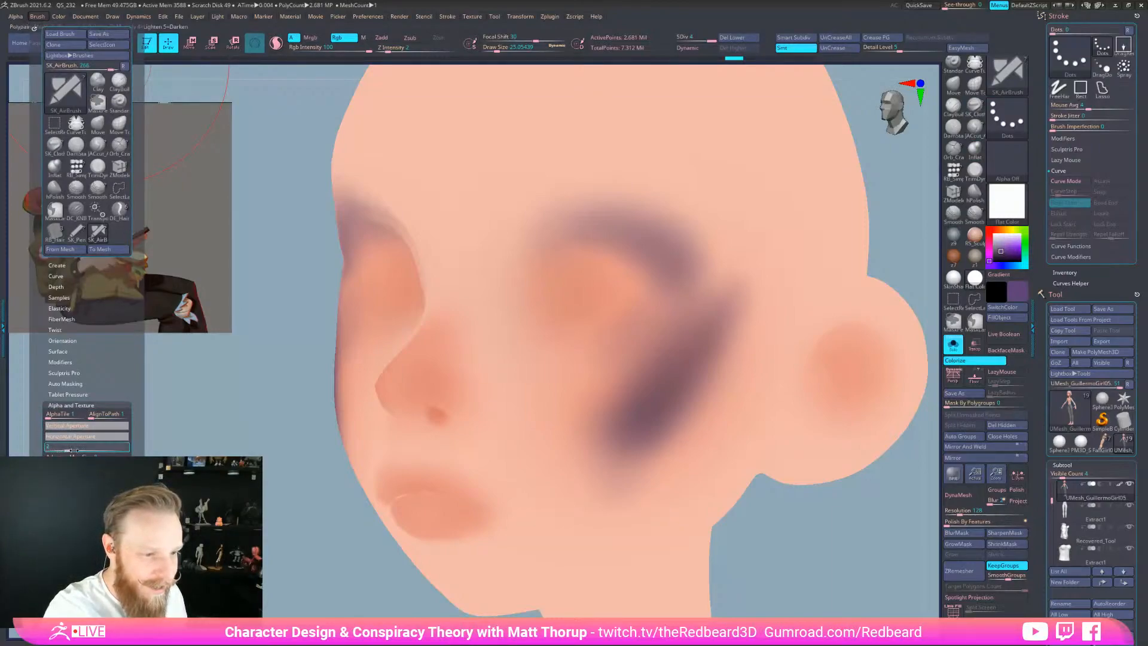
{"action": "mouse_move", "coordinate": [412, 397]}
{"action": "left_mouse_down"}
{"action": "mouse_move", "coordinate": [446, 389]}
{"action": "mouse_move", "coordinate": [496, 438]}
{"action": "mouse_move", "coordinate": [431, 428]}
{"action": "mouse_move", "coordinate": [517, 410]}
{"action": "left_mouse_up"}
{"action": "mouse_move", "coordinate": [754, 490]}
{"action": "left_mouse_down"}
{"action": "mouse_move", "coordinate": [838, 554]}
{"action": "mouse_move", "coordinate": [818, 572]}
{"action": "left_mouse_up"}
{"action": "key", "text": "ctrl+z"}
{"action": "key", "text": "ctrl+z"}
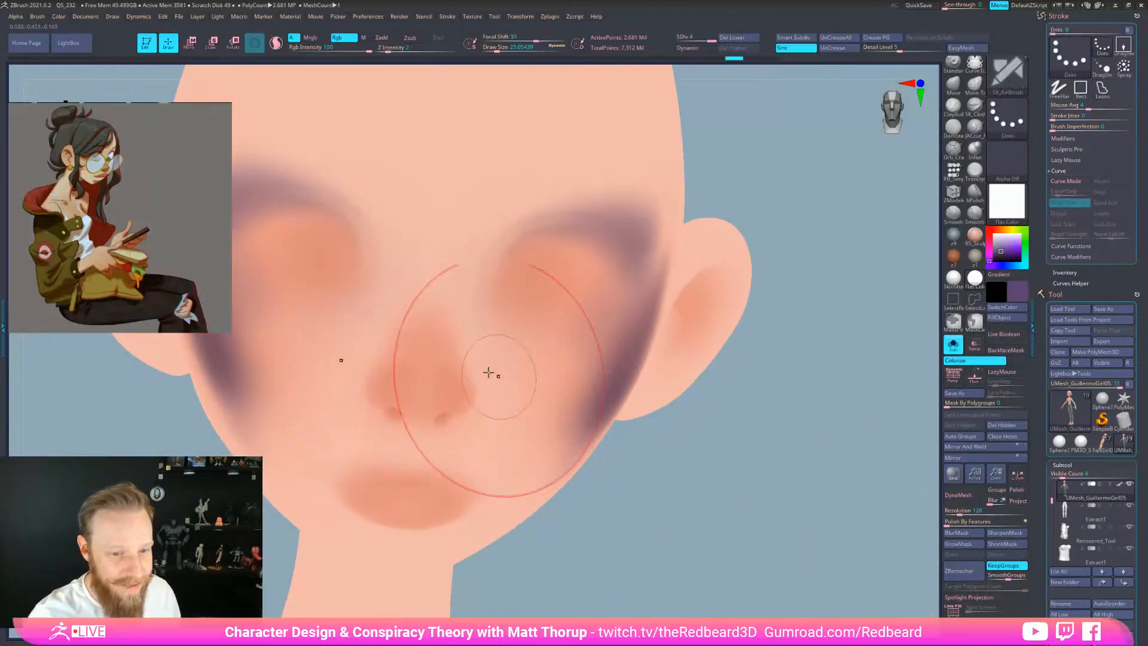
Pick an orange colour and airbrush yellow-orange over the nose, cheek and ear
{"action": "left_click", "coordinate": [37, 17]}
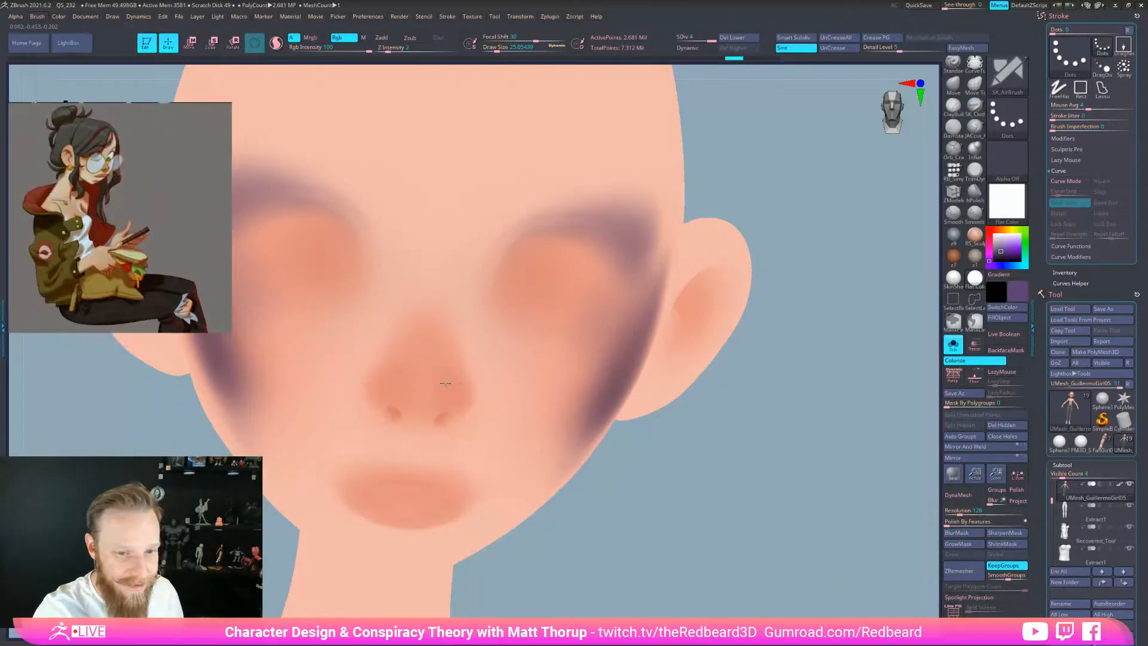
{"action": "right_click_drag", "start_coordinate": [409, 392], "coordinate": [486, 404]}
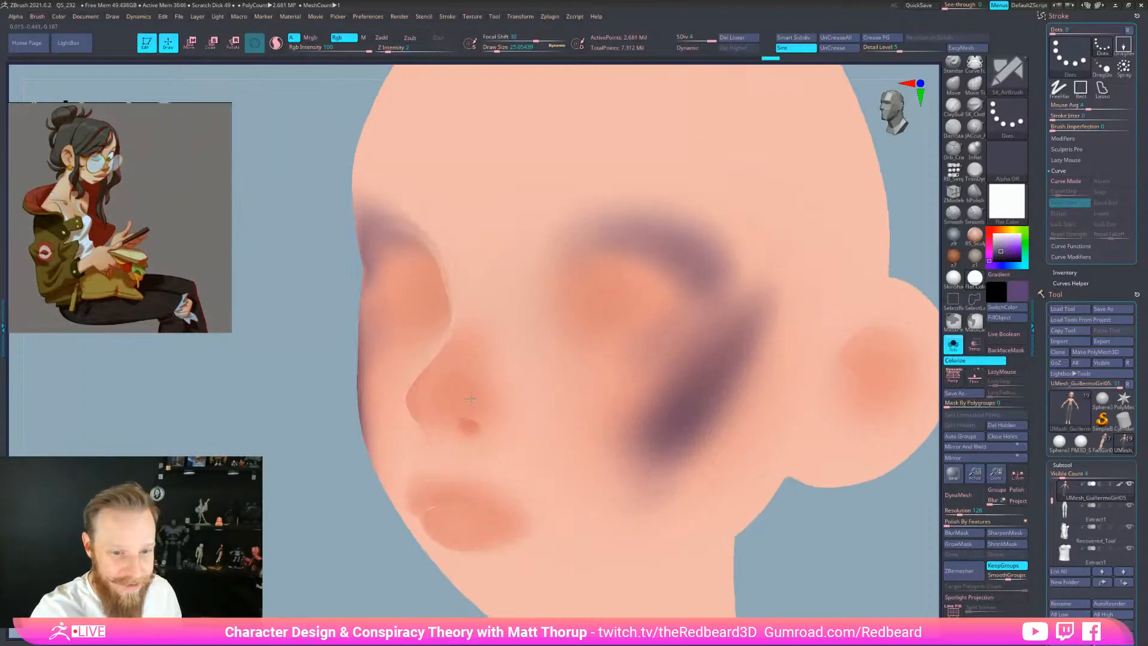
{"action": "left_click", "coordinate": [1025, 291]}
{"action": "left_click_drag", "start_coordinate": [1027, 213], "coordinate": [1016, 212]}
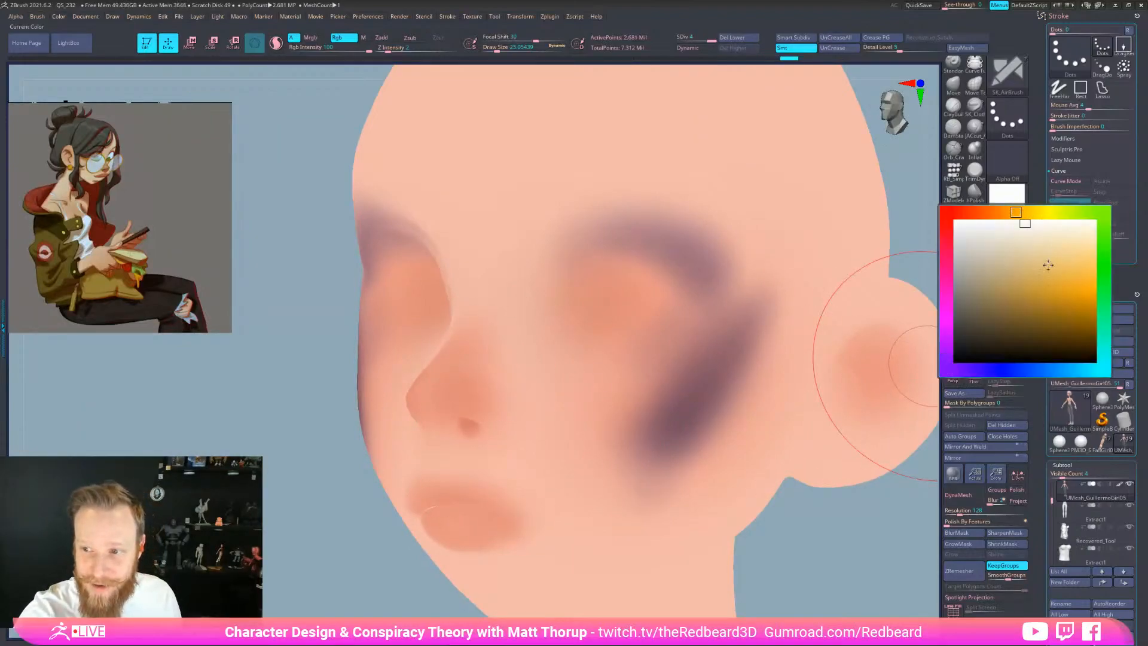
{"action": "mouse_move", "coordinate": [461, 397]}
{"action": "left_mouse_down"}
{"action": "mouse_move", "coordinate": [474, 384]}
{"action": "mouse_move", "coordinate": [451, 388]}
{"action": "mouse_move", "coordinate": [477, 357]}
{"action": "left_mouse_up"}
{"action": "left_click_drag", "start_coordinate": [490, 399], "coordinate": [494, 392]}
{"action": "mouse_move", "coordinate": [619, 304]}
{"action": "left_mouse_down"}
{"action": "mouse_move", "coordinate": [633, 285]}
{"action": "mouse_move", "coordinate": [691, 336]}
{"action": "left_mouse_up"}
{"action": "mouse_move", "coordinate": [849, 382]}
{"action": "left_mouse_down"}
{"action": "mouse_move", "coordinate": [887, 349]}
{"action": "mouse_move", "coordinate": [874, 382]}
{"action": "left_mouse_up"}
{"action": "left_click_drag", "start_coordinate": [883, 543], "coordinate": [896, 546]}
{"action": "right_click_drag", "start_coordinate": [896, 546], "coordinate": [924, 553]}
{"action": "mouse_move", "coordinate": [810, 556]}
{"action": "right_mouse_down"}
{"action": "mouse_move", "coordinate": [866, 572]}
{"action": "mouse_move", "coordinate": [740, 543]}
{"action": "mouse_move", "coordinate": [874, 577]}
{"action": "mouse_move", "coordinate": [569, 541]}
{"action": "mouse_move", "coordinate": [873, 583]}
{"action": "right_mouse_up"}
Set Polypaint Mode to Darken, test yellow on the forehead, then undo the yellow and purple tints
{"action": "key", "text": "shift+f"}
{"action": "key", "text": "shift+f"}
{"action": "left_click_drag", "start_coordinate": [670, 409], "coordinate": [655, 427]}
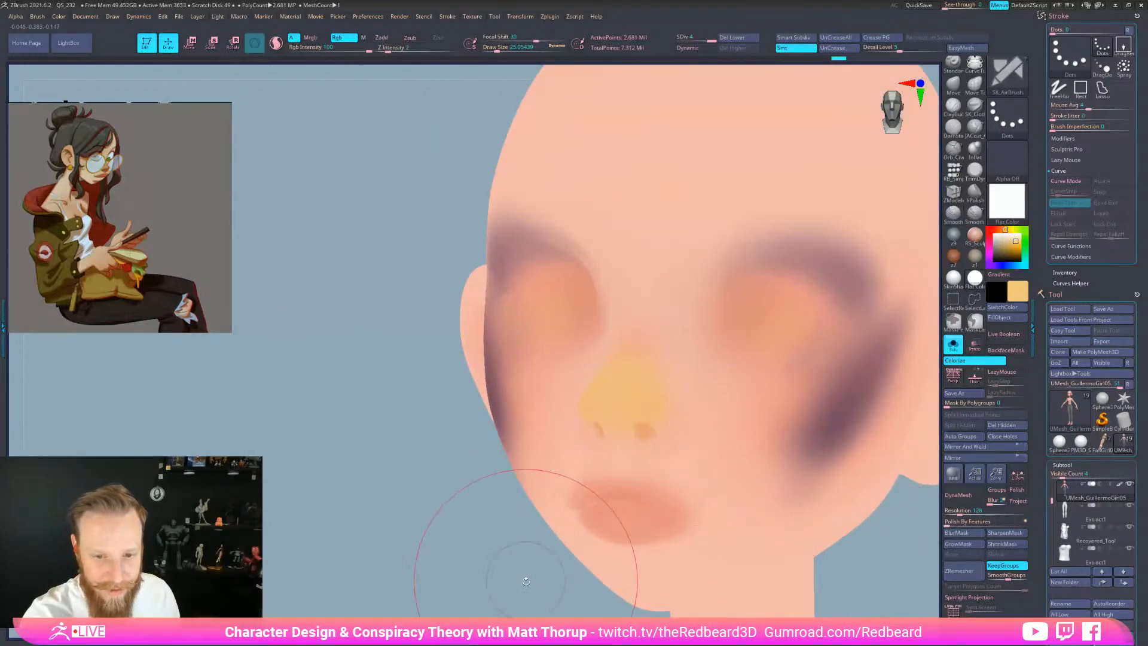
{"action": "key", "text": "f"}
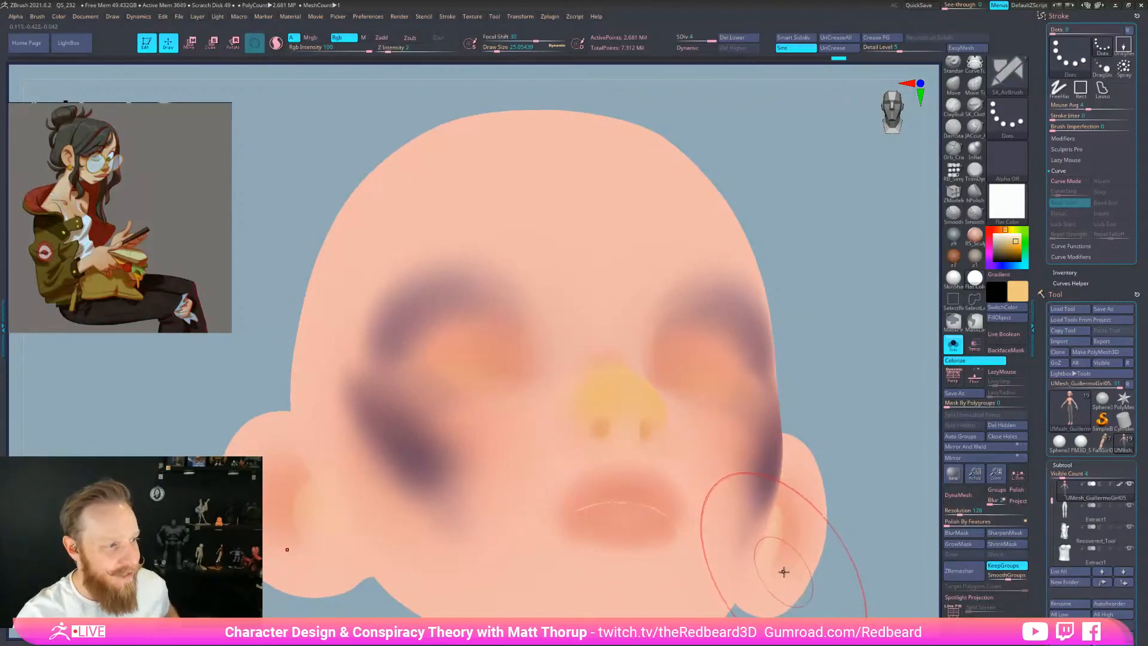
{"action": "right_click_drag", "start_coordinate": [781, 568], "coordinate": [827, 582], "text": "ctrl"}
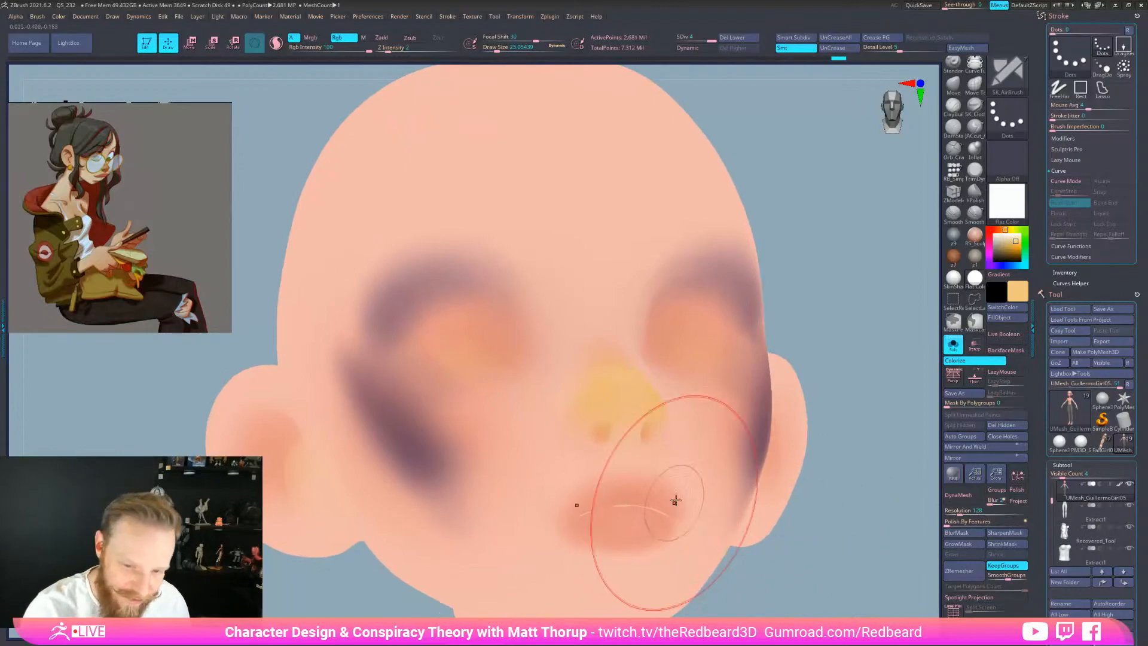
{"action": "mouse_move", "coordinate": [823, 568]}
{"action": "left_mouse_down"}
{"action": "mouse_move", "coordinate": [823, 586]}
{"action": "mouse_move", "coordinate": [780, 580]}
{"action": "left_mouse_up"}
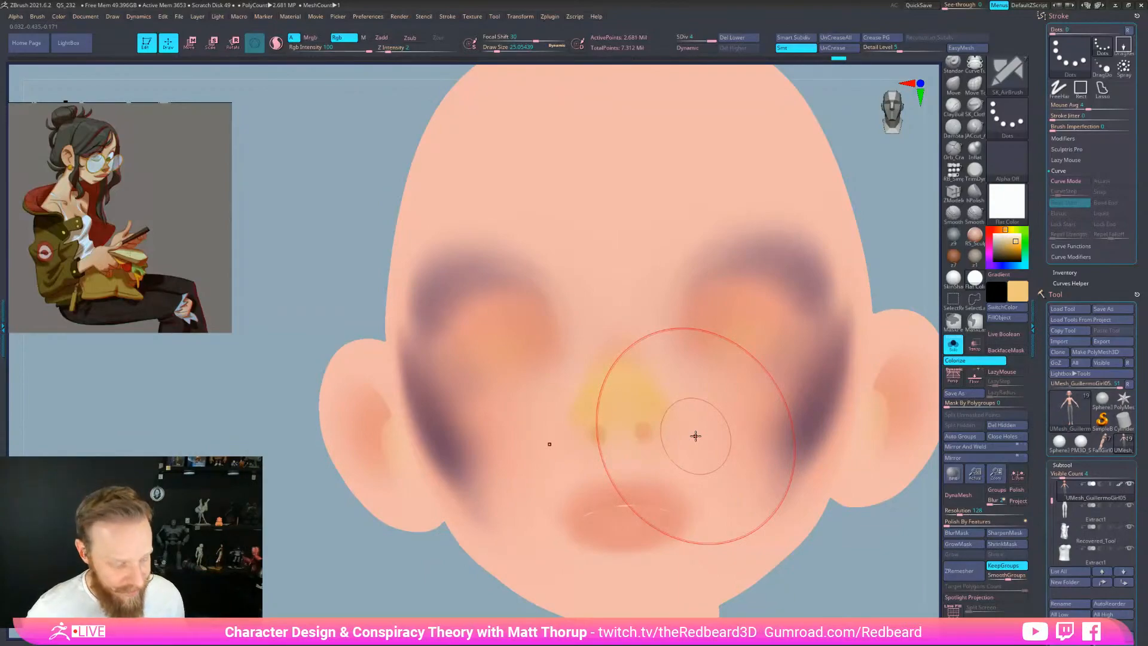
{"action": "key", "text": "ctrl"}
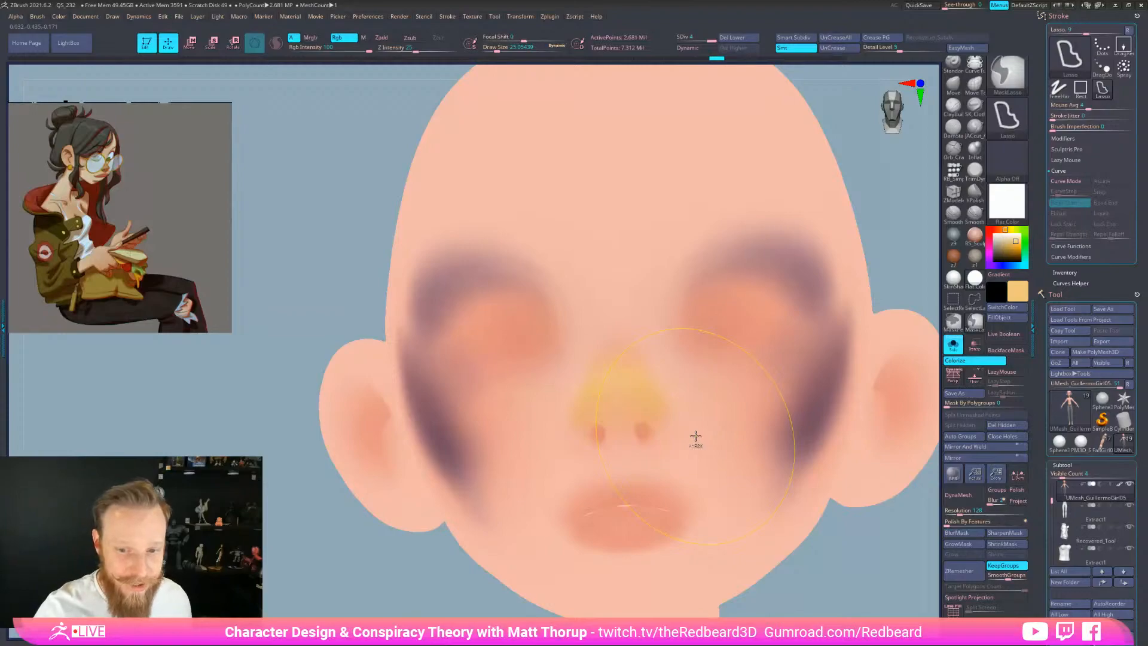
{"action": "left_click", "coordinate": [37, 17]}
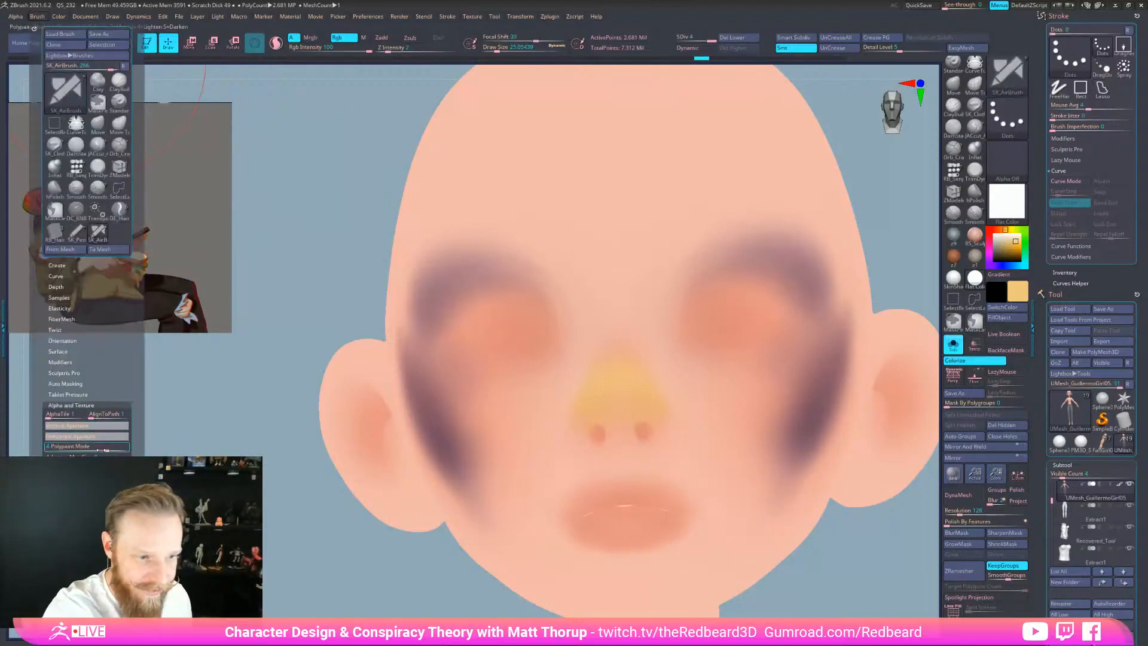
{"action": "left_click_drag", "start_coordinate": [101, 449], "coordinate": [112, 443]}
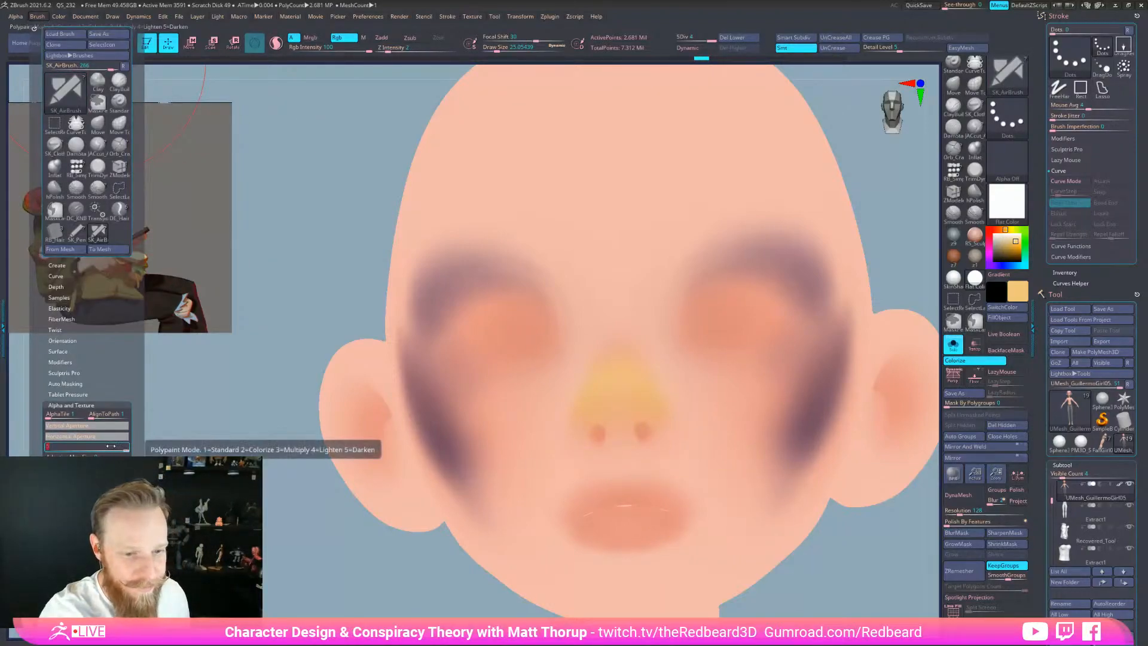
{"action": "left_click_drag", "start_coordinate": [640, 318], "coordinate": [721, 208]}
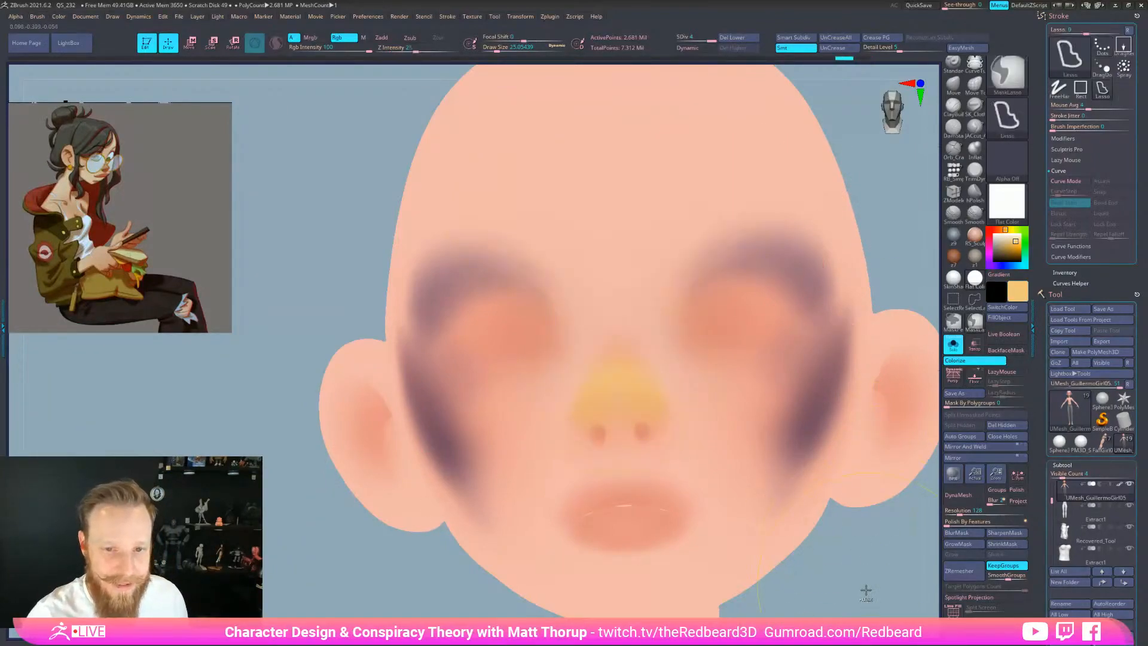
{"action": "key", "text": "ctrl+z"}
{"action": "right_click_drag", "start_coordinate": [870, 589], "coordinate": [828, 584], "text": "ctrl"}
{"action": "key", "text": "ctrl+z"}
{"action": "key", "text": "ctrl+z"}
{"action": "key", "text": "ctrl+z"}
{"action": "key", "text": "ctrl+z"}
{"action": "key", "text": "ctrl+z"}
{"action": "key", "text": "ctrl+z"}
{"action": "key", "text": "ctrl+z"}
{"action": "key", "text": "ctrl+z"}
{"action": "key", "text": "ctrl+z"}
{"action": "key", "text": "ctrl+z"}
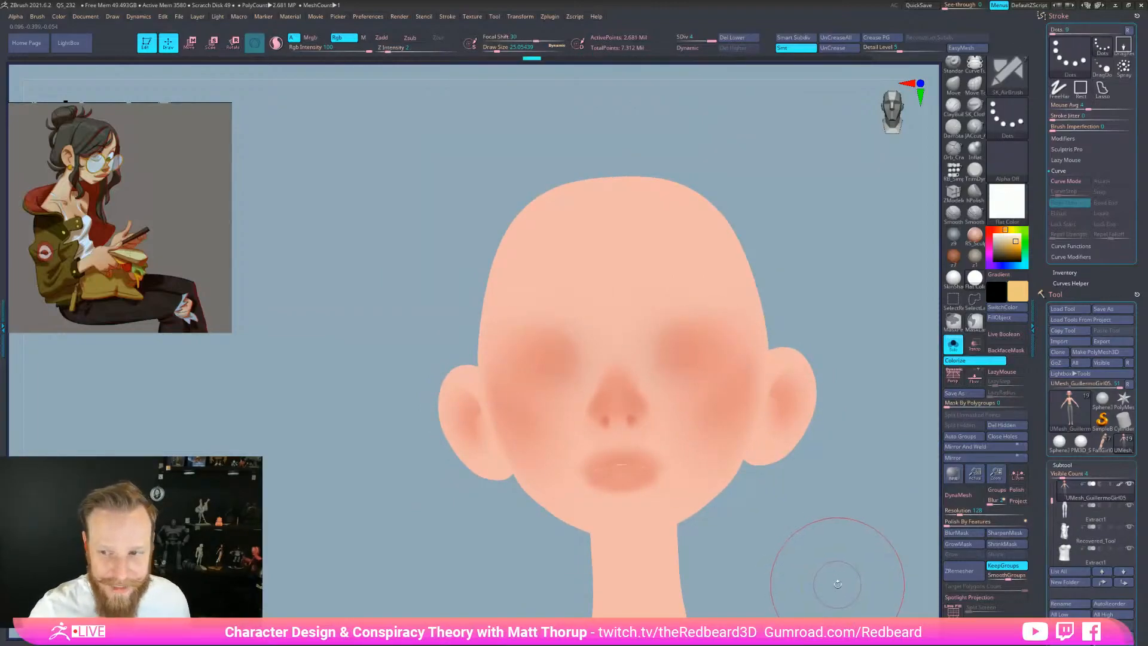
Show all the character's parts again in the grey z9 material
{"action": "left_click", "coordinate": [955, 282]}
{"action": "right_click_drag", "start_coordinate": [872, 556], "coordinate": [881, 472], "text": "ctrl"}
{"action": "left_click", "coordinate": [953, 345]}
{"action": "right_click_drag", "start_coordinate": [836, 515], "coordinate": [778, 499]}
{"action": "left_click_drag", "start_coordinate": [1002, 245], "coordinate": [990, 224]}
{"action": "right_click_drag", "start_coordinate": [860, 513], "coordinate": [771, 404]}
{"action": "left_click", "coordinate": [953, 238]}
{"action": "right_click_drag", "start_coordinate": [788, 516], "coordinate": [733, 342], "text": "alt"}
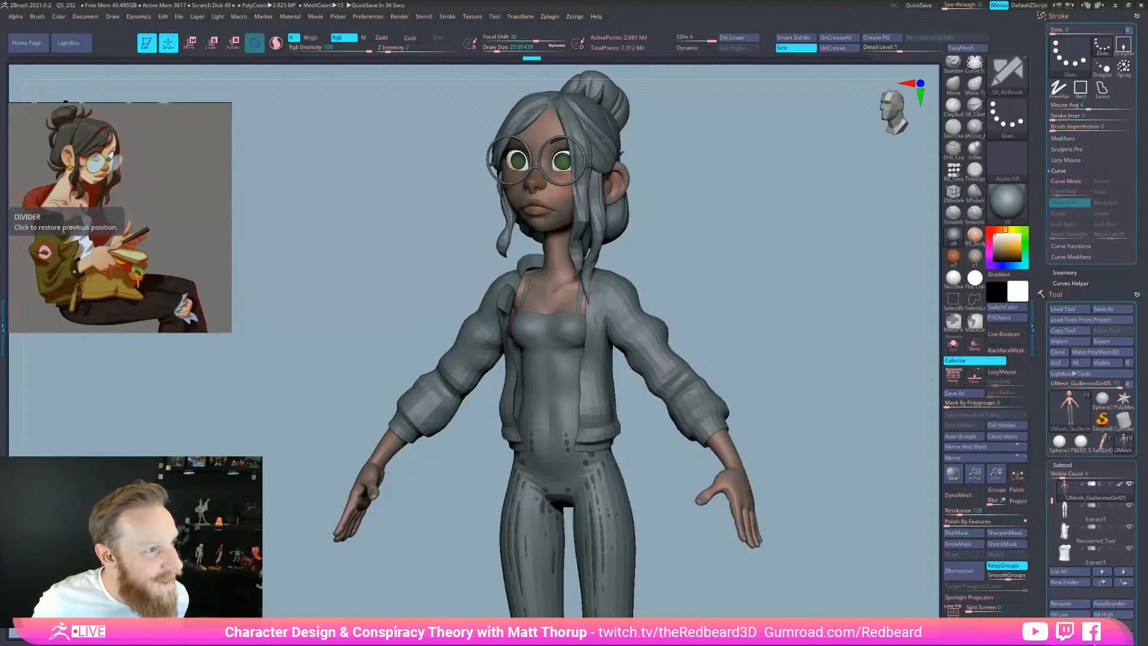
Reset Brush > Polypaint Mode to 1 (Standard) and face the model front
{"action": "left_click", "coordinate": [38, 17]}
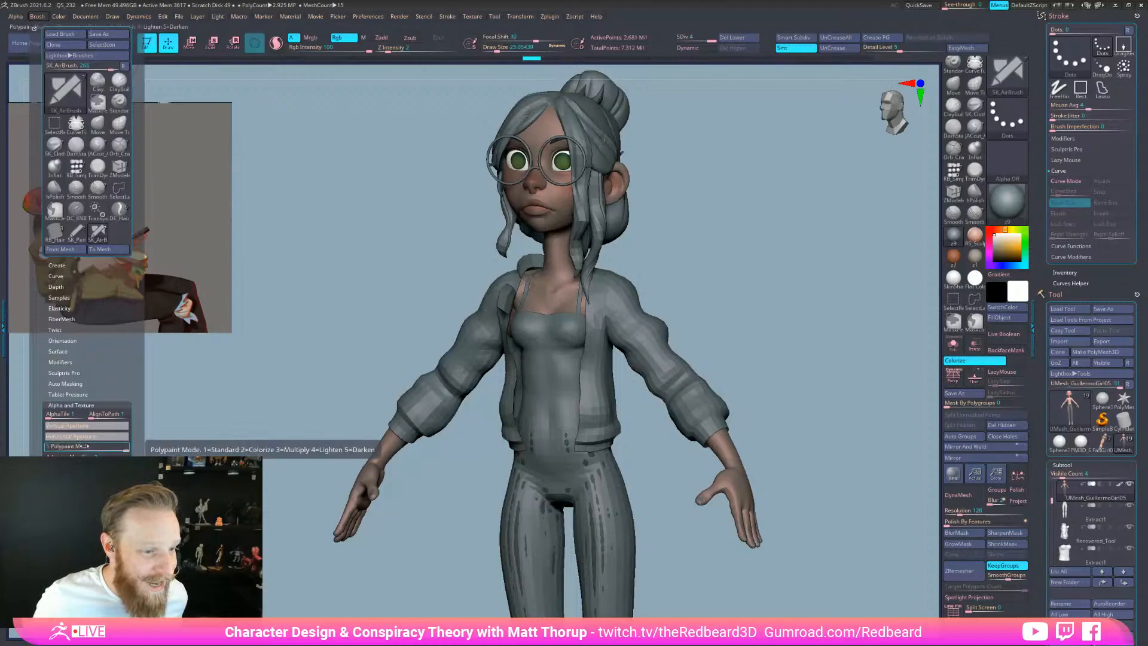
{"action": "left_click", "coordinate": [52, 446]}
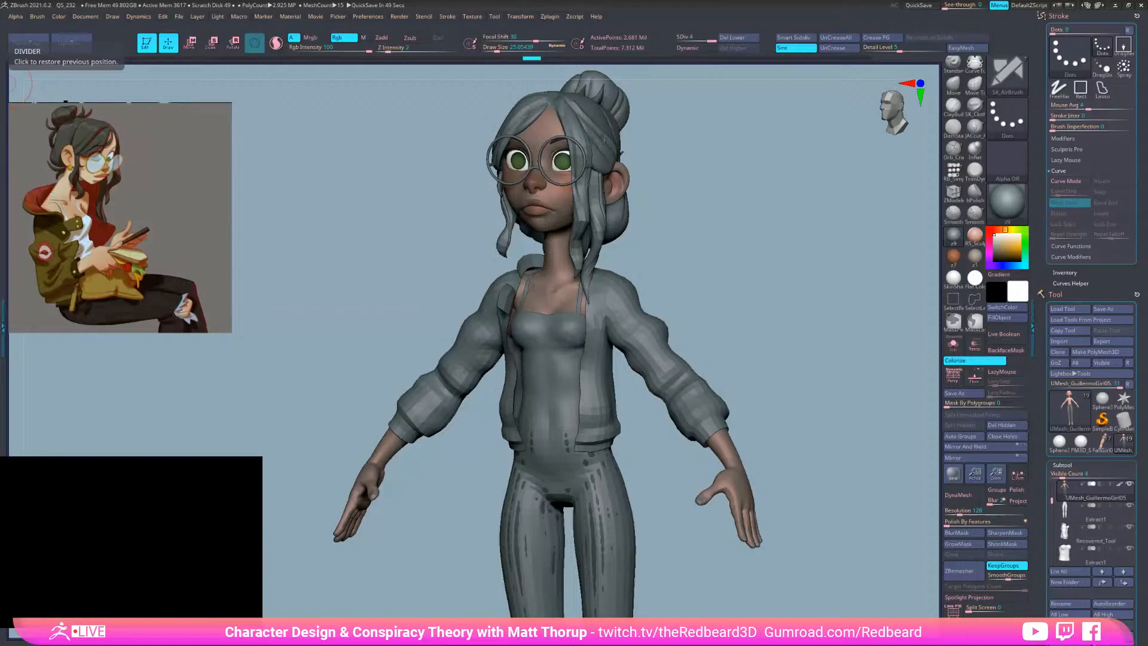
{"action": "left_click_drag", "start_coordinate": [831, 232], "coordinate": [787, 277], "text": "shift"}
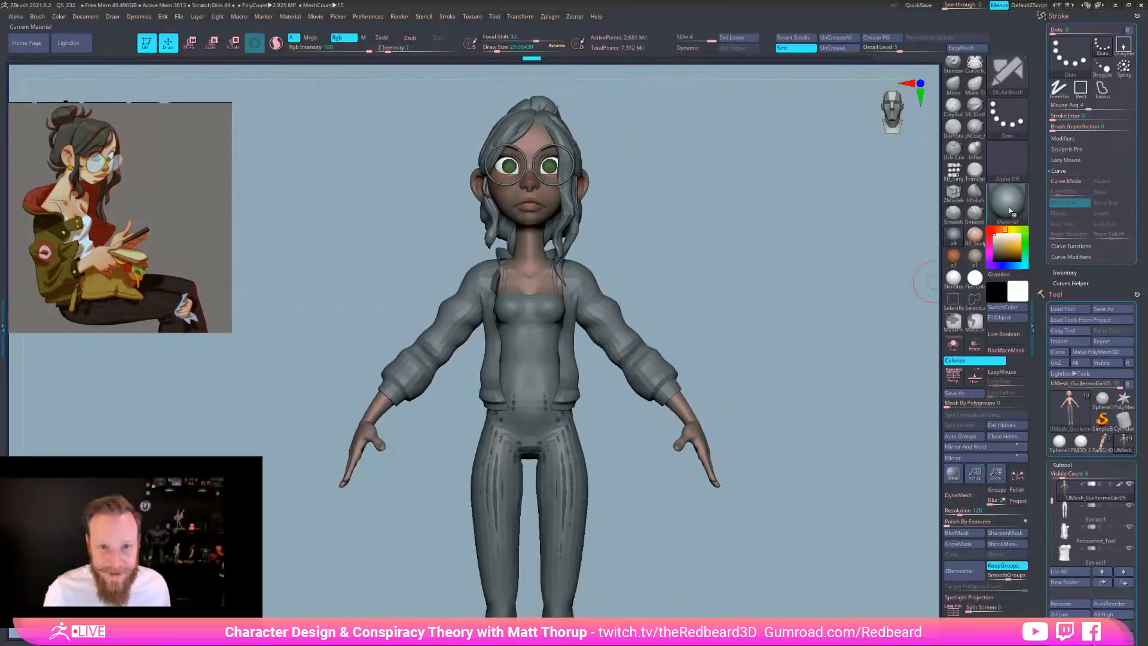
{"action": "left_click", "coordinate": [1010, 207]}
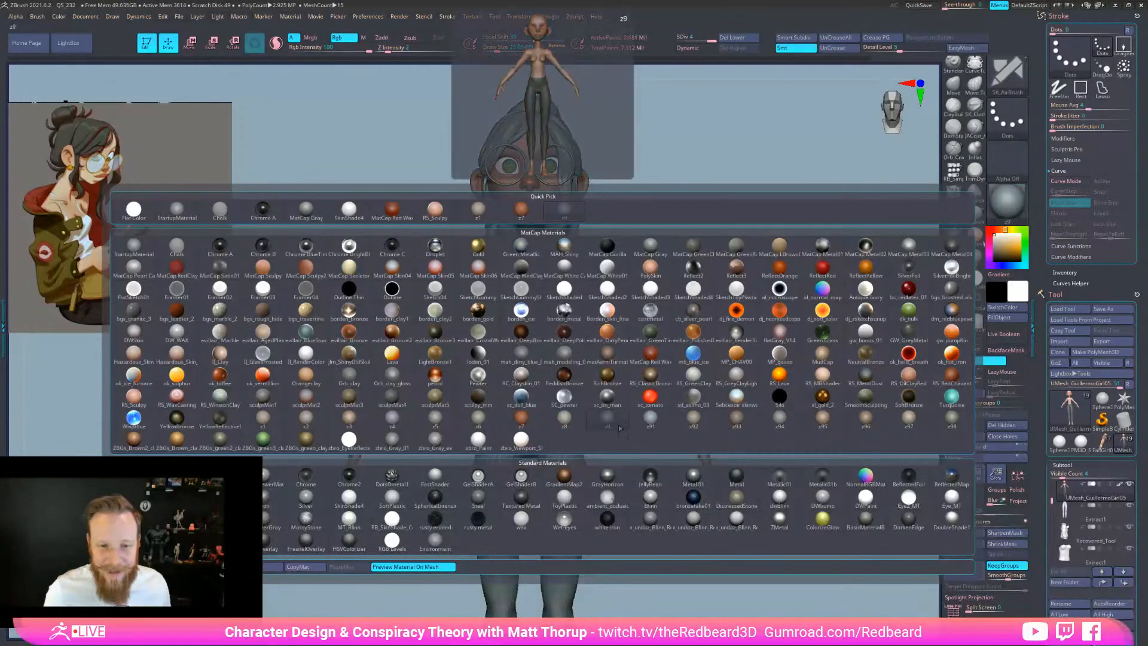
{"action": "left_click", "coordinate": [524, 423]}
{"action": "mouse_move", "coordinate": [686, 231]}
{"action": "left_mouse_down"}
{"action": "mouse_move", "coordinate": [710, 235]}
{"action": "mouse_move", "coordinate": [680, 251]}
{"action": "mouse_move", "coordinate": [758, 251]}
{"action": "mouse_move", "coordinate": [761, 228]}
{"action": "mouse_move", "coordinate": [830, 258]}
{"action": "mouse_move", "coordinate": [697, 239]}
{"action": "mouse_move", "coordinate": [687, 358]}
{"action": "mouse_move", "coordinate": [704, 339]}
{"action": "mouse_move", "coordinate": [685, 318]}
{"action": "mouse_move", "coordinate": [748, 317]}
{"action": "mouse_move", "coordinate": [809, 373]}
{"action": "mouse_move", "coordinate": [801, 368]}
{"action": "left_mouse_up"}
{"action": "left_click", "coordinate": [955, 237]}
{"action": "left_click_drag", "start_coordinate": [722, 365], "coordinate": [718, 243], "text": "alt"}
{"action": "mouse_move", "coordinate": [718, 243]}
{"action": "left_mouse_down", "text": "ctrl+shift"}
{"action": "mouse_move", "coordinate": [781, 313]}
{"action": "mouse_move", "coordinate": [754, 313]}
{"action": "left_mouse_up", "text": "ctrl+shift"}
{"action": "left_click_drag", "start_coordinate": [741, 269], "coordinate": [687, 349], "text": "alt"}
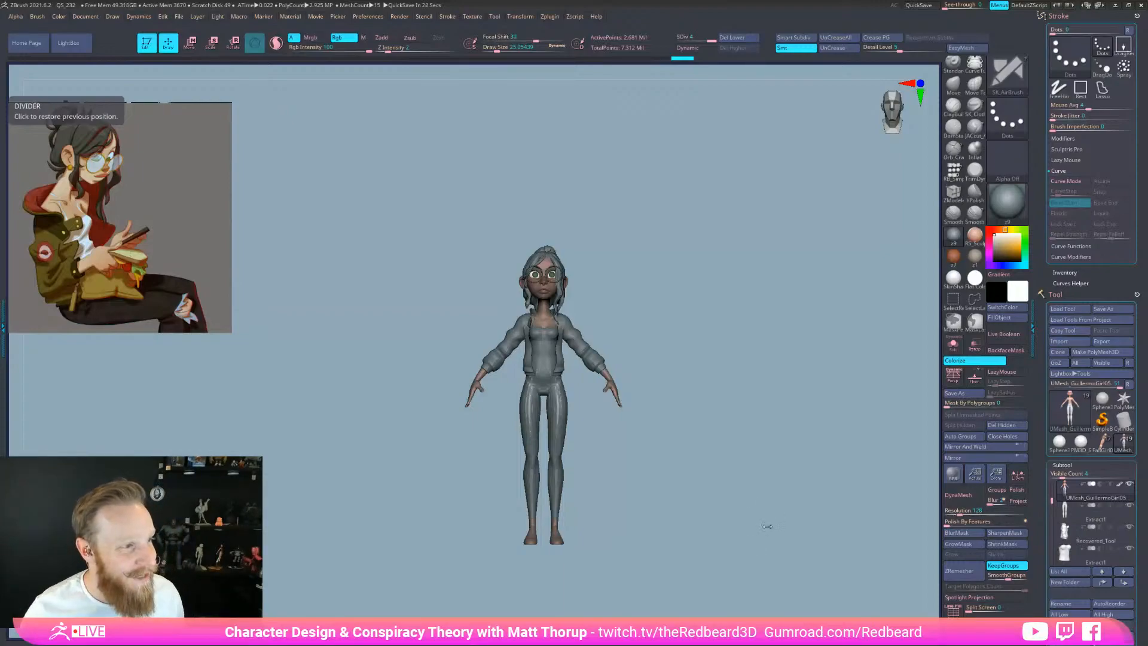
{"action": "mouse_move", "coordinate": [769, 549]}
{"action": "left_mouse_down"}
{"action": "mouse_move", "coordinate": [748, 548]}
{"action": "mouse_move", "coordinate": [760, 548]}
{"action": "left_mouse_up"}
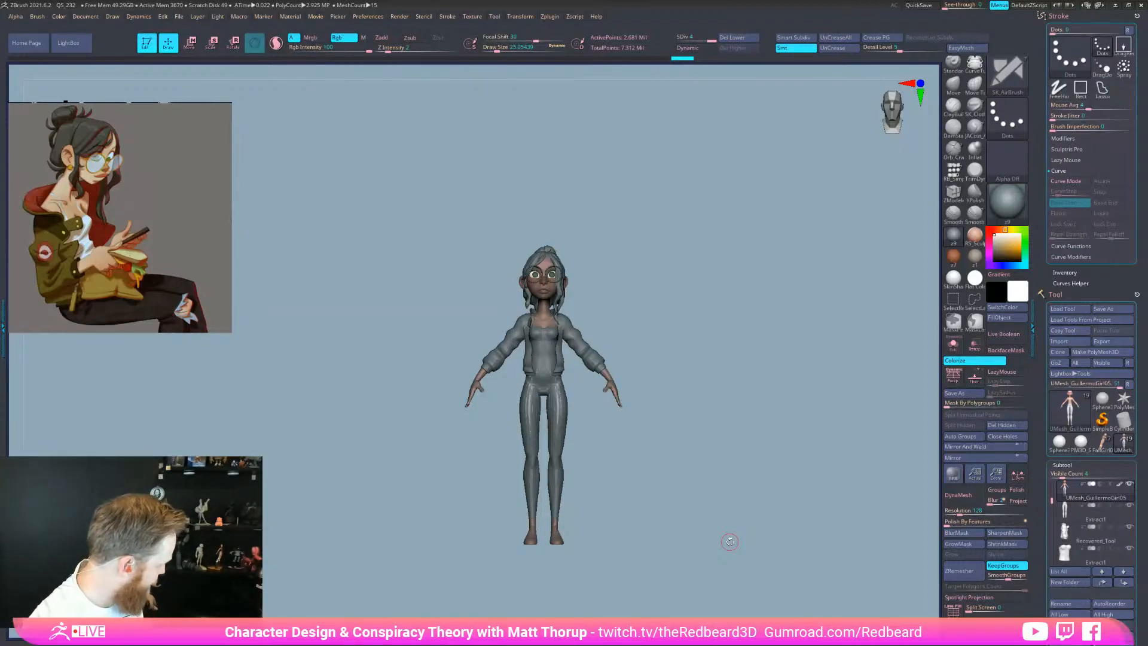
{"action": "left_click_drag", "start_coordinate": [729, 577], "coordinate": [805, 592]}
{"action": "left_click_drag", "start_coordinate": [805, 592], "coordinate": [696, 564]}
{"action": "left_click_drag", "start_coordinate": [695, 564], "coordinate": [738, 582]}
{"action": "mouse_move", "coordinate": [650, 580]}
{"action": "left_mouse_down", "text": "alt"}
{"action": "mouse_move", "coordinate": [699, 558]}
{"action": "mouse_move", "coordinate": [729, 568]}
{"action": "mouse_move", "coordinate": [740, 558]}
{"action": "left_mouse_up", "text": "alt"}
{"action": "key", "text": "shift"}
{"action": "key", "text": "shift+f"}
{"action": "key", "text": "shift+f"}
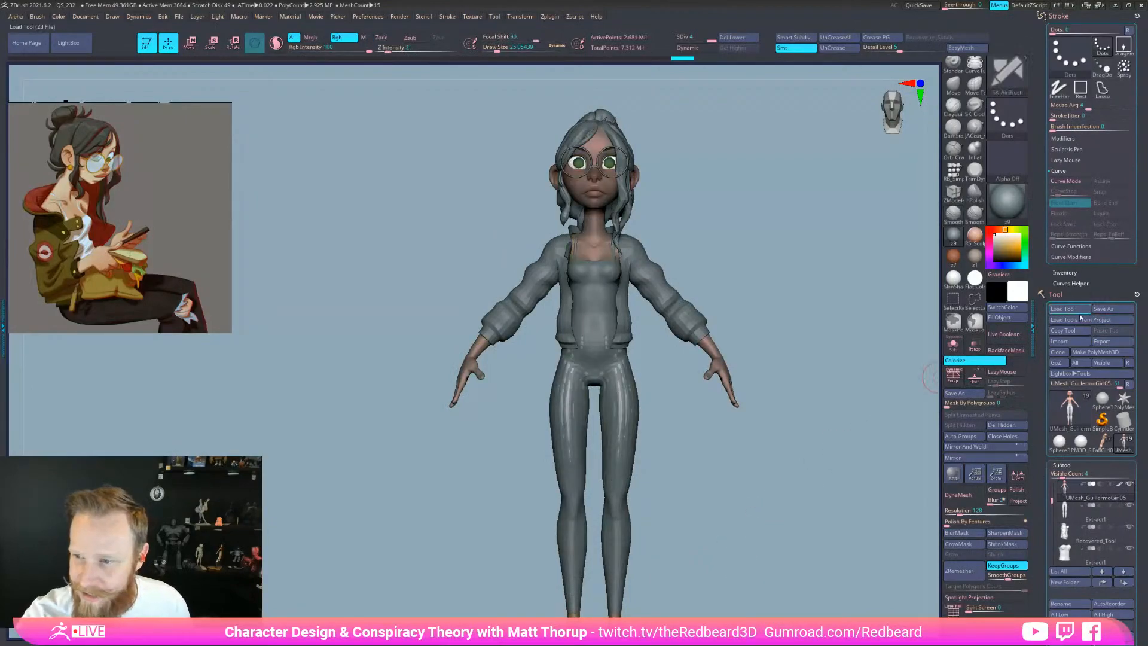
Hide the Recovered_Tool jacket subtool and sample the skin colour from the arm
{"action": "mouse_move", "coordinate": [1130, 548]}
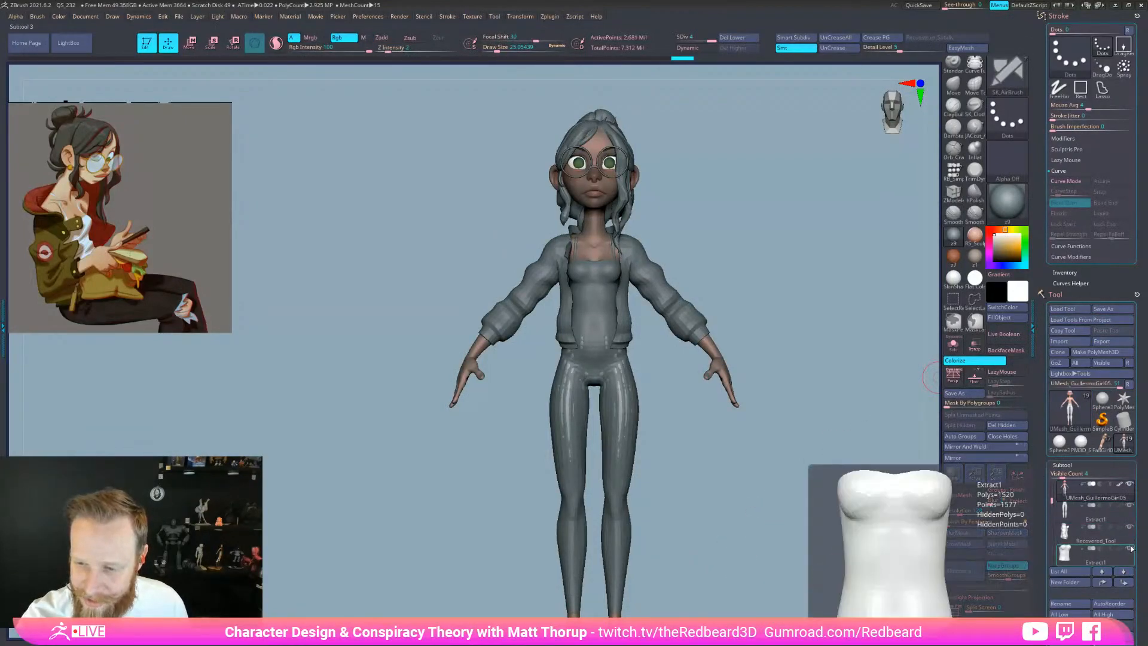
{"action": "left_click", "coordinate": [1129, 526]}
{"action": "left_click_drag", "start_coordinate": [682, 519], "coordinate": [758, 464]}
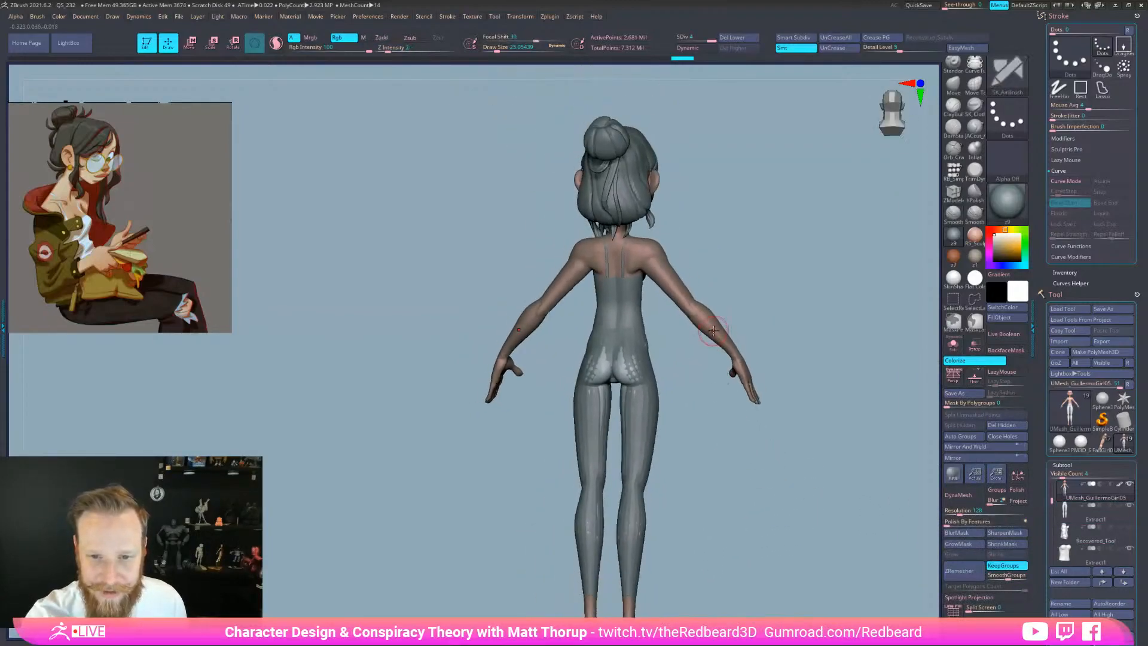
{"action": "left_click_drag", "start_coordinate": [1013, 292], "coordinate": [681, 302]}
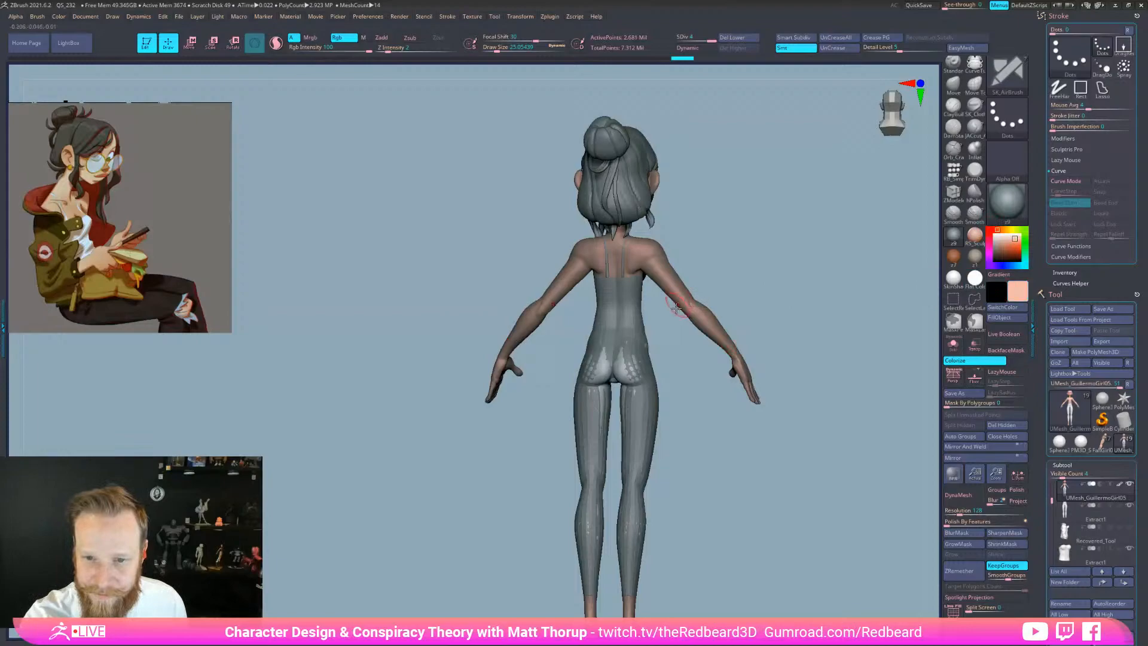
Solo the body, mask it from the chest down, invert the mask, then clear it
{"action": "left_click", "coordinate": [953, 343]}
{"action": "mouse_move", "coordinate": [773, 426]}
{"action": "left_mouse_down"}
{"action": "mouse_move", "coordinate": [782, 454]}
{"action": "mouse_move", "coordinate": [758, 482]}
{"action": "left_mouse_up"}
{"action": "left_click_drag", "start_coordinate": [758, 482], "coordinate": [800, 439], "text": "alt"}
{"action": "mouse_move", "coordinate": [799, 305]}
{"action": "left_mouse_down", "text": "ctrl"}
{"action": "mouse_move", "coordinate": [662, 228]}
{"action": "mouse_move", "coordinate": [711, 602]}
{"action": "left_mouse_up", "text": "ctrl"}
{"action": "left_click", "coordinate": [894, 474], "text": "ctrl"}
{"action": "left_click_drag", "start_coordinate": [884, 479], "coordinate": [830, 587]}
{"action": "mouse_move", "coordinate": [829, 587]}
{"action": "left_mouse_down"}
{"action": "mouse_move", "coordinate": [845, 575]}
{"action": "mouse_move", "coordinate": [817, 569]}
{"action": "left_mouse_up"}
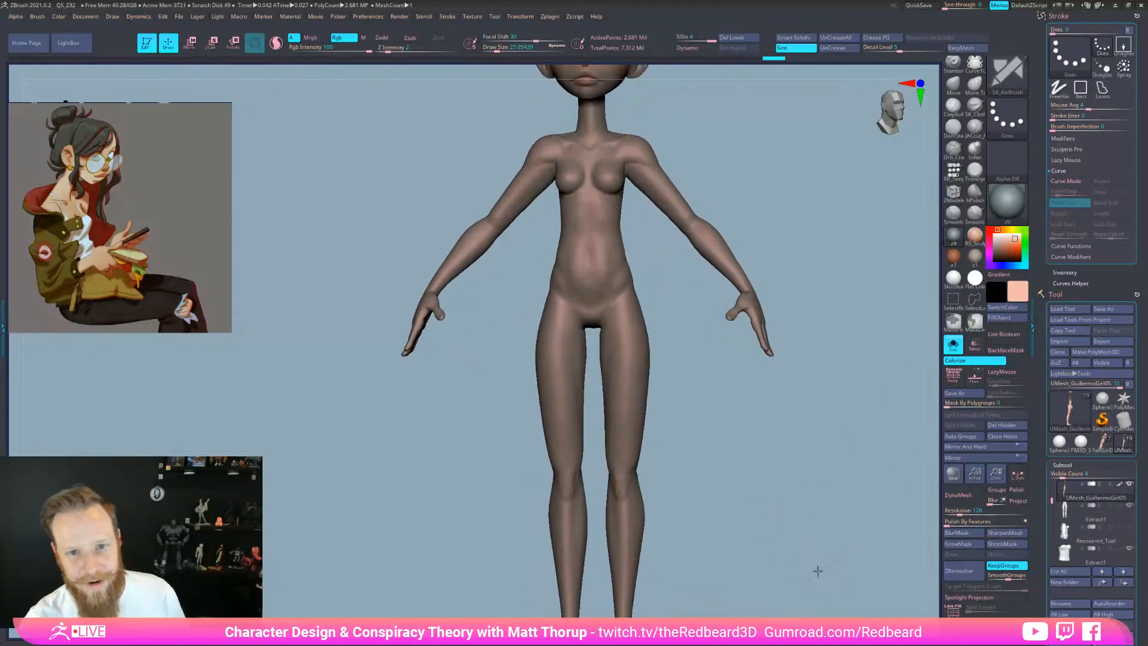
Apply SkinShade, show all the character's parts again and frame the figure head to feet
{"action": "left_click", "coordinate": [953, 278]}
{"action": "mouse_move", "coordinate": [806, 526]}
{"action": "left_mouse_down", "text": "shift"}
{"action": "mouse_move", "coordinate": [796, 554]}
{"action": "mouse_move", "coordinate": [826, 487]}
{"action": "mouse_move", "coordinate": [803, 518]}
{"action": "left_mouse_up", "text": "shift"}
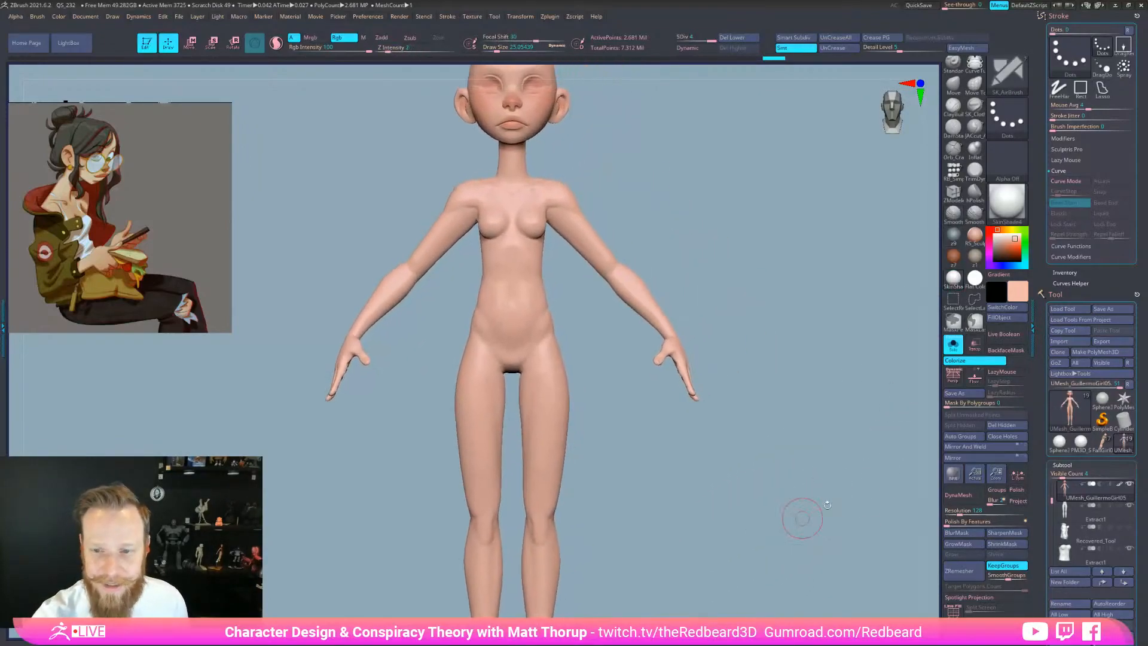
{"action": "left_click", "coordinate": [959, 347]}
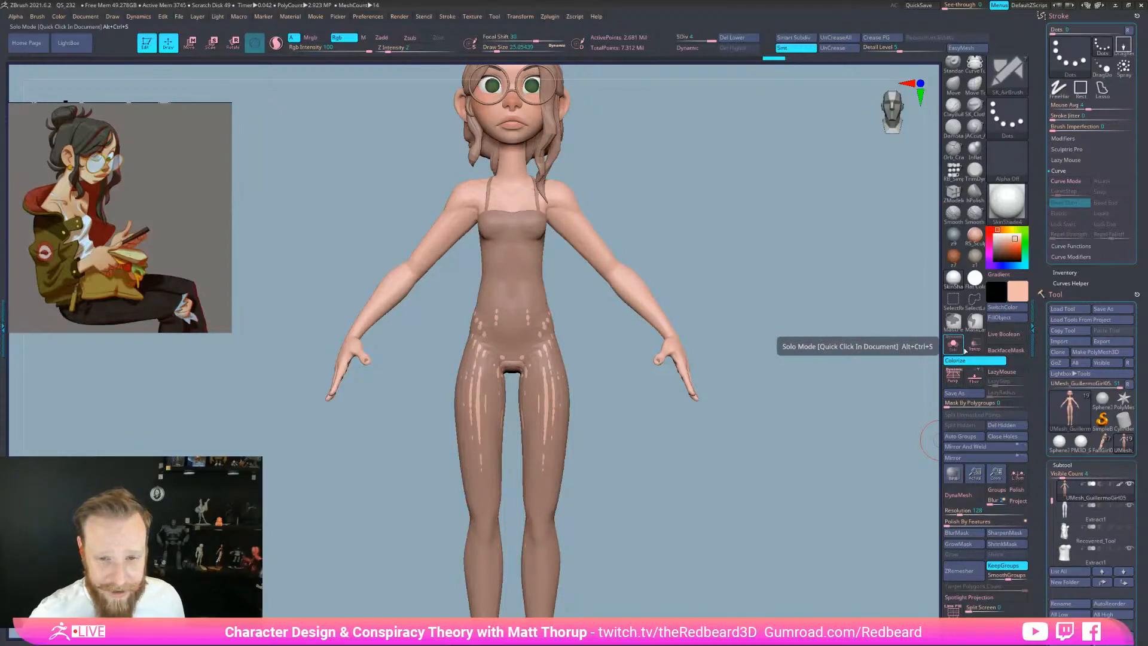
{"action": "mouse_move", "coordinate": [774, 584]}
{"action": "left_mouse_down", "text": "alt"}
{"action": "mouse_move", "coordinate": [748, 581]}
{"action": "mouse_move", "coordinate": [773, 574]}
{"action": "left_mouse_up", "text": "alt"}
{"action": "left_click_drag", "start_coordinate": [662, 567], "coordinate": [719, 519], "text": "alt"}
Restore the grey z9 material and reset the active colour to white
{"action": "left_click", "coordinate": [956, 238]}
{"action": "left_click_drag", "start_coordinate": [1012, 256], "coordinate": [993, 234]}
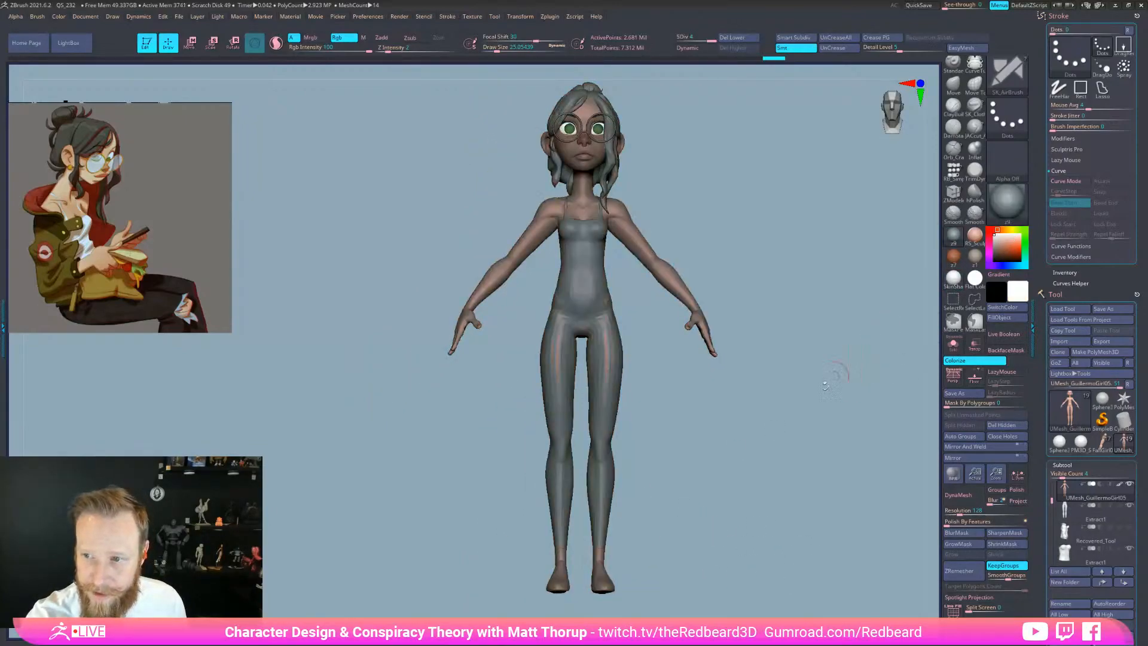
{"action": "left_click_drag", "start_coordinate": [663, 452], "coordinate": [654, 454]}
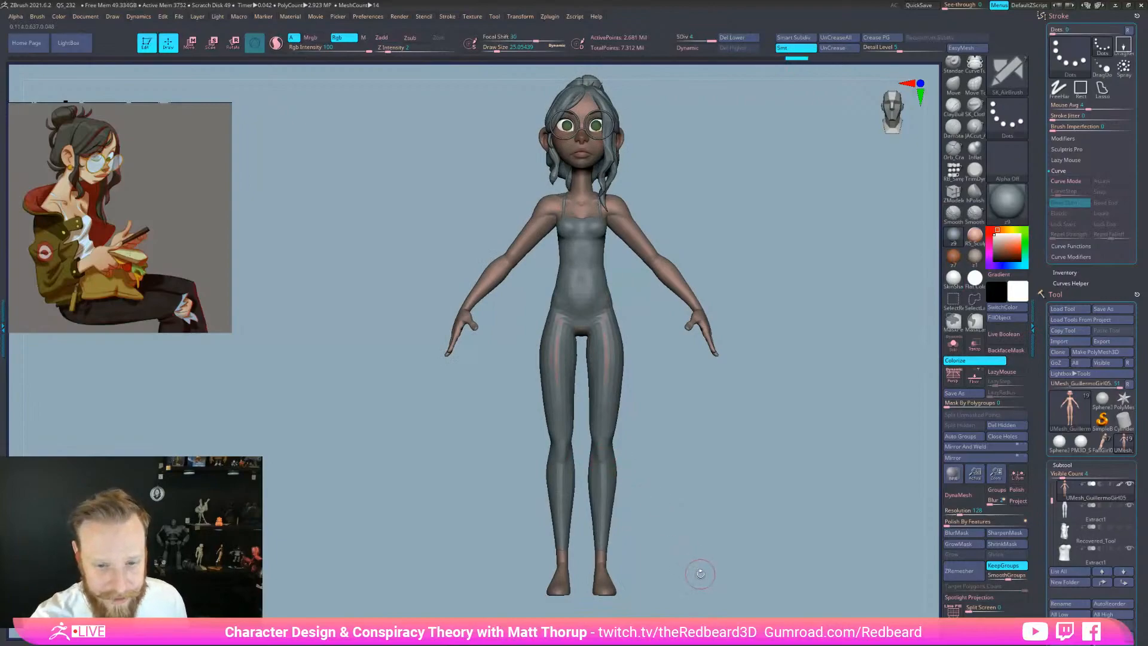
Select the leggings, show their polygroup wireframe and set up a hard-falloff Move brush at size 59
{"action": "left_click", "coordinate": [608, 518], "text": "alt"}
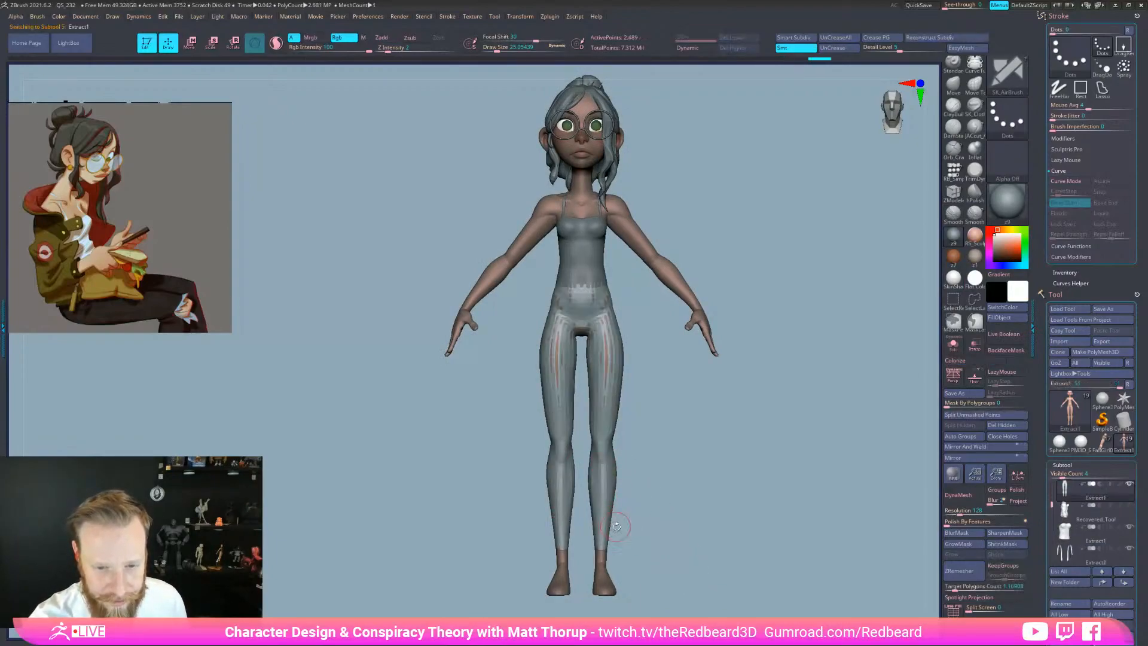
{"action": "left_click_drag", "start_coordinate": [619, 526], "coordinate": [709, 543], "text": "shift"}
{"action": "key", "text": "shift+f"}
{"action": "key", "text": "b"}
{"action": "key", "text": "m"}
{"action": "key", "text": "v"}
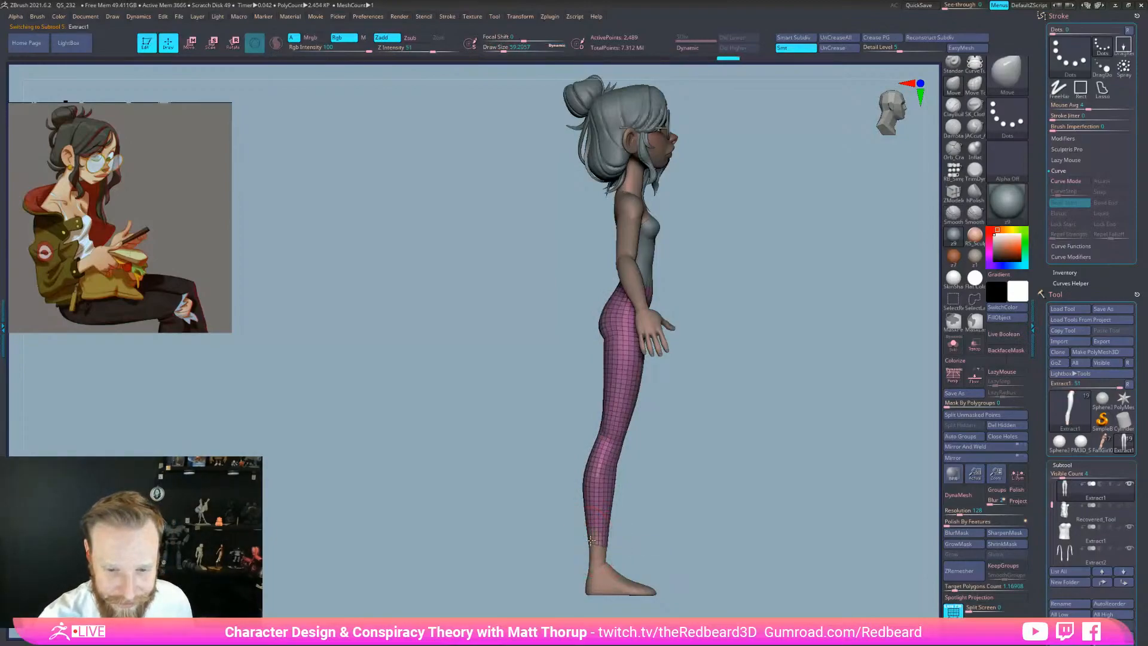
Enlarge the brush and pull the front corner of the leggings' ankle hem
{"action": "key", "text": "s"}
{"action": "mouse_move", "coordinate": [598, 537]}
{"action": "left_mouse_down"}
{"action": "mouse_move", "coordinate": [609, 536]}
{"action": "mouse_move", "coordinate": [589, 548]}
{"action": "mouse_move", "coordinate": [608, 545]}
{"action": "left_mouse_up"}
{"action": "key", "text": "s"}
{"action": "left_click_drag", "start_coordinate": [608, 544], "coordinate": [607, 547]}
Nudge the seat outline and reshape the crotch and inner-leg gap of the leggings
{"action": "key", "text": "s"}
{"action": "left_click_drag", "start_coordinate": [598, 323], "coordinate": [597, 324]}
{"action": "mouse_move", "coordinate": [694, 409]}
{"action": "left_mouse_down", "text": "shift"}
{"action": "mouse_move", "coordinate": [736, 410]}
{"action": "mouse_move", "coordinate": [715, 392]}
{"action": "left_mouse_up", "text": "shift"}
{"action": "key", "text": "s"}
{"action": "left_click_drag", "start_coordinate": [583, 330], "coordinate": [579, 331]}
{"action": "left_click_drag", "start_coordinate": [577, 329], "coordinate": [576, 337]}
{"action": "left_click_drag", "start_coordinate": [554, 380], "coordinate": [553, 386]}
Isolate the leggings on their own with Solo and turn them sideways
{"action": "left_click_drag", "start_coordinate": [661, 298], "coordinate": [722, 318]}
{"action": "left_click_drag", "start_coordinate": [661, 392], "coordinate": [634, 441], "text": "alt"}
{"action": "left_click", "coordinate": [953, 345]}
{"action": "left_click_drag", "start_coordinate": [837, 408], "coordinate": [750, 418]}
{"action": "mouse_move", "coordinate": [688, 453]}
{"action": "left_mouse_down", "text": "alt"}
{"action": "mouse_move", "coordinate": [753, 418]}
{"action": "mouse_move", "coordinate": [730, 446]}
{"action": "mouse_move", "coordinate": [730, 428]}
{"action": "left_mouse_up", "text": "alt"}
Lasso-mask the leggings below the waistband, extending it up to leave a narrow band
{"action": "mouse_move", "coordinate": [670, 272]}
{"action": "left_mouse_down", "text": "ctrl"}
{"action": "mouse_move", "coordinate": [616, 278]}
{"action": "mouse_move", "coordinate": [564, 505]}
{"action": "mouse_move", "coordinate": [718, 448]}
{"action": "left_mouse_up", "text": "ctrl"}
{"action": "mouse_move", "coordinate": [677, 351]}
{"action": "left_mouse_down", "text": "alt"}
{"action": "mouse_move", "coordinate": [776, 392]}
{"action": "mouse_move", "coordinate": [815, 391]}
{"action": "mouse_move", "coordinate": [766, 397]}
{"action": "mouse_move", "coordinate": [726, 382]}
{"action": "left_mouse_up", "text": "alt"}
{"action": "left_click_drag", "start_coordinate": [727, 383], "coordinate": [713, 423], "text": "alt"}
{"action": "mouse_move", "coordinate": [519, 412]}
{"action": "left_mouse_down", "text": "ctrl"}
{"action": "mouse_move", "coordinate": [519, 278]}
{"action": "mouse_move", "coordinate": [548, 277]}
{"action": "mouse_move", "coordinate": [736, 410]}
{"action": "left_mouse_up", "text": "ctrl"}
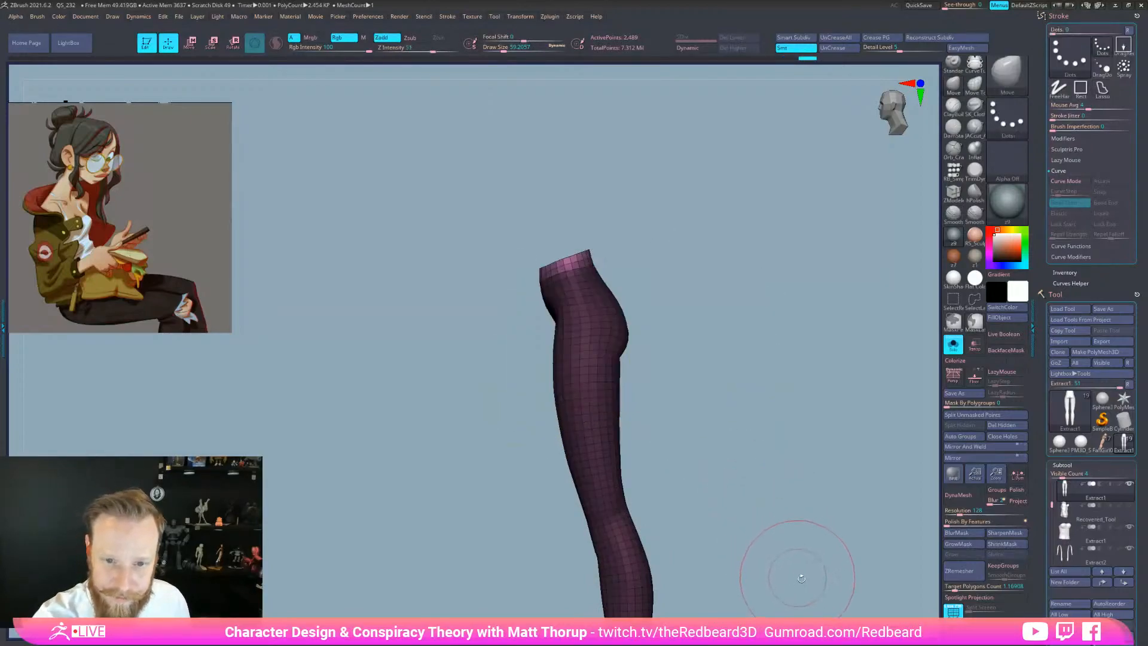
Centre and align the transform gizmo on the unmasked waistband and scale it up uniformly
{"action": "key", "text": "r"}
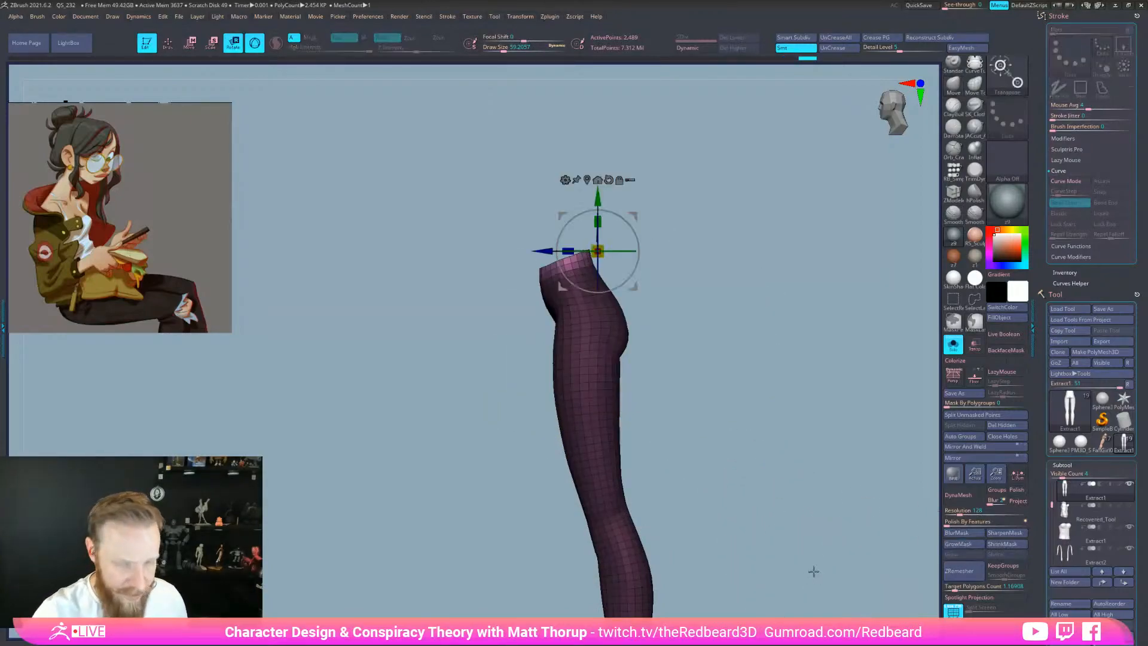
{"action": "left_click", "coordinate": [588, 181]}
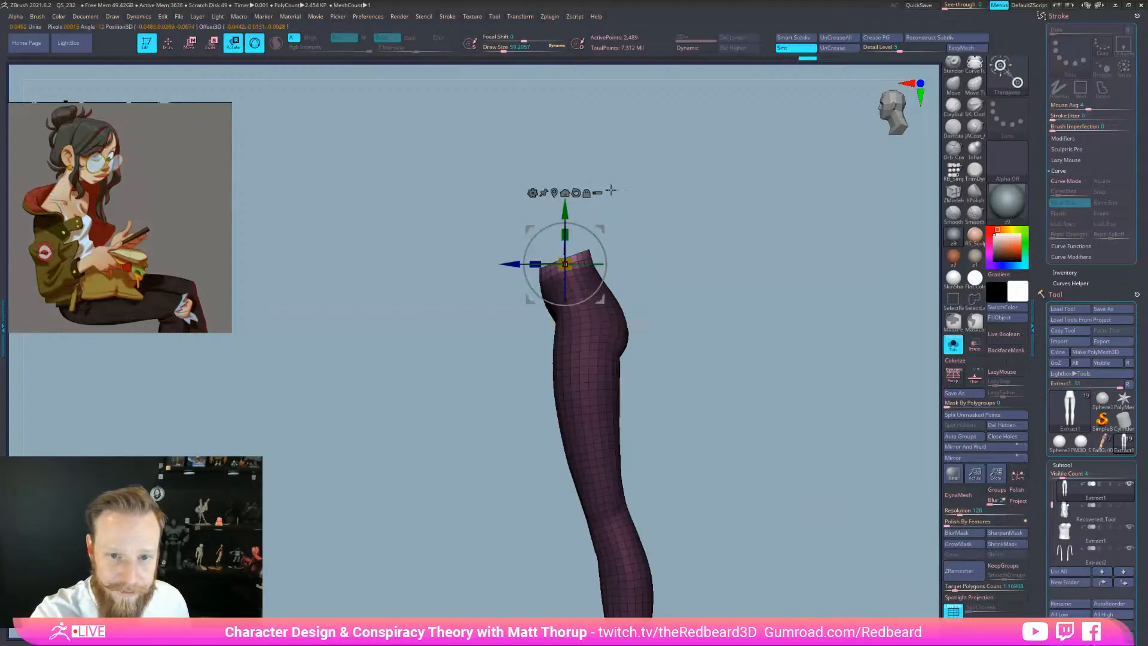
{"action": "left_click_drag", "start_coordinate": [607, 262], "coordinate": [704, 236], "text": "alt"}
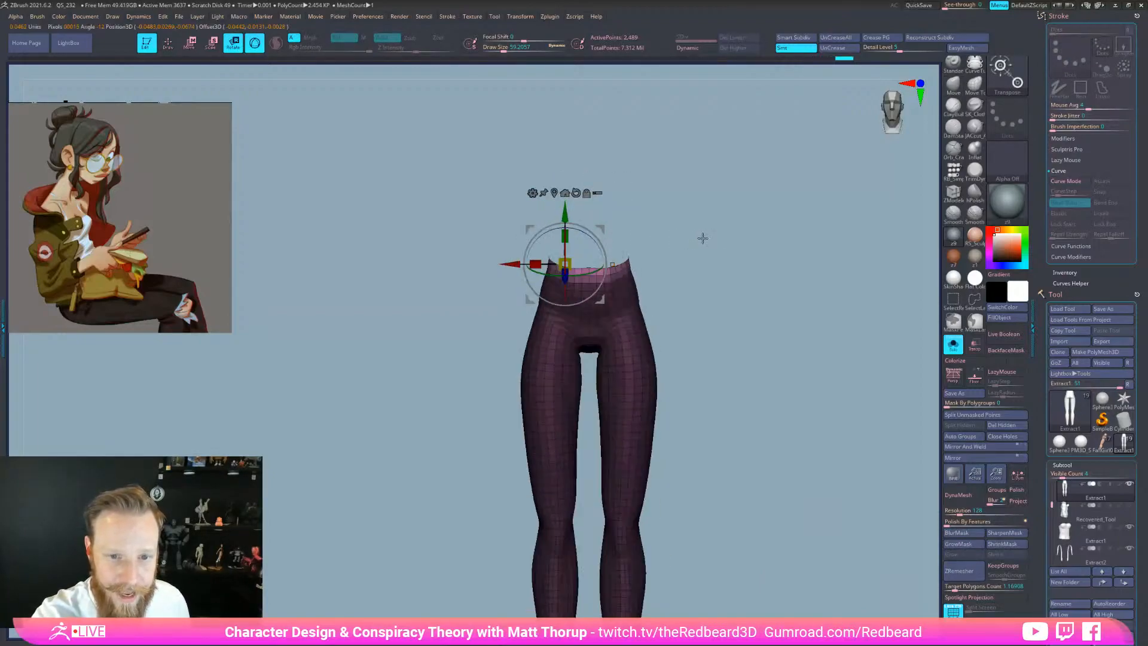
{"action": "left_click", "coordinate": [588, 266]}
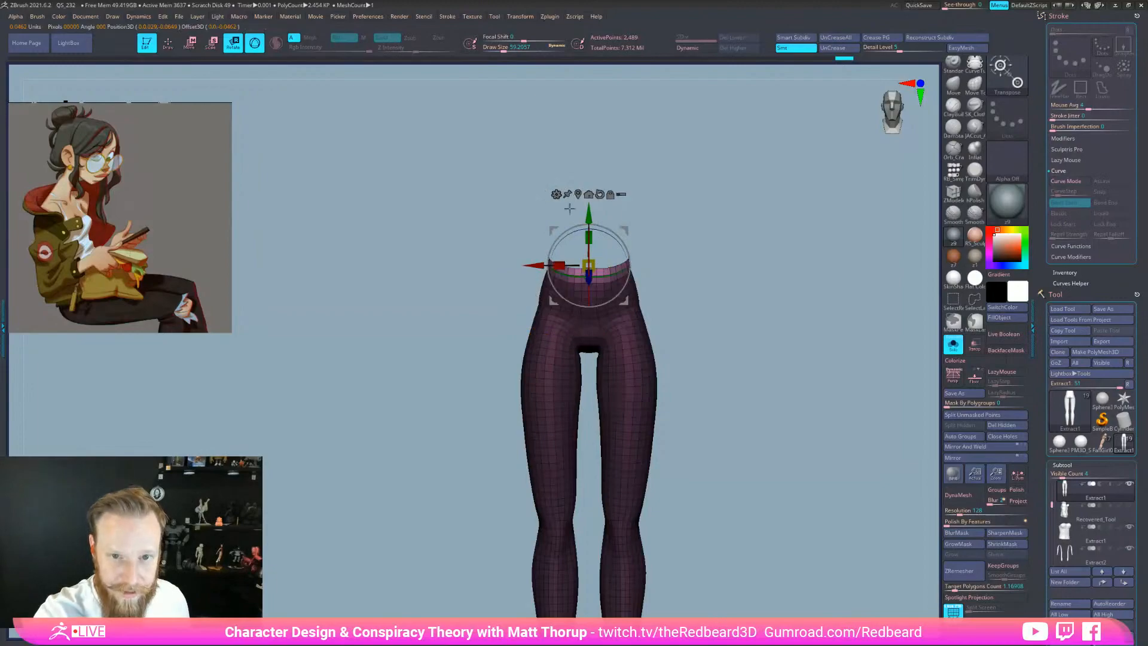
{"action": "left_click_drag", "start_coordinate": [588, 265], "coordinate": [557, 265]}
{"action": "key", "text": "q"}
{"action": "mouse_move", "coordinate": [649, 278]}
{"action": "left_mouse_down"}
{"action": "mouse_move", "coordinate": [674, 275]}
{"action": "mouse_move", "coordinate": [620, 270]}
{"action": "left_mouse_up"}
{"action": "key", "text": "s"}
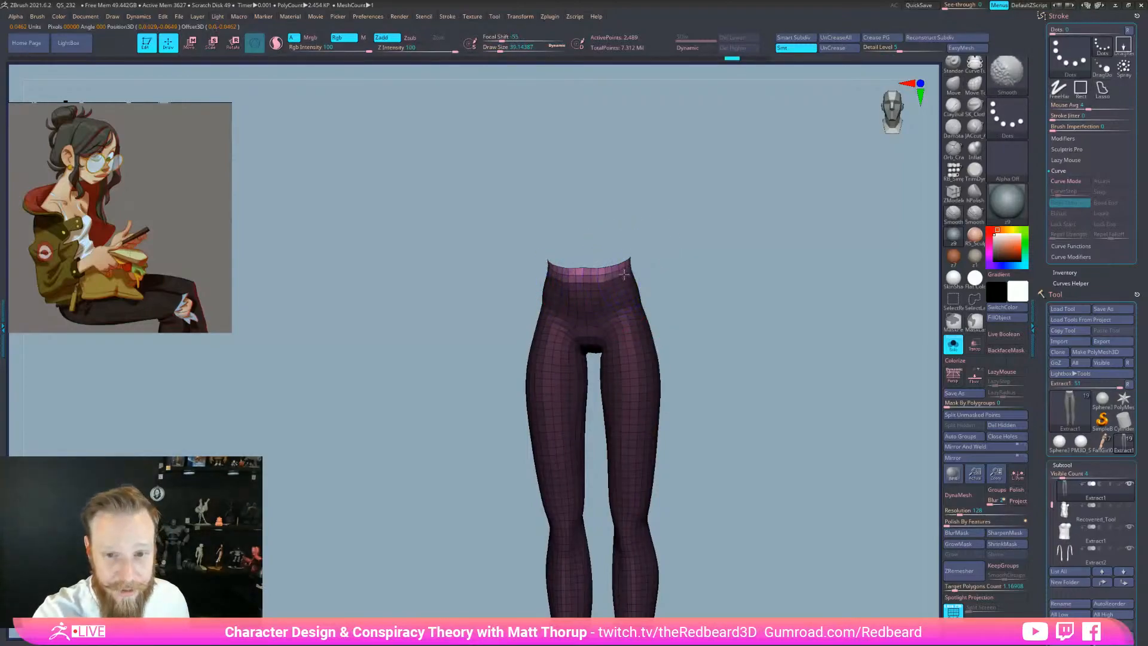
Smooth along the waistband edge and flatten the bump on it
{"action": "left_click_drag", "start_coordinate": [577, 257], "coordinate": [730, 290], "text": "shift"}
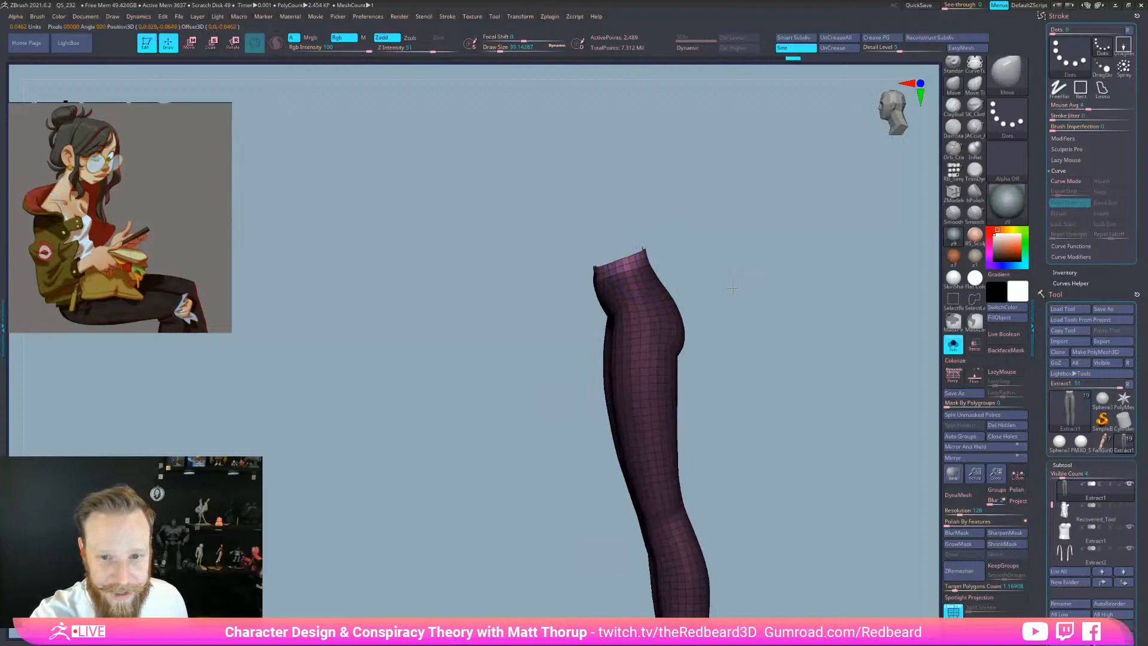
{"action": "key", "text": "s"}
{"action": "left_click_drag", "start_coordinate": [591, 268], "coordinate": [594, 263]}
{"action": "left_click_drag", "start_coordinate": [741, 250], "coordinate": [706, 250]}
{"action": "left_click_drag", "start_coordinate": [592, 272], "coordinate": [629, 268], "text": "shift"}
{"action": "mouse_move", "coordinate": [741, 256]}
{"action": "left_mouse_down", "text": "shift"}
{"action": "mouse_move", "coordinate": [712, 256]}
{"action": "mouse_move", "coordinate": [691, 289]}
{"action": "mouse_move", "coordinate": [766, 328]}
{"action": "left_mouse_up", "text": "shift"}
{"action": "key", "text": "s"}
{"action": "left_click_drag", "start_coordinate": [568, 267], "coordinate": [560, 261]}
{"action": "key", "text": "s"}
{"action": "left_click_drag", "start_coordinate": [564, 259], "coordinate": [568, 264]}
Turn Solo off and pull the leggings' waistband slightly down on the full character
{"action": "left_click_drag", "start_coordinate": [730, 230], "coordinate": [756, 220], "text": "shift"}
{"action": "key", "text": "s"}
{"action": "left_click_drag", "start_coordinate": [583, 286], "coordinate": [589, 287]}
{"action": "mouse_move", "coordinate": [876, 506]}
{"action": "left_mouse_down", "text": "alt"}
{"action": "mouse_move", "coordinate": [747, 546]}
{"action": "mouse_move", "coordinate": [796, 544]}
{"action": "mouse_move", "coordinate": [792, 559]}
{"action": "mouse_move", "coordinate": [819, 591]}
{"action": "mouse_move", "coordinate": [761, 546]}
{"action": "left_mouse_up", "text": "alt"}
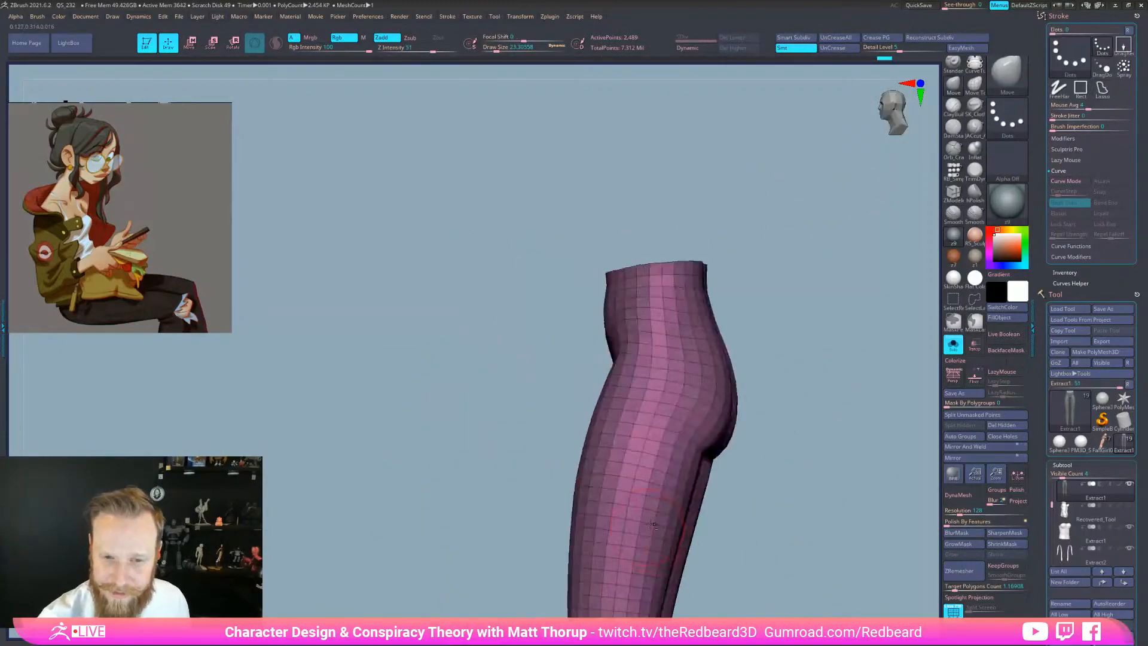
{"action": "left_click", "coordinate": [953, 345]}
{"action": "left_click_drag", "start_coordinate": [886, 541], "coordinate": [814, 528], "text": "alt"}
{"action": "left_click_drag", "start_coordinate": [682, 385], "coordinate": [689, 379]}
{"action": "mouse_move", "coordinate": [728, 551]}
{"action": "left_mouse_down"}
{"action": "mouse_move", "coordinate": [743, 540]}
{"action": "mouse_move", "coordinate": [774, 552]}
{"action": "mouse_move", "coordinate": [706, 472]}
{"action": "left_mouse_up"}
{"action": "key", "text": "s"}
{"action": "left_click_drag", "start_coordinate": [556, 289], "coordinate": [546, 290]}
{"action": "left_click_drag", "start_coordinate": [546, 291], "coordinate": [549, 298]}
Solo the leggings and hide their top rows with SelectLasso
{"action": "mouse_move", "coordinate": [727, 383]}
{"action": "left_mouse_down"}
{"action": "mouse_move", "coordinate": [759, 404]}
{"action": "mouse_move", "coordinate": [784, 464]}
{"action": "mouse_move", "coordinate": [681, 499]}
{"action": "mouse_move", "coordinate": [736, 523]}
{"action": "mouse_move", "coordinate": [681, 514]}
{"action": "left_mouse_up"}
{"action": "left_click_drag", "start_coordinate": [789, 383], "coordinate": [661, 428]}
{"action": "left_click", "coordinate": [953, 345]}
{"action": "left_click_drag", "start_coordinate": [529, 312], "coordinate": [554, 296], "text": "ctrl+shift"}
{"action": "key", "text": "ctrl+z"}
{"action": "left_click", "coordinate": [976, 311]}
{"action": "left_click", "coordinate": [992, 321]}
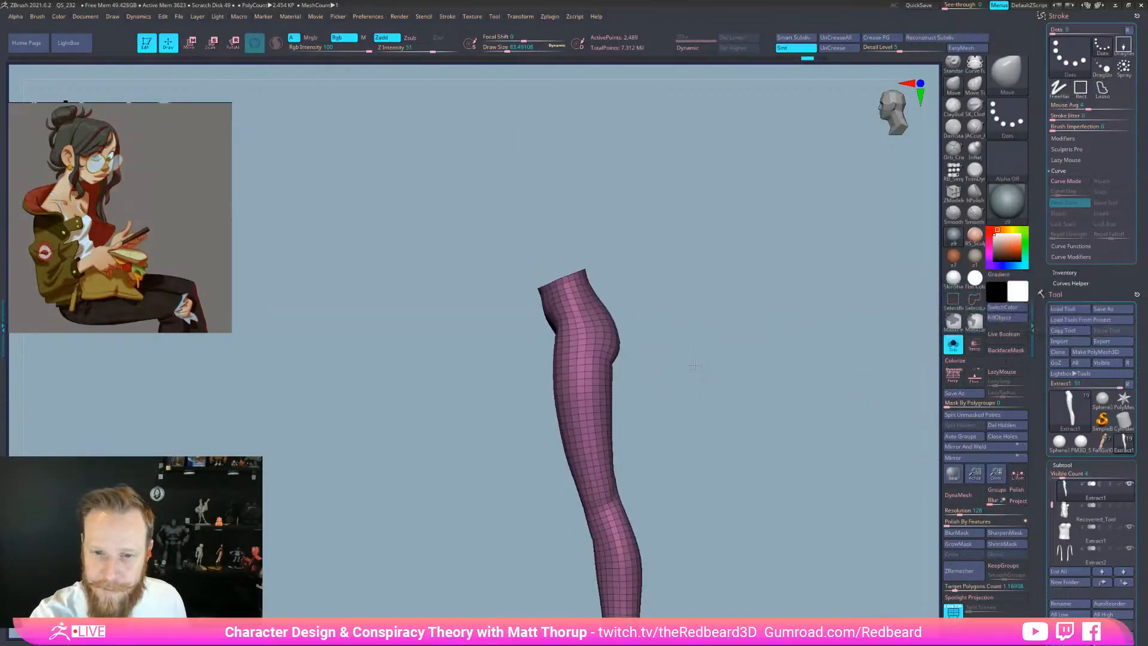
{"action": "left_click_drag", "start_coordinate": [730, 364], "coordinate": [670, 362], "text": "alt"}
{"action": "mouse_move", "coordinate": [551, 294]}
{"action": "left_mouse_down", "text": "ctrl+alt+shift"}
{"action": "mouse_move", "coordinate": [617, 218]}
{"action": "mouse_move", "coordinate": [517, 257]}
{"action": "left_mouse_up", "text": "ctrl+alt+shift"}
{"action": "mouse_move", "coordinate": [748, 466]}
{"action": "left_mouse_down"}
{"action": "mouse_move", "coordinate": [775, 479]}
{"action": "mouse_move", "coordinate": [838, 455]}
{"action": "left_mouse_up"}
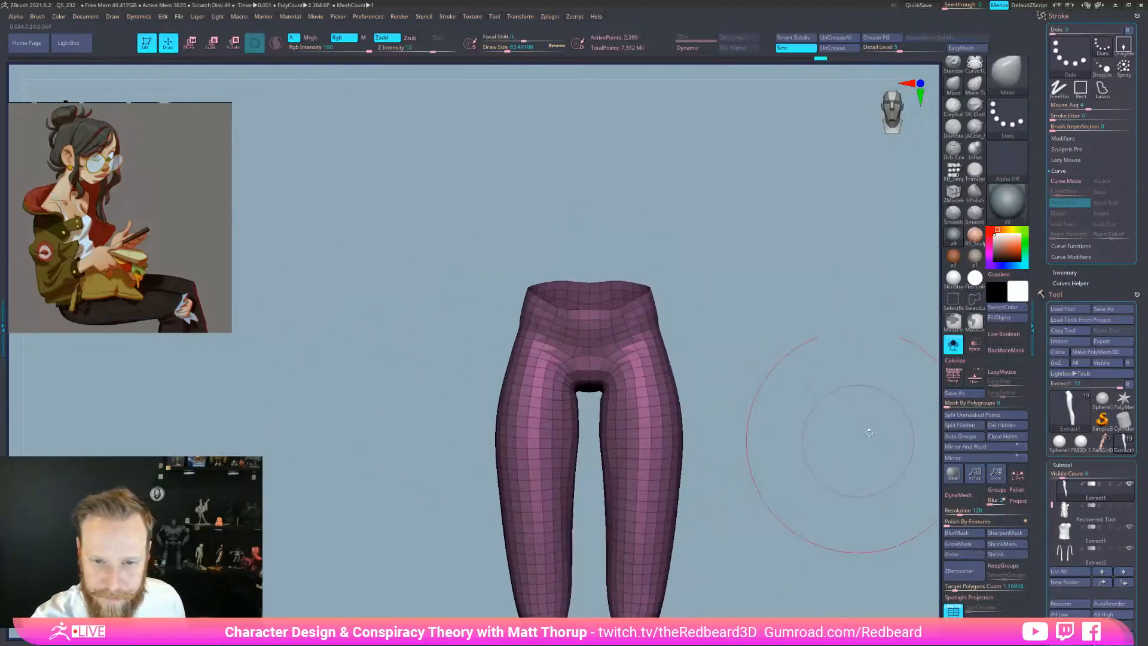
Show the body and top again and touch up the leggings' waist from the side
{"action": "left_click", "coordinate": [954, 345]}
{"action": "mouse_move", "coordinate": [863, 522]}
{"action": "left_mouse_down"}
{"action": "mouse_move", "coordinate": [886, 526]}
{"action": "mouse_move", "coordinate": [858, 519]}
{"action": "left_mouse_up"}
{"action": "left_click", "coordinate": [976, 472]}
{"action": "key", "text": "s"}
{"action": "left_click", "coordinate": [607, 311]}
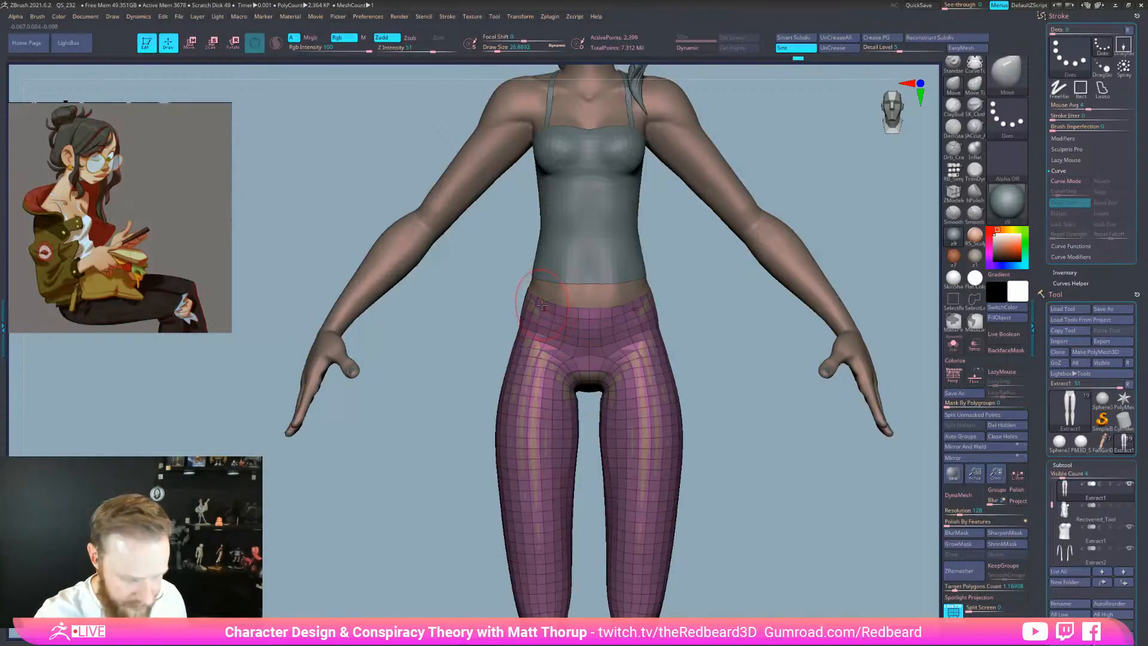
{"action": "left_click_drag", "start_coordinate": [678, 293], "coordinate": [738, 299], "text": "shift"}
{"action": "key", "text": "s"}
{"action": "left_click", "coordinate": [567, 299]}
{"action": "left_click_drag", "start_coordinate": [488, 288], "coordinate": [495, 286]}
{"action": "key", "text": "s"}
{"action": "left_click", "coordinate": [491, 286]}
Sculpt the leggings' waist further from the back and front views
{"action": "left_click_drag", "start_coordinate": [610, 269], "coordinate": [669, 300]}
{"action": "key", "text": "s"}
{"action": "left_click_drag", "start_coordinate": [453, 289], "coordinate": [482, 288]}
{"action": "left_click", "coordinate": [447, 284]}
{"action": "left_click_drag", "start_coordinate": [687, 359], "coordinate": [577, 384]}
{"action": "left_click_drag", "start_coordinate": [759, 461], "coordinate": [666, 511]}
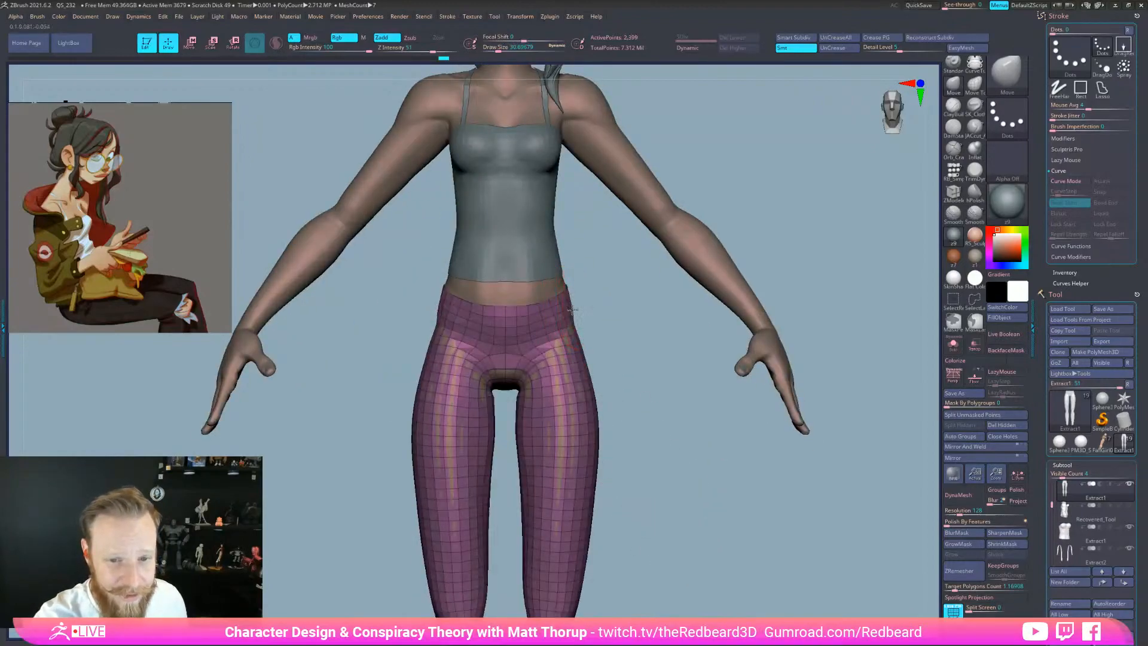
{"action": "left_click_drag", "start_coordinate": [569, 297], "coordinate": [572, 299]}
MaskLasso the leggings below the waist down through the lower leg
{"action": "left_click_drag", "start_coordinate": [777, 391], "coordinate": [685, 413]}
{"action": "mouse_move", "coordinate": [709, 282]}
{"action": "left_mouse_down", "text": "ctrl"}
{"action": "mouse_move", "coordinate": [487, 479]}
{"action": "mouse_move", "coordinate": [706, 592]}
{"action": "left_mouse_up", "text": "ctrl"}
{"action": "mouse_move", "coordinate": [763, 567]}
{"action": "left_mouse_down", "text": "alt"}
{"action": "mouse_move", "coordinate": [715, 565]}
{"action": "mouse_move", "coordinate": [728, 445]}
{"action": "mouse_move", "coordinate": [448, 543]}
{"action": "mouse_move", "coordinate": [776, 582]}
{"action": "mouse_move", "coordinate": [723, 585]}
{"action": "left_mouse_up", "text": "alt"}
{"action": "mouse_move", "coordinate": [674, 345]}
{"action": "left_mouse_down", "text": "ctrl"}
{"action": "mouse_move", "coordinate": [526, 520]}
{"action": "mouse_move", "coordinate": [634, 535]}
{"action": "left_mouse_up", "text": "ctrl"}
{"action": "mouse_move", "coordinate": [666, 441]}
{"action": "left_mouse_down", "text": "alt"}
{"action": "mouse_move", "coordinate": [683, 524]}
{"action": "mouse_move", "coordinate": [745, 556]}
{"action": "mouse_move", "coordinate": [789, 551]}
{"action": "left_mouse_up", "text": "alt"}
Recentre the gizmo between the legs and scale the waistband slightly wider
{"action": "key", "text": "r"}
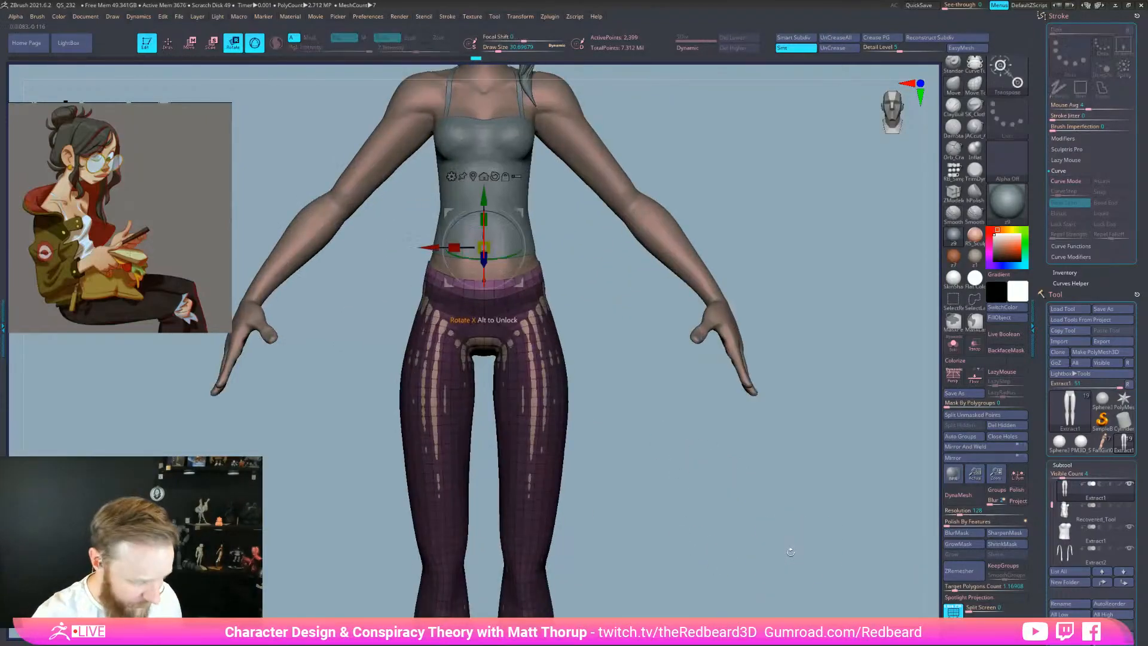
{"action": "left_click", "coordinate": [473, 175]}
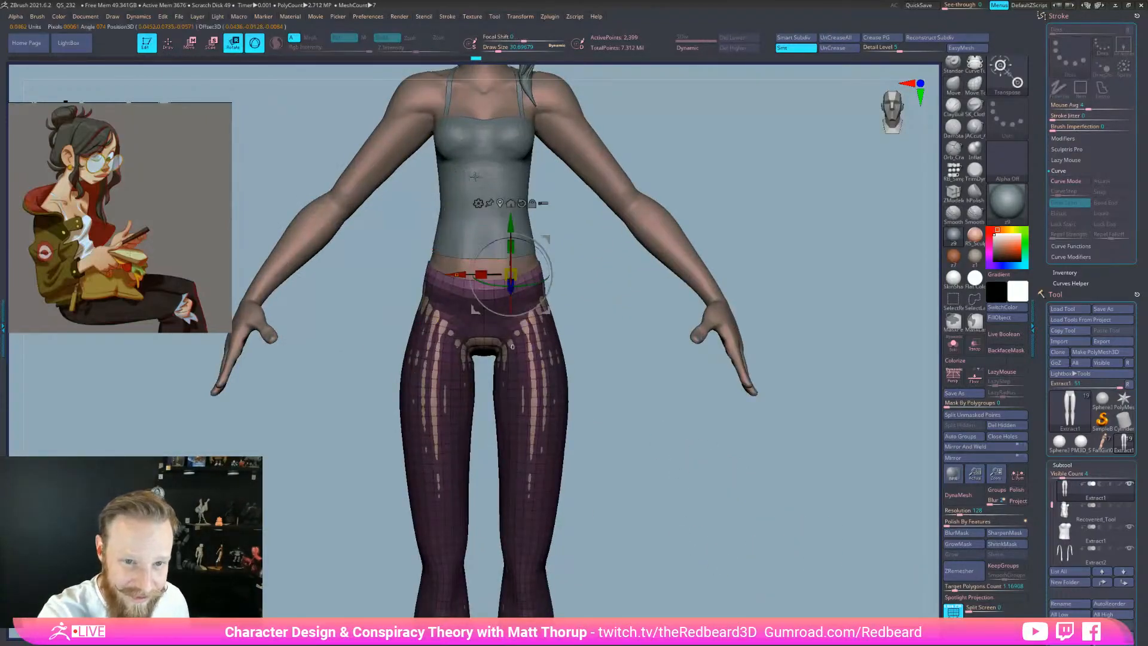
{"action": "left_click", "coordinate": [500, 203]}
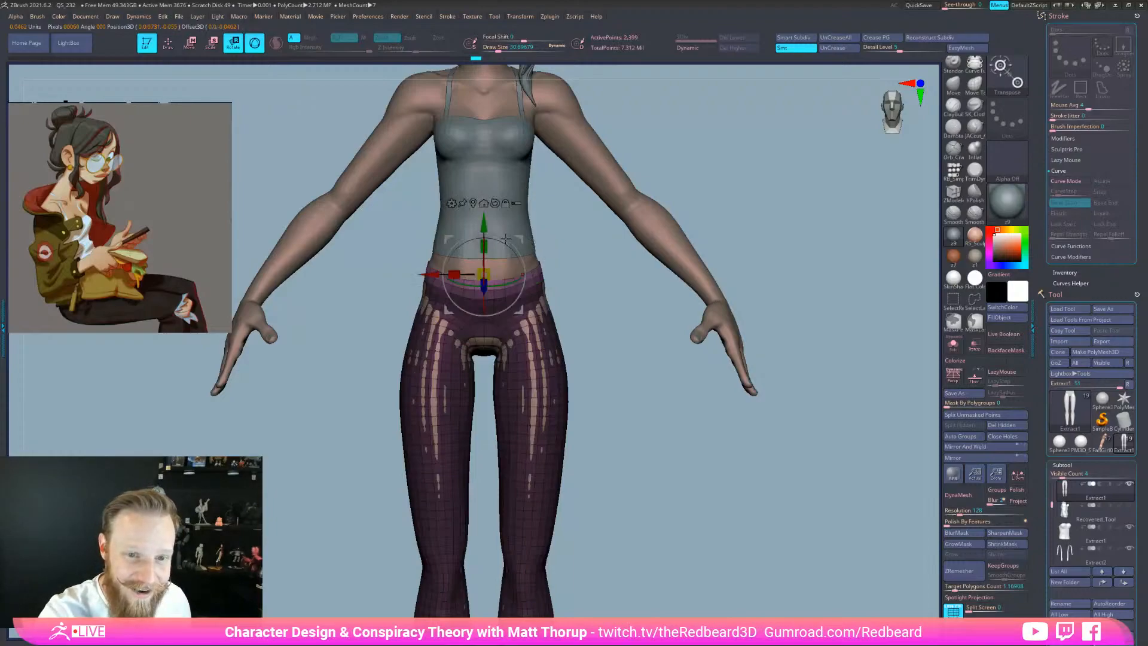
{"action": "left_click_drag", "start_coordinate": [459, 274], "coordinate": [497, 275]}
{"action": "left_click_drag", "start_coordinate": [589, 305], "coordinate": [594, 317]}
Smooth the waistband symmetrically from the front view
{"action": "key", "text": "q"}
{"action": "right_click_drag", "start_coordinate": [538, 281], "coordinate": [541, 279], "text": "shift"}
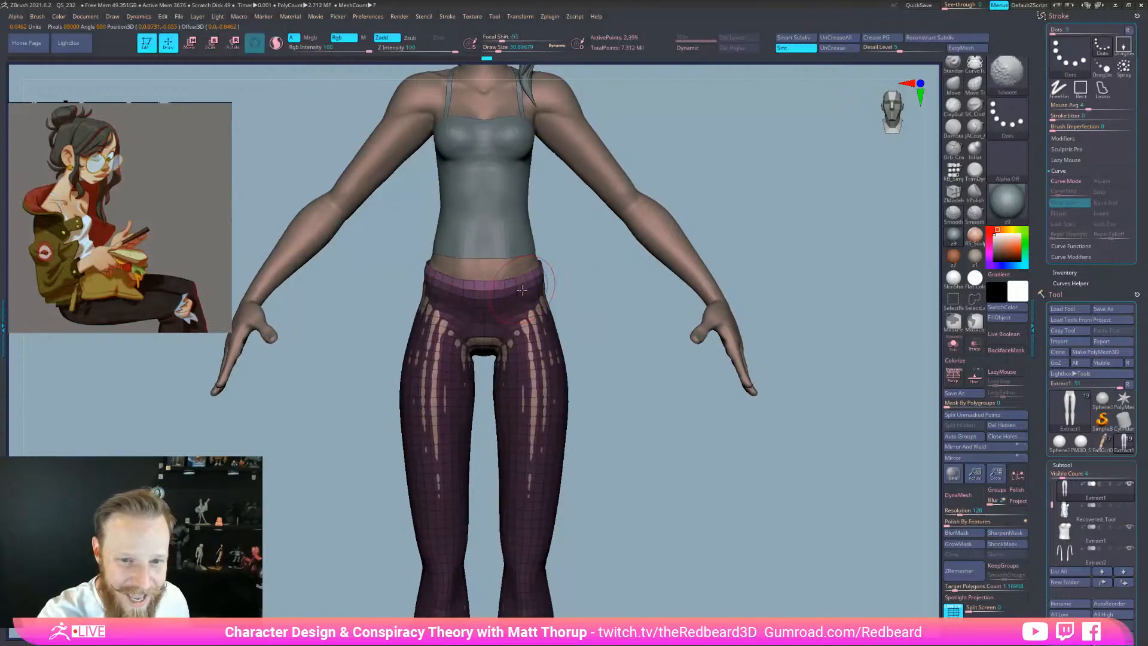
{"action": "mouse_move", "coordinate": [524, 288]}
{"action": "left_mouse_down", "text": "shift"}
{"action": "mouse_move", "coordinate": [507, 282]}
{"action": "mouse_move", "coordinate": [523, 281]}
{"action": "left_mouse_up", "text": "shift"}
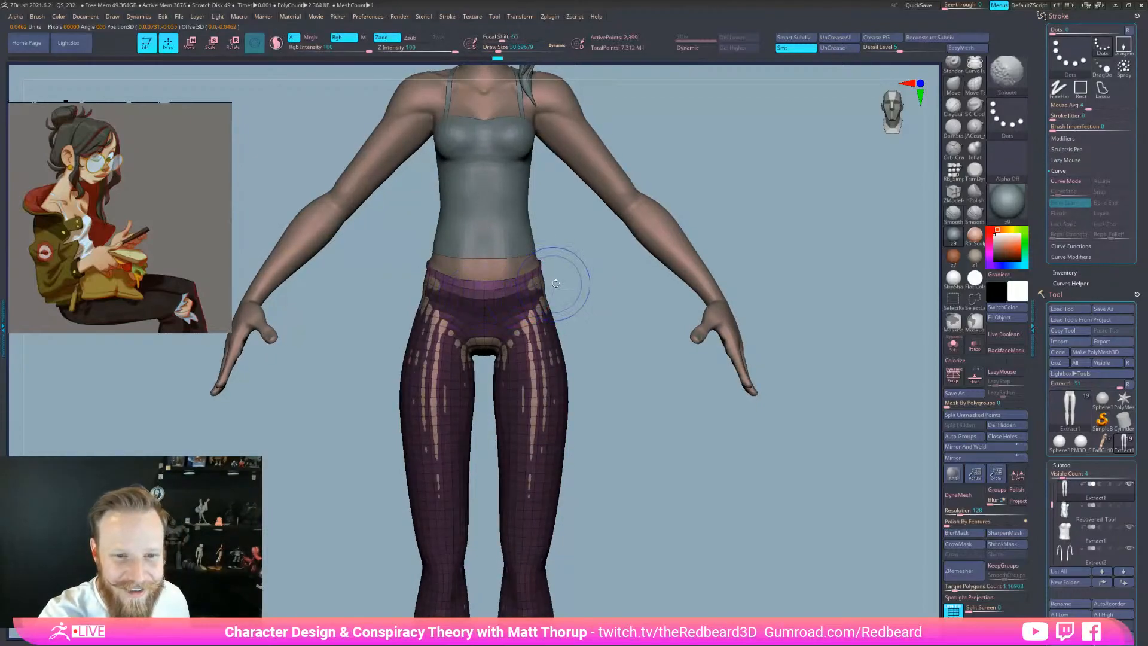
{"action": "mouse_move", "coordinate": [601, 287]}
{"action": "right_mouse_down"}
{"action": "mouse_move", "coordinate": [546, 287]}
{"action": "mouse_move", "coordinate": [526, 254]}
{"action": "right_mouse_up"}
{"action": "right_click_drag", "start_coordinate": [685, 316], "coordinate": [658, 379]}
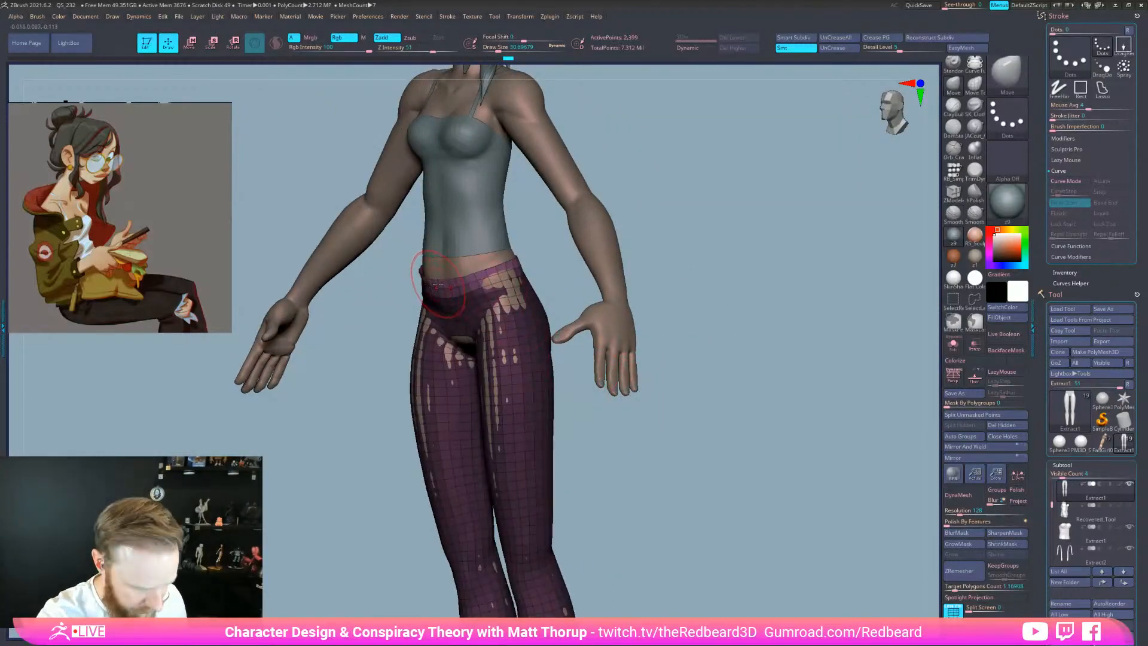
Swap the main and secondary colours and back, then turn on Polyframe for the leggings
{"action": "key", "text": "v"}
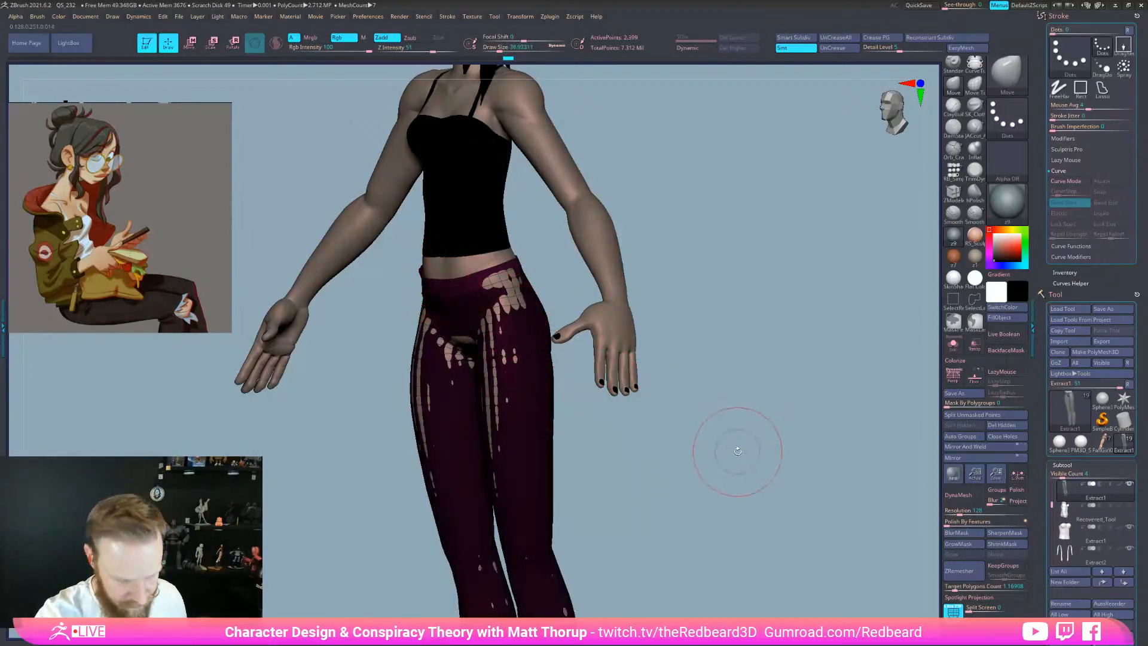
{"action": "key", "text": "v"}
{"action": "key", "text": "shift+f"}
{"action": "left_click_drag", "start_coordinate": [590, 404], "coordinate": [707, 545]}
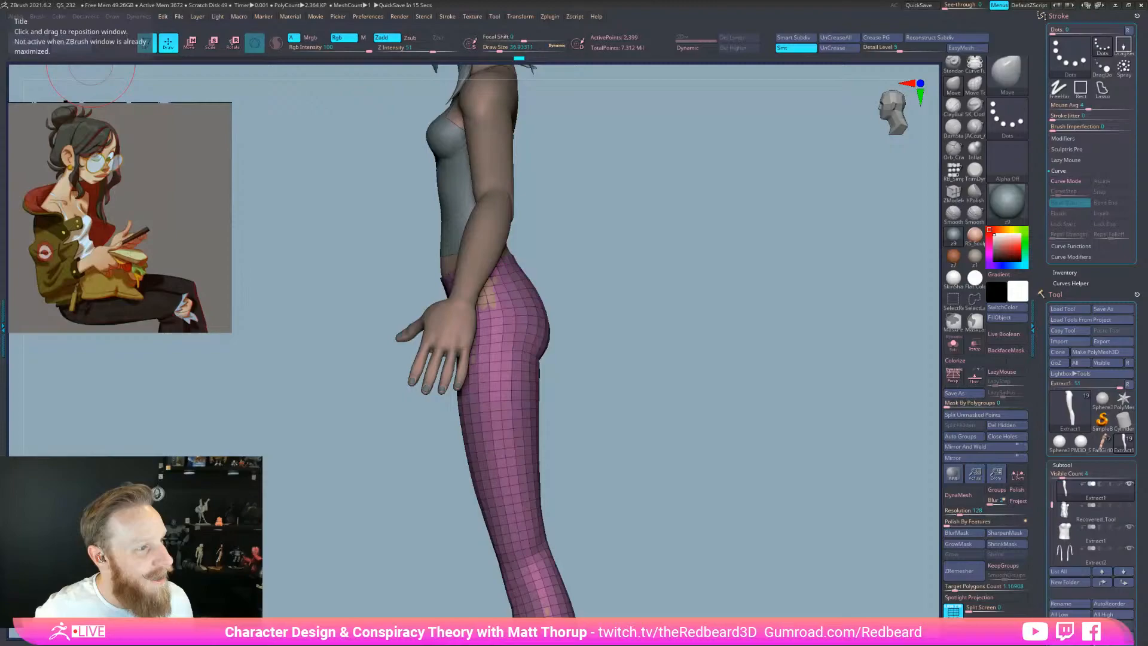
Make a small Move stroke on the back of the leggings
{"action": "left_click_drag", "start_coordinate": [783, 422], "coordinate": [589, 420]}
{"action": "left_click_drag", "start_coordinate": [592, 339], "coordinate": [530, 332]}
{"action": "mouse_move", "coordinate": [618, 297]}
{"action": "left_mouse_down"}
{"action": "mouse_move", "coordinate": [654, 320]}
{"action": "mouse_move", "coordinate": [697, 402]}
{"action": "mouse_move", "coordinate": [713, 506]}
{"action": "mouse_move", "coordinate": [756, 567]}
{"action": "mouse_move", "coordinate": [807, 568]}
{"action": "mouse_move", "coordinate": [768, 437]}
{"action": "left_mouse_up"}
{"action": "left_click_drag", "start_coordinate": [719, 464], "coordinate": [748, 495]}
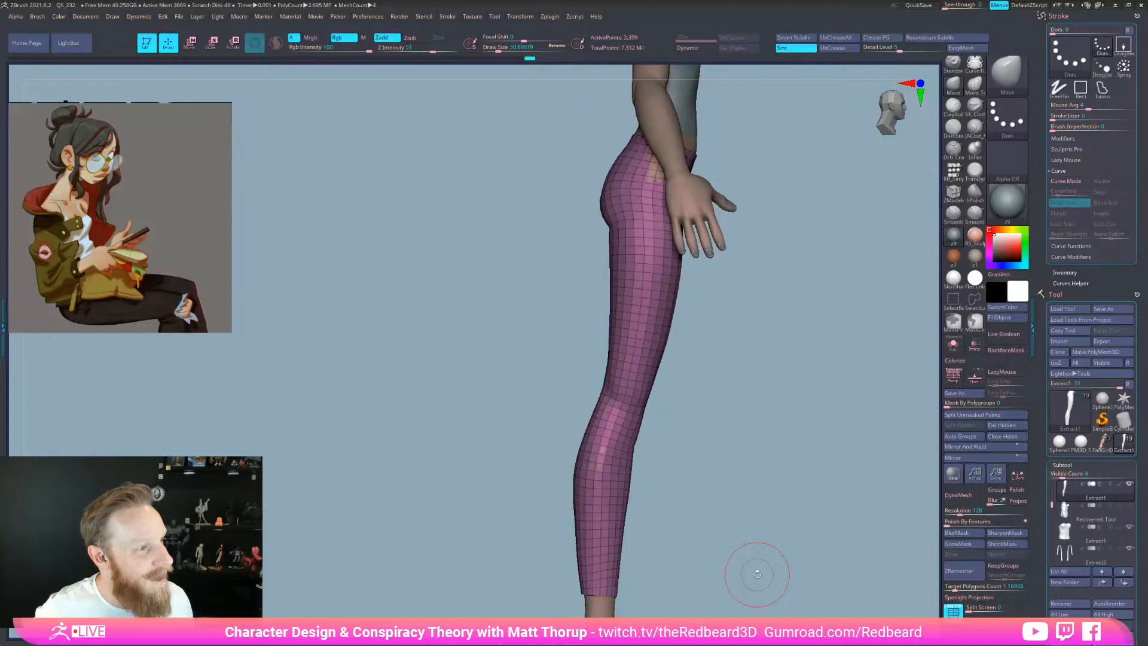
Hide the Polyframe and check the leggings from side and front views
{"action": "left_click_drag", "start_coordinate": [727, 546], "coordinate": [725, 562]}
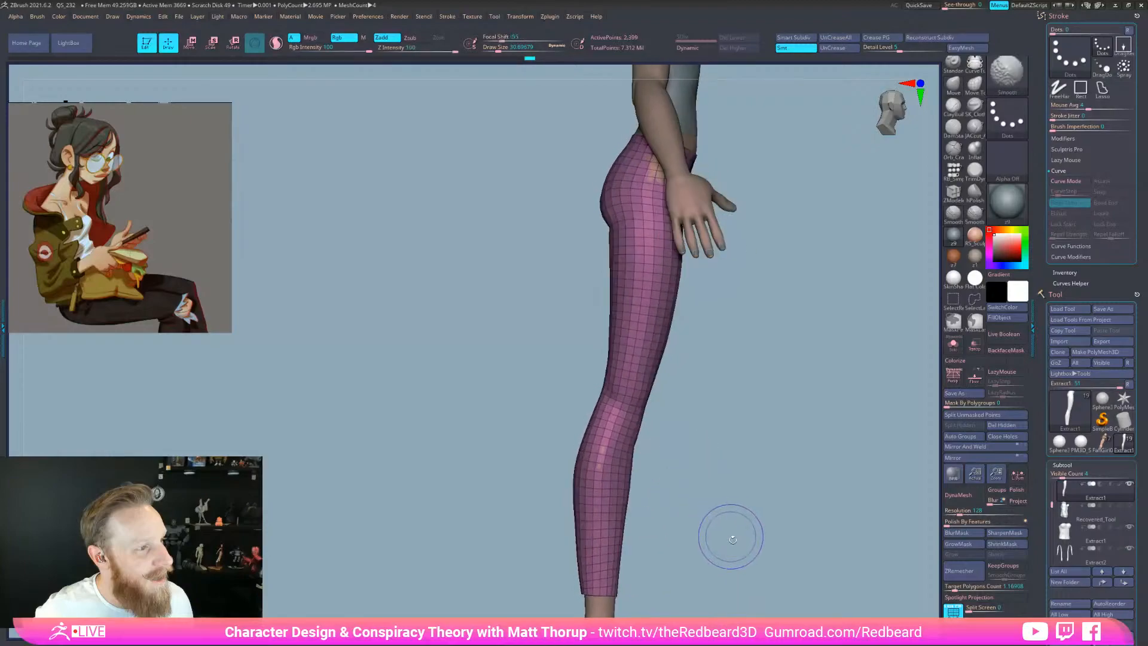
{"action": "key", "text": "shift+f"}
{"action": "key", "text": "shift+f"}
{"action": "mouse_move", "coordinate": [727, 552]}
{"action": "left_mouse_down"}
{"action": "mouse_move", "coordinate": [712, 549]}
{"action": "mouse_move", "coordinate": [724, 552]}
{"action": "left_mouse_up"}
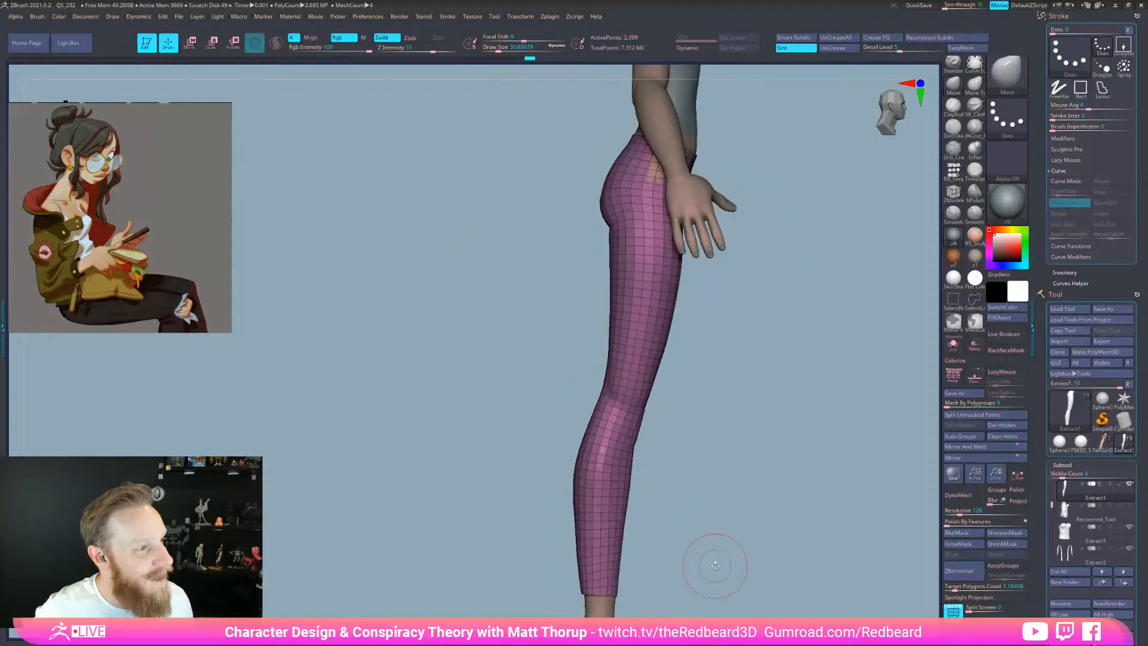
{"action": "left_click_drag", "start_coordinate": [715, 565], "coordinate": [748, 526]}
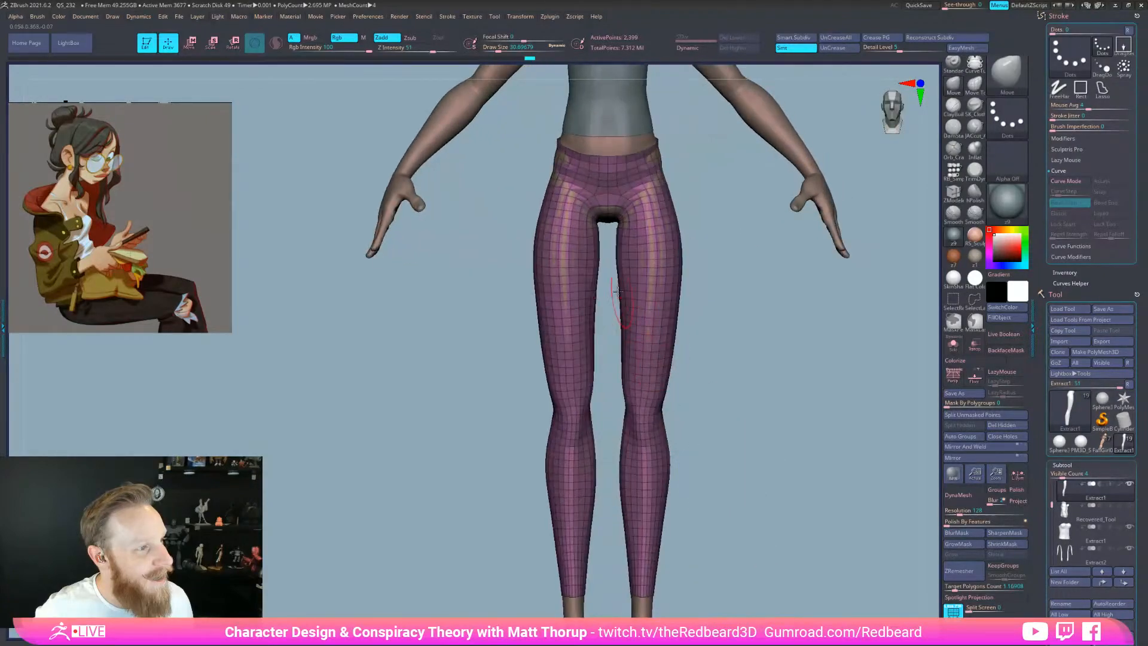
Pull the leggings' hips slightly outward and reshape the crotch edge with the Move brush
{"action": "key", "text": "s"}
{"action": "left_click_drag", "start_coordinate": [556, 157], "coordinate": [557, 154]}
{"action": "left_click_drag", "start_coordinate": [557, 151], "coordinate": [554, 155]}
{"action": "key", "text": "s"}
{"action": "mouse_move", "coordinate": [566, 215]}
{"action": "left_mouse_down"}
{"action": "mouse_move", "coordinate": [607, 213]}
{"action": "mouse_move", "coordinate": [605, 223]}
{"action": "left_mouse_up"}
{"action": "left_click_drag", "start_coordinate": [728, 256], "coordinate": [751, 257]}
{"action": "key", "text": "bracketleft"}
{"action": "left_click_drag", "start_coordinate": [612, 227], "coordinate": [609, 229]}
{"action": "left_click_drag", "start_coordinate": [742, 257], "coordinate": [708, 257]}
{"action": "left_click_drag", "start_coordinate": [607, 233], "coordinate": [609, 230]}
{"action": "left_click_drag", "start_coordinate": [701, 235], "coordinate": [720, 237], "text": "shift"}
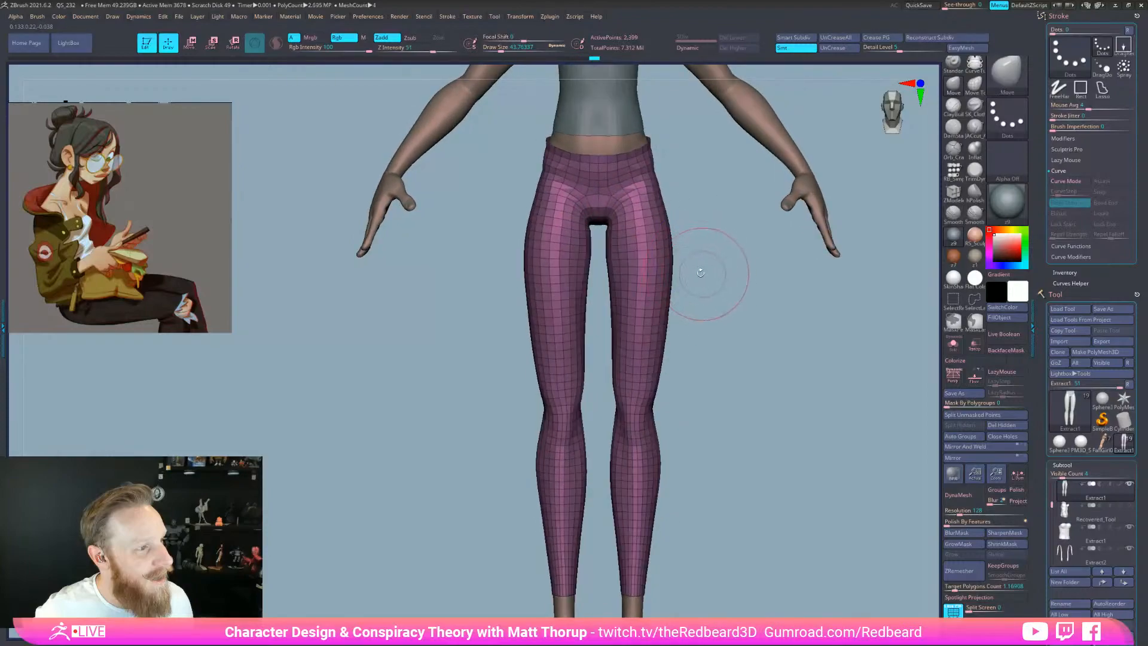
{"action": "left_click_drag", "start_coordinate": [597, 225], "coordinate": [601, 231]}
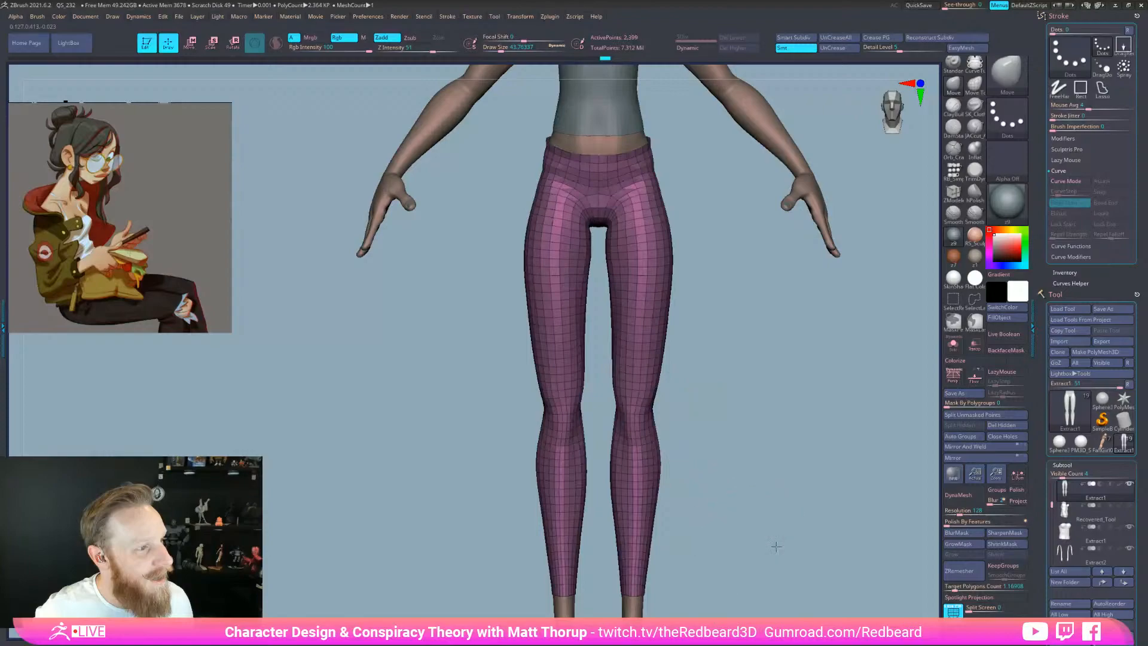
Shape the calves of the leggings from side and back views
{"action": "left_click_drag", "start_coordinate": [773, 545], "coordinate": [812, 550], "text": "shift"}
{"action": "left_click_drag", "start_coordinate": [737, 556], "coordinate": [803, 458], "text": "alt"}
{"action": "key", "text": "s"}
{"action": "left_click_drag", "start_coordinate": [583, 361], "coordinate": [604, 362]}
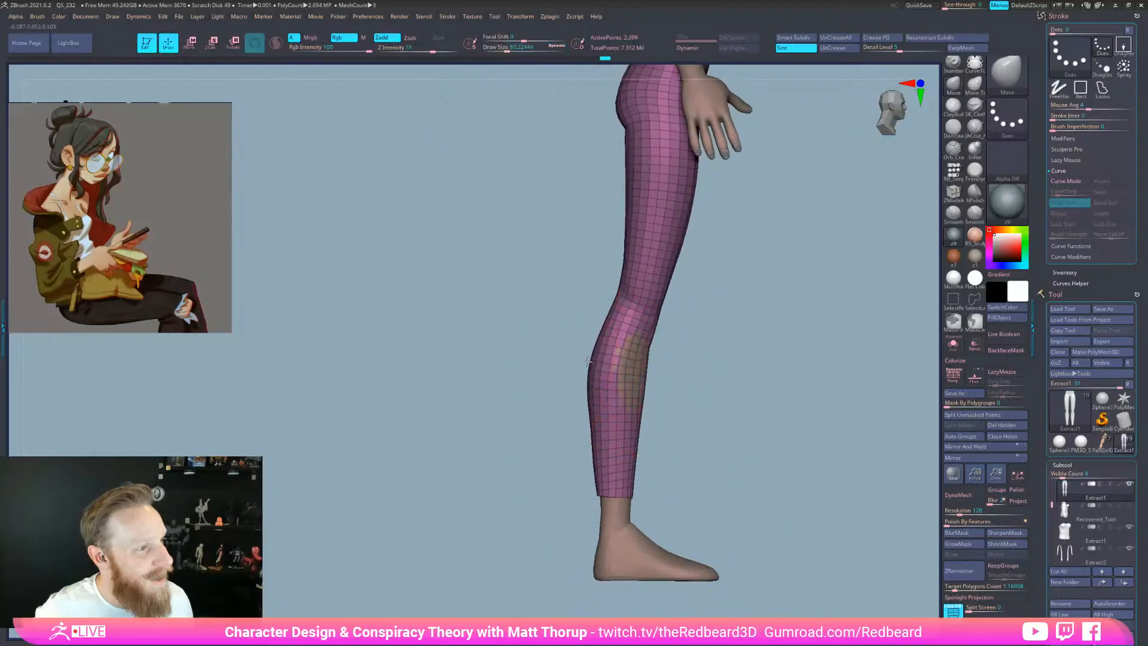
{"action": "left_click_drag", "start_coordinate": [679, 394], "coordinate": [703, 392]}
{"action": "key", "text": "["}
{"action": "left_click_drag", "start_coordinate": [631, 383], "coordinate": [693, 382]}
{"action": "left_click_drag", "start_coordinate": [568, 353], "coordinate": [566, 353]}
{"action": "key", "text": "s"}
{"action": "left_click_drag", "start_coordinate": [529, 435], "coordinate": [523, 436]}
Pull out the ankle hem, grow and invert the mask there, then smooth both hems
{"action": "key", "text": "s"}
{"action": "mouse_move", "coordinate": [531, 496]}
{"action": "left_mouse_down"}
{"action": "mouse_move", "coordinate": [559, 496]}
{"action": "mouse_move", "coordinate": [589, 521]}
{"action": "mouse_move", "coordinate": [538, 506]}
{"action": "mouse_move", "coordinate": [598, 496]}
{"action": "left_mouse_up"}
{"action": "left_click", "coordinate": [971, 544]}
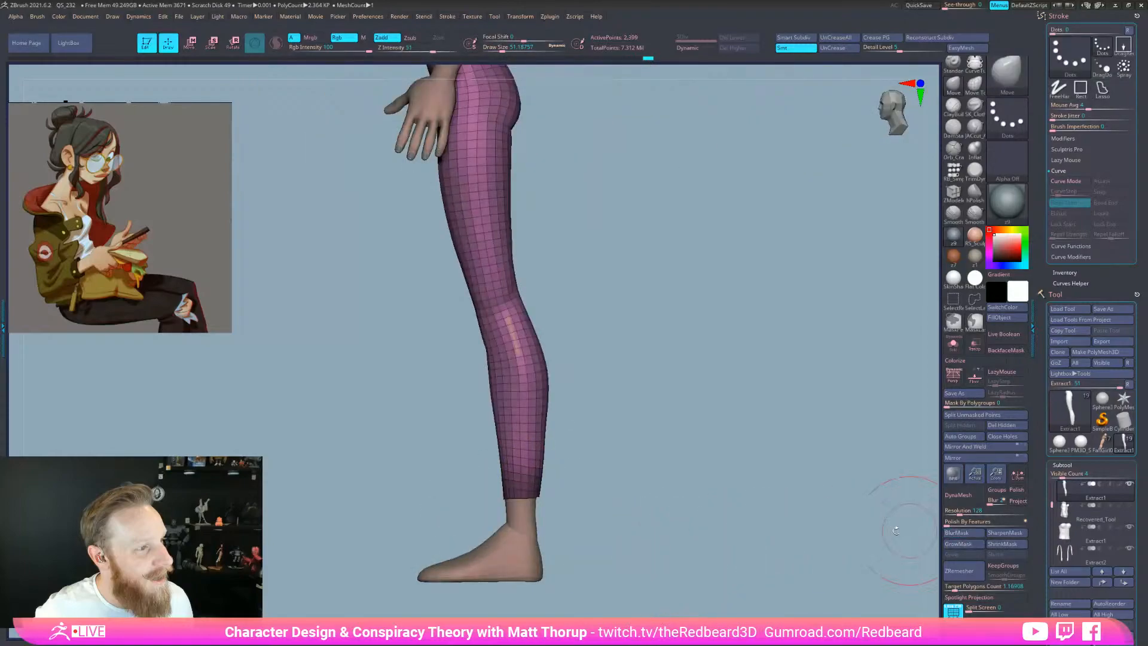
{"action": "left_click", "coordinate": [577, 480], "text": "ctrl"}
{"action": "key", "text": "s"}
{"action": "left_click_drag", "start_coordinate": [523, 465], "coordinate": [589, 459]}
{"action": "left_click_drag", "start_coordinate": [521, 478], "coordinate": [521, 454], "text": "shift"}
{"action": "left_click_drag", "start_coordinate": [588, 452], "coordinate": [664, 452]}
{"action": "mouse_move", "coordinate": [525, 470]}
{"action": "left_mouse_down", "text": "shift"}
{"action": "mouse_move", "coordinate": [519, 448]}
{"action": "mouse_move", "coordinate": [558, 444]}
{"action": "mouse_move", "coordinate": [484, 452]}
{"action": "left_mouse_up", "text": "shift"}
{"action": "left_click_drag", "start_coordinate": [619, 468], "coordinate": [712, 524], "text": "shift"}
Solo the leggings and smooth the calf surfaces and edges from several angles
{"action": "left_click", "coordinate": [953, 345]}
{"action": "mouse_move", "coordinate": [771, 469]}
{"action": "left_mouse_down"}
{"action": "mouse_move", "coordinate": [707, 508]}
{"action": "mouse_move", "coordinate": [595, 487]}
{"action": "left_mouse_up"}
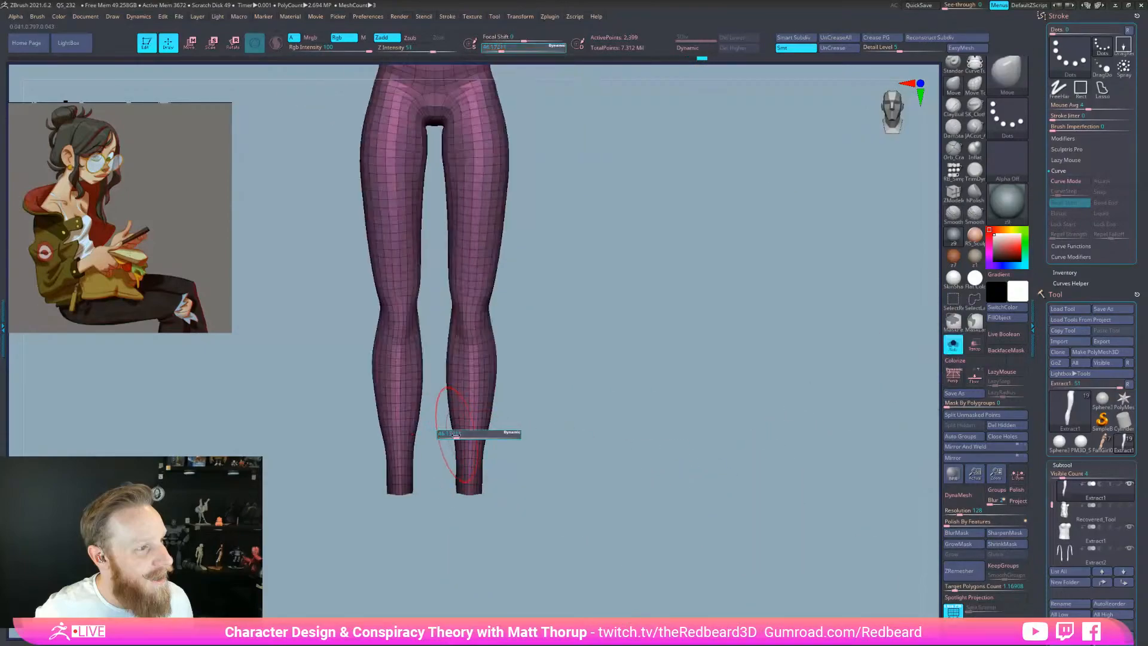
{"action": "mouse_move", "coordinate": [448, 403]}
{"action": "left_mouse_down", "text": "shift"}
{"action": "mouse_move", "coordinate": [456, 451]}
{"action": "mouse_move", "coordinate": [453, 422]}
{"action": "mouse_move", "coordinate": [493, 396]}
{"action": "left_mouse_up", "text": "shift"}
{"action": "mouse_move", "coordinate": [540, 448]}
{"action": "left_mouse_down"}
{"action": "mouse_move", "coordinate": [556, 477]}
{"action": "mouse_move", "coordinate": [541, 505]}
{"action": "left_mouse_up"}
{"action": "mouse_move", "coordinate": [562, 467]}
{"action": "left_mouse_down"}
{"action": "mouse_move", "coordinate": [516, 464]}
{"action": "mouse_move", "coordinate": [533, 489]}
{"action": "mouse_move", "coordinate": [597, 500]}
{"action": "left_mouse_up"}
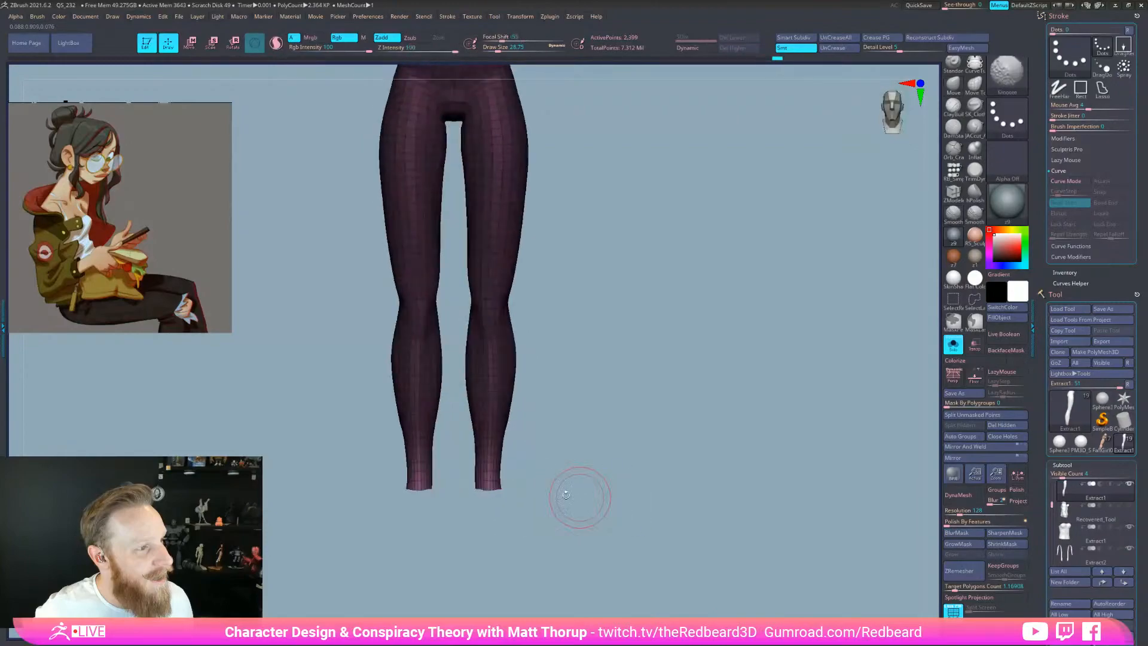
{"action": "left_click_drag", "start_coordinate": [533, 467], "coordinate": [609, 541], "text": "shift"}
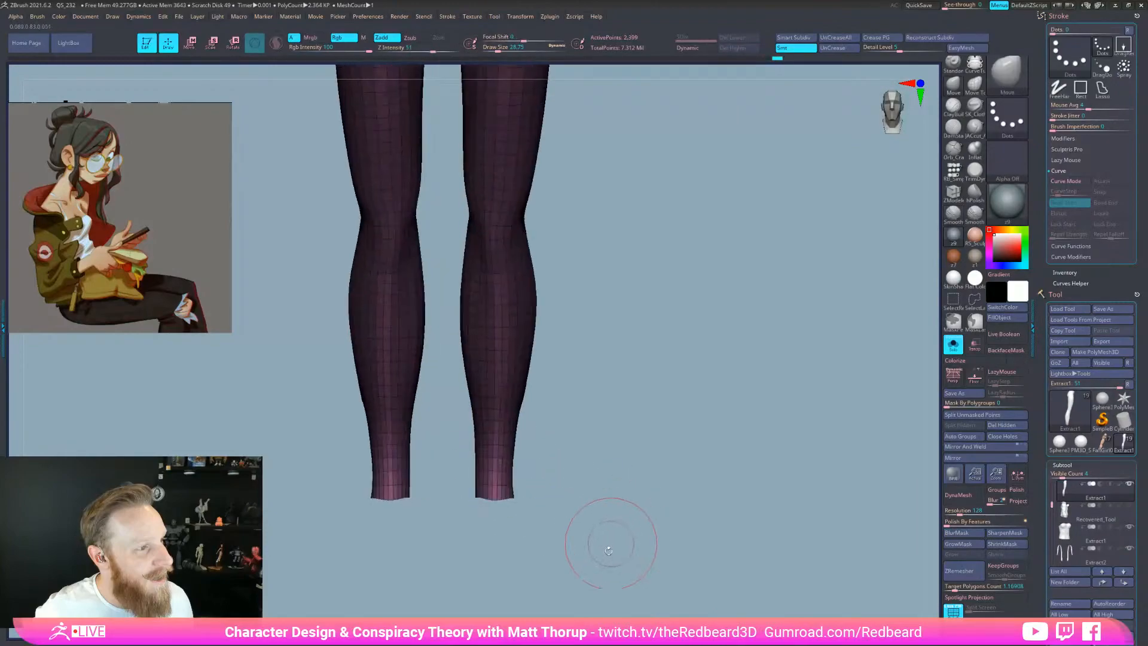
{"action": "key", "text": "bracketleft"}
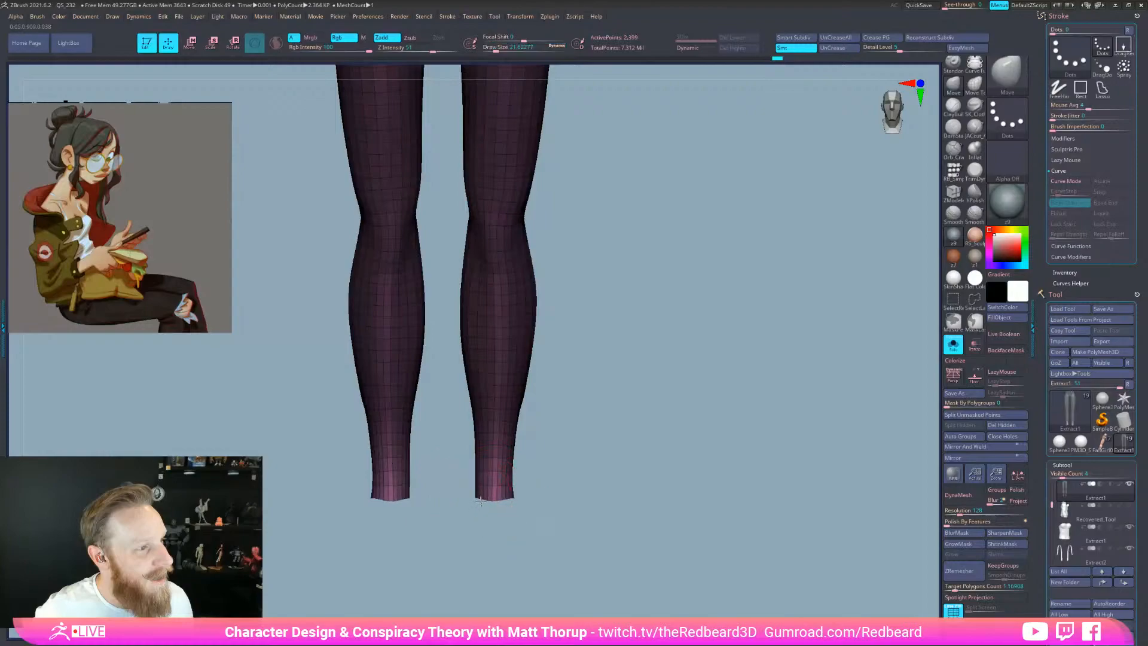
{"action": "key", "text": "bracketleft"}
{"action": "left_click_drag", "start_coordinate": [540, 492], "coordinate": [515, 512]}
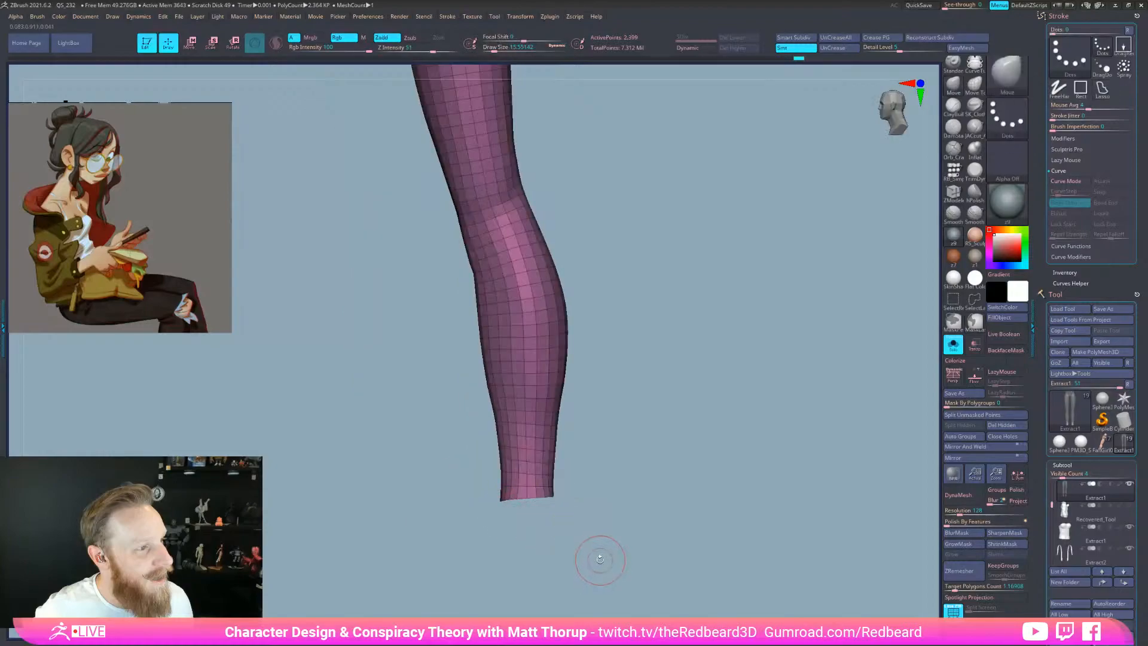
{"action": "key", "text": "bracketright"}
{"action": "key", "text": "bracketright"}
{"action": "key", "text": "bracketright"}
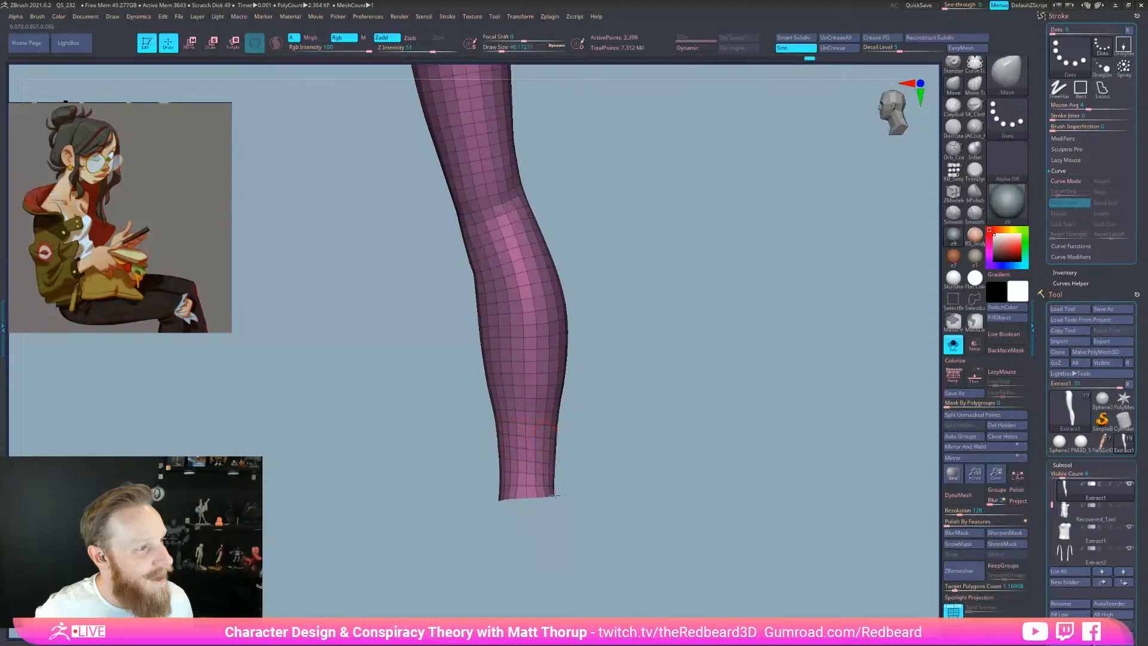
{"action": "left_click_drag", "start_coordinate": [536, 400], "coordinate": [528, 384], "text": "shift"}
{"action": "left_click_drag", "start_coordinate": [606, 432], "coordinate": [608, 432]}
{"action": "key", "text": "bracketleft"}
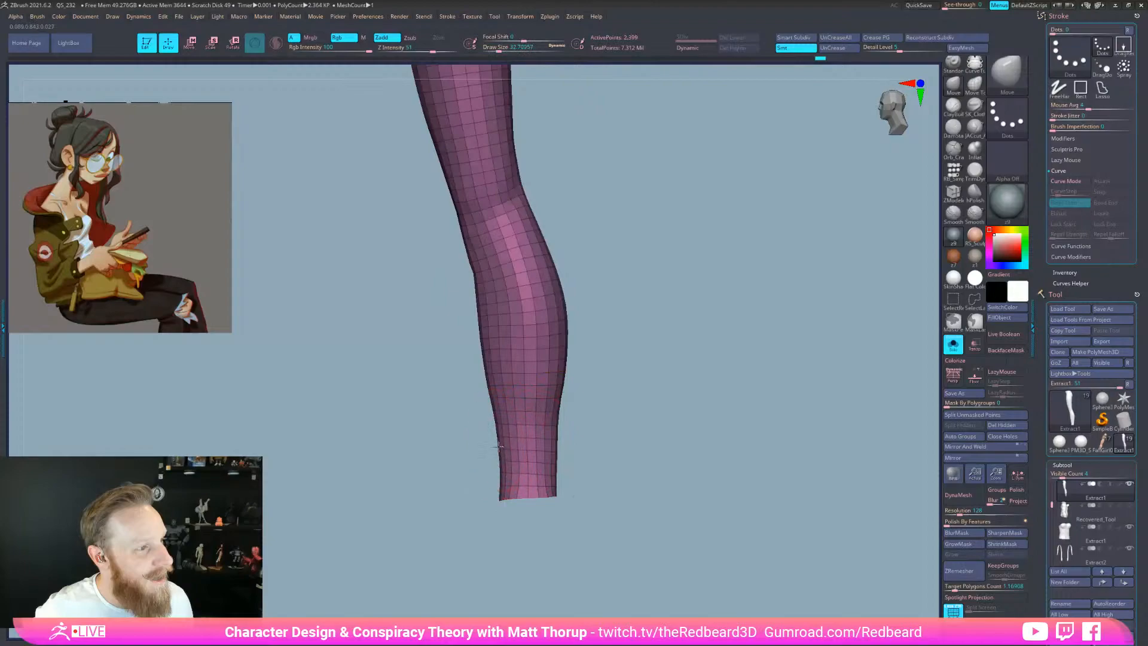
{"action": "left_click_drag", "start_coordinate": [564, 436], "coordinate": [636, 461], "text": "shift"}
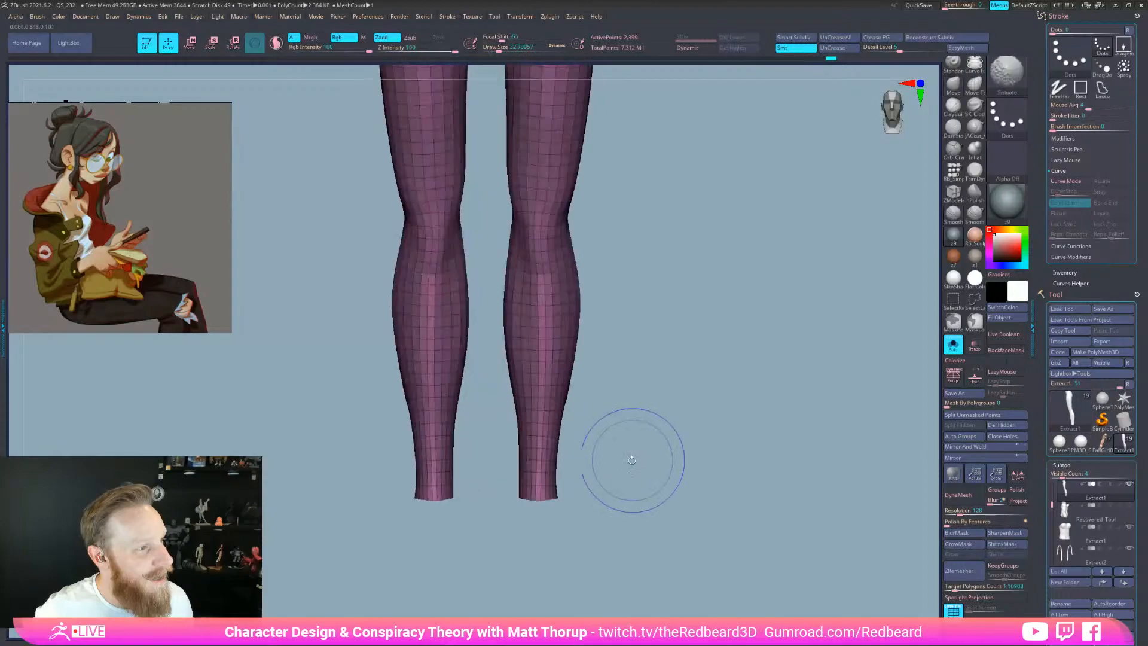
Turn Solo off to show the feet and body, then nudge the legging edges outward
{"action": "left_click", "coordinate": [954, 345]}
{"action": "key", "text": "bracketright"}
{"action": "key", "text": "bracketright"}
{"action": "key", "text": "bracketright"}
{"action": "key", "text": "s"}
{"action": "left_click_drag", "start_coordinate": [523, 430], "coordinate": [571, 412]}
{"action": "key", "text": "s"}
{"action": "key", "text": "s"}
{"action": "left_click_drag", "start_coordinate": [507, 389], "coordinate": [517, 407]}
{"action": "mouse_move", "coordinate": [583, 478]}
{"action": "left_mouse_down"}
{"action": "mouse_move", "coordinate": [604, 471]}
{"action": "mouse_move", "coordinate": [557, 489]}
{"action": "left_mouse_up"}
{"action": "key", "text": "s"}
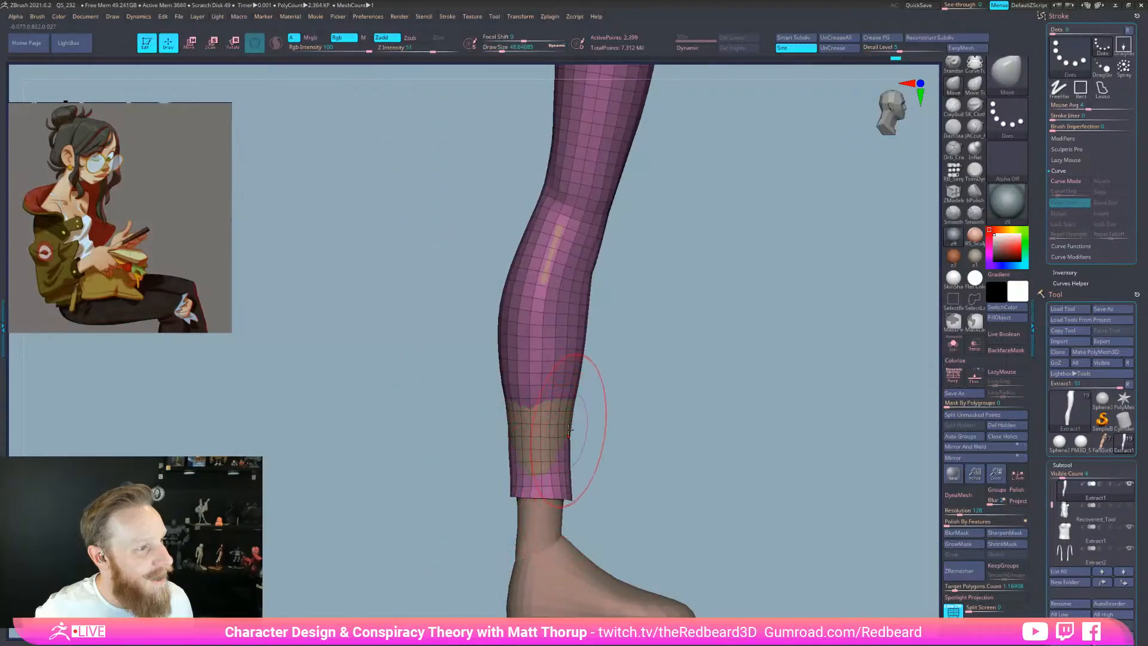
Push out the lower legging edge, then lift and smooth the hem
{"action": "mouse_move", "coordinate": [512, 429]}
{"action": "left_mouse_down"}
{"action": "mouse_move", "coordinate": [556, 439]}
{"action": "mouse_move", "coordinate": [535, 460]}
{"action": "mouse_move", "coordinate": [512, 456]}
{"action": "left_mouse_up"}
{"action": "key", "text": "s"}
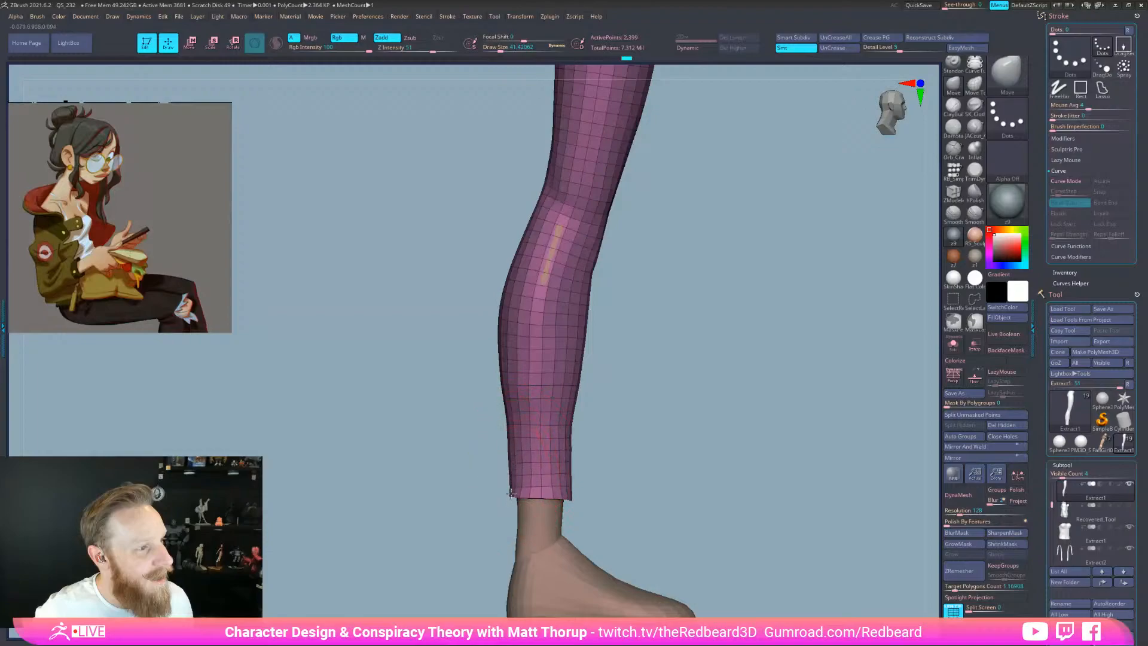
{"action": "left_click_drag", "start_coordinate": [534, 509], "coordinate": [531, 503]}
{"action": "left_click_drag", "start_coordinate": [569, 463], "coordinate": [517, 454], "text": "shift"}
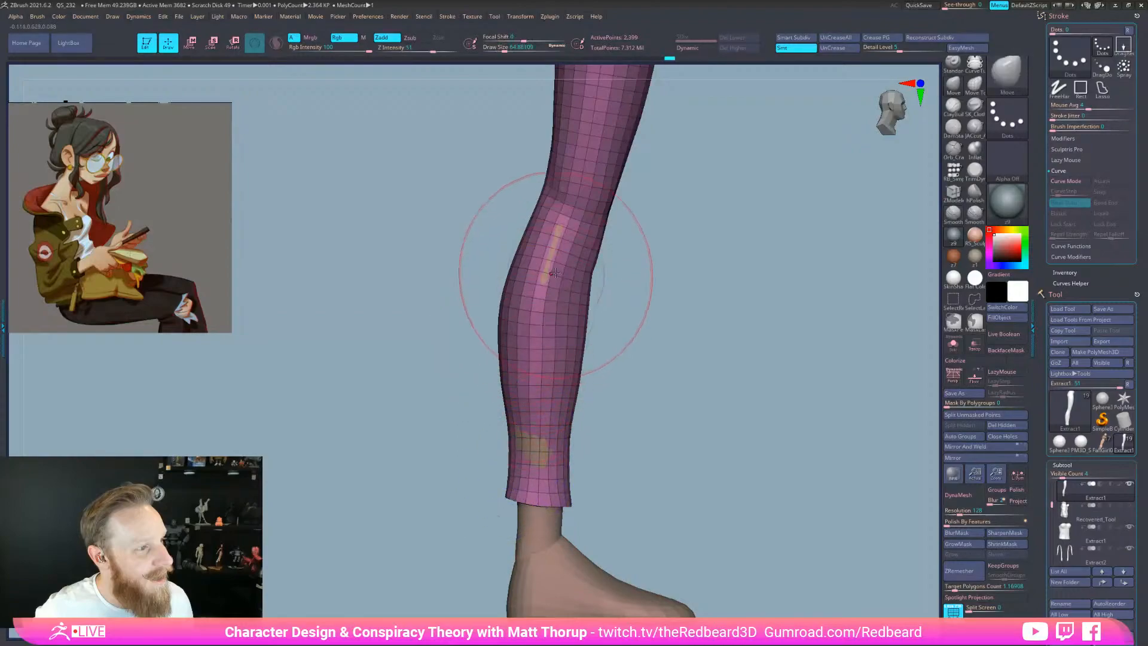
{"action": "key", "text": "s"}
{"action": "left_click", "coordinate": [538, 453]}
From the back, nudge the inner calf and push the outer calf contour outward
{"action": "left_click_drag", "start_coordinate": [589, 444], "coordinate": [654, 444]}
{"action": "left_click_drag", "start_coordinate": [502, 443], "coordinate": [491, 441]}
{"action": "key", "text": "s"}
{"action": "left_click", "coordinate": [493, 442]}
{"action": "key", "text": "bracketright"}
{"action": "left_click_drag", "start_coordinate": [559, 302], "coordinate": [562, 303]}
{"action": "mouse_move", "coordinate": [557, 351]}
{"action": "left_mouse_down"}
{"action": "mouse_move", "coordinate": [551, 379]}
{"action": "mouse_move", "coordinate": [519, 392]}
{"action": "mouse_move", "coordinate": [485, 360]}
{"action": "left_mouse_up"}
{"action": "key", "text": "s"}
{"action": "left_click", "coordinate": [494, 389]}
{"action": "key", "text": "s"}
{"action": "left_click", "coordinate": [490, 361]}
Reshape the inner lower calf and the rear calf contour
{"action": "left_click_drag", "start_coordinate": [497, 424], "coordinate": [523, 422]}
{"action": "key", "text": "s"}
{"action": "mouse_move", "coordinate": [534, 426]}
{"action": "left_mouse_down"}
{"action": "mouse_move", "coordinate": [620, 451]}
{"action": "mouse_move", "coordinate": [710, 522]}
{"action": "left_mouse_up"}
{"action": "key", "text": "s"}
{"action": "left_click", "coordinate": [585, 386]}
{"action": "left_click_drag", "start_coordinate": [599, 381], "coordinate": [596, 380]}
{"action": "left_click_drag", "start_coordinate": [604, 300], "coordinate": [606, 297]}
{"action": "left_click_drag", "start_coordinate": [613, 249], "coordinate": [618, 246]}
Frame the hips from an exact back view and smooth the right hip
{"action": "mouse_move", "coordinate": [747, 330]}
{"action": "left_mouse_down", "text": "alt"}
{"action": "mouse_move", "coordinate": [750, 484]}
{"action": "mouse_move", "coordinate": [616, 307]}
{"action": "left_mouse_up", "text": "alt"}
{"action": "mouse_move", "coordinate": [502, 239]}
{"action": "left_mouse_down"}
{"action": "mouse_move", "coordinate": [573, 264]}
{"action": "mouse_move", "coordinate": [627, 257]}
{"action": "left_mouse_up"}
{"action": "left_click_drag", "start_coordinate": [660, 239], "coordinate": [654, 322], "text": "alt"}
{"action": "key", "text": "s"}
{"action": "left_click", "coordinate": [604, 219]}
{"action": "left_click_drag", "start_coordinate": [620, 215], "coordinate": [624, 235], "text": "shift"}
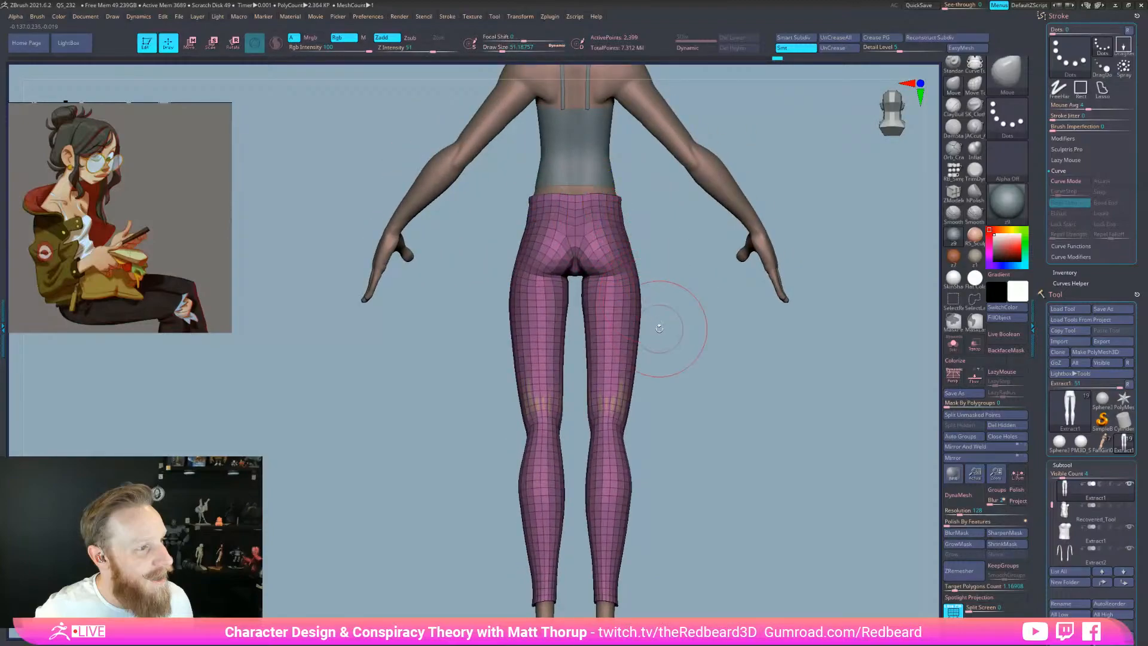
{"action": "key", "text": "XF86AudioLowerVolume"}
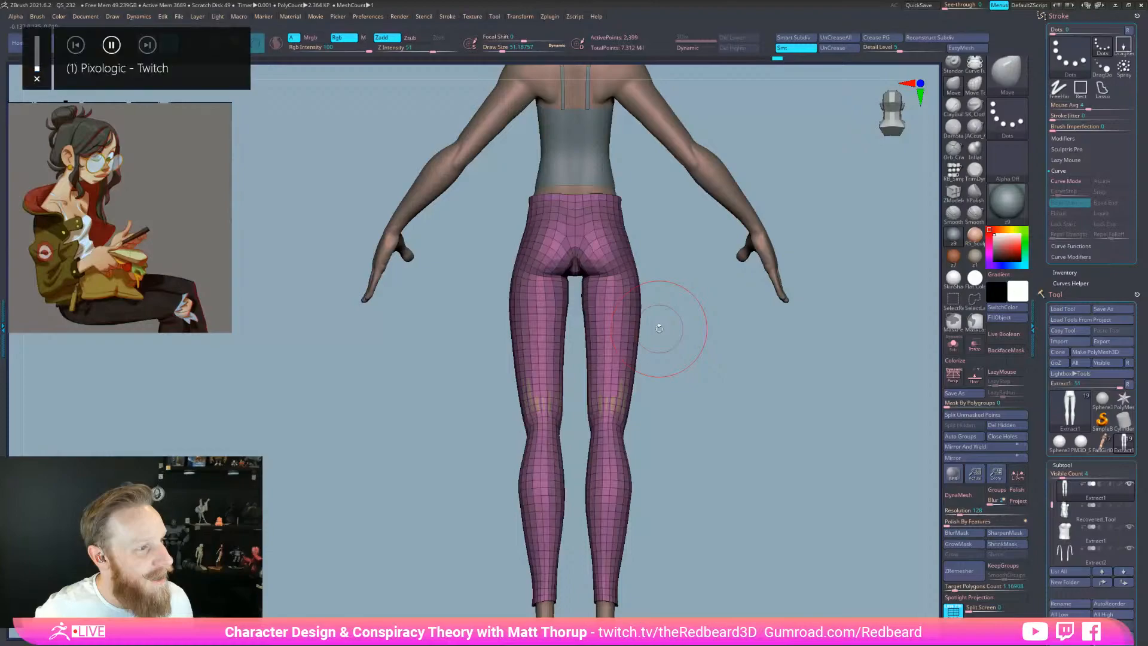
From a front view, smooth the hip mesh and push the hips out until no body shows through
{"action": "left_click_drag", "start_coordinate": [659, 328], "coordinate": [731, 531]}
{"action": "key", "text": "s"}
{"action": "left_click_drag", "start_coordinate": [575, 258], "coordinate": [573, 258]}
{"action": "left_click_drag", "start_coordinate": [658, 269], "coordinate": [706, 274], "text": "shift"}
{"action": "left_click_drag", "start_coordinate": [618, 244], "coordinate": [687, 247]}
{"action": "key", "text": "s"}
{"action": "left_click_drag", "start_coordinate": [525, 230], "coordinate": [521, 230]}
{"action": "left_click_drag", "start_coordinate": [520, 230], "coordinate": [524, 286], "text": "shift"}
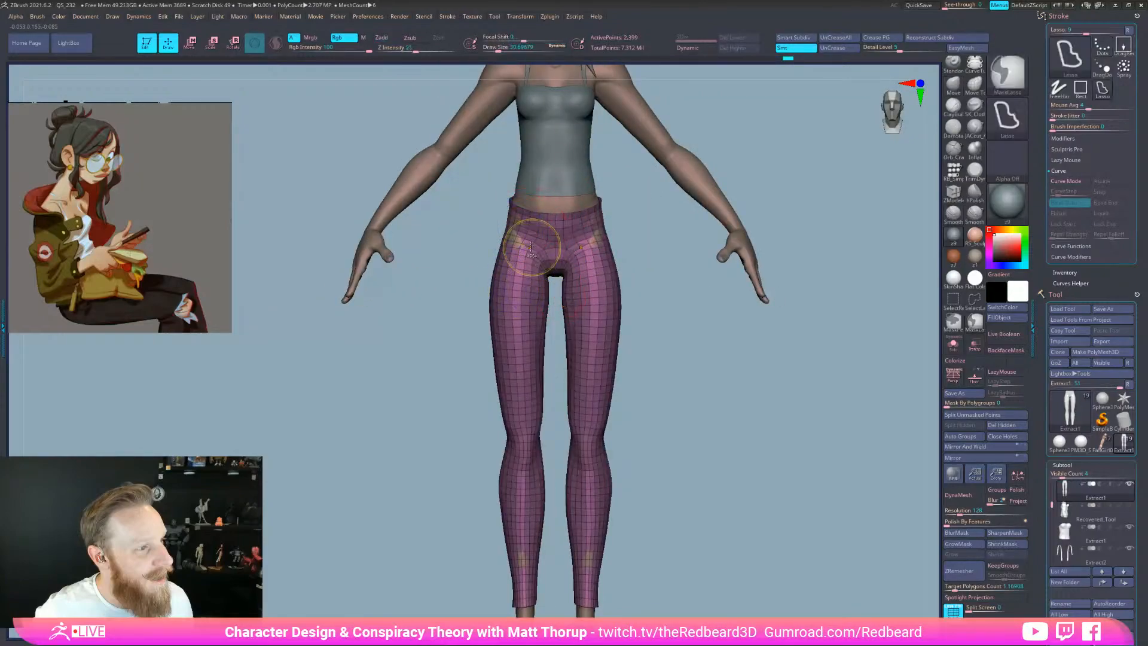
{"action": "key", "text": "s"}
{"action": "left_click_drag", "start_coordinate": [519, 234], "coordinate": [520, 228]}
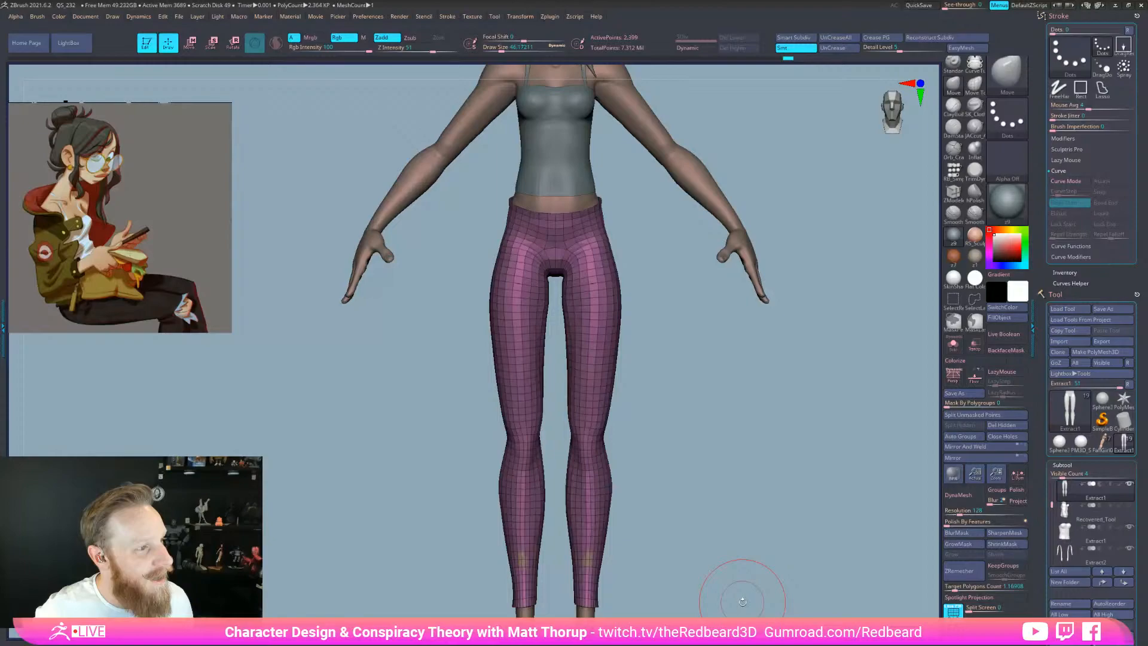
Adjust the waist mesh, then nudge the thigh edges and hip silhouette from side and back
{"action": "left_click_drag", "start_coordinate": [720, 438], "coordinate": [715, 454]}
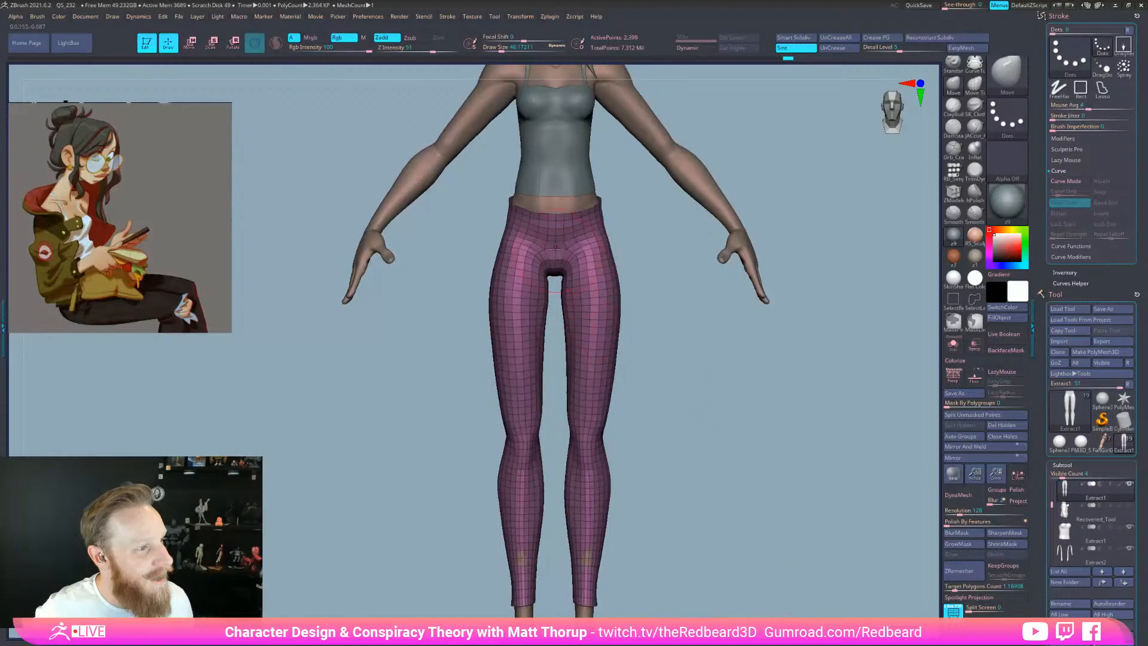
{"action": "key", "text": "bracketleft"}
{"action": "left_click_drag", "start_coordinate": [562, 233], "coordinate": [598, 238], "text": "shift"}
{"action": "mouse_move", "coordinate": [720, 575]}
{"action": "left_mouse_down", "text": "alt"}
{"action": "mouse_move", "coordinate": [681, 542]}
{"action": "mouse_move", "coordinate": [691, 551]}
{"action": "left_mouse_up", "text": "alt"}
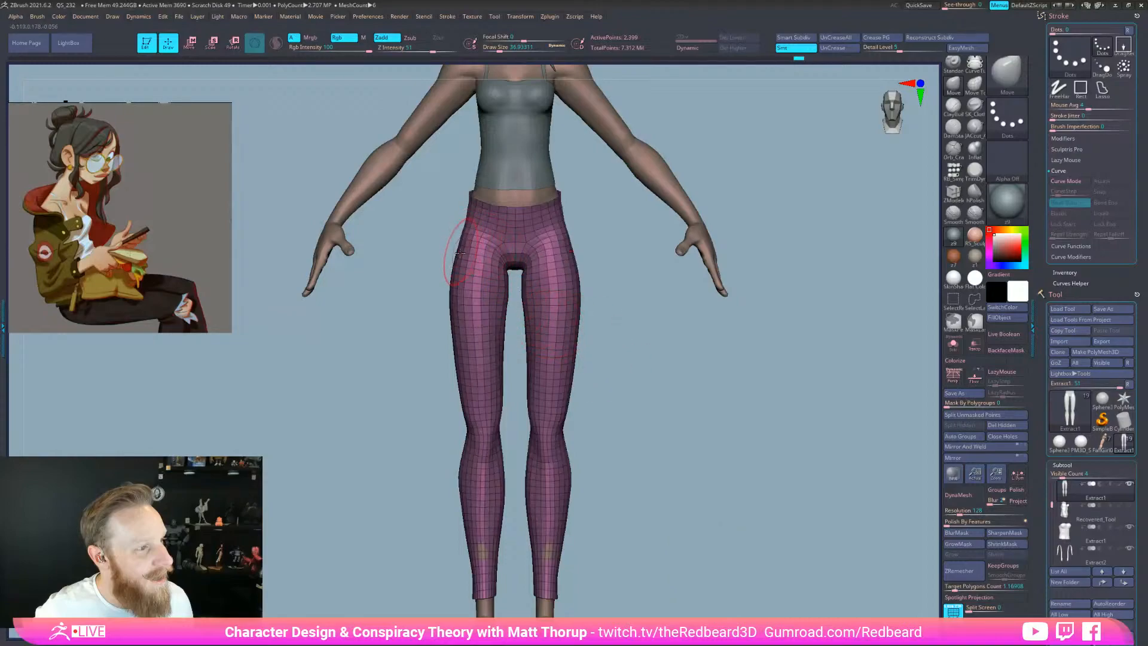
{"action": "key", "text": "shift"}
{"action": "left_click_drag", "start_coordinate": [609, 295], "coordinate": [693, 311]}
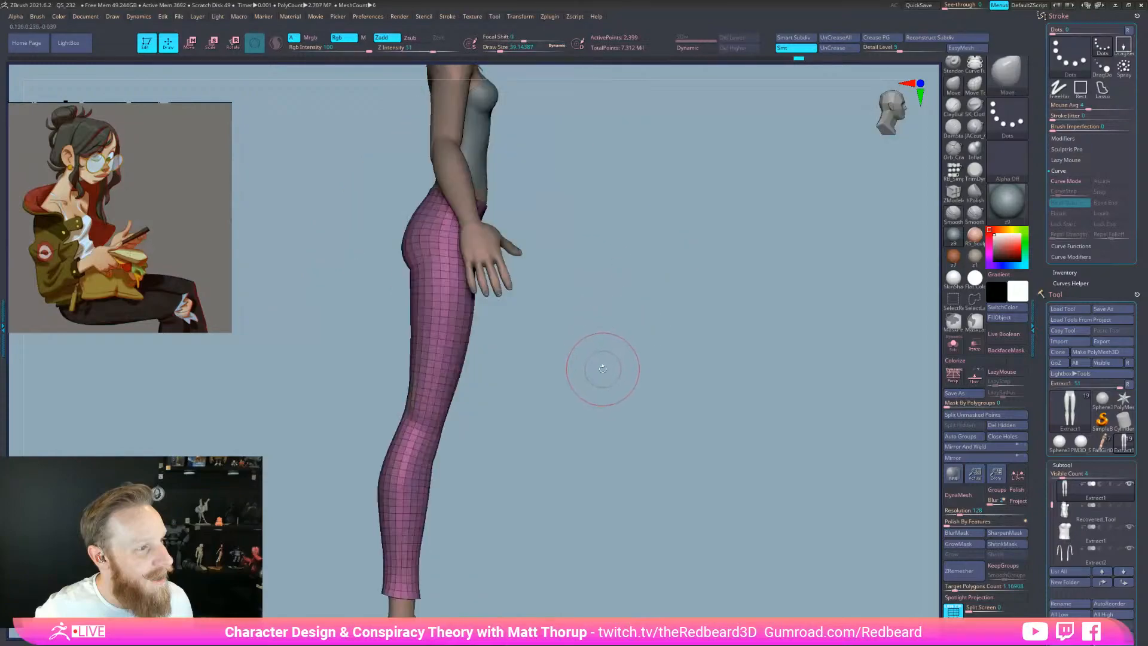
{"action": "key", "text": "s"}
{"action": "left_click_drag", "start_coordinate": [458, 400], "coordinate": [404, 410]}
{"action": "key", "text": "s"}
{"action": "mouse_move", "coordinate": [421, 276]}
{"action": "left_mouse_down"}
{"action": "mouse_move", "coordinate": [401, 276]}
{"action": "mouse_move", "coordinate": [589, 321]}
{"action": "mouse_move", "coordinate": [486, 333]}
{"action": "mouse_move", "coordinate": [394, 220]}
{"action": "mouse_move", "coordinate": [444, 213]}
{"action": "mouse_move", "coordinate": [564, 250]}
{"action": "mouse_move", "coordinate": [557, 293]}
{"action": "mouse_move", "coordinate": [505, 287]}
{"action": "mouse_move", "coordinate": [517, 286]}
{"action": "left_mouse_up"}
{"action": "key", "text": "s"}
{"action": "key", "text": "s"}
{"action": "mouse_move", "coordinate": [565, 323]}
{"action": "left_mouse_down", "text": "shift"}
{"action": "mouse_move", "coordinate": [582, 362]}
{"action": "mouse_move", "coordinate": [645, 385]}
{"action": "left_mouse_up", "text": "shift"}
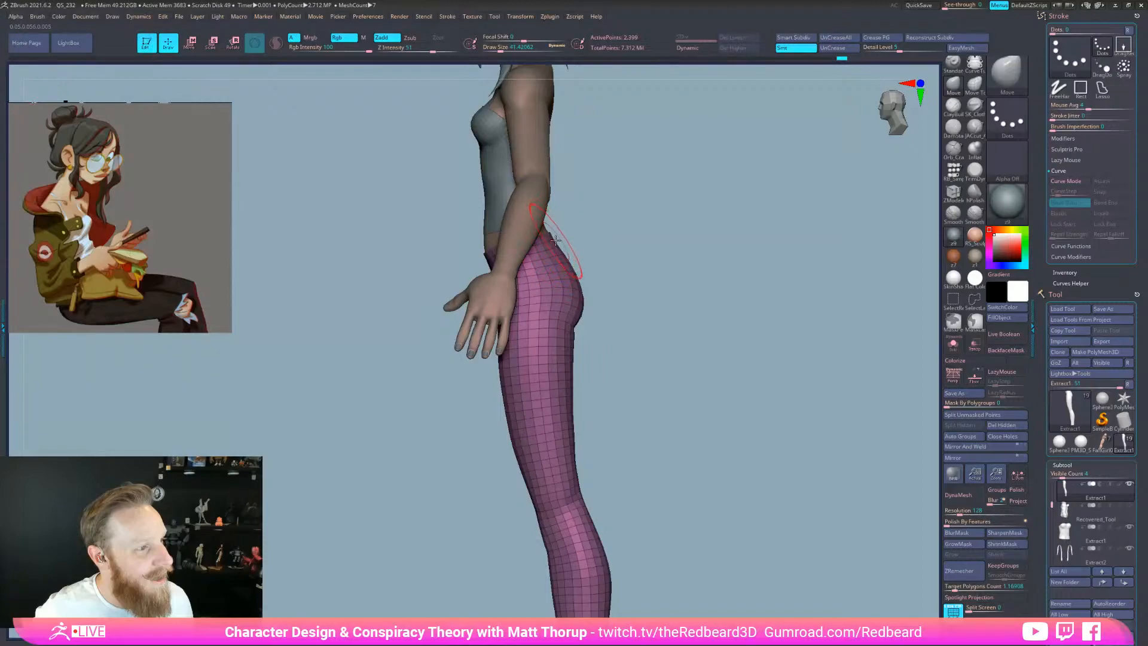
Reshape the hip contour with Move and smoothing at several brush sizes
{"action": "left_click_drag", "start_coordinate": [604, 233], "coordinate": [613, 246]}
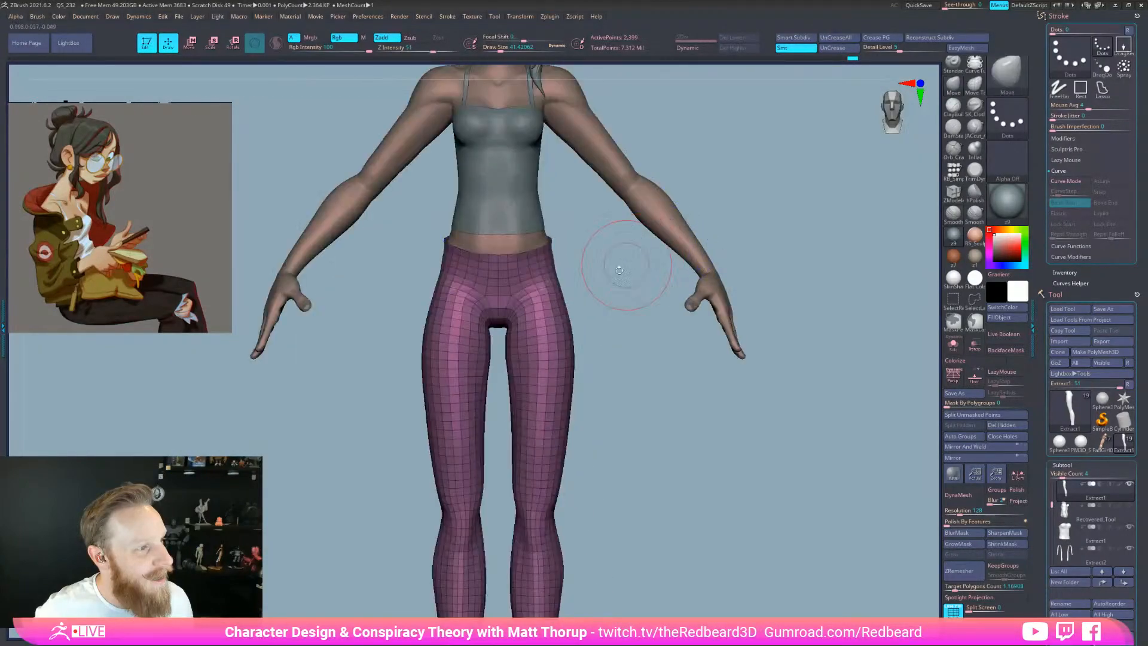
{"action": "key", "text": "s"}
{"action": "left_click", "coordinate": [541, 293]}
{"action": "left_click_drag", "start_coordinate": [625, 432], "coordinate": [588, 415], "text": "alt"}
{"action": "key", "text": "s"}
{"action": "left_click", "coordinate": [490, 338]}
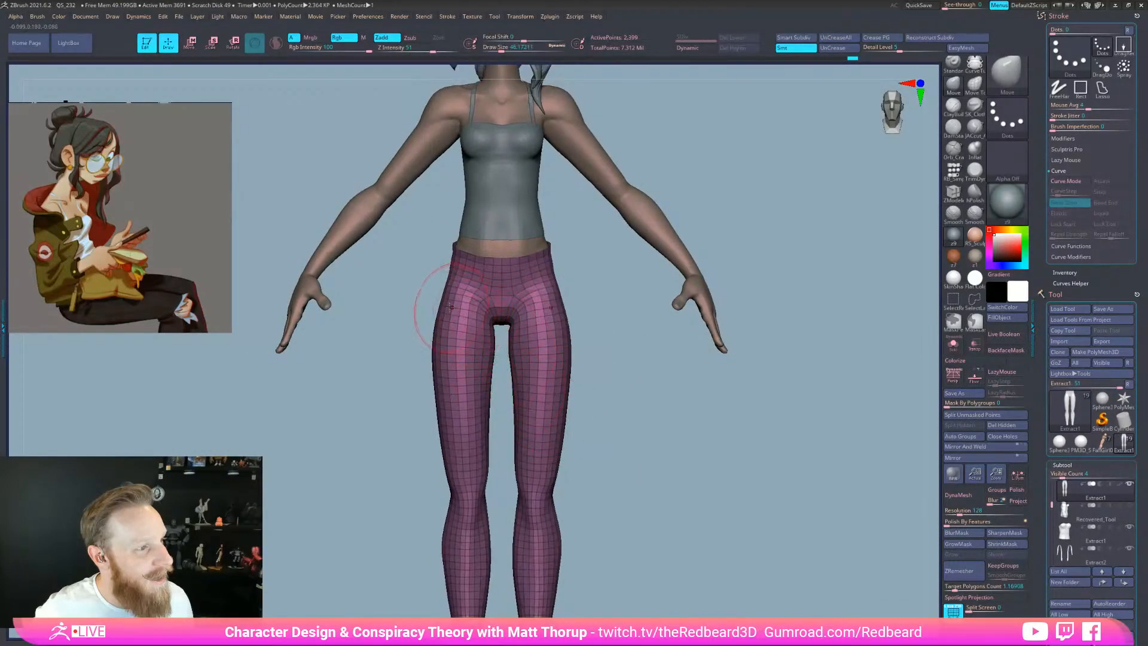
{"action": "key", "text": "s"}
{"action": "left_click", "coordinate": [468, 299]}
{"action": "left_click_drag", "start_coordinate": [473, 301], "coordinate": [461, 294]}
{"action": "key", "text": "s"}
{"action": "left_click", "coordinate": [460, 292]}
{"action": "key", "text": "s"}
{"action": "mouse_move", "coordinate": [543, 294]}
{"action": "left_mouse_down"}
{"action": "mouse_move", "coordinate": [587, 287]}
{"action": "mouse_move", "coordinate": [545, 294]}
{"action": "left_mouse_up"}
{"action": "key", "text": "s"}
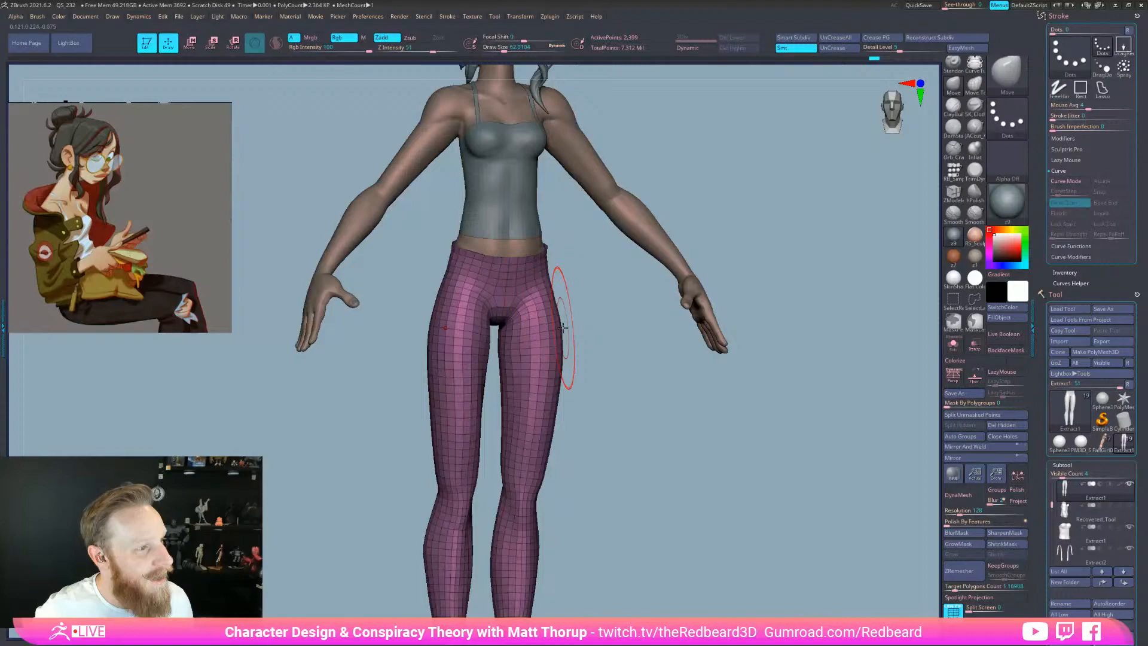
Solo the leggings and check them from side, top three-quarter and front views
{"action": "left_click_drag", "start_coordinate": [604, 378], "coordinate": [649, 385], "text": "shift"}
{"action": "key", "text": "s"}
{"action": "left_click_drag", "start_coordinate": [478, 285], "coordinate": [482, 285]}
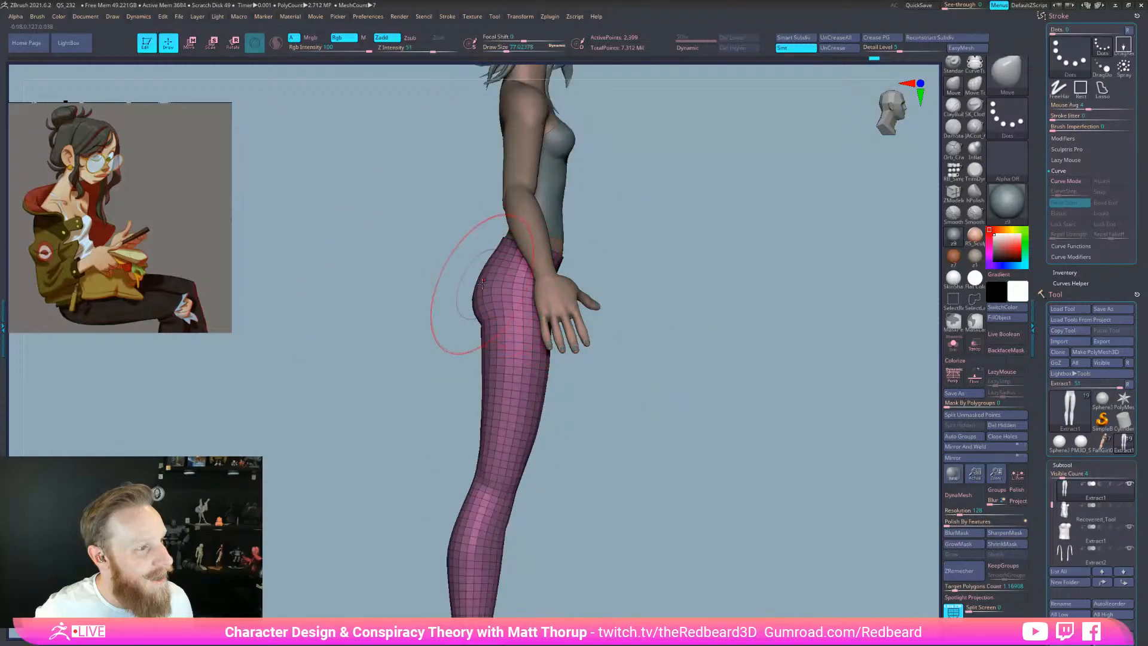
{"action": "left_click", "coordinate": [482, 282], "text": "ctrl+shift"}
{"action": "mouse_move", "coordinate": [678, 352]}
{"action": "left_mouse_down"}
{"action": "mouse_move", "coordinate": [652, 357]}
{"action": "mouse_move", "coordinate": [631, 269]}
{"action": "mouse_move", "coordinate": [513, 310]}
{"action": "left_mouse_up"}
{"action": "key", "text": "s"}
{"action": "key", "text": "s"}
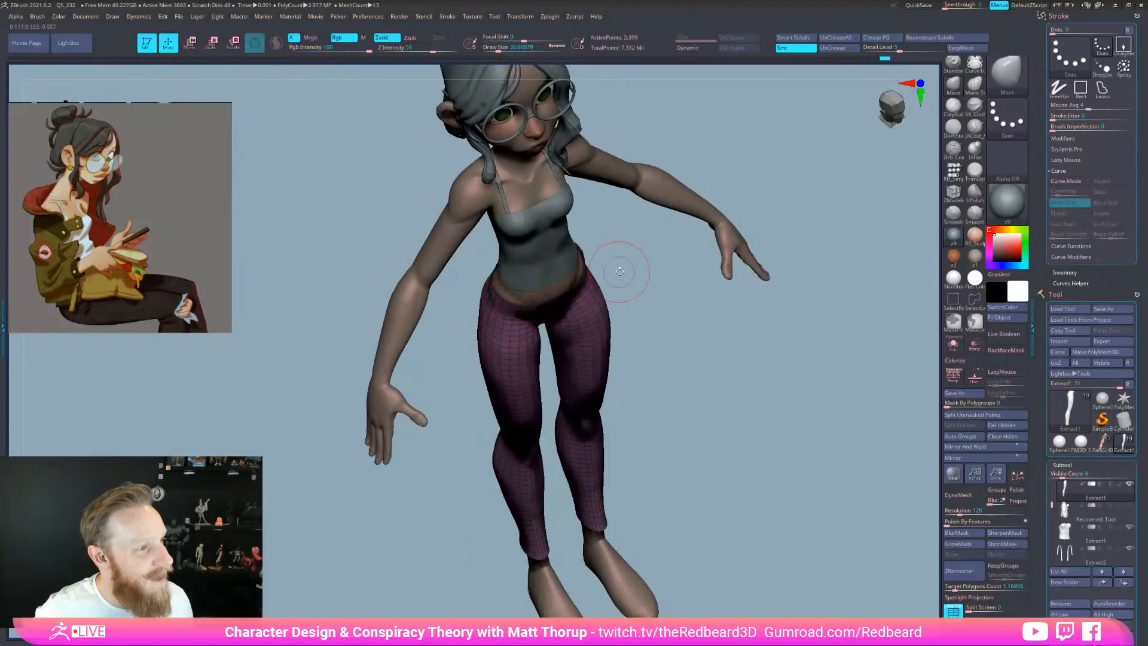
{"action": "left_click_drag", "start_coordinate": [621, 270], "coordinate": [622, 246], "text": "shift"}
{"action": "key", "text": "s"}
{"action": "left_click_drag", "start_coordinate": [603, 298], "coordinate": [611, 299]}
{"action": "key", "text": "s"}
Frame the whole figure and turn off the polyframe wireframe with Shift+F
{"action": "mouse_move", "coordinate": [790, 534]}
{"action": "left_mouse_down"}
{"action": "mouse_move", "coordinate": [712, 525]}
{"action": "mouse_move", "coordinate": [755, 566]}
{"action": "mouse_move", "coordinate": [779, 570]}
{"action": "left_mouse_up"}
{"action": "key", "text": "f"}
{"action": "left_click_drag", "start_coordinate": [702, 565], "coordinate": [747, 569]}
{"action": "key", "text": "shift+f"}
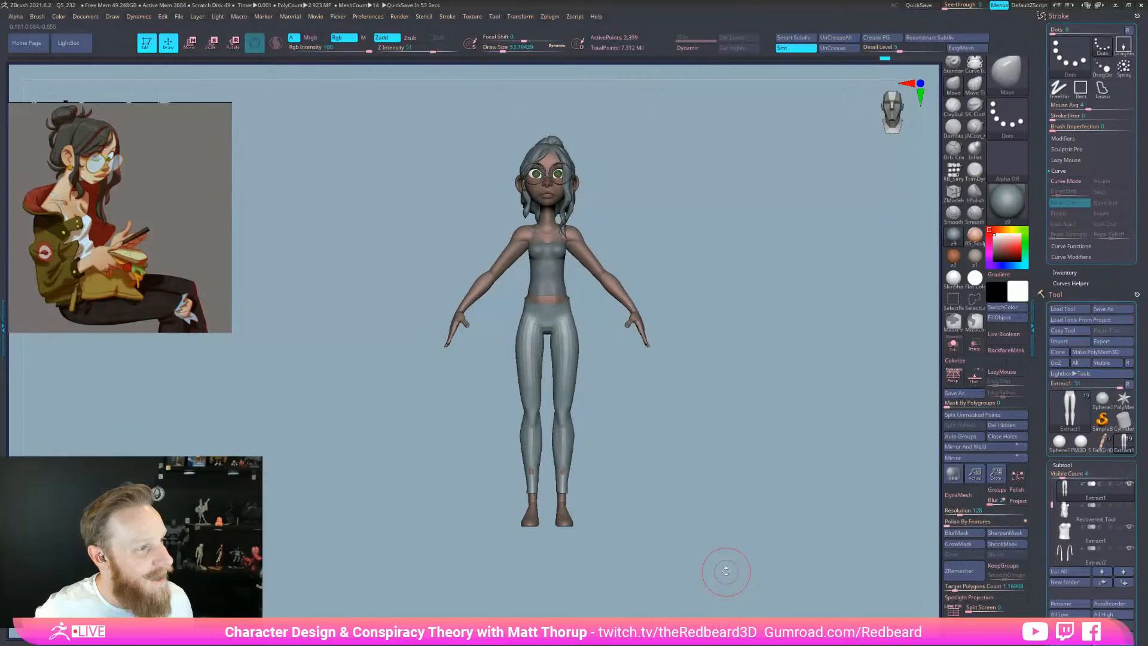
{"action": "mouse_move", "coordinate": [725, 525]}
{"action": "left_mouse_down"}
{"action": "mouse_move", "coordinate": [684, 528]}
{"action": "mouse_move", "coordinate": [694, 565]}
{"action": "mouse_move", "coordinate": [731, 574]}
{"action": "mouse_move", "coordinate": [629, 566]}
{"action": "left_mouse_up"}
Select the Pinch brush, toggle Dynamic subdivision on and off, and shrink the brush
{"action": "key", "text": "b"}
{"action": "key", "text": "p"}
{"action": "key", "text": "i"}
{"action": "key", "text": "d"}
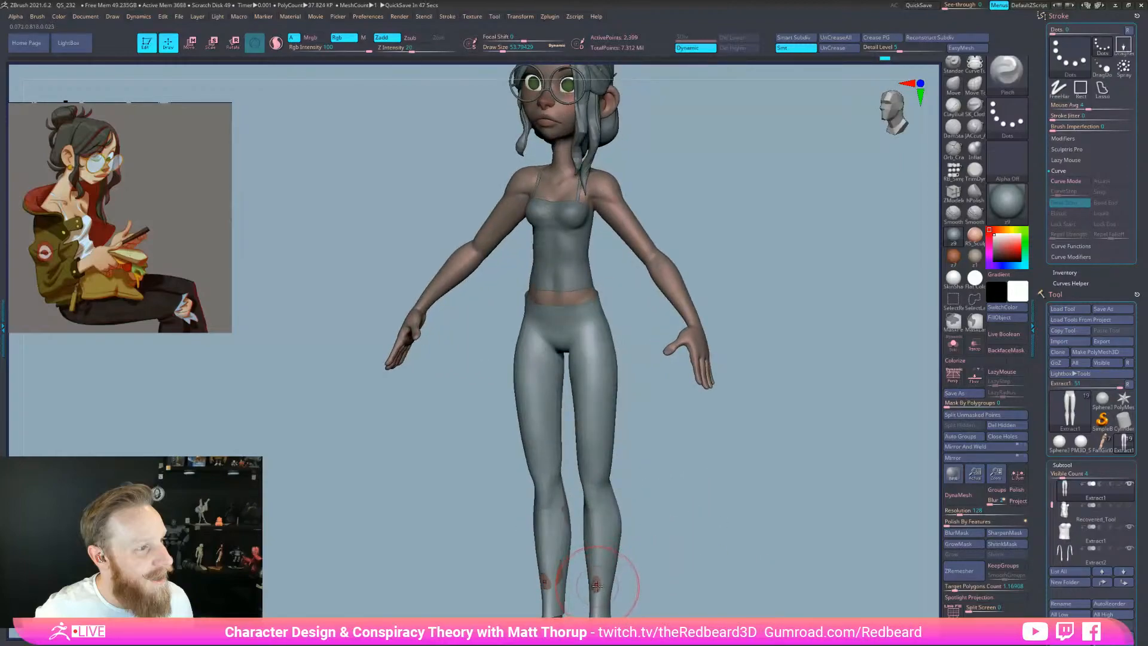
{"action": "key", "text": "shift+d"}
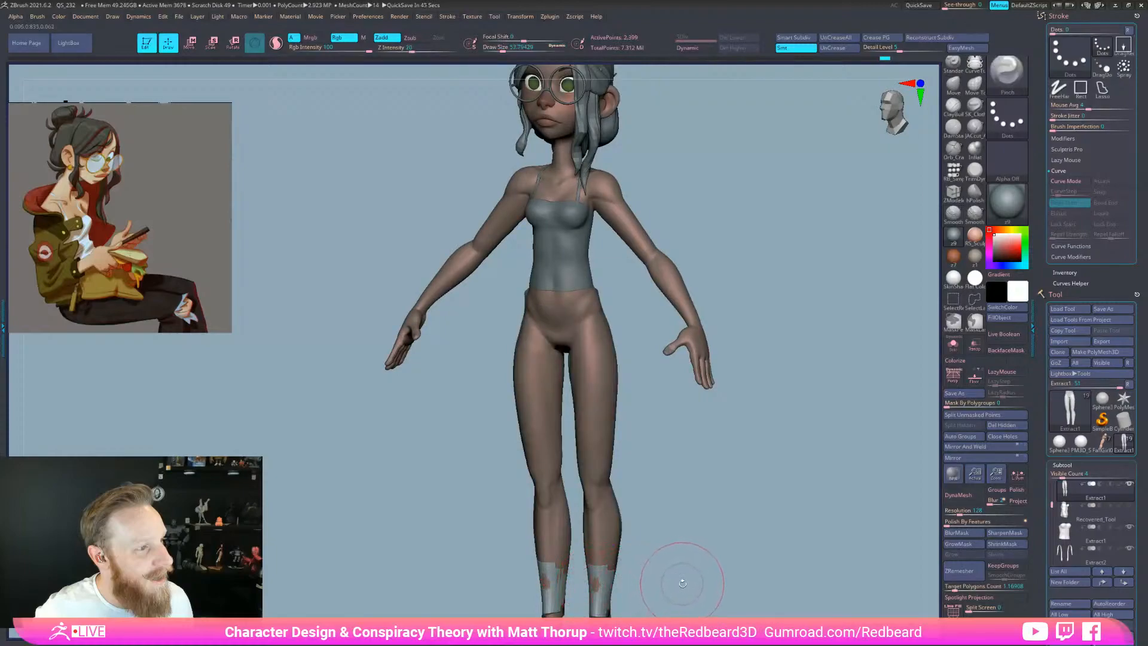
{"action": "key", "text": "shift+d"}
{"action": "key", "text": "bracketleft"}
{"action": "key", "text": "bracketleft"}
{"action": "key", "text": "bracketleft"}
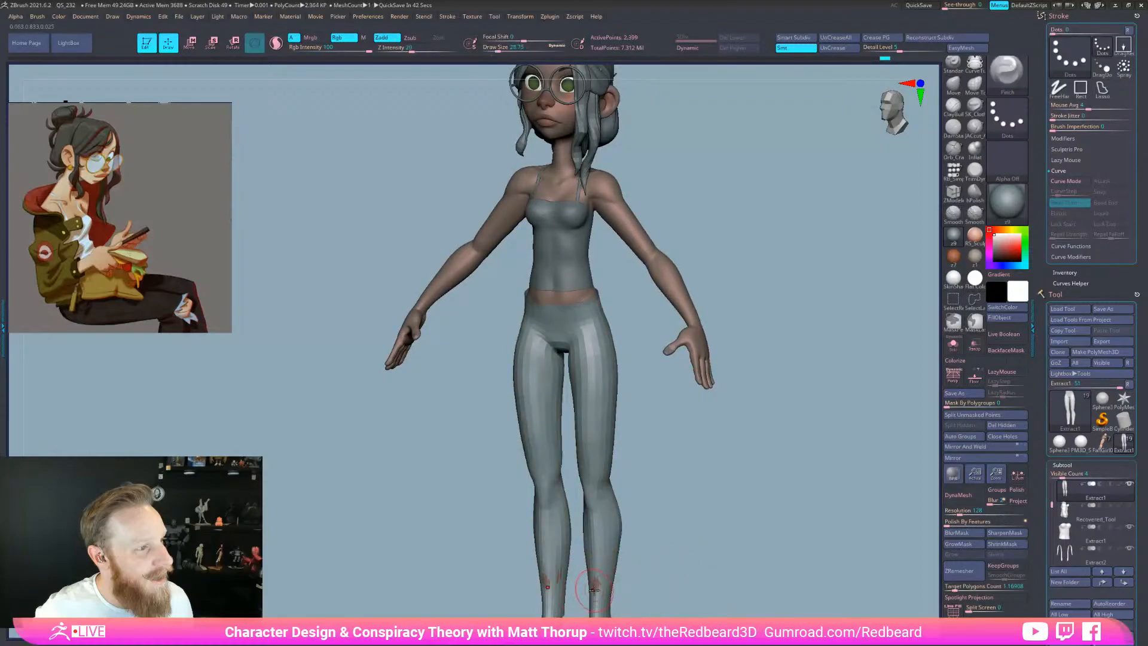
Reshape the back calf contour and lower leg from a zoomed side view
{"action": "left_click_drag", "start_coordinate": [640, 579], "coordinate": [661, 499]}
{"action": "left_click_drag", "start_coordinate": [637, 541], "coordinate": [625, 520]}
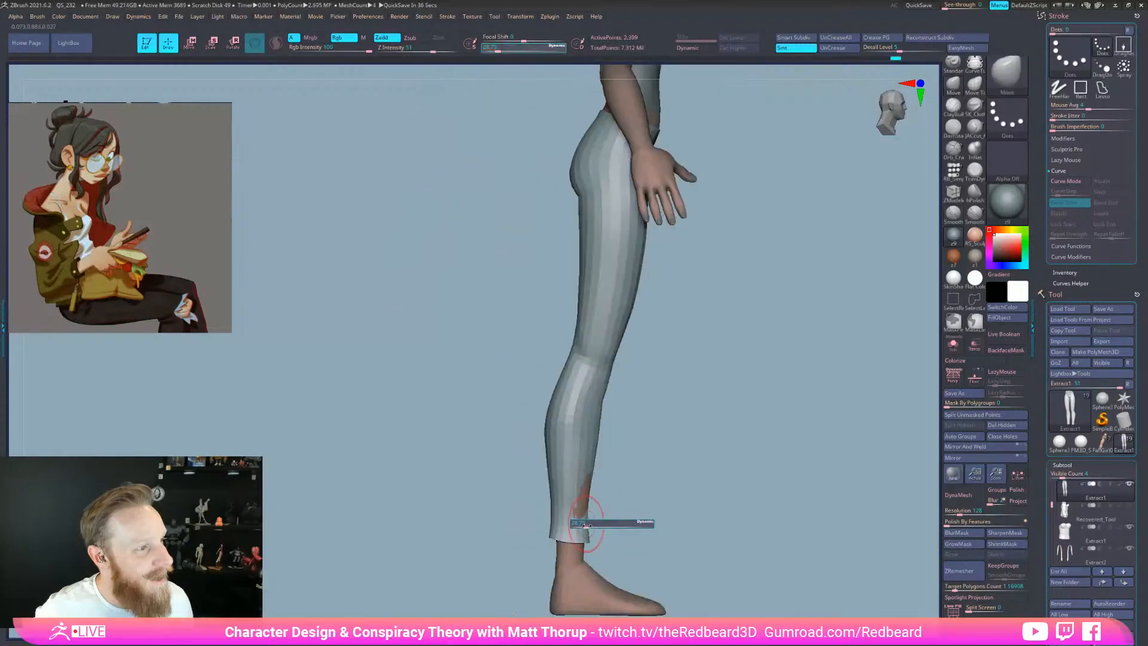
{"action": "left_click_drag", "start_coordinate": [551, 491], "coordinate": [552, 487]}
{"action": "key", "text": "s"}
{"action": "left_click_drag", "start_coordinate": [541, 448], "coordinate": [547, 448]}
{"action": "left_click_drag", "start_coordinate": [545, 428], "coordinate": [542, 424]}
{"action": "mouse_move", "coordinate": [552, 495]}
{"action": "left_mouse_down"}
{"action": "mouse_move", "coordinate": [584, 484]}
{"action": "mouse_move", "coordinate": [589, 495]}
{"action": "mouse_move", "coordinate": [548, 499]}
{"action": "left_mouse_up"}
{"action": "key", "text": "s"}
{"action": "key", "text": "s"}
{"action": "left_click_drag", "start_coordinate": [603, 400], "coordinate": [562, 349]}
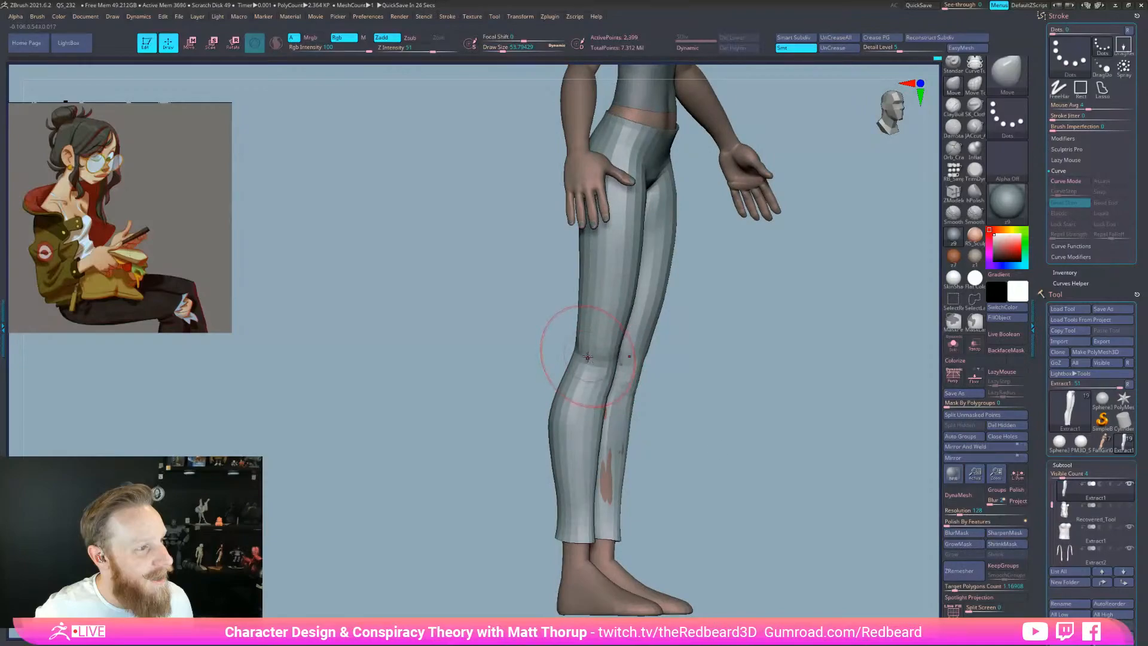
Nudge the inner calves from a straight front view, adjusting brush size
{"action": "left_click_drag", "start_coordinate": [715, 421], "coordinate": [671, 447], "text": "shift"}
{"action": "left_click_drag", "start_coordinate": [619, 479], "coordinate": [623, 481]}
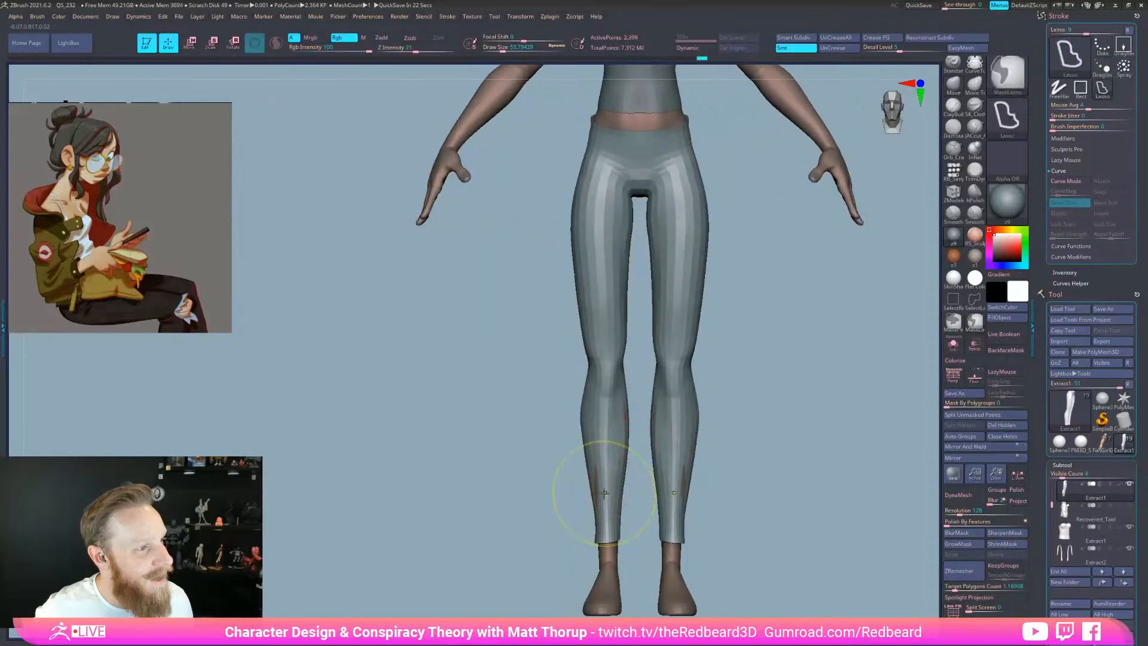
{"action": "key", "text": "s"}
{"action": "left_click_drag", "start_coordinate": [614, 526], "coordinate": [610, 526]}
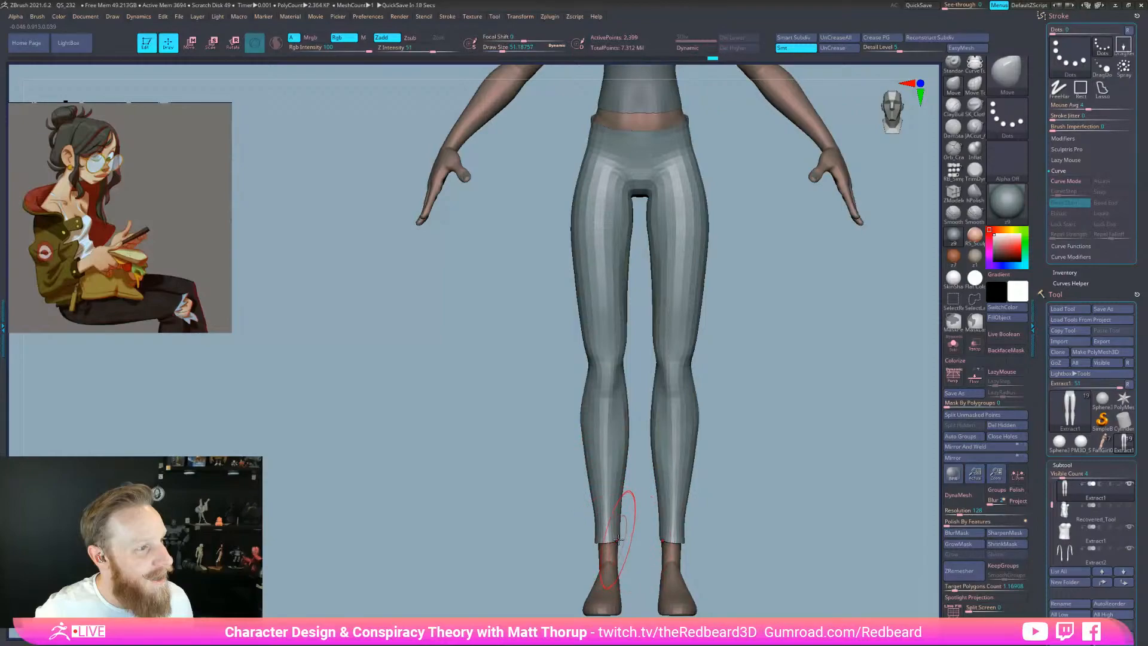
{"action": "key", "text": "s"}
{"action": "left_click_drag", "start_coordinate": [626, 538], "coordinate": [622, 538]}
{"action": "key", "text": "s"}
{"action": "left_click_drag", "start_coordinate": [589, 491], "coordinate": [598, 491]}
{"action": "key", "text": "s"}
Reshape the leggings behind the knees from a back three-quarter view
{"action": "mouse_move", "coordinate": [584, 440]}
{"action": "left_mouse_down"}
{"action": "mouse_move", "coordinate": [570, 441]}
{"action": "mouse_move", "coordinate": [681, 436]}
{"action": "mouse_move", "coordinate": [646, 436]}
{"action": "left_mouse_up"}
{"action": "key", "text": "s"}
{"action": "left_click_drag", "start_coordinate": [521, 369], "coordinate": [529, 368]}
{"action": "mouse_move", "coordinate": [532, 366]}
{"action": "left_mouse_down"}
{"action": "mouse_move", "coordinate": [697, 373]}
{"action": "mouse_move", "coordinate": [712, 393]}
{"action": "mouse_move", "coordinate": [675, 415]}
{"action": "mouse_move", "coordinate": [673, 443]}
{"action": "left_mouse_up"}
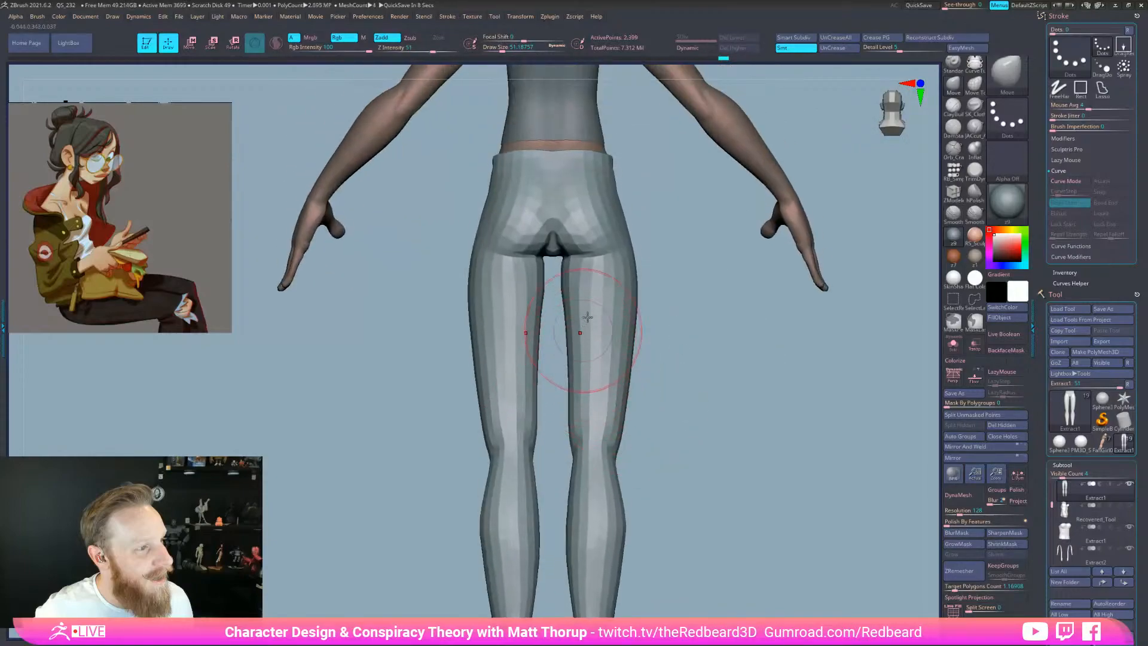
{"action": "left_click_drag", "start_coordinate": [711, 335], "coordinate": [682, 532]}
{"action": "key", "text": "space"}
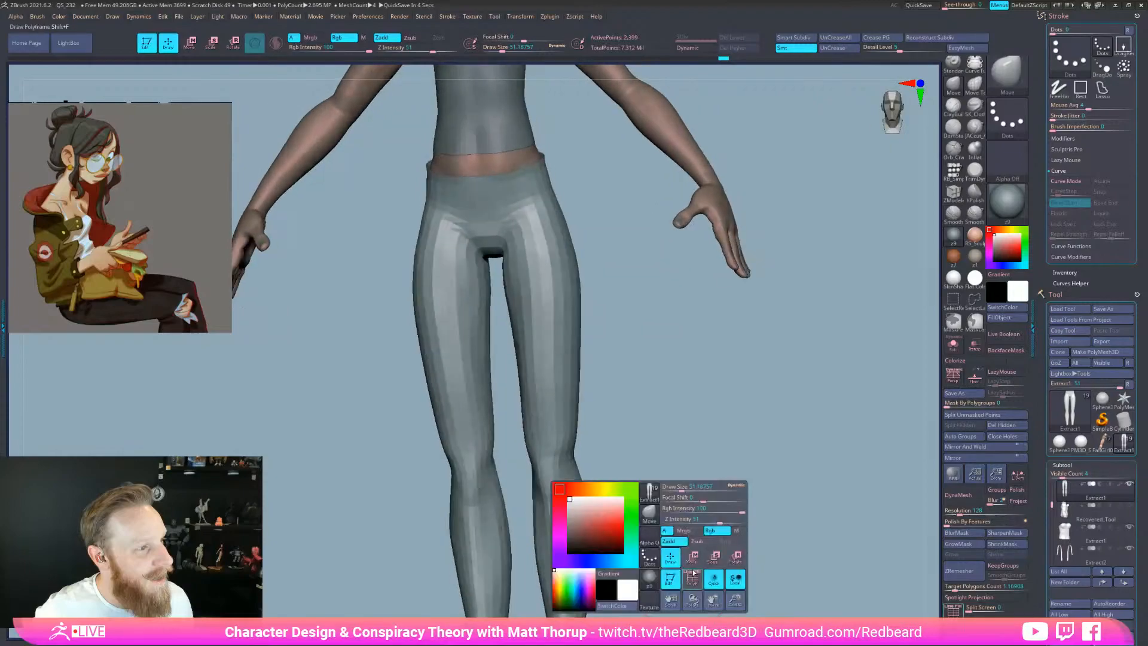
{"action": "key", "text": "s"}
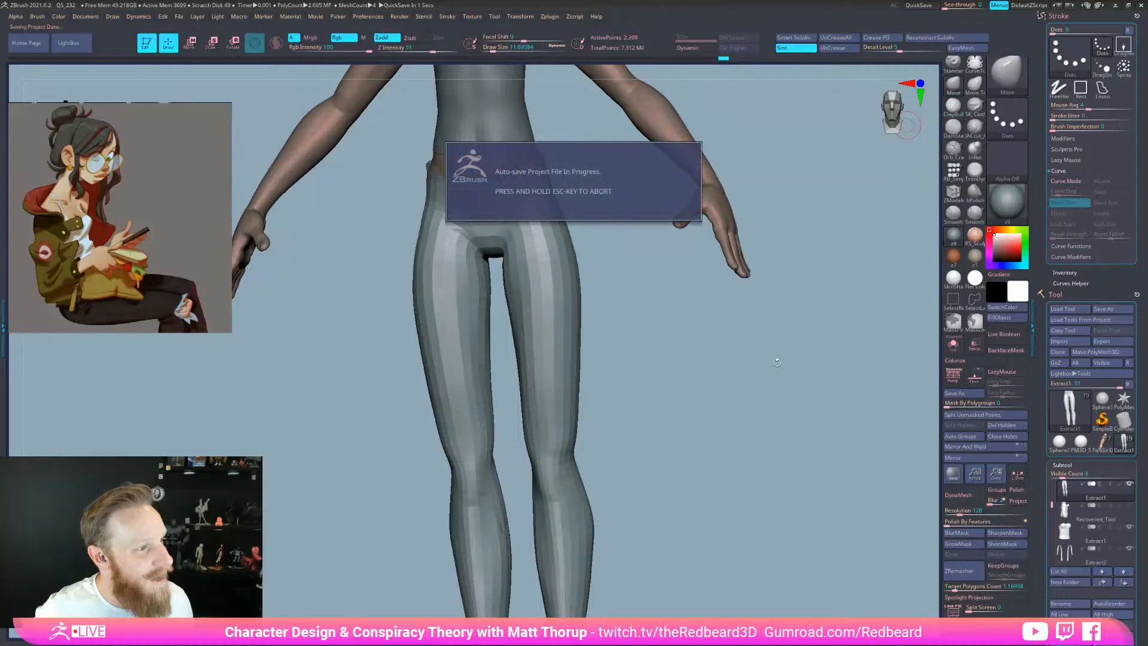
{"action": "left_click_drag", "start_coordinate": [777, 363], "coordinate": [616, 461]}
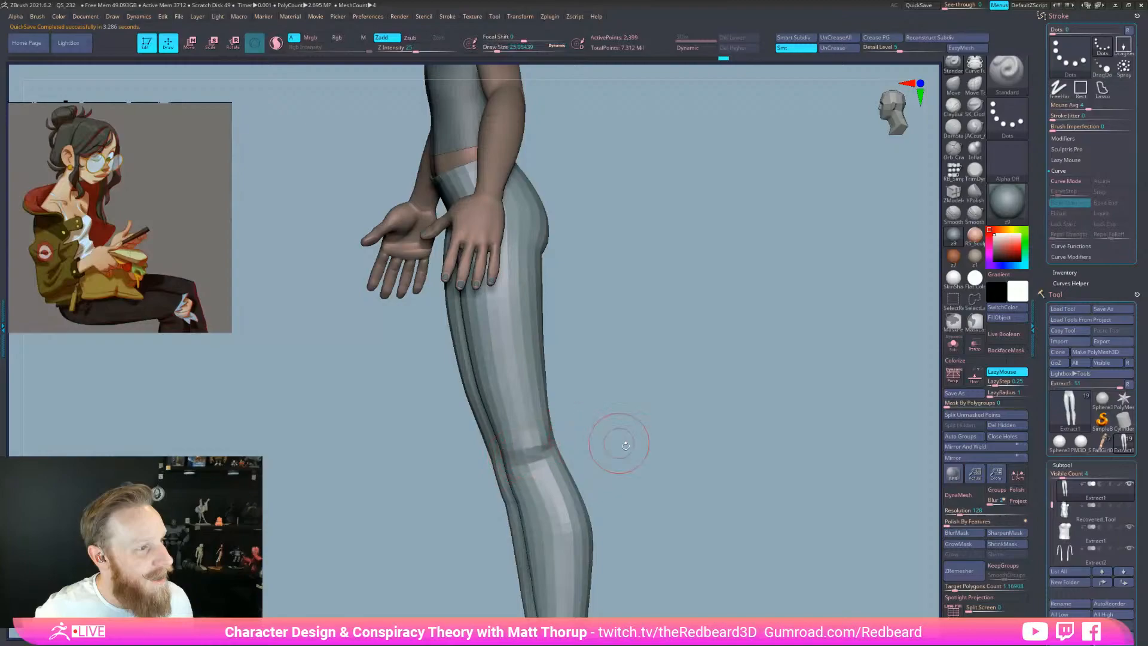
Sculpt the backs of both knees so no skin shows through
{"action": "mouse_move", "coordinate": [627, 435]}
{"action": "left_mouse_down"}
{"action": "mouse_move", "coordinate": [566, 458]}
{"action": "mouse_move", "coordinate": [563, 443]}
{"action": "mouse_move", "coordinate": [556, 462]}
{"action": "mouse_move", "coordinate": [530, 463]}
{"action": "mouse_move", "coordinate": [613, 457]}
{"action": "mouse_move", "coordinate": [542, 471]}
{"action": "left_mouse_up"}
{"action": "key", "text": "s"}
{"action": "left_click", "coordinate": [541, 467]}
{"action": "right_click_drag", "start_coordinate": [550, 470], "coordinate": [518, 473]}
{"action": "right_click_drag", "start_coordinate": [608, 456], "coordinate": [581, 461]}
{"action": "mouse_move", "coordinate": [600, 454]}
{"action": "left_mouse_down"}
{"action": "mouse_move", "coordinate": [570, 444]}
{"action": "mouse_move", "coordinate": [824, 458]}
{"action": "left_mouse_up"}
{"action": "key", "text": "s"}
{"action": "left_click", "coordinate": [591, 453]}
{"action": "key", "text": "s"}
{"action": "left_click", "coordinate": [573, 446]}
Lightly sculpt across both knees, trying hPolish before returning to a smaller Standard brush
{"action": "left_click_drag", "start_coordinate": [712, 476], "coordinate": [715, 499], "text": "alt"}
{"action": "mouse_move", "coordinate": [619, 444]}
{"action": "left_mouse_down"}
{"action": "mouse_move", "coordinate": [623, 487]}
{"action": "mouse_move", "coordinate": [639, 468]}
{"action": "mouse_move", "coordinate": [623, 455]}
{"action": "mouse_move", "coordinate": [635, 465]}
{"action": "left_mouse_up"}
{"action": "key", "text": "b"}
{"action": "key", "text": "h"}
{"action": "key", "text": "p"}
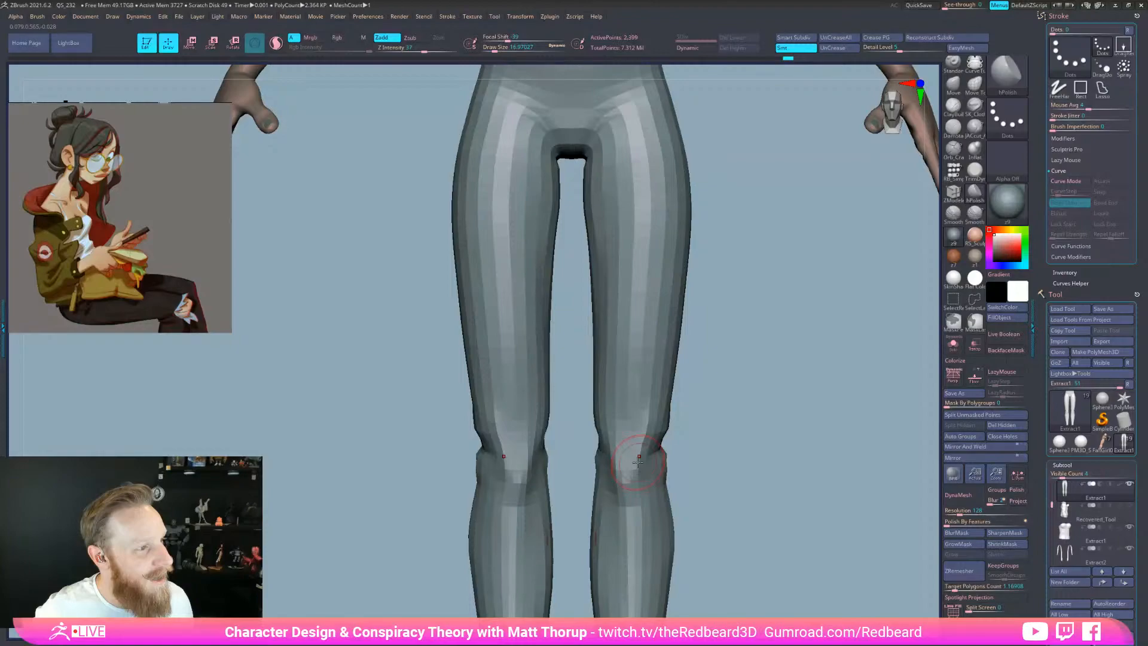
{"action": "left_click_drag", "start_coordinate": [725, 399], "coordinate": [677, 403]}
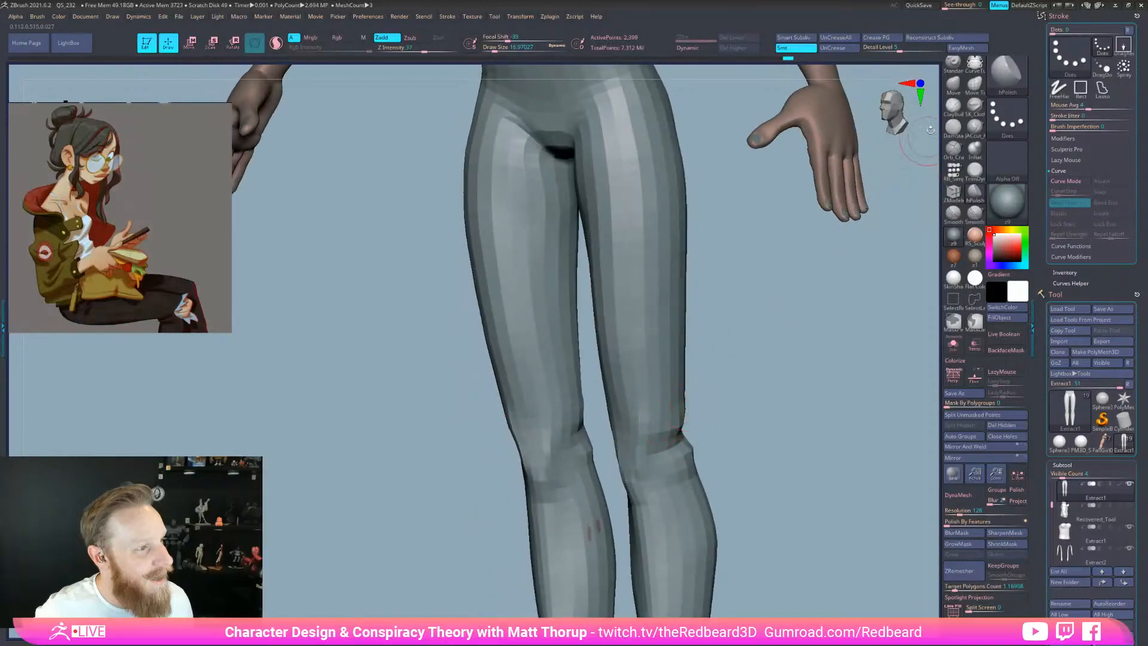
{"action": "left_click", "coordinate": [953, 64]}
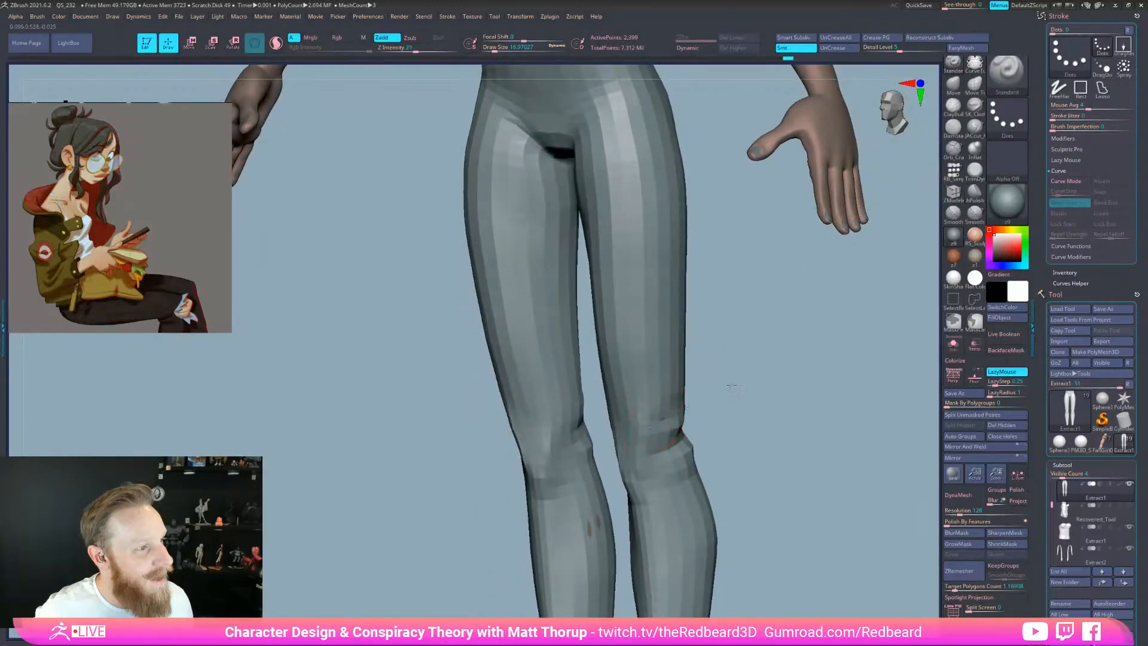
{"action": "left_click_drag", "start_coordinate": [712, 394], "coordinate": [667, 415]}
{"action": "right_click_drag", "start_coordinate": [691, 432], "coordinate": [665, 432]}
{"action": "key", "text": "s"}
{"action": "left_click_drag", "start_coordinate": [676, 413], "coordinate": [672, 413]}
{"action": "mouse_move", "coordinate": [665, 430]}
{"action": "right_mouse_down"}
{"action": "mouse_move", "coordinate": [682, 409]}
{"action": "mouse_move", "coordinate": [660, 411]}
{"action": "right_mouse_up"}
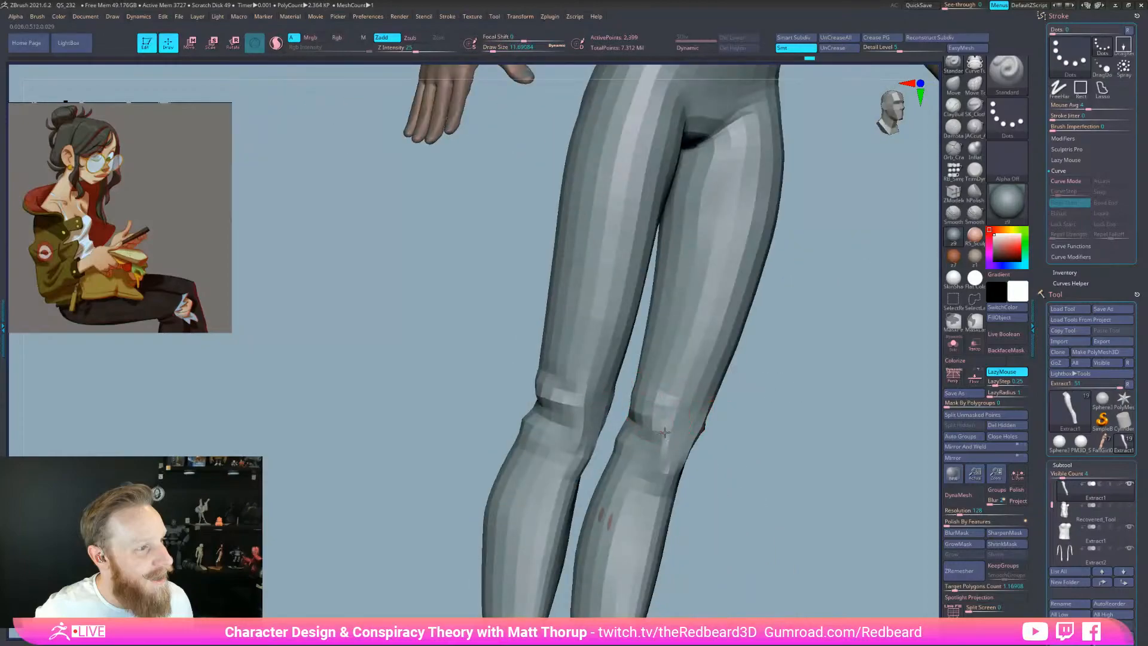
{"action": "right_click_drag", "start_coordinate": [673, 413], "coordinate": [755, 431]}
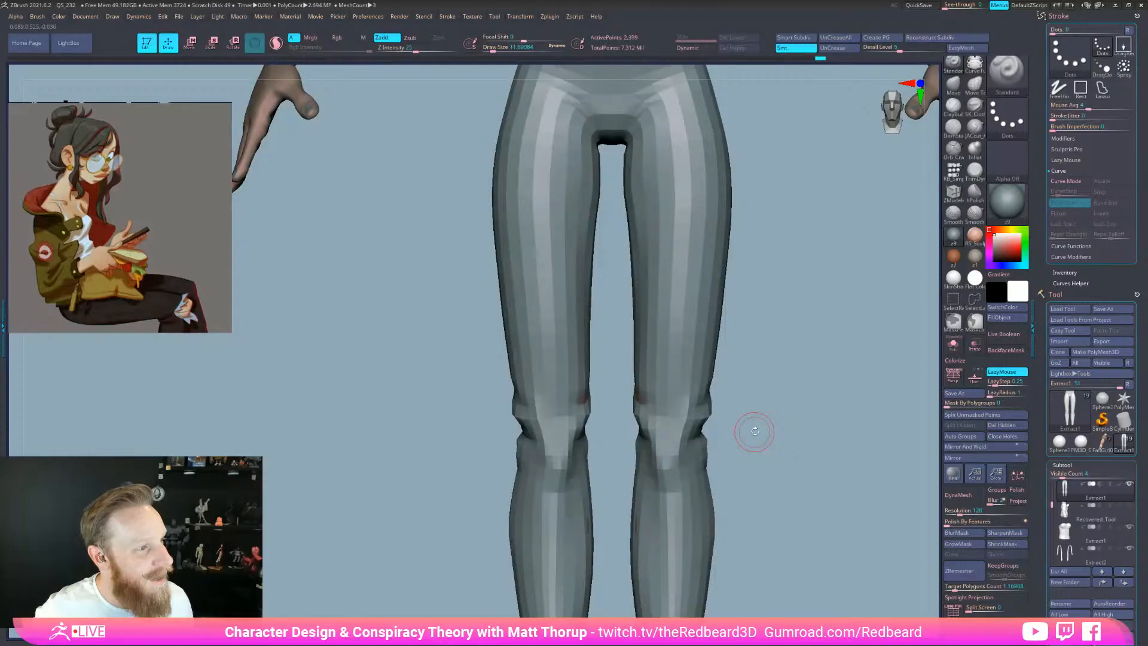
Bulge the inner knee contour outward with a small Move brush from the front
{"action": "key", "text": "b"}
{"action": "key", "text": "m"}
{"action": "key", "text": "v"}
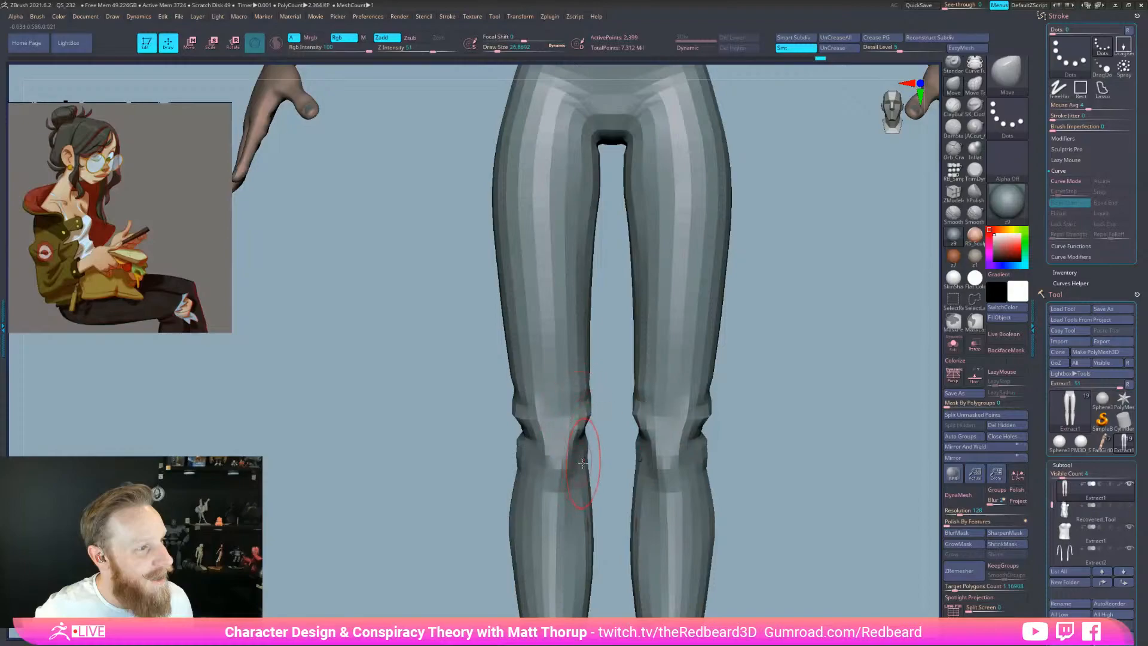
{"action": "key", "text": "s"}
{"action": "left_click_drag", "start_coordinate": [521, 457], "coordinate": [518, 457]}
{"action": "left_click_drag", "start_coordinate": [637, 452], "coordinate": [634, 452]}
{"action": "key", "text": "s"}
{"action": "left_click_drag", "start_coordinate": [710, 459], "coordinate": [701, 464]}
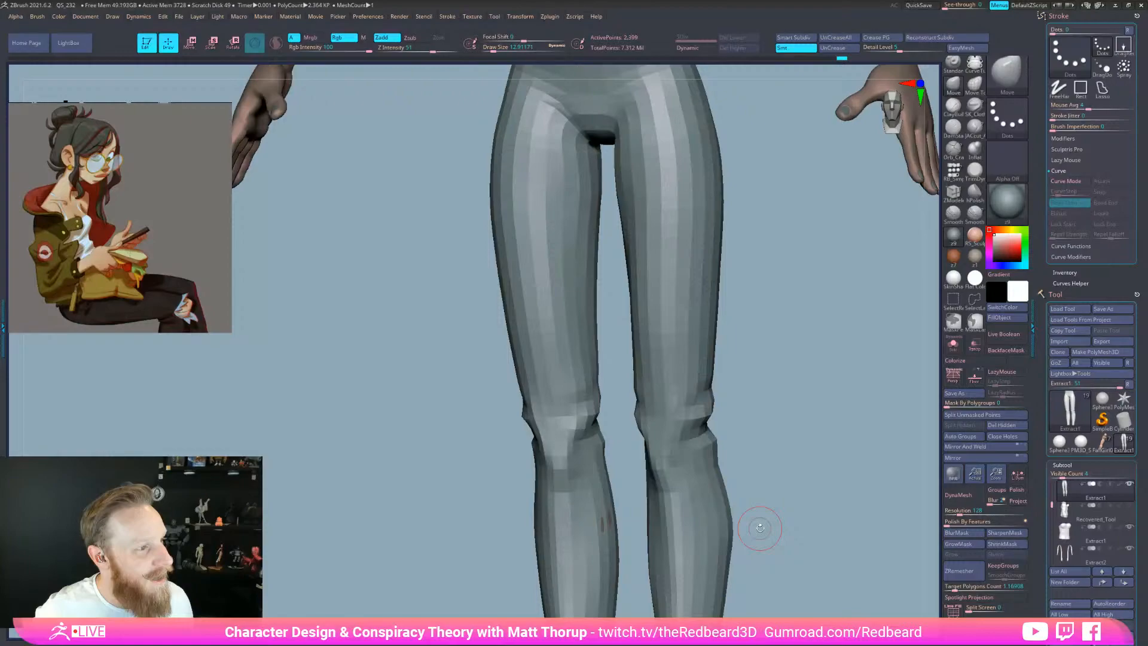
Frame the figure down to the feet and set up a larger Standard brush in side profile
{"action": "left_click_drag", "start_coordinate": [760, 528], "coordinate": [712, 530]}
{"action": "left_click_drag", "start_coordinate": [718, 499], "coordinate": [728, 561], "text": "alt"}
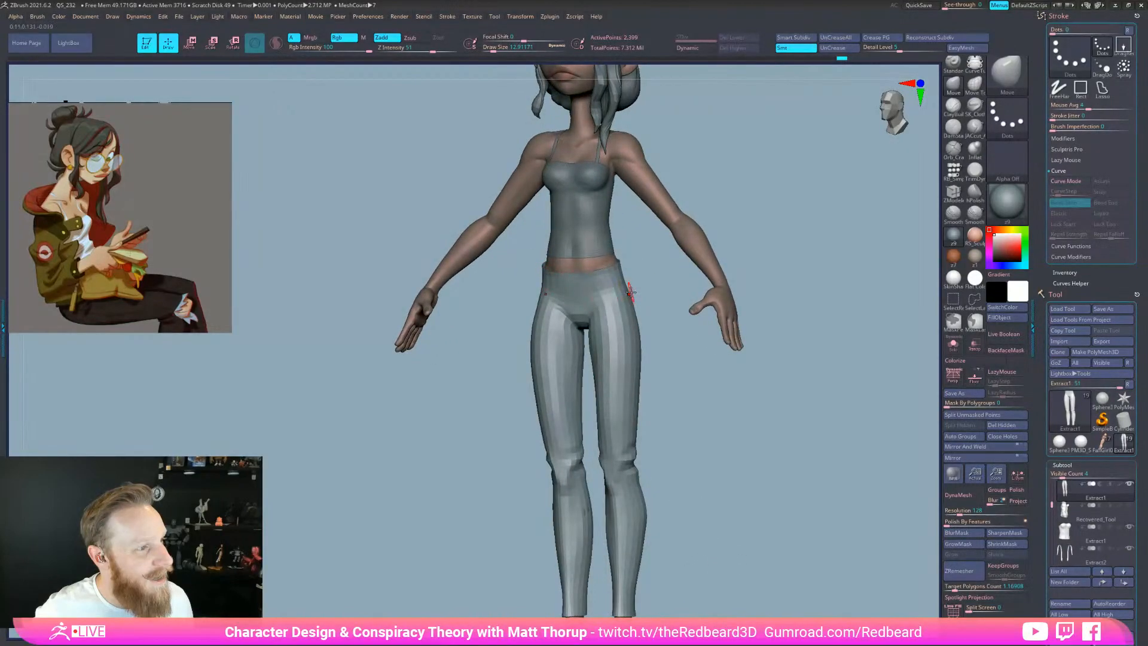
{"action": "left_click_drag", "start_coordinate": [687, 476], "coordinate": [702, 484]}
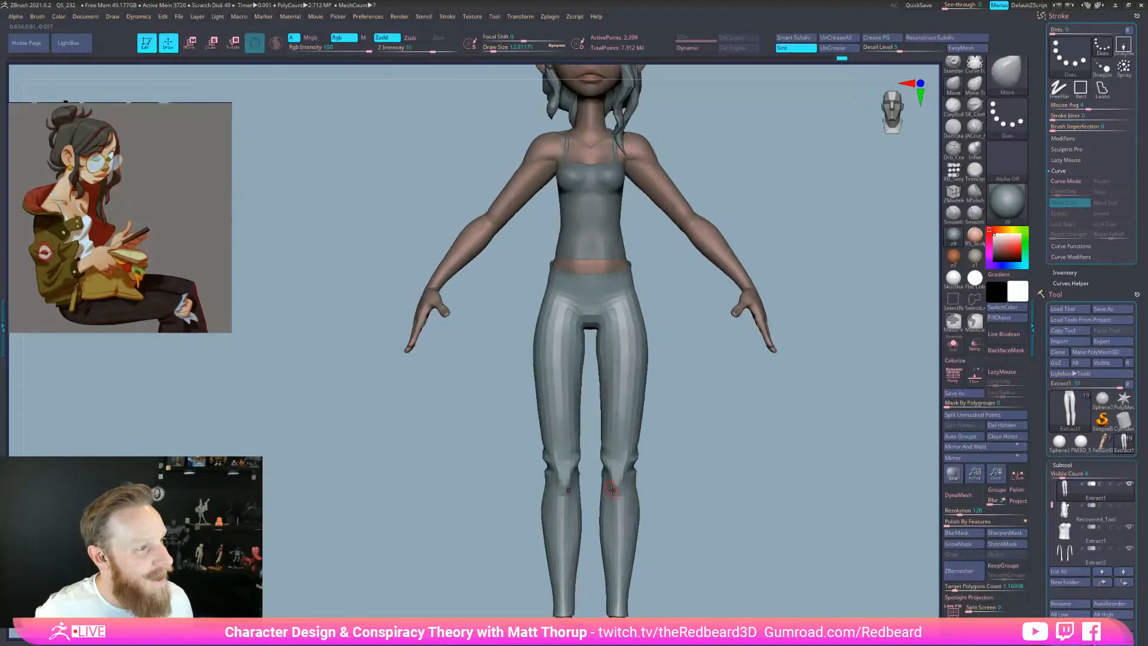
{"action": "left_click_drag", "start_coordinate": [674, 600], "coordinate": [689, 530], "text": "alt"}
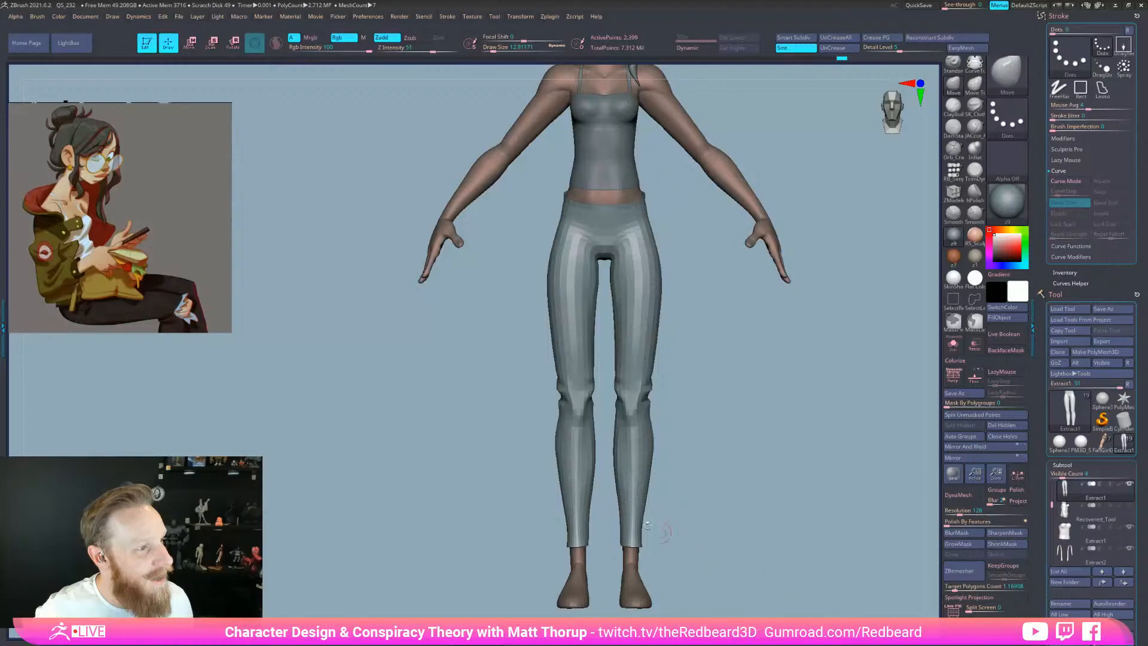
{"action": "key", "text": "b"}
{"action": "key", "text": "s"}
{"action": "key", "text": "t"}
{"action": "key", "text": "s"}
{"action": "left_click_drag", "start_coordinate": [578, 543], "coordinate": [580, 542]}
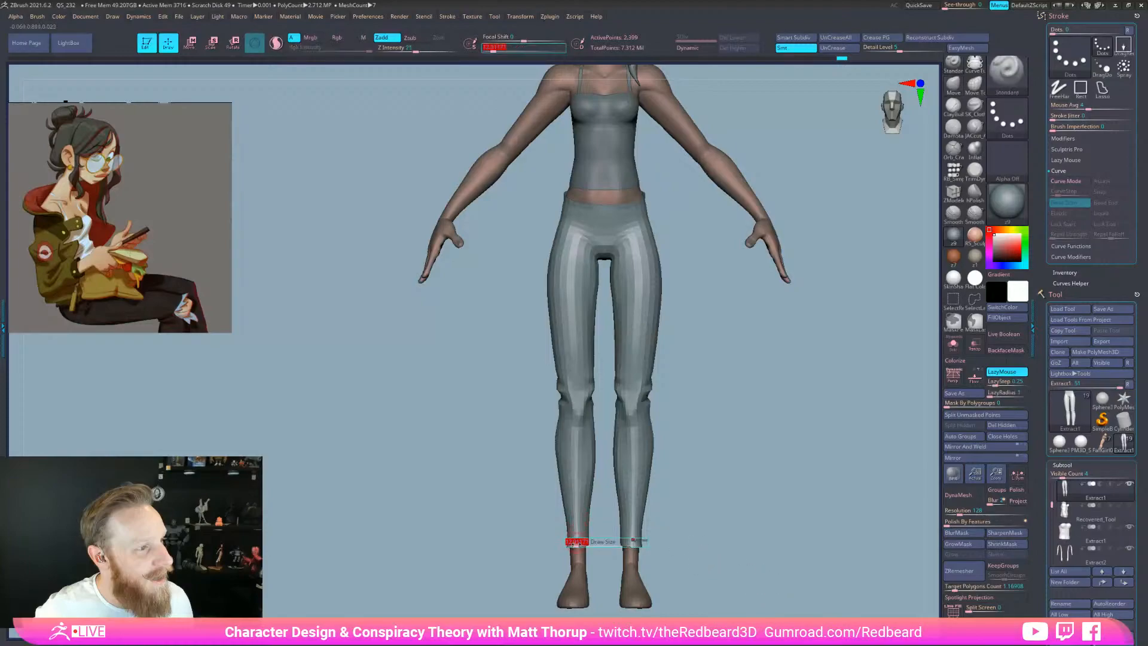
{"action": "left_click_drag", "start_coordinate": [652, 461], "coordinate": [676, 454]}
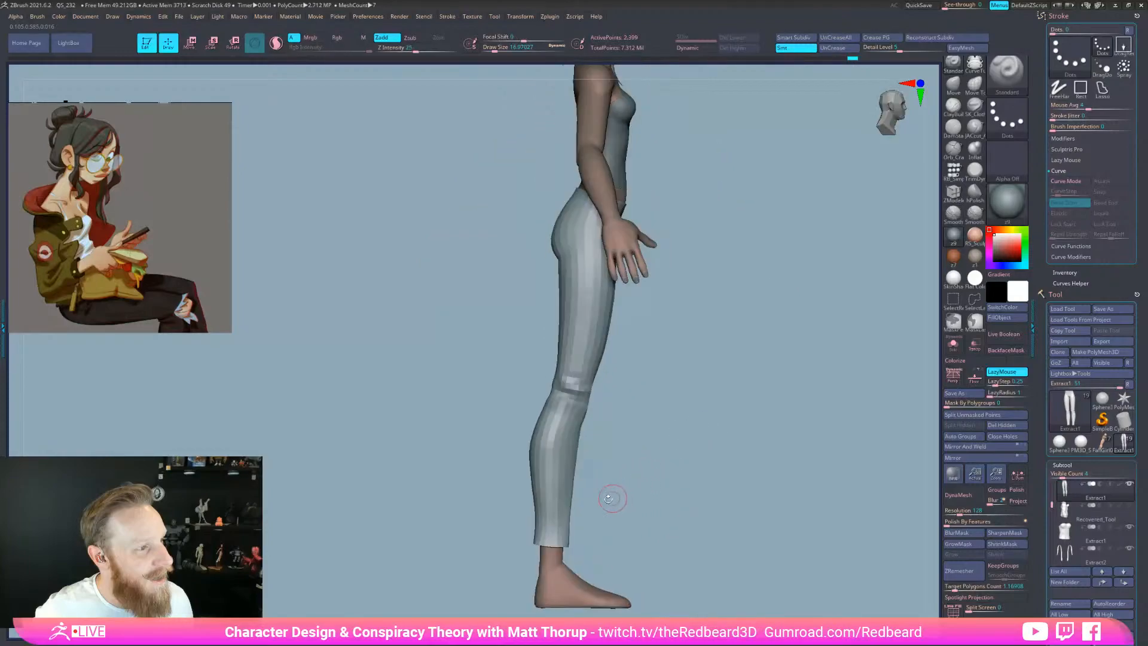
Pull the ankle hem outward with the Move brush, nudging its front edge inward
{"action": "key", "text": "b"}
{"action": "key", "text": "m"}
{"action": "key", "text": "v"}
{"action": "mouse_move", "coordinate": [568, 537]}
{"action": "left_mouse_down"}
{"action": "mouse_move", "coordinate": [576, 542]}
{"action": "mouse_move", "coordinate": [567, 522]}
{"action": "left_mouse_up"}
{"action": "key", "text": "s"}
{"action": "key", "text": "s"}
{"action": "left_click_drag", "start_coordinate": [564, 522], "coordinate": [557, 523]}
{"action": "key", "text": "s"}
{"action": "left_click_drag", "start_coordinate": [607, 420], "coordinate": [587, 406]}
{"action": "key", "text": "s"}
Reshape the left hip and thigh edge, then frame a close straight back view of the hips
{"action": "left_click_drag", "start_coordinate": [561, 253], "coordinate": [561, 261]}
{"action": "left_click_drag", "start_coordinate": [711, 299], "coordinate": [781, 319]}
{"action": "left_click_drag", "start_coordinate": [602, 311], "coordinate": [680, 321], "text": "shift"}
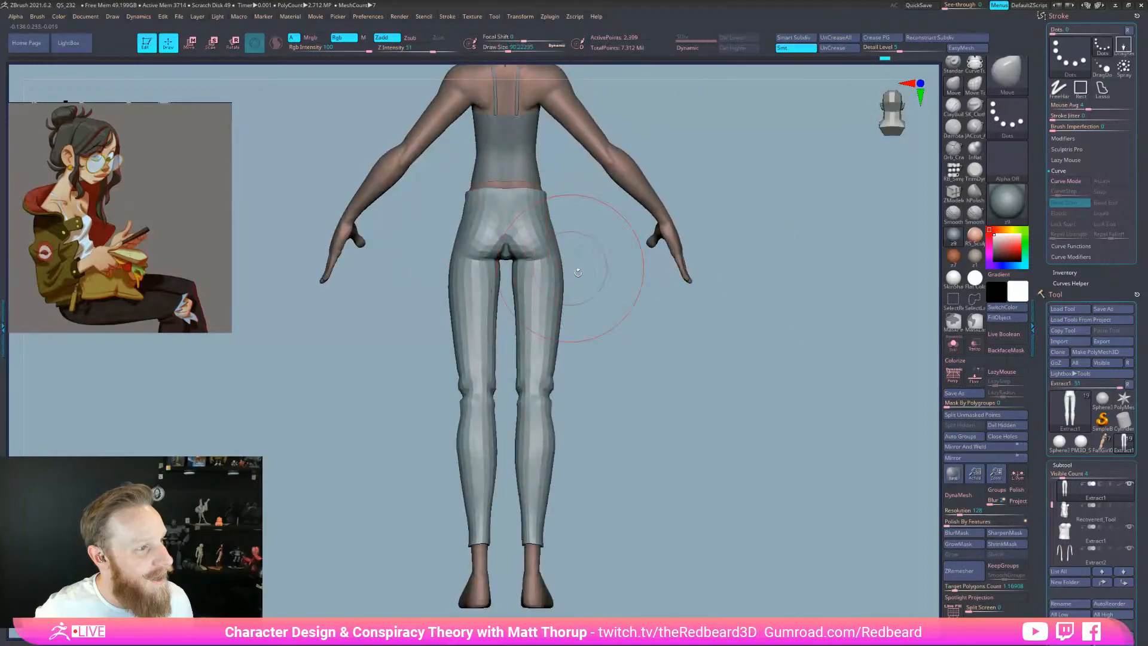
{"action": "key", "text": "s"}
{"action": "left_click_drag", "start_coordinate": [517, 289], "coordinate": [517, 289]}
{"action": "left_click_drag", "start_coordinate": [562, 323], "coordinate": [557, 323]}
{"action": "mouse_move", "coordinate": [585, 294]}
{"action": "left_mouse_down", "text": "alt"}
{"action": "mouse_move", "coordinate": [597, 310]}
{"action": "mouse_move", "coordinate": [591, 335]}
{"action": "left_mouse_up", "text": "alt"}
{"action": "key", "text": "s"}
{"action": "left_click_drag", "start_coordinate": [525, 269], "coordinate": [517, 269]}
{"action": "mouse_move", "coordinate": [640, 298]}
{"action": "left_mouse_down", "text": "alt"}
{"action": "mouse_move", "coordinate": [679, 402]}
{"action": "mouse_move", "coordinate": [762, 507]}
{"action": "mouse_move", "coordinate": [784, 574]}
{"action": "mouse_move", "coordinate": [712, 469]}
{"action": "left_mouse_up", "text": "alt"}
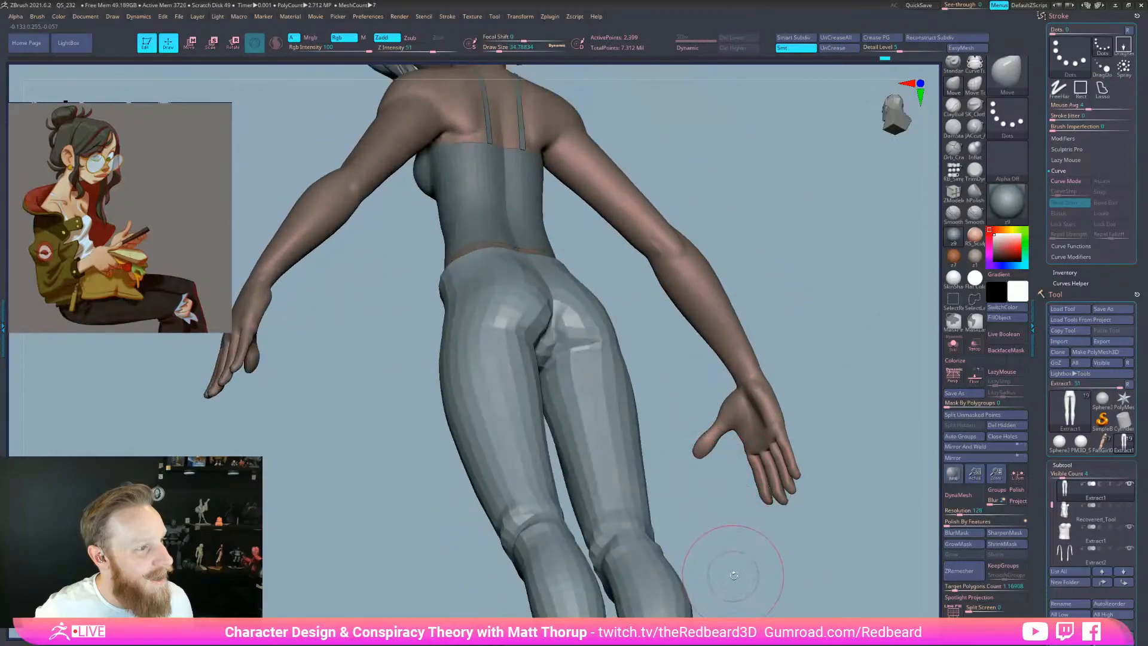
{"action": "left_click_drag", "start_coordinate": [737, 579], "coordinate": [720, 571]}
{"action": "key", "text": "s"}
Smooth the crotch and push the pants over the skin poking through
{"action": "left_click_drag", "start_coordinate": [566, 324], "coordinate": [564, 325]}
{"action": "left_click_drag", "start_coordinate": [567, 317], "coordinate": [577, 329], "text": "shift"}
{"action": "left_click_drag", "start_coordinate": [697, 334], "coordinate": [694, 341]}
{"action": "mouse_move", "coordinate": [571, 326]}
{"action": "left_mouse_down"}
{"action": "mouse_move", "coordinate": [560, 302]}
{"action": "mouse_move", "coordinate": [561, 327]}
{"action": "left_mouse_up"}
{"action": "key", "text": "s"}
{"action": "key", "text": "s"}
{"action": "key", "text": "s"}
{"action": "left_click_drag", "start_coordinate": [682, 366], "coordinate": [695, 351]}
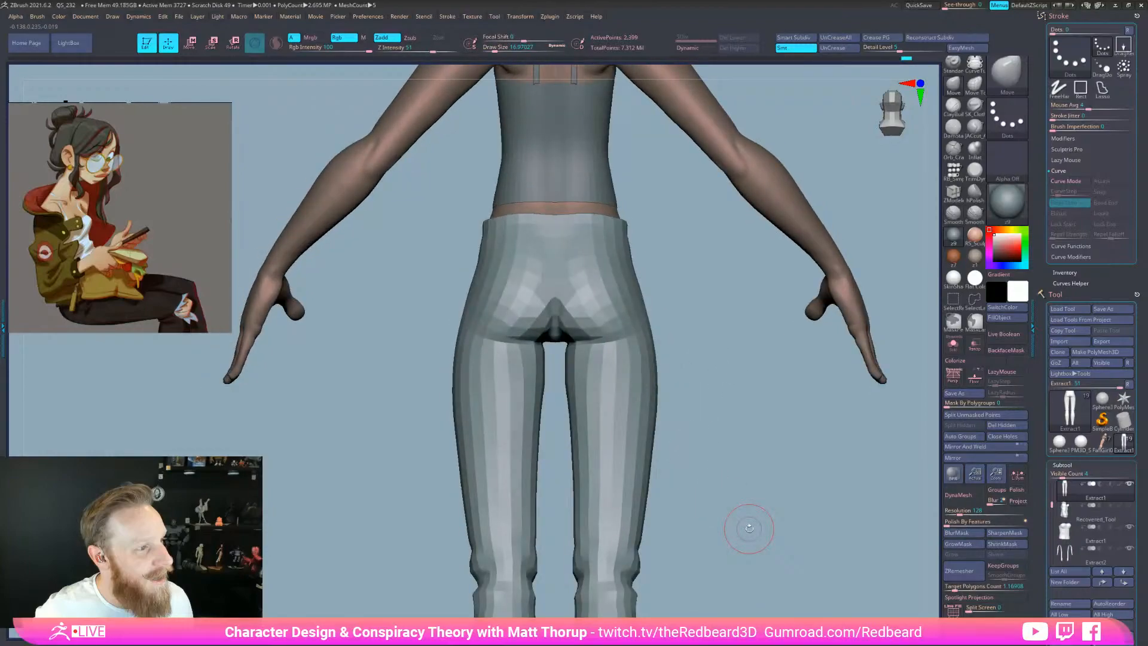
{"action": "left_click_drag", "start_coordinate": [697, 303], "coordinate": [701, 345]}
{"action": "key", "text": "s"}
{"action": "left_click_drag", "start_coordinate": [561, 308], "coordinate": [557, 306]}
Check the hips from back and three-quarter back views while resizing the brush
{"action": "left_click_drag", "start_coordinate": [710, 310], "coordinate": [717, 304]}
{"action": "key", "text": "s"}
{"action": "left_click_drag", "start_coordinate": [551, 328], "coordinate": [559, 328]}
{"action": "mouse_move", "coordinate": [685, 321]}
{"action": "left_mouse_down"}
{"action": "mouse_move", "coordinate": [660, 307]}
{"action": "mouse_move", "coordinate": [684, 346]}
{"action": "left_mouse_up"}
{"action": "key", "text": "s"}
{"action": "left_click_drag", "start_coordinate": [595, 340], "coordinate": [592, 339]}
{"action": "left_click_drag", "start_coordinate": [694, 336], "coordinate": [698, 360]}
{"action": "left_click_drag", "start_coordinate": [710, 444], "coordinate": [715, 563]}
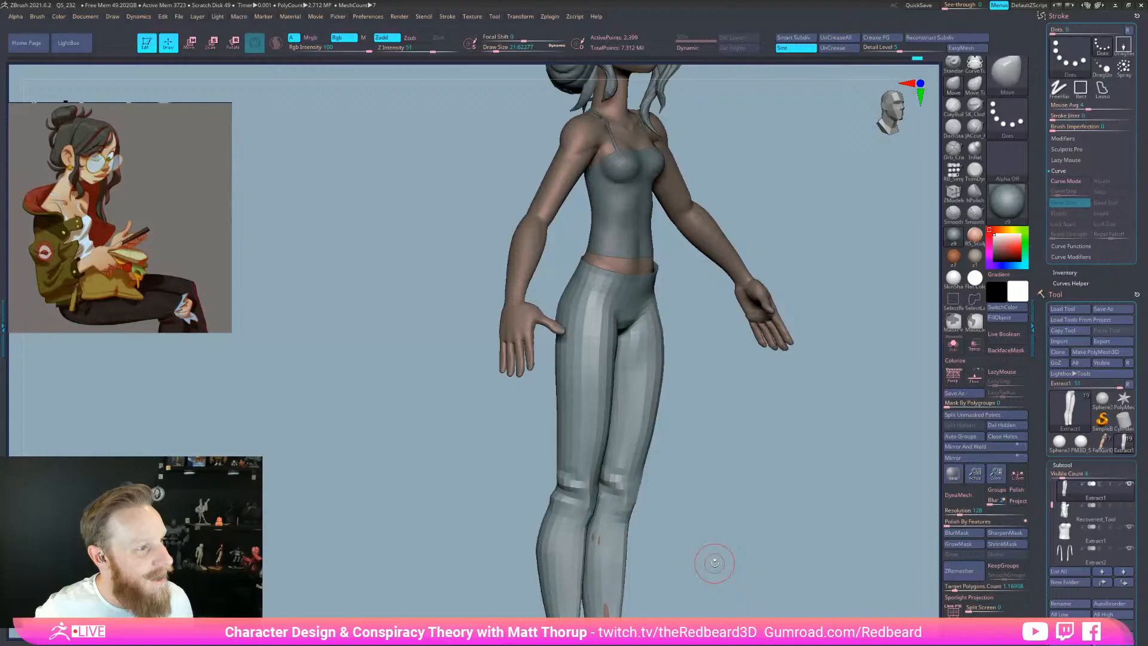
Nudge the back thigh outline in side profile, then check front and back with a smaller Standard brush
{"action": "mouse_move", "coordinate": [714, 562]}
{"action": "left_mouse_down"}
{"action": "mouse_move", "coordinate": [623, 414]}
{"action": "mouse_move", "coordinate": [609, 418]}
{"action": "mouse_move", "coordinate": [599, 378]}
{"action": "left_mouse_up"}
{"action": "key", "text": "s"}
{"action": "mouse_move", "coordinate": [708, 437]}
{"action": "left_mouse_down"}
{"action": "mouse_move", "coordinate": [777, 435]}
{"action": "mouse_move", "coordinate": [704, 438]}
{"action": "mouse_move", "coordinate": [725, 440]}
{"action": "mouse_move", "coordinate": [699, 471]}
{"action": "left_mouse_up"}
{"action": "key", "text": "b"}
{"action": "key", "text": "s"}
{"action": "key", "text": "t"}
{"action": "key", "text": "s"}
{"action": "mouse_move", "coordinate": [571, 340]}
{"action": "left_mouse_down"}
{"action": "mouse_move", "coordinate": [561, 339]}
{"action": "mouse_move", "coordinate": [634, 345]}
{"action": "mouse_move", "coordinate": [571, 329]}
{"action": "mouse_move", "coordinate": [658, 345]}
{"action": "mouse_move", "coordinate": [630, 359]}
{"action": "mouse_move", "coordinate": [677, 361]}
{"action": "left_mouse_up"}
{"action": "left_click_drag", "start_coordinate": [677, 361], "coordinate": [679, 436], "text": "alt"}
{"action": "left_click_drag", "start_coordinate": [756, 486], "coordinate": [737, 526], "text": "alt"}
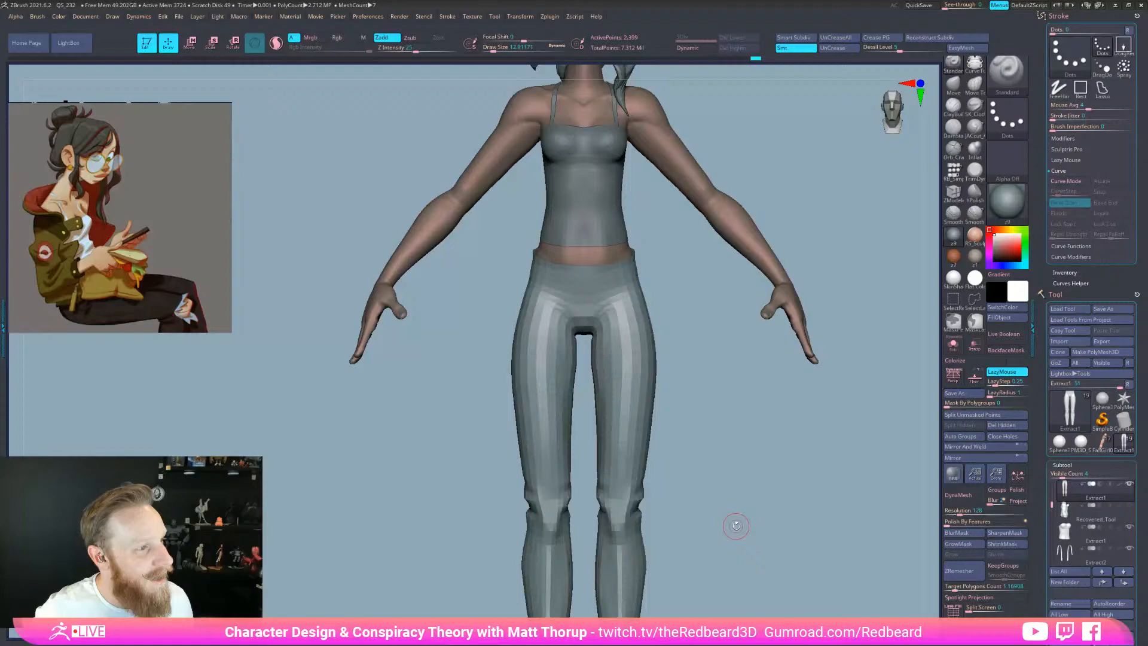
Enlarge the Standard brush slightly and sculpt a short stroke on the leggings' hip
{"action": "left_click_drag", "start_coordinate": [682, 277], "coordinate": [593, 275]}
{"action": "key", "text": "s"}
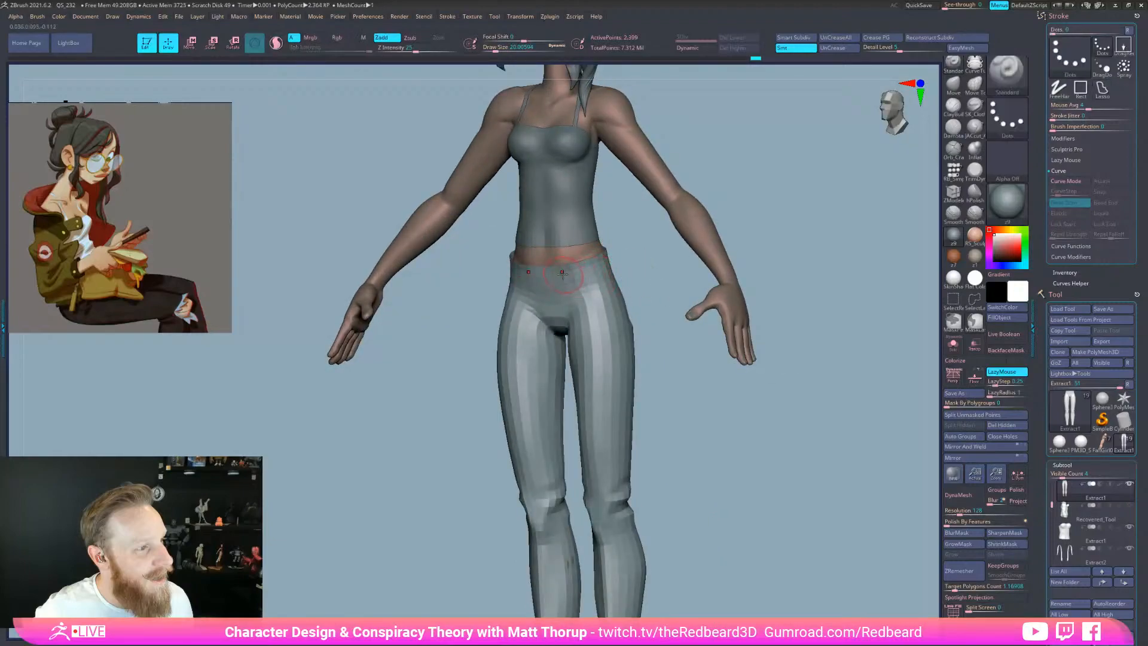
{"action": "key", "text": "s"}
{"action": "left_click_drag", "start_coordinate": [549, 277], "coordinate": [612, 297]}
{"action": "left_click_drag", "start_coordinate": [631, 278], "coordinate": [653, 281]}
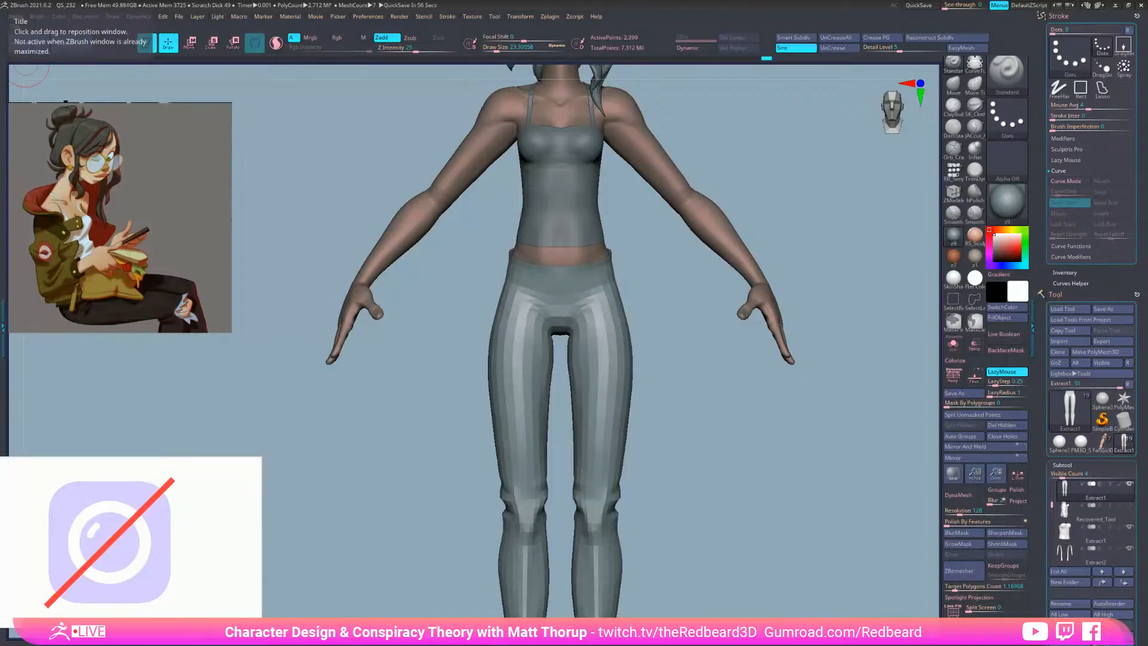
{"action": "left_click_drag", "start_coordinate": [747, 526], "coordinate": [745, 559]}
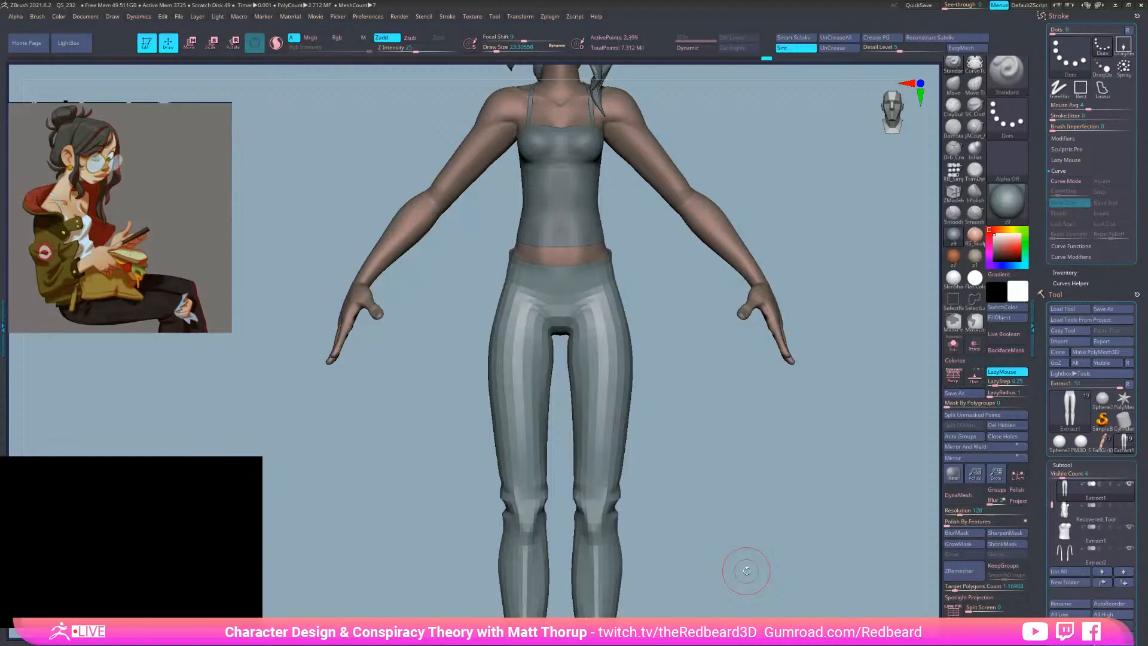
{"action": "left_click_drag", "start_coordinate": [713, 490], "coordinate": [733, 541]}
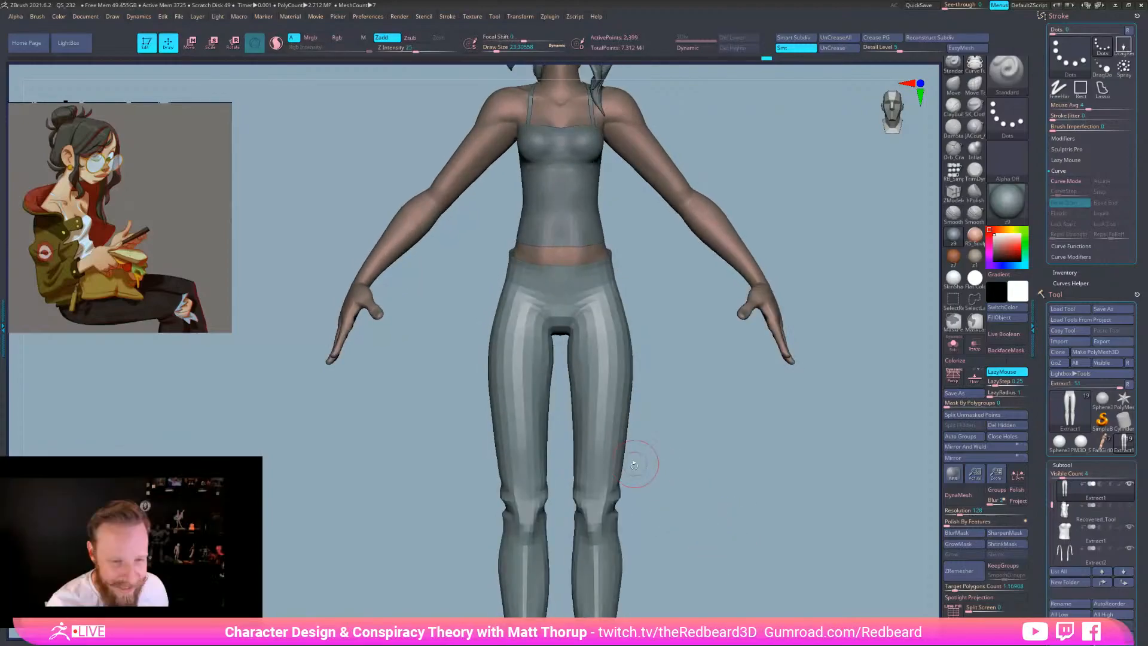
Resize the brush while viewing the hips from three-quarter and straight front angles
{"action": "key", "text": "s"}
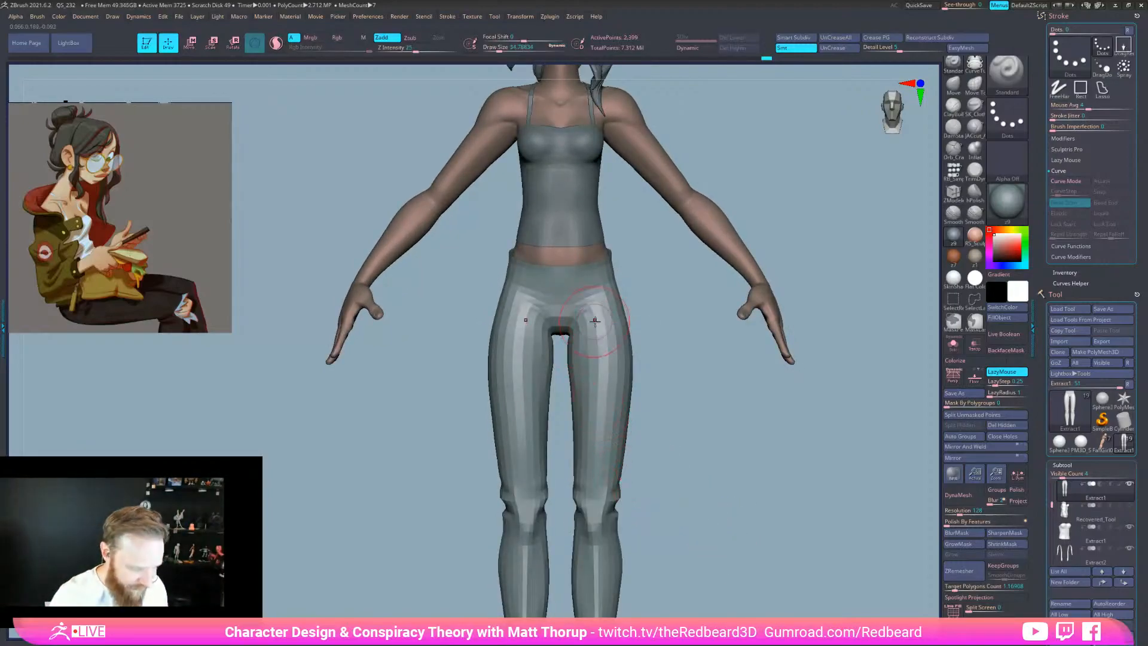
{"action": "mouse_move", "coordinate": [693, 385]}
{"action": "left_mouse_down", "text": "shift"}
{"action": "mouse_move", "coordinate": [730, 432]}
{"action": "mouse_move", "coordinate": [720, 457]}
{"action": "mouse_move", "coordinate": [643, 437]}
{"action": "left_mouse_up", "text": "shift"}
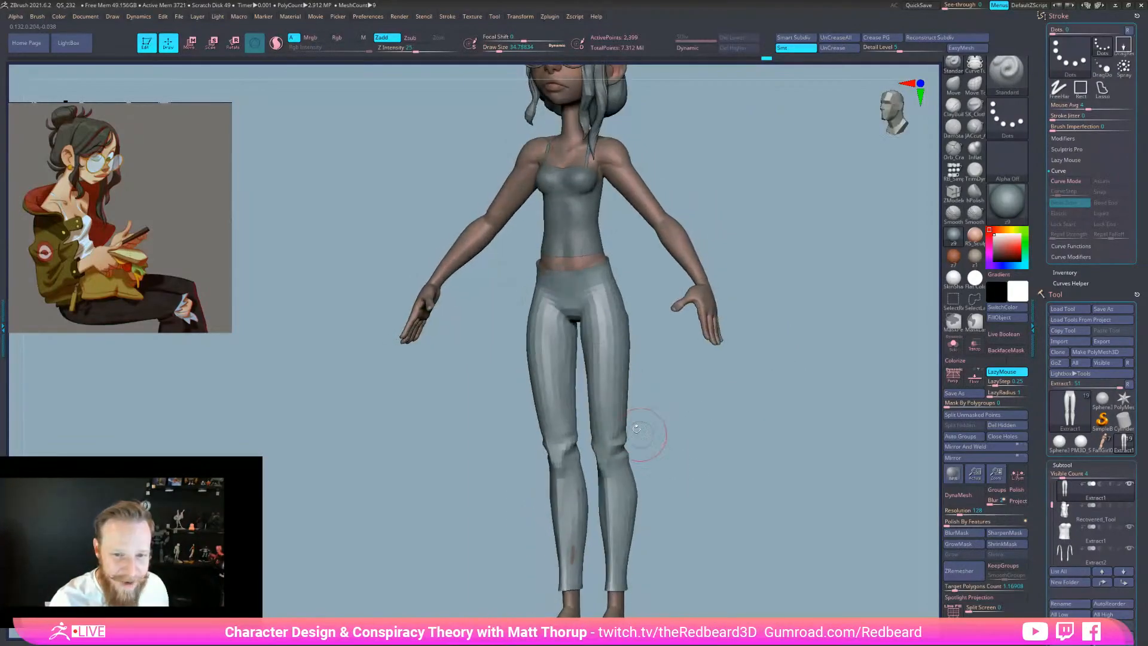
{"action": "key", "text": "s"}
{"action": "left_click_drag", "start_coordinate": [712, 359], "coordinate": [648, 347]}
{"action": "key", "text": "s"}
{"action": "left_click_drag", "start_coordinate": [605, 296], "coordinate": [601, 290]}
{"action": "key", "text": "s"}
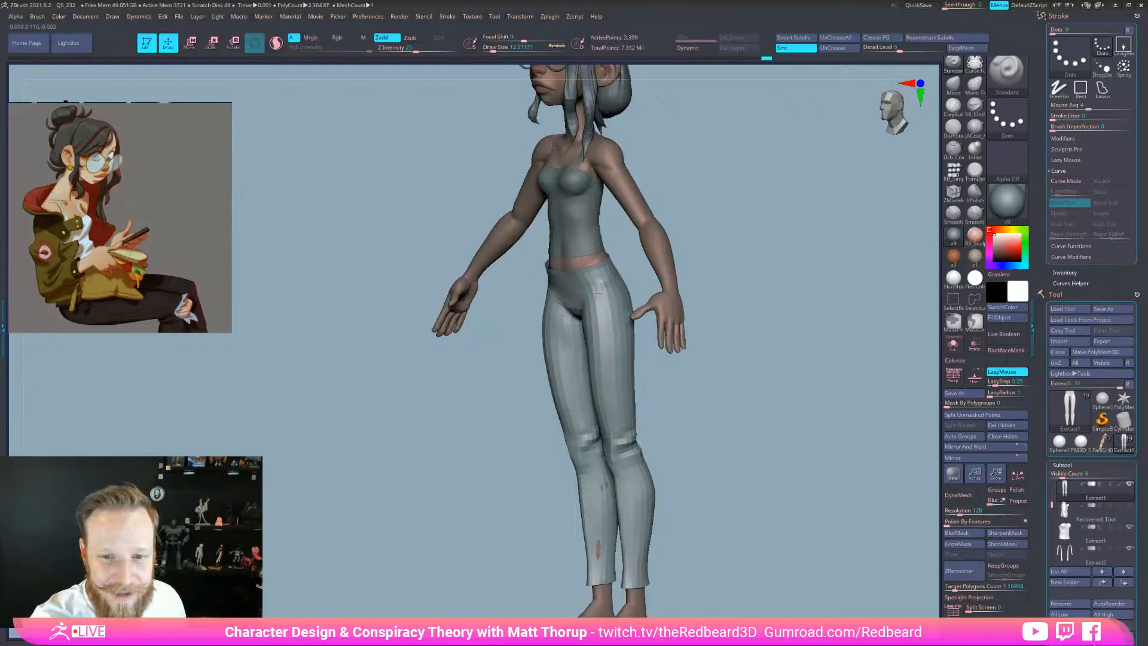
{"action": "left_click_drag", "start_coordinate": [687, 405], "coordinate": [730, 389], "text": "shift"}
{"action": "key", "text": "s"}
{"action": "left_click_drag", "start_coordinate": [576, 303], "coordinate": [589, 299]}
Touch up the hips and waistband from back, side and rear three-quarter views
{"action": "mouse_move", "coordinate": [725, 295]}
{"action": "left_mouse_down"}
{"action": "mouse_move", "coordinate": [723, 316]}
{"action": "mouse_move", "coordinate": [720, 297]}
{"action": "left_mouse_up"}
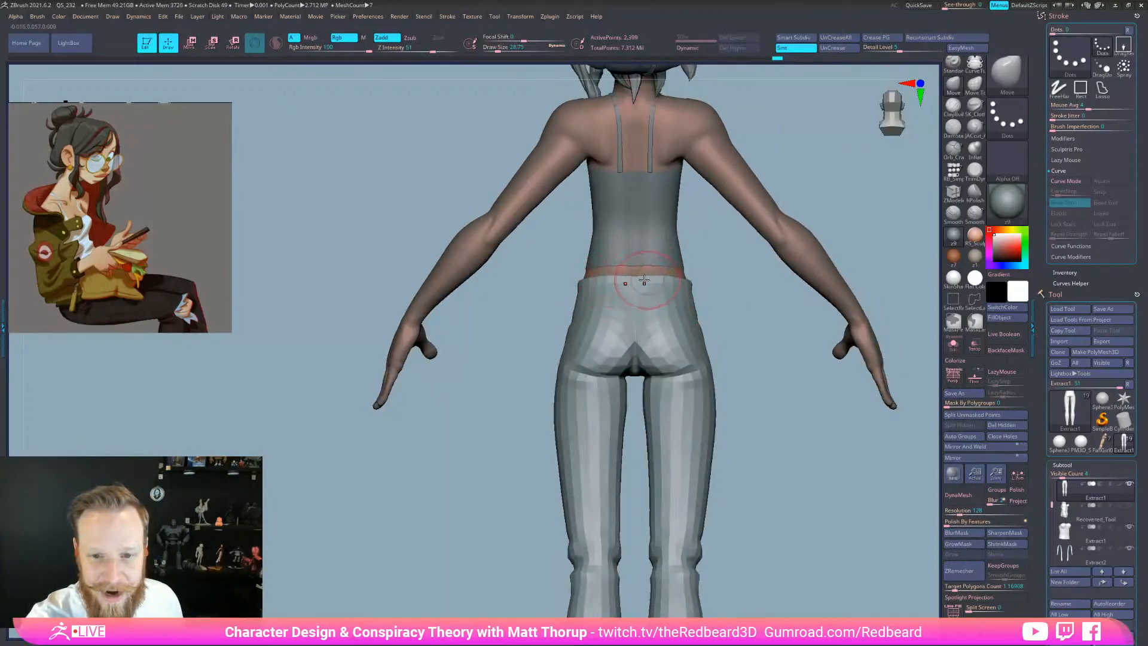
{"action": "left_click_drag", "start_coordinate": [730, 287], "coordinate": [682, 320], "text": "shift"}
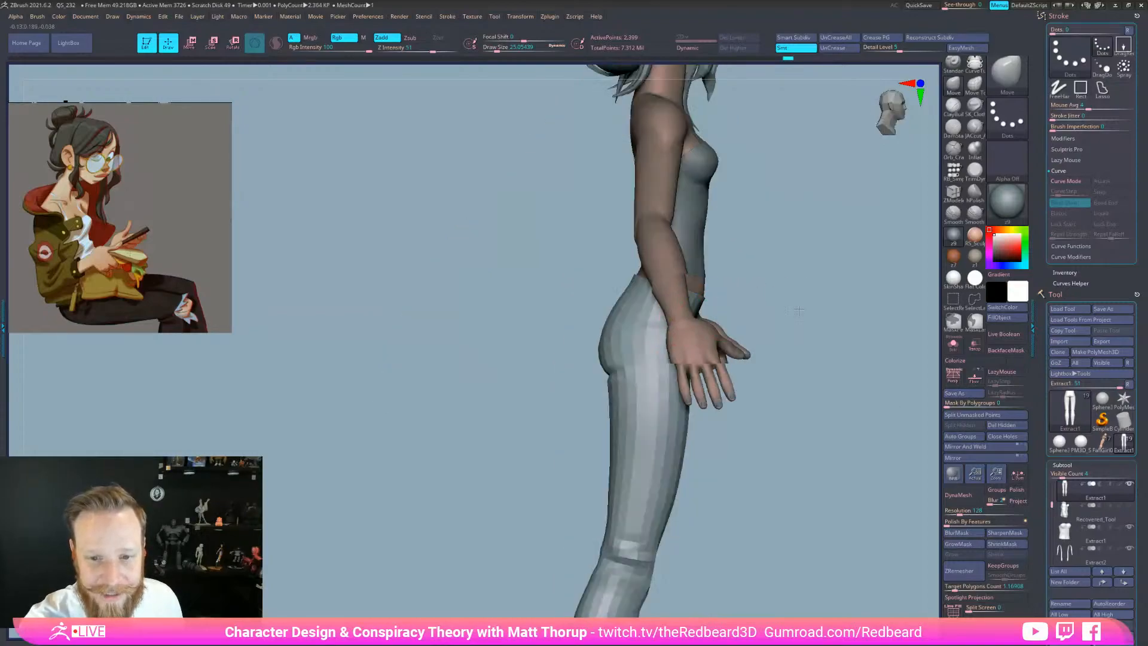
{"action": "left_click_drag", "start_coordinate": [798, 311], "coordinate": [777, 311]}
{"action": "key", "text": "s"}
{"action": "mouse_move", "coordinate": [616, 299]}
{"action": "left_mouse_down"}
{"action": "mouse_move", "coordinate": [532, 311]}
{"action": "mouse_move", "coordinate": [598, 300]}
{"action": "left_mouse_up"}
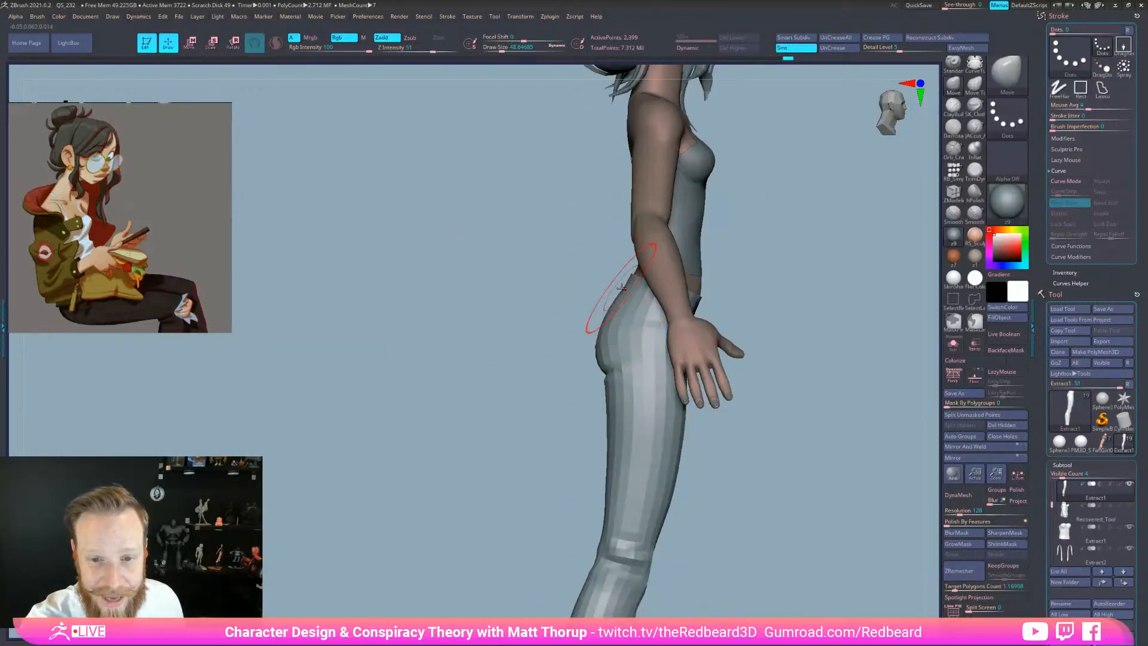
{"action": "left_click_drag", "start_coordinate": [730, 472], "coordinate": [709, 564], "text": "shift"}
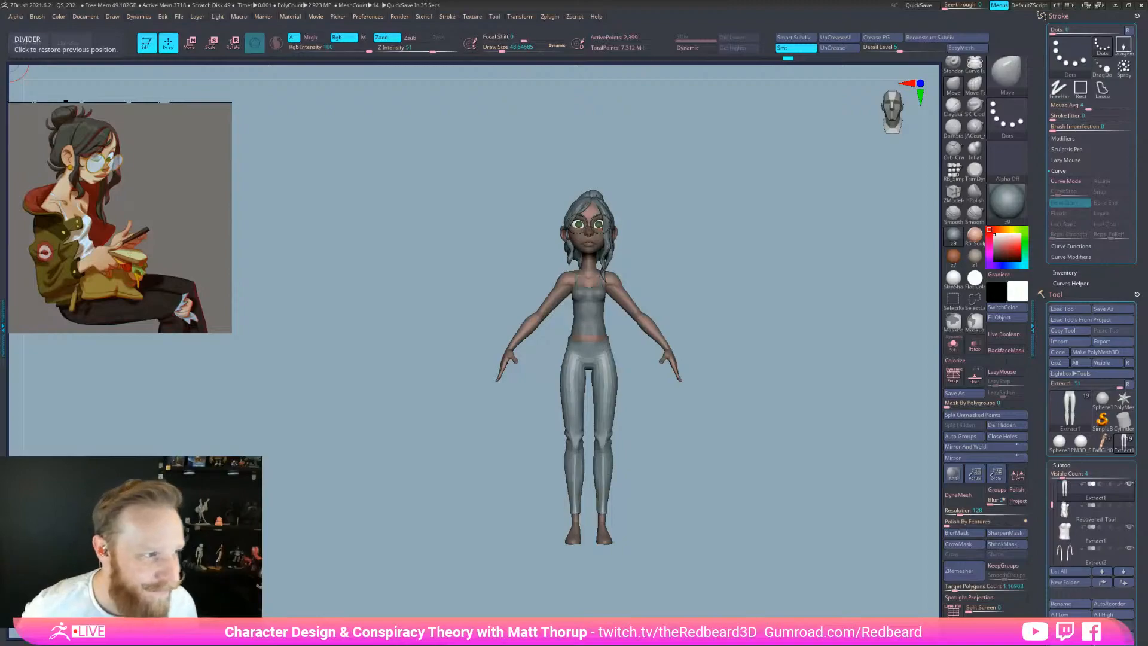
{"action": "mouse_move", "coordinate": [723, 543]}
{"action": "left_mouse_down"}
{"action": "mouse_move", "coordinate": [728, 553]}
{"action": "mouse_move", "coordinate": [779, 549]}
{"action": "left_mouse_up"}
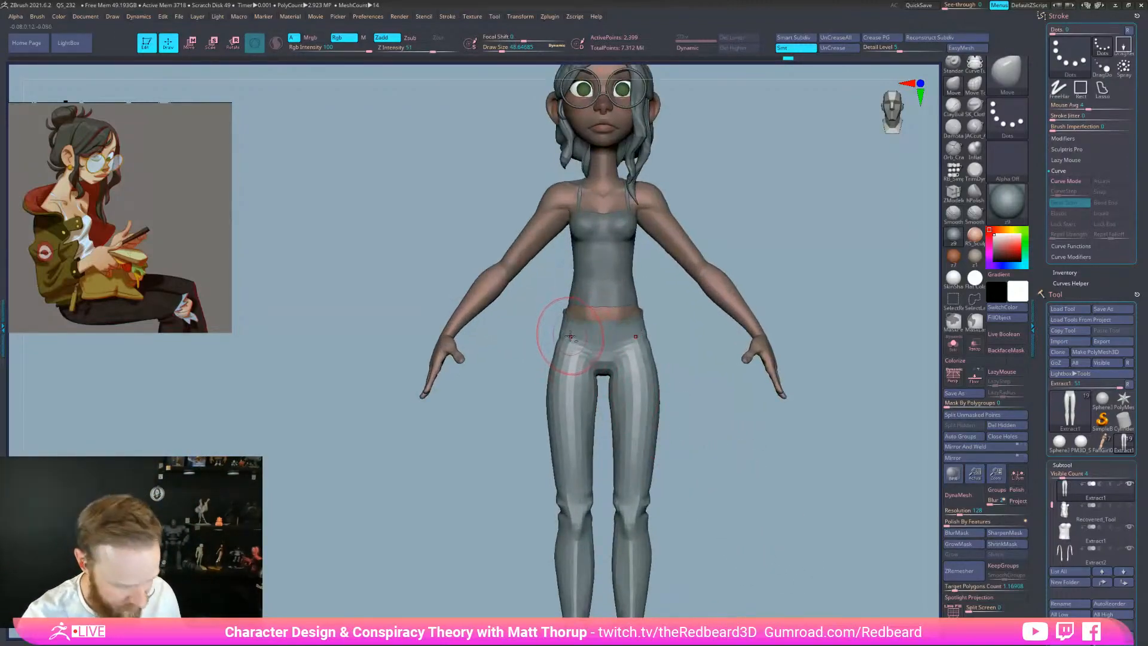
{"action": "key", "text": "s"}
{"action": "left_click_drag", "start_coordinate": [563, 320], "coordinate": [561, 320]}
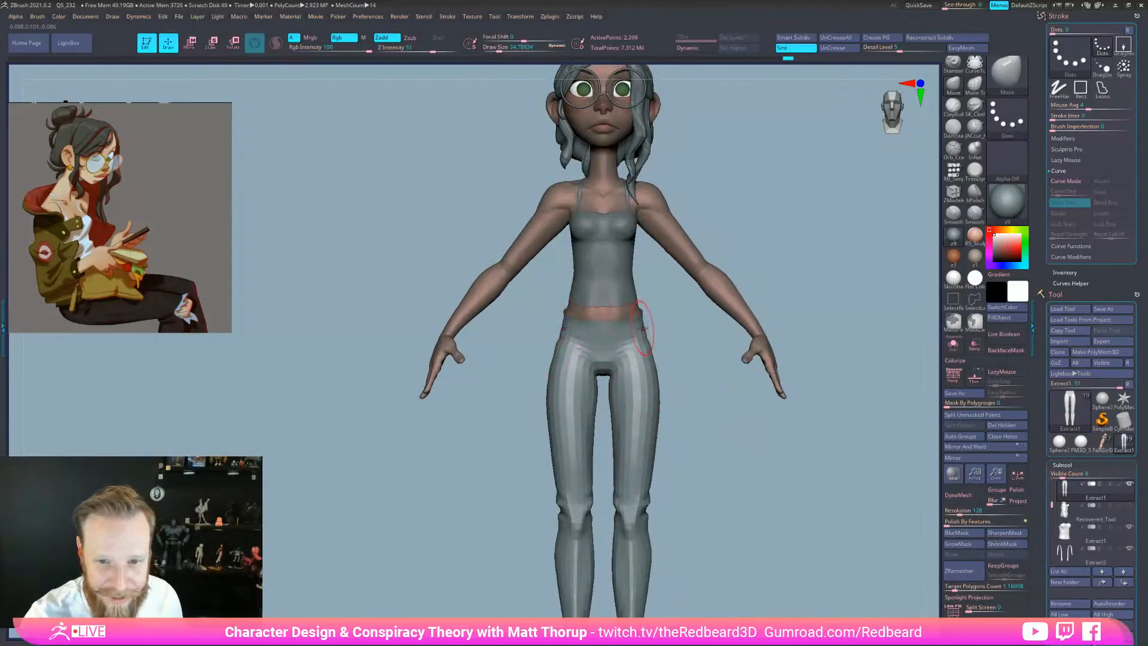
{"action": "left_click_drag", "start_coordinate": [677, 318], "coordinate": [577, 319], "text": "shift"}
{"action": "mouse_move", "coordinate": [741, 321]}
{"action": "left_mouse_down"}
{"action": "mouse_move", "coordinate": [647, 323]}
{"action": "mouse_move", "coordinate": [681, 315]}
{"action": "mouse_move", "coordinate": [656, 303]}
{"action": "mouse_move", "coordinate": [697, 302]}
{"action": "mouse_move", "coordinate": [750, 323]}
{"action": "mouse_move", "coordinate": [719, 397]}
{"action": "left_mouse_up"}
{"action": "key", "text": "s"}
{"action": "left_click_drag", "start_coordinate": [746, 472], "coordinate": [747, 538], "text": "alt"}
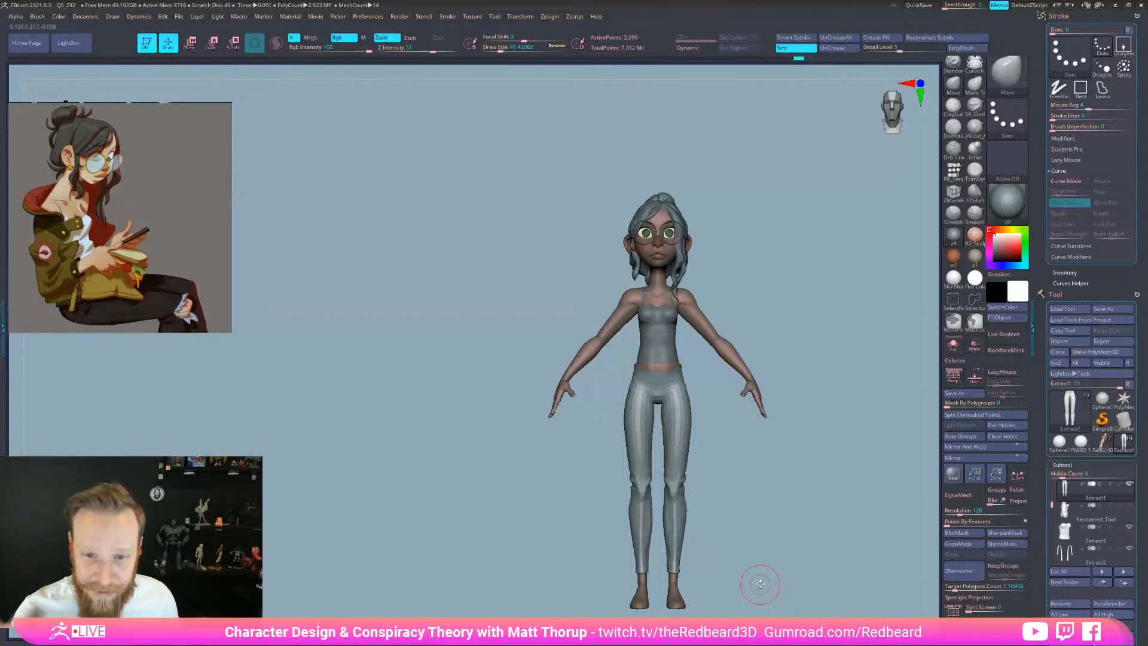
{"action": "left_click_drag", "start_coordinate": [773, 495], "coordinate": [791, 370], "text": "shift"}
{"action": "left_click_drag", "start_coordinate": [797, 441], "coordinate": [741, 433], "text": "shift"}
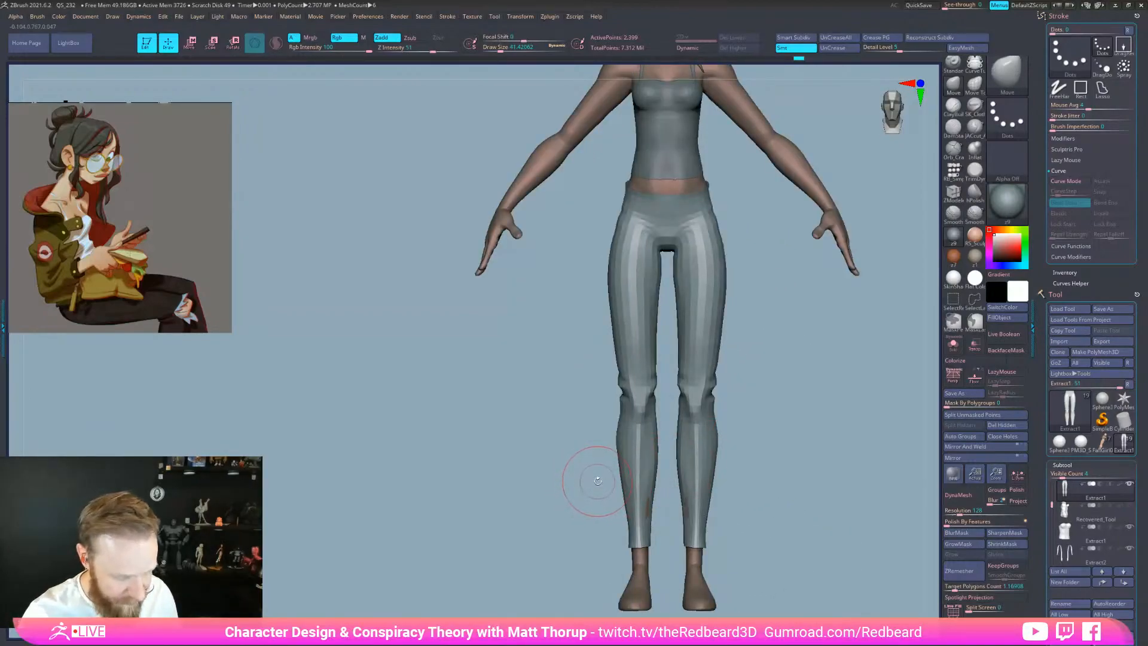
Frame the knees from the front and show the wireframe on the leggings
{"action": "left_click_drag", "start_coordinate": [546, 474], "coordinate": [681, 457]}
{"action": "left_click_drag", "start_coordinate": [1005, 240], "coordinate": [990, 231]}
{"action": "left_click_drag", "start_coordinate": [795, 435], "coordinate": [853, 439]}
{"action": "left_click_drag", "start_coordinate": [789, 461], "coordinate": [706, 460], "text": "alt"}
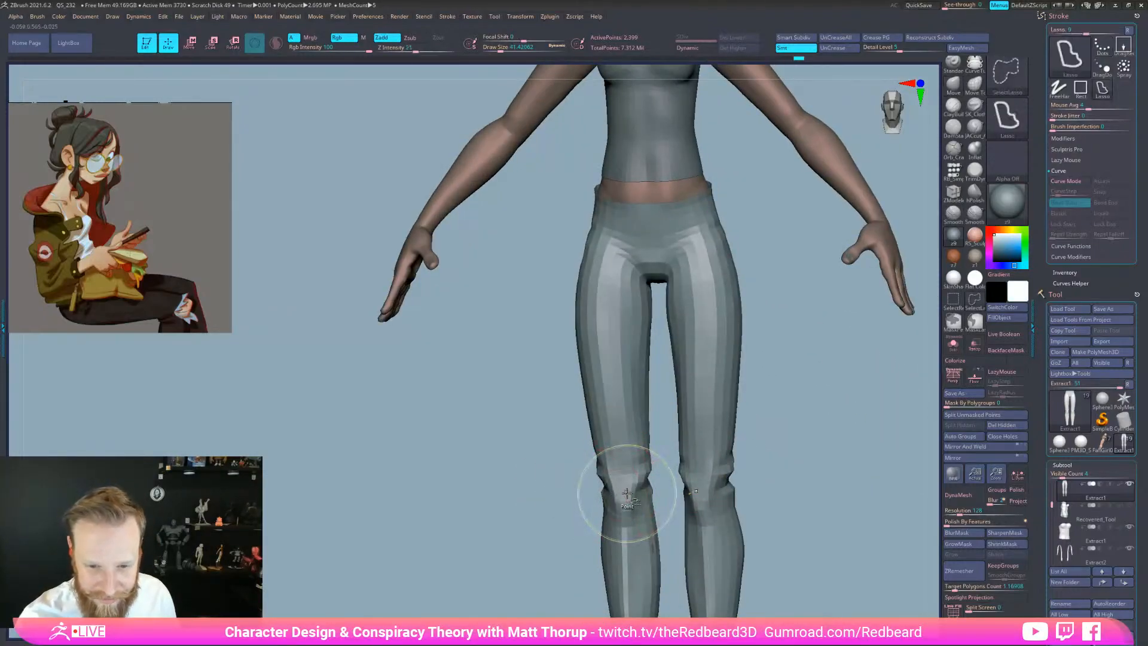
{"action": "key", "text": "shift+f"}
{"action": "key", "text": "shift+f"}
{"action": "mouse_move", "coordinate": [554, 542]}
{"action": "left_mouse_down"}
{"action": "mouse_move", "coordinate": [720, 482]}
{"action": "mouse_move", "coordinate": [693, 527]}
{"action": "mouse_move", "coordinate": [705, 529]}
{"action": "left_mouse_up"}
Use Ctrl+Shift lasso selection to isolate the right knee piece of the leggings
{"action": "key", "text": "ctrl+shift"}
{"action": "mouse_move", "coordinate": [861, 532]}
{"action": "left_mouse_down"}
{"action": "mouse_move", "coordinate": [810, 544]}
{"action": "mouse_move", "coordinate": [842, 530]}
{"action": "left_mouse_up"}
{"action": "mouse_move", "coordinate": [800, 445]}
{"action": "left_mouse_down", "text": "ctrl+shift"}
{"action": "mouse_move", "coordinate": [764, 420]}
{"action": "mouse_move", "coordinate": [695, 510]}
{"action": "left_mouse_up", "text": "ctrl+shift"}
{"action": "key", "text": "ctrl+z"}
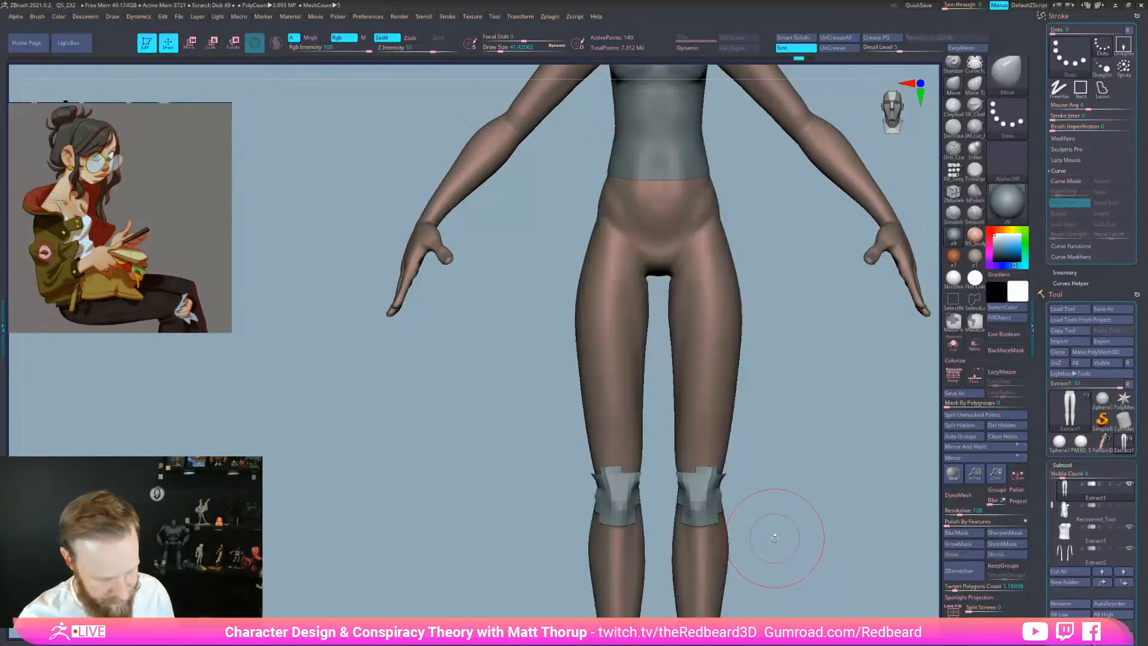
{"action": "mouse_move", "coordinate": [769, 470]}
{"action": "left_mouse_down", "text": "ctrl+shift"}
{"action": "mouse_move", "coordinate": [667, 467]}
{"action": "mouse_move", "coordinate": [781, 556]}
{"action": "left_mouse_up", "text": "ctrl+shift"}
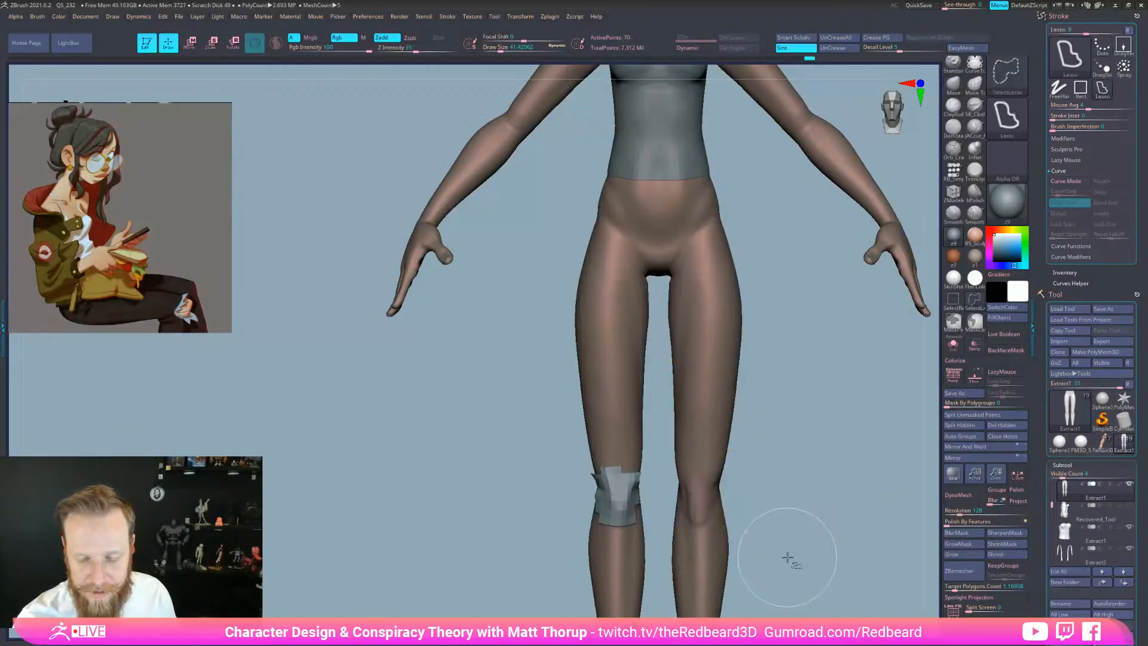
{"action": "left_click_drag", "start_coordinate": [567, 535], "coordinate": [598, 550], "text": "ctrl+shift"}
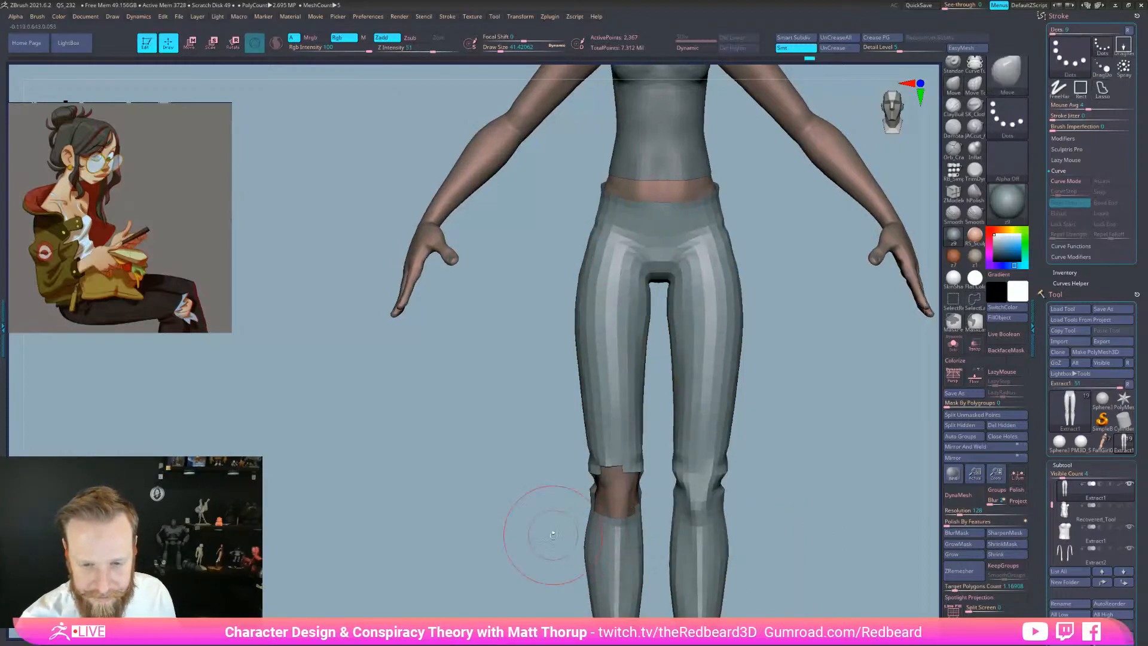
{"action": "left_click", "coordinate": [802, 534], "text": "ctrl+shift"}
Trim faces off the knee patch for a ragged edge and compare it with the holed leggings
{"action": "mouse_move", "coordinate": [802, 534]}
{"action": "left_mouse_down"}
{"action": "mouse_move", "coordinate": [679, 527]}
{"action": "mouse_move", "coordinate": [487, 556]}
{"action": "left_mouse_up"}
{"action": "left_click_drag", "start_coordinate": [559, 537], "coordinate": [561, 496], "text": "ctrl+alt+shift"}
{"action": "left_click_drag", "start_coordinate": [790, 557], "coordinate": [646, 534]}
{"action": "mouse_move", "coordinate": [586, 482]}
{"action": "left_mouse_down", "text": "ctrl+alt+shift"}
{"action": "mouse_move", "coordinate": [609, 454]}
{"action": "mouse_move", "coordinate": [598, 457]}
{"action": "left_mouse_up", "text": "ctrl+alt+shift"}
{"action": "mouse_move", "coordinate": [763, 503]}
{"action": "left_mouse_down"}
{"action": "mouse_move", "coordinate": [815, 522]}
{"action": "mouse_move", "coordinate": [834, 545]}
{"action": "mouse_move", "coordinate": [849, 571]}
{"action": "mouse_move", "coordinate": [781, 562]}
{"action": "mouse_move", "coordinate": [812, 567]}
{"action": "mouse_move", "coordinate": [831, 589]}
{"action": "left_mouse_up"}
{"action": "mouse_move", "coordinate": [653, 444]}
{"action": "left_mouse_down", "text": "ctrl+alt+shift"}
{"action": "mouse_move", "coordinate": [622, 441]}
{"action": "mouse_move", "coordinate": [666, 473]}
{"action": "left_mouse_up", "text": "ctrl+alt+shift"}
{"action": "mouse_move", "coordinate": [852, 491]}
{"action": "left_mouse_down"}
{"action": "mouse_move", "coordinate": [859, 484]}
{"action": "mouse_move", "coordinate": [852, 504]}
{"action": "mouse_move", "coordinate": [773, 513]}
{"action": "mouse_move", "coordinate": [820, 538]}
{"action": "mouse_move", "coordinate": [791, 551]}
{"action": "mouse_move", "coordinate": [826, 585]}
{"action": "mouse_move", "coordinate": [815, 582]}
{"action": "left_mouse_up"}
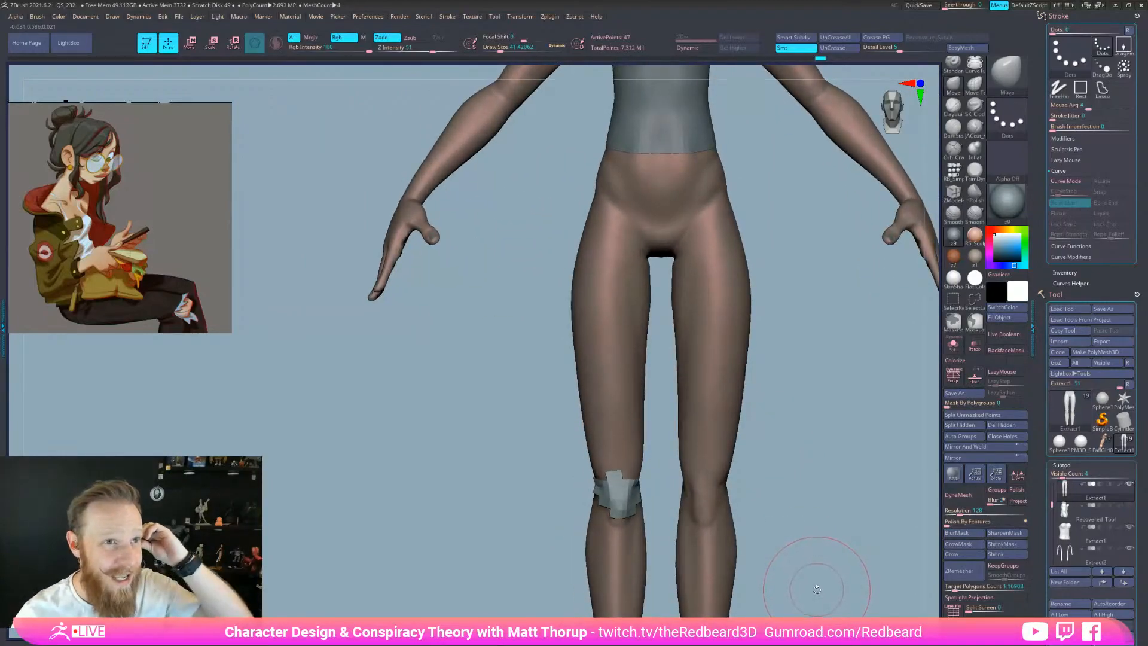
{"action": "mouse_move", "coordinate": [824, 582]}
{"action": "left_mouse_down"}
{"action": "mouse_move", "coordinate": [860, 571]}
{"action": "mouse_move", "coordinate": [808, 592]}
{"action": "mouse_move", "coordinate": [822, 584]}
{"action": "left_mouse_up"}
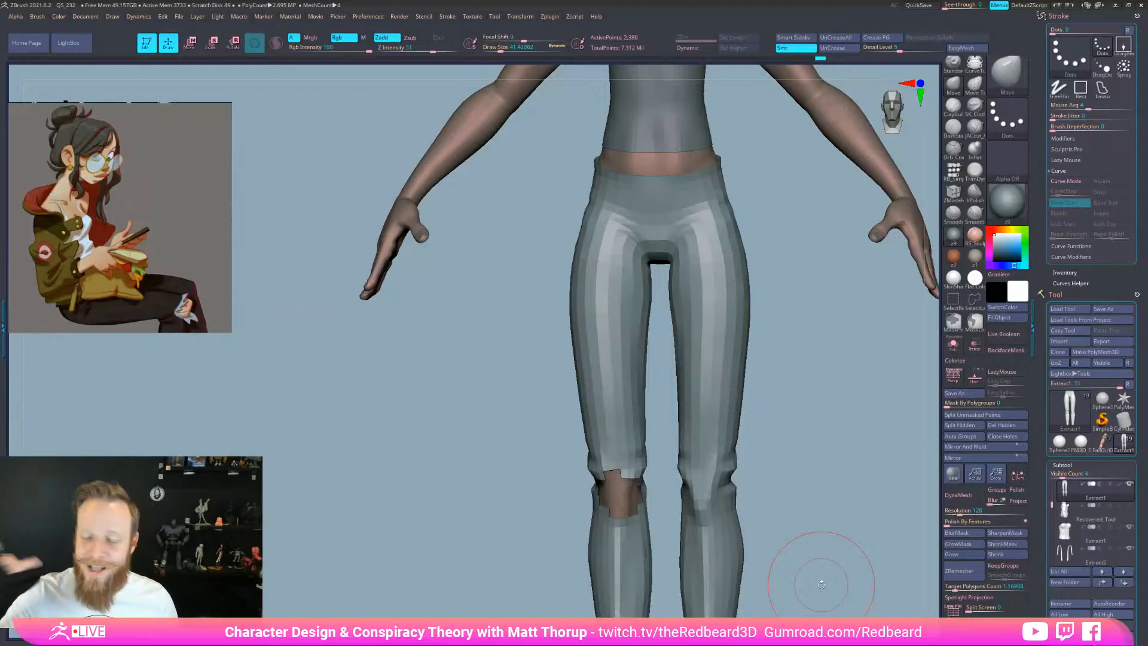
{"action": "left_click_drag", "start_coordinate": [823, 487], "coordinate": [740, 425]}
{"action": "left_click_drag", "start_coordinate": [705, 378], "coordinate": [871, 441]}
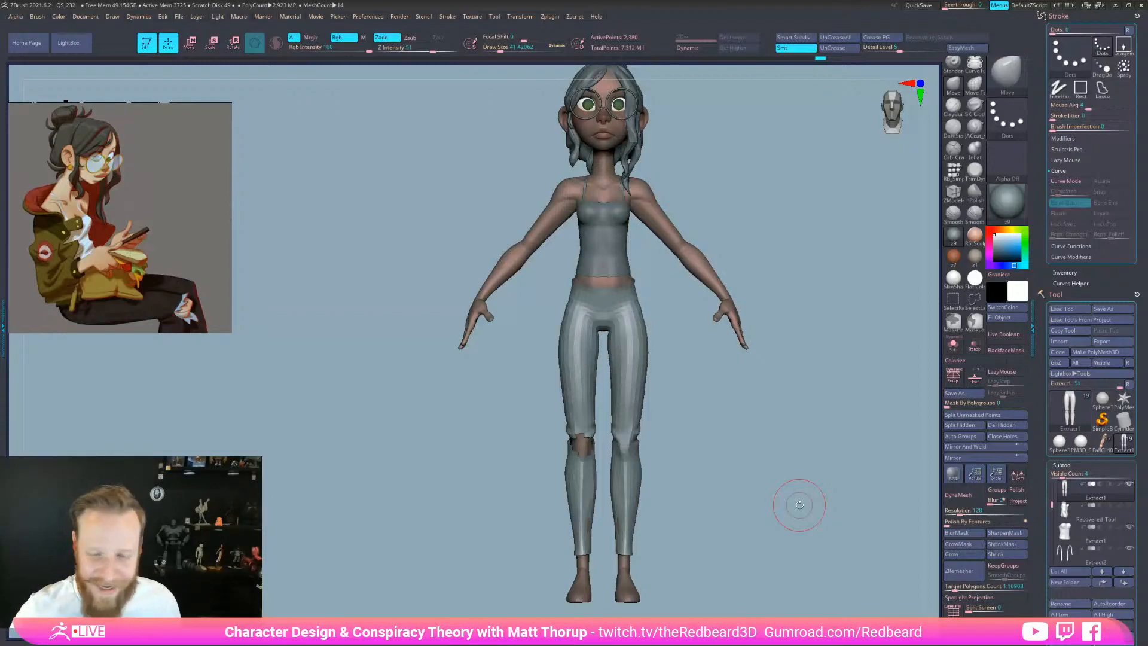
Delete the hidden knee patch with Del Hidden and check the leggings from side and front
{"action": "left_click", "coordinate": [1008, 425]}
{"action": "left_click_drag", "start_coordinate": [802, 526], "coordinate": [845, 574]}
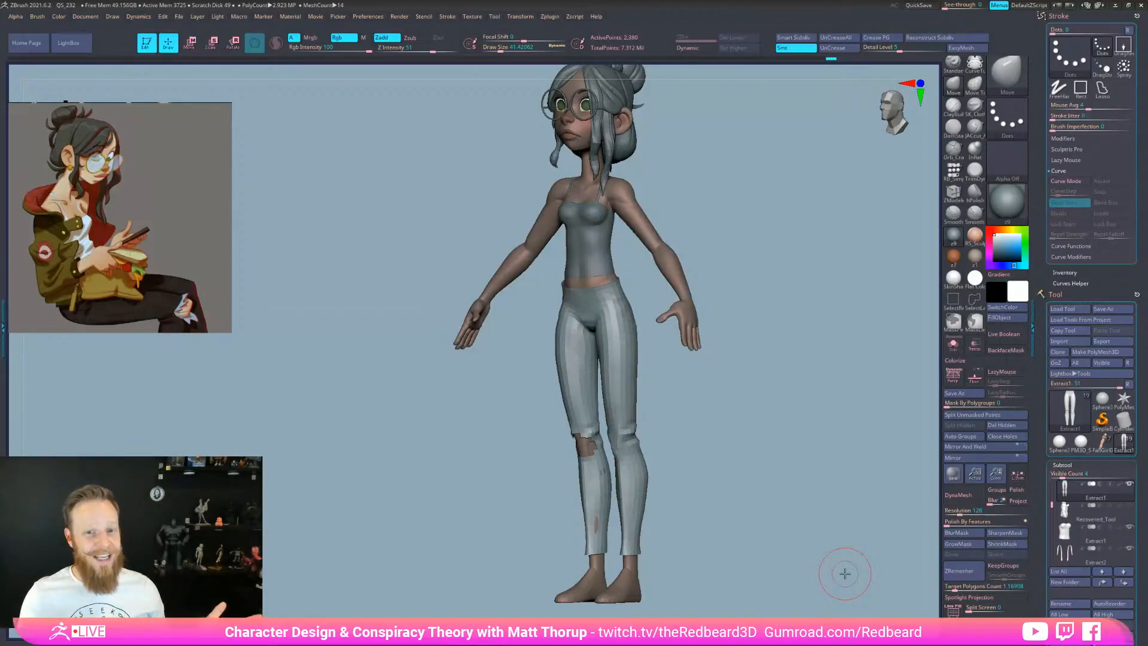
{"action": "left_click_drag", "start_coordinate": [845, 573], "coordinate": [787, 403], "text": "shift"}
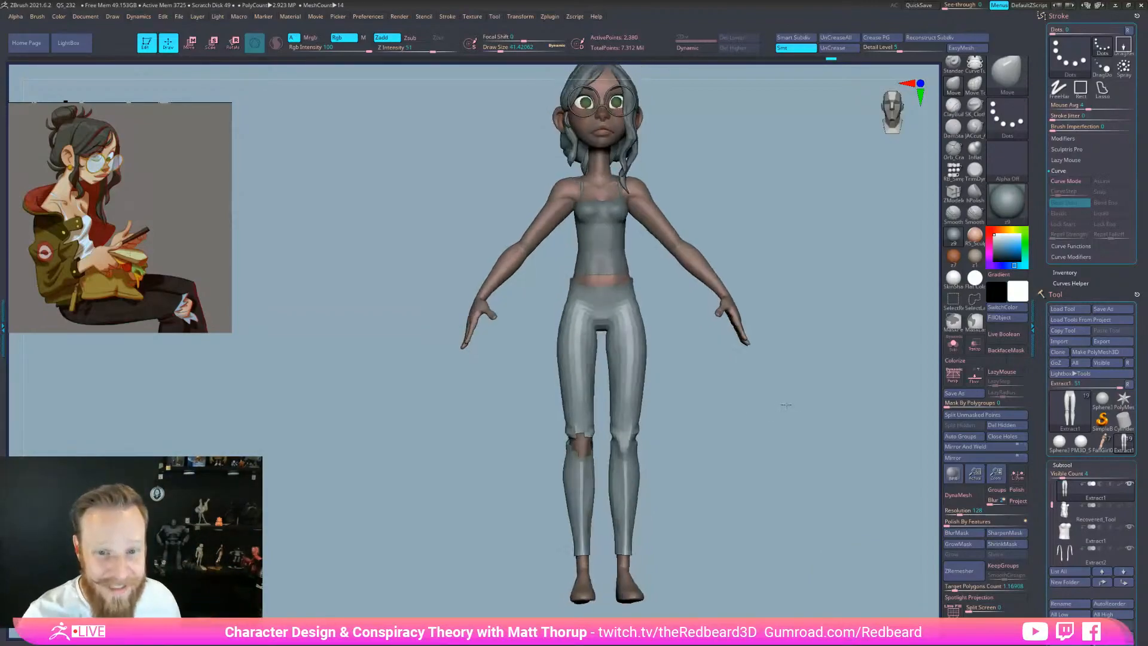
Select the Extract1 tank top subtool and zoom in on the torso and waist
{"action": "left_click", "coordinate": [623, 246], "text": "alt"}
{"action": "left_click_drag", "start_coordinate": [750, 235], "coordinate": [729, 352], "text": "alt"}
{"action": "left_click_drag", "start_coordinate": [730, 352], "coordinate": [778, 466]}
{"action": "left_click_drag", "start_coordinate": [800, 265], "coordinate": [725, 433], "text": "alt"}
{"action": "left_click_drag", "start_coordinate": [705, 392], "coordinate": [760, 388], "text": "alt"}
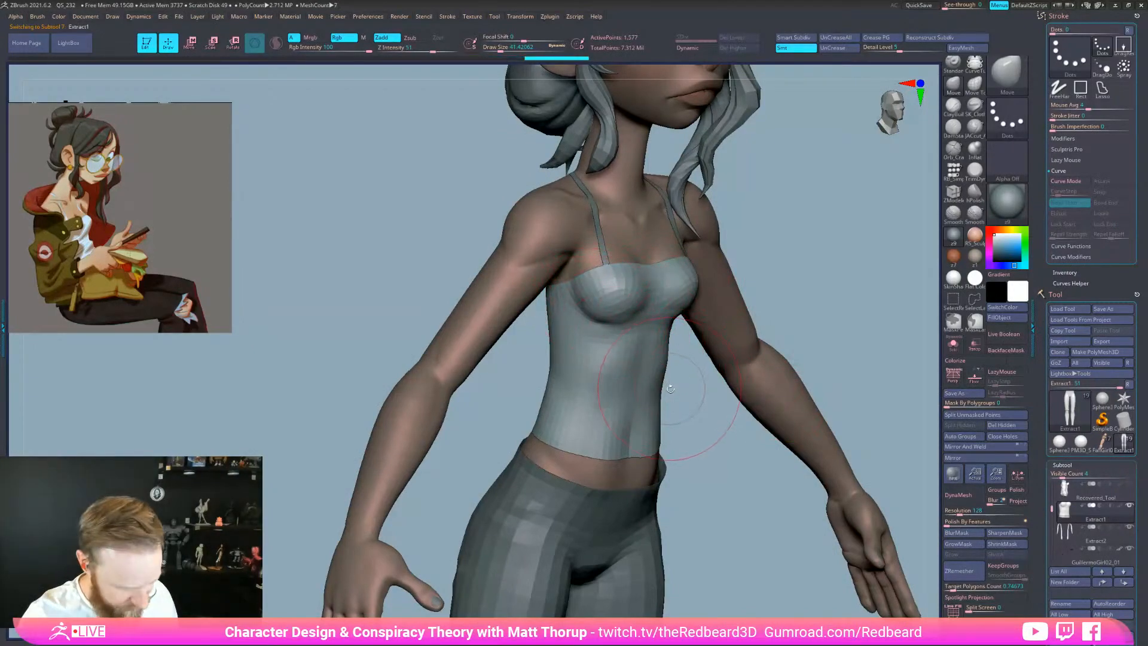
Pick the Standard brush, shrink it to about 18.5 and carve a fold under the bust
{"action": "key", "text": "b"}
{"action": "key", "text": "s"}
{"action": "key", "text": "t"}
{"action": "key", "text": "s"}
{"action": "left_click_drag", "start_coordinate": [652, 318], "coordinate": [646, 318]}
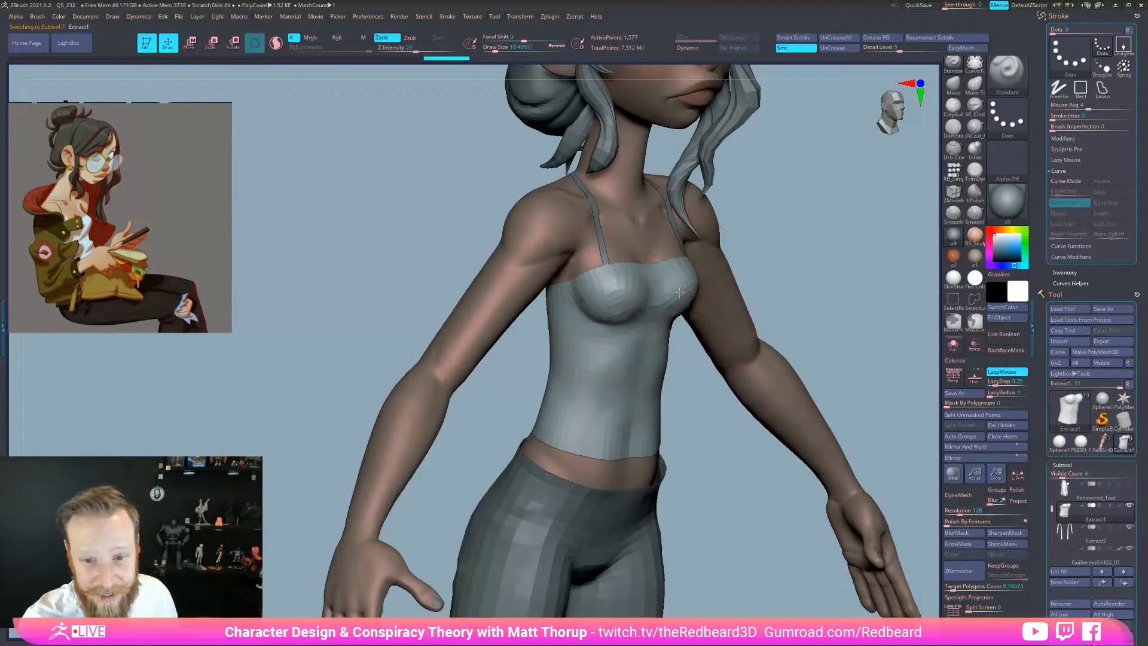
{"action": "key", "text": "ctrl+z"}
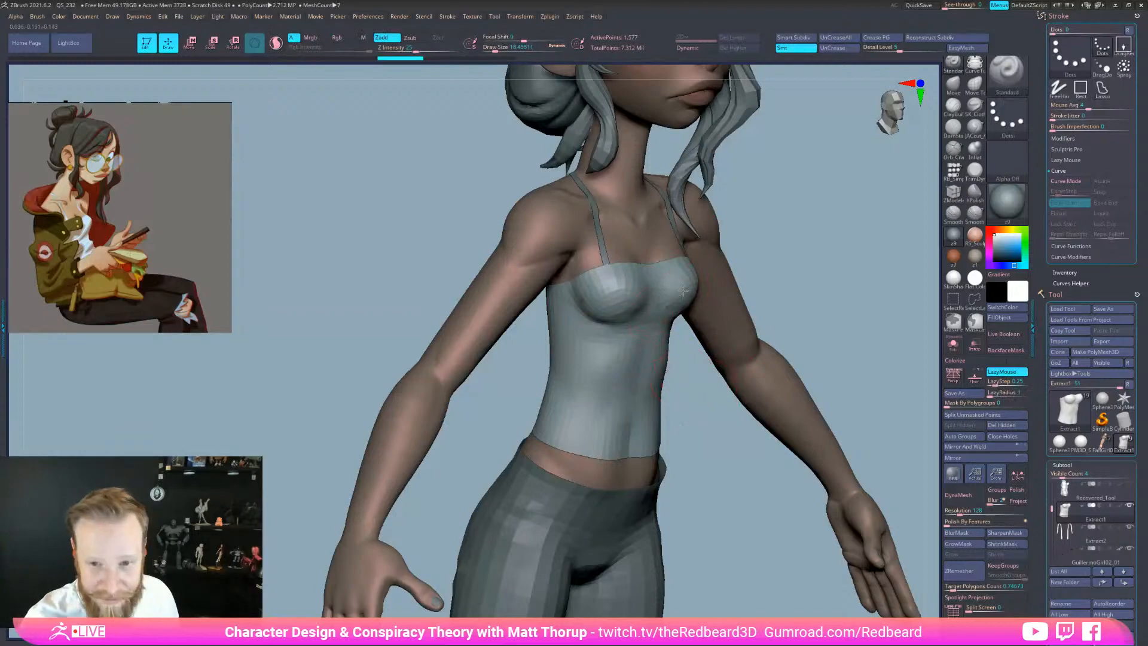
{"action": "mouse_move", "coordinate": [686, 292]}
{"action": "left_mouse_down"}
{"action": "mouse_move", "coordinate": [665, 321]}
{"action": "mouse_move", "coordinate": [580, 333]}
{"action": "mouse_move", "coordinate": [628, 331]}
{"action": "left_mouse_up"}
At brush size about 14.2, push the top in under the bust and carve waist folds
{"action": "key", "text": "s"}
{"action": "left_click_drag", "start_coordinate": [686, 372], "coordinate": [610, 373]}
{"action": "mouse_move", "coordinate": [674, 346]}
{"action": "left_mouse_down"}
{"action": "mouse_move", "coordinate": [607, 390]}
{"action": "mouse_move", "coordinate": [653, 394]}
{"action": "mouse_move", "coordinate": [619, 406]}
{"action": "left_mouse_up"}
{"action": "mouse_move", "coordinate": [765, 403]}
{"action": "left_mouse_down"}
{"action": "mouse_move", "coordinate": [665, 394]}
{"action": "mouse_move", "coordinate": [694, 380]}
{"action": "mouse_move", "coordinate": [661, 392]}
{"action": "mouse_move", "coordinate": [805, 379]}
{"action": "left_mouse_up"}
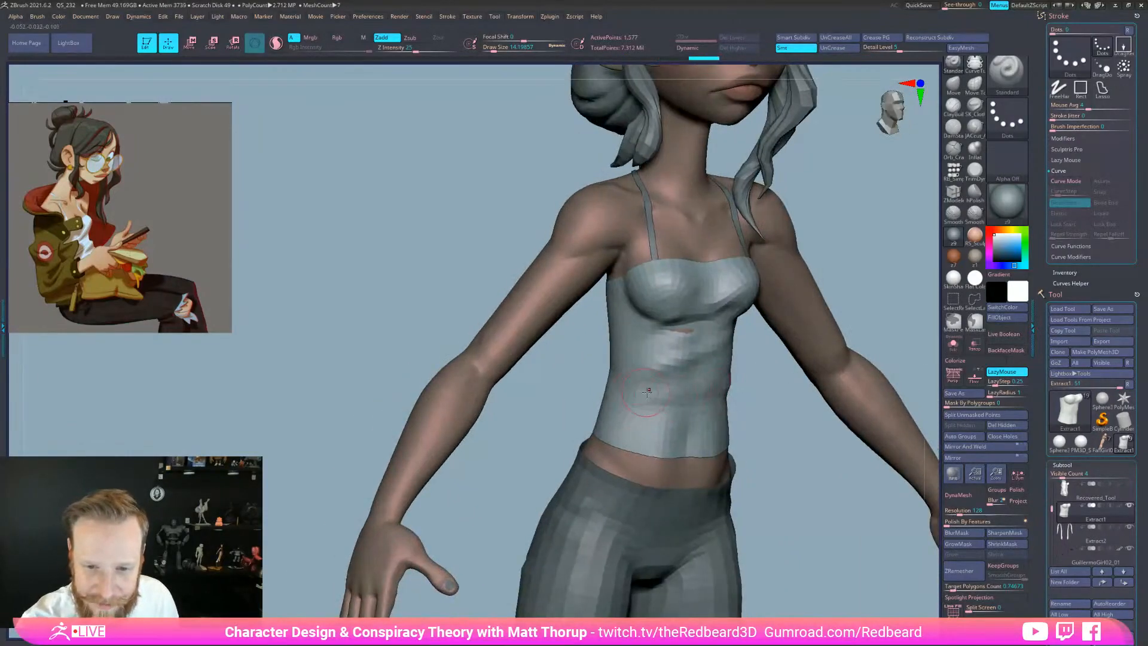
{"action": "left_click_drag", "start_coordinate": [655, 394], "coordinate": [626, 401]}
{"action": "left_click_drag", "start_coordinate": [756, 397], "coordinate": [840, 392]}
Carve folds along the back and left waist and a skin-exposing tear on the lower back
{"action": "left_click_drag", "start_coordinate": [628, 435], "coordinate": [598, 415]}
{"action": "left_click_drag", "start_coordinate": [777, 394], "coordinate": [786, 427]}
{"action": "left_click_drag", "start_coordinate": [580, 386], "coordinate": [574, 385]}
{"action": "mouse_move", "coordinate": [631, 461]}
{"action": "left_mouse_down", "text": "shift"}
{"action": "mouse_move", "coordinate": [664, 469]}
{"action": "mouse_move", "coordinate": [649, 422]}
{"action": "mouse_move", "coordinate": [648, 467]}
{"action": "mouse_move", "coordinate": [550, 381]}
{"action": "left_mouse_up", "text": "shift"}
{"action": "left_click_drag", "start_coordinate": [631, 382], "coordinate": [622, 384]}
{"action": "left_click_drag", "start_coordinate": [604, 386], "coordinate": [574, 388]}
{"action": "left_click_drag", "start_coordinate": [643, 381], "coordinate": [708, 400]}
{"action": "left_click_drag", "start_coordinate": [467, 362], "coordinate": [487, 366]}
{"action": "mouse_move", "coordinate": [498, 357]}
{"action": "left_mouse_down"}
{"action": "mouse_move", "coordinate": [522, 363]}
{"action": "mouse_move", "coordinate": [519, 378]}
{"action": "left_mouse_up"}
{"action": "left_click_drag", "start_coordinate": [633, 403], "coordinate": [610, 399]}
Refine the top near the armpit with a few short strokes
{"action": "left_click_drag", "start_coordinate": [412, 385], "coordinate": [513, 376]}
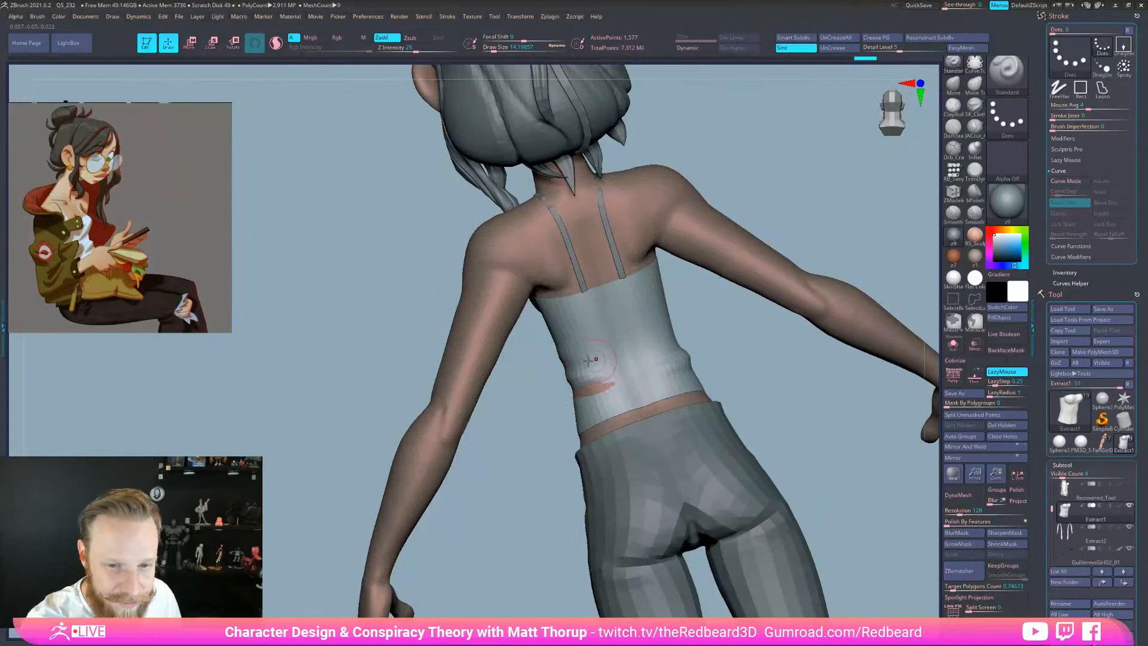
{"action": "mouse_move", "coordinate": [526, 415]}
{"action": "left_mouse_down"}
{"action": "mouse_move", "coordinate": [820, 438]}
{"action": "mouse_move", "coordinate": [823, 514]}
{"action": "mouse_move", "coordinate": [756, 557]}
{"action": "mouse_move", "coordinate": [809, 562]}
{"action": "mouse_move", "coordinate": [785, 572]}
{"action": "mouse_move", "coordinate": [837, 556]}
{"action": "left_mouse_up"}
{"action": "mouse_move", "coordinate": [624, 345]}
{"action": "left_mouse_down"}
{"action": "mouse_move", "coordinate": [687, 333]}
{"action": "mouse_move", "coordinate": [640, 329]}
{"action": "left_mouse_up"}
{"action": "key", "text": "s"}
{"action": "left_click_drag", "start_coordinate": [466, 309], "coordinate": [465, 306]}
{"action": "left_click_drag", "start_coordinate": [571, 286], "coordinate": [683, 288]}
{"action": "left_click_drag", "start_coordinate": [468, 307], "coordinate": [473, 304]}
{"action": "mouse_move", "coordinate": [568, 304]}
{"action": "left_mouse_down"}
{"action": "mouse_move", "coordinate": [674, 304]}
{"action": "mouse_move", "coordinate": [600, 280]}
{"action": "mouse_move", "coordinate": [608, 277]}
{"action": "left_mouse_up"}
{"action": "left_click_drag", "start_coordinate": [475, 305], "coordinate": [470, 310]}
Wear a small hole through the back of the top and shrink the torn patch
{"action": "left_click_drag", "start_coordinate": [514, 341], "coordinate": [575, 335]}
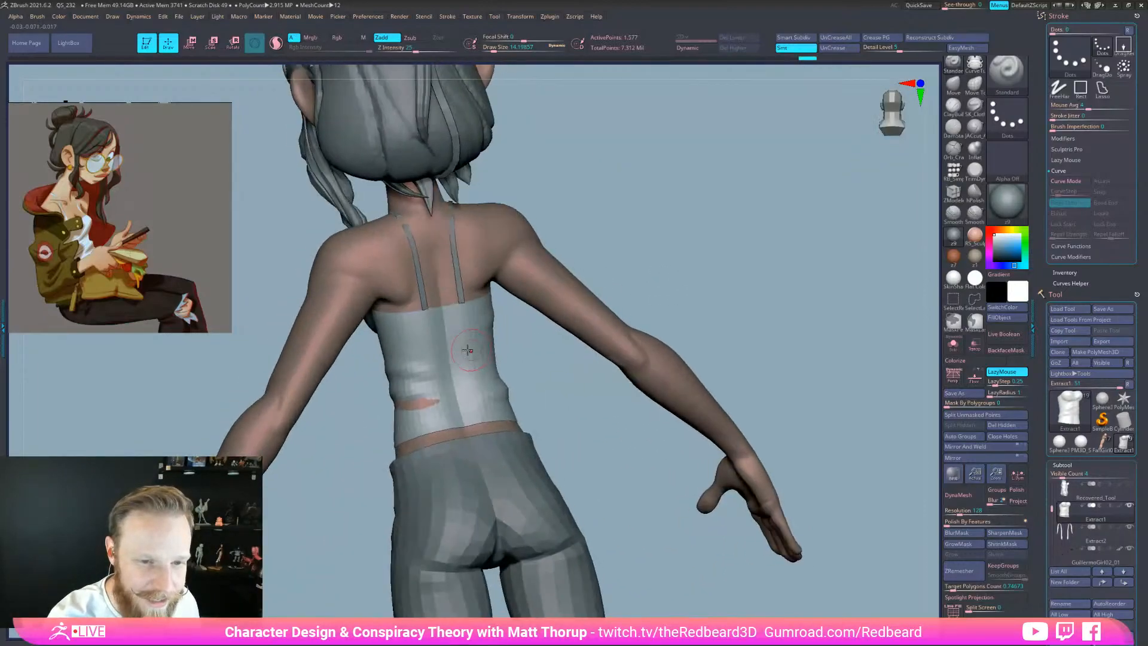
{"action": "left_click_drag", "start_coordinate": [428, 332], "coordinate": [415, 340]}
{"action": "left_click_drag", "start_coordinate": [549, 355], "coordinate": [517, 359]}
{"action": "mouse_move", "coordinate": [422, 330]}
{"action": "left_mouse_down"}
{"action": "mouse_move", "coordinate": [475, 326]}
{"action": "mouse_move", "coordinate": [464, 330]}
{"action": "left_mouse_up"}
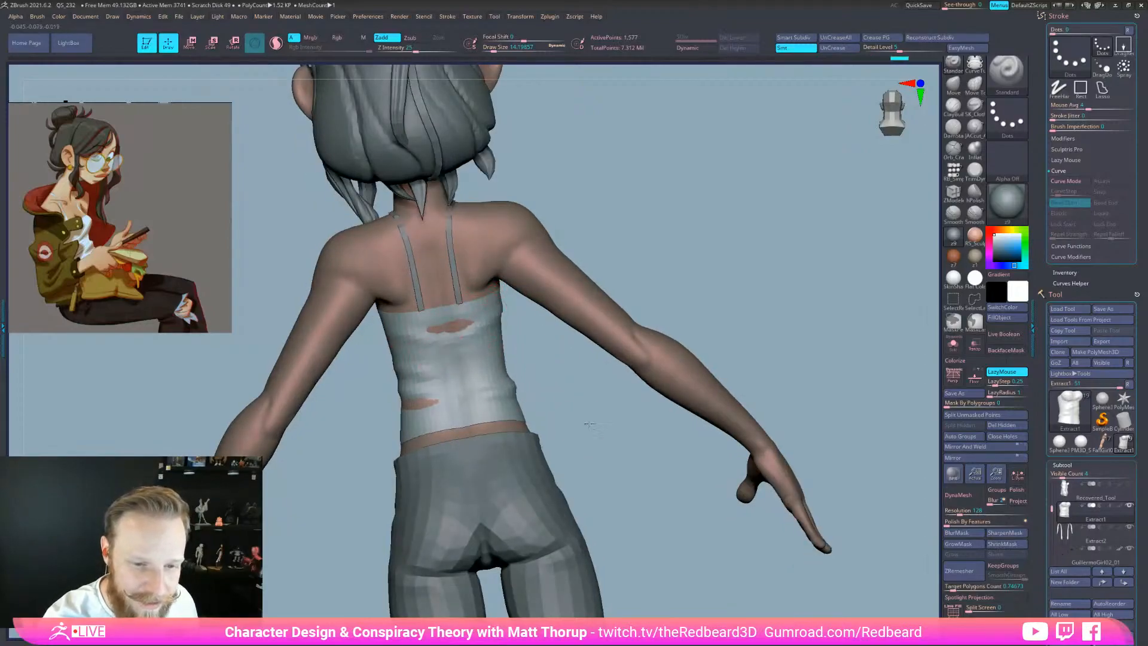
{"action": "left_click_drag", "start_coordinate": [584, 423], "coordinate": [625, 421]}
{"action": "left_click_drag", "start_coordinate": [426, 409], "coordinate": [417, 419]}
{"action": "left_click_drag", "start_coordinate": [360, 452], "coordinate": [602, 427]}
Reshape chest and lower-front folds and wear small holes through the lower front
{"action": "left_click_drag", "start_coordinate": [517, 322], "coordinate": [541, 299]}
{"action": "mouse_move", "coordinate": [543, 409]}
{"action": "left_mouse_down"}
{"action": "mouse_move", "coordinate": [530, 428]}
{"action": "mouse_move", "coordinate": [513, 427]}
{"action": "left_mouse_up"}
{"action": "mouse_move", "coordinate": [531, 426]}
{"action": "left_mouse_down", "text": "alt"}
{"action": "mouse_move", "coordinate": [624, 396]}
{"action": "mouse_move", "coordinate": [498, 424]}
{"action": "left_mouse_up", "text": "alt"}
{"action": "mouse_move", "coordinate": [607, 435]}
{"action": "left_mouse_down"}
{"action": "mouse_move", "coordinate": [538, 437]}
{"action": "mouse_move", "coordinate": [537, 426]}
{"action": "mouse_move", "coordinate": [502, 435]}
{"action": "mouse_move", "coordinate": [535, 426]}
{"action": "left_mouse_up"}
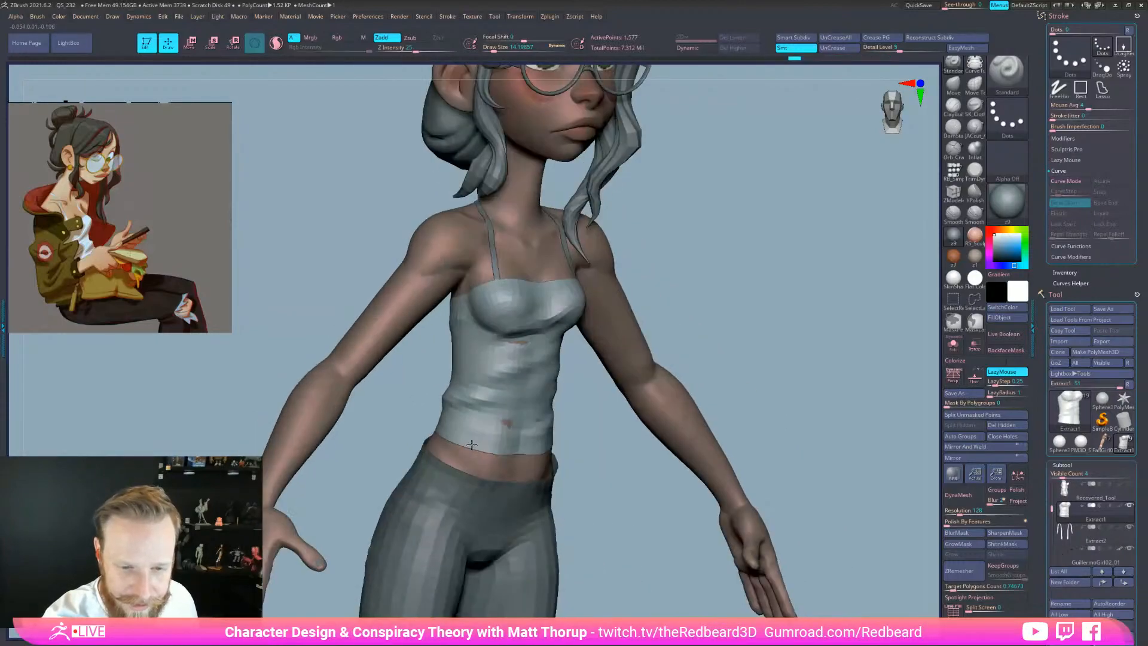
Push small tears into the top's lower front near the hem, undoing one stroke, then orbit to review
{"action": "mouse_move", "coordinate": [612, 480]}
{"action": "left_mouse_down"}
{"action": "mouse_move", "coordinate": [614, 456]}
{"action": "mouse_move", "coordinate": [647, 547]}
{"action": "left_mouse_up"}
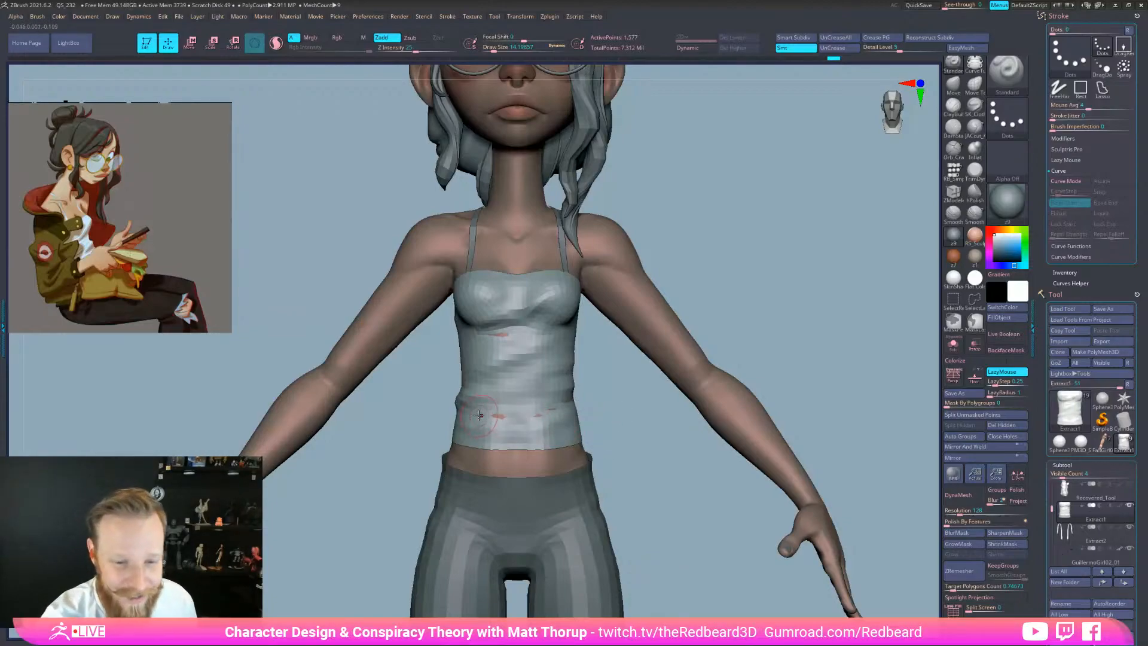
{"action": "left_click_drag", "start_coordinate": [473, 415], "coordinate": [505, 414], "text": "alt"}
{"action": "mouse_move", "coordinate": [649, 470]}
{"action": "left_mouse_down"}
{"action": "mouse_move", "coordinate": [690, 541]}
{"action": "mouse_move", "coordinate": [703, 540]}
{"action": "left_mouse_up"}
{"action": "key", "text": "ctrl+z"}
{"action": "left_click_drag", "start_coordinate": [512, 418], "coordinate": [543, 416], "text": "alt"}
{"action": "left_click_drag", "start_coordinate": [629, 428], "coordinate": [643, 430]}
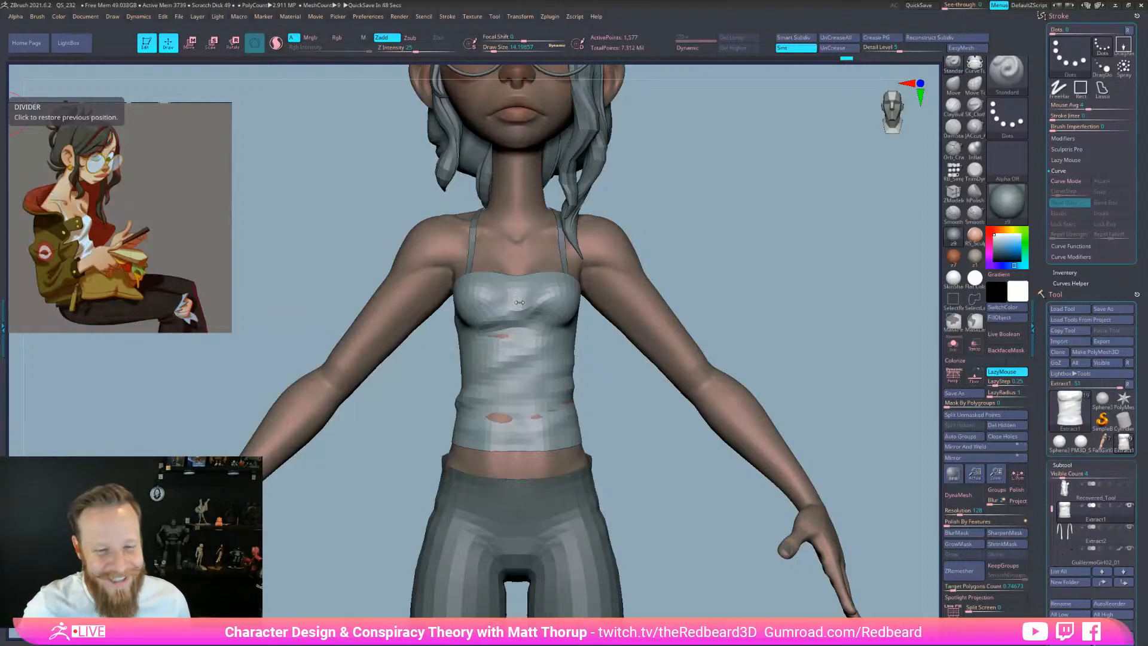
{"action": "mouse_move", "coordinate": [519, 302]}
{"action": "right_mouse_down"}
{"action": "mouse_move", "coordinate": [742, 311]}
{"action": "mouse_move", "coordinate": [712, 323]}
{"action": "right_mouse_up"}
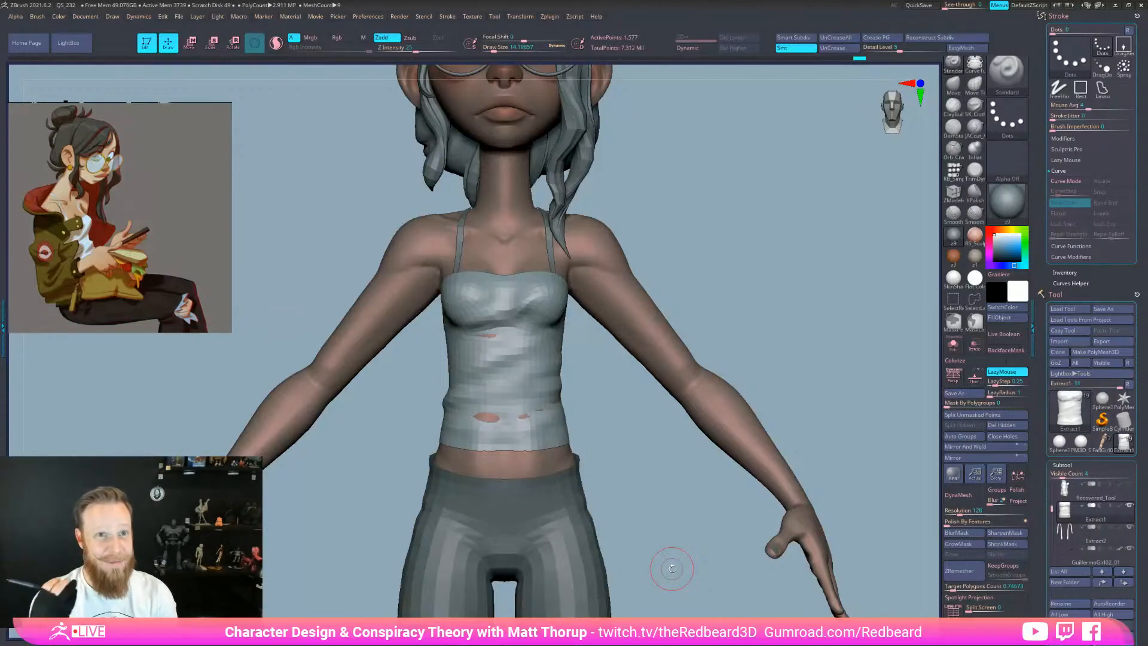
{"action": "left_click_drag", "start_coordinate": [671, 568], "coordinate": [595, 415]}
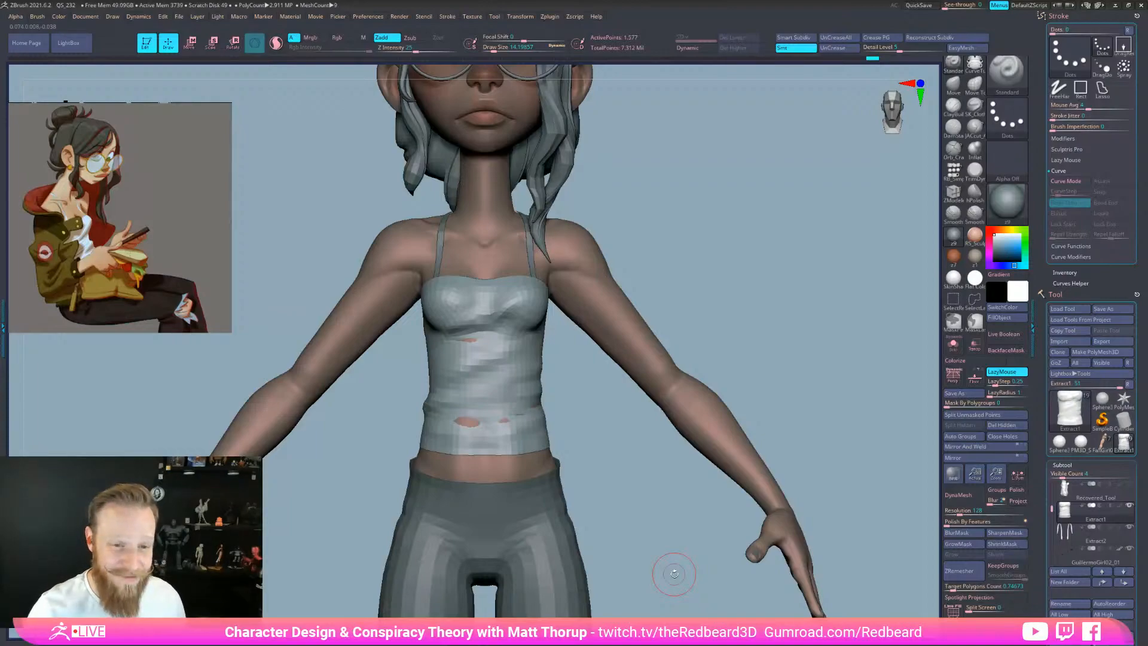
{"action": "mouse_move", "coordinate": [628, 482]}
{"action": "left_mouse_down"}
{"action": "mouse_move", "coordinate": [612, 493]}
{"action": "mouse_move", "coordinate": [514, 323]}
{"action": "mouse_move", "coordinate": [483, 328]}
{"action": "left_mouse_up"}
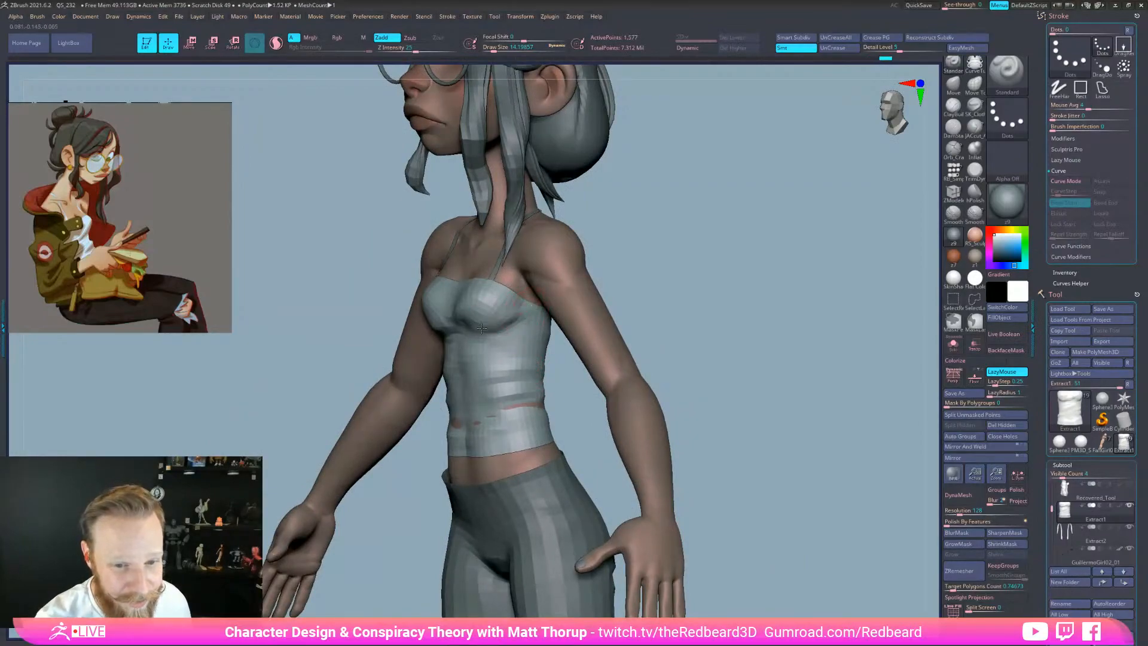
Shrink the brush to about 6.58 and carve a crease under the bust
{"action": "left_click_drag", "start_coordinate": [601, 308], "coordinate": [622, 306]}
{"action": "key", "text": "s"}
{"action": "left_click_drag", "start_coordinate": [524, 317], "coordinate": [519, 317]}
{"action": "left_click_drag", "start_coordinate": [533, 317], "coordinate": [487, 335], "text": "alt"}
{"action": "mouse_move", "coordinate": [347, 335]}
{"action": "left_mouse_down"}
{"action": "mouse_move", "coordinate": [509, 323]}
{"action": "mouse_move", "coordinate": [435, 349]}
{"action": "left_mouse_up"}
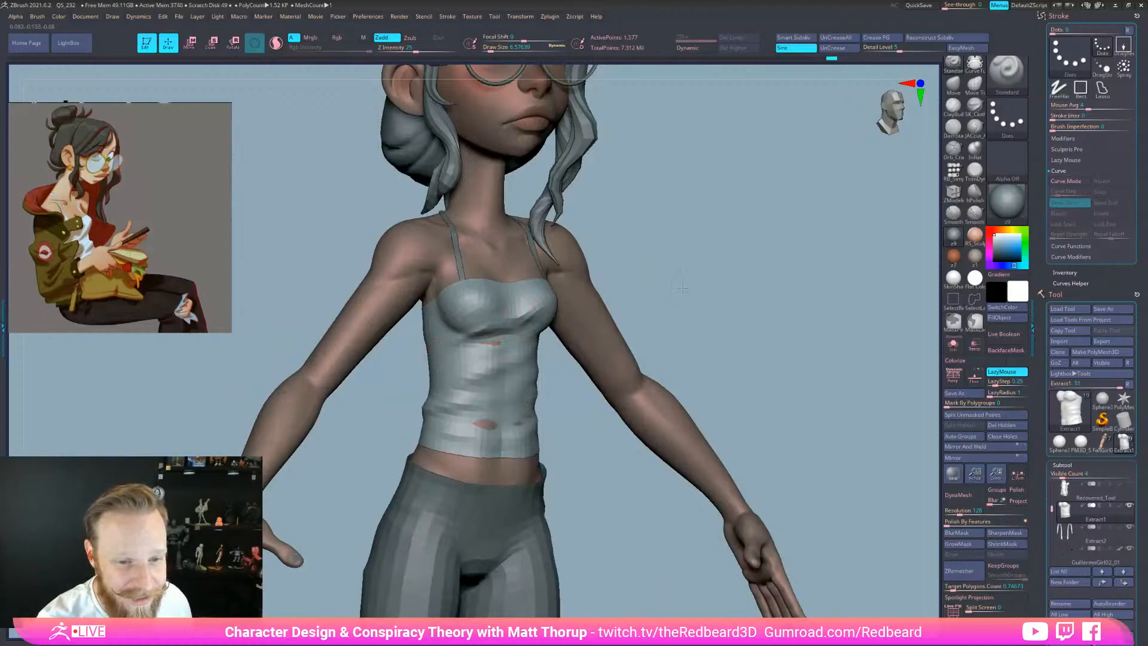
Raise the brush to about 12.9 and reshape the under-bust crease from the side
{"action": "left_click_drag", "start_coordinate": [679, 287], "coordinate": [760, 286]}
{"action": "key", "text": "s"}
{"action": "left_click_drag", "start_coordinate": [463, 341], "coordinate": [466, 341]}
{"action": "mouse_move", "coordinate": [478, 337]}
{"action": "left_mouse_down", "text": "alt"}
{"action": "mouse_move", "coordinate": [436, 341]}
{"action": "mouse_move", "coordinate": [453, 328]}
{"action": "mouse_move", "coordinate": [462, 335]}
{"action": "mouse_move", "coordinate": [412, 339]}
{"action": "left_mouse_up", "text": "alt"}
{"action": "left_click_drag", "start_coordinate": [598, 340], "coordinate": [554, 351], "text": "shift"}
{"action": "mouse_move", "coordinate": [646, 420]}
{"action": "left_mouse_down", "text": "alt"}
{"action": "mouse_move", "coordinate": [642, 386]}
{"action": "mouse_move", "coordinate": [644, 418]}
{"action": "left_mouse_up", "text": "alt"}
{"action": "mouse_move", "coordinate": [644, 418]}
{"action": "left_mouse_down"}
{"action": "mouse_move", "coordinate": [587, 423]}
{"action": "mouse_move", "coordinate": [627, 392]}
{"action": "mouse_move", "coordinate": [495, 307]}
{"action": "mouse_move", "coordinate": [523, 321]}
{"action": "left_mouse_up"}
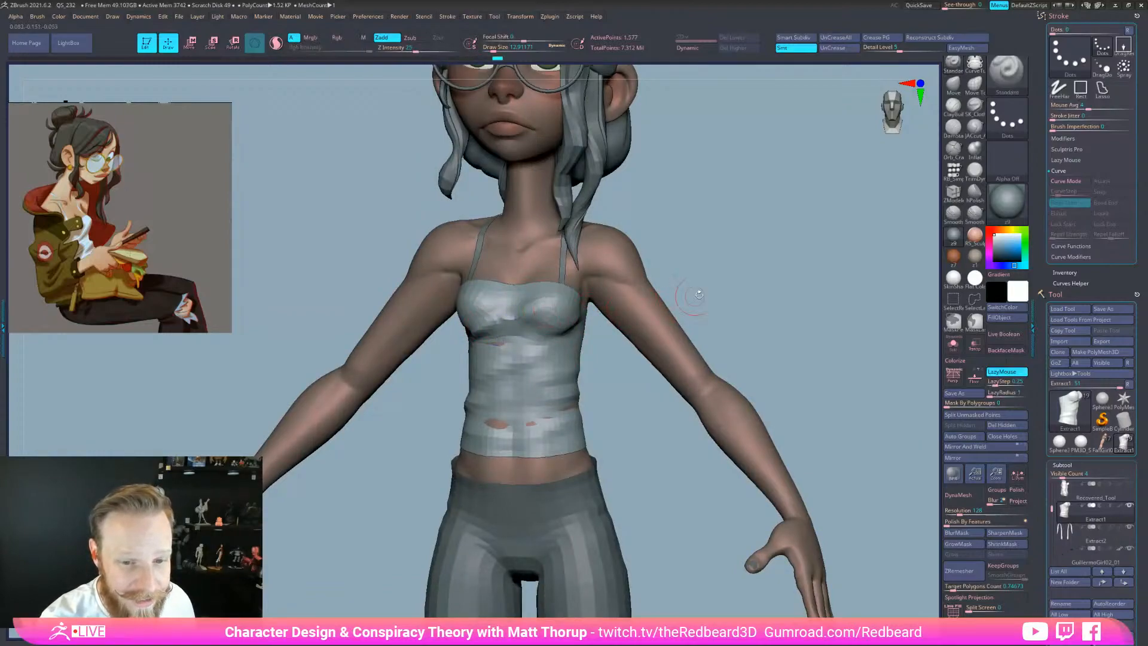
Deepen the under-bust crease from a three-quarter view and smooth the centre of the chest
{"action": "left_click_drag", "start_coordinate": [680, 294], "coordinate": [736, 281]}
{"action": "left_click_drag", "start_coordinate": [517, 320], "coordinate": [481, 329]}
{"action": "left_click_drag", "start_coordinate": [679, 286], "coordinate": [663, 333]}
{"action": "mouse_move", "coordinate": [494, 328]}
{"action": "left_mouse_down"}
{"action": "mouse_move", "coordinate": [464, 333]}
{"action": "mouse_move", "coordinate": [517, 307]}
{"action": "left_mouse_up"}
{"action": "left_click_drag", "start_coordinate": [655, 414], "coordinate": [646, 447]}
{"action": "mouse_move", "coordinate": [697, 540]}
{"action": "left_mouse_down", "text": "shift"}
{"action": "mouse_move", "coordinate": [723, 558]}
{"action": "mouse_move", "coordinate": [726, 543]}
{"action": "mouse_move", "coordinate": [710, 558]}
{"action": "mouse_move", "coordinate": [748, 564]}
{"action": "left_mouse_up", "text": "shift"}
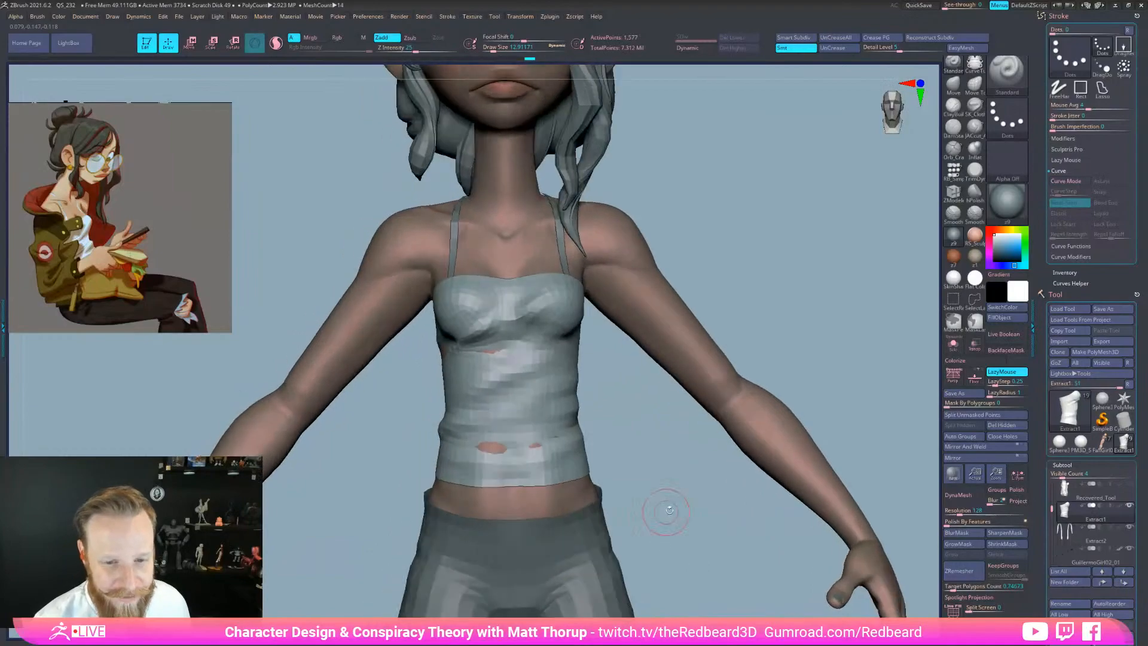
{"action": "left_click_drag", "start_coordinate": [661, 512], "coordinate": [619, 499]}
{"action": "mouse_move", "coordinate": [666, 443]}
{"action": "left_mouse_down"}
{"action": "mouse_move", "coordinate": [601, 436]}
{"action": "mouse_move", "coordinate": [633, 422]}
{"action": "mouse_move", "coordinate": [598, 427]}
{"action": "left_mouse_up"}
Reshape the top's waist crease at brush sizes 23.3 and 14.2, then zoom out
{"action": "key", "text": "bracketright"}
{"action": "mouse_move", "coordinate": [761, 447]}
{"action": "left_mouse_down"}
{"action": "mouse_move", "coordinate": [791, 407]}
{"action": "mouse_move", "coordinate": [822, 402]}
{"action": "left_mouse_up"}
{"action": "key", "text": "s"}
{"action": "mouse_move", "coordinate": [639, 429]}
{"action": "left_mouse_down"}
{"action": "mouse_move", "coordinate": [639, 444]}
{"action": "mouse_move", "coordinate": [663, 440]}
{"action": "mouse_move", "coordinate": [551, 426]}
{"action": "mouse_move", "coordinate": [550, 435]}
{"action": "left_mouse_up"}
{"action": "mouse_move", "coordinate": [701, 503]}
{"action": "left_mouse_down"}
{"action": "mouse_move", "coordinate": [717, 515]}
{"action": "mouse_move", "coordinate": [716, 566]}
{"action": "left_mouse_up"}
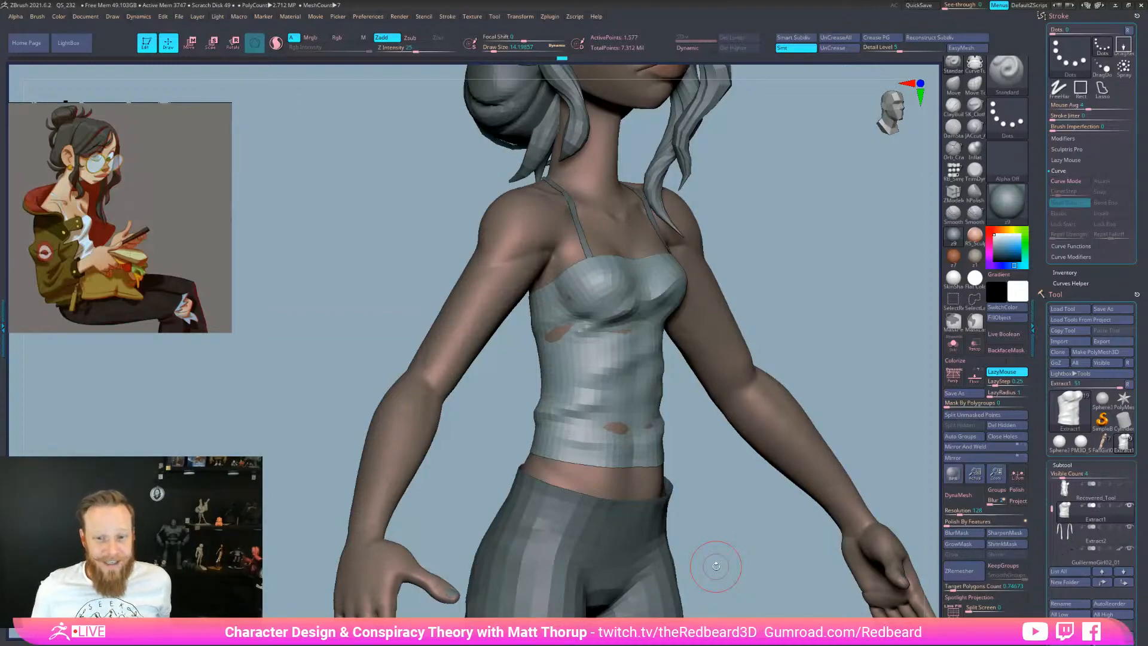
{"action": "left_click_drag", "start_coordinate": [716, 566], "coordinate": [762, 570]}
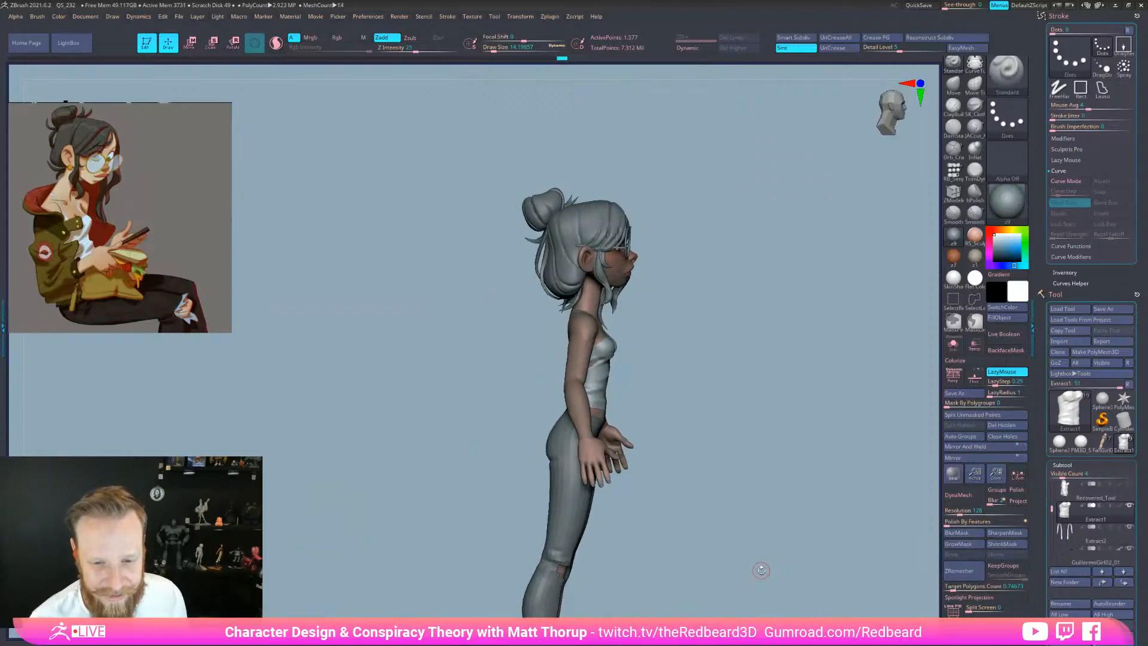
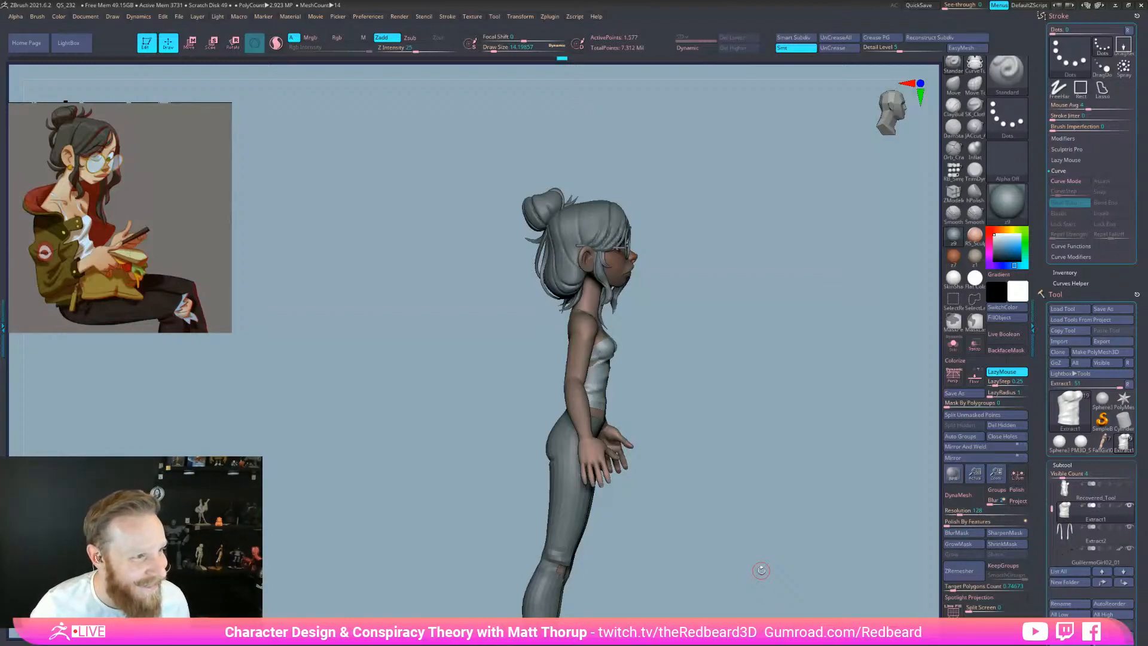
Sculpt small folds into the side of the tank top with the Standard brush
{"action": "left_click_drag", "start_coordinate": [761, 570], "coordinate": [762, 536]}
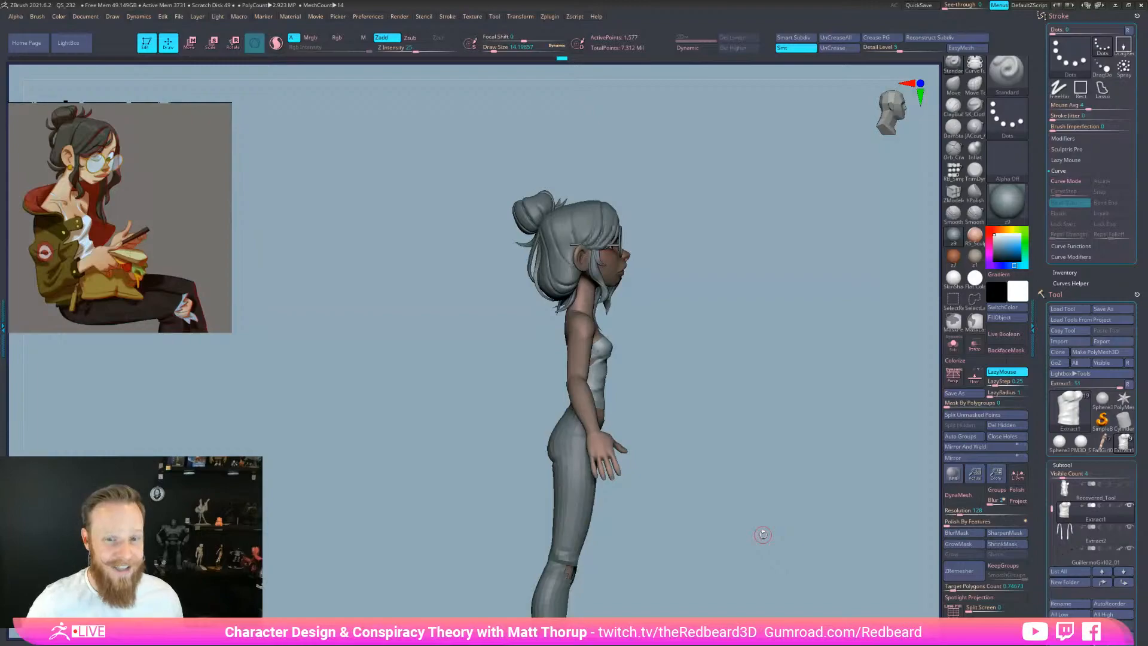
{"action": "mouse_move", "coordinate": [763, 534]}
{"action": "left_mouse_down"}
{"action": "mouse_move", "coordinate": [730, 526]}
{"action": "mouse_move", "coordinate": [730, 554]}
{"action": "mouse_move", "coordinate": [833, 566]}
{"action": "mouse_move", "coordinate": [834, 577]}
{"action": "left_mouse_up"}
{"action": "left_click_drag", "start_coordinate": [834, 577], "coordinate": [765, 559]}
{"action": "mouse_move", "coordinate": [689, 416]}
{"action": "left_mouse_down"}
{"action": "mouse_move", "coordinate": [652, 407]}
{"action": "mouse_move", "coordinate": [698, 400]}
{"action": "left_mouse_up"}
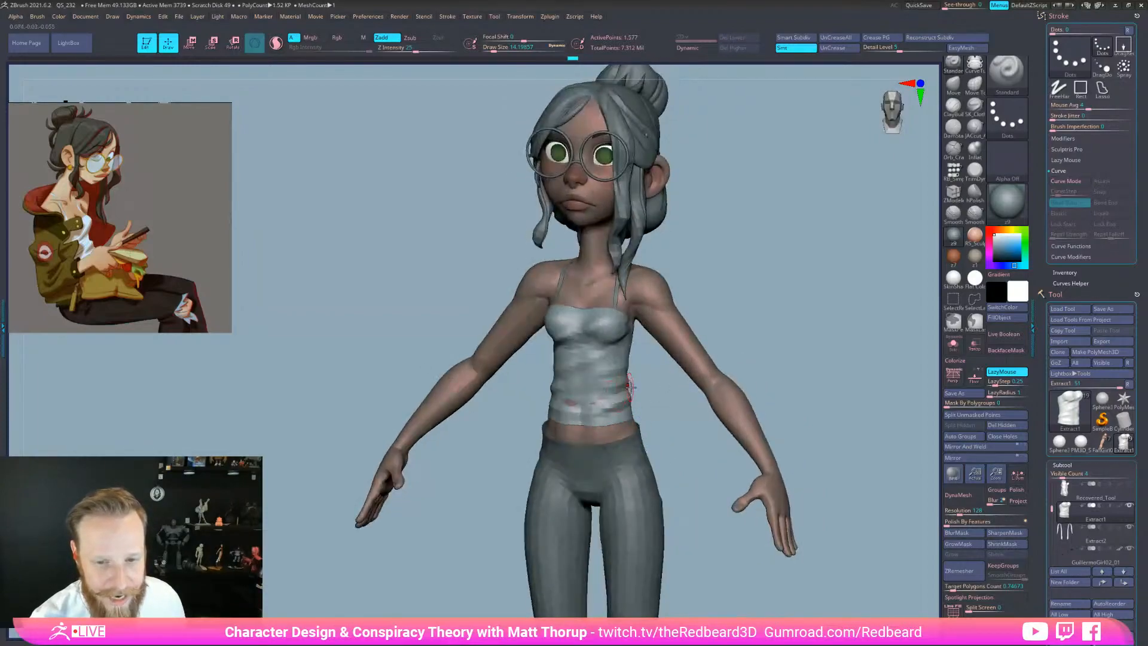
{"action": "mouse_move", "coordinate": [624, 383]}
{"action": "left_mouse_down"}
{"action": "mouse_move", "coordinate": [600, 391]}
{"action": "mouse_move", "coordinate": [644, 396]}
{"action": "left_mouse_up"}
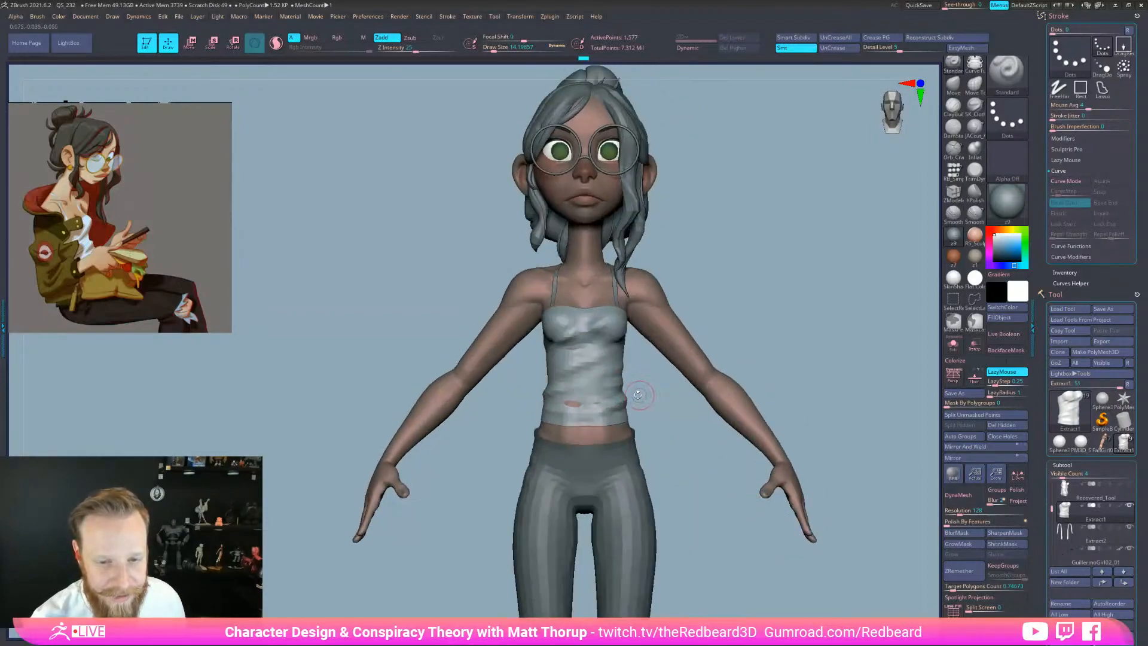
{"action": "left_click_drag", "start_coordinate": [559, 394], "coordinate": [622, 389]}
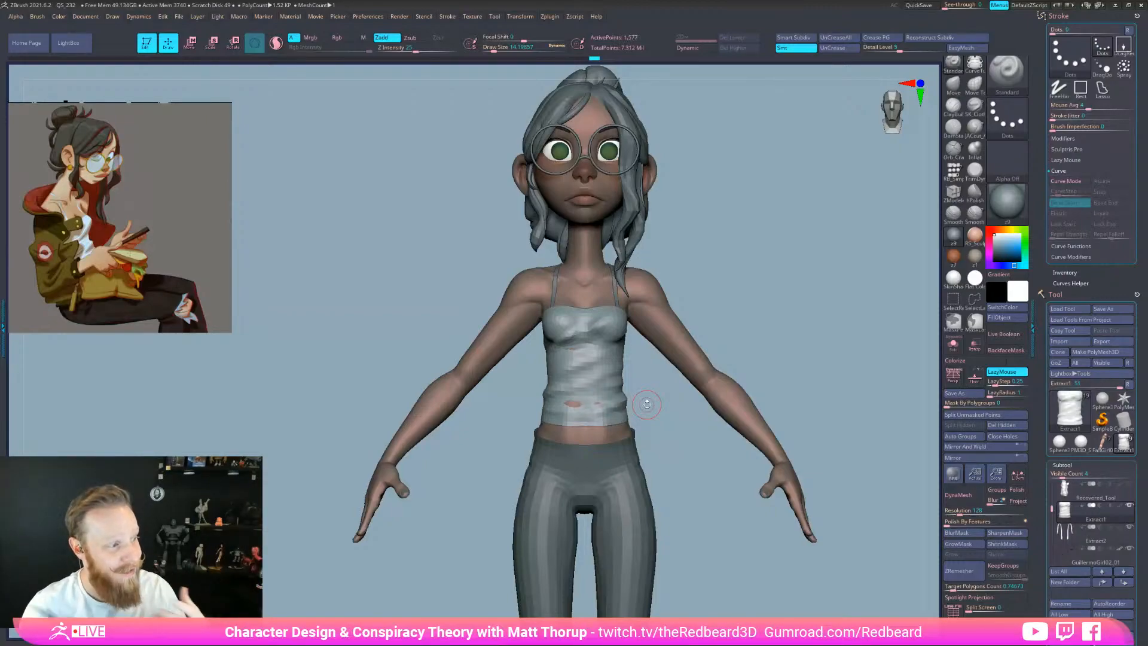
{"action": "left_click_drag", "start_coordinate": [746, 575], "coordinate": [804, 565], "text": "alt"}
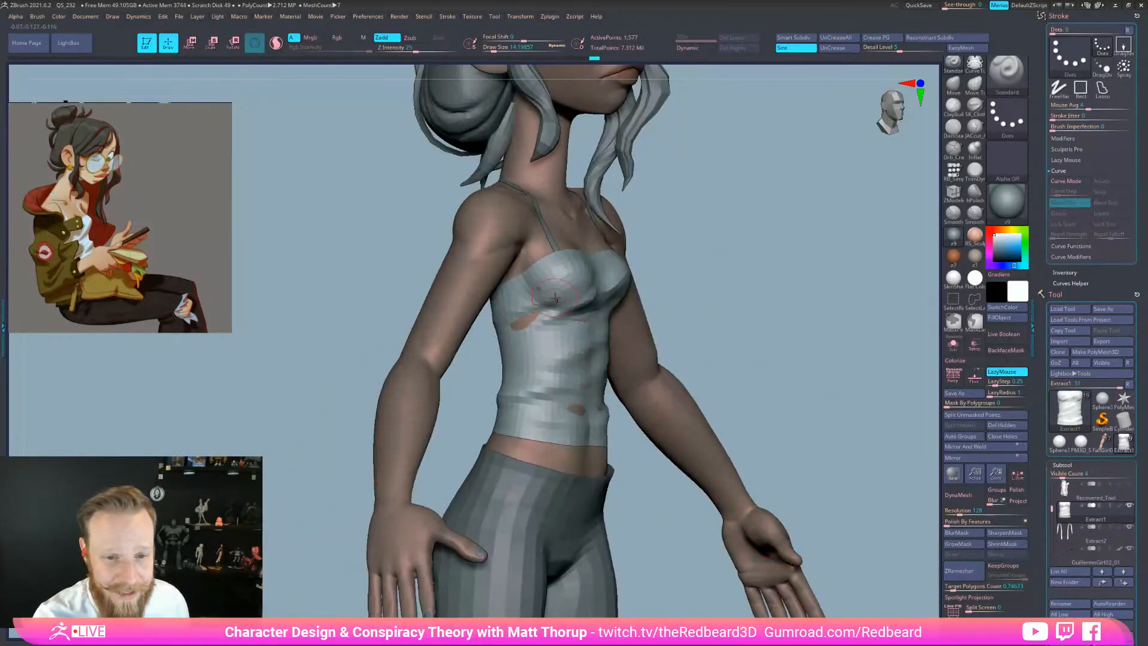
{"action": "mouse_move", "coordinate": [508, 314]}
{"action": "left_mouse_down"}
{"action": "mouse_move", "coordinate": [549, 286]}
{"action": "mouse_move", "coordinate": [524, 296]}
{"action": "mouse_move", "coordinate": [546, 301]}
{"action": "left_mouse_up"}
Check the top from the back and front, then smooth its surface with Shift
{"action": "left_click_drag", "start_coordinate": [654, 290], "coordinate": [691, 277]}
{"action": "left_click_drag", "start_coordinate": [598, 367], "coordinate": [589, 362]}
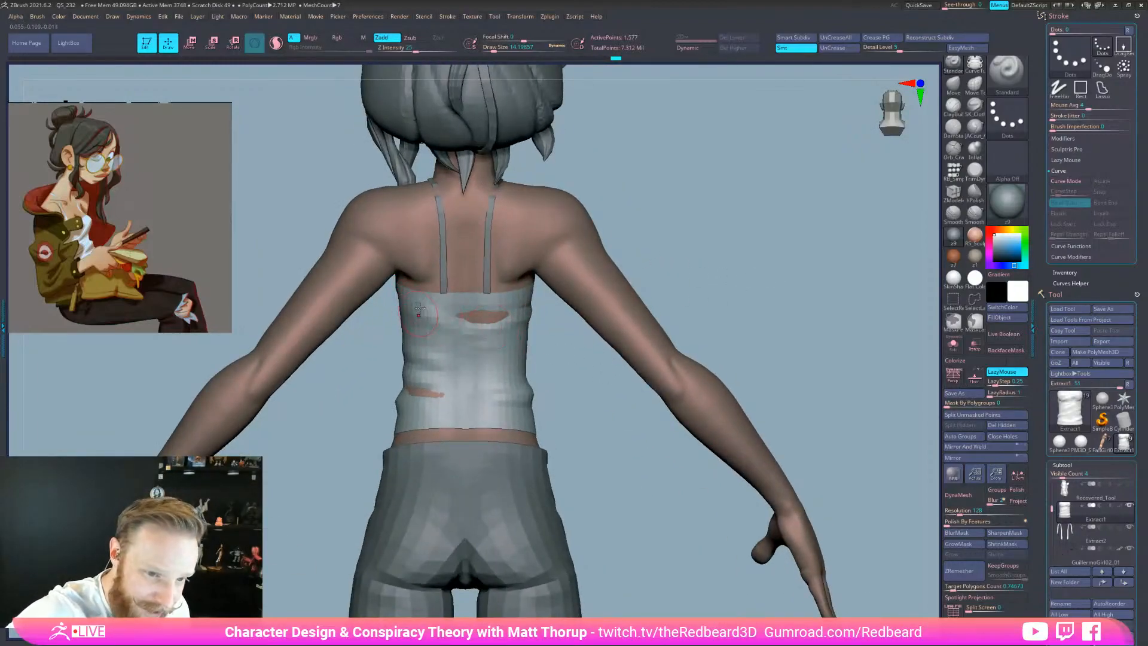
{"action": "left_click_drag", "start_coordinate": [571, 407], "coordinate": [551, 385]}
{"action": "left_click_drag", "start_coordinate": [648, 475], "coordinate": [682, 613]}
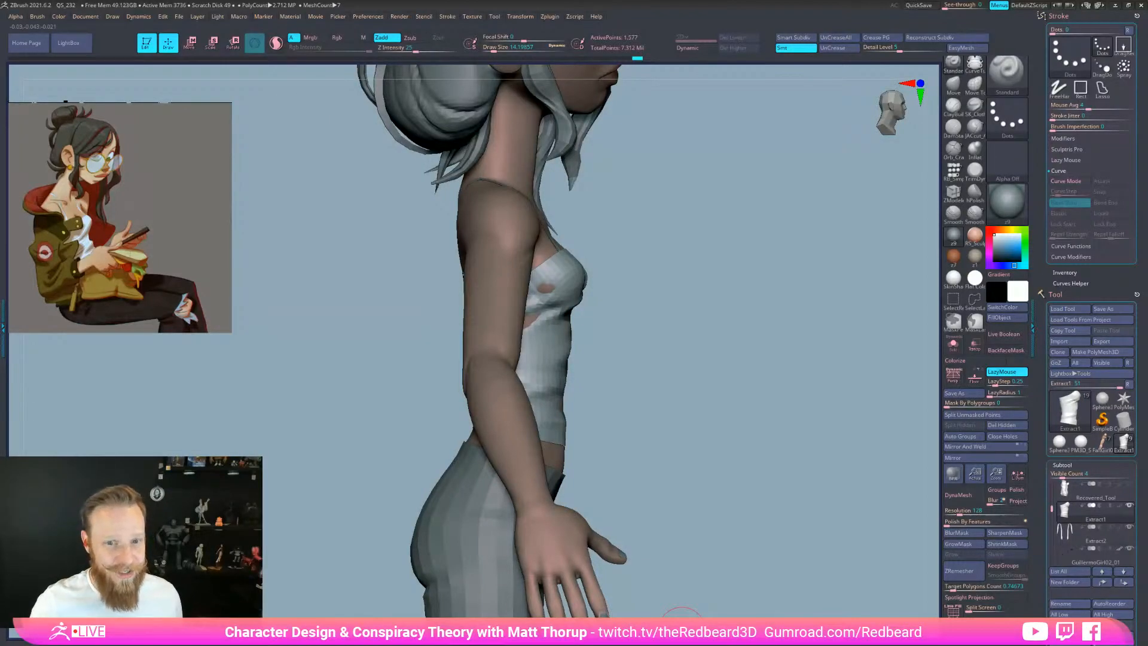
{"action": "left_click_drag", "start_coordinate": [802, 551], "coordinate": [736, 578]}
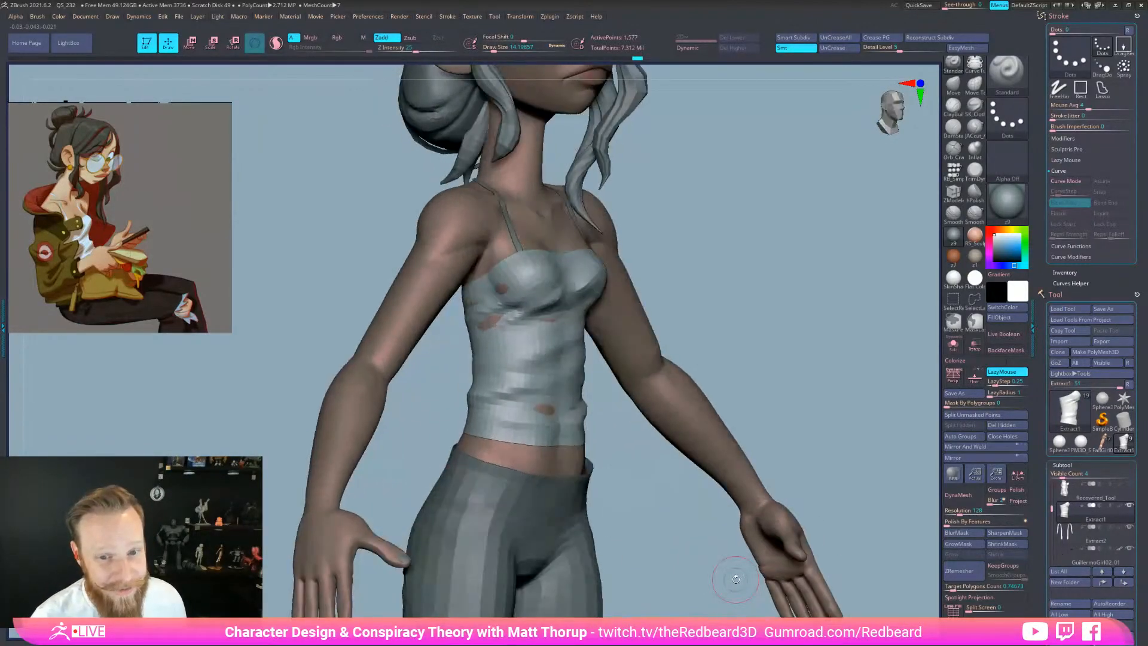
{"action": "left_click_drag", "start_coordinate": [808, 379], "coordinate": [759, 384]}
{"action": "key", "text": "shift"}
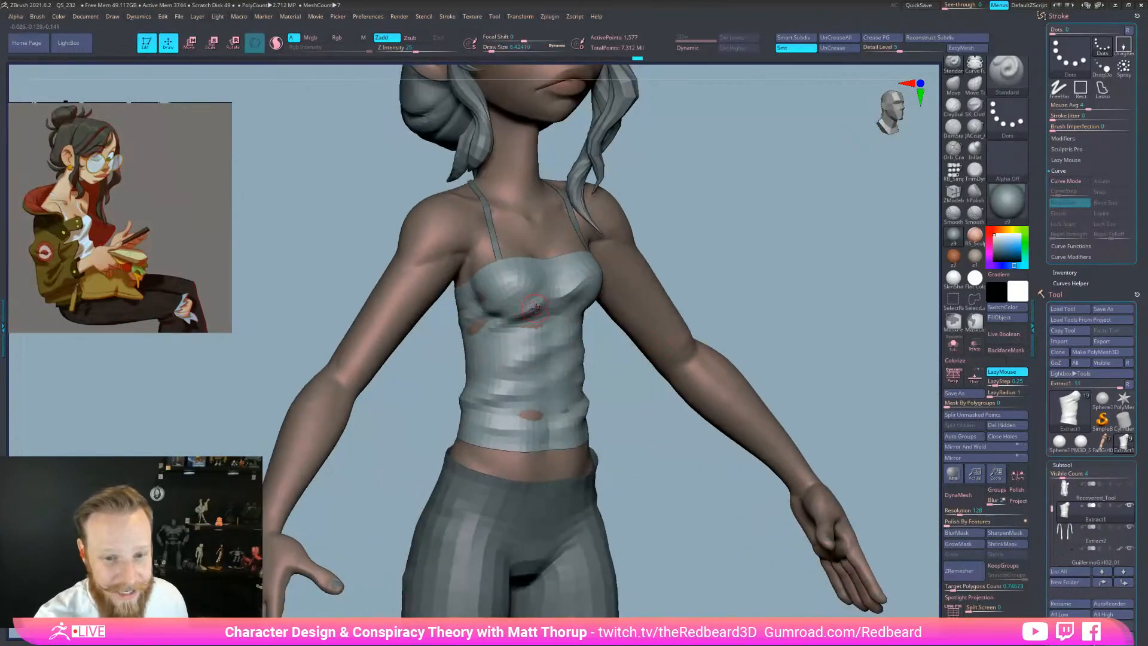
{"action": "left_click_drag", "start_coordinate": [730, 546], "coordinate": [743, 567]}
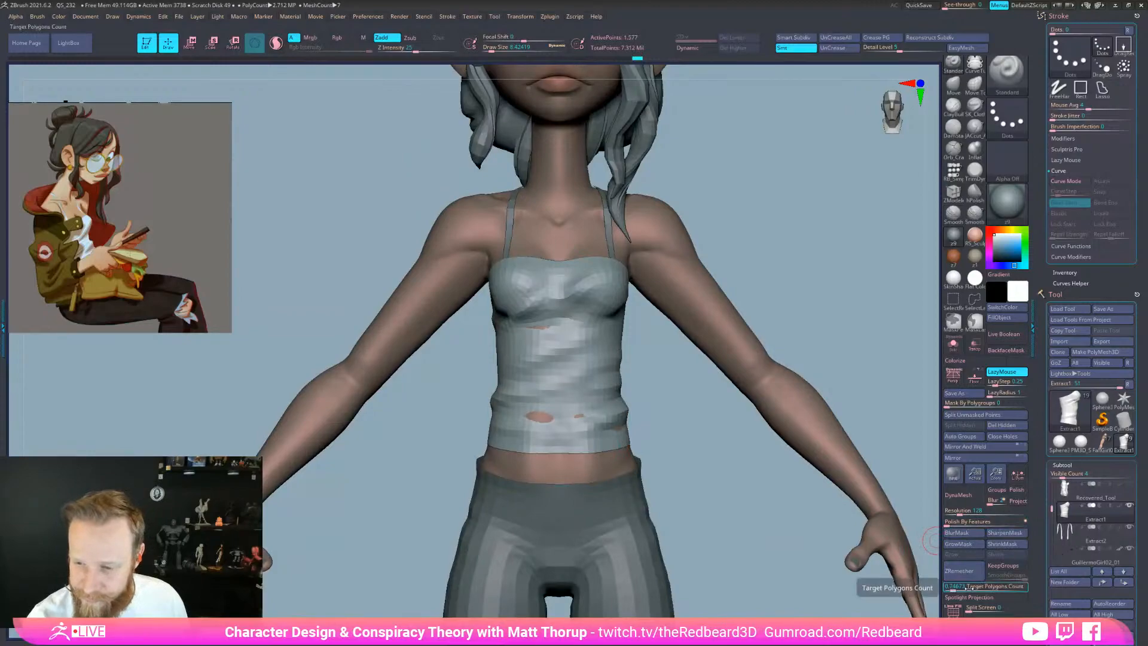
ZRemesh the tank top down to an even 816-point mesh
{"action": "left_click", "coordinate": [960, 571]}
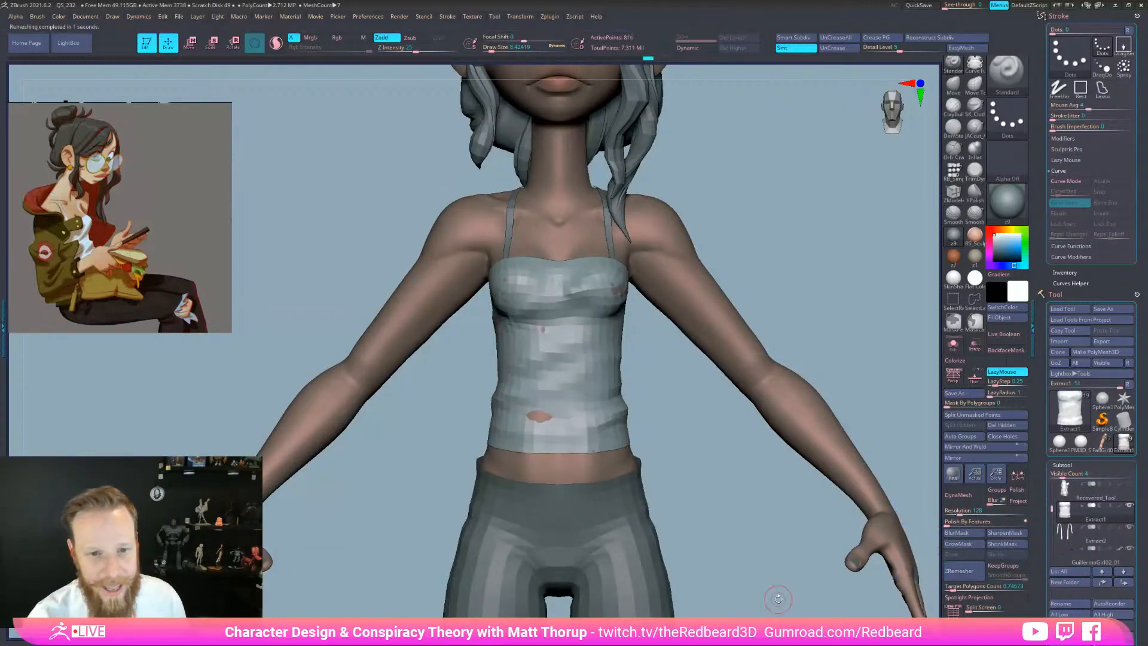
{"action": "left_click_drag", "start_coordinate": [779, 598], "coordinate": [673, 518]}
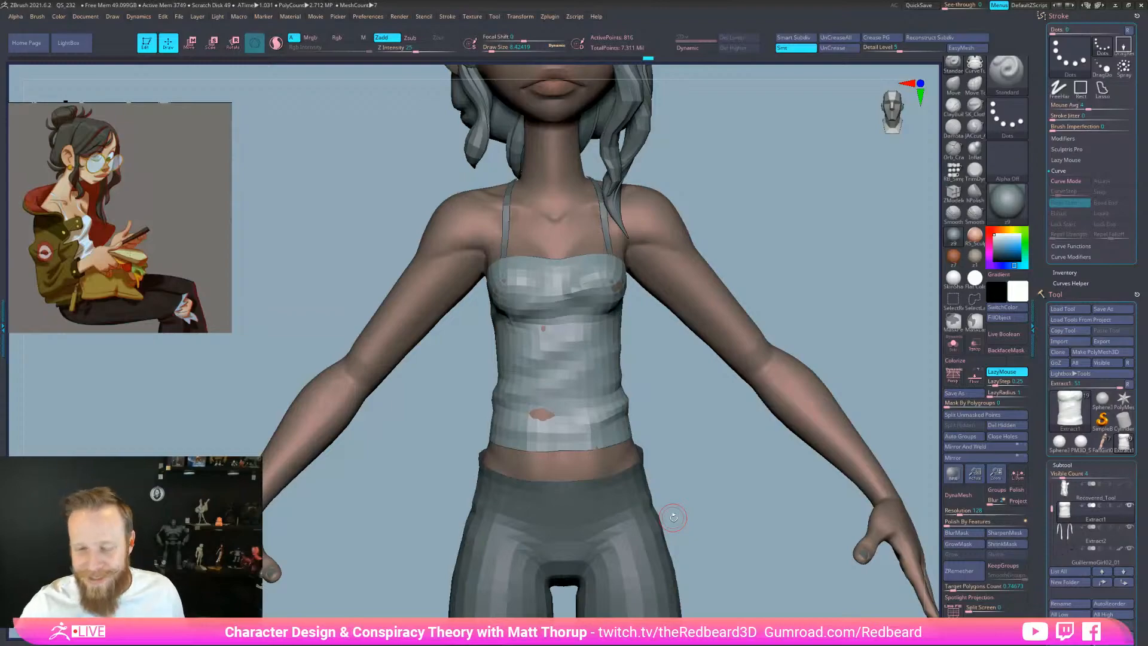
With the Move brush (B, M, V) at a larger size, pull the tank top's right edge inward
{"action": "mouse_move", "coordinate": [674, 517]}
{"action": "left_mouse_down"}
{"action": "mouse_move", "coordinate": [745, 434]}
{"action": "mouse_move", "coordinate": [743, 461]}
{"action": "mouse_move", "coordinate": [767, 485]}
{"action": "mouse_move", "coordinate": [792, 442]}
{"action": "mouse_move", "coordinate": [723, 454]}
{"action": "mouse_move", "coordinate": [712, 474]}
{"action": "left_mouse_up"}
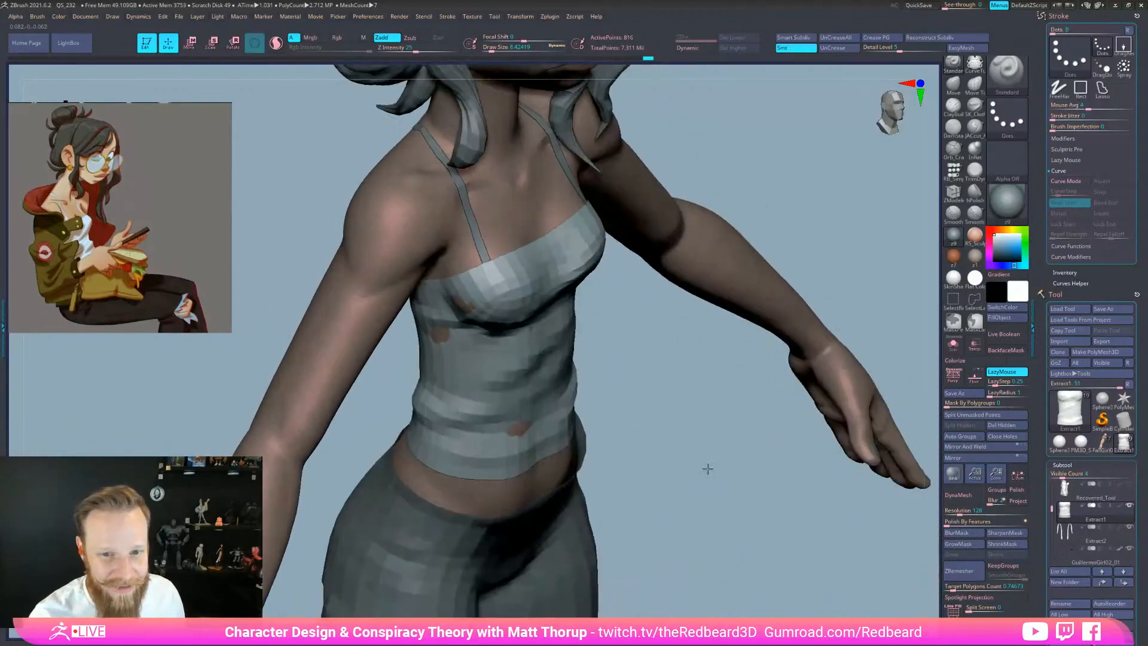
{"action": "mouse_move", "coordinate": [621, 293]}
{"action": "left_mouse_down"}
{"action": "mouse_move", "coordinate": [693, 257]}
{"action": "mouse_move", "coordinate": [632, 278]}
{"action": "mouse_move", "coordinate": [779, 361]}
{"action": "mouse_move", "coordinate": [725, 376]}
{"action": "mouse_move", "coordinate": [755, 366]}
{"action": "left_mouse_up"}
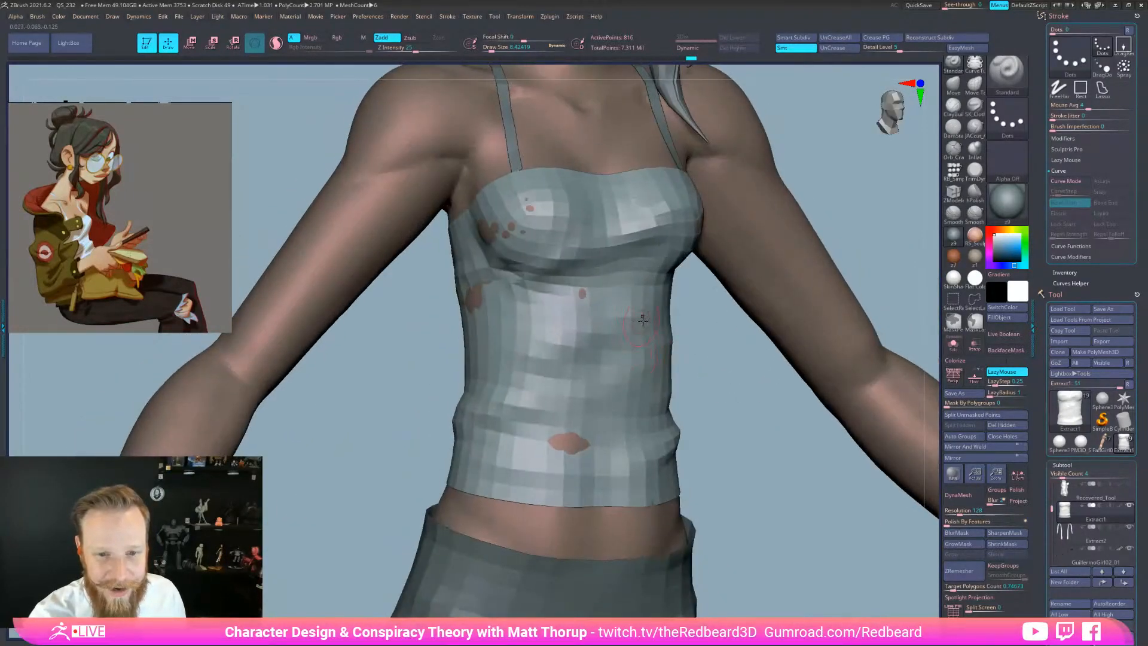
{"action": "mouse_move", "coordinate": [660, 298]}
{"action": "left_mouse_down"}
{"action": "mouse_move", "coordinate": [737, 413]}
{"action": "mouse_move", "coordinate": [675, 406]}
{"action": "left_mouse_up"}
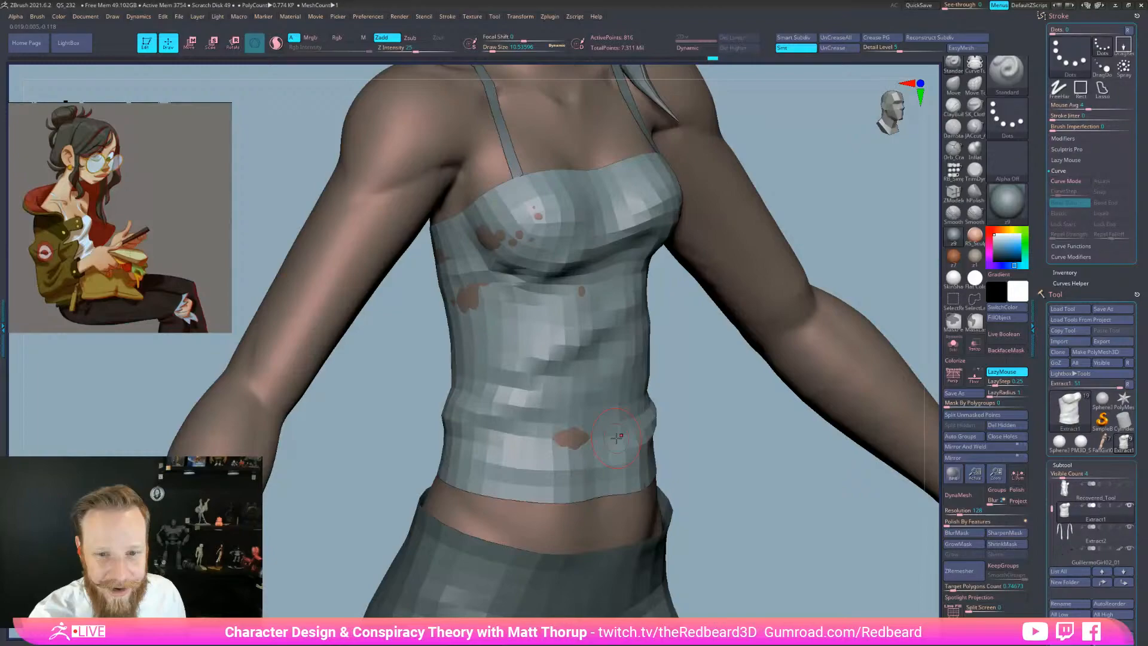
{"action": "mouse_move", "coordinate": [719, 388]}
{"action": "left_mouse_down"}
{"action": "mouse_move", "coordinate": [697, 379]}
{"action": "mouse_move", "coordinate": [677, 398]}
{"action": "mouse_move", "coordinate": [715, 396]}
{"action": "left_mouse_up"}
{"action": "key", "text": "b"}
{"action": "key", "text": "m"}
{"action": "key", "text": "v"}
{"action": "key", "text": "s"}
{"action": "left_click_drag", "start_coordinate": [620, 330], "coordinate": [623, 330]}
{"action": "mouse_move", "coordinate": [655, 318]}
{"action": "left_mouse_down"}
{"action": "mouse_move", "coordinate": [644, 305]}
{"action": "mouse_move", "coordinate": [658, 313]}
{"action": "mouse_move", "coordinate": [649, 318]}
{"action": "left_mouse_up"}
{"action": "key", "text": "]"}
{"action": "mouse_move", "coordinate": [769, 384]}
{"action": "left_mouse_down"}
{"action": "mouse_move", "coordinate": [738, 359]}
{"action": "mouse_move", "coordinate": [740, 480]}
{"action": "mouse_move", "coordinate": [769, 469]}
{"action": "mouse_move", "coordinate": [769, 482]}
{"action": "left_mouse_up"}
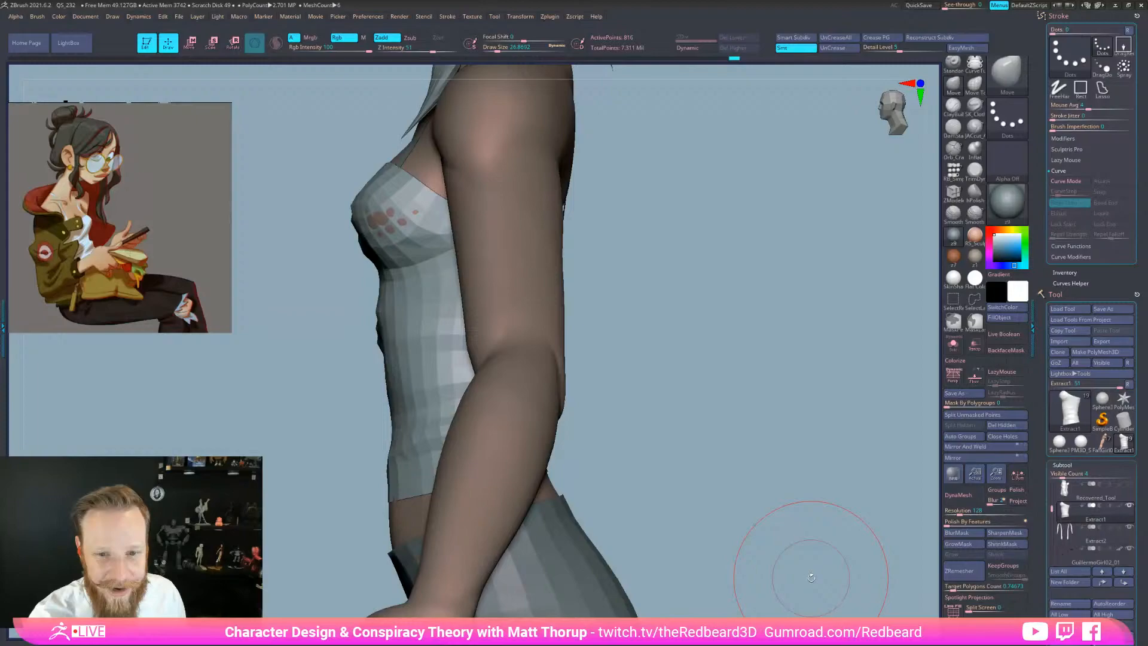
{"action": "left_click_drag", "start_coordinate": [662, 433], "coordinate": [790, 436]}
{"action": "mouse_move", "coordinate": [707, 430]}
{"action": "left_mouse_down", "text": "alt"}
{"action": "mouse_move", "coordinate": [640, 508]}
{"action": "mouse_move", "coordinate": [667, 518]}
{"action": "mouse_move", "coordinate": [711, 443]}
{"action": "left_mouse_up", "text": "alt"}
{"action": "left_click_drag", "start_coordinate": [711, 444], "coordinate": [666, 454]}
{"action": "mouse_move", "coordinate": [674, 399]}
{"action": "left_mouse_down", "text": "alt"}
{"action": "mouse_move", "coordinate": [669, 522]}
{"action": "mouse_move", "coordinate": [697, 553]}
{"action": "left_mouse_up", "text": "alt"}
{"action": "left_click_drag", "start_coordinate": [783, 395], "coordinate": [764, 474], "text": "shift"}
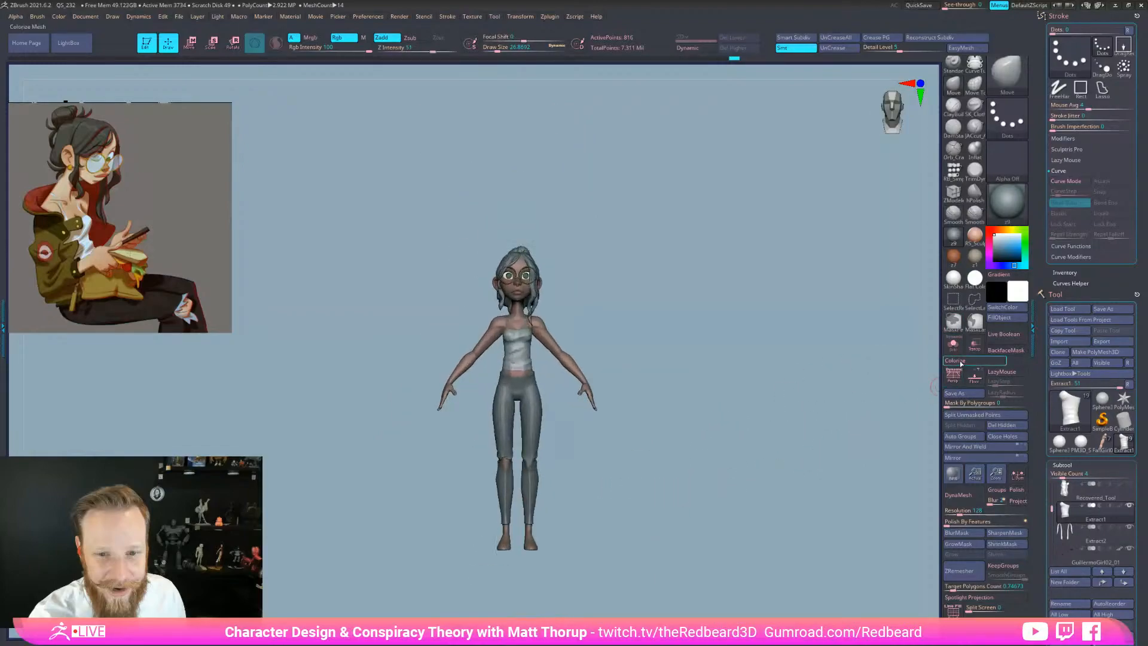
{"action": "left_click_drag", "start_coordinate": [692, 526], "coordinate": [728, 535]}
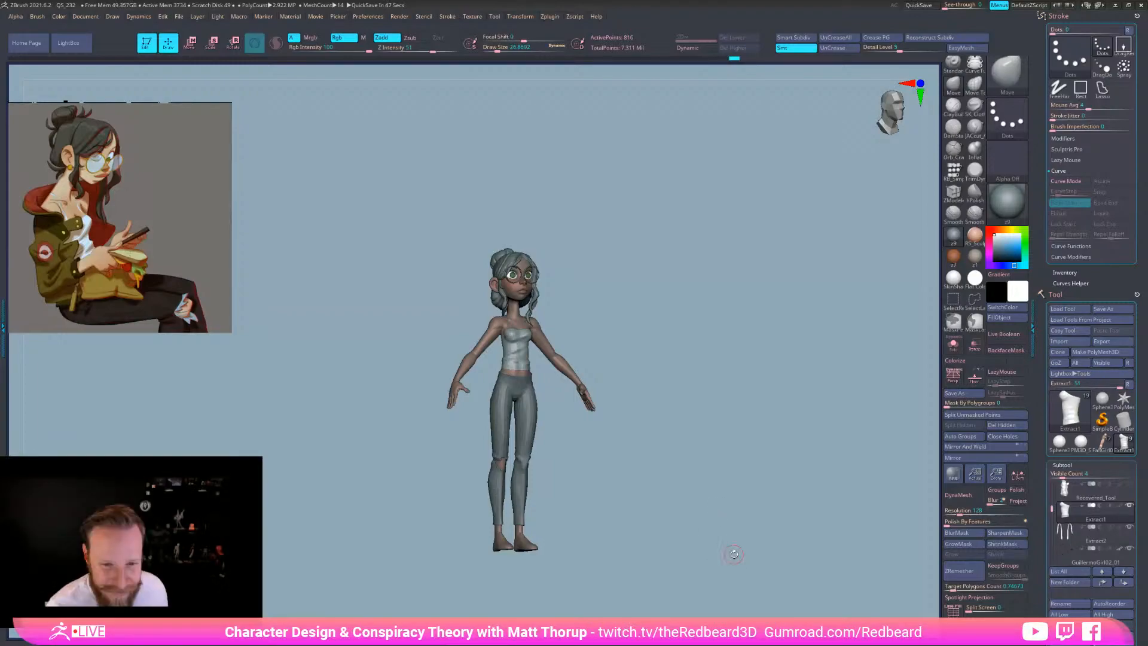
{"action": "left_click_drag", "start_coordinate": [734, 553], "coordinate": [741, 551]}
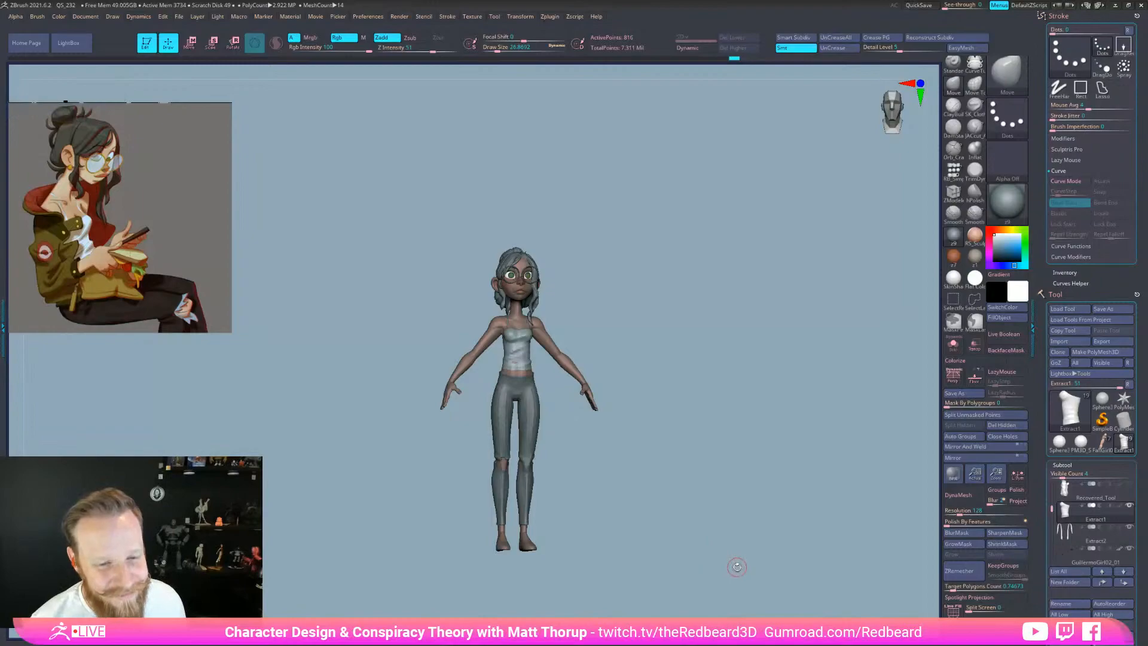
{"action": "left_click_drag", "start_coordinate": [745, 564], "coordinate": [827, 561]}
Make the Extract1 pants subtool active by Alt-clicking the pants
{"action": "key", "text": "s"}
{"action": "left_click_drag", "start_coordinate": [552, 447], "coordinate": [557, 444]}
{"action": "key", "text": "s"}
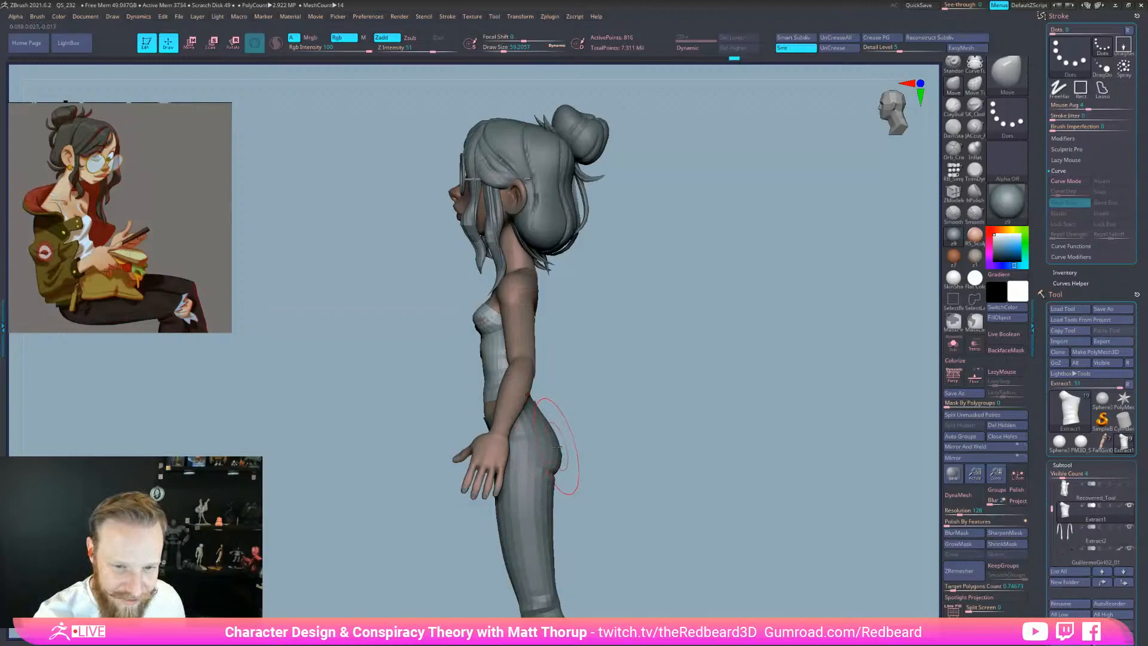
{"action": "left_click", "coordinate": [557, 445], "text": "alt"}
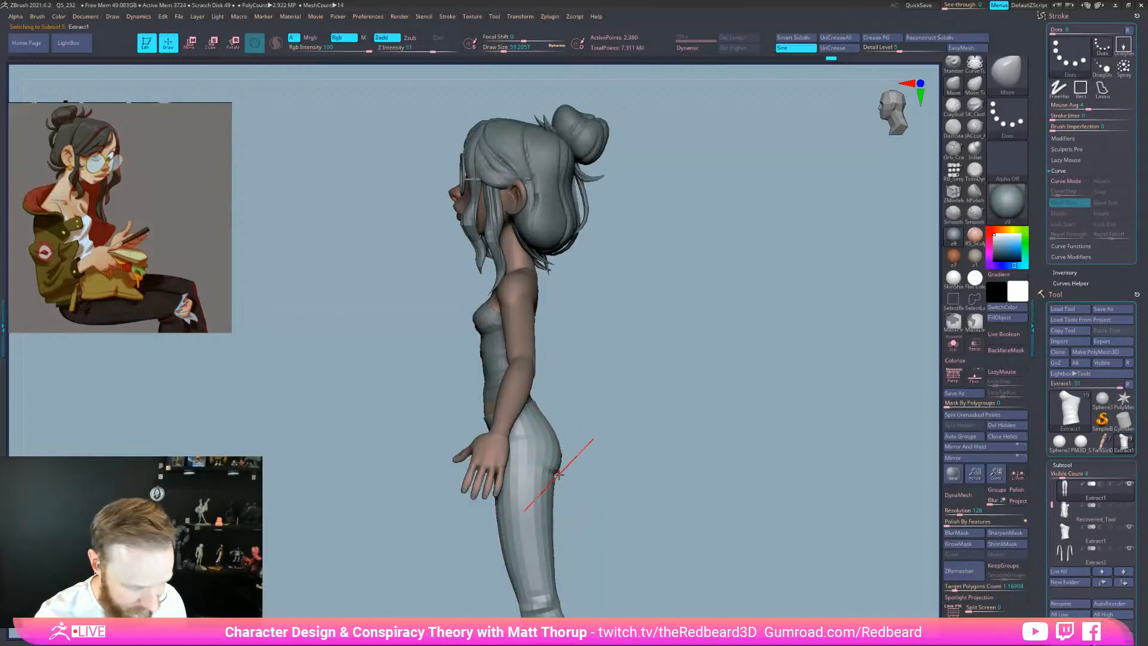
Orbit around the pants from back to front, setting a smaller brush size
{"action": "left_click_drag", "start_coordinate": [759, 517], "coordinate": [690, 531]}
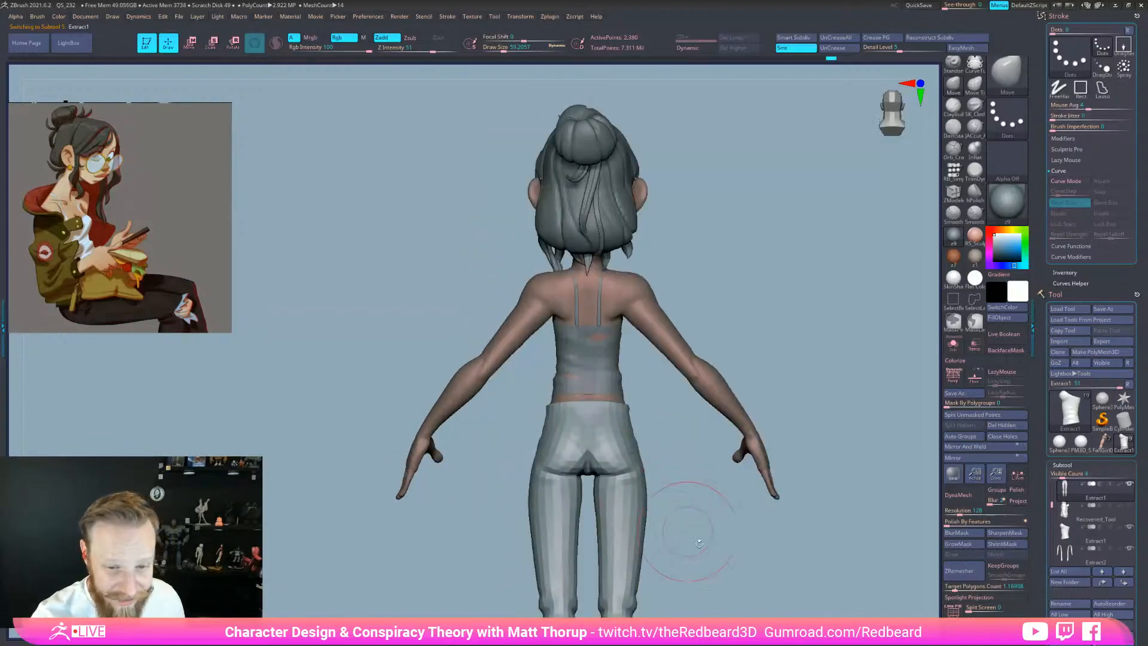
{"action": "key", "text": "s"}
{"action": "left_click_drag", "start_coordinate": [635, 448], "coordinate": [647, 438]}
{"action": "key", "text": "s"}
{"action": "key", "text": "s"}
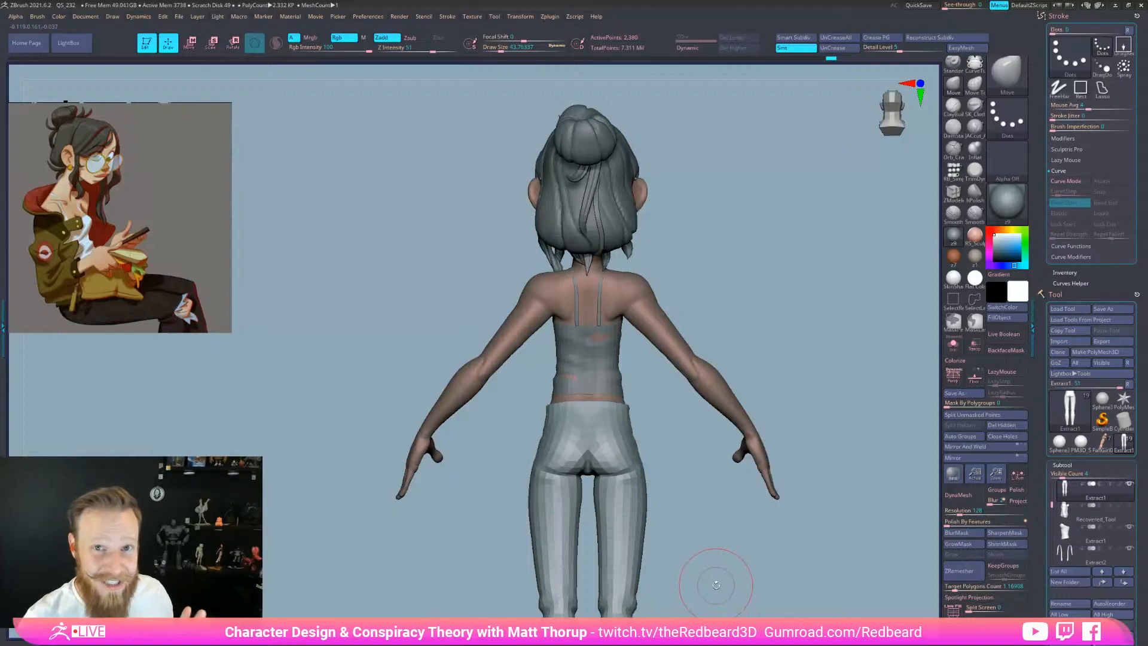
{"action": "left_click_drag", "start_coordinate": [716, 585], "coordinate": [802, 526]}
{"action": "left_click_drag", "start_coordinate": [760, 419], "coordinate": [711, 418]}
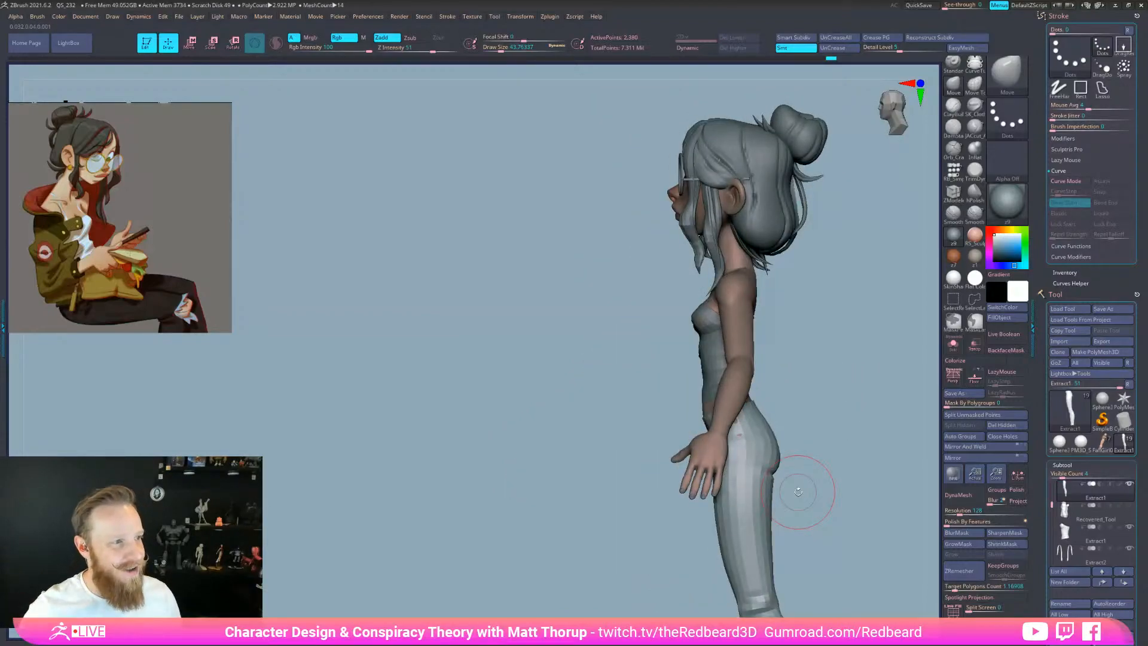
{"action": "left_click_drag", "start_coordinate": [837, 415], "coordinate": [891, 423]}
{"action": "mouse_move", "coordinate": [829, 504]}
{"action": "left_mouse_down", "text": "alt"}
{"action": "mouse_move", "coordinate": [760, 518]}
{"action": "mouse_move", "coordinate": [778, 534]}
{"action": "mouse_move", "coordinate": [843, 548]}
{"action": "mouse_move", "coordinate": [805, 552]}
{"action": "mouse_move", "coordinate": [724, 510]}
{"action": "mouse_move", "coordinate": [745, 508]}
{"action": "mouse_move", "coordinate": [744, 529]}
{"action": "left_mouse_up", "text": "alt"}
{"action": "key", "text": "["}
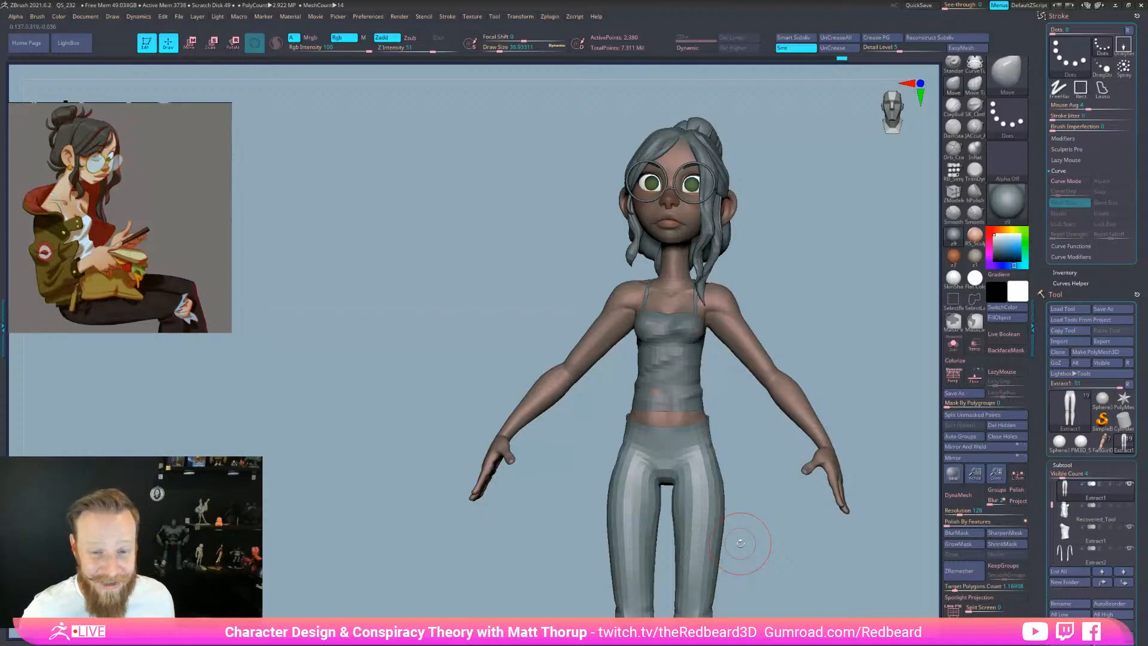
Select the tank top and smooth and push it over the skin spots on the front
{"action": "left_click_drag", "start_coordinate": [809, 310], "coordinate": [703, 216]}
{"action": "left_click", "coordinate": [702, 215], "text": "alt"}
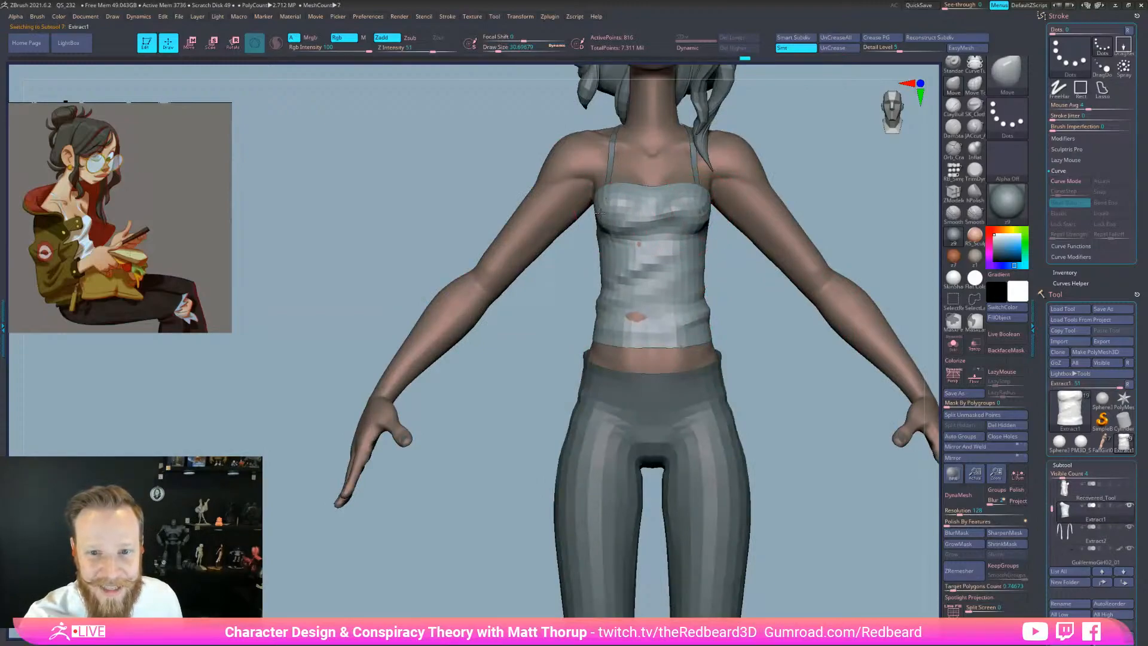
{"action": "left_click_drag", "start_coordinate": [637, 257], "coordinate": [639, 262], "text": "shift"}
{"action": "key", "text": "s"}
{"action": "left_click_drag", "start_coordinate": [647, 309], "coordinate": [645, 321]}
{"action": "mouse_move", "coordinate": [660, 253]}
{"action": "left_mouse_down"}
{"action": "mouse_move", "coordinate": [751, 270]}
{"action": "mouse_move", "coordinate": [810, 254]}
{"action": "left_mouse_up"}
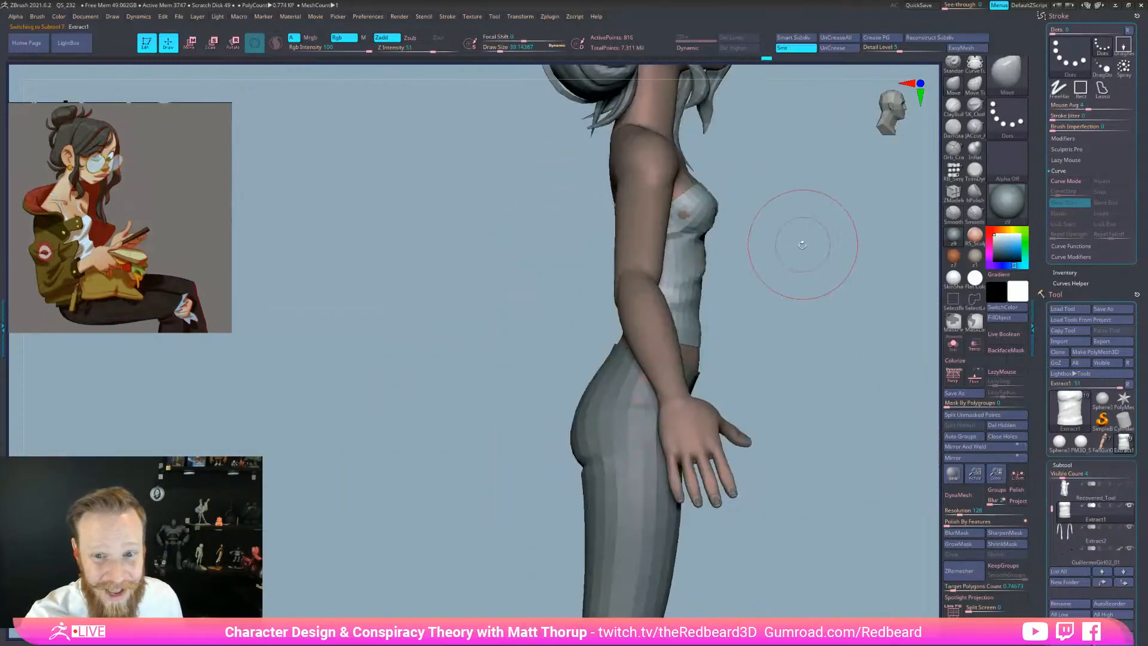
{"action": "key", "text": "s"}
{"action": "mouse_move", "coordinate": [684, 217]}
{"action": "left_mouse_down"}
{"action": "mouse_move", "coordinate": [778, 231]}
{"action": "mouse_move", "coordinate": [825, 223]}
{"action": "left_mouse_up"}
{"action": "key", "text": "s"}
Push the back of the top over the upper-back skin patches, then check all sides
{"action": "left_click_drag", "start_coordinate": [608, 237], "coordinate": [614, 242]}
{"action": "key", "text": "s"}
{"action": "left_click_drag", "start_coordinate": [592, 294], "coordinate": [587, 296]}
{"action": "left_click_drag", "start_coordinate": [638, 246], "coordinate": [652, 248]}
{"action": "left_click_drag", "start_coordinate": [720, 321], "coordinate": [602, 281], "text": "shift"}
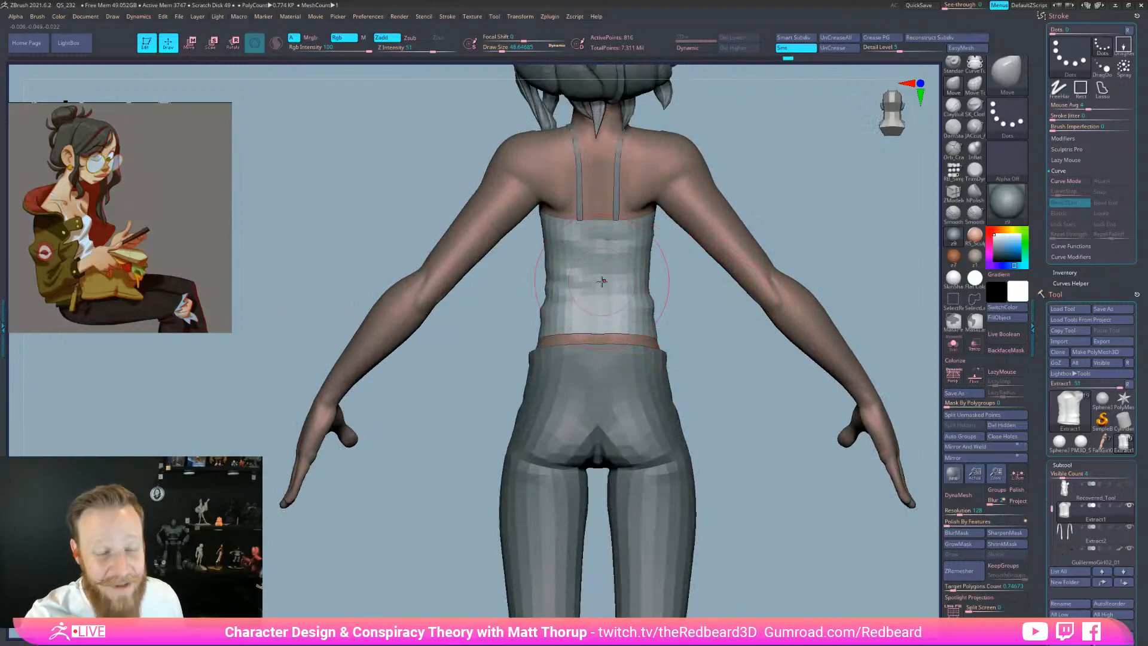
{"action": "left_click_drag", "start_coordinate": [779, 543], "coordinate": [766, 590]}
{"action": "left_click_drag", "start_coordinate": [801, 580], "coordinate": [810, 550]}
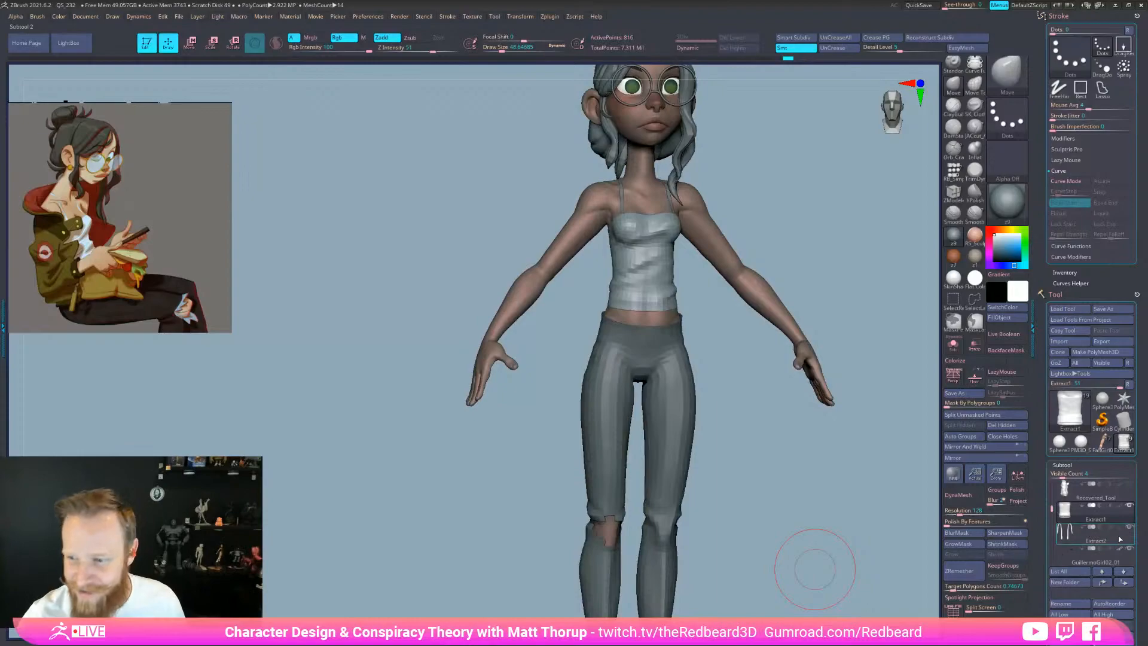
Turn the Recovered_Tool jacket's visibility back on and inspect it around the figure
{"action": "left_click", "coordinate": [1129, 484]}
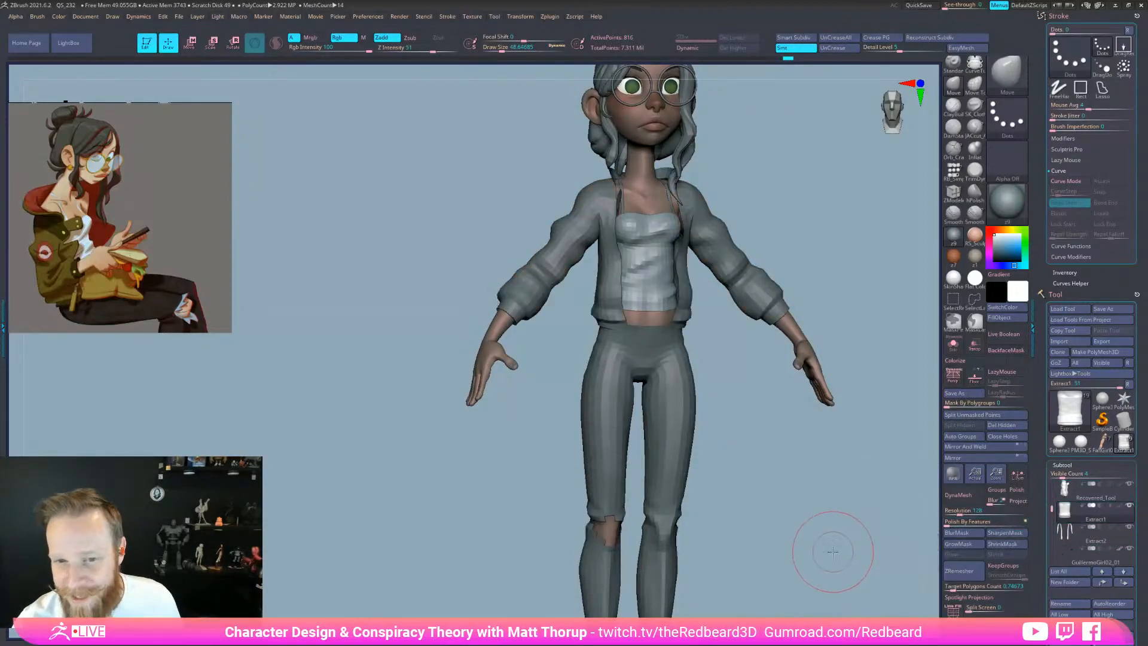
{"action": "left_click_drag", "start_coordinate": [827, 546], "coordinate": [835, 550]}
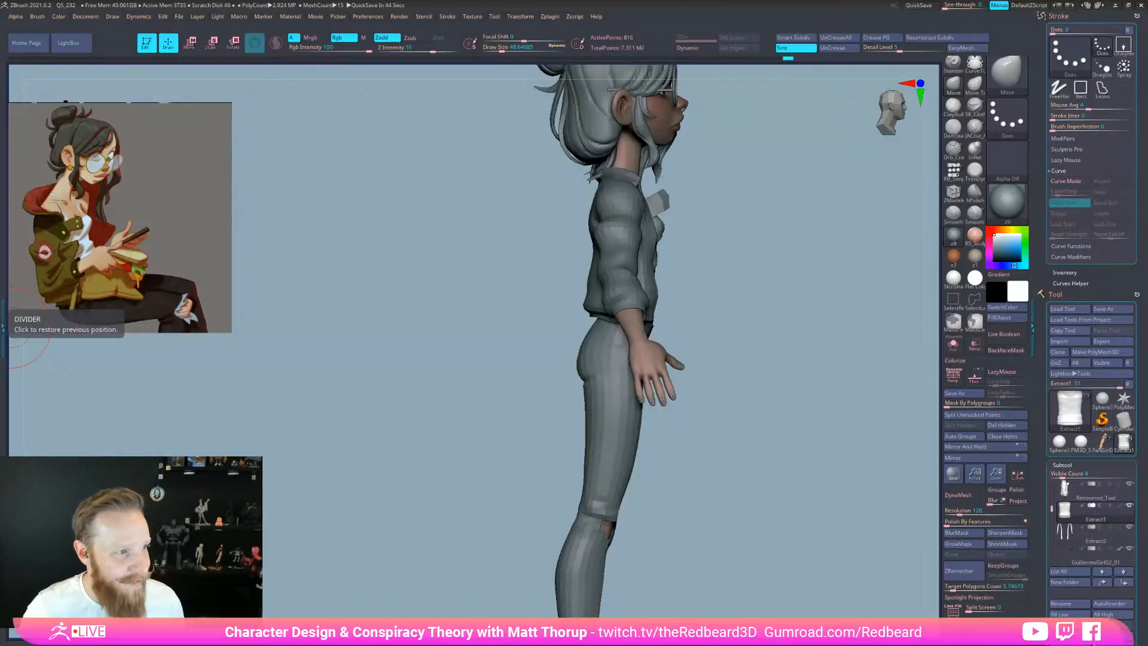
{"action": "left_click_drag", "start_coordinate": [741, 539], "coordinate": [771, 504]}
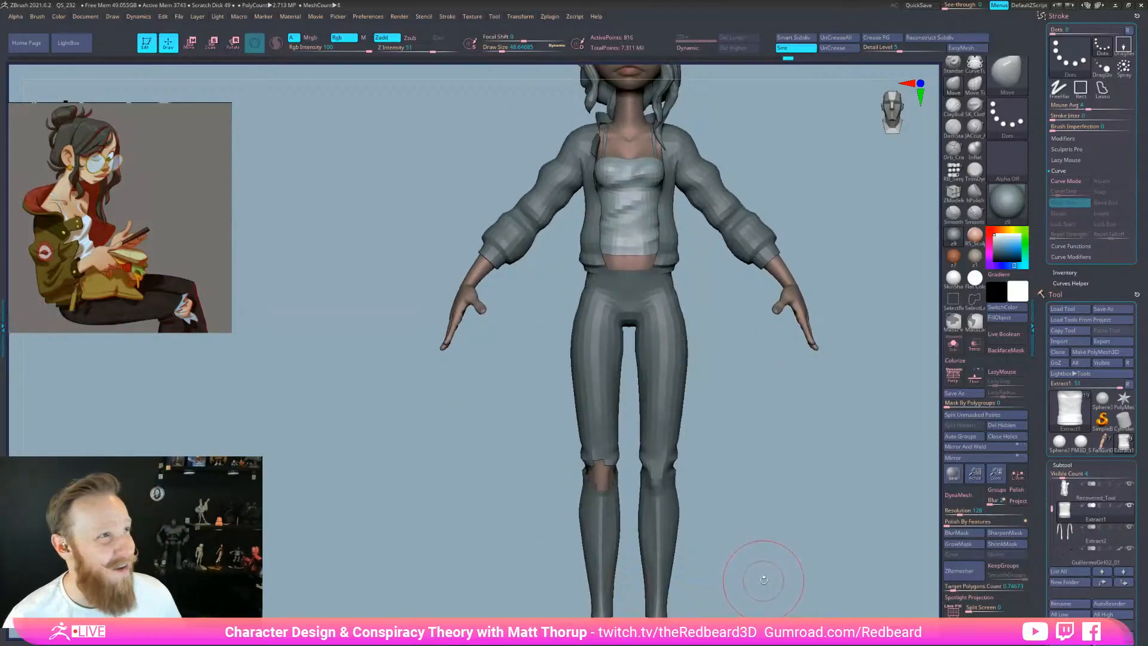
{"action": "mouse_move", "coordinate": [767, 578]}
{"action": "left_mouse_down"}
{"action": "mouse_move", "coordinate": [742, 574]}
{"action": "mouse_move", "coordinate": [769, 569]}
{"action": "mouse_move", "coordinate": [738, 514]}
{"action": "left_mouse_up"}
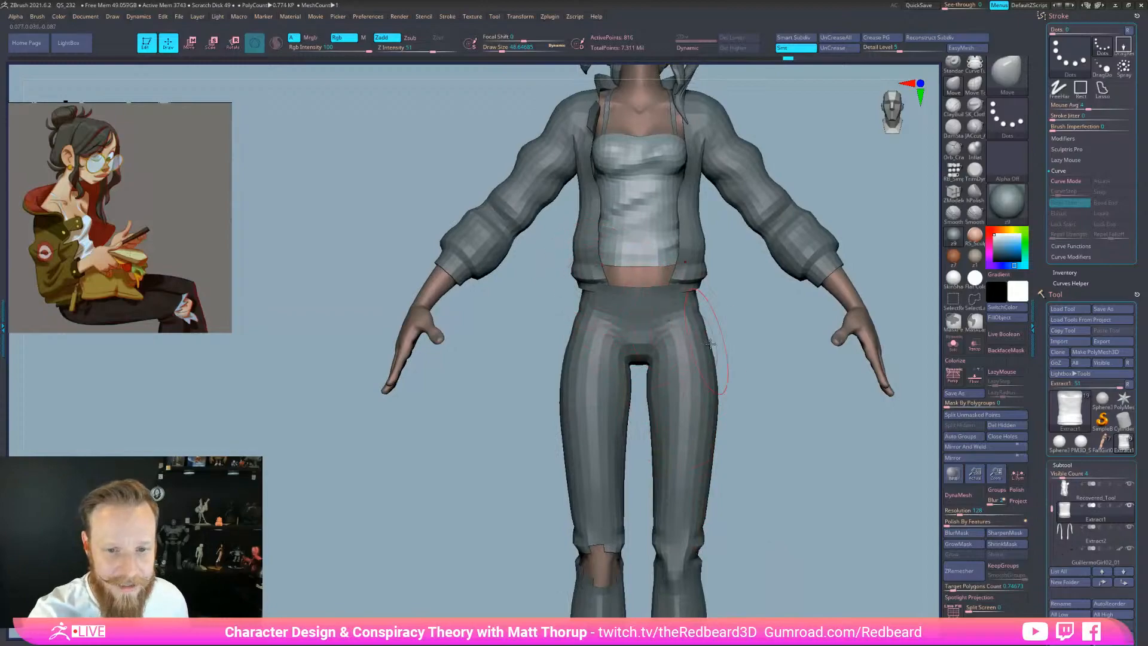
{"action": "left_click_drag", "start_coordinate": [780, 412], "coordinate": [755, 395]}
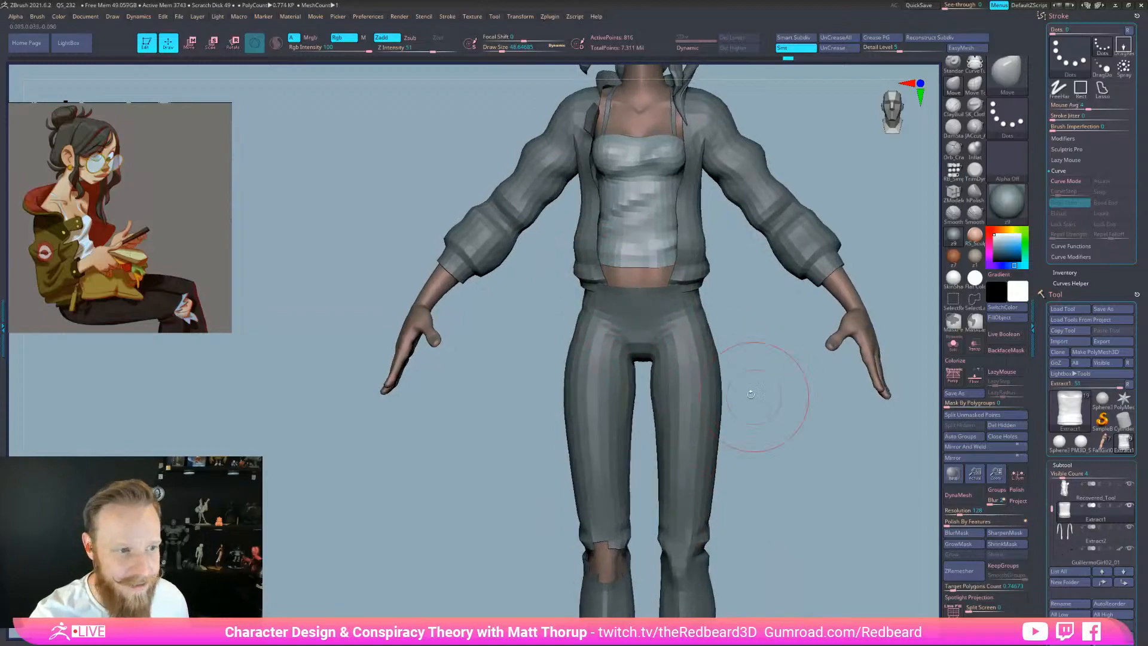
Select the jacket and pull its hem outward and down and its side outward
{"action": "left_click", "coordinate": [591, 285], "text": "alt"}
{"action": "left_click_drag", "start_coordinate": [593, 284], "coordinate": [589, 288]}
{"action": "key", "text": "s"}
{"action": "left_click_drag", "start_coordinate": [584, 202], "coordinate": [574, 202]}
{"action": "key", "text": "s"}
{"action": "mouse_move", "coordinate": [694, 216]}
{"action": "left_mouse_down"}
{"action": "mouse_move", "coordinate": [706, 211]}
{"action": "mouse_move", "coordinate": [735, 245]}
{"action": "mouse_move", "coordinate": [701, 308]}
{"action": "mouse_move", "coordinate": [665, 283]}
{"action": "mouse_move", "coordinate": [690, 246]}
{"action": "left_mouse_up"}
{"action": "key", "text": "s"}
Nudge the jacket's side and armpit outward with the brush at about 39
{"action": "key", "text": "s"}
{"action": "left_click", "coordinate": [672, 282]}
{"action": "key", "text": "s"}
{"action": "key", "text": "s"}
{"action": "key", "text": "s"}
{"action": "left_click_drag", "start_coordinate": [691, 180], "coordinate": [689, 182]}
{"action": "left_click_drag", "start_coordinate": [694, 182], "coordinate": [701, 182]}
{"action": "left_click_drag", "start_coordinate": [695, 189], "coordinate": [706, 185]}
{"action": "key", "text": "s"}
{"action": "mouse_move", "coordinate": [837, 187]}
{"action": "left_mouse_down"}
{"action": "mouse_move", "coordinate": [671, 198]}
{"action": "mouse_move", "coordinate": [651, 219]}
{"action": "left_mouse_up"}
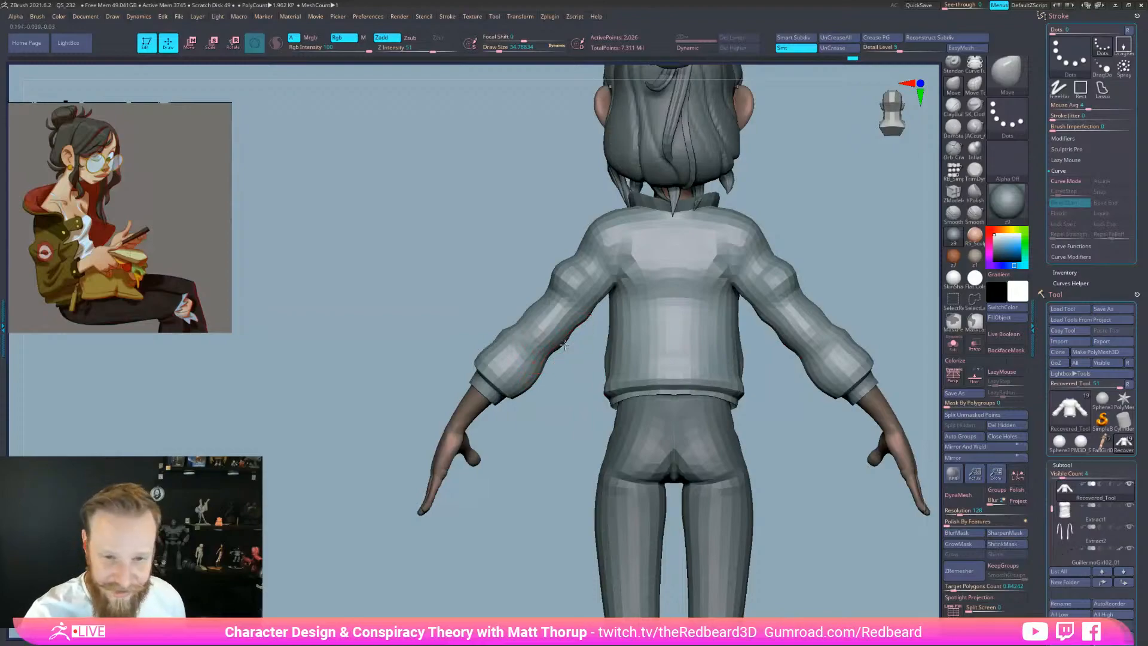
Nudge the inner sleeve edges and reshape the jacket's left shoulder
{"action": "key", "text": "s"}
{"action": "left_click_drag", "start_coordinate": [564, 344], "coordinate": [561, 343]}
{"action": "left_click_drag", "start_coordinate": [562, 342], "coordinate": [567, 346]}
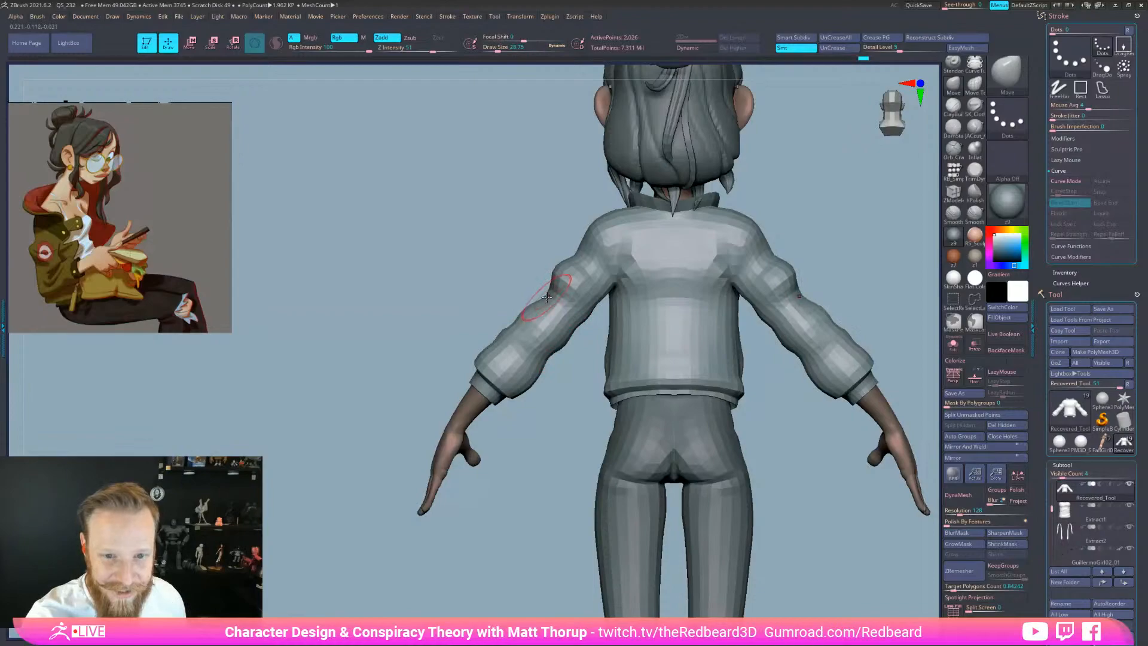
{"action": "key", "text": "s"}
{"action": "left_click_drag", "start_coordinate": [594, 221], "coordinate": [591, 223]}
{"action": "key", "text": "s"}
{"action": "mouse_move", "coordinate": [755, 214]}
{"action": "left_mouse_down"}
{"action": "mouse_move", "coordinate": [735, 213]}
{"action": "mouse_move", "coordinate": [831, 214]}
{"action": "left_mouse_up"}
{"action": "left_click_drag", "start_coordinate": [808, 246], "coordinate": [760, 303], "text": "alt"}
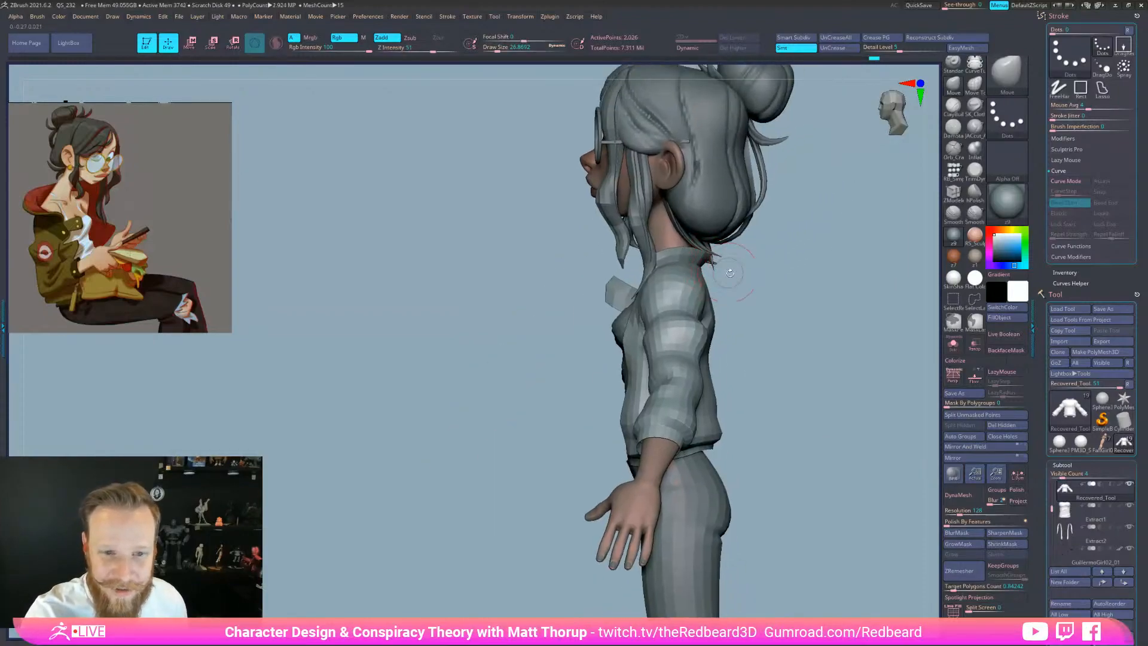
Solo the jacket, mask the collar flap, and pull the collar's top edge upward
{"action": "left_click", "coordinate": [954, 344]}
{"action": "mouse_move", "coordinate": [607, 319]}
{"action": "left_mouse_down", "text": "ctrl"}
{"action": "mouse_move", "coordinate": [644, 272]}
{"action": "mouse_move", "coordinate": [723, 299]}
{"action": "mouse_move", "coordinate": [574, 529]}
{"action": "mouse_move", "coordinate": [547, 281]}
{"action": "mouse_move", "coordinate": [574, 269]}
{"action": "left_mouse_up", "text": "ctrl"}
{"action": "key", "text": "s"}
{"action": "mouse_move", "coordinate": [649, 249]}
{"action": "left_mouse_down"}
{"action": "mouse_move", "coordinate": [706, 244]}
{"action": "mouse_move", "coordinate": [714, 256]}
{"action": "left_mouse_up"}
{"action": "key", "text": "s"}
{"action": "left_click_drag", "start_coordinate": [692, 254], "coordinate": [674, 262]}
{"action": "key", "text": "s"}
{"action": "mouse_move", "coordinate": [804, 239]}
{"action": "left_mouse_down"}
{"action": "mouse_move", "coordinate": [736, 241]}
{"action": "mouse_move", "coordinate": [763, 245]}
{"action": "mouse_move", "coordinate": [721, 258]}
{"action": "left_mouse_up"}
Pull the collar's left corner outward with the brush at about 20
{"action": "key", "text": "s"}
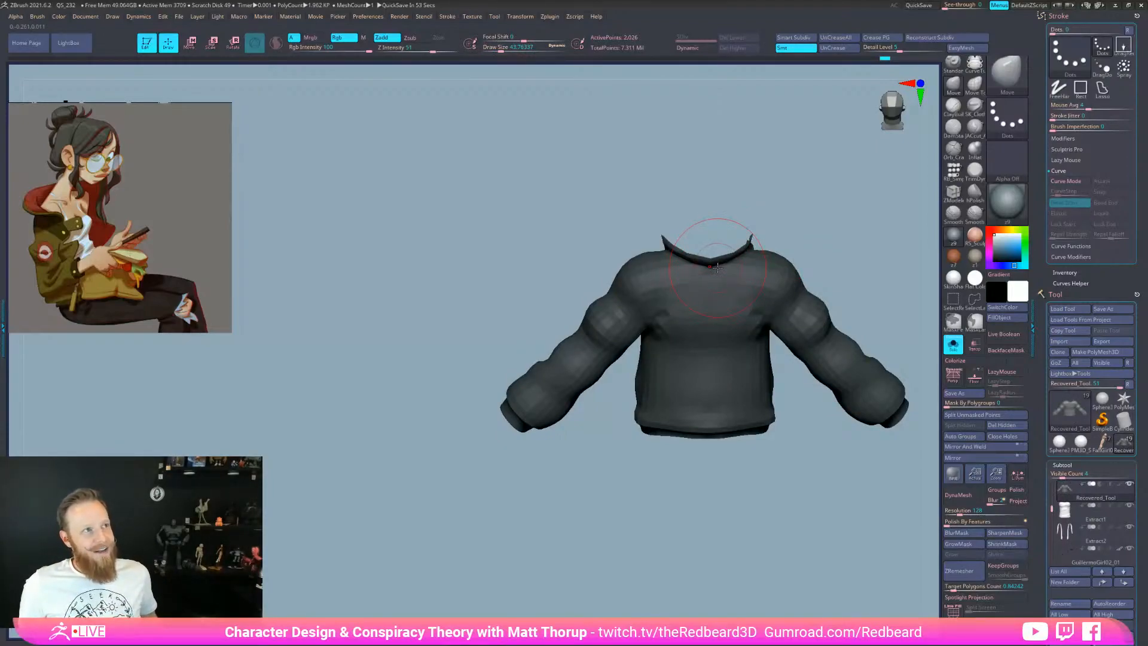
{"action": "left_click_drag", "start_coordinate": [861, 478], "coordinate": [789, 538]}
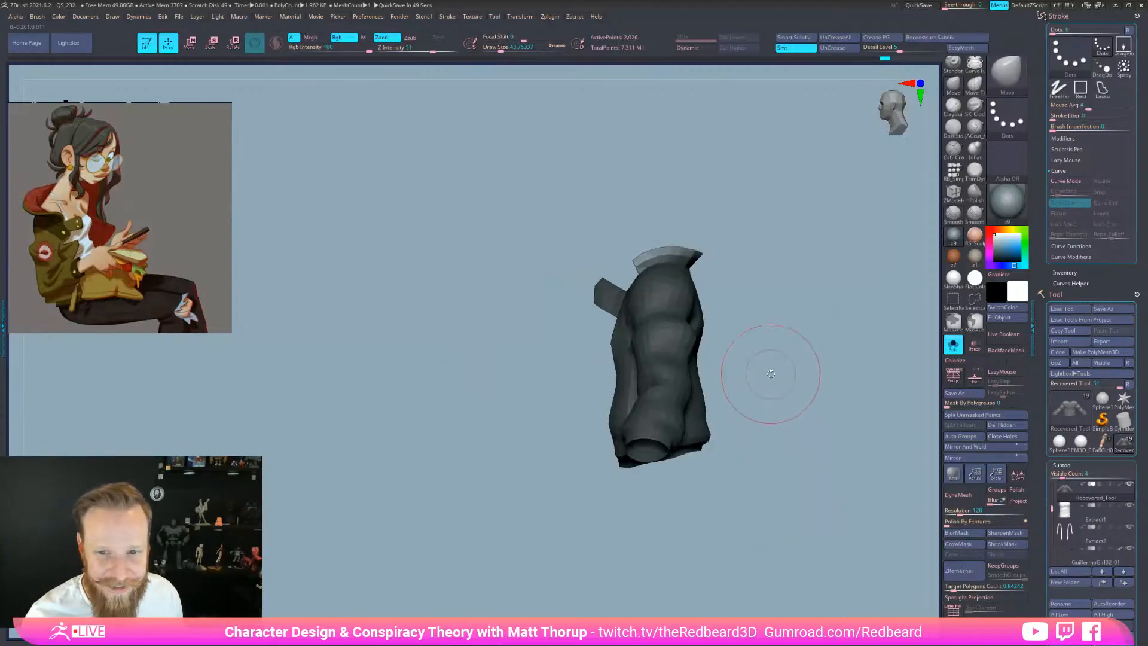
{"action": "left_click_drag", "start_coordinate": [771, 376], "coordinate": [789, 338], "text": "alt"}
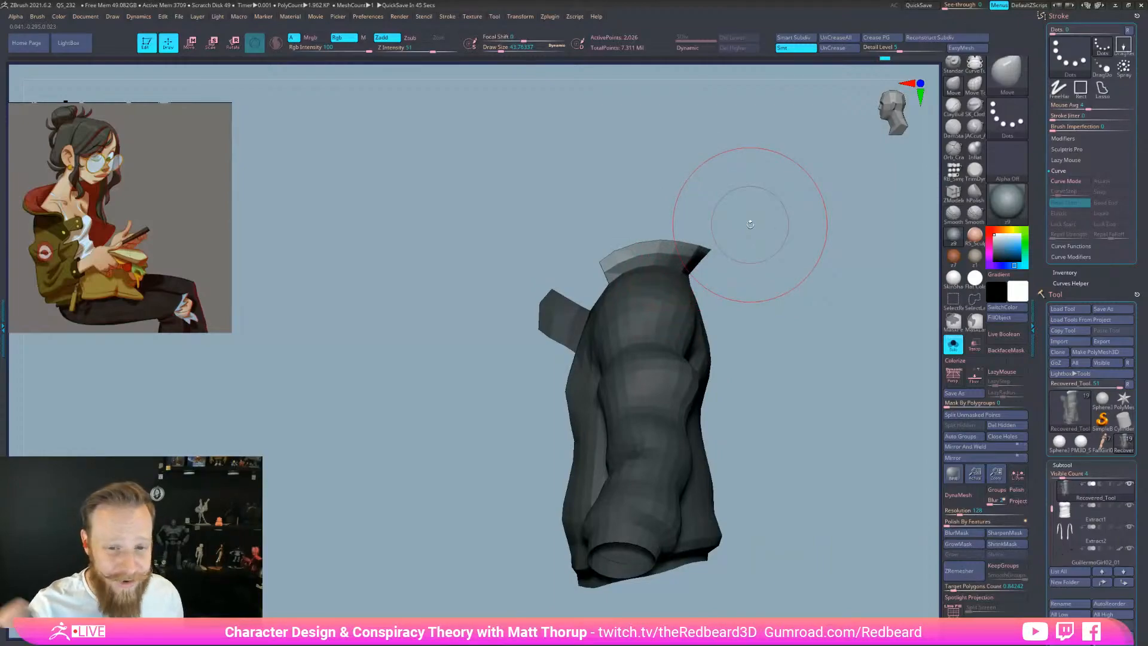
{"action": "key", "text": "s"}
{"action": "left_click_drag", "start_coordinate": [605, 269], "coordinate": [605, 273]}
{"action": "key", "text": "s"}
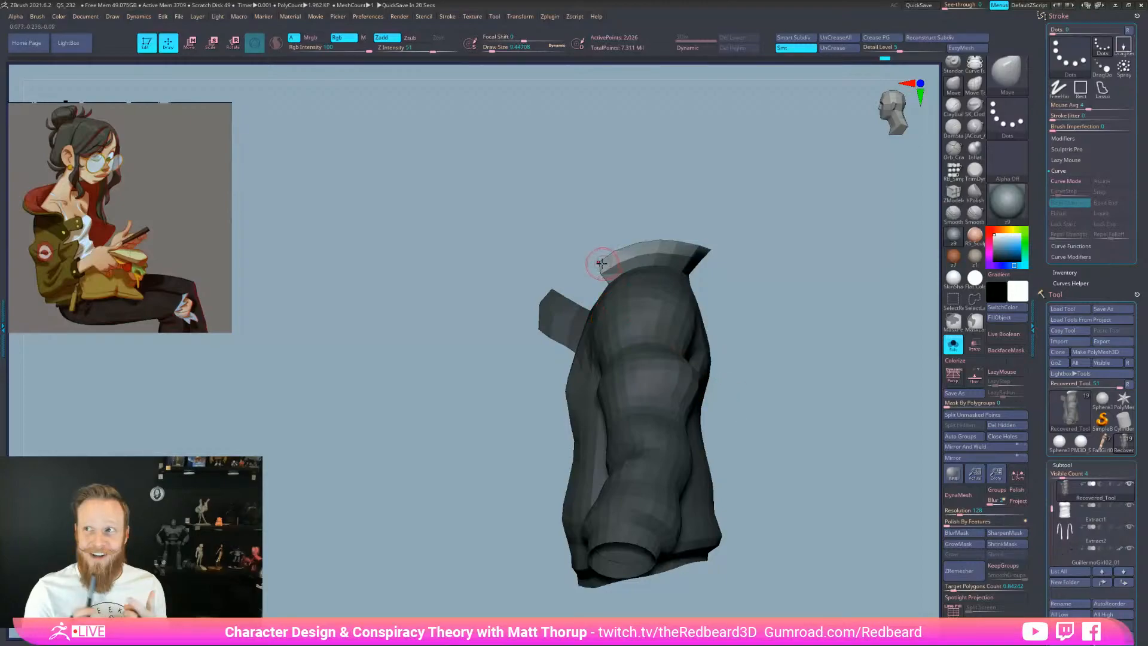
{"action": "key", "text": "s"}
{"action": "left_click_drag", "start_coordinate": [600, 264], "coordinate": [596, 260]}
Mask around the collar, widen its top edge on both sides, then clear the mask
{"action": "mouse_move", "coordinate": [731, 262]}
{"action": "left_mouse_down"}
{"action": "mouse_move", "coordinate": [706, 269]}
{"action": "mouse_move", "coordinate": [666, 252]}
{"action": "left_mouse_up"}
{"action": "key", "text": "s"}
{"action": "left_click_drag", "start_coordinate": [798, 200], "coordinate": [861, 206]}
{"action": "left_click_drag", "start_coordinate": [804, 411], "coordinate": [841, 416]}
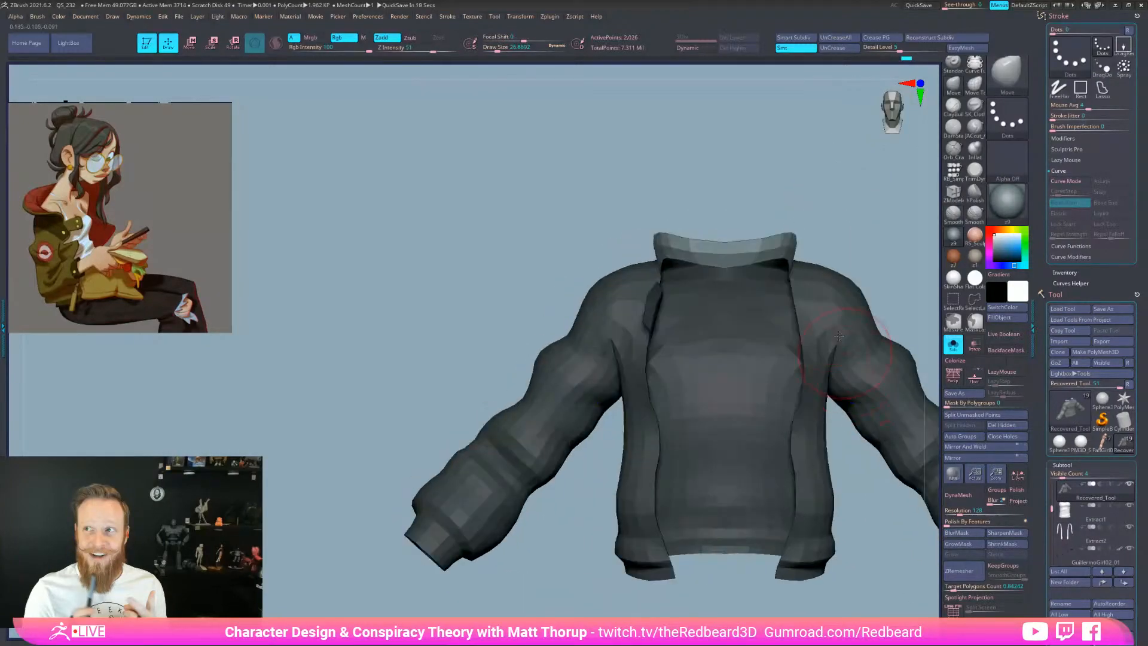
{"action": "mouse_move", "coordinate": [755, 207]}
{"action": "left_mouse_down"}
{"action": "mouse_move", "coordinate": [849, 199]}
{"action": "mouse_move", "coordinate": [746, 230]}
{"action": "left_mouse_up"}
{"action": "mouse_move", "coordinate": [583, 331]}
{"action": "left_mouse_down", "text": "ctrl"}
{"action": "mouse_move", "coordinate": [647, 267]}
{"action": "mouse_move", "coordinate": [720, 317]}
{"action": "left_mouse_up", "text": "ctrl"}
{"action": "left_click_drag", "start_coordinate": [799, 223], "coordinate": [745, 236]}
{"action": "mouse_move", "coordinate": [535, 265]}
{"action": "left_mouse_down"}
{"action": "mouse_move", "coordinate": [630, 257]}
{"action": "mouse_move", "coordinate": [596, 270]}
{"action": "mouse_move", "coordinate": [605, 273]}
{"action": "left_mouse_up"}
{"action": "key", "text": "s"}
{"action": "mouse_move", "coordinate": [706, 257]}
{"action": "left_mouse_down"}
{"action": "mouse_move", "coordinate": [649, 266]}
{"action": "mouse_move", "coordinate": [664, 279]}
{"action": "mouse_move", "coordinate": [676, 268]}
{"action": "mouse_move", "coordinate": [674, 241]}
{"action": "left_mouse_up"}
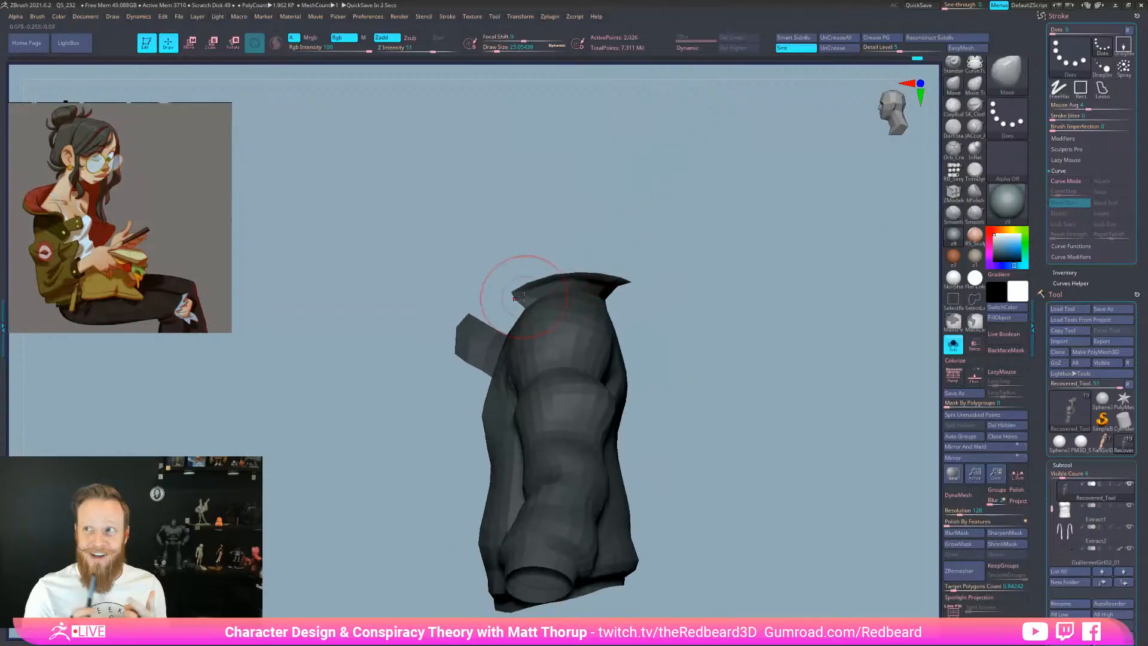
{"action": "left_click_drag", "start_coordinate": [501, 272], "coordinate": [494, 280], "text": "ctrl"}
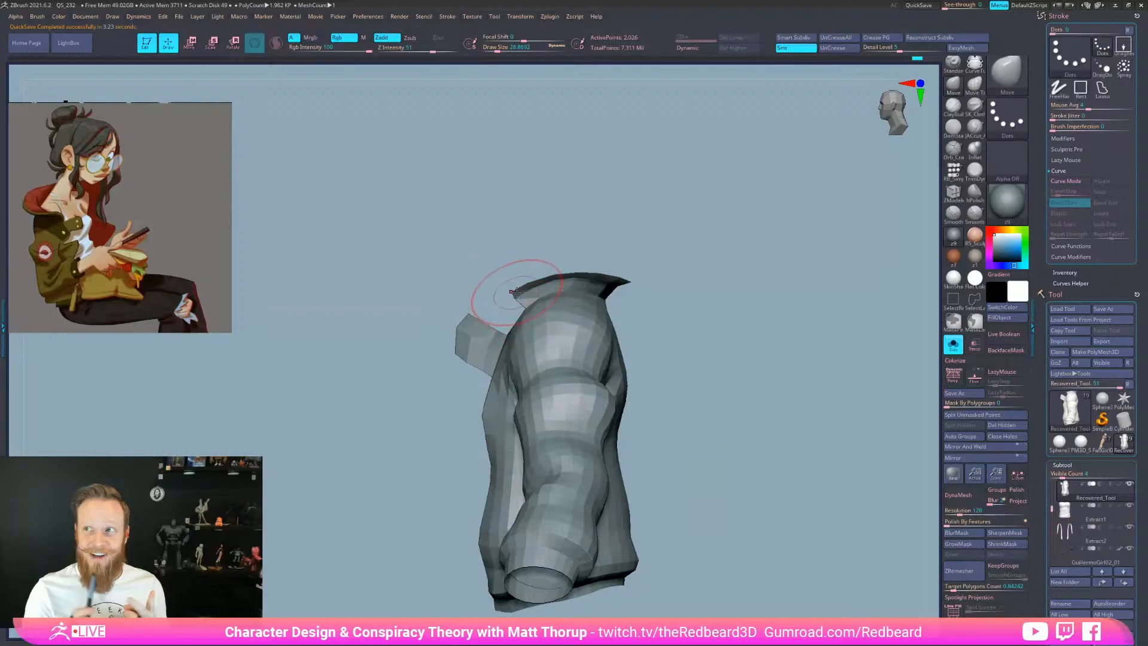
Raise the collar's centre edge slightly and set the brush to about 25
{"action": "key", "text": "bracketleft"}
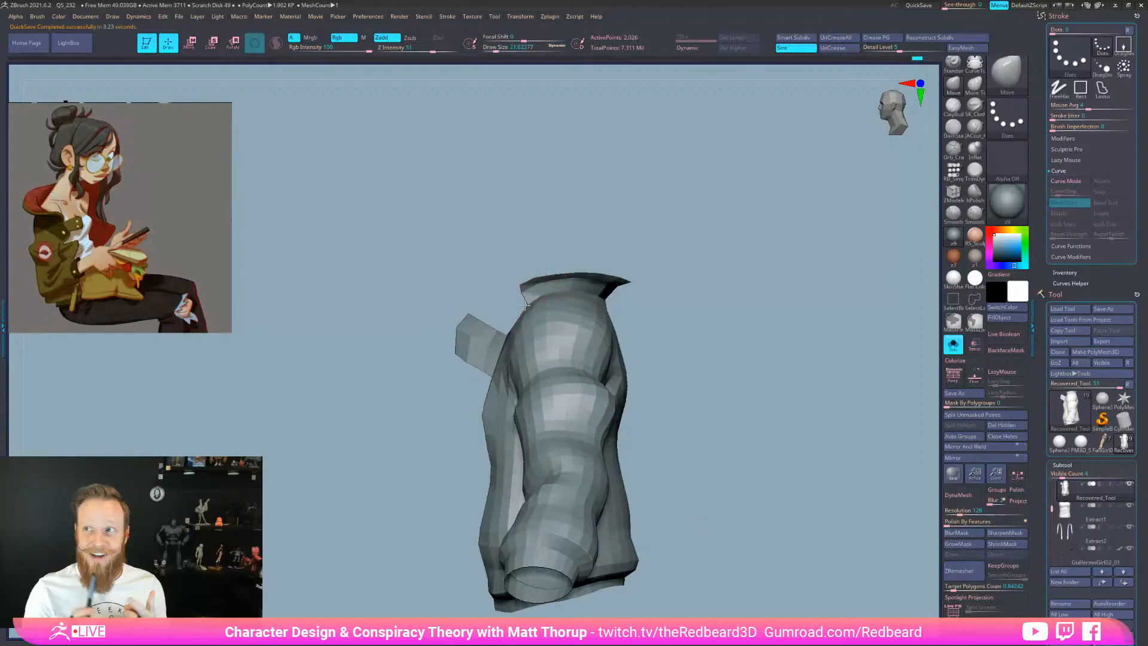
{"action": "key", "text": "bracketleft"}
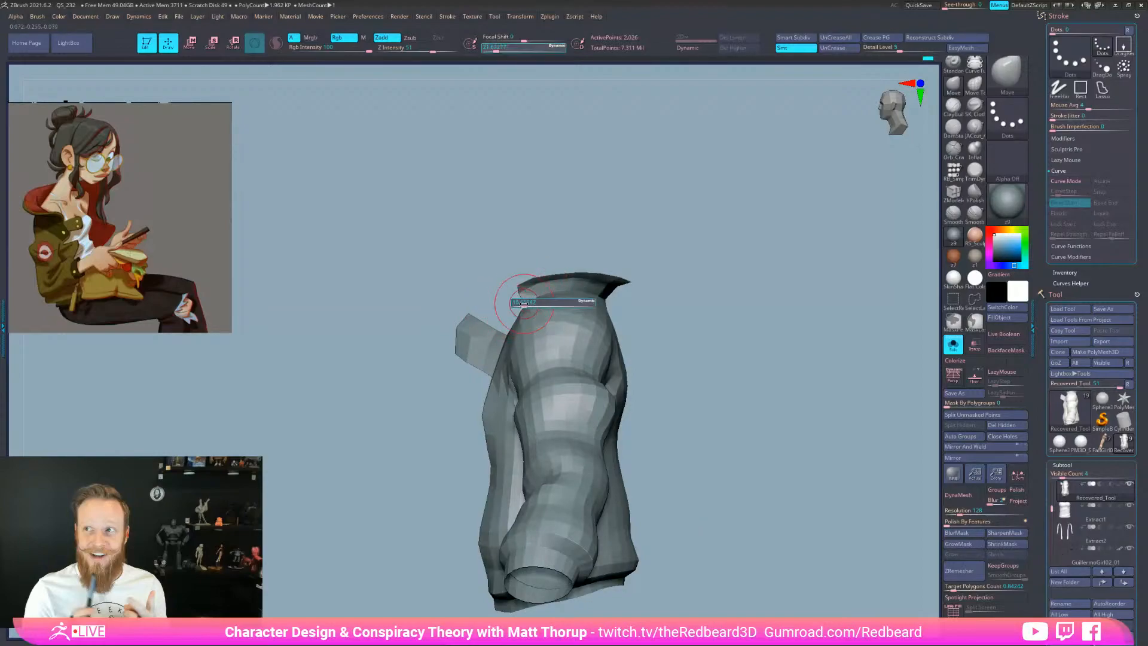
{"action": "mouse_move", "coordinate": [518, 309]}
{"action": "left_mouse_down", "text": "shift"}
{"action": "mouse_move", "coordinate": [623, 276]}
{"action": "mouse_move", "coordinate": [598, 272]}
{"action": "left_mouse_up", "text": "shift"}
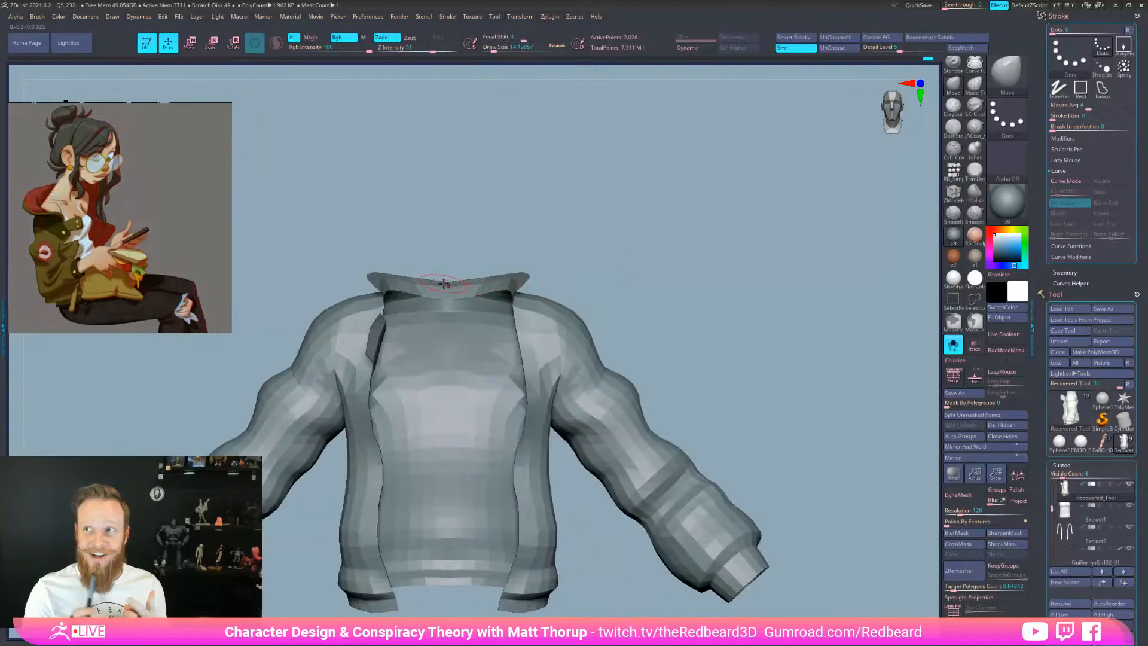
{"action": "key", "text": "bracketright"}
{"action": "key", "text": "bracketright"}
{"action": "left_click_drag", "start_coordinate": [447, 283], "coordinate": [449, 278]}
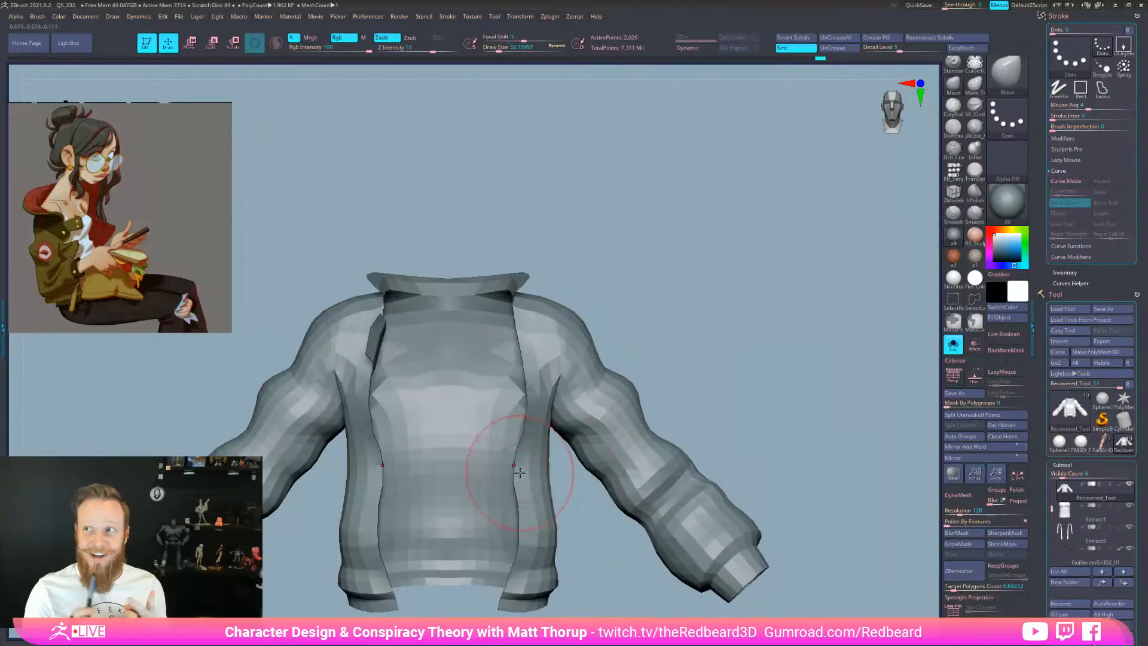
{"action": "mouse_move", "coordinate": [523, 473]}
{"action": "right_mouse_down"}
{"action": "mouse_move", "coordinate": [589, 501]}
{"action": "mouse_move", "coordinate": [684, 402]}
{"action": "right_mouse_up"}
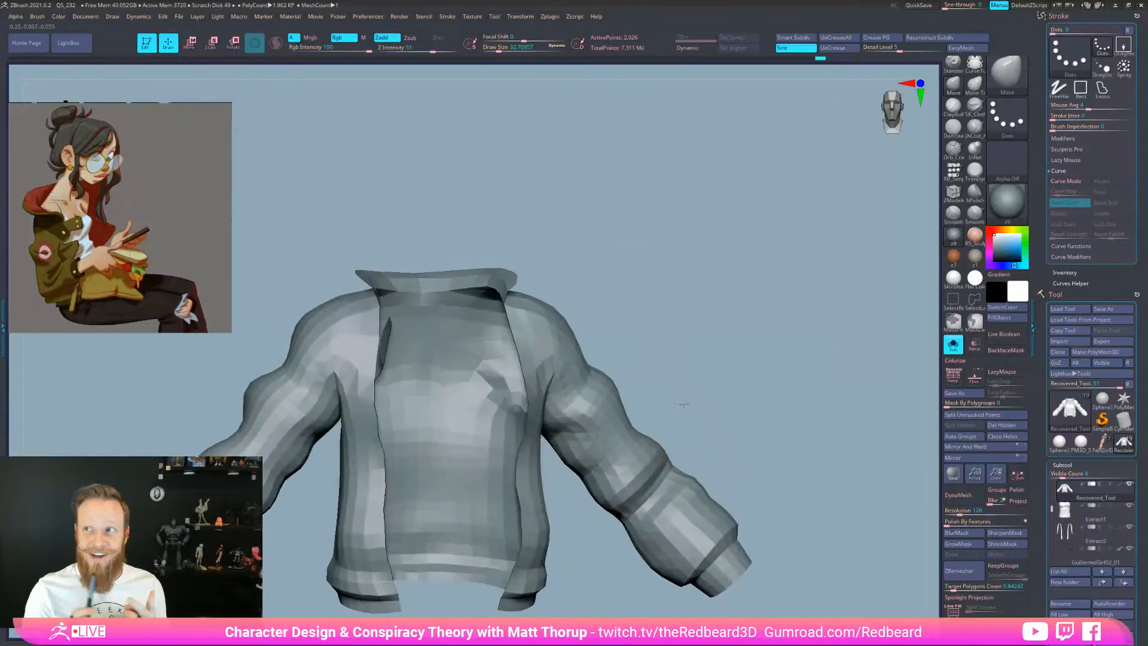
{"action": "right_click_drag", "start_coordinate": [345, 574], "coordinate": [478, 535]}
{"action": "key", "text": "s"}
{"action": "left_click_drag", "start_coordinate": [352, 533], "coordinate": [350, 533]}
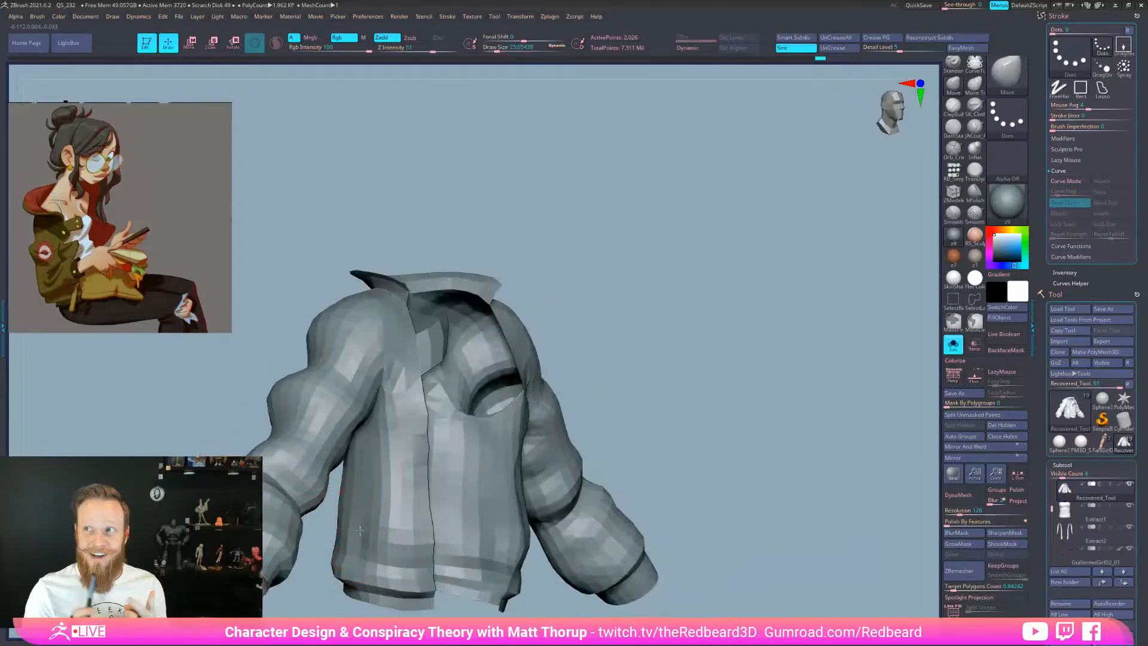
{"action": "mouse_move", "coordinate": [501, 443]}
{"action": "right_mouse_down"}
{"action": "mouse_move", "coordinate": [677, 445]}
{"action": "mouse_move", "coordinate": [724, 536]}
{"action": "right_mouse_up"}
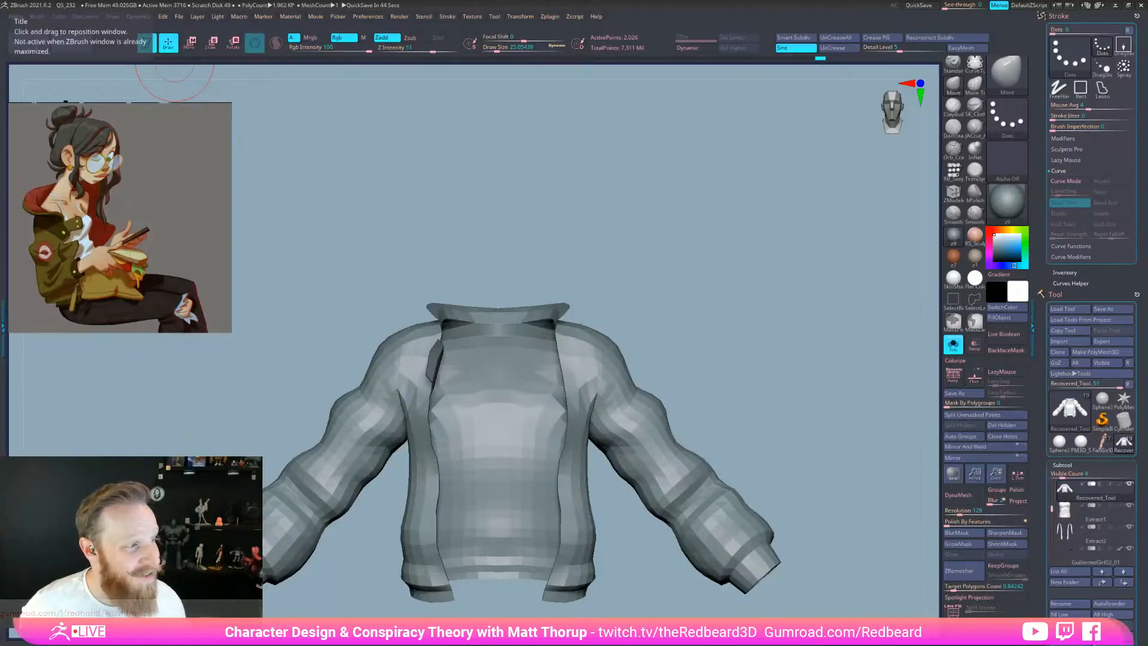
Refine the back edge of the jacket collar with a smaller Move brush
{"action": "left_click_drag", "start_coordinate": [813, 561], "coordinate": [846, 543]}
{"action": "key", "text": "["}
{"action": "key", "text": "["}
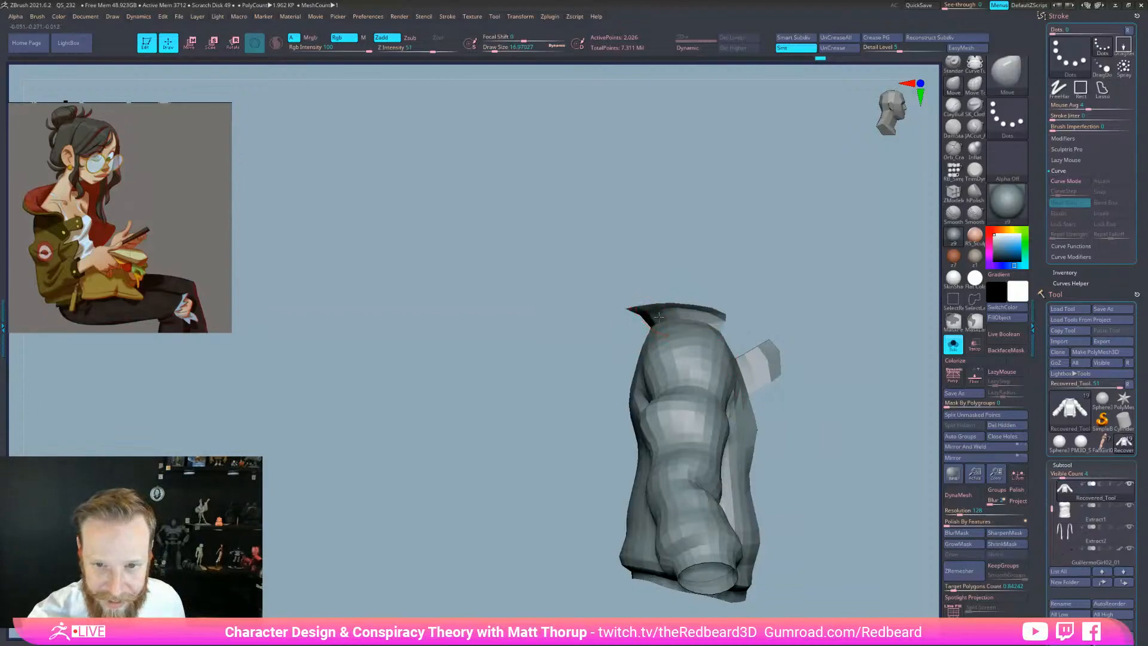
{"action": "key", "text": "["}
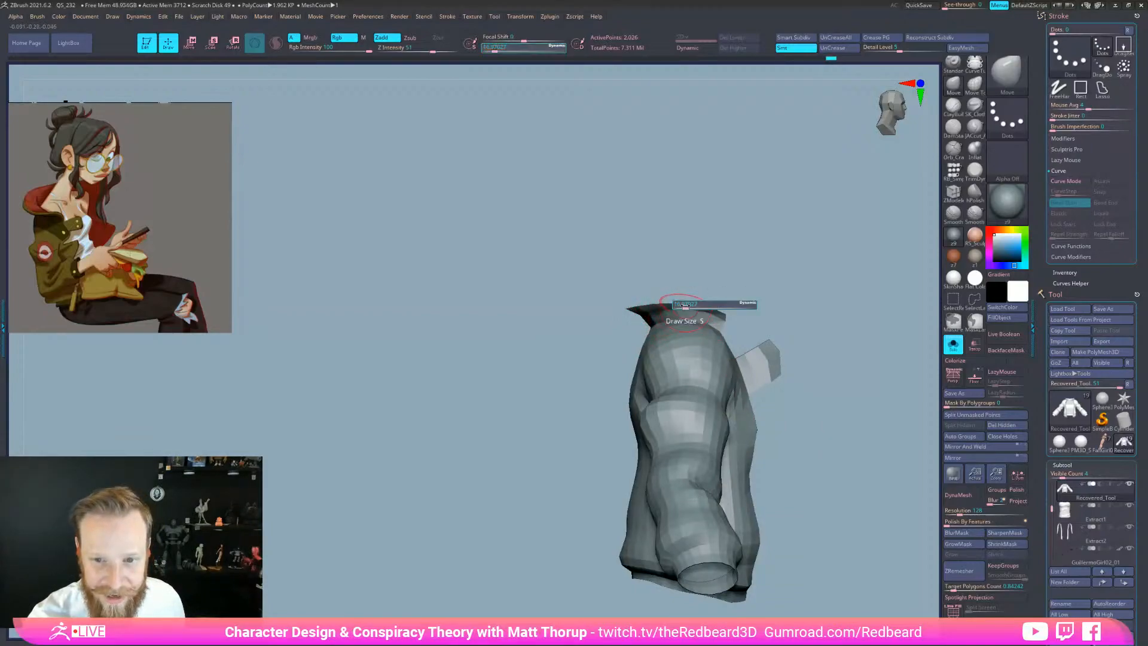
{"action": "key", "text": "bracketright"}
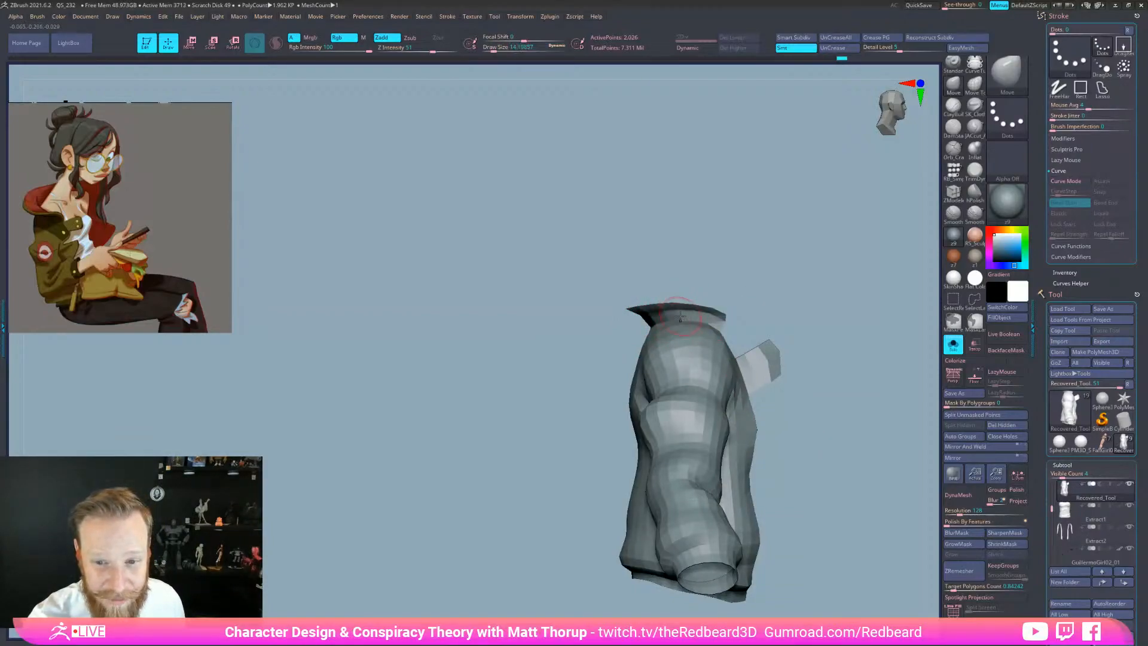
{"action": "left_click_drag", "start_coordinate": [759, 326], "coordinate": [802, 301]}
{"action": "key", "text": "bracketright"}
{"action": "left_click_drag", "start_coordinate": [628, 335], "coordinate": [624, 328]}
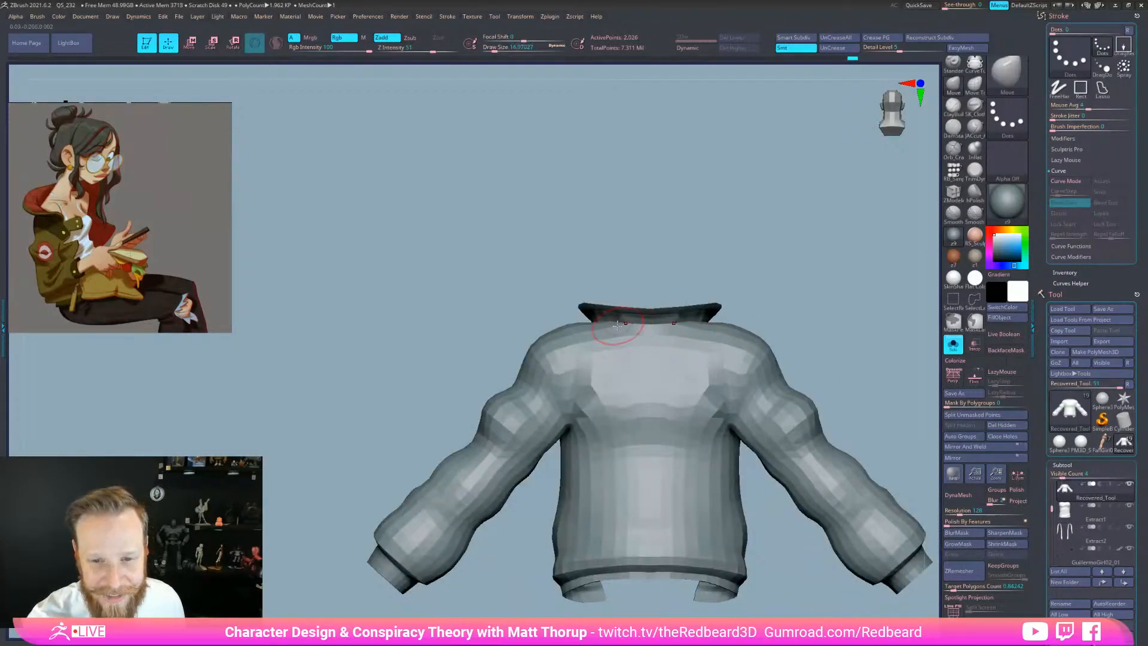
{"action": "mouse_move", "coordinate": [737, 310]}
{"action": "left_mouse_down"}
{"action": "mouse_move", "coordinate": [731, 290]}
{"action": "mouse_move", "coordinate": [713, 286]}
{"action": "left_mouse_up"}
{"action": "key", "text": "s"}
{"action": "left_click_drag", "start_coordinate": [620, 315], "coordinate": [622, 315]}
Turn the jacket to the front and enable PolyFrame with Shift+F
{"action": "left_click_drag", "start_coordinate": [760, 293], "coordinate": [828, 299]}
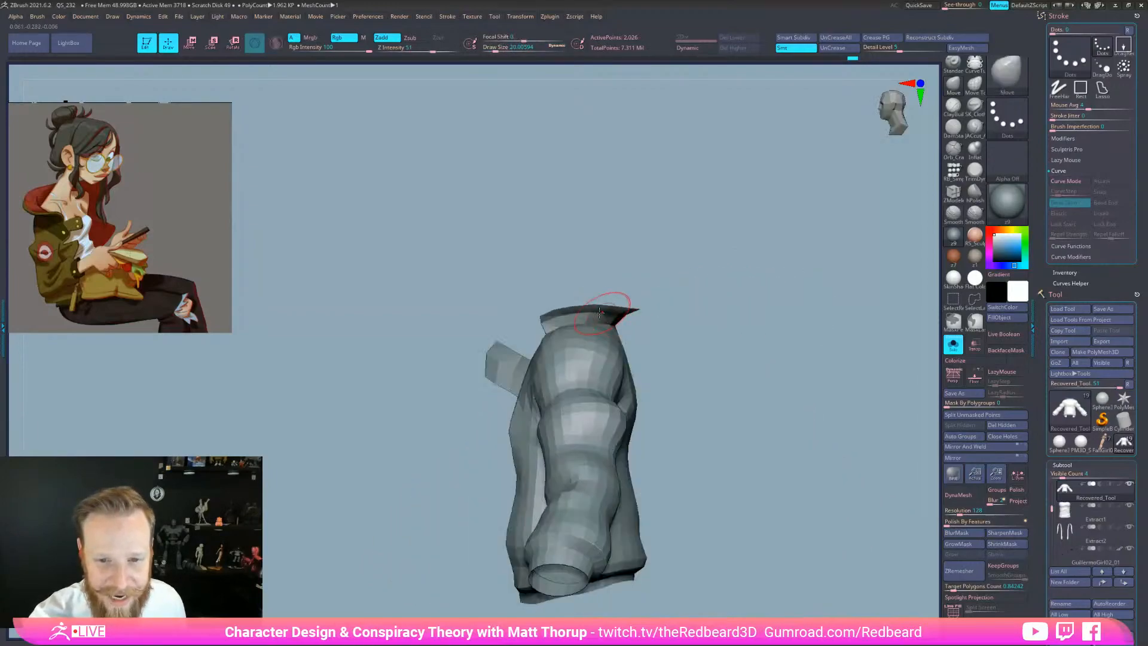
{"action": "left_click_drag", "start_coordinate": [622, 294], "coordinate": [798, 598]}
{"action": "key", "text": "shift+f"}
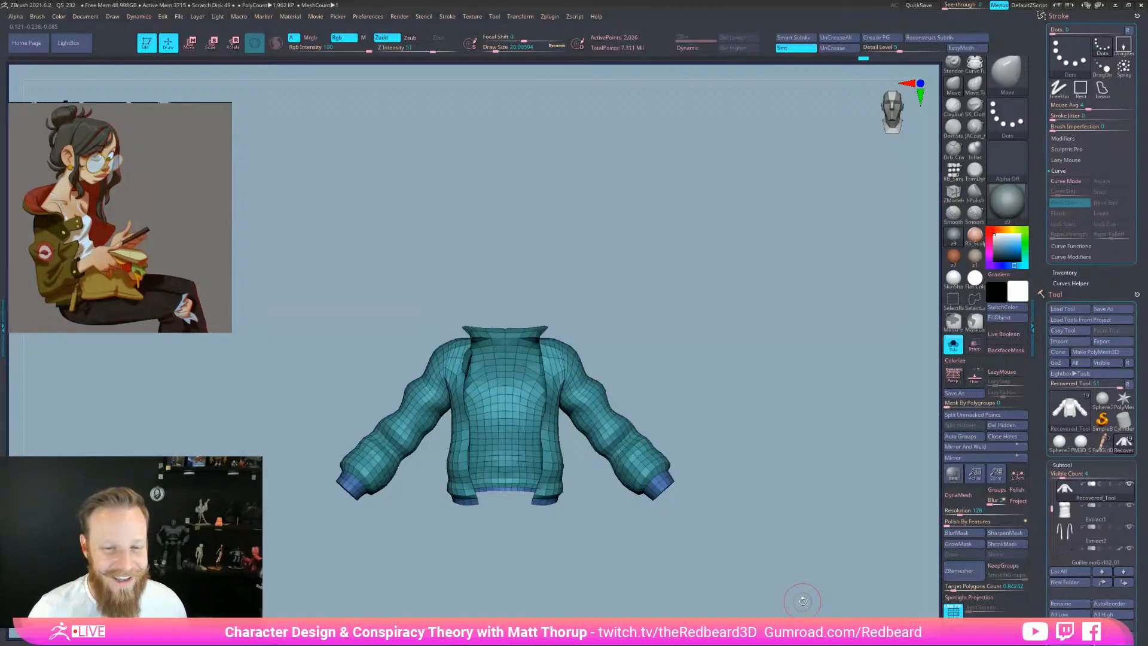
{"action": "left_click_drag", "start_coordinate": [763, 445], "coordinate": [700, 432]}
{"action": "left_click_drag", "start_coordinate": [694, 366], "coordinate": [766, 388], "text": "alt"}
{"action": "left_click_drag", "start_coordinate": [778, 386], "coordinate": [687, 419]}
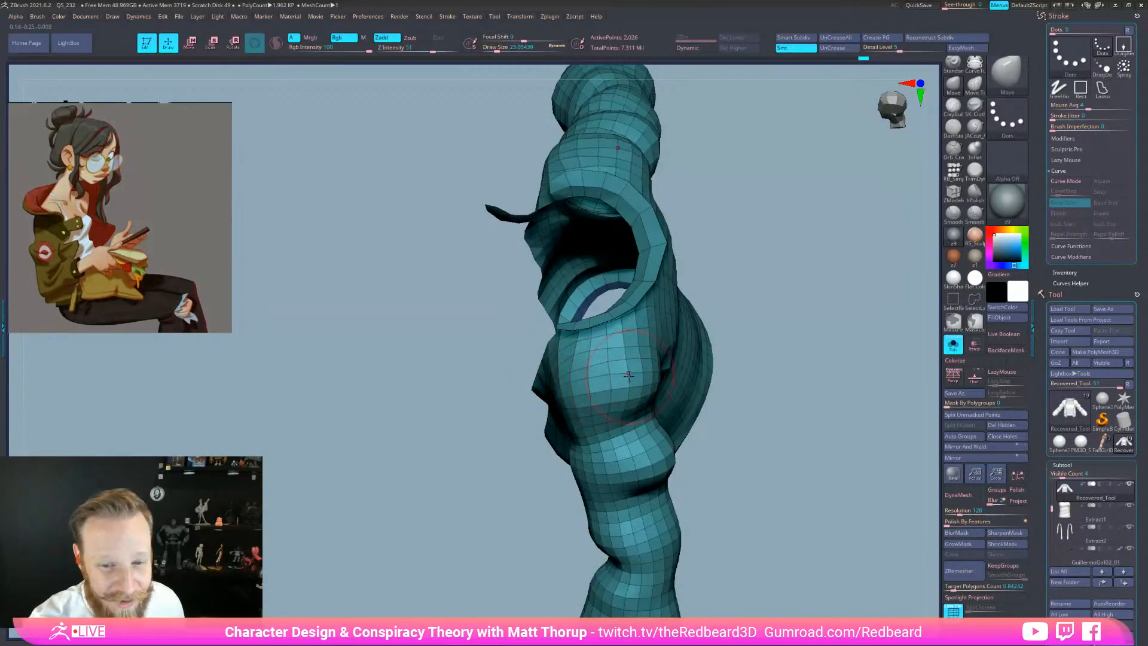
{"action": "left_click_drag", "start_coordinate": [792, 343], "coordinate": [740, 423]}
{"action": "key", "text": "s"}
{"action": "mouse_move", "coordinate": [589, 401]}
{"action": "left_mouse_down"}
{"action": "mouse_move", "coordinate": [604, 406]}
{"action": "mouse_move", "coordinate": [573, 347]}
{"action": "left_mouse_up"}
{"action": "key", "text": "s"}
{"action": "key", "text": "s"}
{"action": "key", "text": "s"}
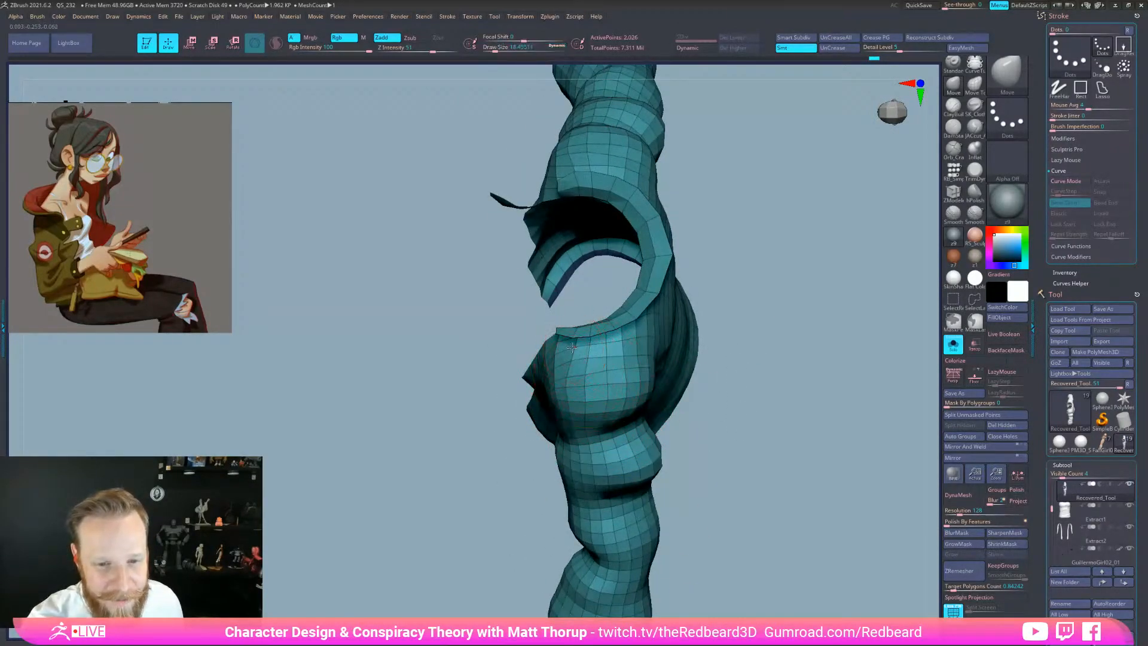
{"action": "left_click_drag", "start_coordinate": [717, 334], "coordinate": [807, 280]}
{"action": "mouse_move", "coordinate": [665, 318]}
{"action": "left_mouse_down"}
{"action": "mouse_move", "coordinate": [589, 362]}
{"action": "mouse_move", "coordinate": [569, 341]}
{"action": "left_mouse_up"}
{"action": "key", "text": "s"}
{"action": "left_click_drag", "start_coordinate": [676, 326], "coordinate": [704, 394]}
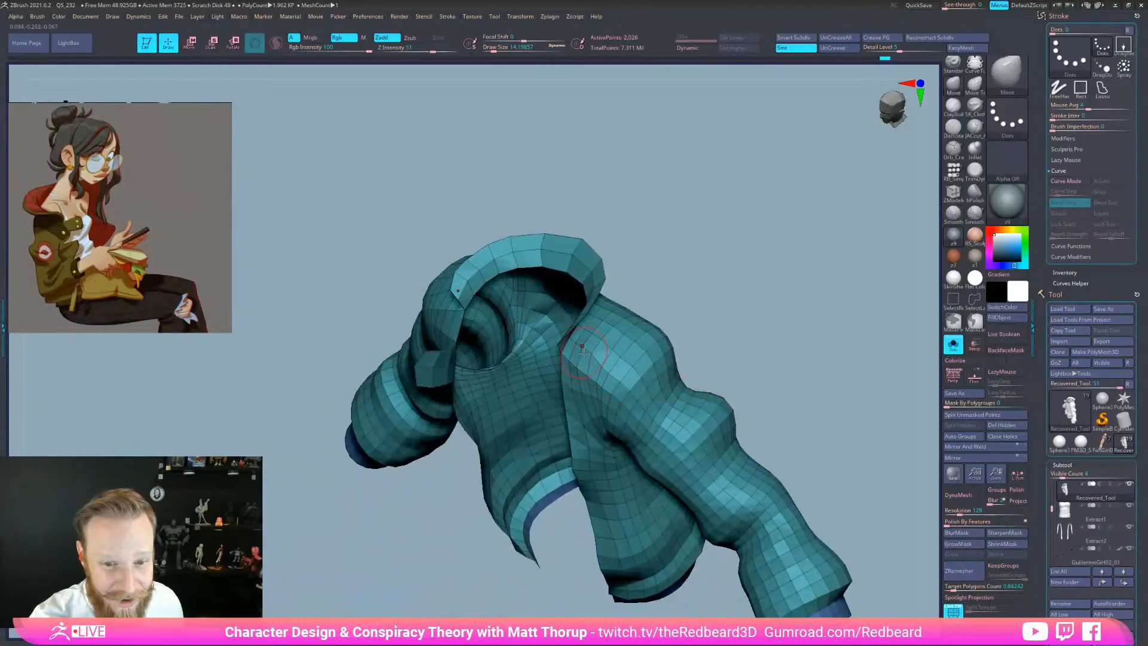
{"action": "left_click_drag", "start_coordinate": [726, 344], "coordinate": [776, 312], "text": "shift"}
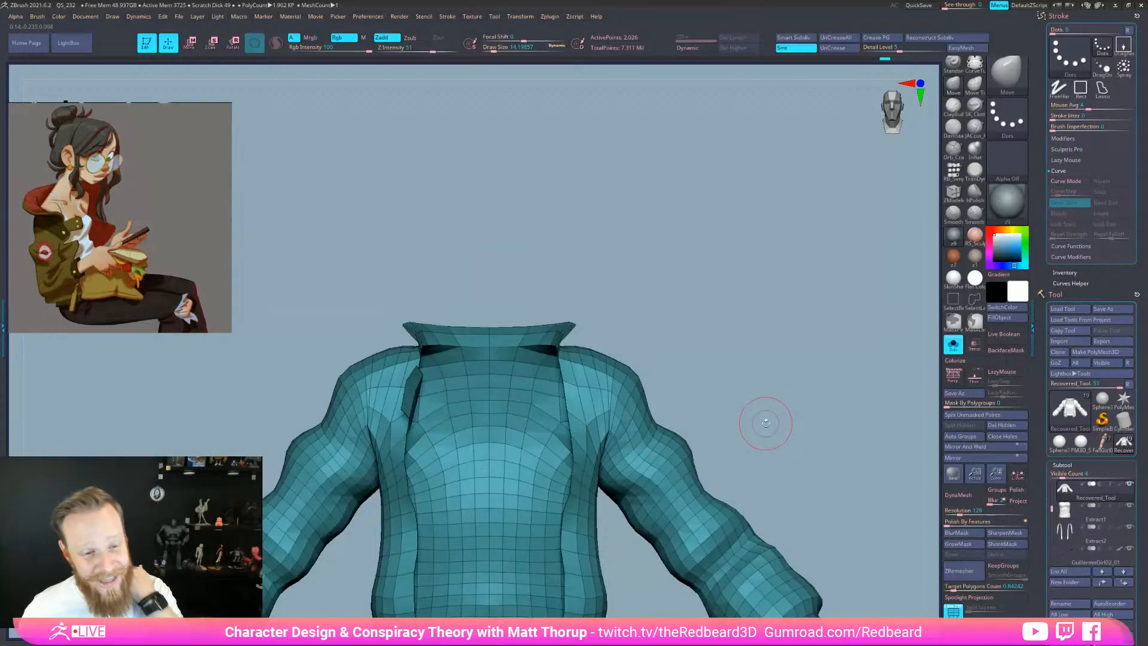
{"action": "left_click_drag", "start_coordinate": [766, 422], "coordinate": [650, 378]}
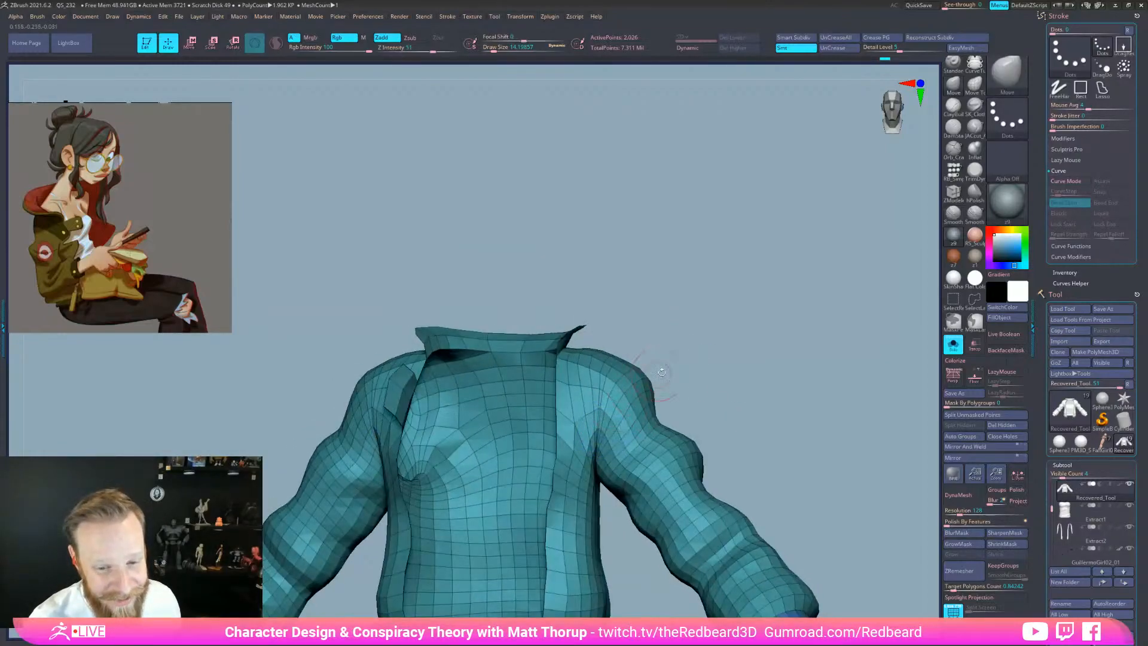
{"action": "left_click_drag", "start_coordinate": [777, 374], "coordinate": [676, 375], "text": "shift"}
{"action": "left_click_drag", "start_coordinate": [800, 425], "coordinate": [825, 443], "text": "alt"}
{"action": "left_click_drag", "start_coordinate": [764, 464], "coordinate": [901, 377], "text": "alt"}
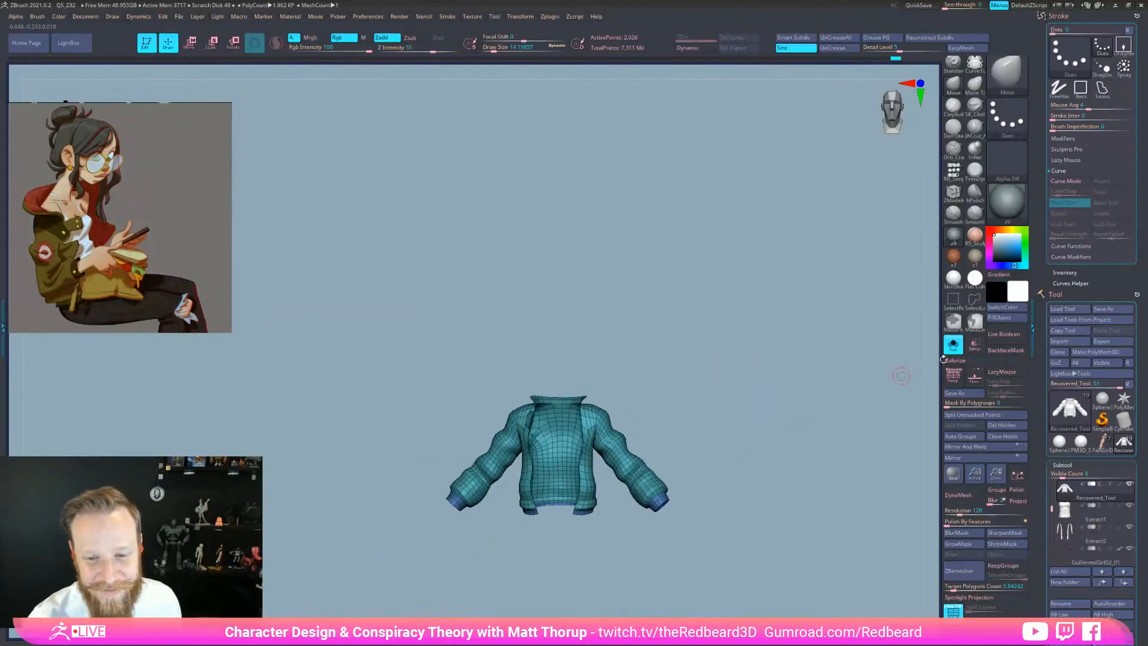
{"action": "left_click", "coordinate": [953, 345]}
{"action": "left_click_drag", "start_coordinate": [800, 433], "coordinate": [696, 465], "text": "alt"}
Hide the jacket's PolyFrame wireframe overlay with Shift+F
{"action": "key", "text": "shift+f"}
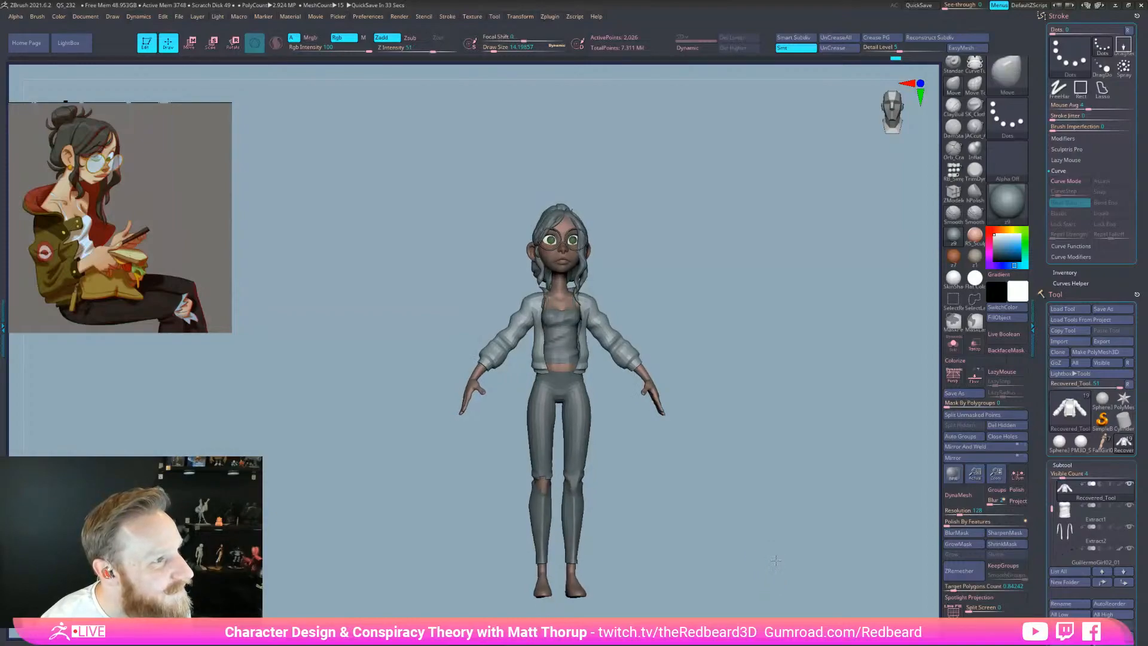
Enlarge the Move brush to about 56 and orbit the character to a side profile
{"action": "mouse_move", "coordinate": [771, 561]}
{"action": "left_mouse_down", "text": "alt"}
{"action": "mouse_move", "coordinate": [645, 449]}
{"action": "mouse_move", "coordinate": [692, 417]}
{"action": "left_mouse_up", "text": "alt"}
{"action": "key", "text": "s"}
{"action": "left_click", "coordinate": [528, 305]}
{"action": "mouse_move", "coordinate": [528, 306]}
{"action": "left_mouse_down"}
{"action": "mouse_move", "coordinate": [564, 290]}
{"action": "mouse_move", "coordinate": [540, 319]}
{"action": "left_mouse_up"}
{"action": "key", "text": "s"}
{"action": "key", "text": "s"}
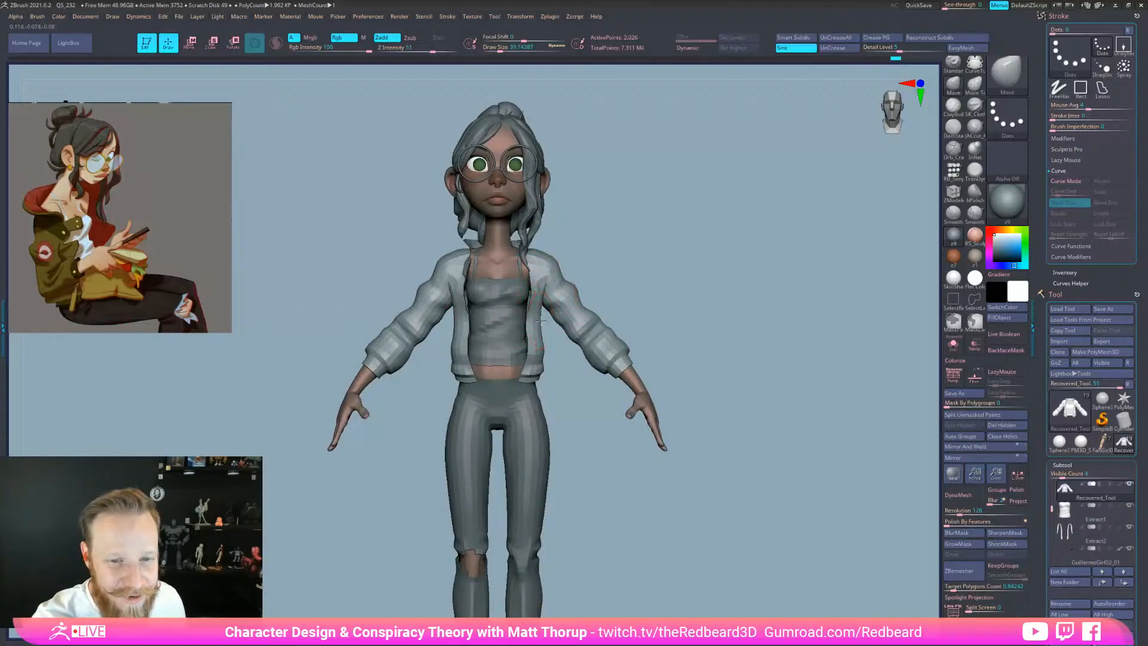
{"action": "left_click_drag", "start_coordinate": [601, 429], "coordinate": [640, 358]}
{"action": "mouse_move", "coordinate": [658, 263]}
{"action": "left_mouse_down"}
{"action": "mouse_move", "coordinate": [725, 264]}
{"action": "mouse_move", "coordinate": [730, 293]}
{"action": "left_mouse_up"}
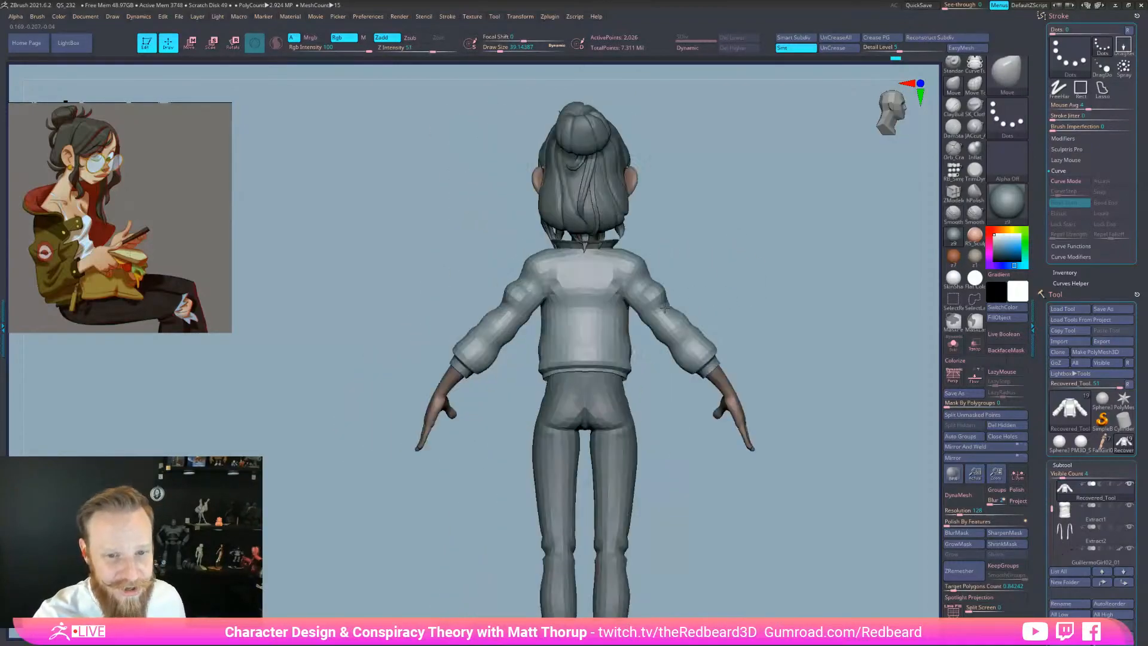
Set the brush size to 39.14 and pull the jacket edge under the left armpit
{"action": "key", "text": "s"}
{"action": "left_click_drag", "start_coordinate": [581, 295], "coordinate": [579, 295]}
{"action": "left_click_drag", "start_coordinate": [687, 241], "coordinate": [657, 254]}
{"action": "key", "text": "s"}
{"action": "left_click_drag", "start_coordinate": [524, 292], "coordinate": [528, 292]}
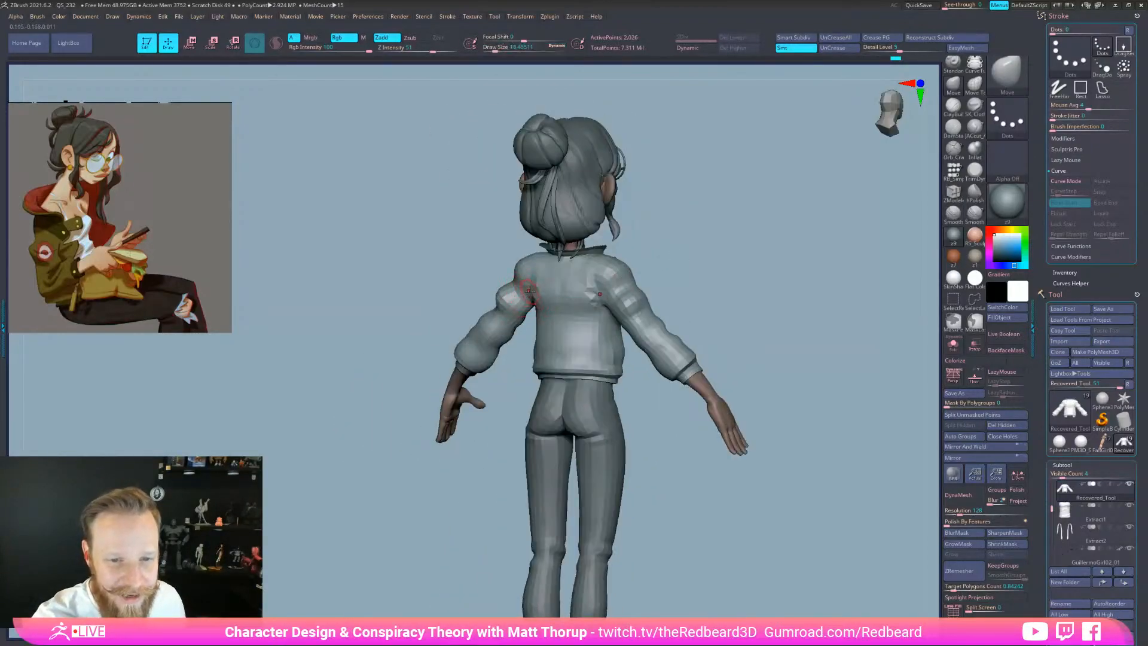
{"action": "left_click_drag", "start_coordinate": [684, 252], "coordinate": [663, 259]}
{"action": "key", "text": "s"}
{"action": "left_click_drag", "start_coordinate": [538, 307], "coordinate": [538, 323]}
{"action": "mouse_move", "coordinate": [520, 364]}
{"action": "left_mouse_down", "text": "alt"}
{"action": "mouse_move", "coordinate": [514, 387]}
{"action": "mouse_move", "coordinate": [577, 352]}
{"action": "left_mouse_up", "text": "alt"}
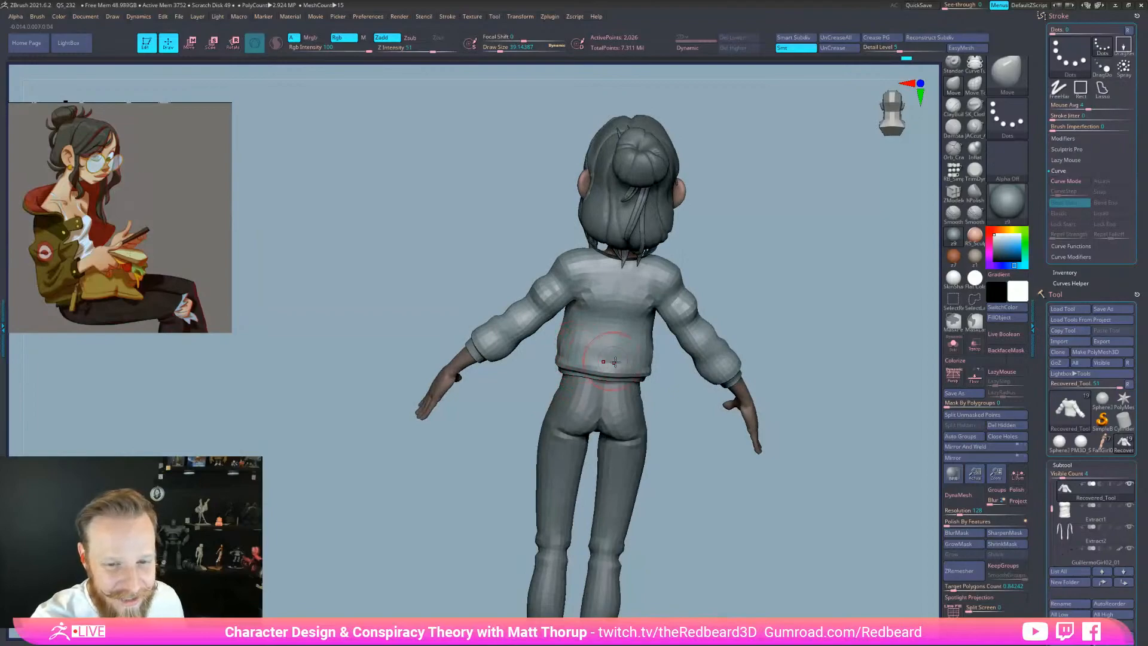
Carve shallow detail into the jacket's back with the JACcut_A brush, checking back and side views
{"action": "key", "text": "3"}
{"action": "mouse_move", "coordinate": [578, 306]}
{"action": "left_mouse_down"}
{"action": "mouse_move", "coordinate": [605, 336]}
{"action": "mouse_move", "coordinate": [595, 346]}
{"action": "mouse_move", "coordinate": [619, 351]}
{"action": "left_mouse_up"}
{"action": "left_click_drag", "start_coordinate": [682, 376], "coordinate": [619, 372]}
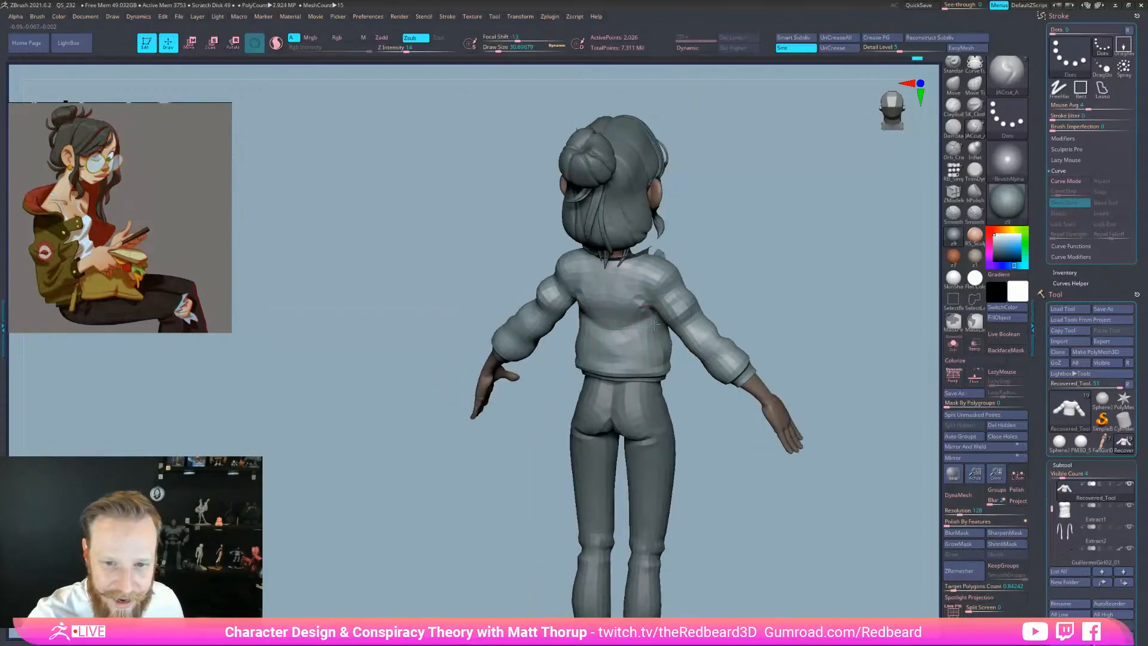
{"action": "left_click_drag", "start_coordinate": [649, 354], "coordinate": [794, 569]}
{"action": "left_click_drag", "start_coordinate": [744, 523], "coordinate": [837, 532]}
{"action": "left_click_drag", "start_coordinate": [795, 566], "coordinate": [820, 562], "text": "shift"}
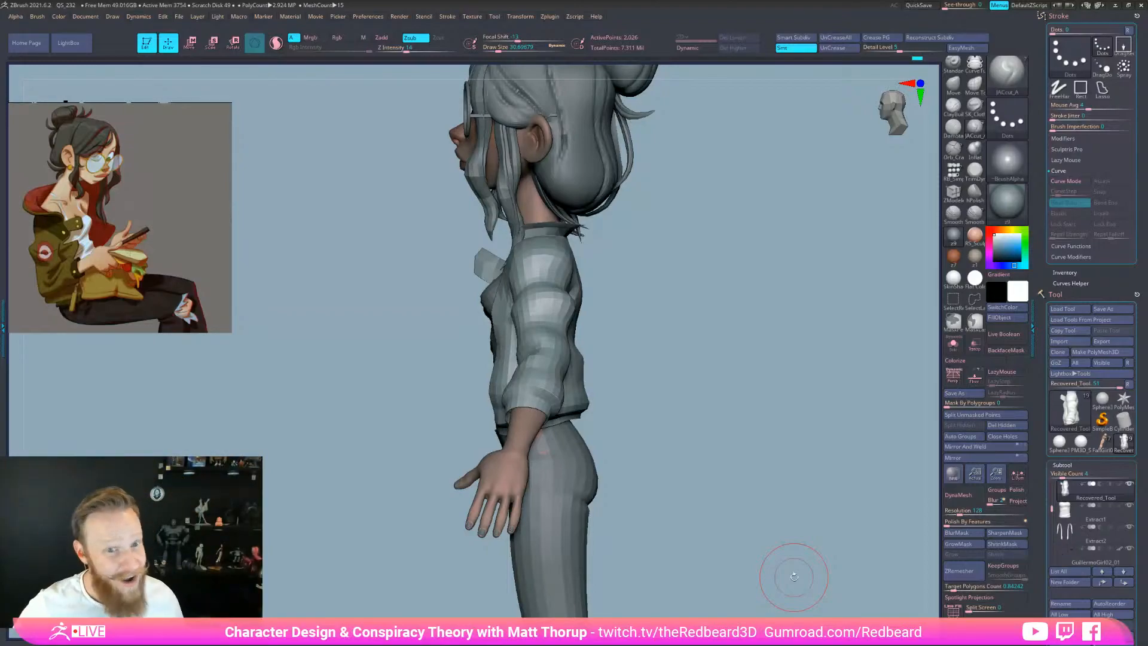
Return to a front view zoomed on the torso and bring up the Draw Size setting
{"action": "mouse_move", "coordinate": [758, 576]}
{"action": "left_mouse_down"}
{"action": "mouse_move", "coordinate": [792, 567]}
{"action": "mouse_move", "coordinate": [688, 341]}
{"action": "mouse_move", "coordinate": [665, 325]}
{"action": "left_mouse_up"}
{"action": "key", "text": "s"}
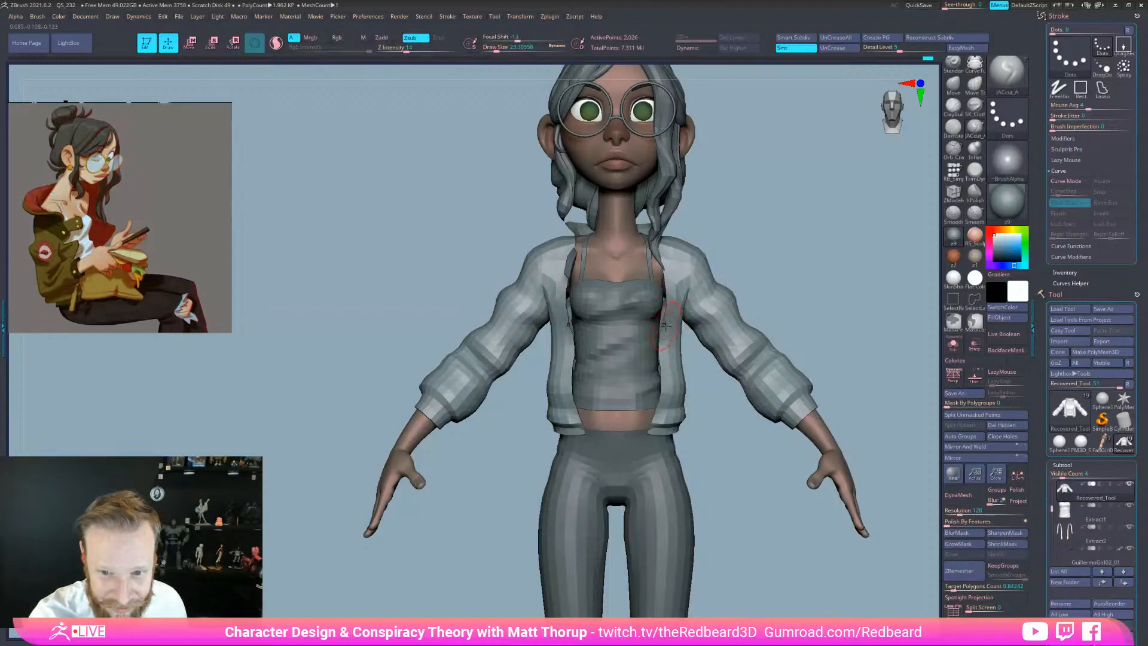
{"action": "left_click_drag", "start_coordinate": [699, 380], "coordinate": [721, 383]}
{"action": "left_click_drag", "start_coordinate": [751, 318], "coordinate": [726, 319]}
{"action": "mouse_move", "coordinate": [726, 365]}
{"action": "left_mouse_down", "text": "alt"}
{"action": "mouse_move", "coordinate": [732, 450]}
{"action": "mouse_move", "coordinate": [668, 322]}
{"action": "left_mouse_up", "text": "alt"}
{"action": "key", "text": "s"}
{"action": "left_click", "coordinate": [670, 325]}
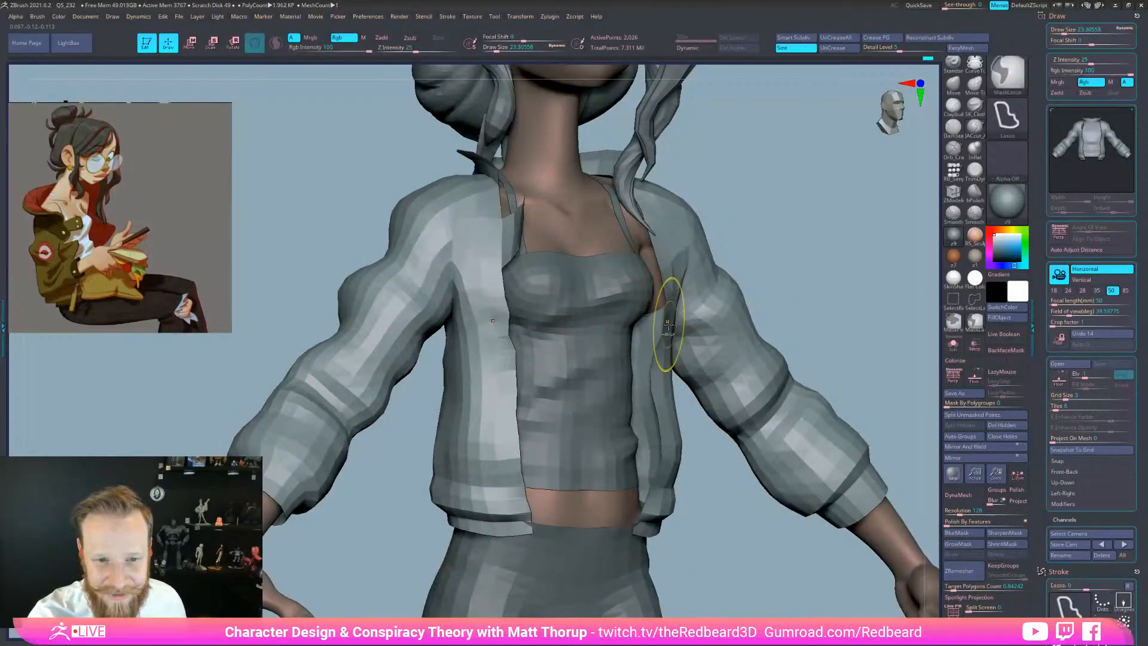
Switch to the Move brush at Draw Size about 9.4 and nudge the jacket's front edge
{"action": "key", "text": "s"}
{"action": "left_click", "coordinate": [669, 323]}
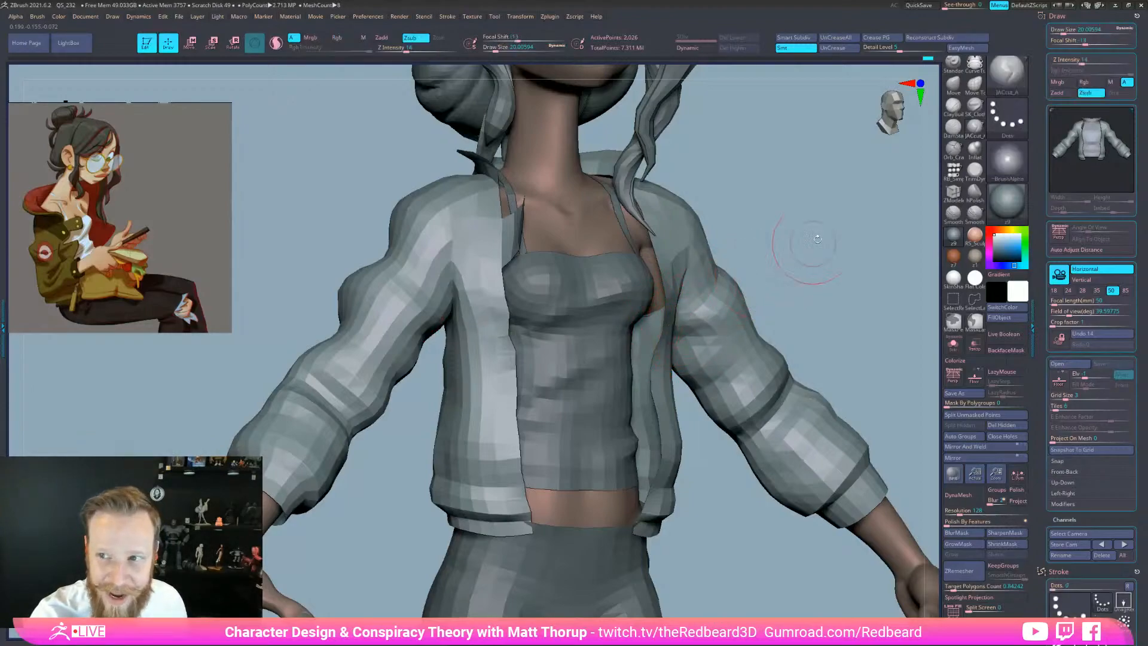
{"action": "key", "text": "b"}
{"action": "key", "text": "m"}
{"action": "key", "text": "v"}
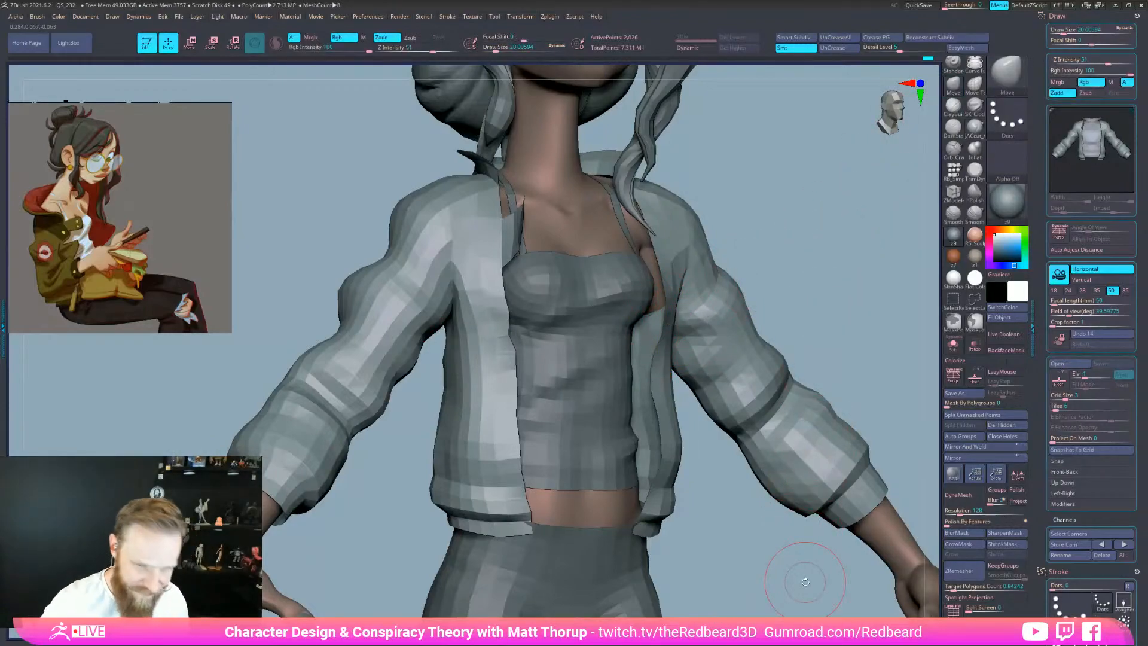
{"action": "left_click_drag", "start_coordinate": [715, 466], "coordinate": [697, 463]}
{"action": "key", "text": "s"}
{"action": "left_click", "coordinate": [669, 323]}
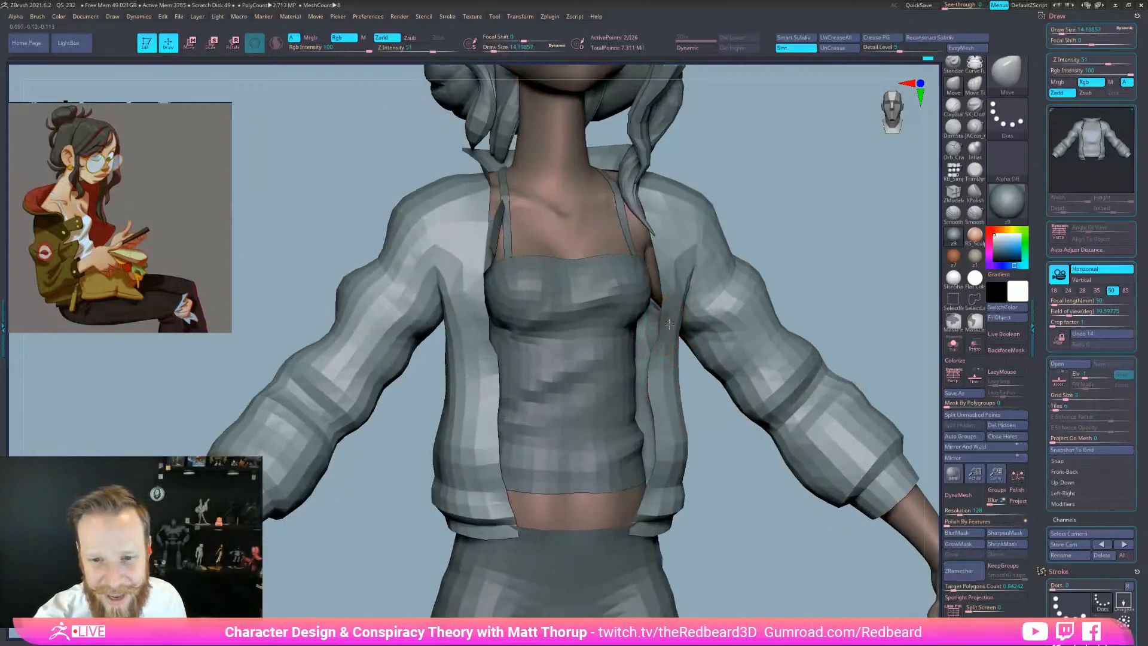
{"action": "key", "text": "s"}
{"action": "left_click", "coordinate": [480, 323]}
{"action": "left_click_drag", "start_coordinate": [481, 330], "coordinate": [490, 338]}
Set the brush to about 21.6, toggle PolyF on and off, and frame the whole character
{"action": "key", "text": "s"}
{"action": "left_click", "coordinate": [481, 328]}
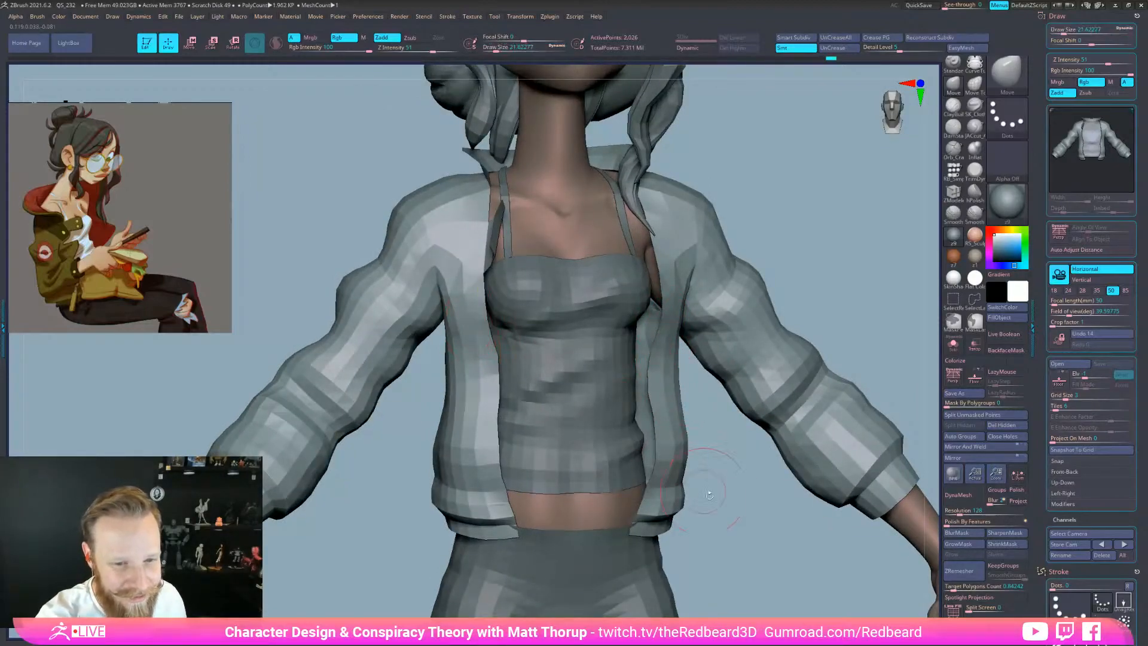
{"action": "left_click_drag", "start_coordinate": [797, 558], "coordinate": [727, 546], "text": "alt"}
{"action": "key", "text": "space"}
{"action": "key", "text": "shift+f"}
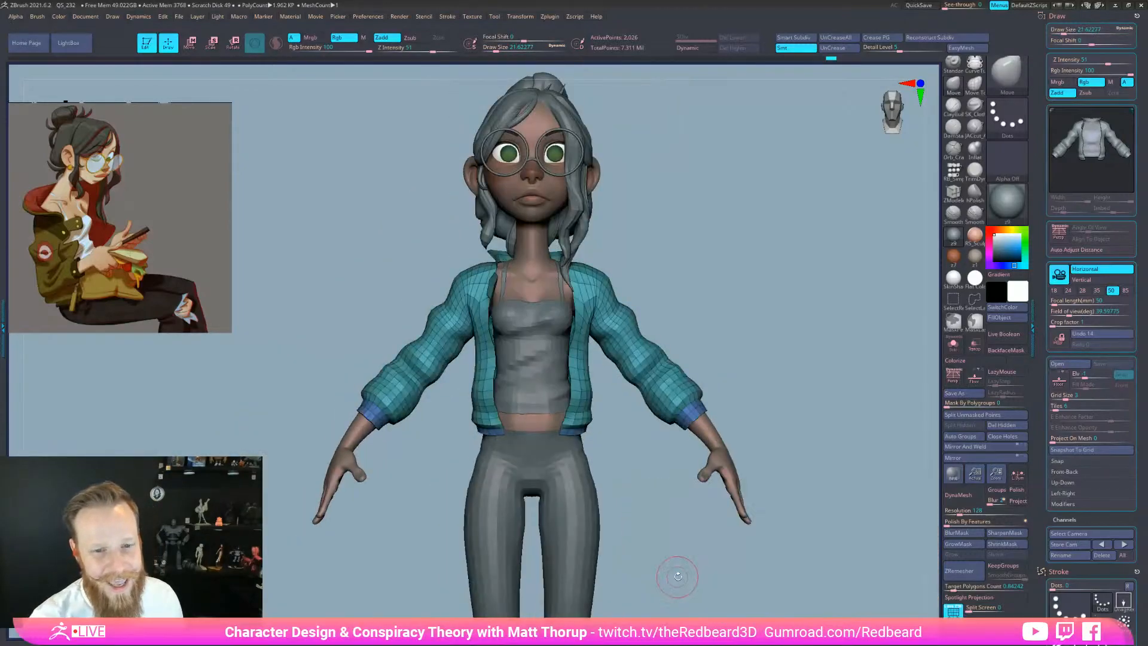
{"action": "key", "text": "shift+f"}
{"action": "key", "text": "f"}
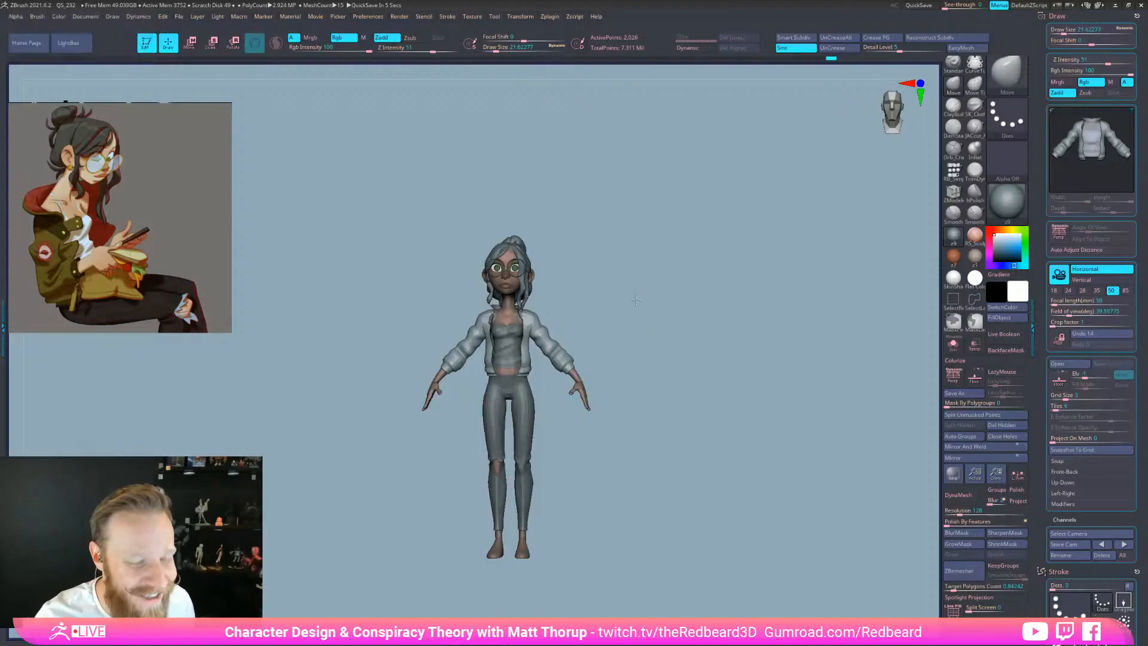
Zoom in, enlarge the brush to about 46, and turn the character to a side view
{"action": "left_click_drag", "start_coordinate": [620, 312], "coordinate": [619, 366], "text": "alt"}
{"action": "key", "text": "s"}
{"action": "left_click_drag", "start_coordinate": [485, 338], "coordinate": [493, 336]}
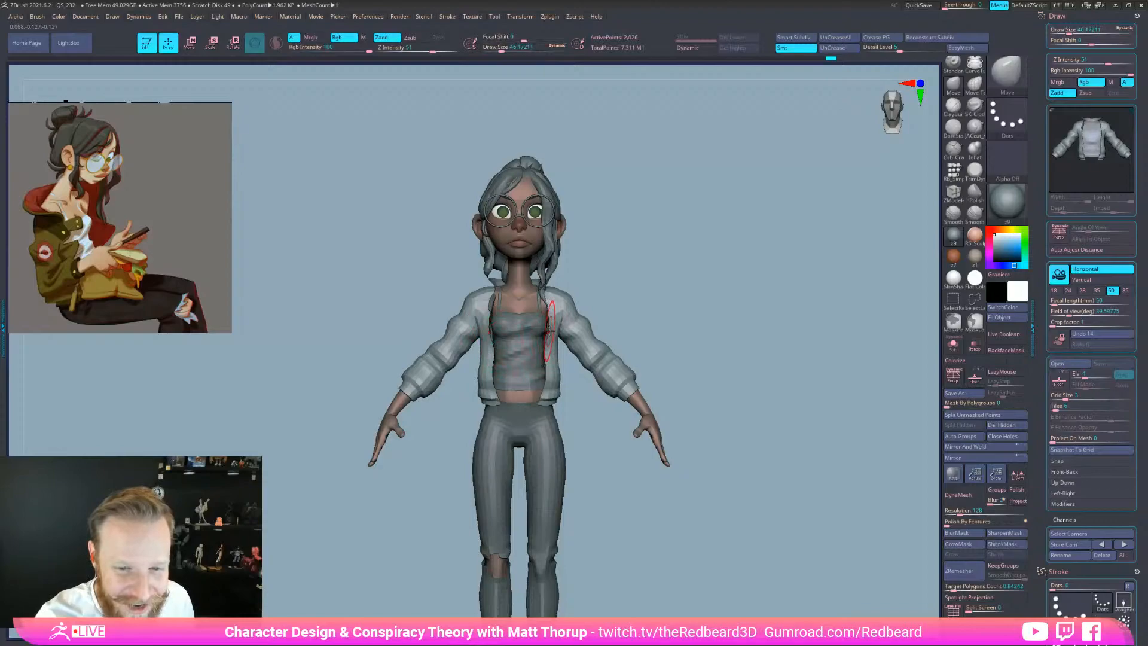
{"action": "left_click_drag", "start_coordinate": [624, 314], "coordinate": [551, 336]}
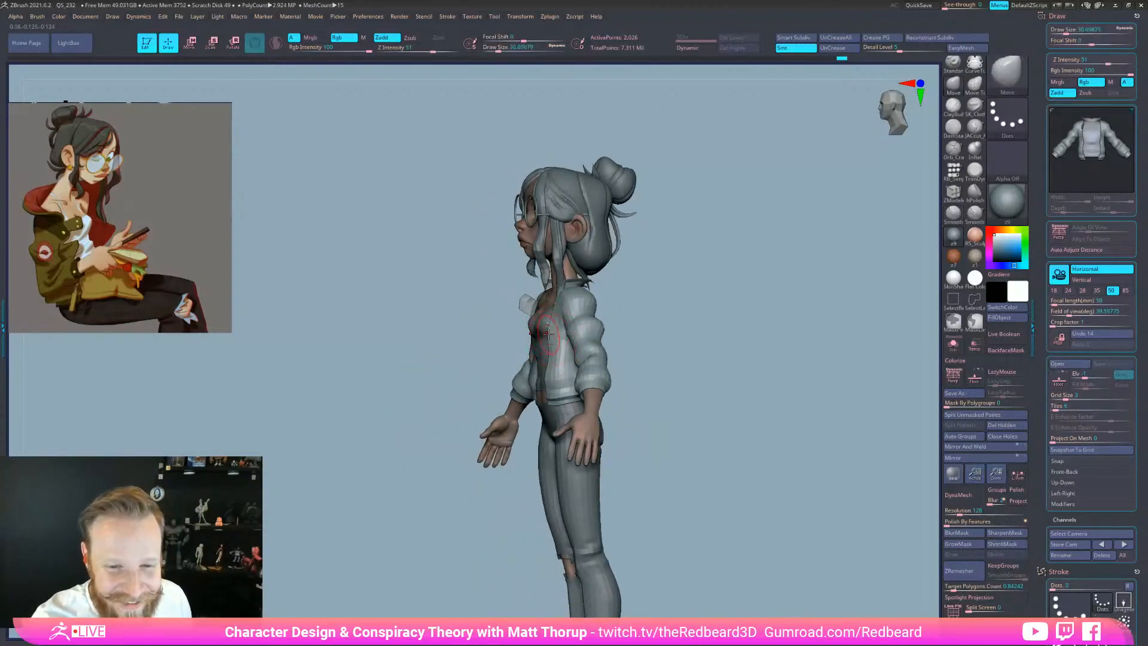
Rotate back to the front with brush size 46.6, then bring a Chrome New Tab window over ZBrush
{"action": "key", "text": "s"}
{"action": "left_click_drag", "start_coordinate": [617, 336], "coordinate": [661, 336], "text": "shift"}
{"action": "key", "text": "s"}
{"action": "left_click_drag", "start_coordinate": [552, 364], "coordinate": [552, 365]}
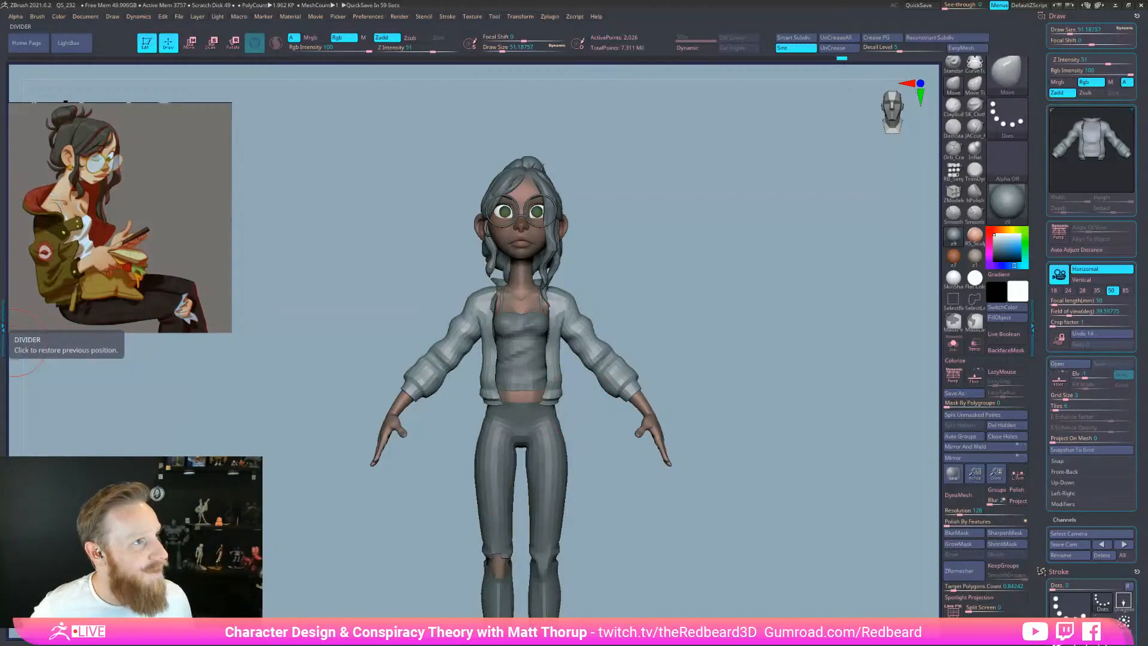
{"action": "left_click_drag", "start_coordinate": [0, 35], "coordinate": [717, 64]}
Search Google for 'windigo' and show the wendigo image results
{"action": "type", "text": "w"}
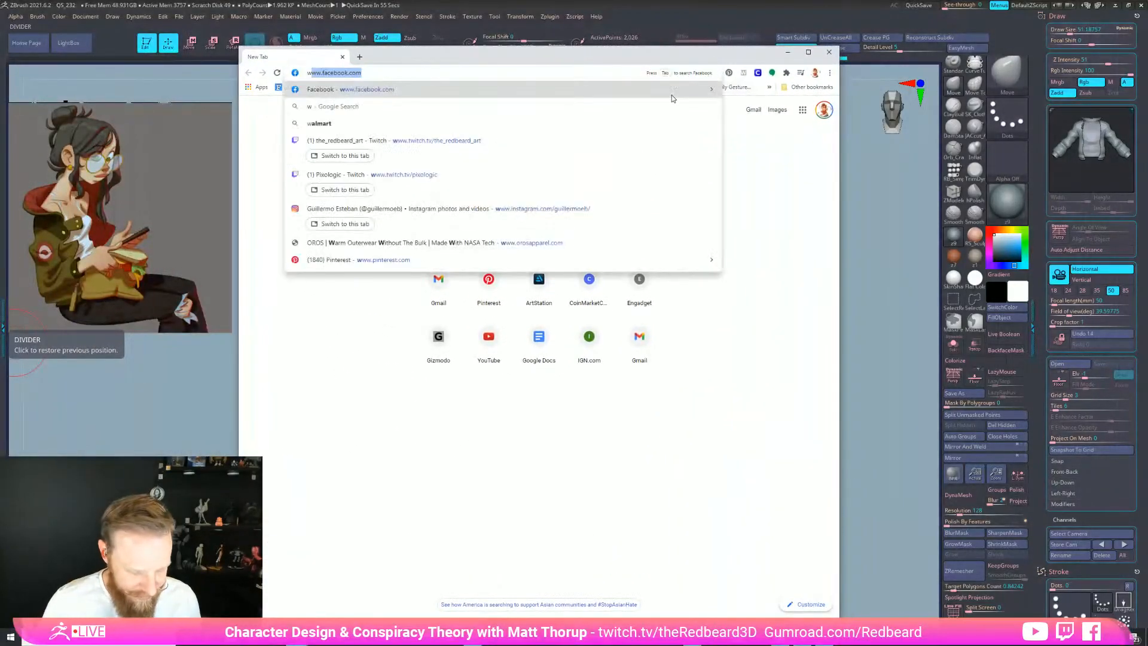
{"action": "type", "text": "indigo"}
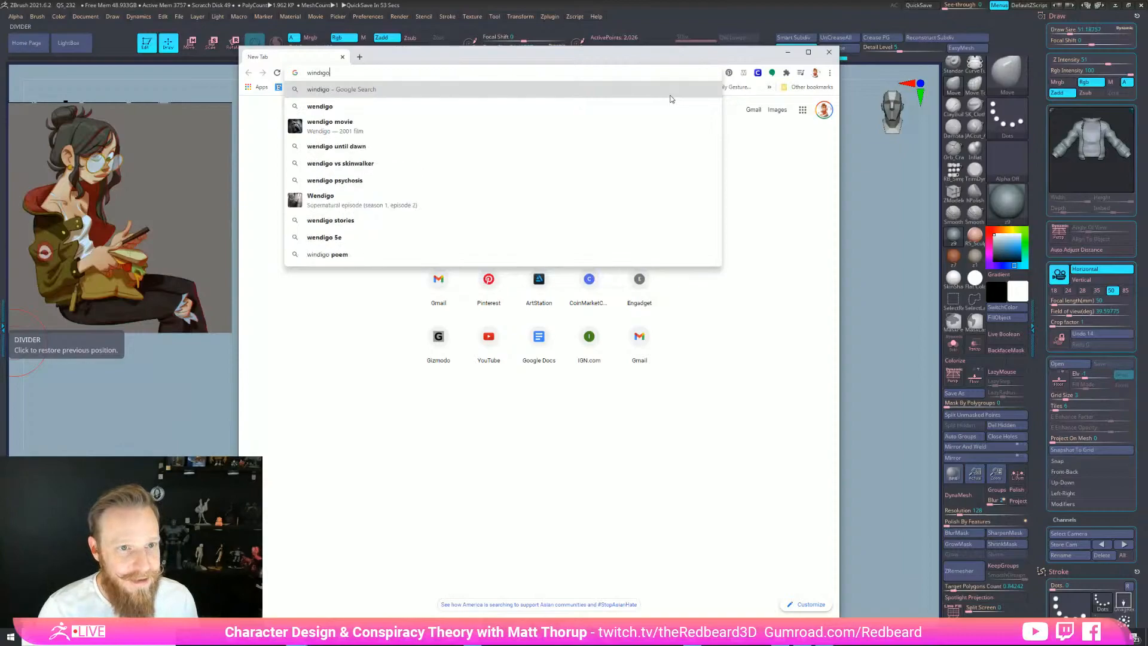
{"action": "key", "text": "Down"}
{"action": "key", "text": "Return"}
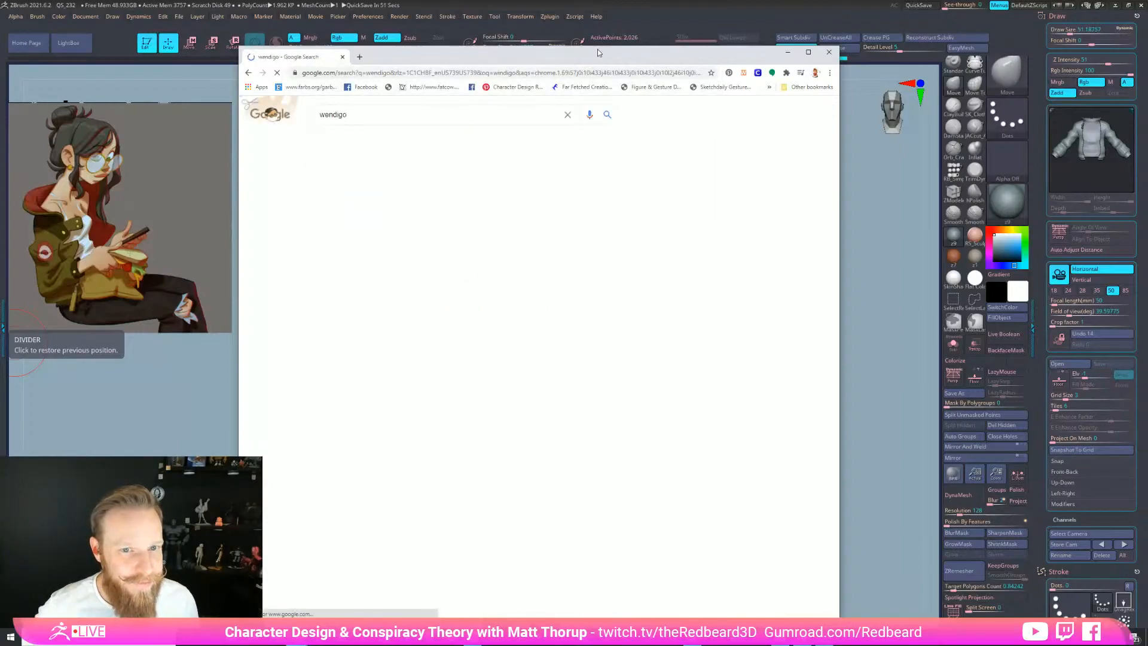
{"action": "left_click", "coordinate": [364, 140]}
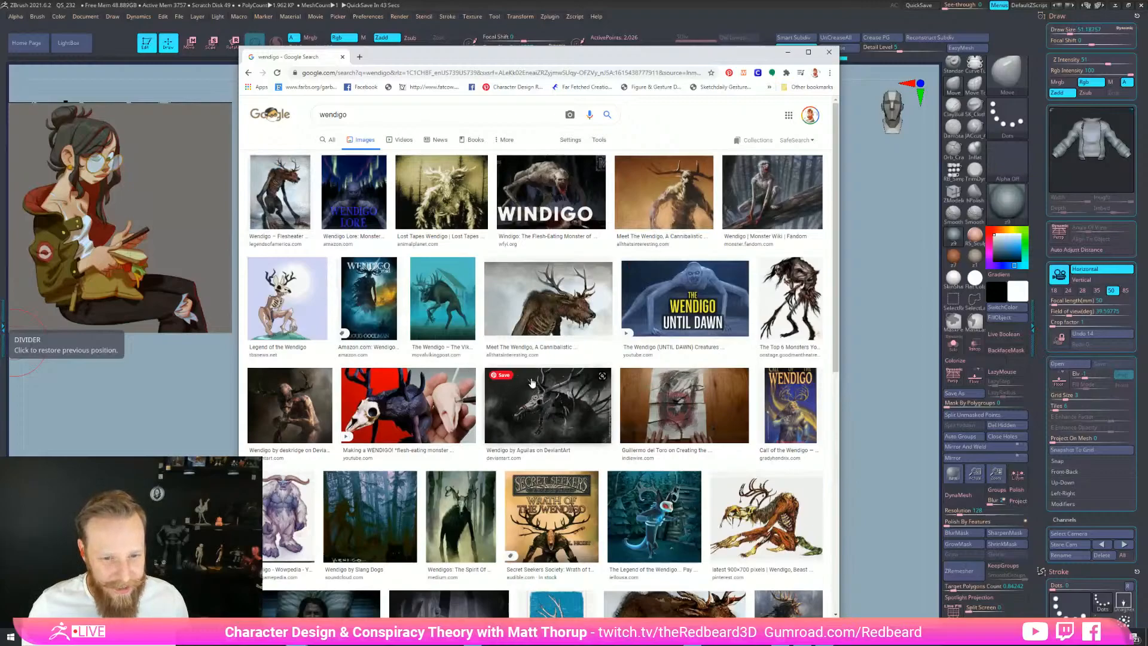
Browse the wendigo images and open the Mythical Creature Monday – Wendigo preview
{"action": "scroll", "coordinate": [531, 382], "scroll_direction": "down", "scroll_amount": 4}
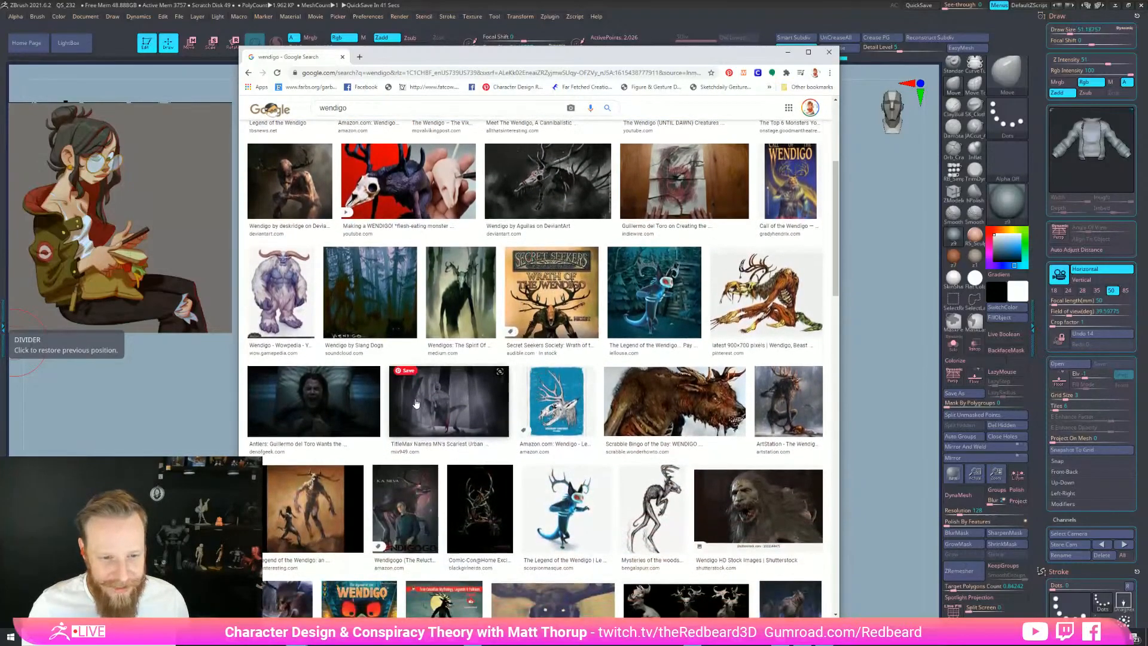
{"action": "scroll", "coordinate": [417, 403], "scroll_direction": "down", "scroll_amount": 2}
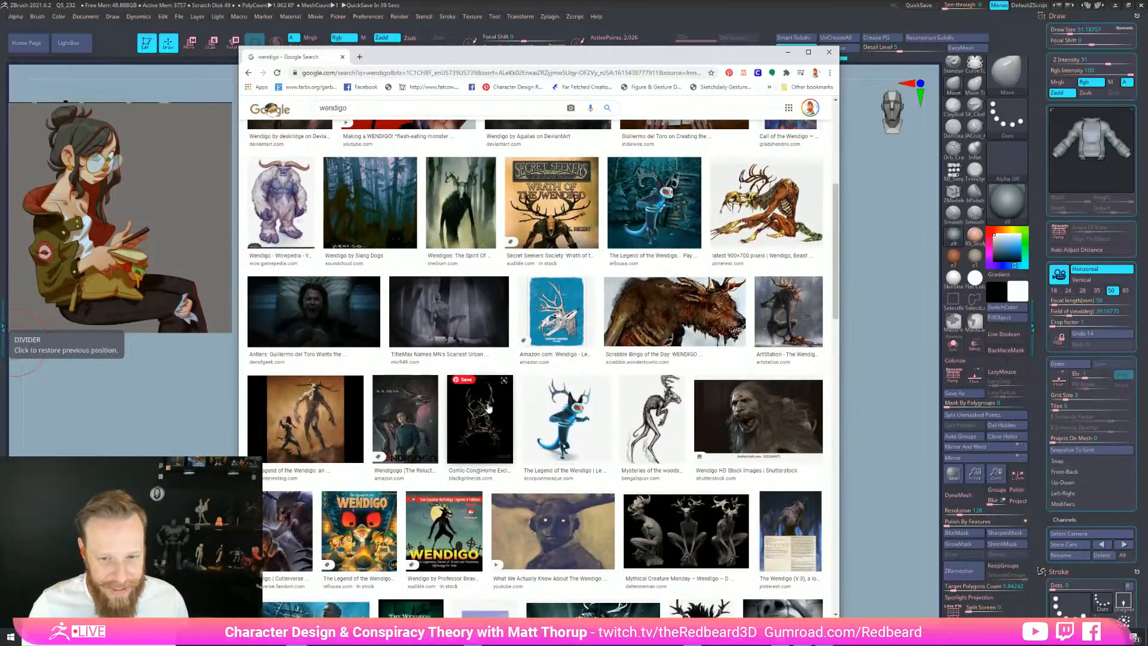
{"action": "scroll", "coordinate": [489, 407], "scroll_direction": "down", "scroll_amount": 3}
{"action": "left_click", "coordinate": [688, 397]}
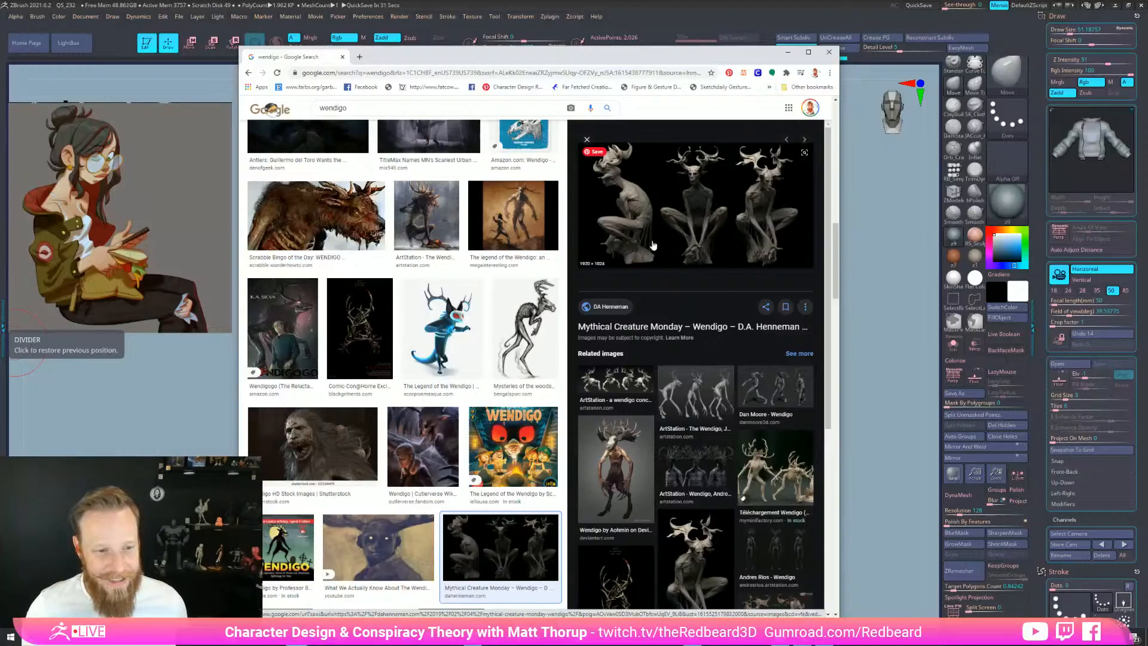
{"action": "scroll", "coordinate": [651, 247], "scroll_direction": "up", "scroll_amount": 1}
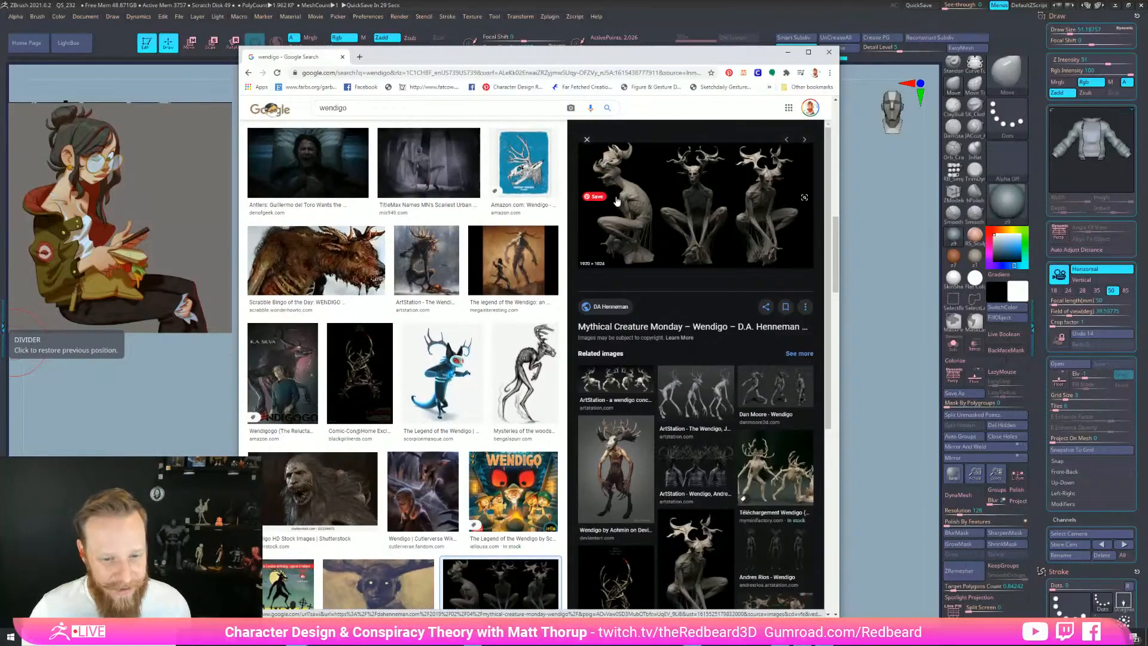
{"action": "scroll", "coordinate": [629, 256], "scroll_direction": "down", "scroll_amount": 4}
{"action": "scroll", "coordinate": [634, 257], "scroll_direction": "down", "scroll_amount": 2}
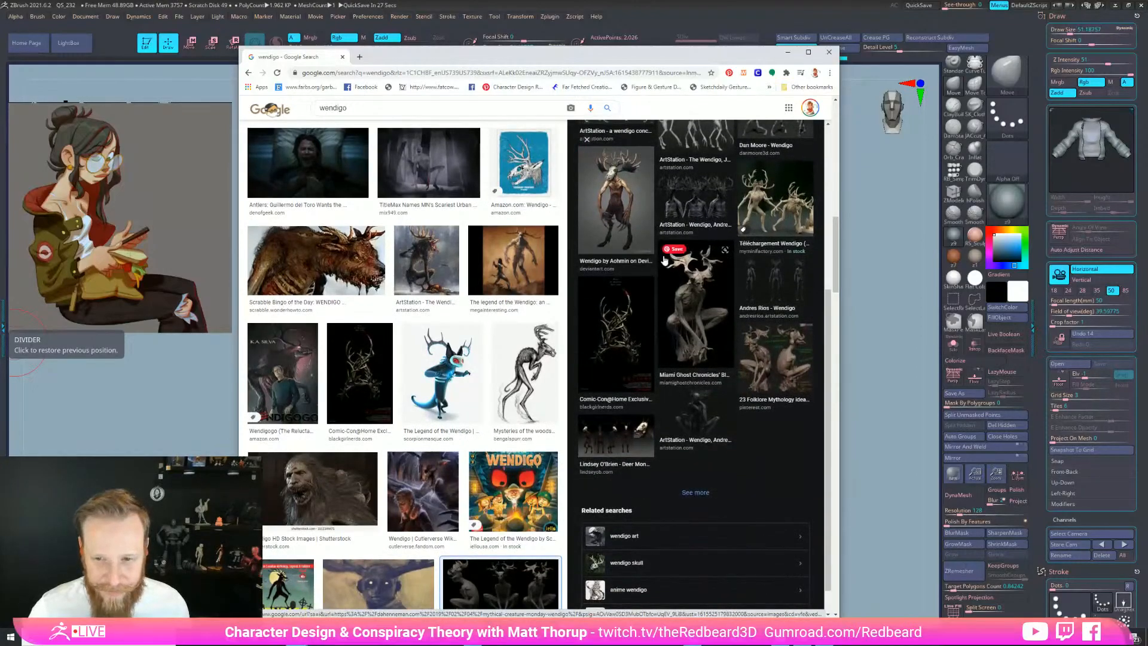
{"action": "left_click", "coordinate": [664, 259]}
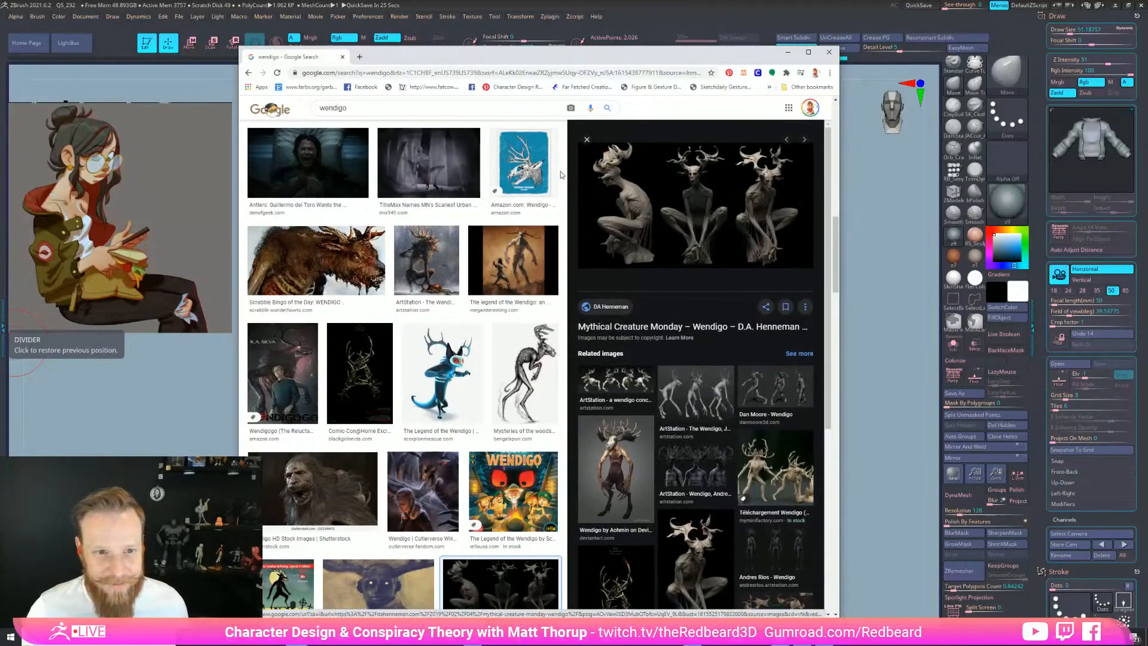
{"action": "left_click", "coordinate": [383, 72]}
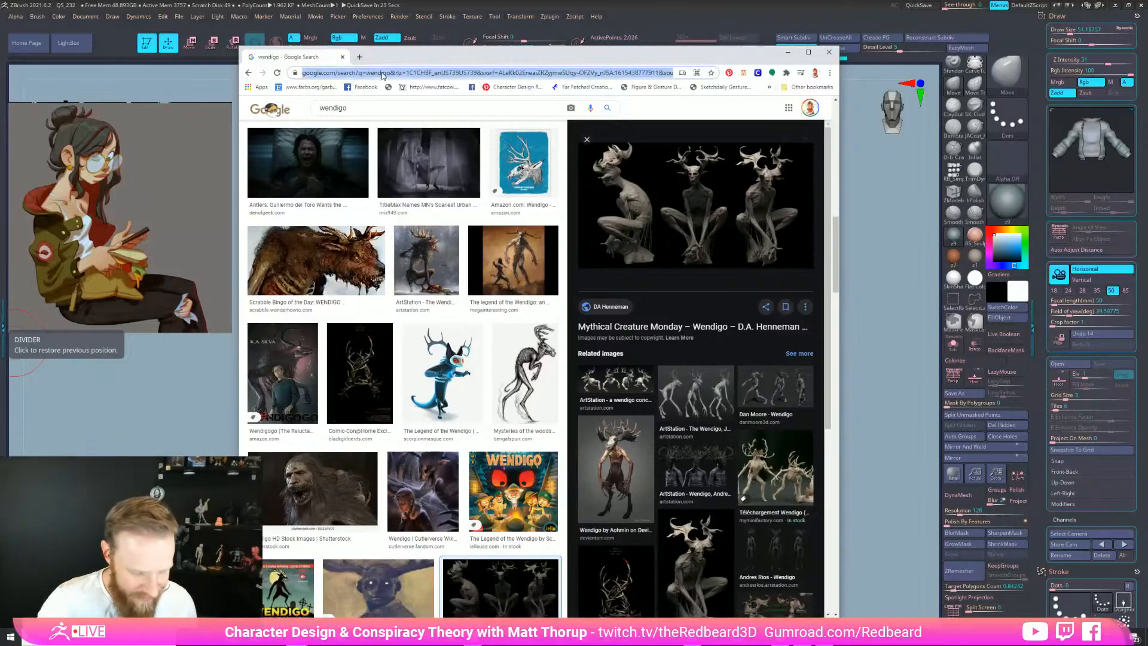
Go to instagram.com, search 'scaredt', and open the scaredtodeathpodcast profile
{"action": "type", "text": "instagram.com"}
{"action": "key", "text": "Return"}
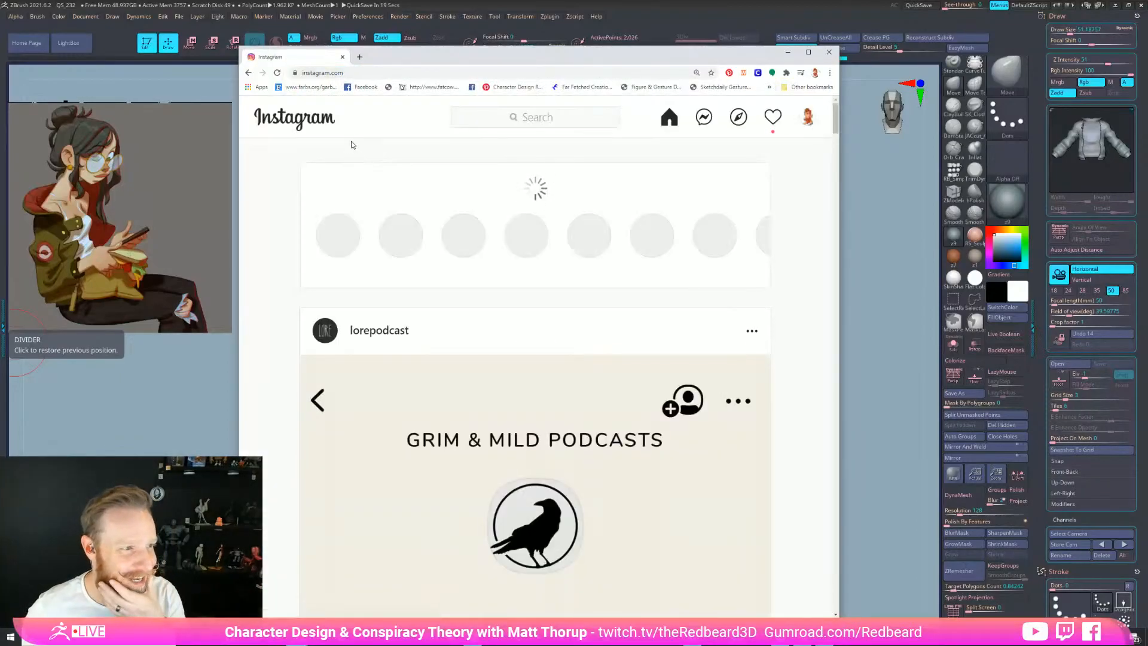
{"action": "left_click", "coordinate": [563, 114]}
{"action": "type", "text": "scaredt"}
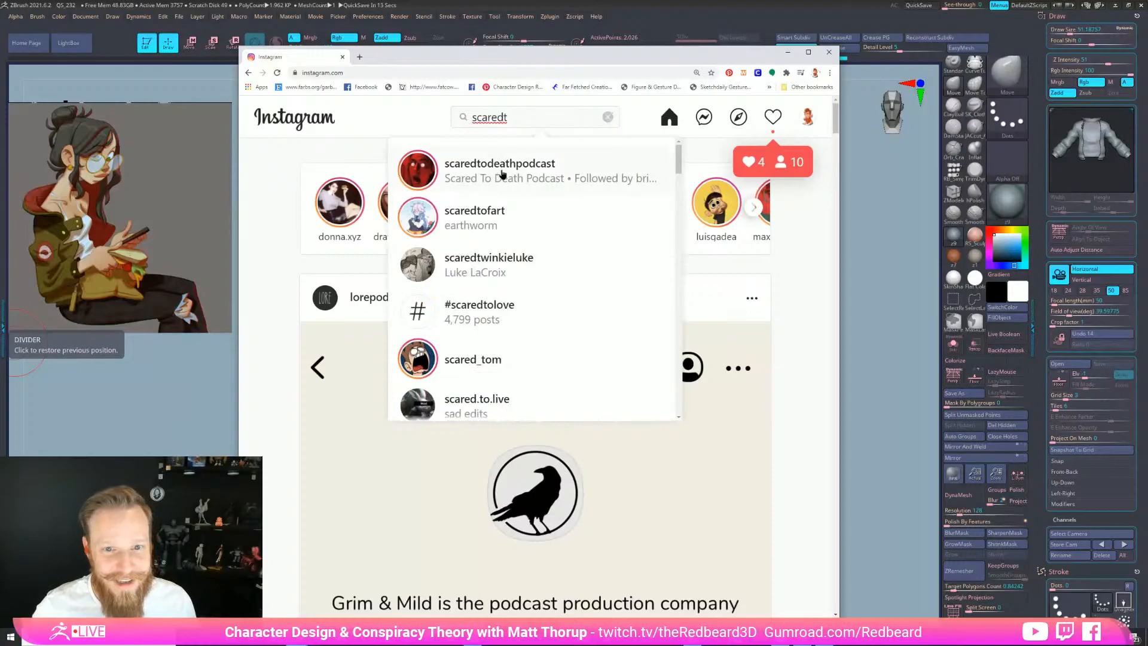
{"action": "left_click", "coordinate": [502, 173]}
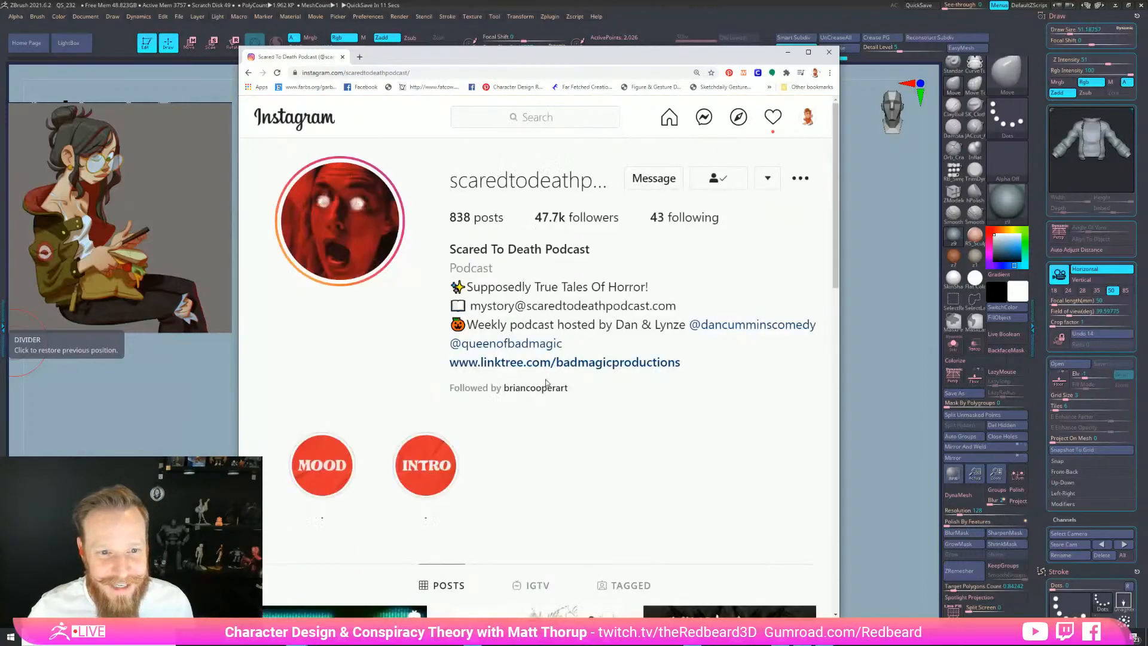
Scroll down the profile grid, then open and close the ghost photo post
{"action": "scroll", "coordinate": [545, 386], "scroll_direction": "down", "scroll_amount": 10}
{"action": "scroll", "coordinate": [534, 297], "scroll_direction": "down", "scroll_amount": 20}
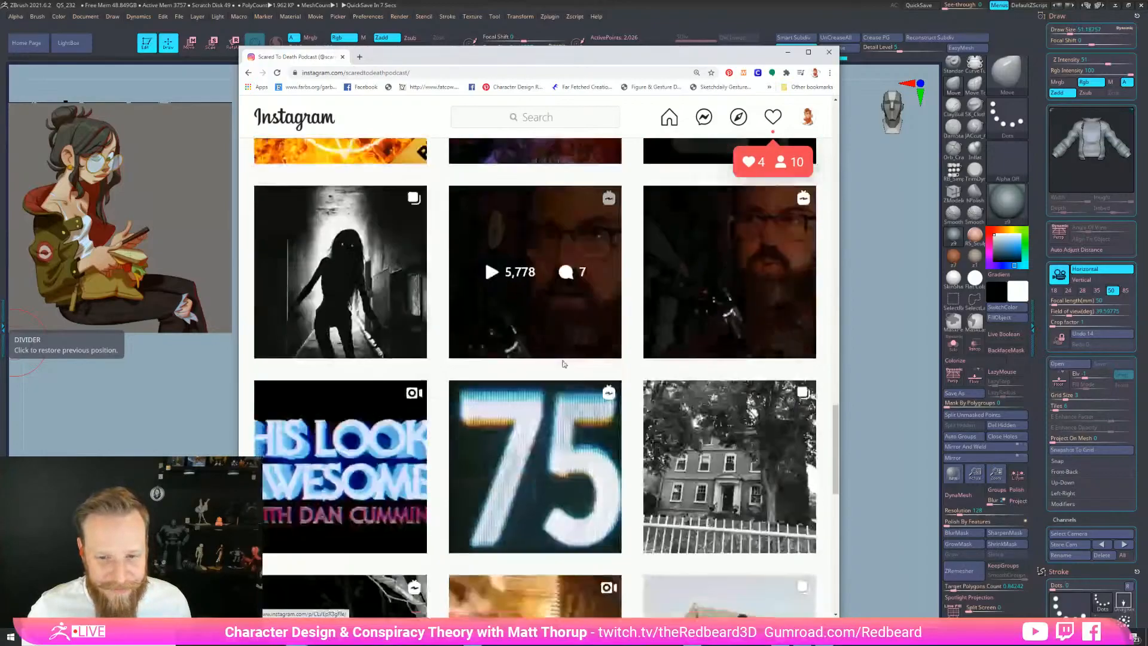
{"action": "scroll", "coordinate": [563, 364], "scroll_direction": "down", "scroll_amount": 15}
{"action": "scroll", "coordinate": [562, 364], "scroll_direction": "down", "scroll_amount": 9}
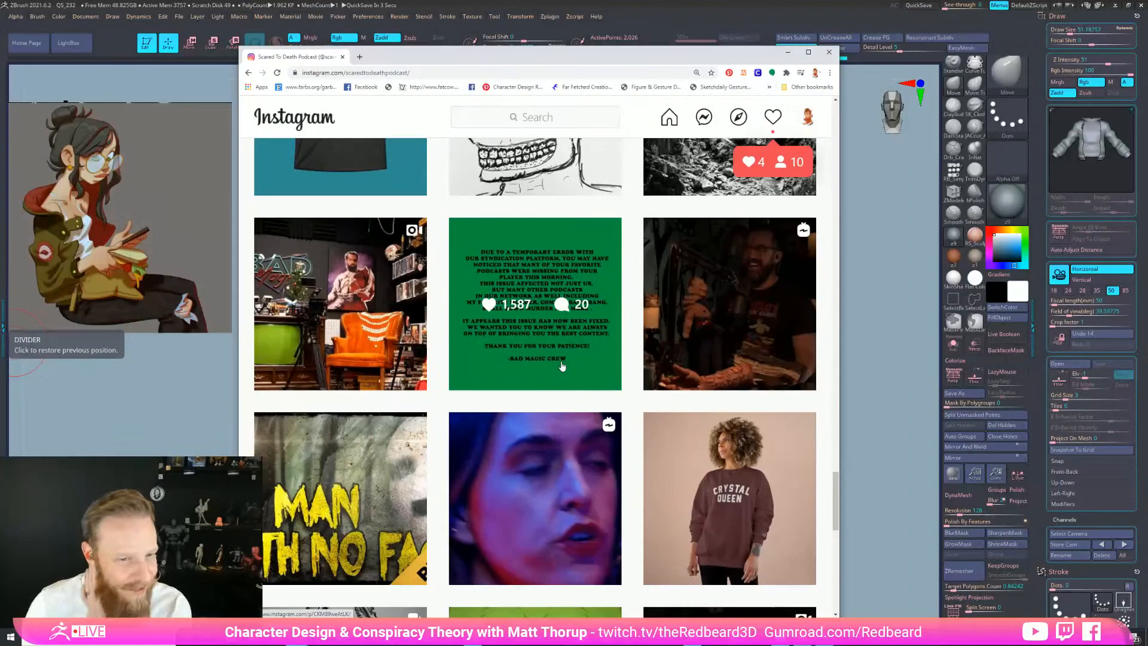
{"action": "scroll", "coordinate": [562, 365], "scroll_direction": "down", "scroll_amount": 11}
{"action": "scroll", "coordinate": [561, 366], "scroll_direction": "down", "scroll_amount": 2}
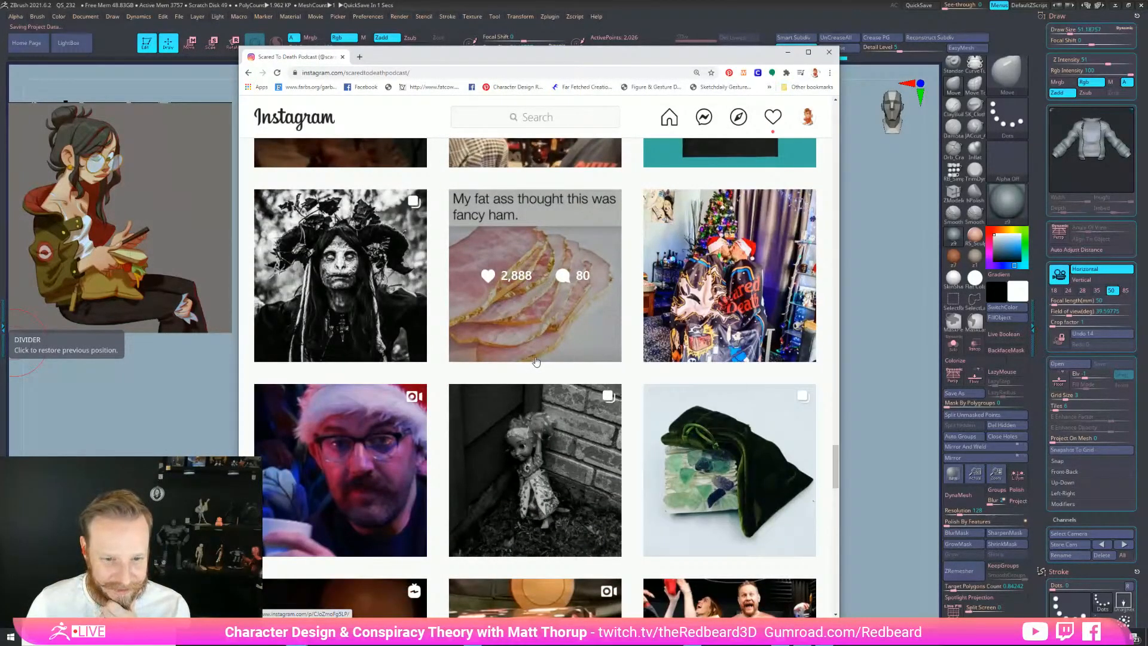
{"action": "scroll", "coordinate": [536, 362], "scroll_direction": "down", "scroll_amount": 10}
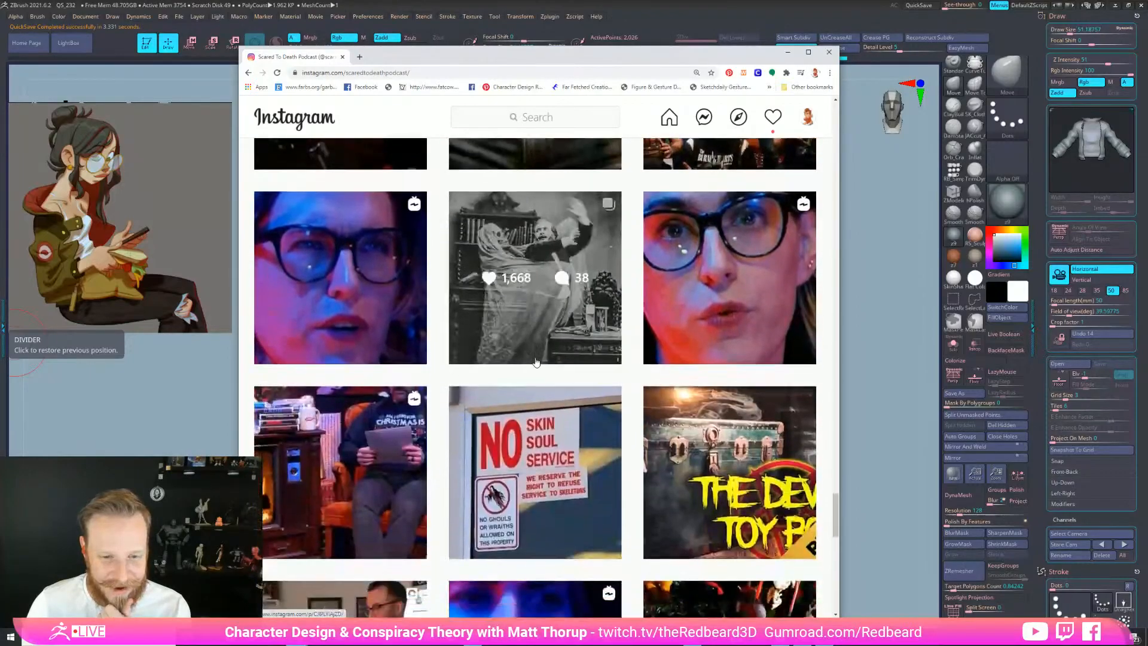
{"action": "left_click", "coordinate": [528, 330]}
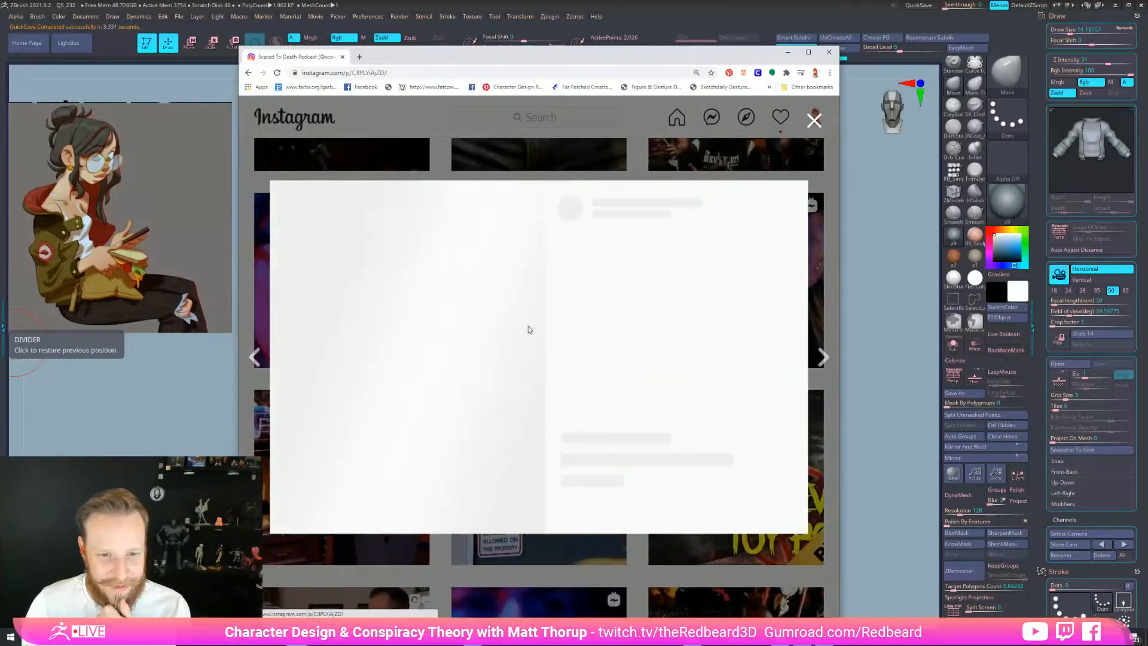
{"action": "left_click", "coordinate": [508, 158]}
Scroll further down through the profile's horror-themed posts
{"action": "scroll", "coordinate": [546, 364], "scroll_direction": "down", "scroll_amount": 10}
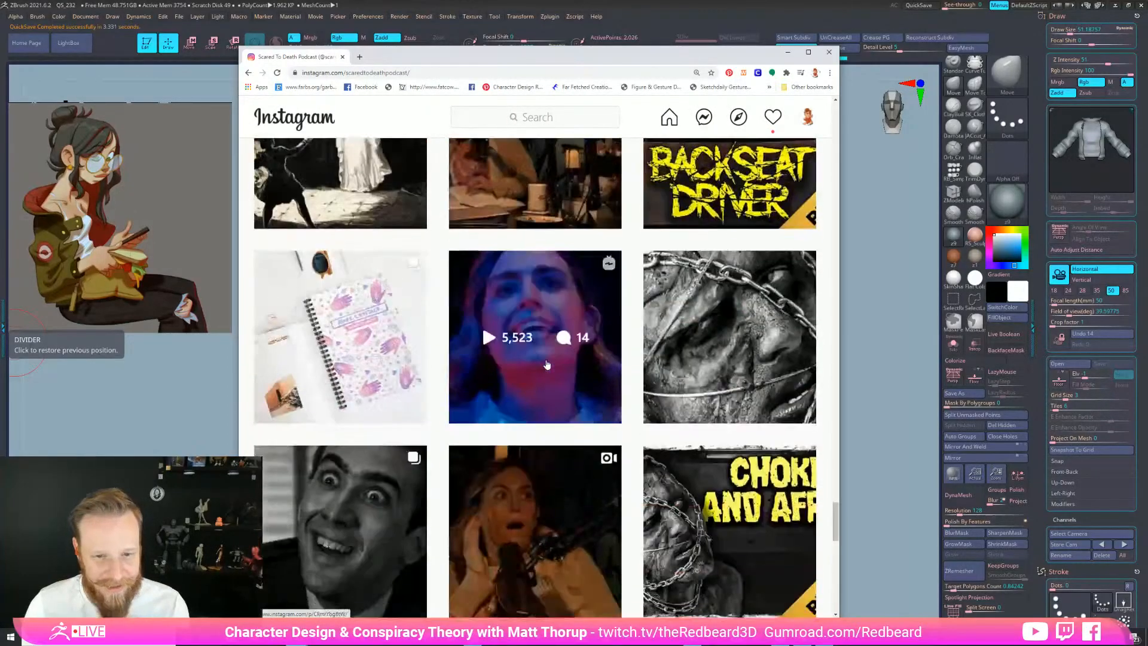
{"action": "scroll", "coordinate": [541, 363], "scroll_direction": "down", "scroll_amount": 3}
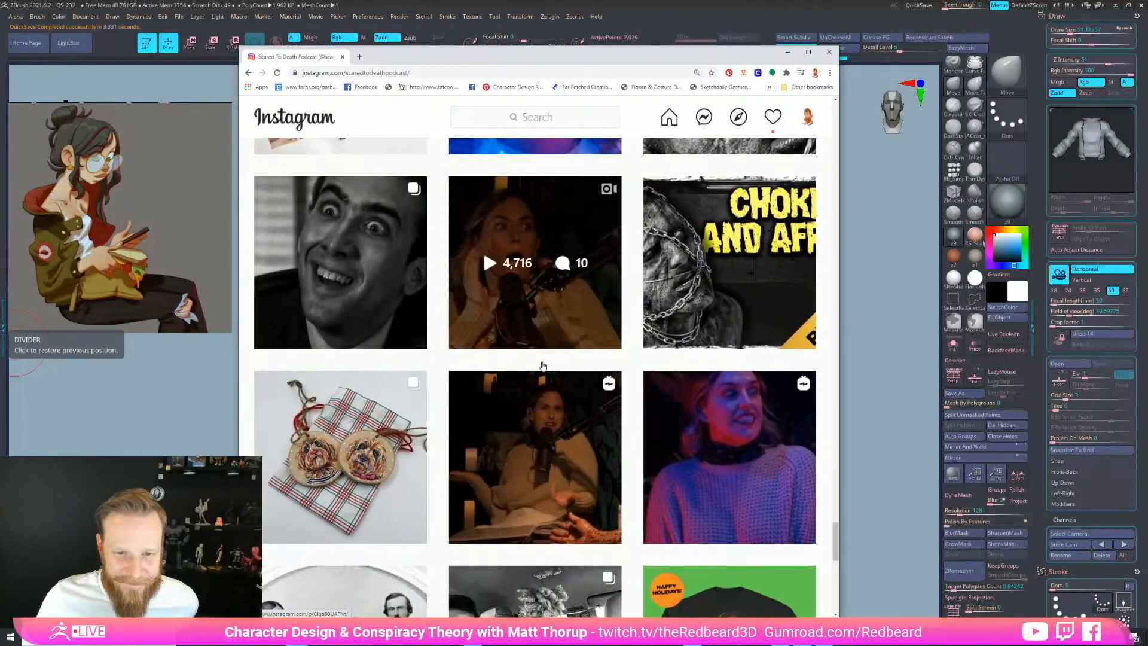
{"action": "scroll", "coordinate": [521, 408], "scroll_direction": "down", "scroll_amount": 4}
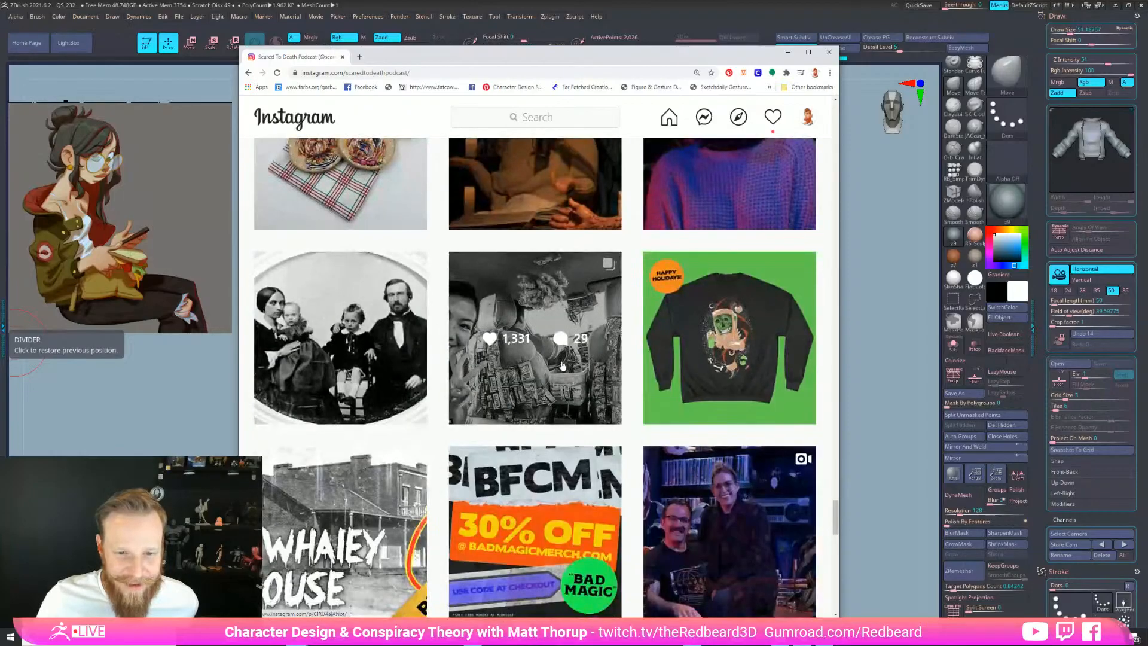
{"action": "scroll", "coordinate": [562, 364], "scroll_direction": "down", "scroll_amount": 6}
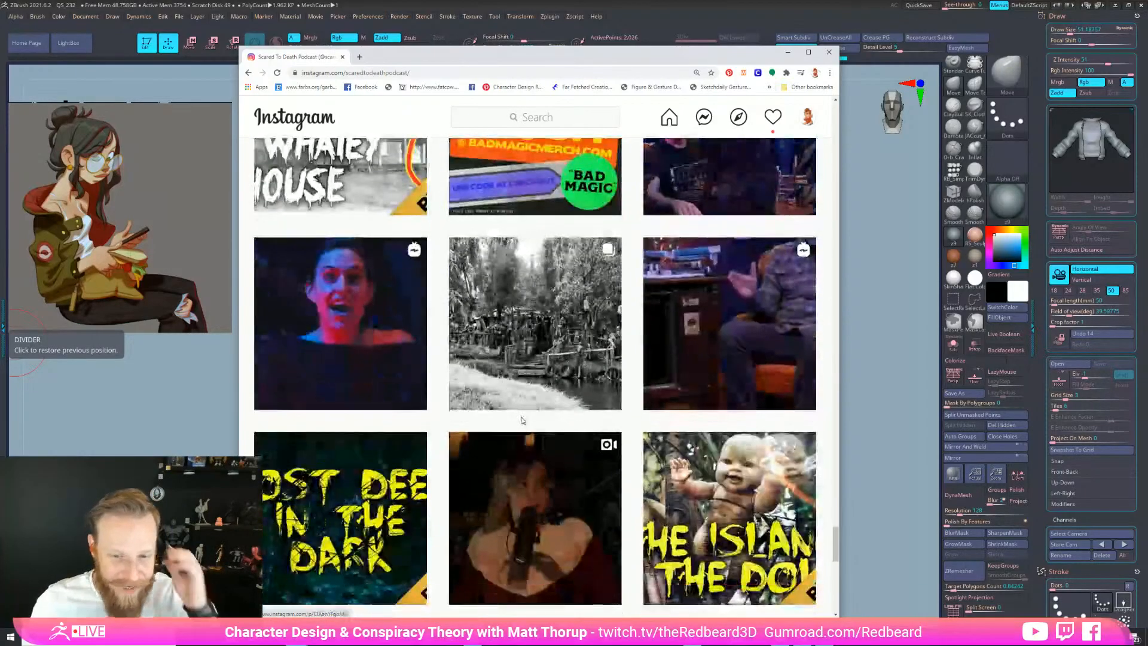
{"action": "scroll", "coordinate": [521, 421], "scroll_direction": "down", "scroll_amount": 5}
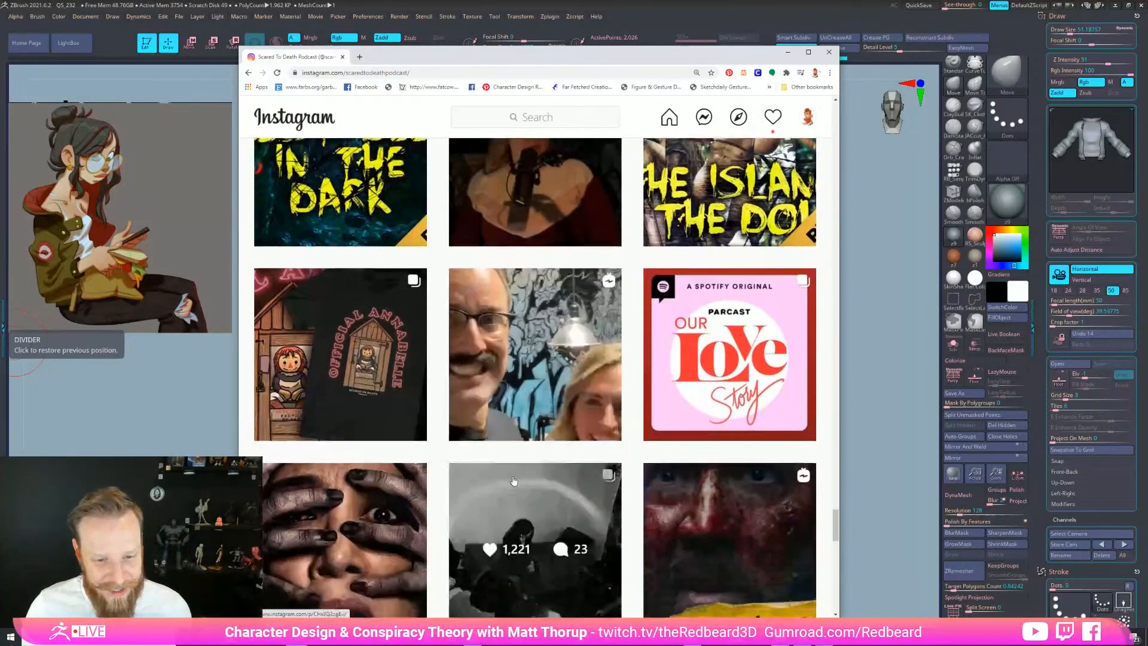
{"action": "scroll", "coordinate": [513, 480], "scroll_direction": "down", "scroll_amount": 3}
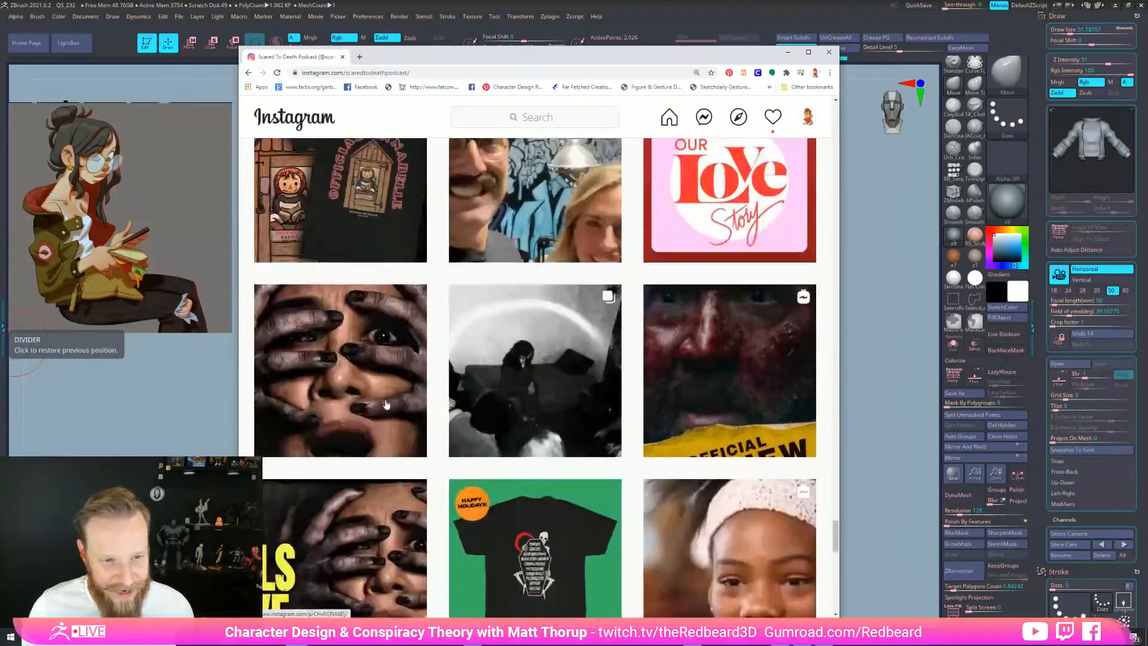
Open the black-and-white post, then page through the 'Pics for episode 63' photos to the sailing ship
{"action": "left_click", "coordinate": [569, 421]}
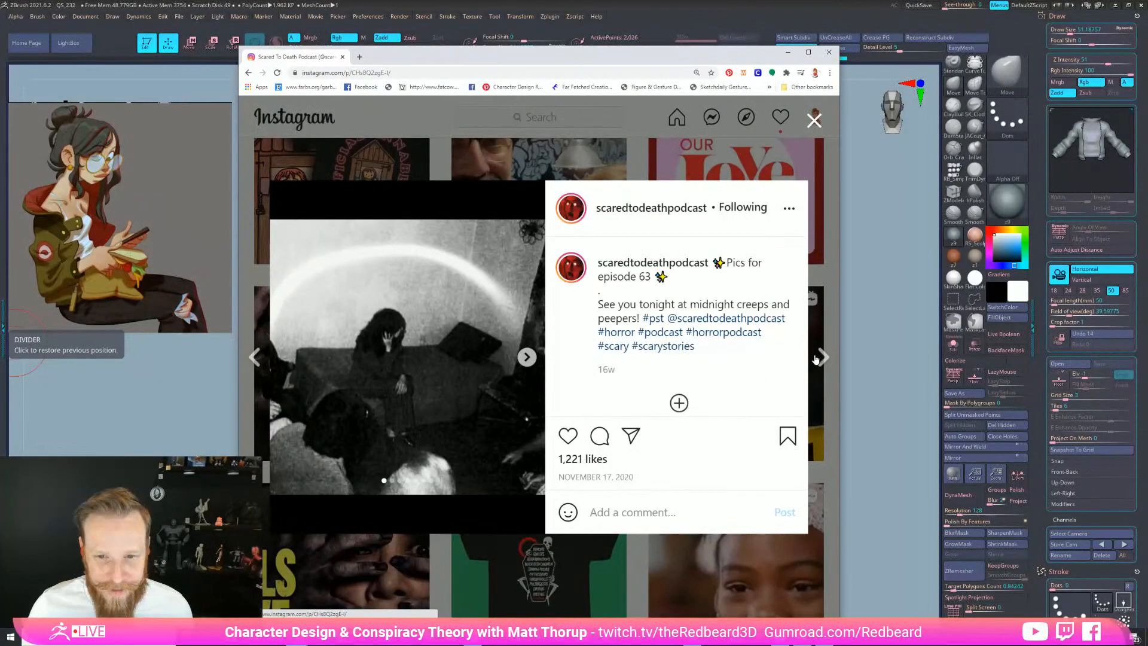
{"action": "left_click", "coordinate": [824, 358]}
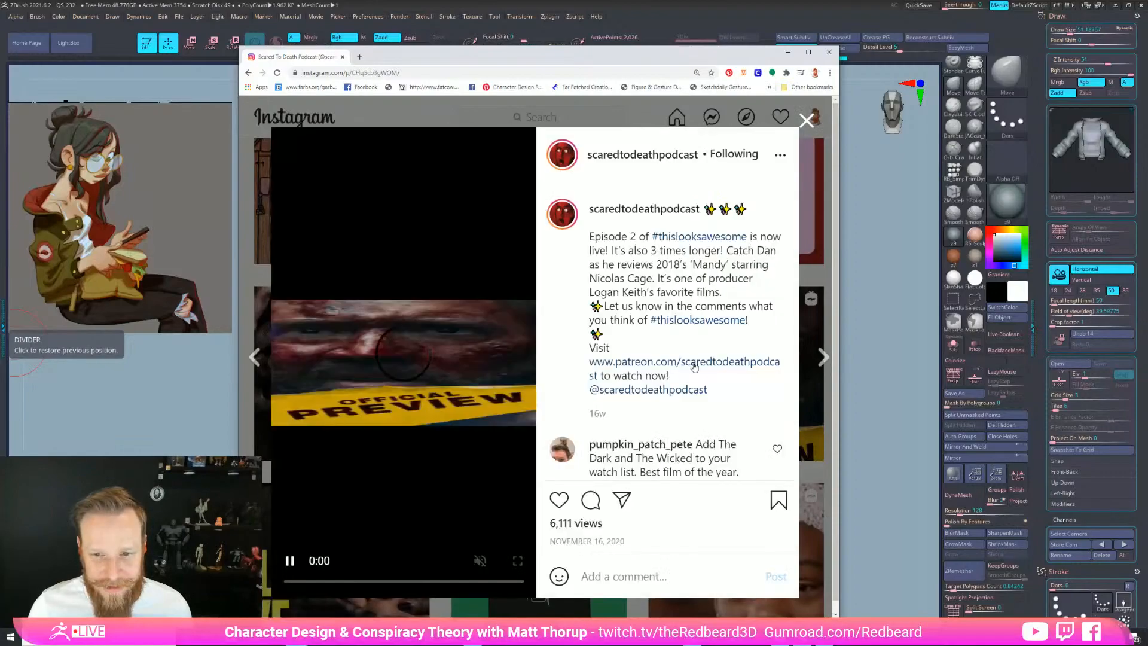
{"action": "left_click", "coordinate": [254, 357]}
{"action": "left_click", "coordinate": [526, 357]}
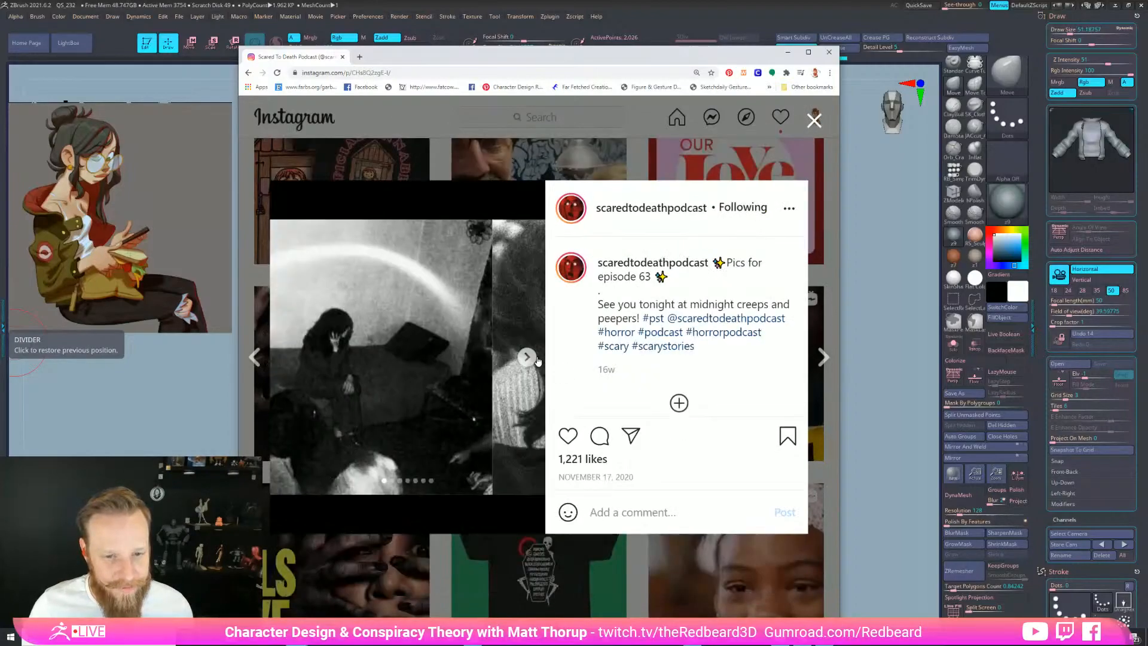
{"action": "left_click", "coordinate": [532, 359]}
{"action": "left_click", "coordinate": [532, 359]}
{"action": "left_click", "coordinate": [531, 359]}
{"action": "left_click", "coordinate": [531, 360]}
{"action": "left_click", "coordinate": [532, 359]}
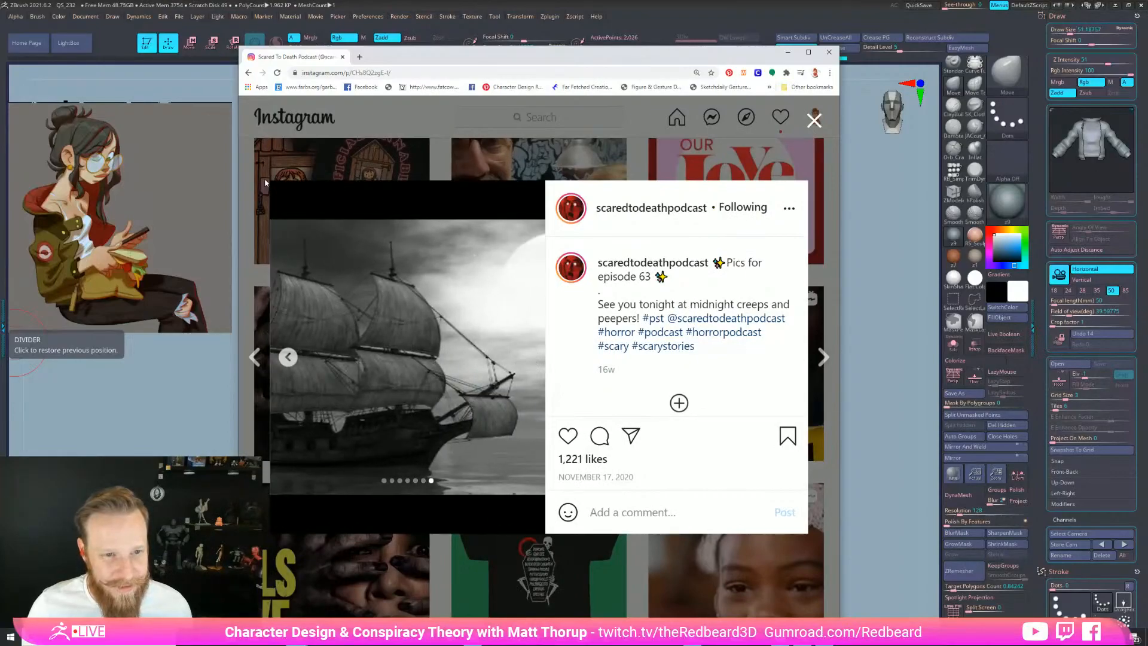
{"action": "left_click", "coordinate": [268, 182]}
Open the island photo post and page through all of its images
{"action": "scroll", "coordinate": [534, 342], "scroll_direction": "up", "scroll_amount": 6}
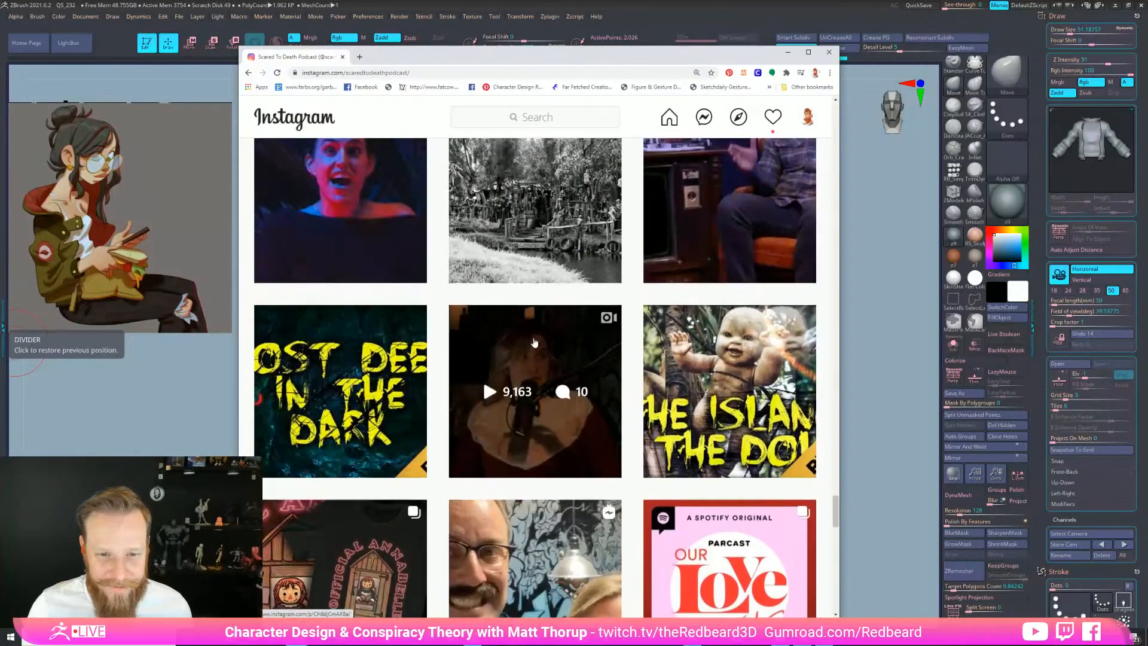
{"action": "scroll", "coordinate": [534, 342], "scroll_direction": "up", "scroll_amount": 4}
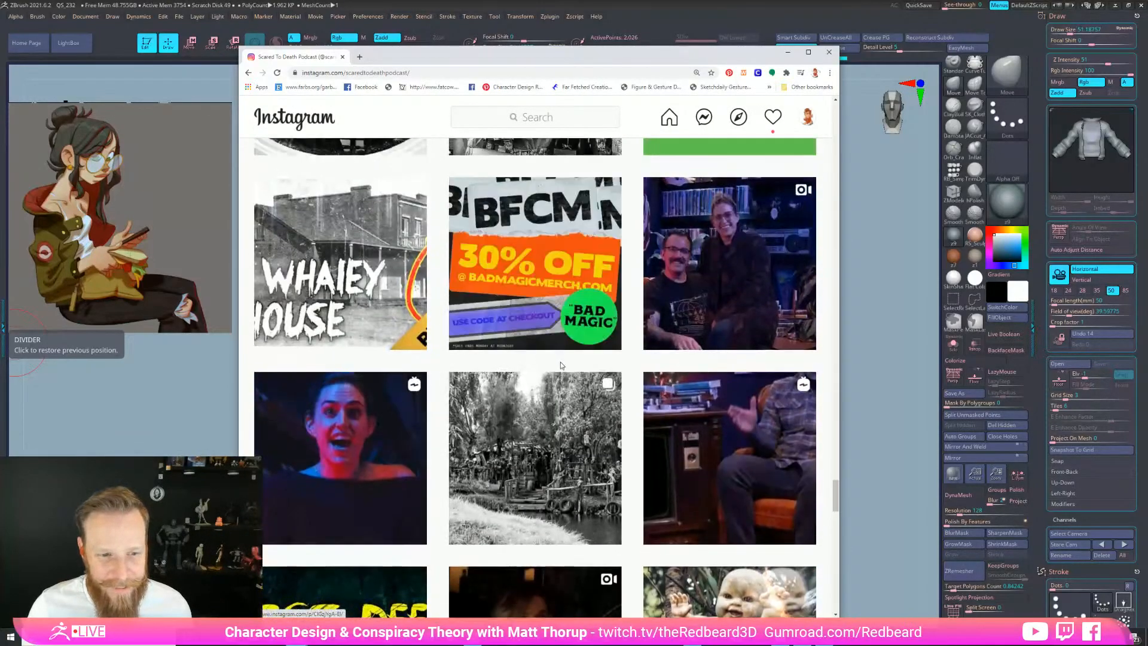
{"action": "left_click", "coordinate": [552, 403]}
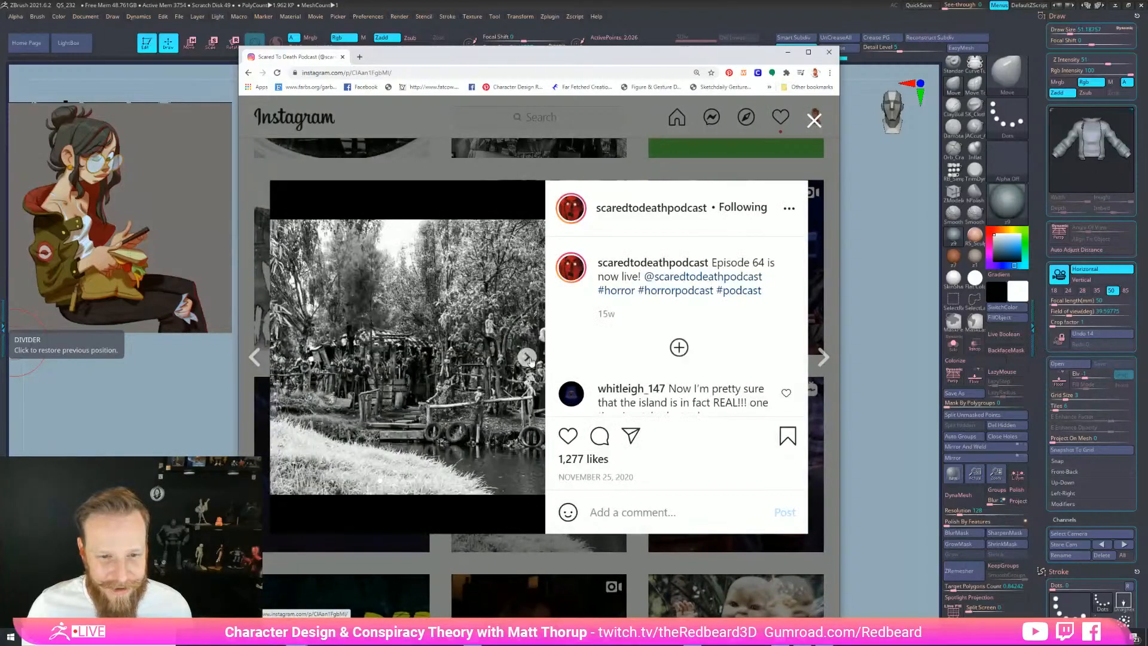
{"action": "left_click", "coordinate": [527, 357]}
{"action": "left_click", "coordinate": [528, 358]}
{"action": "left_click", "coordinate": [527, 357]}
{"action": "left_click", "coordinate": [528, 358]}
{"action": "left_click", "coordinate": [527, 358]}
{"action": "left_click", "coordinate": [527, 357]}
{"action": "key", "text": "Escape"}
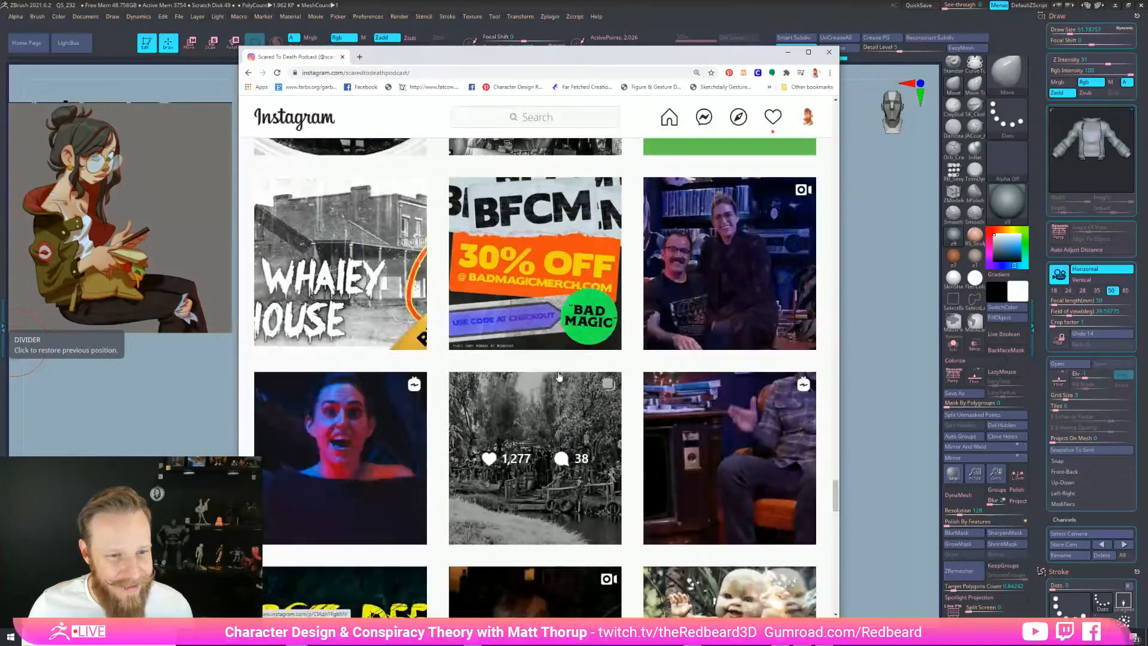
Scroll further up the profile grid and browse every image of the ghost photo post
{"action": "scroll", "coordinate": [559, 375], "scroll_direction": "up", "scroll_amount": 5}
{"action": "scroll", "coordinate": [559, 381], "scroll_direction": "up", "scroll_amount": 8}
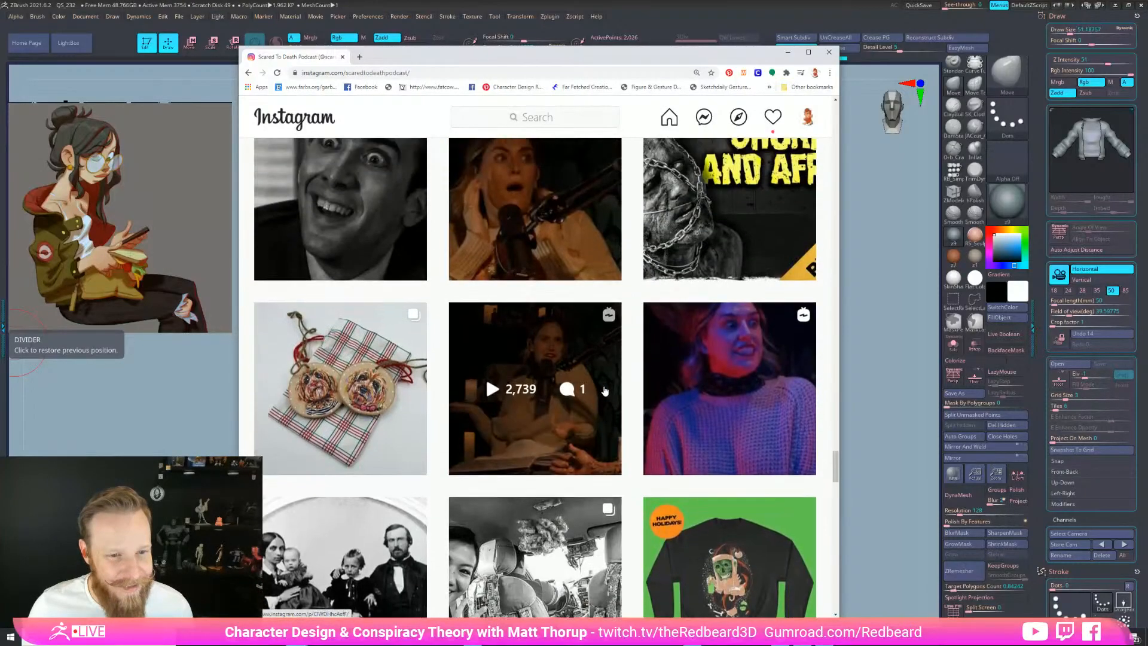
{"action": "scroll", "coordinate": [520, 436], "scroll_direction": "down", "scroll_amount": 3}
{"action": "scroll", "coordinate": [521, 435], "scroll_direction": "up", "scroll_amount": 3}
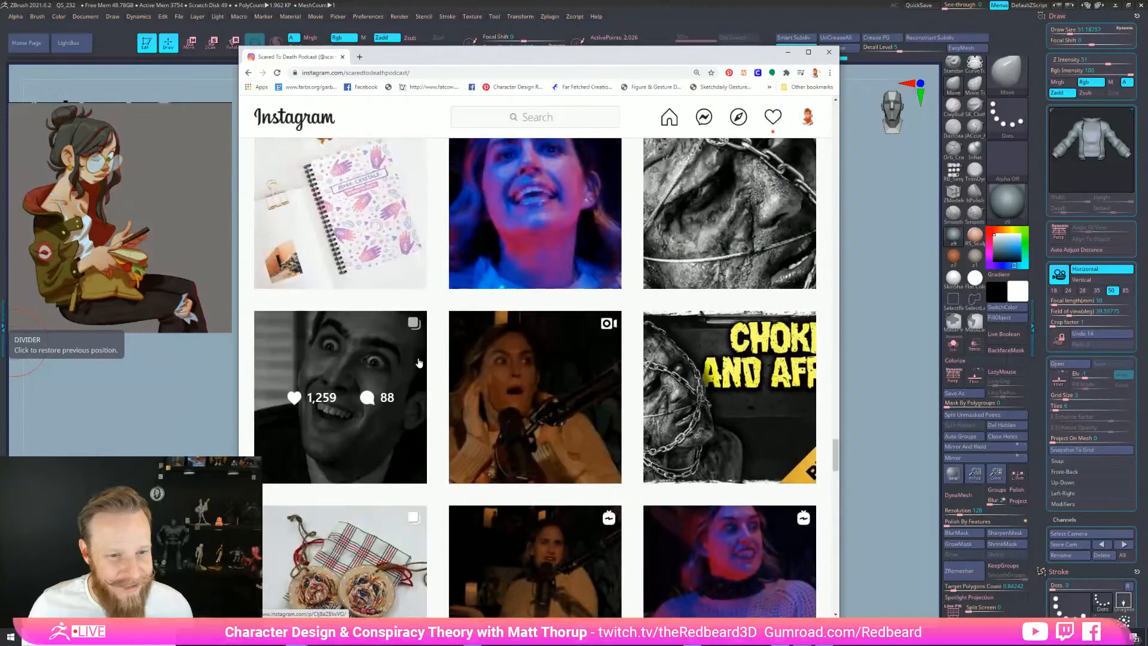
{"action": "scroll", "coordinate": [574, 395], "scroll_direction": "up", "scroll_amount": 2}
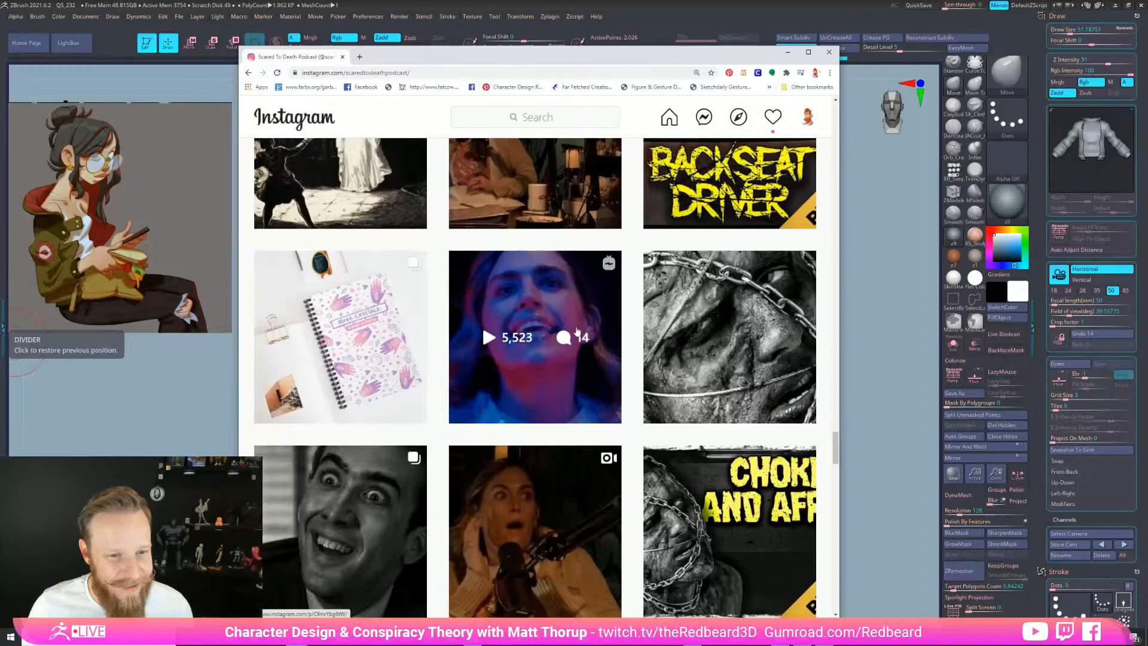
{"action": "scroll", "coordinate": [534, 326], "scroll_direction": "up", "scroll_amount": 1}
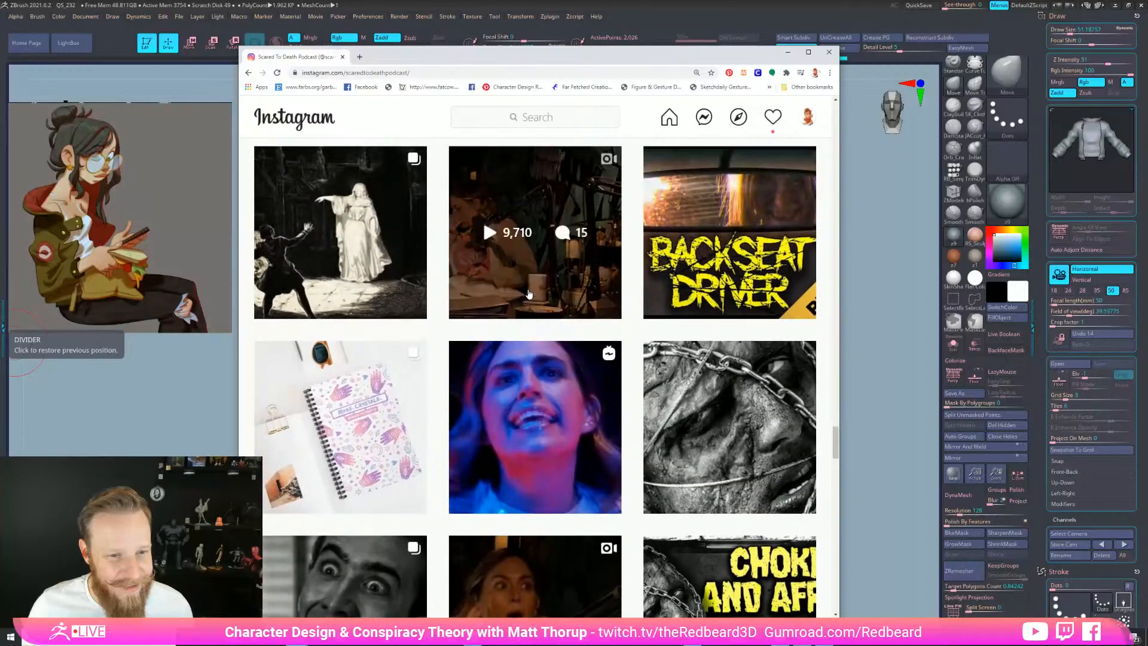
{"action": "scroll", "coordinate": [545, 398], "scroll_direction": "up", "scroll_amount": 2}
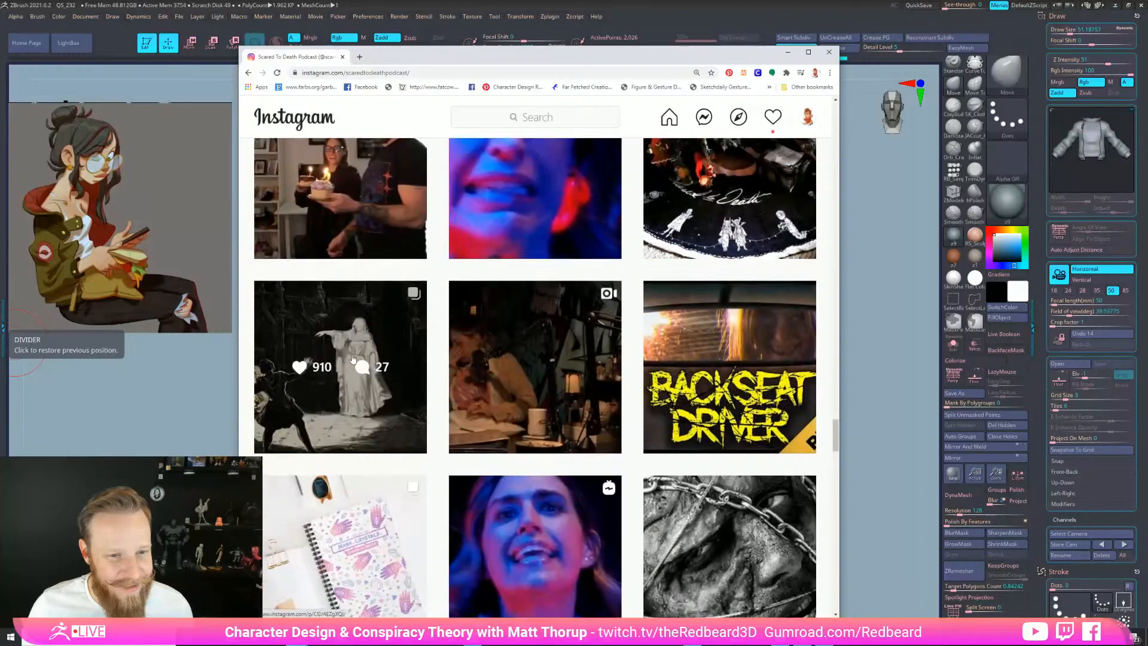
{"action": "left_click", "coordinate": [337, 353]}
{"action": "left_click", "coordinate": [528, 357]}
{"action": "left_click", "coordinate": [527, 357]}
{"action": "left_click", "coordinate": [528, 357]}
{"action": "left_click", "coordinate": [529, 357]}
{"action": "left_click", "coordinate": [529, 357]}
{"action": "left_click", "coordinate": [528, 357]}
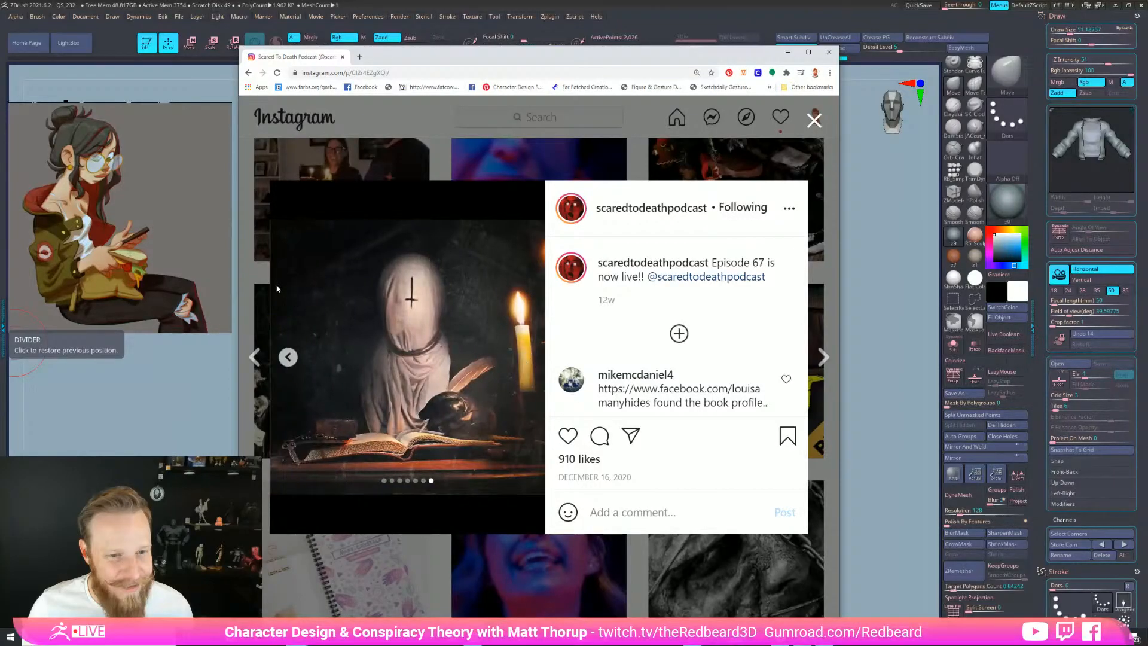
{"action": "left_click", "coordinate": [260, 288]}
Scroll up to the black-and-white castle post and view all its images
{"action": "scroll", "coordinate": [480, 425], "scroll_direction": "up", "scroll_amount": 5}
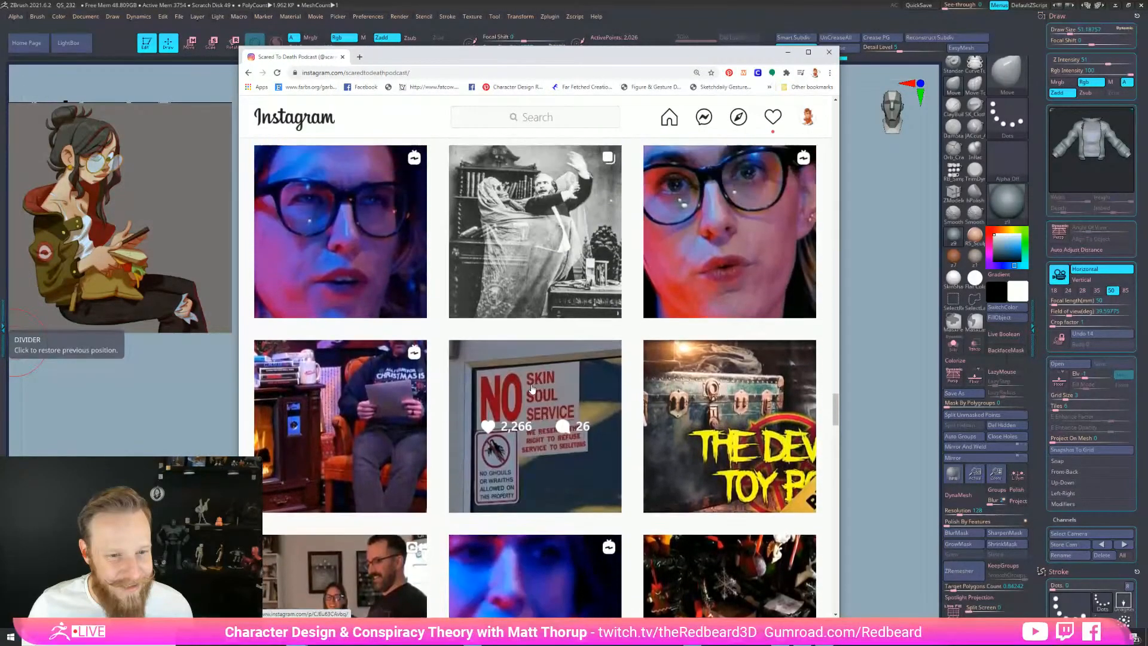
{"action": "scroll", "coordinate": [535, 389], "scroll_direction": "up", "scroll_amount": 6}
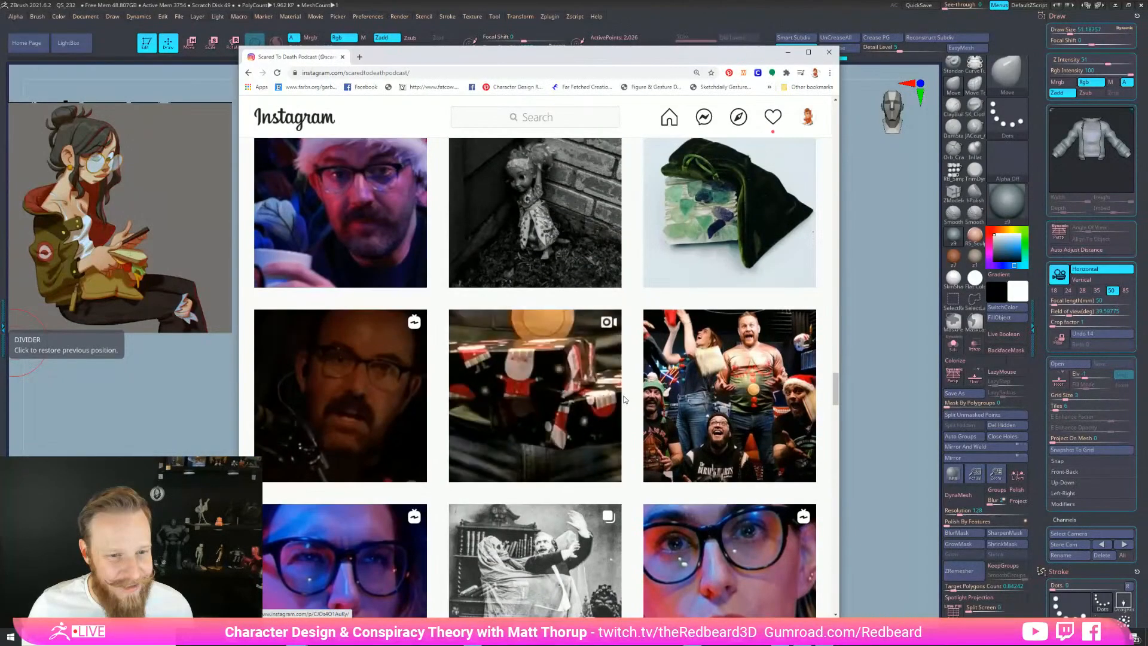
{"action": "scroll", "coordinate": [626, 400], "scroll_direction": "up", "scroll_amount": 3}
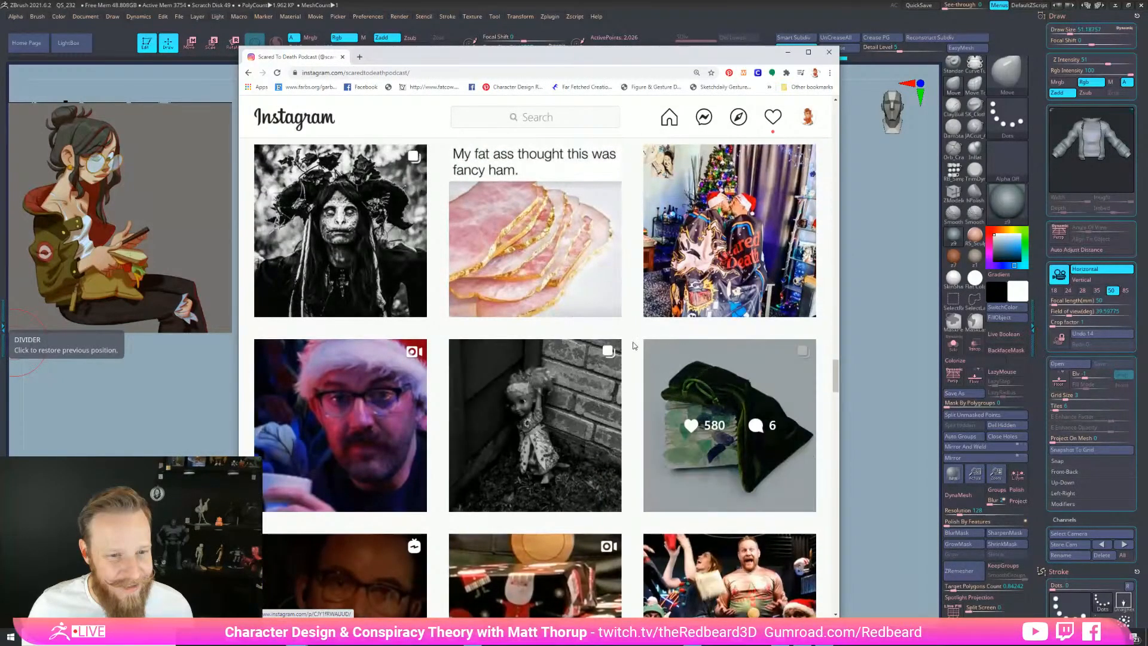
{"action": "scroll", "coordinate": [526, 353], "scroll_direction": "up", "scroll_amount": 8}
{"action": "scroll", "coordinate": [526, 353], "scroll_direction": "up", "scroll_amount": 4}
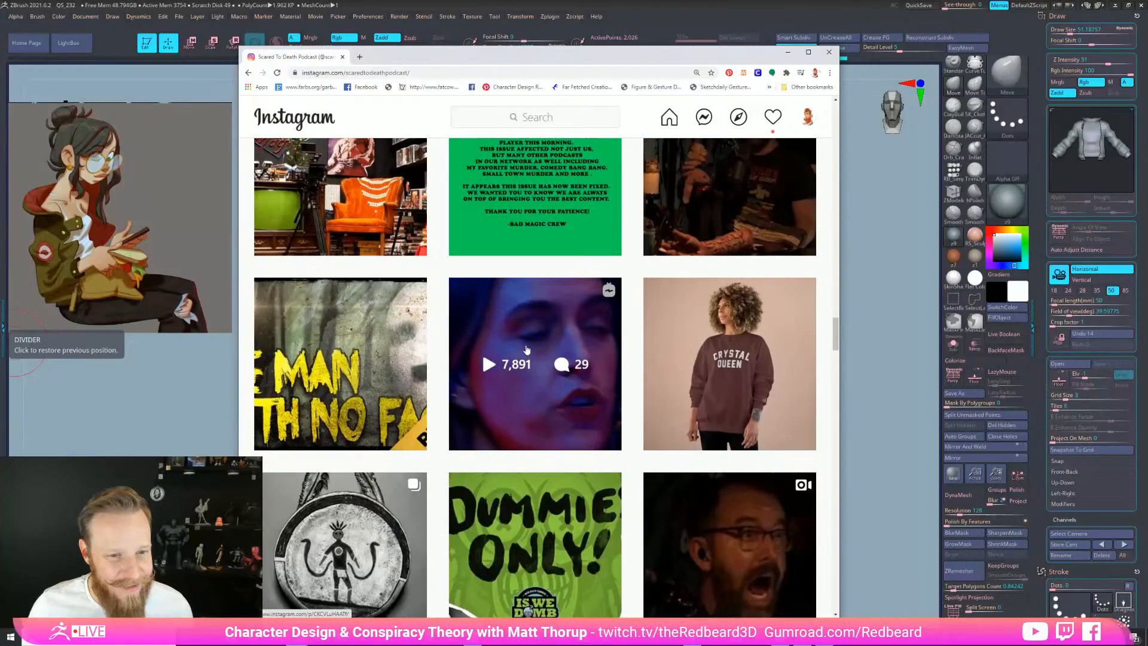
{"action": "scroll", "coordinate": [528, 357], "scroll_direction": "down", "scroll_amount": 5}
{"action": "scroll", "coordinate": [586, 395], "scroll_direction": "up", "scroll_amount": 11}
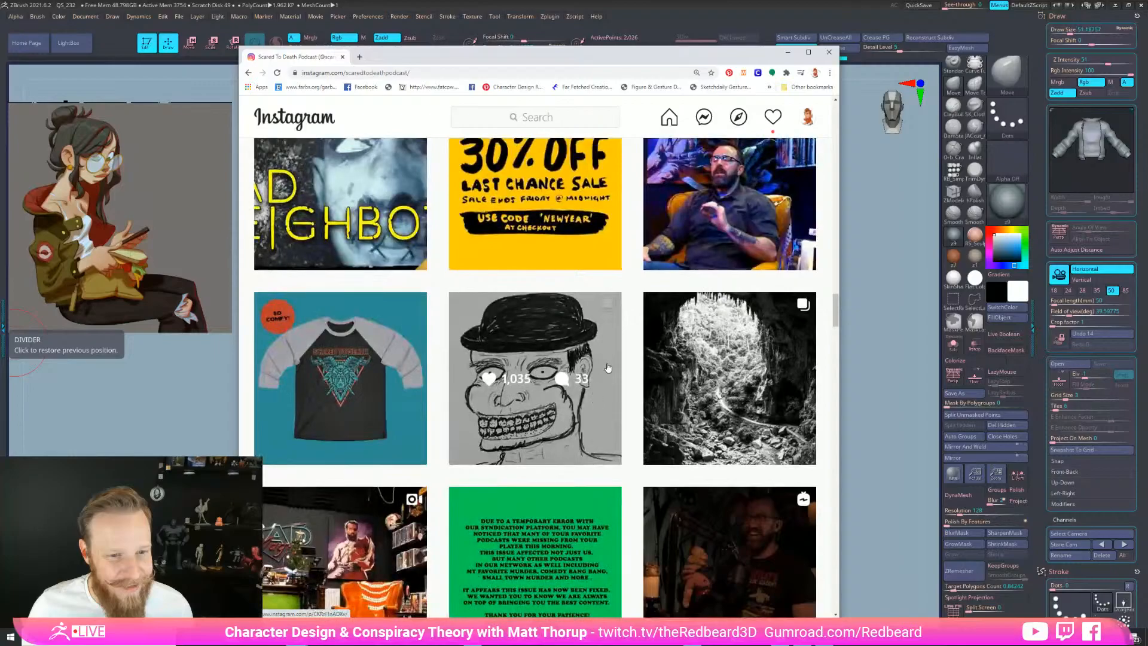
{"action": "scroll", "coordinate": [598, 386], "scroll_direction": "up", "scroll_amount": 5}
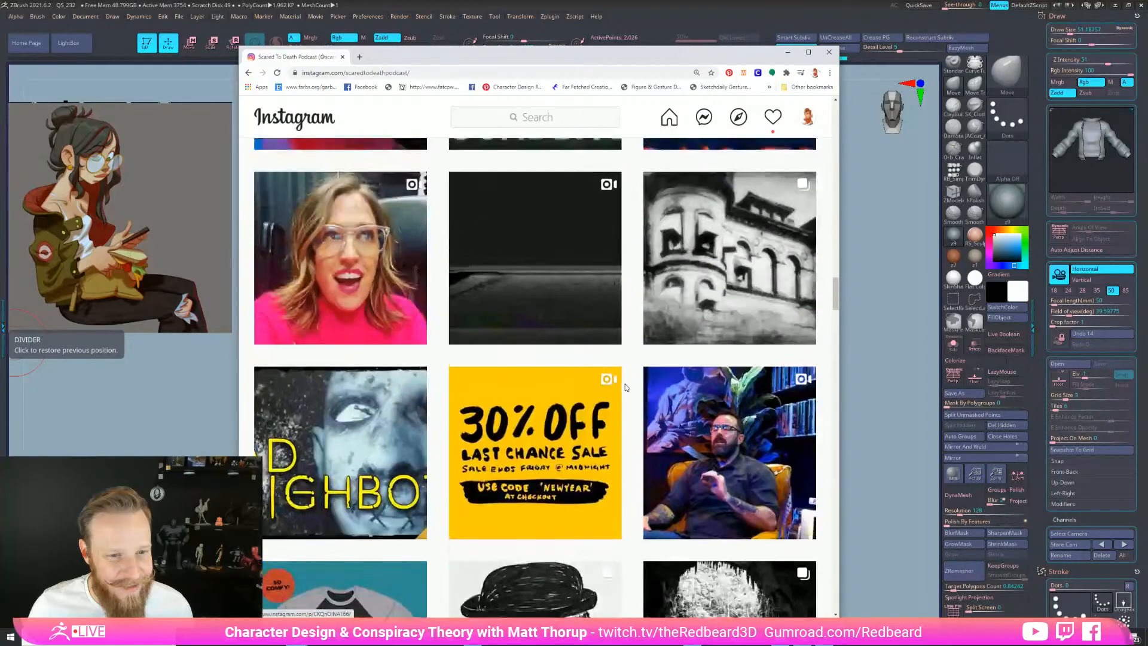
{"action": "scroll", "coordinate": [590, 387], "scroll_direction": "up", "scroll_amount": 1}
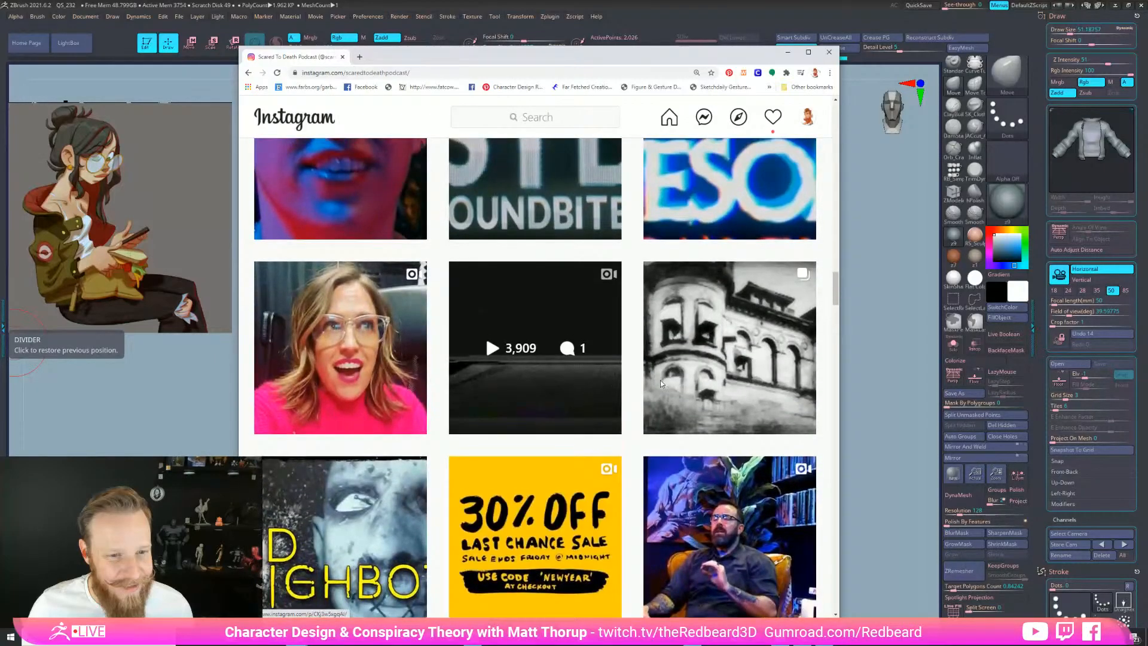
{"action": "left_click", "coordinate": [714, 308]}
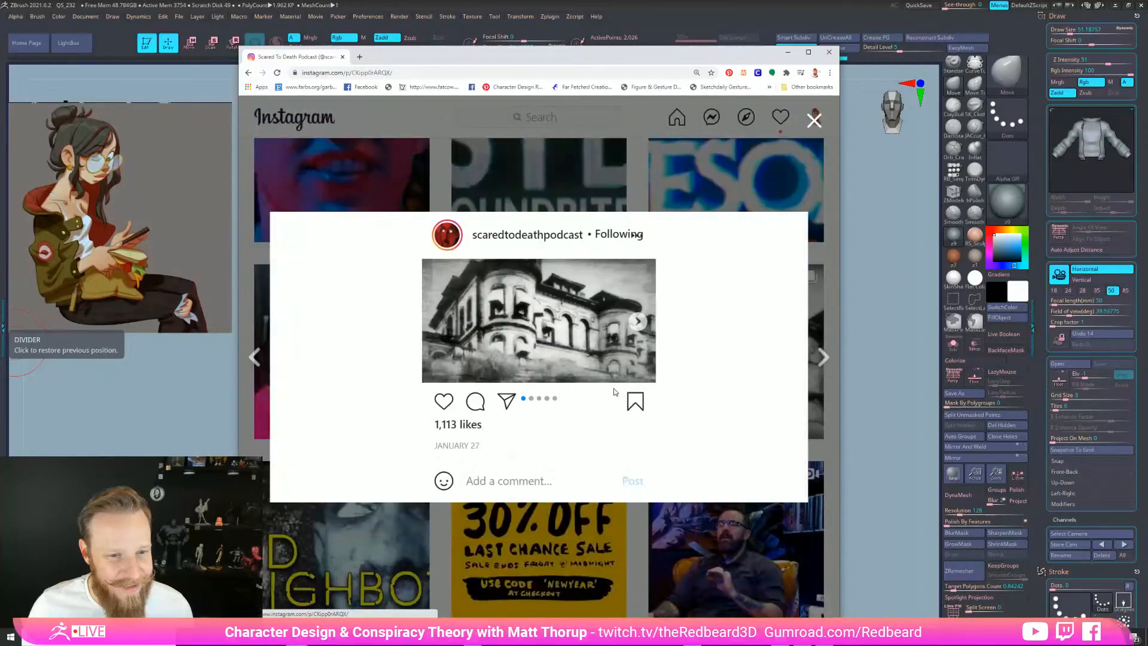
{"action": "left_click", "coordinate": [638, 323]}
{"action": "left_click", "coordinate": [638, 322]}
{"action": "left_click", "coordinate": [639, 323]}
{"action": "left_click", "coordinate": [640, 324]}
{"action": "left_click", "coordinate": [265, 271]}
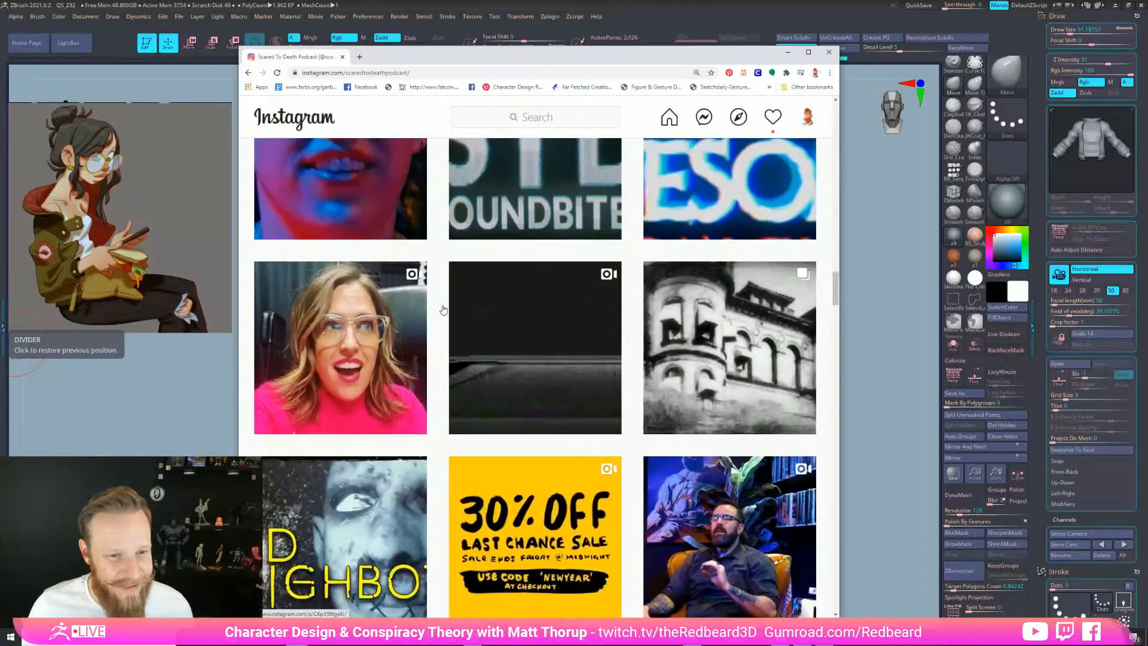
Browse the dark hallway silhouette post's images, then close the browser to return to ZBrush
{"action": "scroll", "coordinate": [590, 353], "scroll_direction": "up", "scroll_amount": 3}
{"action": "scroll", "coordinate": [590, 353], "scroll_direction": "up", "scroll_amount": 10}
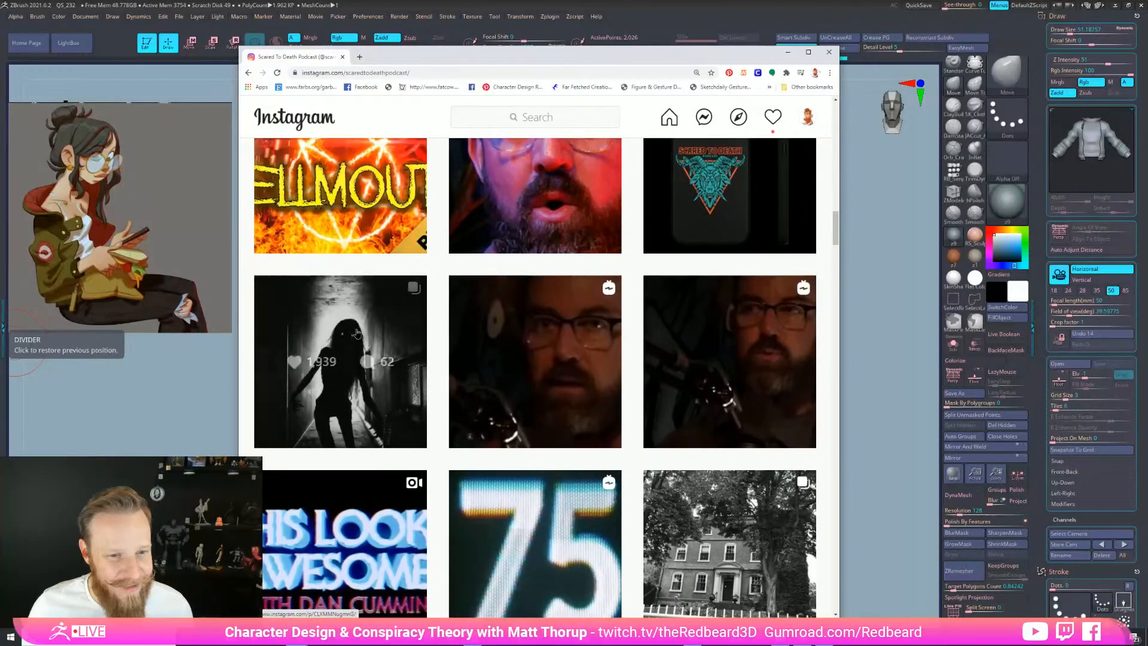
{"action": "left_click", "coordinate": [371, 348]}
{"action": "left_click", "coordinate": [529, 362]}
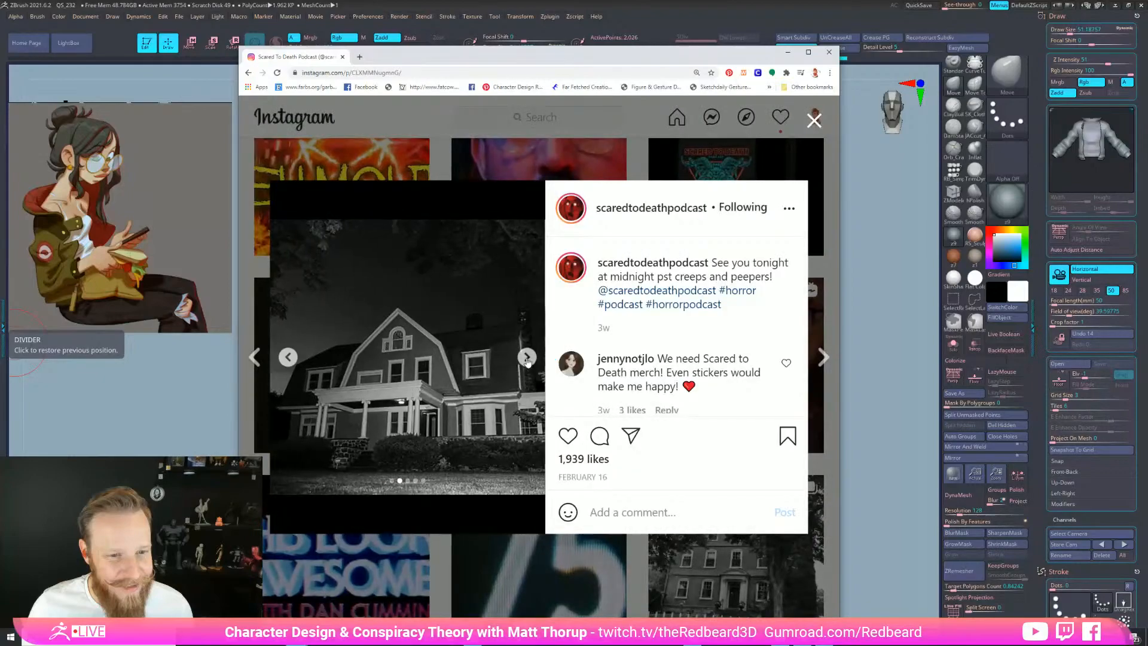
{"action": "left_click", "coordinate": [527, 361]}
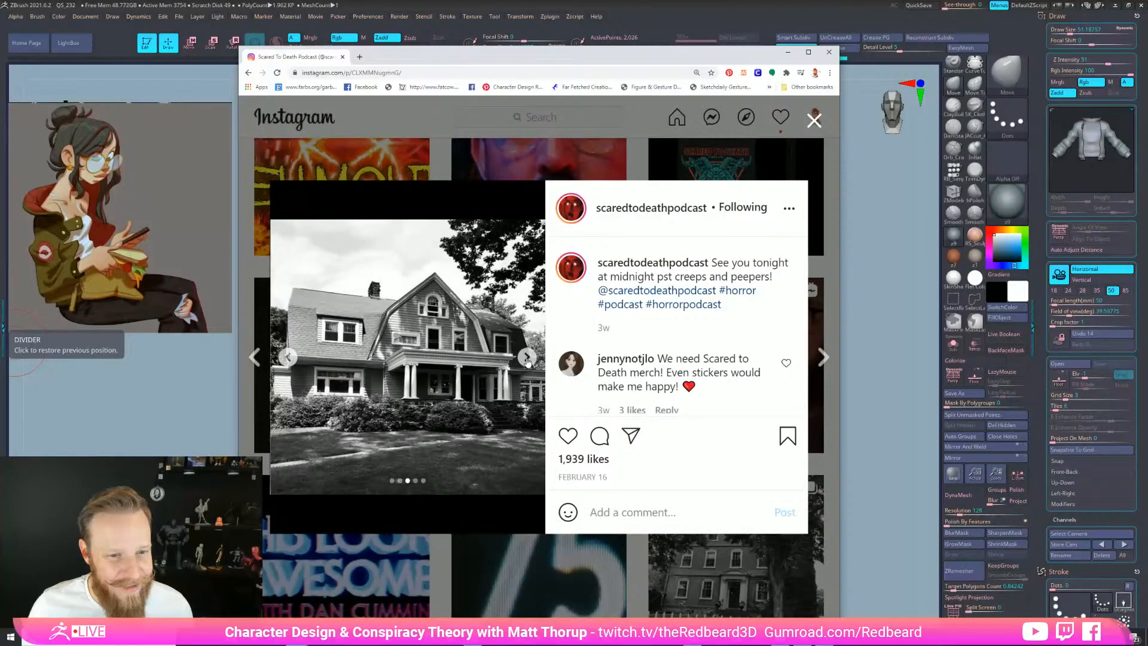
{"action": "left_click", "coordinate": [527, 359]}
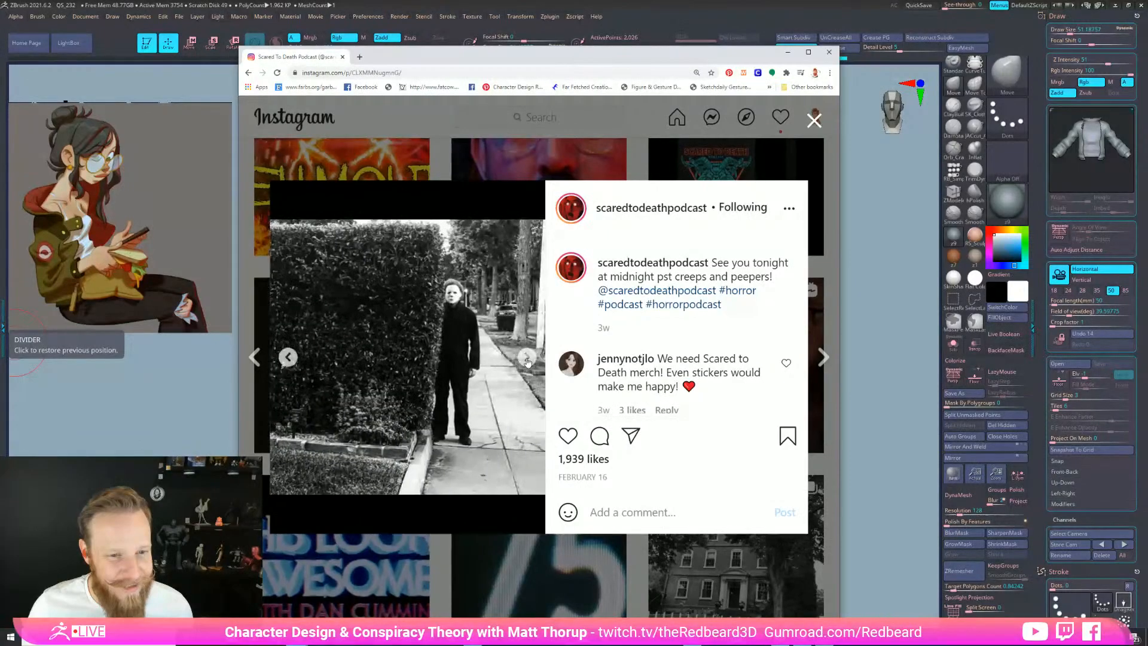
{"action": "left_click", "coordinate": [527, 359]}
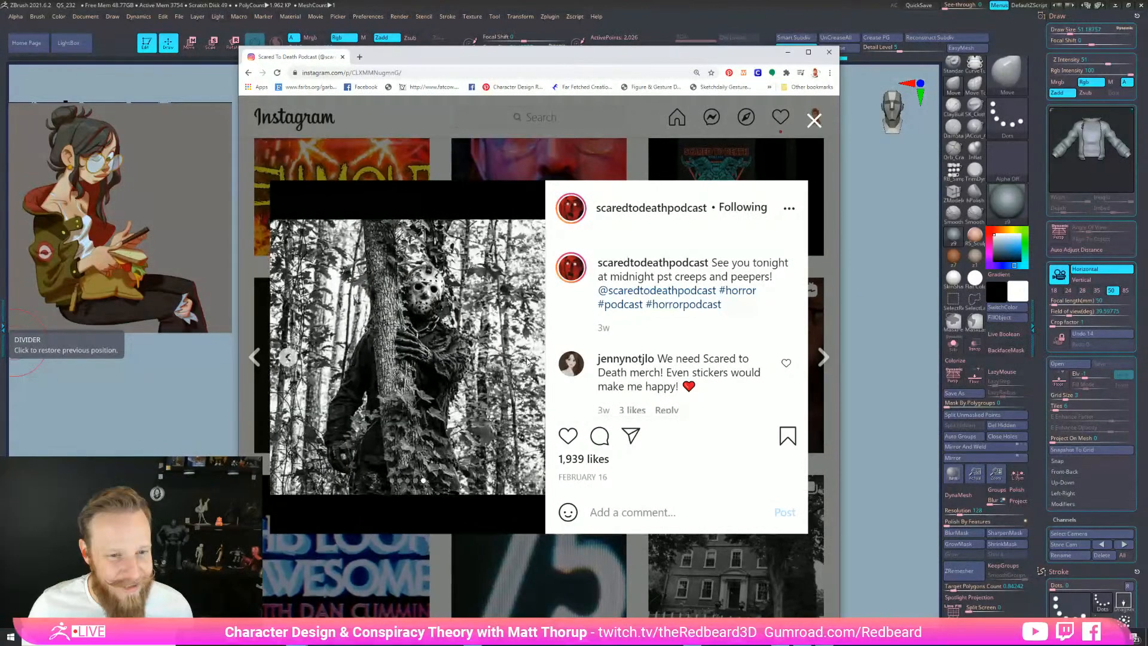
{"action": "left_click", "coordinate": [814, 120]}
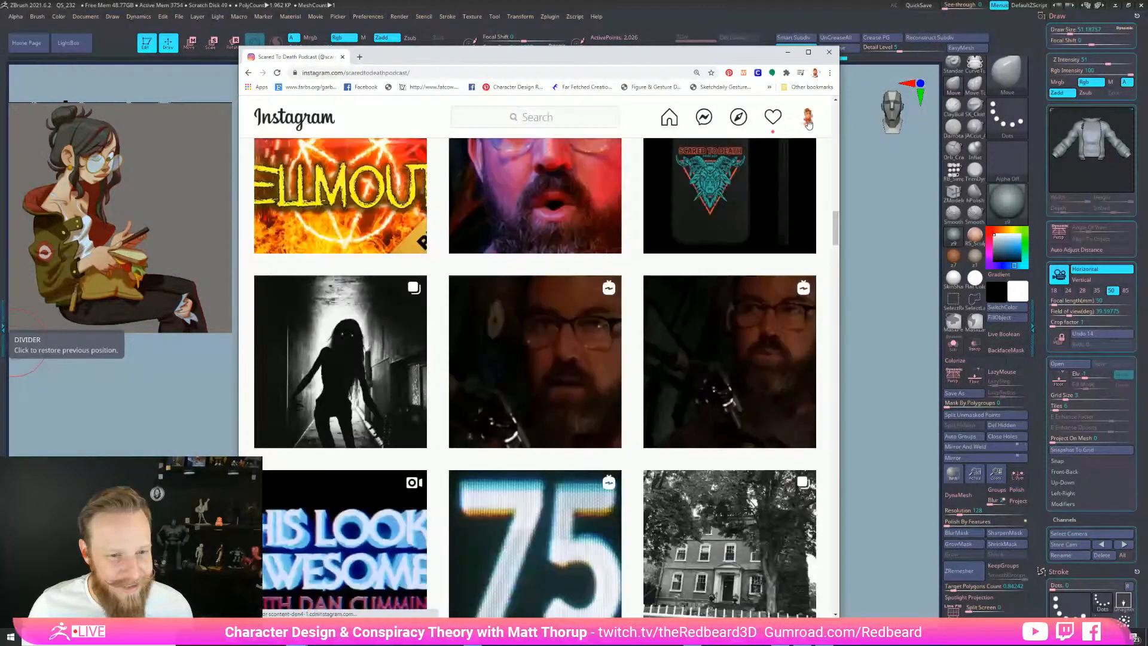
{"action": "left_click", "coordinate": [343, 58]}
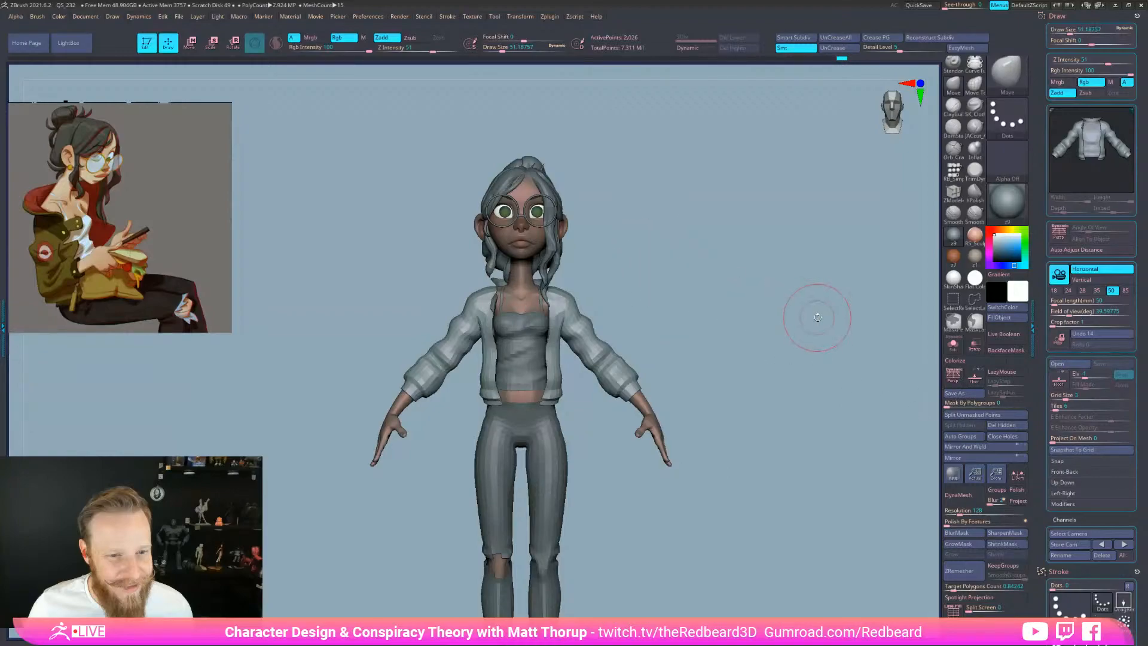
Lasso-mask the jacket and collar from several angles, then invert the mask
{"action": "left_click_drag", "start_coordinate": [660, 269], "coordinate": [808, 271], "text": "alt"}
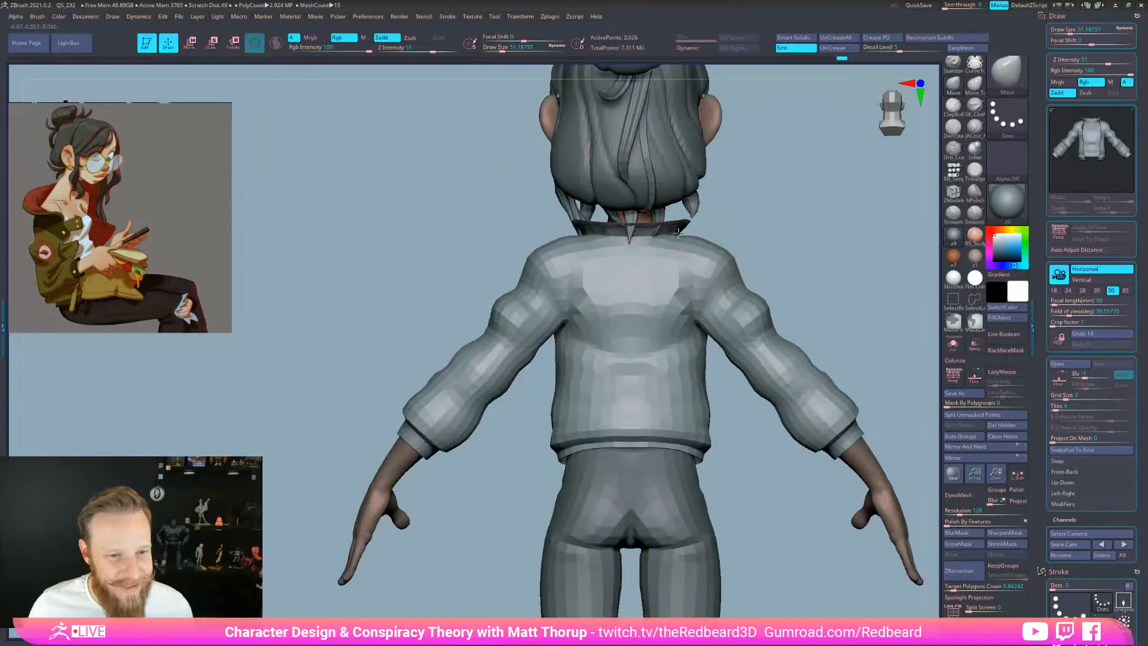
{"action": "right_click_drag", "start_coordinate": [681, 231], "coordinate": [789, 219]}
{"action": "mouse_move", "coordinate": [685, 224]}
{"action": "left_mouse_down", "text": "ctrl"}
{"action": "mouse_move", "coordinate": [584, 551]}
{"action": "mouse_move", "coordinate": [783, 454]}
{"action": "left_mouse_up", "text": "ctrl"}
{"action": "right_click_drag", "start_coordinate": [787, 263], "coordinate": [832, 253]}
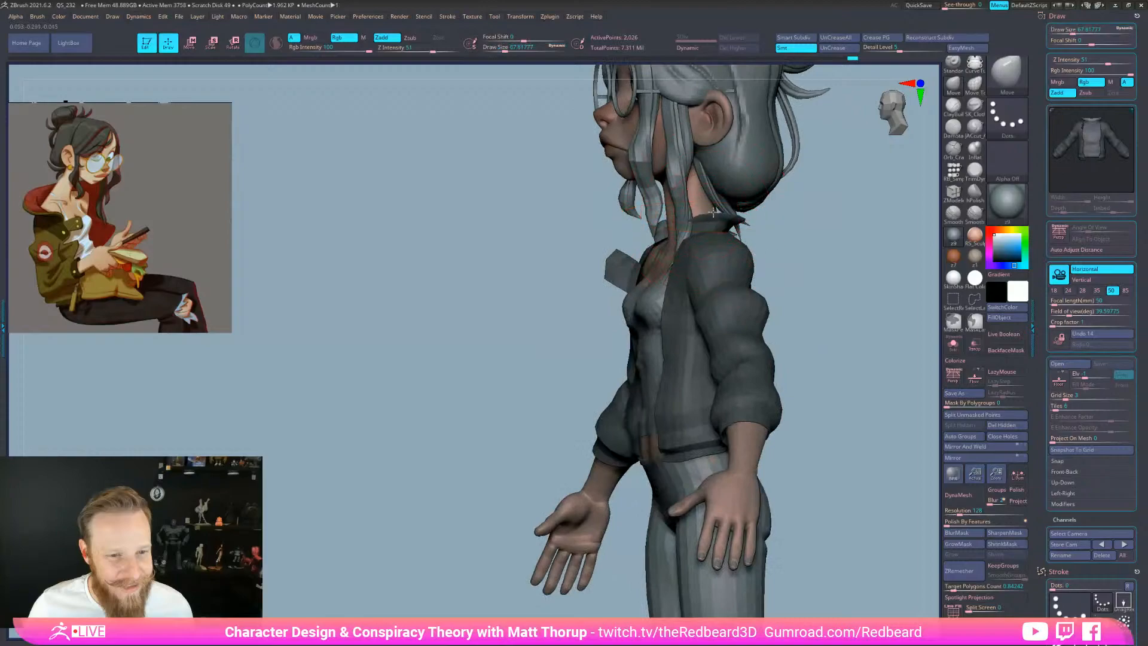
{"action": "right_click_drag", "start_coordinate": [742, 209], "coordinate": [802, 235]}
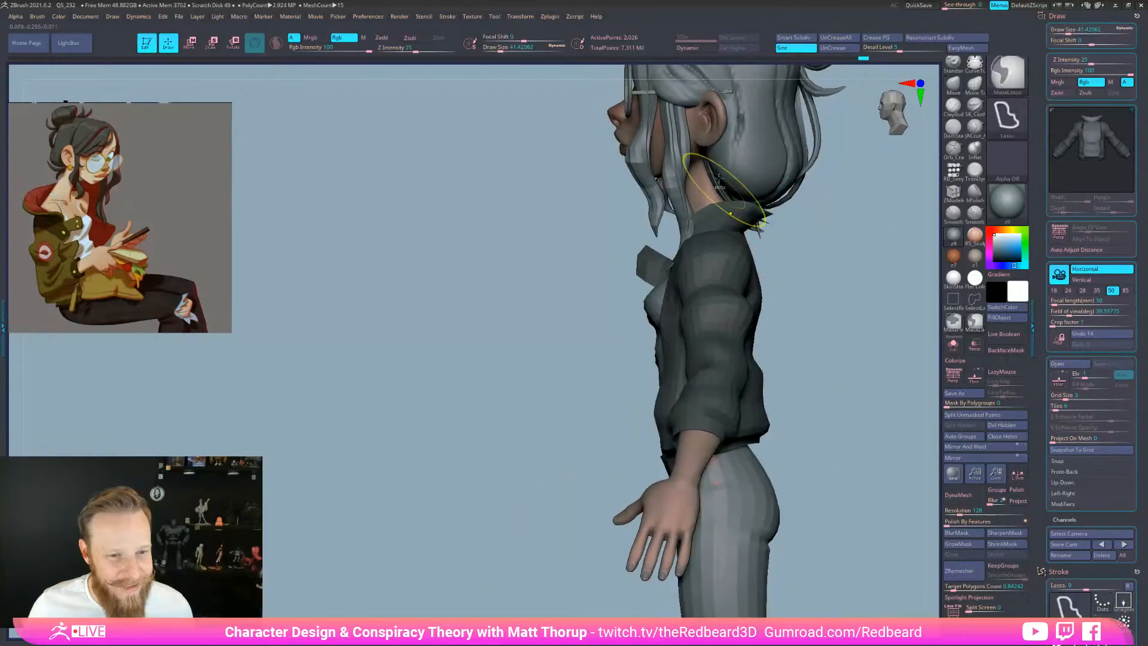
{"action": "left_click_drag", "start_coordinate": [688, 166], "coordinate": [682, 226], "text": "ctrl"}
{"action": "left_click_drag", "start_coordinate": [781, 216], "coordinate": [736, 224], "text": "ctrl"}
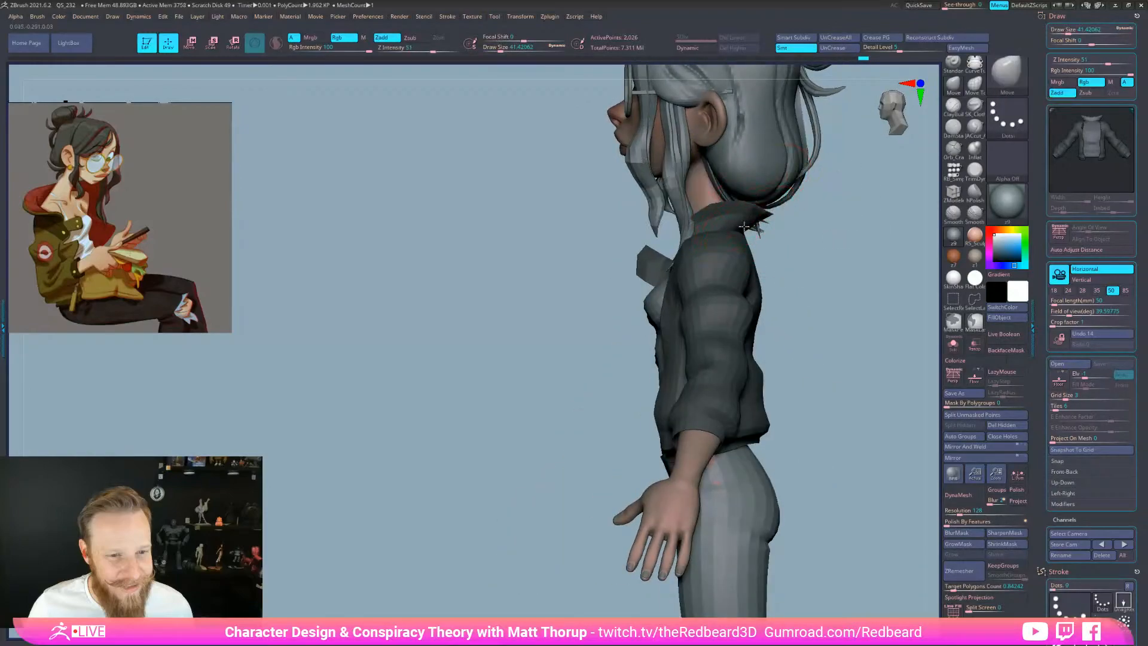
{"action": "mouse_move", "coordinate": [753, 222]}
{"action": "right_mouse_down"}
{"action": "mouse_move", "coordinate": [867, 217]}
{"action": "mouse_move", "coordinate": [902, 253]}
{"action": "mouse_move", "coordinate": [879, 251]}
{"action": "mouse_move", "coordinate": [891, 251]}
{"action": "mouse_move", "coordinate": [845, 219]}
{"action": "mouse_move", "coordinate": [892, 250]}
{"action": "right_mouse_up"}
{"action": "left_click", "coordinate": [867, 217], "text": "ctrl"}
Adjust the brush Draw Size to about 59
{"action": "key", "text": "bracketleft"}
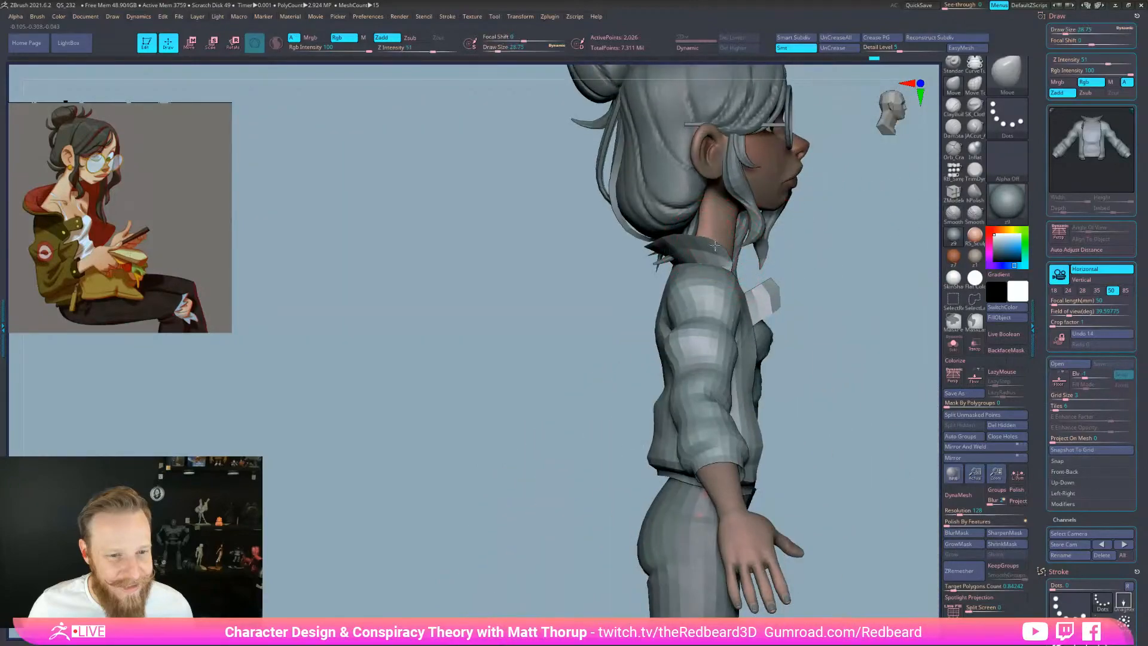
{"action": "key", "text": "bracketleft"}
{"action": "left_click_drag", "start_coordinate": [590, 376], "coordinate": [622, 323]}
{"action": "key", "text": "bracketright"}
{"action": "mouse_move", "coordinate": [751, 269]}
{"action": "left_mouse_down"}
{"action": "mouse_move", "coordinate": [837, 318]}
{"action": "mouse_move", "coordinate": [772, 368]}
{"action": "left_mouse_up"}
{"action": "key", "text": "s"}
{"action": "left_click_drag", "start_coordinate": [658, 370], "coordinate": [675, 370]}
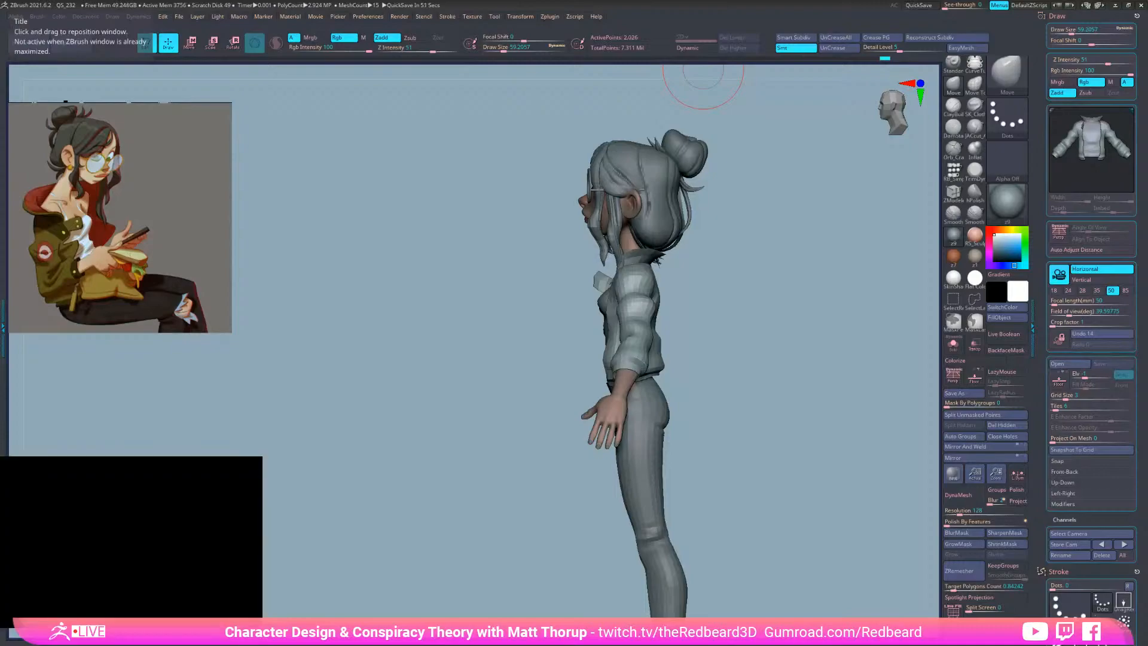
Inspect the masked character from front and sides, then scroll the tray to the Tool palette
{"action": "mouse_move", "coordinate": [741, 479]}
{"action": "left_mouse_down", "text": "shift"}
{"action": "mouse_move", "coordinate": [771, 526]}
{"action": "mouse_move", "coordinate": [827, 562]}
{"action": "mouse_move", "coordinate": [725, 494]}
{"action": "left_mouse_up", "text": "shift"}
{"action": "key", "text": "space"}
{"action": "left_click_drag", "start_coordinate": [789, 433], "coordinate": [777, 448]}
{"action": "left_click_drag", "start_coordinate": [778, 448], "coordinate": [675, 553], "text": "alt"}
{"action": "mouse_move", "coordinate": [676, 553]}
{"action": "left_mouse_down"}
{"action": "mouse_move", "coordinate": [748, 557]}
{"action": "mouse_move", "coordinate": [687, 557]}
{"action": "mouse_move", "coordinate": [703, 556]}
{"action": "mouse_move", "coordinate": [757, 362]}
{"action": "mouse_move", "coordinate": [571, 312]}
{"action": "left_mouse_up"}
{"action": "left_click_drag", "start_coordinate": [744, 336], "coordinate": [701, 537]}
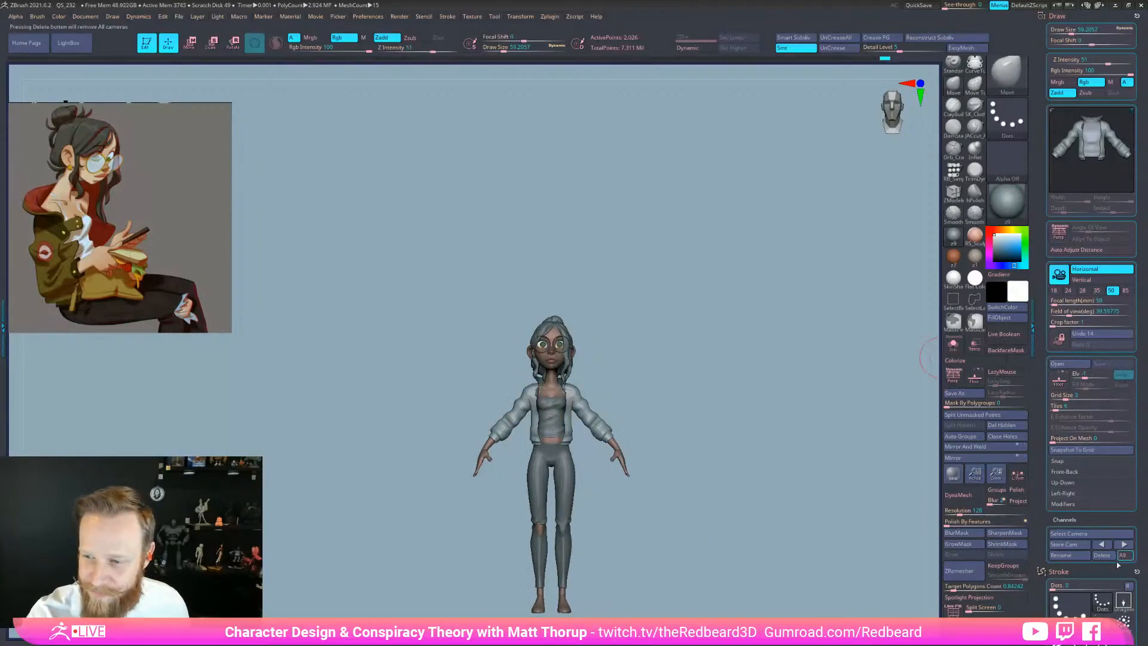
{"action": "left_click_drag", "start_coordinate": [1122, 569], "coordinate": [1110, 277]}
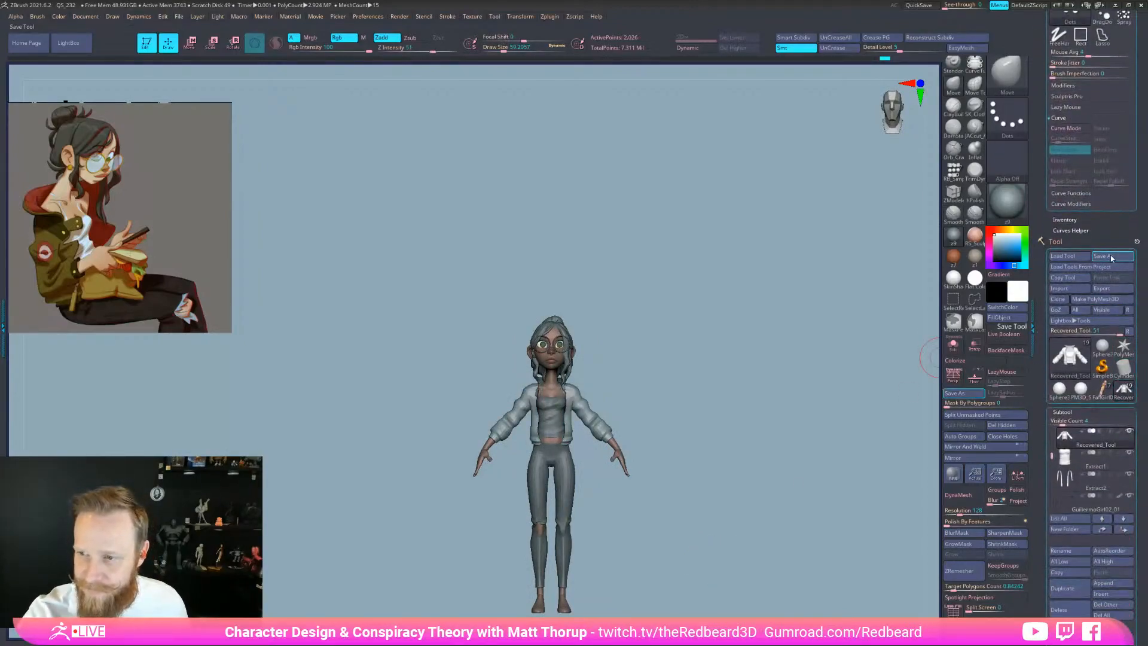
Save the tool via Tool > Save As under the incremented .ztl file name
{"action": "left_click", "coordinate": [1105, 256]}
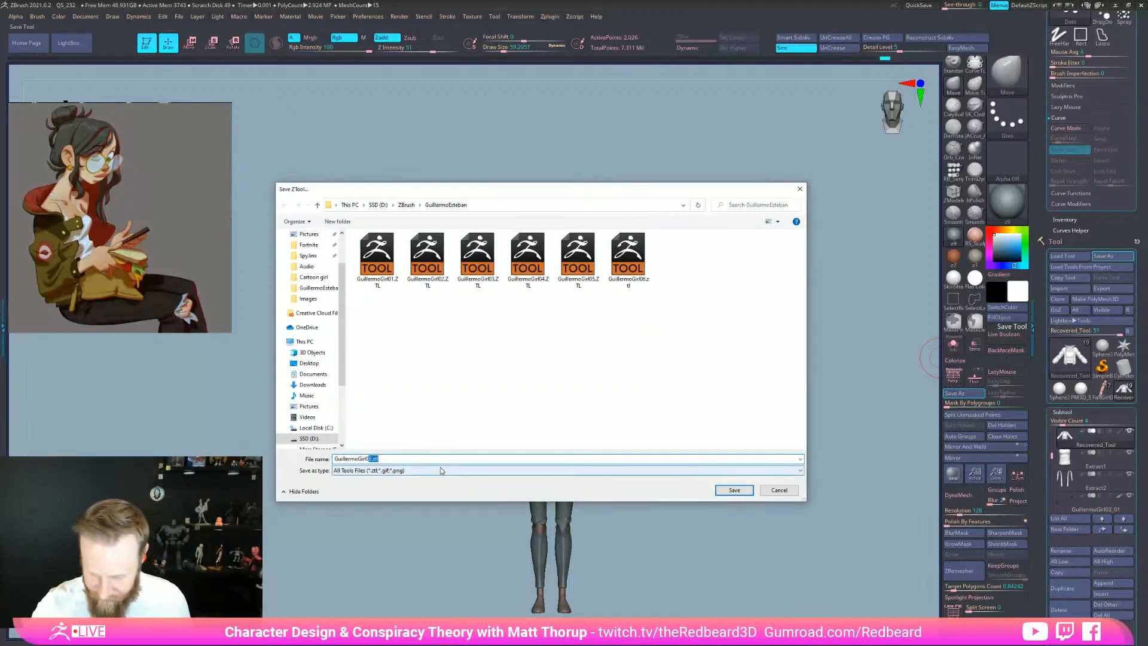
{"action": "key", "text": "Return"}
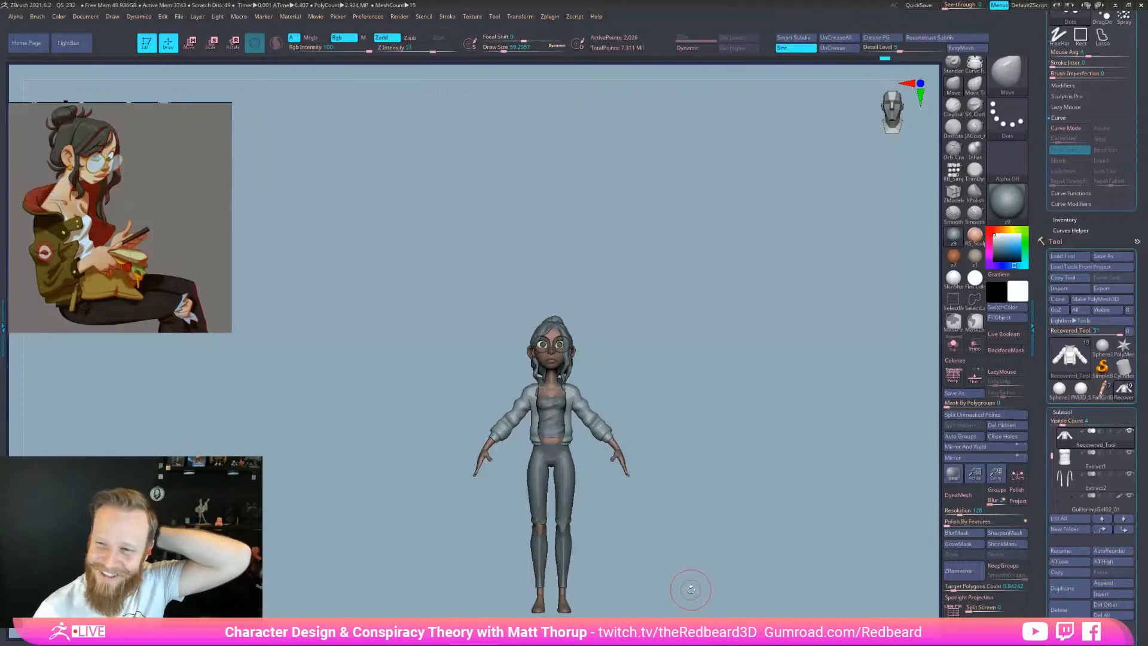
Show polygroups, isolate and mask the blue polygroup bands, then unhide the jacket
{"action": "left_click_drag", "start_coordinate": [694, 585], "coordinate": [730, 558]}
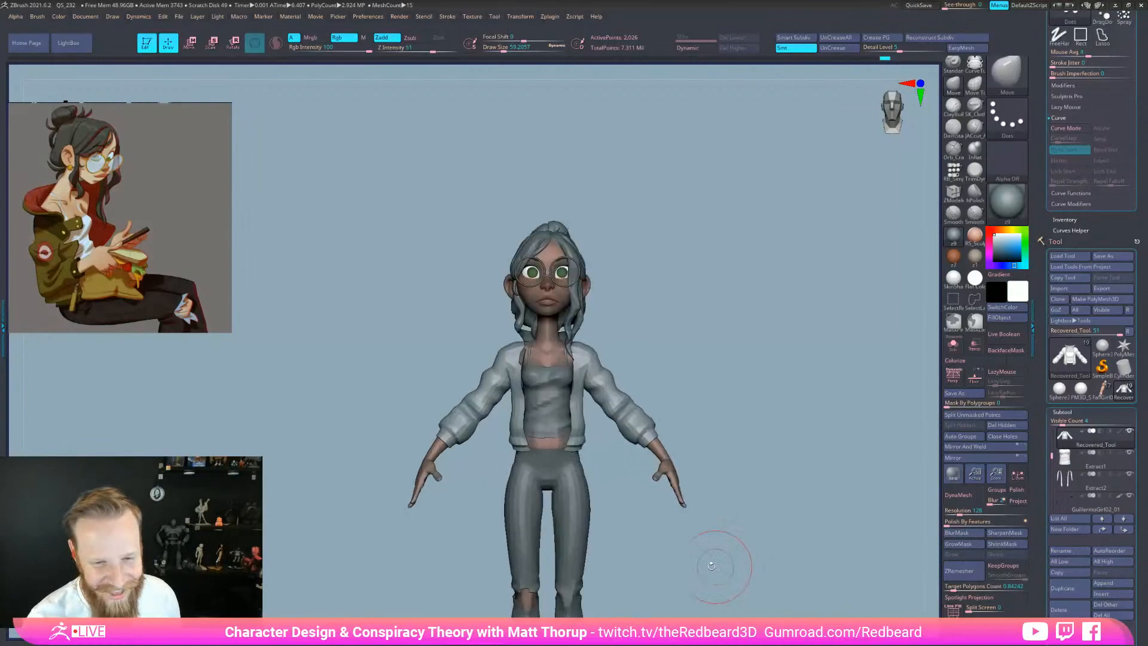
{"action": "left_click_drag", "start_coordinate": [625, 519], "coordinate": [654, 448]}
{"action": "key", "text": "shift+f"}
{"action": "left_click", "coordinate": [654, 449], "text": "ctrl+shift"}
{"action": "left_click_drag", "start_coordinate": [863, 436], "coordinate": [819, 469]}
{"action": "left_click", "coordinate": [805, 522], "text": "ctrl"}
{"action": "left_click", "coordinate": [807, 529], "text": "ctrl+shift"}
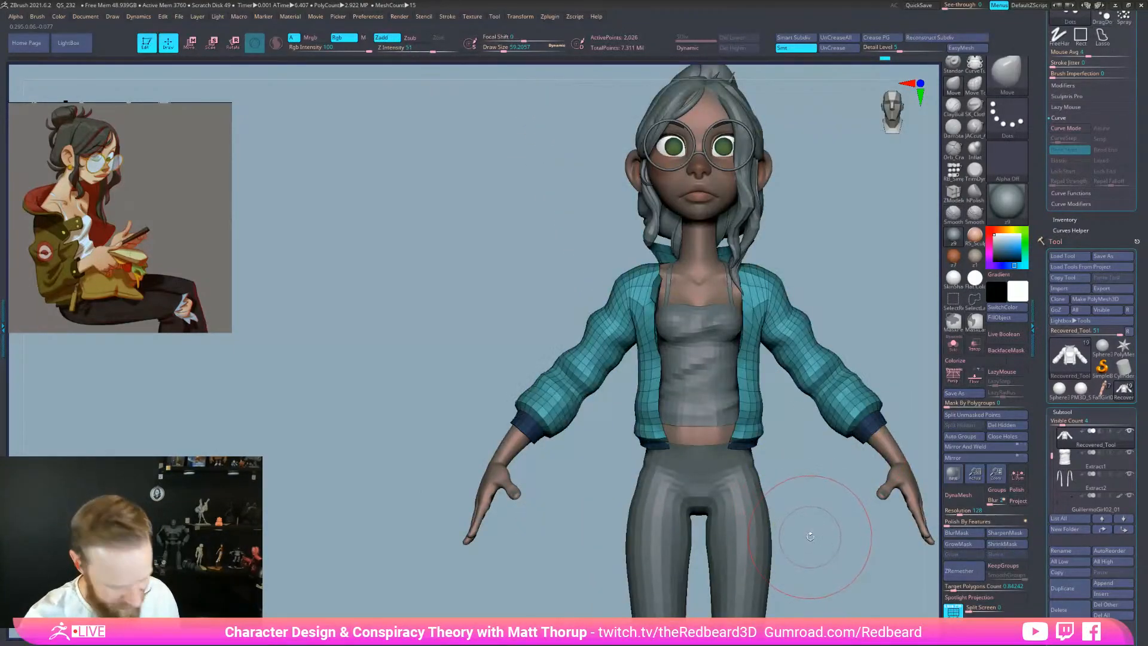
Reduce the brush size to about 51 and Ctrl-click the canvas to clear the jacket mask
{"action": "key", "text": "s"}
{"action": "left_click_drag", "start_coordinate": [633, 418], "coordinate": [630, 419]}
{"action": "left_click_drag", "start_coordinate": [532, 463], "coordinate": [679, 454]}
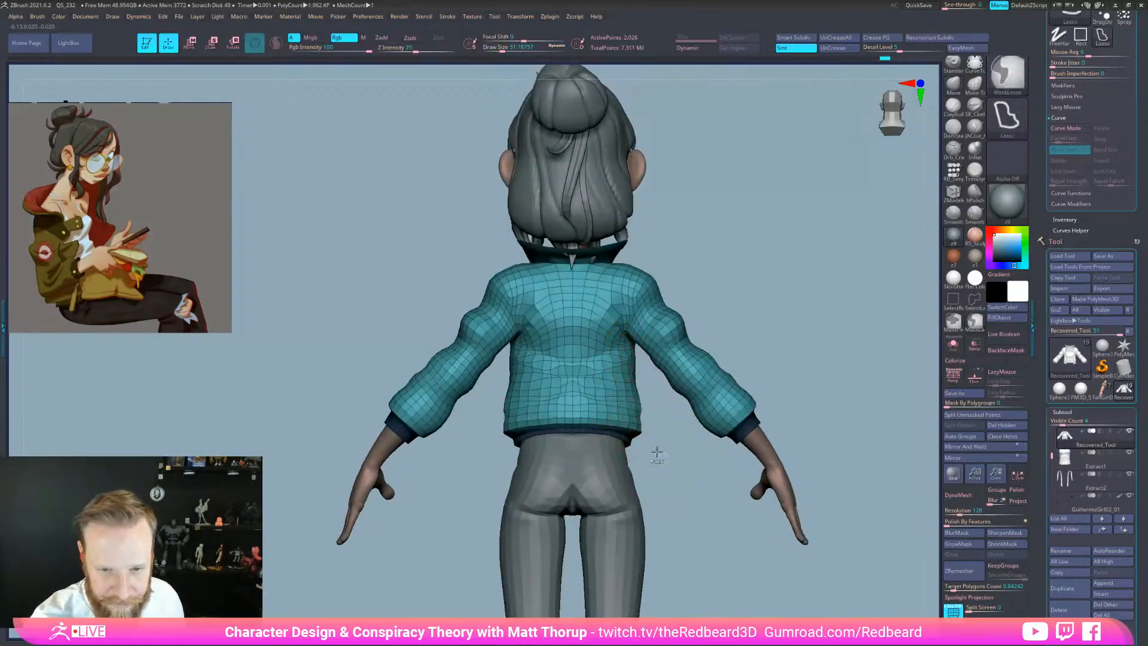
{"action": "left_click", "coordinate": [625, 442], "text": "alt"}
{"action": "mouse_move", "coordinate": [611, 439]}
{"action": "right_mouse_down"}
{"action": "mouse_move", "coordinate": [675, 438]}
{"action": "mouse_move", "coordinate": [633, 455]}
{"action": "right_mouse_up"}
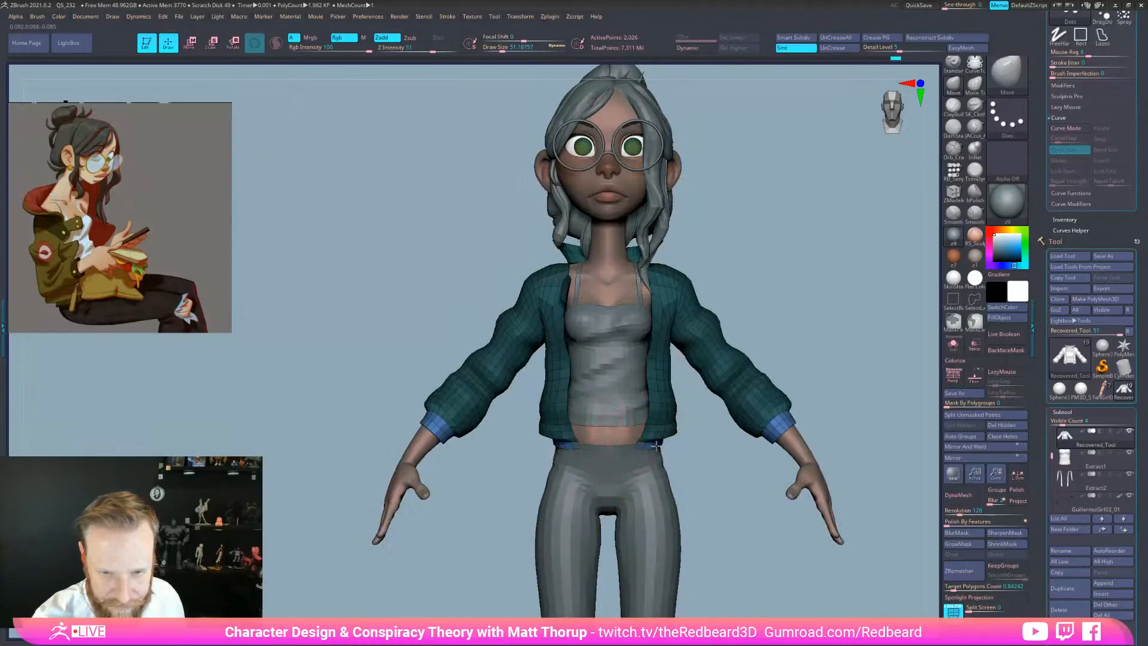
{"action": "key", "text": "ctrl"}
{"action": "left_click", "coordinate": [714, 463], "text": "ctrl"}
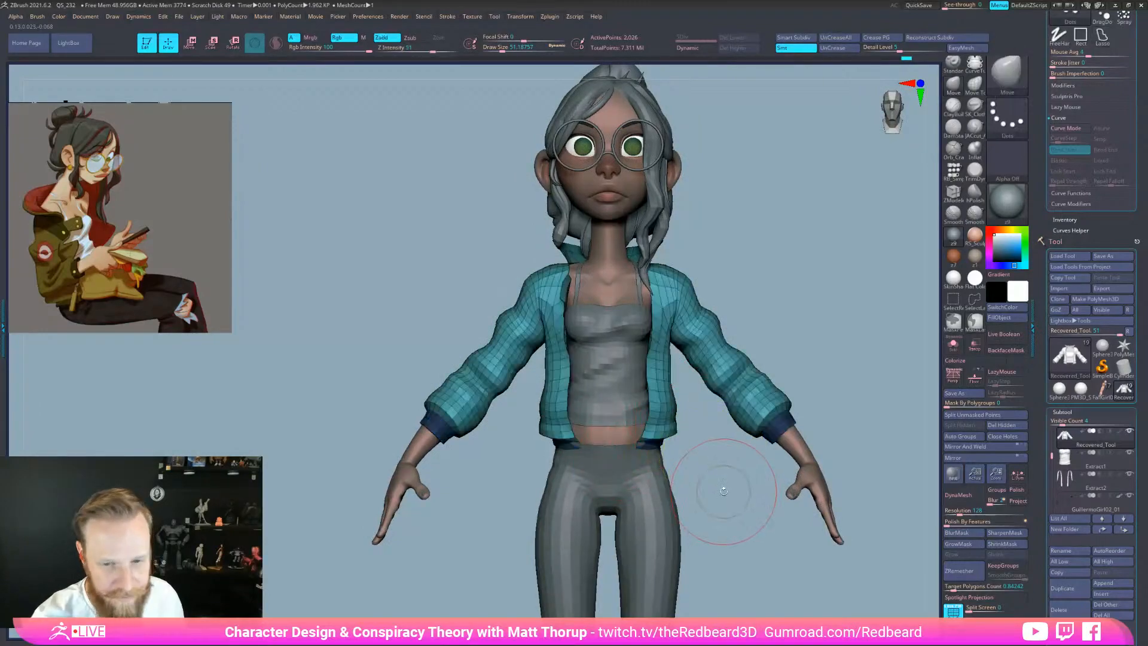
{"action": "mouse_move", "coordinate": [762, 535]}
{"action": "right_mouse_down"}
{"action": "mouse_move", "coordinate": [747, 565]}
{"action": "mouse_move", "coordinate": [826, 576]}
{"action": "mouse_move", "coordinate": [699, 548]}
{"action": "mouse_move", "coordinate": [674, 479]}
{"action": "mouse_move", "coordinate": [758, 537]}
{"action": "mouse_move", "coordinate": [867, 554]}
{"action": "mouse_move", "coordinate": [814, 553]}
{"action": "right_mouse_up"}
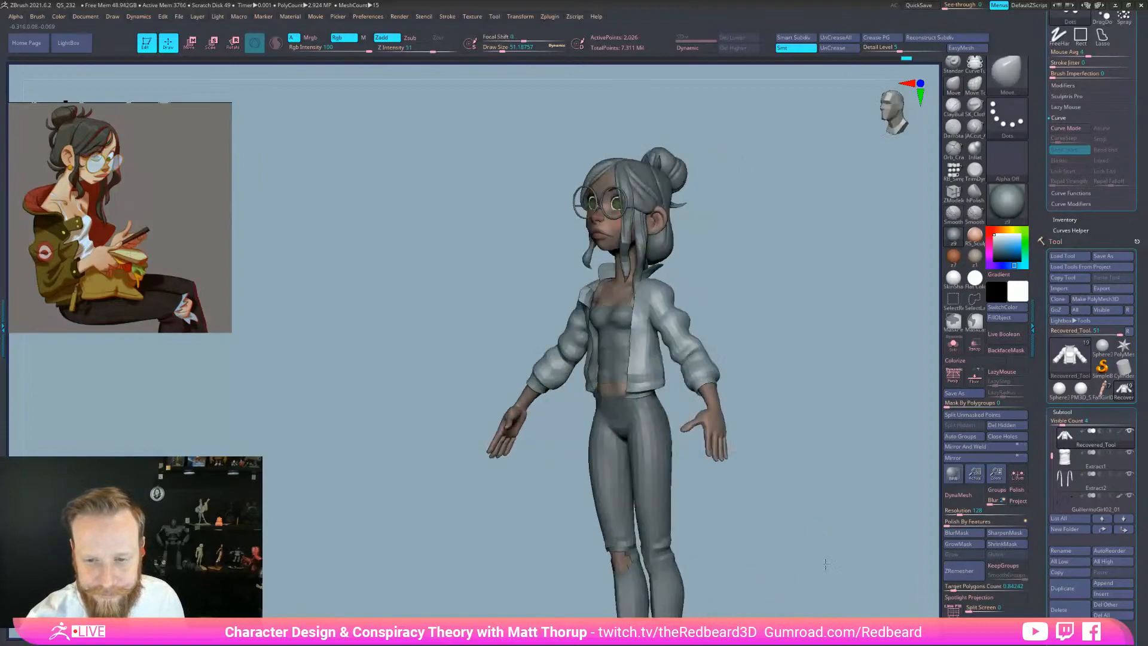
Solo the body subtool, drop it to SDiv 1 with Shift+D, then turn Solo off
{"action": "left_click", "coordinate": [721, 404], "text": "alt"}
{"action": "left_click", "coordinate": [954, 345]}
{"action": "key", "text": "shift+f"}
{"action": "key", "text": "shift+f"}
{"action": "key", "text": "shift+d"}
{"action": "key", "text": "shift+d"}
{"action": "key", "text": "shift+d"}
{"action": "key", "text": "shift+f"}
{"action": "key", "text": "shift+f"}
{"action": "key", "text": "shift+f"}
{"action": "mouse_move", "coordinate": [774, 558]}
{"action": "right_mouse_down"}
{"action": "mouse_move", "coordinate": [792, 566]}
{"action": "mouse_move", "coordinate": [774, 565]}
{"action": "right_mouse_up"}
{"action": "key", "text": "shift+f"}
{"action": "left_click", "coordinate": [953, 345]}
{"action": "right_click_drag", "start_coordinate": [828, 356], "coordinate": [598, 423], "text": "alt"}
Select the hair subtool and orbit the character between profile and front views
{"action": "left_click", "coordinate": [595, 335], "text": "alt"}
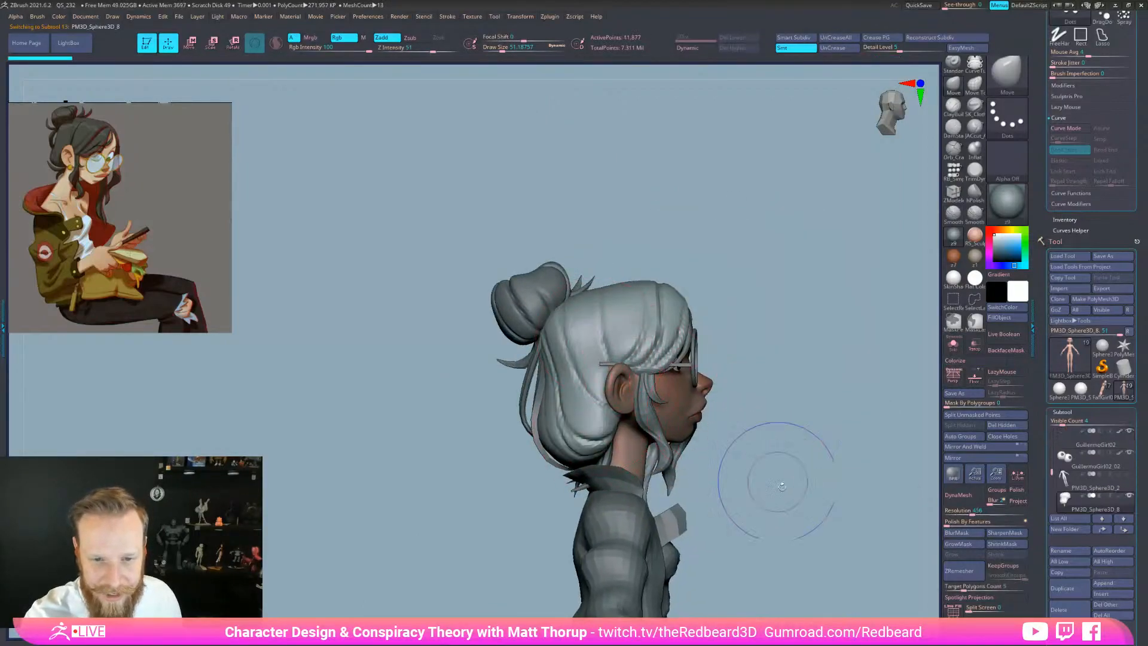
{"action": "mouse_move", "coordinate": [754, 434]}
{"action": "right_mouse_down"}
{"action": "mouse_move", "coordinate": [798, 409]}
{"action": "mouse_move", "coordinate": [859, 410]}
{"action": "mouse_move", "coordinate": [768, 422]}
{"action": "right_mouse_up"}
{"action": "right_click_drag", "start_coordinate": [721, 314], "coordinate": [838, 326]}
{"action": "mouse_move", "coordinate": [727, 571]}
{"action": "right_mouse_down", "text": "alt"}
{"action": "mouse_move", "coordinate": [712, 476]}
{"action": "mouse_move", "coordinate": [624, 497]}
{"action": "right_mouse_up", "text": "alt"}
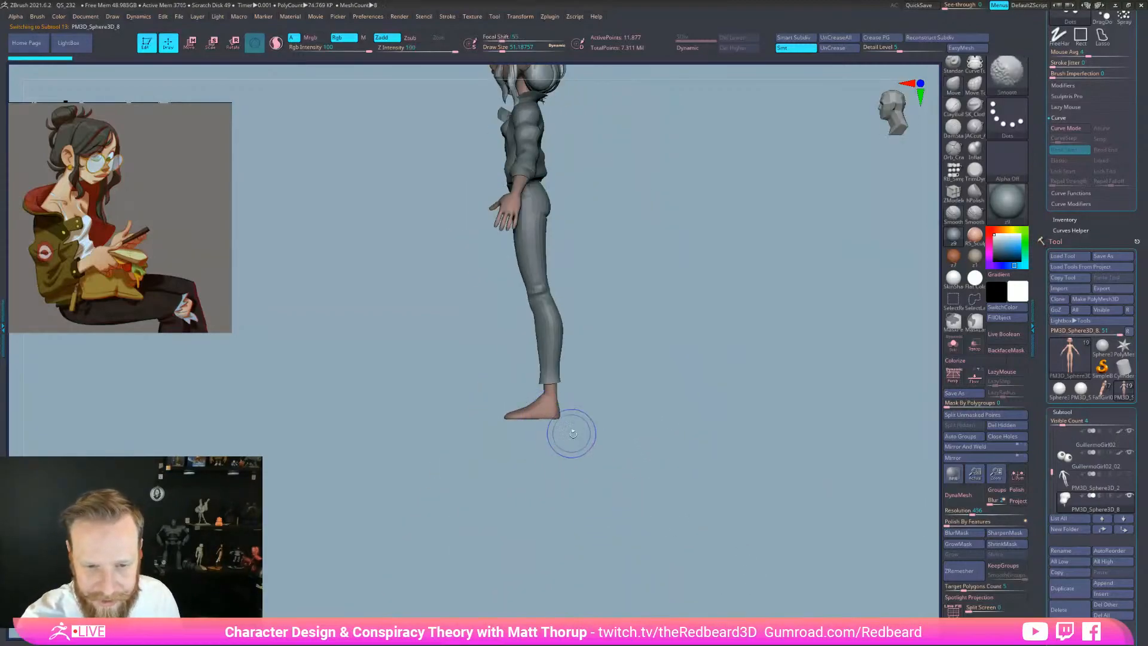
{"action": "right_click_drag", "start_coordinate": [584, 464], "coordinate": [696, 560]}
{"action": "right_click_drag", "start_coordinate": [717, 562], "coordinate": [770, 527]}
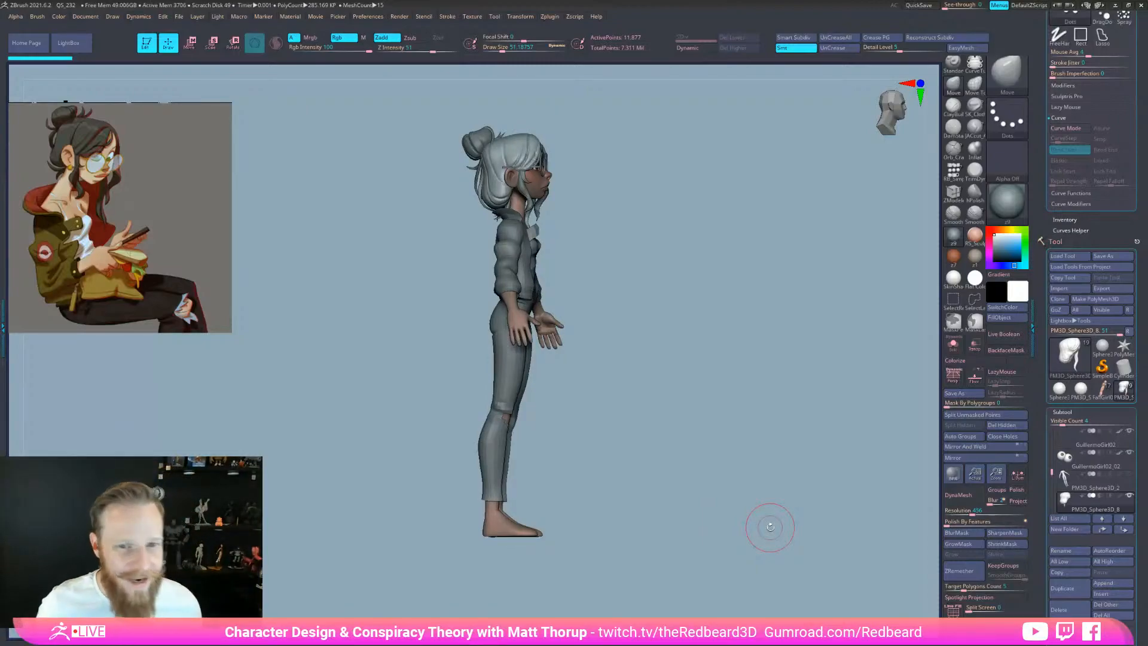
{"action": "left_click_drag", "start_coordinate": [719, 487], "coordinate": [718, 485]}
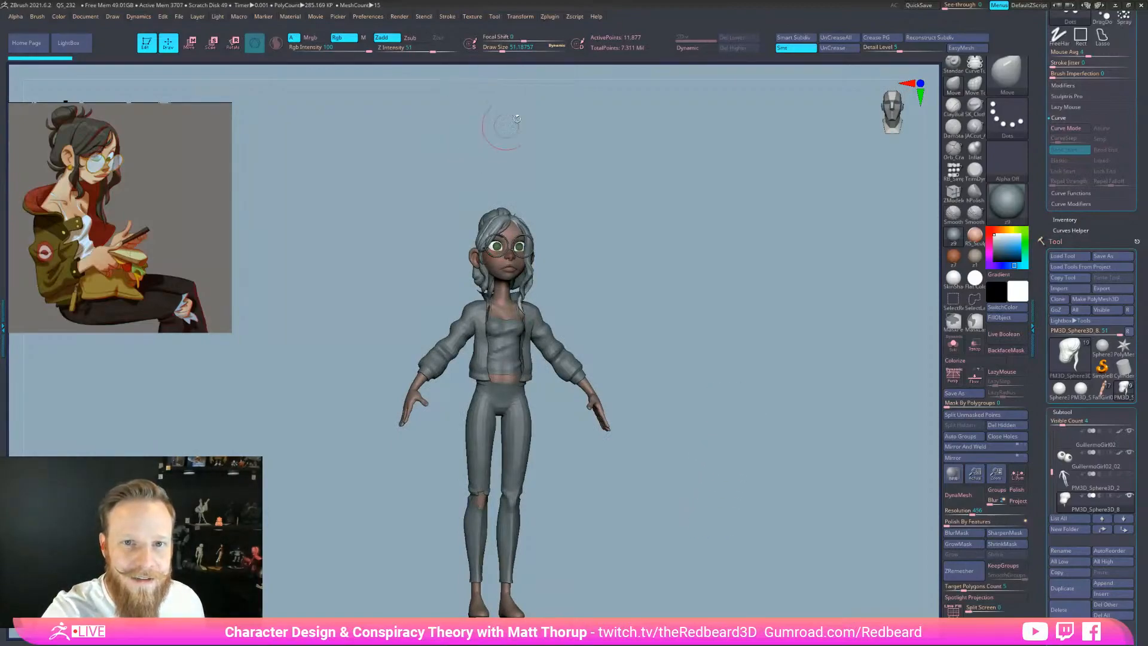
{"action": "left_click_drag", "start_coordinate": [765, 492], "coordinate": [649, 467]}
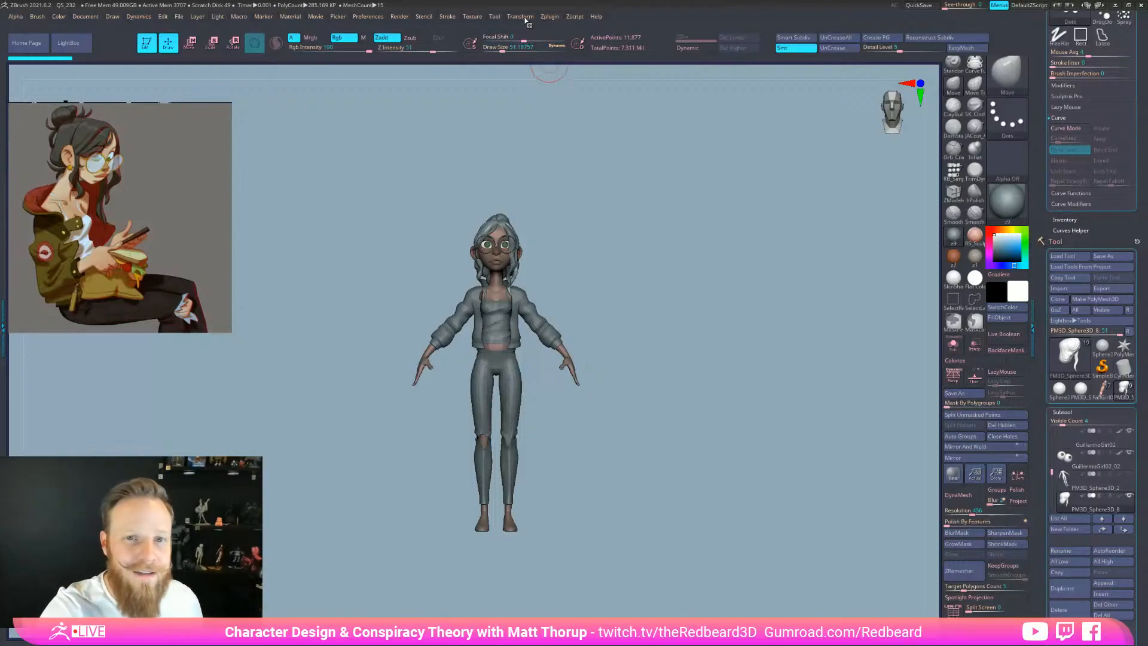
Merge all subtools into one mesh with Zplugin > Transpose Master > TPoseMesh
{"action": "mouse_move", "coordinate": [526, 20]}
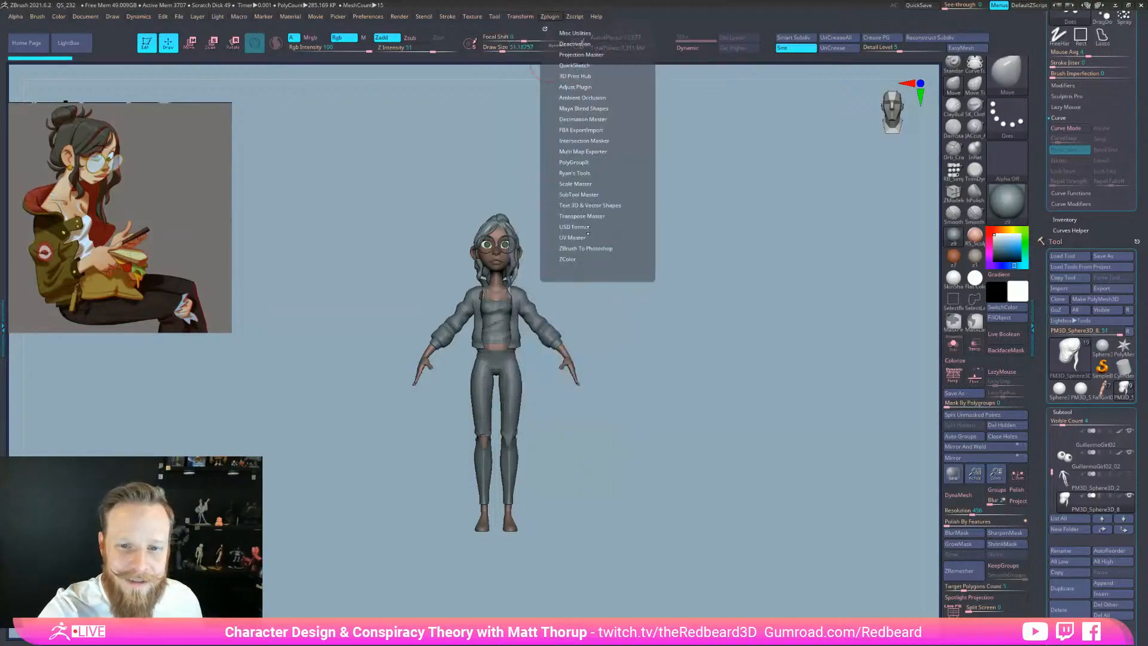
{"action": "left_click", "coordinate": [588, 216]}
{"action": "left_click", "coordinate": [580, 236]}
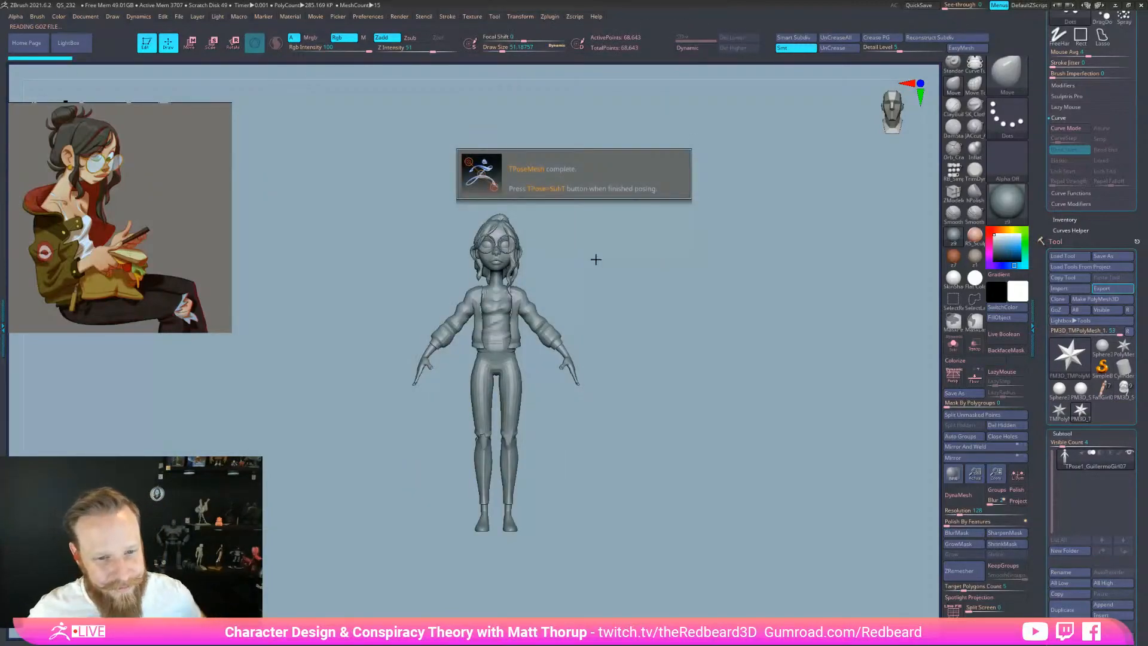
{"action": "mouse_move", "coordinate": [670, 559]}
{"action": "left_mouse_down"}
{"action": "mouse_move", "coordinate": [717, 571]}
{"action": "mouse_move", "coordinate": [680, 575]}
{"action": "mouse_move", "coordinate": [685, 546]}
{"action": "mouse_move", "coordinate": [730, 544]}
{"action": "mouse_move", "coordinate": [661, 546]}
{"action": "mouse_move", "coordinate": [694, 556]}
{"action": "mouse_move", "coordinate": [656, 522]}
{"action": "mouse_move", "coordinate": [651, 549]}
{"action": "mouse_move", "coordinate": [693, 557]}
{"action": "mouse_move", "coordinate": [673, 546]}
{"action": "left_mouse_up"}
Display polygroup colours and wireframe while orbiting, and undo a trial Ctrl+W regroup
{"action": "key", "text": "shift+f"}
{"action": "key", "text": "f"}
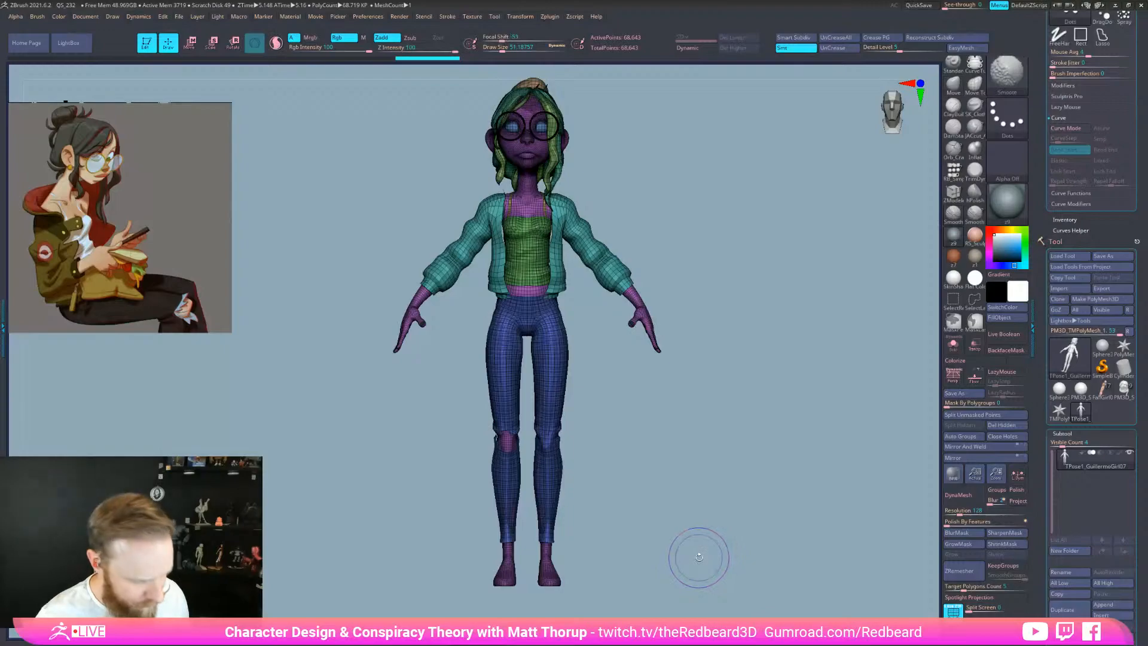
{"action": "key", "text": "shift+f"}
{"action": "mouse_move", "coordinate": [697, 553]}
{"action": "left_mouse_down"}
{"action": "mouse_move", "coordinate": [703, 566]}
{"action": "mouse_move", "coordinate": [676, 565]}
{"action": "left_mouse_up"}
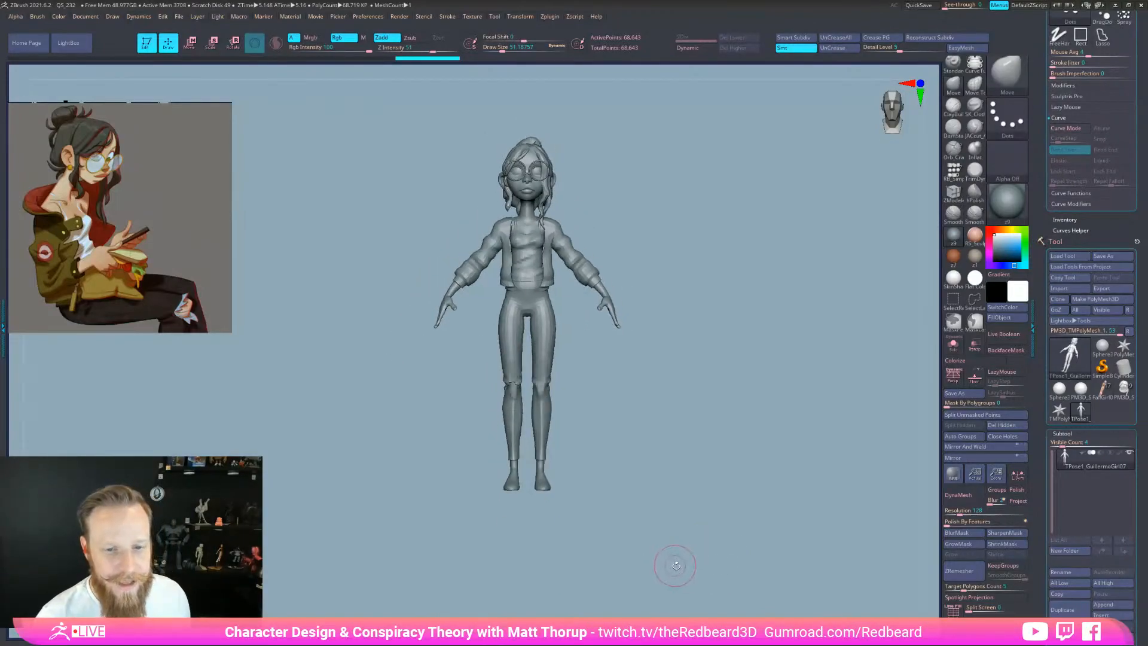
{"action": "key", "text": "shift+f"}
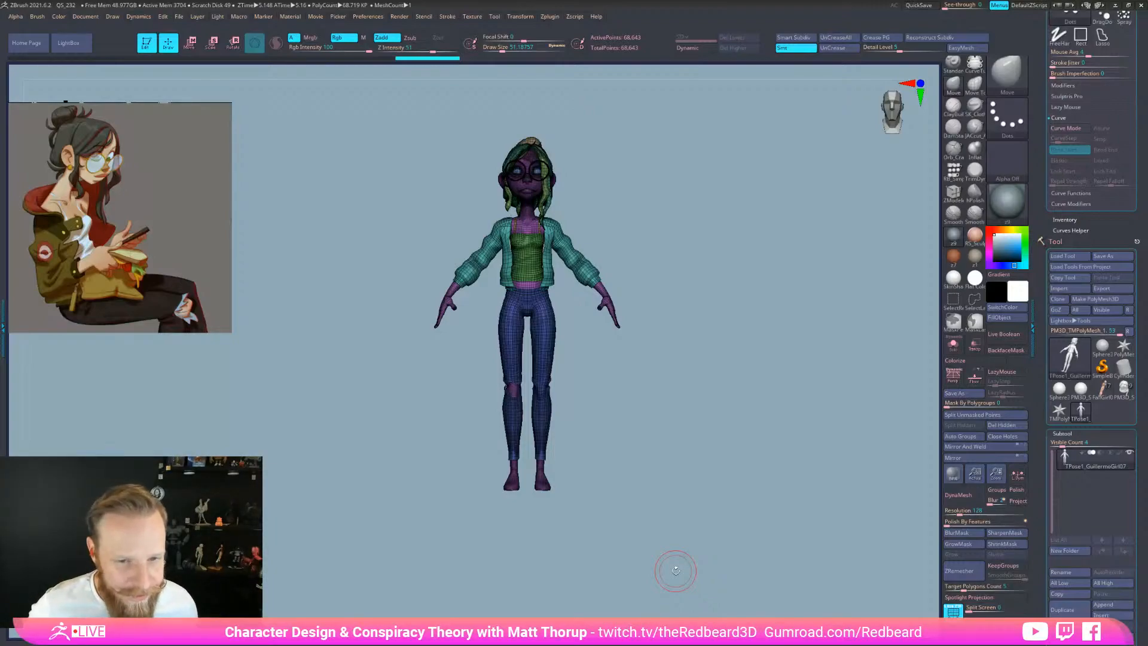
{"action": "mouse_move", "coordinate": [695, 540]}
{"action": "left_mouse_down"}
{"action": "mouse_move", "coordinate": [735, 557]}
{"action": "mouse_move", "coordinate": [697, 558]}
{"action": "left_mouse_up"}
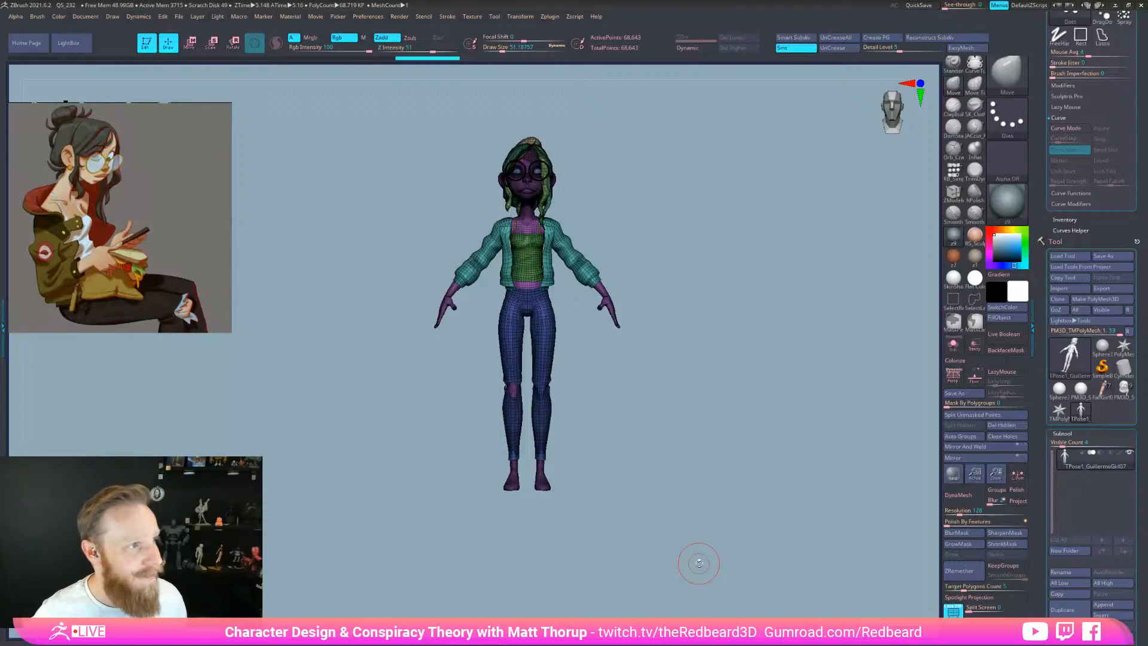
{"action": "left_click_drag", "start_coordinate": [720, 516], "coordinate": [736, 510]}
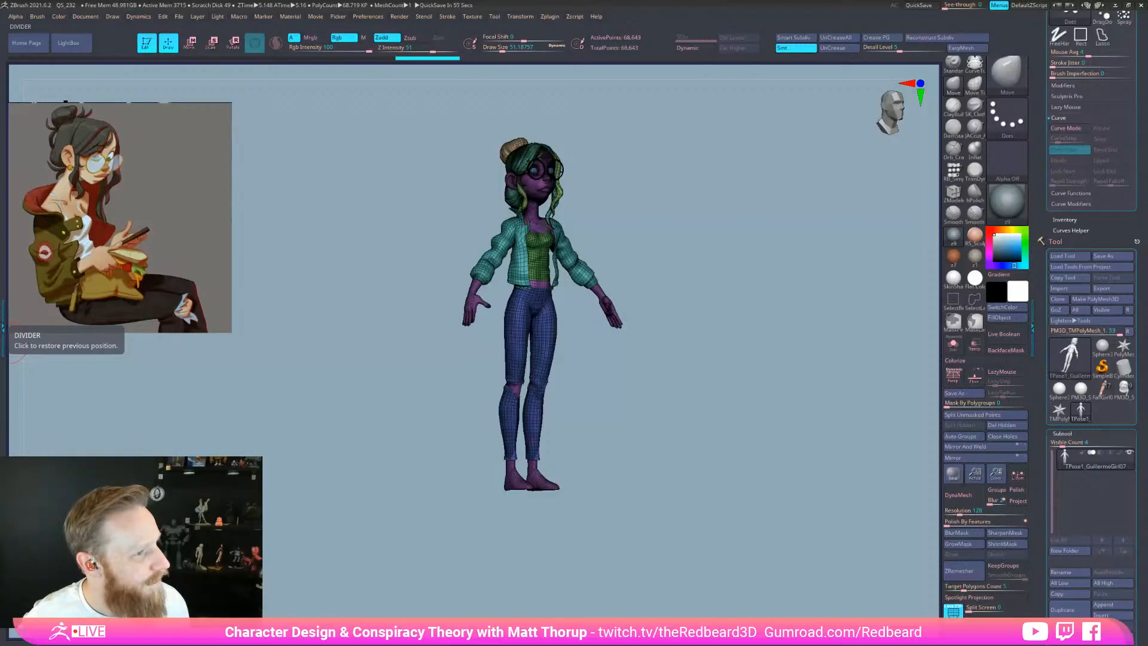
{"action": "left_click_drag", "start_coordinate": [694, 519], "coordinate": [754, 541]}
{"action": "key", "text": "ctrl+w"}
{"action": "key", "text": "ctrl+z"}
Isolate the purple body polygroup and hide the hair mass, green strands and brown bun
{"action": "left_click_drag", "start_coordinate": [653, 146], "coordinate": [663, 285], "text": "alt"}
{"action": "key", "text": "ctrl+shift"}
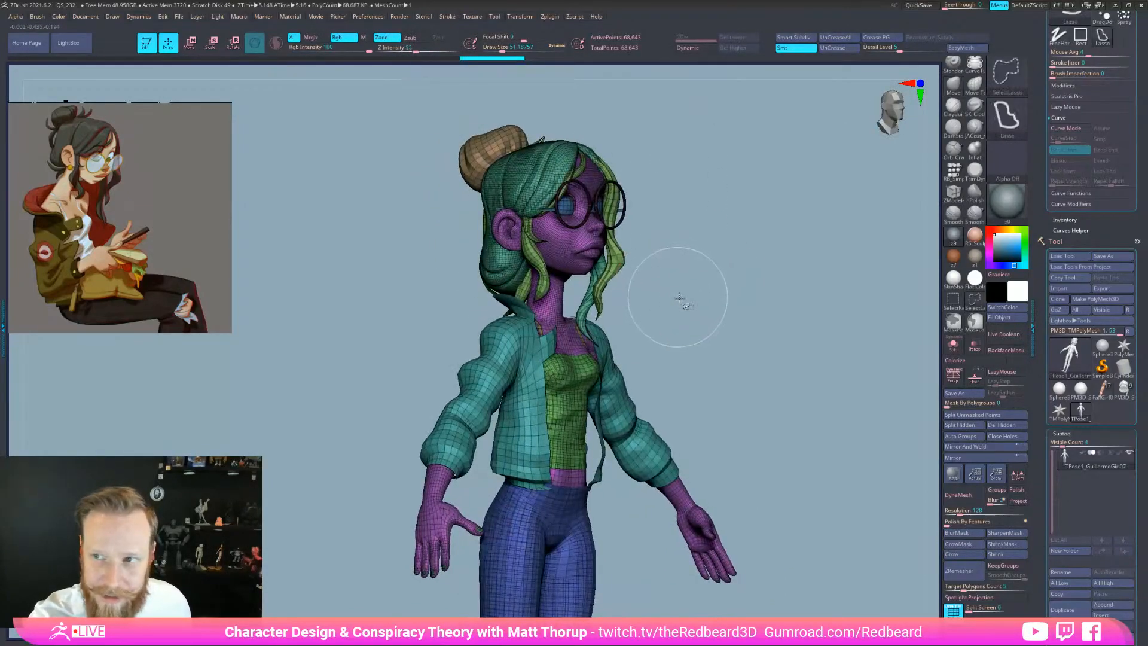
{"action": "left_click", "coordinate": [953, 300], "text": "ctrl+shift"}
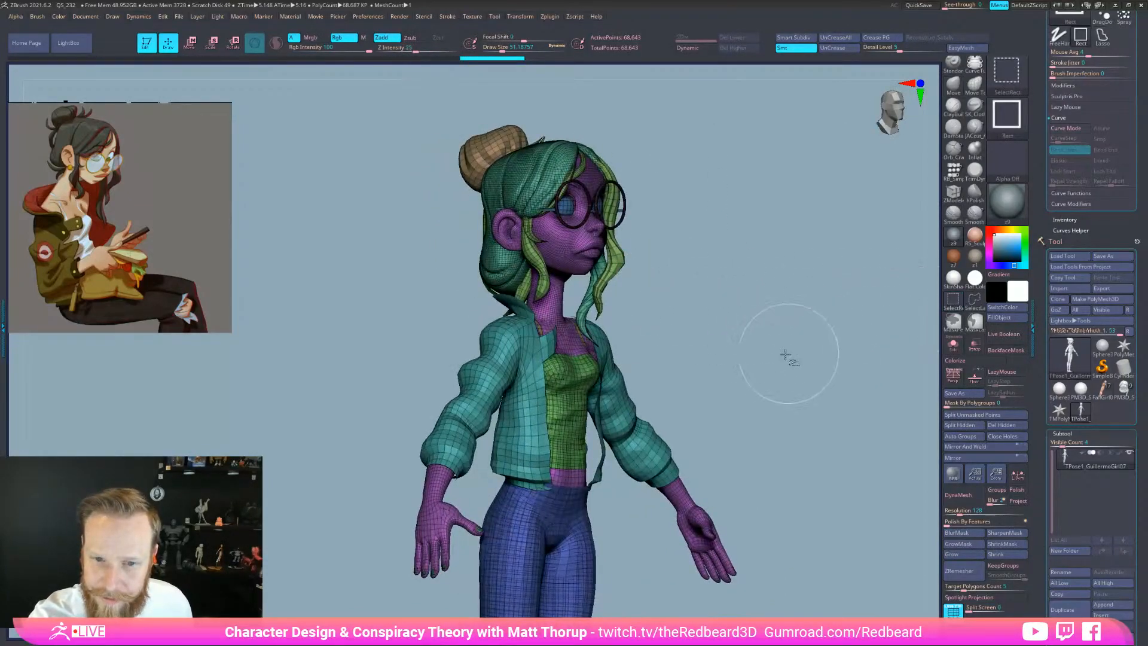
{"action": "left_click", "coordinate": [574, 252], "text": "ctrl+shift"}
{"action": "left_click_drag", "start_coordinate": [692, 256], "coordinate": [663, 261], "text": "shift"}
{"action": "left_click", "coordinate": [505, 256], "text": "ctrl+alt+shift"}
{"action": "left_click", "coordinate": [564, 239], "text": "ctrl+alt+shift"}
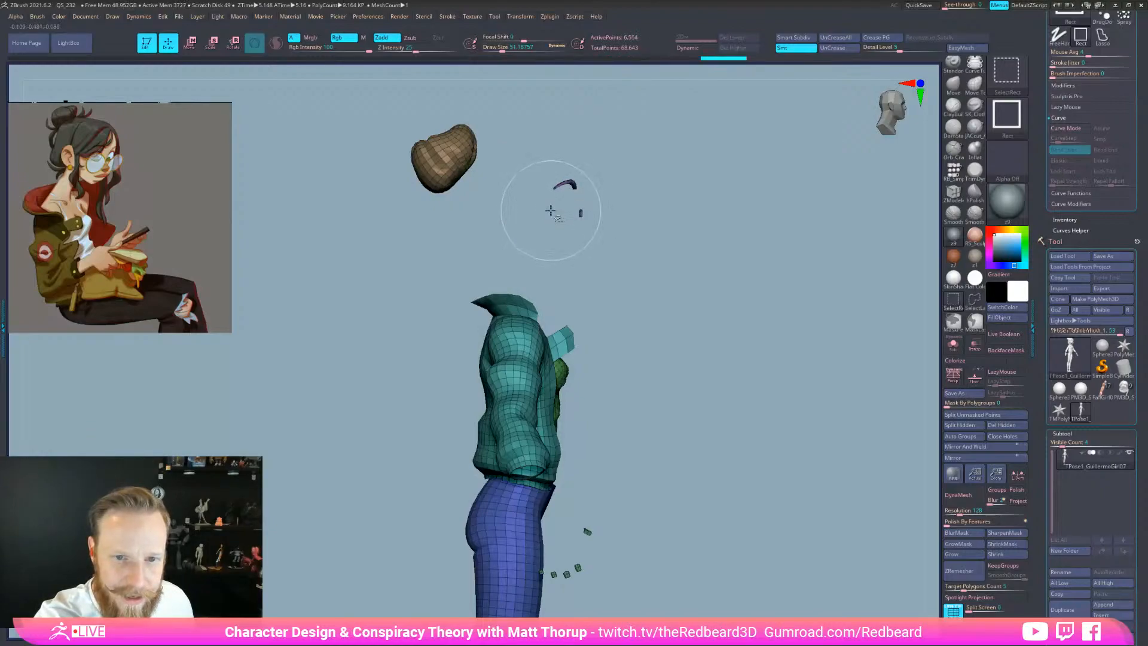
{"action": "left_click", "coordinate": [468, 158], "text": "ctrl+alt+shift"}
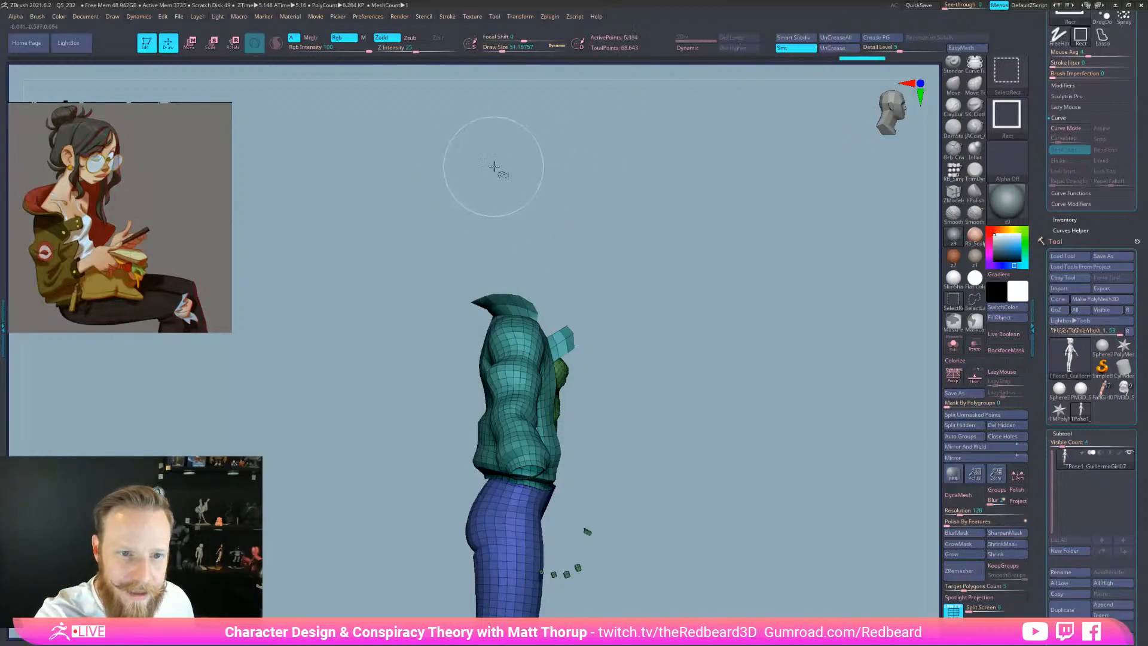
{"action": "left_click_drag", "start_coordinate": [631, 222], "coordinate": [664, 257], "text": "ctrl+shift"}
{"action": "left_click_drag", "start_coordinate": [736, 371], "coordinate": [649, 344]}
{"action": "left_click", "coordinate": [579, 299], "text": "ctrl+shift"}
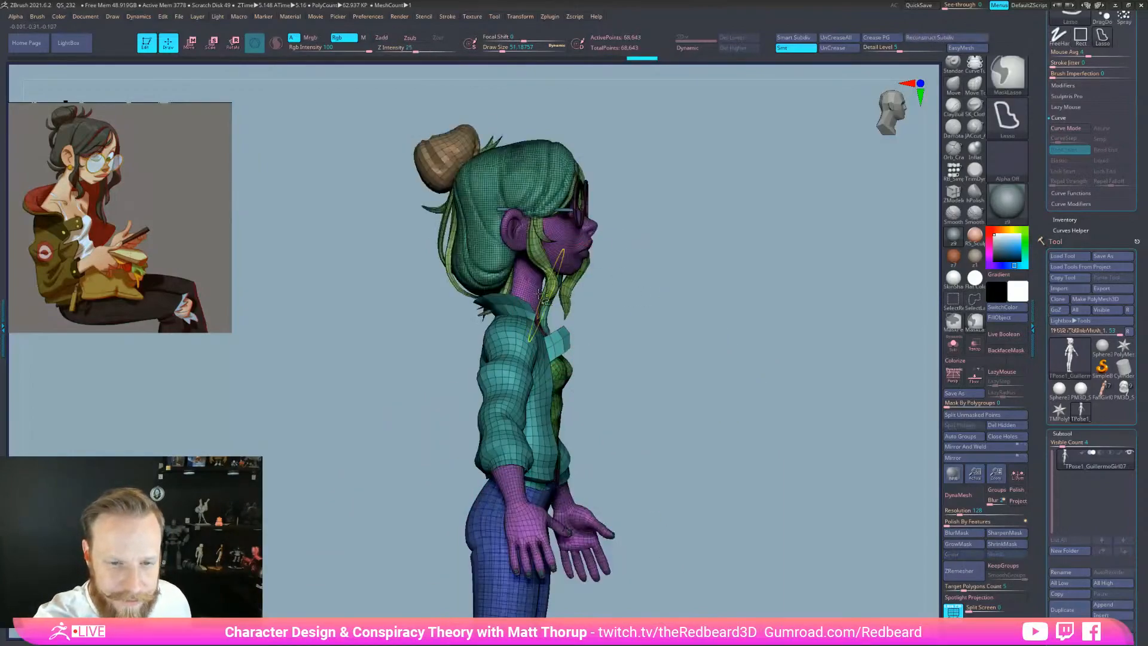
Isolate only the purple body and lasso-mask the head
{"action": "left_click", "coordinate": [535, 282], "text": "ctrl+shift"}
{"action": "key", "text": "ctrl"}
{"action": "left_click_drag", "start_coordinate": [583, 286], "coordinate": [463, 110], "text": "ctrl"}
{"action": "left_click_drag", "start_coordinate": [706, 382], "coordinate": [715, 390]}
{"action": "mouse_move", "coordinate": [727, 474]}
{"action": "left_mouse_down"}
{"action": "mouse_move", "coordinate": [715, 487]}
{"action": "mouse_move", "coordinate": [730, 456]}
{"action": "mouse_move", "coordinate": [657, 441]}
{"action": "mouse_move", "coordinate": [710, 428]}
{"action": "left_mouse_up"}
{"action": "key", "text": "ctrl"}
Isolate the face, hair, bun and glasses, then merge them into one polygroup with Ctrl+W
{"action": "key", "text": "ctrl+shift"}
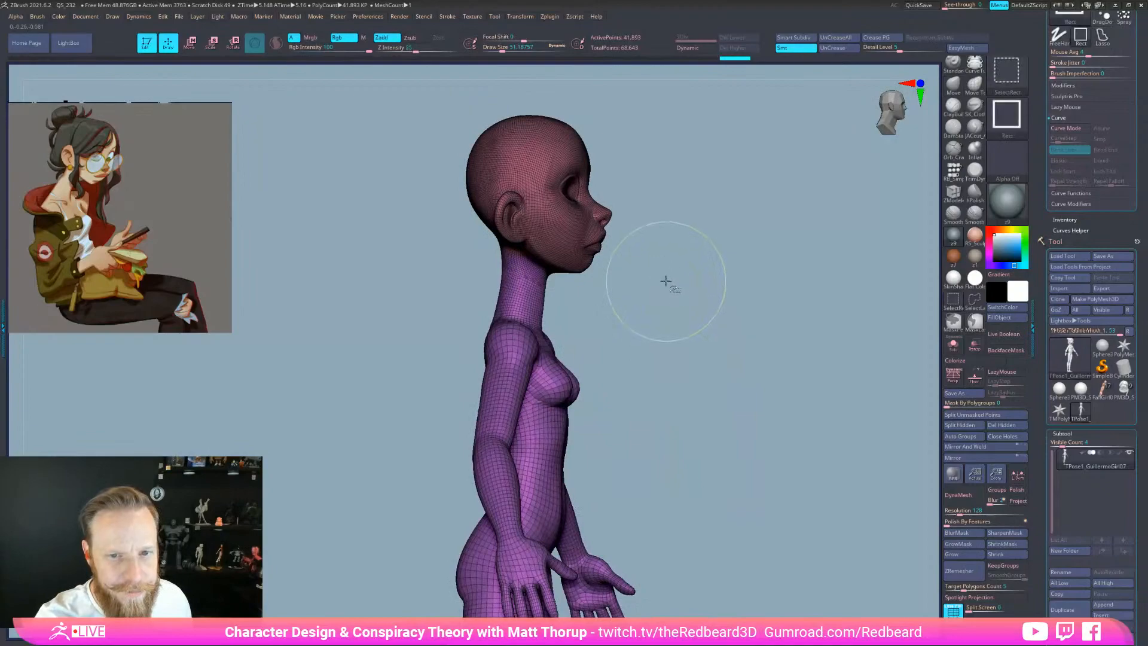
{"action": "left_click", "coordinate": [698, 276], "text": "ctrl+shift"}
{"action": "left_click", "coordinate": [689, 282], "text": "ctrl+shift"}
{"action": "left_click", "coordinate": [567, 228], "text": "ctrl+alt+shift"}
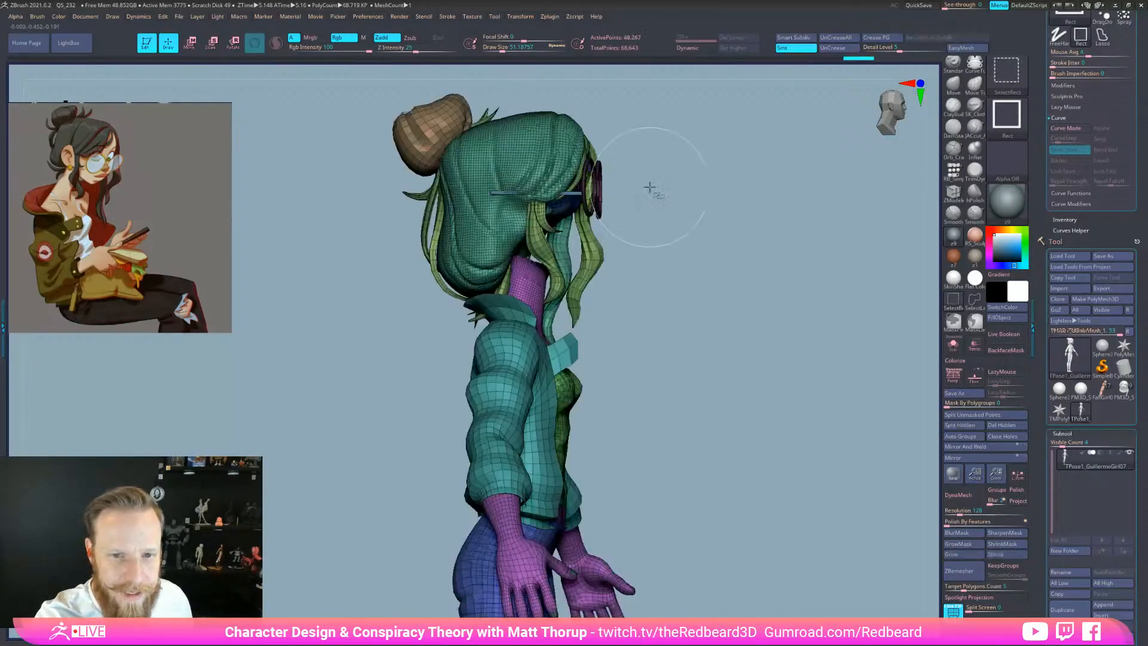
{"action": "left_click", "coordinate": [579, 189], "text": "ctrl+alt+shift"}
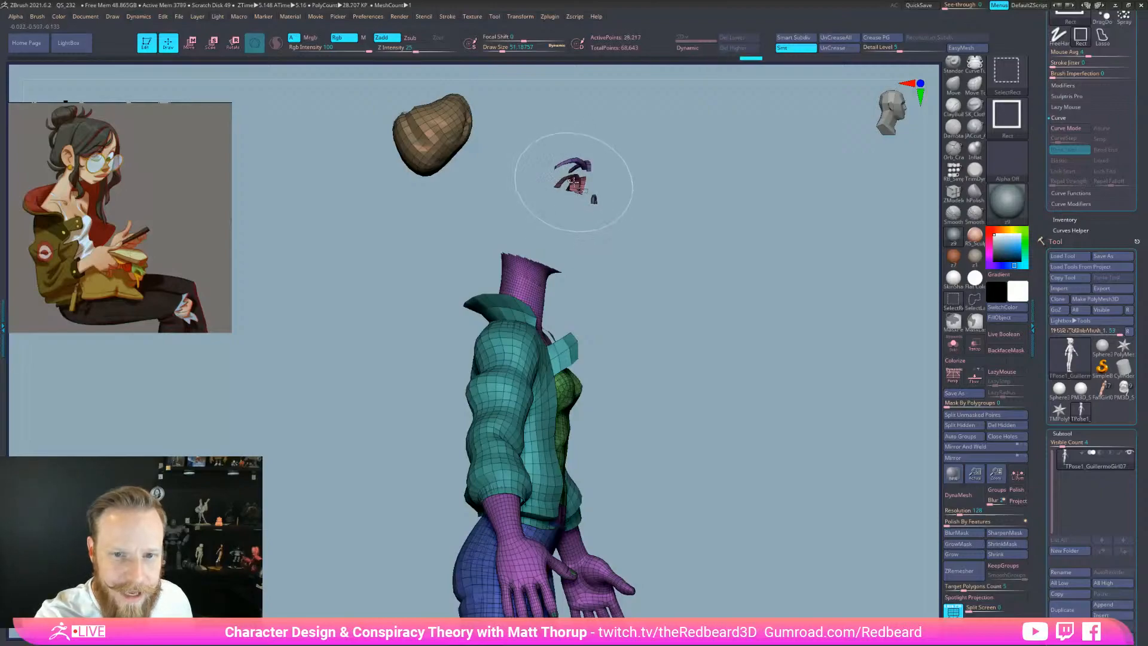
{"action": "left_click_drag", "start_coordinate": [623, 202], "coordinate": [701, 317]}
{"action": "left_click", "coordinate": [444, 136], "text": "ctrl+alt+shift"}
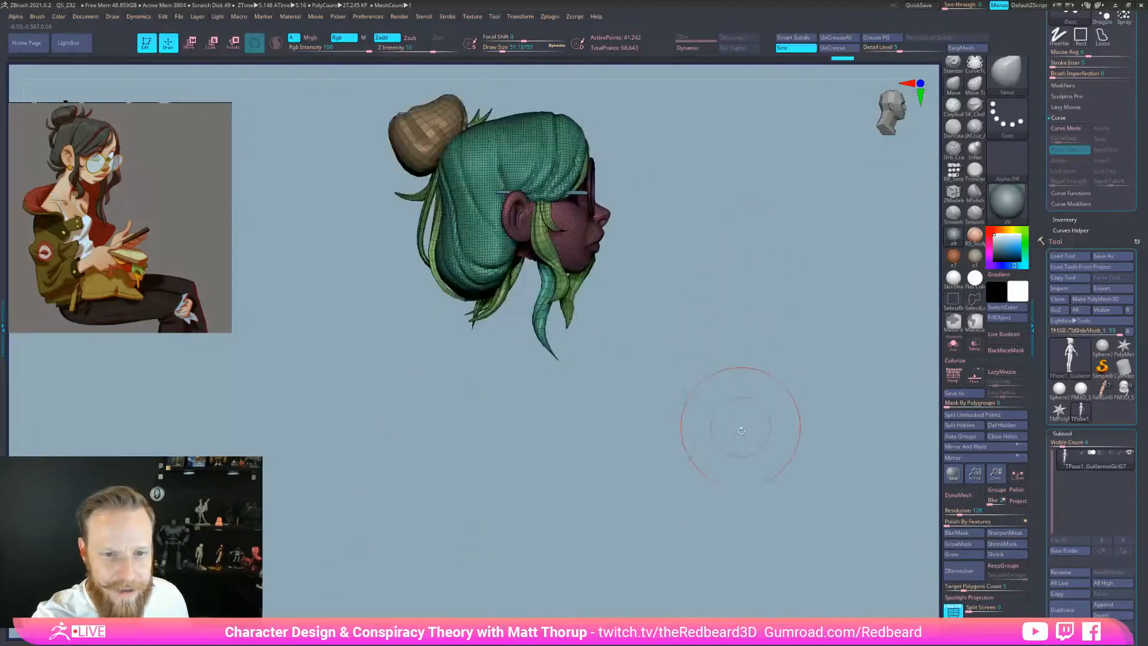
{"action": "key", "text": "ctrl+w"}
Turn the head to the front and invert visibility to show the body
{"action": "mouse_move", "coordinate": [772, 537]}
{"action": "left_mouse_down", "text": "shift"}
{"action": "mouse_move", "coordinate": [700, 550]}
{"action": "mouse_move", "coordinate": [749, 555]}
{"action": "left_mouse_up", "text": "shift"}
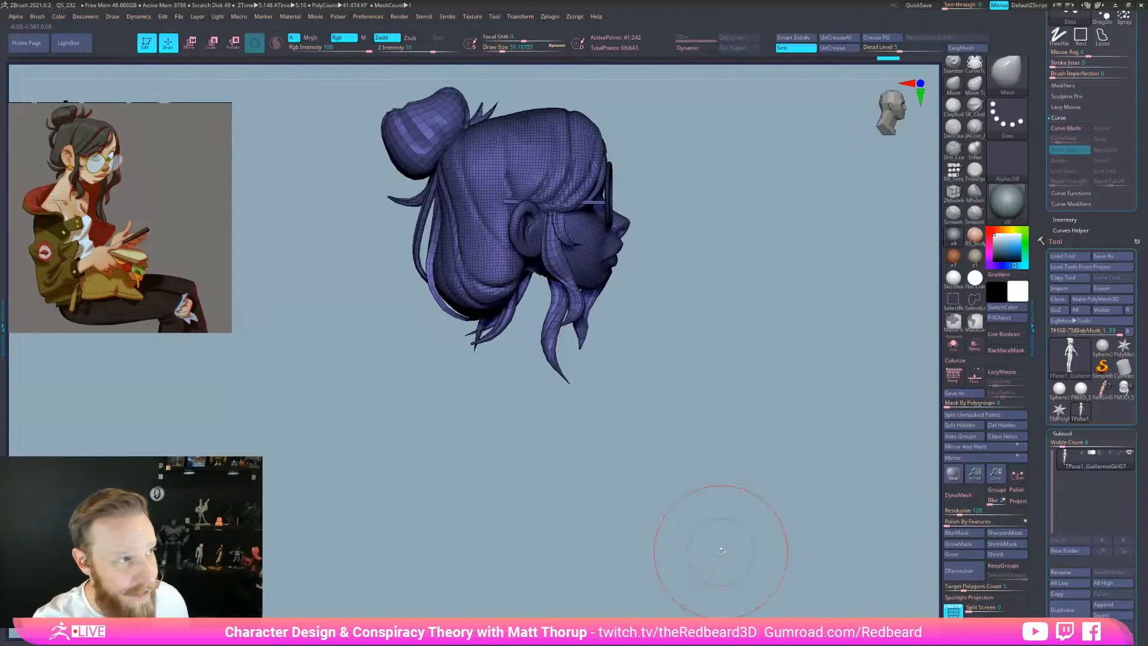
{"action": "key", "text": "shift"}
{"action": "left_click_drag", "start_coordinate": [685, 530], "coordinate": [728, 543], "text": "ctrl+shift"}
Isolate the body, mask the neck and group it as its own polygroup
{"action": "left_click", "coordinate": [710, 508], "text": "ctrl+shift"}
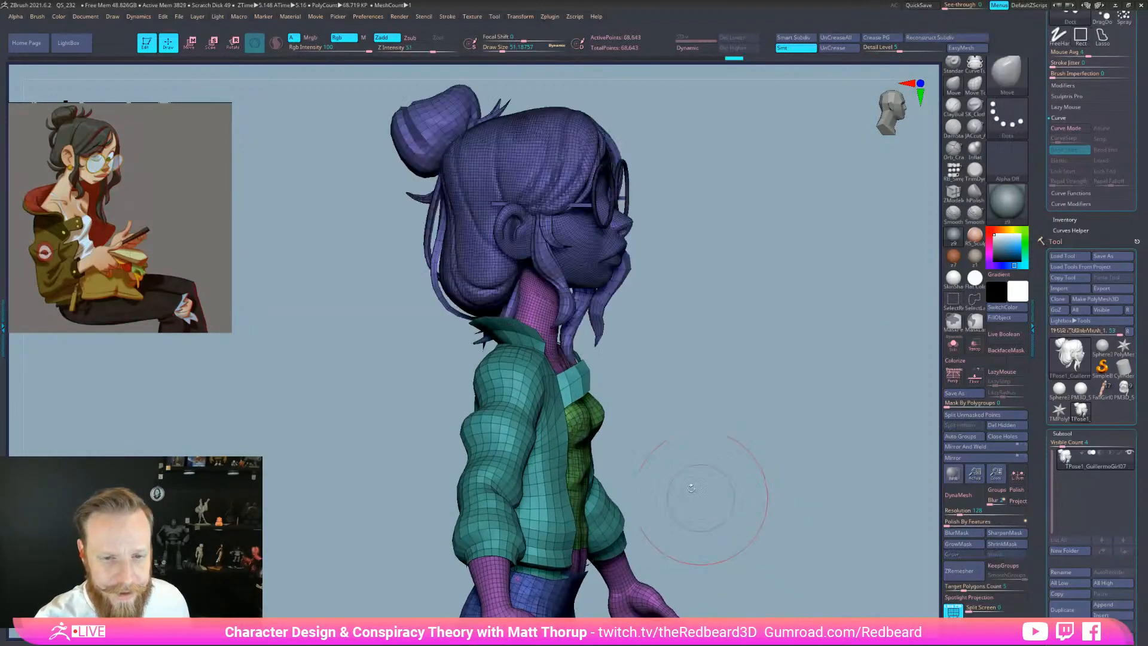
{"action": "left_click", "coordinate": [547, 323], "text": "ctrl+shift"}
{"action": "mouse_move", "coordinate": [645, 354]}
{"action": "left_mouse_down"}
{"action": "mouse_move", "coordinate": [709, 354]}
{"action": "mouse_move", "coordinate": [709, 321]}
{"action": "left_mouse_up"}
{"action": "mouse_move", "coordinate": [577, 200]}
{"action": "left_mouse_down", "text": "ctrl"}
{"action": "mouse_move", "coordinate": [465, 237]}
{"action": "mouse_move", "coordinate": [471, 352]}
{"action": "mouse_move", "coordinate": [605, 362]}
{"action": "mouse_move", "coordinate": [655, 335]}
{"action": "left_mouse_up", "text": "ctrl"}
{"action": "mouse_move", "coordinate": [867, 445]}
{"action": "left_mouse_down"}
{"action": "mouse_move", "coordinate": [802, 457]}
{"action": "mouse_move", "coordinate": [888, 481]}
{"action": "left_mouse_up"}
{"action": "left_click_drag", "start_coordinate": [837, 501], "coordinate": [921, 511]}
{"action": "left_click_drag", "start_coordinate": [805, 513], "coordinate": [780, 502], "text": "ctrl+shift"}
{"action": "key", "text": "ctrl+w"}
Hide the jacket, green top and blue pants to leave only the headless body
{"action": "left_click", "coordinate": [835, 537], "text": "ctrl+shift"}
{"action": "left_click_drag", "start_coordinate": [795, 506], "coordinate": [717, 488]}
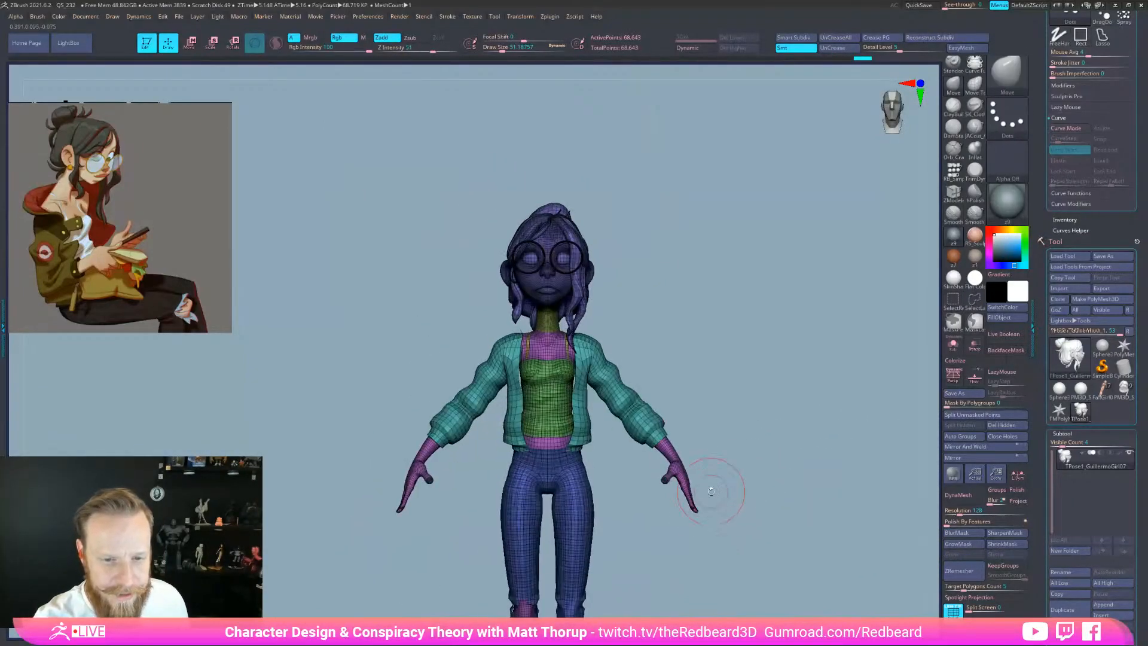
{"action": "left_click", "coordinate": [545, 348], "text": "ctrl+shift"}
{"action": "left_click_drag", "start_coordinate": [743, 390], "coordinate": [705, 402], "text": "ctrl+shift"}
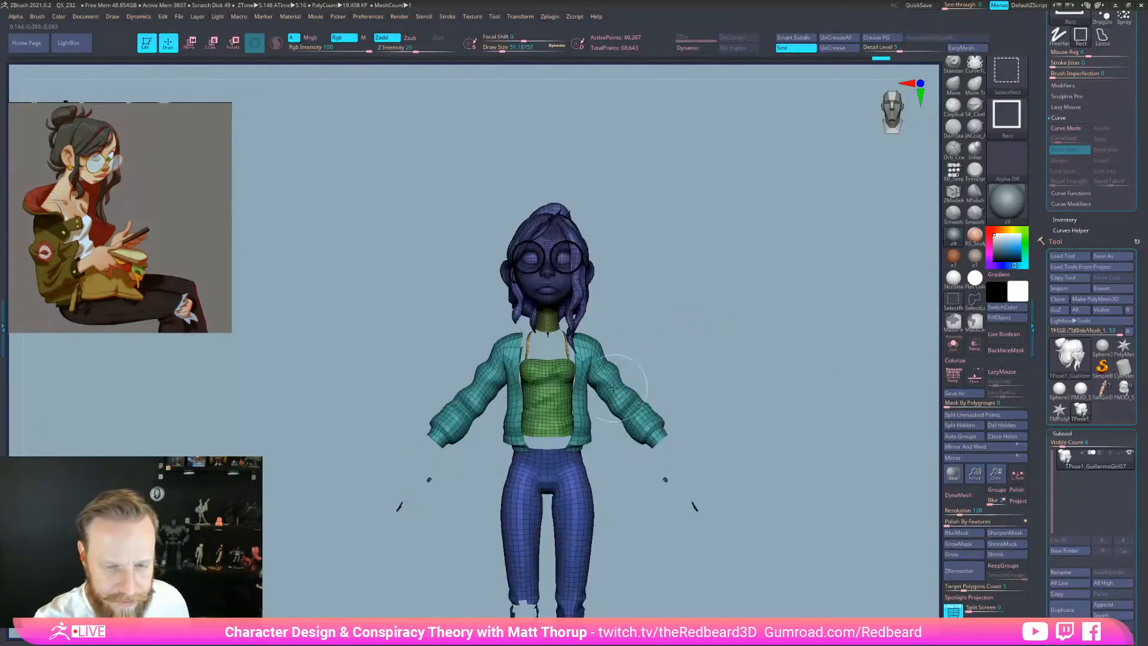
{"action": "left_click", "coordinate": [514, 367], "text": "ctrl+alt+shift"}
{"action": "left_click", "coordinate": [539, 370], "text": "ctrl+alt+shift"}
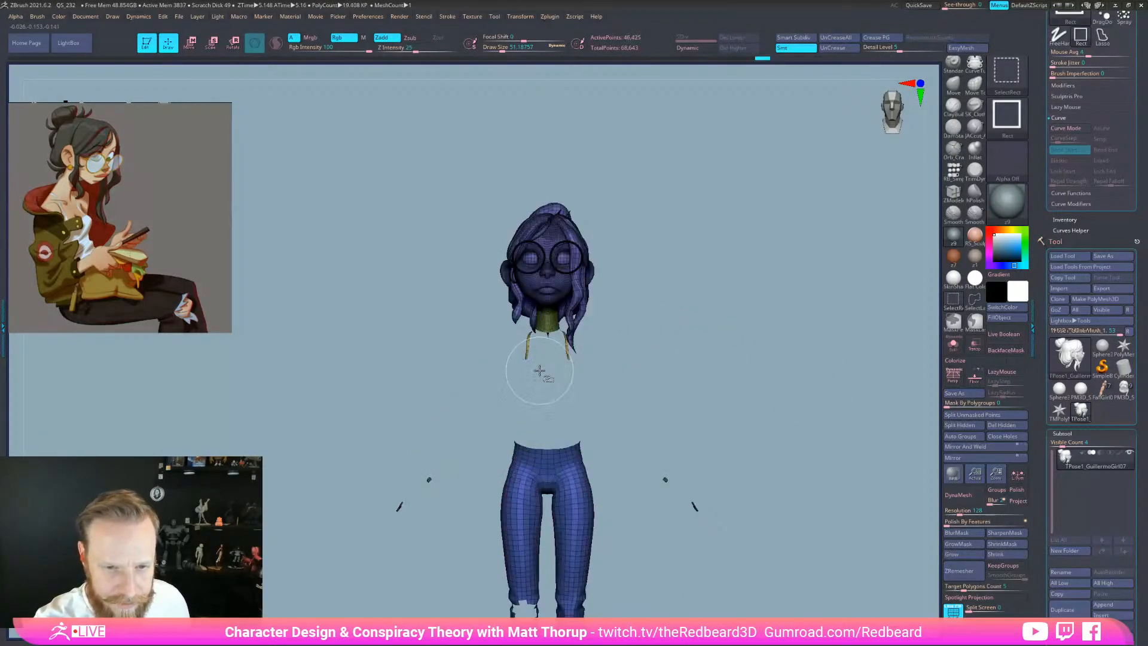
{"action": "left_click", "coordinate": [551, 477], "text": "ctrl+alt+shift"}
{"action": "left_click_drag", "start_coordinate": [779, 517], "coordinate": [772, 419], "text": "alt"}
{"action": "left_click_drag", "start_coordinate": [727, 551], "coordinate": [874, 545]}
{"action": "left_click_drag", "start_coordinate": [874, 545], "coordinate": [701, 566], "text": "alt"}
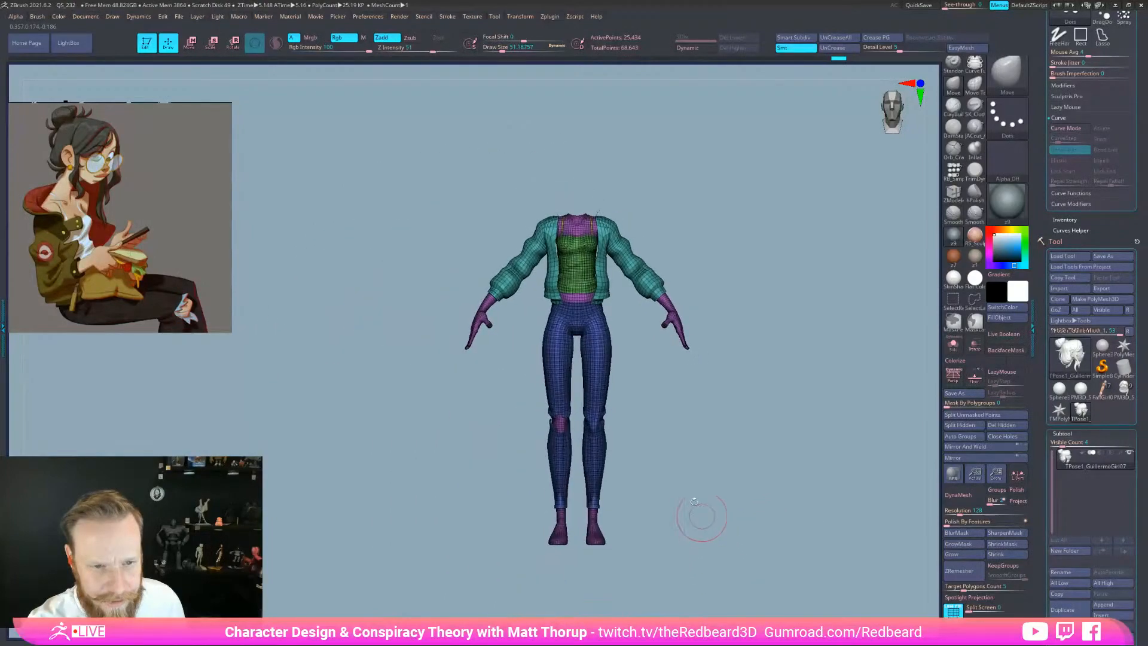
{"action": "left_click", "coordinate": [604, 285], "text": "ctrl+shift"}
{"action": "left_click_drag", "start_coordinate": [644, 383], "coordinate": [677, 402]}
Hide both arms and shoulders with rectangle selections, undoing the last hide, then view from the side
{"action": "left_click_drag", "start_coordinate": [604, 264], "coordinate": [742, 227], "text": "ctrl+alt+shift"}
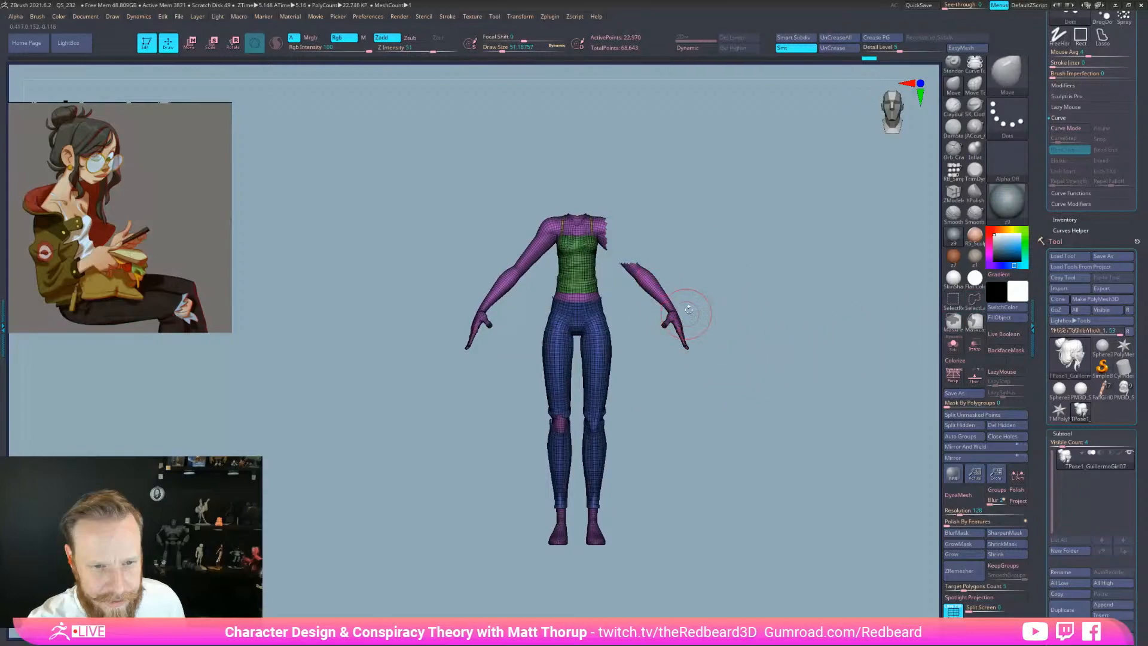
{"action": "left_click_drag", "start_coordinate": [707, 216], "coordinate": [665, 167], "text": "ctrl+shift"}
{"action": "left_click_drag", "start_coordinate": [619, 289], "coordinate": [616, 371], "text": "ctrl+alt+shift"}
{"action": "left_click_drag", "start_coordinate": [694, 364], "coordinate": [695, 306], "text": "alt"}
{"action": "left_click_drag", "start_coordinate": [653, 126], "coordinate": [588, 223], "text": "ctrl+alt+shift"}
{"action": "left_click_drag", "start_coordinate": [432, 202], "coordinate": [482, 273], "text": "ctrl+alt+shift"}
{"action": "left_click_drag", "start_coordinate": [676, 321], "coordinate": [781, 320]}
{"action": "left_click_drag", "start_coordinate": [723, 205], "coordinate": [723, 205], "text": "ctrl+alt+shift"}
{"action": "key", "text": "ctrl+z"}
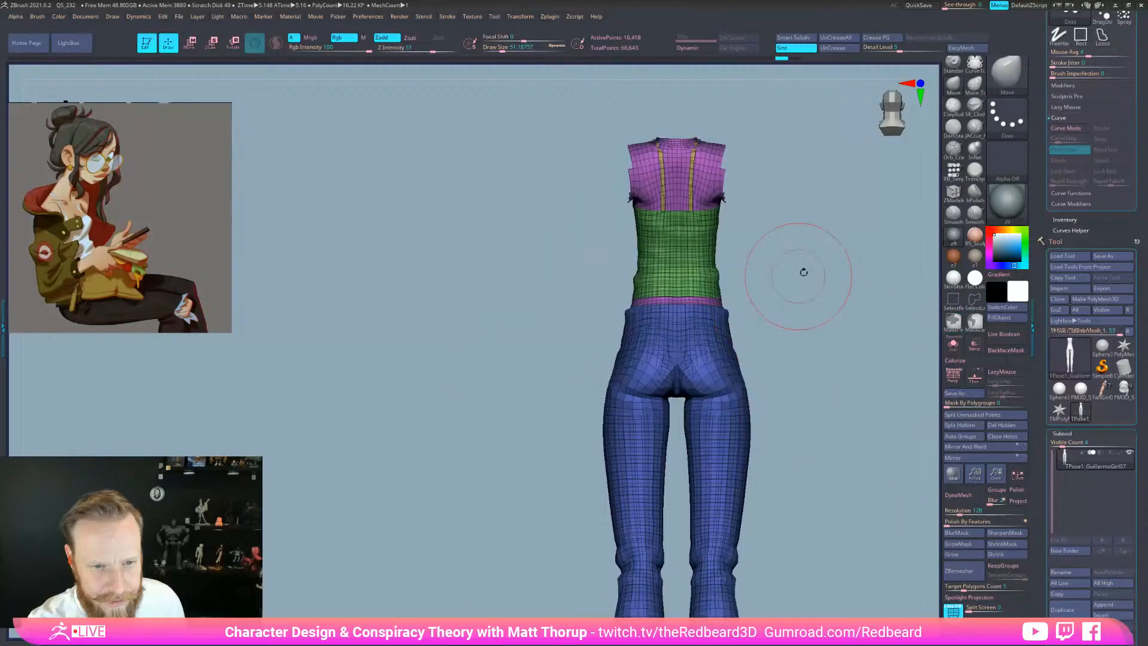
{"action": "mouse_move", "coordinate": [747, 183]}
{"action": "left_mouse_down"}
{"action": "mouse_move", "coordinate": [809, 236]}
{"action": "mouse_move", "coordinate": [806, 253]}
{"action": "left_mouse_up"}
{"action": "mouse_move", "coordinate": [731, 544]}
{"action": "left_mouse_down", "text": "alt"}
{"action": "mouse_move", "coordinate": [793, 447]}
{"action": "mouse_move", "coordinate": [736, 541]}
{"action": "mouse_move", "coordinate": [754, 546]}
{"action": "left_mouse_up", "text": "alt"}
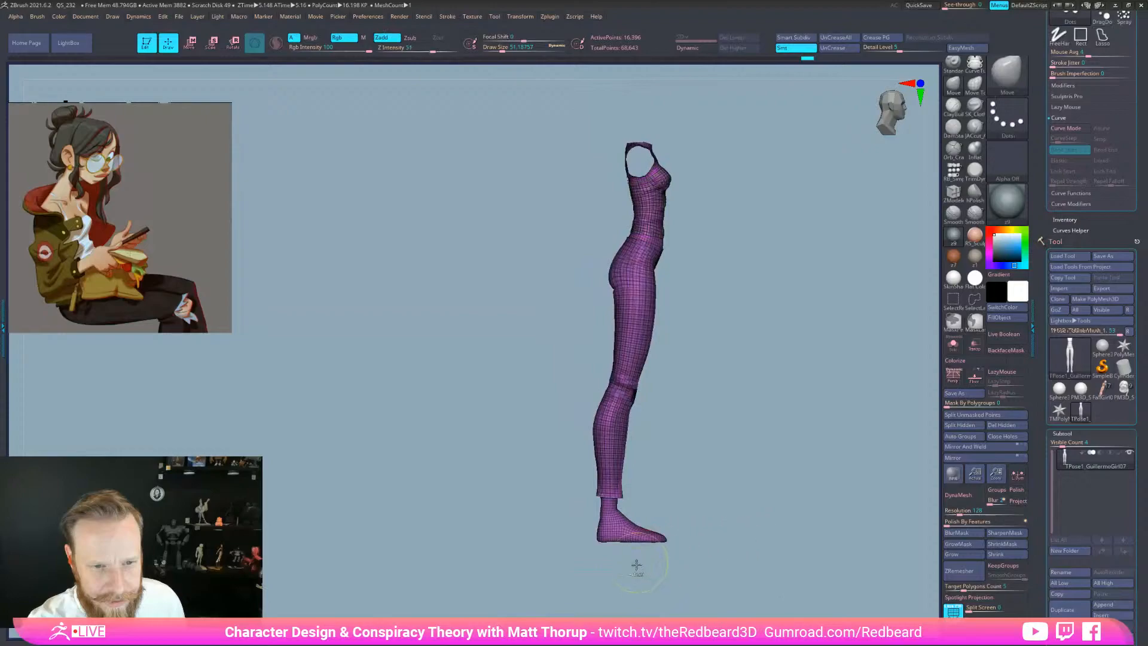
Mask the lower leg and group it as its own polygroup
{"action": "mouse_move", "coordinate": [598, 583]}
{"action": "left_mouse_down", "text": "ctrl"}
{"action": "mouse_move", "coordinate": [679, 527]}
{"action": "mouse_move", "coordinate": [571, 514]}
{"action": "left_mouse_up", "text": "ctrl"}
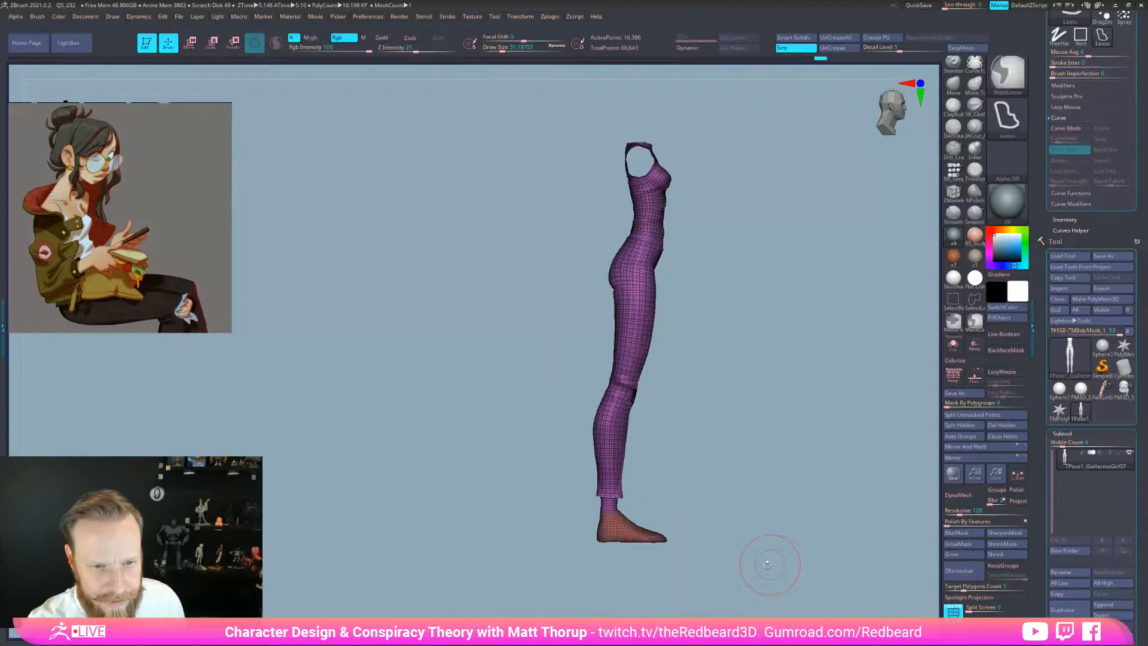
{"action": "mouse_move", "coordinate": [628, 562]}
{"action": "left_mouse_down", "text": "ctrl"}
{"action": "mouse_move", "coordinate": [538, 461]}
{"action": "mouse_move", "coordinate": [664, 550]}
{"action": "left_mouse_up", "text": "ctrl"}
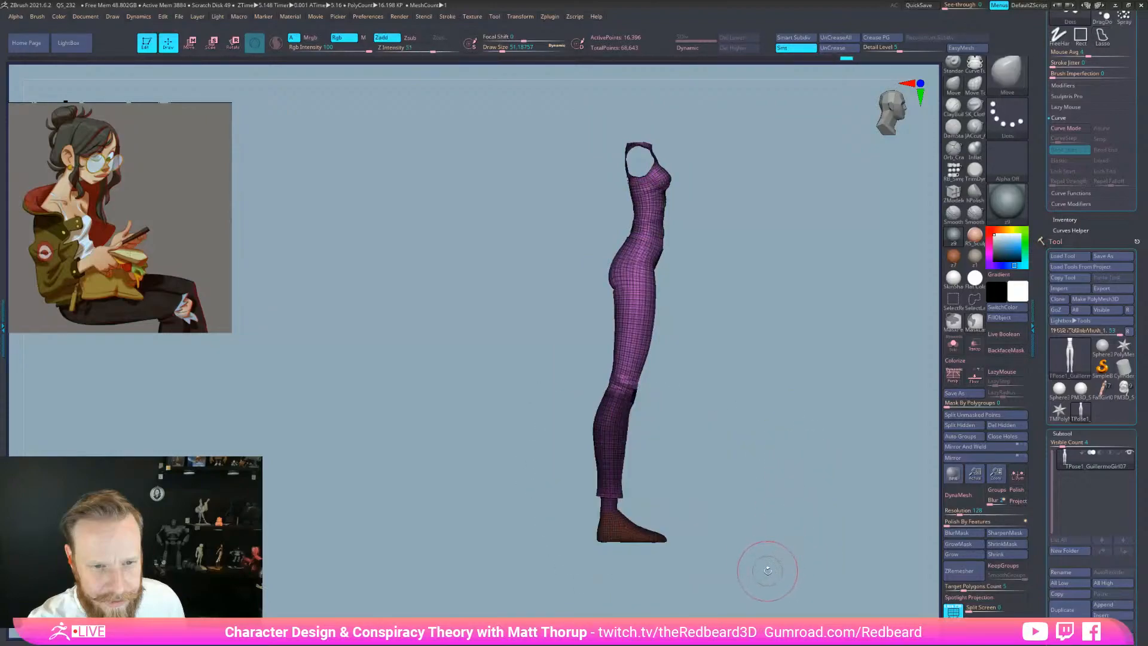
{"action": "left_click_drag", "start_coordinate": [767, 571], "coordinate": [759, 583], "text": "ctrl"}
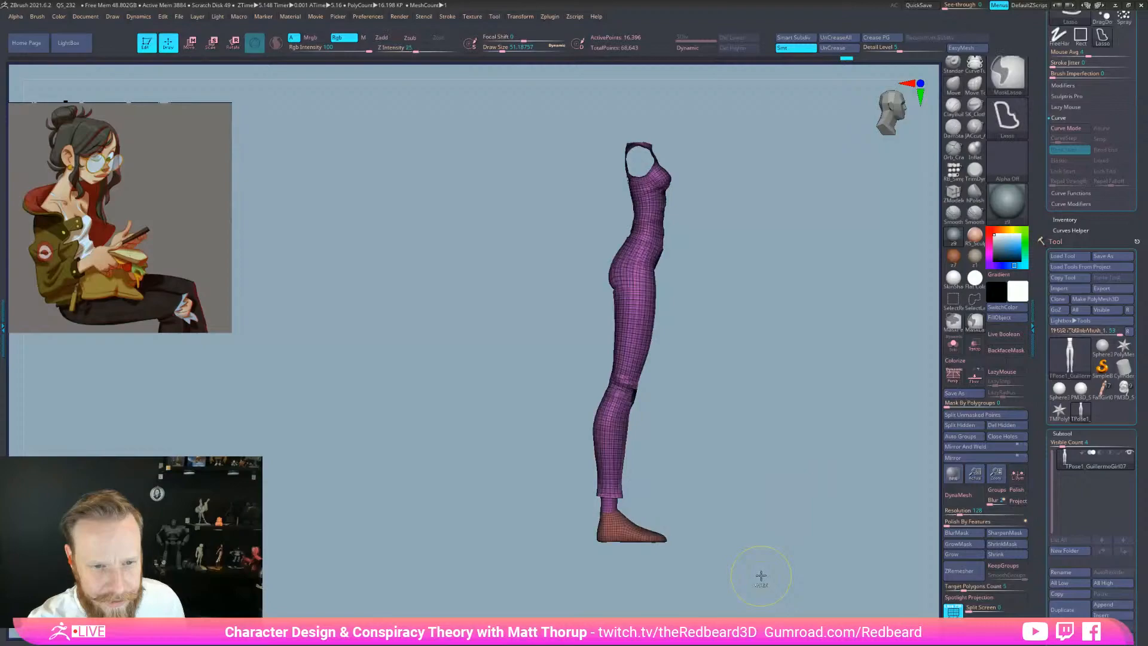
{"action": "left_click", "coordinate": [642, 537], "text": "ctrl+shift"}
{"action": "mouse_move", "coordinate": [618, 557]}
{"action": "left_mouse_down", "text": "ctrl"}
{"action": "mouse_move", "coordinate": [545, 410]}
{"action": "mouse_move", "coordinate": [688, 478]}
{"action": "left_mouse_up", "text": "ctrl"}
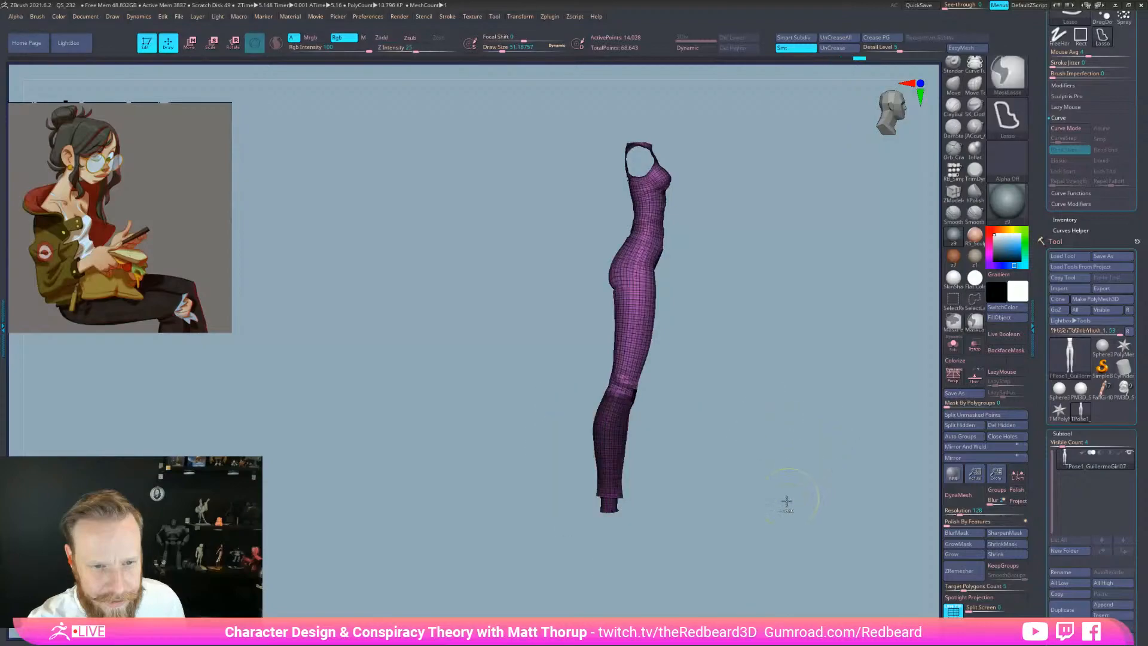
{"action": "key", "text": "ctrl+w"}
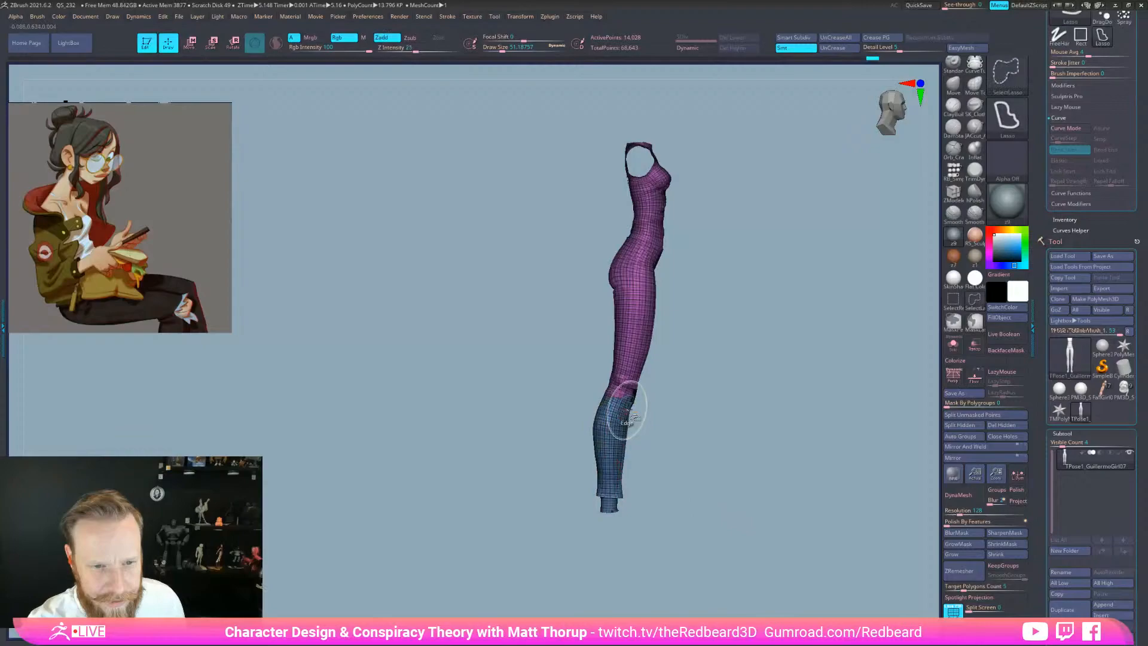
{"action": "mouse_move", "coordinate": [741, 395]}
{"action": "left_mouse_down"}
{"action": "mouse_move", "coordinate": [706, 392]}
{"action": "mouse_move", "coordinate": [736, 395]}
{"action": "left_mouse_up"}
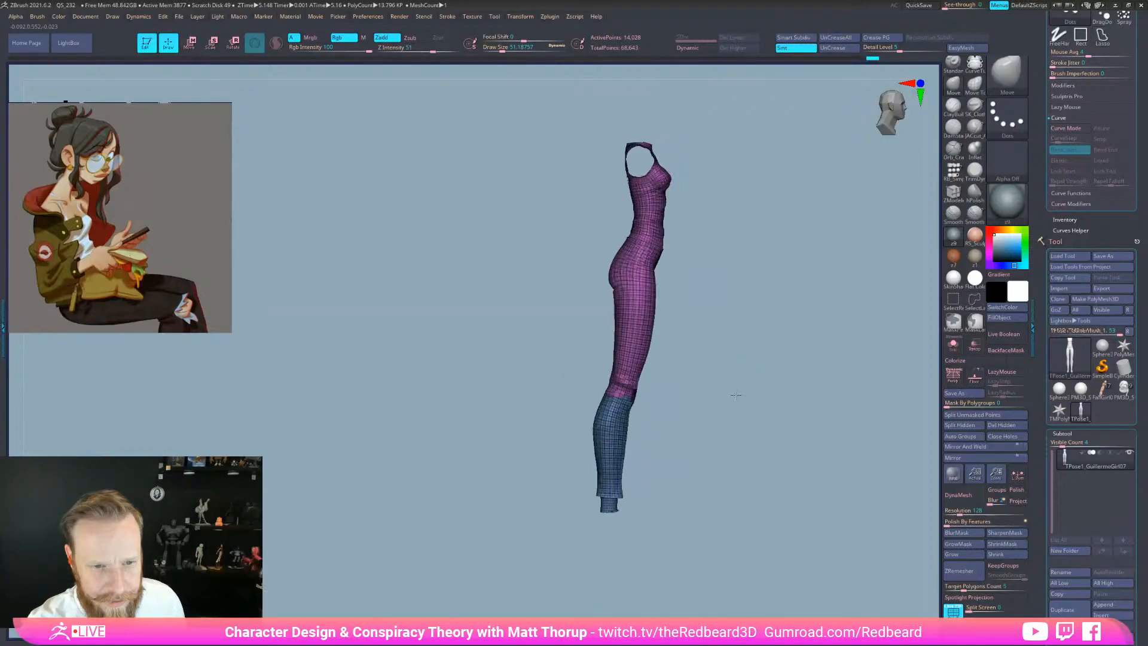
{"action": "left_click", "coordinate": [620, 435], "text": "ctrl+shift"}
Mask the legs up to the hips and make them a new polygroup
{"action": "mouse_move", "coordinate": [679, 477]}
{"action": "left_mouse_down", "text": "ctrl"}
{"action": "mouse_move", "coordinate": [584, 333]}
{"action": "mouse_move", "coordinate": [611, 286]}
{"action": "mouse_move", "coordinate": [679, 290]}
{"action": "left_mouse_up", "text": "ctrl"}
{"action": "key", "text": "ctrl+w"}
{"action": "mouse_move", "coordinate": [580, 367]}
{"action": "left_mouse_down", "text": "ctrl"}
{"action": "mouse_move", "coordinate": [607, 285]}
{"action": "mouse_move", "coordinate": [687, 445]}
{"action": "left_mouse_up", "text": "ctrl"}
{"action": "mouse_move", "coordinate": [761, 441]}
{"action": "left_mouse_down"}
{"action": "mouse_move", "coordinate": [715, 535]}
{"action": "mouse_move", "coordinate": [730, 533]}
{"action": "mouse_move", "coordinate": [721, 545]}
{"action": "mouse_move", "coordinate": [738, 557]}
{"action": "mouse_move", "coordinate": [779, 341]}
{"action": "mouse_move", "coordinate": [802, 532]}
{"action": "left_mouse_up"}
{"action": "mouse_move", "coordinate": [654, 175]}
{"action": "left_mouse_down", "text": "ctrl"}
{"action": "mouse_move", "coordinate": [560, 110]}
{"action": "mouse_move", "coordinate": [472, 233]}
{"action": "left_mouse_up", "text": "ctrl"}
{"action": "key", "text": "ctrl+w"}
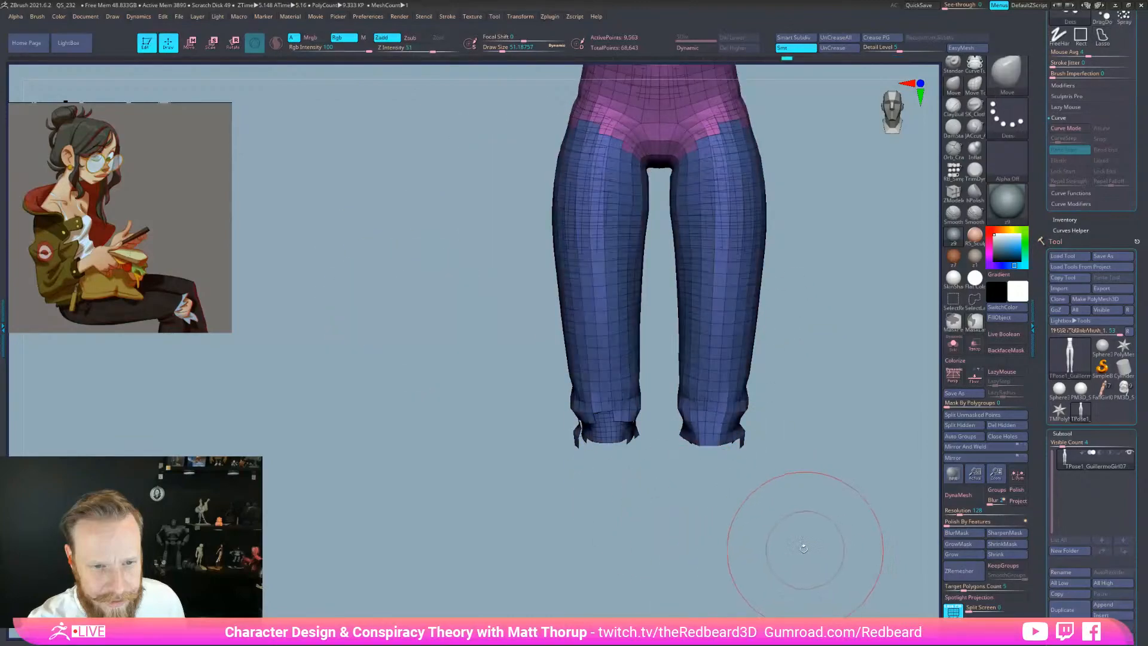
{"action": "left_click_drag", "start_coordinate": [819, 518], "coordinate": [797, 597], "text": "alt"}
{"action": "left_click_drag", "start_coordinate": [791, 501], "coordinate": [841, 503]}
{"action": "left_click", "coordinate": [644, 478], "text": "ctrl+shift"}
Mask the upper torso into a new polygroup, then unhide the whole character
{"action": "left_click_drag", "start_coordinate": [741, 455], "coordinate": [768, 540], "text": "alt"}
{"action": "left_click_drag", "start_coordinate": [679, 497], "coordinate": [576, 449], "text": "ctrl+shift"}
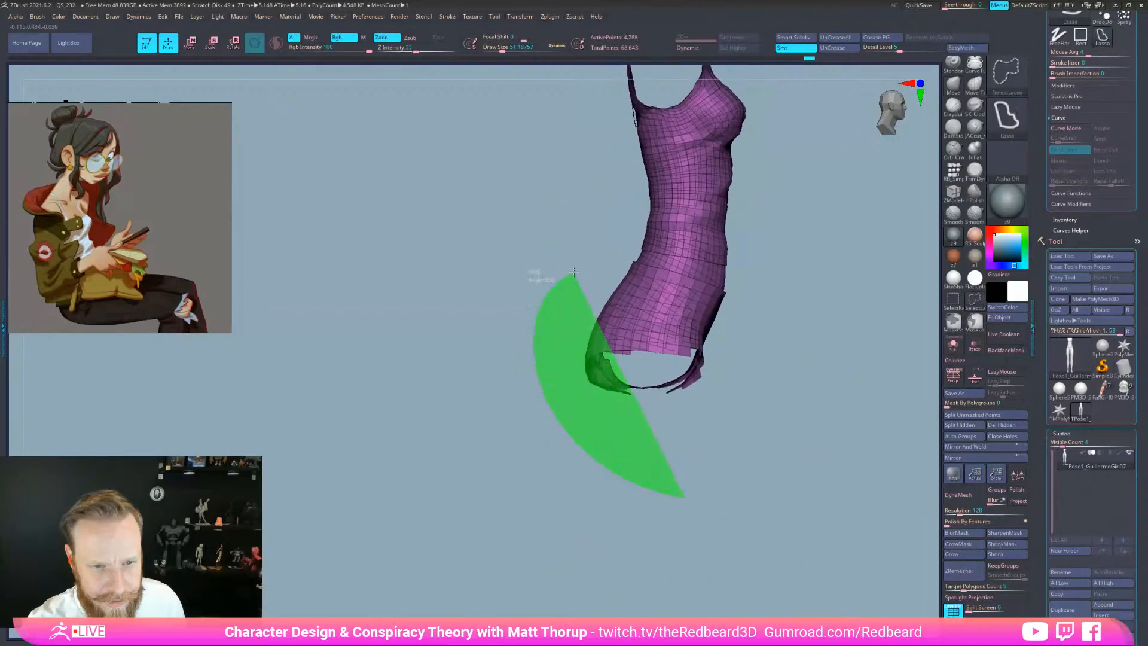
{"action": "left_click_drag", "start_coordinate": [745, 278], "coordinate": [741, 270], "text": "ctrl+shift"}
{"action": "mouse_move", "coordinate": [531, 414]}
{"action": "left_mouse_down", "text": "ctrl"}
{"action": "mouse_move", "coordinate": [525, 256]}
{"action": "mouse_move", "coordinate": [709, 281]}
{"action": "left_mouse_up", "text": "ctrl"}
{"action": "left_click_drag", "start_coordinate": [774, 373], "coordinate": [748, 508], "text": "alt"}
{"action": "mouse_move", "coordinate": [559, 349]}
{"action": "left_mouse_down", "text": "ctrl"}
{"action": "mouse_move", "coordinate": [587, 353]}
{"action": "mouse_move", "coordinate": [781, 209]}
{"action": "mouse_move", "coordinate": [483, 251]}
{"action": "left_mouse_up", "text": "ctrl"}
{"action": "mouse_move", "coordinate": [791, 564]}
{"action": "left_mouse_down"}
{"action": "mouse_move", "coordinate": [831, 570]}
{"action": "mouse_move", "coordinate": [809, 566]}
{"action": "mouse_move", "coordinate": [691, 465]}
{"action": "left_mouse_up"}
{"action": "key", "text": "ctrl+w"}
{"action": "left_click", "coordinate": [833, 571], "text": "ctrl+shift"}
{"action": "left_click_drag", "start_coordinate": [698, 364], "coordinate": [654, 382]}
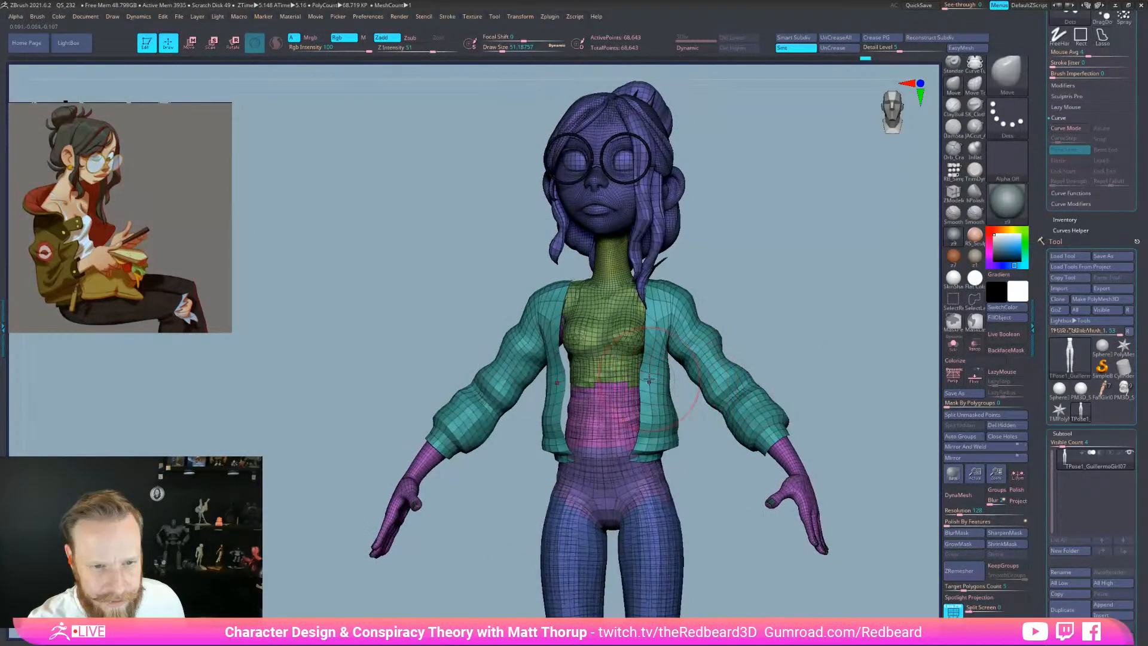
Isolate the purple arms with the jacket and turn off polygroup colours
{"action": "key", "text": "ctrl+shift"}
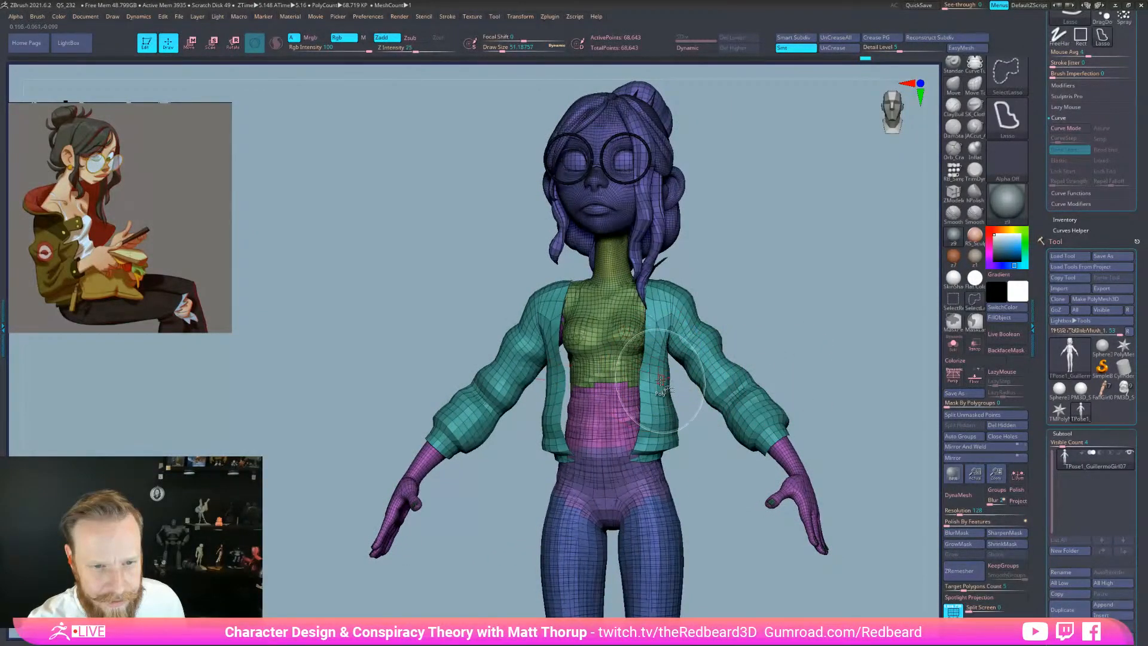
{"action": "left_click", "coordinate": [425, 469], "text": "ctrl+shift"}
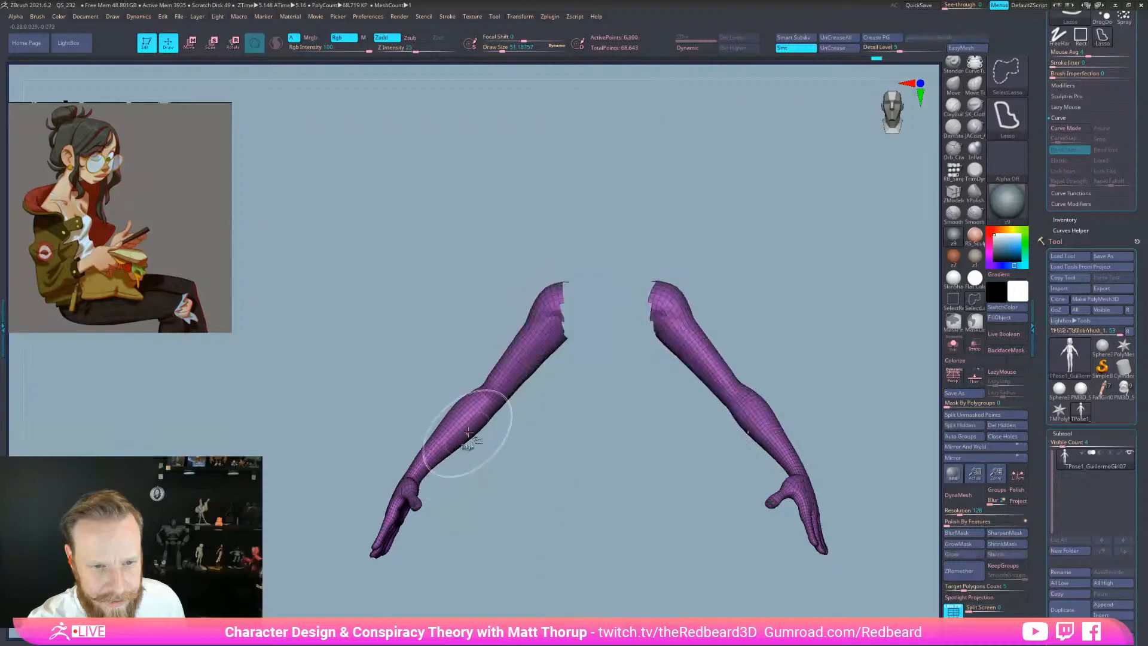
{"action": "mouse_move", "coordinate": [487, 519]}
{"action": "left_mouse_down"}
{"action": "mouse_move", "coordinate": [501, 536]}
{"action": "mouse_move", "coordinate": [510, 528]}
{"action": "left_mouse_up"}
{"action": "left_click", "coordinate": [516, 370], "text": "ctrl+shift"}
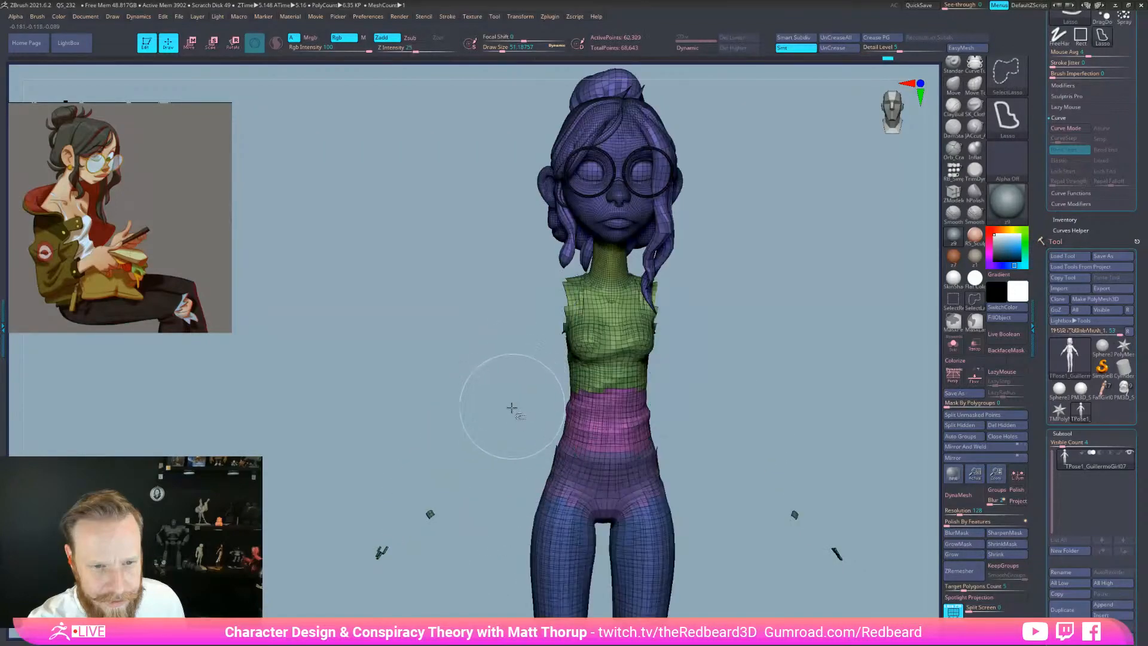
{"action": "left_click_drag", "start_coordinate": [513, 402], "coordinate": [521, 413], "text": "ctrl+shift"}
{"action": "left_click_drag", "start_coordinate": [676, 487], "coordinate": [660, 562]}
{"action": "key", "text": "shift+f"}
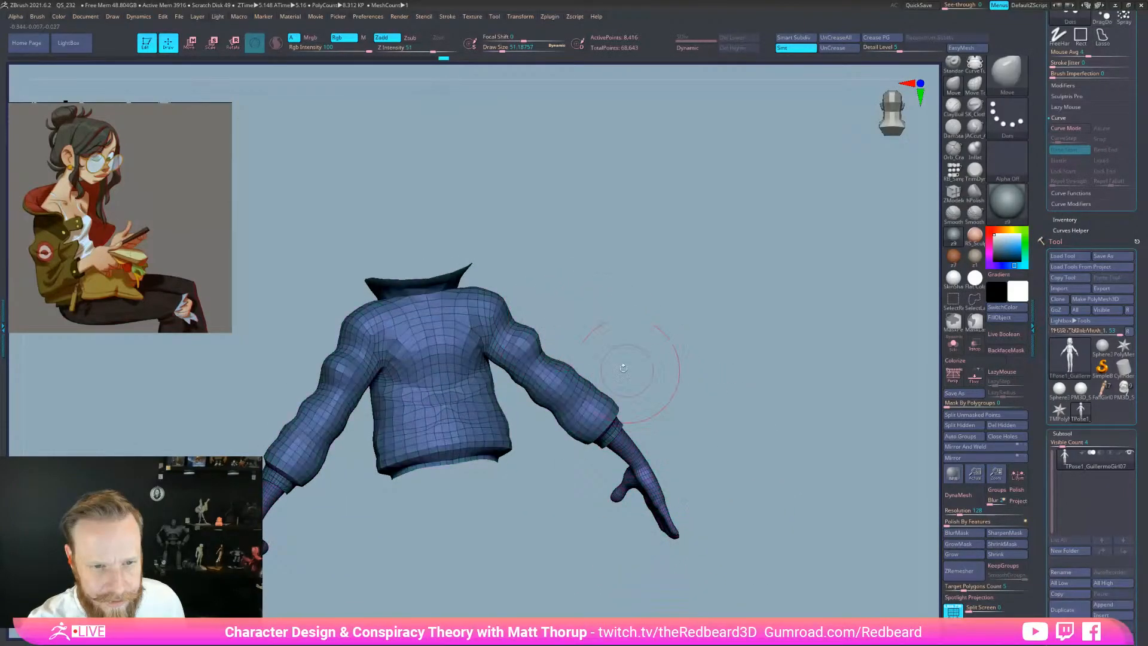
Mask and group the arms, forearms and hands as three separate polygroups
{"action": "mouse_move", "coordinate": [488, 338]}
{"action": "left_mouse_down", "text": "ctrl"}
{"action": "mouse_move", "coordinate": [547, 482]}
{"action": "mouse_move", "coordinate": [830, 417]}
{"action": "mouse_move", "coordinate": [819, 443]}
{"action": "left_mouse_up", "text": "ctrl"}
{"action": "mouse_move", "coordinate": [482, 336]}
{"action": "left_mouse_down", "text": "ctrl"}
{"action": "mouse_move", "coordinate": [625, 551]}
{"action": "mouse_move", "coordinate": [798, 421]}
{"action": "mouse_move", "coordinate": [720, 547]}
{"action": "left_mouse_up", "text": "ctrl"}
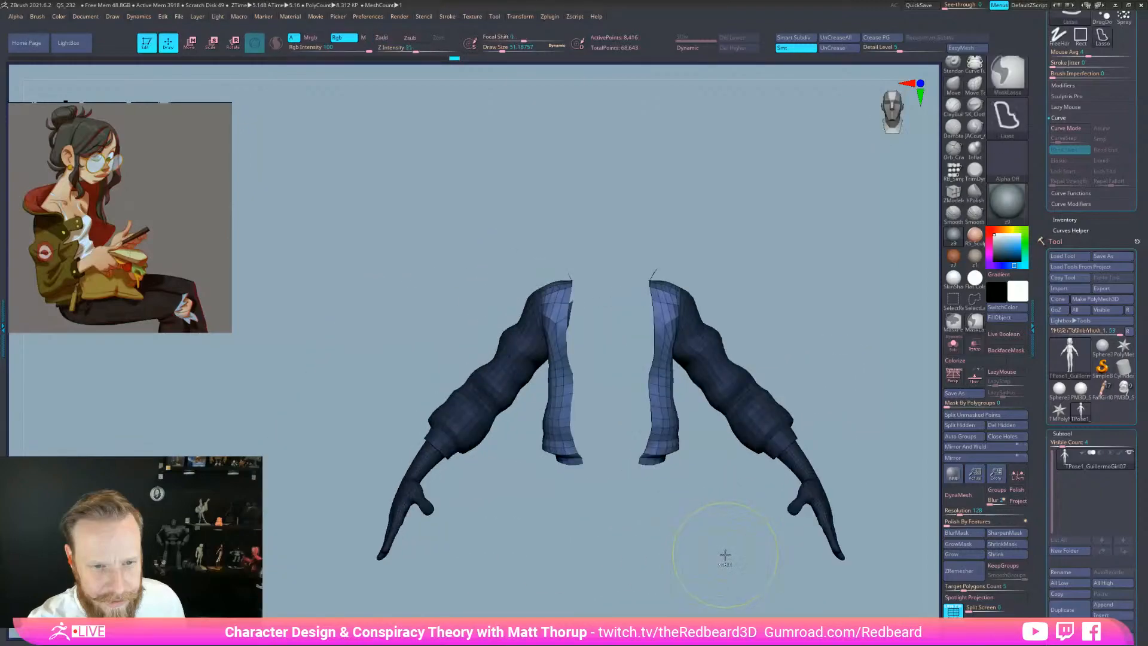
{"action": "key", "text": "ctrl+w"}
{"action": "mouse_move", "coordinate": [461, 580]}
{"action": "left_mouse_down", "text": "ctrl"}
{"action": "mouse_move", "coordinate": [323, 376]}
{"action": "mouse_move", "coordinate": [499, 418]}
{"action": "left_mouse_up", "text": "ctrl"}
{"action": "key", "text": "ctrl+w"}
{"action": "mouse_move", "coordinate": [377, 577]}
{"action": "left_mouse_down", "text": "ctrl"}
{"action": "mouse_move", "coordinate": [407, 470]}
{"action": "mouse_move", "coordinate": [436, 556]}
{"action": "left_mouse_up", "text": "ctrl"}
{"action": "key", "text": "ctrl+w"}
Unhide the character, then isolate the vest and its pink lower part
{"action": "left_click_drag", "start_coordinate": [546, 558], "coordinate": [717, 570]}
{"action": "left_click", "coordinate": [730, 574], "text": "ctrl+shift"}
{"action": "left_click", "coordinate": [563, 342], "text": "ctrl+shift"}
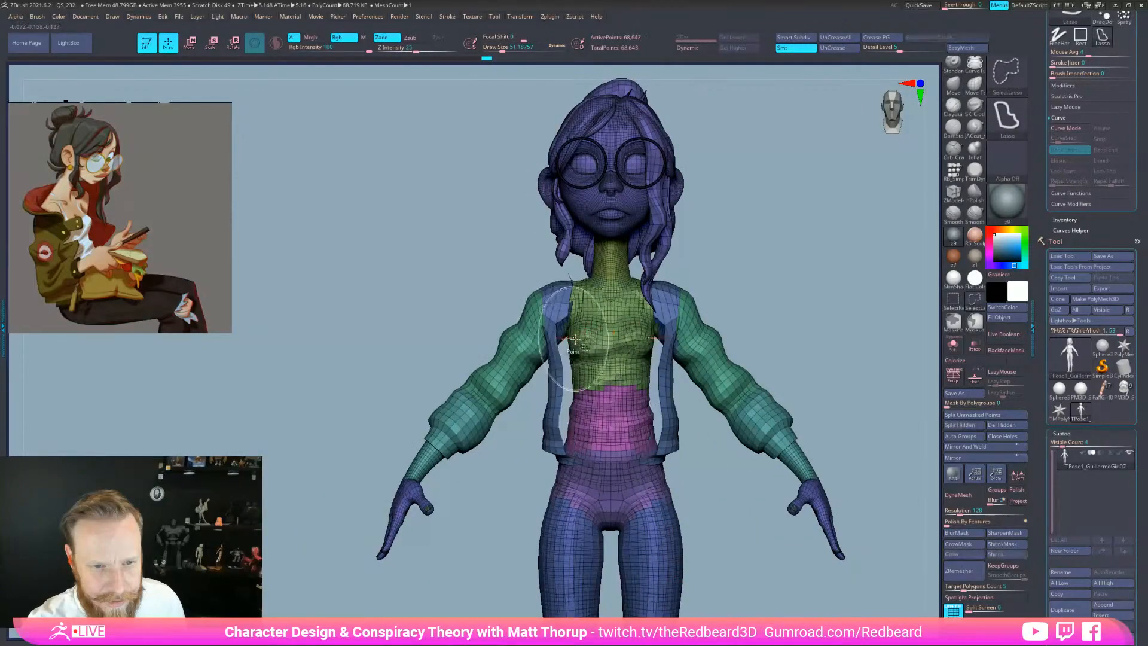
{"action": "key", "text": "ctrl+z"}
{"action": "left_click_drag", "start_coordinate": [730, 296], "coordinate": [712, 307], "text": "ctrl+shift"}
{"action": "left_click", "coordinate": [668, 327], "text": "ctrl+shift"}
{"action": "left_click", "coordinate": [620, 420], "text": "ctrl+shift"}
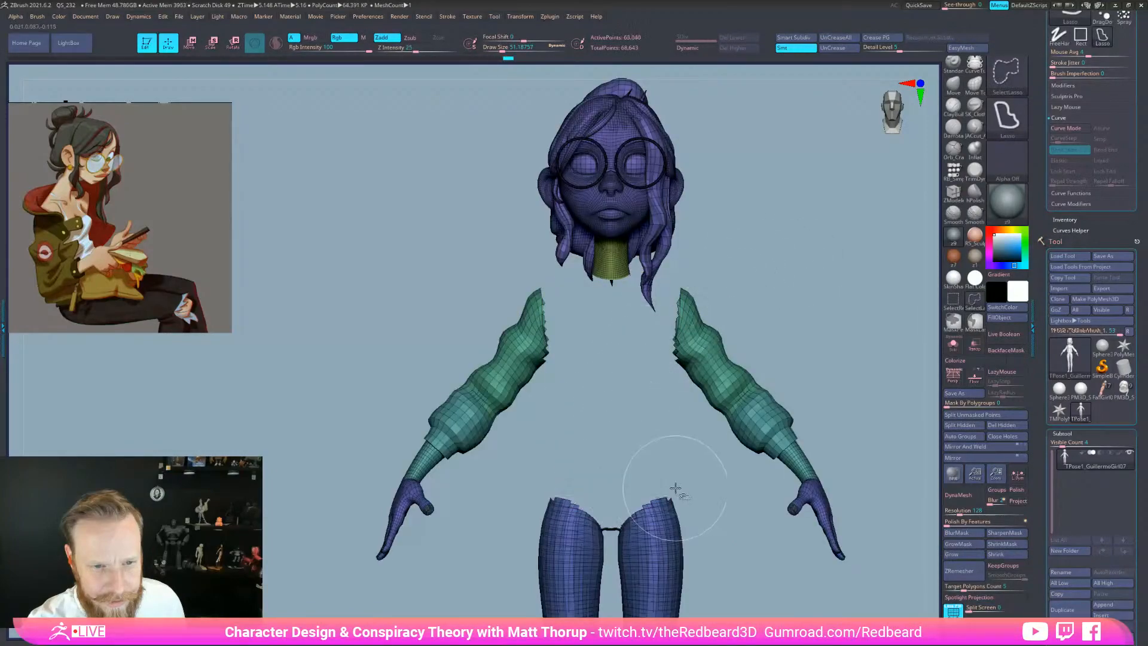
{"action": "left_click", "coordinate": [712, 551], "text": "ctrl+shift"}
{"action": "left_click_drag", "start_coordinate": [712, 550], "coordinate": [737, 558]}
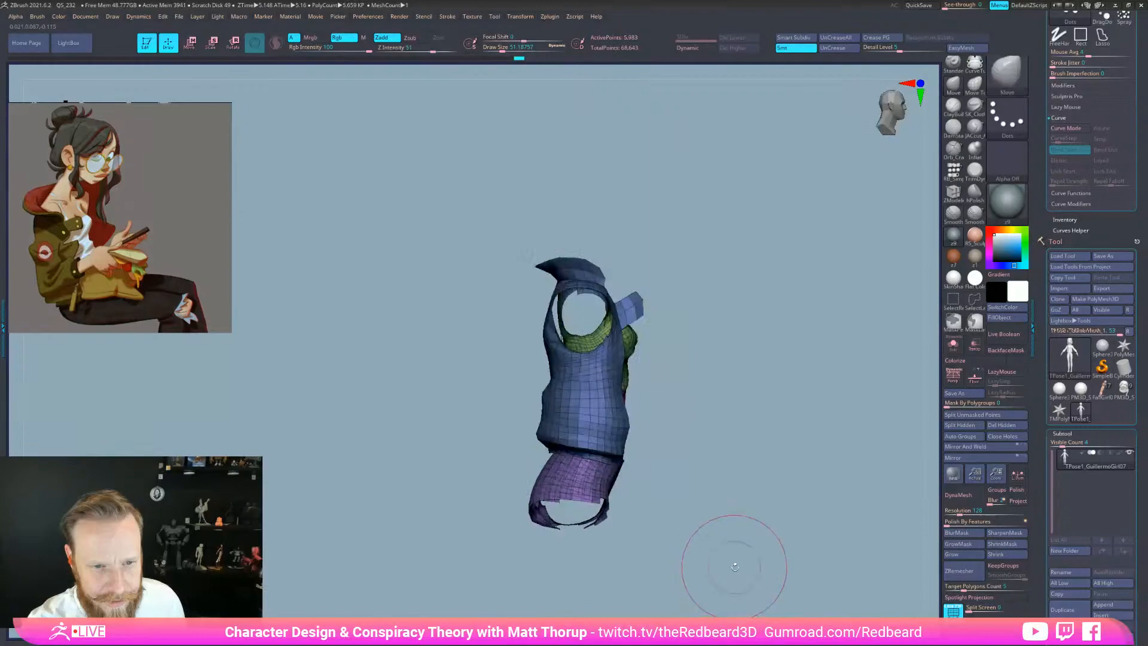
Mask and group the vest's lower part, then try grouping the upper vest and undo it
{"action": "key", "text": "shift+f"}
{"action": "mouse_move", "coordinate": [592, 553]}
{"action": "left_mouse_down", "text": "ctrl"}
{"action": "mouse_move", "coordinate": [503, 518]}
{"action": "mouse_move", "coordinate": [574, 451]}
{"action": "mouse_move", "coordinate": [756, 509]}
{"action": "mouse_move", "coordinate": [747, 547]}
{"action": "left_mouse_up", "text": "ctrl"}
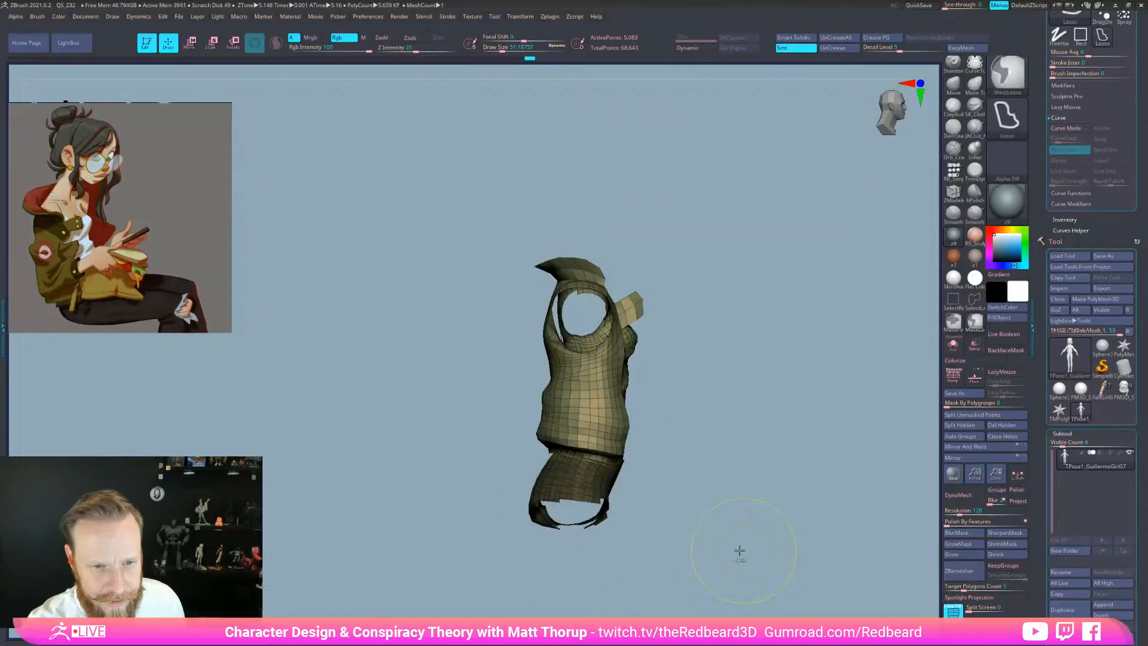
{"action": "key", "text": "ctrl+z"}
{"action": "mouse_move", "coordinate": [551, 585]}
{"action": "left_mouse_down", "text": "ctrl"}
{"action": "mouse_move", "coordinate": [554, 456]}
{"action": "mouse_move", "coordinate": [747, 525]}
{"action": "mouse_move", "coordinate": [747, 540]}
{"action": "left_mouse_up", "text": "ctrl"}
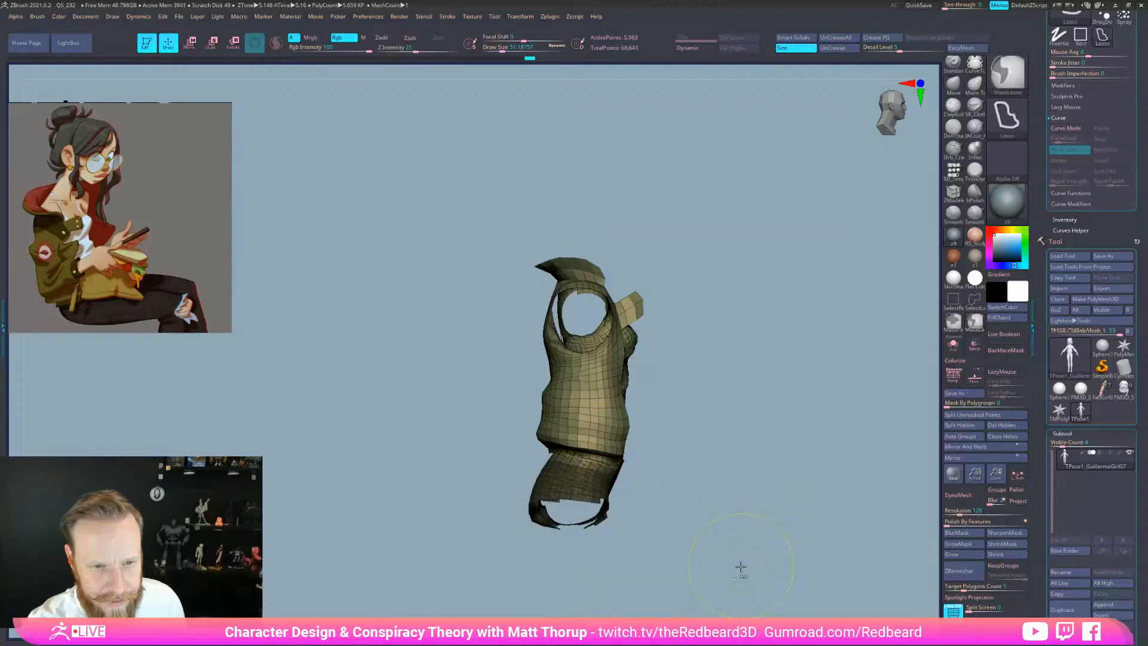
{"action": "key", "text": "ctrl+w"}
{"action": "mouse_move", "coordinate": [501, 381]}
{"action": "left_mouse_down", "text": "ctrl"}
{"action": "mouse_move", "coordinate": [722, 309]}
{"action": "mouse_move", "coordinate": [500, 263]}
{"action": "left_mouse_up", "text": "ctrl"}
{"action": "mouse_move", "coordinate": [714, 501]}
{"action": "left_mouse_down"}
{"action": "mouse_move", "coordinate": [843, 513]}
{"action": "mouse_move", "coordinate": [783, 513]}
{"action": "mouse_move", "coordinate": [706, 486]}
{"action": "left_mouse_up"}
{"action": "mouse_move", "coordinate": [510, 399]}
{"action": "left_mouse_down", "text": "ctrl"}
{"action": "mouse_move", "coordinate": [701, 275]}
{"action": "mouse_move", "coordinate": [445, 276]}
{"action": "left_mouse_up", "text": "ctrl"}
{"action": "mouse_move", "coordinate": [693, 422]}
{"action": "left_mouse_down"}
{"action": "mouse_move", "coordinate": [756, 487]}
{"action": "mouse_move", "coordinate": [729, 473]}
{"action": "left_mouse_up"}
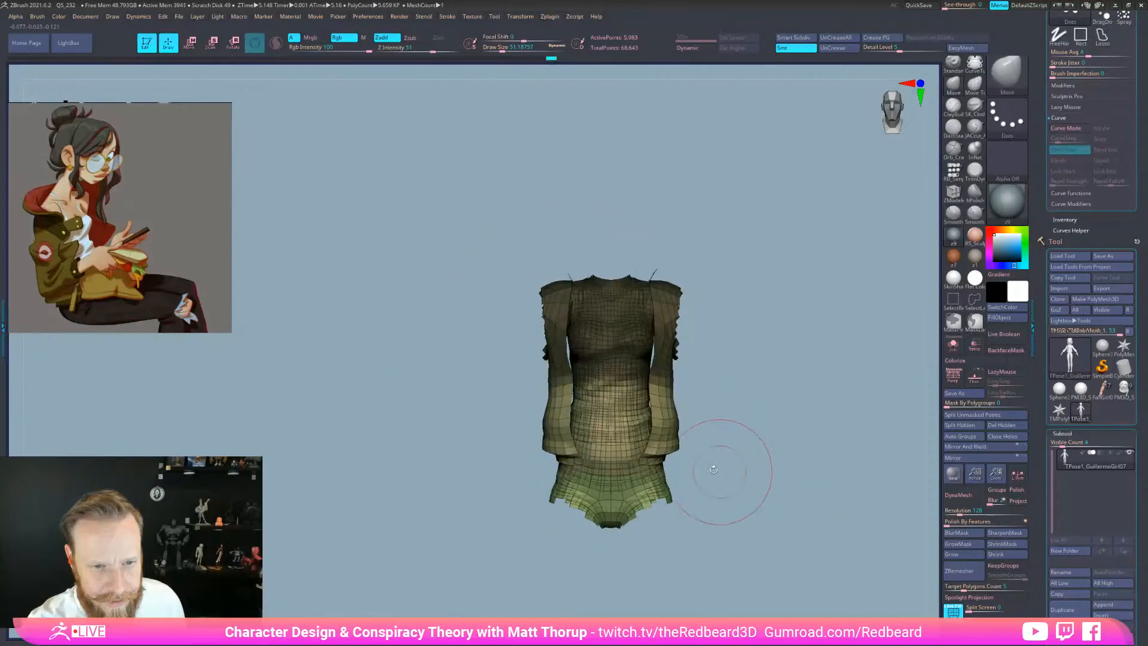
{"action": "key", "text": "ctrl+w"}
{"action": "left_click_drag", "start_coordinate": [763, 559], "coordinate": [804, 562]}
{"action": "key", "text": "ctrl+z"}
Re-mask the lower skirt band and turn it into its own blue polygroup
{"action": "mouse_move", "coordinate": [640, 425]}
{"action": "left_mouse_down", "text": "ctrl"}
{"action": "mouse_move", "coordinate": [613, 464]}
{"action": "mouse_move", "coordinate": [472, 398]}
{"action": "mouse_move", "coordinate": [390, 308]}
{"action": "mouse_move", "coordinate": [394, 317]}
{"action": "left_mouse_up", "text": "ctrl"}
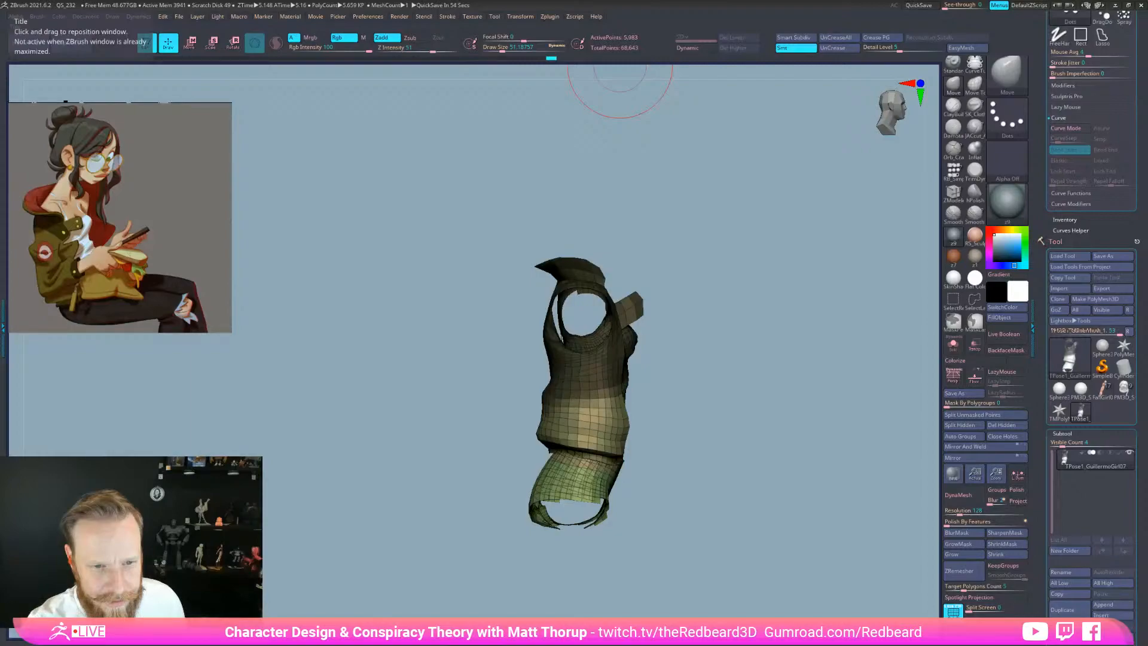
{"action": "left_click_drag", "start_coordinate": [735, 522], "coordinate": [663, 516]}
{"action": "mouse_move", "coordinate": [544, 561]}
{"action": "left_mouse_down", "text": "ctrl"}
{"action": "mouse_move", "coordinate": [508, 457]}
{"action": "mouse_move", "coordinate": [541, 449]}
{"action": "mouse_move", "coordinate": [689, 477]}
{"action": "mouse_move", "coordinate": [562, 562]}
{"action": "left_mouse_up", "text": "ctrl"}
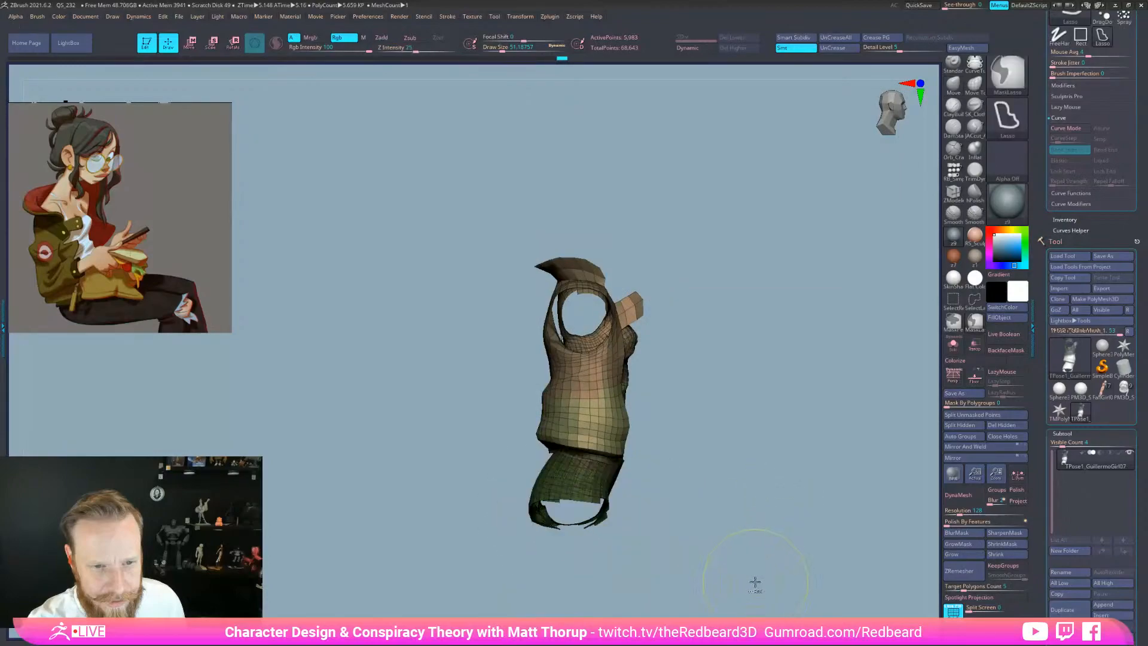
{"action": "key", "text": "ctrl+w"}
{"action": "mouse_move", "coordinate": [755, 582]}
{"action": "left_mouse_down"}
{"action": "mouse_move", "coordinate": [720, 576]}
{"action": "mouse_move", "coordinate": [785, 570]}
{"action": "mouse_move", "coordinate": [711, 568]}
{"action": "left_mouse_up"}
{"action": "mouse_move", "coordinate": [716, 464]}
{"action": "left_mouse_down"}
{"action": "mouse_move", "coordinate": [751, 450]}
{"action": "mouse_move", "coordinate": [698, 450]}
{"action": "left_mouse_up"}
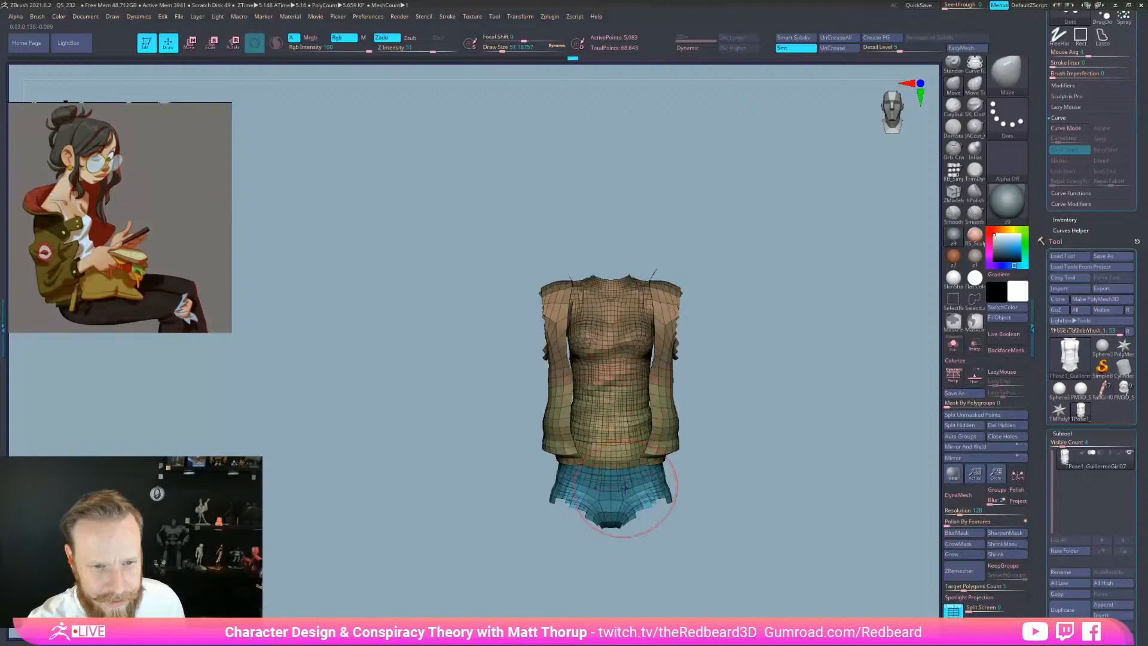
Unhide all parts, frame the character from the front and switch the wireframe off
{"action": "left_click_drag", "start_coordinate": [713, 526], "coordinate": [718, 562]}
{"action": "left_click", "coordinate": [793, 567], "text": "ctrl+shift"}
{"action": "left_click_drag", "start_coordinate": [706, 479], "coordinate": [660, 565], "text": "alt"}
{"action": "key", "text": "shift+f"}
{"action": "key", "text": "shift+f"}
{"action": "key", "text": "shift+f"}
{"action": "key", "text": "shift+f"}
{"action": "key", "text": "shift+f"}
{"action": "key", "text": "shift+f"}
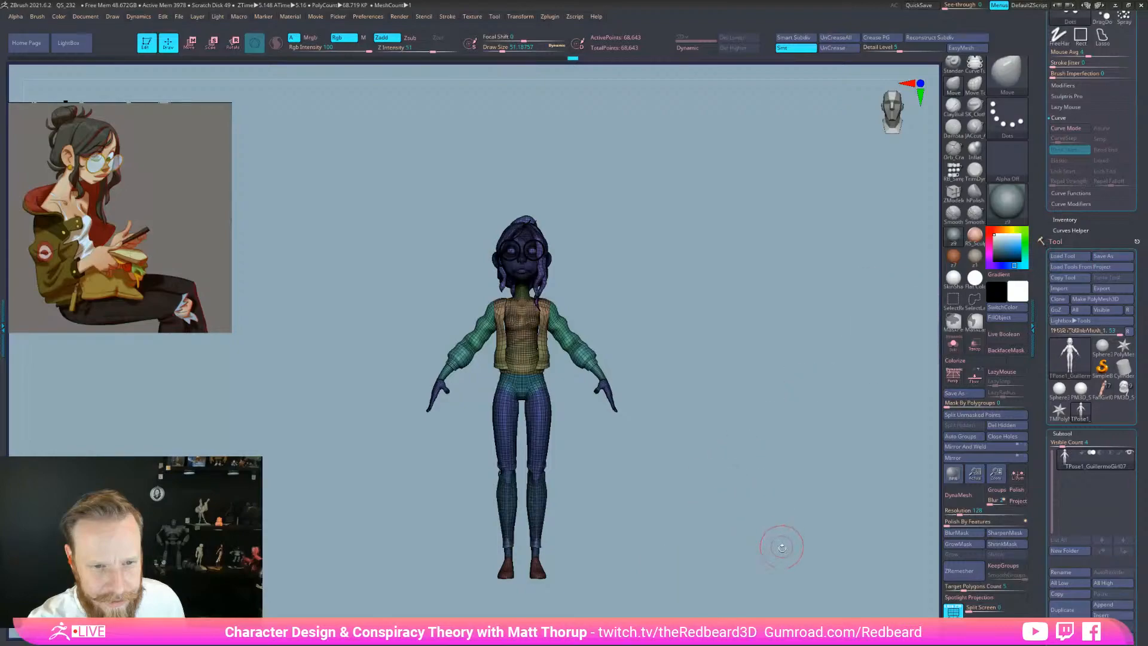
{"action": "mouse_move", "coordinate": [783, 566]}
{"action": "left_mouse_down"}
{"action": "mouse_move", "coordinate": [747, 568]}
{"action": "mouse_move", "coordinate": [792, 558]}
{"action": "mouse_move", "coordinate": [755, 578]}
{"action": "mouse_move", "coordinate": [780, 565]}
{"action": "left_mouse_up"}
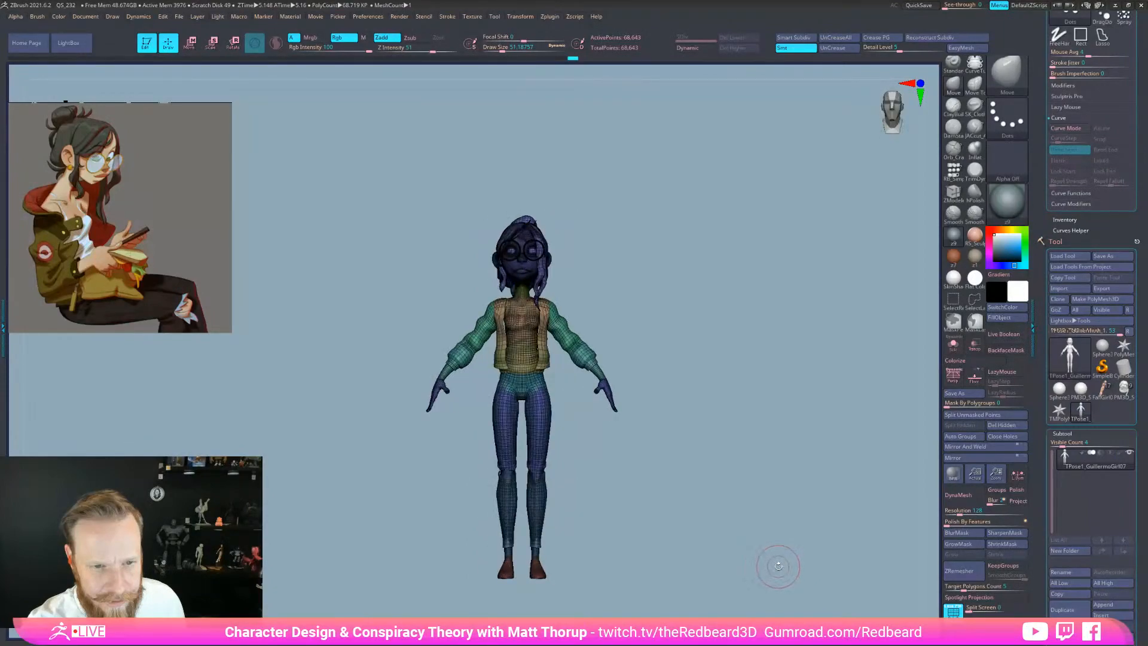
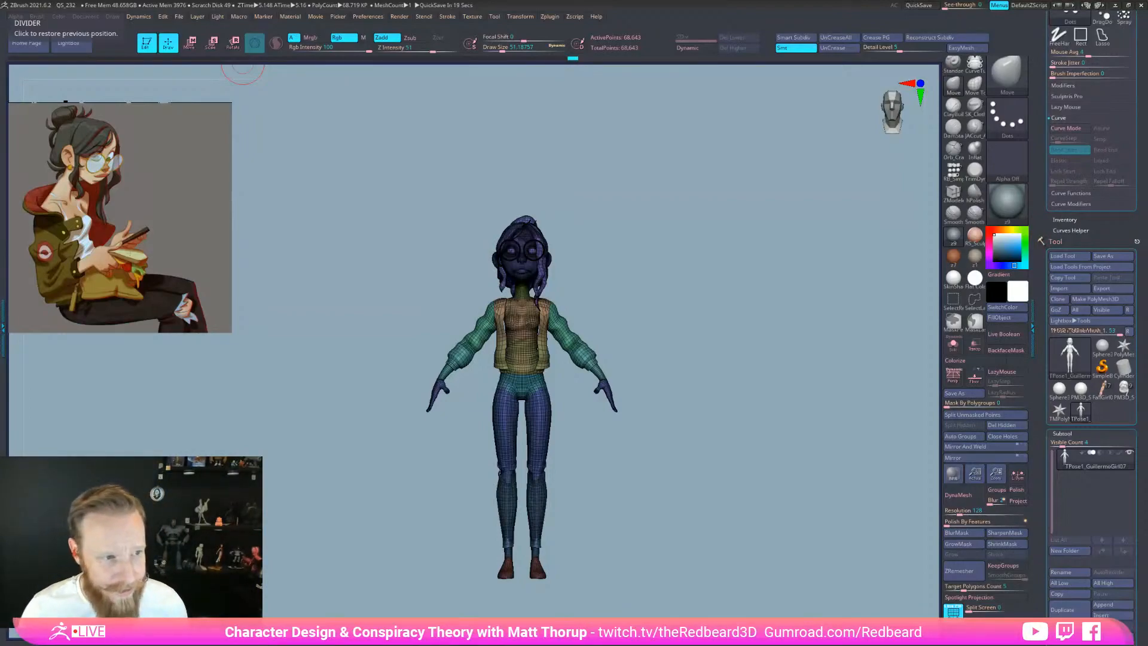
Try a slight forward tilt of the whole model with the transform gizmo
{"action": "mouse_move", "coordinate": [662, 507]}
{"action": "left_mouse_down"}
{"action": "mouse_move", "coordinate": [718, 508]}
{"action": "mouse_move", "coordinate": [676, 525]}
{"action": "left_mouse_up"}
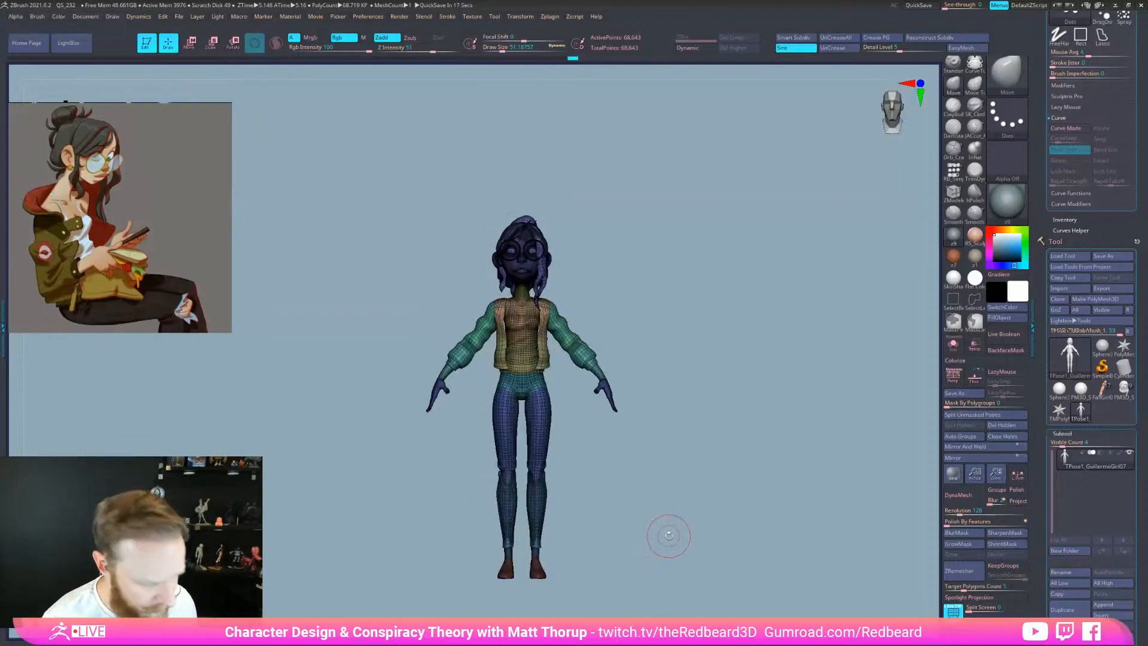
{"action": "key", "text": "w"}
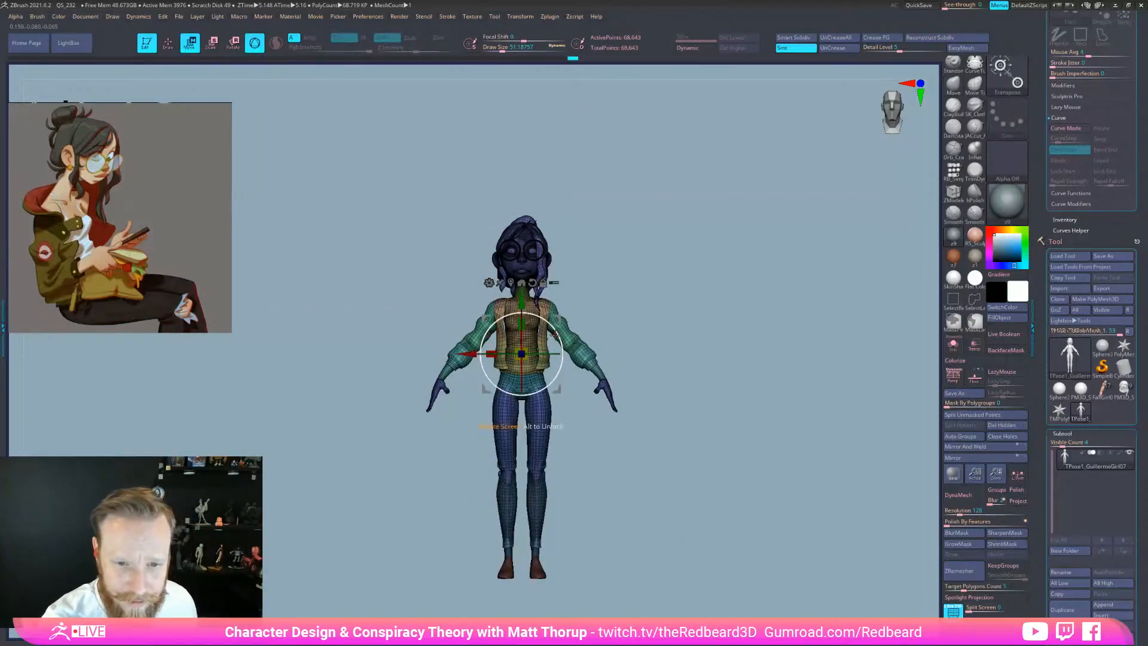
{"action": "left_click_drag", "start_coordinate": [556, 339], "coordinate": [559, 341]}
{"action": "left_click_drag", "start_coordinate": [666, 421], "coordinate": [695, 411], "text": "shift"}
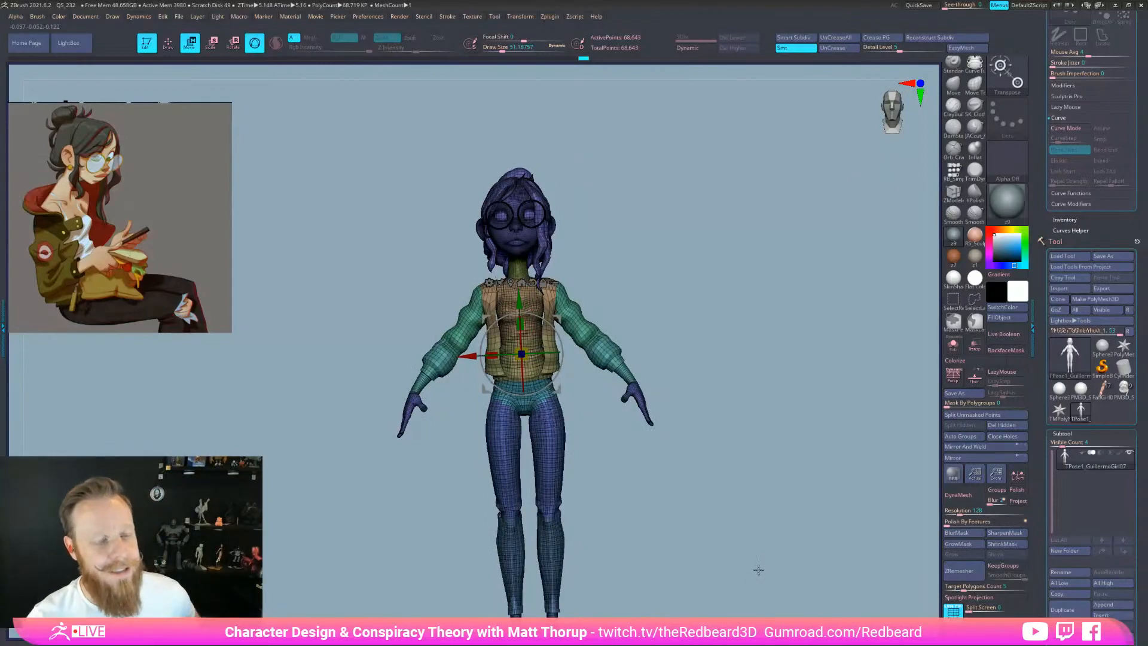
{"action": "left_click_drag", "start_coordinate": [720, 518], "coordinate": [694, 352], "text": "shift"}
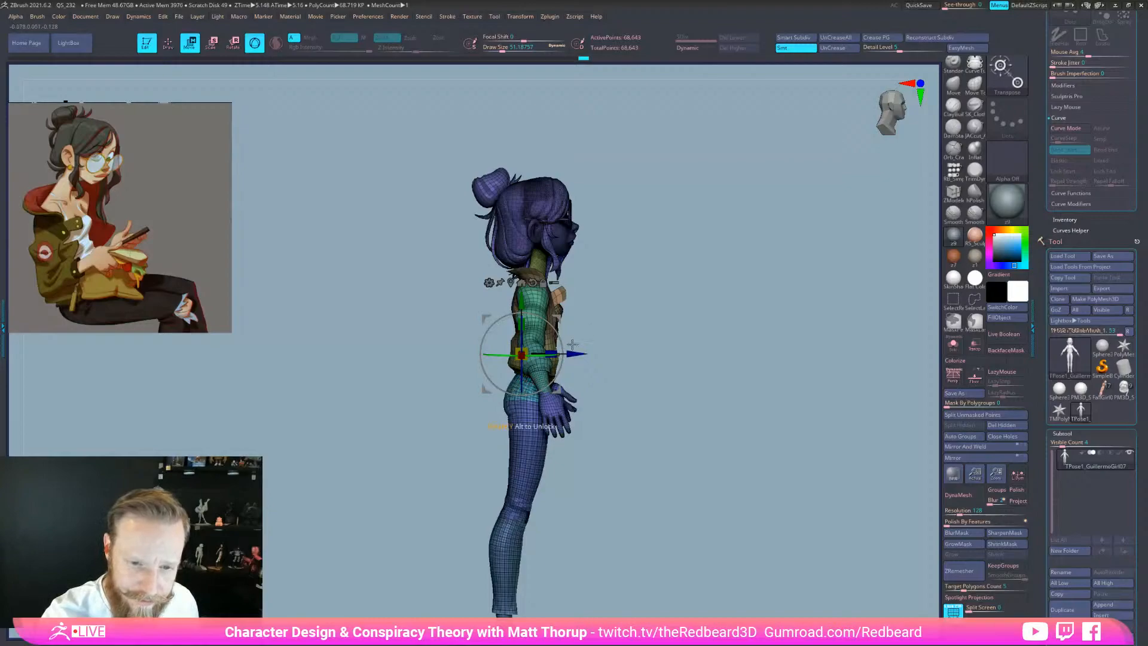
Lasso-isolate the hip area, then restore the full model
{"action": "key", "text": "q"}
{"action": "left_click_drag", "start_coordinate": [642, 342], "coordinate": [709, 342], "text": "alt"}
{"action": "mouse_move", "coordinate": [508, 398]}
{"action": "left_mouse_down", "text": "ctrl+shift"}
{"action": "mouse_move", "coordinate": [500, 430]}
{"action": "mouse_move", "coordinate": [520, 469]}
{"action": "mouse_move", "coordinate": [566, 465]}
{"action": "mouse_move", "coordinate": [553, 418]}
{"action": "left_mouse_up", "text": "ctrl+shift"}
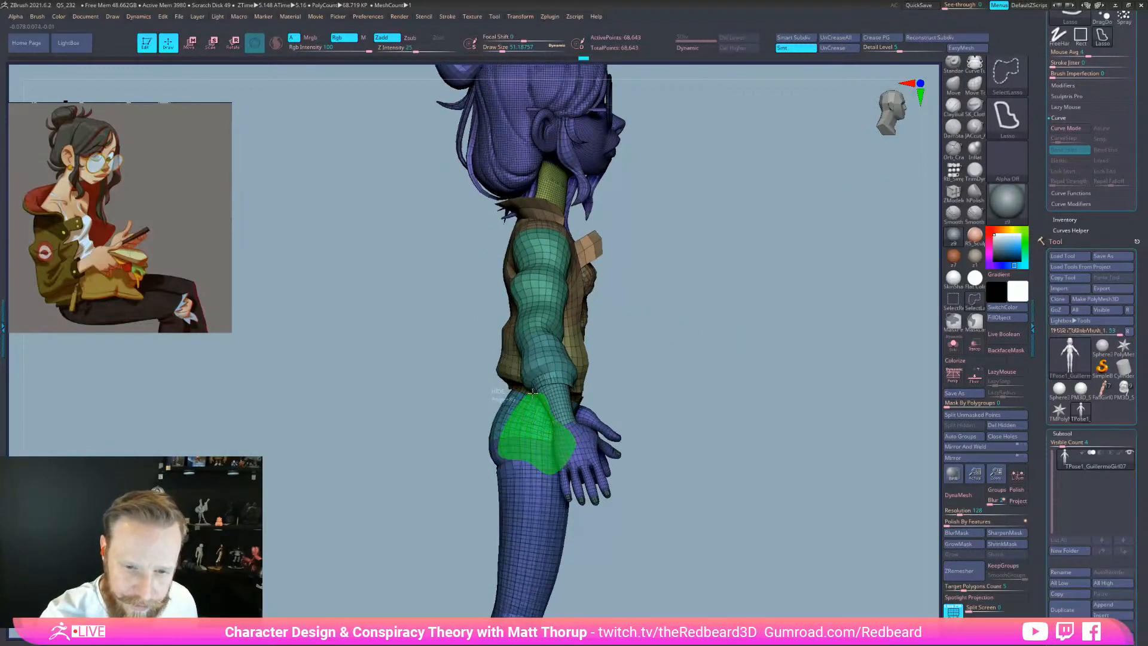
{"action": "mouse_move", "coordinate": [517, 401]}
{"action": "left_mouse_down", "text": "ctrl+shift"}
{"action": "mouse_move", "coordinate": [398, 431]}
{"action": "mouse_move", "coordinate": [516, 397]}
{"action": "left_mouse_up", "text": "ctrl+shift"}
{"action": "left_click", "coordinate": [713, 432], "text": "ctrl+shift"}
Rotate the upper body, head and hair about 9° forward, then review front, side and back
{"action": "mouse_move", "coordinate": [730, 530]}
{"action": "left_mouse_down"}
{"action": "mouse_move", "coordinate": [744, 559]}
{"action": "mouse_move", "coordinate": [668, 538]}
{"action": "mouse_move", "coordinate": [741, 526]}
{"action": "mouse_move", "coordinate": [712, 529]}
{"action": "left_mouse_up"}
{"action": "key", "text": "e"}
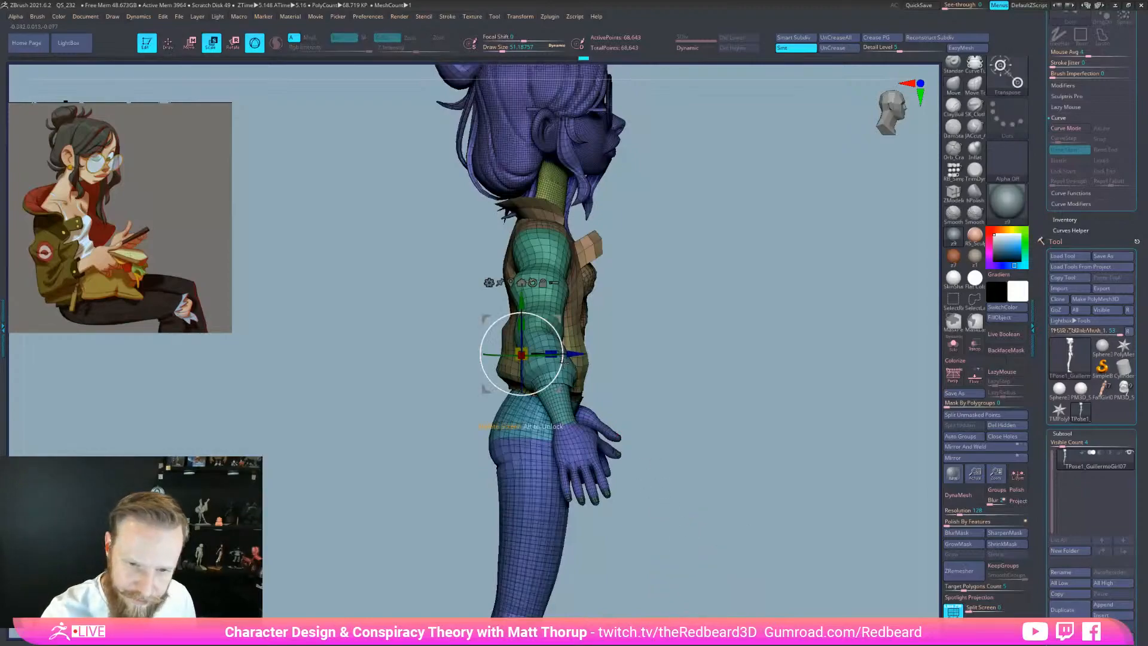
{"action": "left_click_drag", "start_coordinate": [561, 357], "coordinate": [564, 354]}
{"action": "key", "text": "q"}
{"action": "mouse_move", "coordinate": [746, 562]}
{"action": "left_mouse_down"}
{"action": "mouse_move", "coordinate": [679, 589]}
{"action": "mouse_move", "coordinate": [689, 581]}
{"action": "left_mouse_up"}
{"action": "mouse_move", "coordinate": [690, 581]}
{"action": "left_mouse_down"}
{"action": "mouse_move", "coordinate": [760, 577]}
{"action": "mouse_move", "coordinate": [723, 562]}
{"action": "mouse_move", "coordinate": [694, 573]}
{"action": "left_mouse_up"}
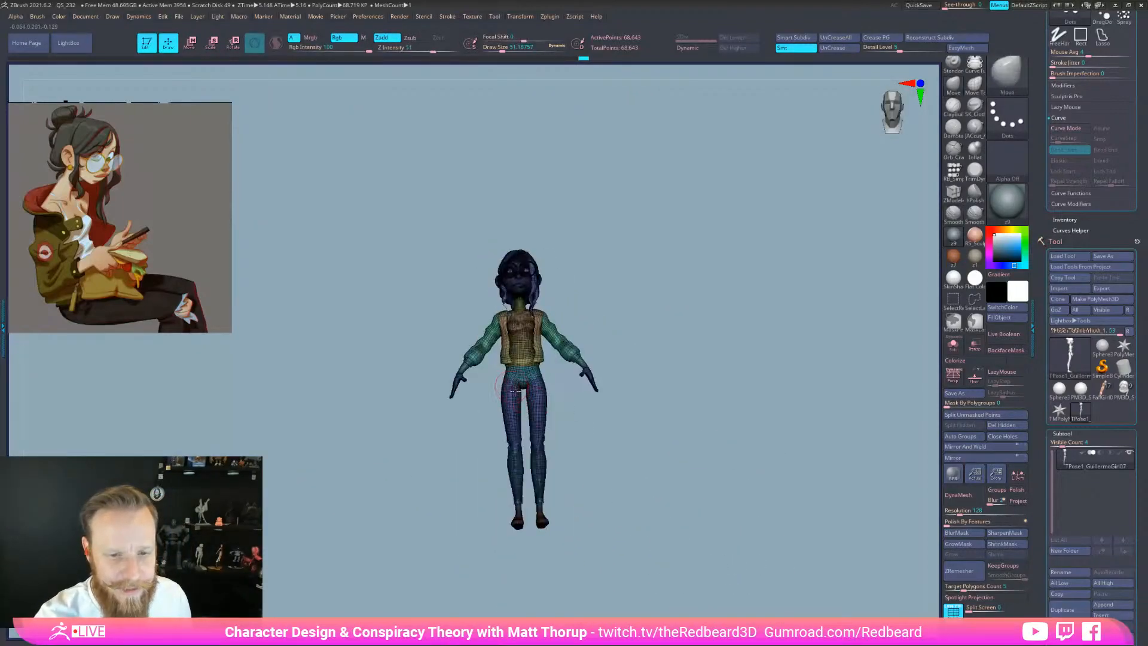
{"action": "left_click_drag", "start_coordinate": [660, 463], "coordinate": [748, 541], "text": "alt"}
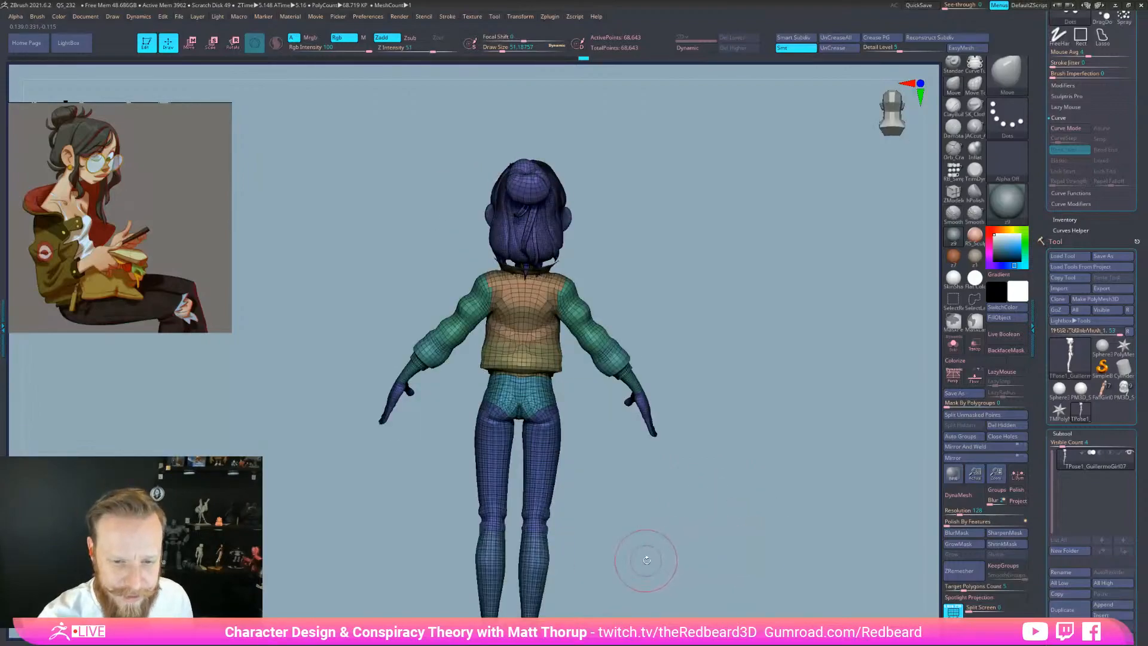
{"action": "left_click_drag", "start_coordinate": [626, 552], "coordinate": [687, 481], "text": "alt"}
Give the right thigh and right calf their own polygroups
{"action": "left_click", "coordinate": [623, 428], "text": "ctrl+shift"}
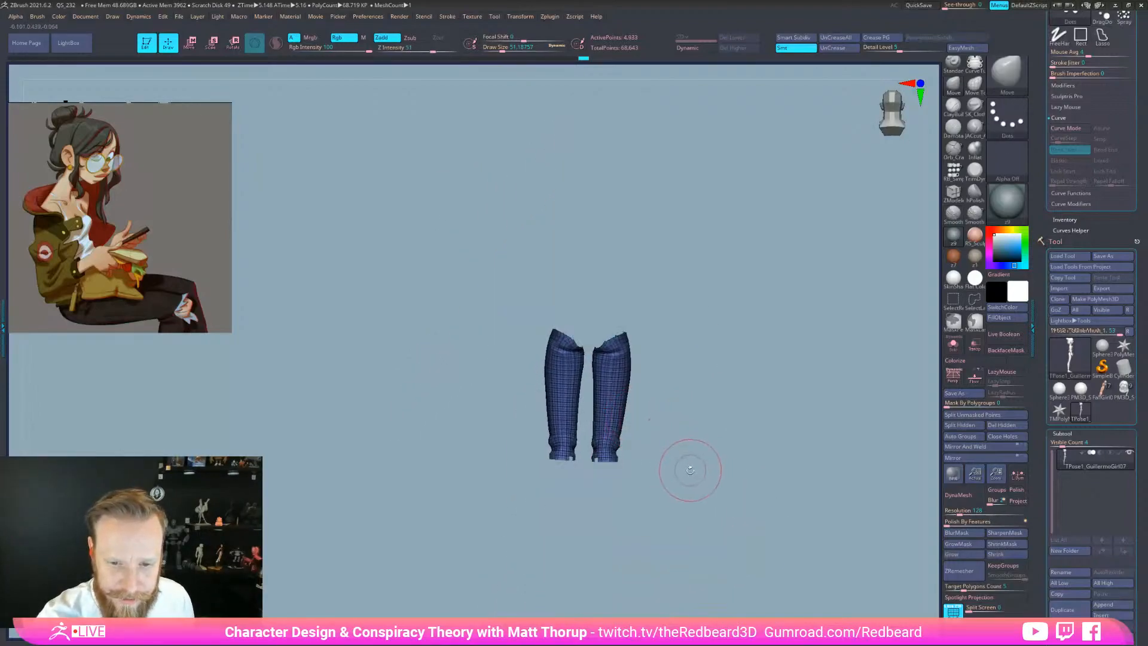
{"action": "mouse_move", "coordinate": [706, 371]}
{"action": "left_mouse_down", "text": "ctrl"}
{"action": "mouse_move", "coordinate": [598, 299]}
{"action": "mouse_move", "coordinate": [688, 460]}
{"action": "left_mouse_up", "text": "ctrl"}
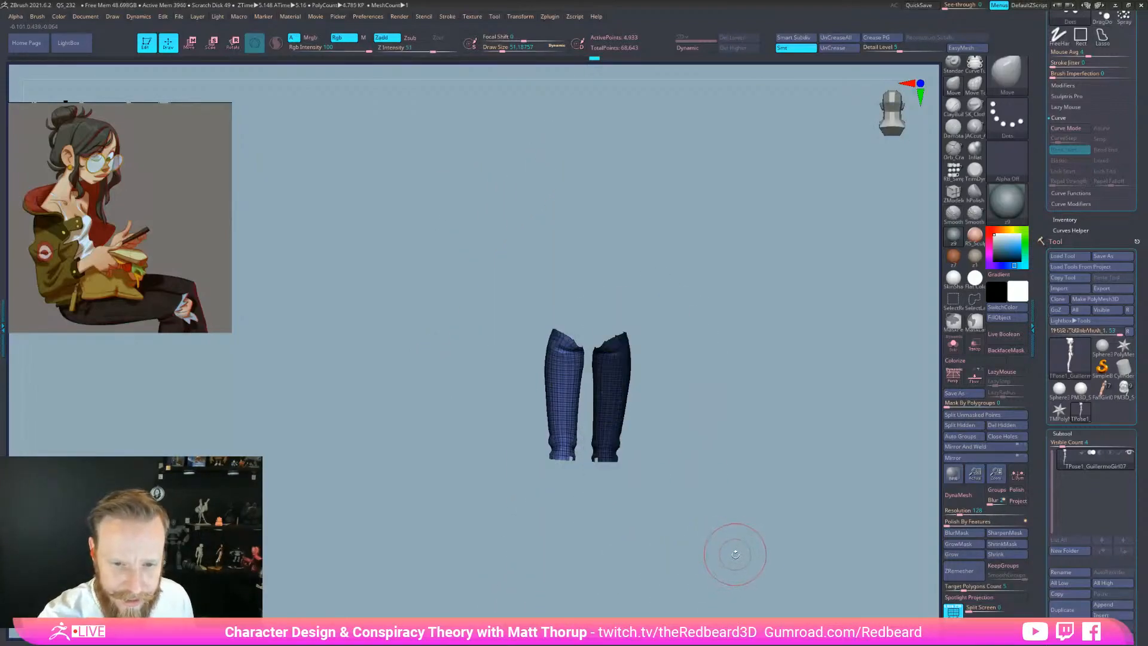
{"action": "key", "text": "ctrl+w"}
{"action": "left_click", "coordinate": [709, 549], "text": "ctrl+shift"}
{"action": "left_click", "coordinate": [608, 508], "text": "ctrl+shift"}
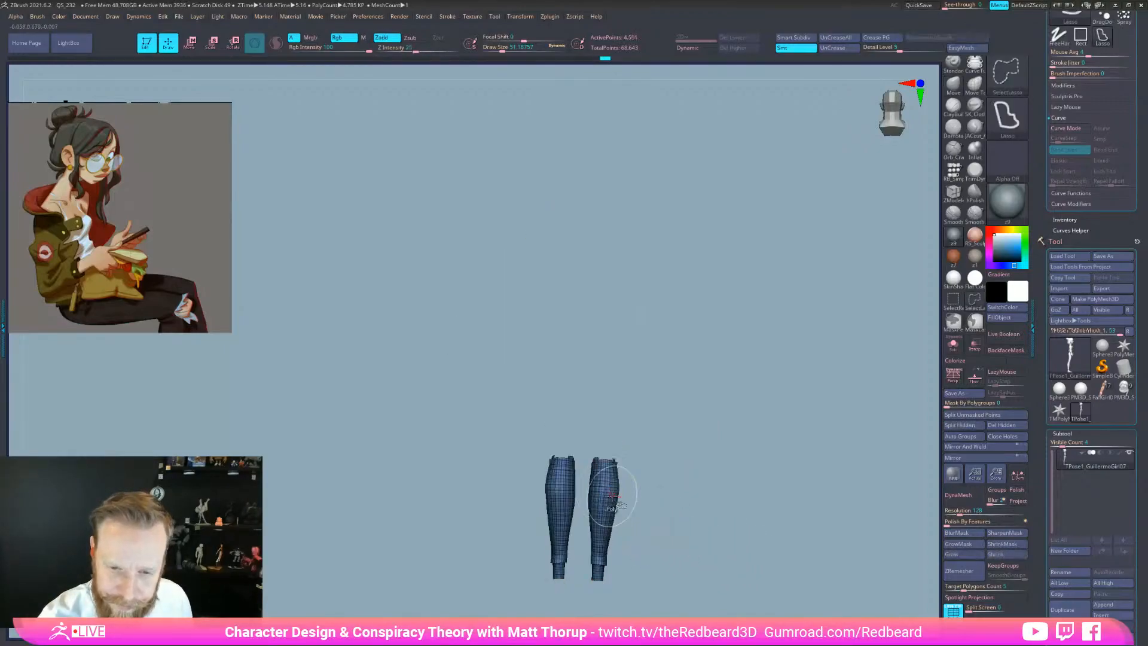
{"action": "mouse_move", "coordinate": [675, 475]}
{"action": "left_mouse_down", "text": "ctrl"}
{"action": "mouse_move", "coordinate": [583, 526]}
{"action": "mouse_move", "coordinate": [736, 559]}
{"action": "mouse_move", "coordinate": [697, 483]}
{"action": "left_mouse_up", "text": "ctrl"}
{"action": "key", "text": "ctrl+w"}
{"action": "left_click", "coordinate": [741, 567], "text": "ctrl+shift"}
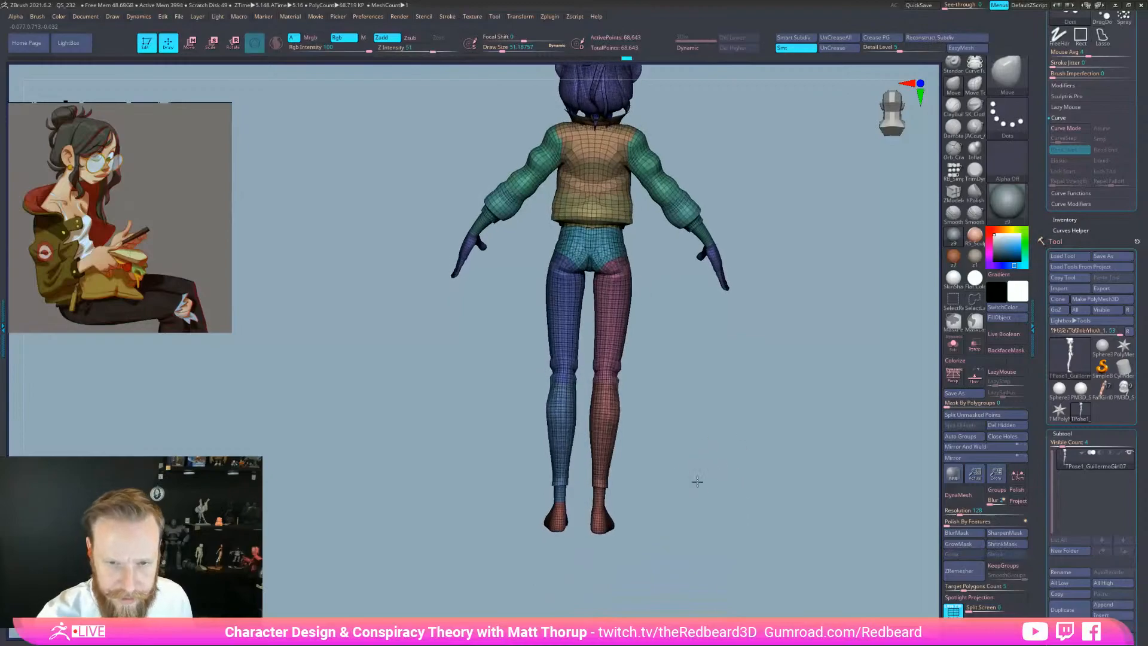
Split the right sleeve and right hand into new polygroups separate from the left
{"action": "left_click", "coordinate": [670, 179], "text": "ctrl+shift"}
{"action": "mouse_move", "coordinate": [717, 134]}
{"action": "left_mouse_down", "text": "ctrl"}
{"action": "mouse_move", "coordinate": [615, 246]}
{"action": "mouse_move", "coordinate": [653, 281]}
{"action": "left_mouse_up", "text": "ctrl"}
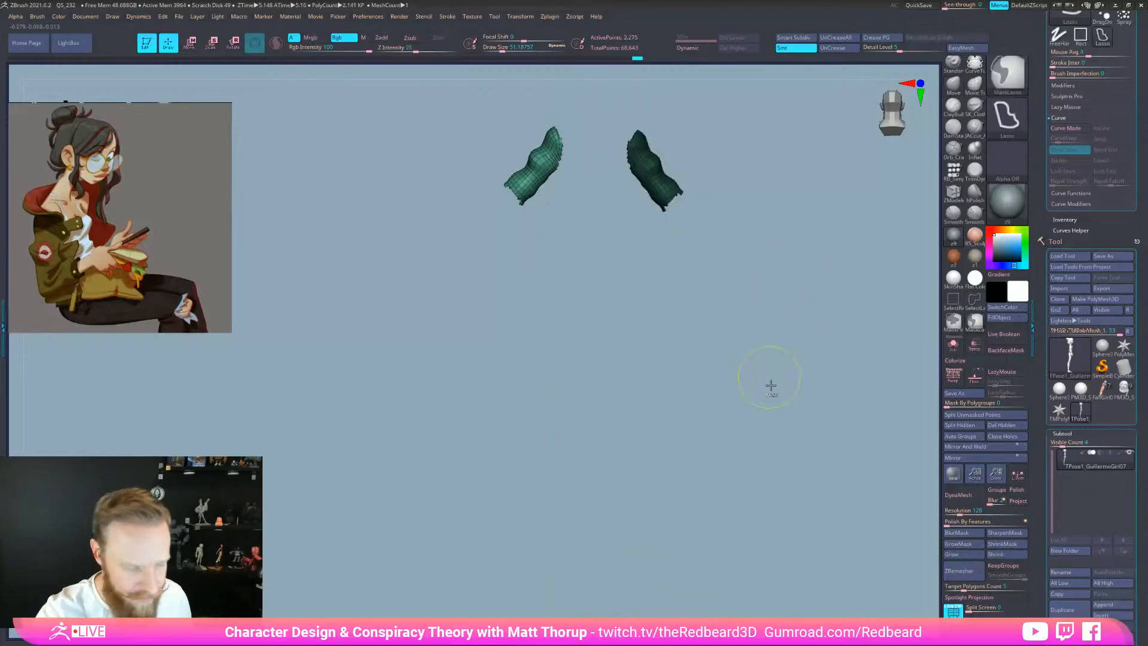
{"action": "key", "text": "ctrl+w"}
{"action": "left_click", "coordinate": [759, 392], "text": "ctrl+shift"}
{"action": "left_click", "coordinate": [703, 217], "text": "ctrl+shift"}
{"action": "left_click_drag", "start_coordinate": [760, 174], "coordinate": [729, 334], "text": "ctrl"}
{"action": "key", "text": "ctrl+w"}
{"action": "left_click", "coordinate": [763, 245], "text": "ctrl+shift"}
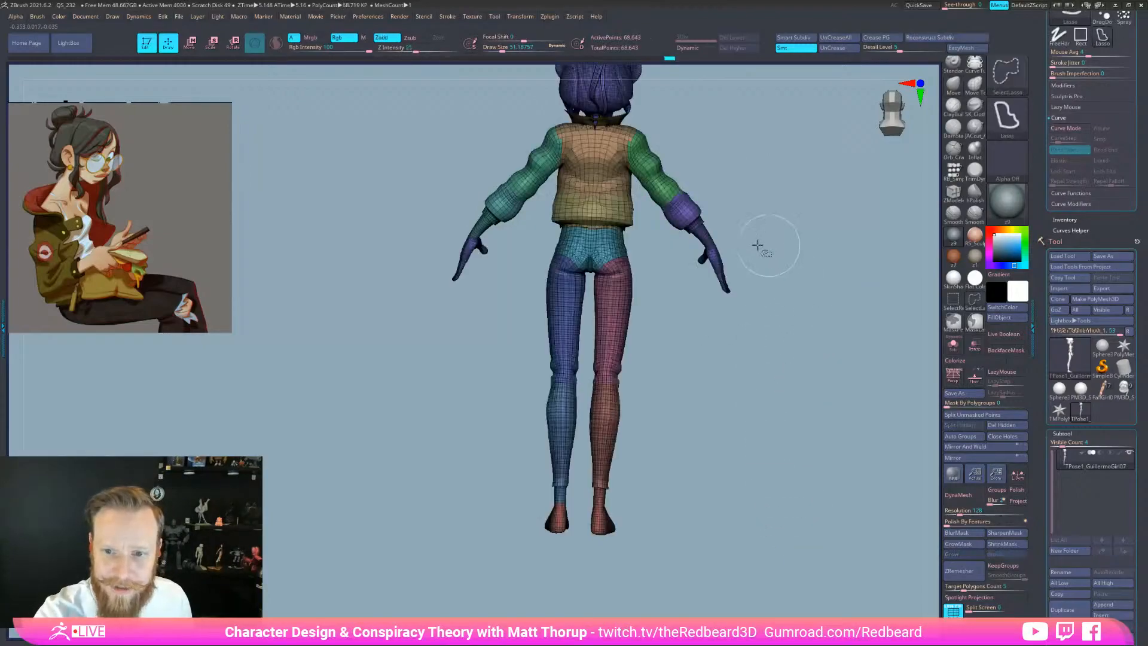
{"action": "left_click", "coordinate": [729, 269], "text": "ctrl+shift"}
{"action": "mouse_move", "coordinate": [746, 273]}
{"action": "left_mouse_down", "text": "ctrl"}
{"action": "mouse_move", "coordinate": [673, 236]}
{"action": "mouse_move", "coordinate": [819, 371]}
{"action": "left_mouse_up", "text": "ctrl"}
{"action": "key", "text": "ctrl+w"}
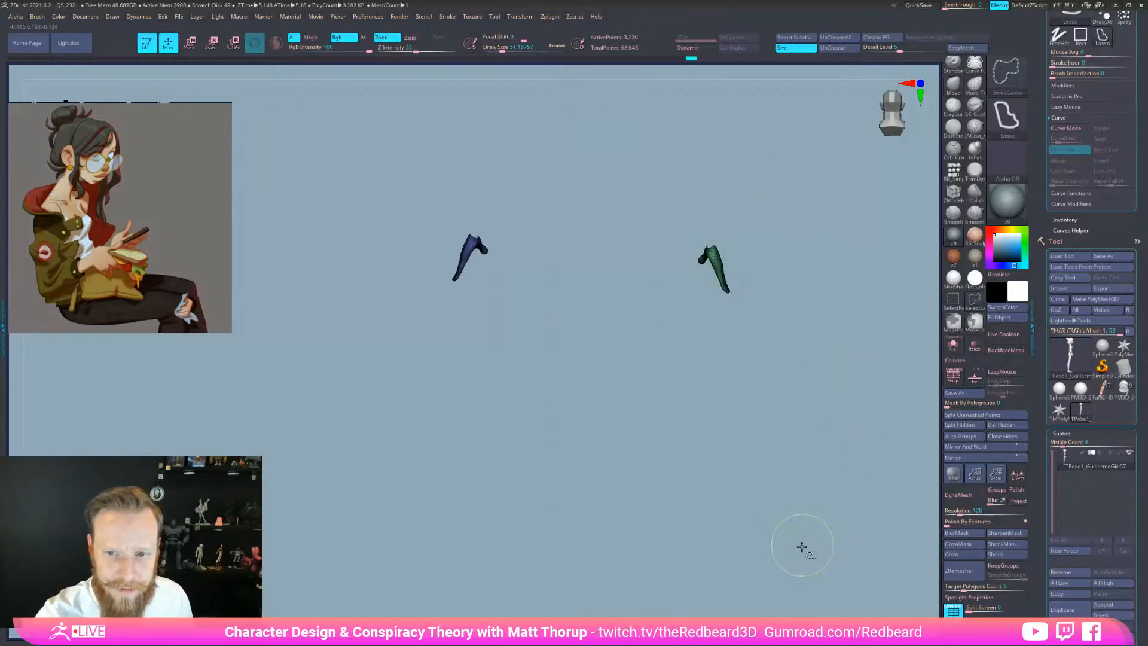
{"action": "left_click", "coordinate": [792, 579], "text": "ctrl+shift"}
Make the right foot its own polygroup and reframe the model
{"action": "left_click", "coordinate": [604, 525], "text": "ctrl+shift"}
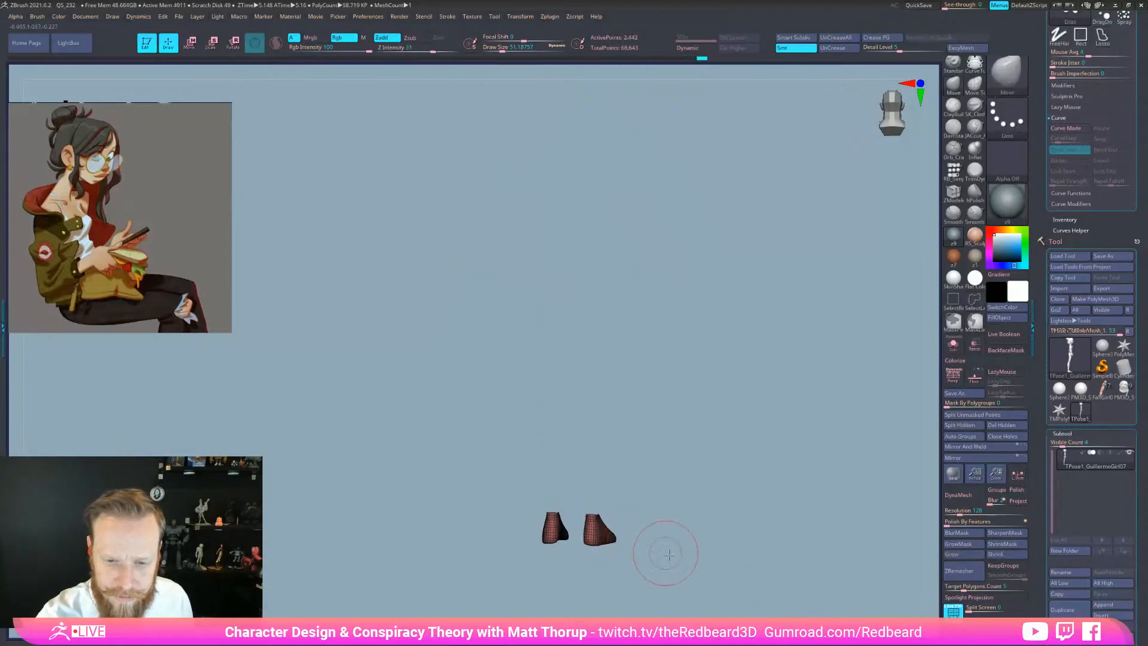
{"action": "left_click", "coordinate": [711, 573], "text": "ctrl+shift"}
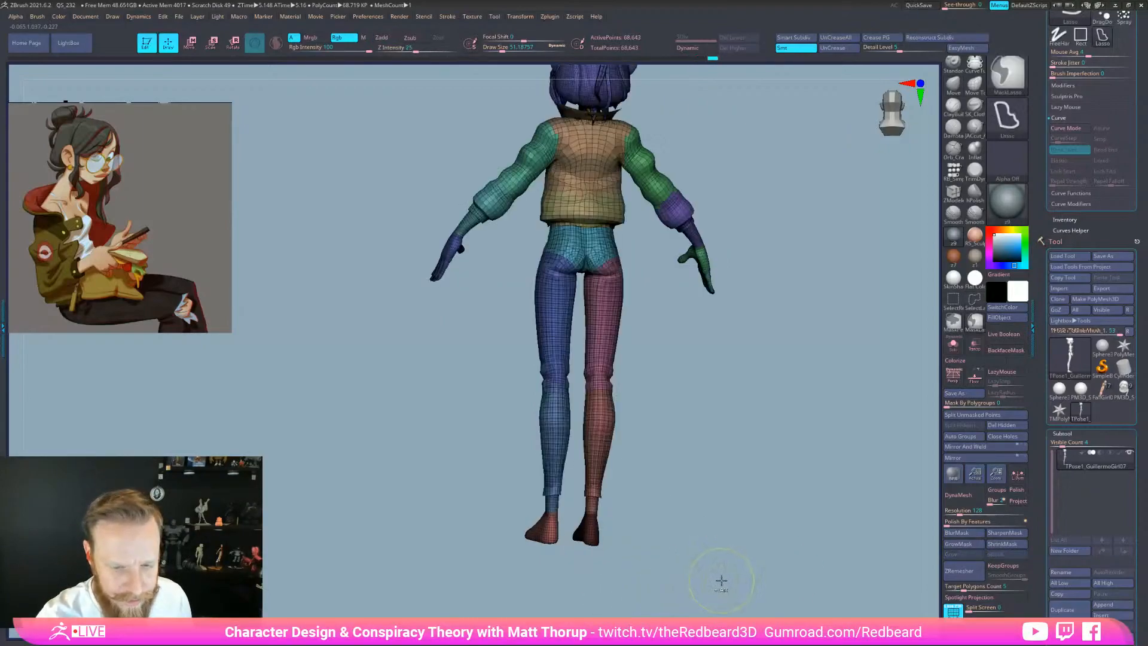
{"action": "key", "text": "ctrl+z"}
{"action": "key", "text": "ctrl+w"}
{"action": "left_click", "coordinate": [734, 581], "text": "ctrl+shift"}
{"action": "mouse_move", "coordinate": [743, 574]}
{"action": "left_mouse_down"}
{"action": "mouse_move", "coordinate": [729, 582]}
{"action": "mouse_move", "coordinate": [750, 579]}
{"action": "left_mouse_up"}
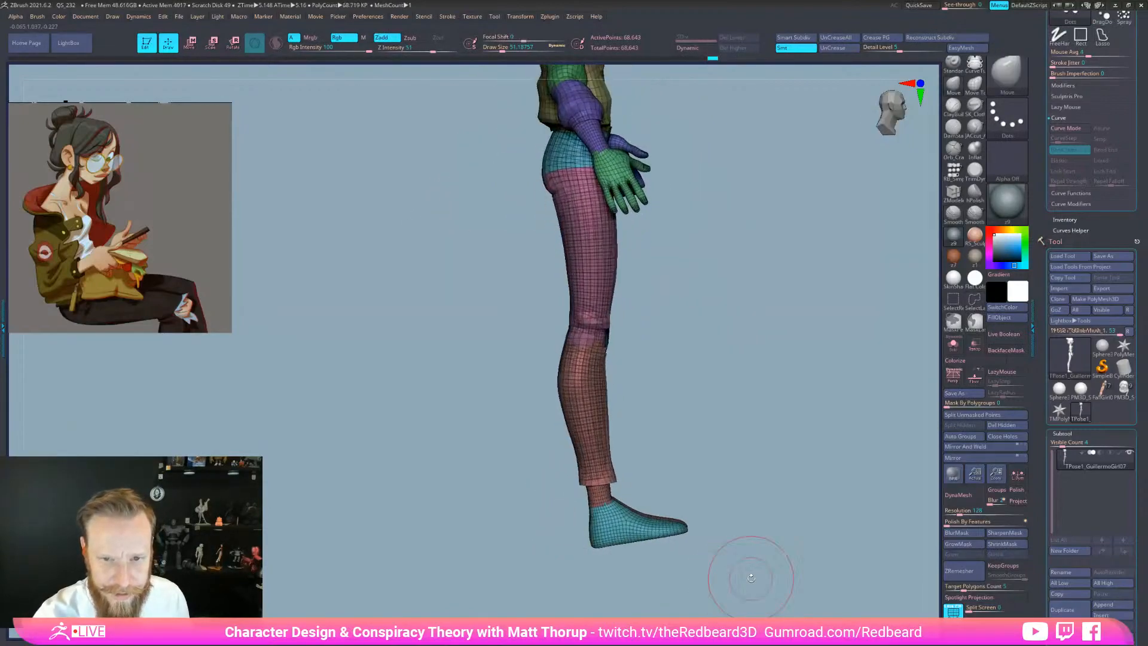
{"action": "key", "text": "e"}
{"action": "left_click_drag", "start_coordinate": [710, 334], "coordinate": [730, 437], "text": "alt"}
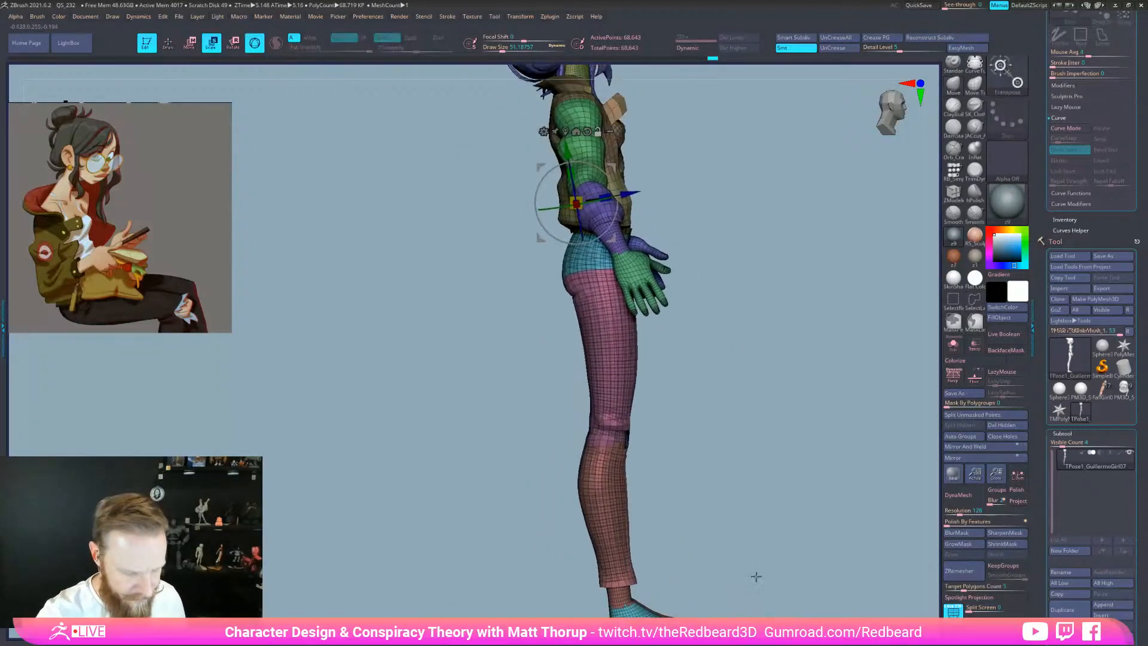
Set the gizmo pivot at the hip and isolate the pink thigh, hiding the lower leg
{"action": "left_click", "coordinate": [601, 278]}
{"action": "left_click_drag", "start_coordinate": [656, 401], "coordinate": [674, 401], "text": "shift"}
{"action": "key", "text": "q"}
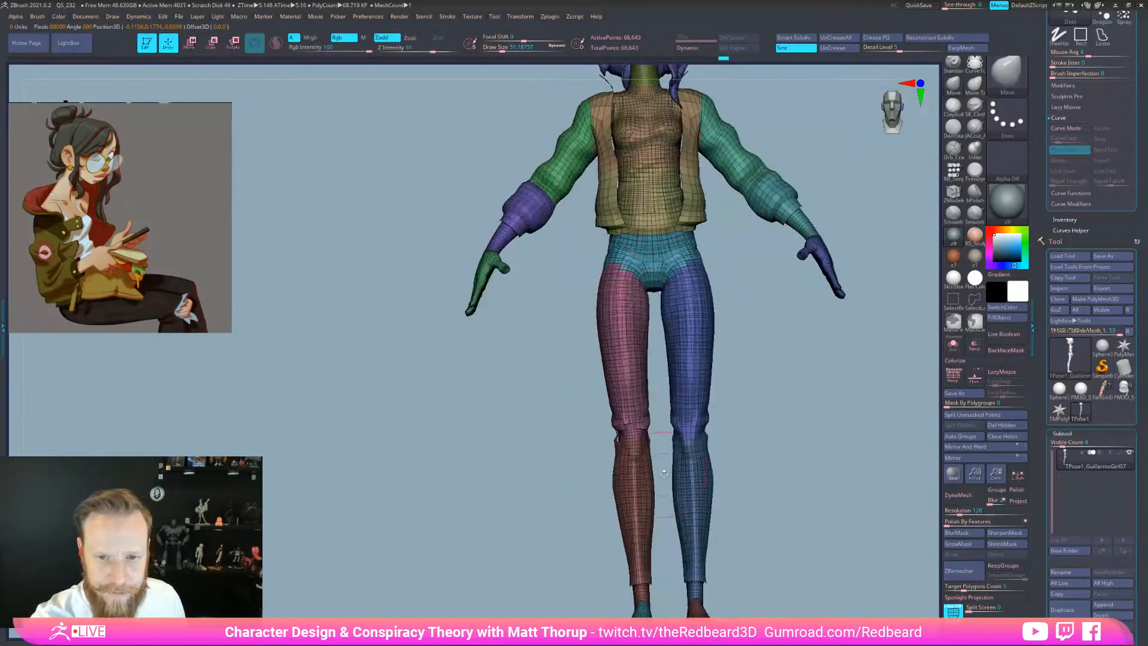
{"action": "left_click", "coordinate": [635, 408], "text": "ctrl+shift"}
{"action": "left_click", "coordinate": [672, 397], "text": "ctrl+shift"}
{"action": "left_click", "coordinate": [634, 496], "text": "ctrl+alt+shift"}
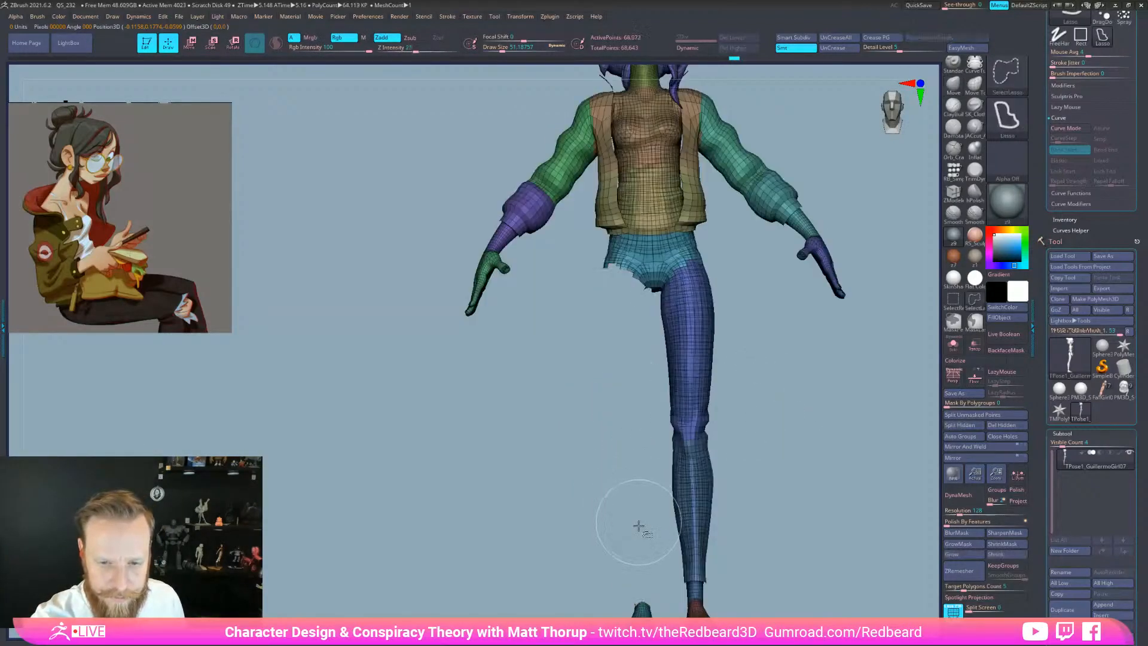
Mask the pink leg, unhide everything and invert the mask so only the leg is free
{"action": "left_click_drag", "start_coordinate": [743, 546], "coordinate": [822, 547]}
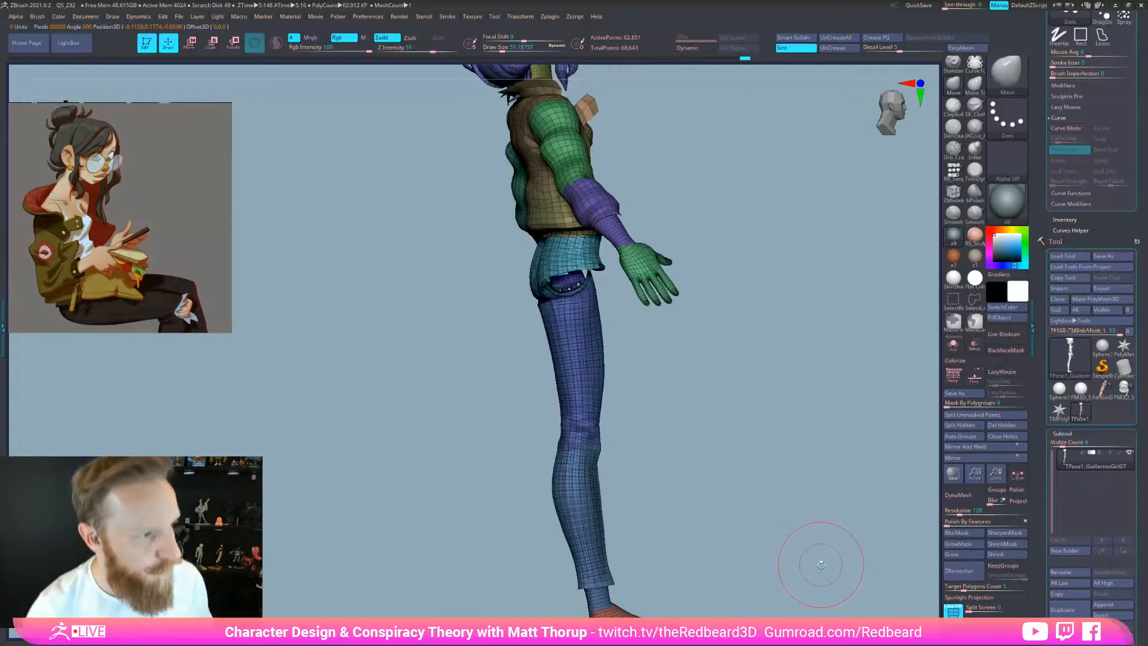
{"action": "mouse_move", "coordinate": [804, 566]}
{"action": "left_mouse_down", "text": "ctrl+shift"}
{"action": "mouse_move", "coordinate": [820, 569]}
{"action": "mouse_move", "coordinate": [802, 461]}
{"action": "left_mouse_up", "text": "ctrl+shift"}
{"action": "left_click", "coordinate": [819, 572], "text": "ctrl"}
{"action": "left_click", "coordinate": [818, 573], "text": "ctrl+shift"}
{"action": "left_click", "coordinate": [819, 573], "text": "ctrl"}
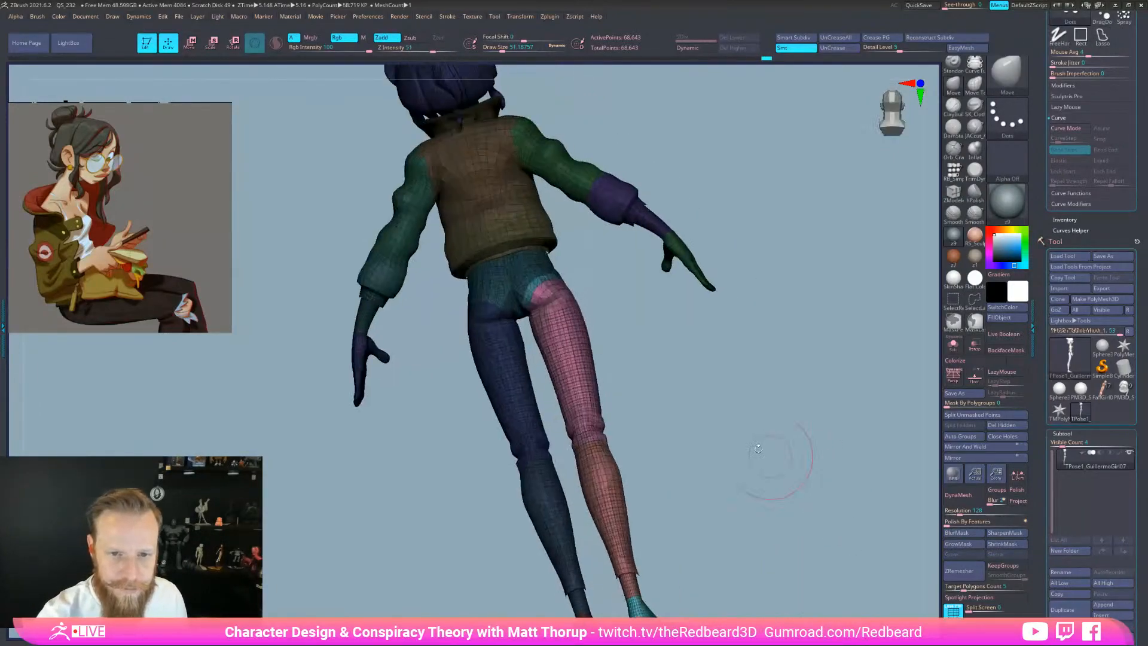
{"action": "left_click_drag", "start_coordinate": [633, 455], "coordinate": [711, 477]}
Align the gizmo with the hip joint and lay a transpose line down the leg
{"action": "key", "text": "w"}
{"action": "left_click_drag", "start_coordinate": [727, 528], "coordinate": [718, 445]}
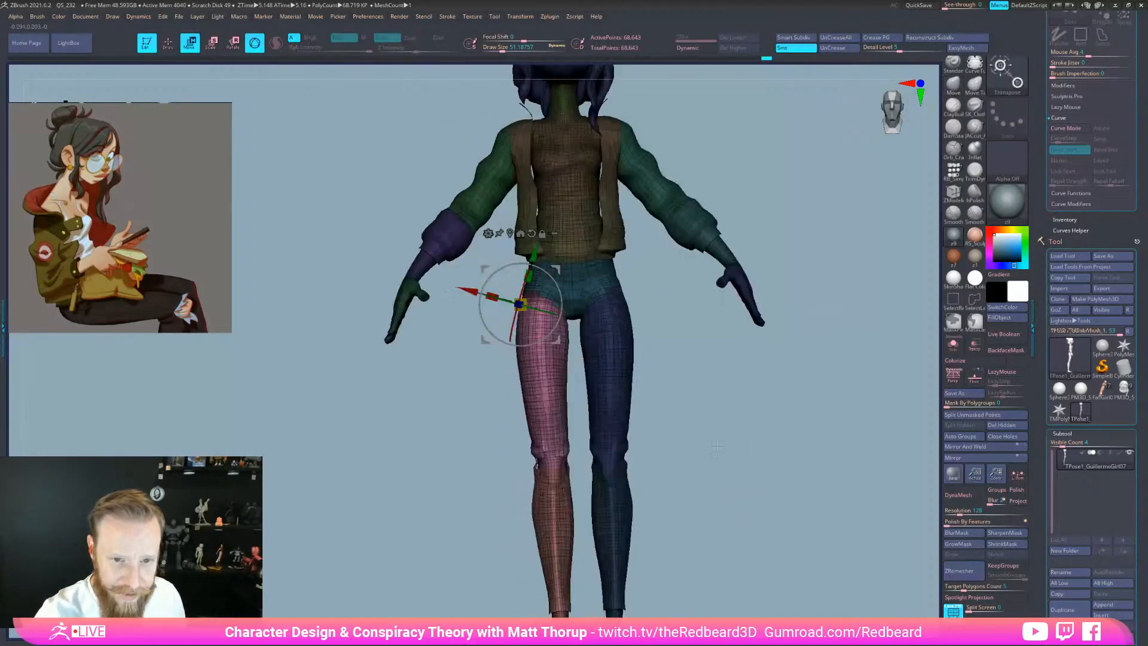
{"action": "left_click_drag", "start_coordinate": [565, 339], "coordinate": [572, 306], "text": "alt"}
{"action": "left_click_drag", "start_coordinate": [678, 329], "coordinate": [693, 415]}
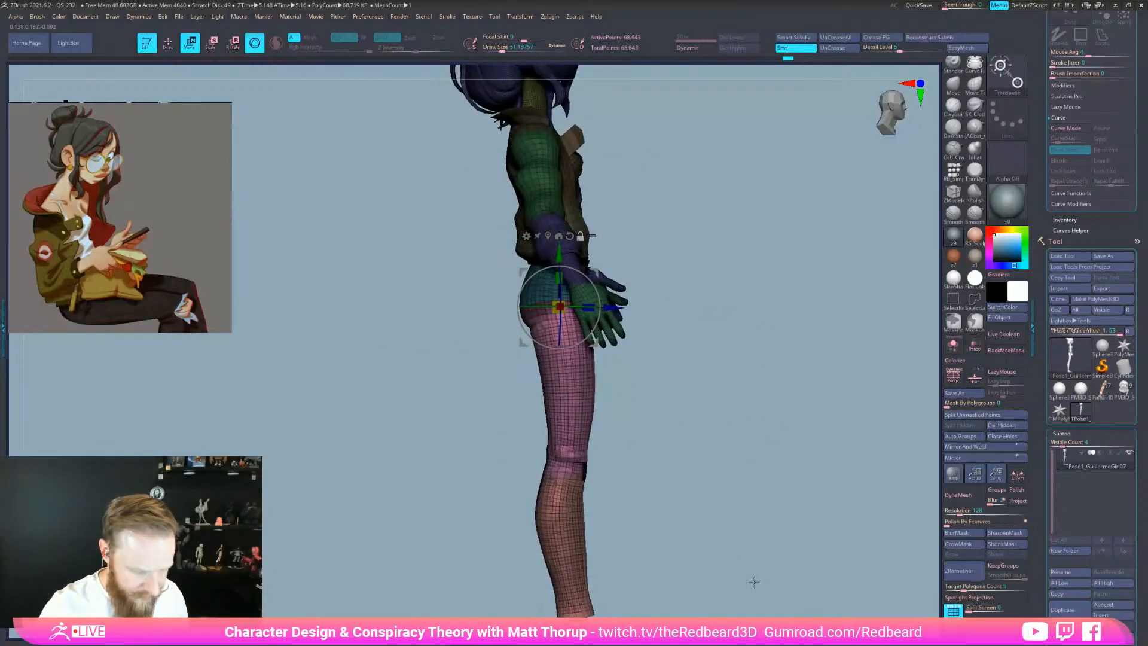
{"action": "key", "text": "y"}
{"action": "left_click_drag", "start_coordinate": [575, 335], "coordinate": [579, 541]}
{"action": "left_click_drag", "start_coordinate": [772, 478], "coordinate": [669, 485]}
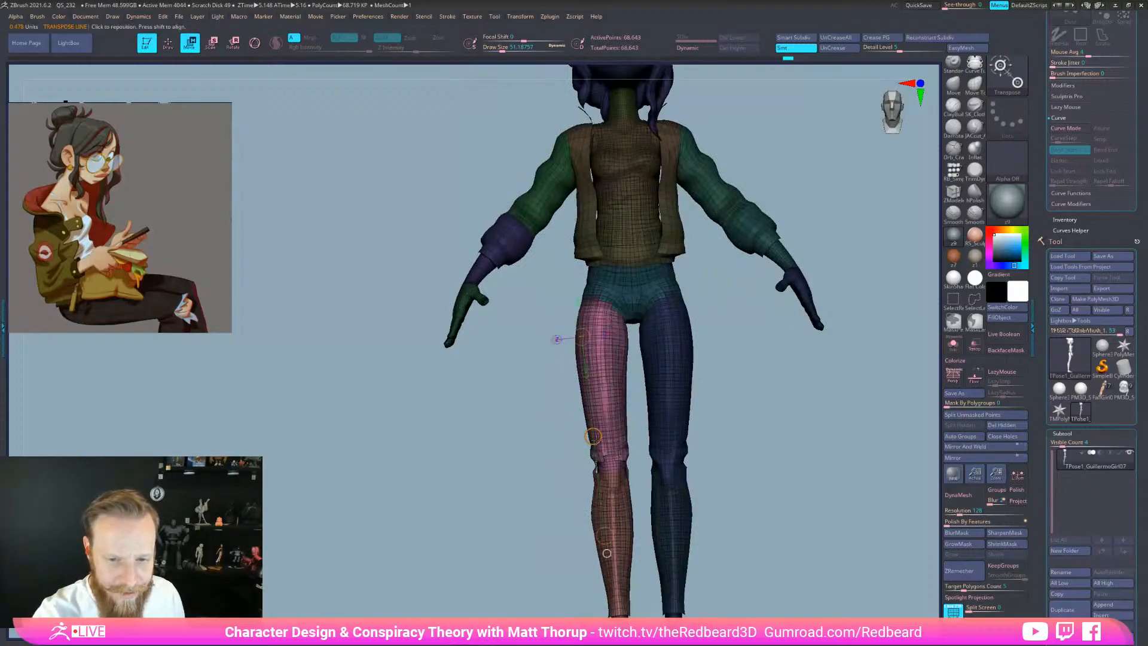
{"action": "left_click_drag", "start_coordinate": [594, 438], "coordinate": [617, 396]}
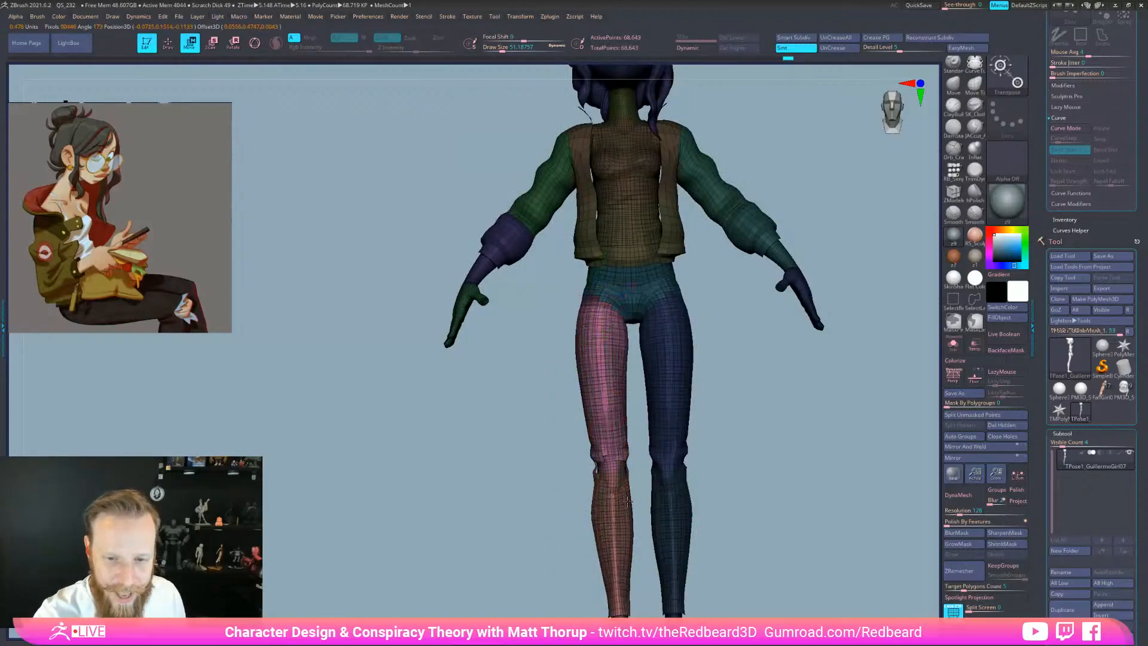
{"action": "mouse_move", "coordinate": [628, 502]}
{"action": "right_mouse_down", "text": "alt"}
{"action": "mouse_move", "coordinate": [619, 506]}
{"action": "mouse_move", "coordinate": [629, 503]}
{"action": "right_mouse_up", "text": "alt"}
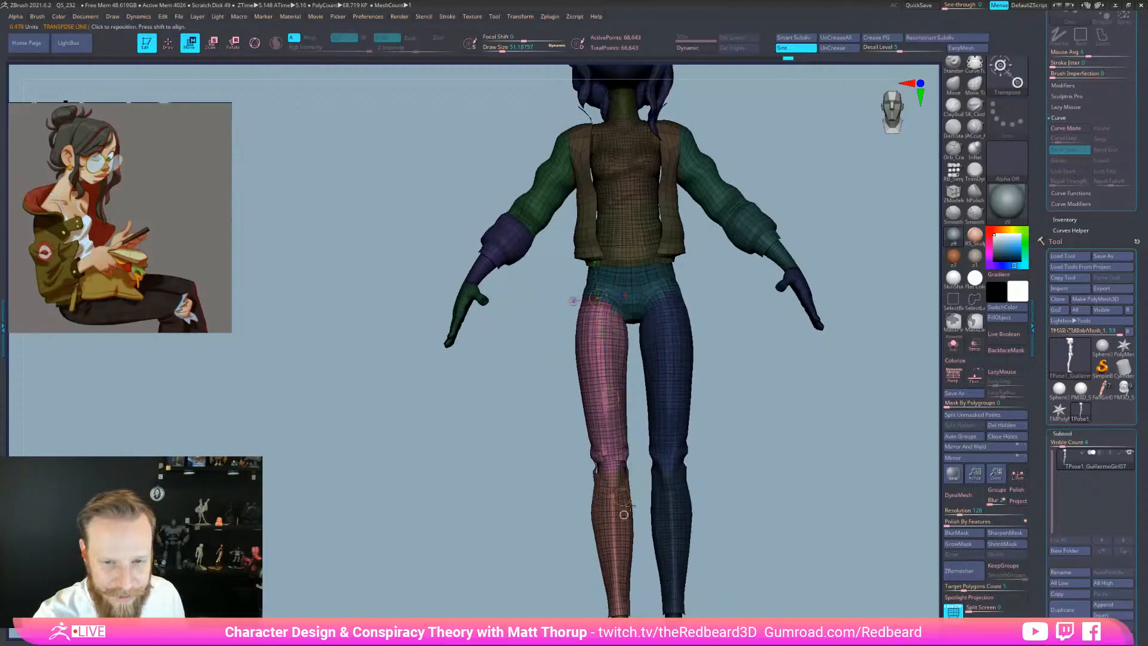
{"action": "left_click_drag", "start_coordinate": [627, 504], "coordinate": [616, 501]}
{"action": "left_click_drag", "start_coordinate": [601, 290], "coordinate": [597, 289]}
{"action": "right_click_drag", "start_coordinate": [778, 506], "coordinate": [723, 464]}
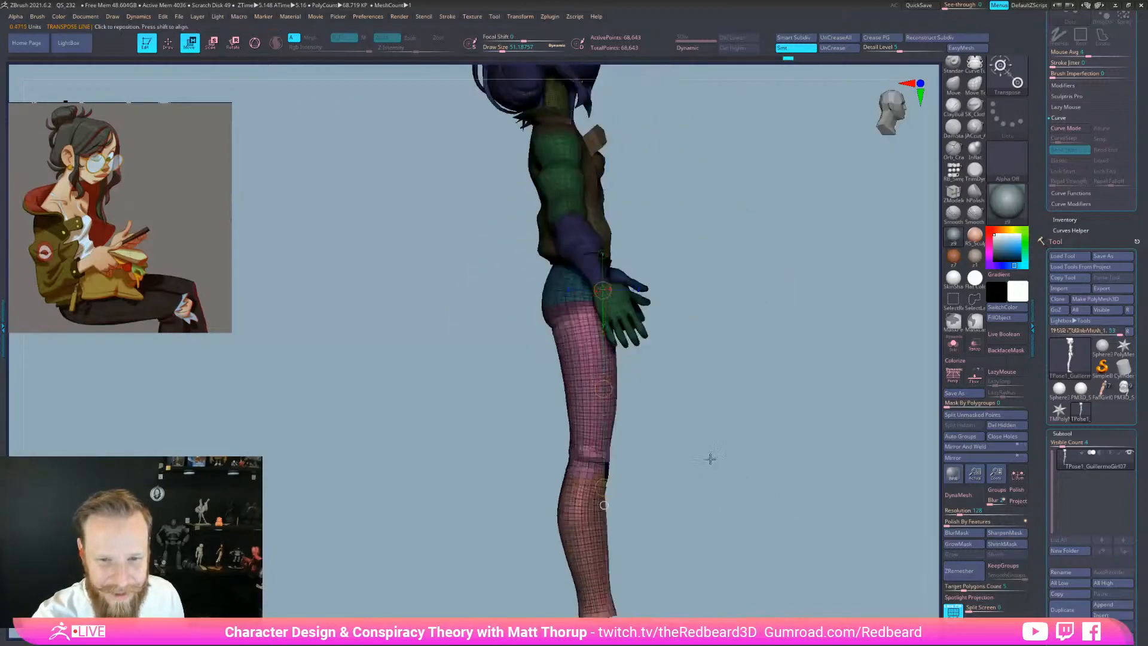
{"action": "left_click", "coordinate": [607, 394]}
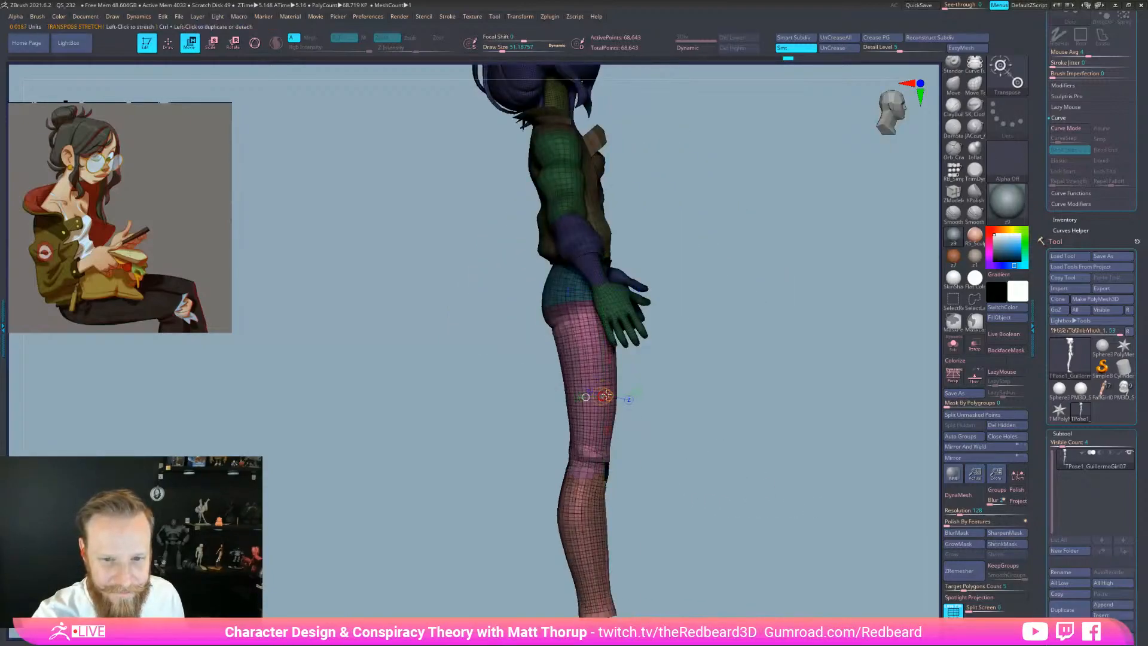
{"action": "right_click_drag", "start_coordinate": [584, 306], "coordinate": [597, 492], "text": "alt"}
{"action": "key", "text": "ctrl+shift+z"}
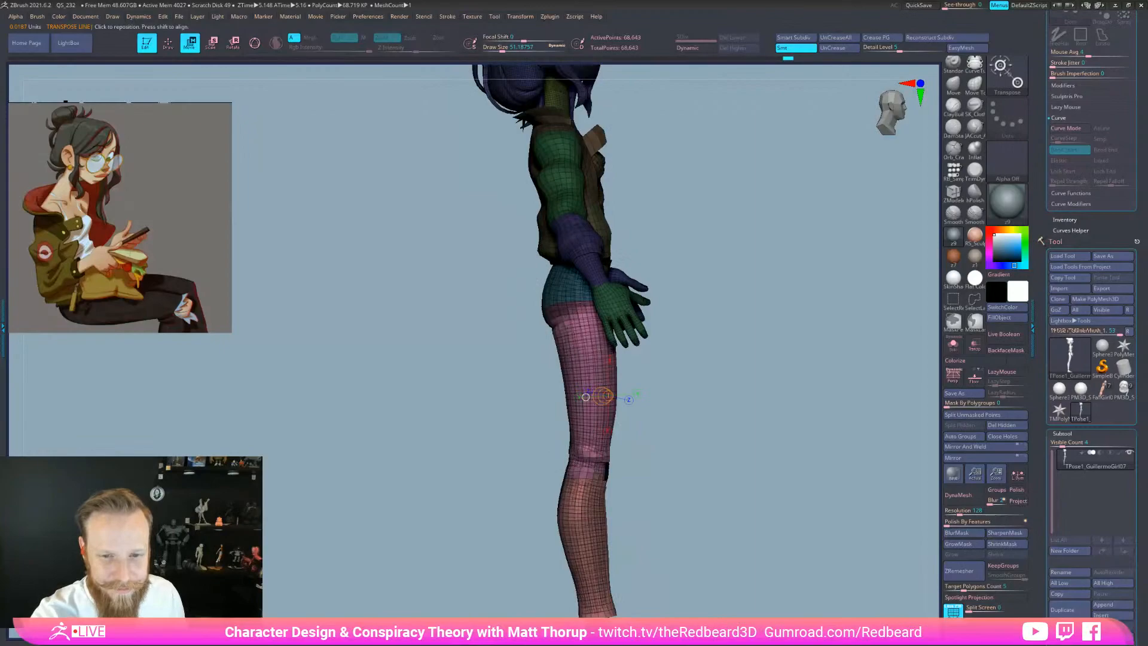
{"action": "left_click_drag", "start_coordinate": [579, 291], "coordinate": [600, 475]}
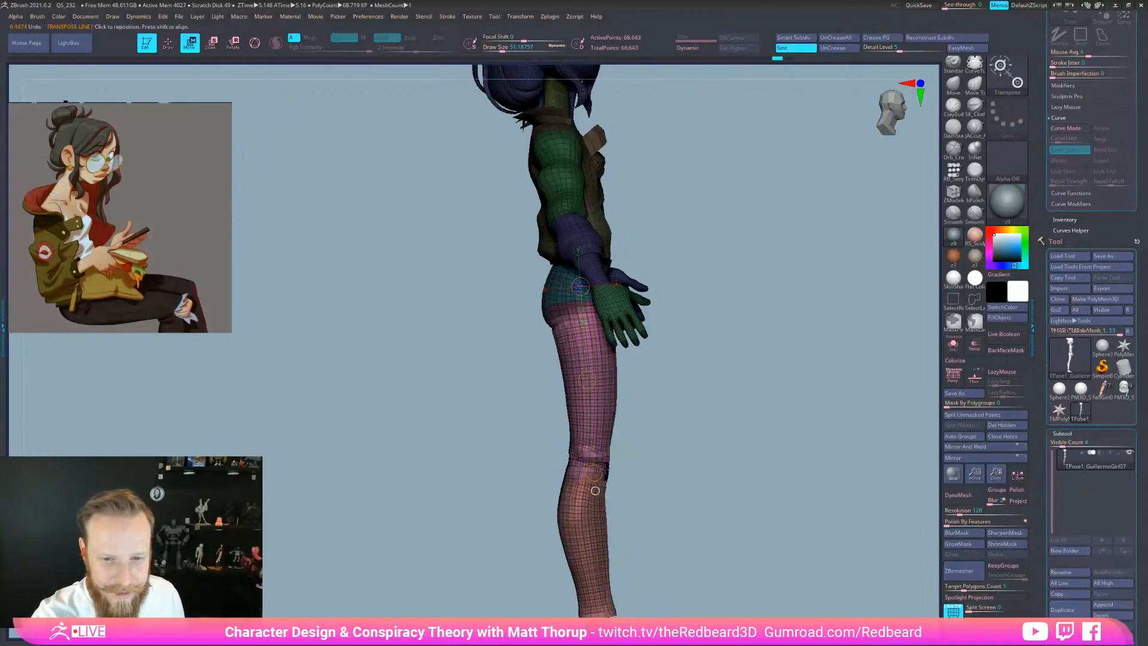
{"action": "left_click_drag", "start_coordinate": [595, 473], "coordinate": [711, 361]}
{"action": "key", "text": "ctrl+z"}
{"action": "left_click_drag", "start_coordinate": [594, 473], "coordinate": [686, 363]}
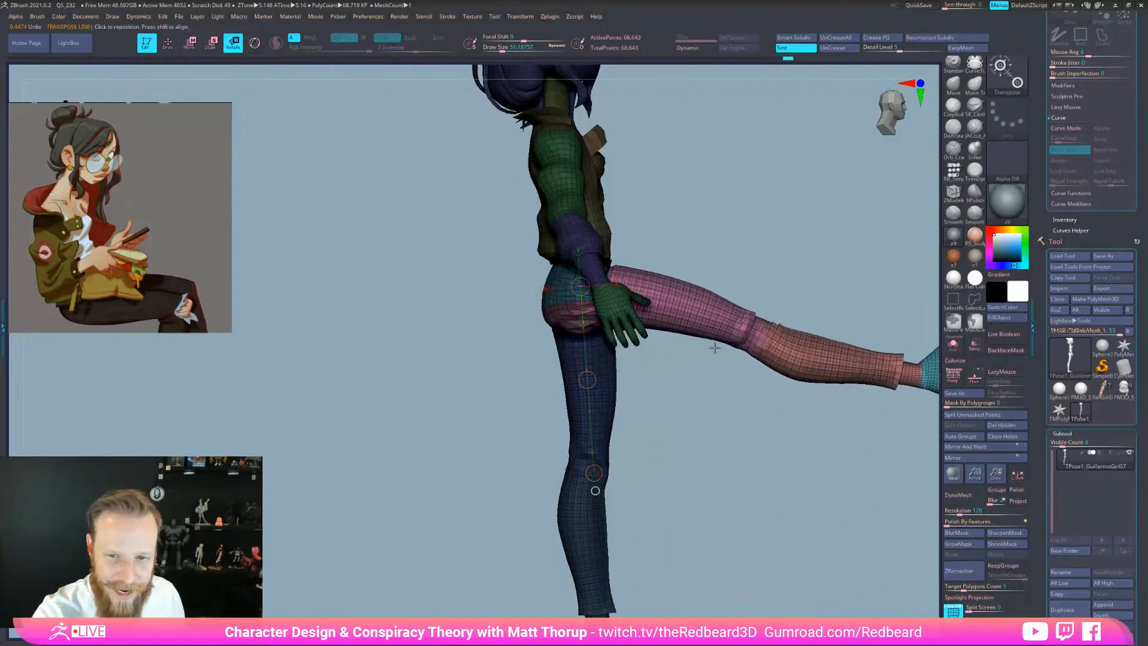
{"action": "left_click_drag", "start_coordinate": [779, 497], "coordinate": [720, 526]}
{"action": "left_click_drag", "start_coordinate": [751, 572], "coordinate": [809, 569], "text": "shift"}
{"action": "key", "text": "ctrl+z"}
Try rotating the leg up at the hip, then undo it
{"action": "key", "text": "y"}
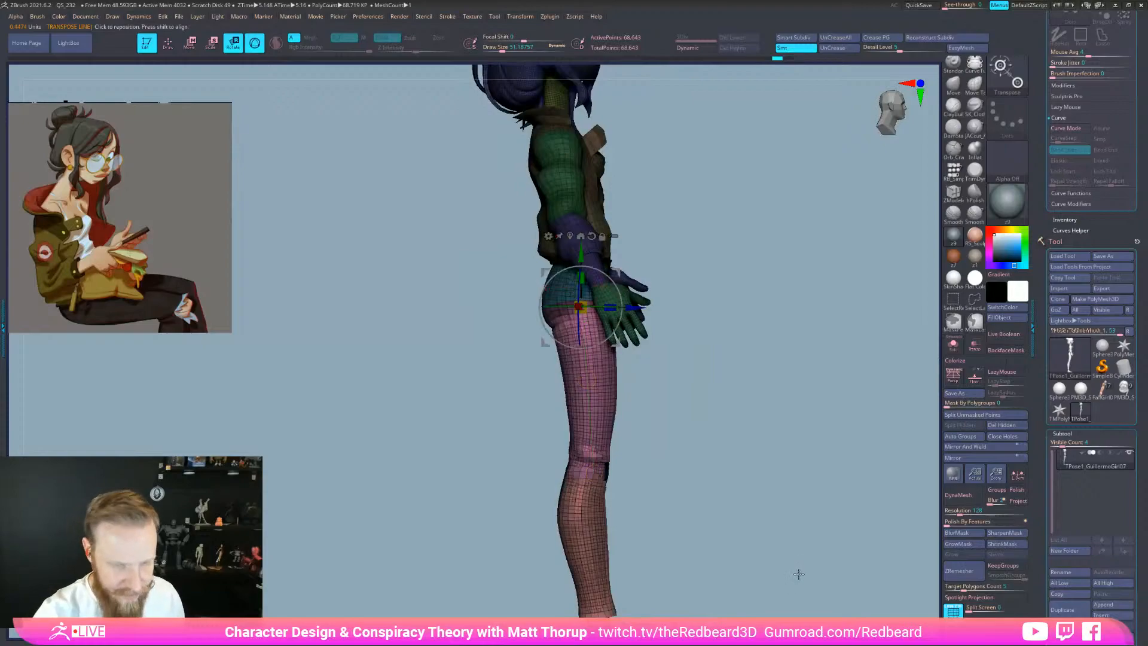
{"action": "left_click_drag", "start_coordinate": [618, 321], "coordinate": [550, 293]}
{"action": "left_click_drag", "start_coordinate": [767, 292], "coordinate": [708, 318], "text": "shift"}
{"action": "left_click_drag", "start_coordinate": [734, 458], "coordinate": [809, 481], "text": "shift"}
{"action": "key", "text": "ctrl+z"}
{"action": "left_click_drag", "start_coordinate": [753, 580], "coordinate": [783, 562], "text": "shift"}
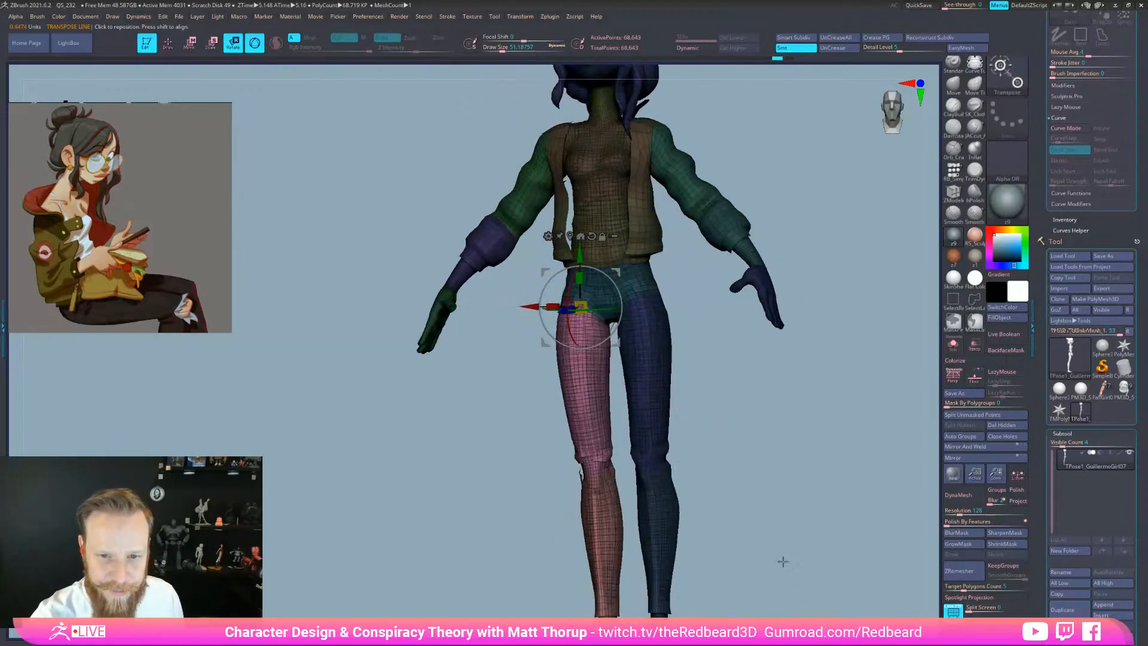
{"action": "key", "text": "q"}
{"action": "left_click_drag", "start_coordinate": [725, 379], "coordinate": [744, 389]}
Lasso-mask the body around the hips and return to the posing gizmo
{"action": "left_click_drag", "start_coordinate": [543, 321], "coordinate": [596, 306], "text": "ctrl"}
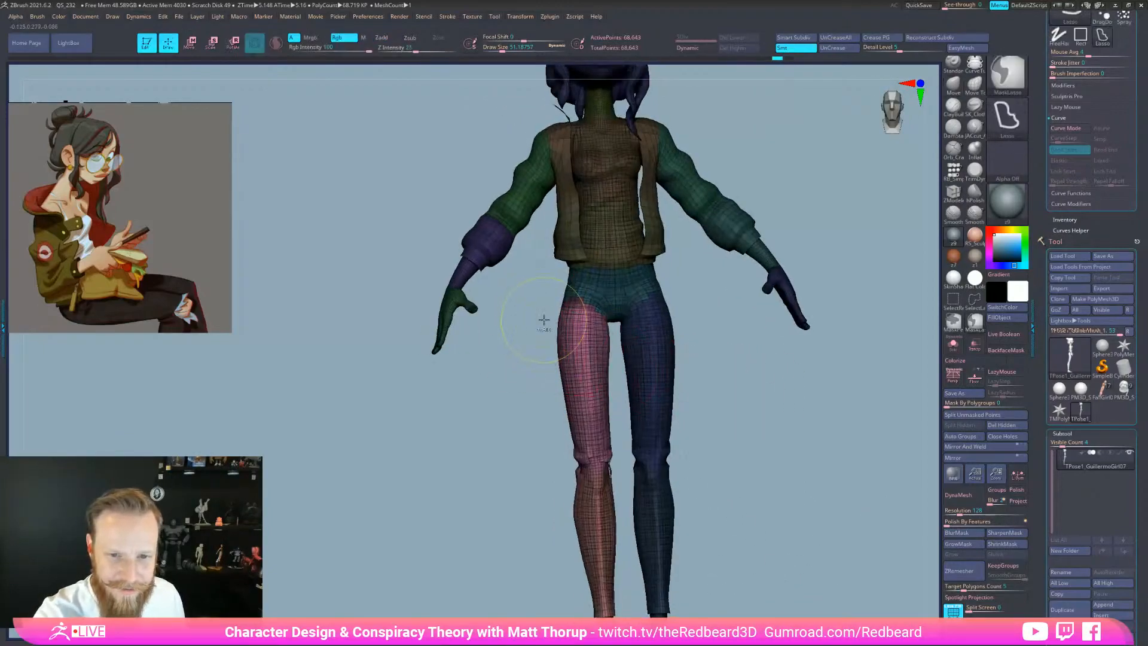
{"action": "left_click_drag", "start_coordinate": [563, 233], "coordinate": [547, 243], "text": "ctrl"}
{"action": "mouse_move", "coordinate": [676, 457]}
{"action": "left_mouse_down"}
{"action": "mouse_move", "coordinate": [781, 476]}
{"action": "mouse_move", "coordinate": [746, 486]}
{"action": "mouse_move", "coordinate": [800, 546]}
{"action": "mouse_move", "coordinate": [782, 553]}
{"action": "left_mouse_up"}
{"action": "key", "text": "w"}
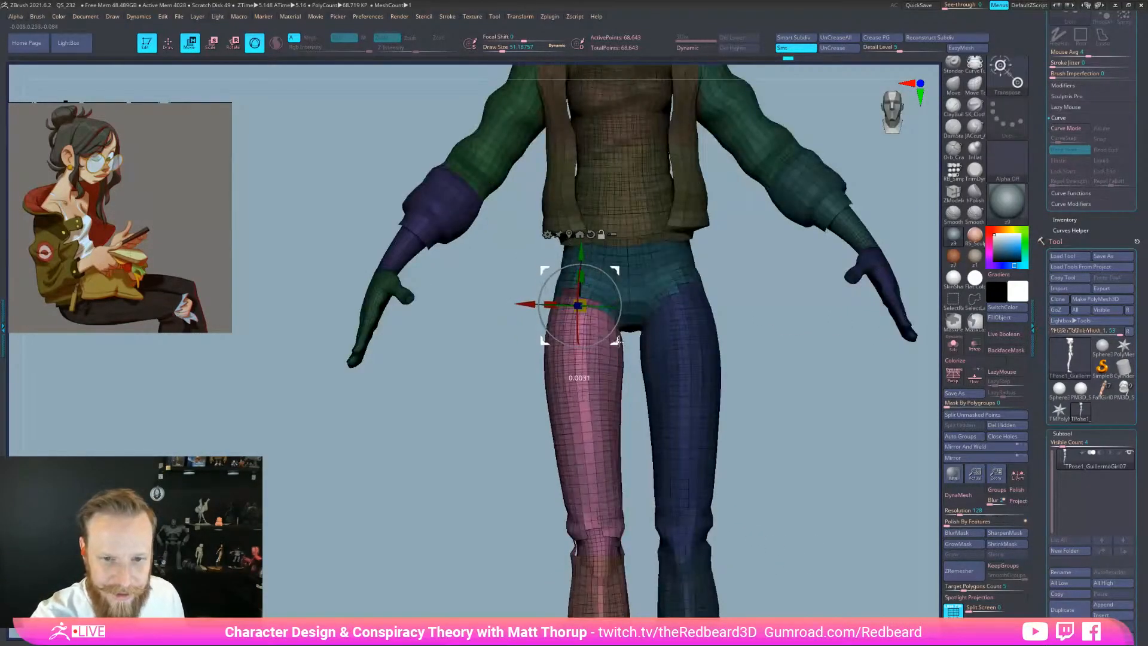
{"action": "left_click_drag", "start_coordinate": [620, 323], "coordinate": [607, 312]}
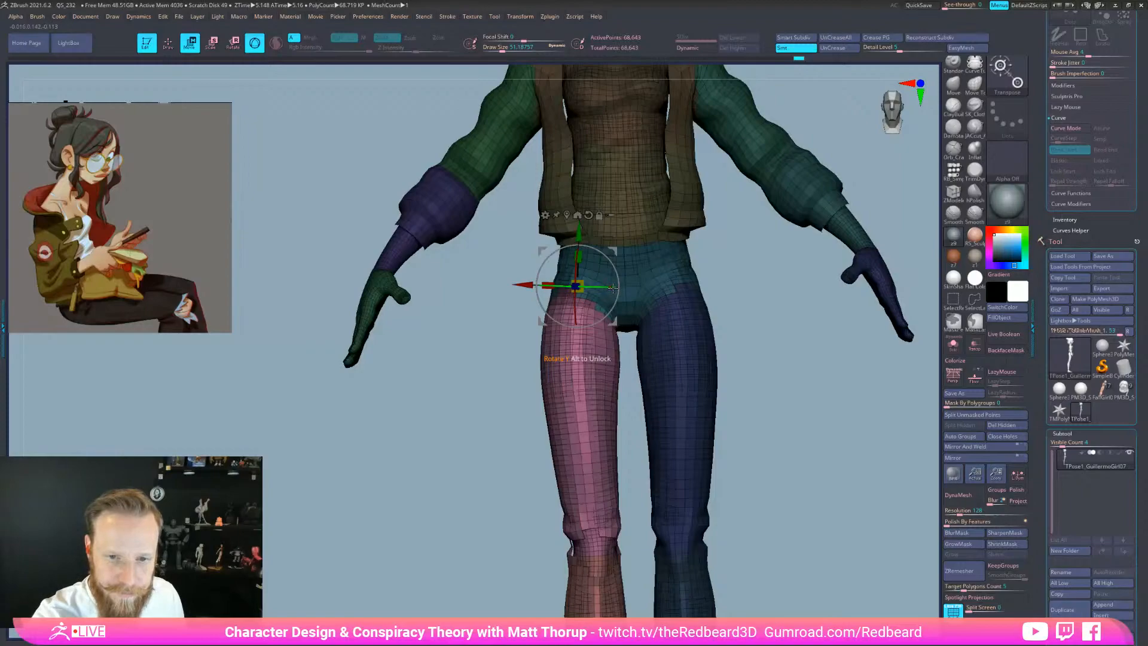
{"action": "left_click_drag", "start_coordinate": [744, 532], "coordinate": [852, 557]}
{"action": "left_click_drag", "start_coordinate": [771, 439], "coordinate": [636, 377]}
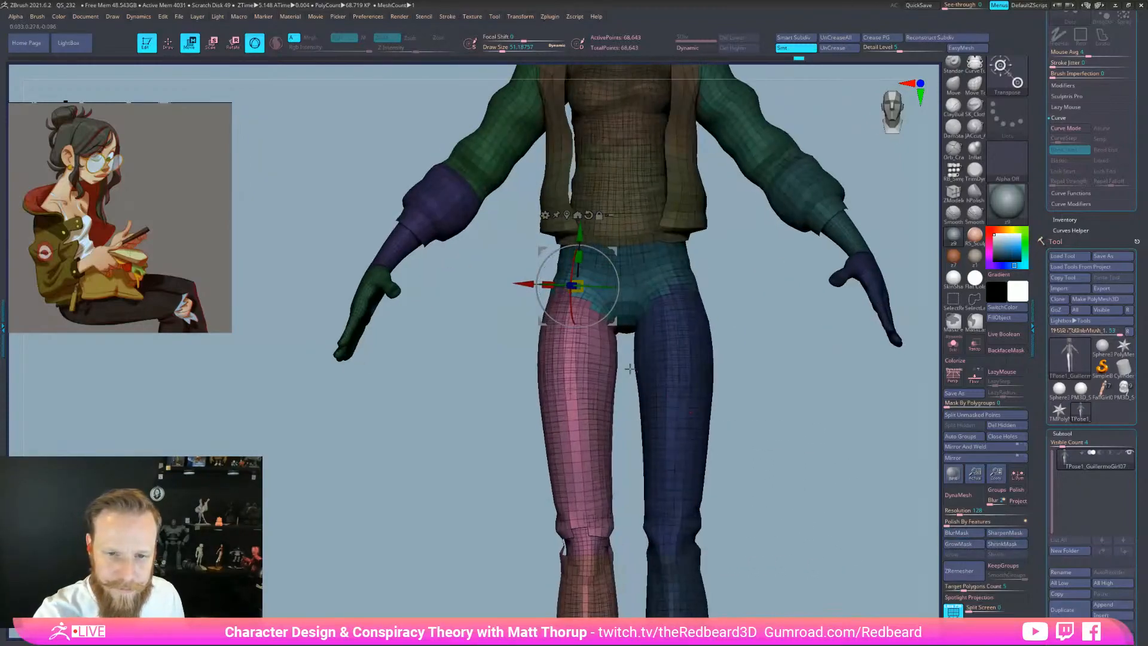
{"action": "key", "text": "ctrl"}
{"action": "left_click_drag", "start_coordinate": [776, 378], "coordinate": [699, 406]}
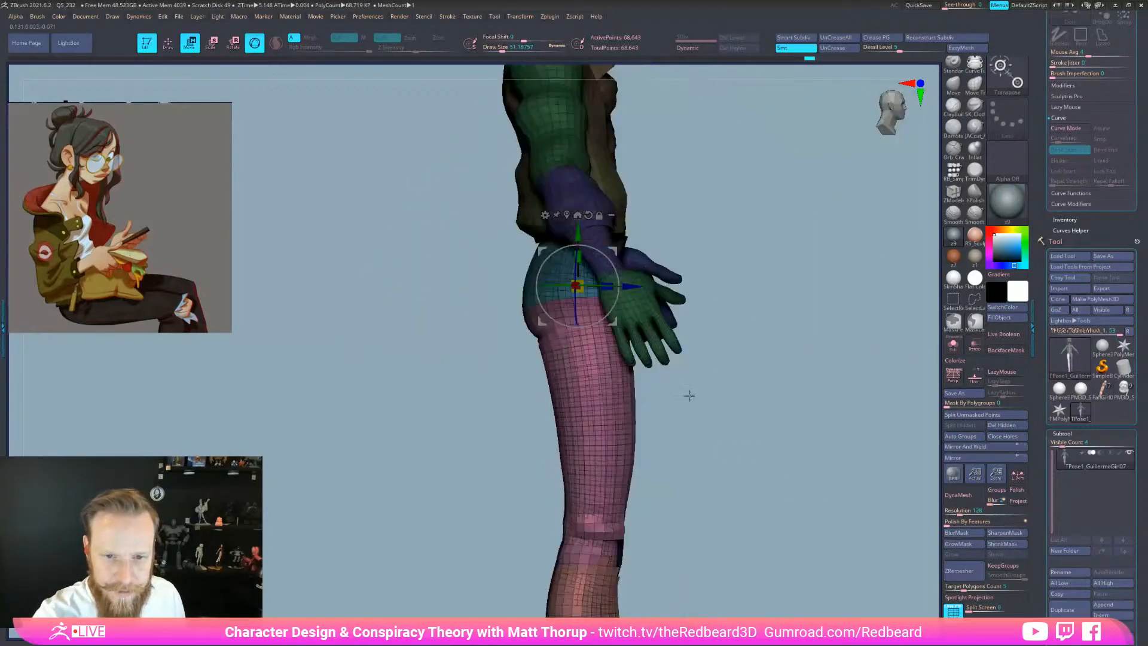
Rotate the unmasked leg outward and raise it at the hip, then undo the raise
{"action": "left_click_drag", "start_coordinate": [616, 276], "coordinate": [577, 257]}
{"action": "left_click_drag", "start_coordinate": [673, 478], "coordinate": [869, 559]}
{"action": "mouse_move", "coordinate": [798, 565]}
{"action": "left_mouse_down"}
{"action": "mouse_move", "coordinate": [758, 583]}
{"action": "mouse_move", "coordinate": [795, 574]}
{"action": "mouse_move", "coordinate": [764, 574]}
{"action": "left_mouse_up"}
{"action": "key", "text": "q"}
{"action": "key", "text": "ctrl+z"}
Swing the pink leg forward and up to roughly horizontal, then lower it slightly
{"action": "key", "text": "w"}
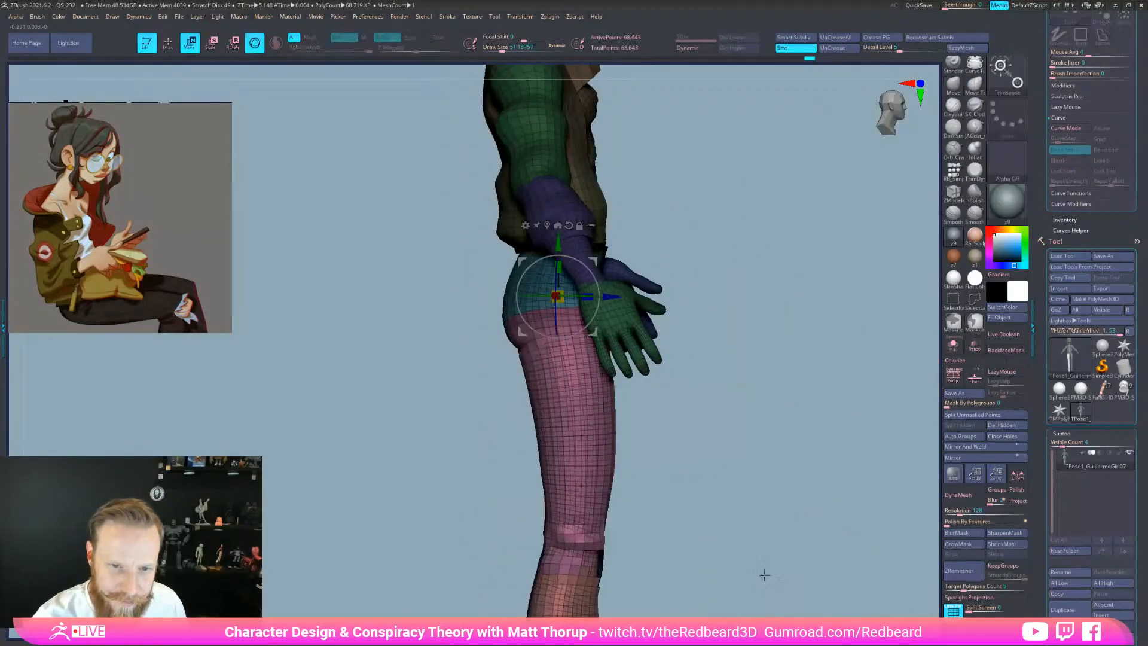
{"action": "left_click_drag", "start_coordinate": [592, 341], "coordinate": [780, 323]}
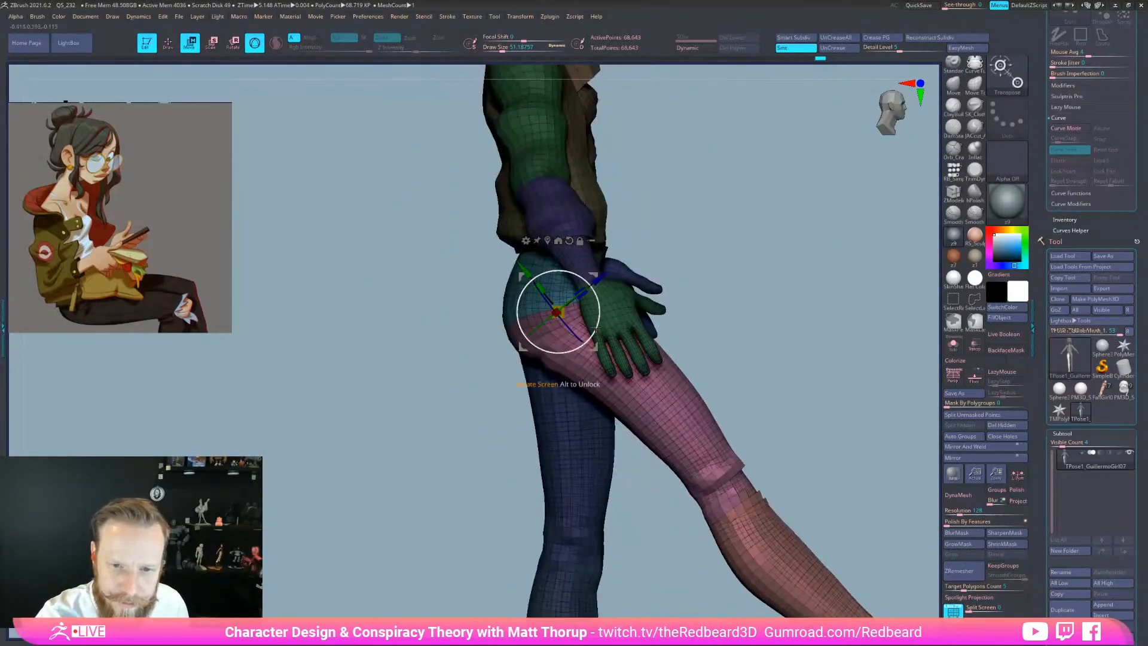
{"action": "left_click_drag", "start_coordinate": [594, 324], "coordinate": [600, 299]}
{"action": "left_click_drag", "start_coordinate": [713, 452], "coordinate": [652, 494]}
{"action": "left_click_drag", "start_coordinate": [565, 306], "coordinate": [650, 347]}
{"action": "left_click_drag", "start_coordinate": [686, 406], "coordinate": [692, 469]}
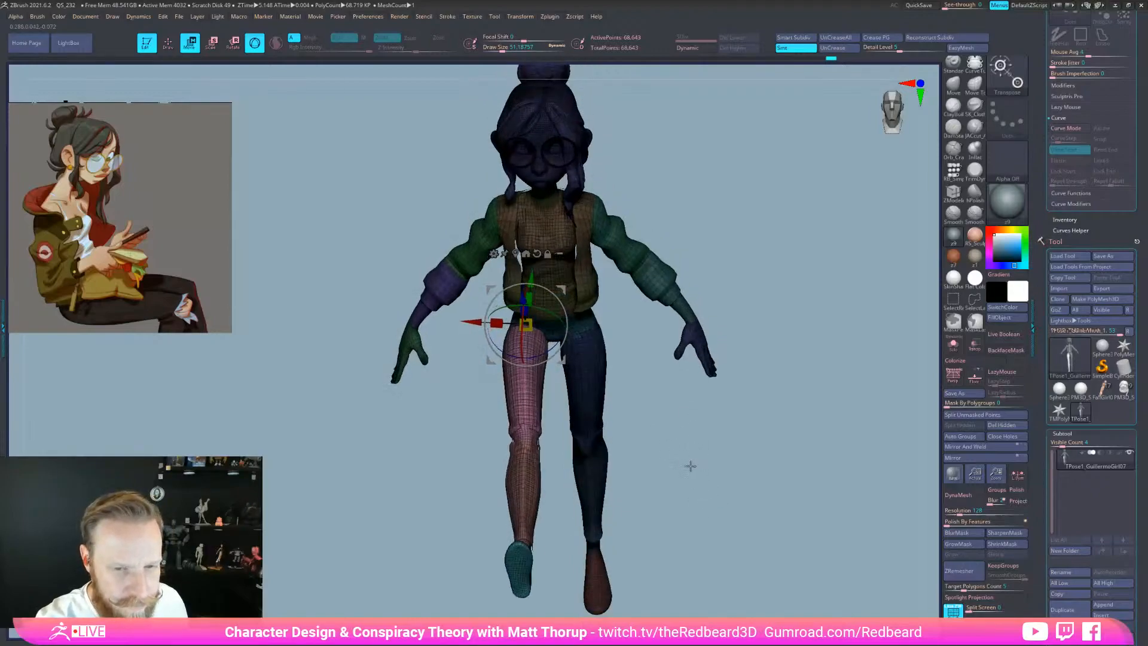
Rotate the leg sideways at the hip and inspect the seated pose from several angles
{"action": "left_click_drag", "start_coordinate": [545, 356], "coordinate": [564, 339]}
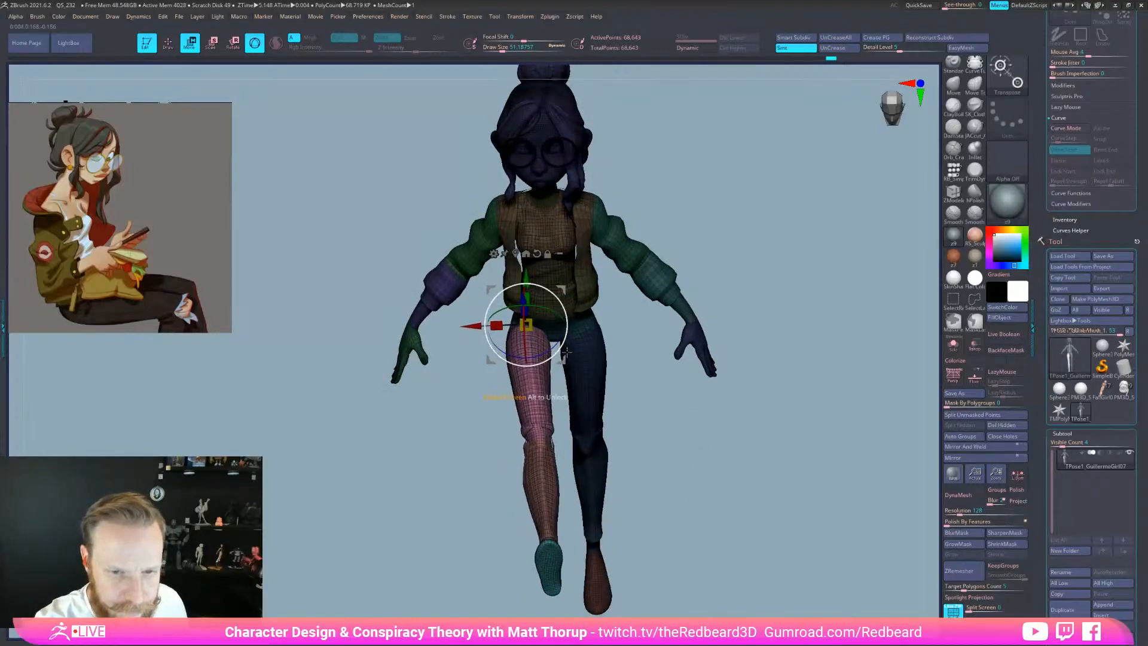
{"action": "left_click_drag", "start_coordinate": [658, 407], "coordinate": [664, 351]}
{"action": "left_click_drag", "start_coordinate": [562, 329], "coordinate": [551, 330]}
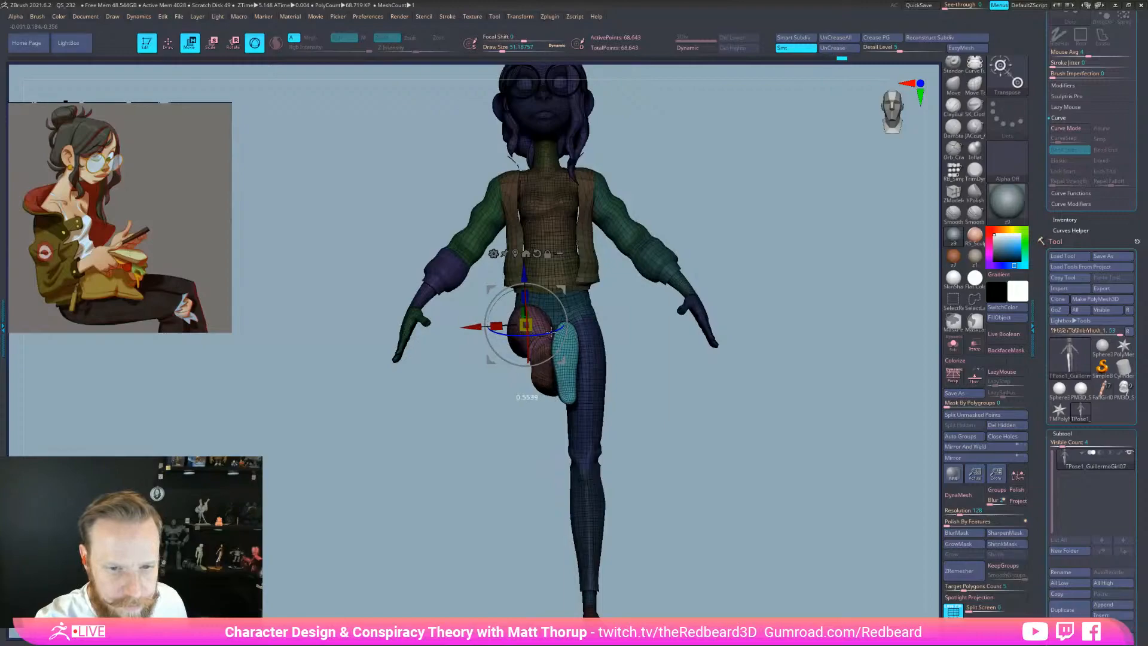
{"action": "mouse_move", "coordinate": [780, 563]}
{"action": "left_mouse_down"}
{"action": "mouse_move", "coordinate": [771, 563]}
{"action": "mouse_move", "coordinate": [784, 565]}
{"action": "left_mouse_up"}
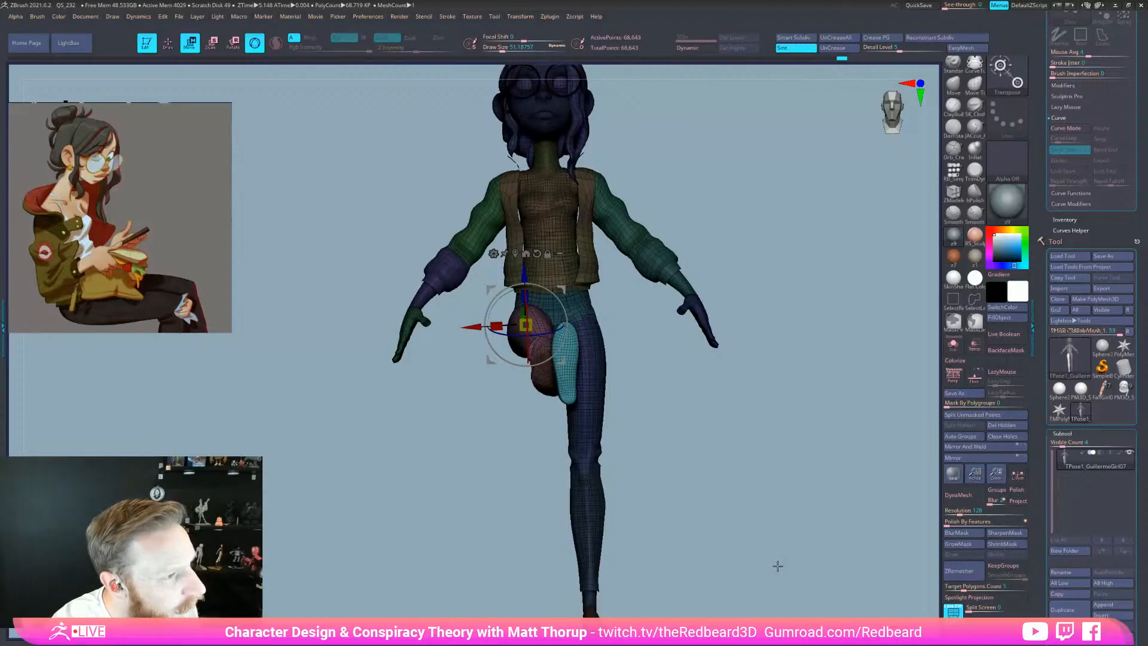
{"action": "mouse_move", "coordinate": [777, 567]}
{"action": "left_mouse_down"}
{"action": "mouse_move", "coordinate": [800, 551]}
{"action": "mouse_move", "coordinate": [790, 565]}
{"action": "left_mouse_up"}
{"action": "key", "text": "q"}
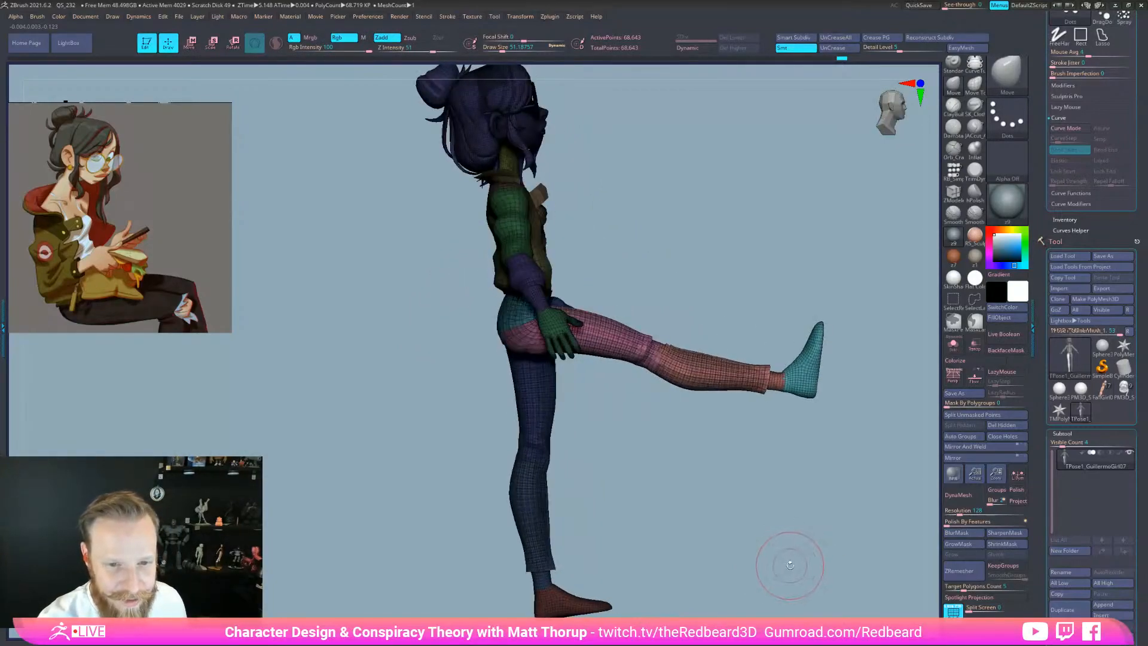
Smooth the stretched hip area with brush sizes around 43.76 and 53.79
{"action": "left_click_drag", "start_coordinate": [721, 556], "coordinate": [631, 454]}
{"action": "left_click_drag", "start_coordinate": [539, 351], "coordinate": [542, 347]}
{"action": "left_click_drag", "start_coordinate": [669, 496], "coordinate": [631, 473]}
{"action": "left_click_drag", "start_coordinate": [553, 340], "coordinate": [556, 334], "text": "shift"}
{"action": "mouse_move", "coordinate": [619, 478]}
{"action": "left_mouse_down"}
{"action": "mouse_move", "coordinate": [684, 523]}
{"action": "mouse_move", "coordinate": [670, 532]}
{"action": "left_mouse_up"}
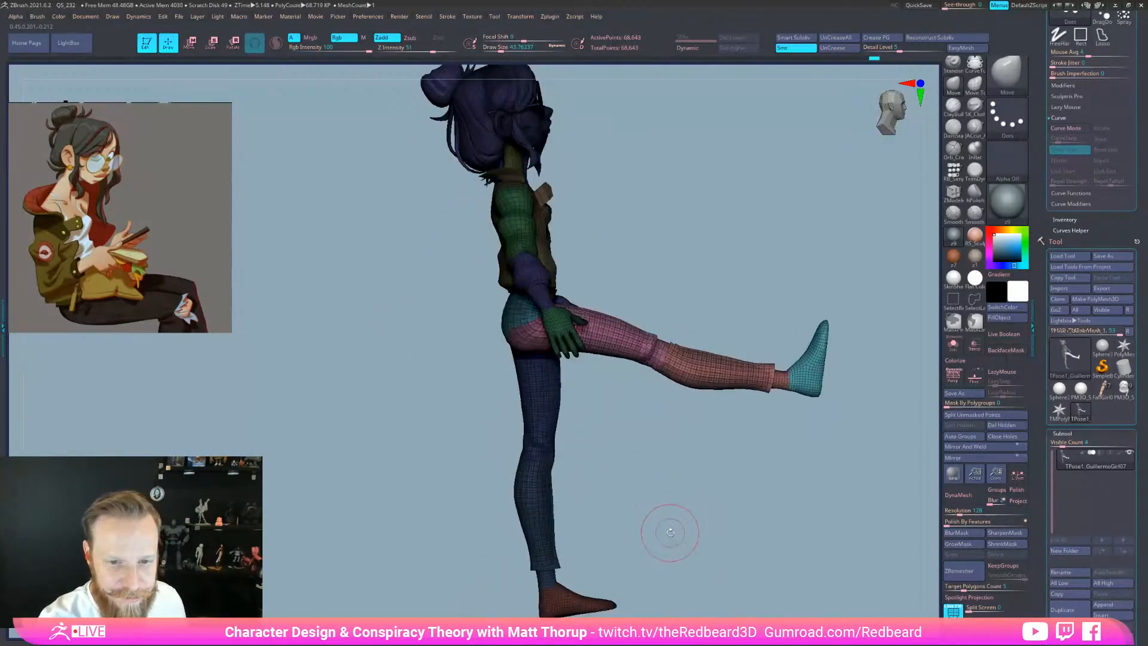
{"action": "key", "text": "s"}
{"action": "left_click_drag", "start_coordinate": [537, 346], "coordinate": [540, 347]}
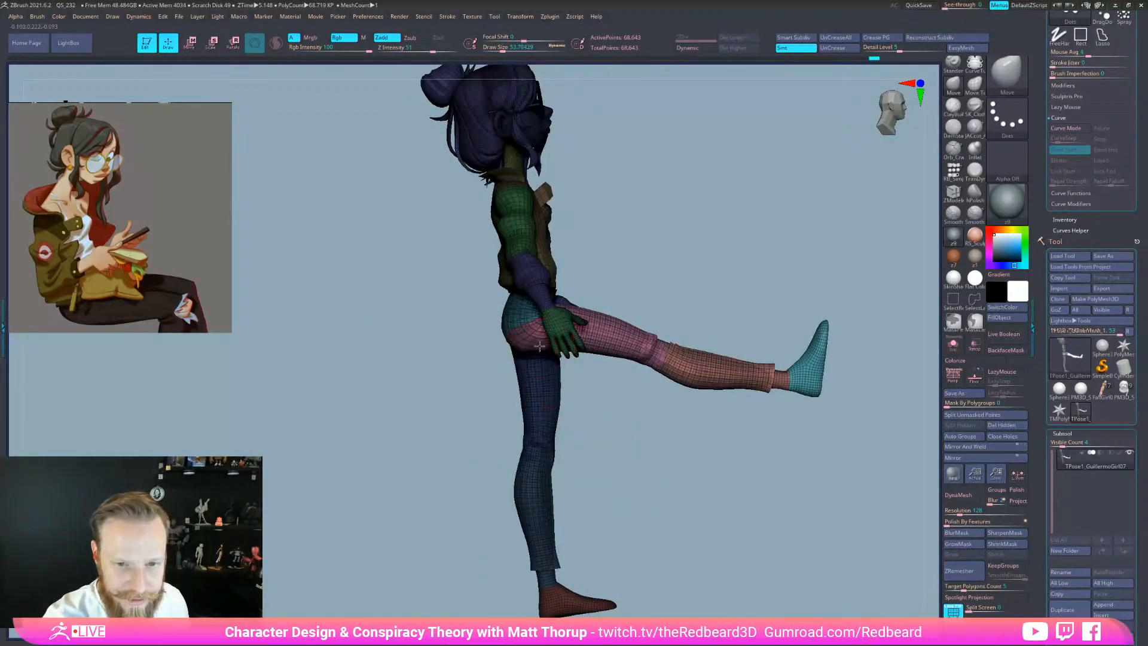
{"action": "left_click_drag", "start_coordinate": [622, 478], "coordinate": [667, 492]}
Invert the mask onto the raised leg and smooth where it joins the hip, brush back to 51.19
{"action": "left_click", "coordinate": [603, 394], "text": "ctrl"}
{"action": "left_click_drag", "start_coordinate": [604, 395], "coordinate": [581, 383]}
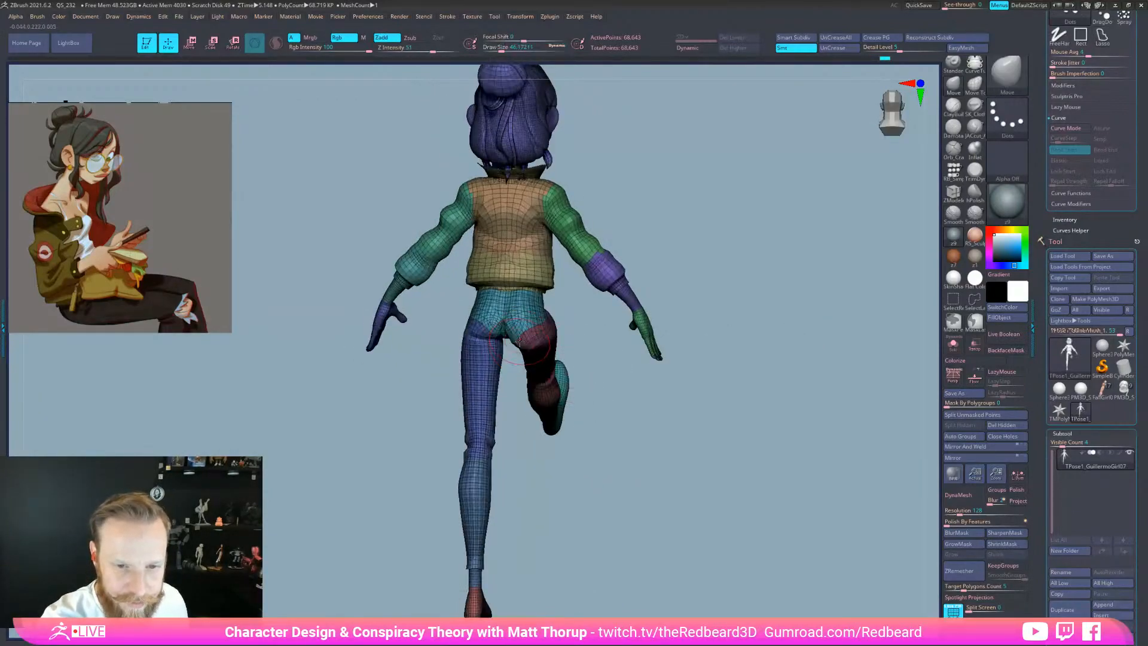
{"action": "left_click_drag", "start_coordinate": [527, 344], "coordinate": [530, 347], "text": "shift"}
{"action": "left_click_drag", "start_coordinate": [602, 345], "coordinate": [524, 341]}
{"action": "key", "text": "s"}
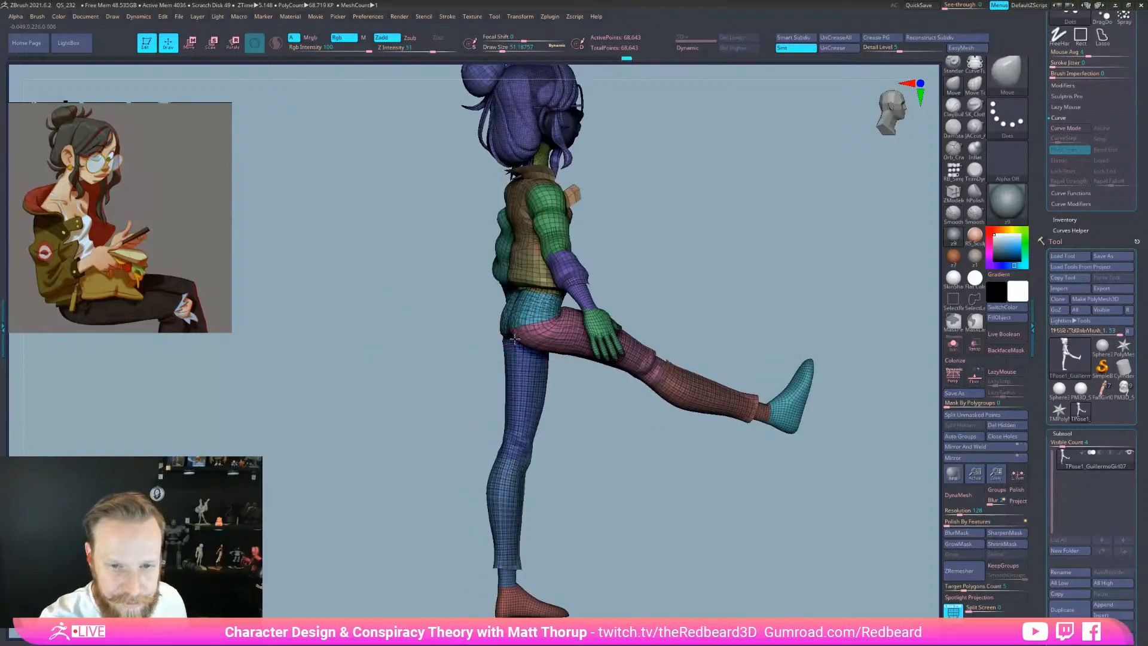
Hide the pink lower leg below the knee by isolating and inverting its polygroup
{"action": "mouse_move", "coordinate": [725, 487]}
{"action": "left_mouse_down"}
{"action": "mouse_move", "coordinate": [666, 494]}
{"action": "mouse_move", "coordinate": [701, 547]}
{"action": "mouse_move", "coordinate": [753, 544]}
{"action": "mouse_move", "coordinate": [743, 541]}
{"action": "left_mouse_up"}
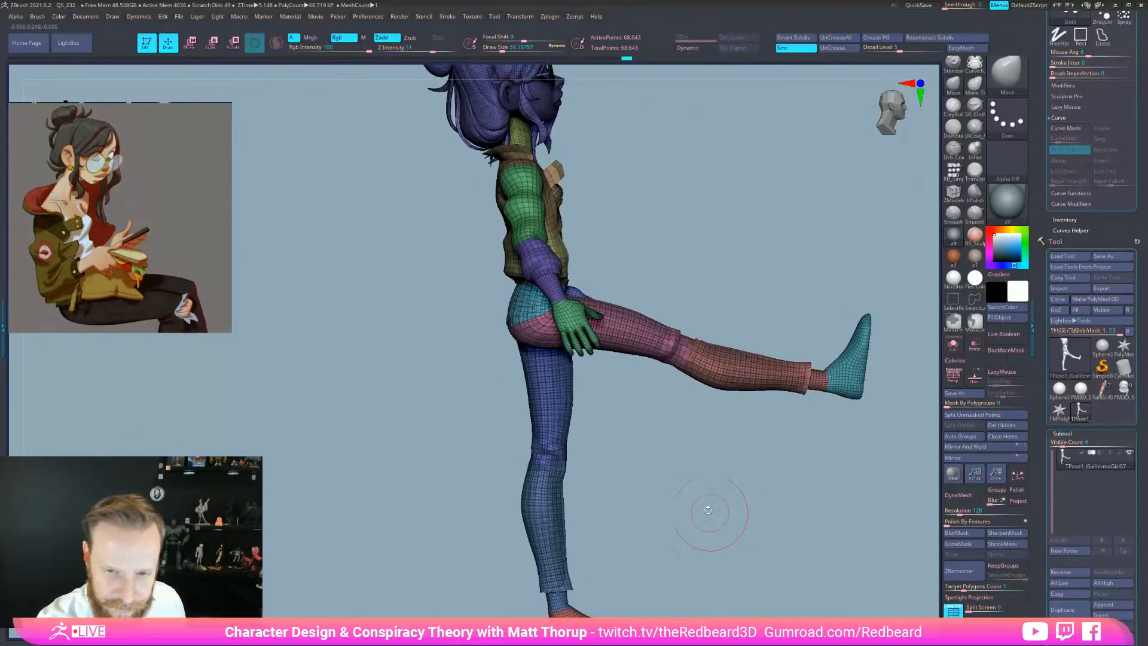
{"action": "left_click", "coordinate": [725, 382], "text": "ctrl+shift"}
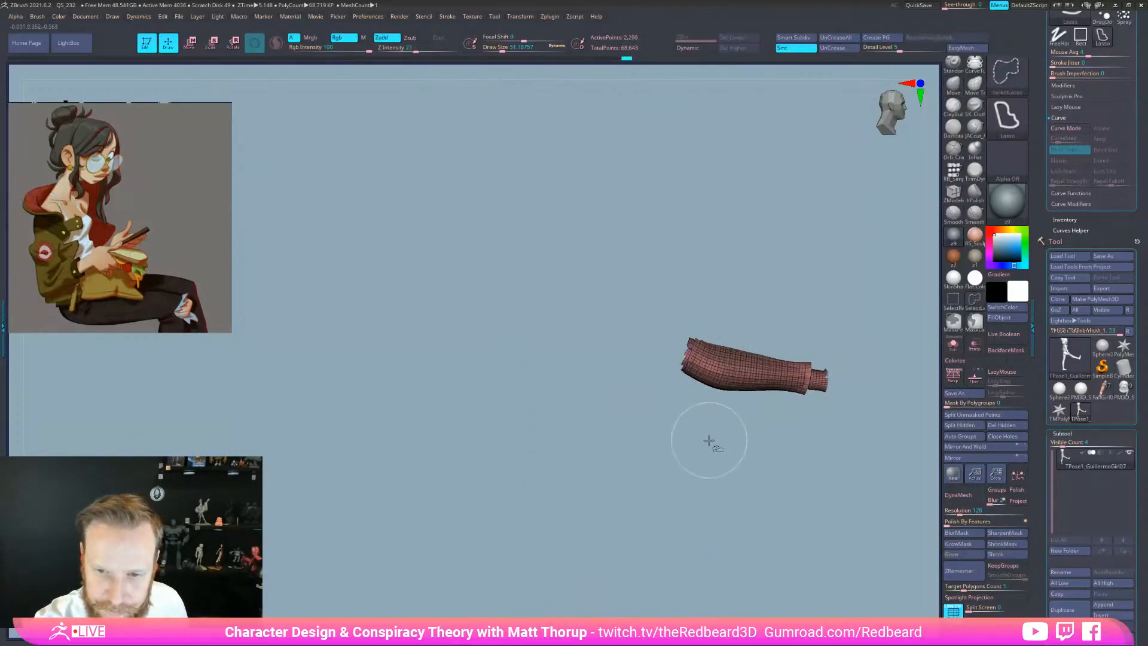
{"action": "left_click_drag", "start_coordinate": [747, 469], "coordinate": [755, 465], "text": "ctrl+shift"}
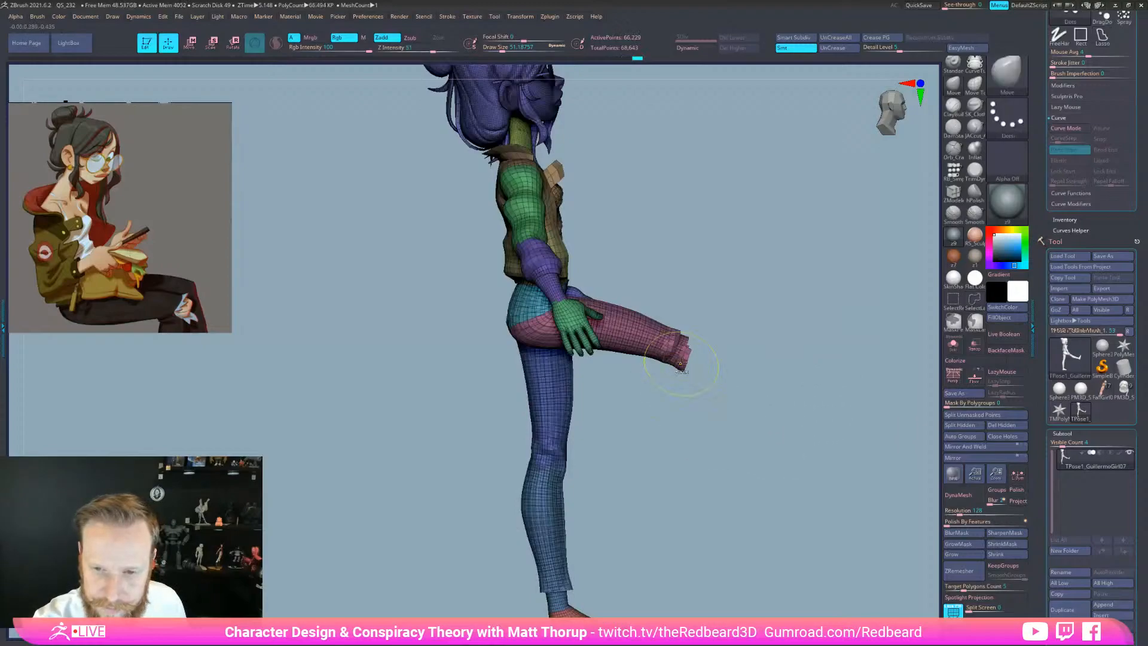
{"action": "left_click_drag", "start_coordinate": [690, 325], "coordinate": [661, 404], "text": "ctrl"}
Mask the lower leg, set the pivot on the knee, and bend the shin down
{"action": "mouse_move", "coordinate": [763, 464]}
{"action": "left_mouse_down", "text": "ctrl+shift"}
{"action": "mouse_move", "coordinate": [760, 472]}
{"action": "mouse_move", "coordinate": [927, 402]}
{"action": "mouse_move", "coordinate": [924, 418]}
{"action": "left_mouse_up", "text": "ctrl+shift"}
{"action": "left_click", "coordinate": [847, 554], "text": "ctrl+shift"}
{"action": "key", "text": "w"}
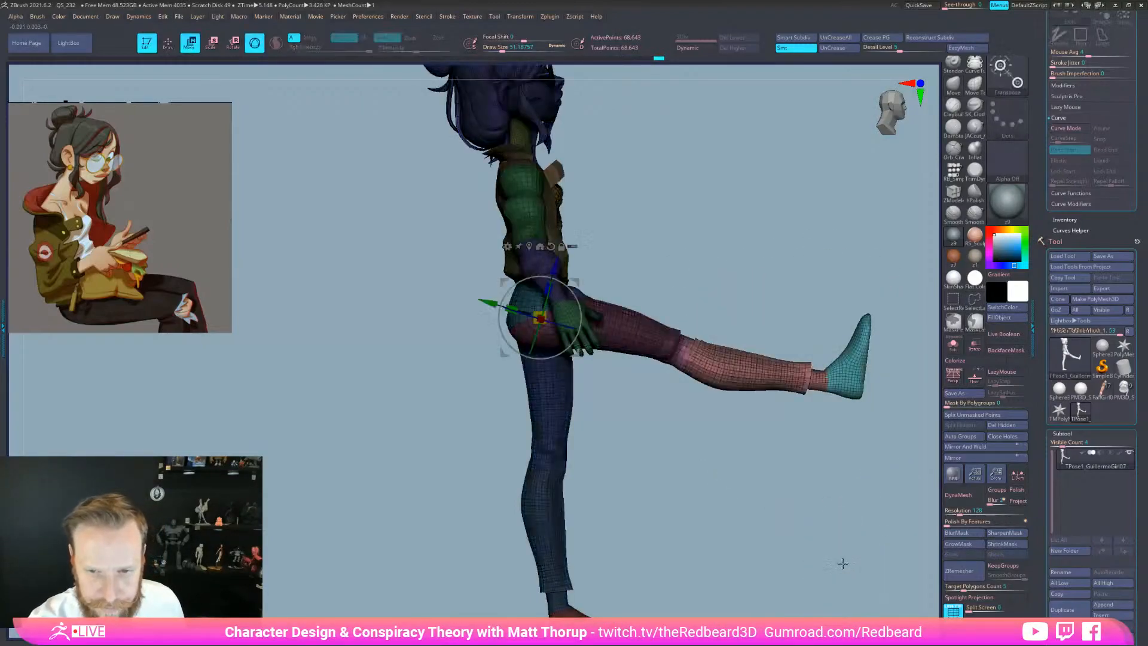
{"action": "left_click", "coordinate": [683, 348]}
{"action": "left_click_drag", "start_coordinate": [694, 430], "coordinate": [711, 521]}
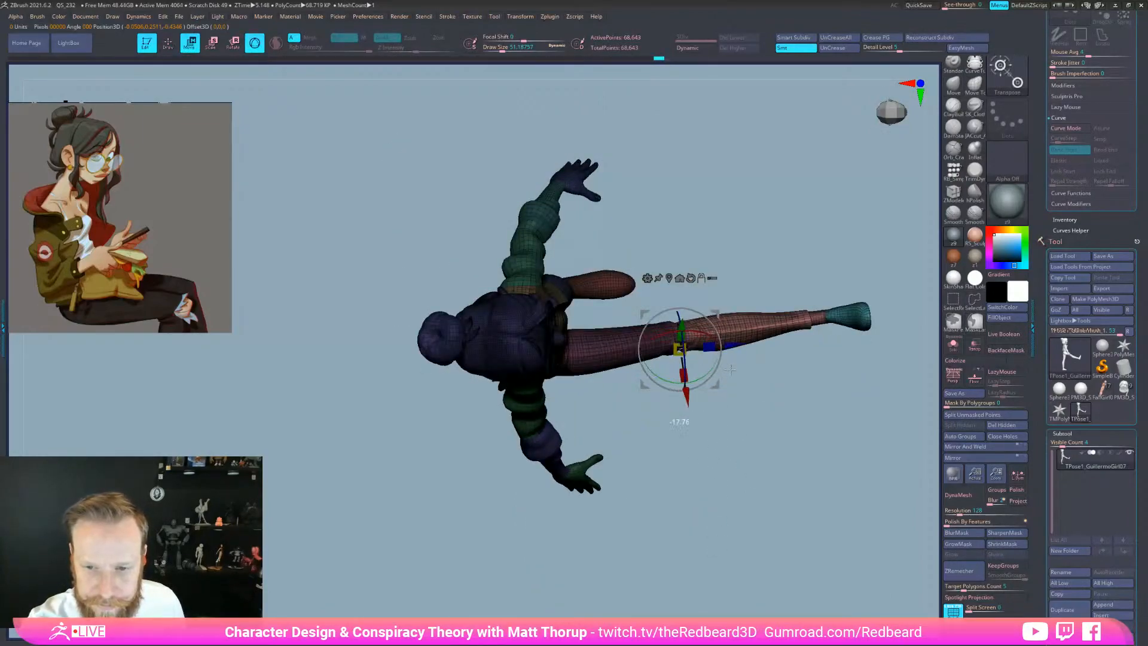
{"action": "left_click_drag", "start_coordinate": [689, 403], "coordinate": [688, 392], "text": "alt"}
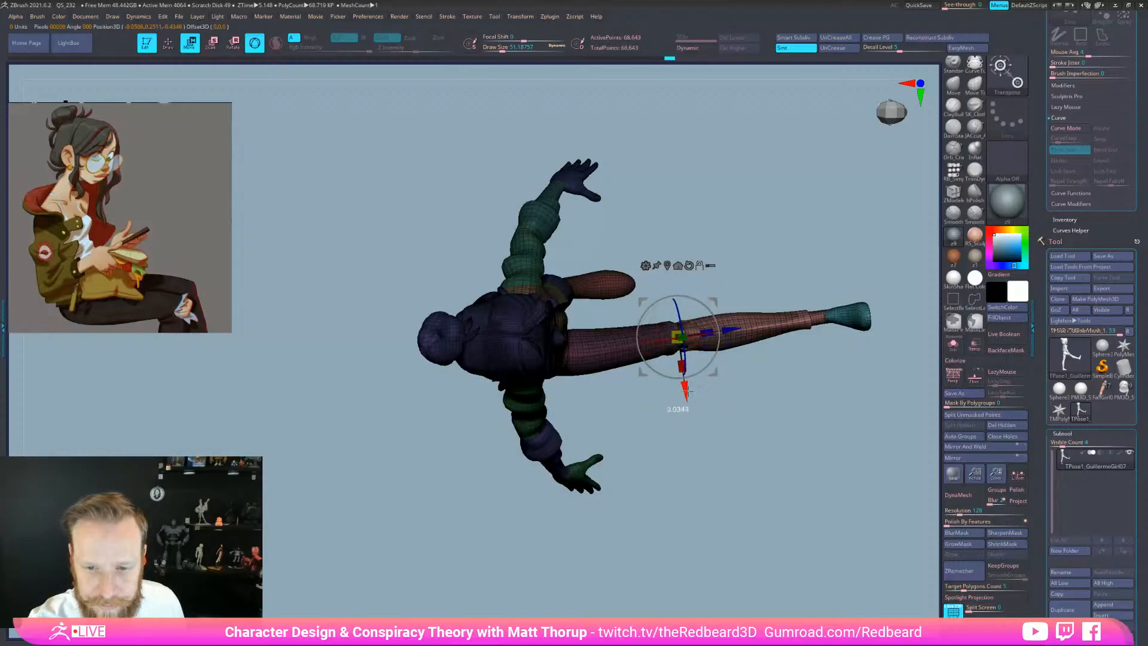
{"action": "left_click_drag", "start_coordinate": [740, 447], "coordinate": [739, 382], "text": "shift"}
{"action": "left_click_drag", "start_coordinate": [739, 433], "coordinate": [739, 479], "text": "alt"}
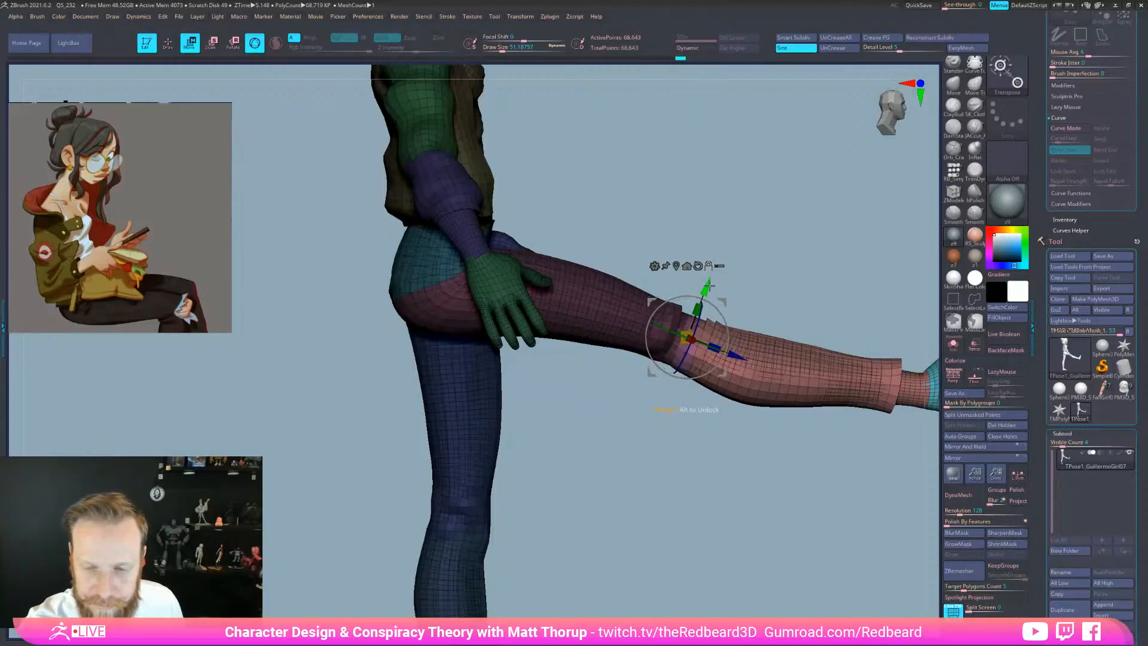
{"action": "left_click_drag", "start_coordinate": [725, 337], "coordinate": [738, 405]}
Adjust the knee bend from side and front views until the shin hangs vertically
{"action": "left_click_drag", "start_coordinate": [843, 355], "coordinate": [819, 352]}
{"action": "left_click_drag", "start_coordinate": [720, 362], "coordinate": [726, 350]}
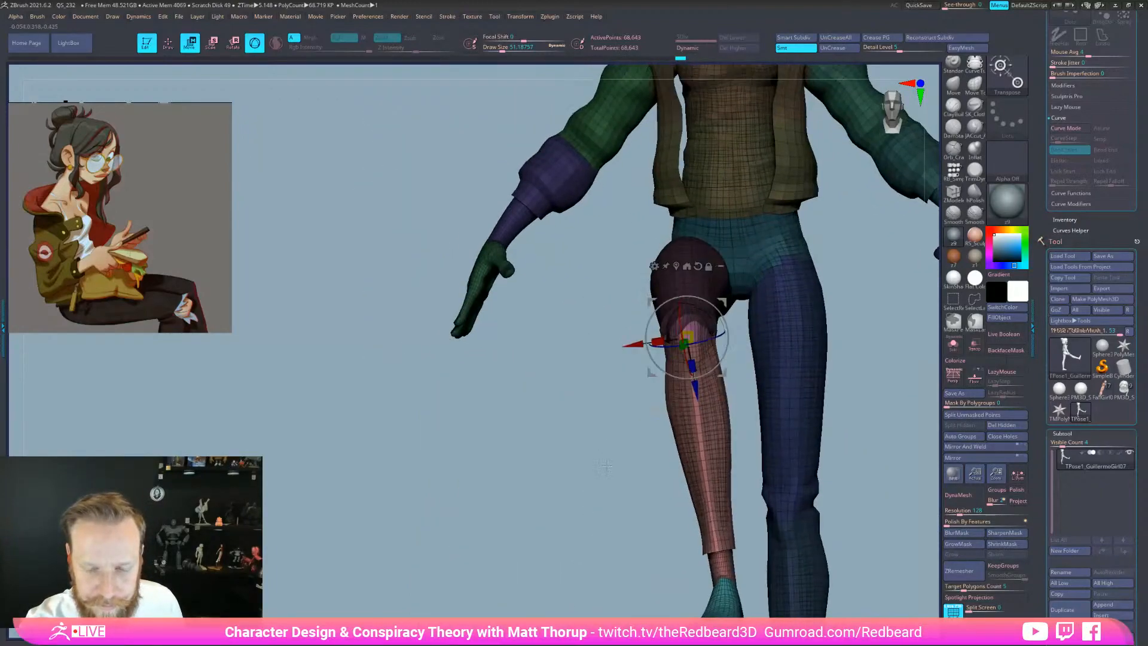
{"action": "left_click_drag", "start_coordinate": [601, 467], "coordinate": [663, 431]}
{"action": "left_click_drag", "start_coordinate": [722, 370], "coordinate": [705, 370]}
{"action": "left_click_drag", "start_coordinate": [804, 386], "coordinate": [747, 428]}
{"action": "left_click_drag", "start_coordinate": [879, 531], "coordinate": [754, 420]}
{"action": "left_click_drag", "start_coordinate": [726, 344], "coordinate": [726, 349]}
{"action": "left_click_drag", "start_coordinate": [855, 436], "coordinate": [715, 561], "text": "alt"}
Hide the polygroup wireframe and nudge the lower leg slightly from the front
{"action": "left_click_drag", "start_coordinate": [819, 573], "coordinate": [848, 574]}
{"action": "key", "text": "shift+f"}
{"action": "left_click_drag", "start_coordinate": [742, 556], "coordinate": [668, 568]}
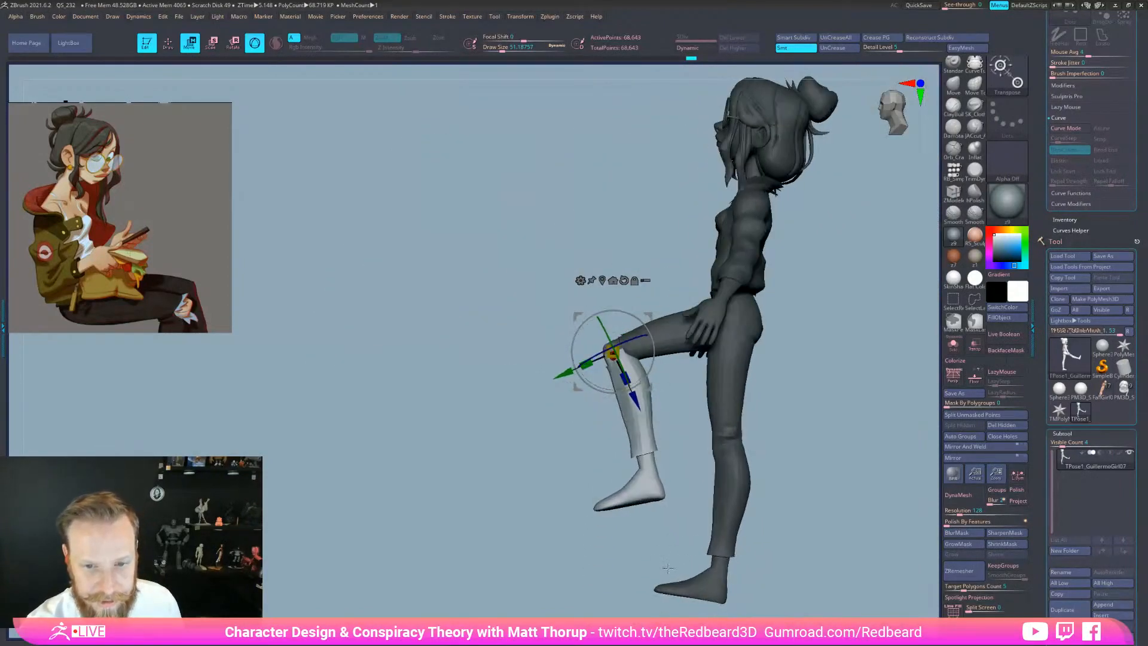
{"action": "left_click_drag", "start_coordinate": [567, 372], "coordinate": [569, 374]}
{"action": "left_click_drag", "start_coordinate": [646, 519], "coordinate": [787, 549]}
{"action": "left_click_drag", "start_coordinate": [778, 558], "coordinate": [806, 556]}
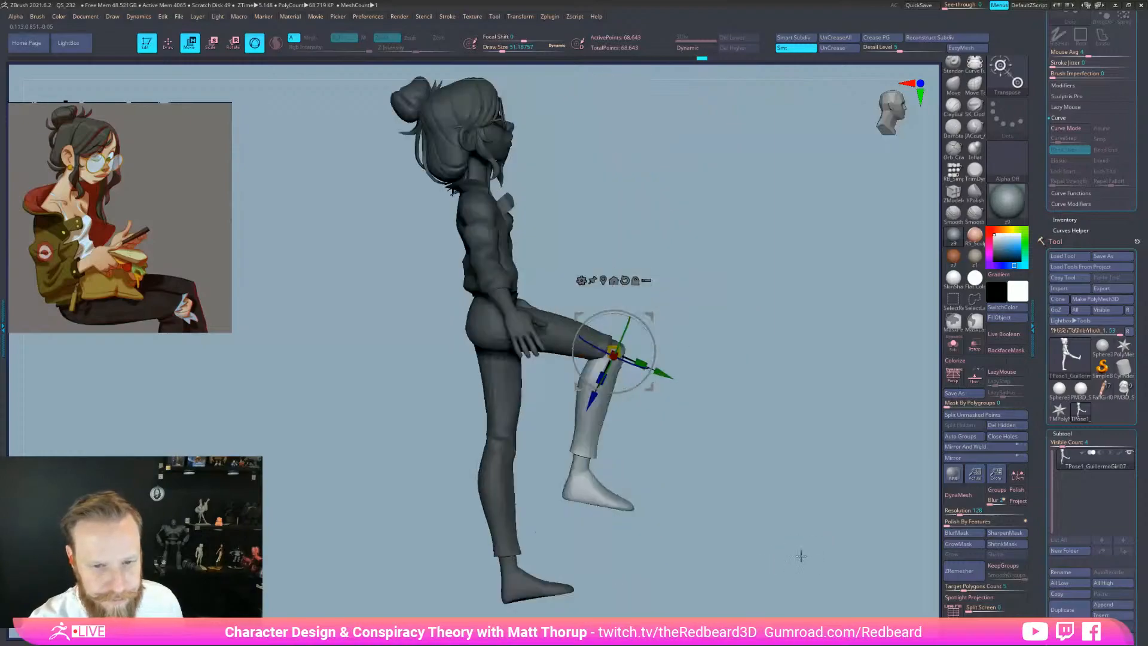
Mask the shin, rotate the foot around an ankle pivot, then clear the mask
{"action": "key", "text": "ctrl"}
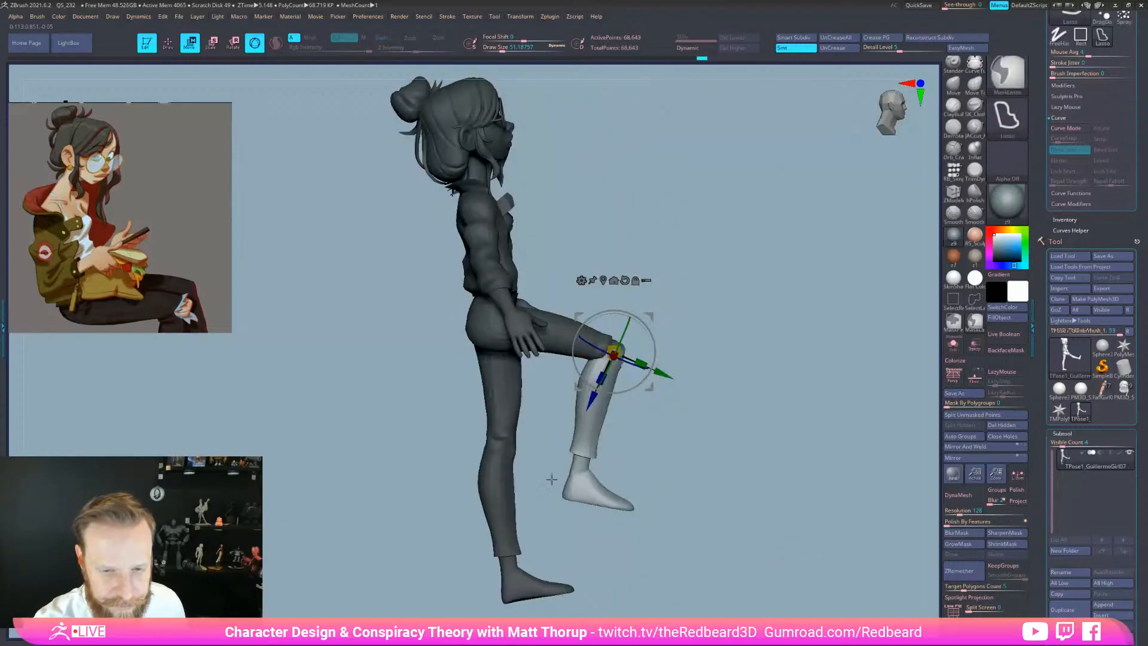
{"action": "mouse_move", "coordinate": [577, 470]}
{"action": "left_mouse_down", "text": "ctrl"}
{"action": "mouse_move", "coordinate": [628, 472]}
{"action": "mouse_move", "coordinate": [616, 525]}
{"action": "mouse_move", "coordinate": [535, 515]}
{"action": "mouse_move", "coordinate": [489, 483]}
{"action": "mouse_move", "coordinate": [536, 469]}
{"action": "left_mouse_up", "text": "ctrl"}
{"action": "left_click", "coordinate": [580, 467], "text": "alt"}
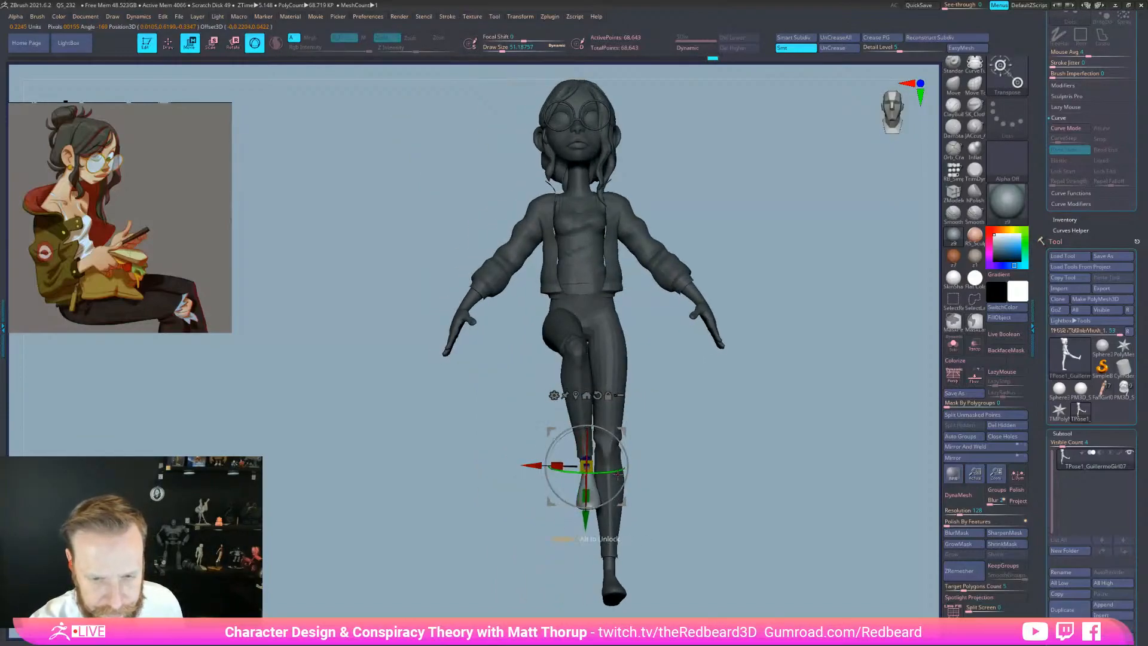
{"action": "left_click_drag", "start_coordinate": [664, 476], "coordinate": [722, 476]}
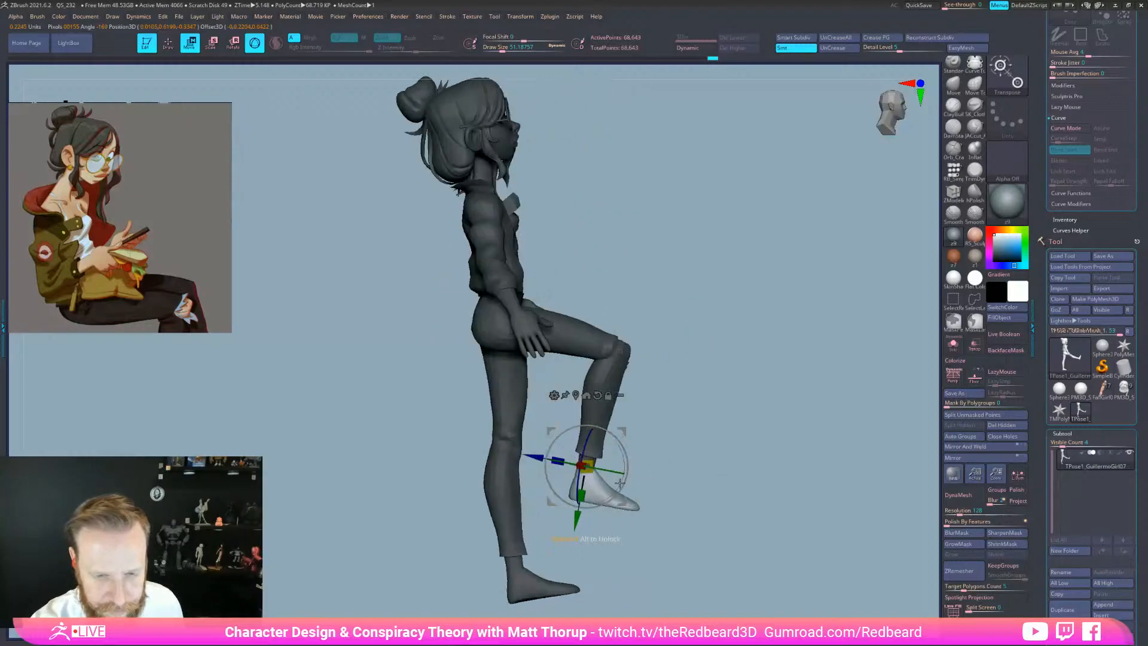
{"action": "left_click_drag", "start_coordinate": [624, 472], "coordinate": [628, 465]}
{"action": "key", "text": "q"}
{"action": "left_click_drag", "start_coordinate": [695, 437], "coordinate": [744, 490], "text": "ctrl"}
{"action": "mouse_move", "coordinate": [795, 566]}
{"action": "left_mouse_down"}
{"action": "mouse_move", "coordinate": [703, 562]}
{"action": "mouse_move", "coordinate": [778, 562]}
{"action": "left_mouse_up"}
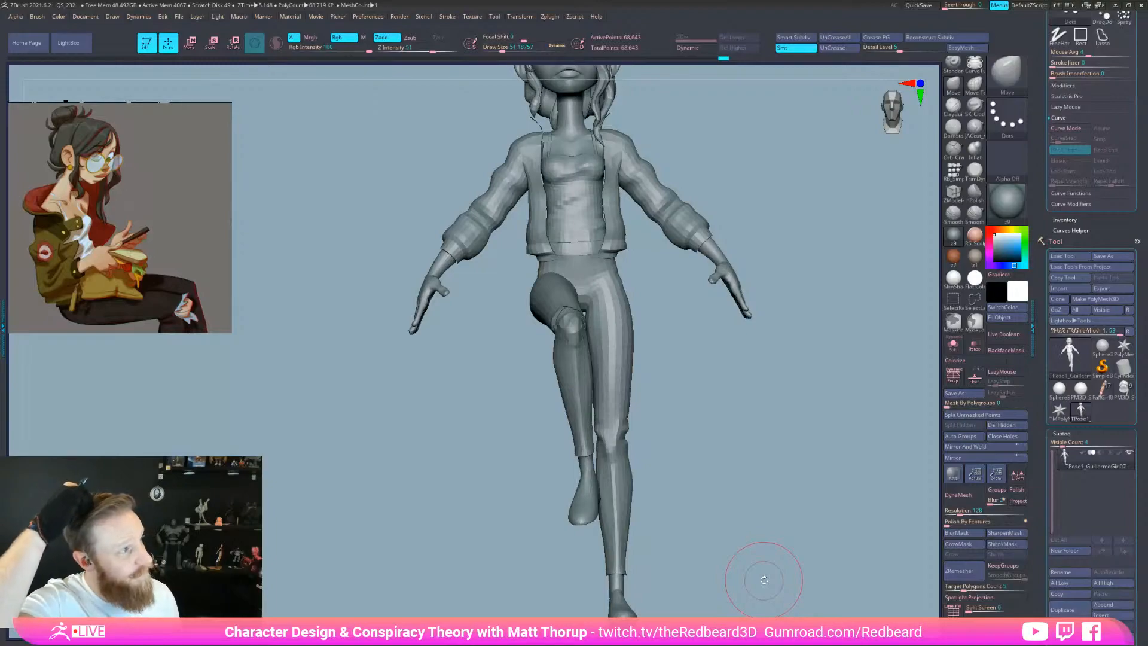
Isolate and mask the leg's thigh and shin polygroups, then invert so the rest is masked
{"action": "left_click_drag", "start_coordinate": [760, 513], "coordinate": [701, 503], "text": "alt"}
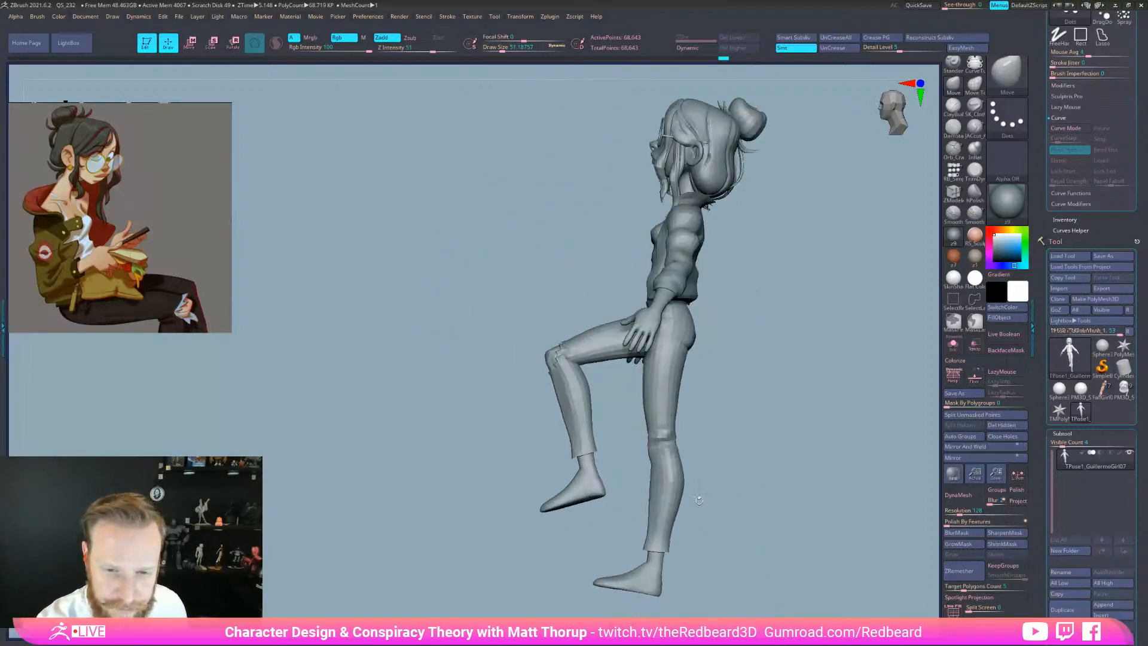
{"action": "left_click", "coordinate": [662, 396], "text": "ctrl+shift"}
{"action": "left_click", "coordinate": [754, 535], "text": "ctrl"}
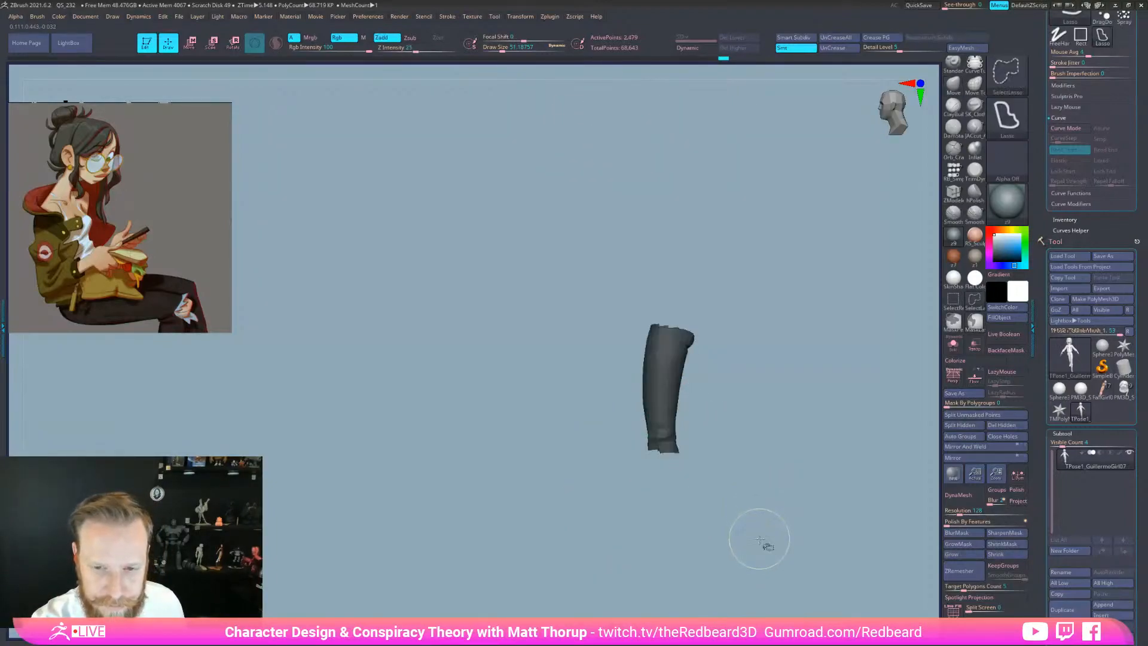
{"action": "left_click", "coordinate": [759, 547], "text": "ctrl+shift"}
{"action": "left_click", "coordinate": [665, 439], "text": "ctrl+shift"}
{"action": "mouse_move", "coordinate": [723, 537]}
{"action": "left_mouse_down"}
{"action": "mouse_move", "coordinate": [751, 537]}
{"action": "mouse_move", "coordinate": [739, 537]}
{"action": "left_mouse_up"}
{"action": "mouse_move", "coordinate": [634, 411]}
{"action": "left_mouse_down", "text": "ctrl+shift"}
{"action": "mouse_move", "coordinate": [583, 564]}
{"action": "mouse_move", "coordinate": [743, 582]}
{"action": "left_mouse_up", "text": "ctrl+shift"}
{"action": "left_click", "coordinate": [743, 568], "text": "ctrl+shift"}
{"action": "mouse_move", "coordinate": [742, 479]}
{"action": "left_mouse_down", "text": "ctrl"}
{"action": "mouse_move", "coordinate": [584, 486]}
{"action": "mouse_move", "coordinate": [741, 598]}
{"action": "mouse_move", "coordinate": [729, 554]}
{"action": "mouse_move", "coordinate": [796, 565]}
{"action": "mouse_move", "coordinate": [767, 441]}
{"action": "left_mouse_up", "text": "ctrl"}
{"action": "left_click", "coordinate": [757, 577], "text": "ctrl+shift"}
{"action": "left_click", "coordinate": [778, 565], "text": "ctrl"}
Refine the mask around the hip and upper thigh, blur its edge, and set the hip pivot
{"action": "mouse_move", "coordinate": [785, 313]}
{"action": "left_mouse_down", "text": "ctrl+alt"}
{"action": "mouse_move", "coordinate": [696, 296]}
{"action": "mouse_move", "coordinate": [747, 372]}
{"action": "mouse_move", "coordinate": [741, 295]}
{"action": "mouse_move", "coordinate": [756, 359]}
{"action": "left_mouse_up", "text": "ctrl+alt"}
{"action": "key", "text": "ctrl+z"}
{"action": "mouse_move", "coordinate": [810, 460]}
{"action": "left_mouse_down"}
{"action": "mouse_move", "coordinate": [781, 439]}
{"action": "mouse_move", "coordinate": [751, 365]}
{"action": "left_mouse_up"}
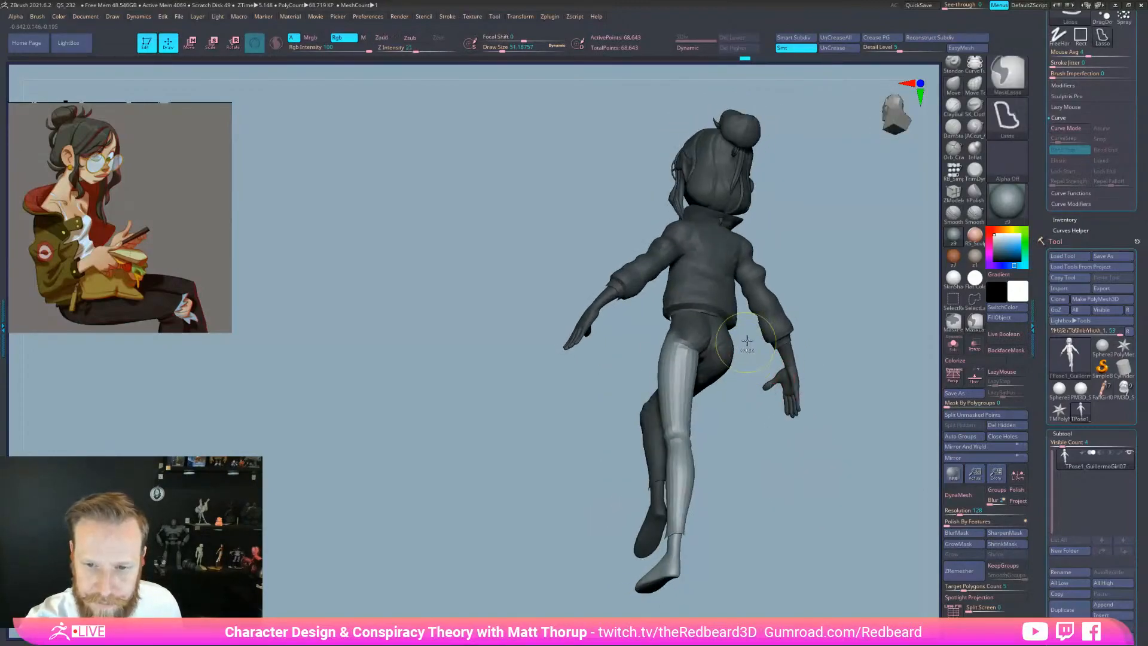
{"action": "left_click_drag", "start_coordinate": [688, 344], "coordinate": [739, 332], "text": "ctrl"}
{"action": "mouse_move", "coordinate": [788, 564]}
{"action": "left_mouse_down"}
{"action": "mouse_move", "coordinate": [840, 564]}
{"action": "mouse_move", "coordinate": [784, 558]}
{"action": "left_mouse_up"}
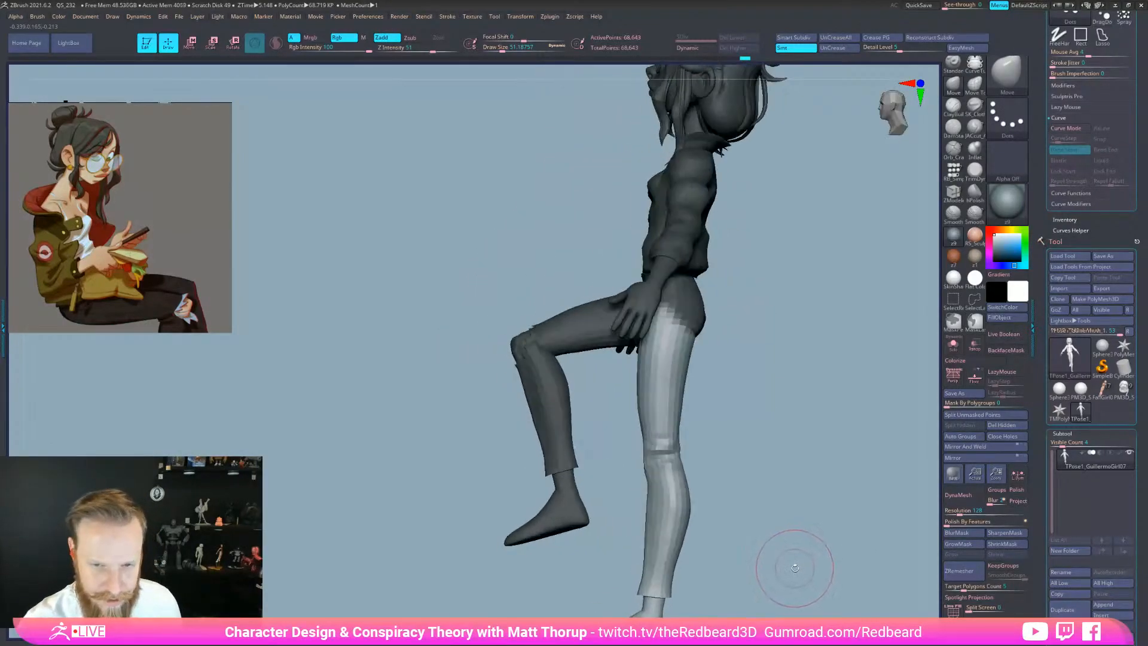
{"action": "left_click", "coordinate": [958, 535]}
{"action": "left_click_drag", "start_coordinate": [819, 538], "coordinate": [808, 521]}
{"action": "left_click_drag", "start_coordinate": [733, 374], "coordinate": [804, 527]}
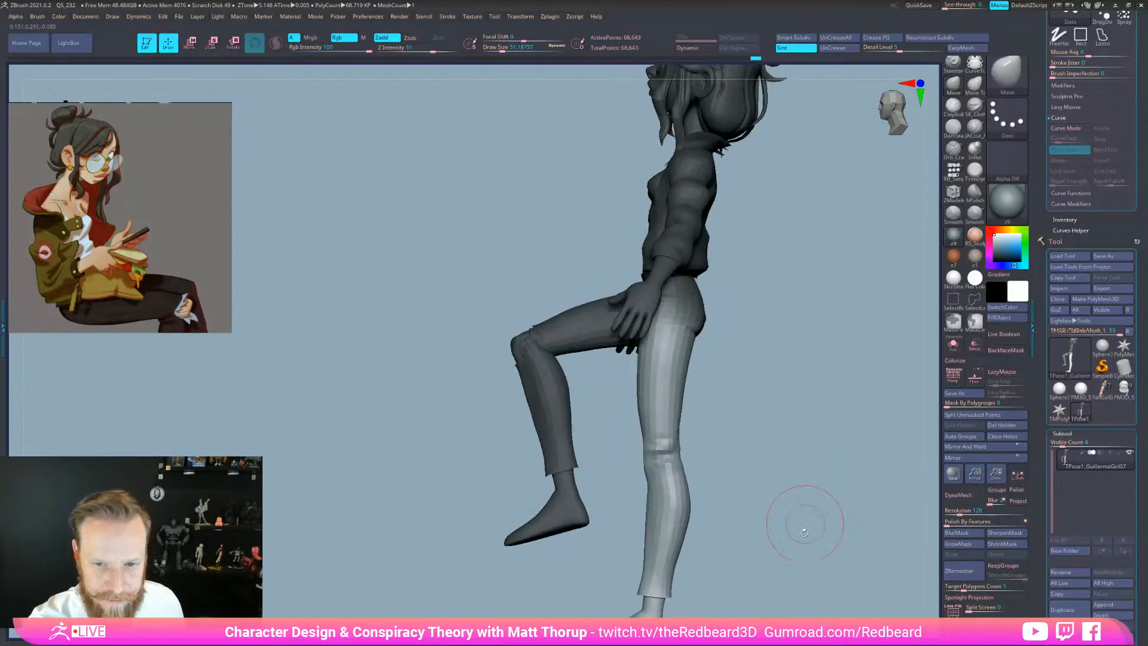
{"action": "key", "text": "w"}
{"action": "left_click", "coordinate": [672, 301]}
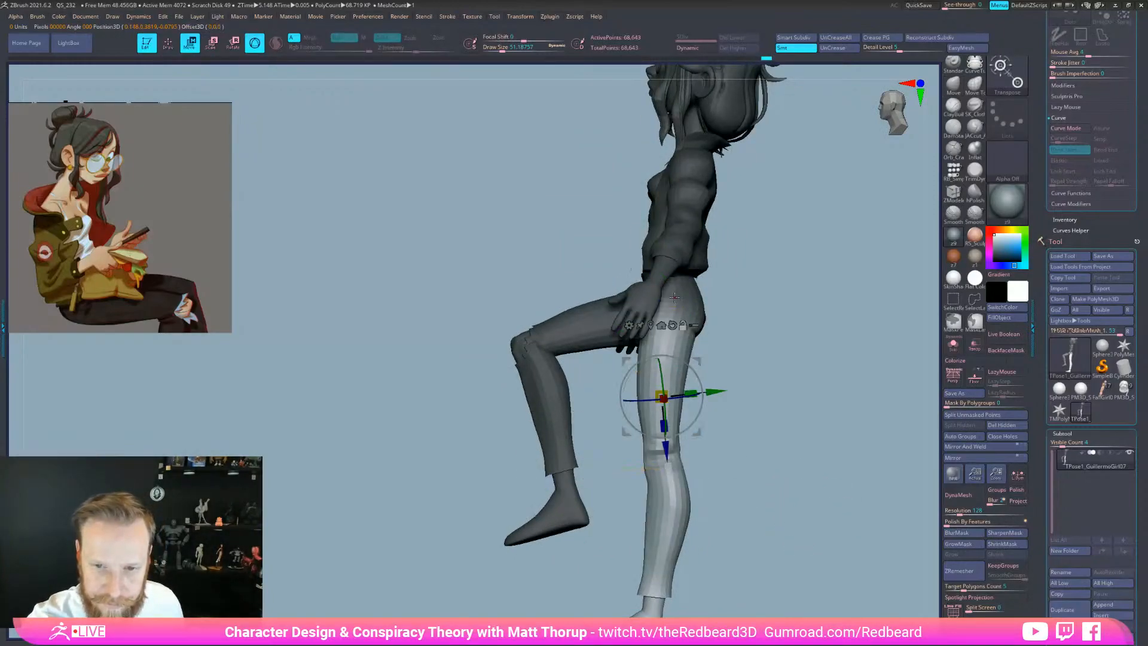
With the pivot on the hip joint, rotate the free leg up and fine-tune it
{"action": "left_click", "coordinate": [674, 297]}
{"action": "left_click_drag", "start_coordinate": [666, 388], "coordinate": [797, 381]}
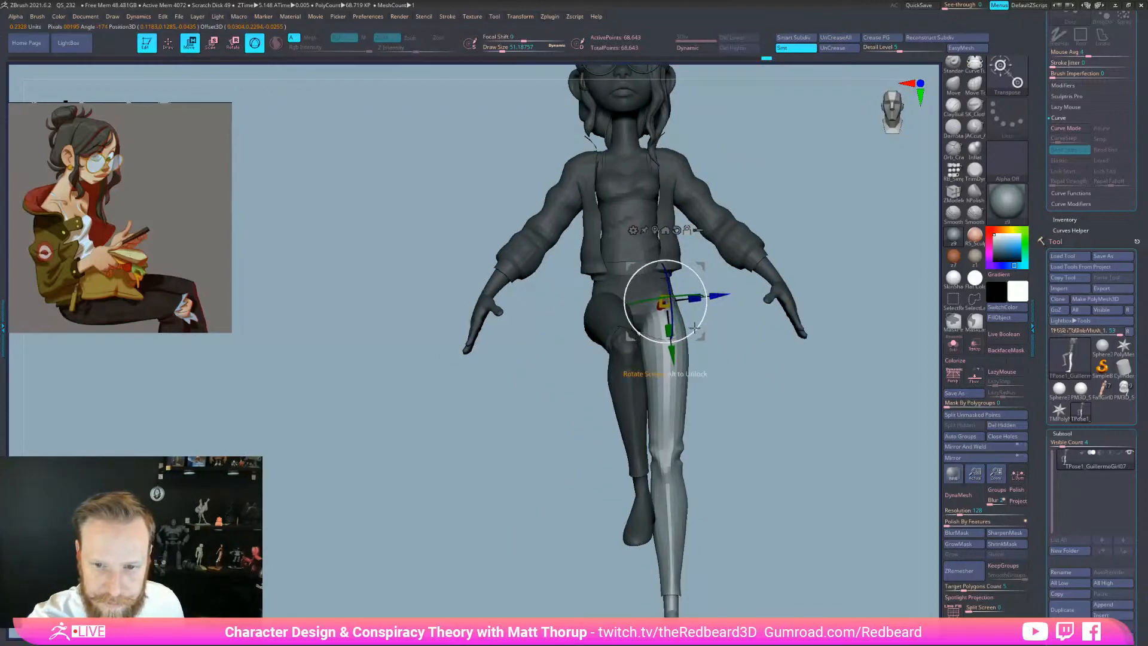
{"action": "left_click_drag", "start_coordinate": [746, 345], "coordinate": [623, 332]}
{"action": "left_click_drag", "start_coordinate": [665, 385], "coordinate": [805, 412]}
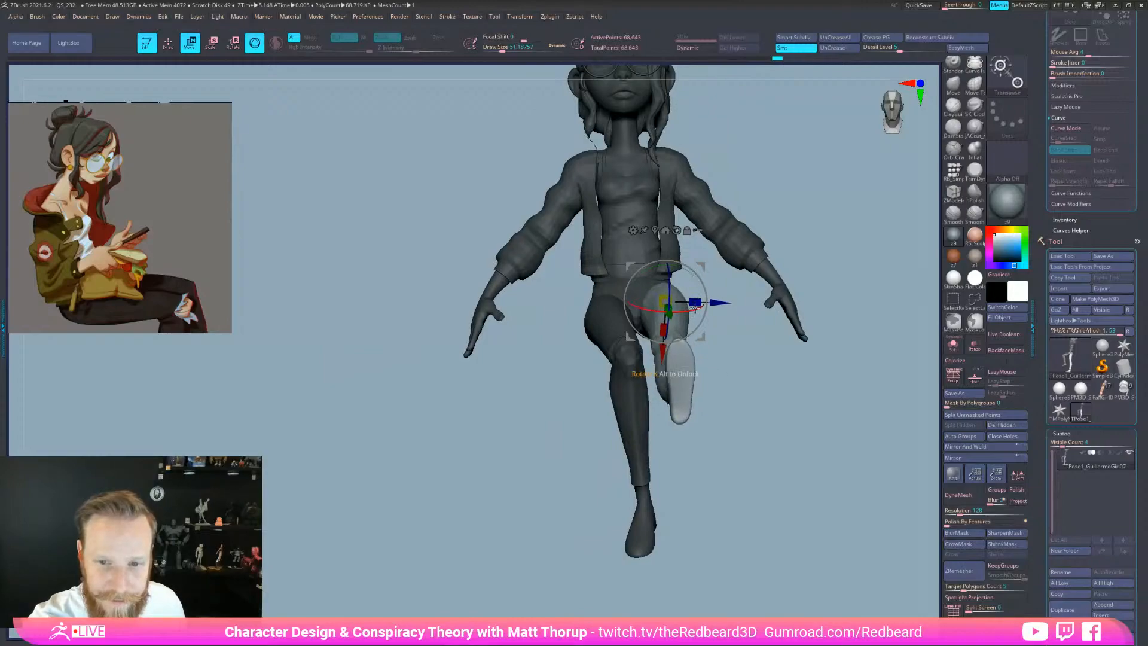
{"action": "left_click_drag", "start_coordinate": [756, 396], "coordinate": [747, 476]}
{"action": "left_click_drag", "start_coordinate": [683, 346], "coordinate": [680, 362]}
{"action": "left_click_drag", "start_coordinate": [743, 409], "coordinate": [756, 570]}
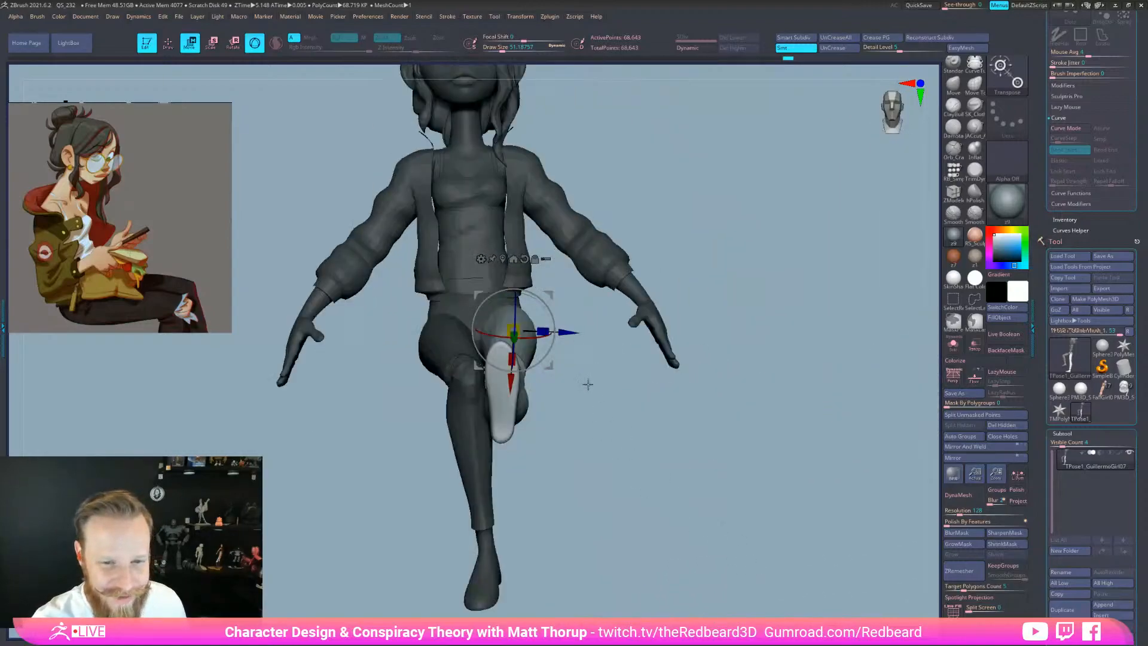
{"action": "left_click_drag", "start_coordinate": [547, 313], "coordinate": [547, 312]}
{"action": "mouse_move", "coordinate": [604, 401]}
{"action": "left_mouse_down"}
{"action": "mouse_move", "coordinate": [579, 414]}
{"action": "mouse_move", "coordinate": [579, 445]}
{"action": "mouse_move", "coordinate": [737, 478]}
{"action": "left_mouse_up"}
Mask the thigh and hips, pivot at the knee, and try a knee bend, then undo it
{"action": "mouse_move", "coordinate": [505, 410]}
{"action": "left_mouse_down", "text": "ctrl"}
{"action": "mouse_move", "coordinate": [525, 226]}
{"action": "mouse_move", "coordinate": [784, 427]}
{"action": "left_mouse_up", "text": "ctrl"}
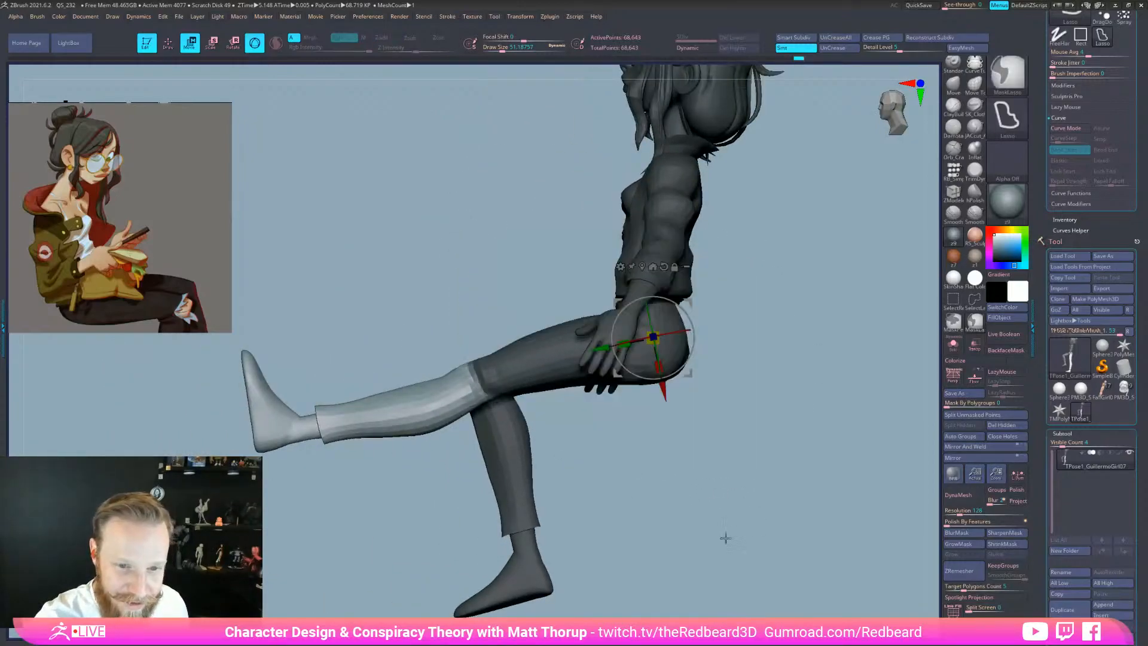
{"action": "left_click", "coordinate": [484, 387]}
{"action": "left_click_drag", "start_coordinate": [586, 439], "coordinate": [536, 440]}
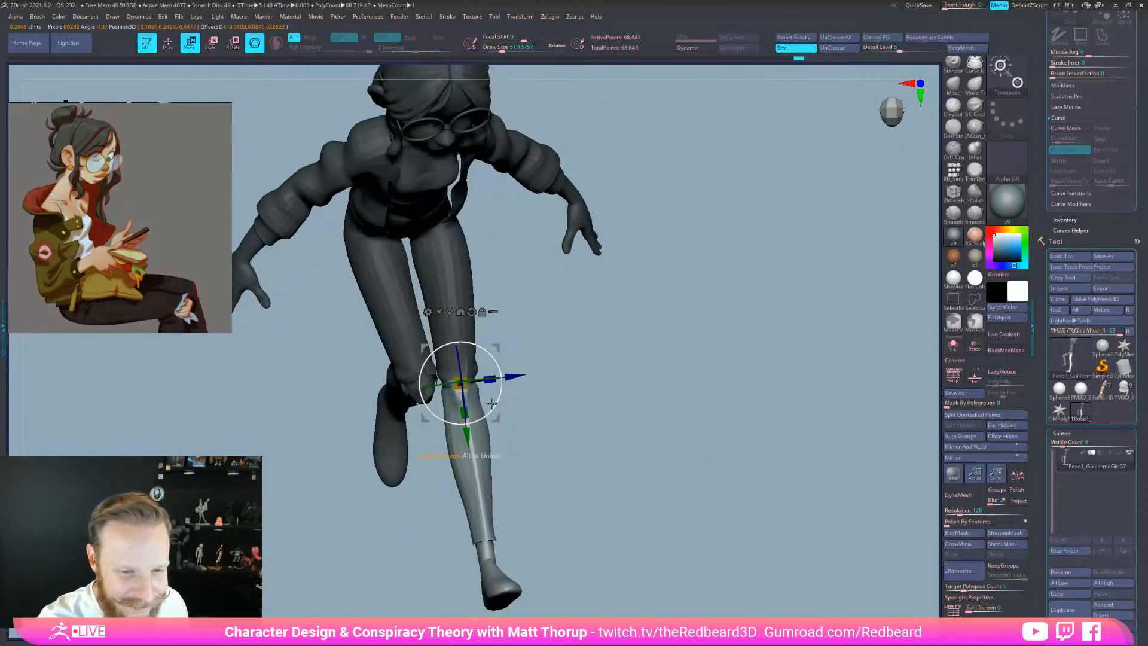
{"action": "left_click_drag", "start_coordinate": [492, 401], "coordinate": [464, 394]}
{"action": "left_click_drag", "start_coordinate": [501, 386], "coordinate": [459, 282]}
{"action": "left_click_drag", "start_coordinate": [558, 497], "coordinate": [566, 395]}
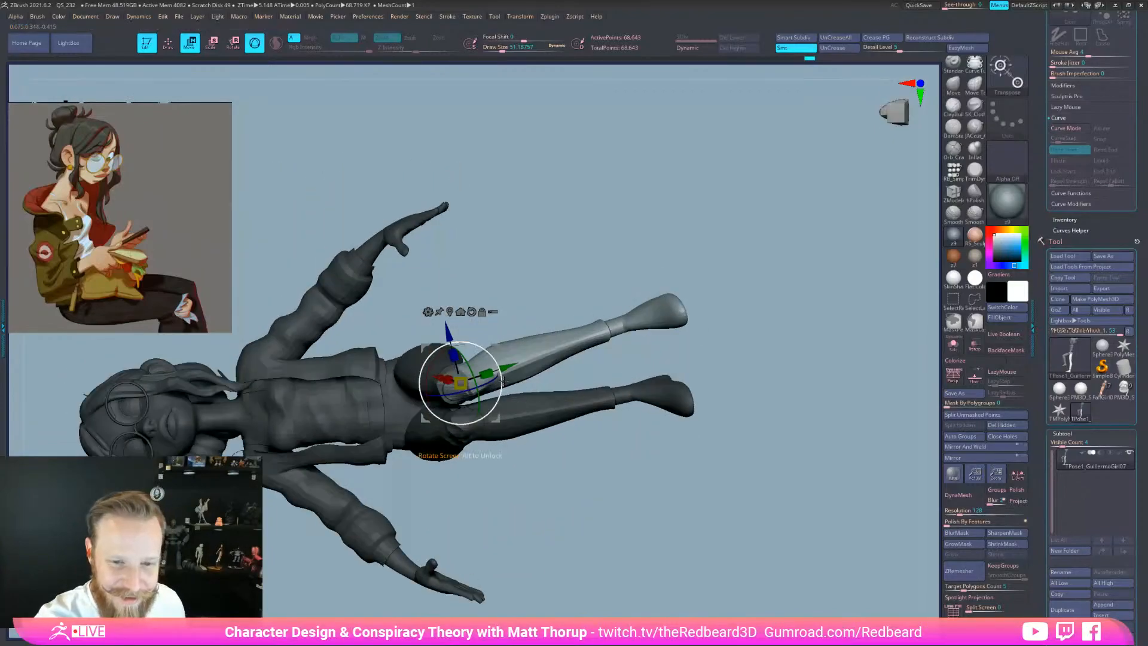
{"action": "left_click_drag", "start_coordinate": [750, 361], "coordinate": [572, 425]}
{"action": "key", "text": "ctrl+z"}
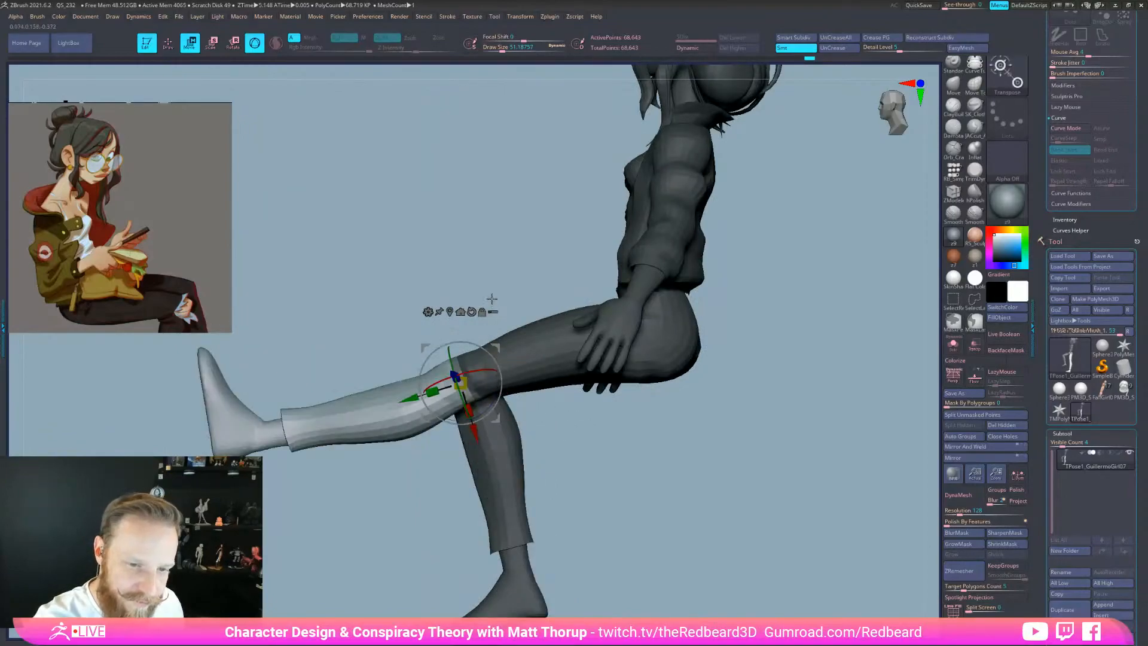
Re-mask around the knee and swing the lower leg down, checking from several angles
{"action": "left_click_drag", "start_coordinate": [491, 299], "coordinate": [435, 322], "text": "ctrl"}
{"action": "mouse_move", "coordinate": [496, 429]}
{"action": "left_mouse_down", "text": "ctrl"}
{"action": "mouse_move", "coordinate": [494, 408]}
{"action": "mouse_move", "coordinate": [595, 415]}
{"action": "mouse_move", "coordinate": [619, 422]}
{"action": "mouse_move", "coordinate": [617, 440]}
{"action": "left_mouse_up", "text": "ctrl"}
{"action": "left_click_drag", "start_coordinate": [451, 365], "coordinate": [459, 417]}
{"action": "left_click_drag", "start_coordinate": [587, 429], "coordinate": [702, 425]}
{"action": "left_click_drag", "start_coordinate": [544, 320], "coordinate": [550, 326]}
{"action": "left_click_drag", "start_coordinate": [658, 358], "coordinate": [543, 373]}
{"action": "left_click_drag", "start_coordinate": [670, 460], "coordinate": [692, 518]}
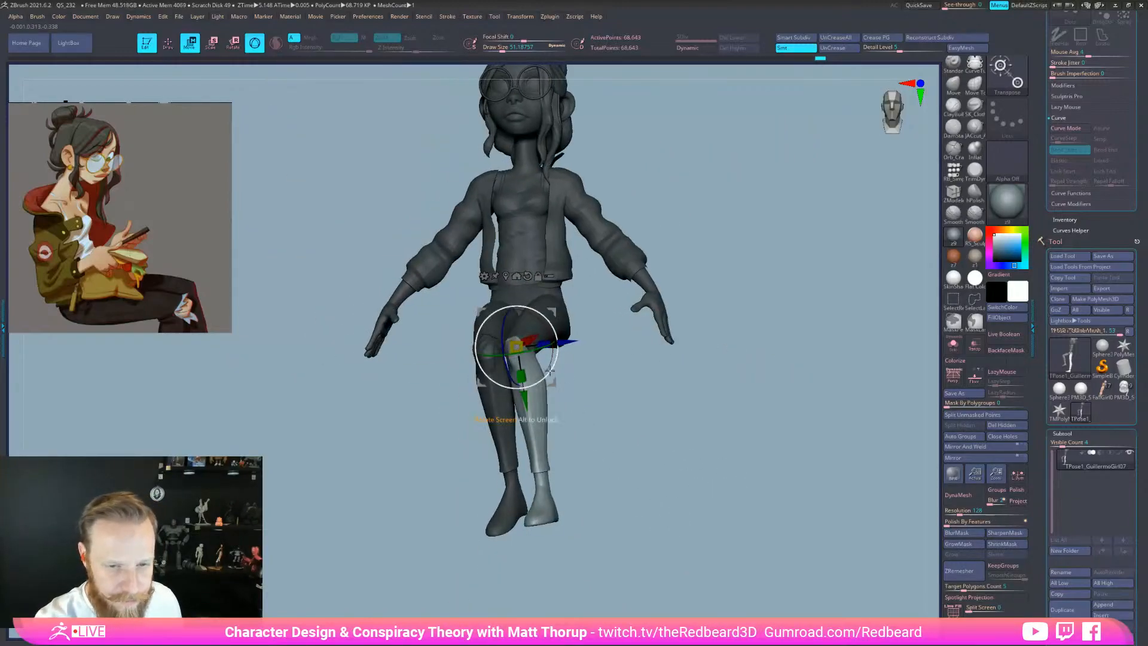
{"action": "left_click_drag", "start_coordinate": [546, 374], "coordinate": [546, 375]}
{"action": "left_click_drag", "start_coordinate": [658, 388], "coordinate": [600, 426]}
{"action": "mouse_move", "coordinate": [664, 510]}
{"action": "left_mouse_down"}
{"action": "mouse_move", "coordinate": [674, 500]}
{"action": "mouse_move", "coordinate": [692, 530]}
{"action": "mouse_move", "coordinate": [755, 518]}
{"action": "mouse_move", "coordinate": [712, 536]}
{"action": "mouse_move", "coordinate": [756, 546]}
{"action": "mouse_move", "coordinate": [684, 532]}
{"action": "mouse_move", "coordinate": [713, 569]}
{"action": "mouse_move", "coordinate": [725, 551]}
{"action": "mouse_move", "coordinate": [710, 560]}
{"action": "left_mouse_up"}
Isolate the near shin polygroup, toggling the polygroup wireframe to find it
{"action": "key", "text": "q"}
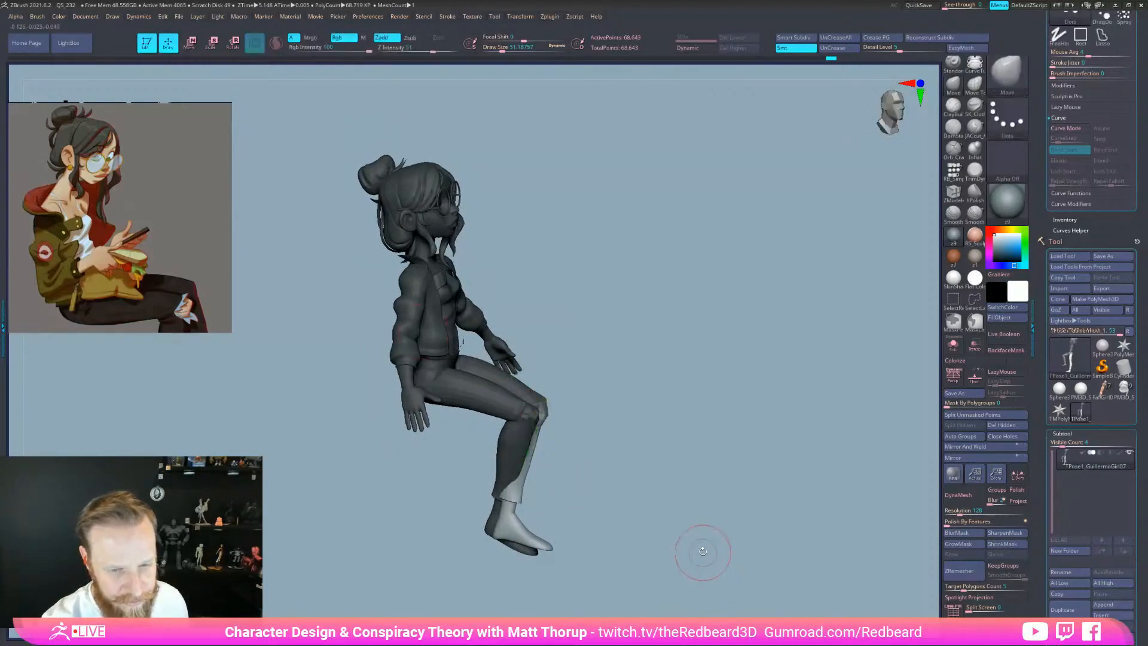
{"action": "mouse_move", "coordinate": [598, 496]}
{"action": "left_mouse_down", "text": "shift"}
{"action": "mouse_move", "coordinate": [595, 468]}
{"action": "mouse_move", "coordinate": [559, 474]}
{"action": "left_mouse_up", "text": "shift"}
{"action": "left_click", "coordinate": [521, 451], "text": "ctrl+shift"}
{"action": "left_click", "coordinate": [583, 433], "text": "ctrl+shift"}
{"action": "key", "text": "shift+f"}
{"action": "key", "text": "shift+f"}
{"action": "key", "text": "shift+f"}
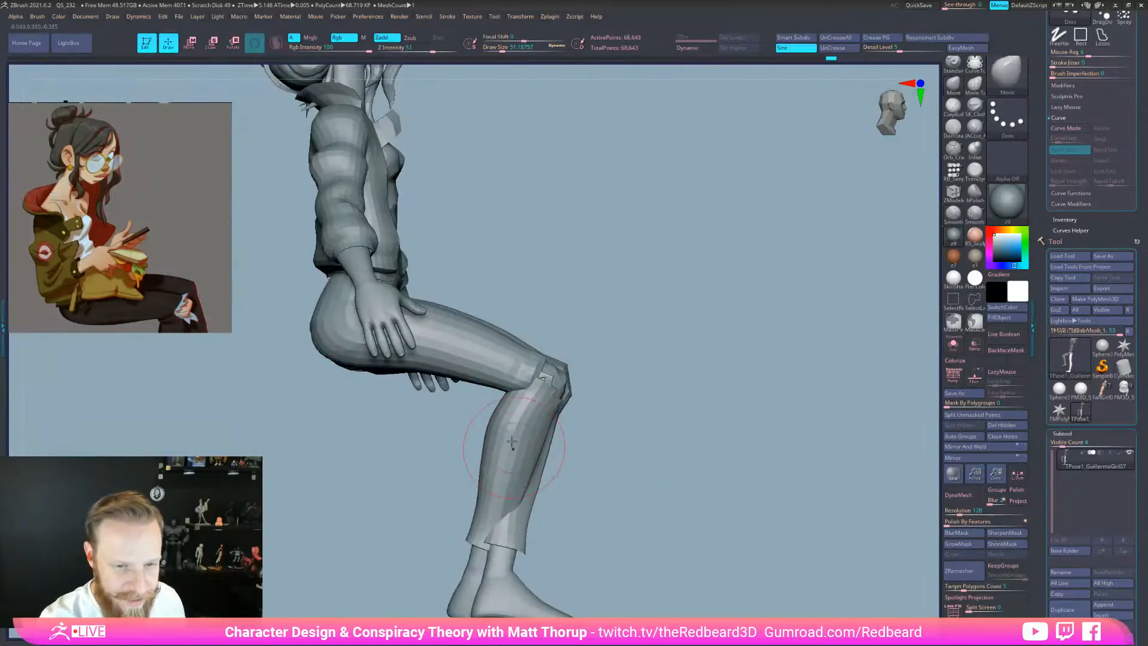
{"action": "left_click_drag", "start_coordinate": [570, 500], "coordinate": [586, 463], "text": "alt"}
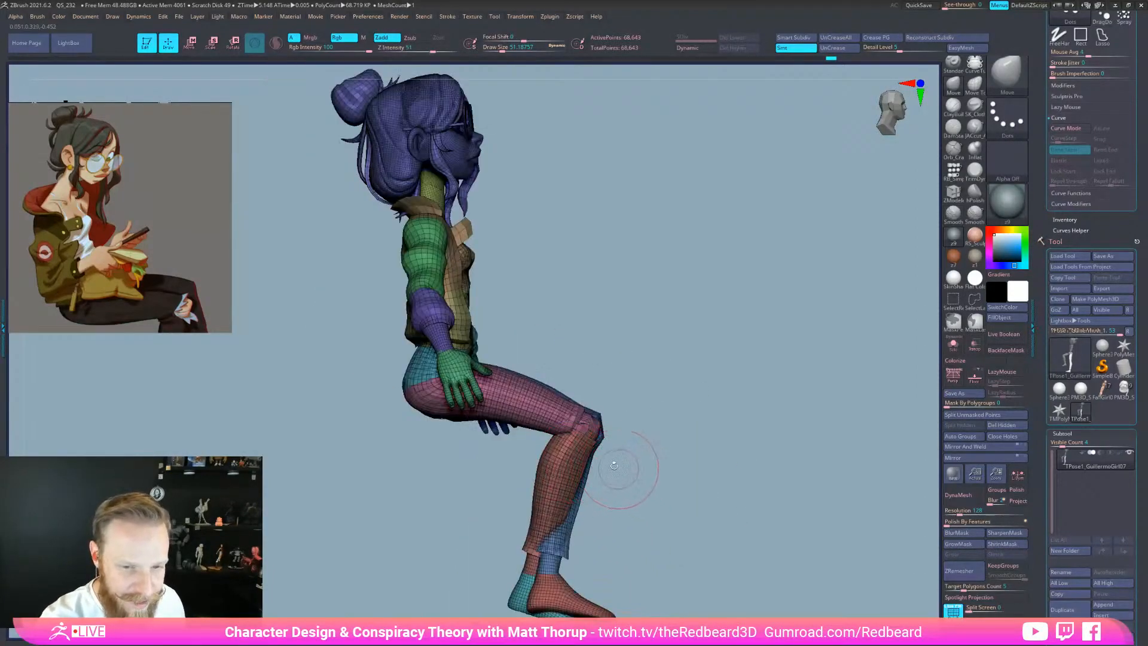
{"action": "key", "text": "shift+f"}
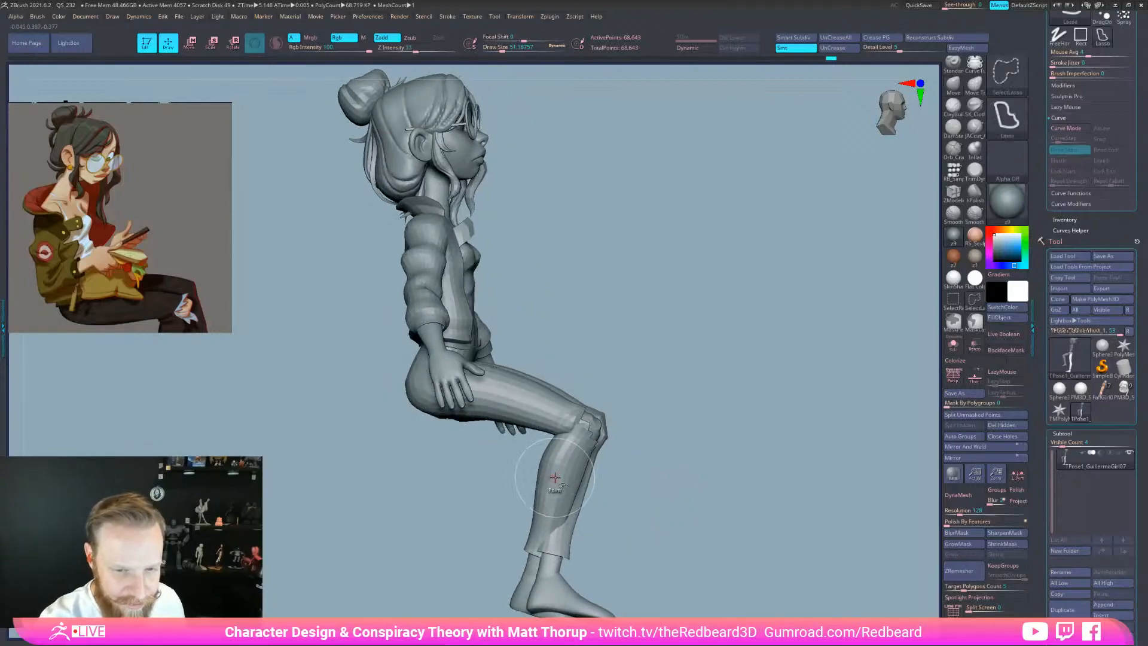
{"action": "left_click", "coordinate": [554, 478], "text": "ctrl+shift"}
{"action": "left_click_drag", "start_coordinate": [627, 500], "coordinate": [684, 544], "text": "ctrl+shift"}
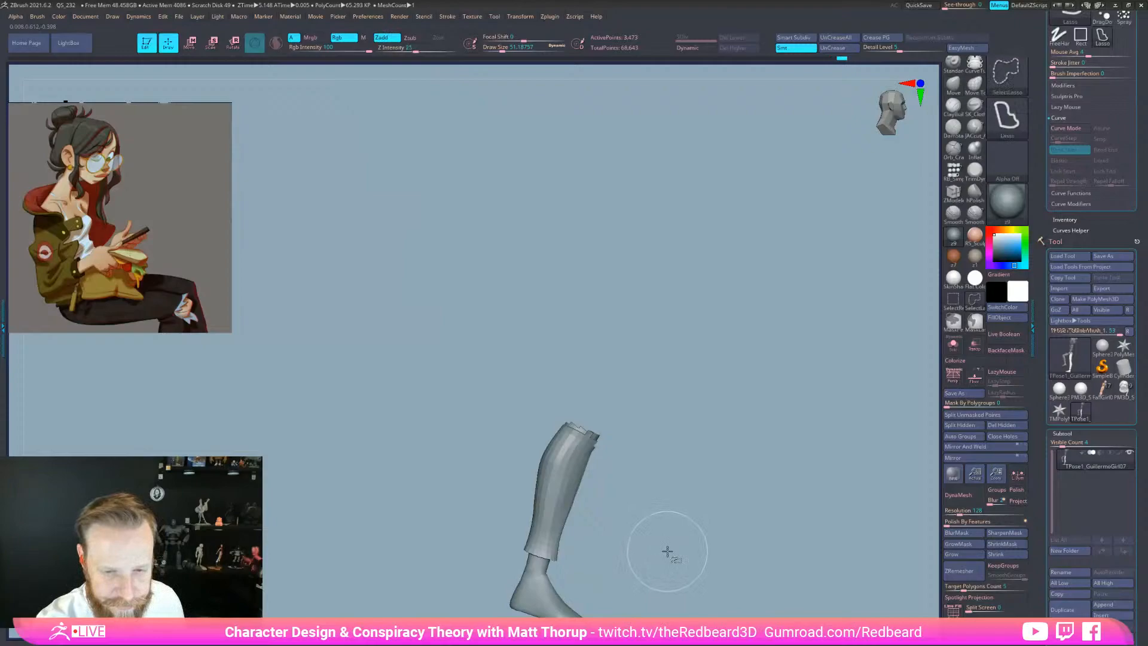
Grow the isolated shin twice, mask it, show all, and invert so only the lower leg is free
{"action": "left_click", "coordinate": [970, 553]}
{"action": "left_click", "coordinate": [970, 553]}
{"action": "left_click", "coordinate": [769, 562], "text": "ctrl+shift"}
{"action": "left_click_drag", "start_coordinate": [770, 560], "coordinate": [742, 462], "text": "alt"}
{"action": "left_click", "coordinate": [756, 493], "text": "ctrl"}
{"action": "left_click_drag", "start_coordinate": [700, 494], "coordinate": [796, 548]}
{"action": "key", "text": "ctrl+z"}
{"action": "key", "text": "ctrl+z"}
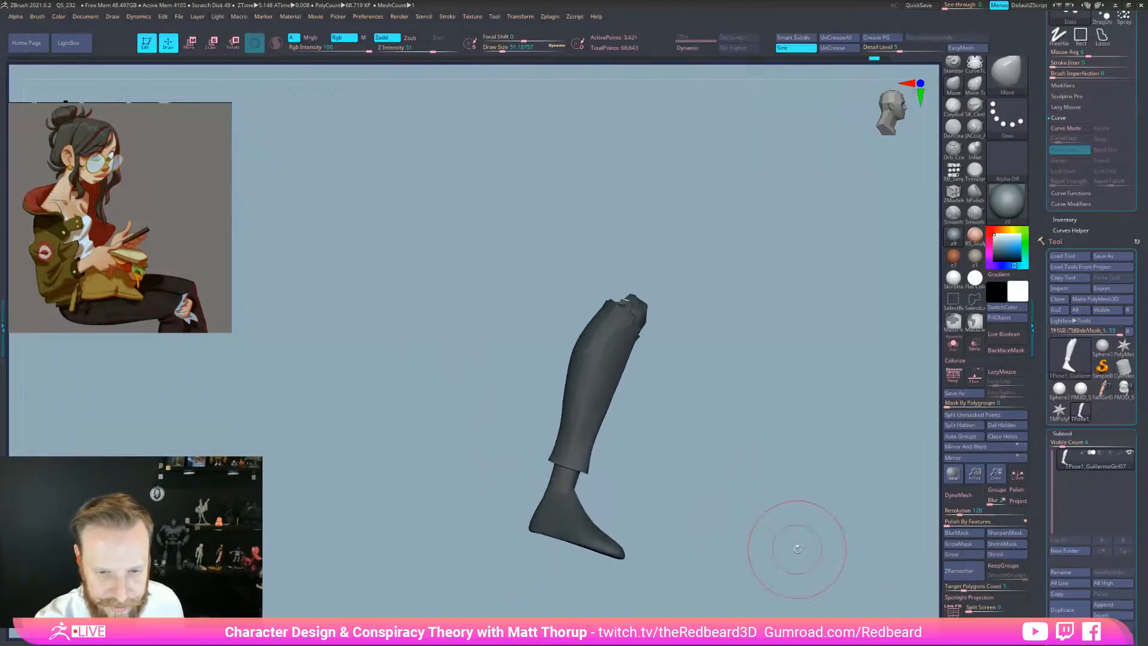
{"action": "left_click", "coordinate": [796, 547], "text": "ctrl"}
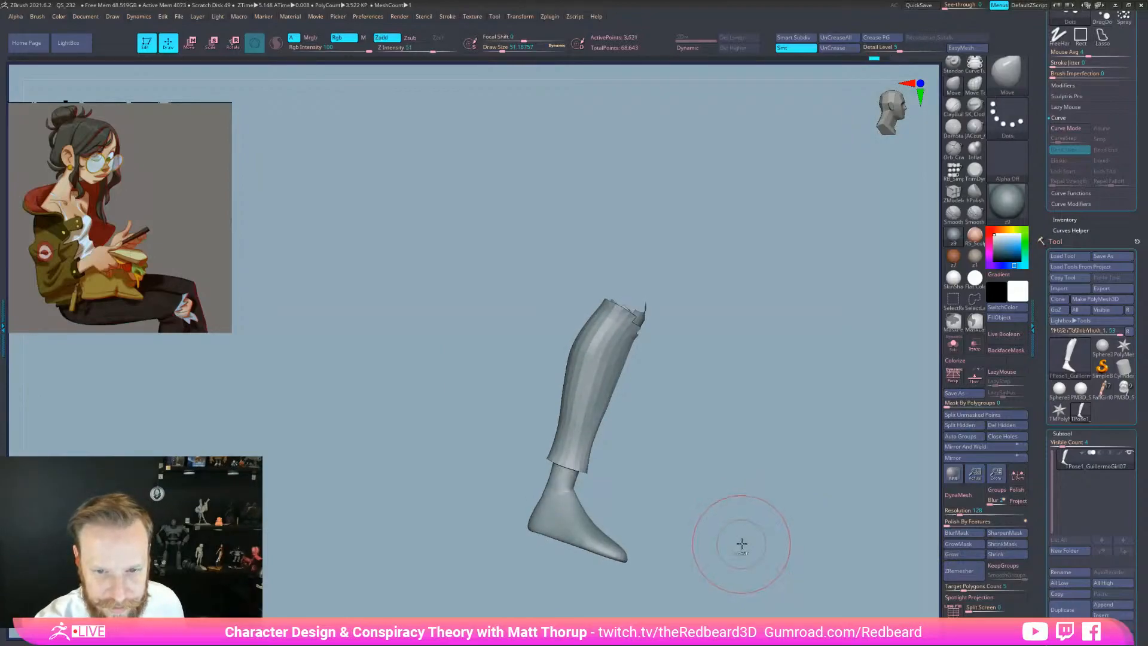
{"action": "left_click", "coordinate": [744, 546], "text": "ctrl"}
{"action": "left_click", "coordinate": [746, 549], "text": "ctrl+shift"}
{"action": "left_click", "coordinate": [745, 548], "text": "ctrl"}
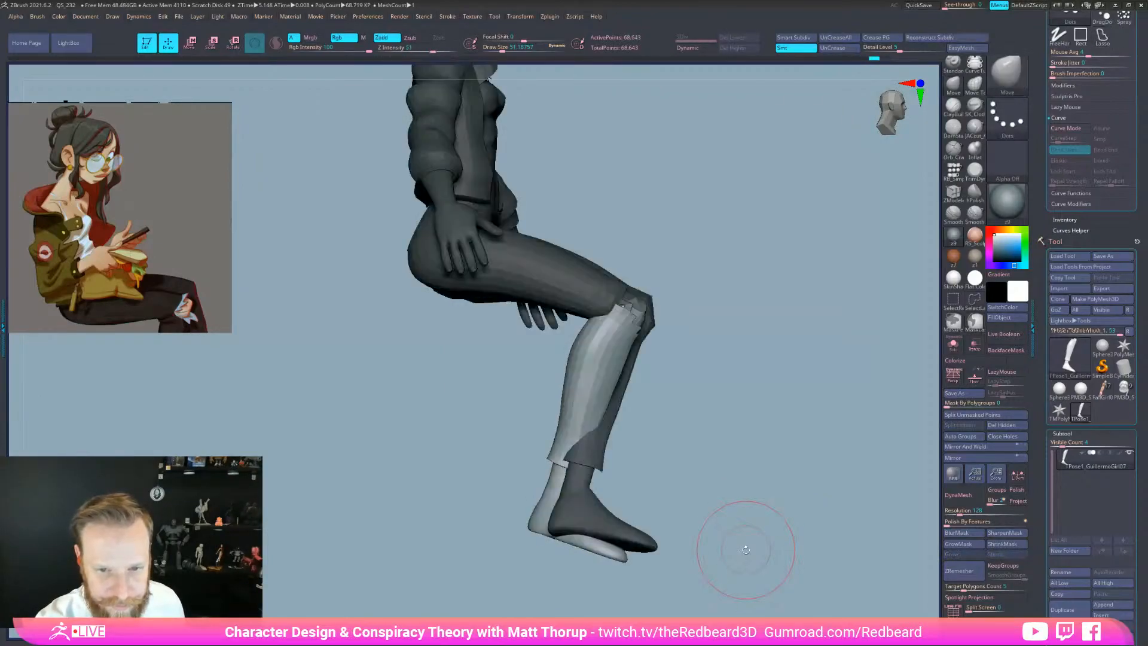
Centre the pivot inside the free knee and bend the lower leg alongside the other
{"action": "key", "text": "e"}
{"action": "left_click_drag", "start_coordinate": [776, 351], "coordinate": [698, 354]}
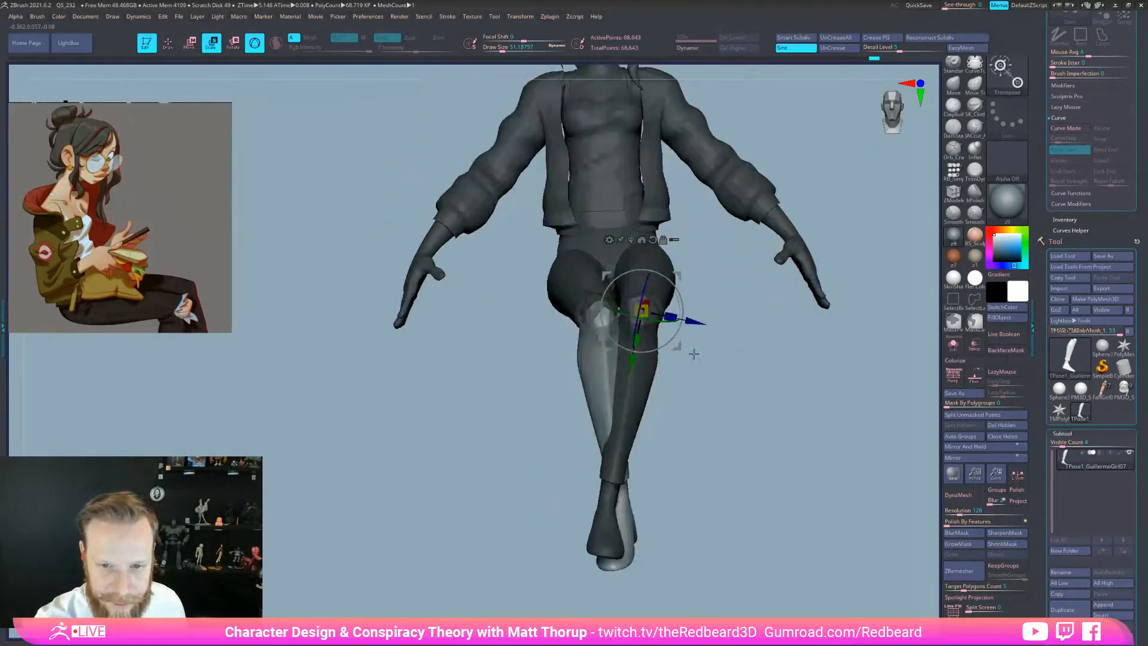
{"action": "left_click", "coordinate": [610, 168], "text": "alt"}
{"action": "left_click_drag", "start_coordinate": [600, 312], "coordinate": [606, 352], "text": "alt"}
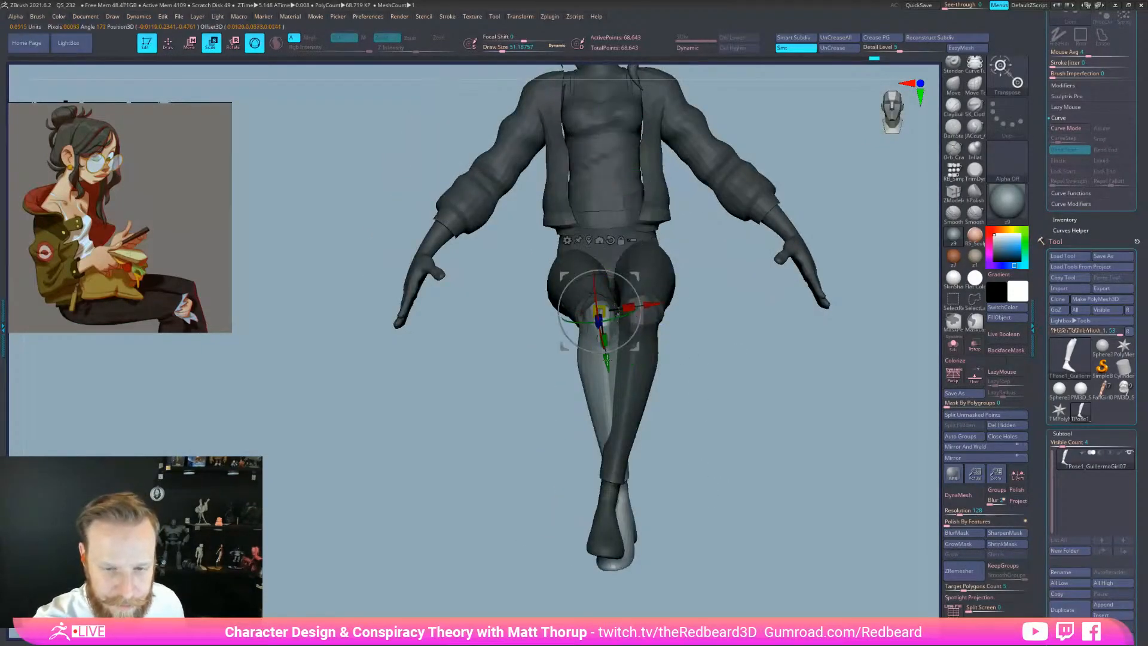
{"action": "left_click_drag", "start_coordinate": [705, 335], "coordinate": [779, 333]}
{"action": "left_click_drag", "start_coordinate": [653, 323], "coordinate": [638, 320], "text": "alt"}
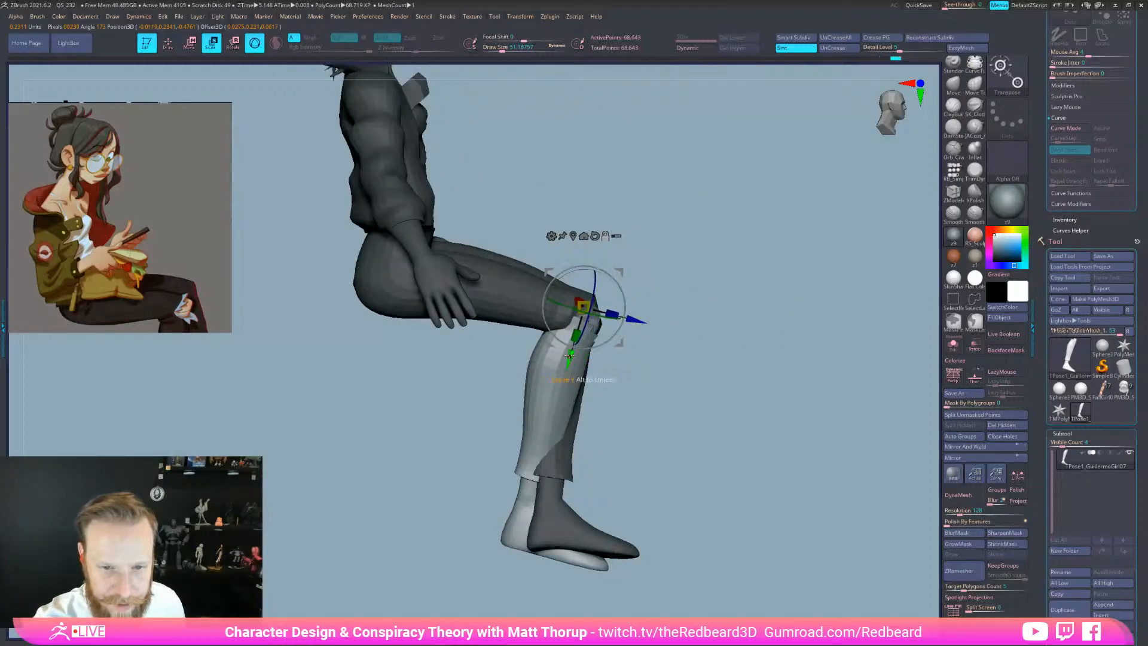
{"action": "left_click_drag", "start_coordinate": [570, 357], "coordinate": [563, 371], "text": "alt"}
{"action": "left_click_drag", "start_coordinate": [665, 388], "coordinate": [612, 357]}
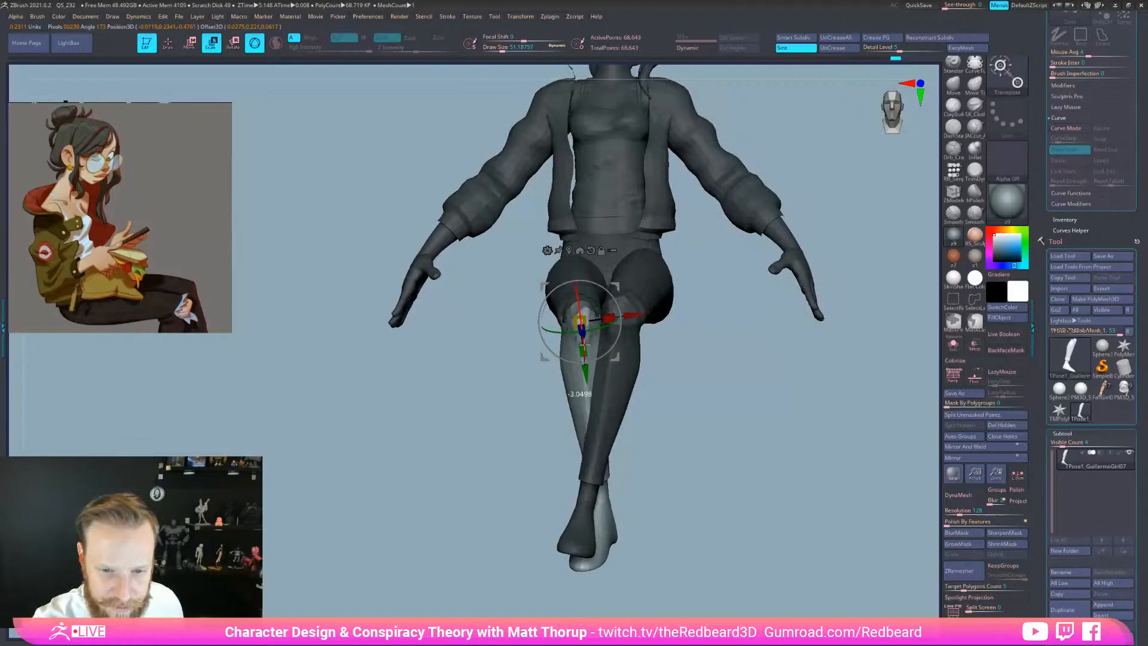
{"action": "left_click_drag", "start_coordinate": [626, 317], "coordinate": [609, 300], "text": "alt"}
{"action": "left_click_drag", "start_coordinate": [694, 383], "coordinate": [754, 387]}
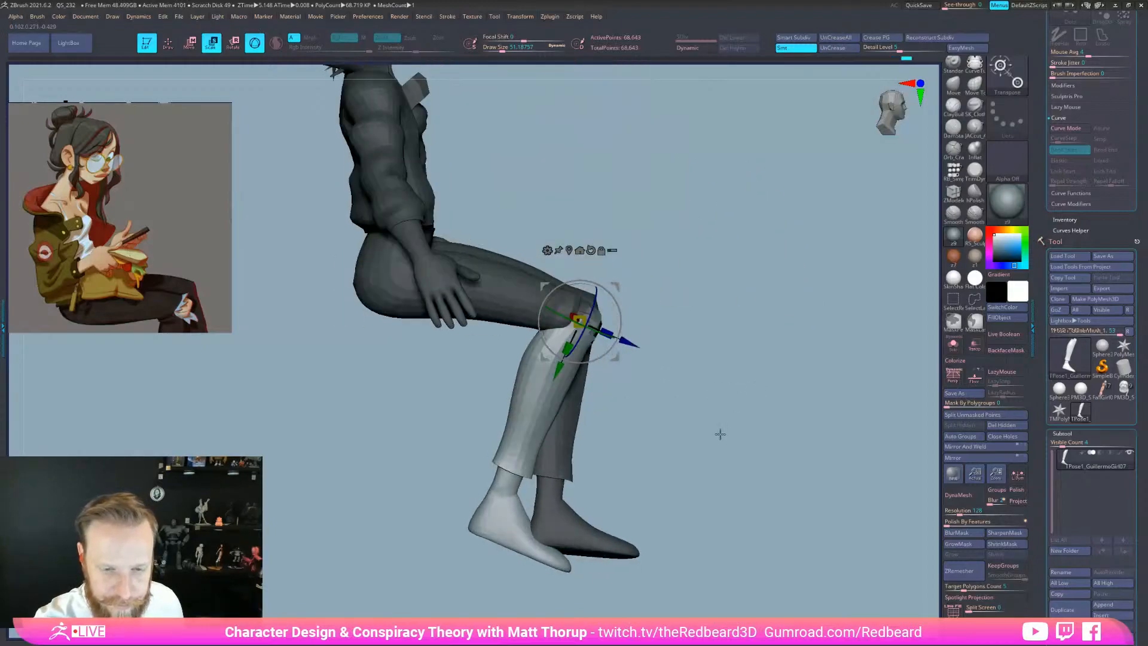
{"action": "left_click_drag", "start_coordinate": [720, 432], "coordinate": [771, 439]}
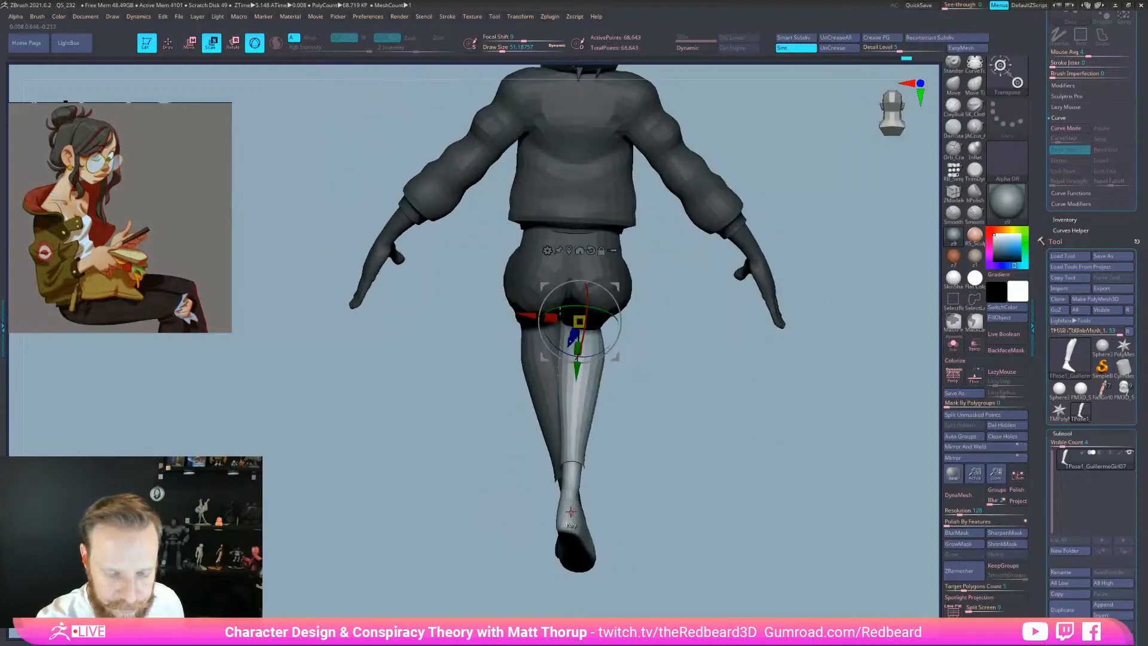
Mask the leg down to the ankle and move the pivot to the ankle
{"action": "left_click_drag", "start_coordinate": [570, 496], "coordinate": [571, 464], "text": "ctrl"}
{"action": "mouse_move", "coordinate": [665, 473]}
{"action": "left_mouse_down"}
{"action": "mouse_move", "coordinate": [666, 502]}
{"action": "mouse_move", "coordinate": [666, 490]}
{"action": "left_mouse_up"}
{"action": "left_click_drag", "start_coordinate": [572, 418], "coordinate": [571, 515], "text": "ctrl"}
{"action": "left_click_drag", "start_coordinate": [572, 372], "coordinate": [571, 438], "text": "ctrl"}
Align the ankle pivot and turn the foot slightly outward, reviewing from side, back and front
{"action": "left_click_drag", "start_coordinate": [572, 329], "coordinate": [572, 366], "text": "ctrl"}
{"action": "left_click_drag", "start_coordinate": [568, 487], "coordinate": [568, 538], "text": "ctrl"}
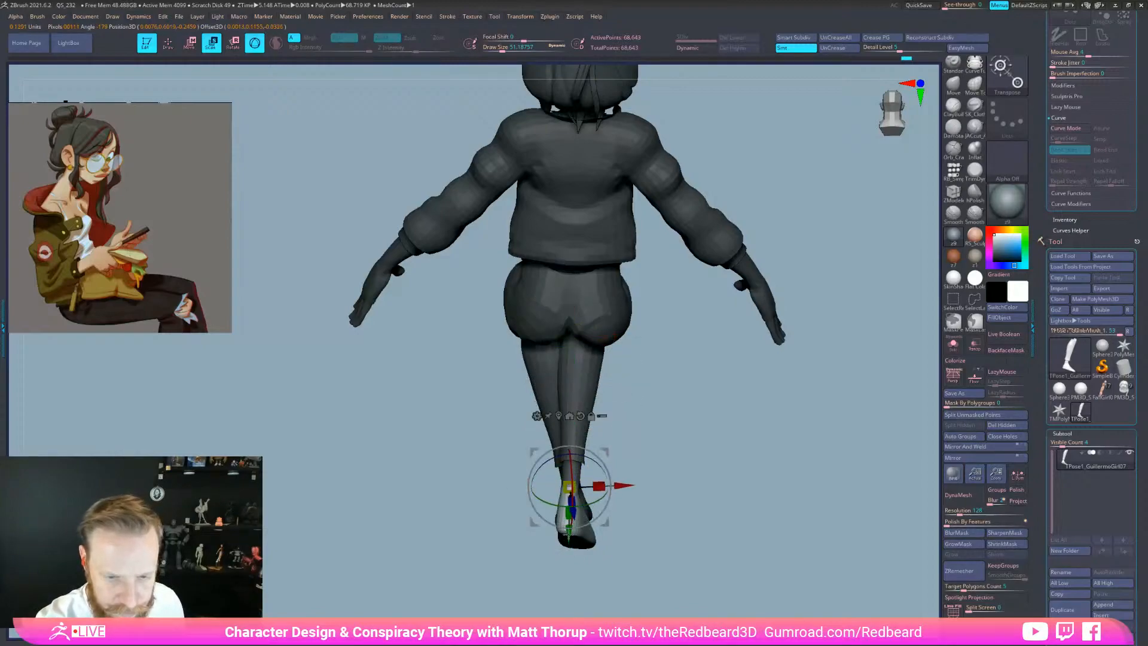
{"action": "left_click_drag", "start_coordinate": [726, 506], "coordinate": [522, 480]}
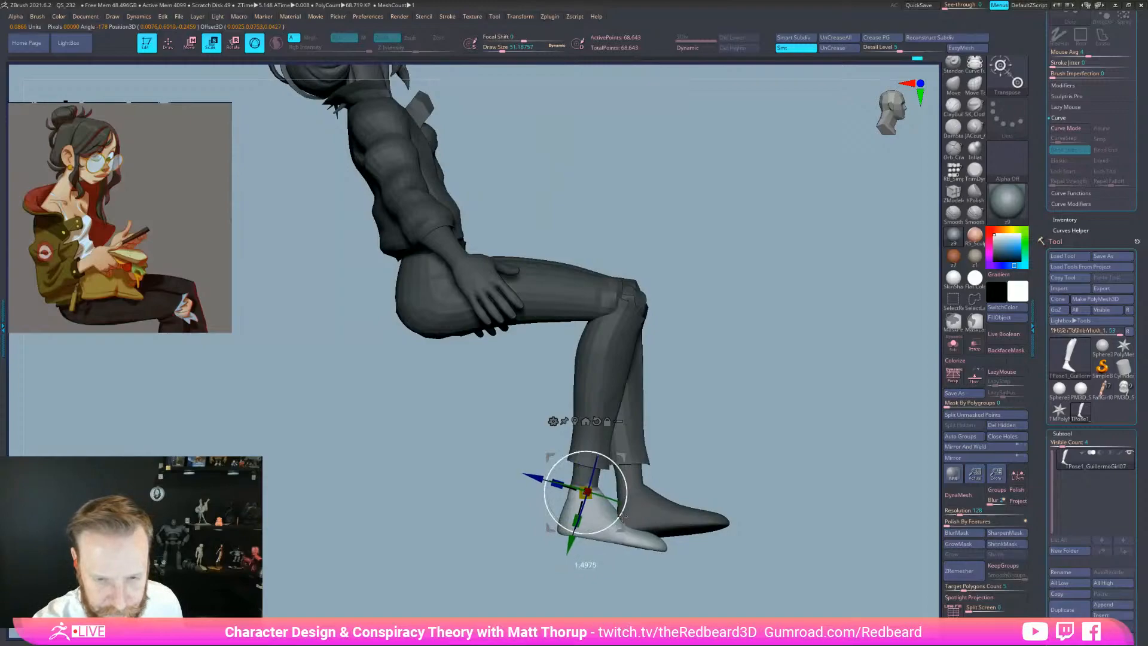
{"action": "left_click_drag", "start_coordinate": [601, 559], "coordinate": [645, 553]}
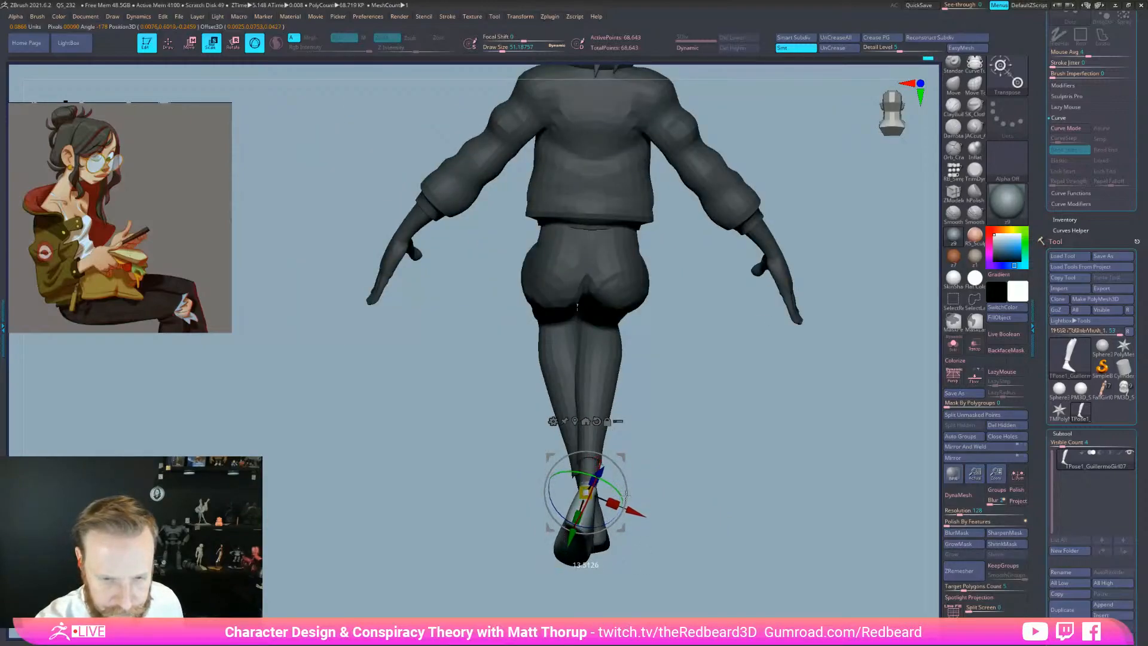
{"action": "left_click_drag", "start_coordinate": [668, 509], "coordinate": [740, 512]}
{"action": "left_click_drag", "start_coordinate": [605, 463], "coordinate": [585, 457]}
{"action": "mouse_move", "coordinate": [654, 494]}
{"action": "left_mouse_down"}
{"action": "mouse_move", "coordinate": [723, 488]}
{"action": "mouse_move", "coordinate": [668, 494]}
{"action": "left_mouse_up"}
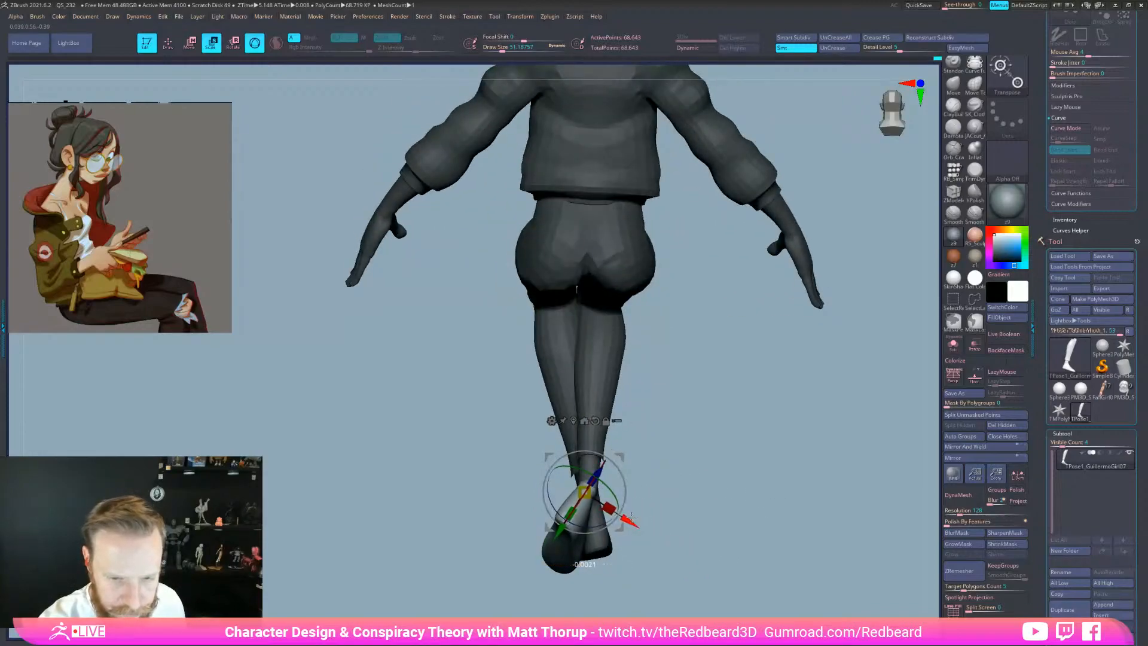
{"action": "left_click_drag", "start_coordinate": [602, 522], "coordinate": [598, 524]}
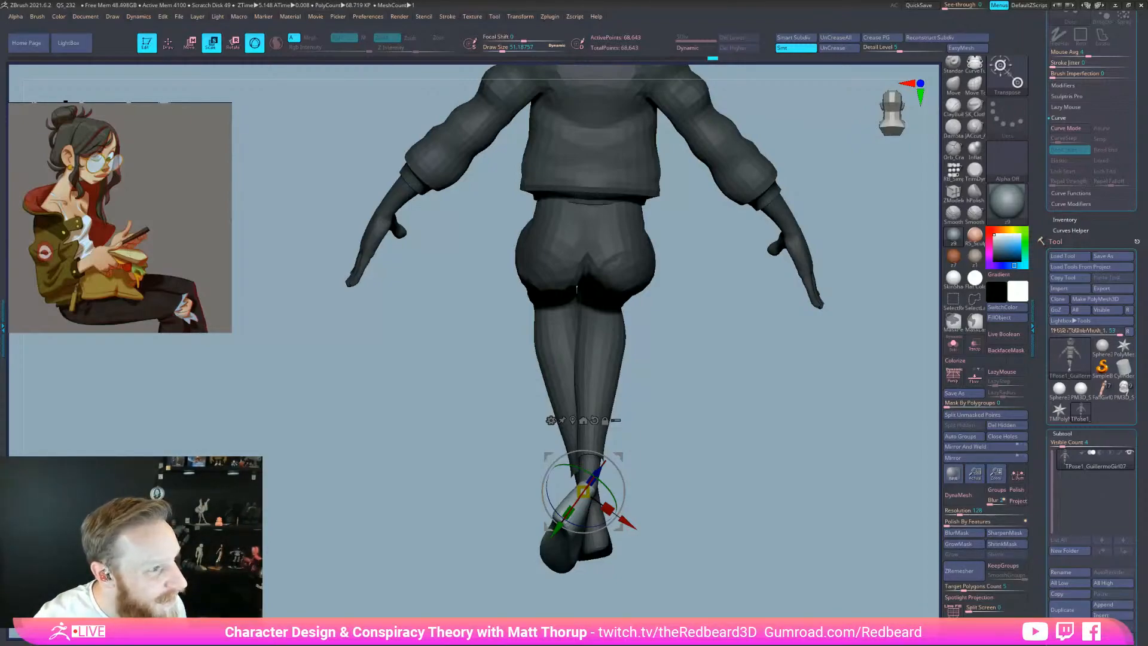
{"action": "left_click_drag", "start_coordinate": [754, 568], "coordinate": [848, 580]}
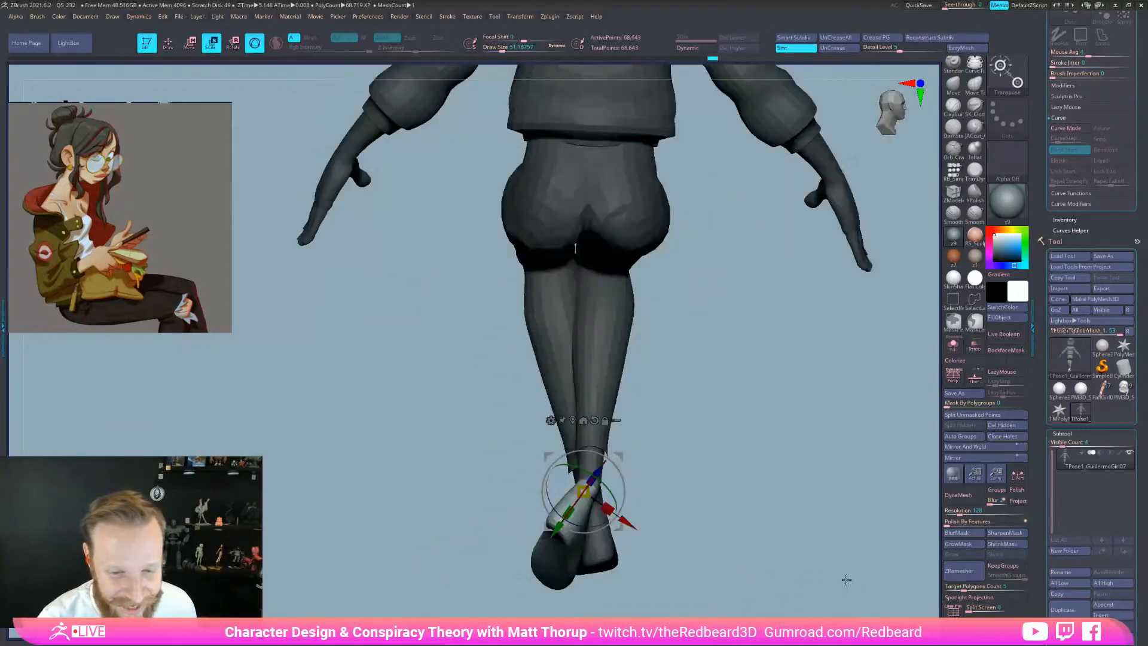
Invert the mask and smooth the ankle joint with a smaller brush
{"action": "key", "text": "q"}
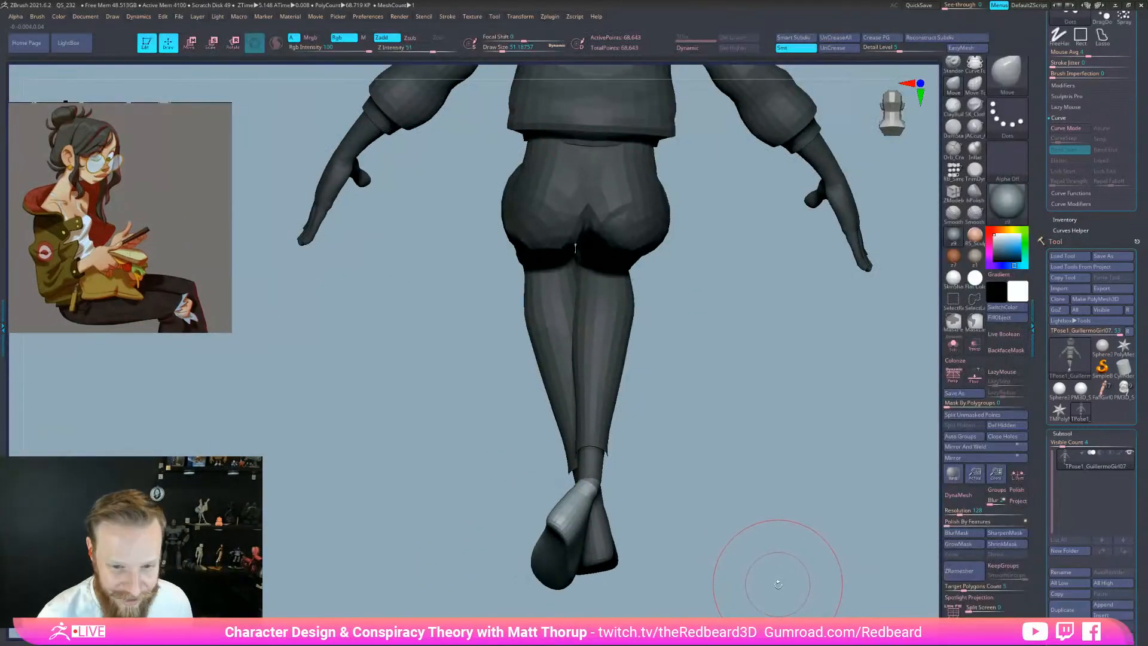
{"action": "left_click", "coordinate": [623, 472], "text": "ctrl"}
{"action": "key", "text": "["}
{"action": "left_click_drag", "start_coordinate": [591, 487], "coordinate": [590, 478], "text": "shift"}
{"action": "right_click_drag", "start_coordinate": [591, 486], "coordinate": [496, 486]}
{"action": "key", "text": "s"}
{"action": "left_click_drag", "start_coordinate": [611, 488], "coordinate": [608, 488]}
{"action": "left_click_drag", "start_coordinate": [608, 489], "coordinate": [611, 489], "text": "shift"}
{"action": "mouse_move", "coordinate": [591, 488]}
{"action": "right_mouse_down"}
{"action": "mouse_move", "coordinate": [771, 539]}
{"action": "mouse_move", "coordinate": [767, 574]}
{"action": "mouse_move", "coordinate": [730, 561]}
{"action": "mouse_move", "coordinate": [709, 586]}
{"action": "right_mouse_up"}
{"action": "mouse_move", "coordinate": [709, 585]}
{"action": "right_mouse_down"}
{"action": "mouse_move", "coordinate": [744, 571]}
{"action": "mouse_move", "coordinate": [703, 465]}
{"action": "right_mouse_up"}
Reshape the crotch, inner thigh and hip with Move Topological, keeping the mesh in 3D
{"action": "mouse_move", "coordinate": [656, 363]}
{"action": "right_mouse_down"}
{"action": "mouse_move", "coordinate": [673, 373]}
{"action": "mouse_move", "coordinate": [652, 526]}
{"action": "right_mouse_up"}
{"action": "right_click_drag", "start_coordinate": [660, 569], "coordinate": [651, 468]}
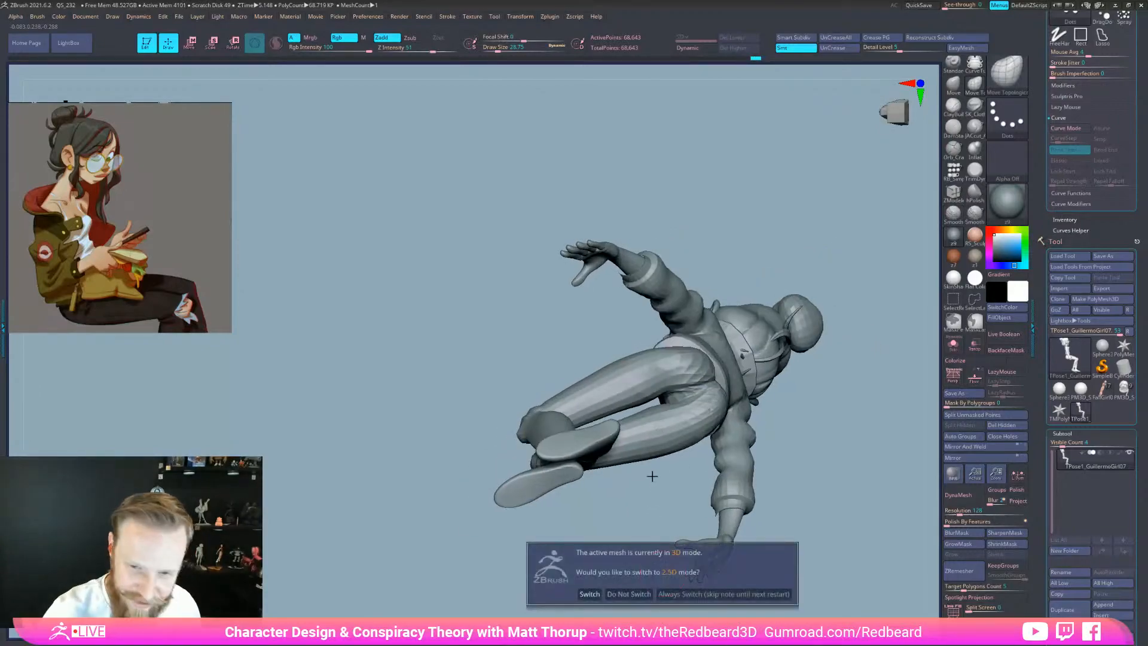
{"action": "left_click", "coordinate": [627, 594]}
{"action": "key", "text": "s"}
{"action": "mouse_move", "coordinate": [664, 381]}
{"action": "left_mouse_down"}
{"action": "mouse_move", "coordinate": [689, 387]}
{"action": "mouse_move", "coordinate": [680, 405]}
{"action": "left_mouse_up"}
{"action": "key", "text": "s"}
{"action": "key", "text": "s"}
{"action": "left_click_drag", "start_coordinate": [680, 406], "coordinate": [672, 399]}
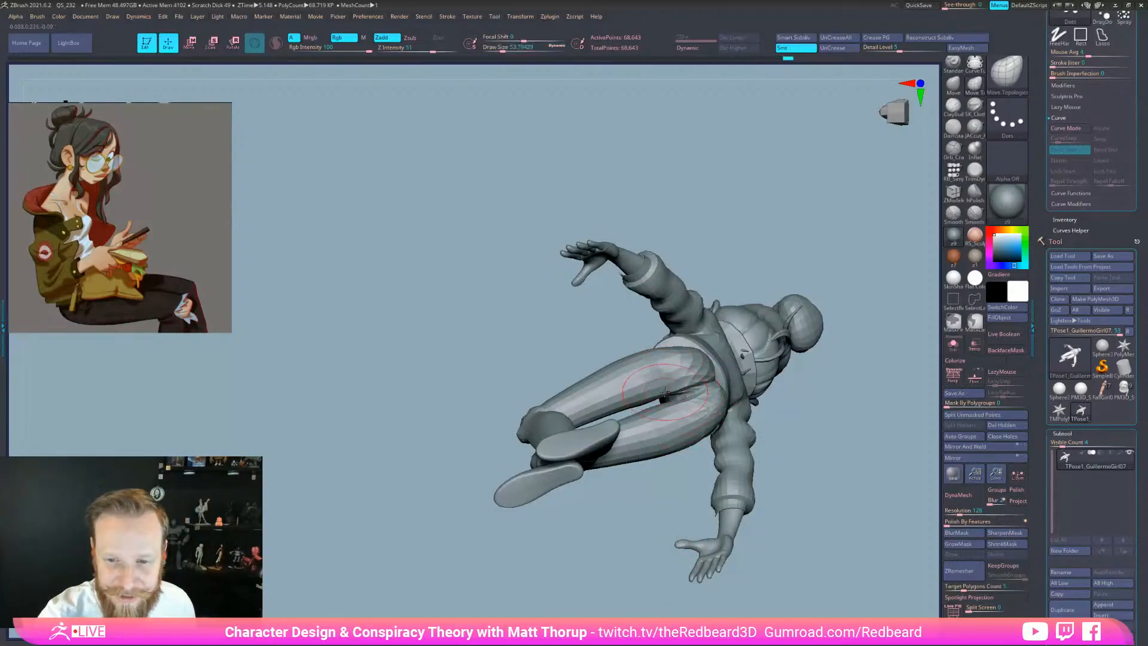
{"action": "left_click_drag", "start_coordinate": [675, 515], "coordinate": [802, 452]}
{"action": "mouse_move", "coordinate": [690, 390]}
{"action": "left_mouse_down"}
{"action": "mouse_move", "coordinate": [765, 395]}
{"action": "mouse_move", "coordinate": [802, 541]}
{"action": "mouse_move", "coordinate": [797, 502]}
{"action": "mouse_move", "coordinate": [796, 573]}
{"action": "mouse_move", "coordinate": [792, 533]}
{"action": "left_mouse_up"}
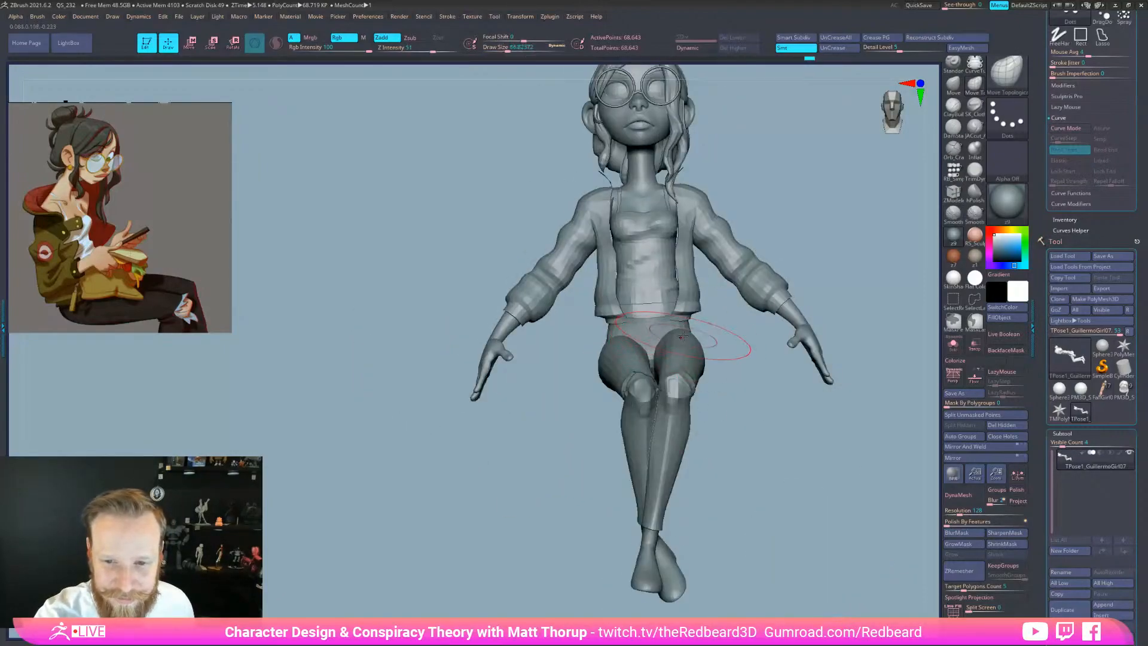
Adjust the hip shape, then smooth the hip and groin with a smaller brush
{"action": "mouse_move", "coordinate": [727, 356]}
{"action": "left_mouse_down"}
{"action": "mouse_move", "coordinate": [643, 371]}
{"action": "mouse_move", "coordinate": [726, 374]}
{"action": "left_mouse_up"}
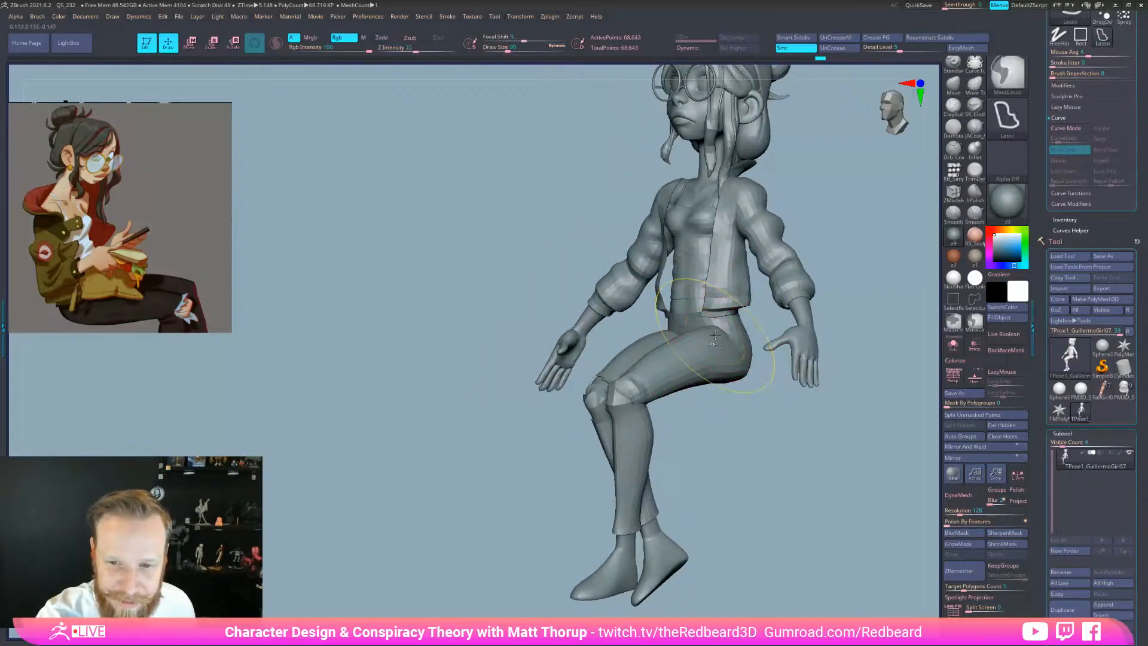
{"action": "key", "text": "s"}
{"action": "key", "text": "shift"}
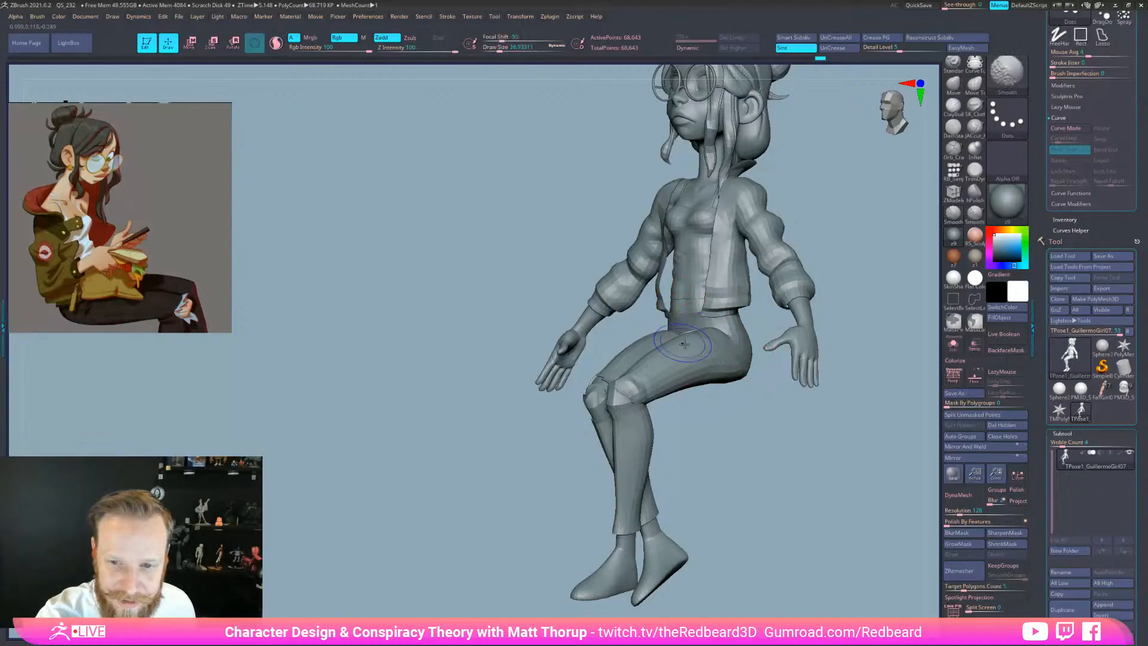
{"action": "left_click_drag", "start_coordinate": [711, 420], "coordinate": [753, 415]}
{"action": "left_click_drag", "start_coordinate": [708, 337], "coordinate": [721, 326], "text": "shift"}
{"action": "left_click_drag", "start_coordinate": [727, 415], "coordinate": [781, 419]}
{"action": "left_click_drag", "start_coordinate": [652, 332], "coordinate": [643, 322], "text": "shift"}
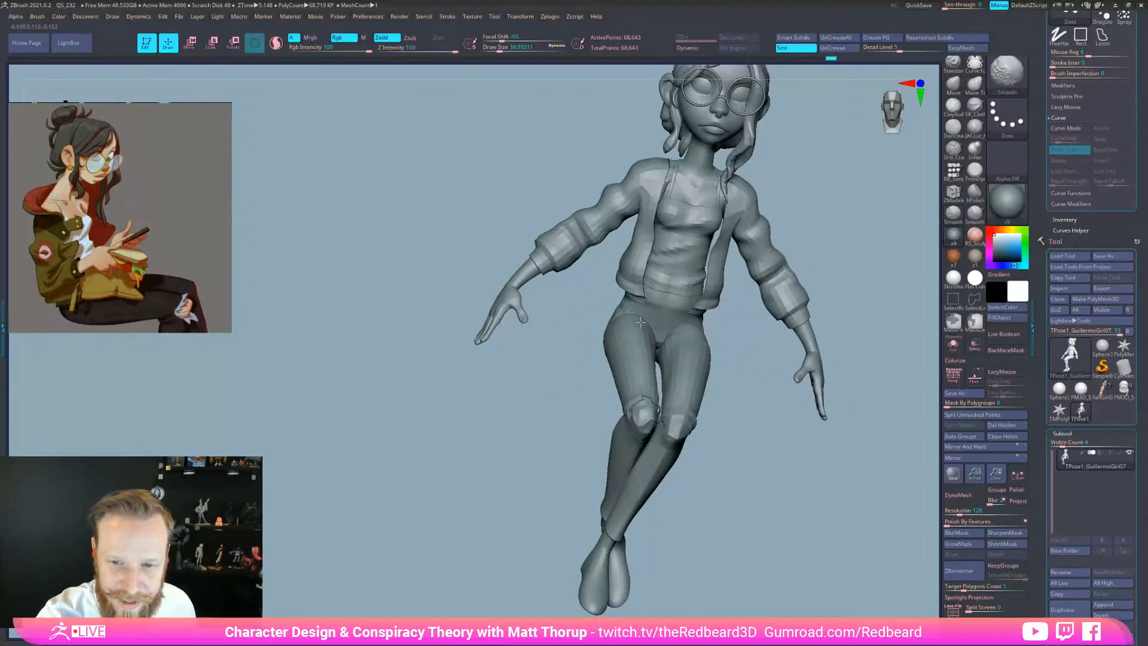
{"action": "mouse_move", "coordinate": [718, 413]}
{"action": "left_mouse_down", "text": "shift"}
{"action": "mouse_move", "coordinate": [807, 532]}
{"action": "mouse_move", "coordinate": [711, 462]}
{"action": "left_mouse_up", "text": "shift"}
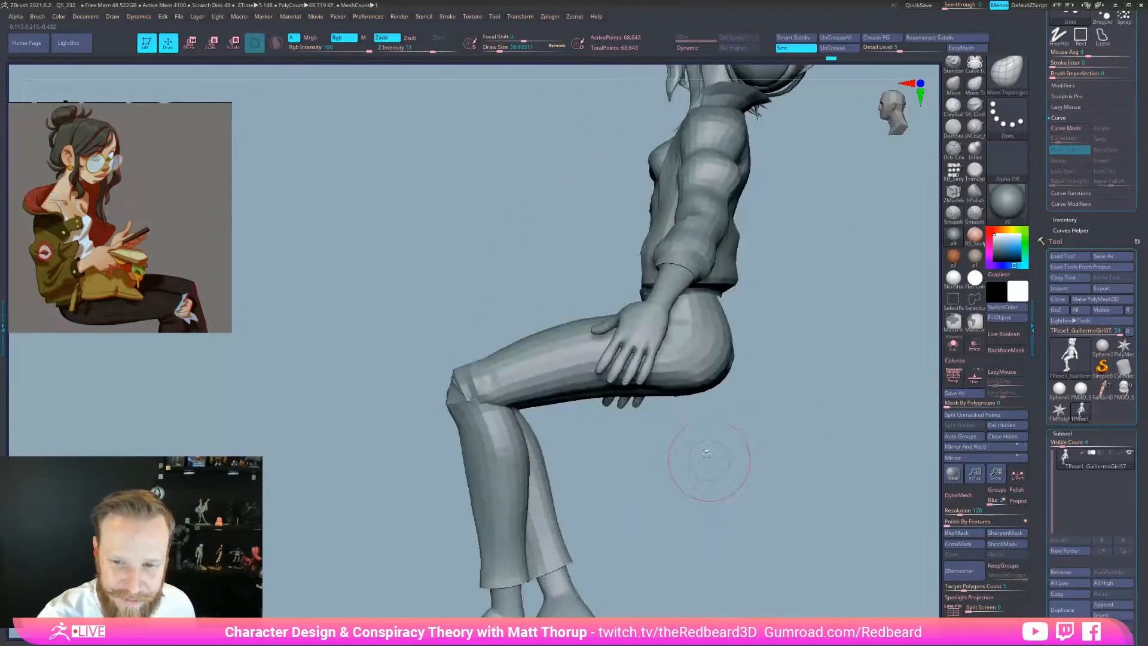
{"action": "left_click_drag", "start_coordinate": [610, 418], "coordinate": [657, 419]}
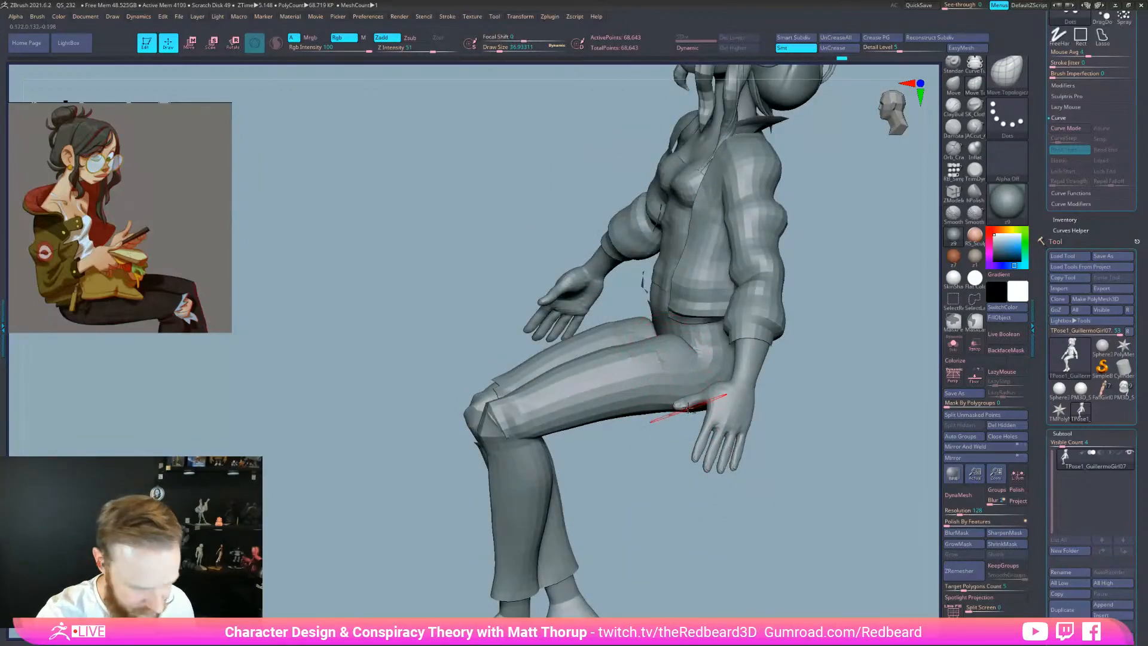
Switch to the standard Move brush with the B, M, V shortcut
{"action": "key", "text": "b"}
{"action": "key", "text": "m"}
{"action": "key", "text": "v"}
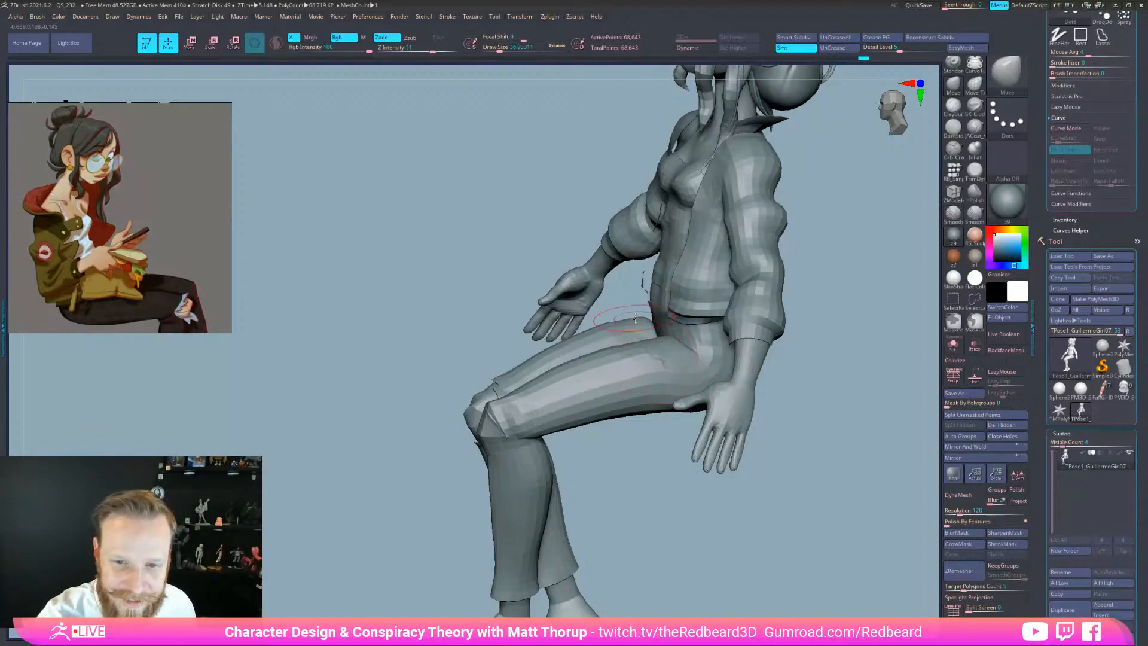
{"action": "left_click_drag", "start_coordinate": [640, 468], "coordinate": [676, 548]}
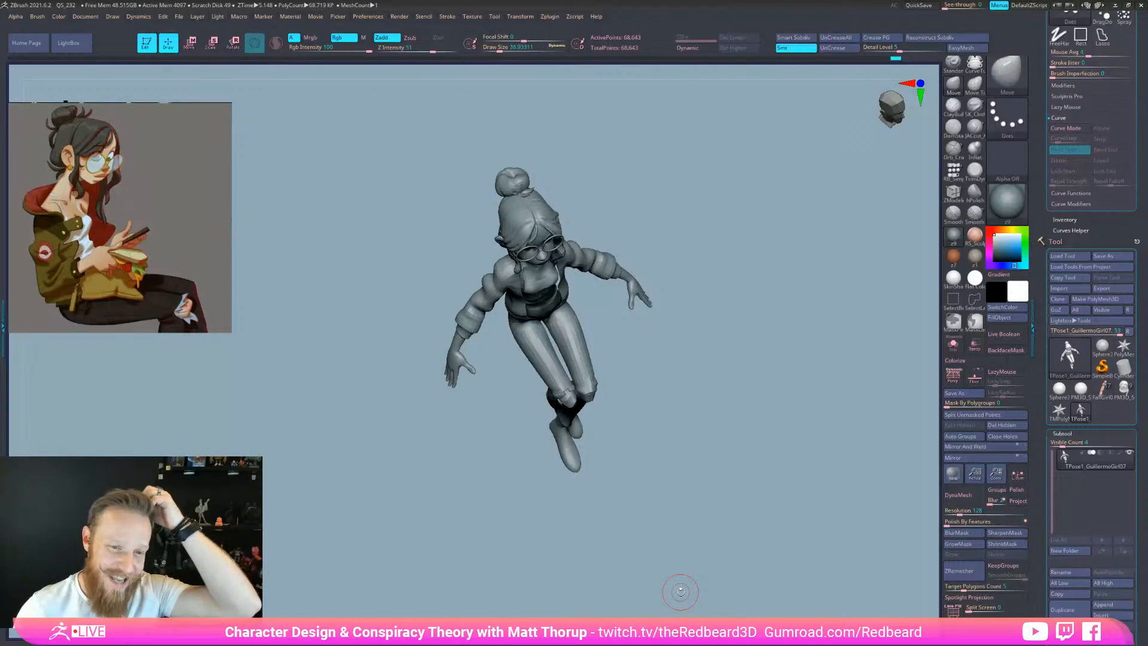
Hide the sleeve and forearm polygroups from the back view, then bring them back
{"action": "mouse_move", "coordinate": [680, 592]}
{"action": "left_mouse_down"}
{"action": "mouse_move", "coordinate": [777, 523]}
{"action": "mouse_move", "coordinate": [753, 560]}
{"action": "mouse_move", "coordinate": [776, 557]}
{"action": "mouse_move", "coordinate": [758, 553]}
{"action": "left_mouse_up"}
{"action": "key", "text": "shift+f"}
{"action": "key", "text": "f"}
{"action": "left_click_drag", "start_coordinate": [861, 566], "coordinate": [723, 611], "text": "alt"}
{"action": "left_click", "coordinate": [637, 232], "text": "ctrl+shift"}
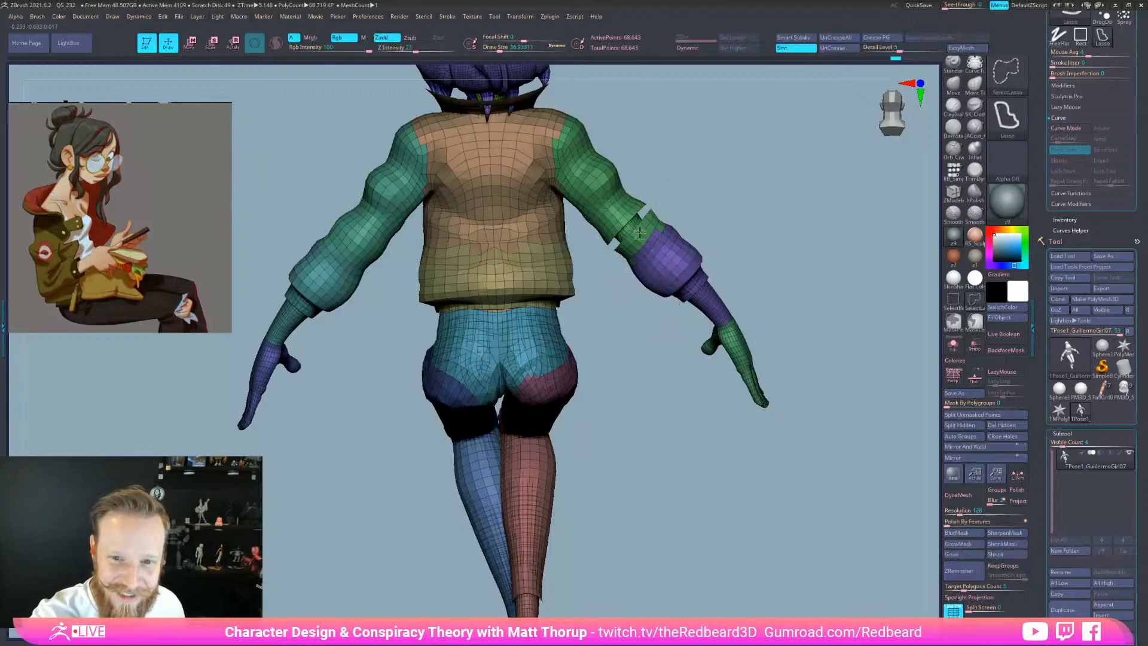
{"action": "left_click", "coordinate": [636, 231], "text": "ctrl+shift"}
{"action": "left_click", "coordinate": [672, 237], "text": "ctrl+shift"}
{"action": "left_click_drag", "start_coordinate": [681, 262], "coordinate": [920, 269]}
{"action": "left_click_drag", "start_coordinate": [861, 543], "coordinate": [703, 559], "text": "alt"}
{"action": "key", "text": "shift+f"}
{"action": "left_click_drag", "start_coordinate": [841, 589], "coordinate": [831, 538], "text": "alt"}
{"action": "left_click", "coordinate": [802, 562], "text": "ctrl+shift"}
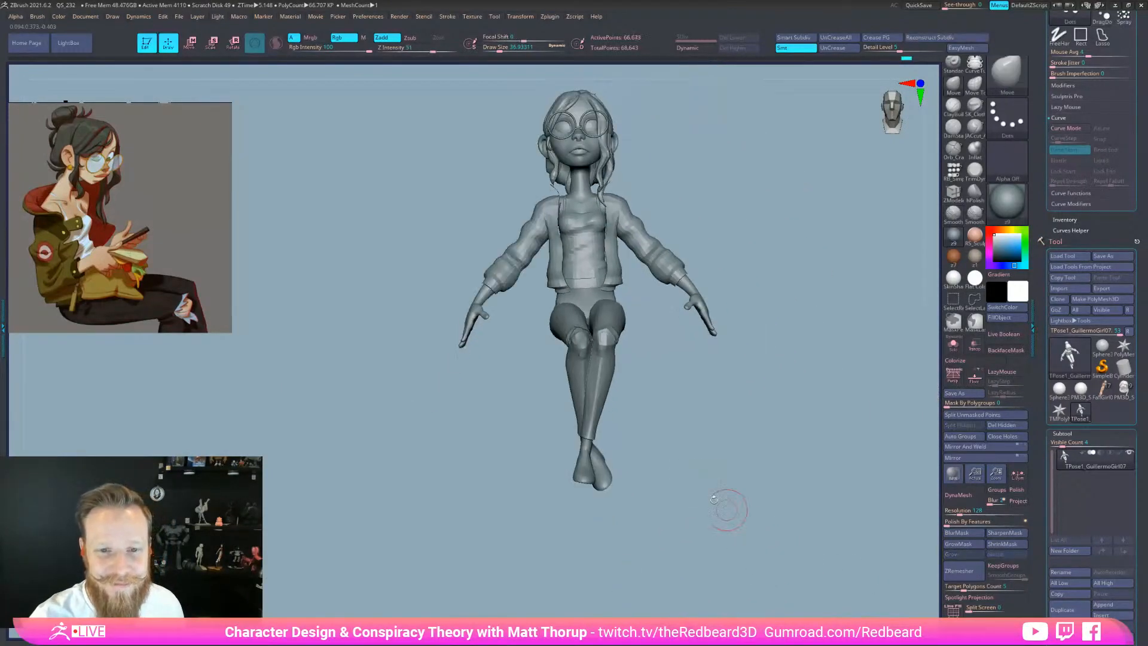
Hide the hands, wrists, cuffs and jacket sleeves on both sides
{"action": "mouse_move", "coordinate": [485, 326]}
{"action": "left_mouse_down", "text": "ctrl+alt+shift"}
{"action": "mouse_move", "coordinate": [500, 287]}
{"action": "mouse_move", "coordinate": [491, 299]}
{"action": "left_mouse_up", "text": "ctrl+alt+shift"}
{"action": "mouse_move", "coordinate": [488, 292]}
{"action": "left_mouse_down", "text": "ctrl+alt+shift"}
{"action": "mouse_move", "coordinate": [466, 308]}
{"action": "mouse_move", "coordinate": [479, 308]}
{"action": "left_mouse_up", "text": "ctrl+alt+shift"}
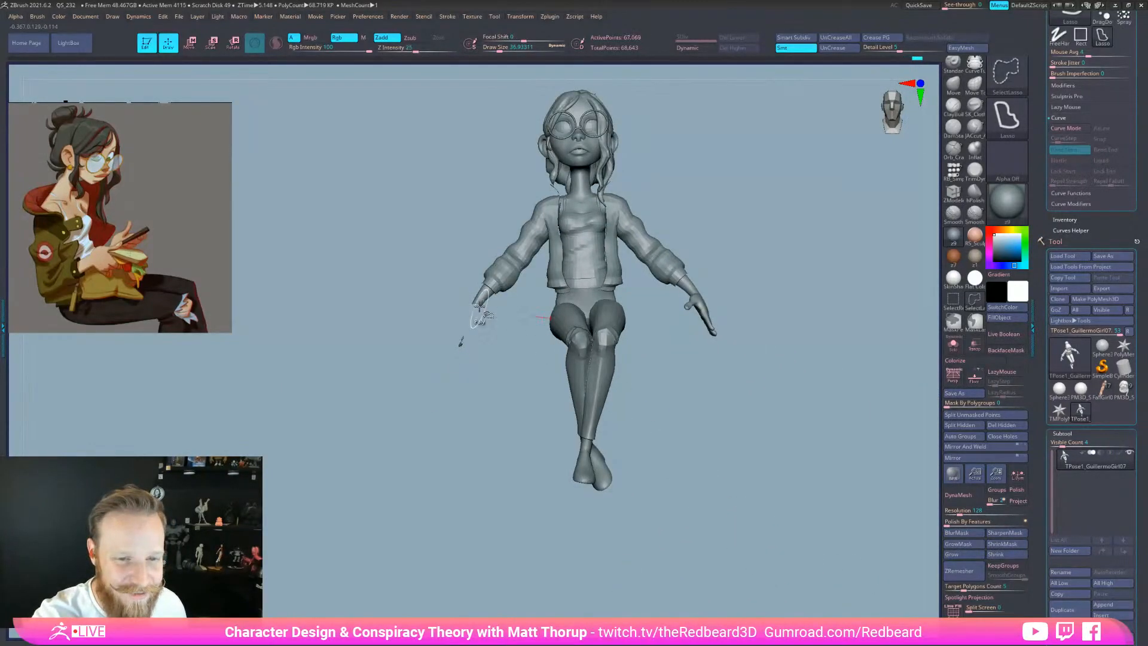
{"action": "left_click", "coordinate": [483, 300], "text": "ctrl+shift"}
{"action": "left_click", "coordinate": [461, 344], "text": "ctrl+shift"}
{"action": "left_click", "coordinate": [528, 250], "text": "ctrl+shift"}
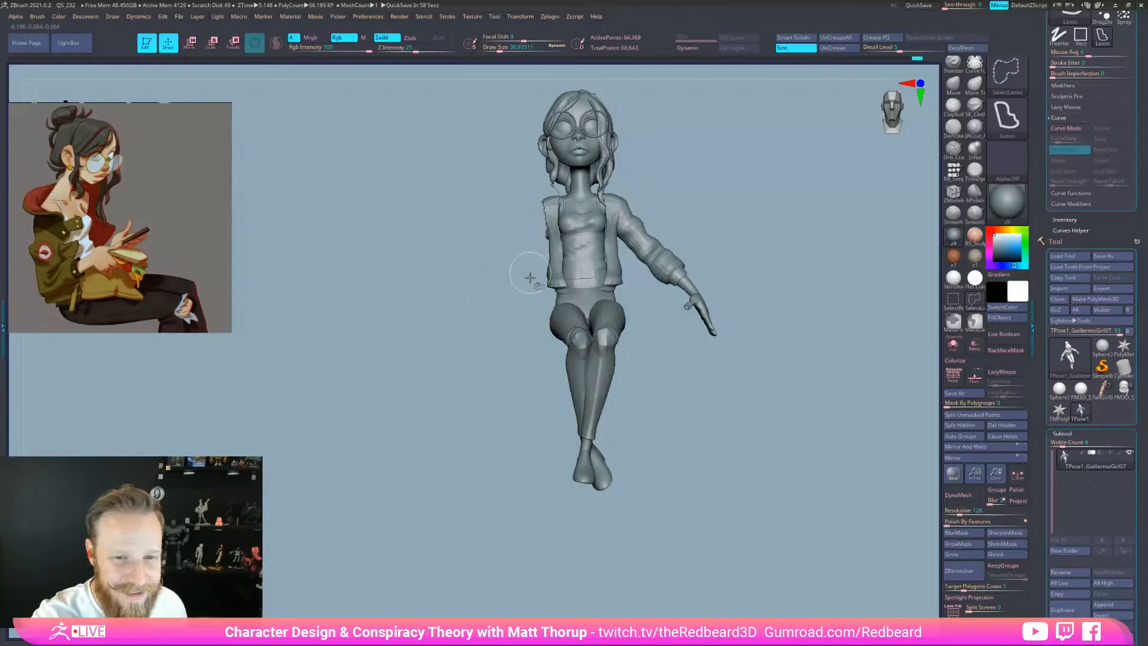
{"action": "left_click", "coordinate": [687, 296], "text": "ctrl+shift"}
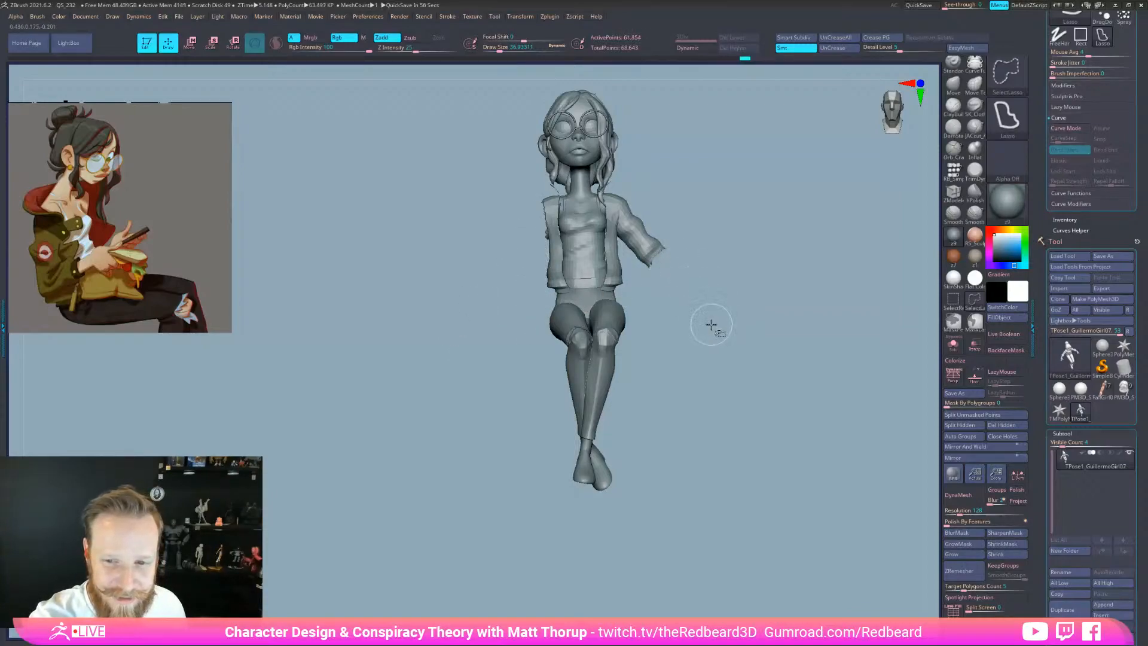
{"action": "left_click", "coordinate": [655, 250], "text": "ctrl+shift"}
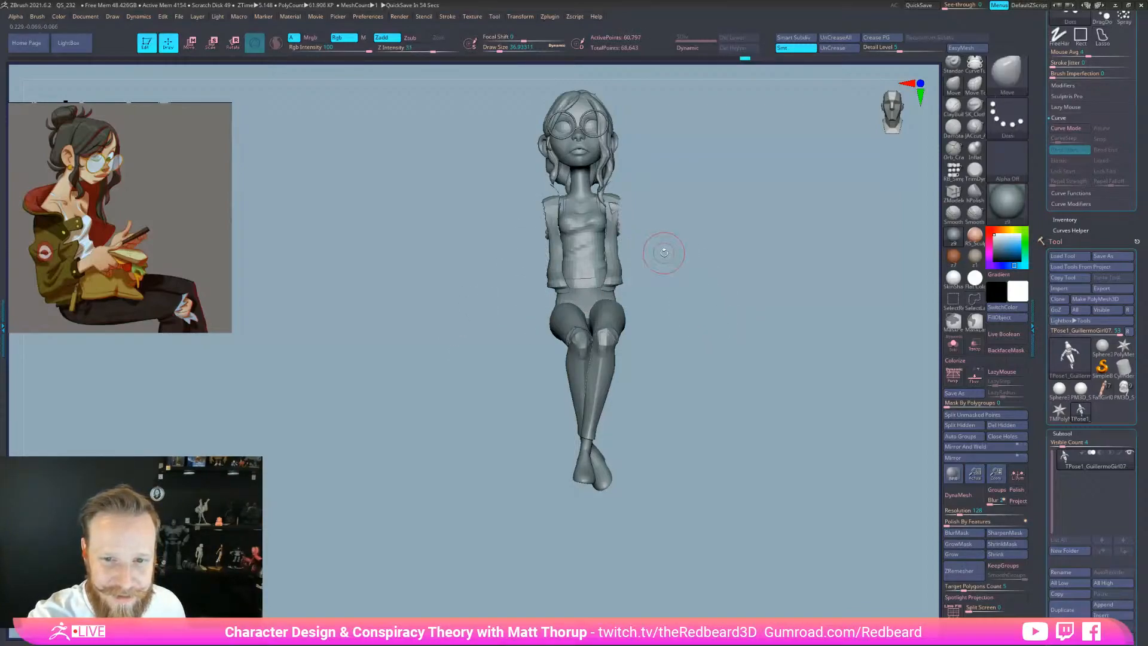
{"action": "key", "text": "ctrl+z"}
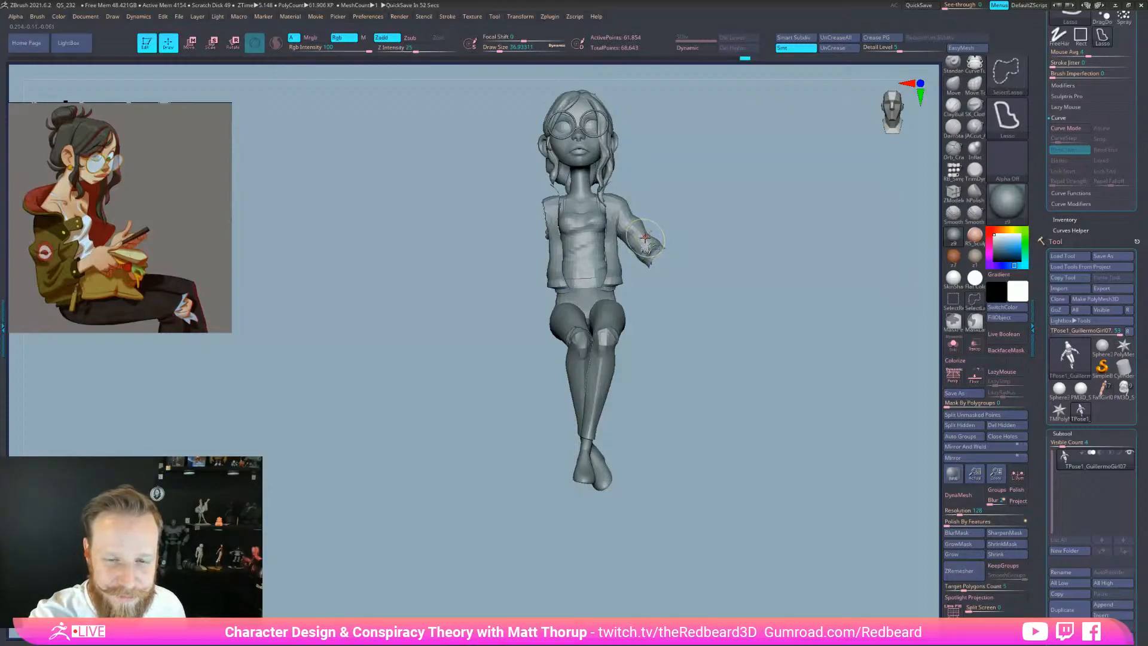
{"action": "left_click", "coordinate": [654, 248], "text": "ctrl+shift"}
Hide the lower shirt, hip, vest, neck and hair groups so only the legs remain
{"action": "left_click_drag", "start_coordinate": [666, 256], "coordinate": [752, 333]}
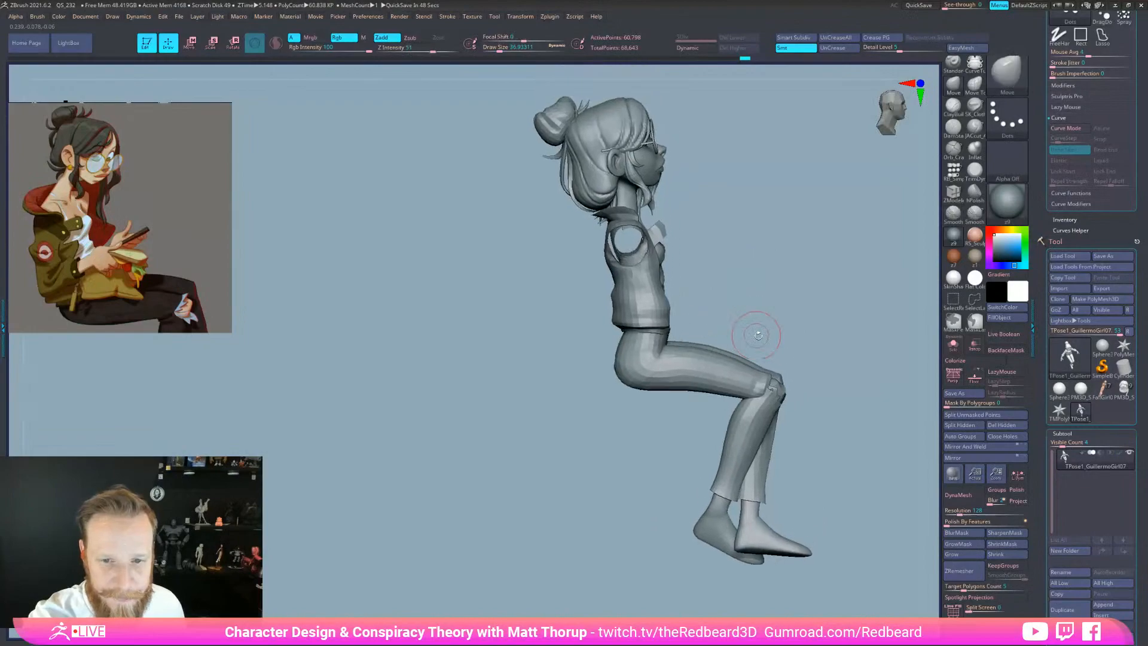
{"action": "key", "text": "shift+f"}
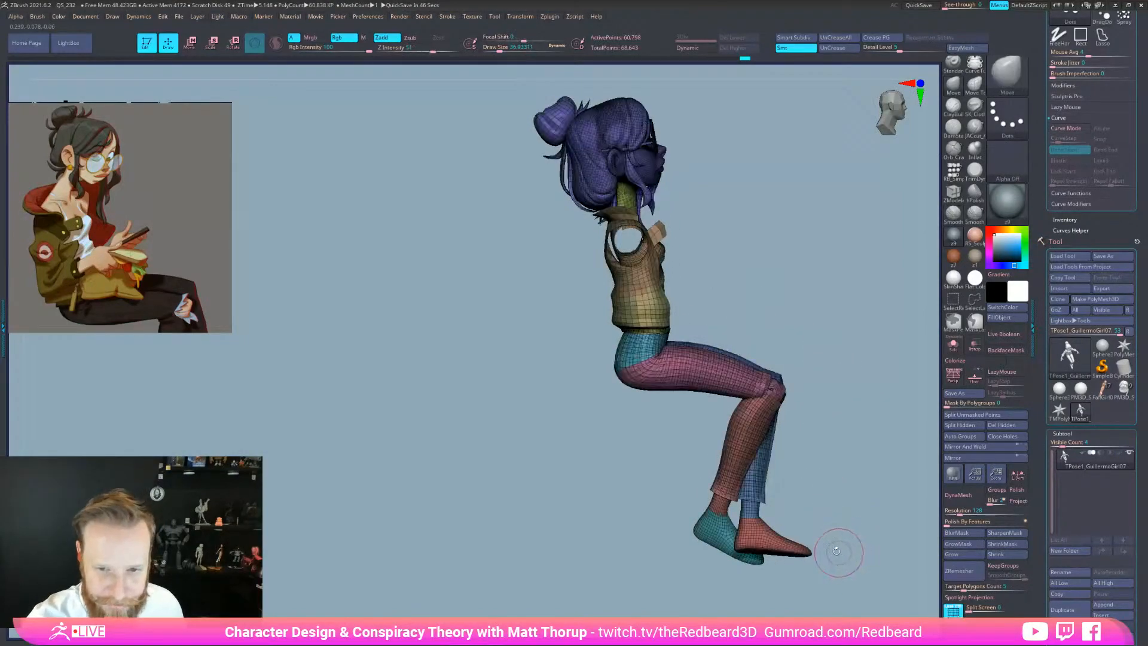
{"action": "left_click", "coordinate": [646, 311], "text": "ctrl+shift"}
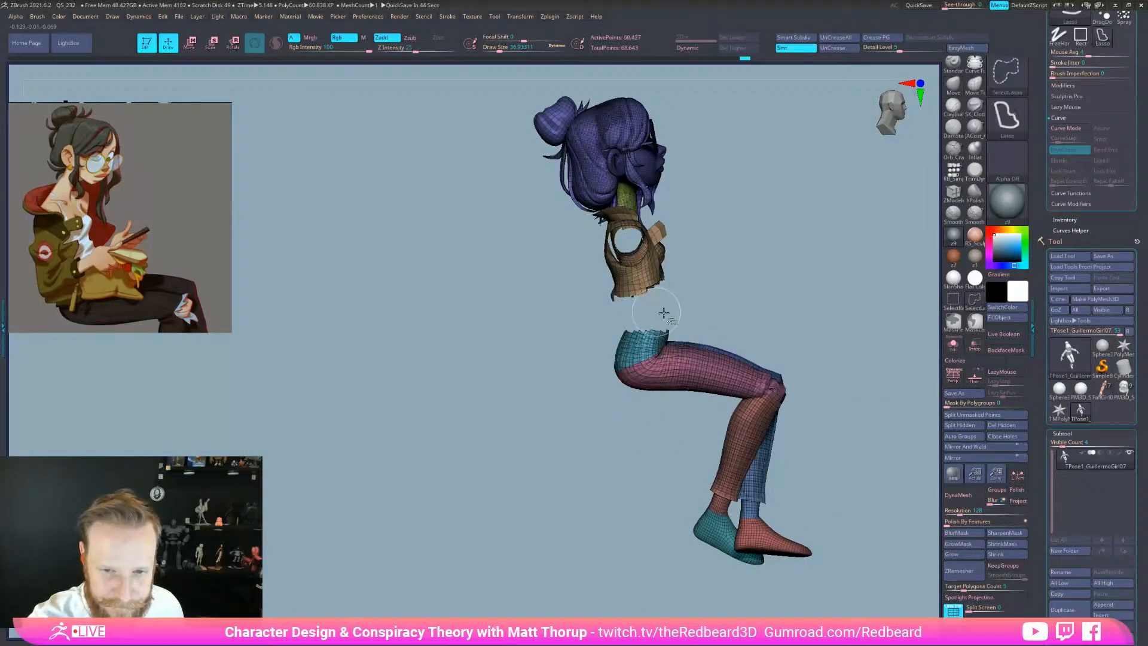
{"action": "mouse_move", "coordinate": [811, 327]}
{"action": "left_mouse_down", "text": "ctrl+shift"}
{"action": "mouse_move", "coordinate": [635, 312]}
{"action": "mouse_move", "coordinate": [656, 307]}
{"action": "left_mouse_up", "text": "ctrl+shift"}
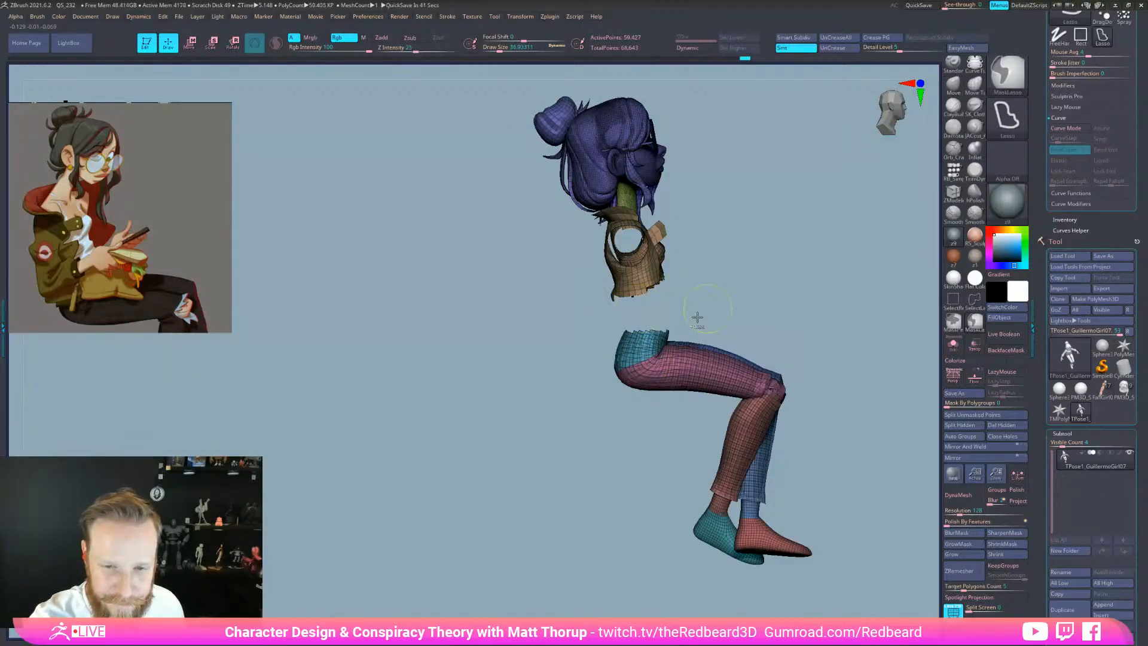
{"action": "left_click", "coordinate": [632, 350], "text": "ctrl+shift"}
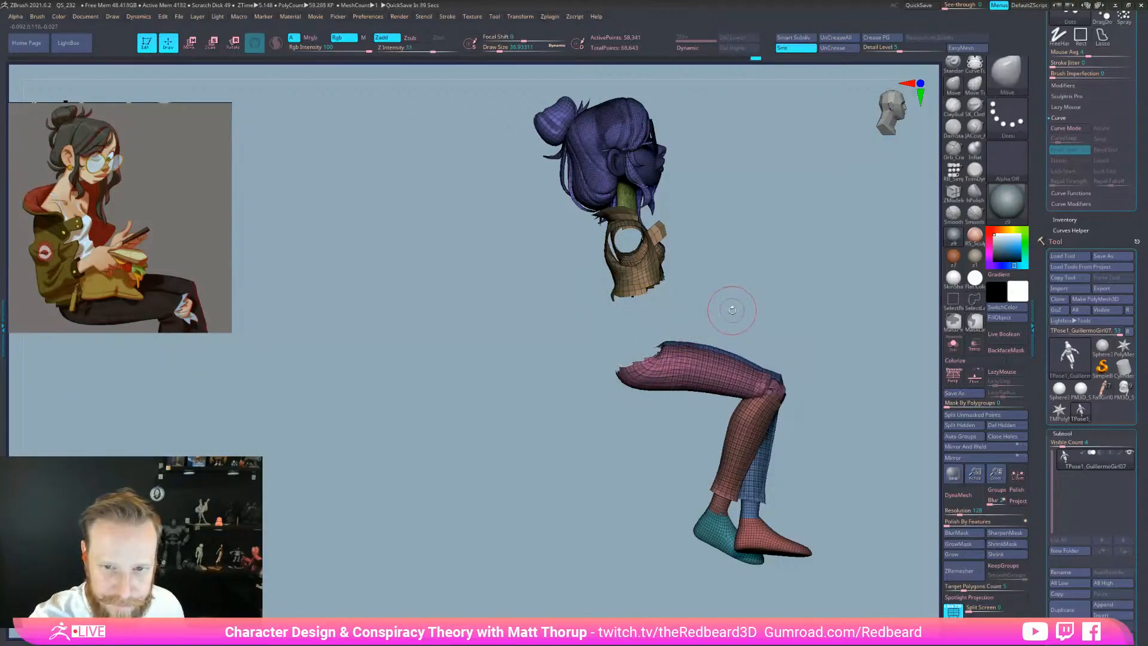
{"action": "left_click", "coordinate": [655, 281], "text": "ctrl+shift"}
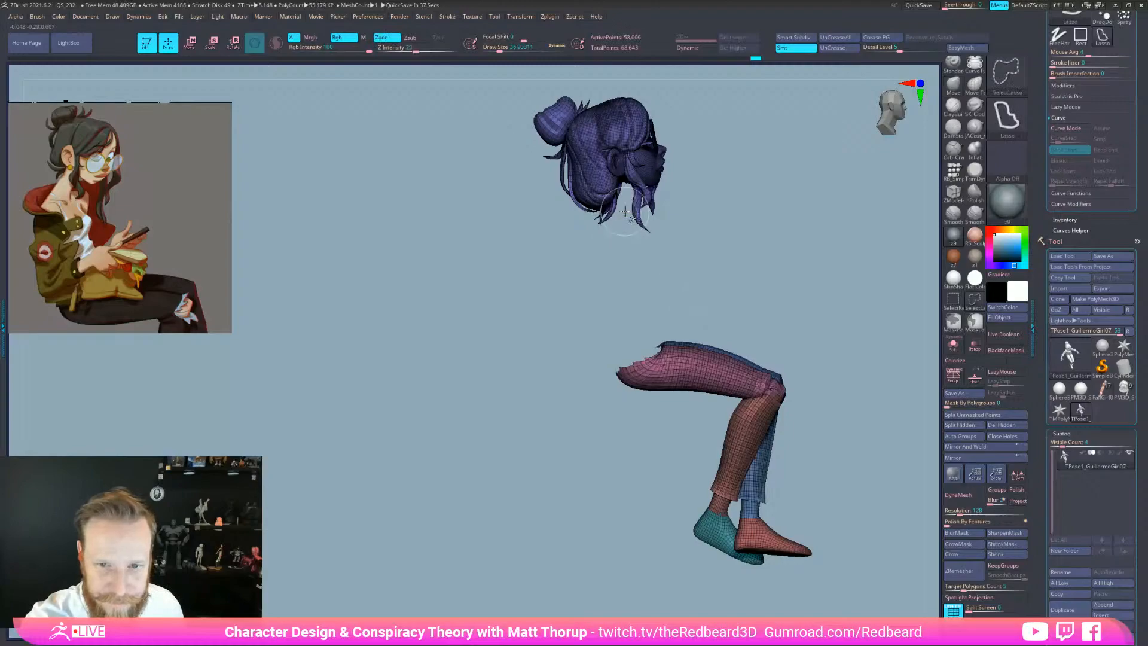
{"action": "left_click", "coordinate": [632, 148], "text": "ctrl+shift"}
{"action": "left_click", "coordinate": [863, 509], "text": "ctrl"}
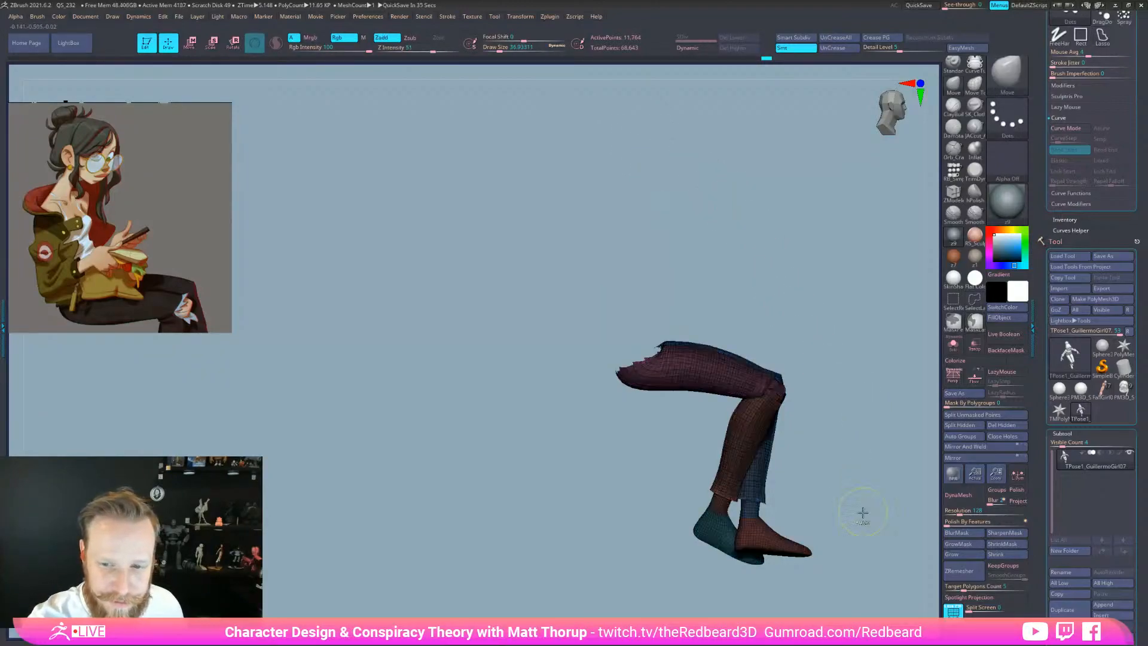
Unhide all, invert the mask onto the legs and adjust its edge
{"action": "left_click", "coordinate": [863, 514], "text": "ctrl+shift"}
{"action": "left_click", "coordinate": [863, 543], "text": "ctrl"}
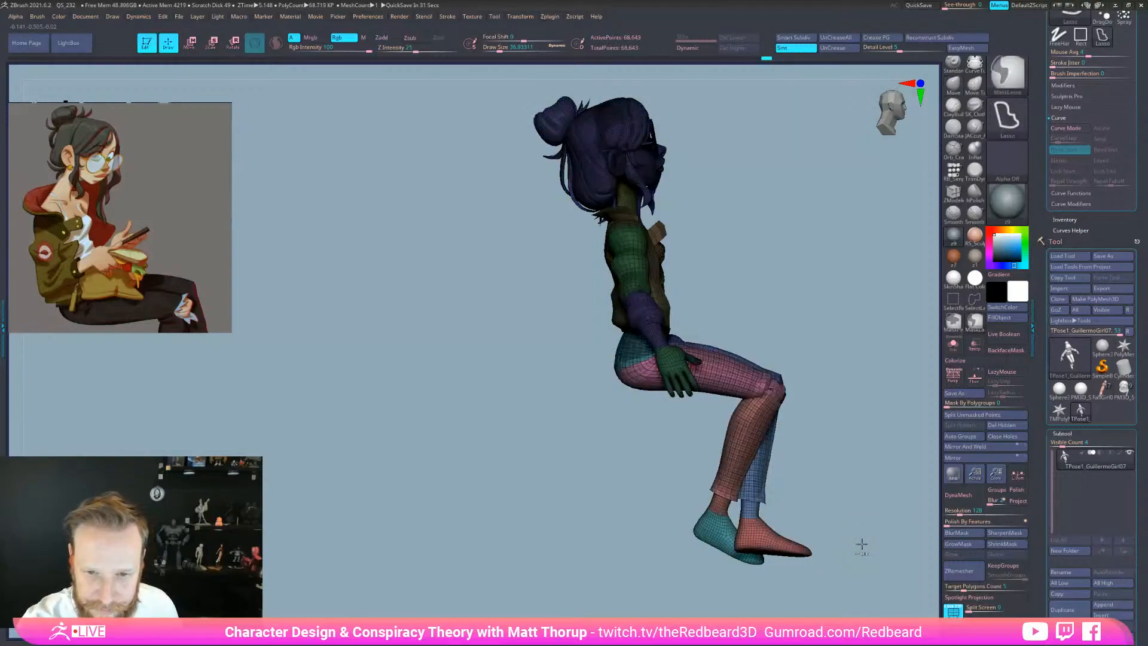
{"action": "left_click", "coordinate": [862, 545], "text": "ctrl"}
{"action": "left_click", "coordinate": [959, 533]}
Grow the leg mask, place the Transpose pivot at the hip and tilt the torso back
{"action": "left_click", "coordinate": [961, 544]}
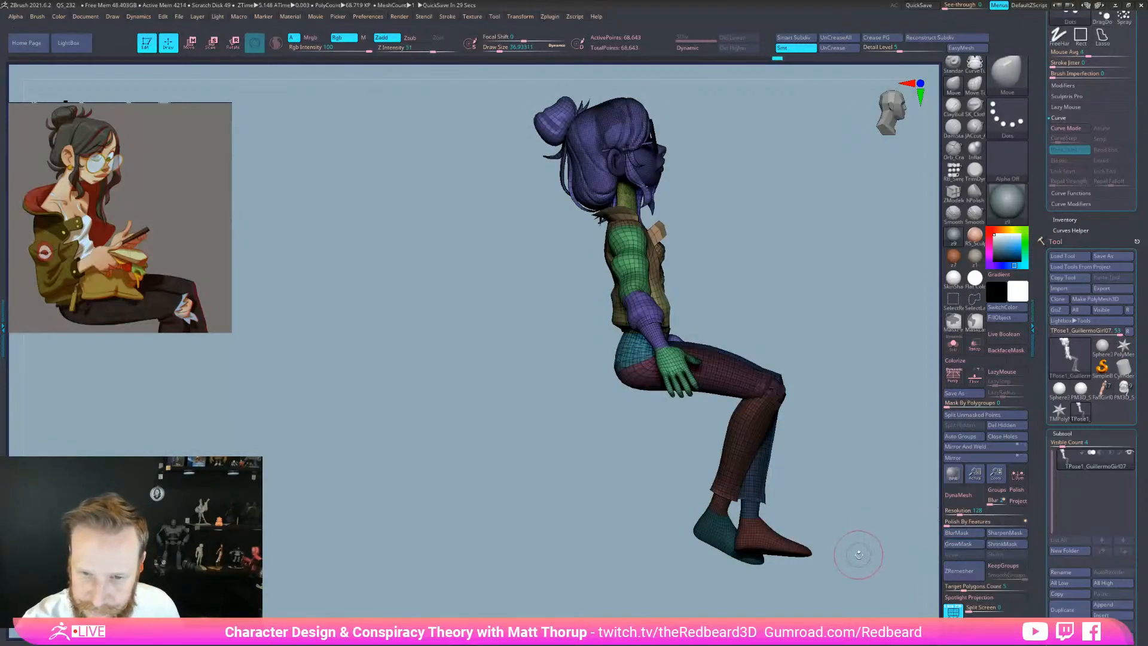
{"action": "key", "text": "w"}
{"action": "right_click_drag", "start_coordinate": [654, 366], "coordinate": [722, 342]}
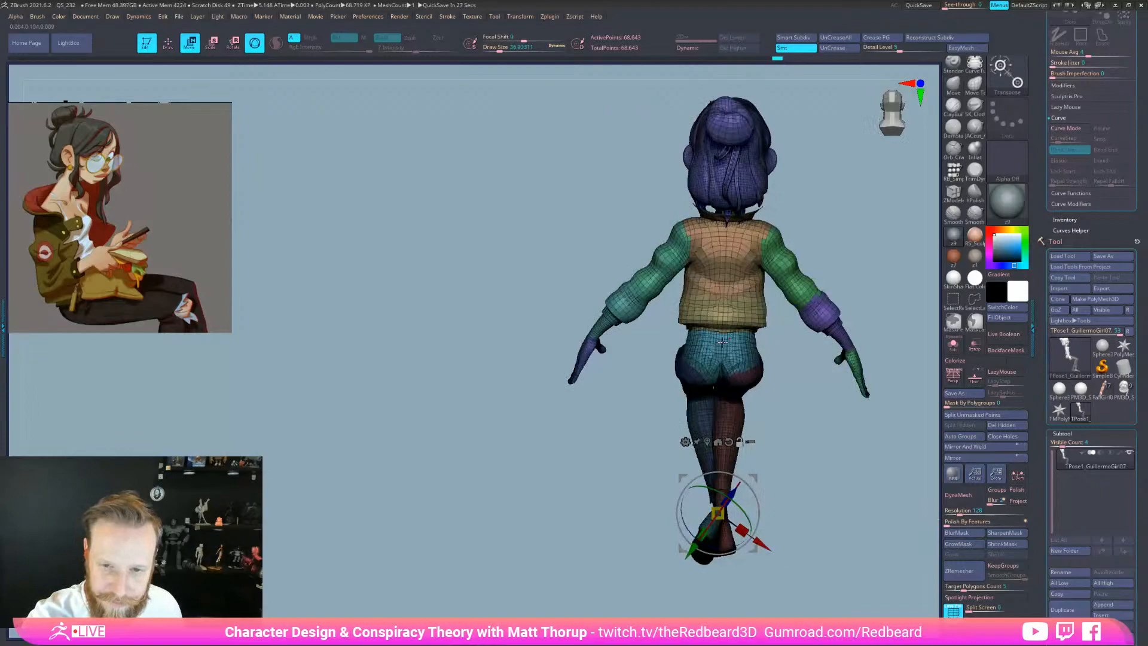
{"action": "left_click", "coordinate": [722, 342]}
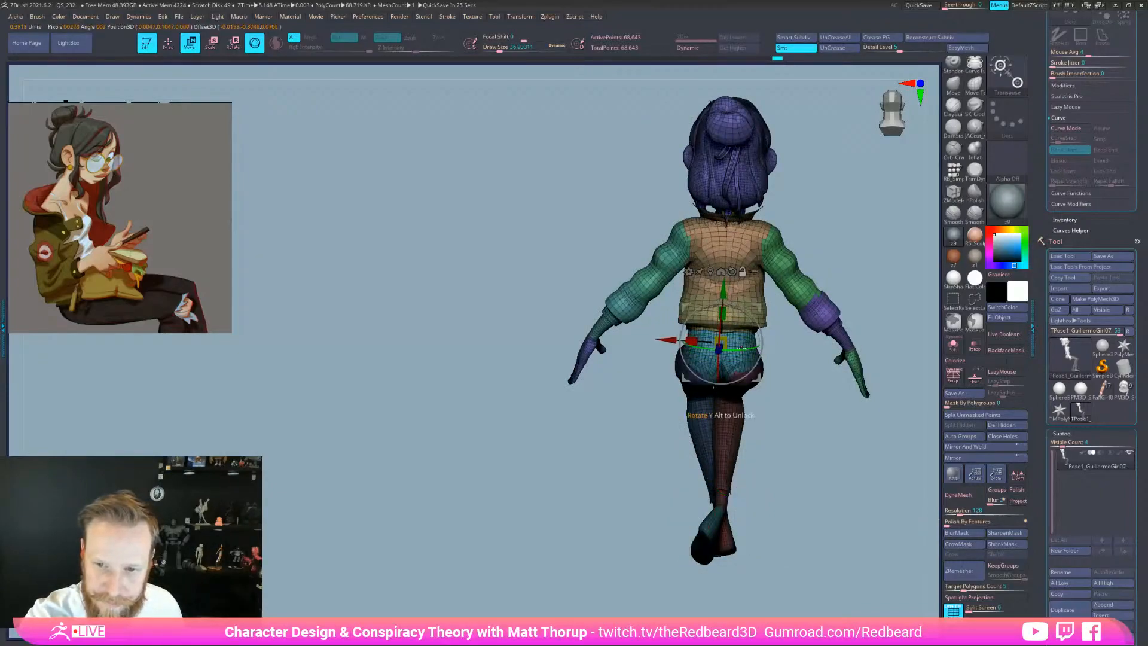
{"action": "right_click_drag", "start_coordinate": [739, 341], "coordinate": [776, 353], "text": "shift"}
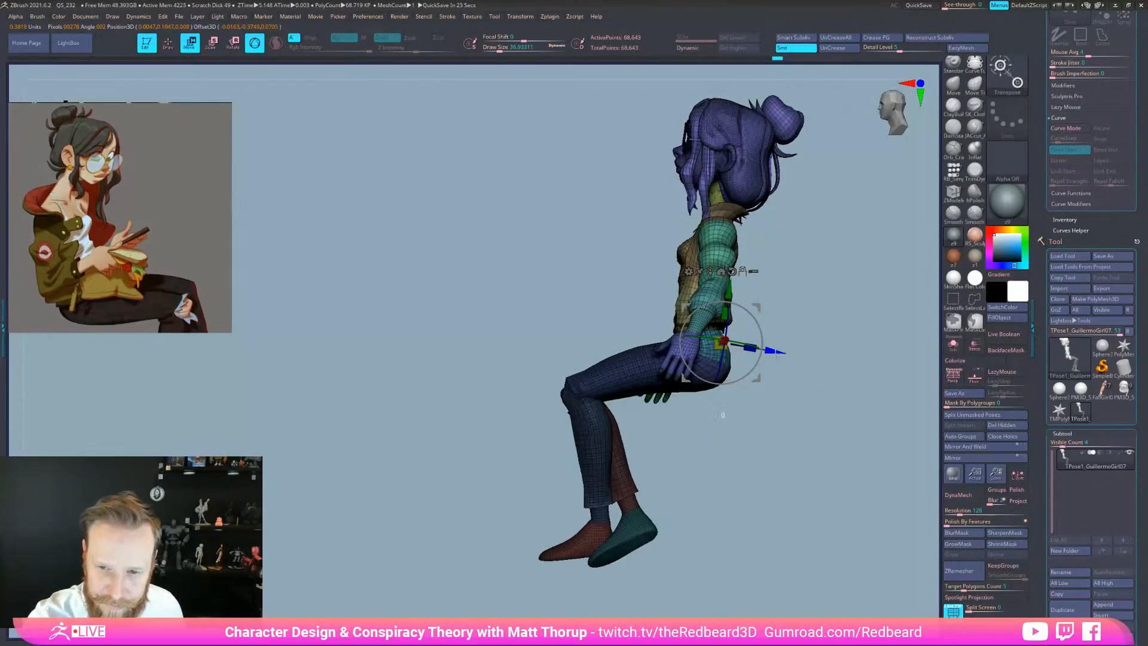
{"action": "left_click_drag", "start_coordinate": [755, 350], "coordinate": [789, 376]}
{"action": "right_click_drag", "start_coordinate": [814, 395], "coordinate": [732, 365]}
{"action": "left_click_drag", "start_coordinate": [749, 343], "coordinate": [751, 353]}
{"action": "right_click_drag", "start_coordinate": [771, 425], "coordinate": [796, 562], "text": "shift"}
{"action": "right_click_drag", "start_coordinate": [797, 561], "coordinate": [764, 588], "text": "alt"}
{"action": "right_click_drag", "start_coordinate": [765, 588], "coordinate": [816, 521], "text": "ctrl"}
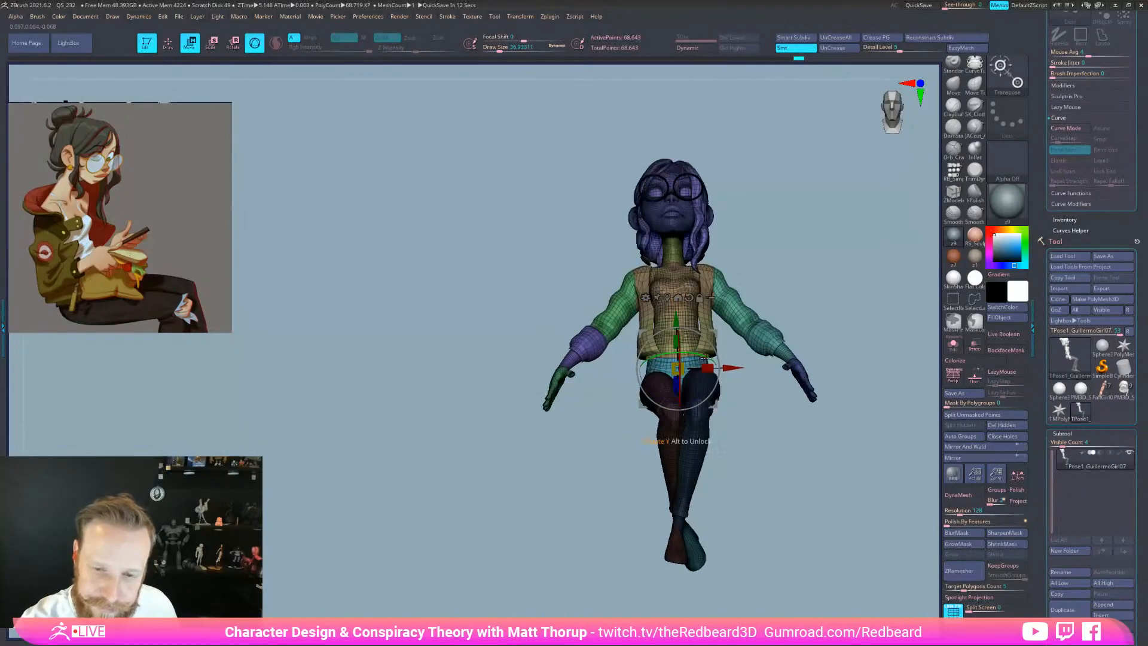
Twist the upper body slightly and nudge it back and up, reviewing the pose
{"action": "left_click_drag", "start_coordinate": [706, 355], "coordinate": [706, 358]}
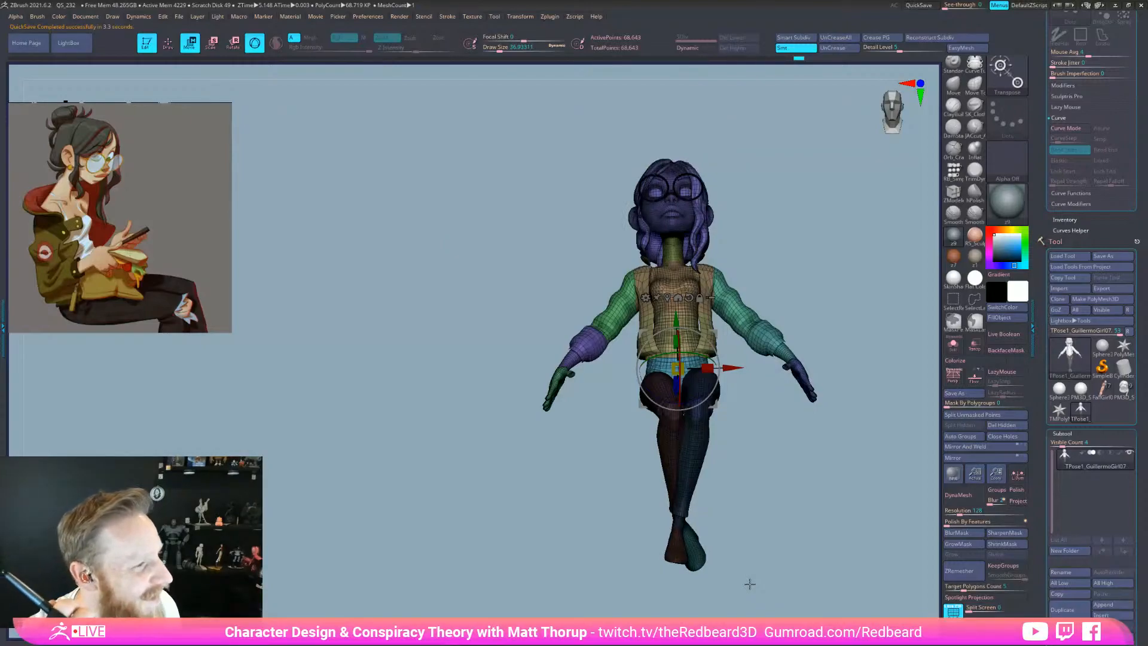
{"action": "left_click_drag", "start_coordinate": [777, 509], "coordinate": [694, 547]}
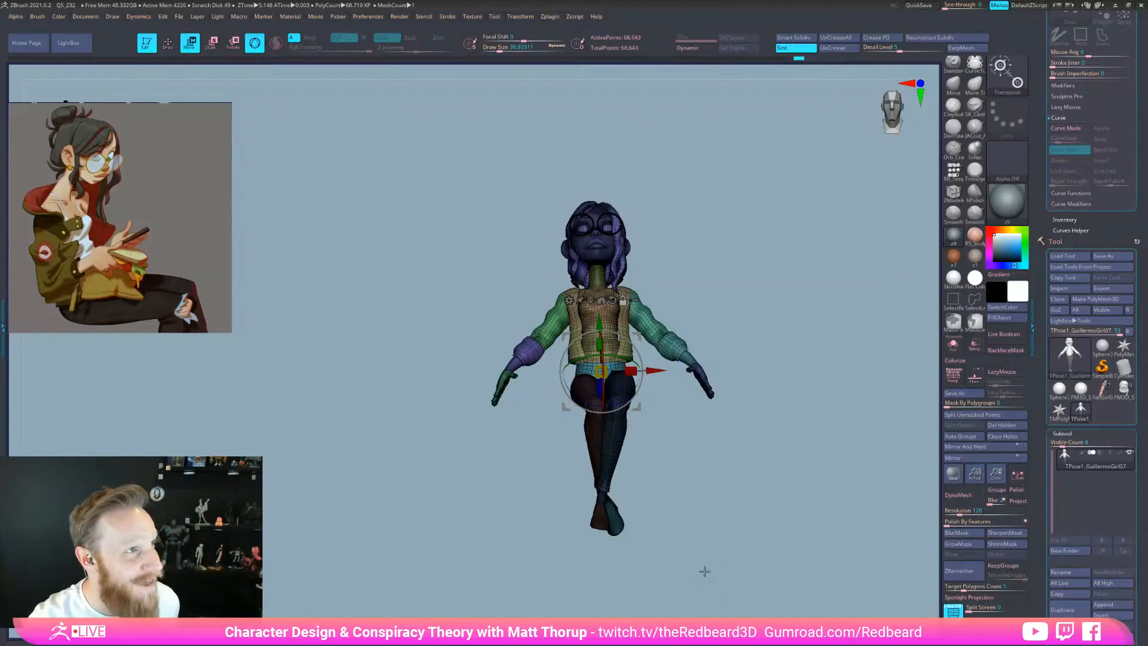
{"action": "left_click_drag", "start_coordinate": [729, 548], "coordinate": [711, 573]}
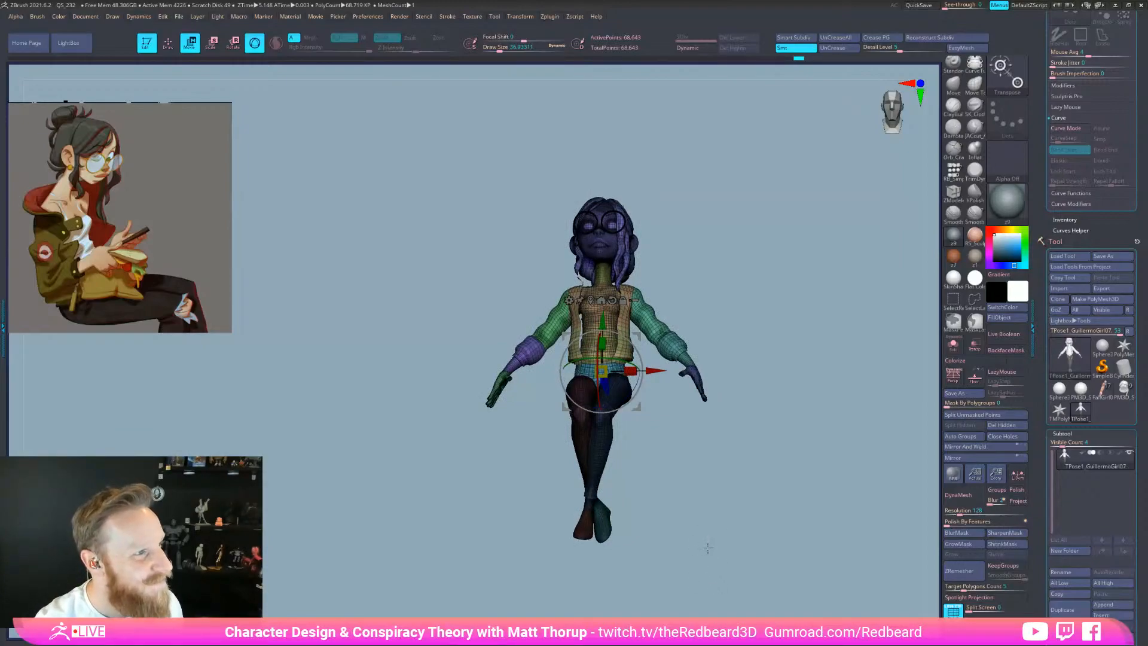
{"action": "left_click_drag", "start_coordinate": [707, 547], "coordinate": [734, 543]}
{"action": "right_click", "coordinate": [733, 543]}
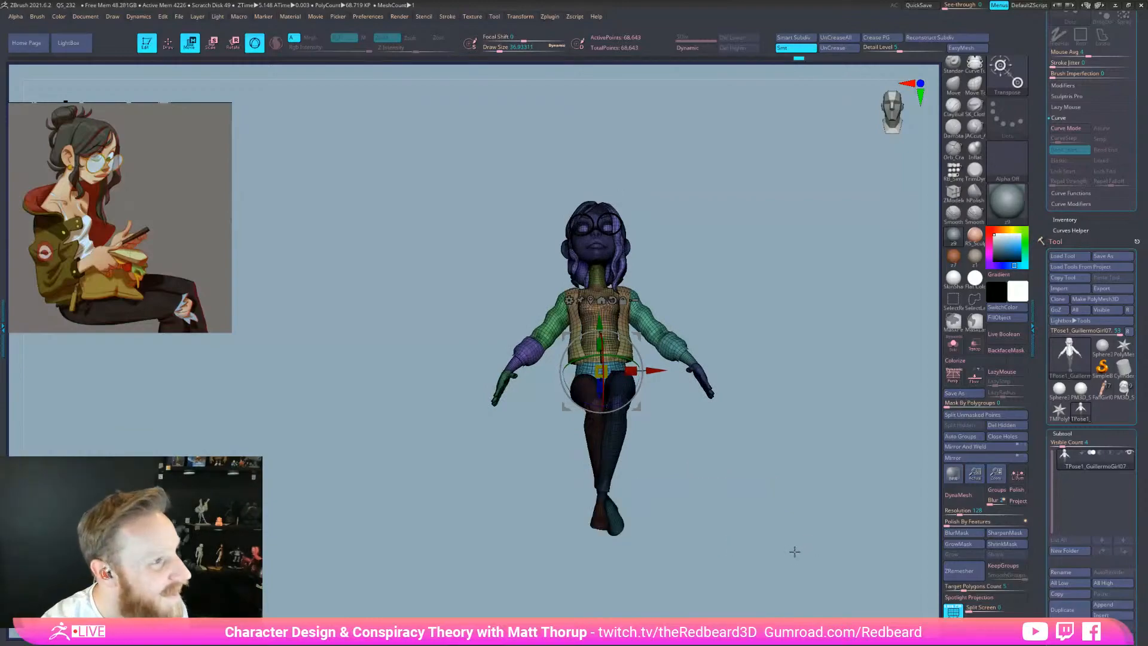
{"action": "left_click_drag", "start_coordinate": [765, 564], "coordinate": [796, 552]}
{"action": "left_click_drag", "start_coordinate": [521, 399], "coordinate": [519, 400]}
{"action": "left_click_drag", "start_coordinate": [550, 345], "coordinate": [544, 331]}
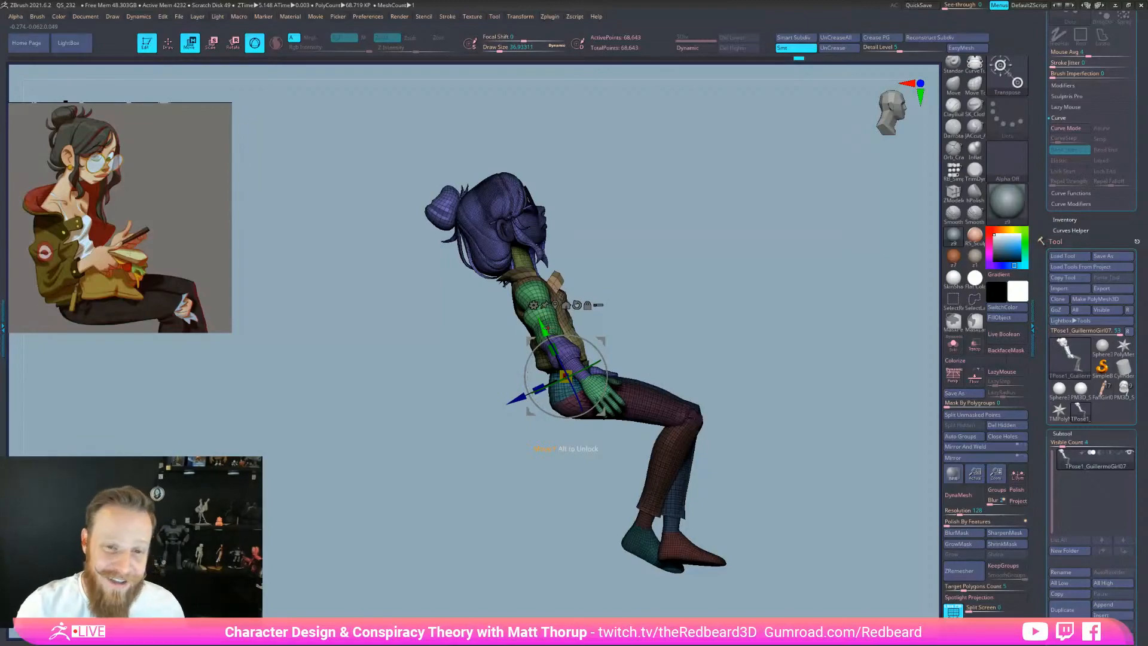
{"action": "mouse_move", "coordinate": [754, 359]}
{"action": "left_mouse_down"}
{"action": "mouse_move", "coordinate": [809, 363]}
{"action": "mouse_move", "coordinate": [734, 476]}
{"action": "mouse_move", "coordinate": [751, 536]}
{"action": "mouse_move", "coordinate": [766, 559]}
{"action": "mouse_move", "coordinate": [833, 564]}
{"action": "mouse_move", "coordinate": [777, 553]}
{"action": "left_mouse_up"}
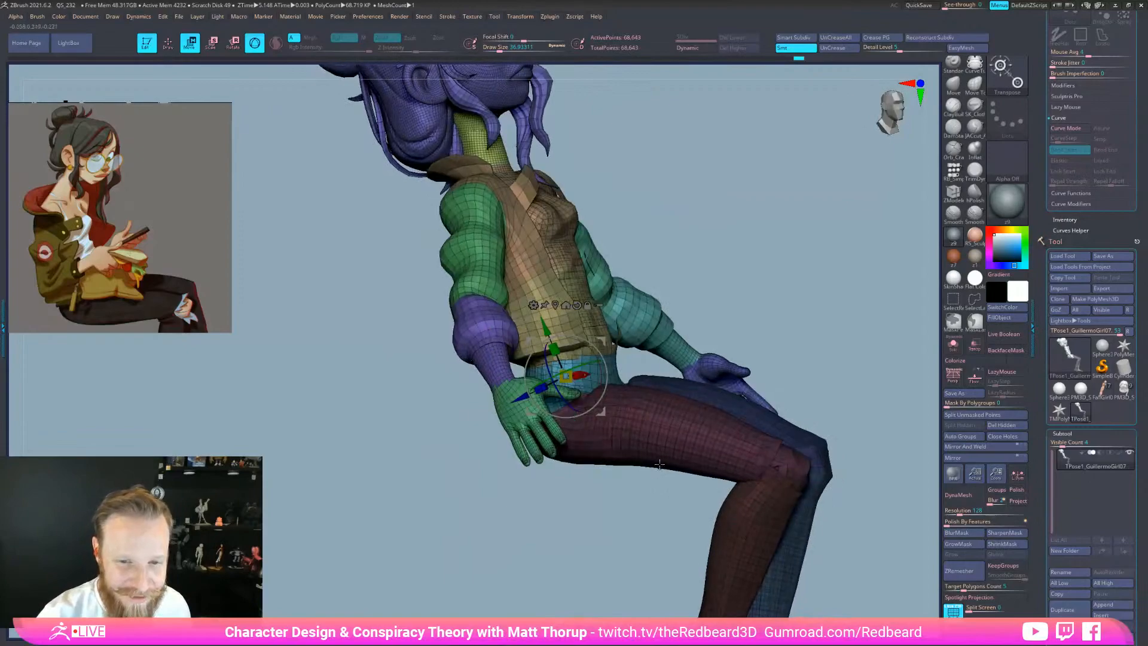
Isolate the pelvis, thighs and waist, clear their mask, invert it and unhide everything
{"action": "key", "text": "q"}
{"action": "left_click", "coordinate": [580, 382], "text": "ctrl+shift"}
{"action": "left_click_drag", "start_coordinate": [547, 491], "coordinate": [632, 565]}
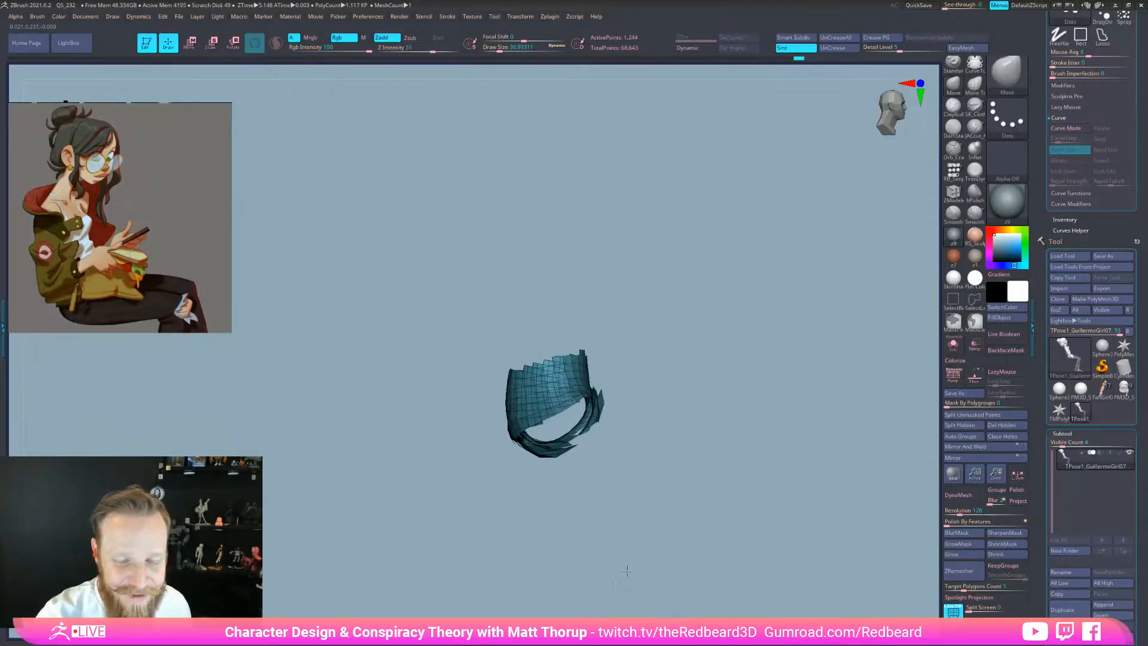
{"action": "left_click", "coordinate": [636, 571], "text": "ctrl+shift"}
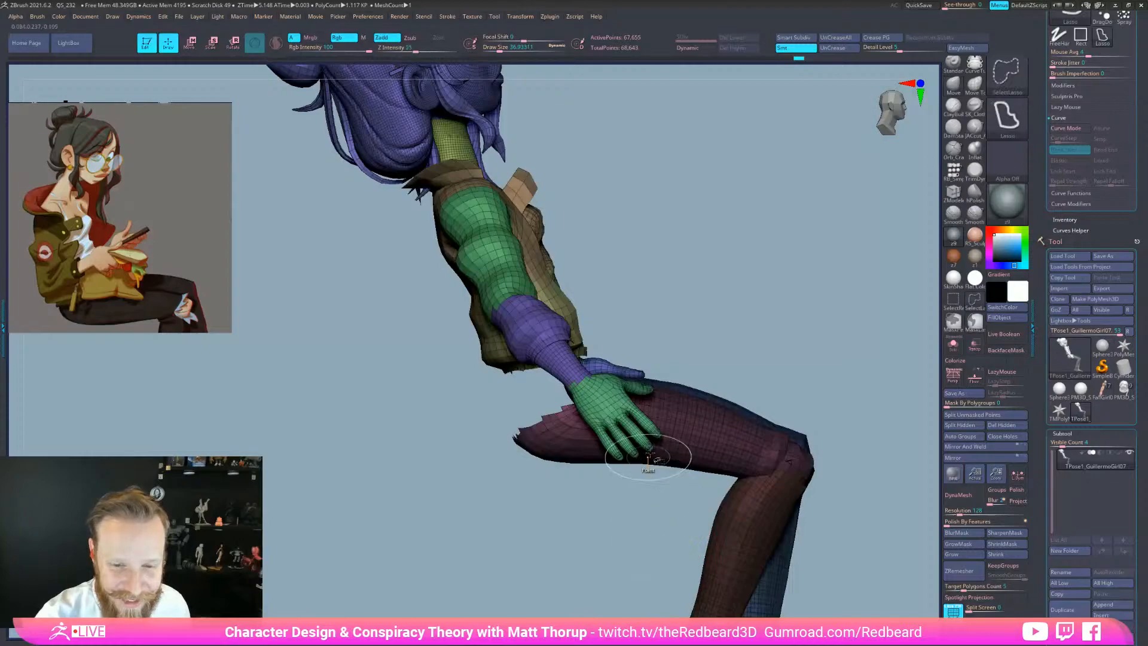
{"action": "left_click", "coordinate": [747, 438], "text": "ctrl+shift"}
{"action": "mouse_move", "coordinate": [830, 500]}
{"action": "left_mouse_down", "text": "ctrl+shift"}
{"action": "mouse_move", "coordinate": [862, 535]}
{"action": "mouse_move", "coordinate": [840, 506]}
{"action": "left_mouse_up", "text": "ctrl+shift"}
{"action": "mouse_move", "coordinate": [678, 533]}
{"action": "left_mouse_down", "text": "ctrl+alt"}
{"action": "mouse_move", "coordinate": [479, 294]}
{"action": "mouse_move", "coordinate": [858, 515]}
{"action": "left_mouse_up", "text": "ctrl+alt"}
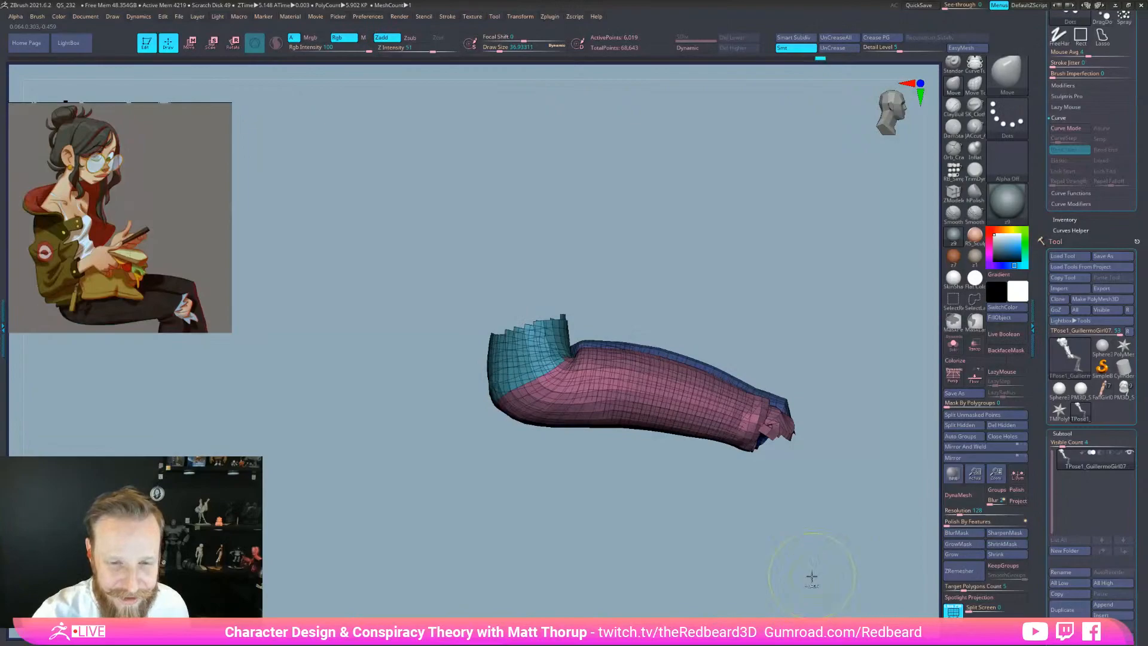
{"action": "left_click", "coordinate": [812, 576], "text": "ctrl"}
{"action": "left_click", "coordinate": [814, 577], "text": "ctrl+shift"}
{"action": "left_click_drag", "start_coordinate": [834, 571], "coordinate": [903, 535]}
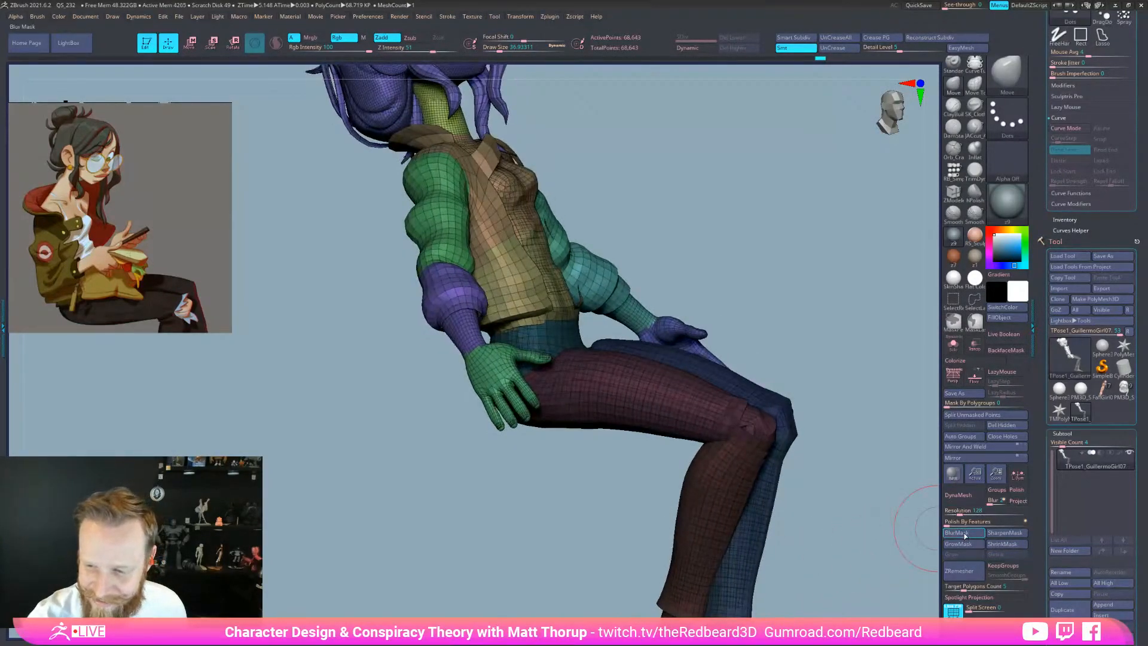
Rotate the upper body at the hip with the Move gizmo, tilting it back and turning it slightly
{"action": "key", "text": "w"}
{"action": "left_click_drag", "start_coordinate": [852, 565], "coordinate": [907, 565]}
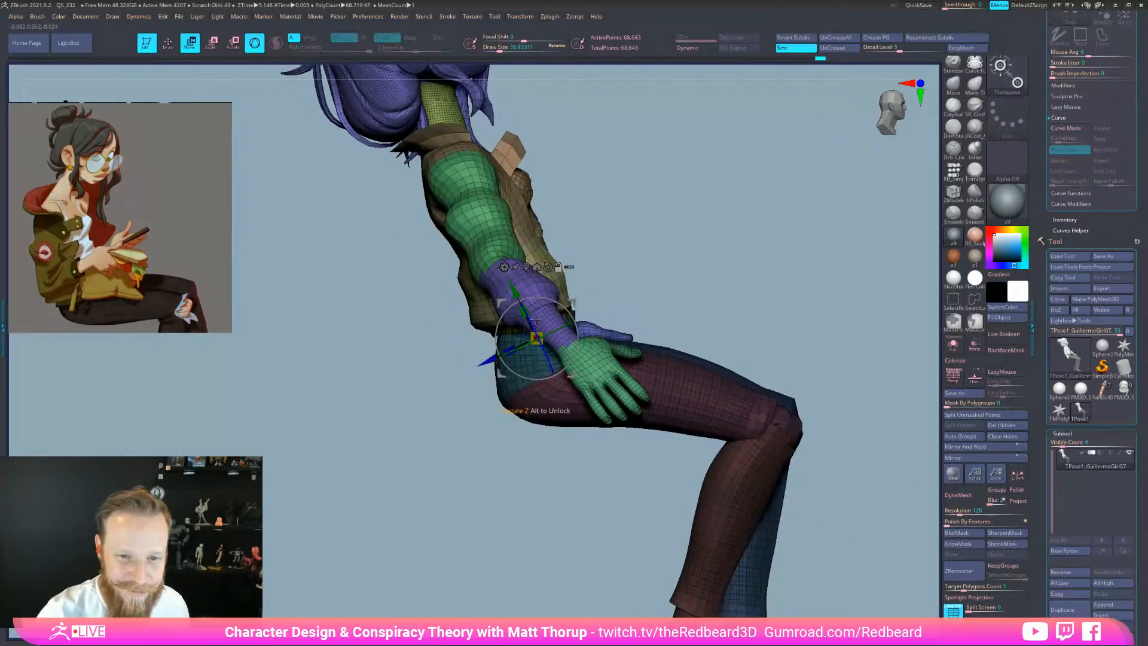
{"action": "mouse_move", "coordinate": [571, 314]}
{"action": "left_mouse_down"}
{"action": "mouse_move", "coordinate": [563, 294]}
{"action": "mouse_move", "coordinate": [570, 303]}
{"action": "left_mouse_up"}
{"action": "left_click_drag", "start_coordinate": [479, 335], "coordinate": [474, 336]}
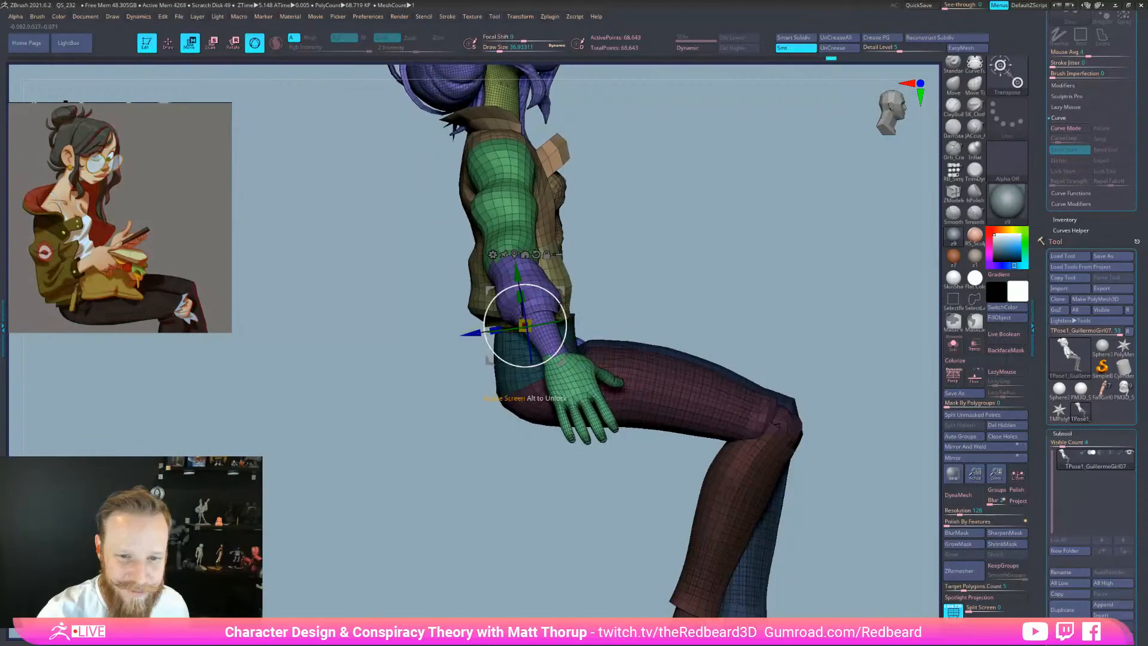
{"action": "key", "text": "ctrl+z"}
{"action": "left_click_drag", "start_coordinate": [569, 310], "coordinate": [548, 312]}
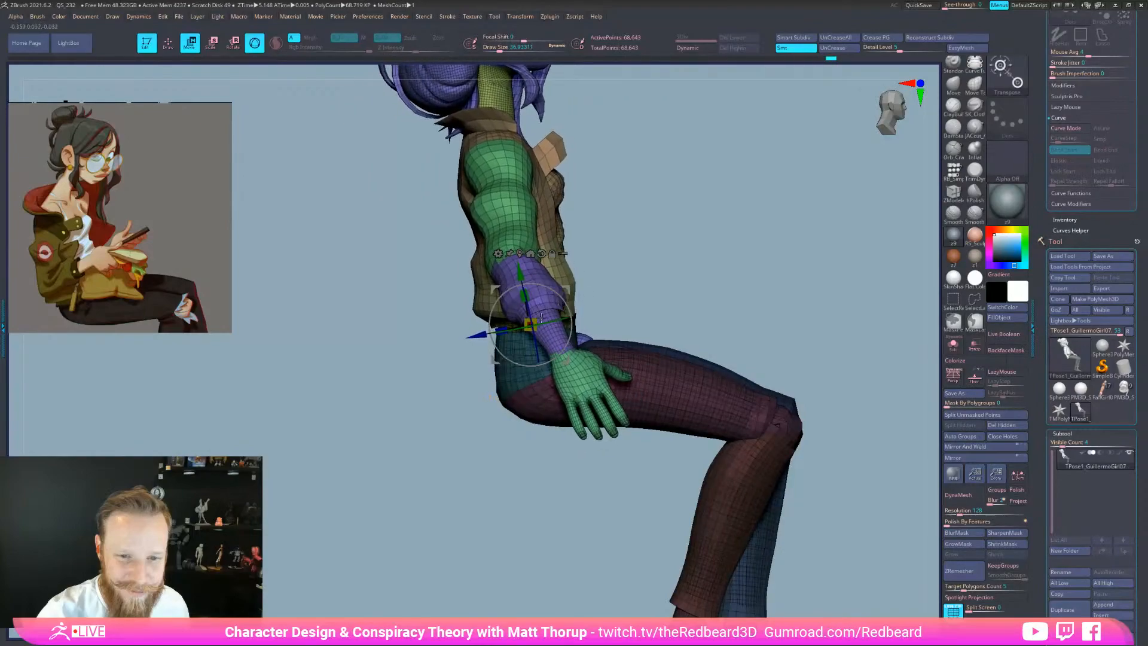
{"action": "left_click_drag", "start_coordinate": [479, 336], "coordinate": [474, 336]}
{"action": "left_click_drag", "start_coordinate": [732, 266], "coordinate": [652, 327]}
{"action": "left_click_drag", "start_coordinate": [678, 420], "coordinate": [811, 404]}
{"action": "left_click_drag", "start_coordinate": [823, 359], "coordinate": [714, 359]}
{"action": "left_click_drag", "start_coordinate": [551, 318], "coordinate": [540, 318]}
{"action": "left_click_drag", "start_coordinate": [672, 314], "coordinate": [657, 339], "text": "shift"}
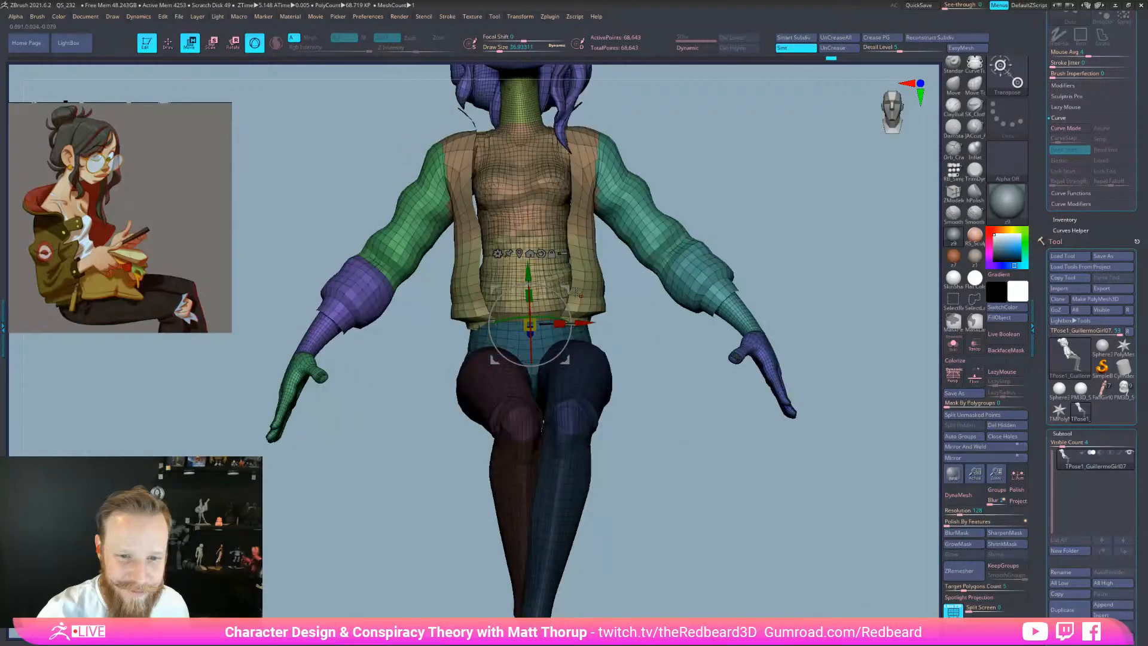
Mask the lower jacket and pelvis sections, then reveal the whole model
{"action": "key", "text": "q"}
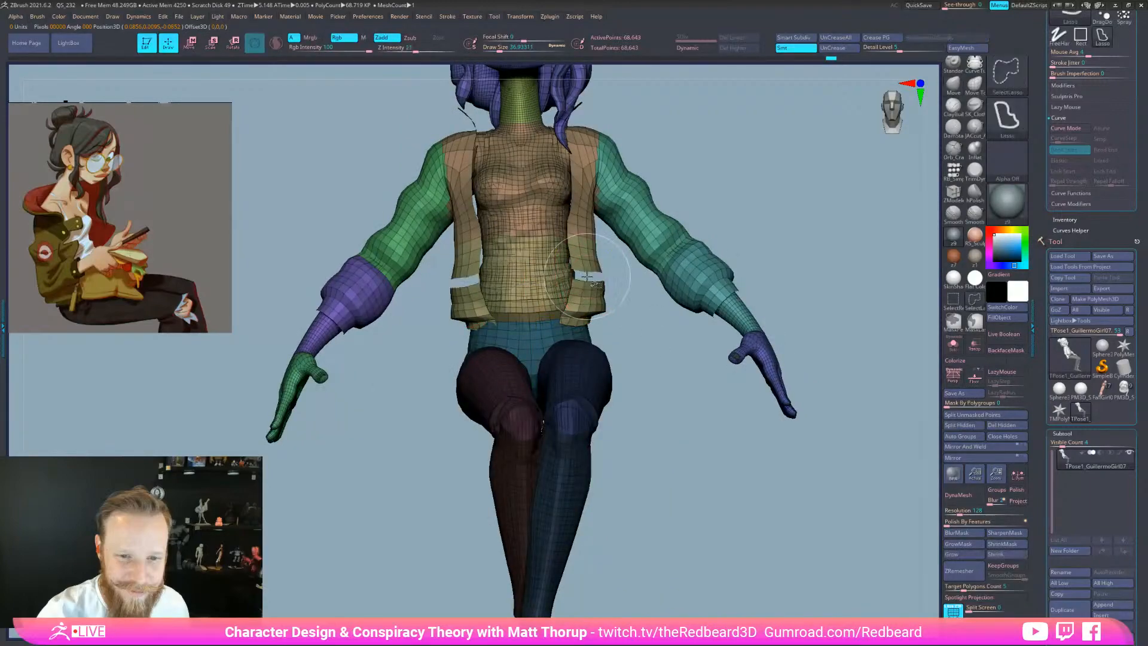
{"action": "left_click", "coordinate": [544, 299], "text": "ctrl+shift"}
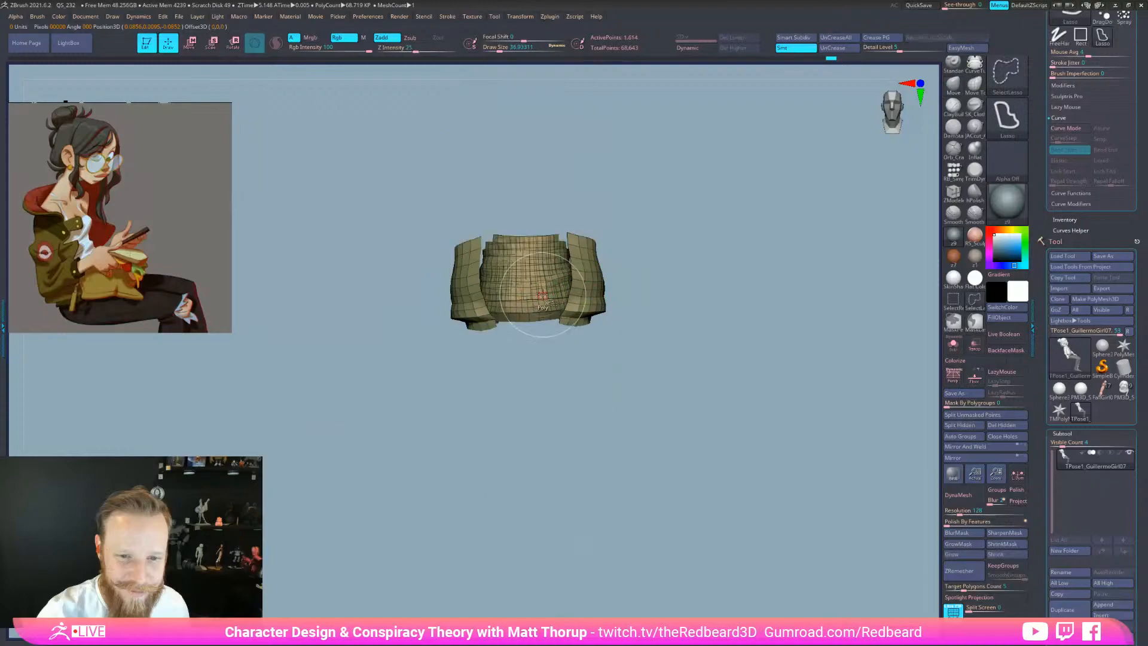
{"action": "left_click", "coordinate": [666, 374], "text": "ctrl+shift"}
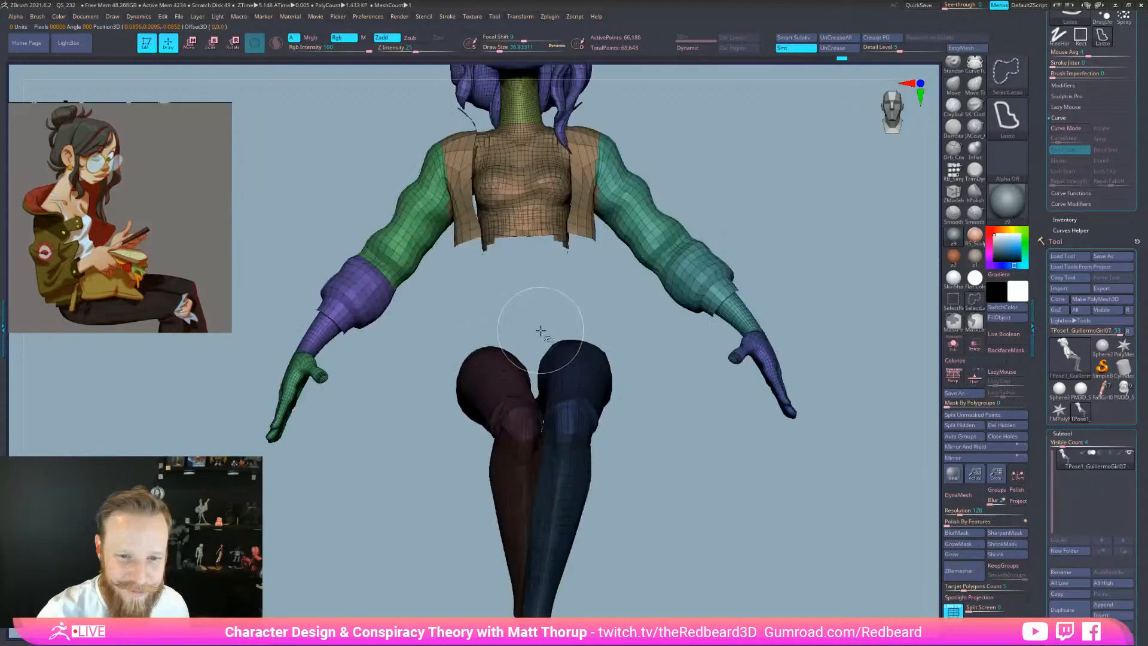
{"action": "mouse_move", "coordinate": [450, 490]}
{"action": "left_mouse_down", "text": "ctrl+shift"}
{"action": "mouse_move", "coordinate": [461, 508]}
{"action": "mouse_move", "coordinate": [392, 411]}
{"action": "mouse_move", "coordinate": [717, 305]}
{"action": "left_mouse_up", "text": "ctrl+shift"}
{"action": "left_click", "coordinate": [734, 556], "text": "ctrl+shift"}
{"action": "left_click", "coordinate": [963, 524]}
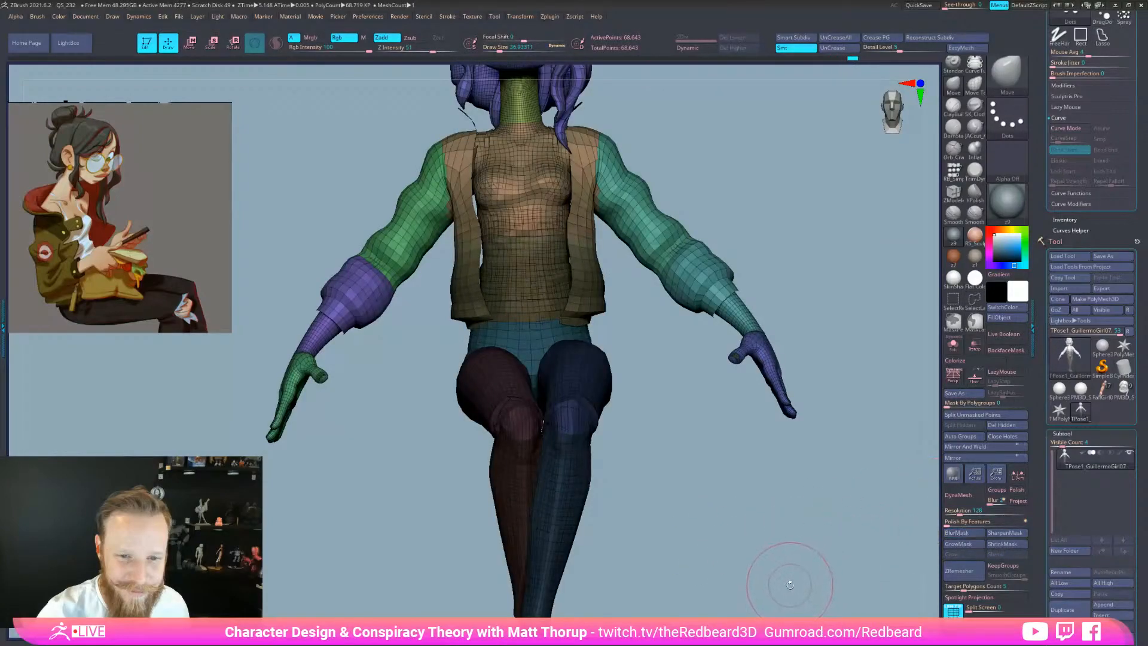
Move the gizmo pivot up the arm, rotate the upper body and arm back, and shift it sideways
{"action": "key", "text": "e"}
{"action": "left_click_drag", "start_coordinate": [631, 386], "coordinate": [759, 376]}
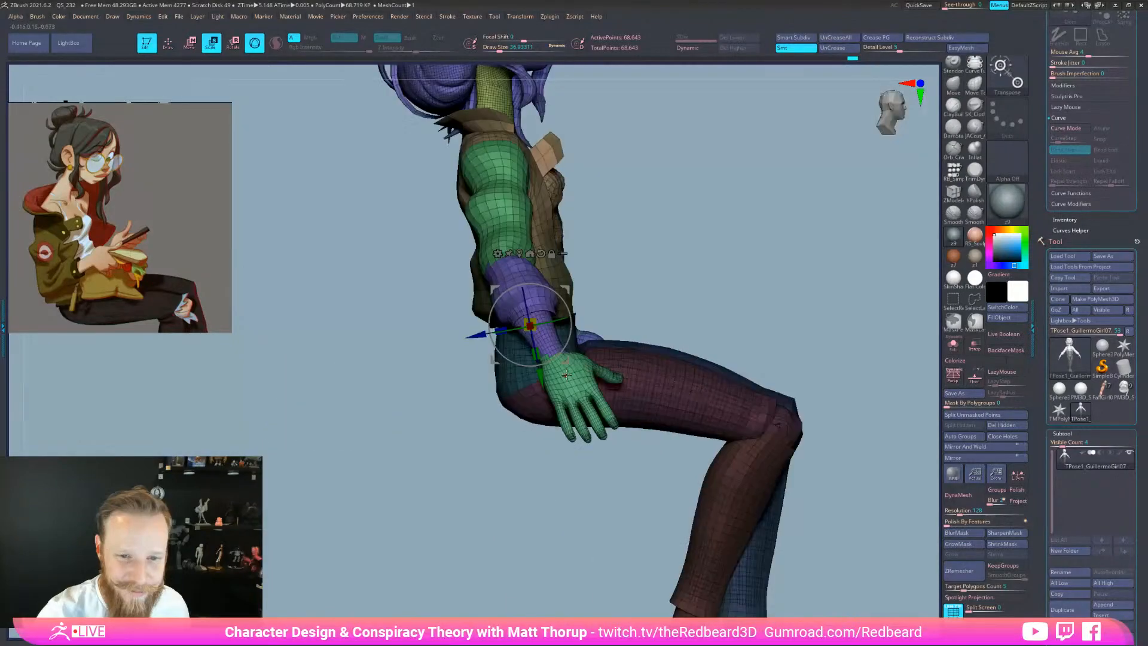
{"action": "left_click_drag", "start_coordinate": [540, 375], "coordinate": [527, 314], "text": "alt"}
{"action": "left_click_drag", "start_coordinate": [704, 235], "coordinate": [692, 246]}
{"action": "left_click_drag", "start_coordinate": [558, 254], "coordinate": [698, 261]}
{"action": "left_click_drag", "start_coordinate": [616, 329], "coordinate": [679, 319]}
{"action": "left_click_drag", "start_coordinate": [572, 253], "coordinate": [548, 237]}
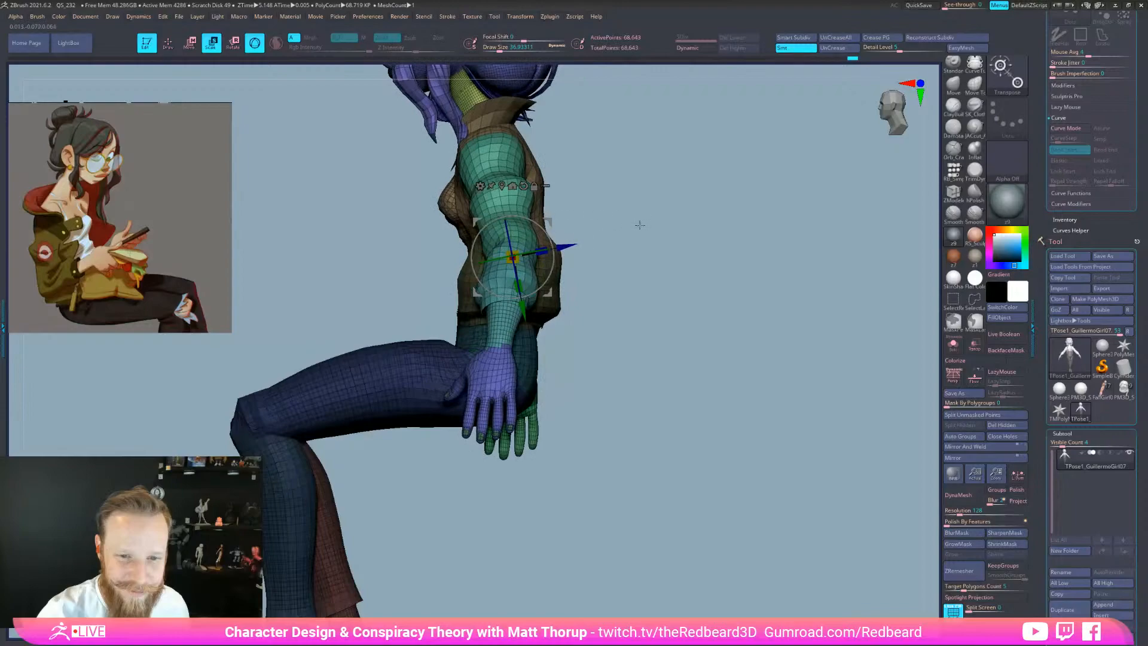
{"action": "left_click_drag", "start_coordinate": [638, 226], "coordinate": [758, 239]}
{"action": "left_click_drag", "start_coordinate": [623, 384], "coordinate": [794, 563]}
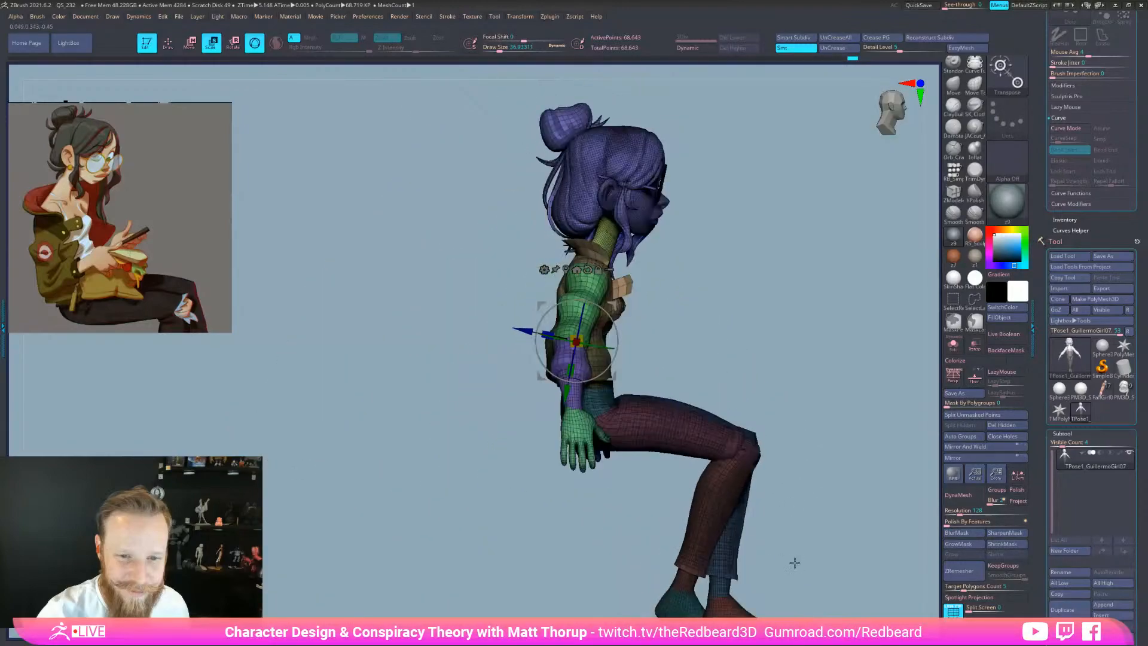
Restore the leg mask and rotate the unmasked upper body a few degrees counterclockwise
{"action": "key", "text": "q"}
{"action": "left_click_drag", "start_coordinate": [792, 392], "coordinate": [796, 430], "text": "ctrl"}
{"action": "mouse_move", "coordinate": [798, 472]}
{"action": "left_mouse_down"}
{"action": "mouse_move", "coordinate": [774, 539]}
{"action": "mouse_move", "coordinate": [791, 557]}
{"action": "mouse_move", "coordinate": [727, 551]}
{"action": "mouse_move", "coordinate": [751, 565]}
{"action": "left_mouse_up"}
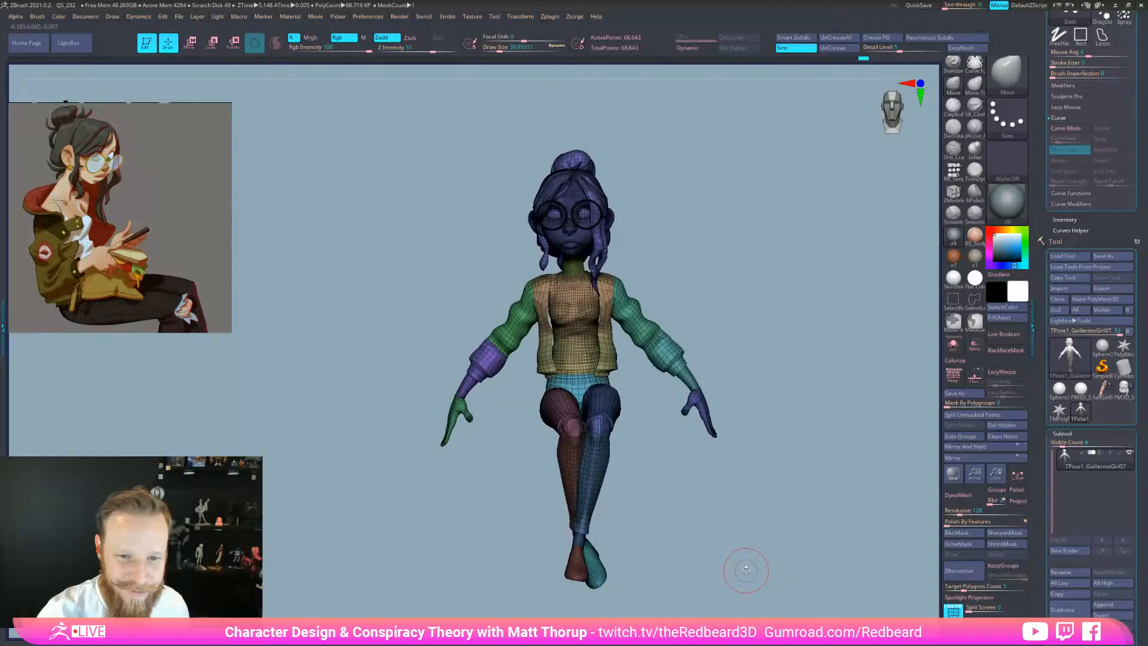
{"action": "left_click_drag", "start_coordinate": [743, 570], "coordinate": [742, 571]}
{"action": "key", "text": "ctrl+z"}
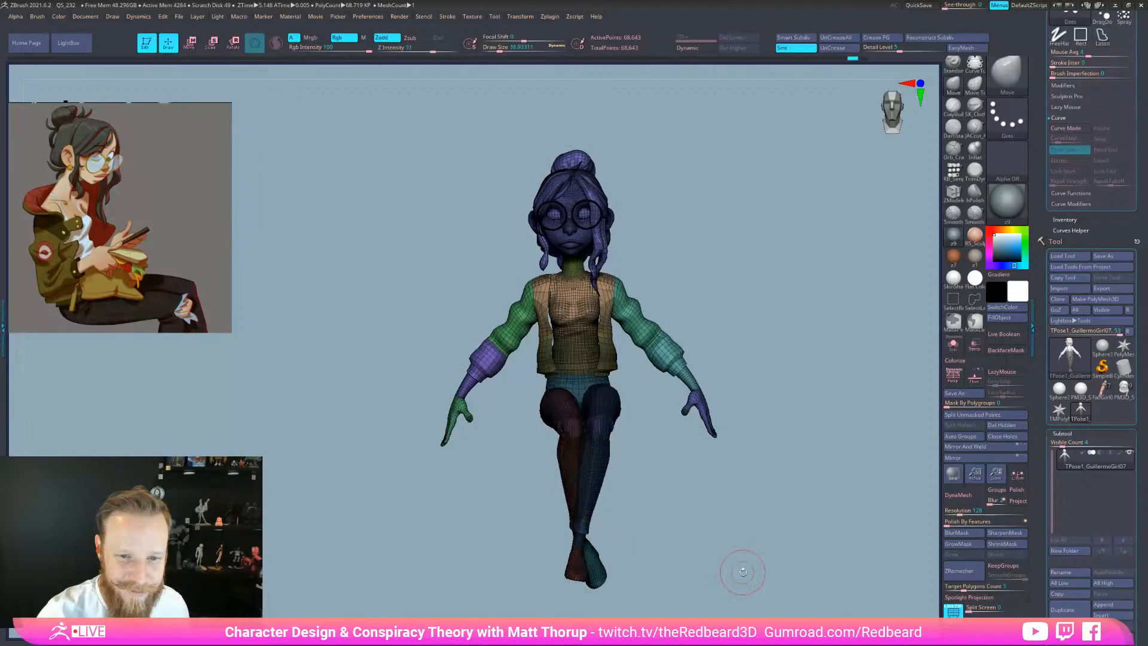
{"action": "key", "text": "w"}
{"action": "mouse_move", "coordinate": [727, 559]}
{"action": "left_mouse_down", "text": "alt"}
{"action": "mouse_move", "coordinate": [740, 563]}
{"action": "mouse_move", "coordinate": [737, 546]}
{"action": "left_mouse_up", "text": "alt"}
{"action": "left_click_drag", "start_coordinate": [614, 325], "coordinate": [614, 324]}
{"action": "mouse_move", "coordinate": [733, 543]}
{"action": "left_mouse_down"}
{"action": "mouse_move", "coordinate": [853, 558]}
{"action": "mouse_move", "coordinate": [764, 564]}
{"action": "left_mouse_up"}
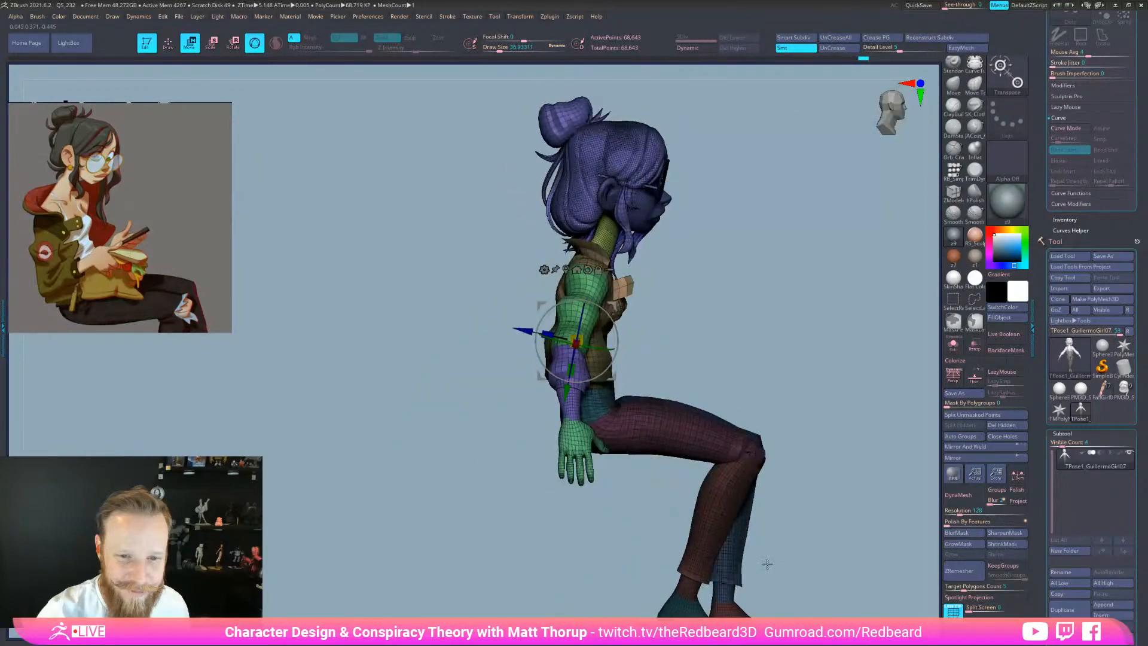
Clear the mask and hide the hip, lower jacket and torso polygroups
{"action": "key", "text": "q"}
{"action": "left_click_drag", "start_coordinate": [833, 554], "coordinate": [842, 564], "text": "ctrl"}
{"action": "left_click_drag", "start_coordinate": [816, 547], "coordinate": [763, 534]}
{"action": "left_click", "coordinate": [586, 401], "text": "ctrl+shift"}
{"action": "left_click_drag", "start_coordinate": [711, 320], "coordinate": [720, 327], "text": "ctrl+shift"}
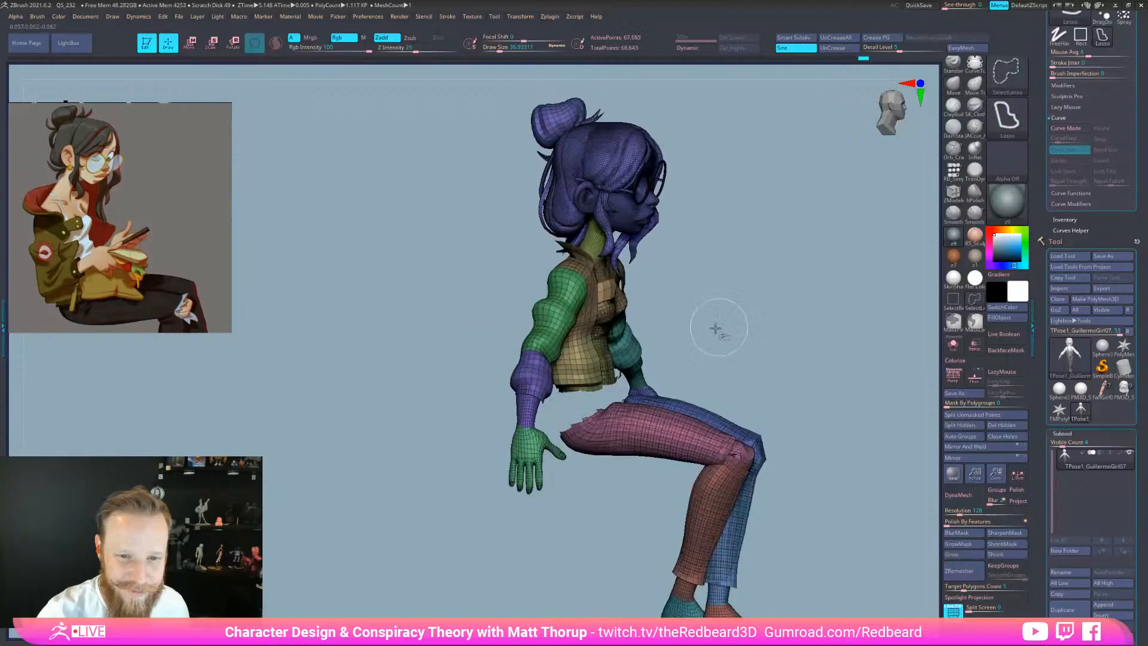
{"action": "left_click", "coordinate": [587, 369], "text": "ctrl+shift"}
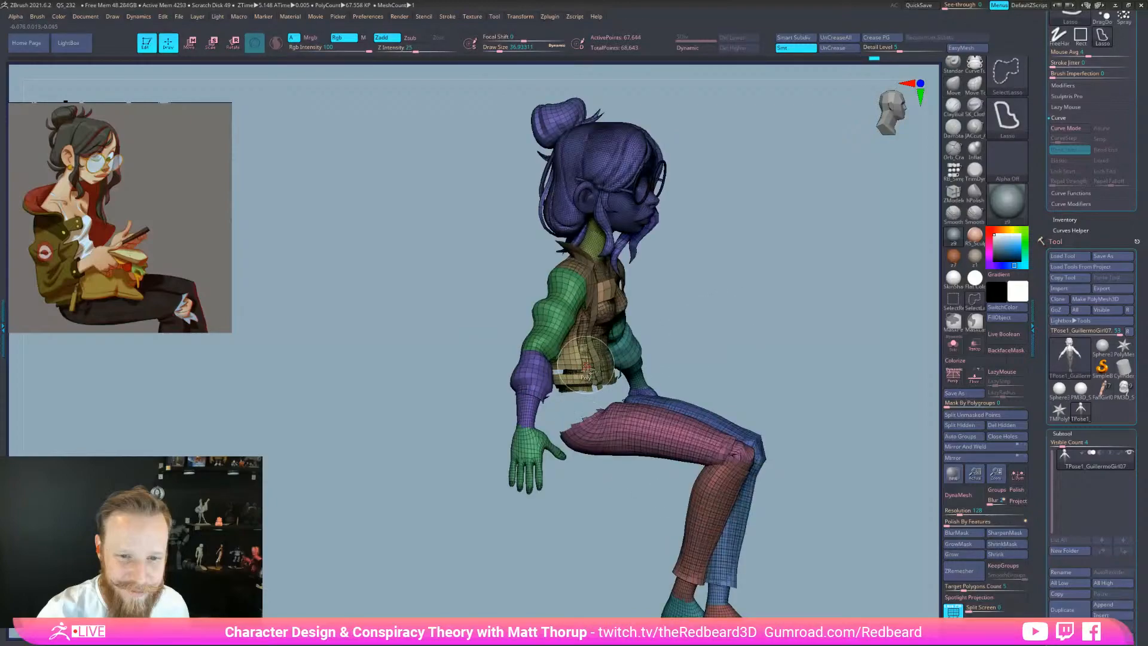
{"action": "left_click", "coordinate": [586, 366], "text": "ctrl+shift"}
{"action": "left_click", "coordinate": [583, 338], "text": "ctrl+shift"}
{"action": "left_click_drag", "start_coordinate": [738, 326], "coordinate": [664, 346]}
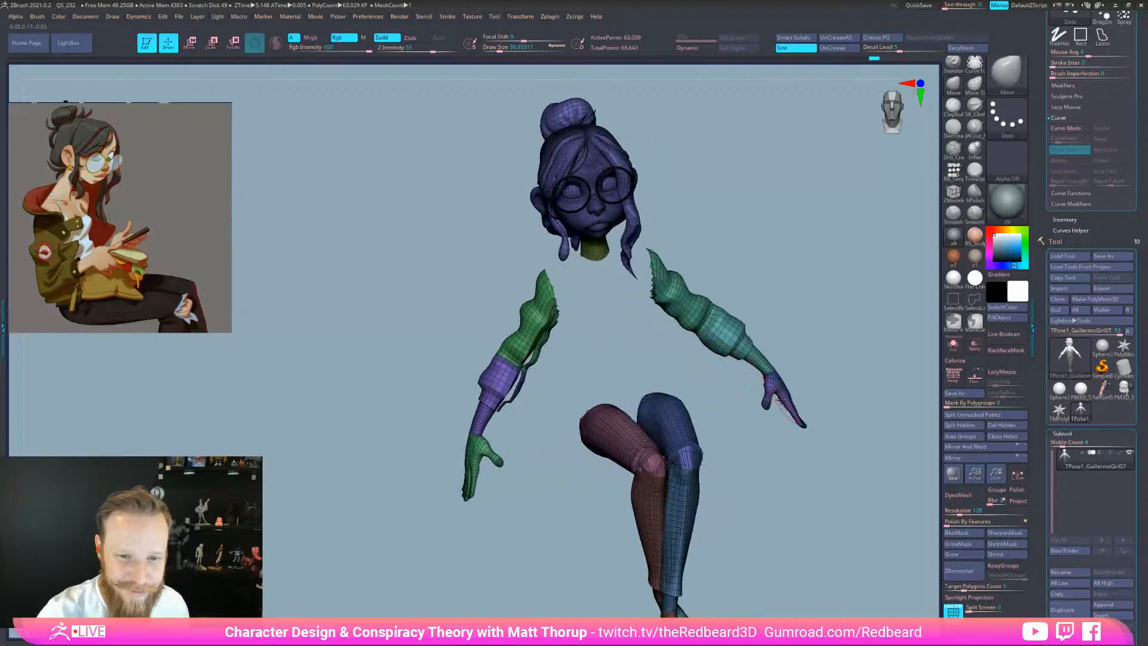
Hide the hand, cuff, arm, forearm and head polygroups, then swap which parts are visible
{"action": "left_click", "coordinate": [497, 461], "text": "ctrl+shift"}
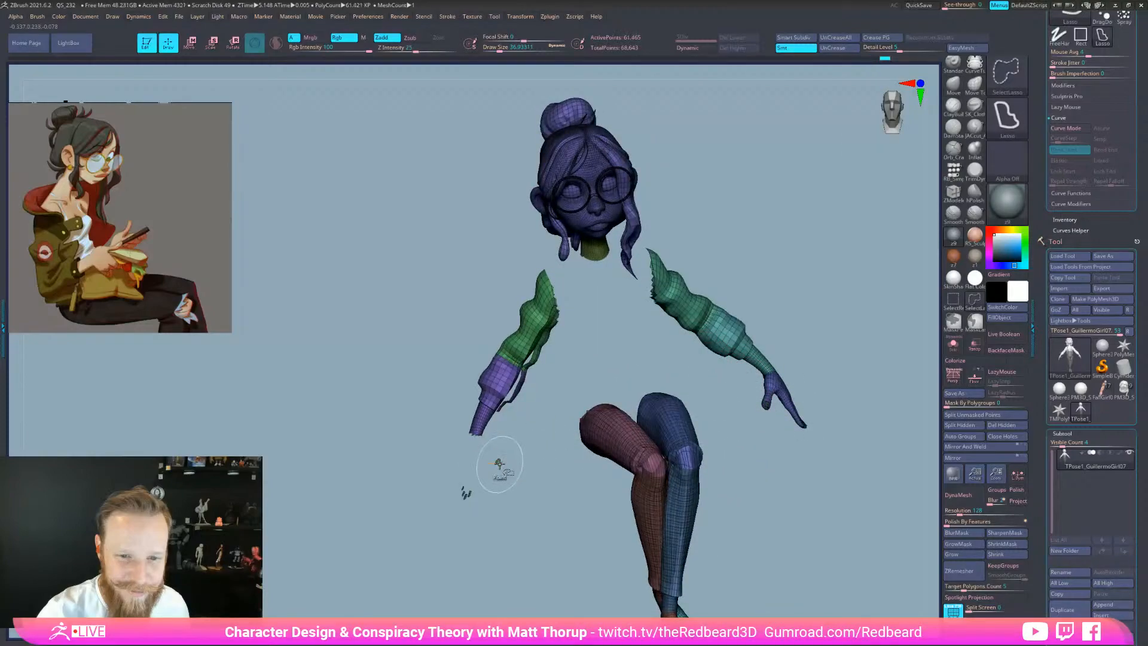
{"action": "left_click", "coordinate": [495, 389], "text": "ctrl+shift"}
{"action": "left_click", "coordinate": [529, 343], "text": "ctrl+shift"}
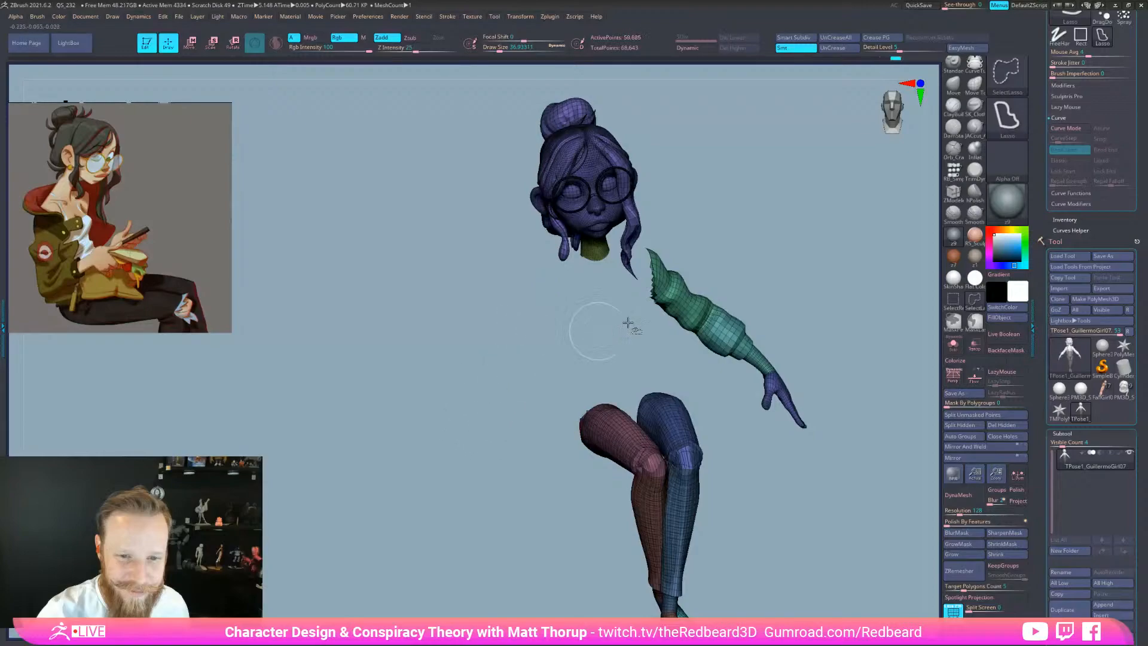
{"action": "left_click", "coordinate": [736, 335], "text": "ctrl+shift"}
{"action": "left_click", "coordinate": [780, 389], "text": "ctrl+shift"}
{"action": "left_click_drag", "start_coordinate": [783, 194], "coordinate": [433, 238], "text": "ctrl+alt+shift"}
{"action": "left_click", "coordinate": [831, 437], "text": "ctrl+shift"}
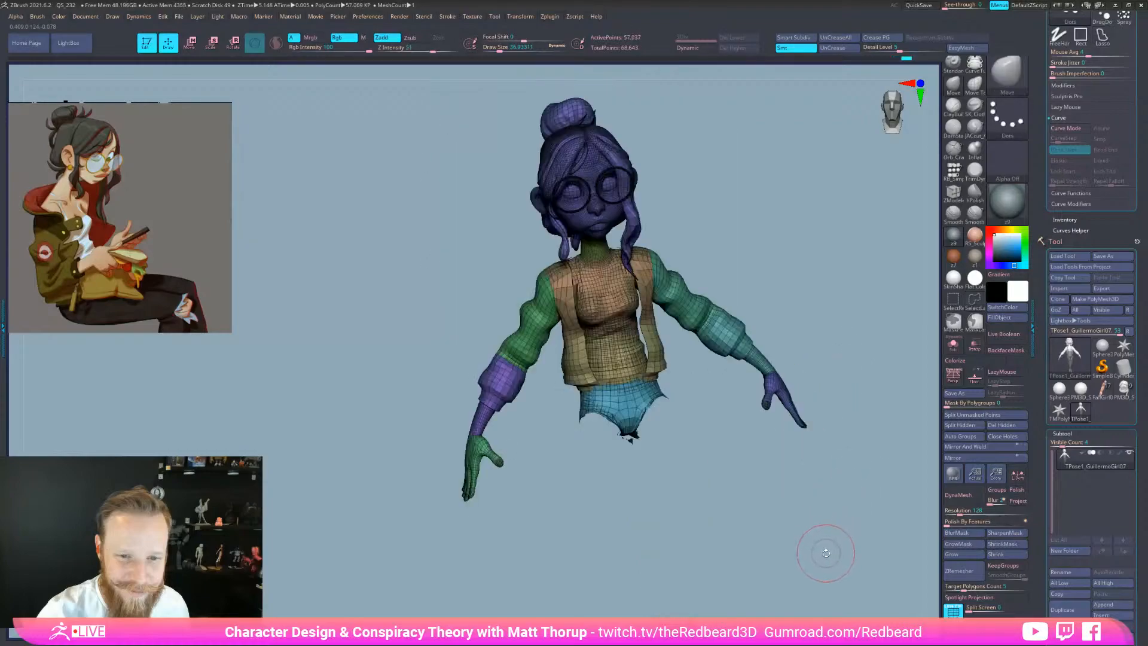
Lasso-mask the shorts and both legs, then unhide the whole figure
{"action": "left_click_drag", "start_coordinate": [816, 560], "coordinate": [587, 507]}
{"action": "mouse_move", "coordinate": [507, 507]}
{"action": "left_mouse_down", "text": "ctrl"}
{"action": "mouse_move", "coordinate": [467, 488]}
{"action": "mouse_move", "coordinate": [454, 400]}
{"action": "mouse_move", "coordinate": [611, 413]}
{"action": "mouse_move", "coordinate": [615, 424]}
{"action": "left_mouse_up", "text": "ctrl"}
{"action": "left_click_drag", "start_coordinate": [685, 551], "coordinate": [777, 544]}
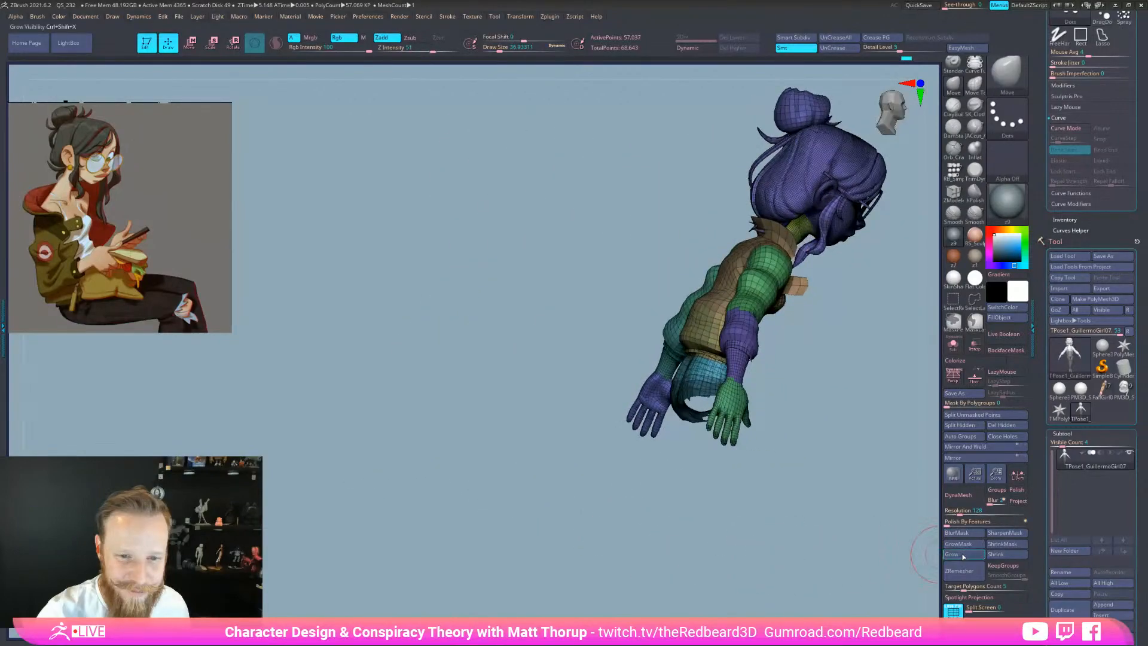
{"action": "left_click_drag", "start_coordinate": [845, 569], "coordinate": [869, 569], "text": "ctrl+shift"}
{"action": "mouse_move", "coordinate": [884, 431]}
{"action": "left_mouse_down", "text": "ctrl"}
{"action": "mouse_move", "coordinate": [862, 389]}
{"action": "mouse_move", "coordinate": [590, 615]}
{"action": "mouse_move", "coordinate": [879, 576]}
{"action": "mouse_move", "coordinate": [844, 568]}
{"action": "mouse_move", "coordinate": [828, 530]}
{"action": "mouse_move", "coordinate": [784, 583]}
{"action": "mouse_move", "coordinate": [814, 589]}
{"action": "mouse_move", "coordinate": [717, 560]}
{"action": "mouse_move", "coordinate": [765, 574]}
{"action": "mouse_move", "coordinate": [743, 551]}
{"action": "left_mouse_up", "text": "ctrl"}
{"action": "left_click", "coordinate": [772, 574], "text": "ctrl+shift"}
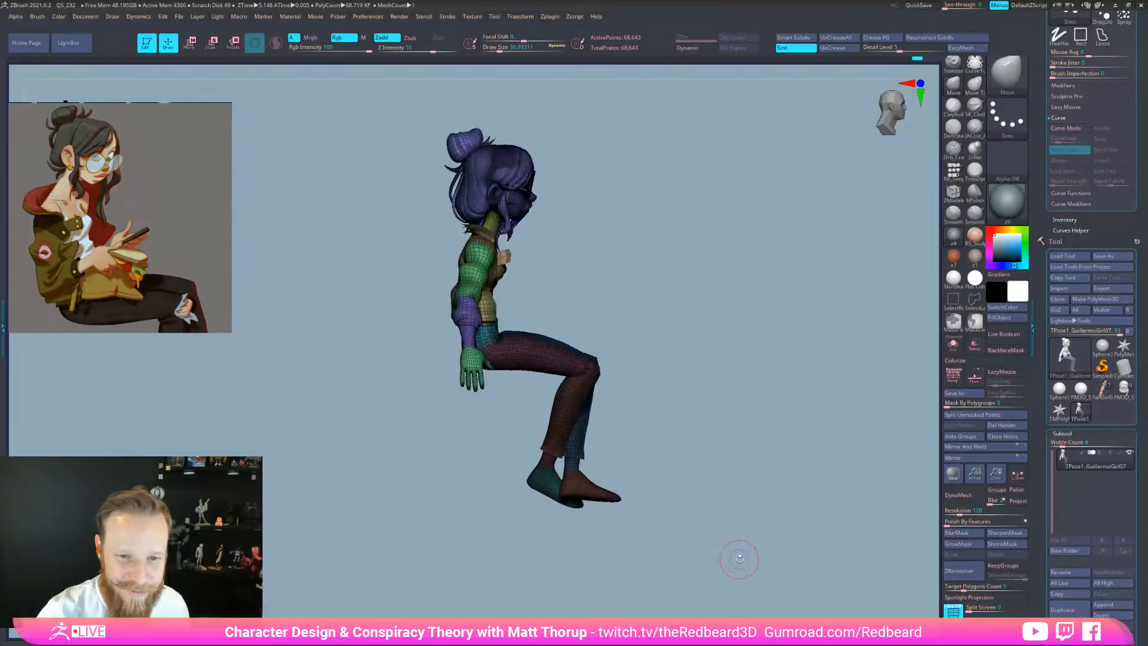
Reposition the Move gizmo pivot, tilt the upper body back and lower it slightly
{"action": "key", "text": "w"}
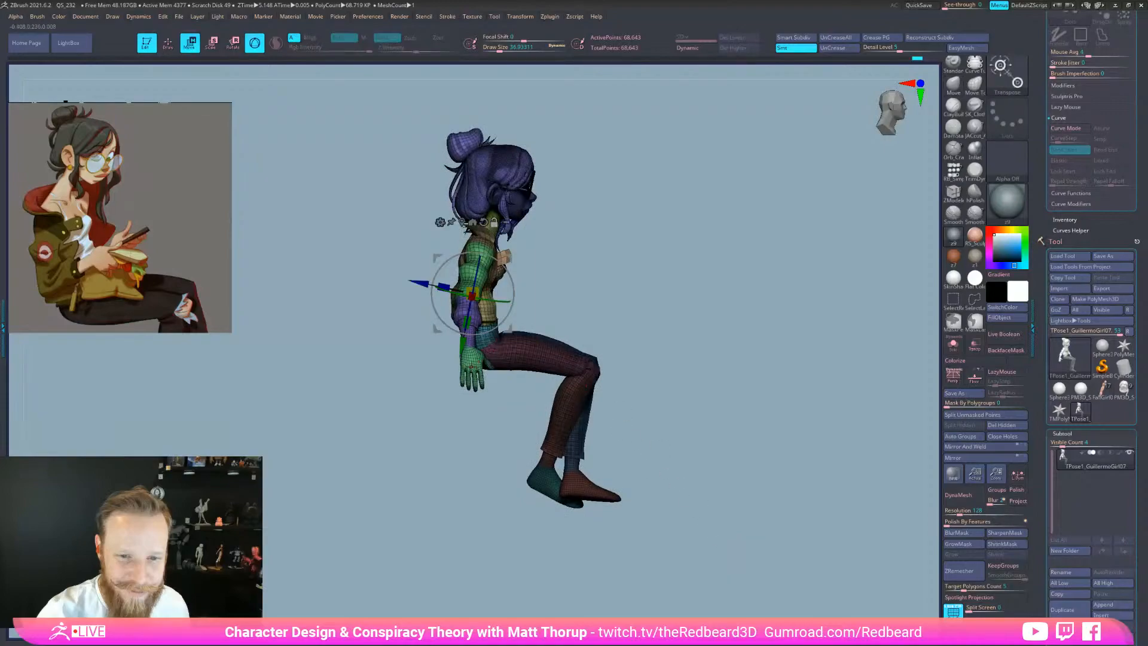
{"action": "left_click_drag", "start_coordinate": [462, 345], "coordinate": [457, 373], "text": "alt"}
{"action": "left_click_drag", "start_coordinate": [627, 304], "coordinate": [682, 303]}
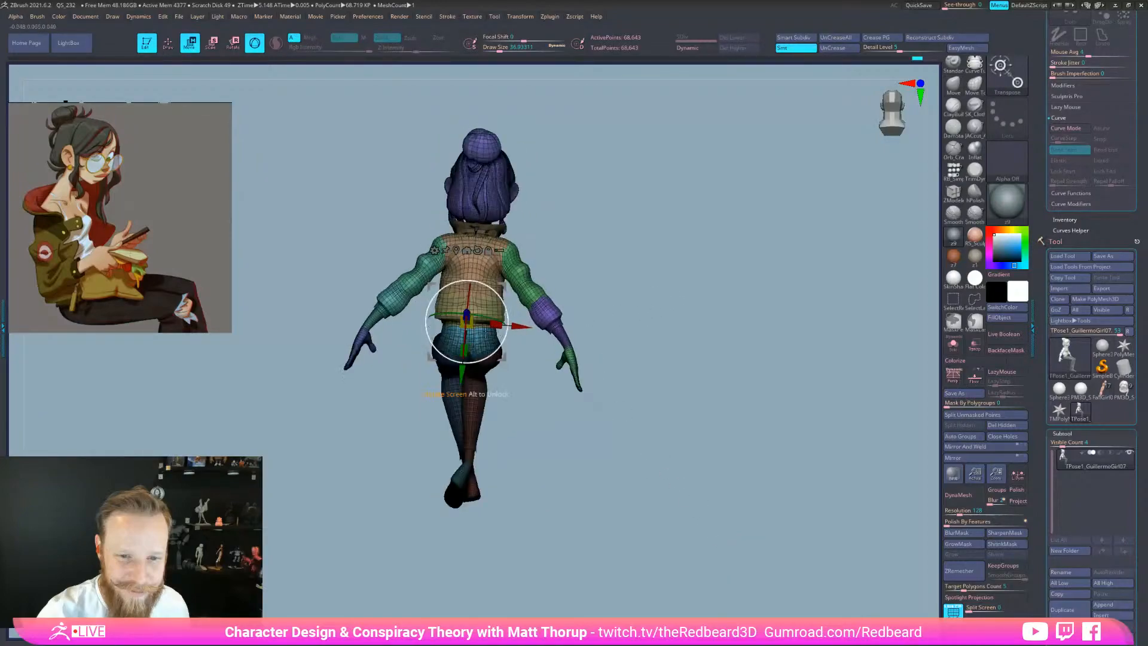
{"action": "left_click_drag", "start_coordinate": [540, 357], "coordinate": [589, 374]}
{"action": "left_click_drag", "start_coordinate": [519, 328], "coordinate": [592, 344], "text": "alt"}
{"action": "left_click_drag", "start_coordinate": [559, 395], "coordinate": [616, 397]}
{"action": "left_click_drag", "start_coordinate": [490, 309], "coordinate": [480, 313]}
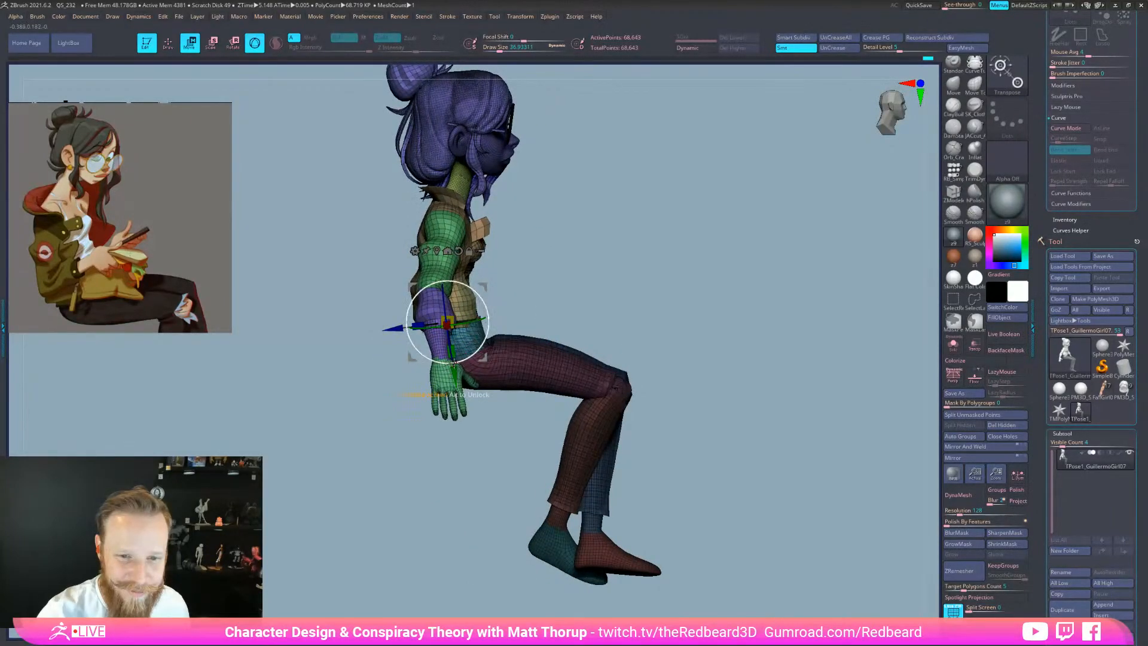
{"action": "left_click_drag", "start_coordinate": [455, 371], "coordinate": [455, 375]}
{"action": "left_click_drag", "start_coordinate": [589, 297], "coordinate": [740, 366]}
{"action": "mouse_move", "coordinate": [782, 562]}
{"action": "left_mouse_down"}
{"action": "mouse_move", "coordinate": [749, 566]}
{"action": "mouse_move", "coordinate": [757, 577]}
{"action": "mouse_move", "coordinate": [838, 564]}
{"action": "mouse_move", "coordinate": [758, 564]}
{"action": "mouse_move", "coordinate": [786, 566]}
{"action": "mouse_move", "coordinate": [774, 572]}
{"action": "mouse_move", "coordinate": [711, 556]}
{"action": "mouse_move", "coordinate": [717, 512]}
{"action": "mouse_move", "coordinate": [736, 501]}
{"action": "left_mouse_up"}
Clear the mask, hide the head, mask the rest of the body and unhide everything
{"action": "key", "text": "q"}
{"action": "mouse_move", "coordinate": [684, 530]}
{"action": "left_mouse_down"}
{"action": "mouse_move", "coordinate": [769, 538]}
{"action": "mouse_move", "coordinate": [687, 542]}
{"action": "mouse_move", "coordinate": [729, 558]}
{"action": "mouse_move", "coordinate": [736, 495]}
{"action": "mouse_move", "coordinate": [613, 290]}
{"action": "left_mouse_up"}
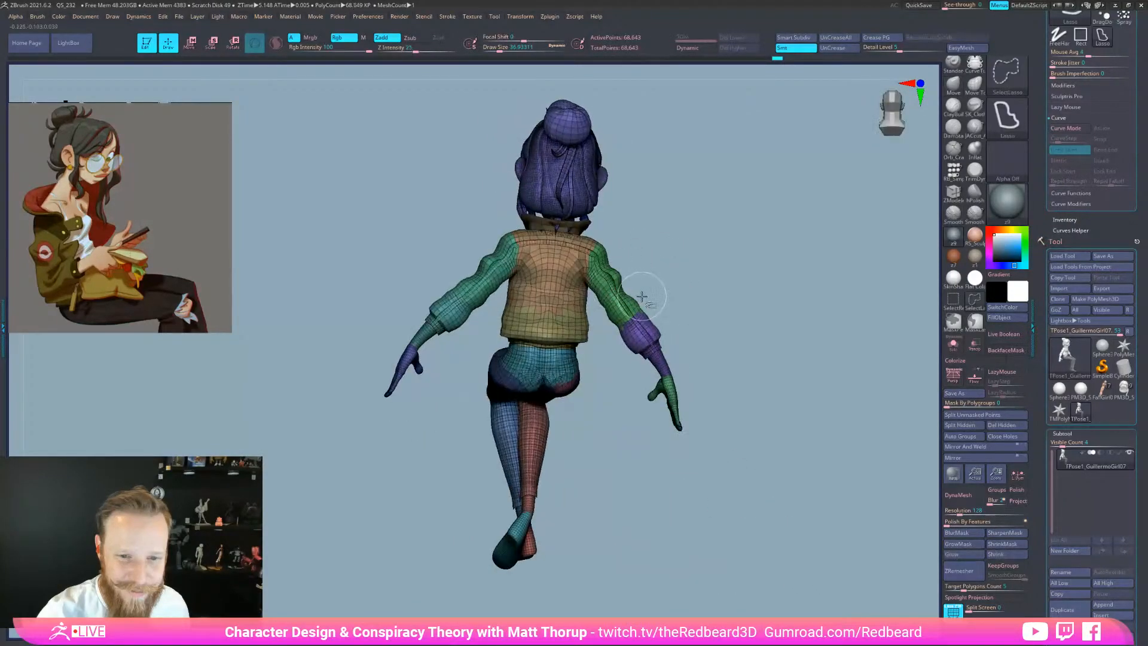
{"action": "left_click_drag", "start_coordinate": [682, 283], "coordinate": [771, 323], "text": "shift"}
{"action": "left_click_drag", "start_coordinate": [755, 368], "coordinate": [708, 419], "text": "alt"}
{"action": "left_click_drag", "start_coordinate": [718, 465], "coordinate": [726, 463], "text": "alt"}
{"action": "left_click", "coordinate": [628, 280], "text": "ctrl+shift"}
{"action": "left_click_drag", "start_coordinate": [672, 247], "coordinate": [628, 244], "text": "ctrl+shift"}
{"action": "left_click", "coordinate": [628, 244], "text": "ctrl+alt+shift"}
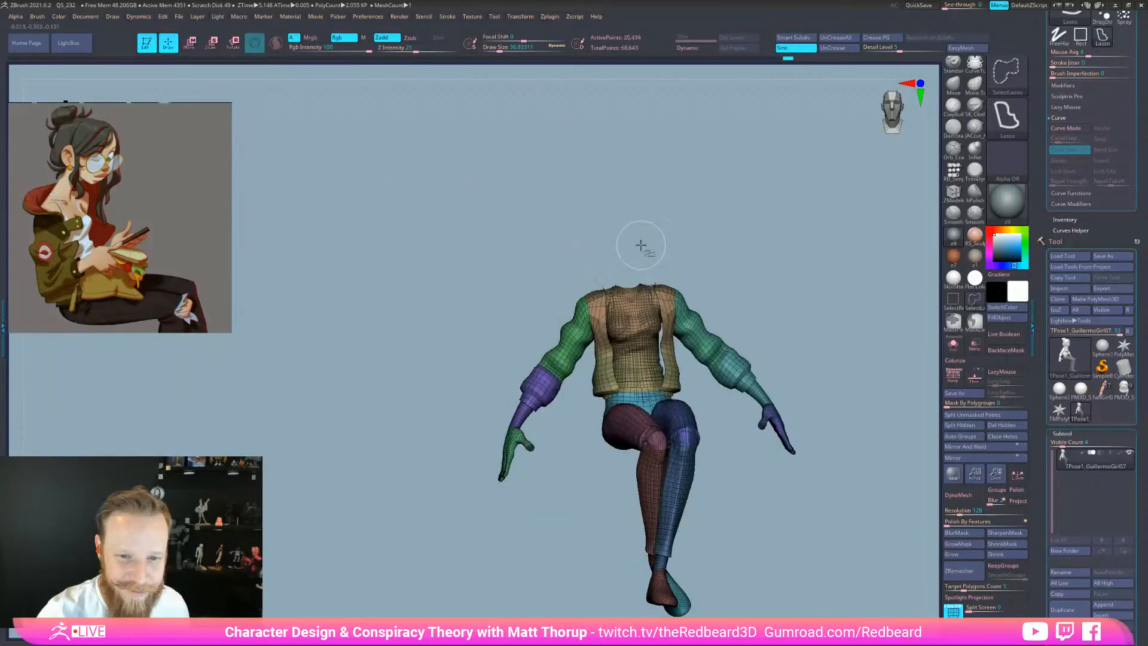
{"action": "left_click", "coordinate": [728, 234], "text": "ctrl"}
{"action": "left_click", "coordinate": [728, 235], "text": "ctrl+shift"}
Scale the head and hair up slightly and shift the head sideways with the gizmo
{"action": "key", "text": "w"}
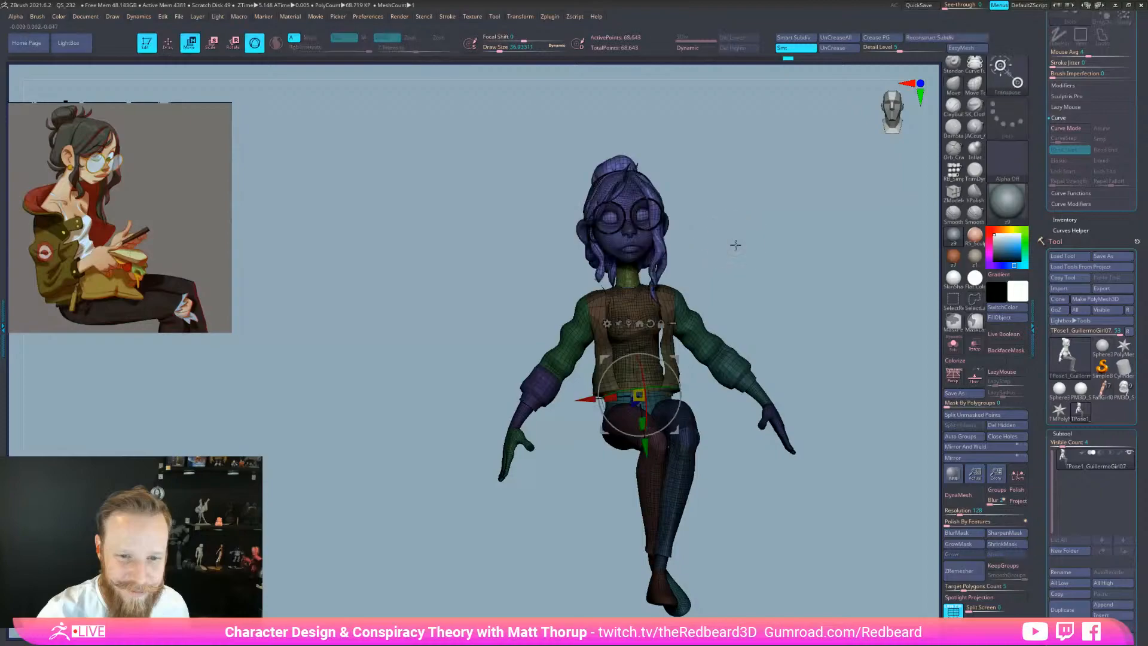
{"action": "left_click_drag", "start_coordinate": [718, 246], "coordinate": [782, 279]}
{"action": "left_click_drag", "start_coordinate": [677, 298], "coordinate": [674, 297]}
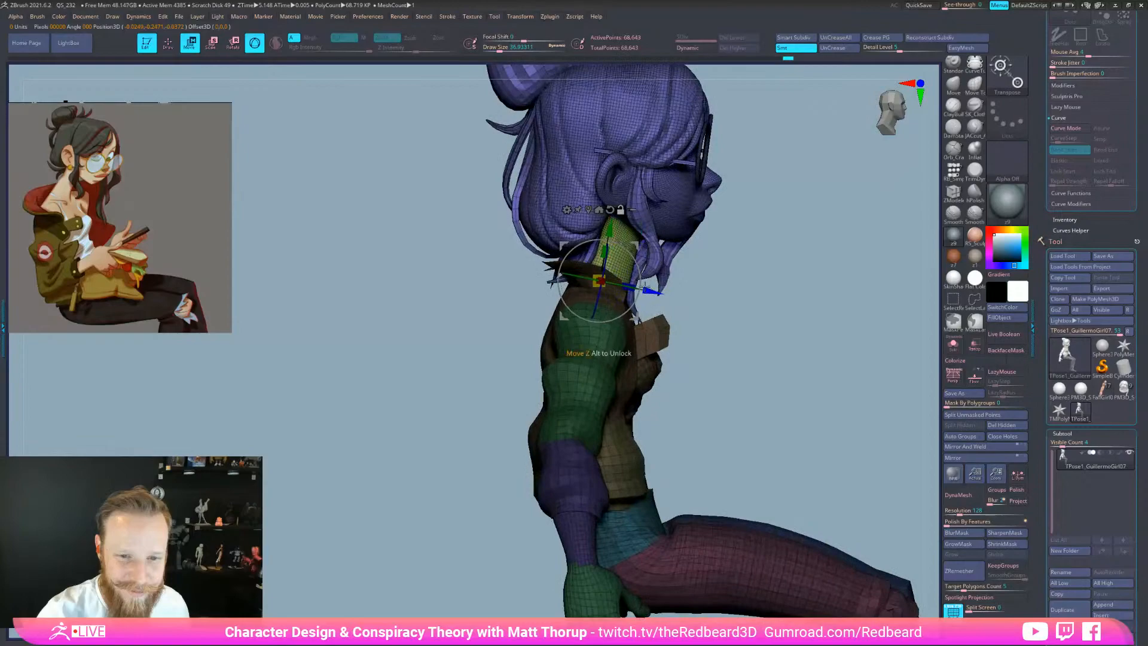
{"action": "left_click_drag", "start_coordinate": [702, 236], "coordinate": [653, 280]}
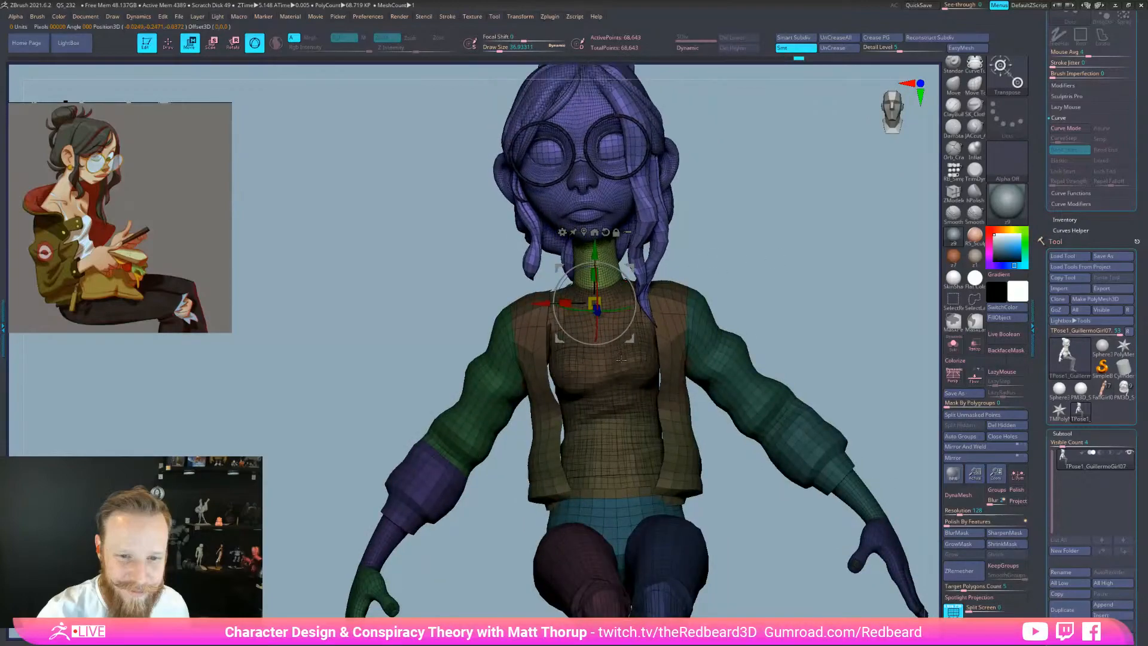
{"action": "left_click_drag", "start_coordinate": [628, 272], "coordinate": [631, 310]}
{"action": "left_click_drag", "start_coordinate": [782, 276], "coordinate": [739, 536]}
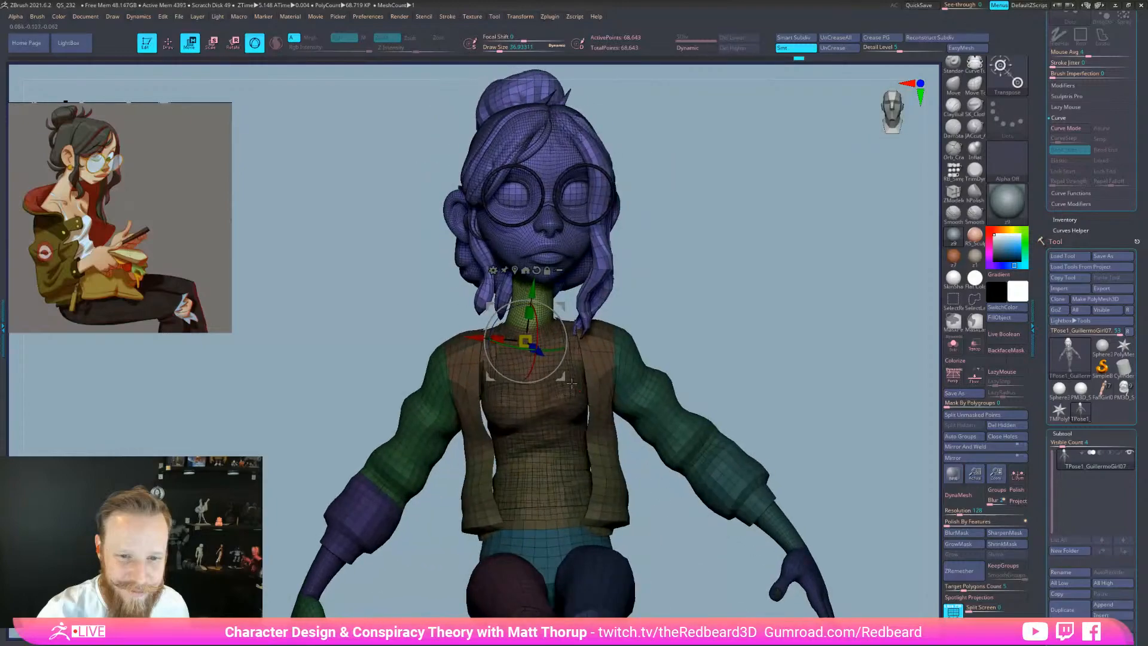
{"action": "left_click_drag", "start_coordinate": [476, 338], "coordinate": [472, 338]}
{"action": "left_click_drag", "start_coordinate": [717, 300], "coordinate": [769, 307]}
Isolate and mask the neck polygroup, then show the whole character again
{"action": "key", "text": "Tab"}
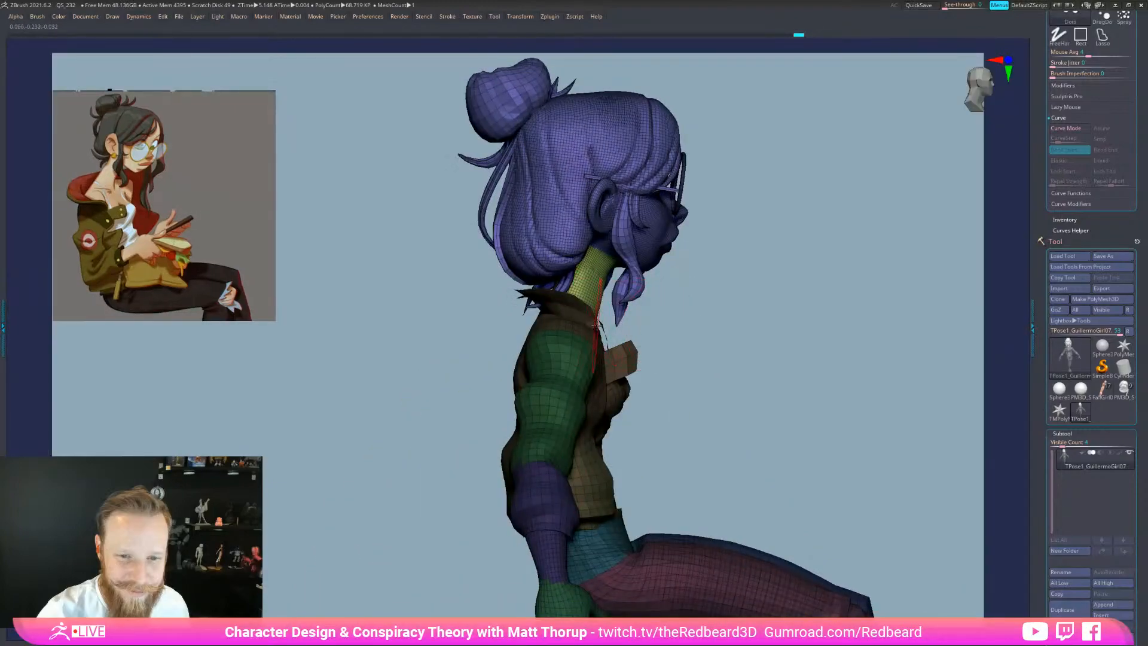
{"action": "key", "text": "Tab"}
{"action": "left_click", "coordinate": [548, 291], "text": "ctrl+shift"}
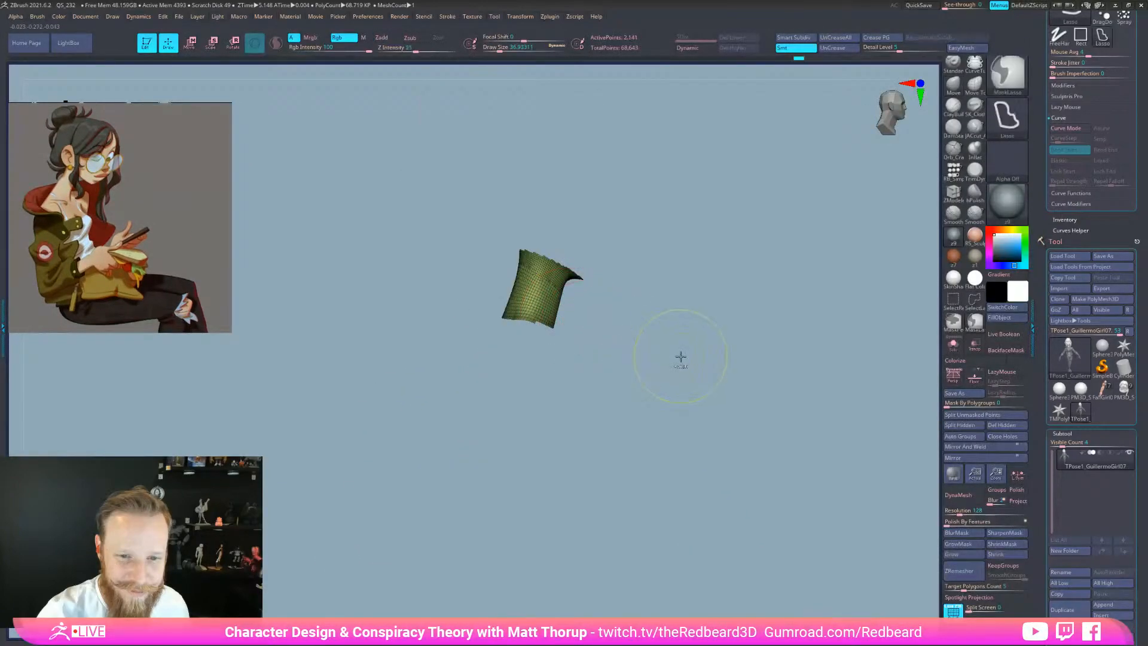
{"action": "mouse_move", "coordinate": [605, 403]}
{"action": "left_mouse_down", "text": "ctrl"}
{"action": "mouse_move", "coordinate": [532, 217]}
{"action": "mouse_move", "coordinate": [637, 281]}
{"action": "left_mouse_up", "text": "ctrl"}
{"action": "left_click", "coordinate": [752, 452], "text": "ctrl+shift"}
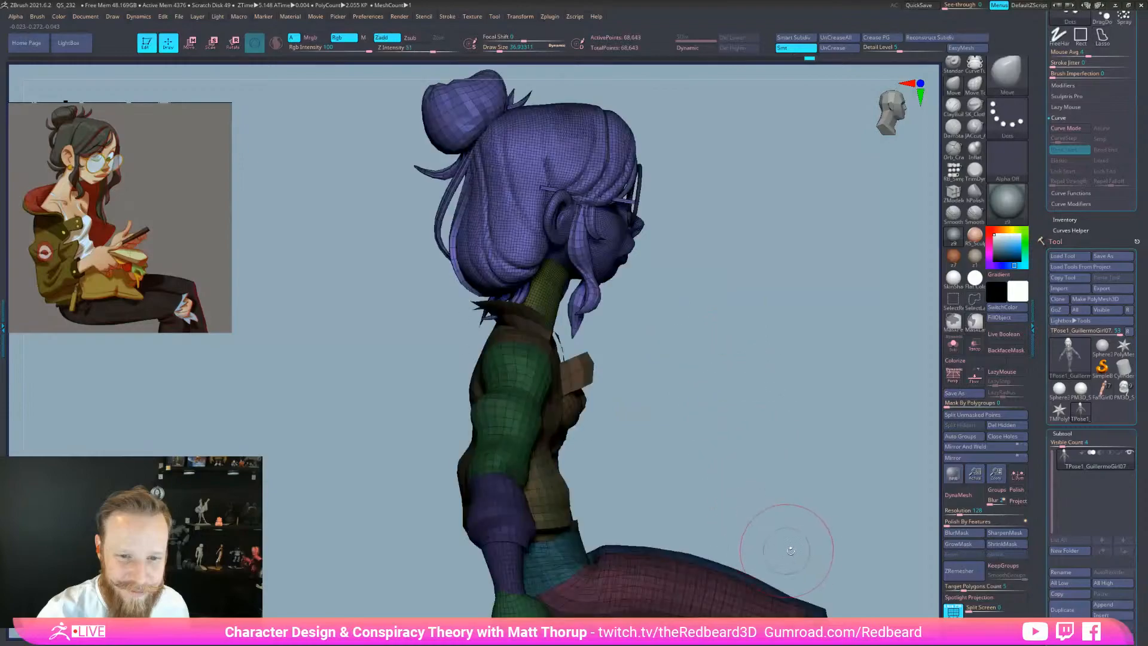
{"action": "key", "text": "w"}
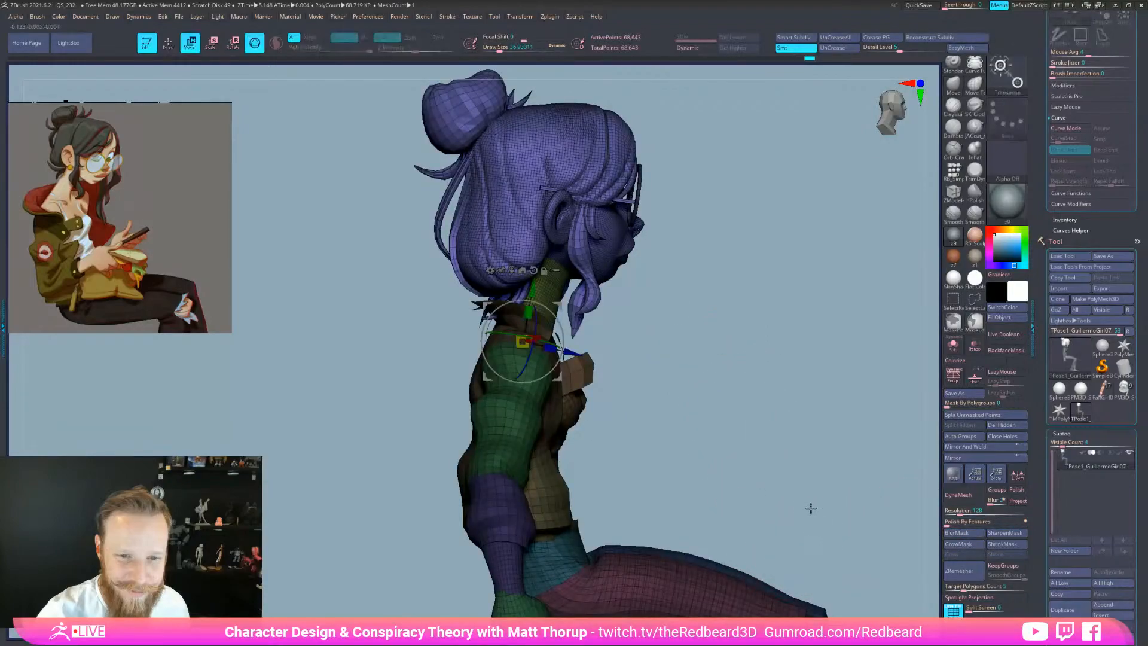
{"action": "left_click_drag", "start_coordinate": [815, 514], "coordinate": [776, 489]}
Nudge the head up, turn it, tilt it about 4 degrees clockwise and tip it forward
{"action": "left_click_drag", "start_coordinate": [535, 296], "coordinate": [485, 257]}
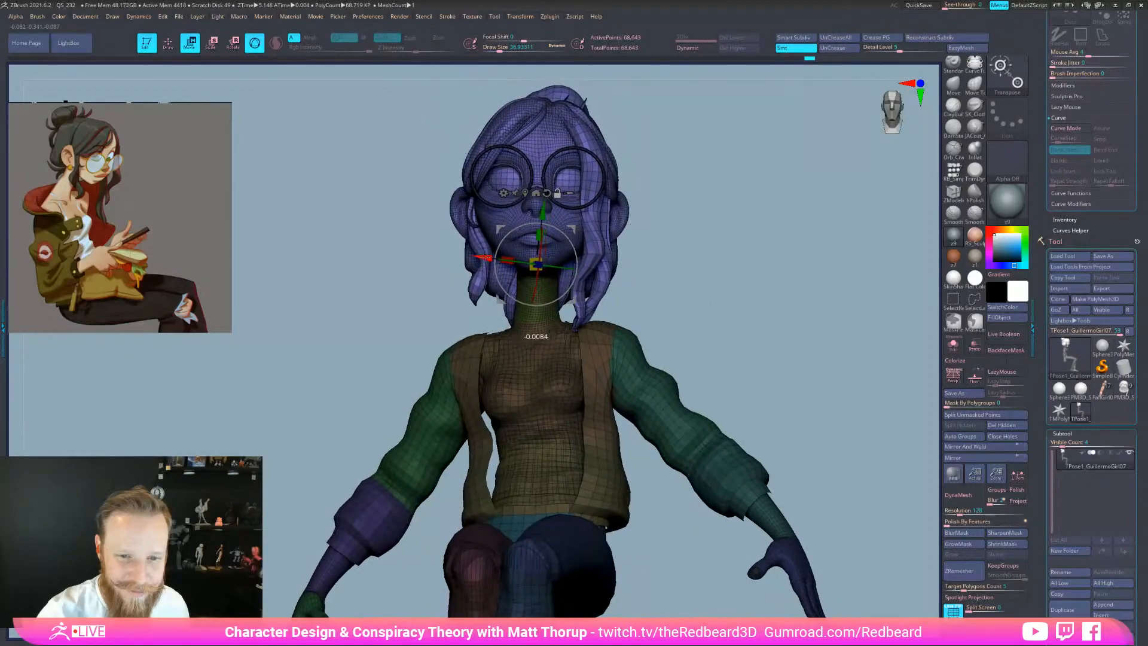
{"action": "left_click_drag", "start_coordinate": [577, 255], "coordinate": [572, 253]}
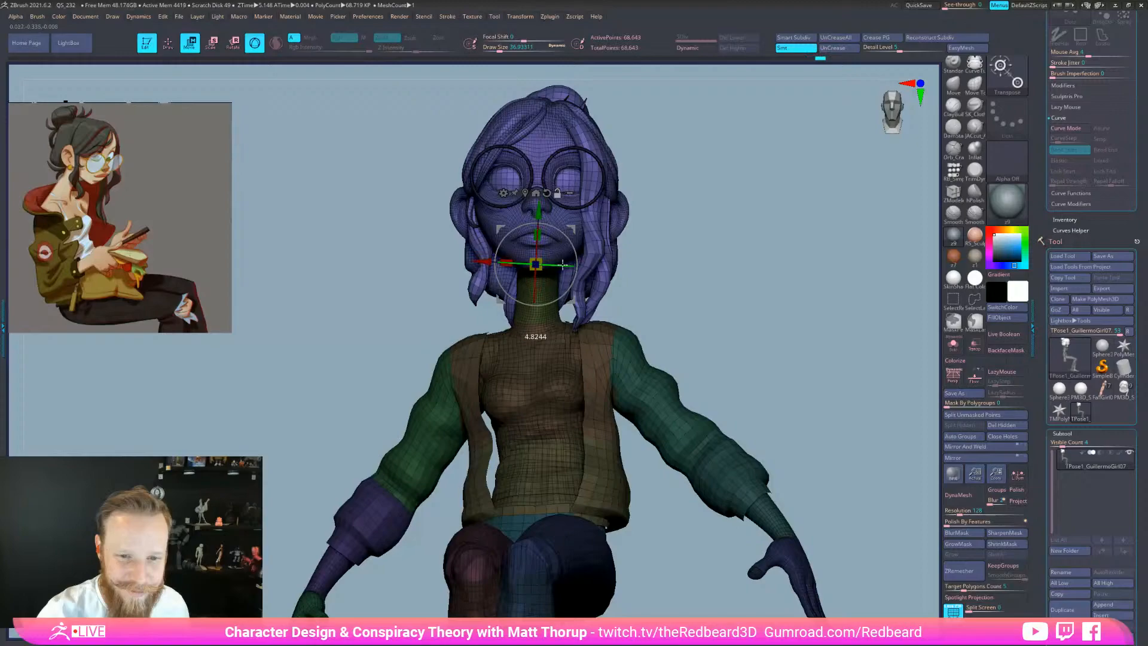
{"action": "left_click_drag", "start_coordinate": [703, 276], "coordinate": [640, 277]}
{"action": "left_click_drag", "start_coordinate": [551, 270], "coordinate": [534, 270]}
{"action": "left_click_drag", "start_coordinate": [725, 259], "coordinate": [663, 253]}
{"action": "left_click_drag", "start_coordinate": [559, 234], "coordinate": [538, 261]}
{"action": "left_click_drag", "start_coordinate": [682, 287], "coordinate": [697, 344]}
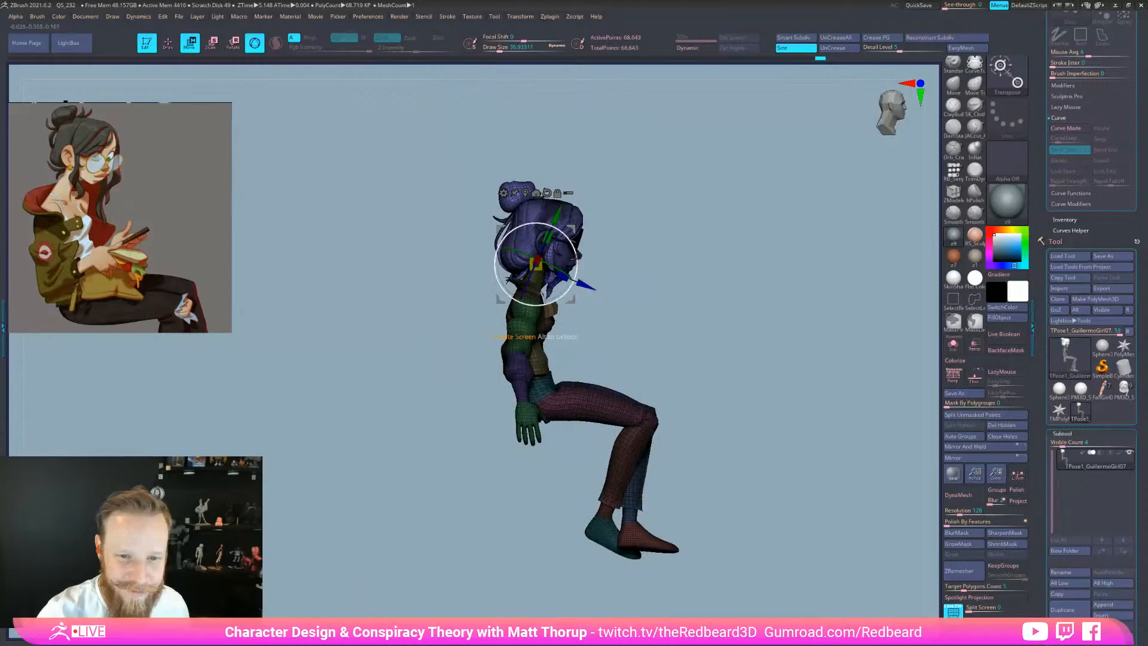
{"action": "left_click_drag", "start_coordinate": [577, 263], "coordinate": [577, 264]}
{"action": "left_click_drag", "start_coordinate": [685, 286], "coordinate": [615, 288]}
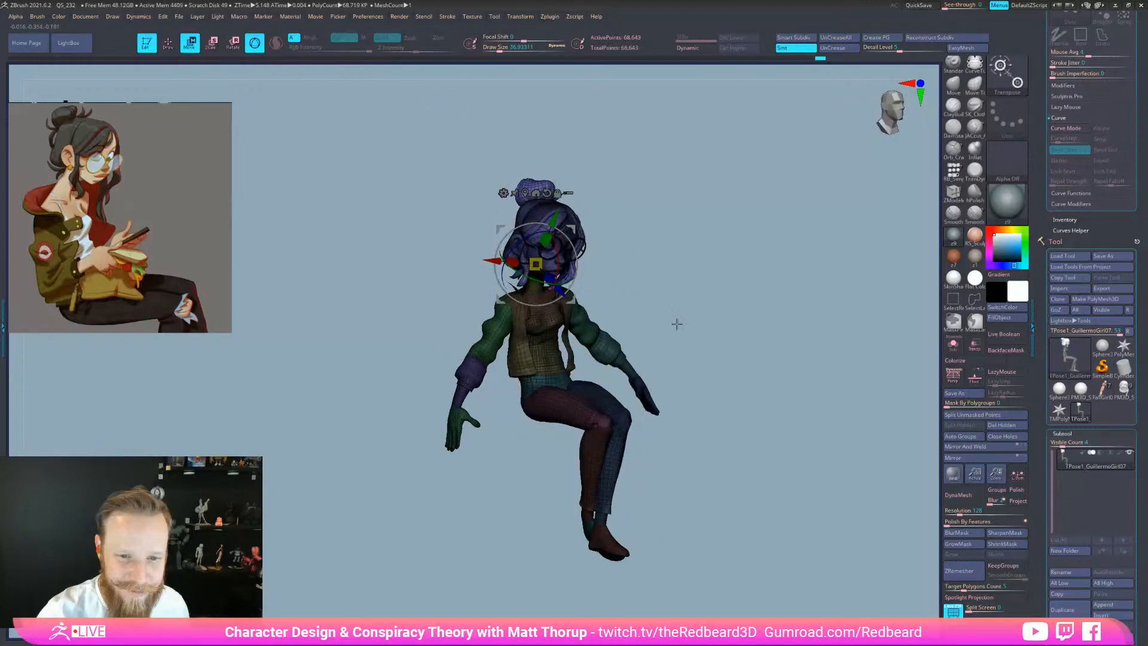
{"action": "left_click", "coordinate": [953, 610]}
{"action": "left_click_drag", "start_coordinate": [849, 580], "coordinate": [819, 584]}
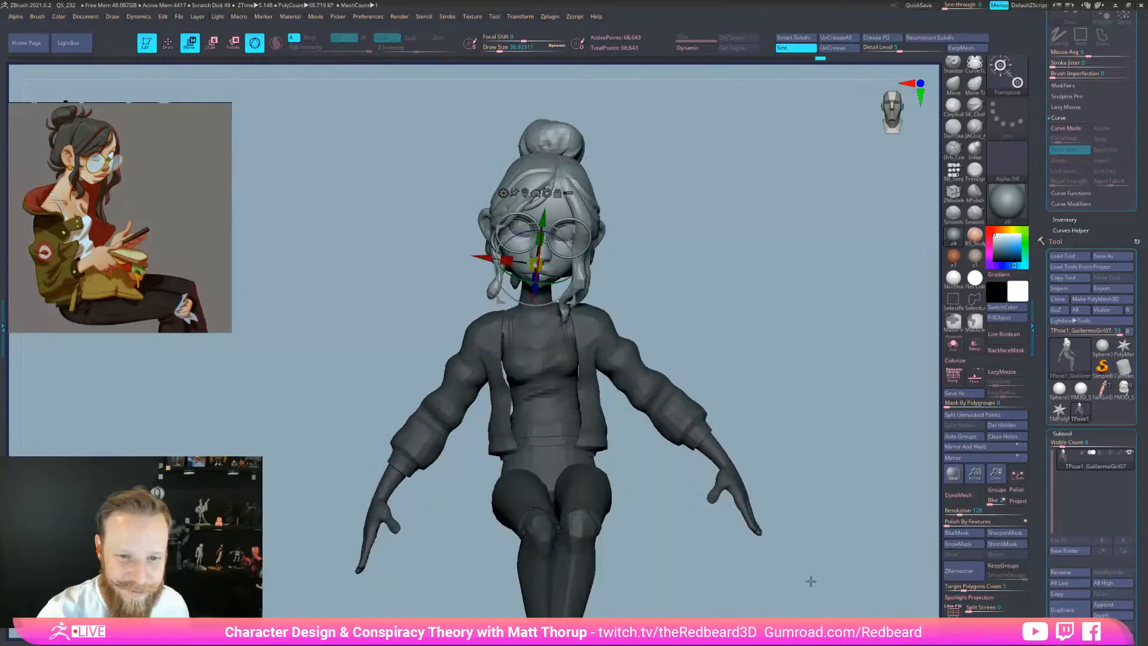
{"action": "key", "text": "shift+f"}
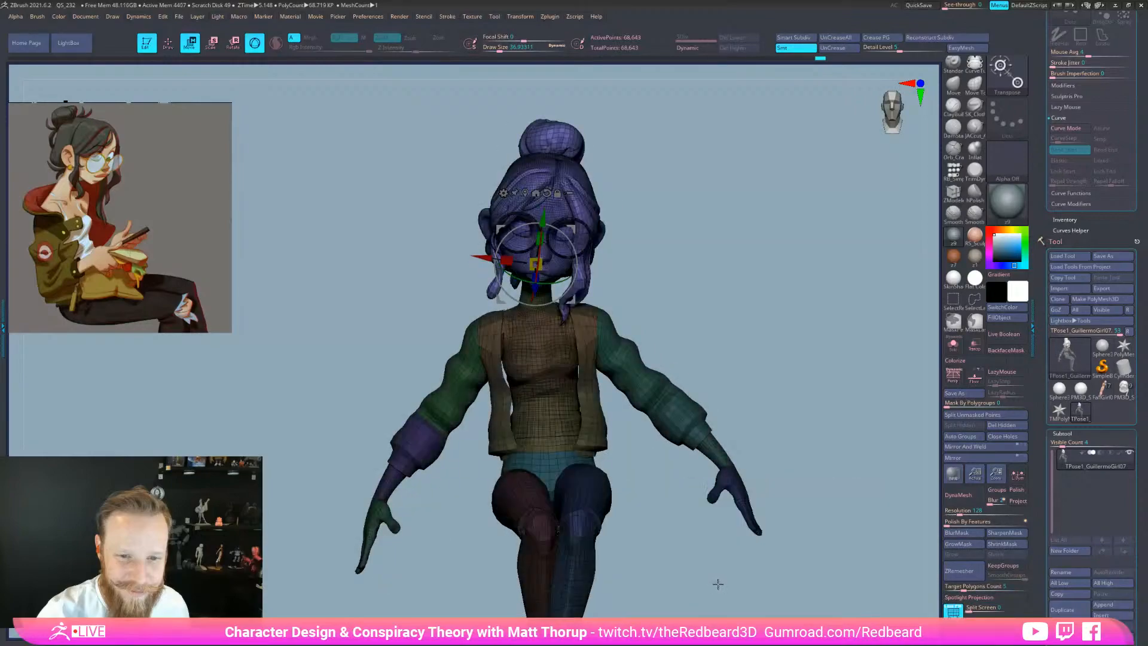
{"action": "key", "text": "shift+f"}
{"action": "mouse_move", "coordinate": [736, 584]}
{"action": "left_mouse_down"}
{"action": "mouse_move", "coordinate": [776, 581]}
{"action": "mouse_move", "coordinate": [721, 584]}
{"action": "left_mouse_up"}
{"action": "mouse_move", "coordinate": [721, 584]}
{"action": "left_mouse_down", "text": "alt"}
{"action": "mouse_move", "coordinate": [707, 561]}
{"action": "mouse_move", "coordinate": [705, 571]}
{"action": "mouse_move", "coordinate": [747, 581]}
{"action": "mouse_move", "coordinate": [731, 580]}
{"action": "left_mouse_up", "text": "alt"}
{"action": "key", "text": "q"}
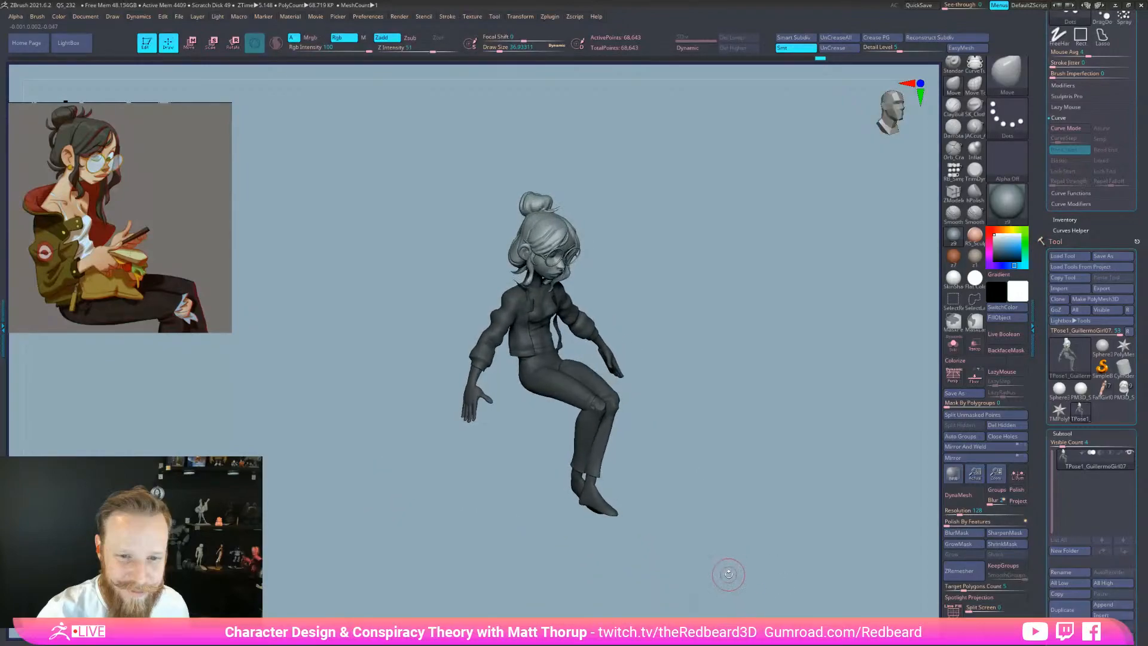
Rotate the head into a stronger tilt and nudge its position, checking from the side
{"action": "key", "text": "w"}
{"action": "left_click_drag", "start_coordinate": [565, 268], "coordinate": [565, 269]}
{"action": "left_click_drag", "start_coordinate": [617, 239], "coordinate": [681, 229], "text": "alt"}
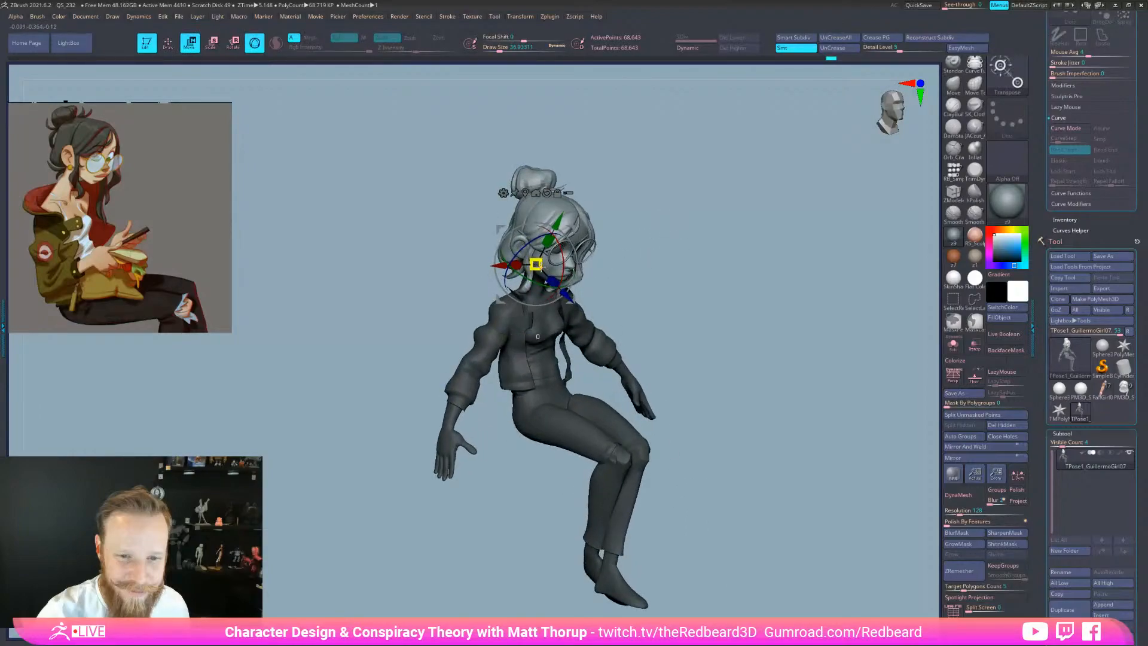
{"action": "mouse_move", "coordinate": [705, 239]}
{"action": "left_mouse_down"}
{"action": "mouse_move", "coordinate": [656, 235]}
{"action": "mouse_move", "coordinate": [689, 248]}
{"action": "left_mouse_up"}
{"action": "left_click_drag", "start_coordinate": [565, 221], "coordinate": [565, 220]}
{"action": "left_click_drag", "start_coordinate": [629, 220], "coordinate": [656, 225]}
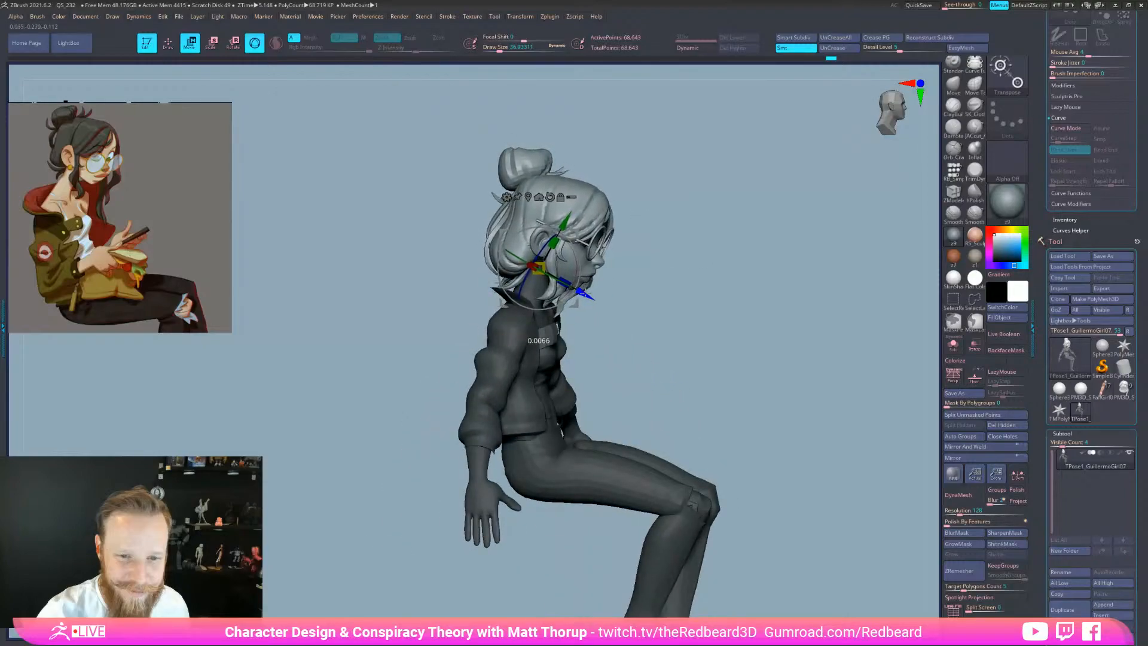
{"action": "mouse_move", "coordinate": [698, 276]}
{"action": "left_mouse_down"}
{"action": "mouse_move", "coordinate": [666, 275]}
{"action": "mouse_move", "coordinate": [702, 281]}
{"action": "mouse_move", "coordinate": [694, 321]}
{"action": "left_mouse_up"}
{"action": "key", "text": "q"}
Tilt the head further with the Rotate gizmo and check the side profile
{"action": "key", "text": "Tab"}
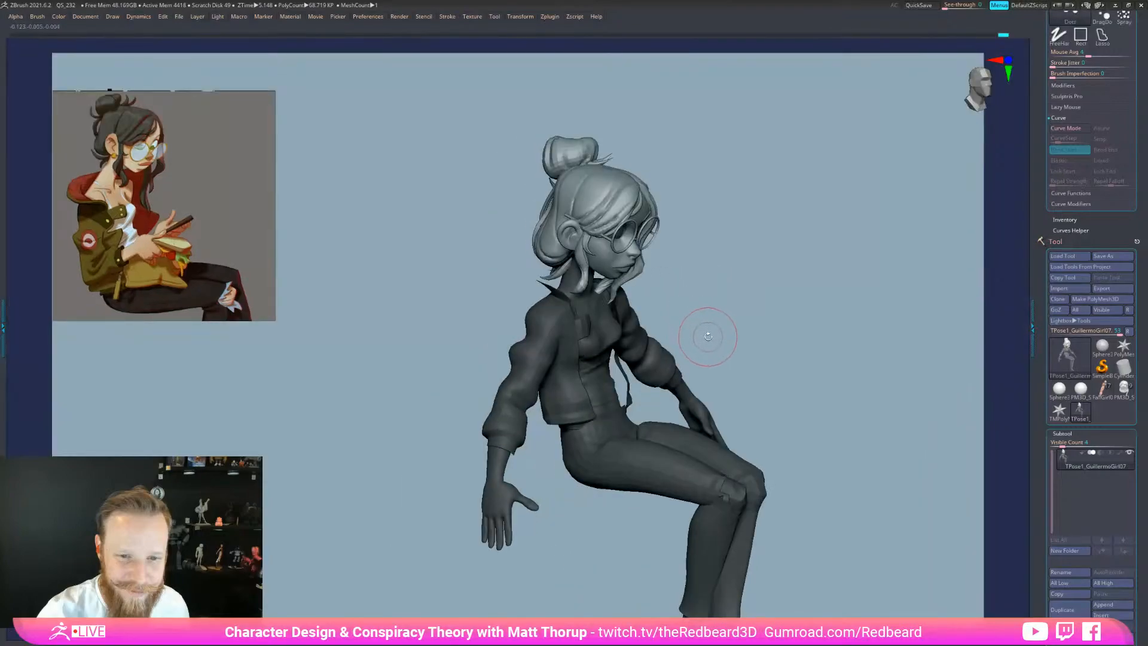
{"action": "key", "text": "Tab"}
{"action": "left_click_drag", "start_coordinate": [756, 389], "coordinate": [747, 551]}
{"action": "right_click", "coordinate": [746, 551]}
{"action": "left_click_drag", "start_coordinate": [755, 426], "coordinate": [769, 435]}
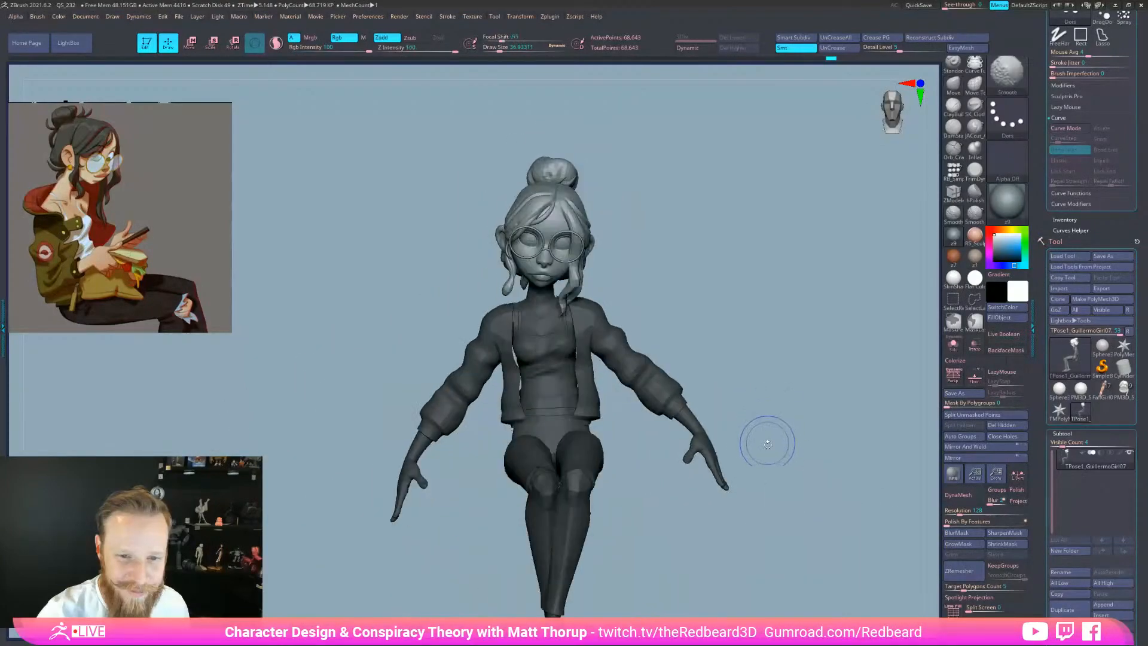
{"action": "left_click_drag", "start_coordinate": [774, 481], "coordinate": [759, 556]}
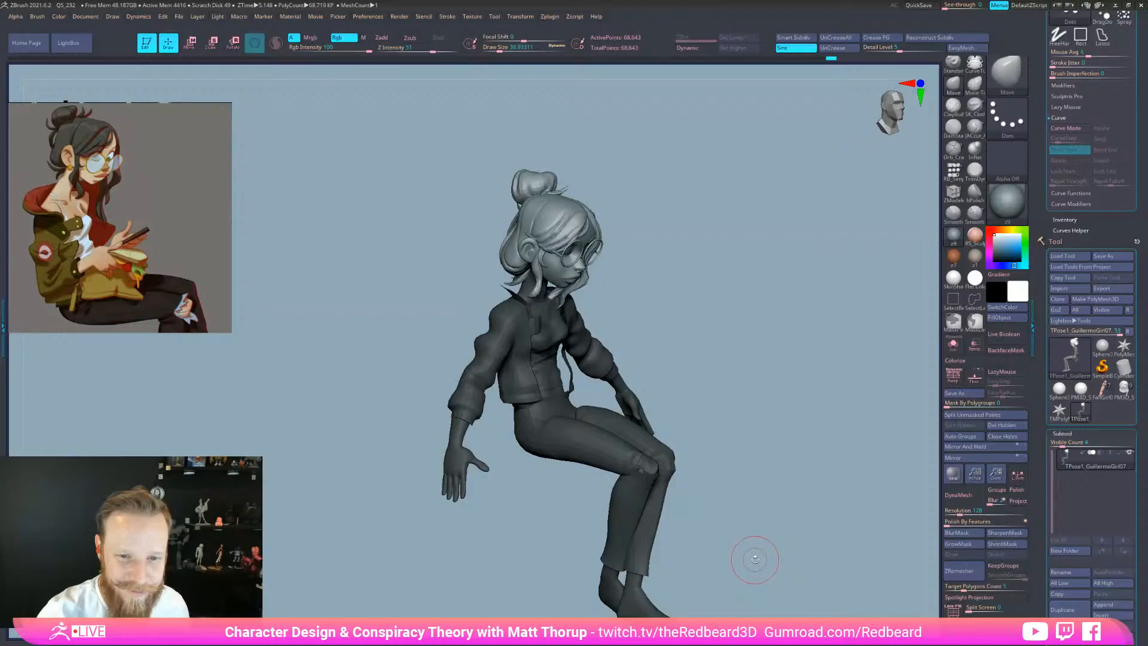
{"action": "key", "text": "r"}
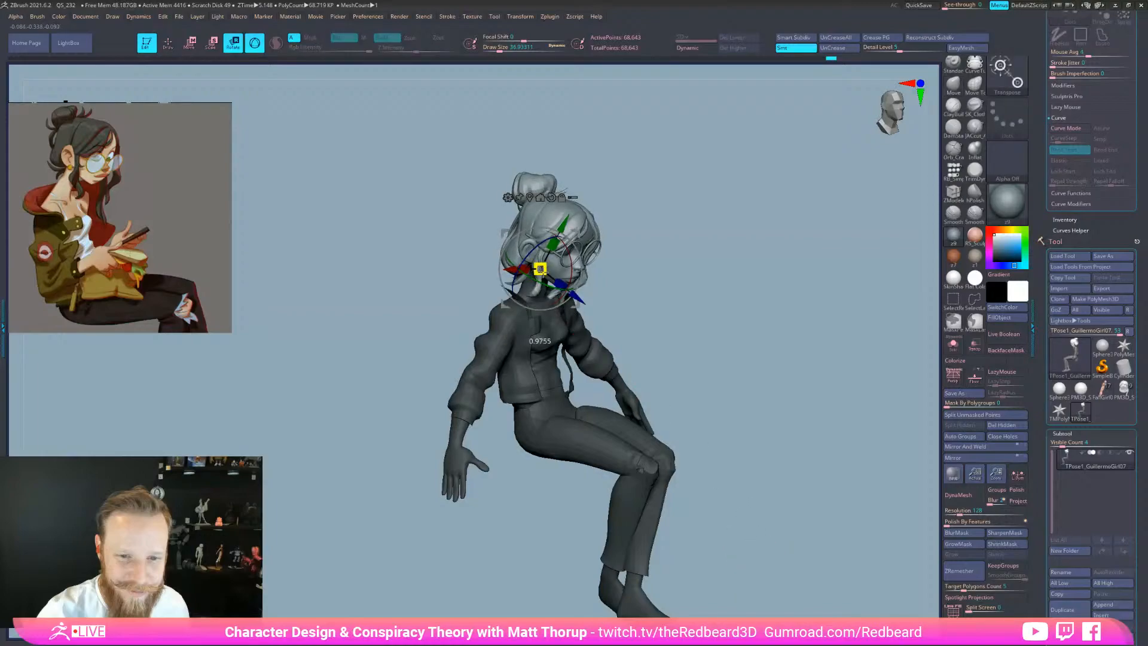
{"action": "left_click_drag", "start_coordinate": [578, 299], "coordinate": [578, 298]}
{"action": "key", "text": "q"}
{"action": "mouse_move", "coordinate": [655, 291]}
{"action": "left_mouse_down", "text": "shift"}
{"action": "mouse_move", "coordinate": [697, 299]}
{"action": "mouse_move", "coordinate": [697, 263]}
{"action": "mouse_move", "coordinate": [690, 335]}
{"action": "left_mouse_up", "text": "shift"}
{"action": "key", "text": "shift+f"}
{"action": "key", "text": "shift+f"}
Clear the body mask and show the wireframe and polygroup colours around the neck
{"action": "left_click_drag", "start_coordinate": [648, 328], "coordinate": [706, 323], "text": "shift"}
{"action": "left_click_drag", "start_coordinate": [625, 344], "coordinate": [641, 391]}
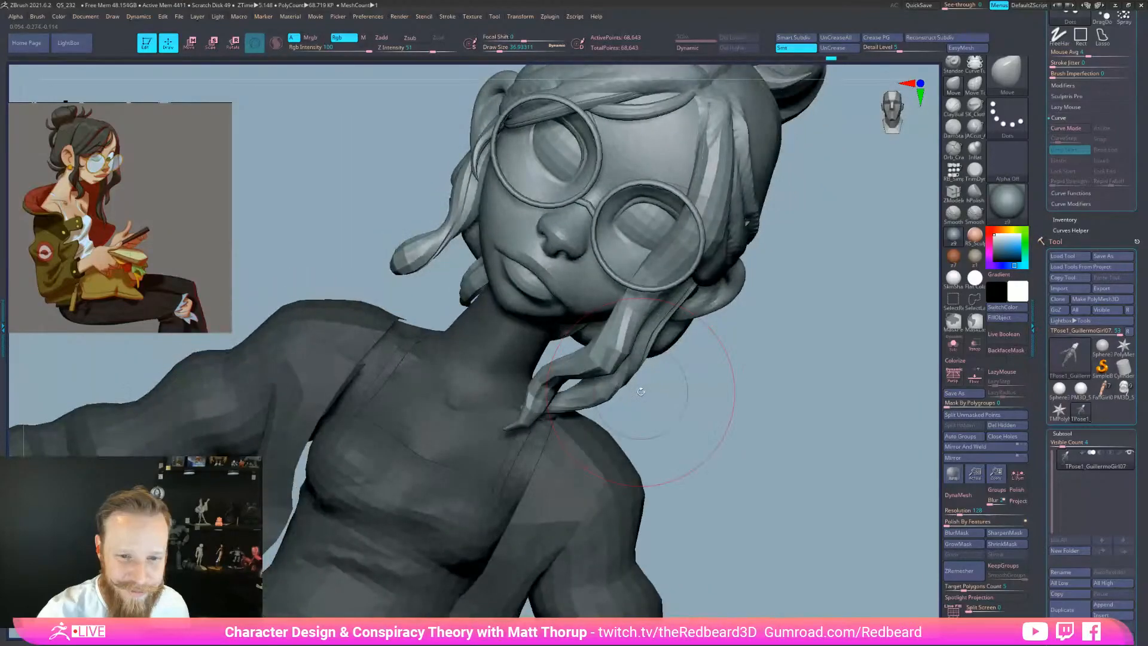
{"action": "left_click_drag", "start_coordinate": [641, 391], "coordinate": [769, 434]}
{"action": "left_click_drag", "start_coordinate": [769, 434], "coordinate": [739, 417], "text": "ctrl"}
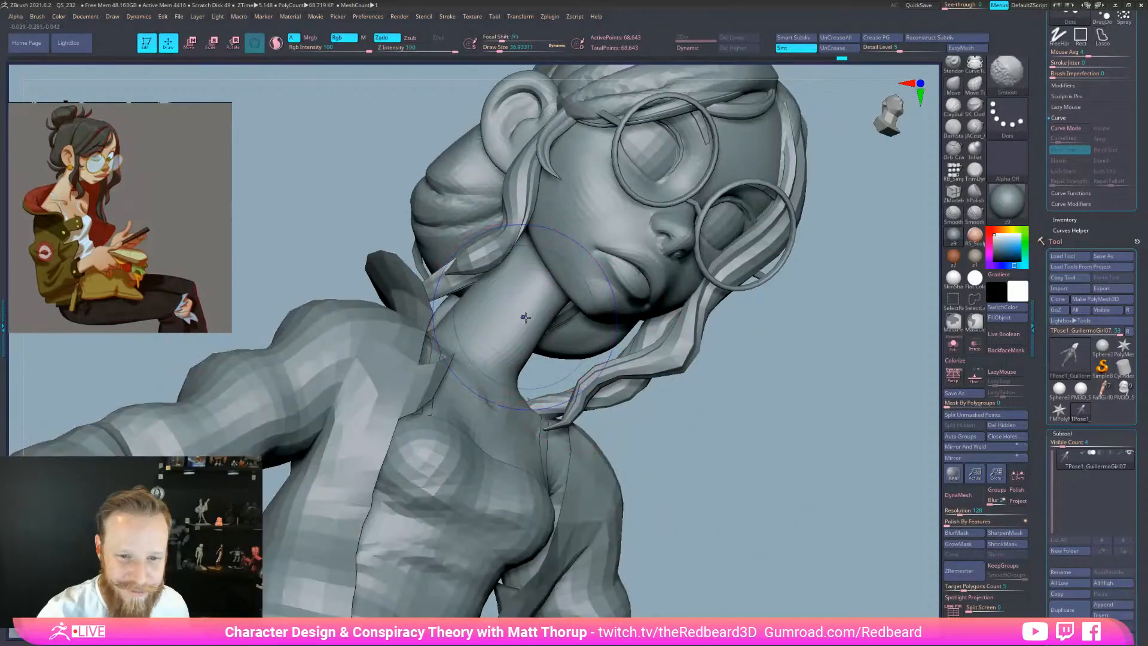
{"action": "key", "text": "shift+f"}
{"action": "left_click_drag", "start_coordinate": [755, 362], "coordinate": [816, 350]}
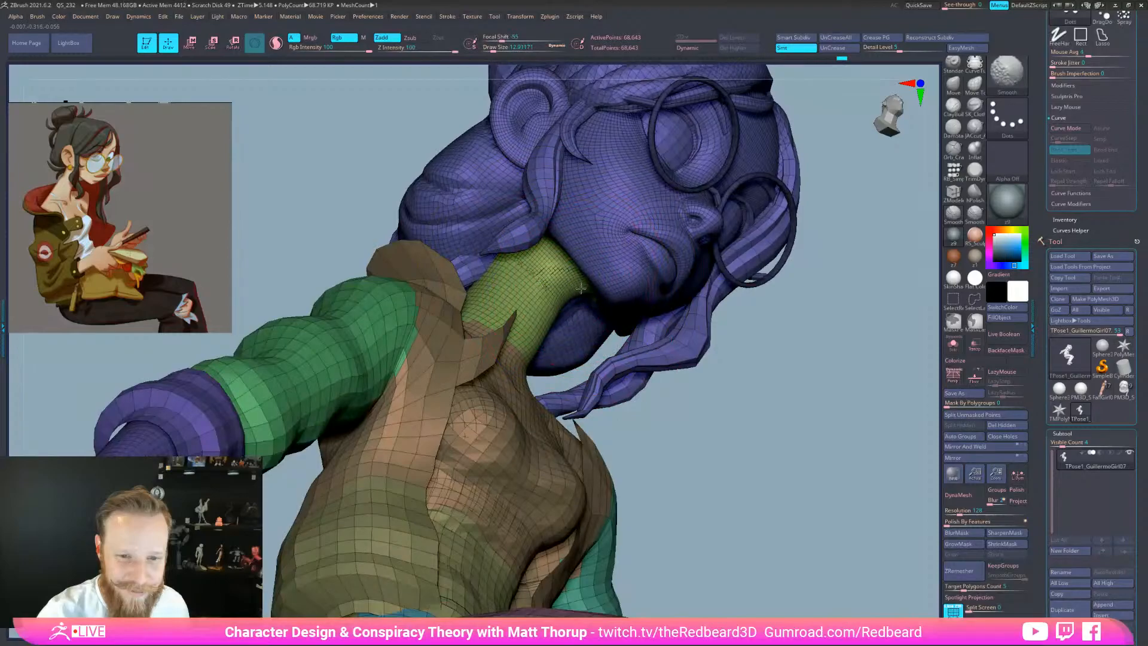
{"action": "mouse_move", "coordinate": [732, 349]}
{"action": "left_mouse_down"}
{"action": "mouse_move", "coordinate": [812, 431]}
{"action": "mouse_move", "coordinate": [755, 422]}
{"action": "mouse_move", "coordinate": [724, 378]}
{"action": "left_mouse_up"}
Switch to the Move Topological brush at a larger size and begin smoothing the neck
{"action": "key", "text": "b"}
{"action": "key", "text": "m"}
{"action": "key", "text": "t"}
{"action": "key", "text": "]"}
{"action": "key", "text": "]"}
{"action": "left_click_drag", "start_coordinate": [755, 327], "coordinate": [804, 327]}
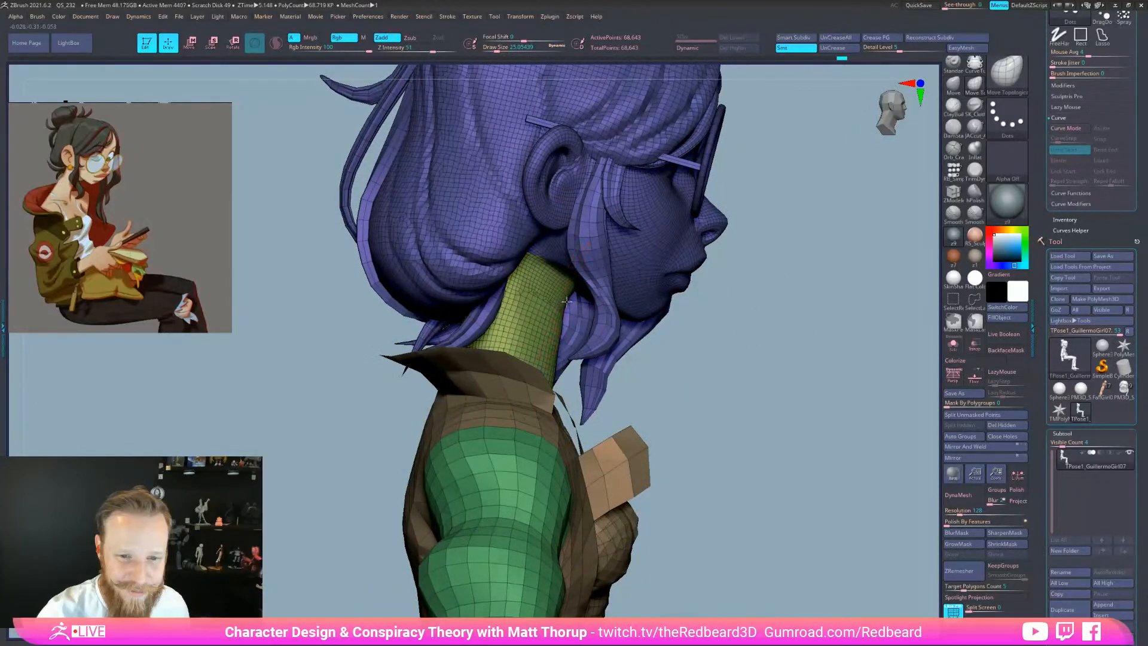
{"action": "key", "text": "shift"}
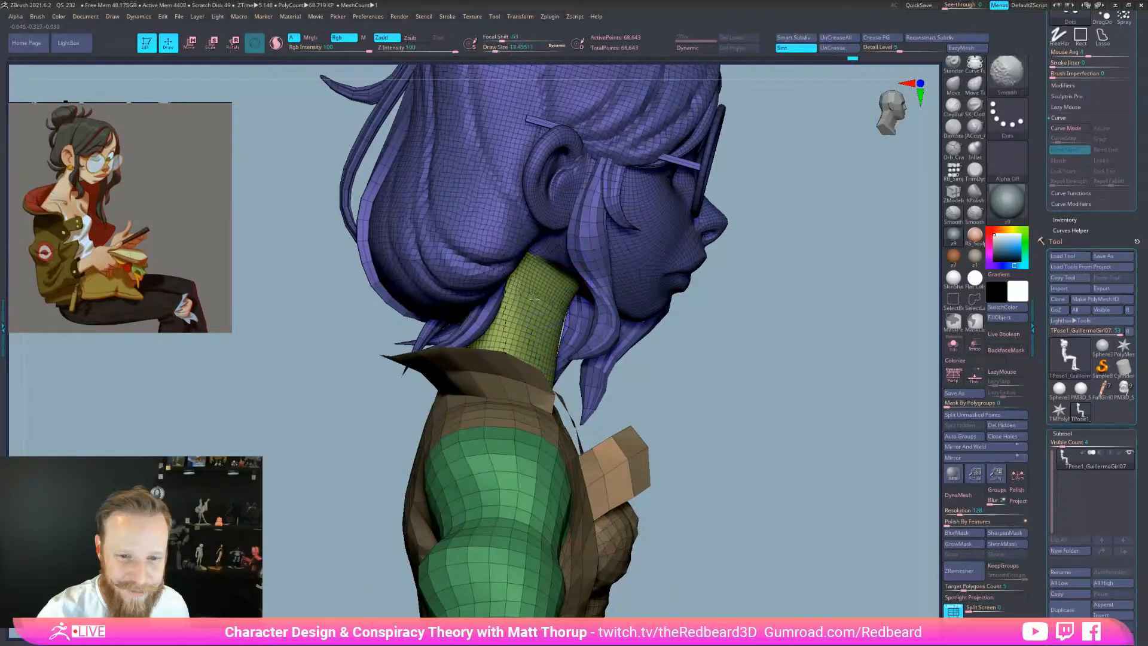
{"action": "mouse_move", "coordinate": [725, 333]}
{"action": "left_mouse_down"}
{"action": "mouse_move", "coordinate": [832, 325]}
{"action": "mouse_move", "coordinate": [687, 281]}
{"action": "left_mouse_up"}
Smooth the neck base and surface, then turn off the wireframe display
{"action": "key", "text": "shift"}
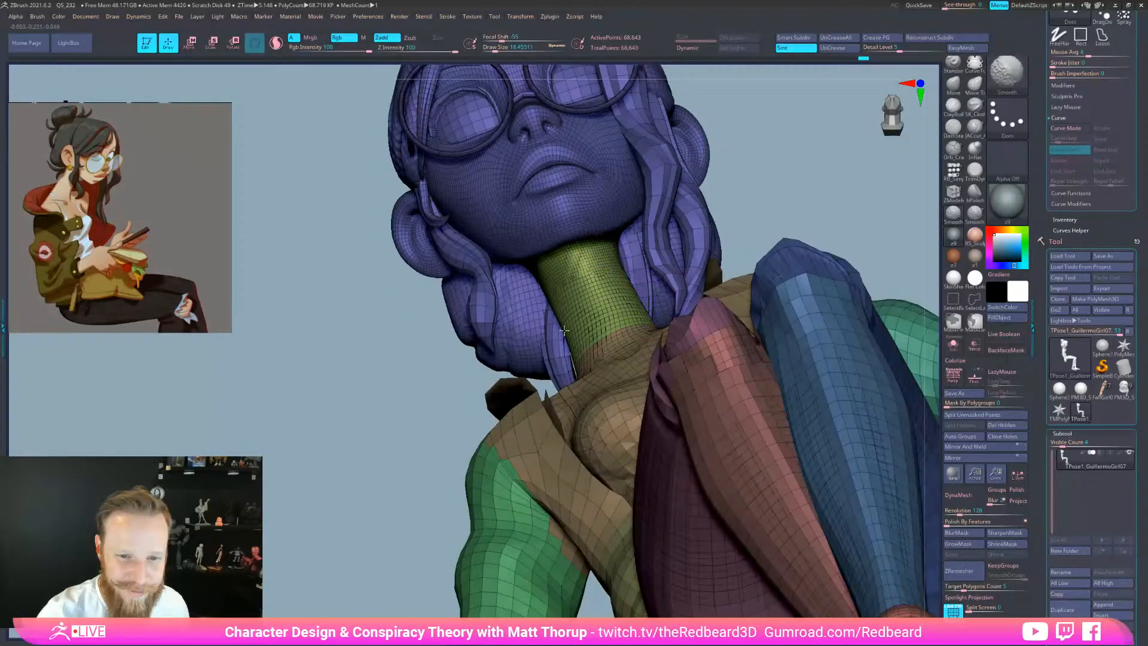
{"action": "left_click_drag", "start_coordinate": [792, 218], "coordinate": [861, 210]}
{"action": "mouse_move", "coordinate": [588, 334]}
{"action": "left_mouse_down", "text": "shift"}
{"action": "mouse_move", "coordinate": [610, 353]}
{"action": "mouse_move", "coordinate": [622, 347]}
{"action": "left_mouse_up", "text": "shift"}
{"action": "mouse_move", "coordinate": [804, 222]}
{"action": "left_mouse_down"}
{"action": "mouse_move", "coordinate": [788, 222]}
{"action": "mouse_move", "coordinate": [807, 251]}
{"action": "mouse_move", "coordinate": [773, 264]}
{"action": "left_mouse_up"}
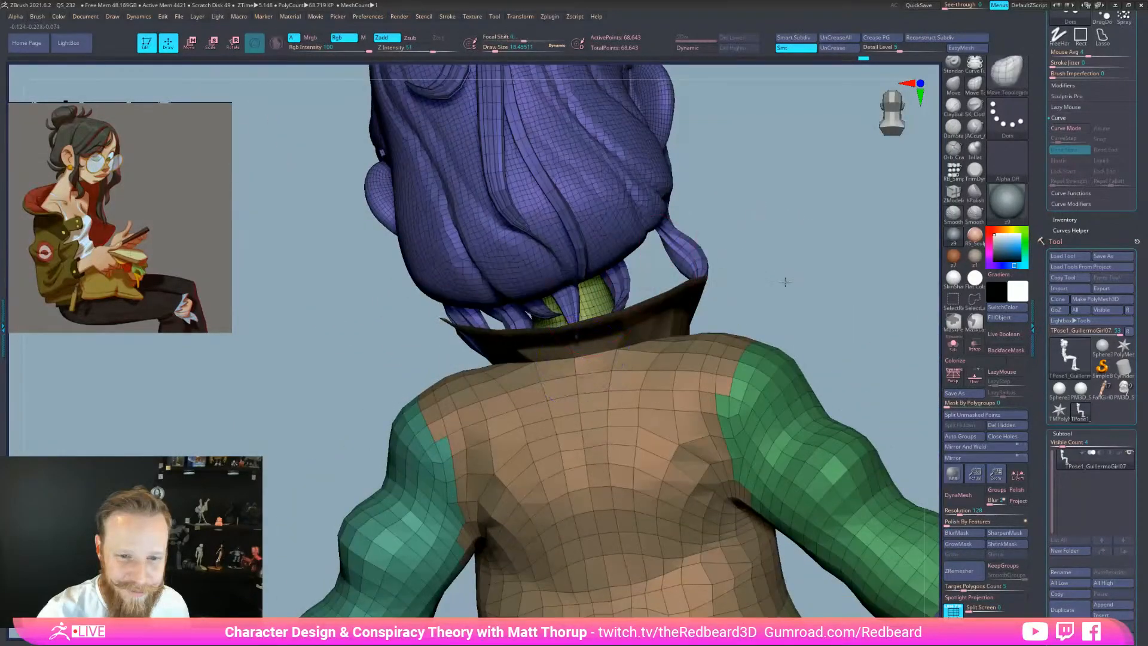
{"action": "left_click_drag", "start_coordinate": [545, 358], "coordinate": [553, 366], "text": "shift"}
{"action": "mouse_move", "coordinate": [859, 397]}
{"action": "left_mouse_down", "text": "alt"}
{"action": "mouse_move", "coordinate": [777, 369]}
{"action": "mouse_move", "coordinate": [734, 372]}
{"action": "mouse_move", "coordinate": [772, 544]}
{"action": "mouse_move", "coordinate": [822, 556]}
{"action": "left_mouse_up", "text": "alt"}
{"action": "key", "text": "shift+f"}
{"action": "left_click_drag", "start_coordinate": [822, 556], "coordinate": [751, 447], "text": "alt"}
{"action": "right_click", "coordinate": [710, 501]}
Save the posed sculpt as a ZTool under the suggested file name
{"action": "left_click_drag", "start_coordinate": [777, 392], "coordinate": [700, 400]}
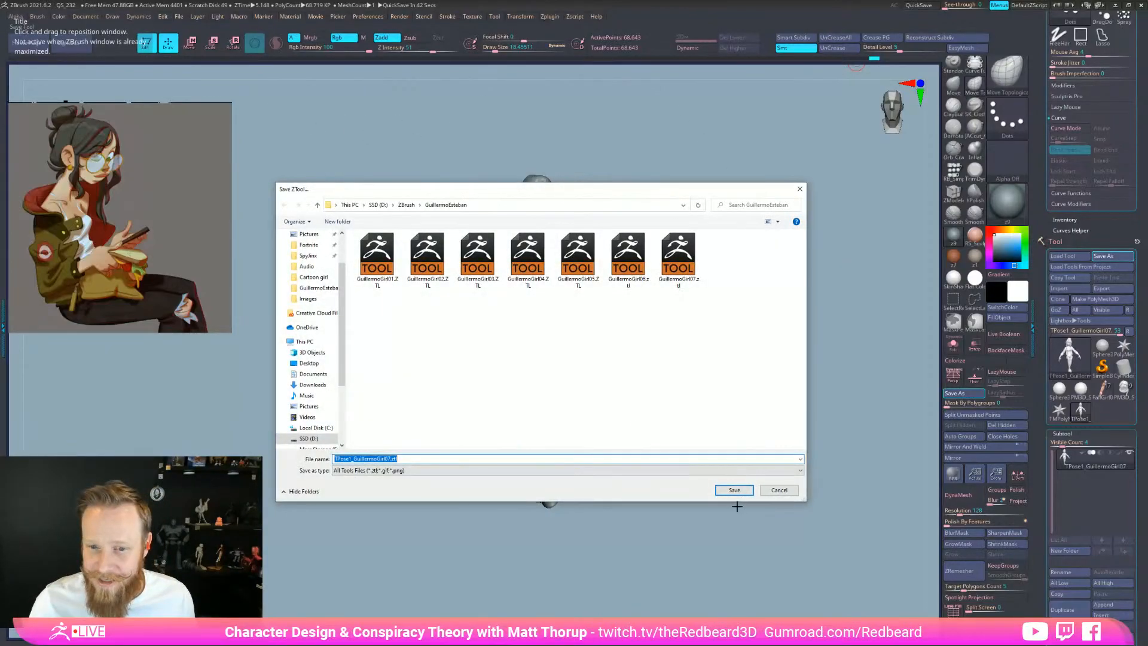
{"action": "left_click", "coordinate": [734, 490]}
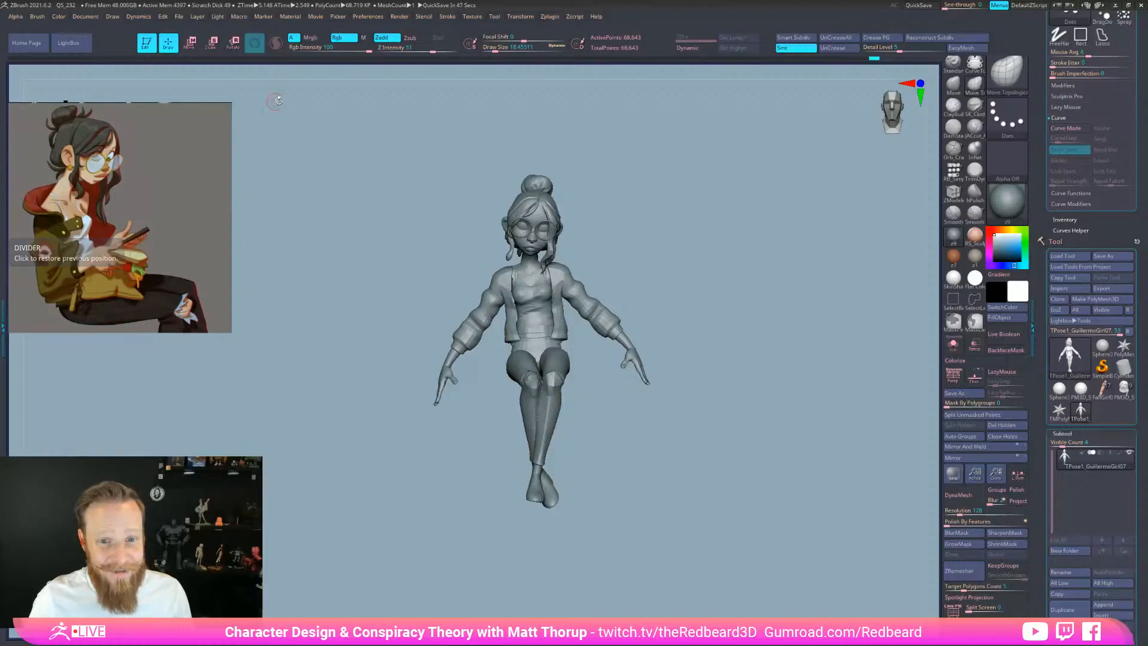
Run Transpose Master's TPose|SubT to push the seated pose onto all subtools, then inspect it
{"action": "mouse_move", "coordinate": [791, 225]}
{"action": "left_mouse_down"}
{"action": "mouse_move", "coordinate": [680, 234]}
{"action": "mouse_move", "coordinate": [736, 235]}
{"action": "mouse_move", "coordinate": [784, 267]}
{"action": "mouse_move", "coordinate": [598, 105]}
{"action": "left_mouse_up"}
{"action": "left_click", "coordinate": [549, 17]}
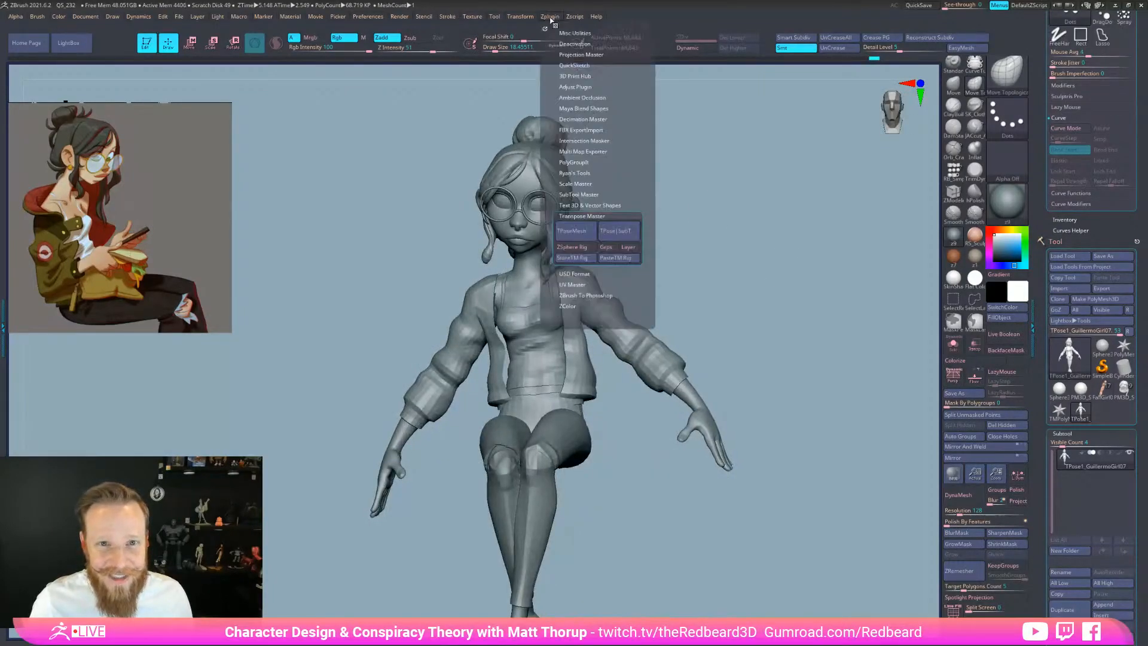
{"action": "left_click", "coordinate": [622, 233]}
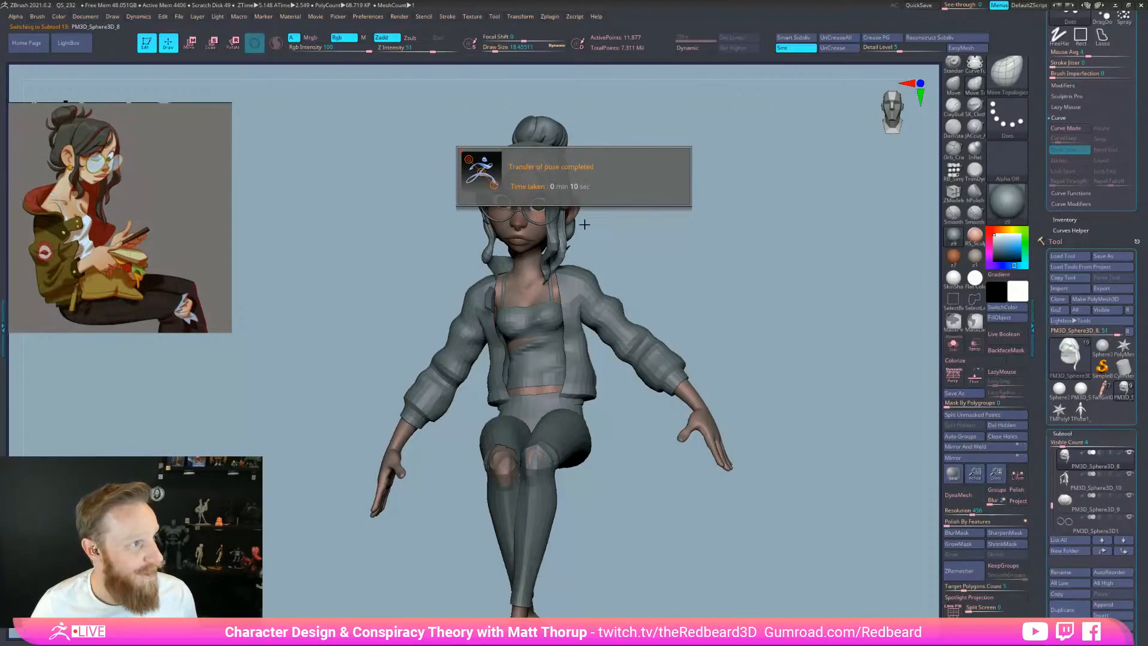
{"action": "mouse_move", "coordinate": [799, 320]}
{"action": "left_mouse_down"}
{"action": "mouse_move", "coordinate": [838, 324]}
{"action": "mouse_move", "coordinate": [735, 326]}
{"action": "mouse_move", "coordinate": [776, 335]}
{"action": "mouse_move", "coordinate": [730, 336]}
{"action": "mouse_move", "coordinate": [780, 337]}
{"action": "mouse_move", "coordinate": [751, 341]}
{"action": "mouse_move", "coordinate": [761, 340]}
{"action": "left_mouse_up"}
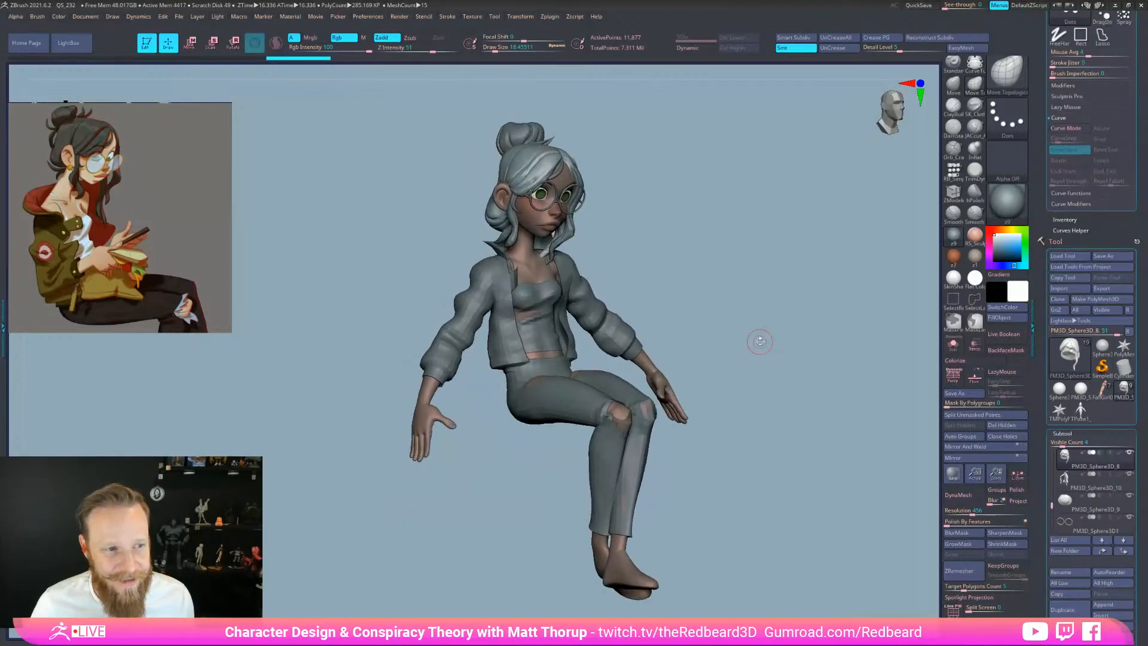
{"action": "left_click_drag", "start_coordinate": [896, 293], "coordinate": [787, 301]}
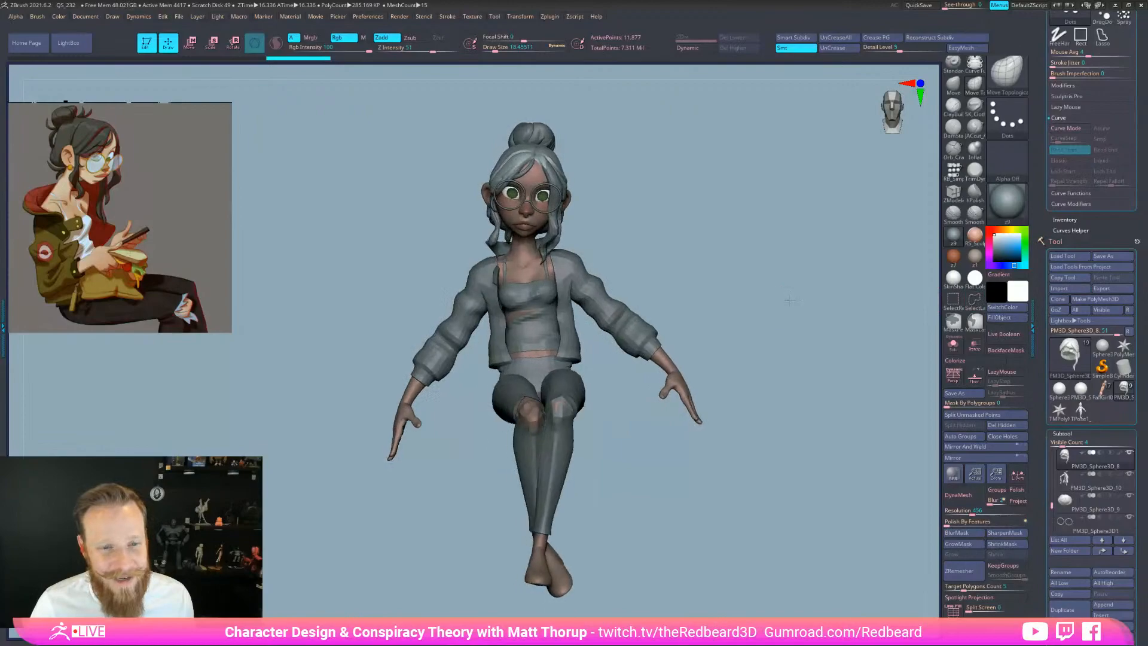
Save the posed full character as a new ZTool under an edited file name
{"action": "left_click", "coordinate": [1103, 258]}
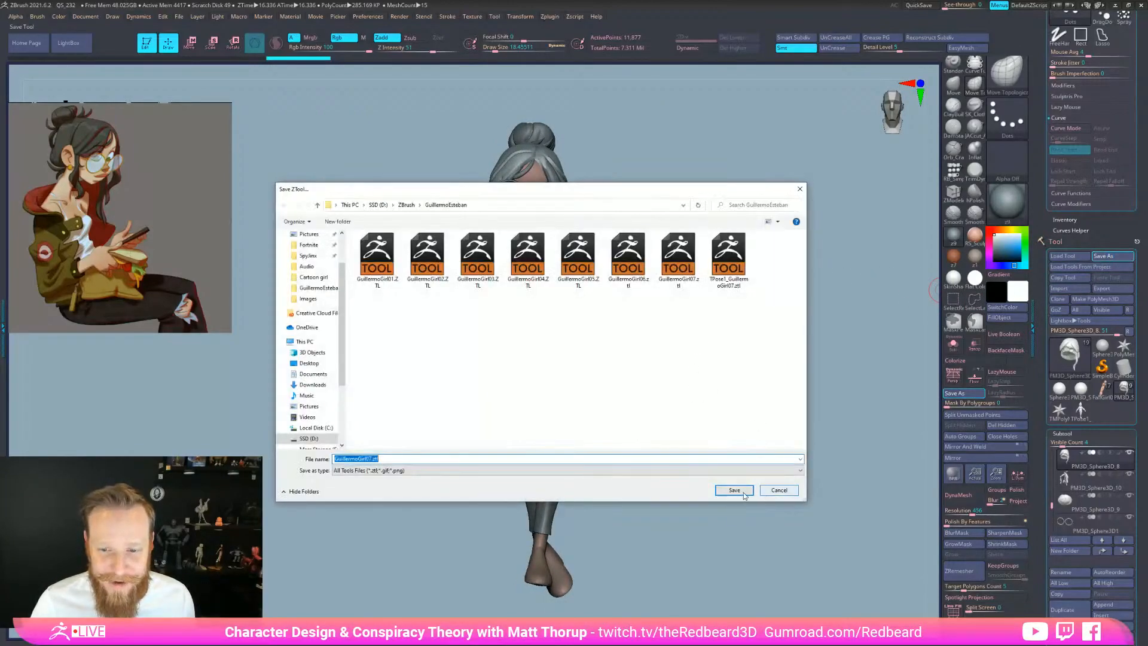
{"action": "left_click", "coordinate": [369, 458]}
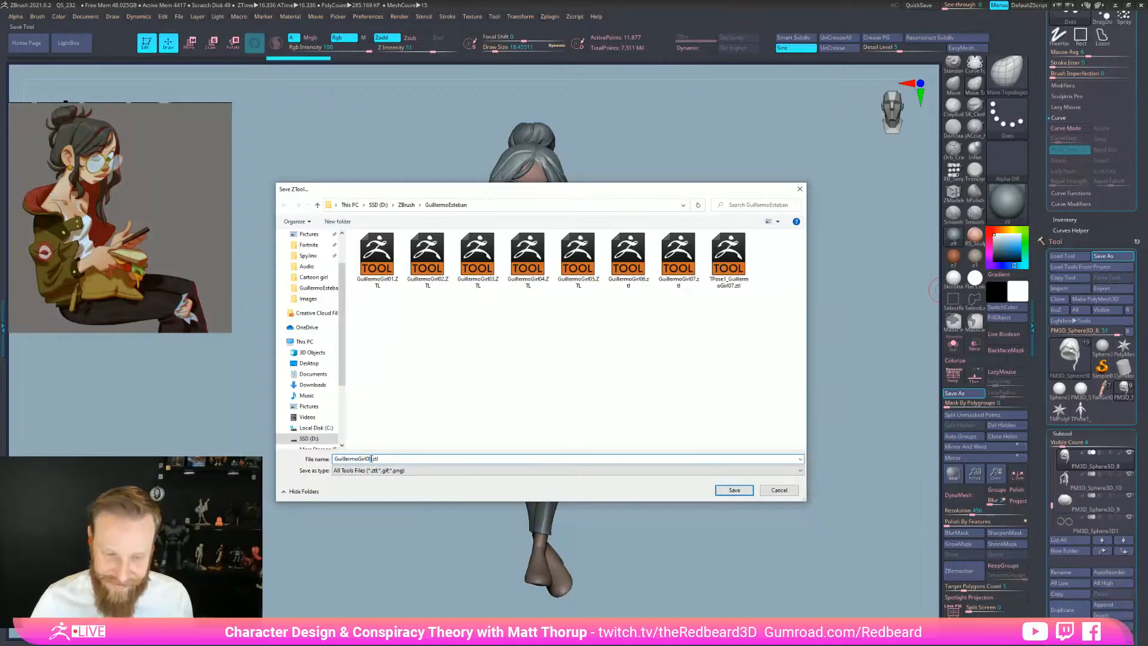
{"action": "key", "text": "Return"}
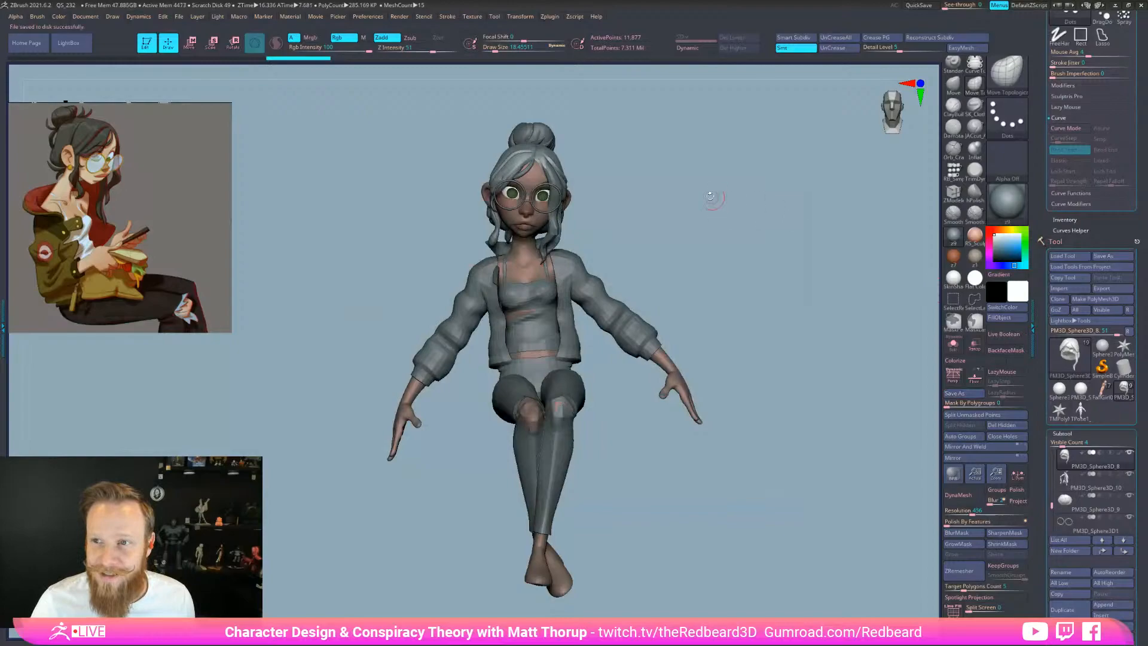
{"action": "left_click_drag", "start_coordinate": [675, 226], "coordinate": [635, 246]}
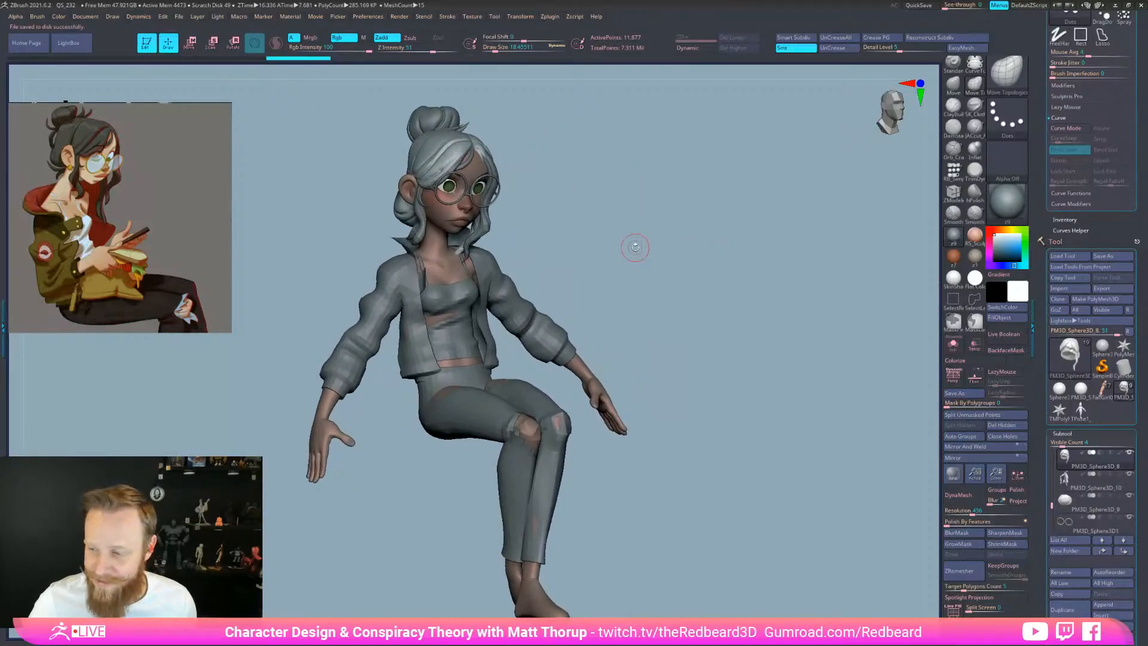